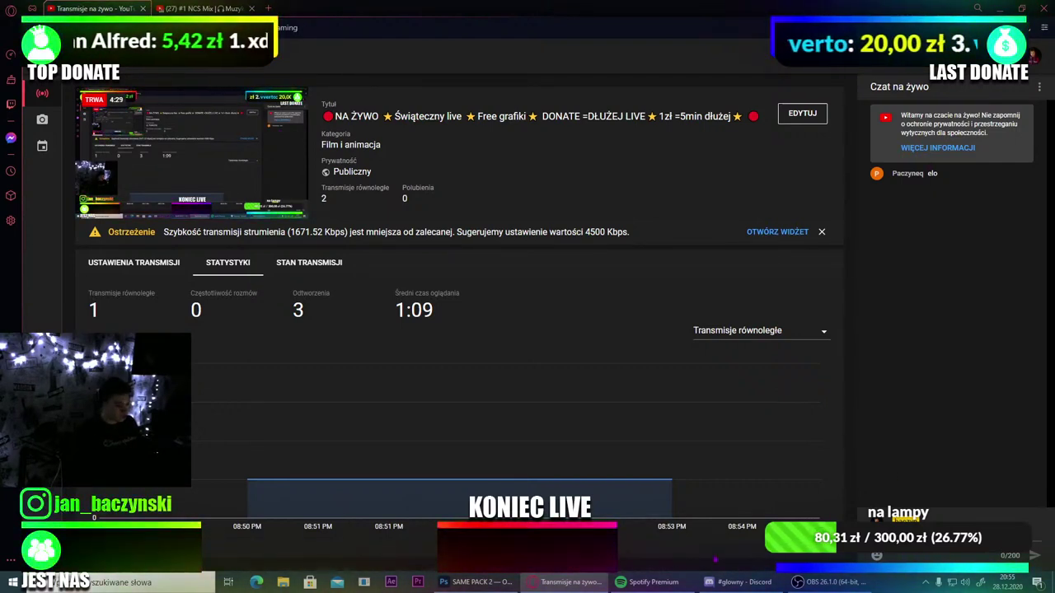
# Step: Bring up the NCS music mix in the browser and switch to the open Photoshop document
pyautogui.click(213, 9)
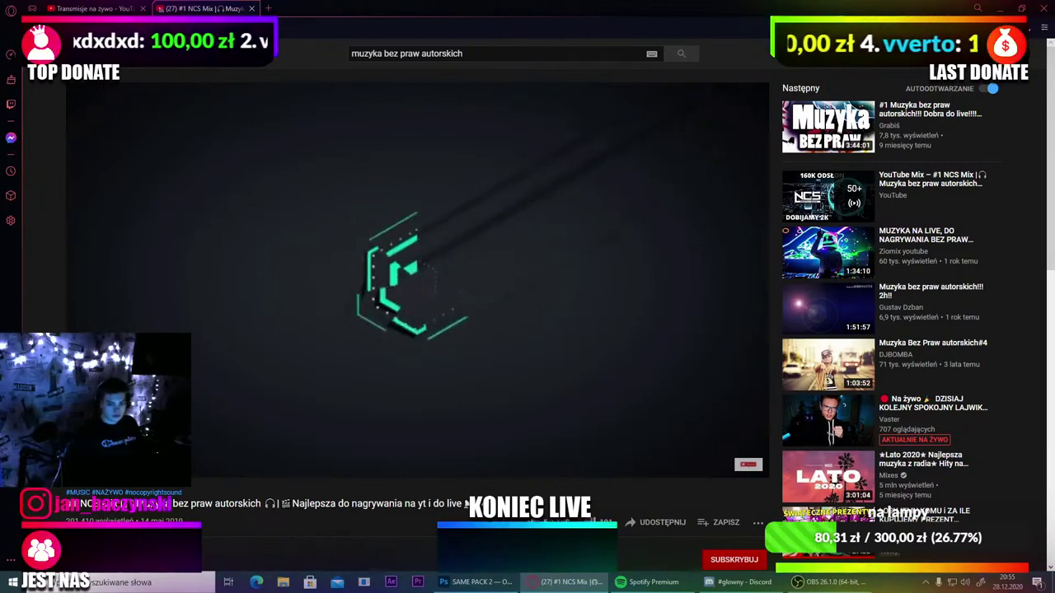
pyautogui.press('super+d')
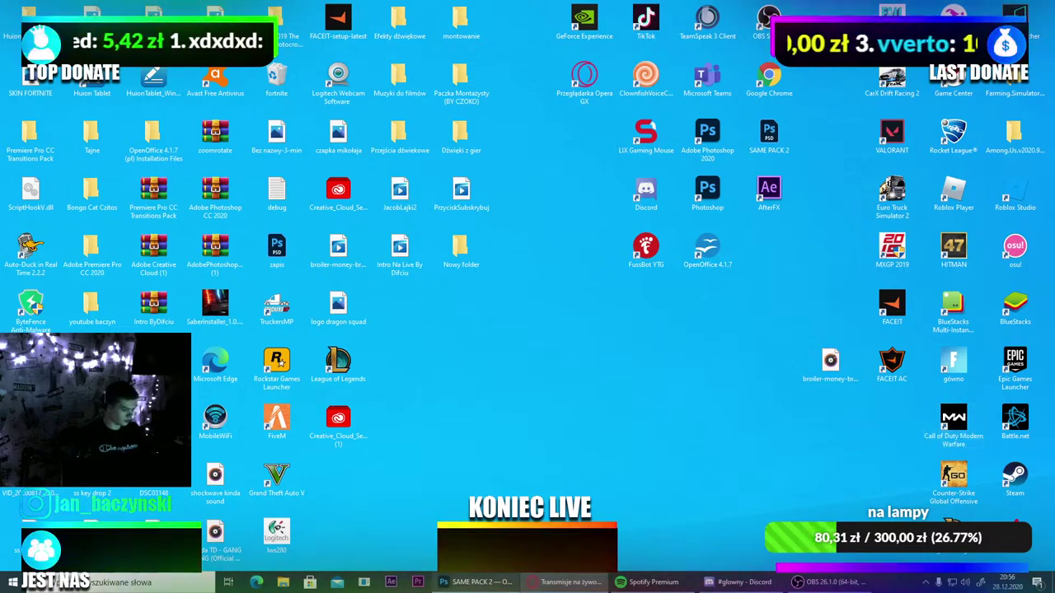
pyautogui.click(474, 585)
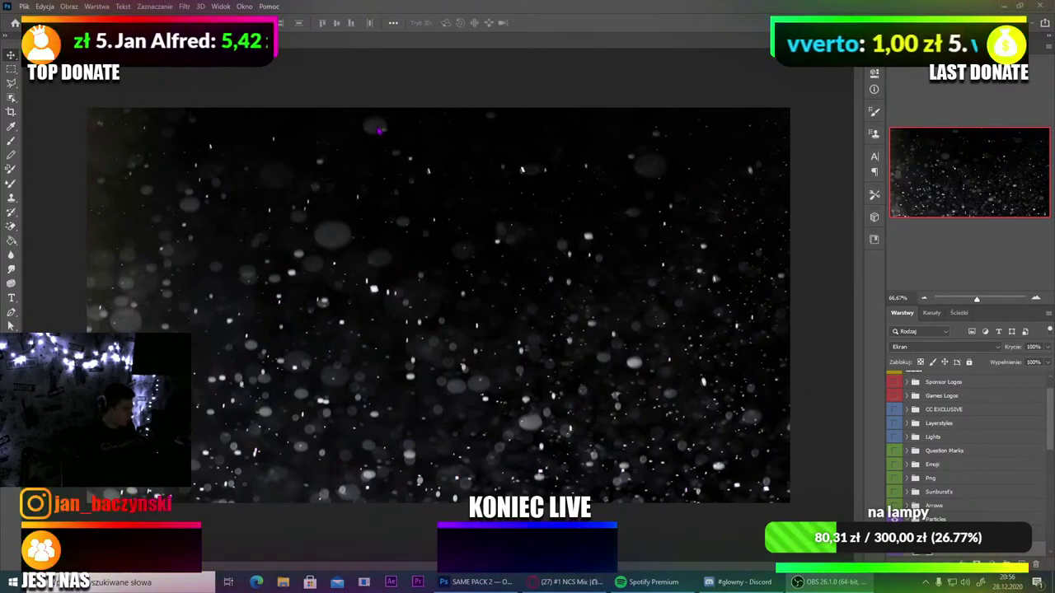
pyautogui.click(25, 6)
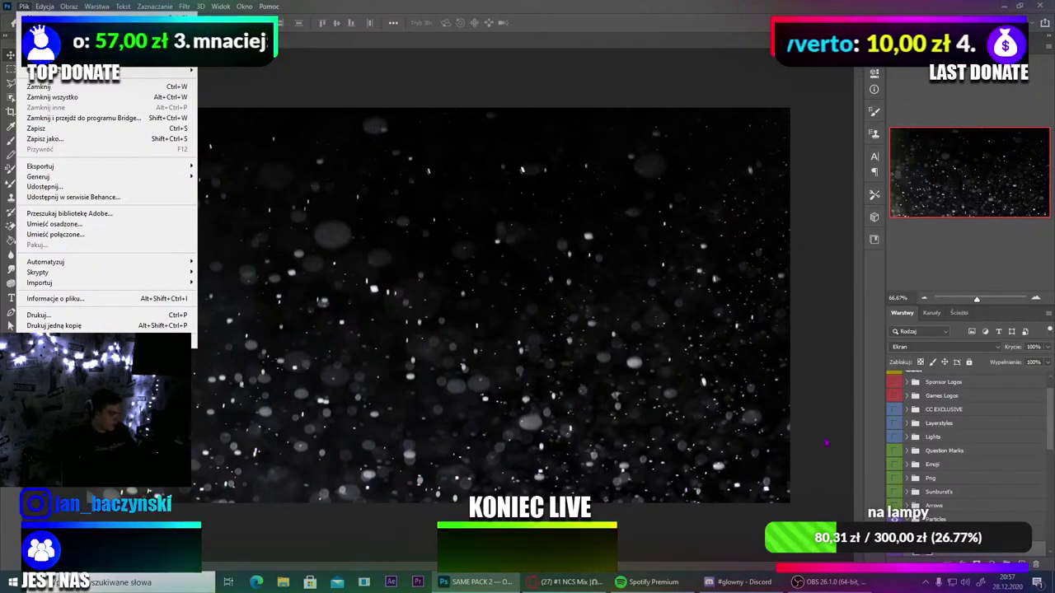
pyautogui.click(170, 69)
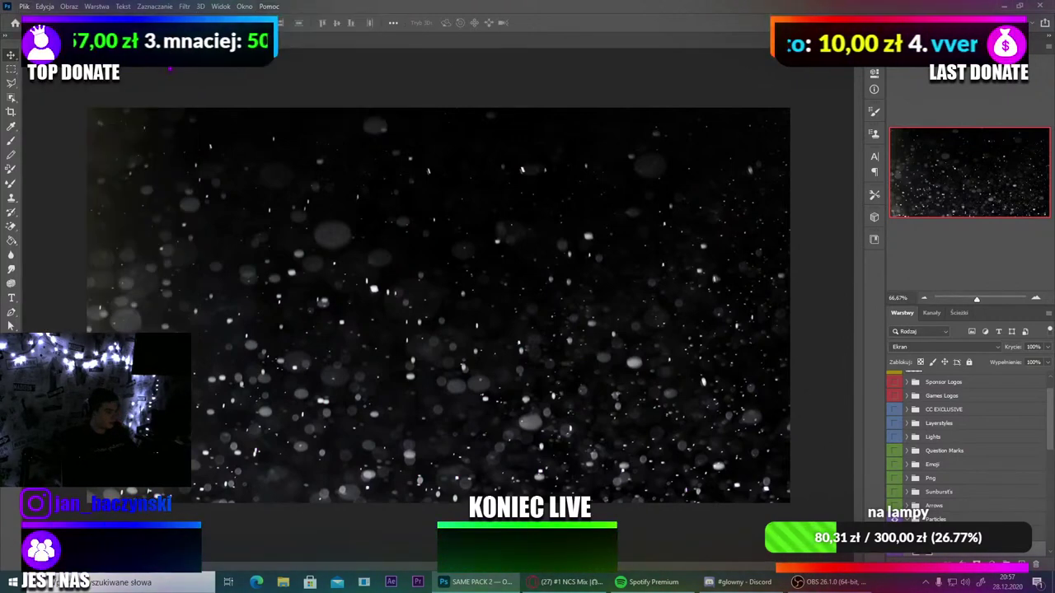
pyautogui.click(24, 8)
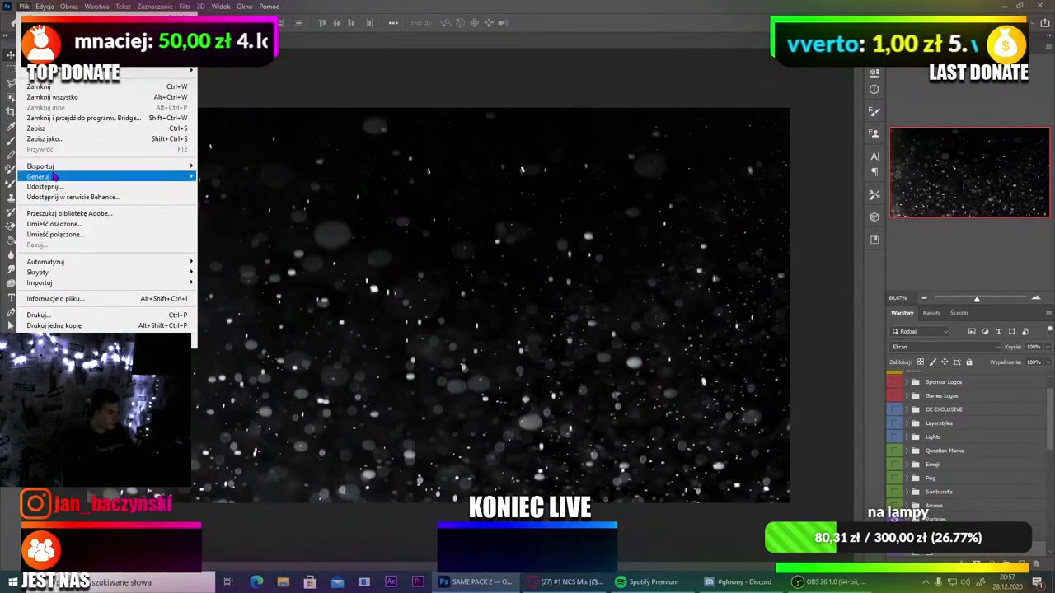
pyautogui.moveTo(160, 168)
pyautogui.click(260, 178)
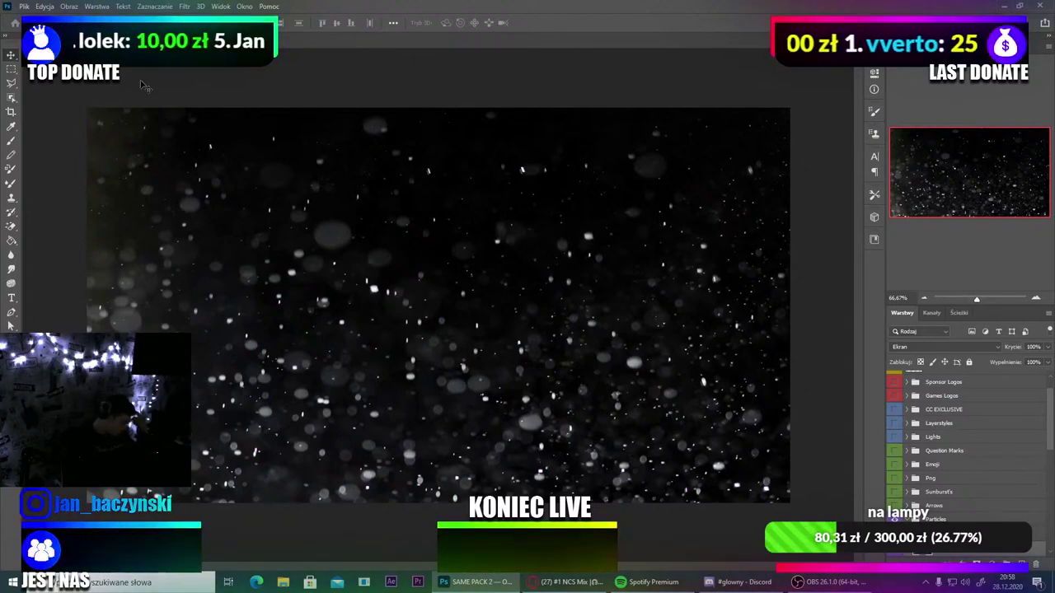
pyautogui.click(25, 7)
pyautogui.click(24, 6)
pyautogui.click(25, 8)
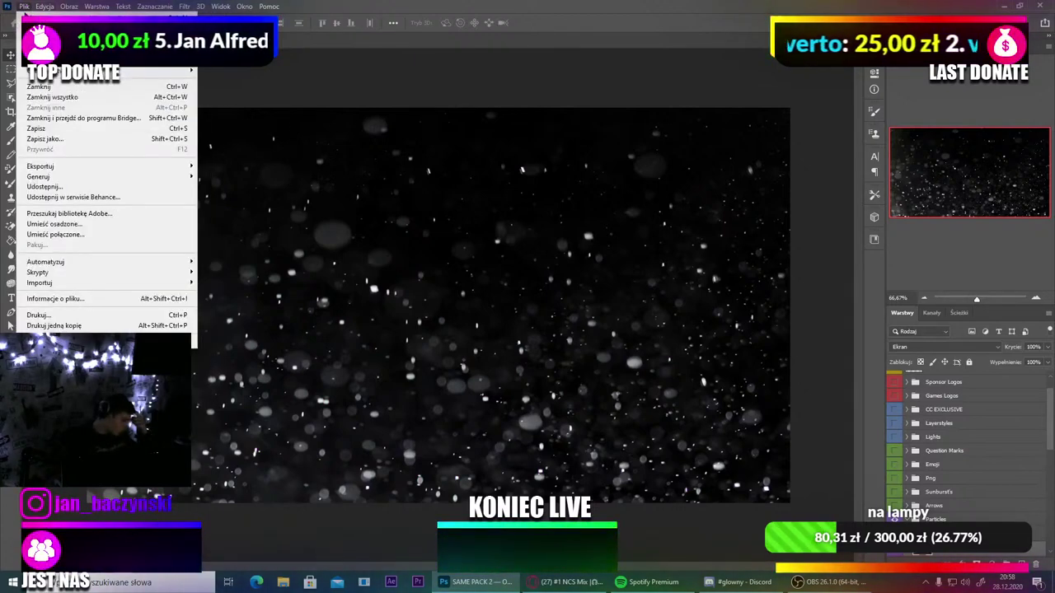
pyautogui.click(239, 179)
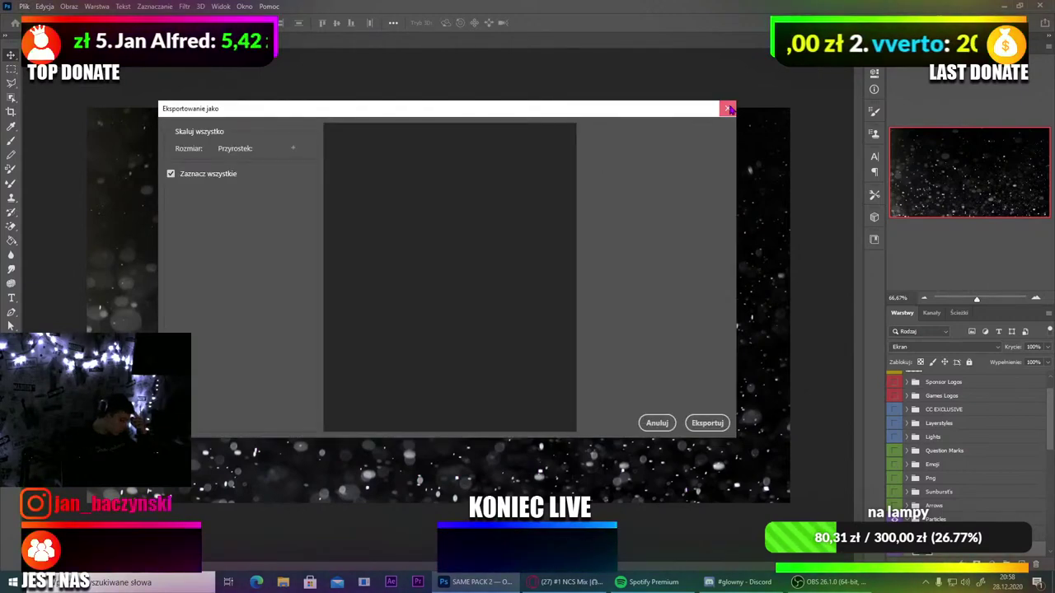
pyautogui.click(727, 108)
# Step: Create a new 1000 x 1000 pixel document at 72 ppi in RGB colour
pyautogui.click(24, 6)
pyautogui.click(42, 20)
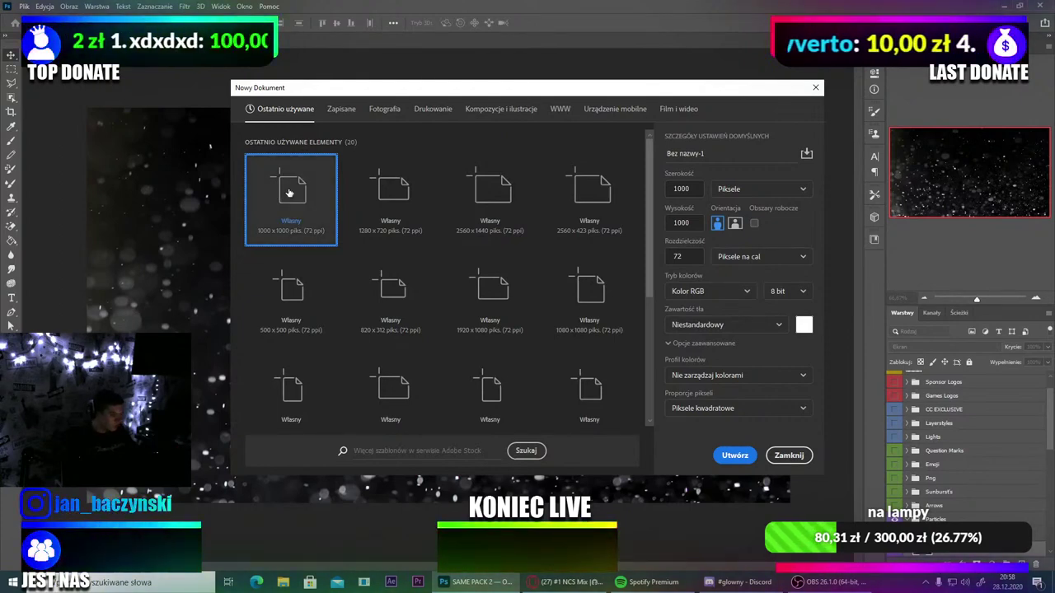
pyautogui.click(750, 460)
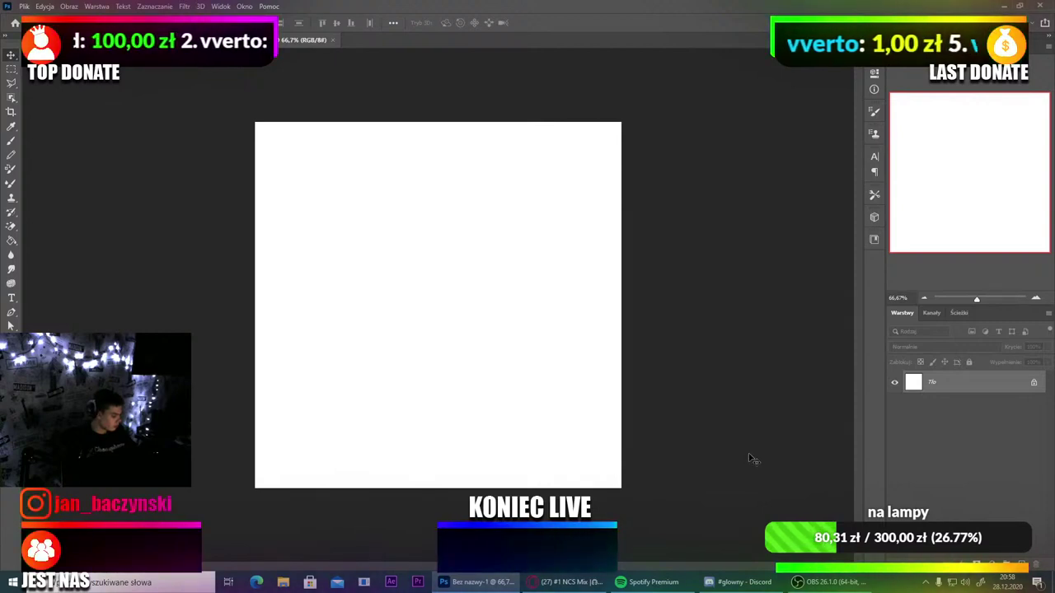
# Step: Switch to Discord, join the Kanał Główny_KTZ voice channel and return to Photoshop
pyautogui.click(726, 583)
pyautogui.click(115, 228)
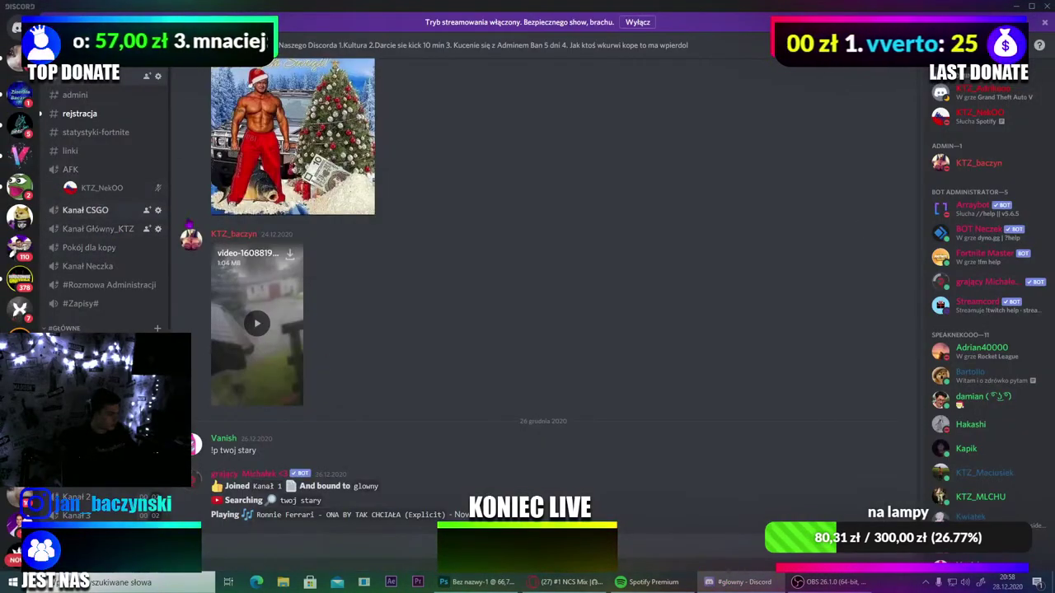
pyautogui.click(1016, 7)
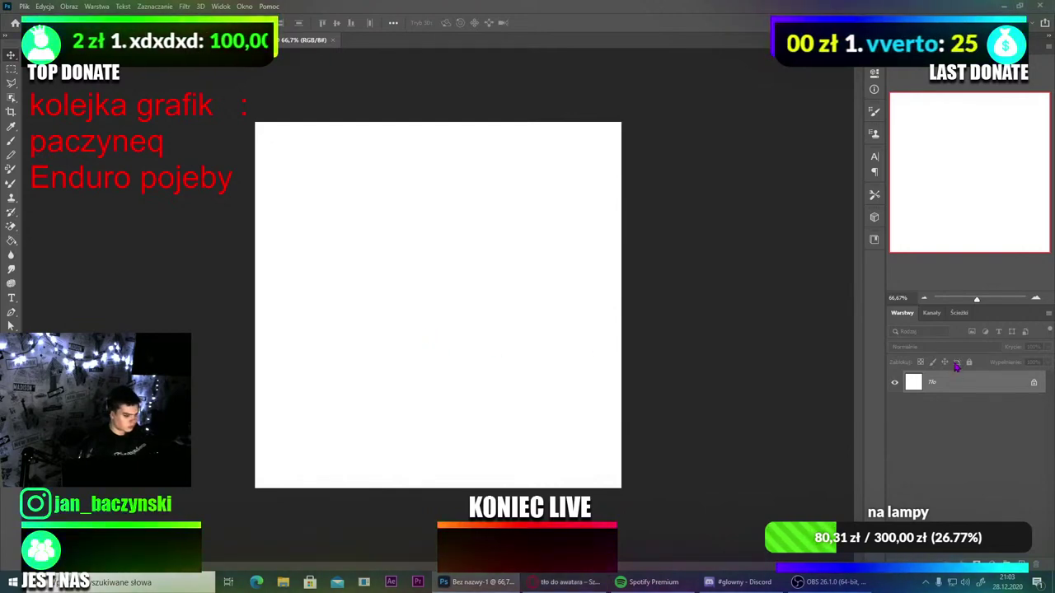
# Step: Paste the purple galaxy image and enlarge it from its centre until it covers the whole square canvas
pyautogui.hotkey('ctrl', 'v')
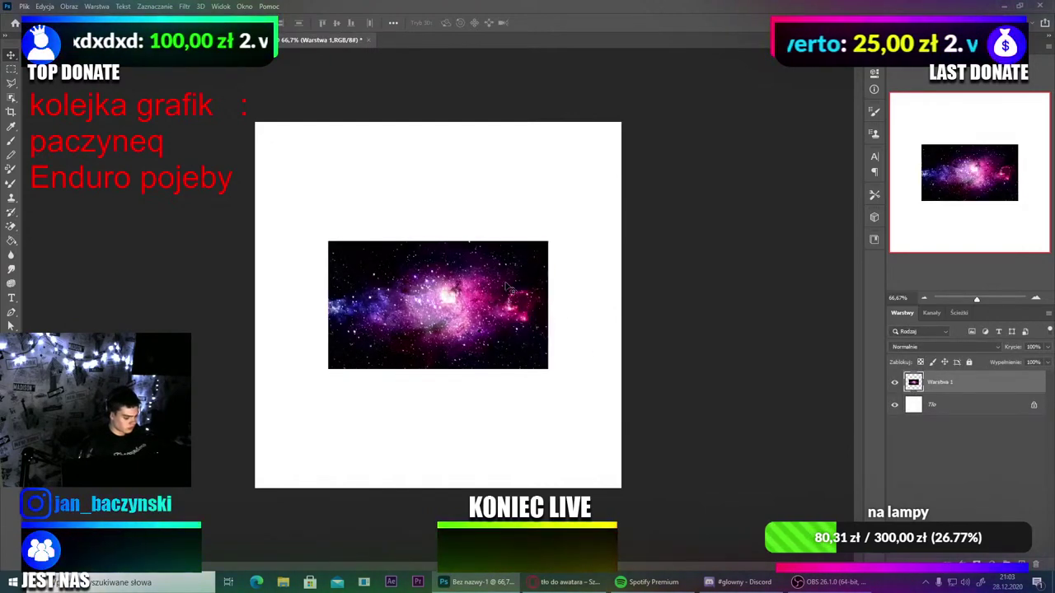
pyautogui.hotkey('ctrl', 't')
pyautogui.moveTo(438, 241); pyautogui.dragTo(438, 106)
pyautogui.moveTo(438, 369); pyautogui.dragTo(437, 507)
pyautogui.scroll(3, 443, 305)
pyautogui.scroll(-3, 443, 307)
pyautogui.scroll(2, 445, 311)
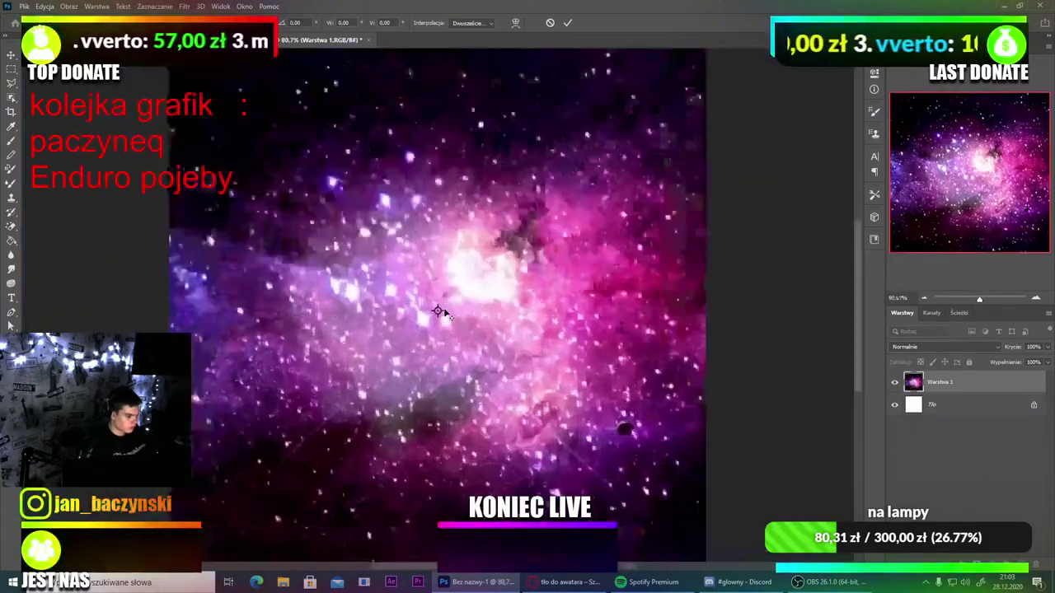
pyautogui.scroll(-1, 439, 311)
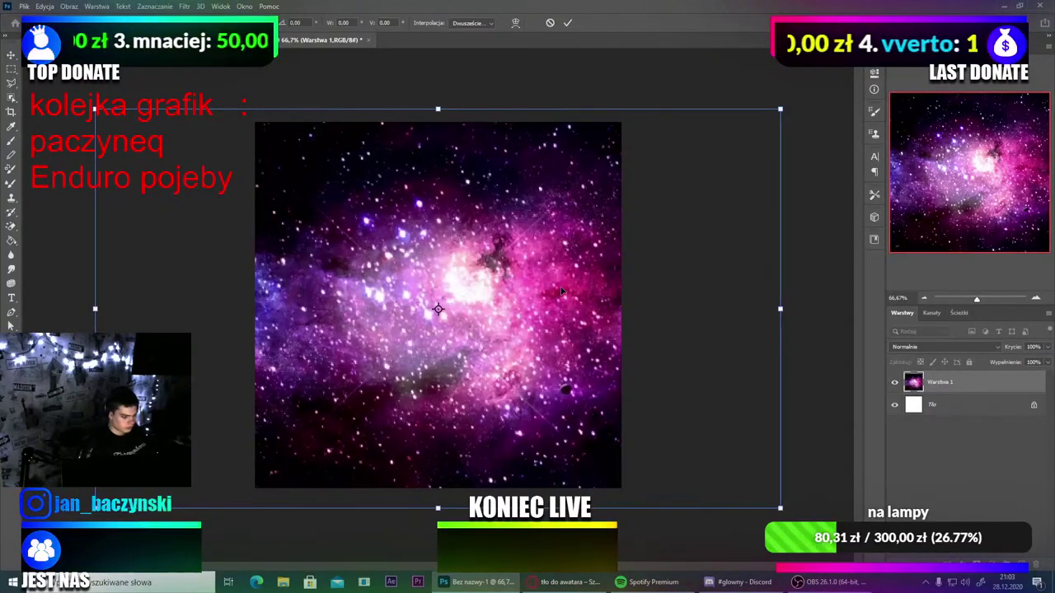
# Step: Delete the galaxy image layer from the document
pyautogui.click(979, 382)
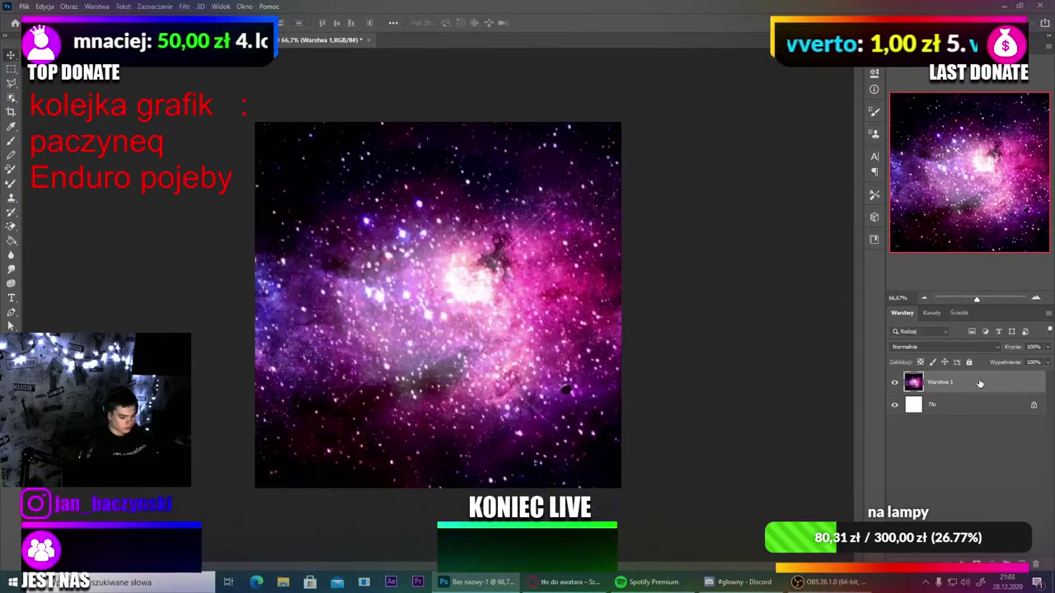
pyautogui.press('Delete')
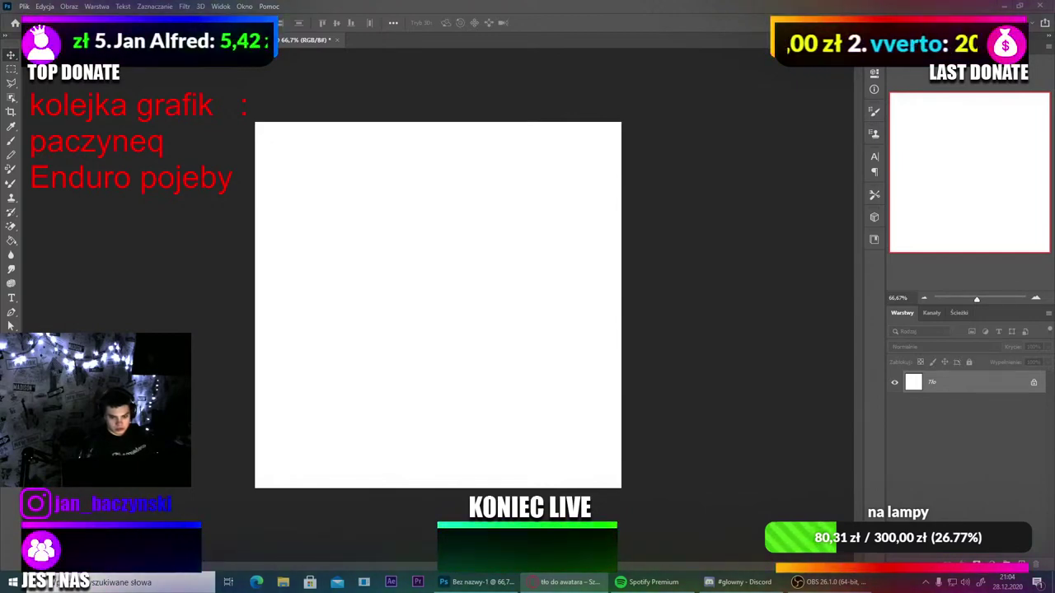
pyautogui.hotkey('alt', 'Tab')
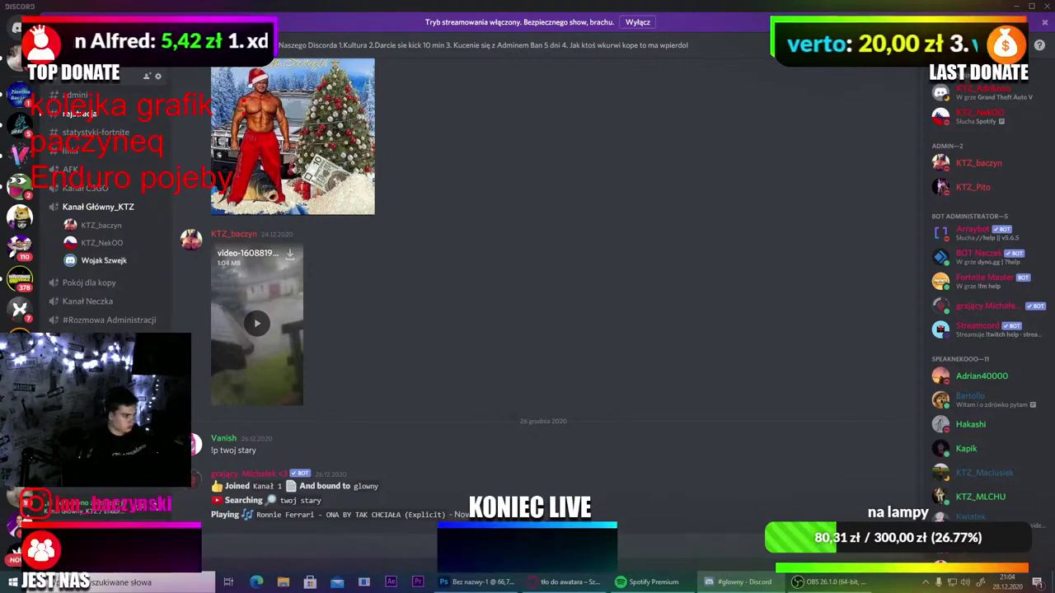
pyautogui.hotkey('alt', 'Tab')
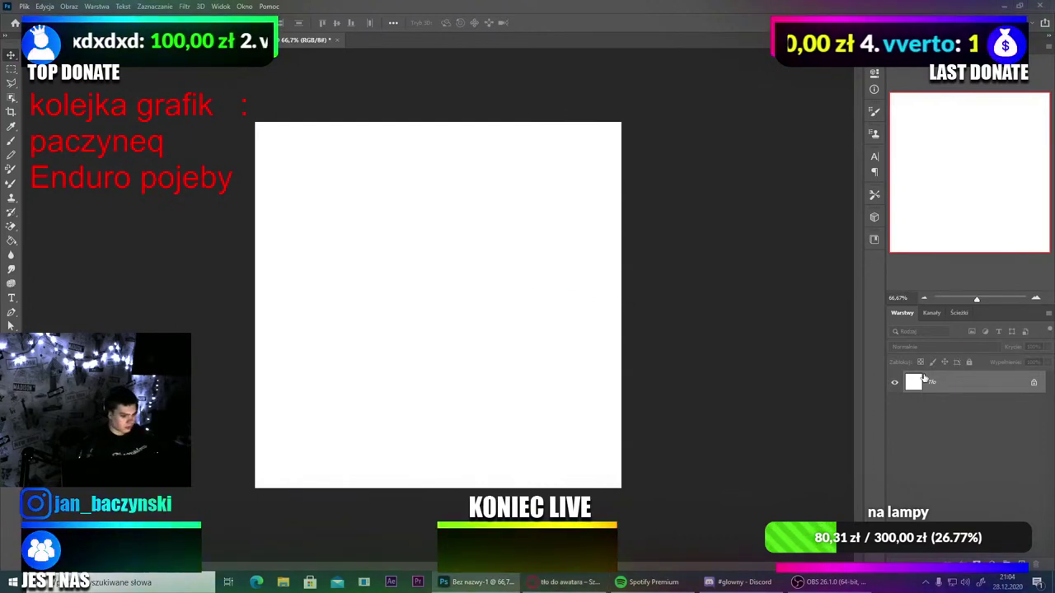
# Step: Paste the blue fractal background image and shift it horizontally so its glowing ring is centred on the canvas
pyautogui.hotkey('ctrl', 'v')
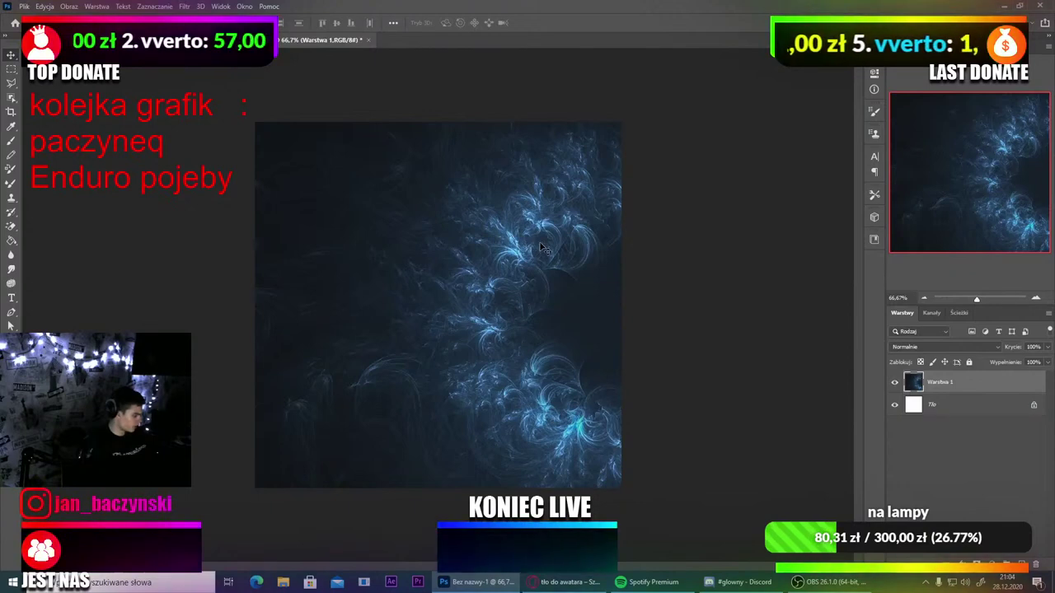
pyautogui.scroll(-2, 543, 248)
pyautogui.hotkey('ctrl', 't')
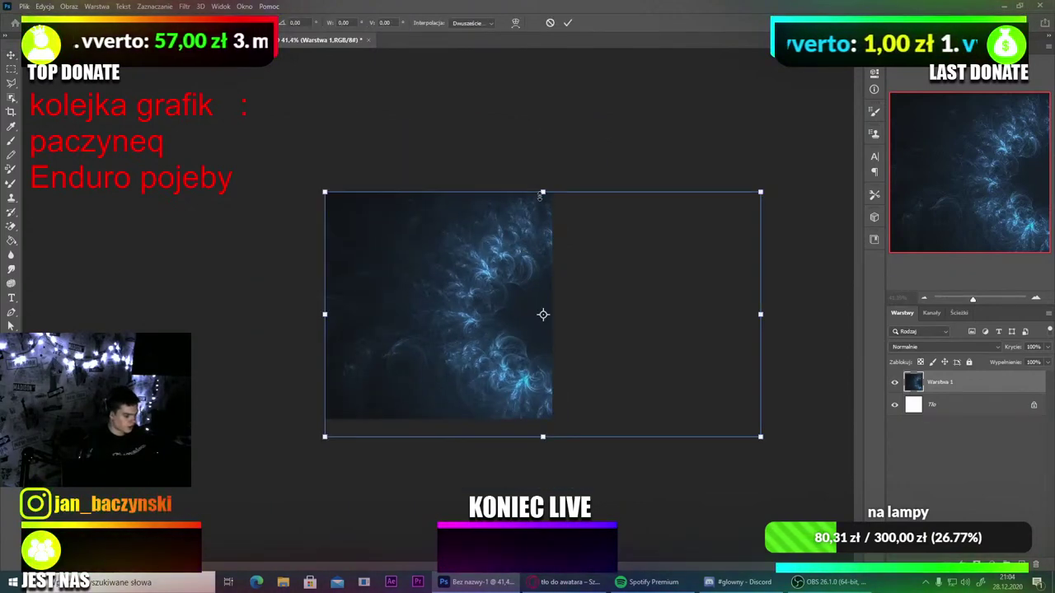
pyautogui.moveTo(611, 241); pyautogui.dragTo(507, 239)
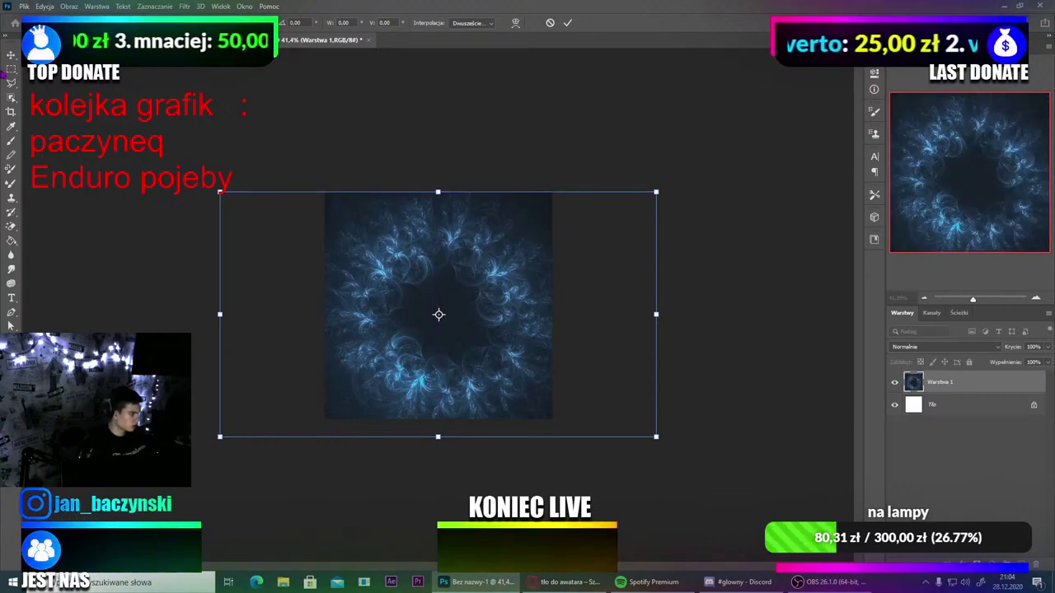
pyautogui.click(10, 57)
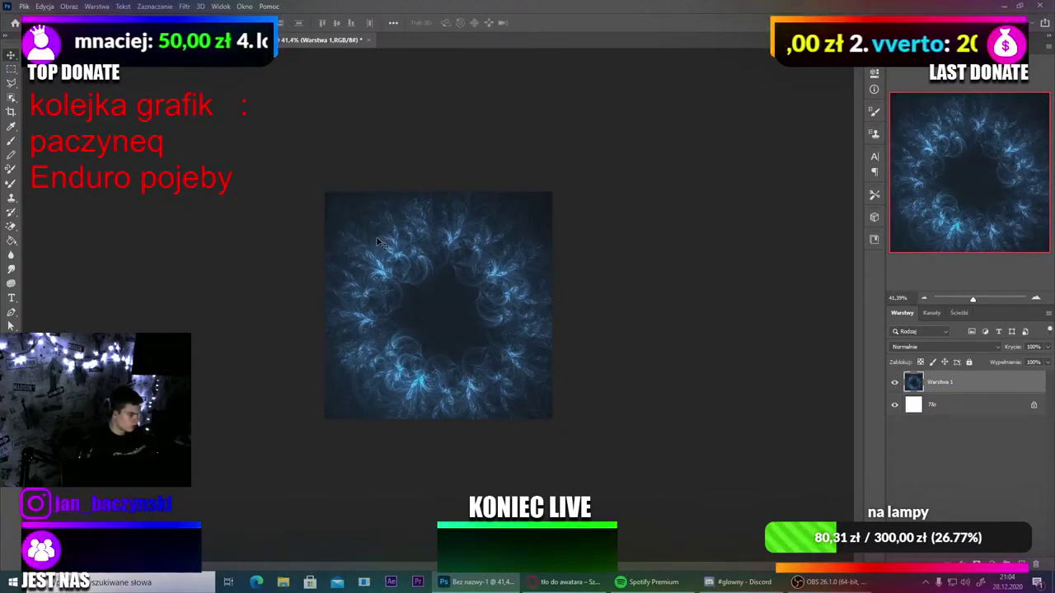
pyautogui.scroll(3, 430, 274)
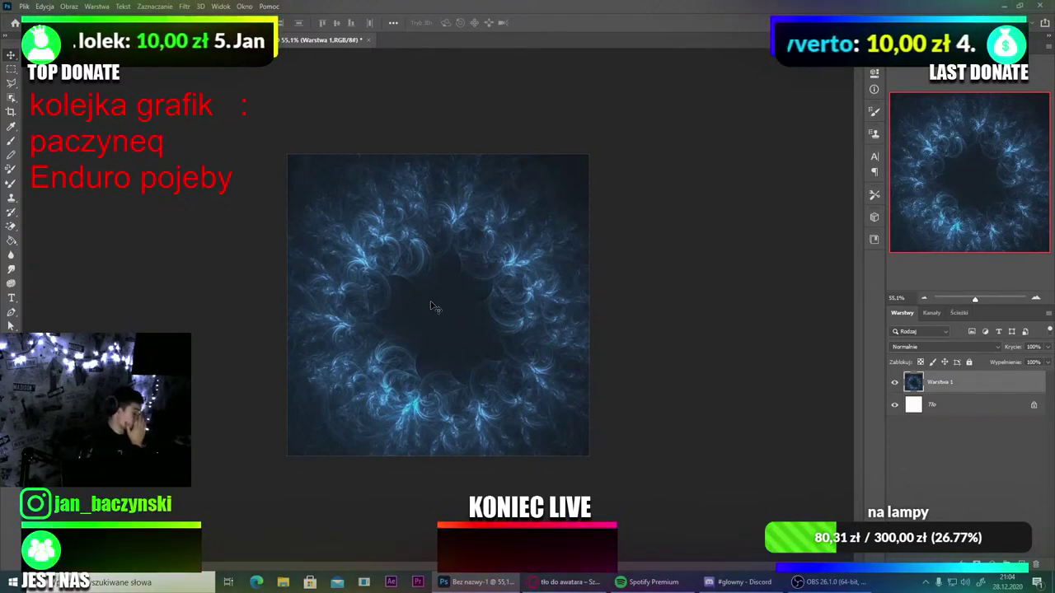
pyautogui.moveTo(436, 278); pyautogui.dragTo(438, 287)
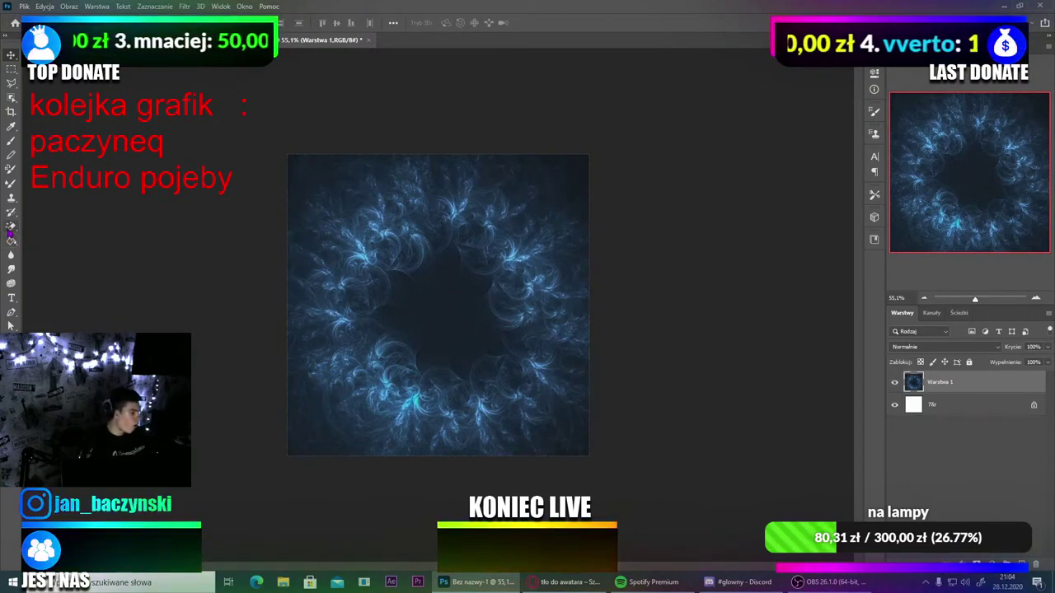
# Step: Add a text box across the middle of the canvas and replace the placeholder text with the requesting viewer's nickname
pyautogui.click(11, 297)
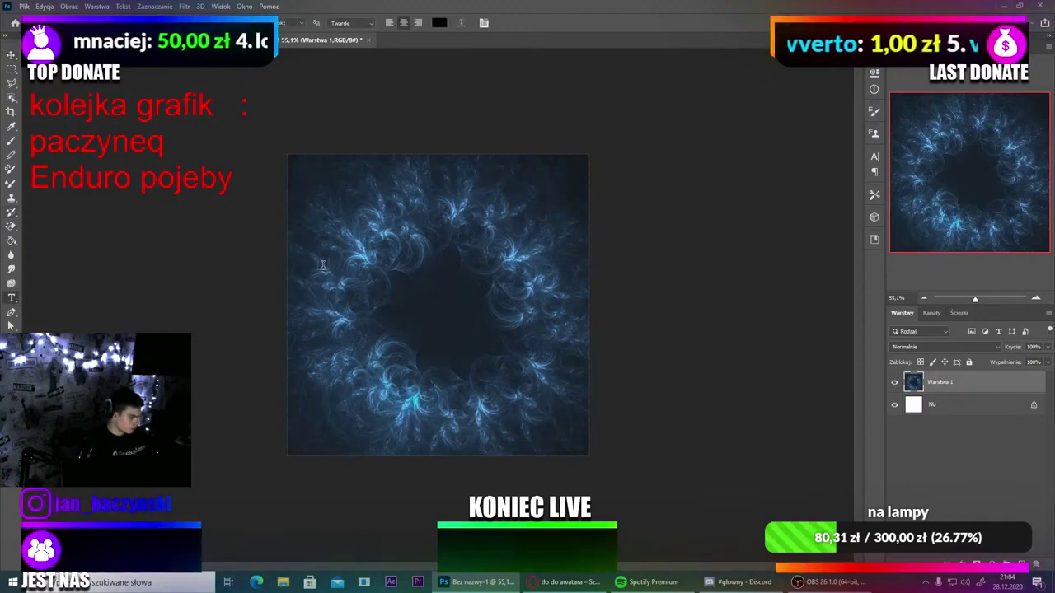
pyautogui.moveTo(325, 267); pyautogui.dragTo(588, 392)
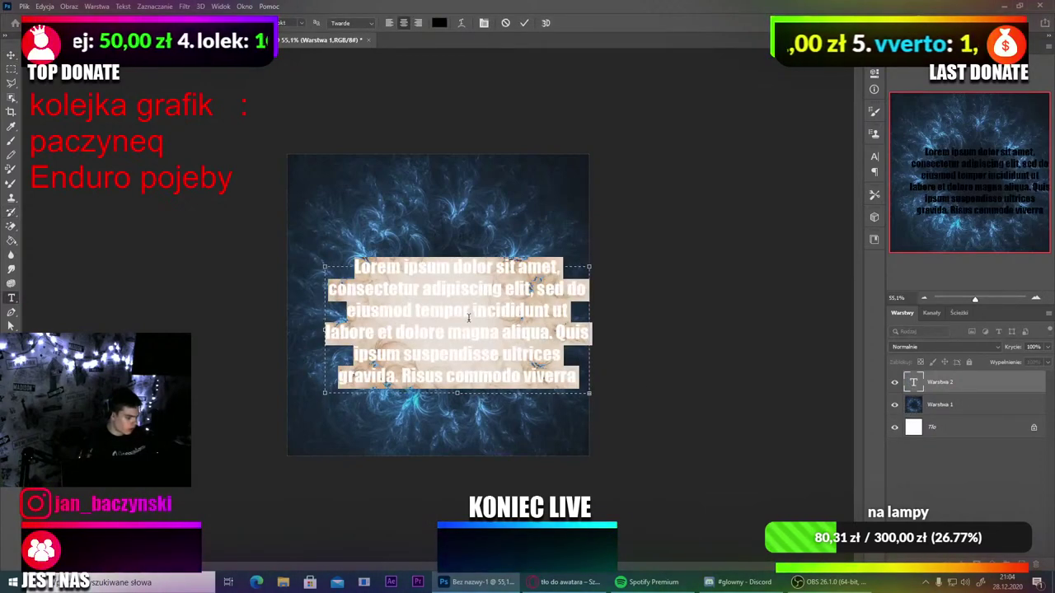
pyautogui.press('BackSpace')
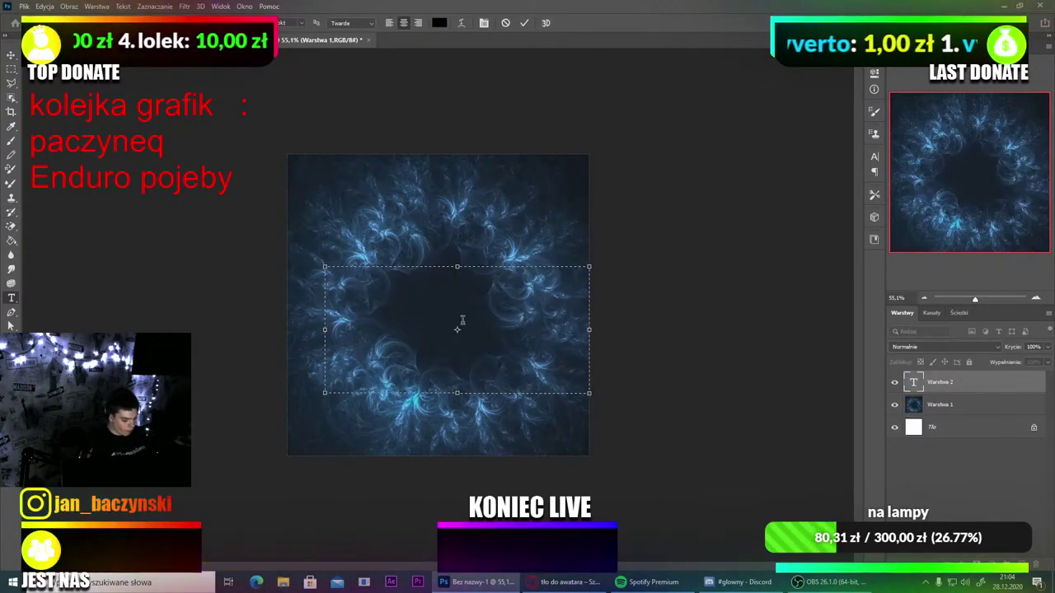
pyautogui.write('Paczy')
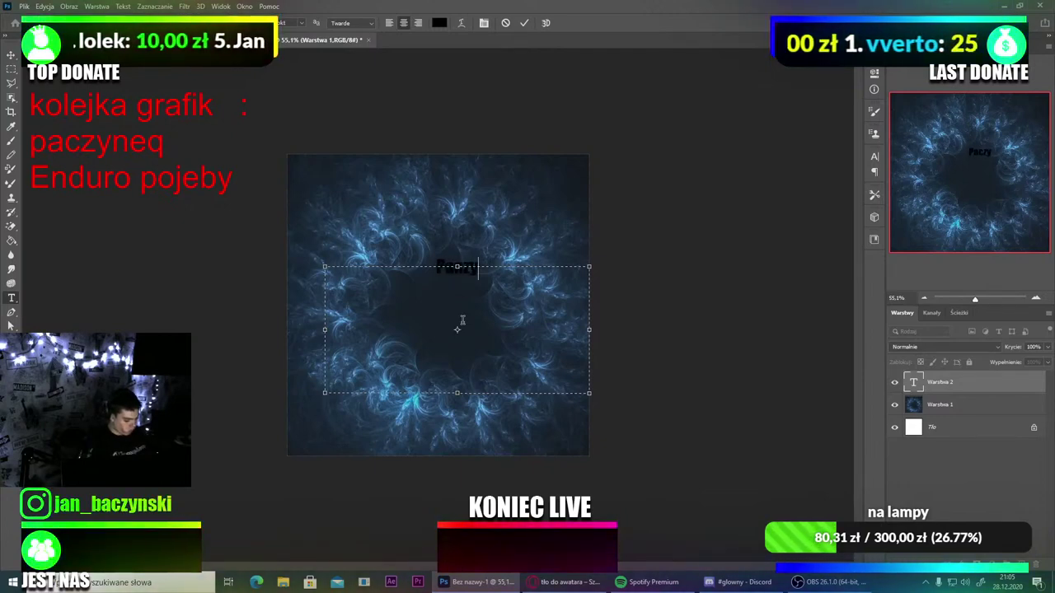
pyautogui.write('neq')
# Step: Set the nickname text's colour to white (ffffff) and shrink its text box to fit more closely around the word
pyautogui.moveTo(514, 269); pyautogui.dragTo(373, 259)
pyautogui.click(439, 22)
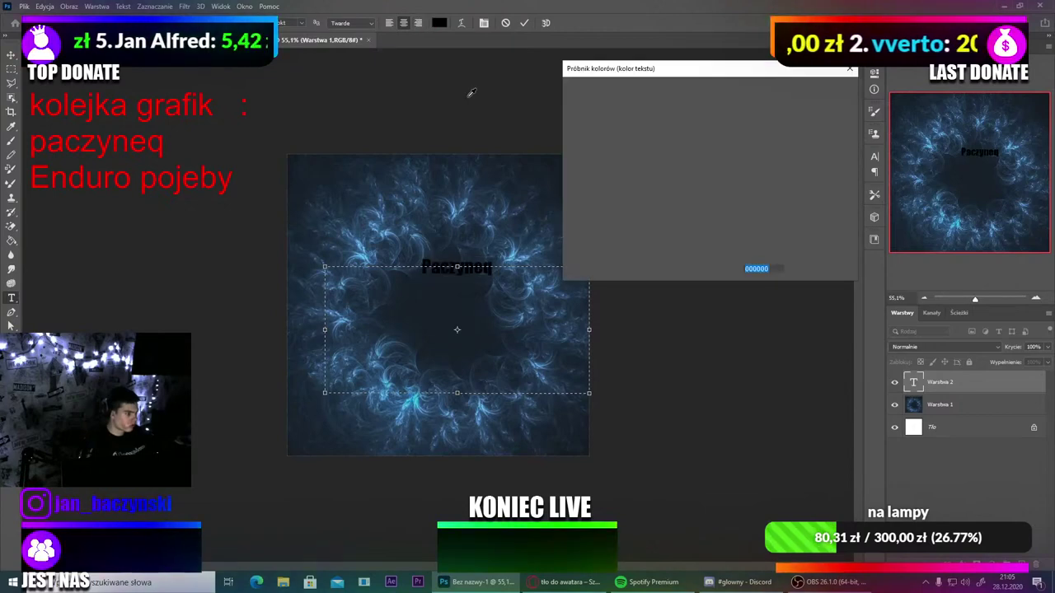
pyautogui.write('ffffff')
pyautogui.click(818, 89)
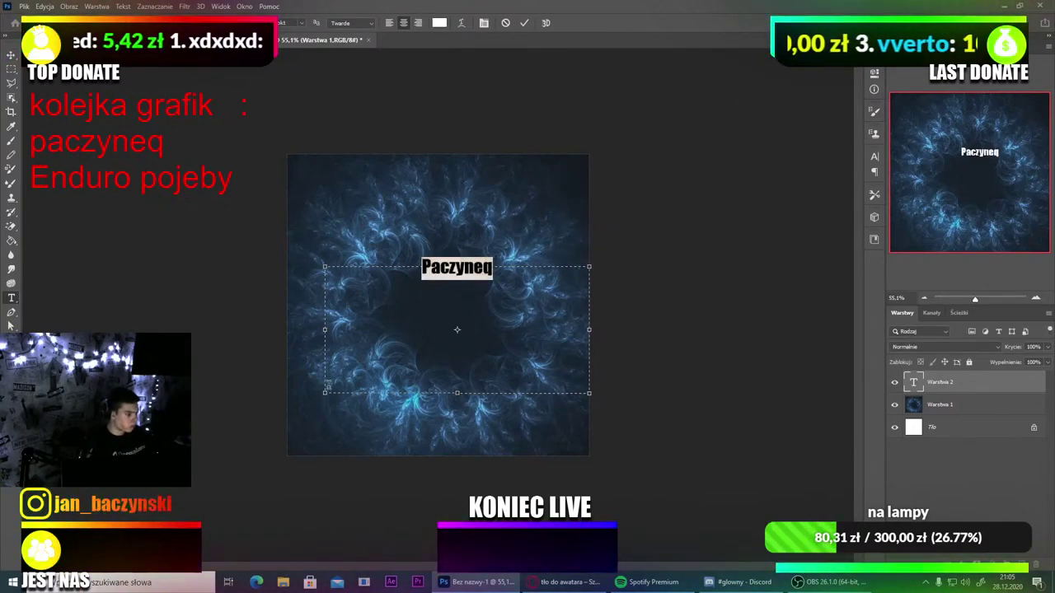
pyautogui.moveTo(326, 391); pyautogui.dragTo(408, 294)
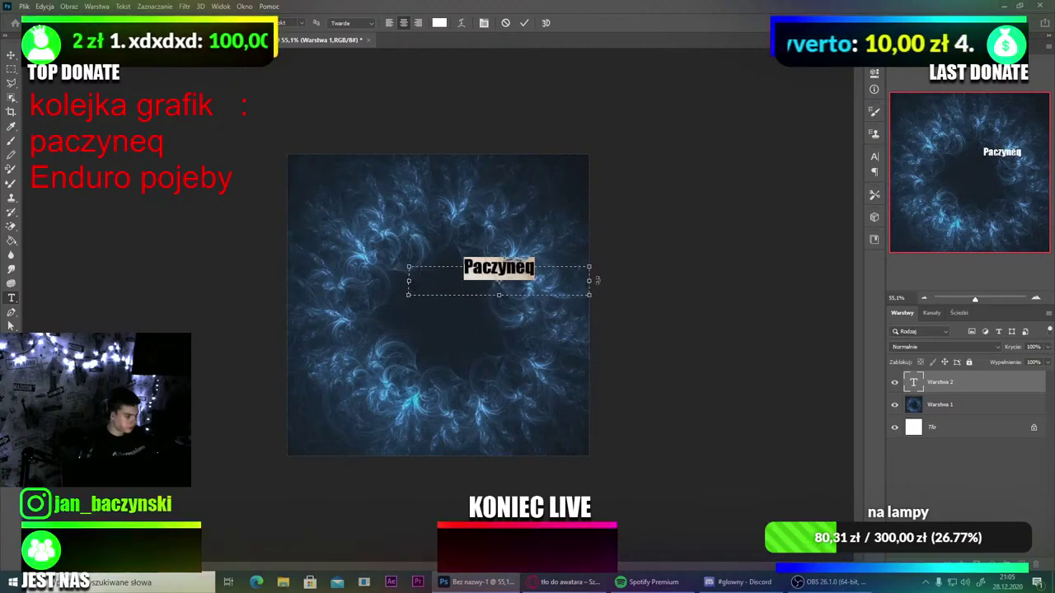
pyautogui.press('Escape')
pyautogui.press('v')
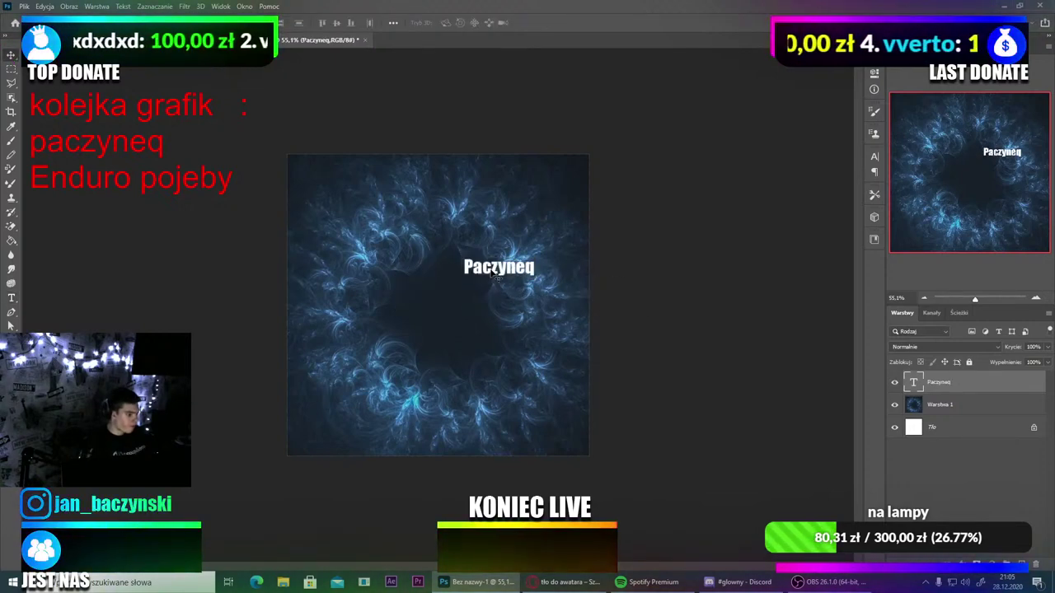
# Step: Move the nickname text to the centre of the canvas and enlarge it to about three quarters of the canvas width
pyautogui.moveTo(493, 272); pyautogui.dragTo(463, 319)
pyautogui.hotkey('ctrl', 't')
pyautogui.press('Return')
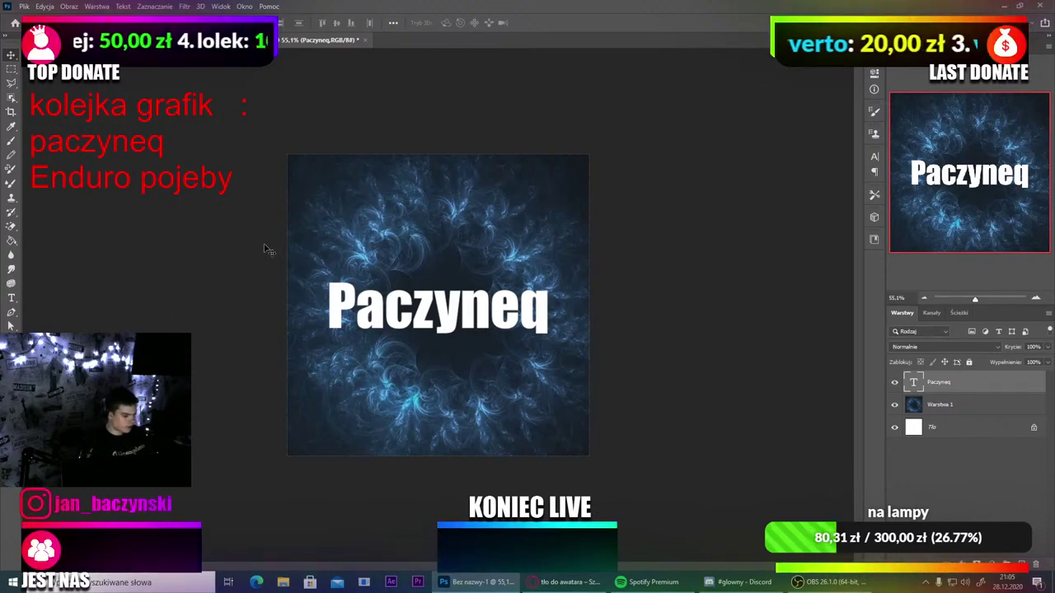
# Step: Open the nickname text layer's blending options and enable the lower of the two drop shadow (Cień) effects
pyautogui.rightClick(936, 387)
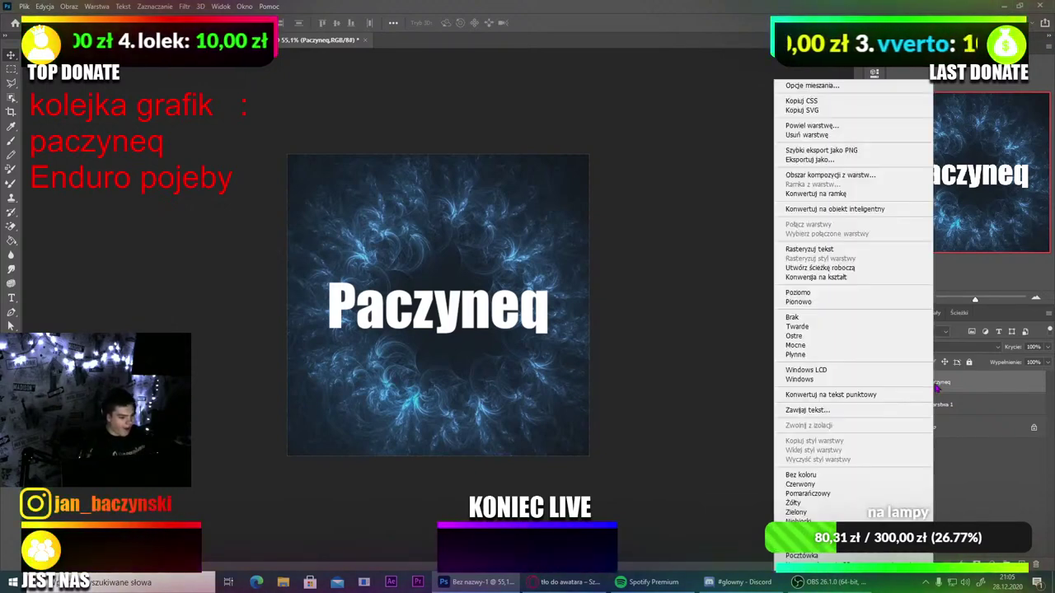
pyautogui.click(807, 91)
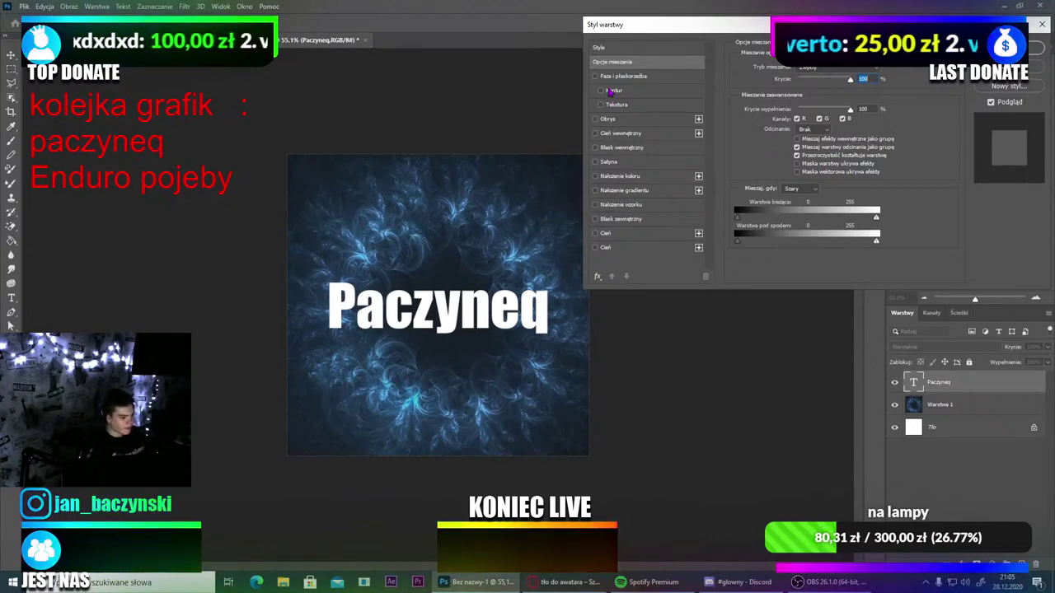
pyautogui.click(596, 249)
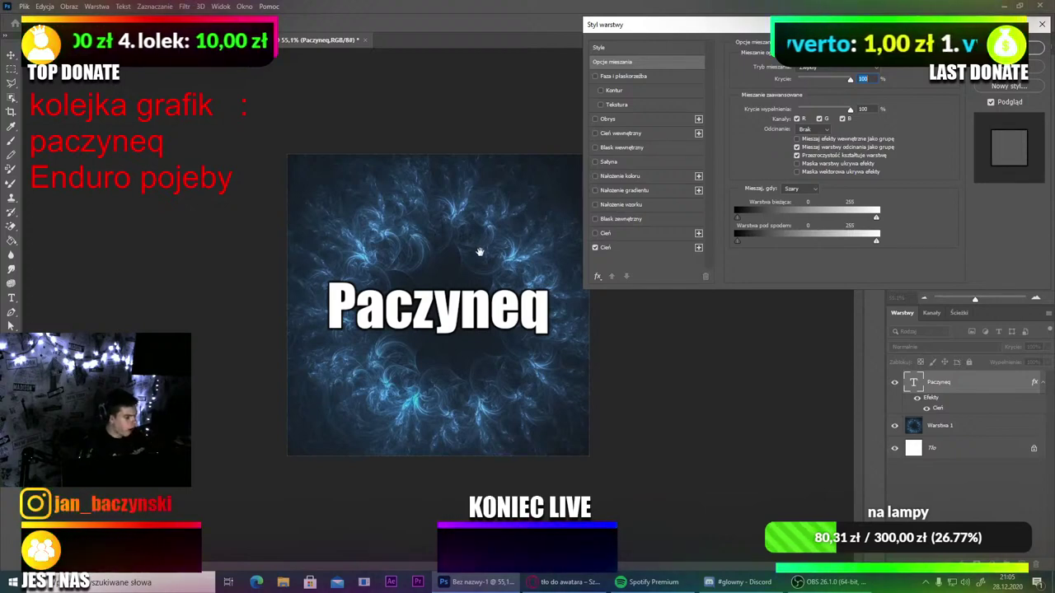
pyautogui.click(595, 233)
pyautogui.click(595, 233)
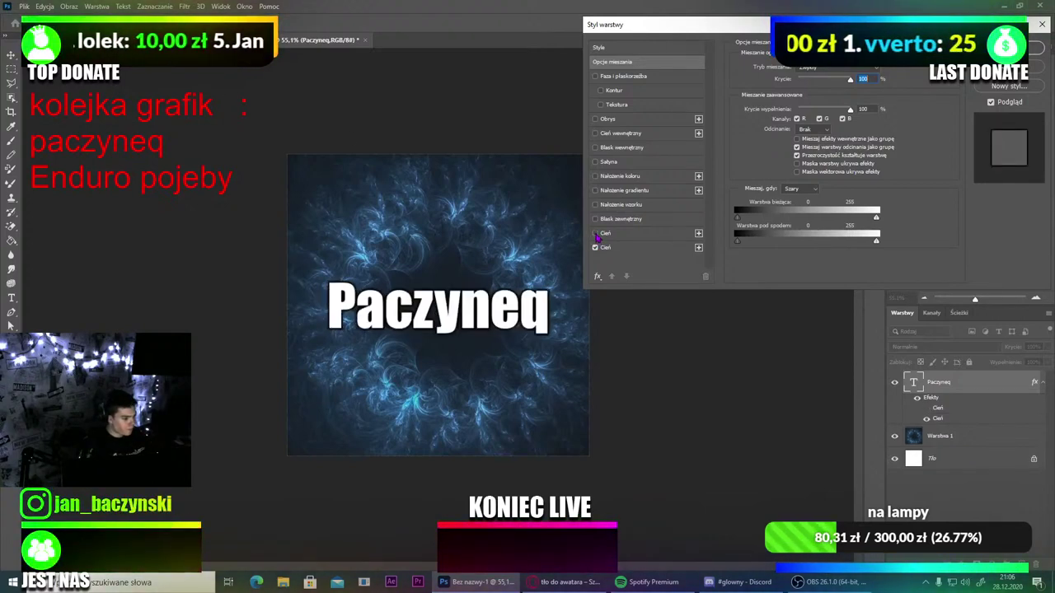
pyautogui.click(595, 247)
pyautogui.click(595, 233)
pyautogui.click(595, 233)
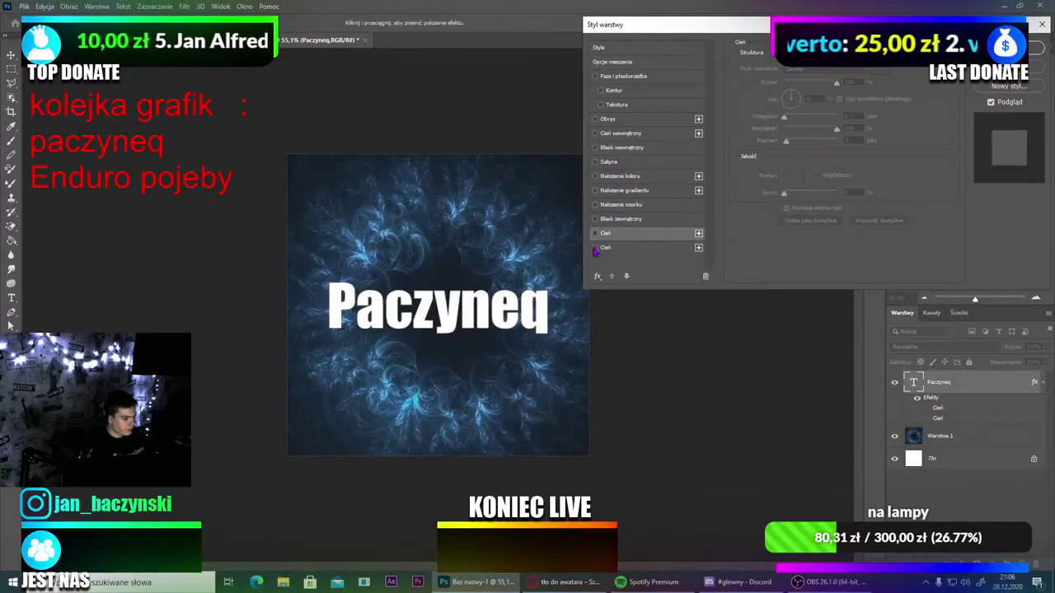
pyautogui.click(594, 247)
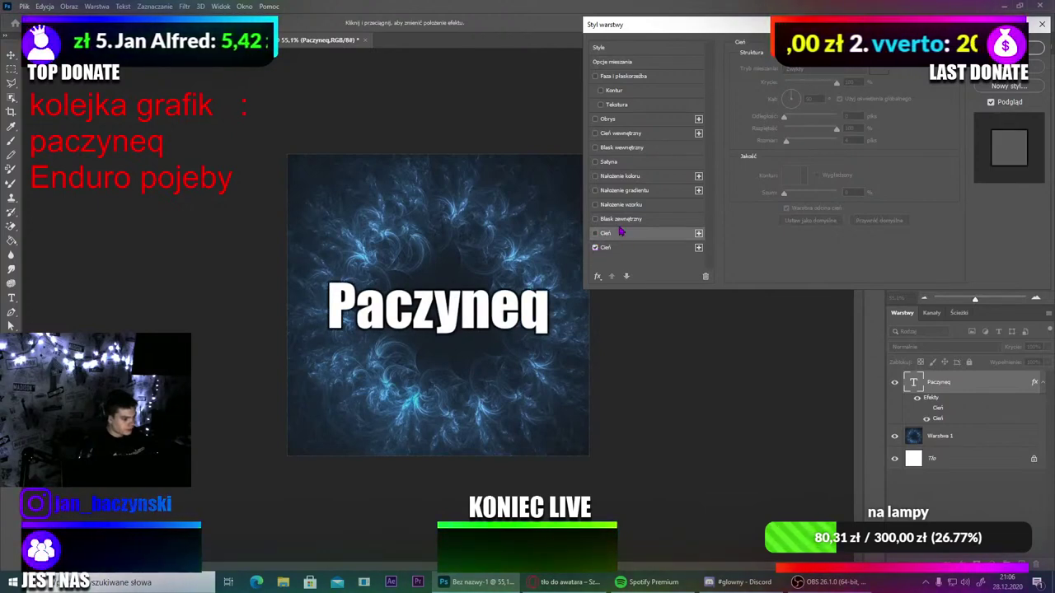
# Step: Add an outer glow (Blask zewnętrzny) to the nickname text and apply the layer style
pyautogui.click(595, 219)
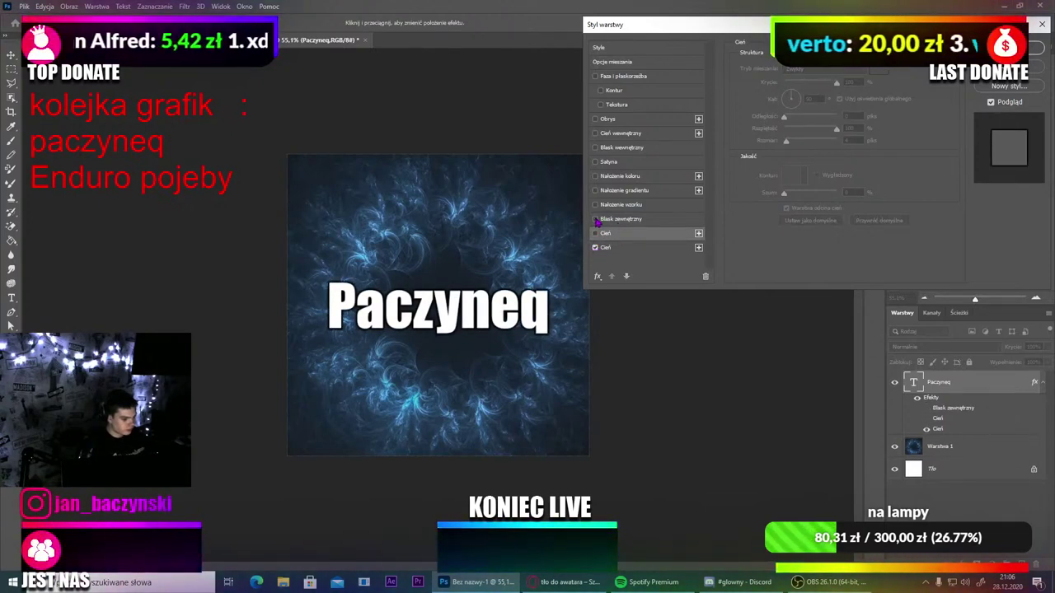
pyautogui.click(595, 219)
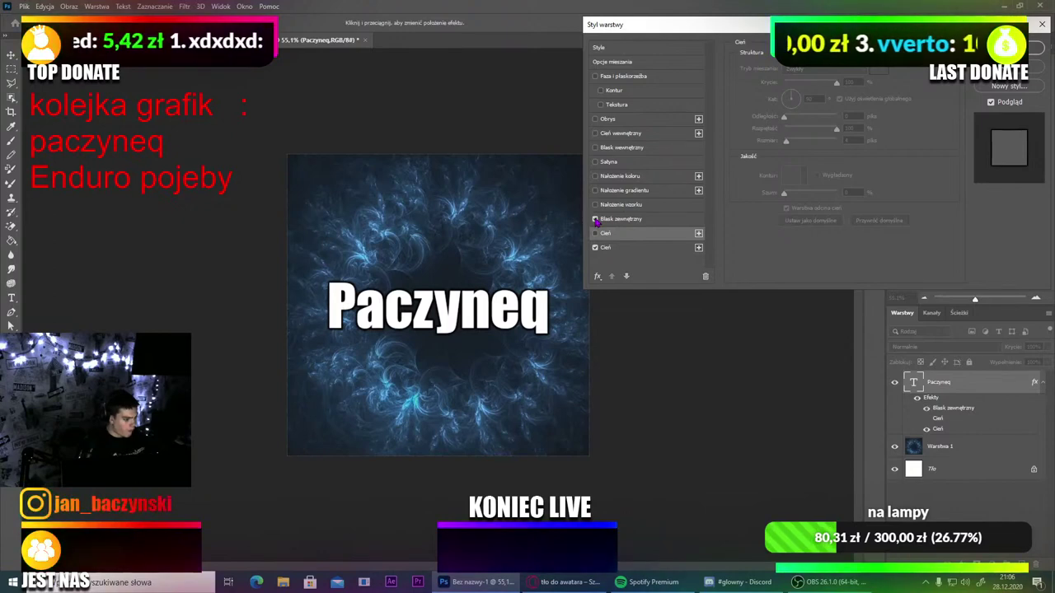
pyautogui.press('Return')
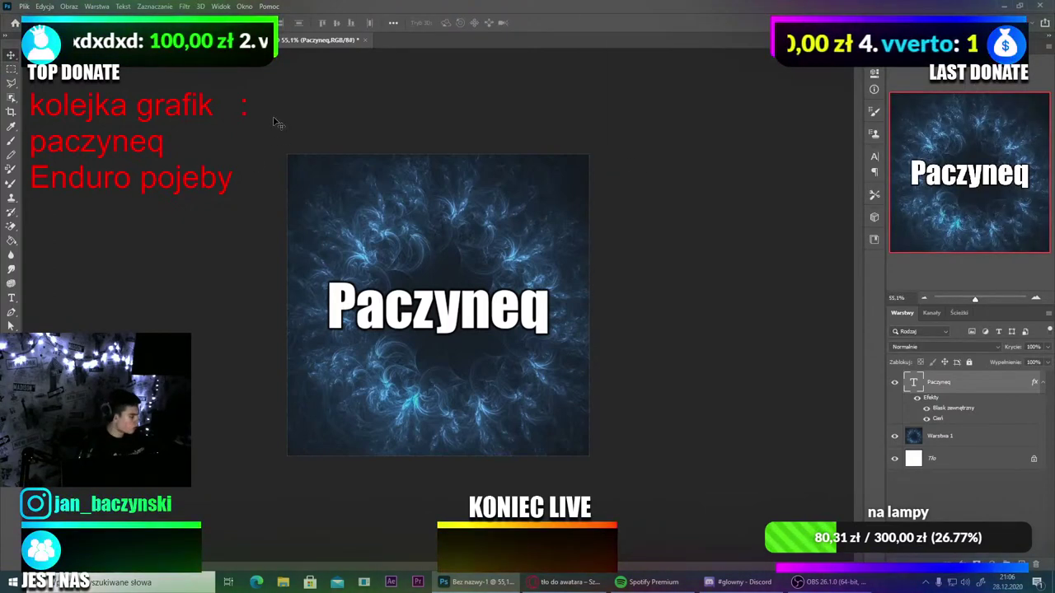
# Step: In the SAME PACK 2 document, expand the Sunbursts folder in the layer list and make it visible
pyautogui.hotkey('ctrl', 'Tab')
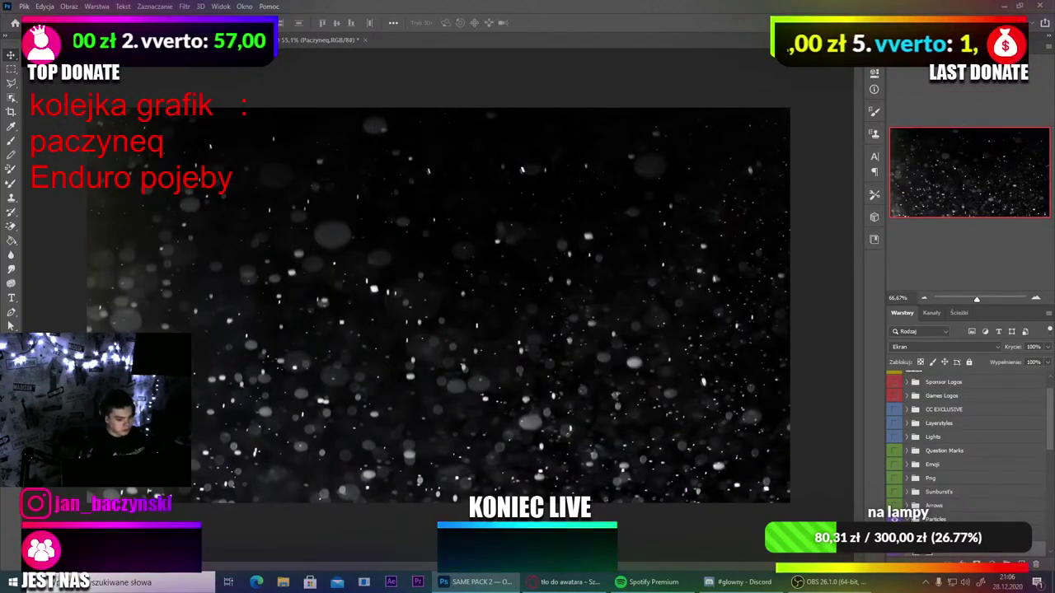
pyautogui.click(932, 517)
pyautogui.scroll(-2, 932, 494)
pyautogui.scroll(4, 915, 482)
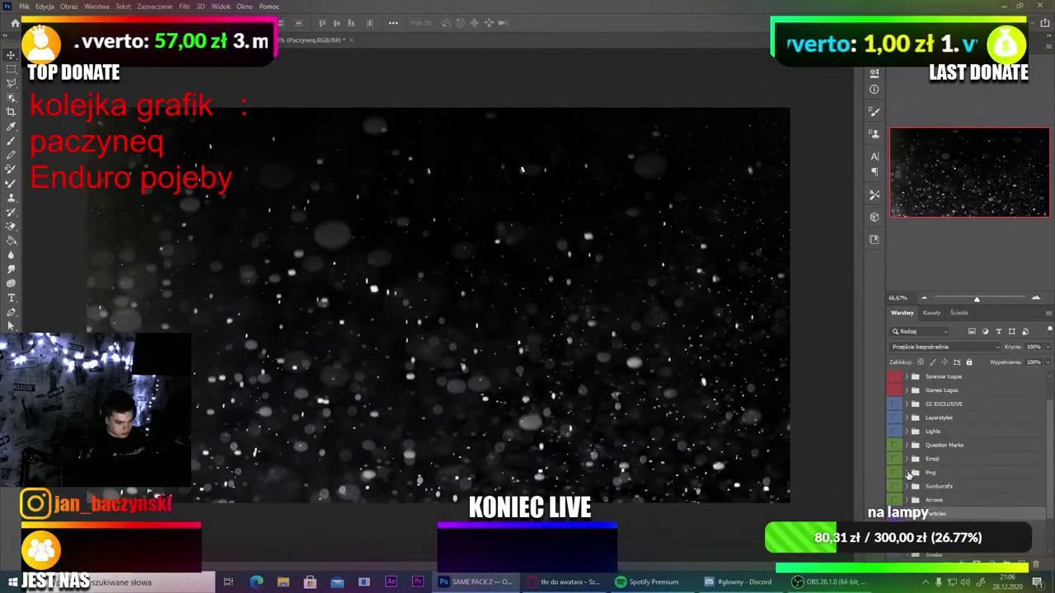
pyautogui.scroll(-2, 900, 430)
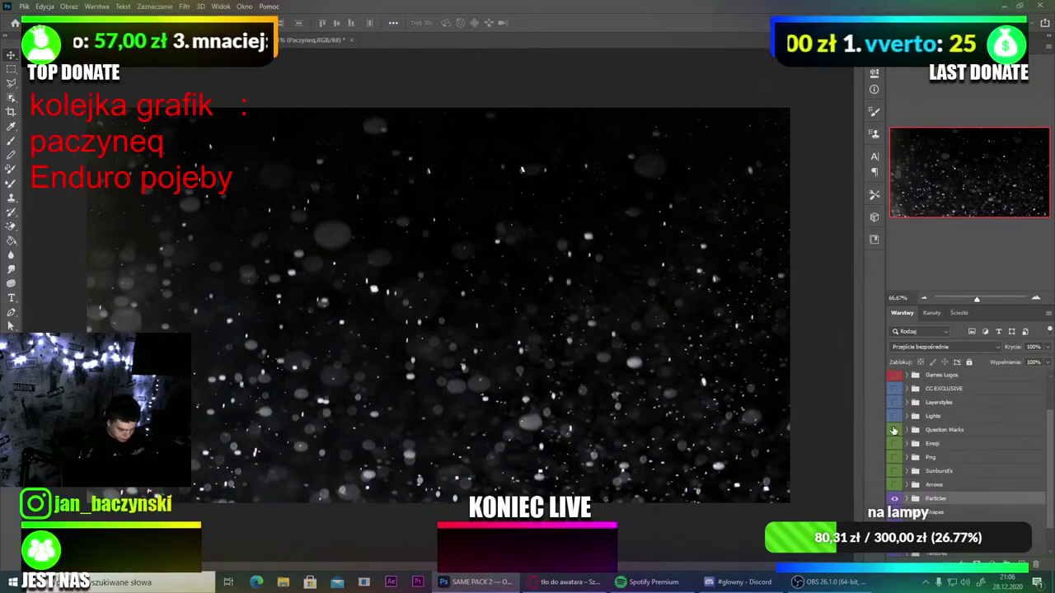
pyautogui.click(908, 472)
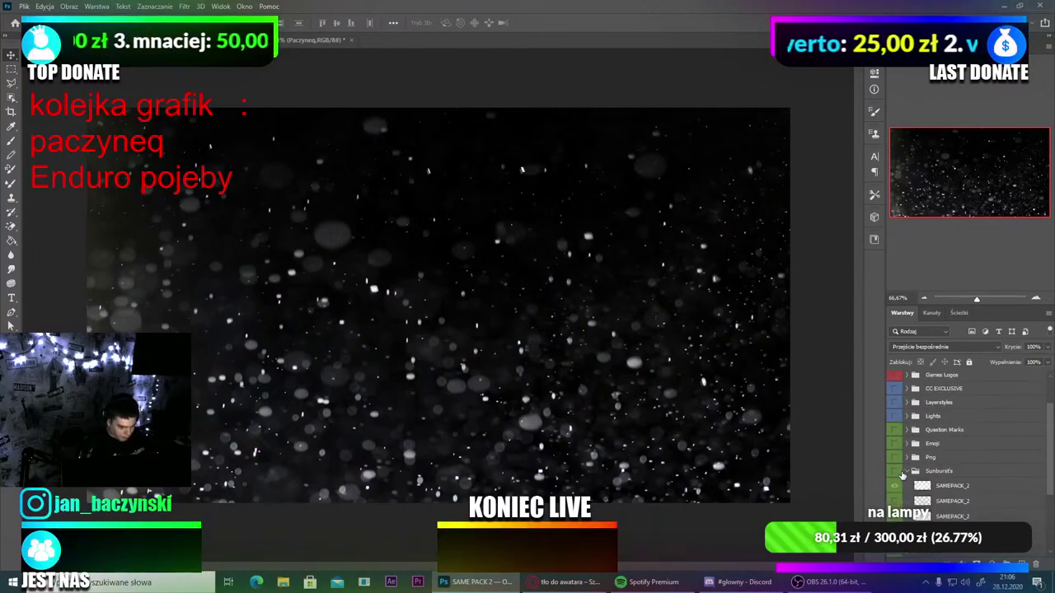
pyautogui.click(894, 470)
pyautogui.scroll(-1, 895, 476)
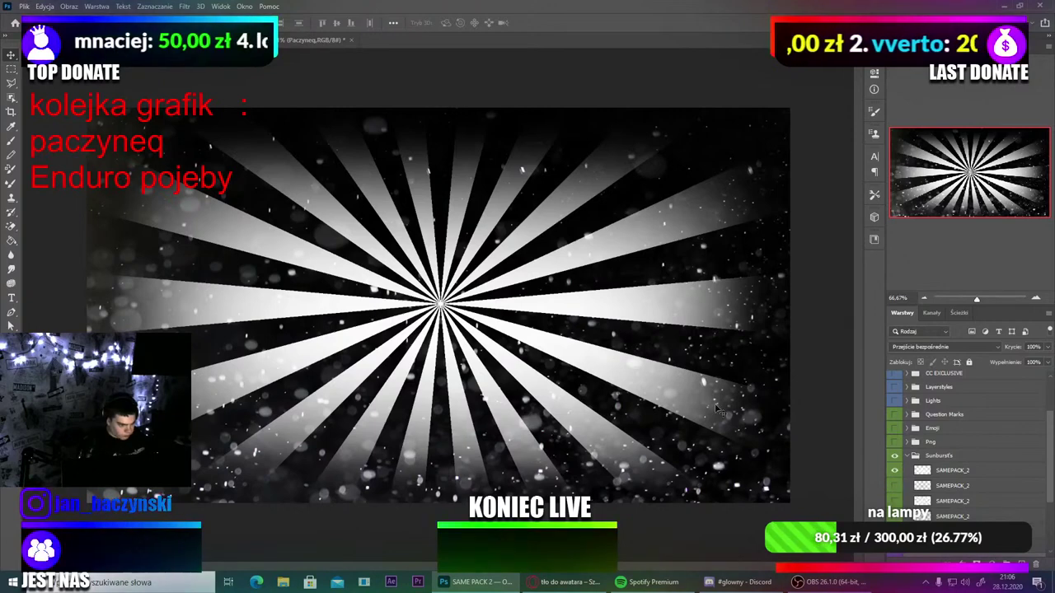
# Step: Copy the first SAMEPACK_2 sunburst layer and paste it into the avatar document above the nickname text
pyautogui.click(945, 476)
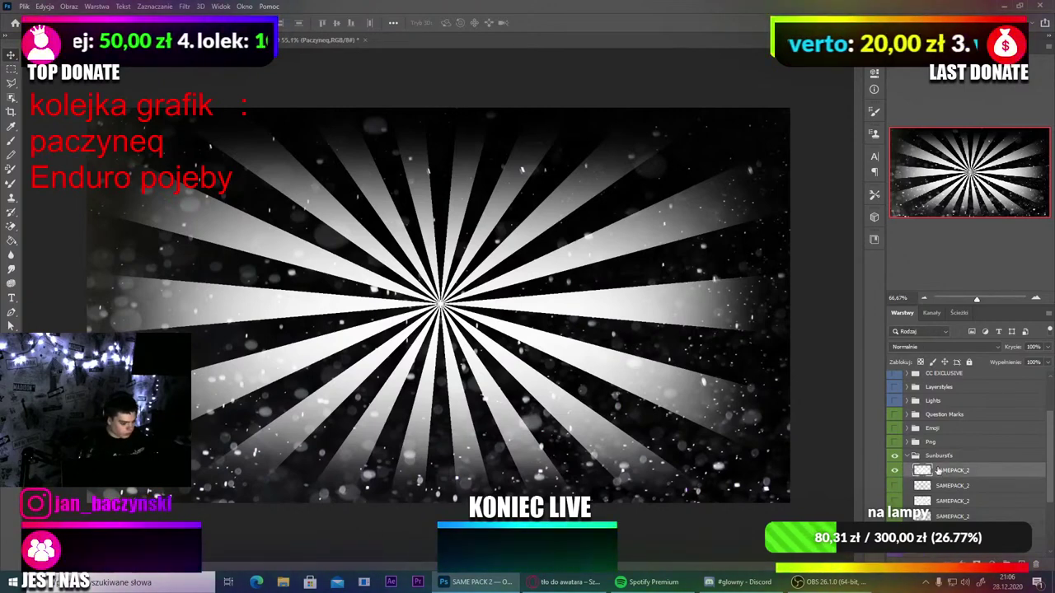
pyautogui.click(322, 39)
pyautogui.press('ctrl')
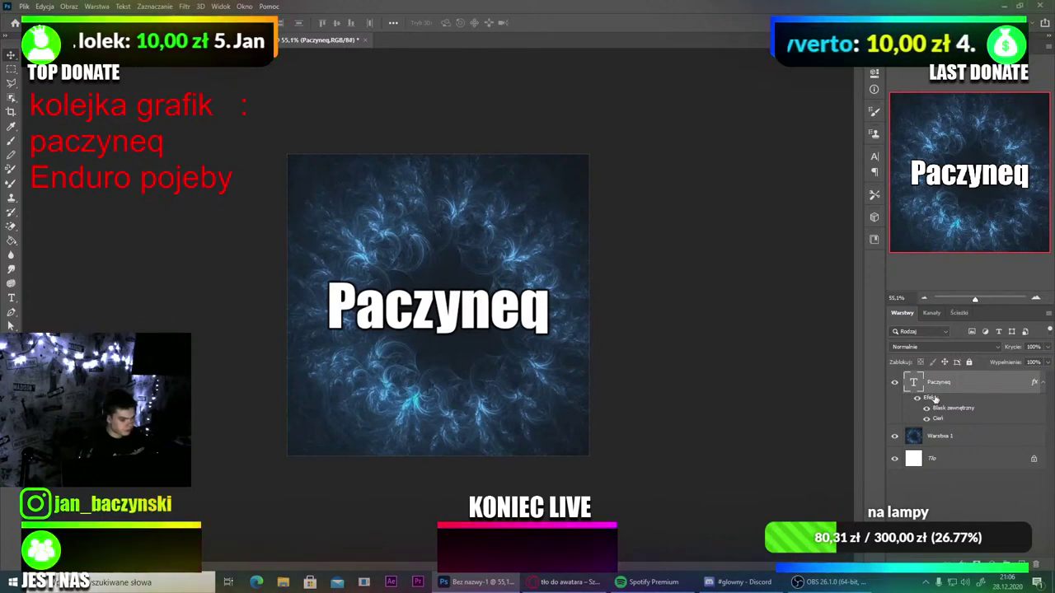
pyautogui.hotkey('ctrl', 'shift', 'alt', 'n')
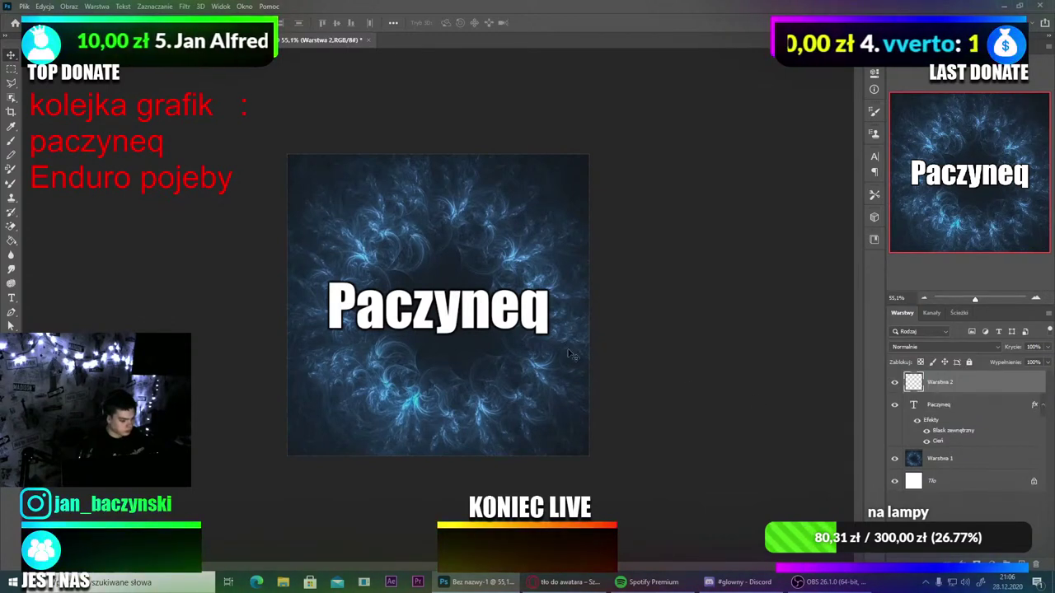
pyautogui.hotkey('ctrl', 't')
pyautogui.click(507, 220)
pyautogui.hotkey('ctrl', 'v')
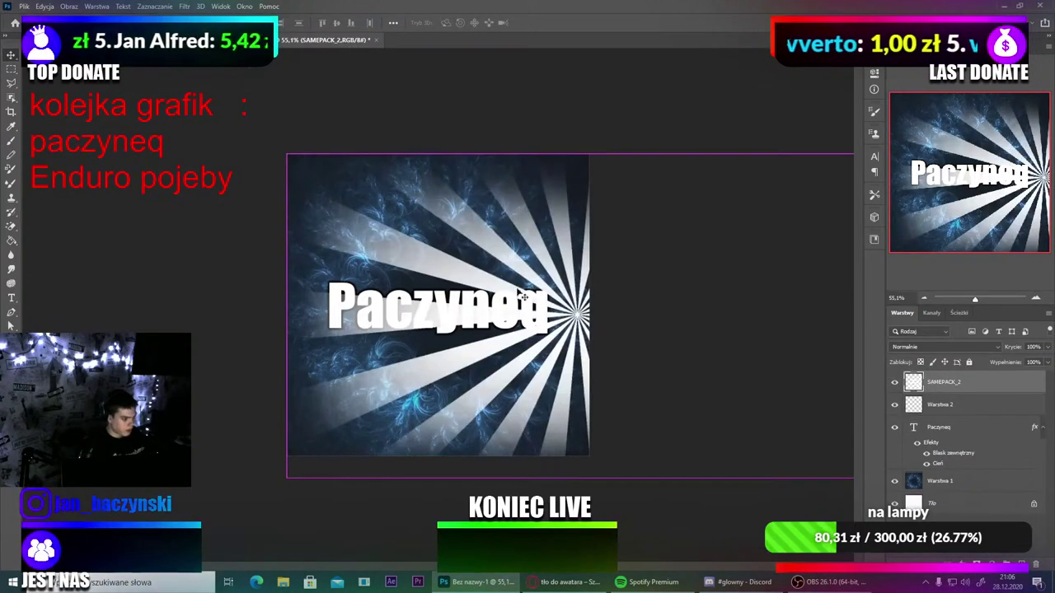
pyautogui.press('t')
pyautogui.moveTo(688, 323); pyautogui.dragTo(707, 314)
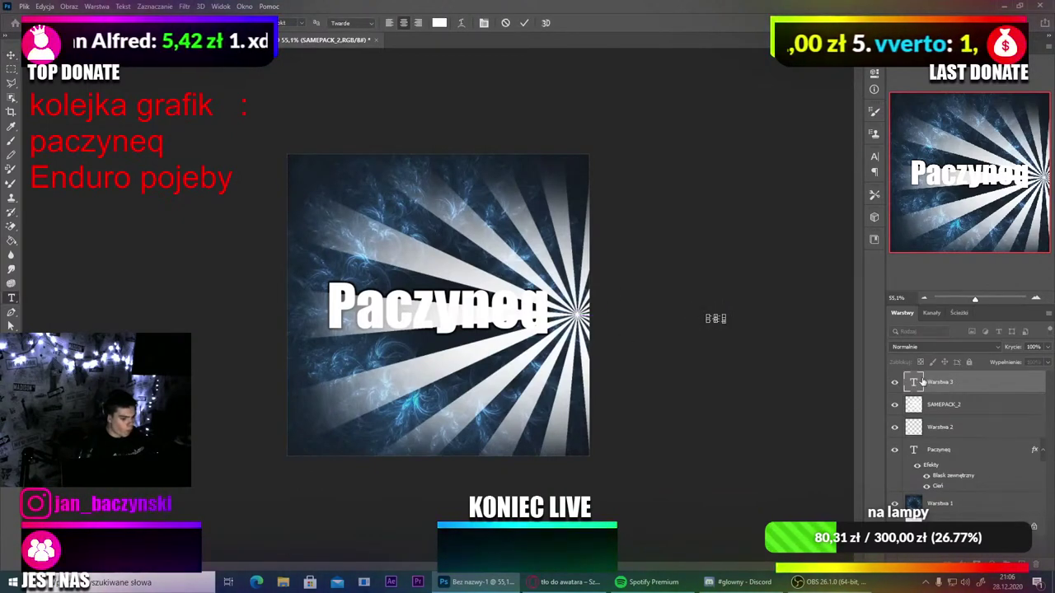
pyautogui.press('Escape')
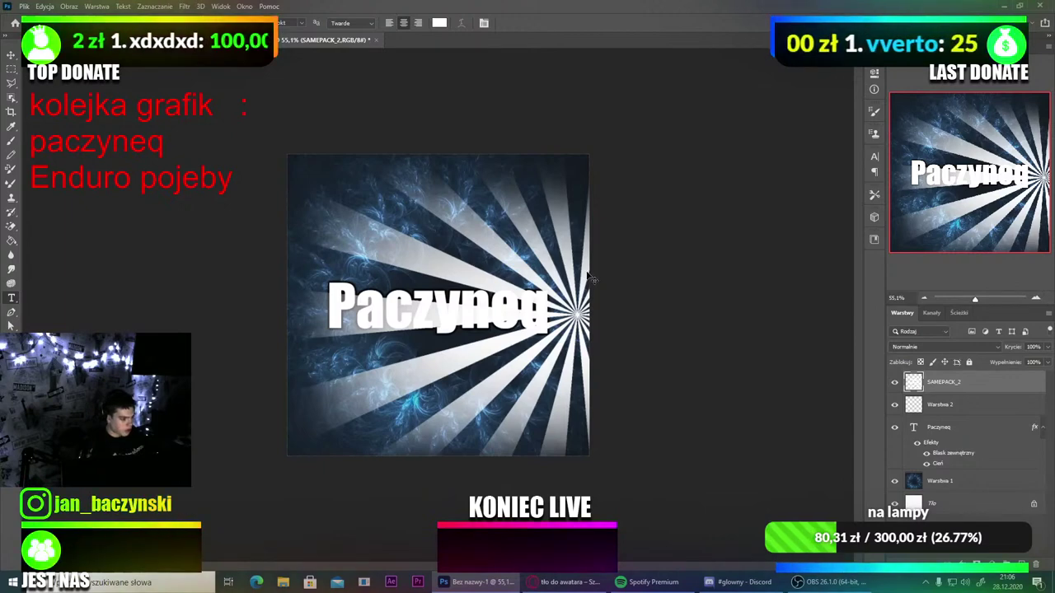
# Step: Centre the sunburst on the canvas and move its layer beneath the nickname text, above the fractal background
pyautogui.hotkey('ctrl', 't')
pyautogui.moveTo(718, 276); pyautogui.dragTo(591, 265)
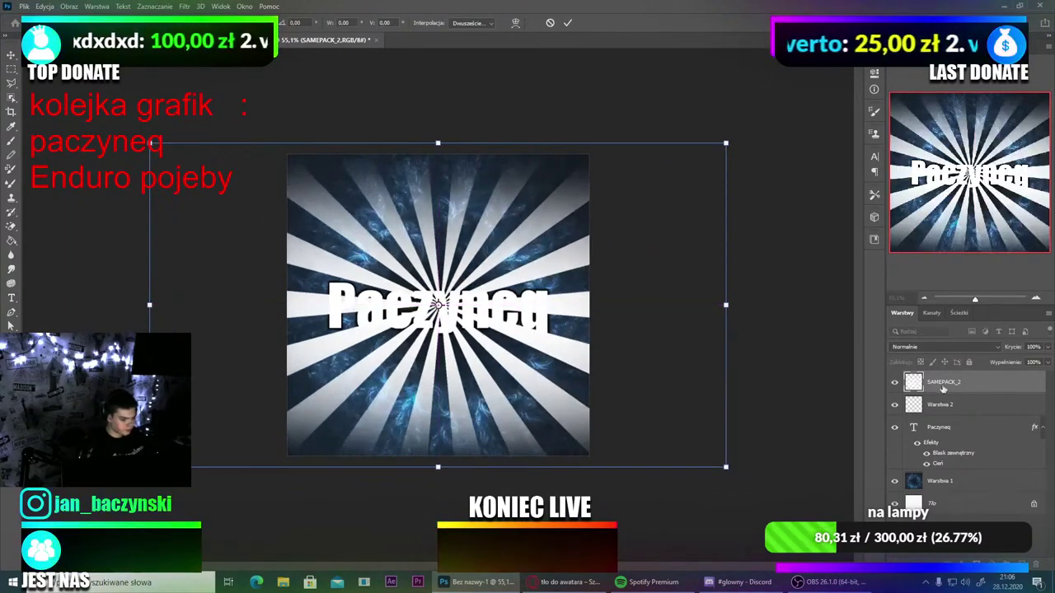
pyautogui.press('Return')
pyautogui.moveTo(939, 427); pyautogui.dragTo(957, 473)
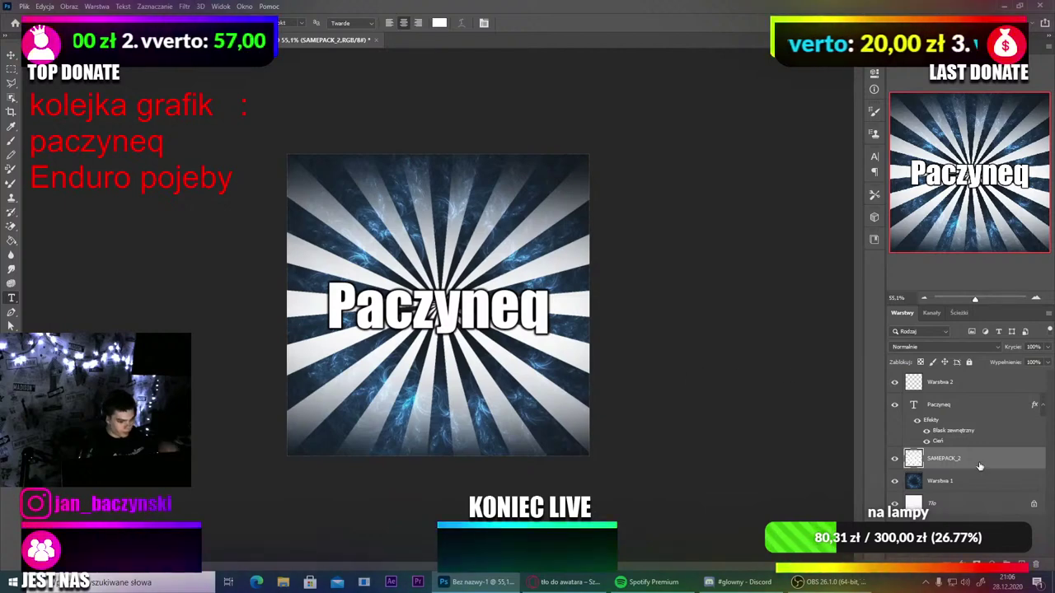
# Step: Lower the sunburst layer's opacity to 24% and enlarge it well beyond the canvas edges, keeping it centred
pyautogui.click(1048, 347)
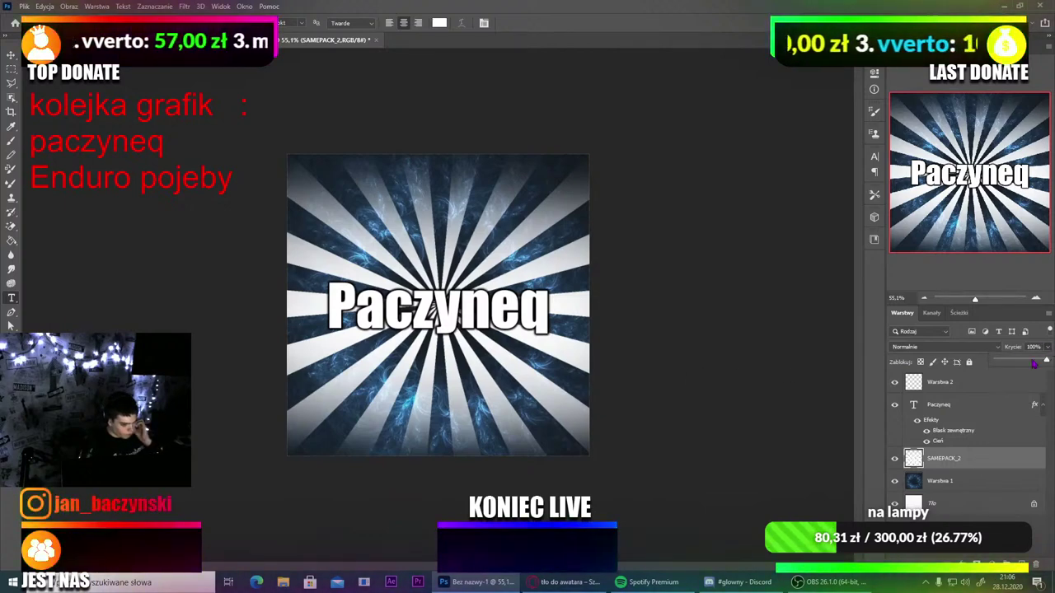
pyautogui.moveTo(1027, 360); pyautogui.dragTo(1007, 363)
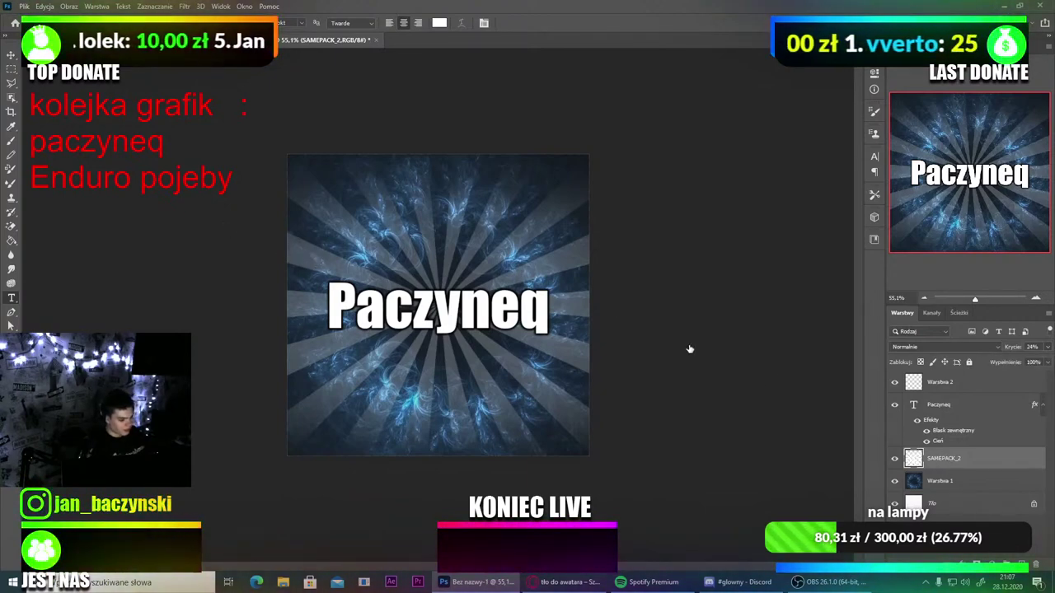
pyautogui.hotkey('ctrl', 't')
pyautogui.moveTo(437, 140); pyautogui.dragTo(448, 48)
pyautogui.moveTo(455, 124); pyautogui.dragTo(456, 166)
pyautogui.scroll(2, 461, 198)
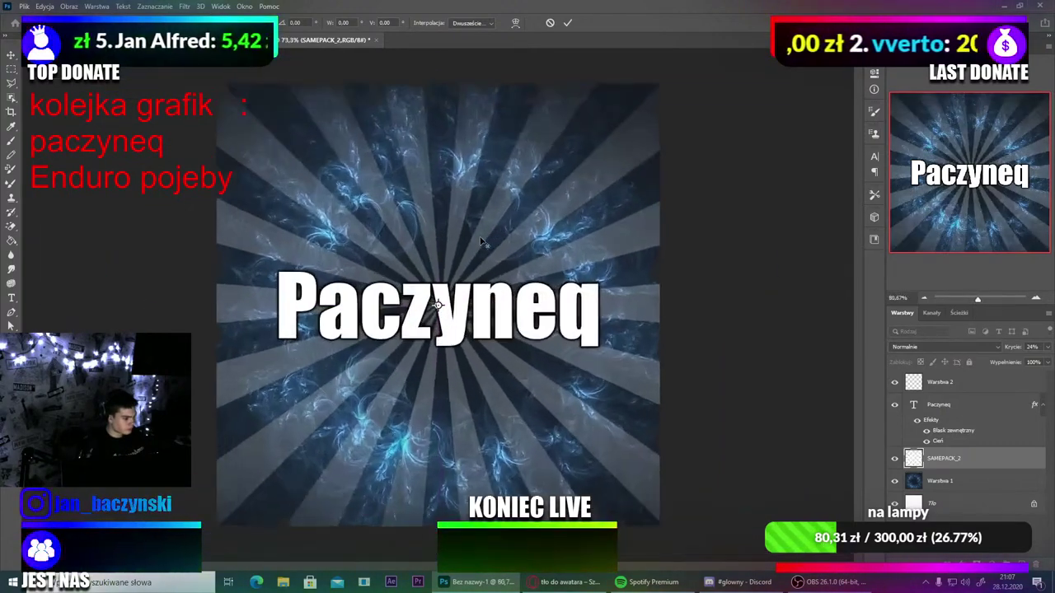
pyautogui.scroll(-3, 473, 241)
pyautogui.scroll(3, 472, 242)
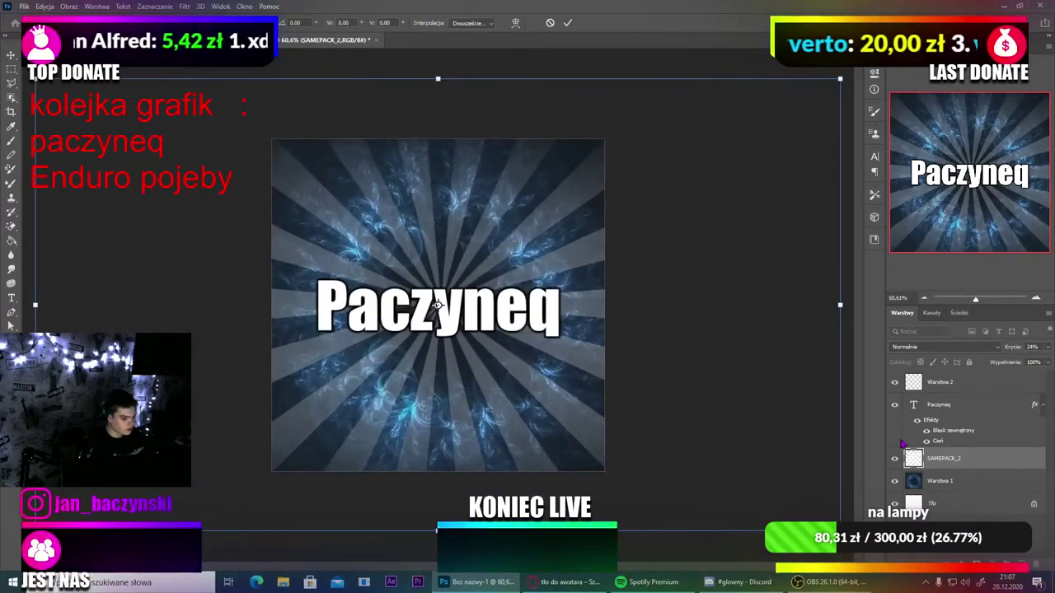
# Step: Delete the sunburst and blue fractal background layers and hide the nickname text layer
pyautogui.click(955, 458)
pyautogui.press('Delete')
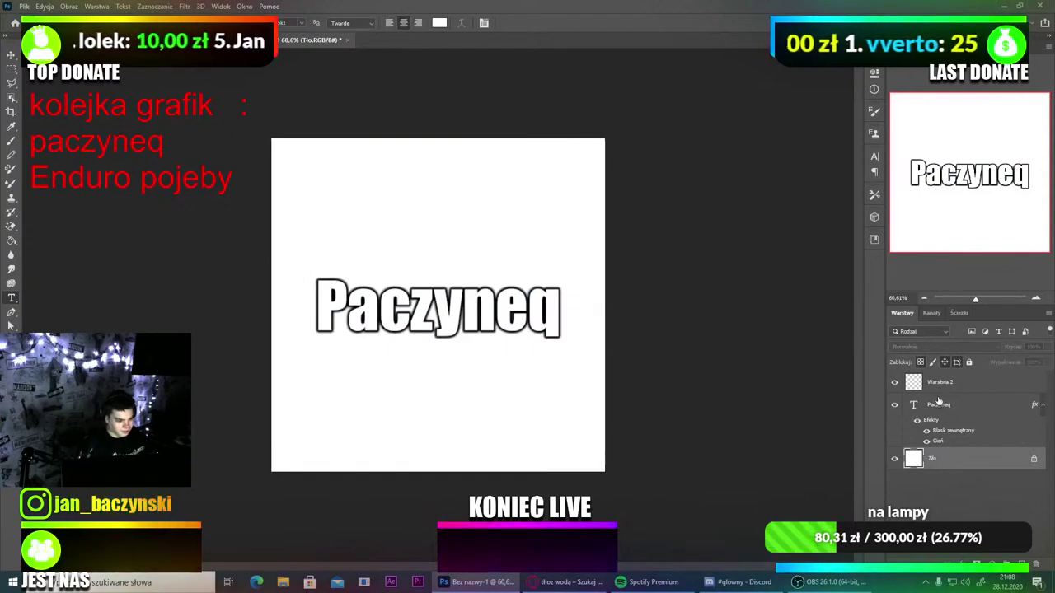
pyautogui.click(894, 404)
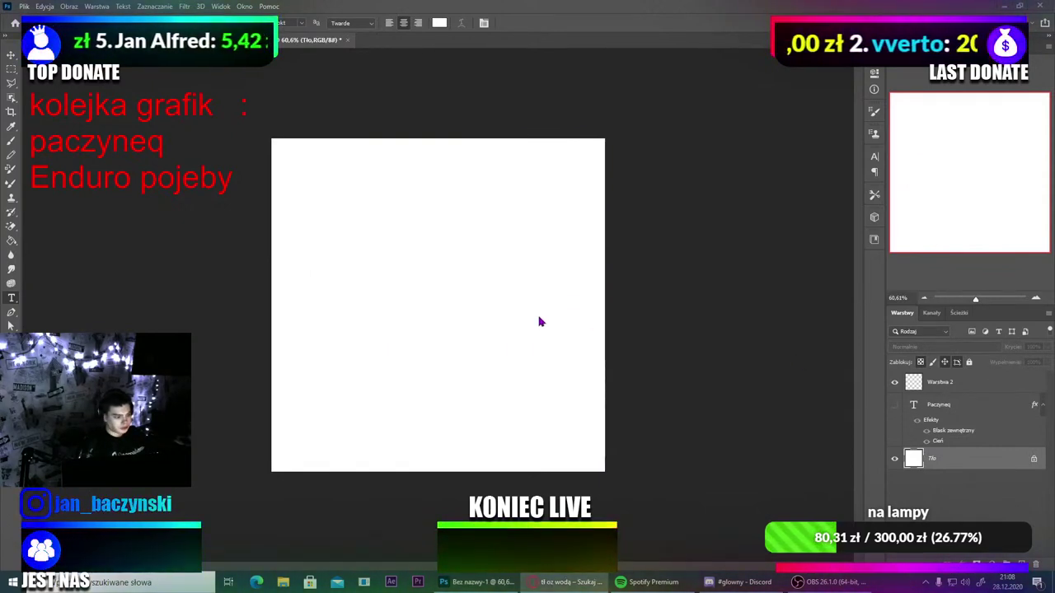
# Step: Paste the blue water-wave image with bubbles above the white background and scale it to cover the whole canvas
pyautogui.hotkey('ctrl', 'v')
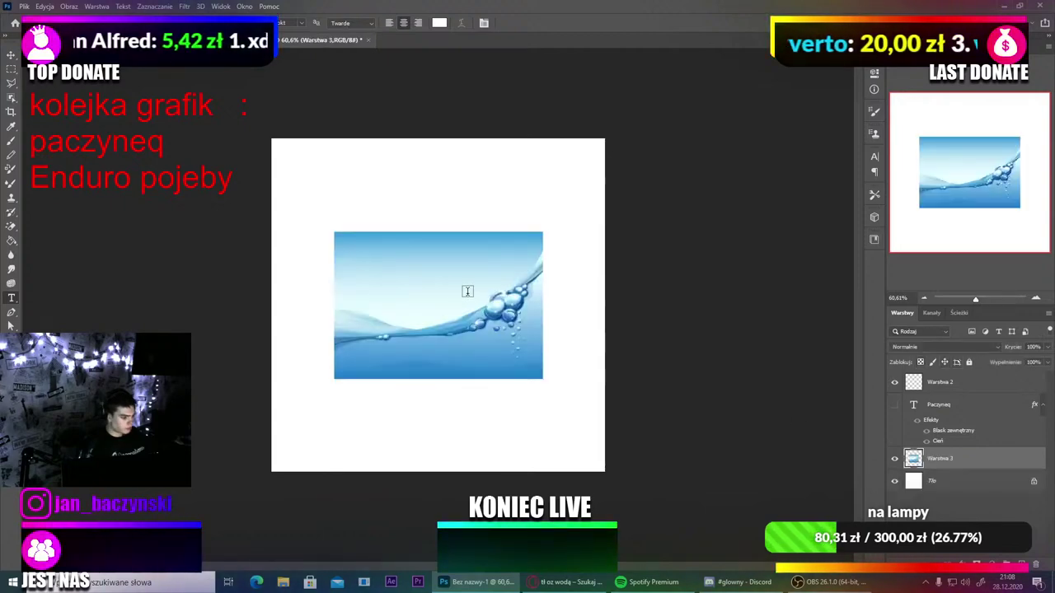
pyautogui.hotkey('ctrl', 't')
pyautogui.moveTo(439, 231); pyautogui.dragTo(417, 86)
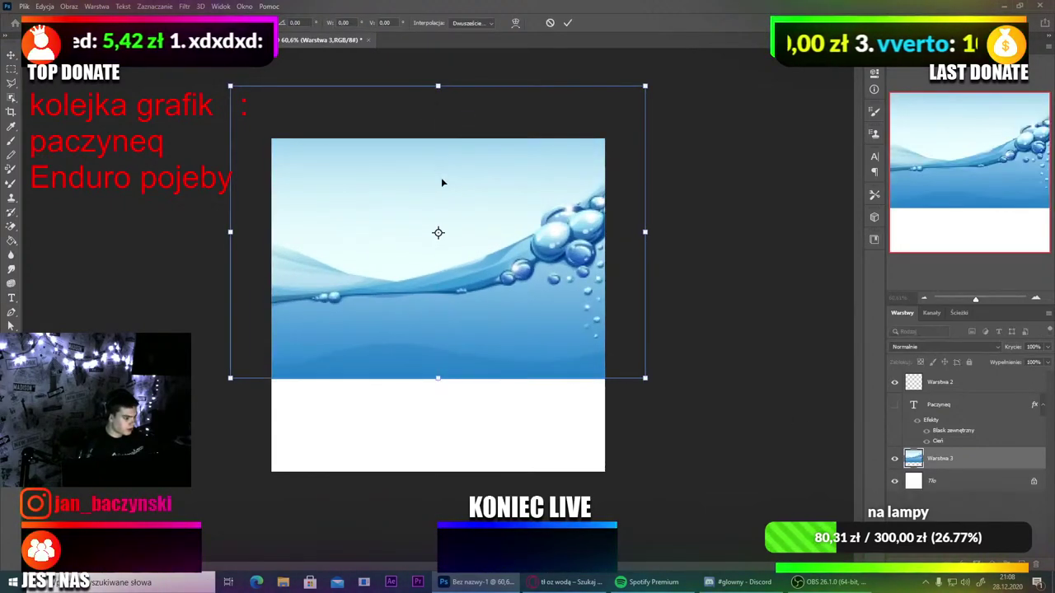
pyautogui.moveTo(458, 271); pyautogui.dragTo(445, 365)
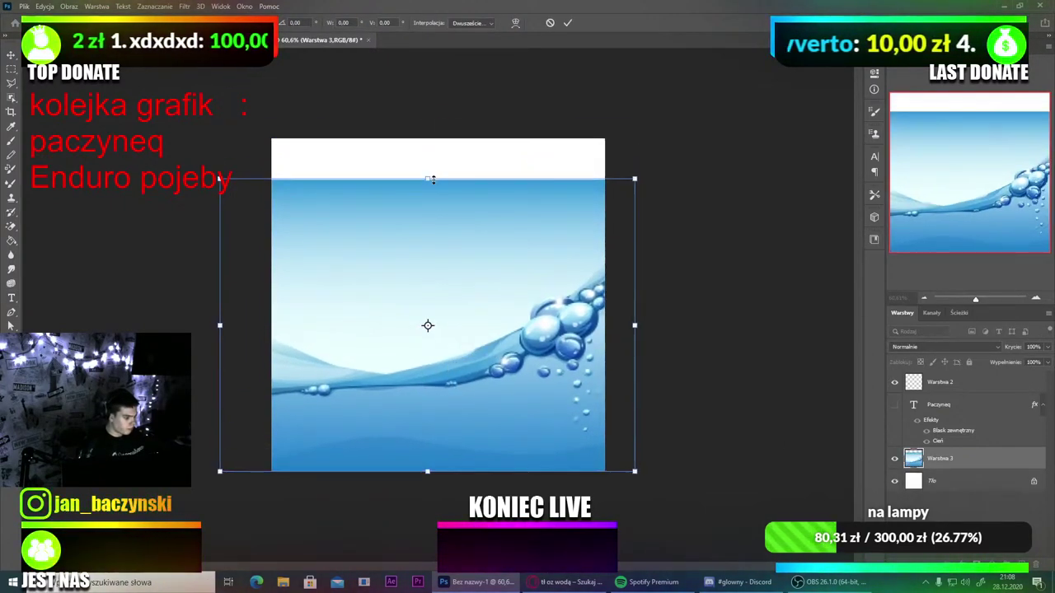
pyautogui.moveTo(429, 177); pyautogui.dragTo(429, 135)
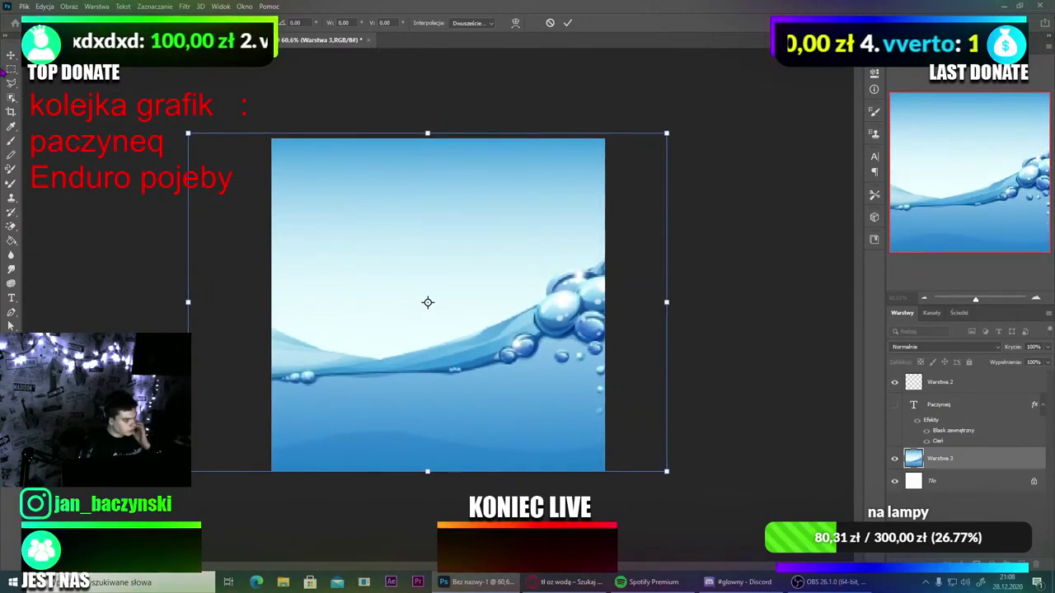
pyautogui.press('Return')
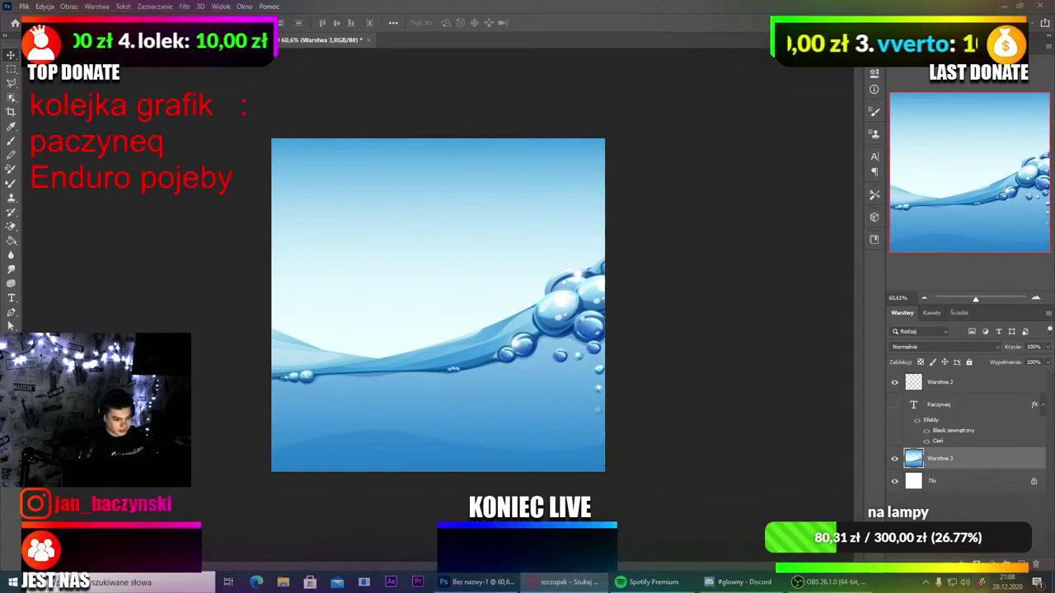
# Step: Paste the pike picture onto a new layer above the water image and move it down into the water area
pyautogui.hotkey('ctrl', 'shift', 'alt', 'n')
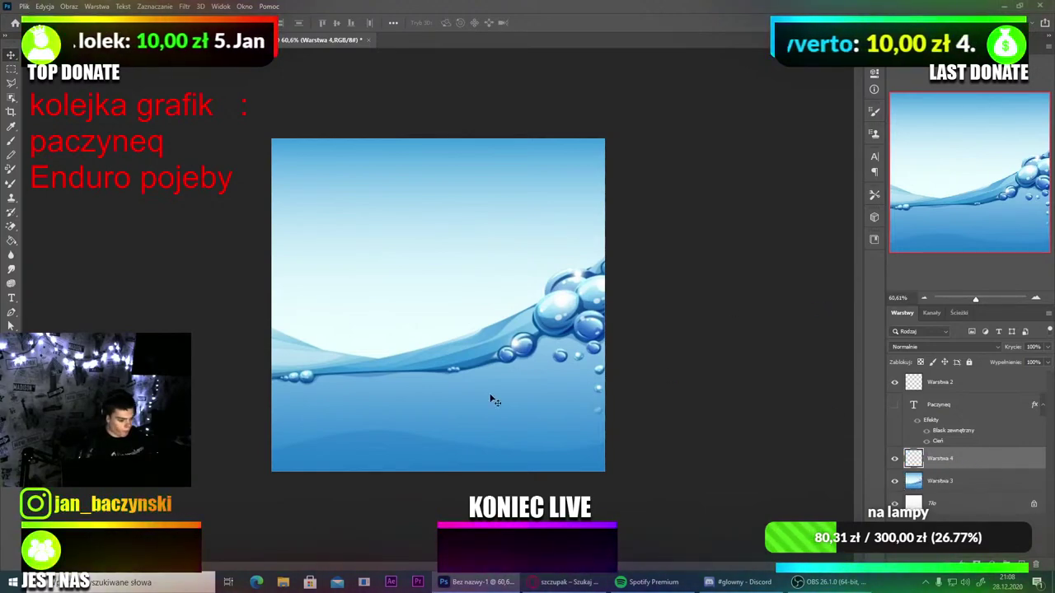
pyautogui.hotkey('ctrl', 'v')
pyautogui.hotkey('ctrl', 't')
pyautogui.moveTo(435, 290); pyautogui.dragTo(443, 396)
pyautogui.click(11, 55)
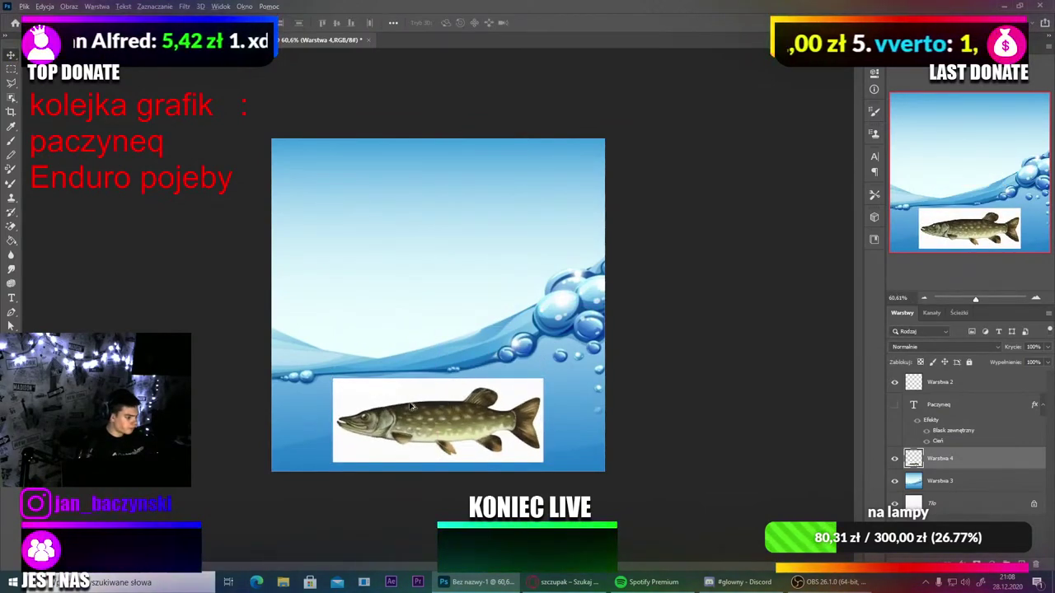
# Step: Erase the white background around the pike with the Magic Eraser and nudge the fish slightly left and up
pyautogui.scroll(-1, 414, 416)
pyautogui.click(11, 239)
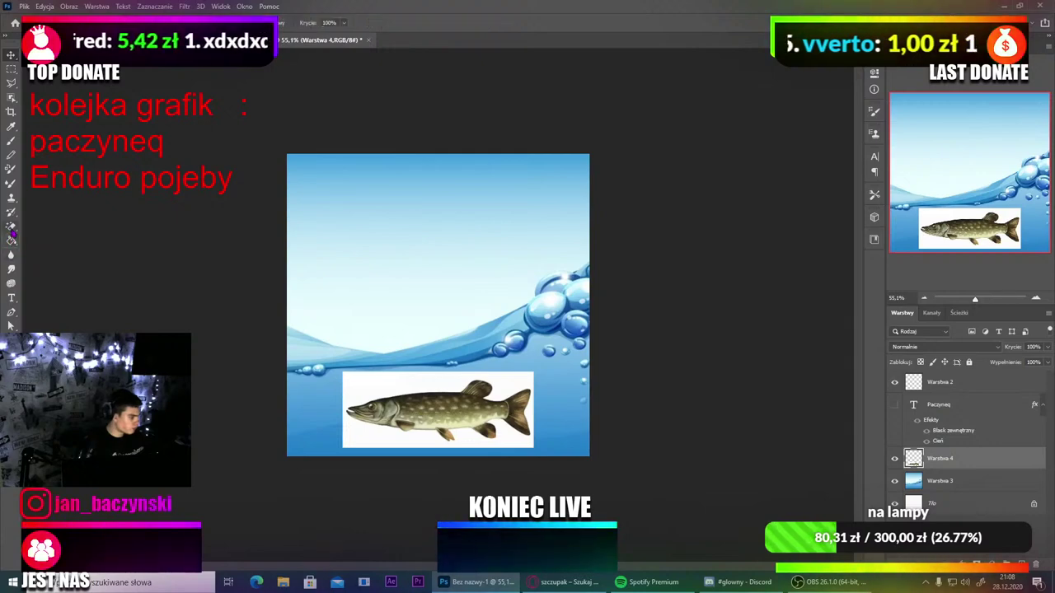
pyautogui.click(418, 398)
pyautogui.hotkey('ctrl', 'z')
pyautogui.click(418, 382)
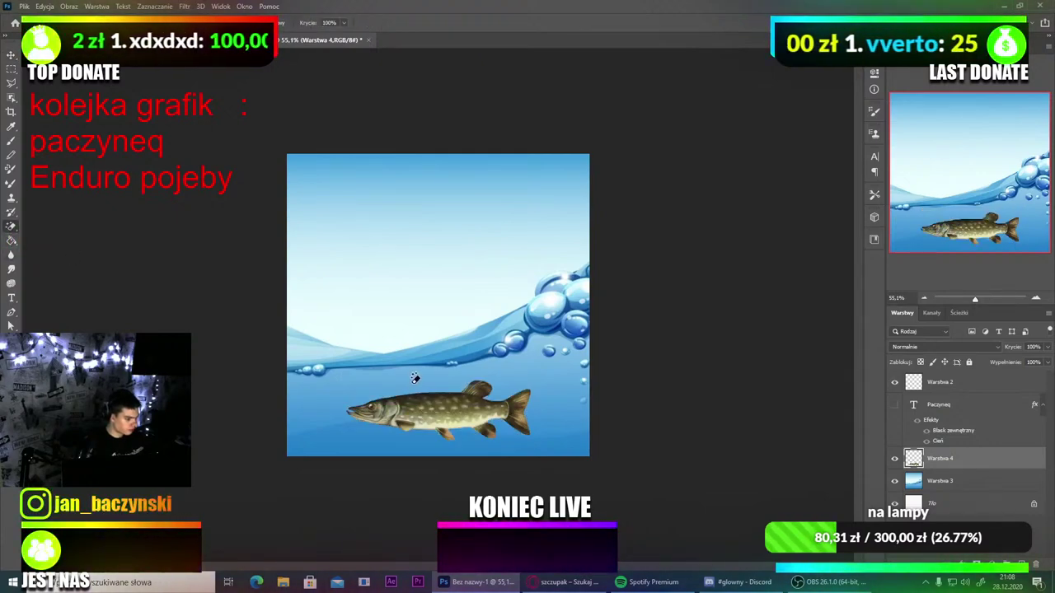
pyautogui.click(11, 56)
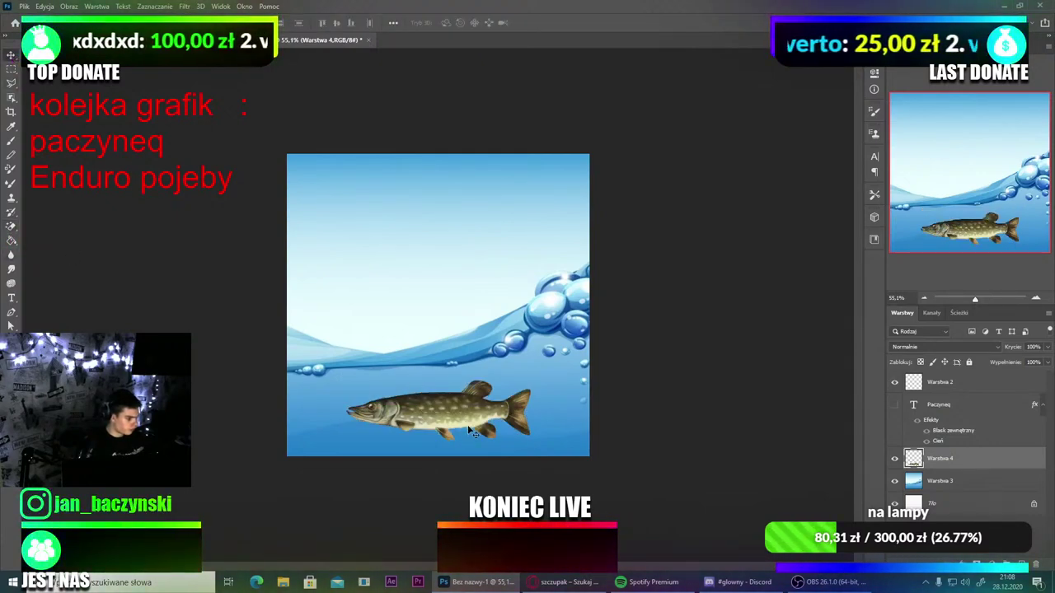
pyautogui.moveTo(475, 402); pyautogui.dragTo(466, 399)
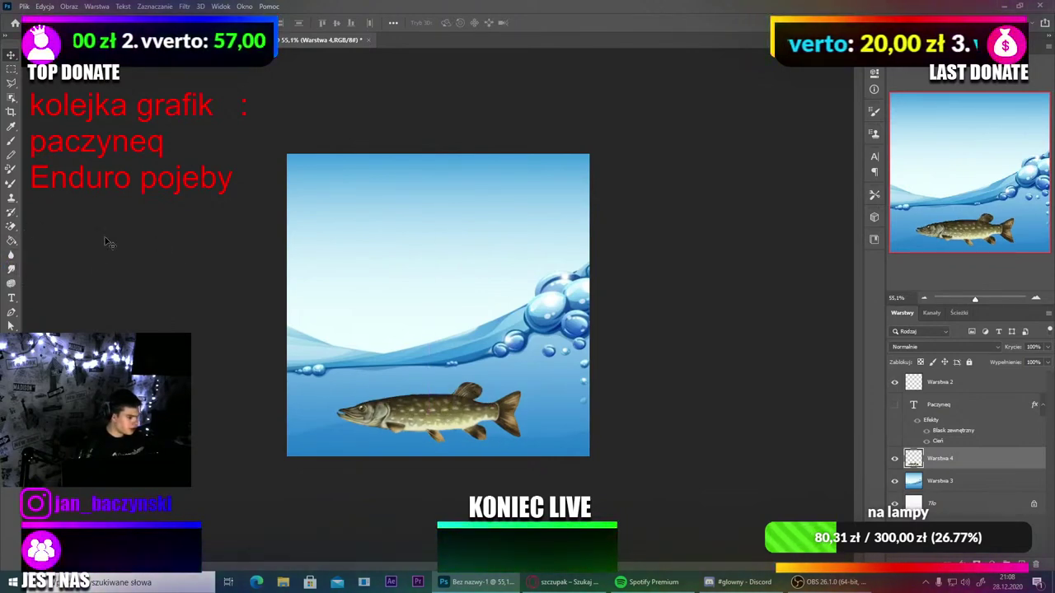
# Step: Show the hidden nickname text layer again
pyautogui.click(895, 405)
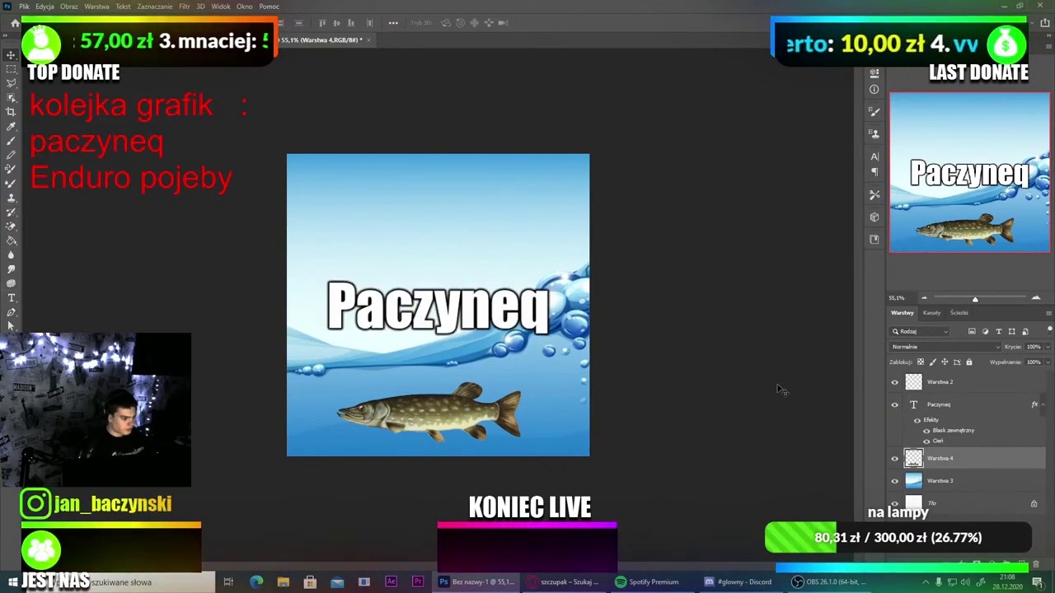
pyautogui.rightClick(953, 467)
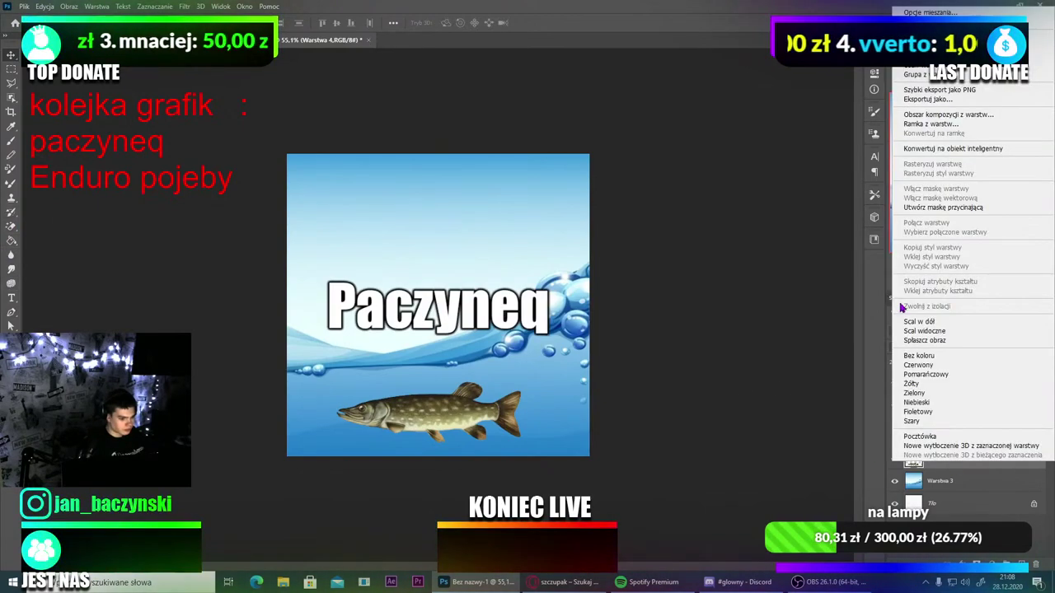
pyautogui.click(674, 134)
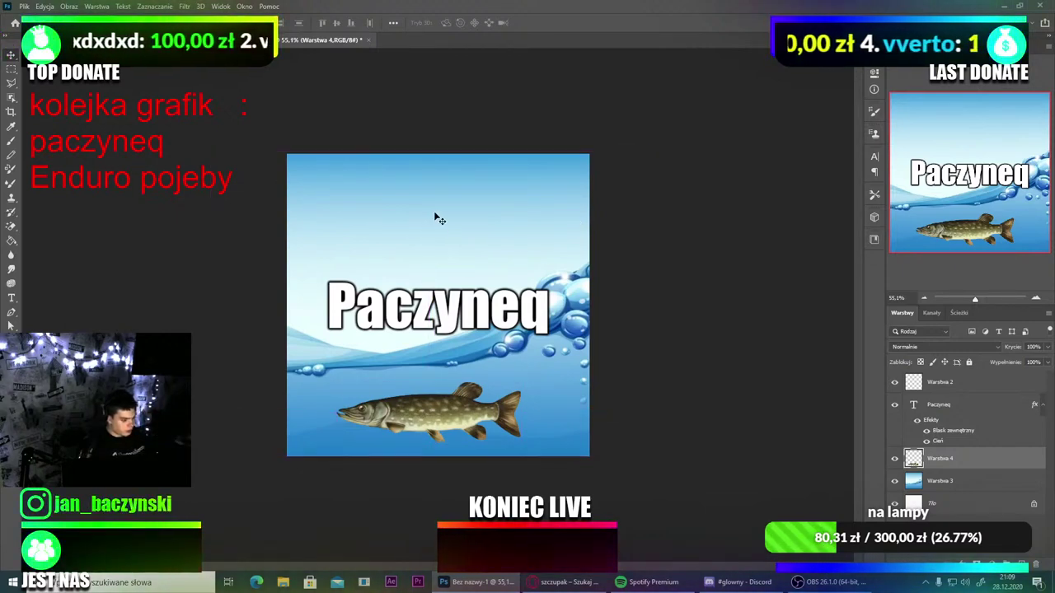
# Step: Enlarge the water image proportionally beyond the canvas's upper edge and move the pike up to just below the waterline
pyautogui.hotkey('ctrl', 't')
pyautogui.click(956, 483)
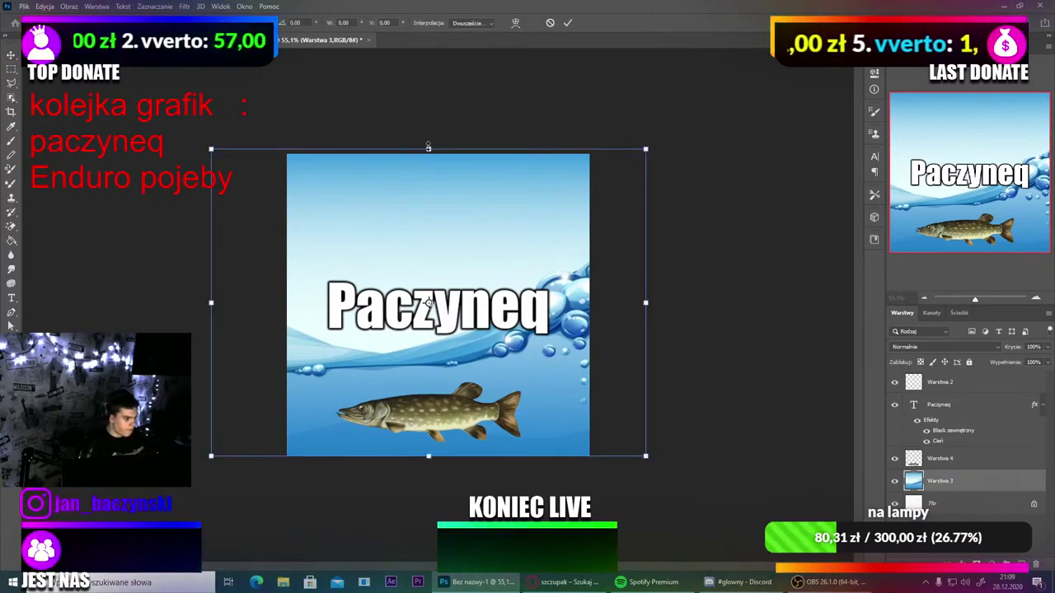
pyautogui.moveTo(428, 147); pyautogui.dragTo(428, 105)
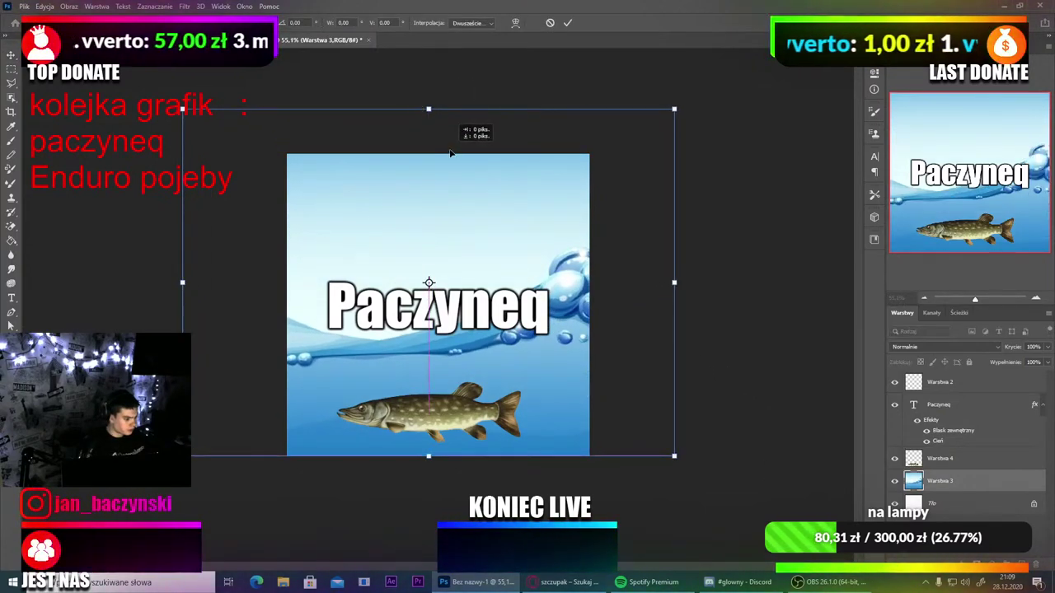
pyautogui.moveTo(450, 154); pyautogui.dragTo(446, 148)
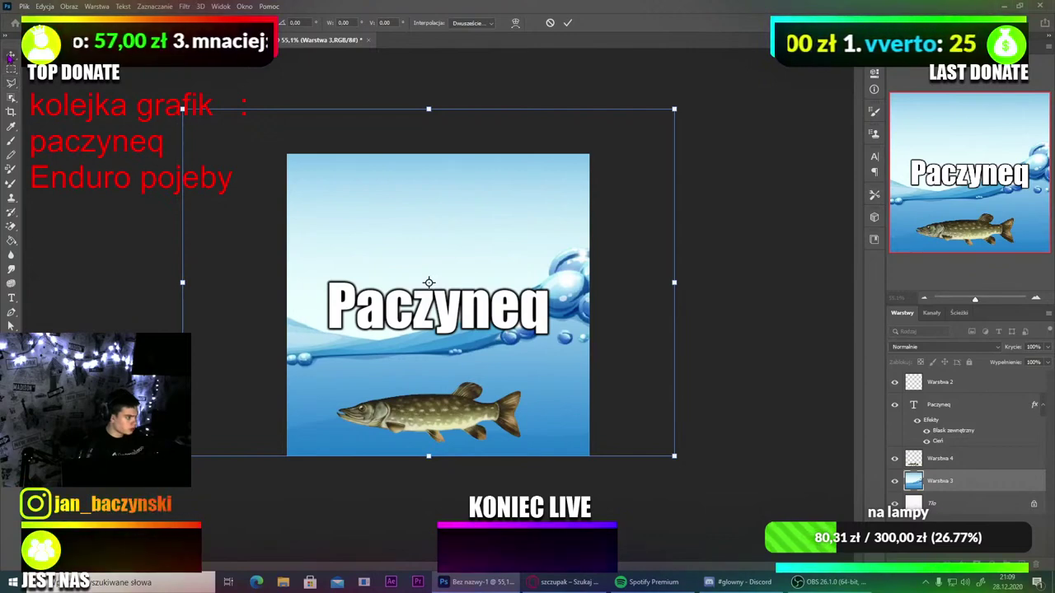
pyautogui.press('Return')
pyautogui.moveTo(449, 412); pyautogui.dragTo(447, 388)
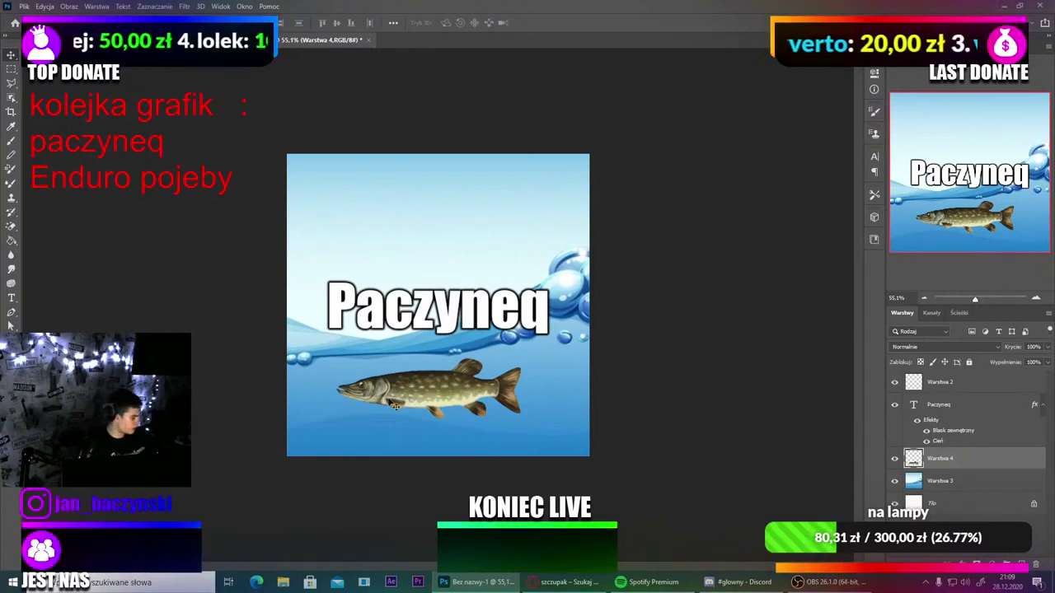
# Step: Change the nickname text's colour to black (000000)
pyautogui.doubleClick(447, 311)
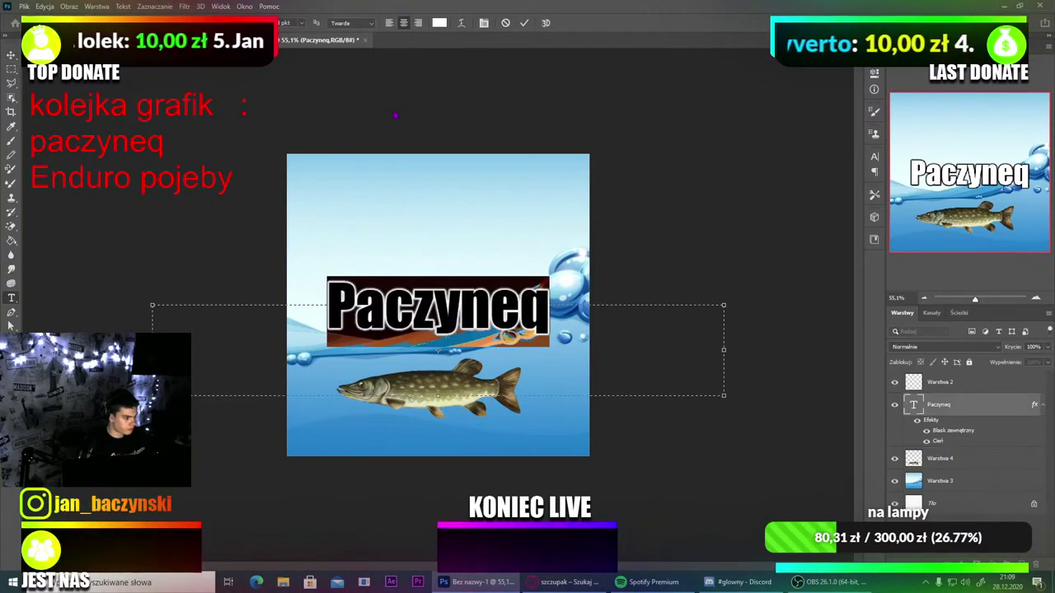
pyautogui.click(438, 23)
pyautogui.click(569, 234)
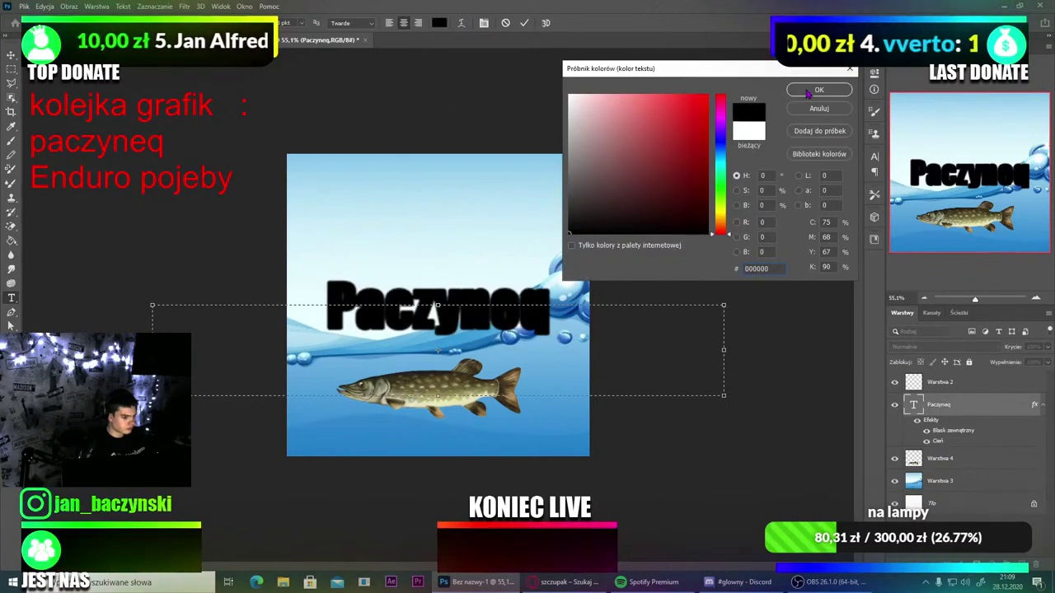
pyautogui.click(812, 90)
pyautogui.click(11, 54)
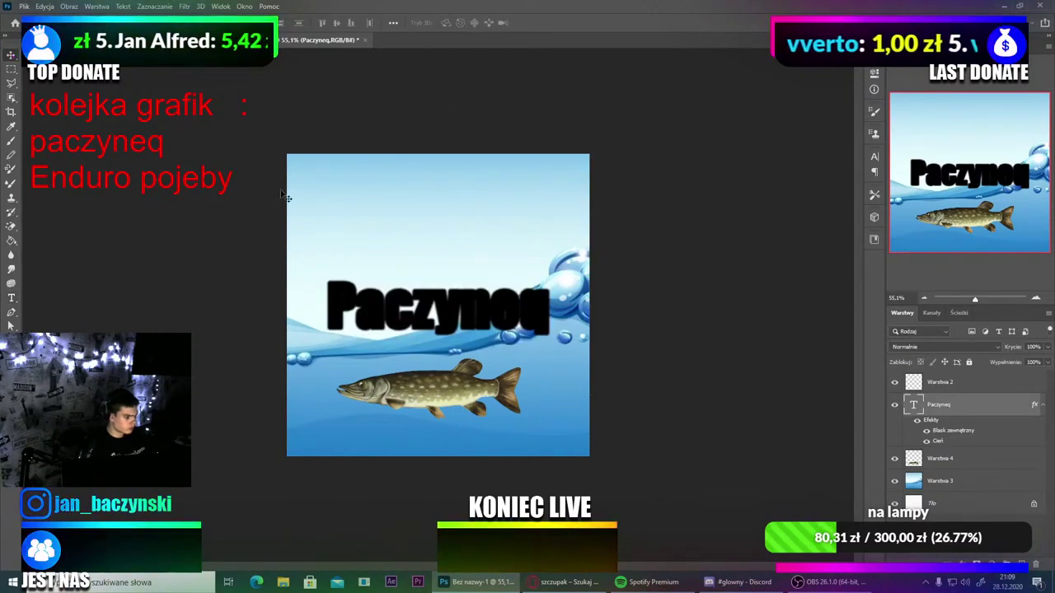
# Step: Hide all layer effects on the nickname text
pyautogui.rightClick(950, 409)
pyautogui.click(957, 408)
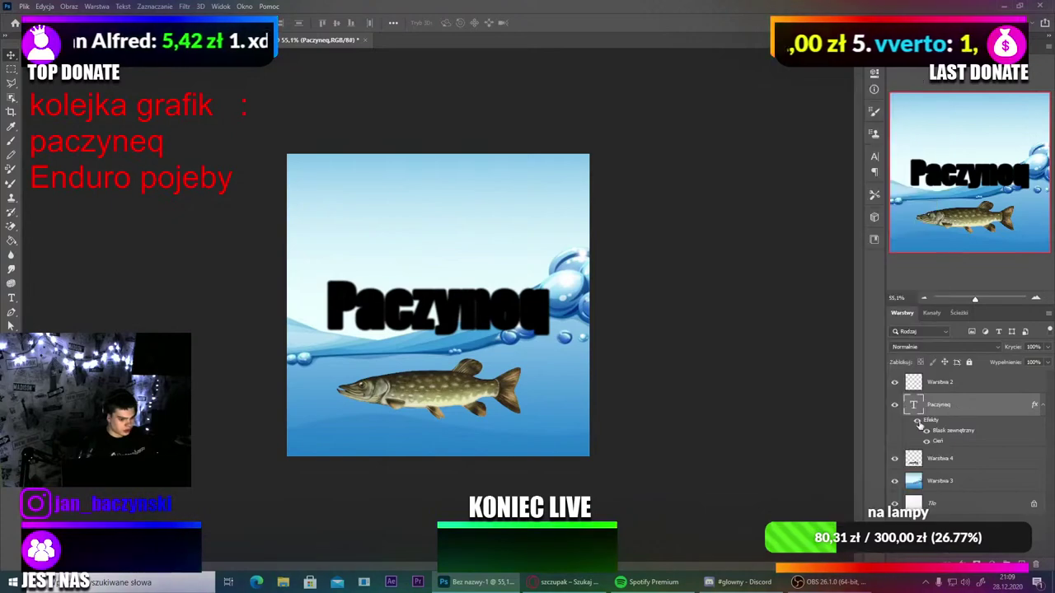
pyautogui.click(916, 423)
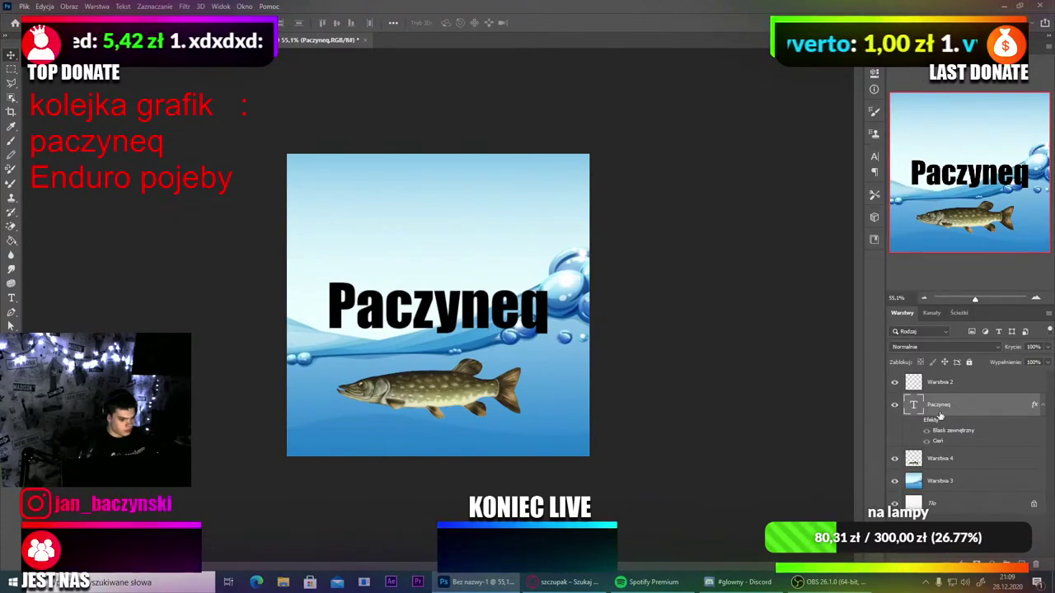
pyautogui.doubleClick(938, 406)
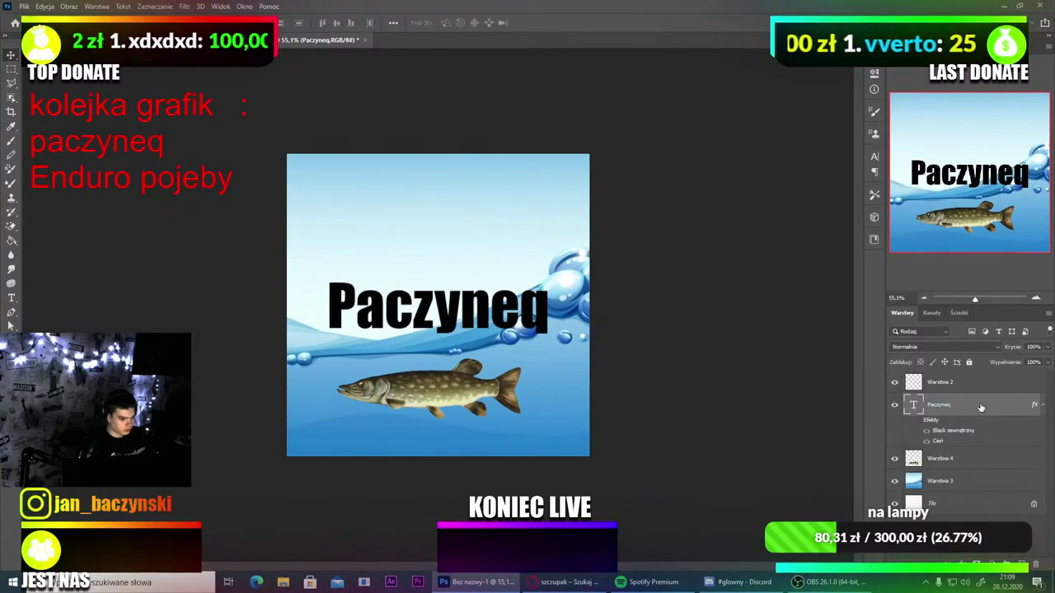
pyautogui.rightClick(980, 407)
pyautogui.click(731, 186)
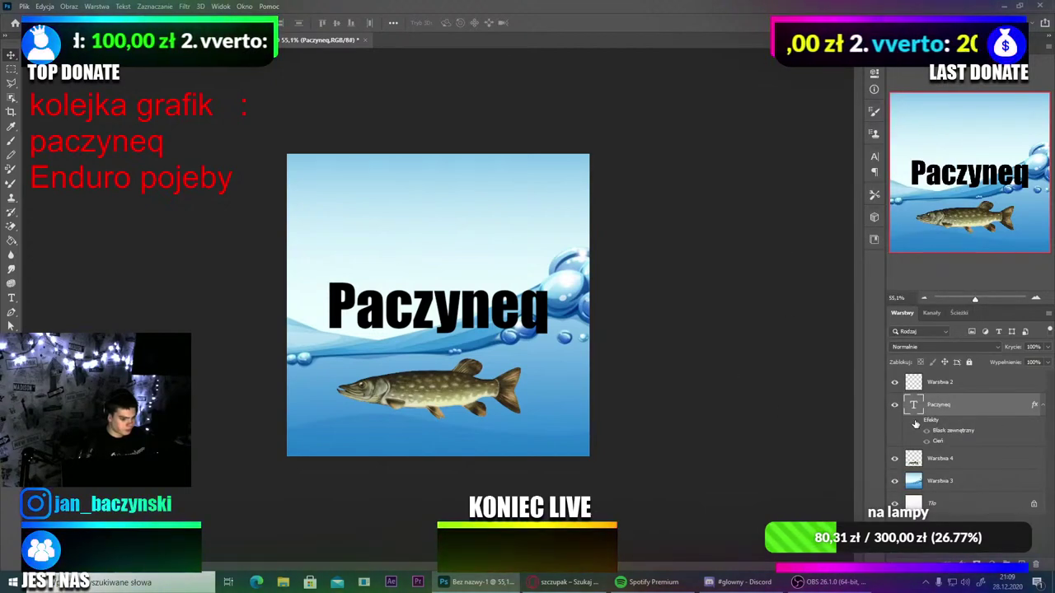
# Step: Add a gradient overlay with the dark red to red preset to the nickname text and turn its layer effects back on
pyautogui.rightClick(958, 409)
pyautogui.click(837, 90)
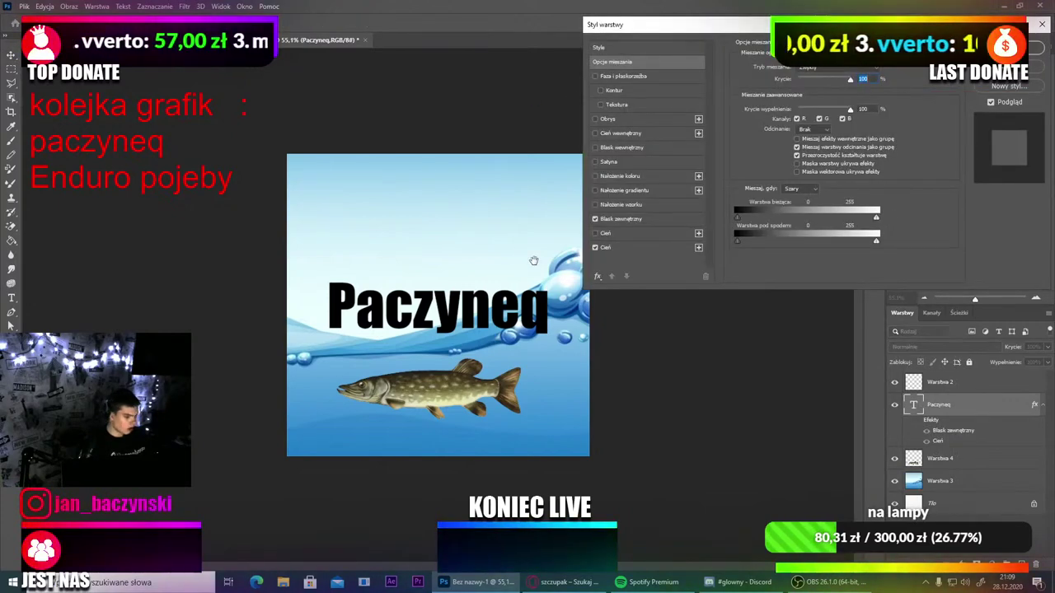
pyautogui.click(625, 191)
pyautogui.click(812, 98)
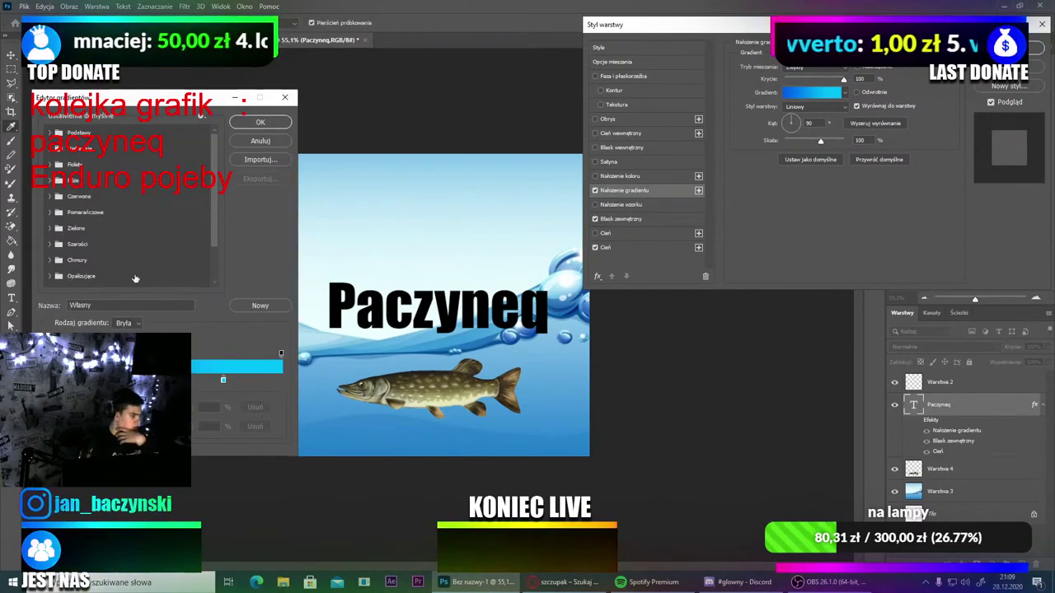
pyautogui.scroll(-2, 66, 280)
pyautogui.scroll(-2, 79, 281)
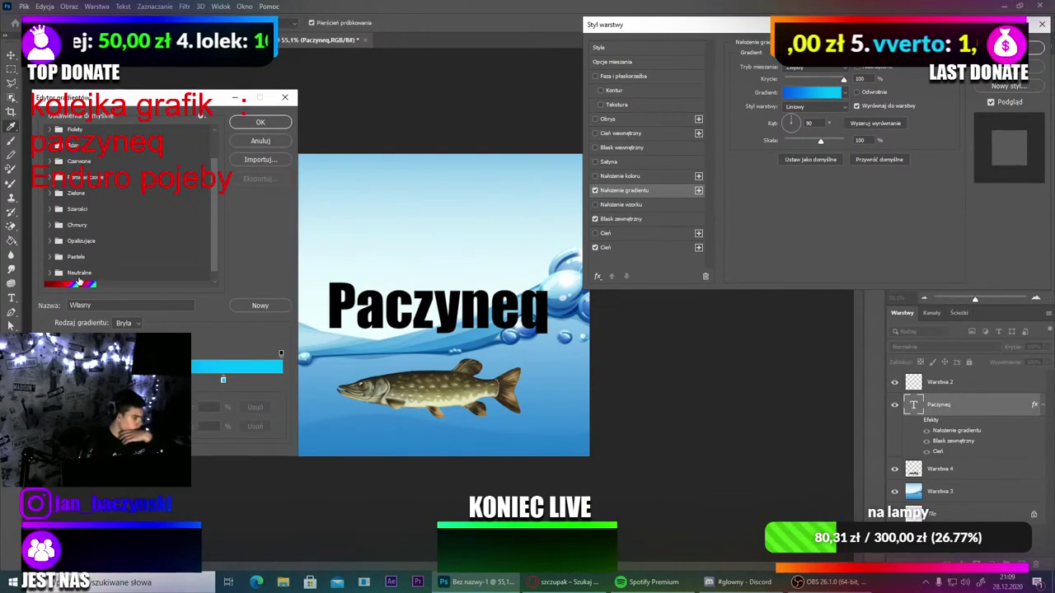
pyautogui.click(50, 278)
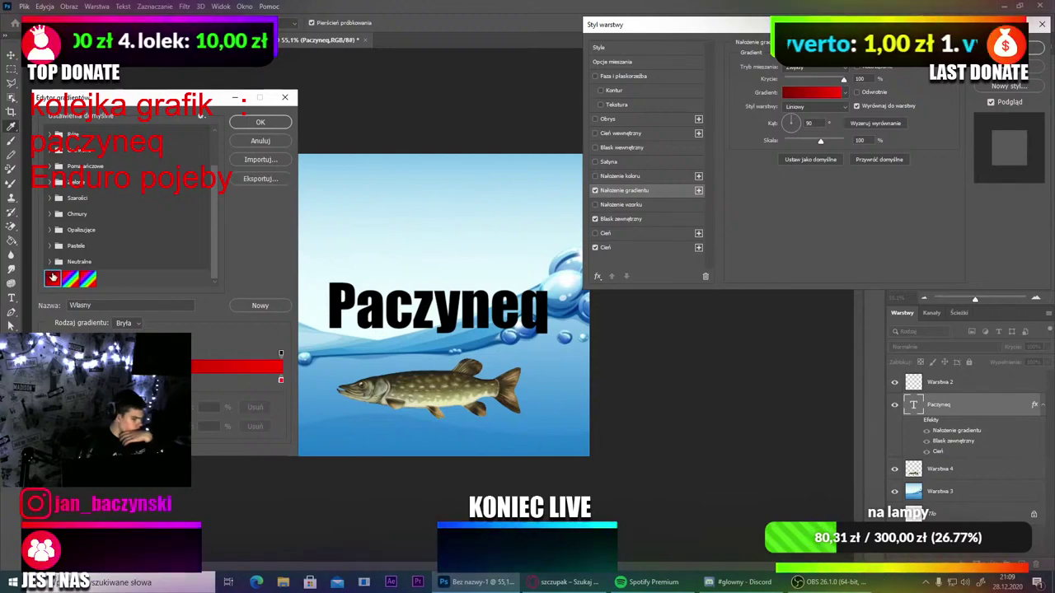
pyautogui.click(275, 121)
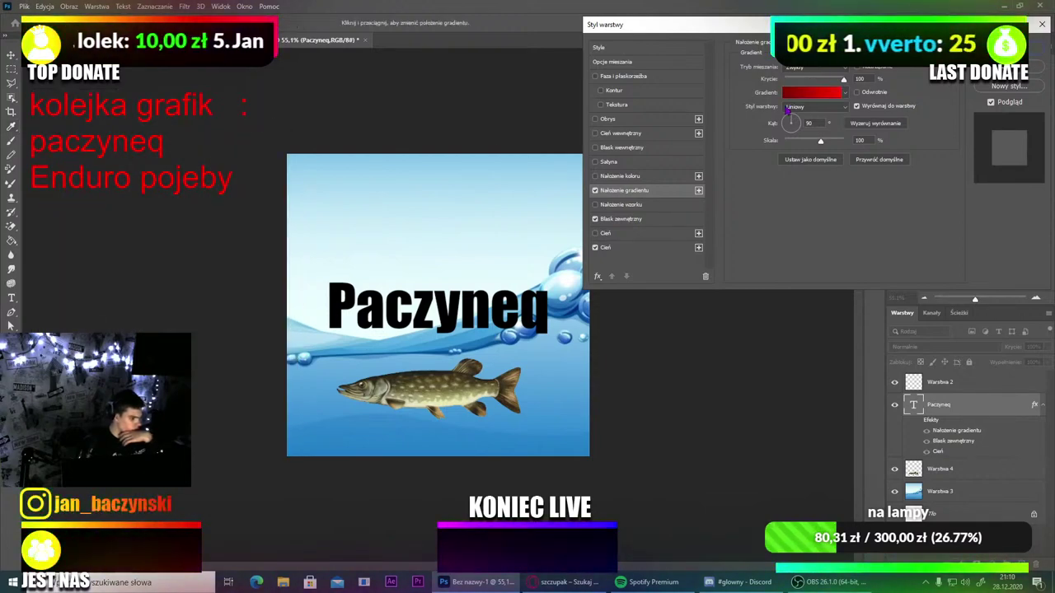
pyautogui.click(1009, 48)
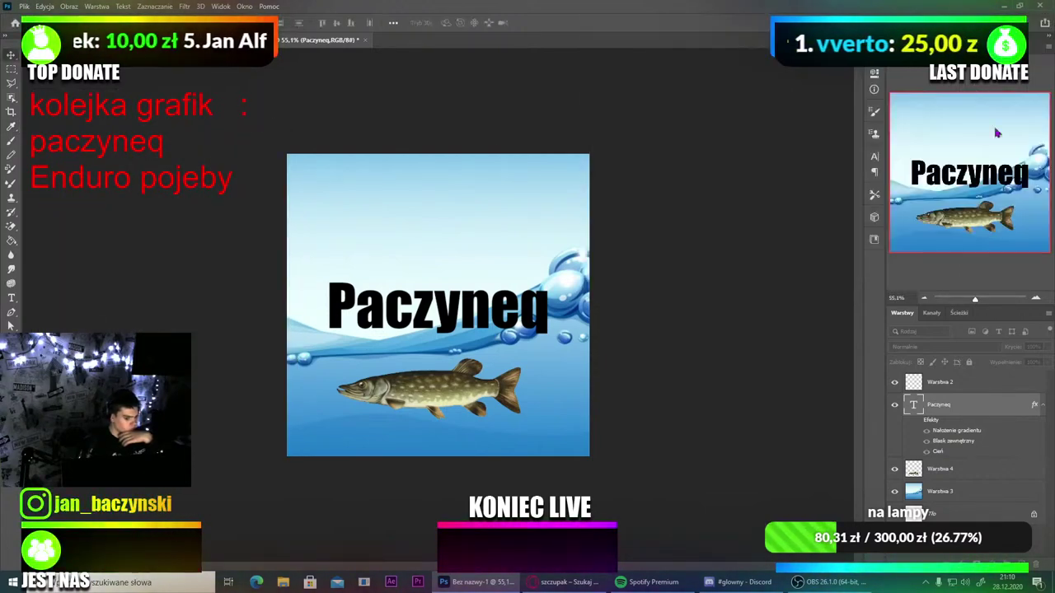
pyautogui.click(916, 421)
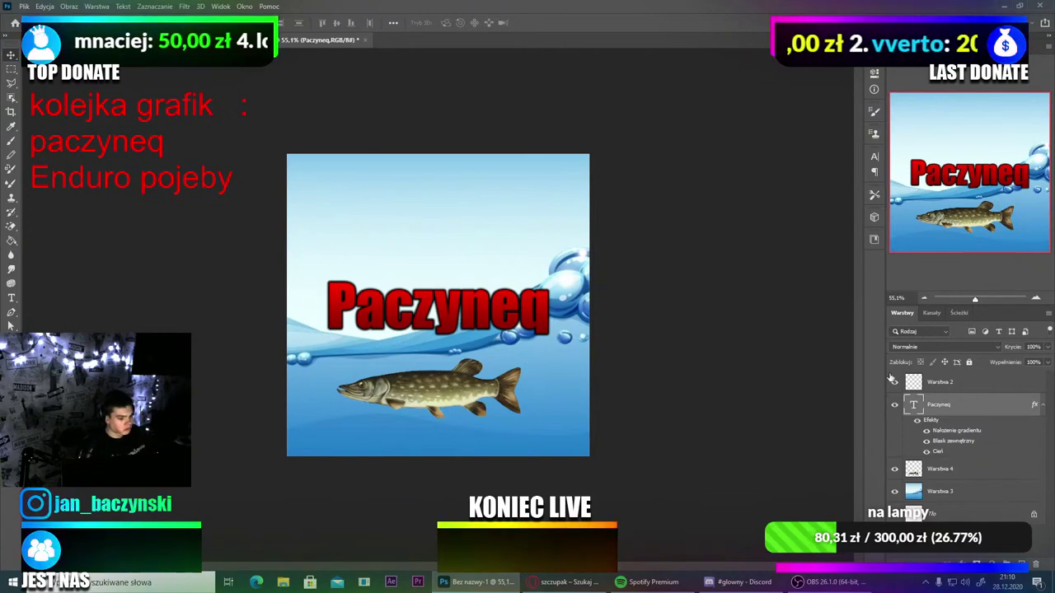
# Step: Open the gradient of the nickname text's gradient overlay for editing
pyautogui.rightClick(952, 407)
pyautogui.click(818, 87)
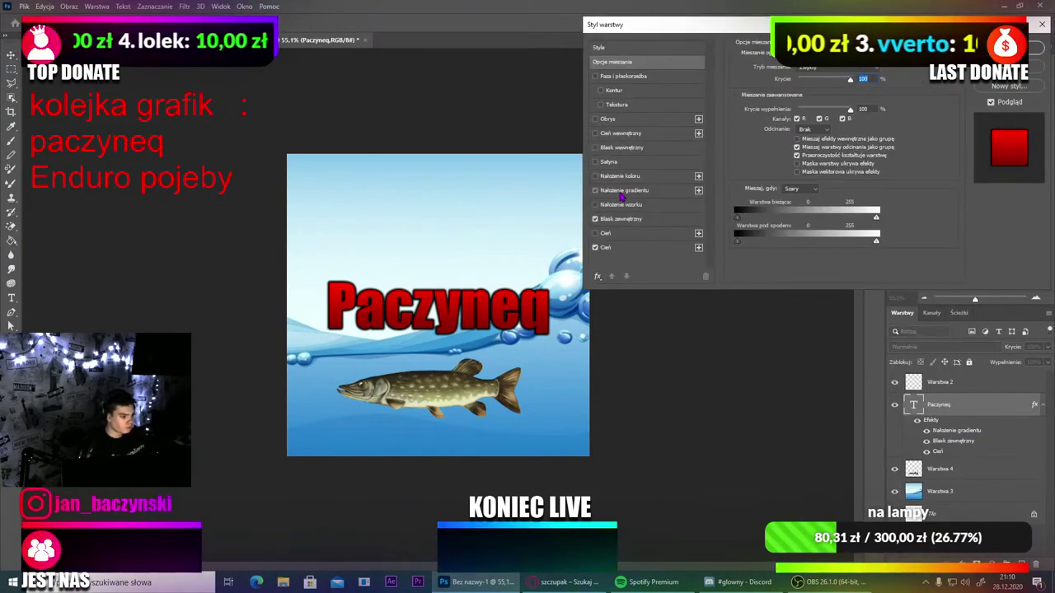
pyautogui.click(626, 191)
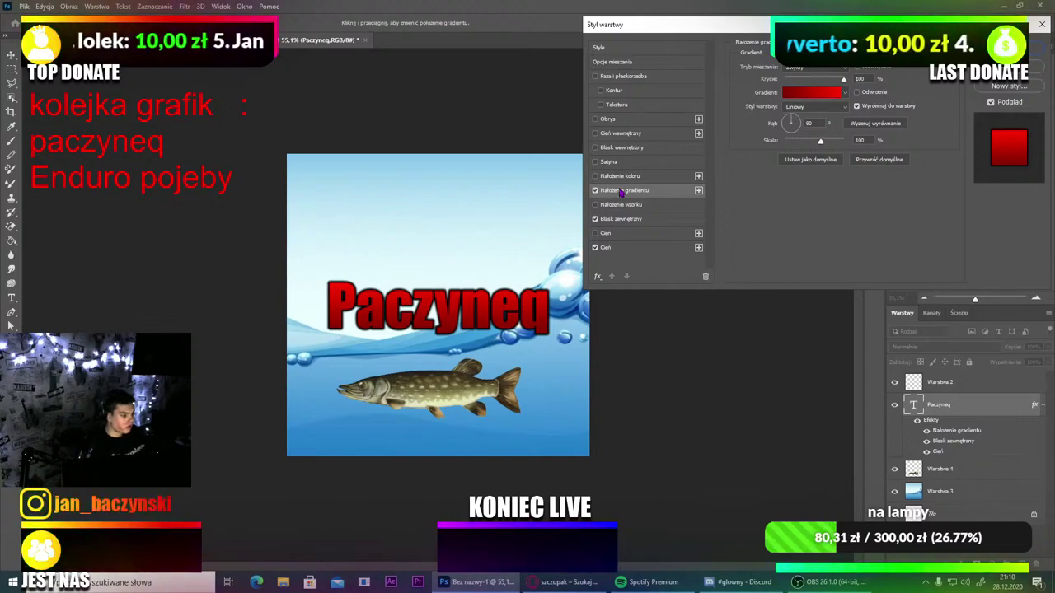
pyautogui.click(821, 93)
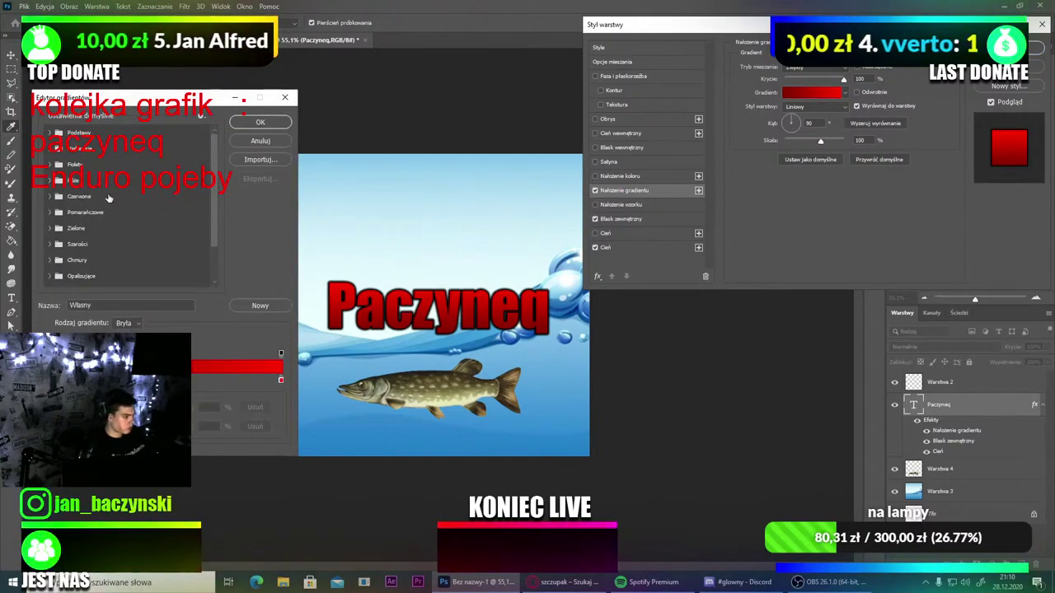
# Step: Try several pink gradient presets on the nickname text, including Różowy_11 and Różowy_15
pyautogui.click(51, 181)
pyautogui.click(81, 214)
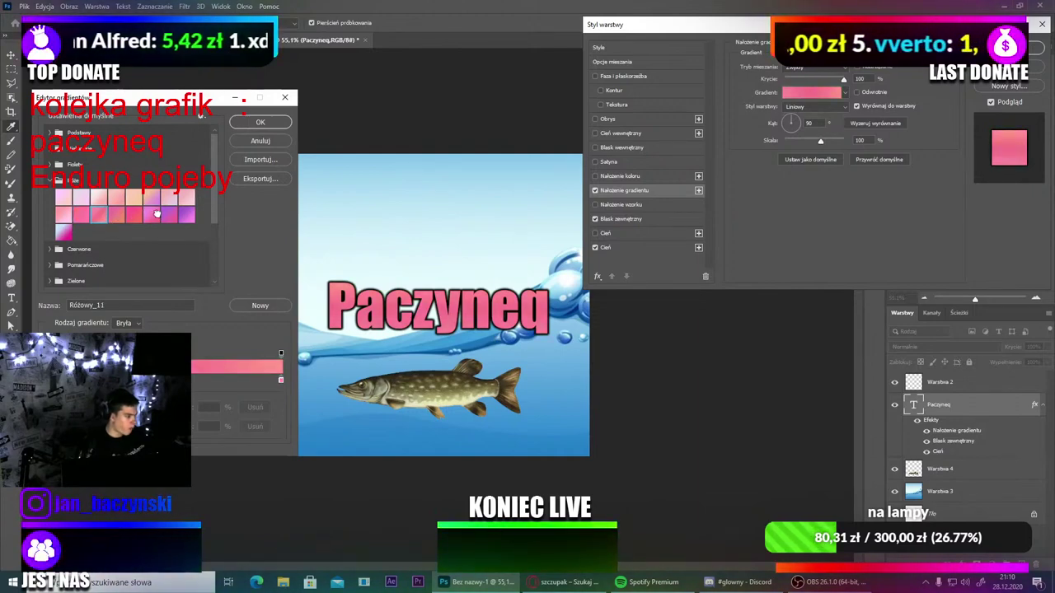
pyautogui.click(152, 214)
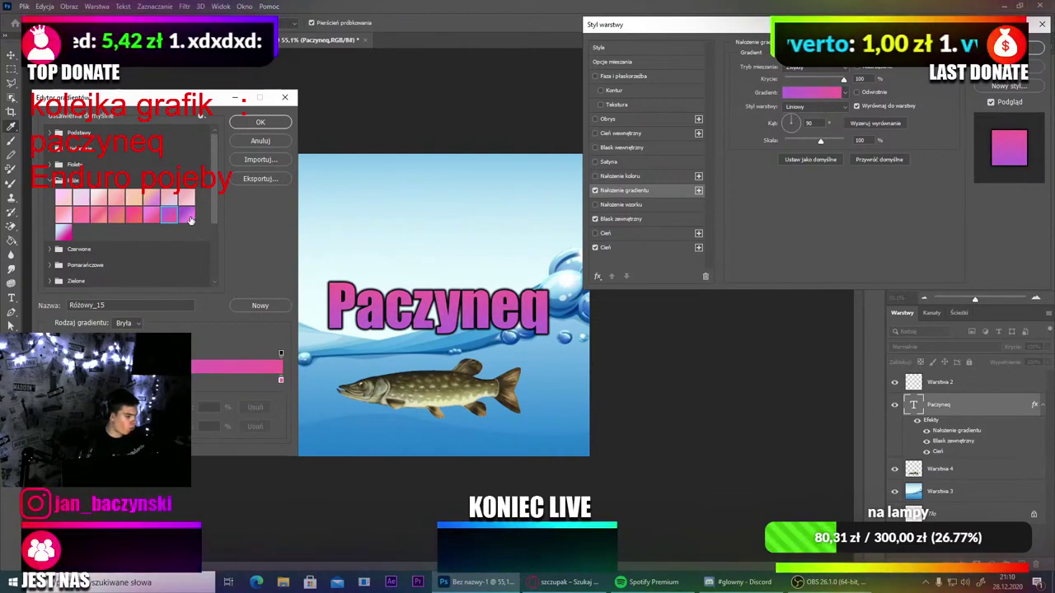
pyautogui.click(188, 215)
pyautogui.click(169, 214)
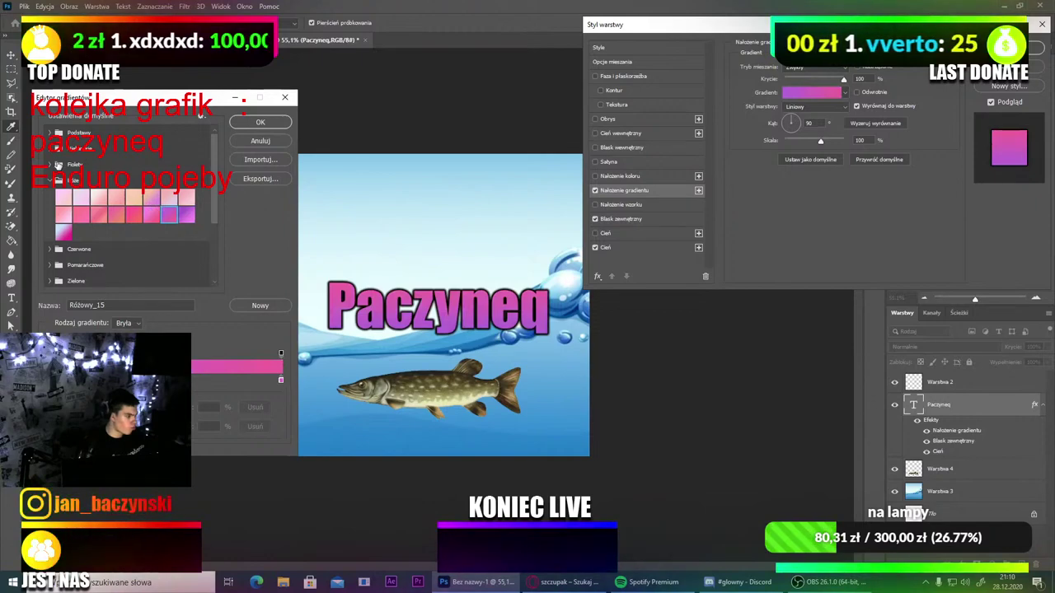
# Step: Try the Purpurowy_01 gradient preset on the nickname text and look through the other preset groups
pyautogui.click(51, 165)
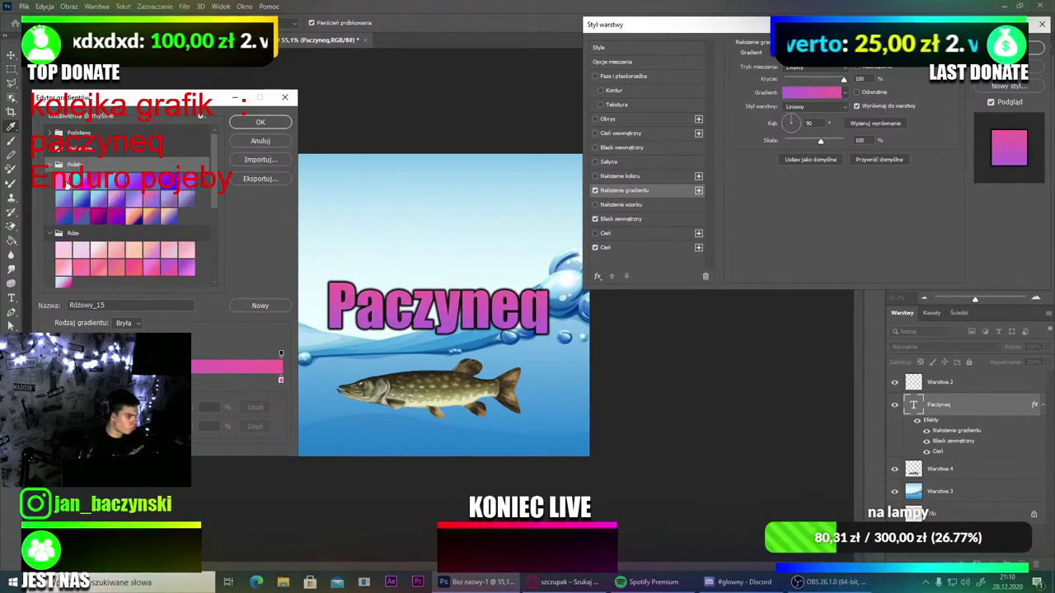
pyautogui.click(67, 183)
pyautogui.click(51, 165)
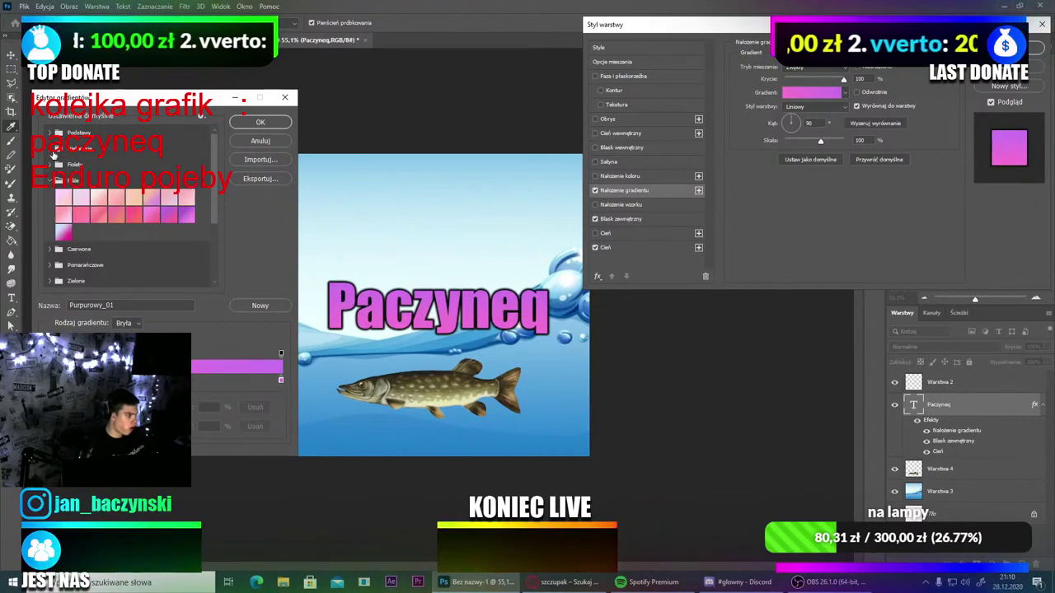
pyautogui.click(50, 150)
pyautogui.click(50, 150)
pyautogui.click(51, 135)
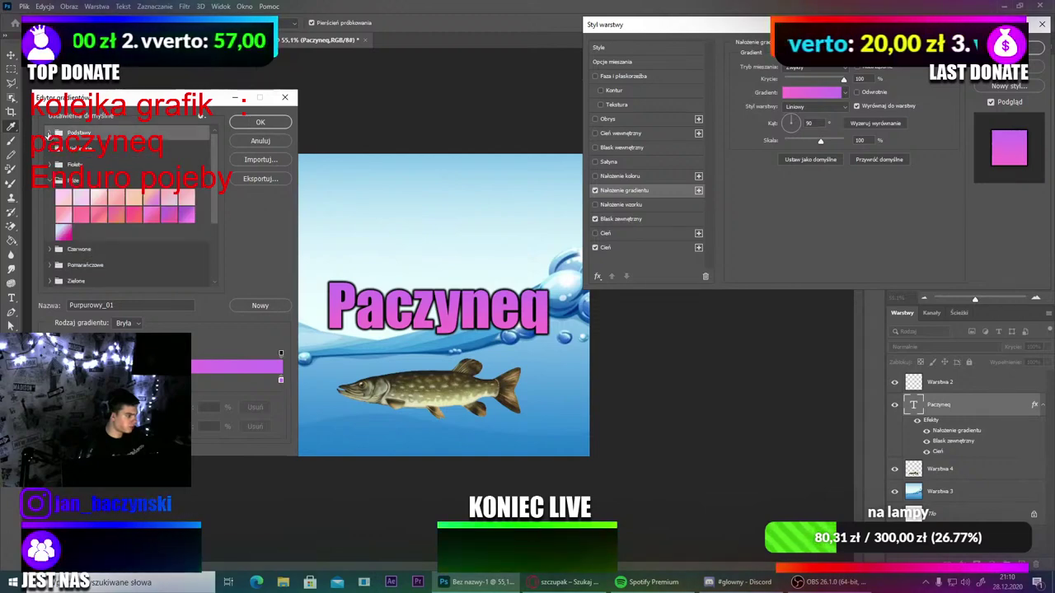
pyautogui.click(50, 187)
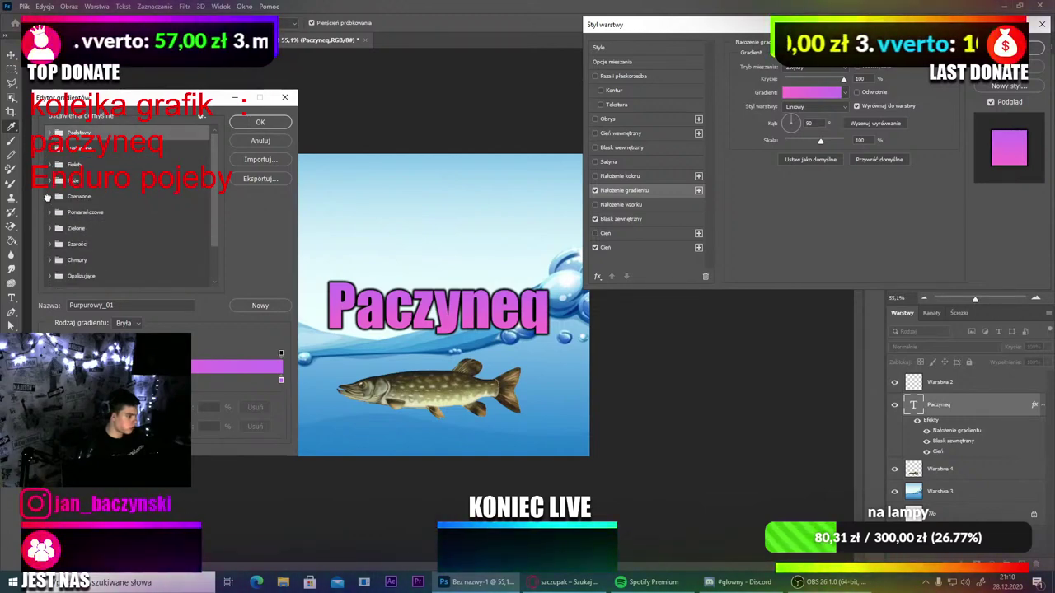
pyautogui.click(50, 196)
pyautogui.click(49, 196)
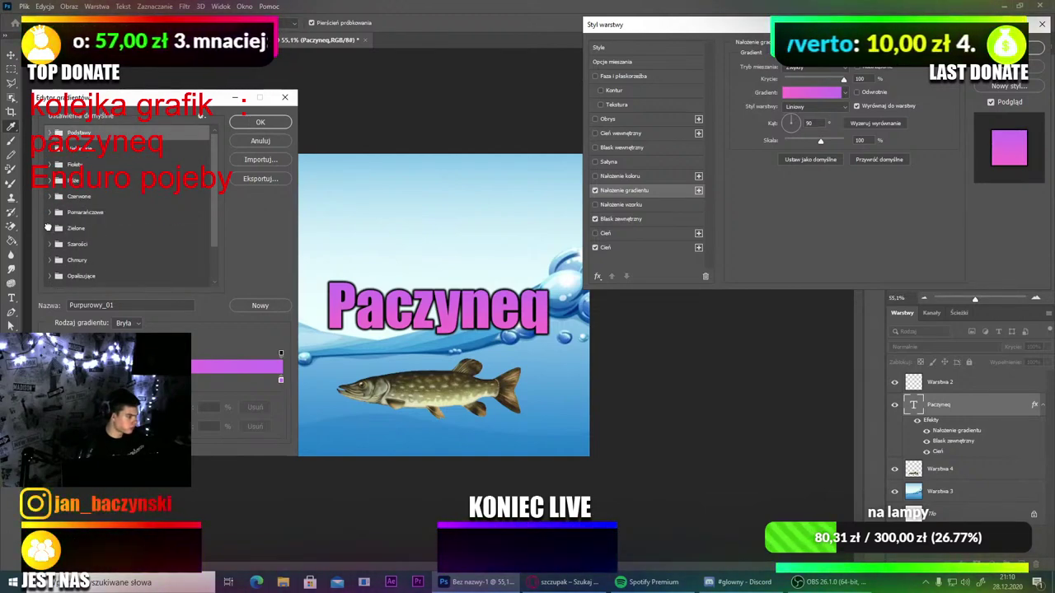
# Step: Apply the green and yellow gradient preset Zielony_15 to the nickname text
pyautogui.click(47, 227)
pyautogui.click(168, 262)
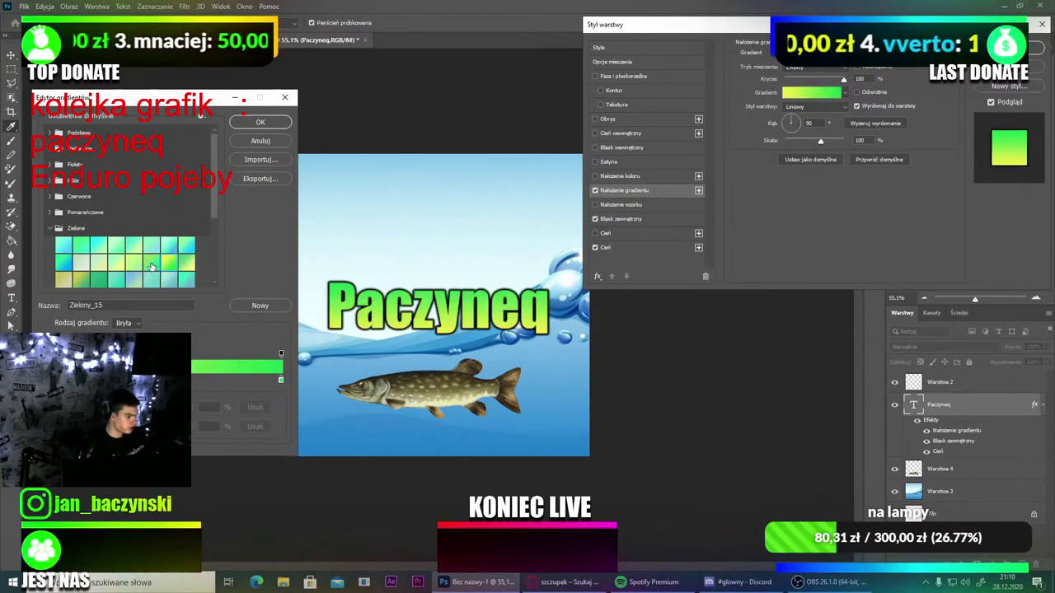
pyautogui.click(168, 262)
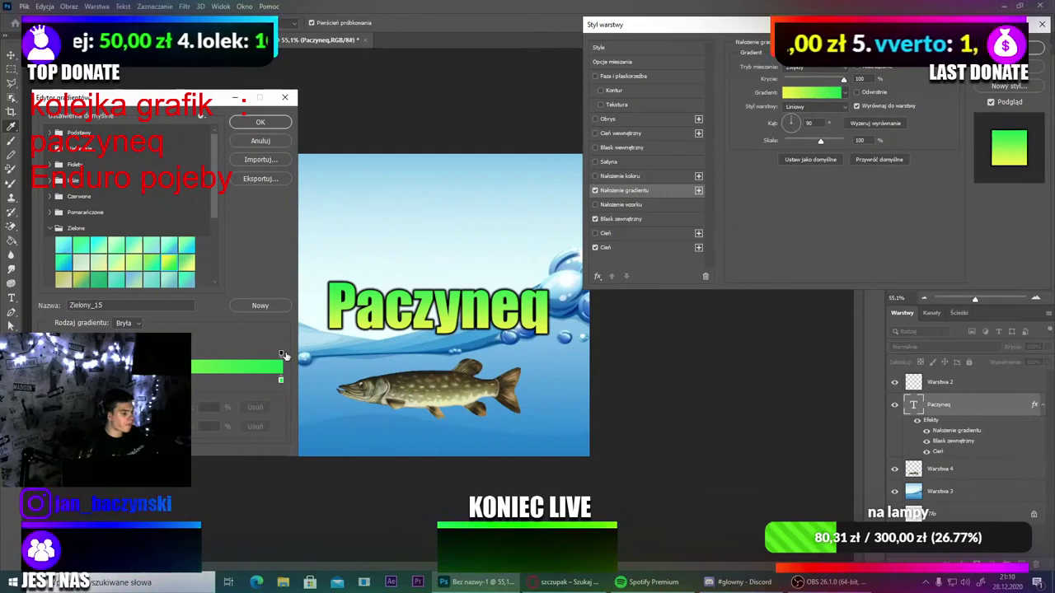
# Step: Try rearranging the colour stops of the nickname text's gradient and restore the Zielony_15 preset
pyautogui.moveTo(281, 381)
pyautogui.mouseDown()
pyautogui.moveTo(147, 382)
pyautogui.moveTo(281, 381)
pyautogui.mouseUp()
pyautogui.moveTo(146, 380); pyautogui.dragTo(123, 421)
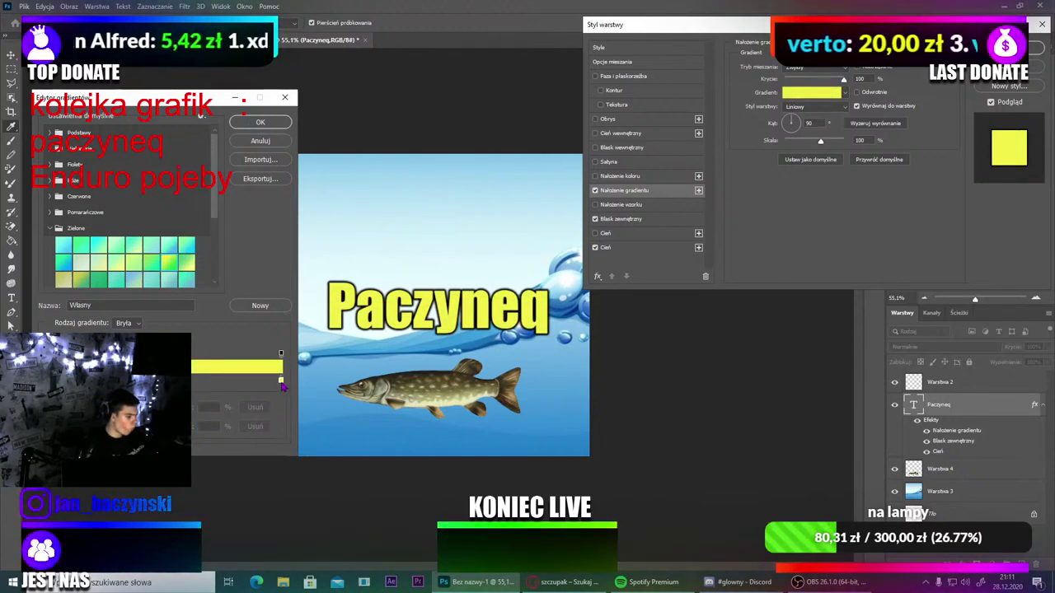
pyautogui.click(281, 381)
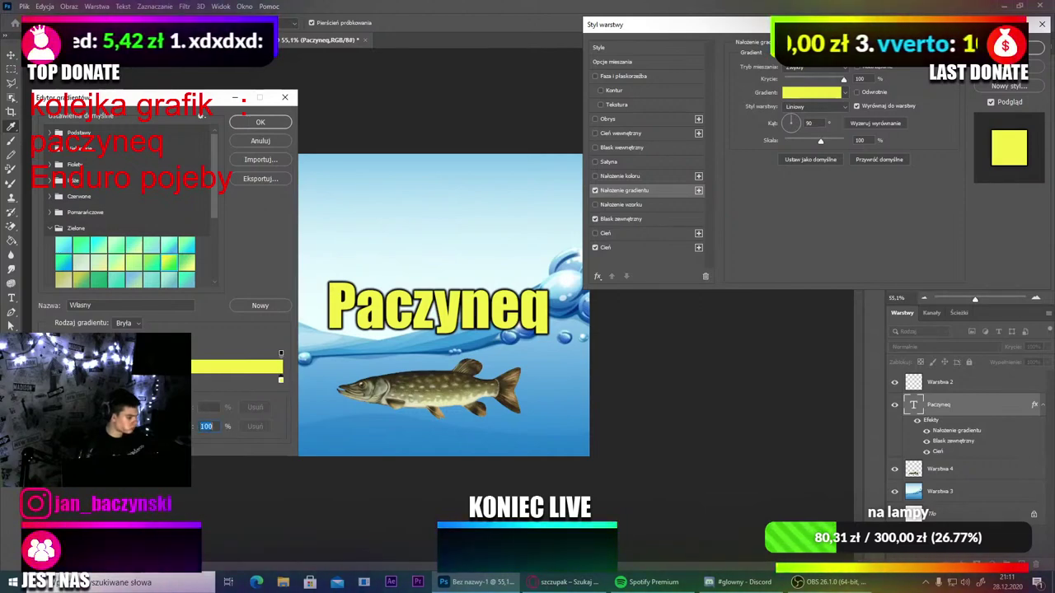
pyautogui.click(172, 264)
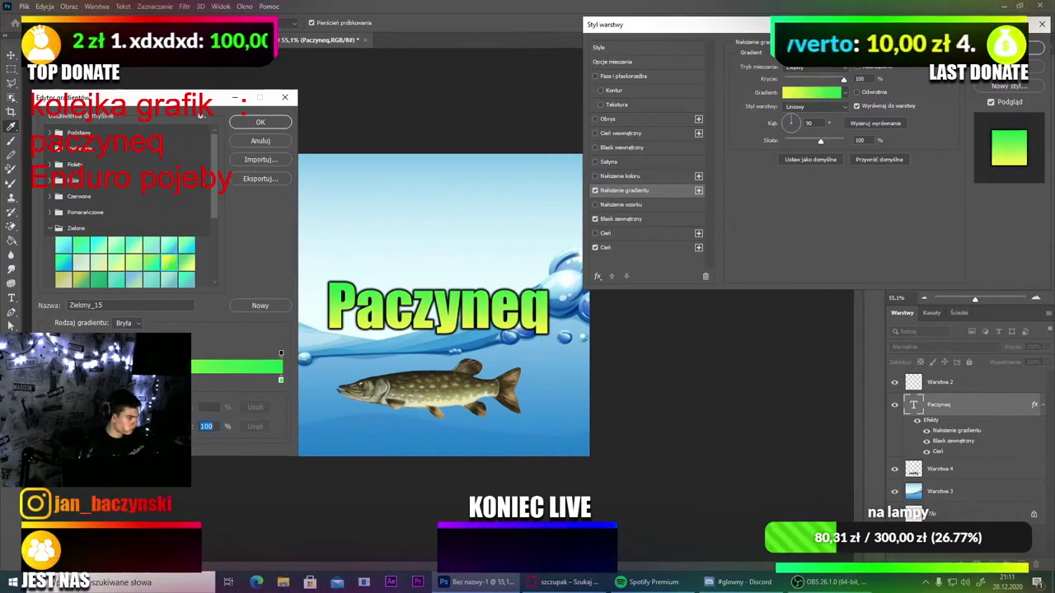
# Step: Swap the gradient's colour stops to green at 0% and yellow at 100%, and adjust the gradient overlay's scale
pyautogui.moveTo(51, 381); pyautogui.dragTo(195, 380)
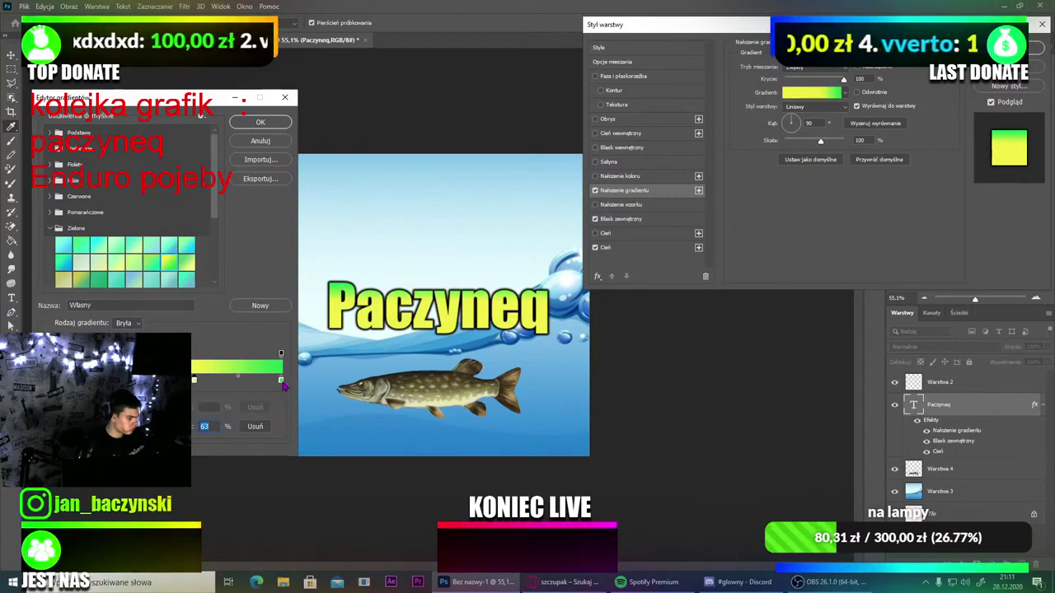
pyautogui.moveTo(281, 380); pyautogui.dragTo(69, 381)
pyautogui.moveTo(195, 381); pyautogui.dragTo(293, 390)
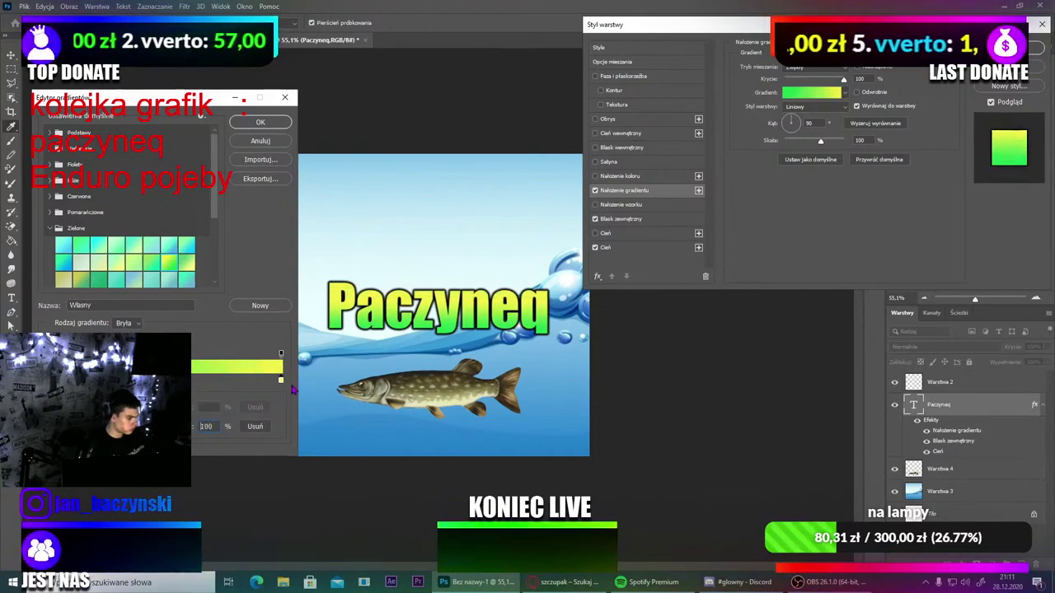
pyautogui.click(206, 426)
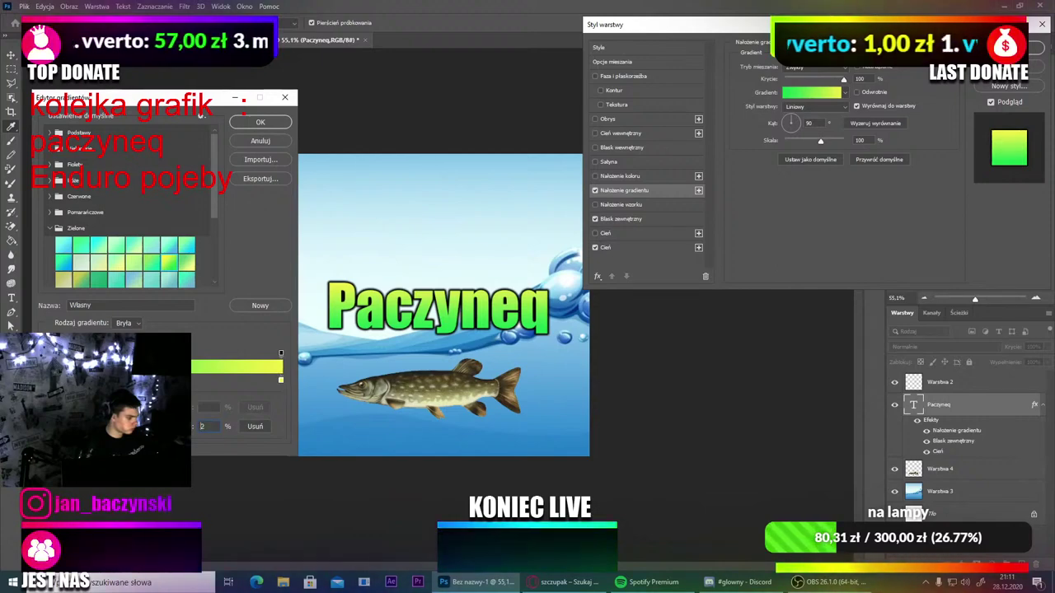
pyautogui.write('0')
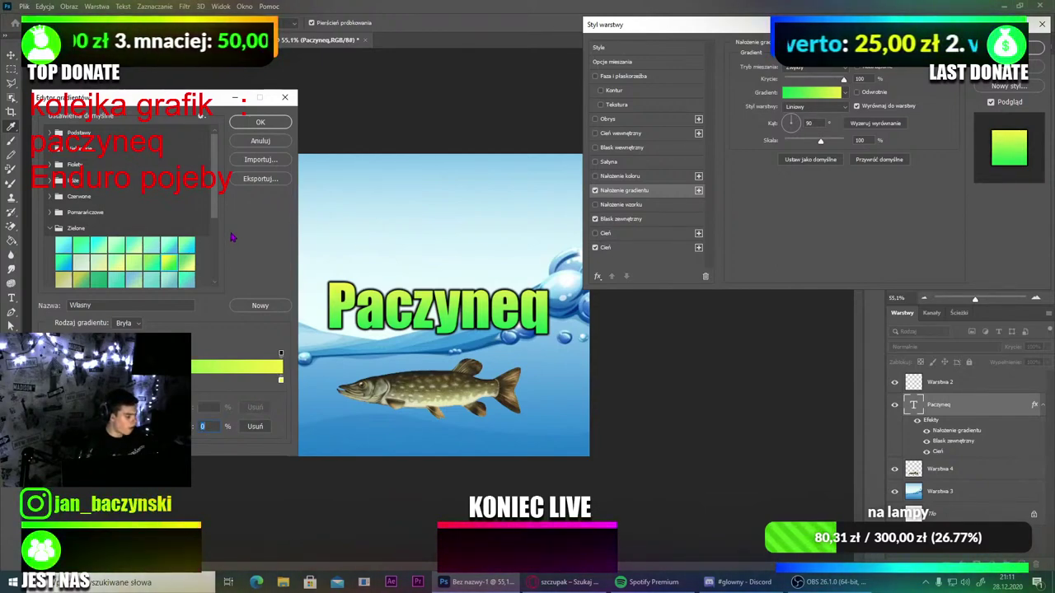
pyautogui.click(259, 123)
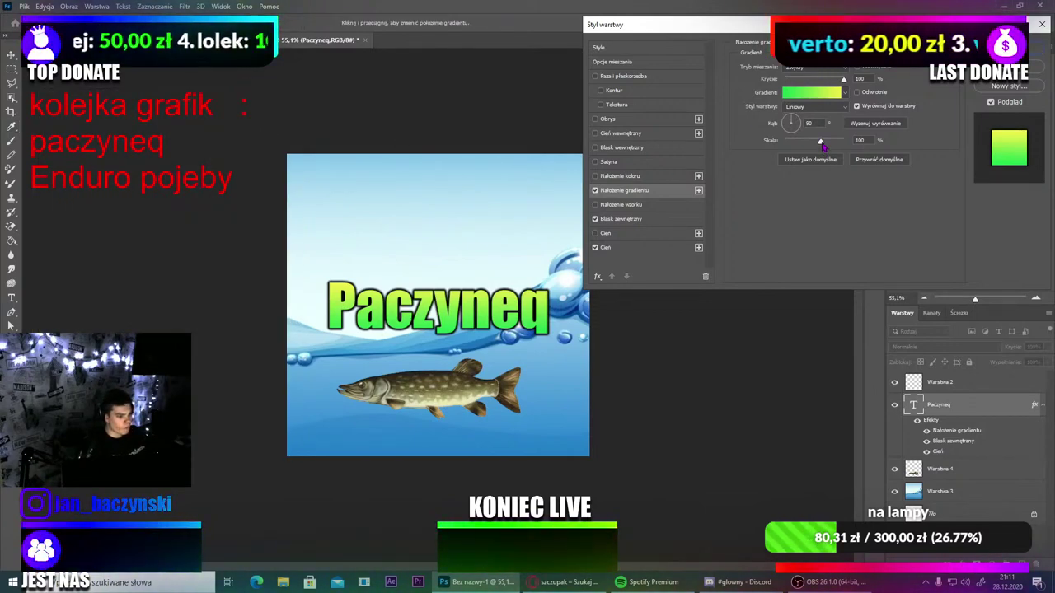
pyautogui.moveTo(822, 146)
pyautogui.mouseDown()
pyautogui.moveTo(857, 143)
pyautogui.moveTo(789, 142)
pyautogui.moveTo(859, 147)
pyautogui.moveTo(819, 144)
pyautogui.mouseUp()
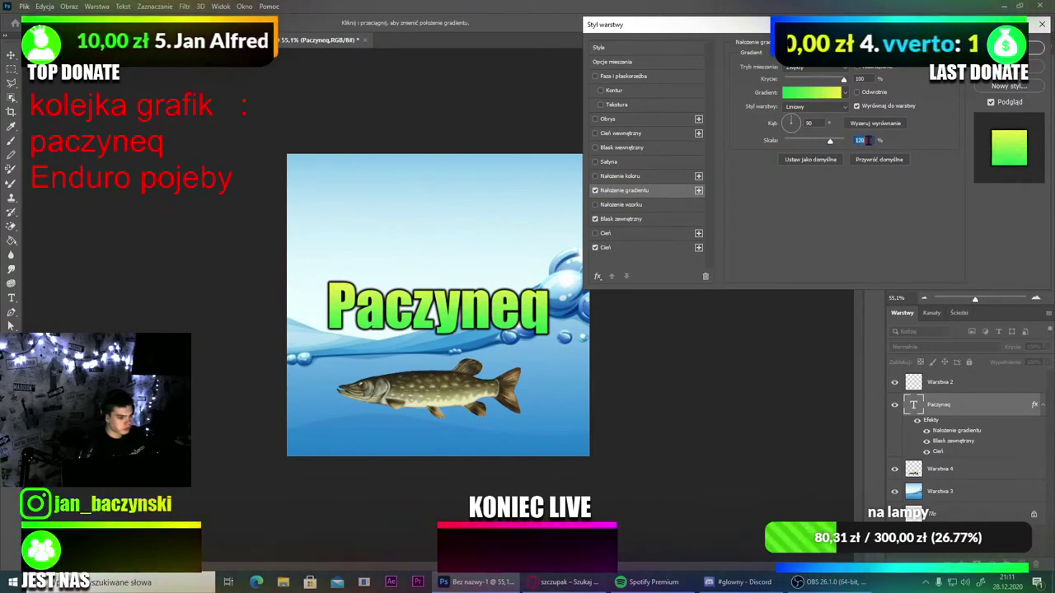
pyautogui.press('Return')
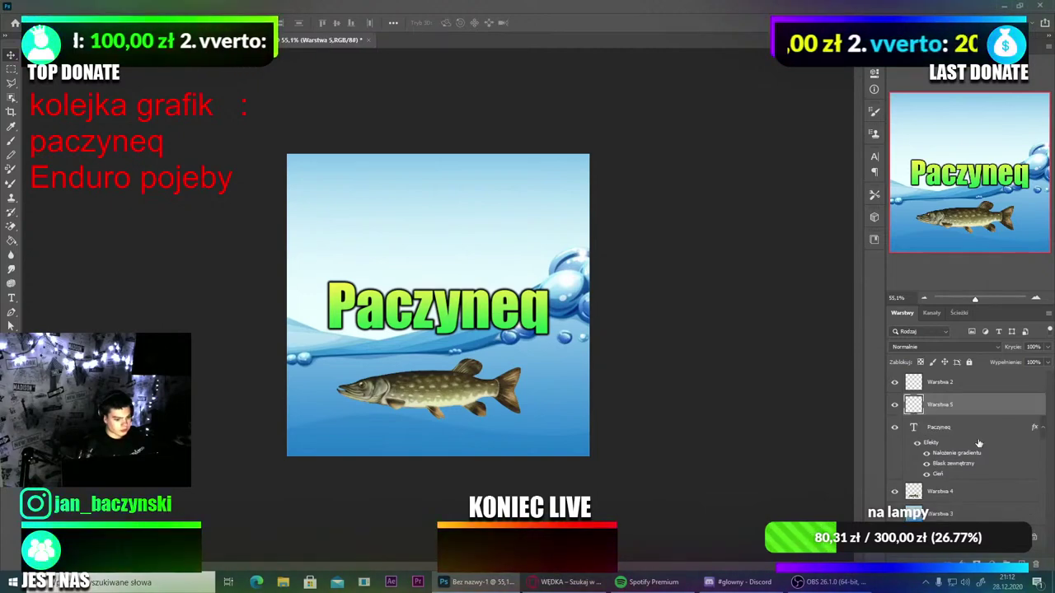
# Step: Paste the fishing rod picture onto its own layer and erase its white background and the leftover watermark
pyautogui.hotkey('ctrl', 'v')
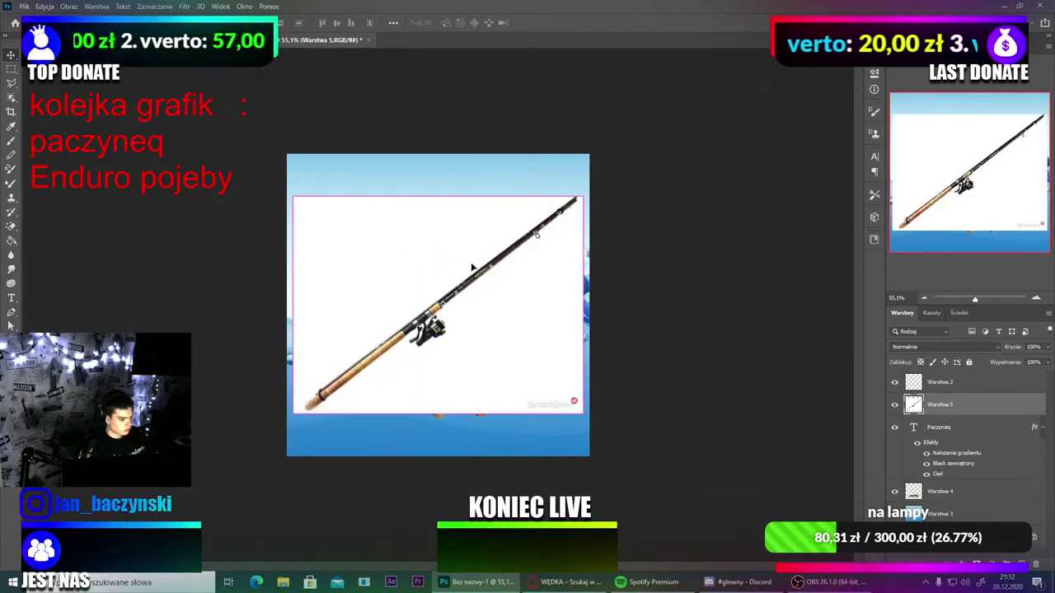
pyautogui.hotkey('ctrl', 't')
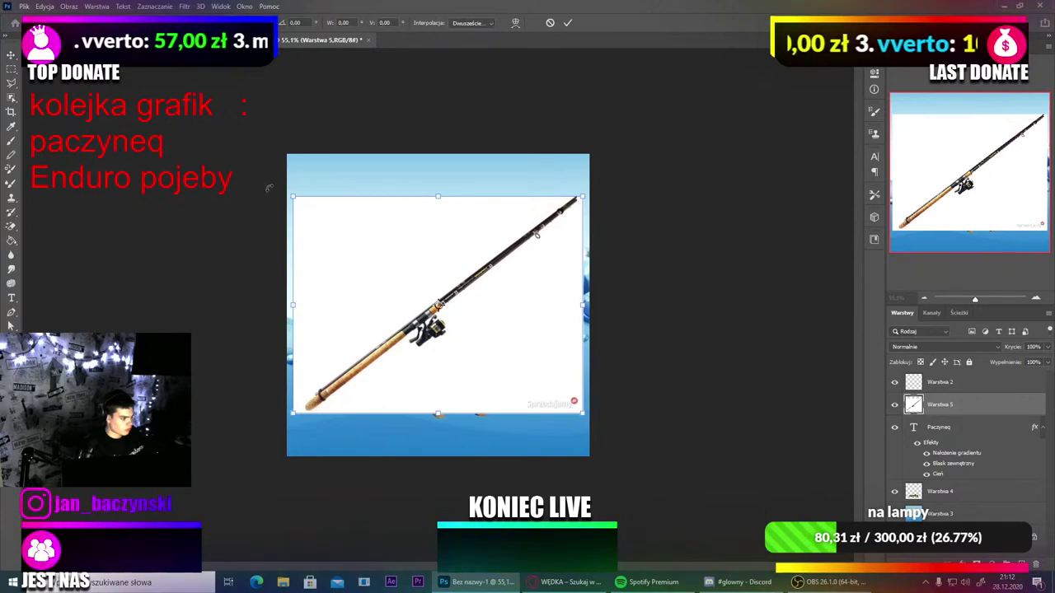
pyautogui.click(11, 226)
pyautogui.click(388, 262)
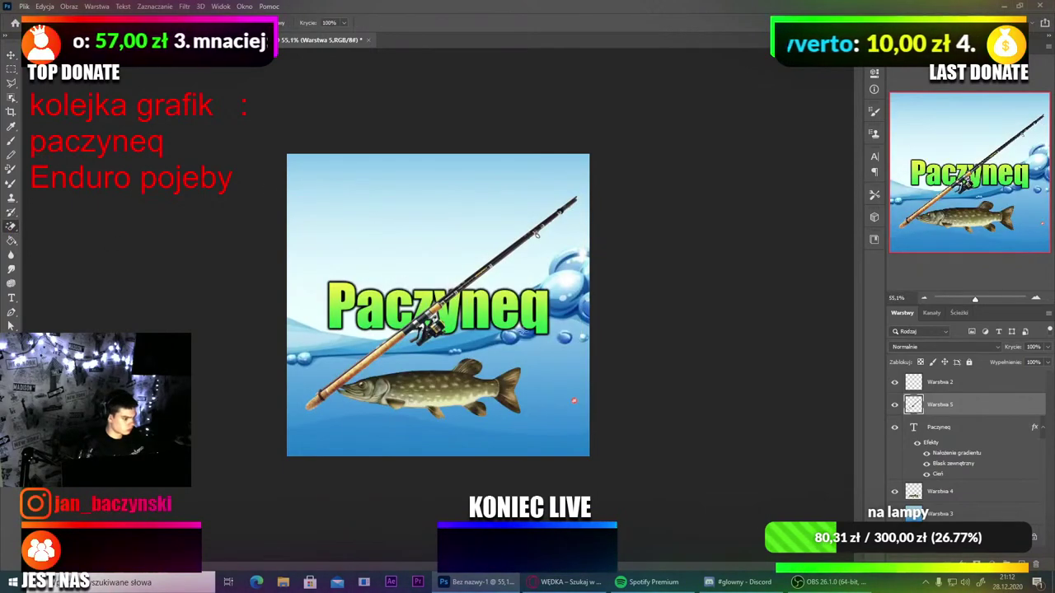
pyautogui.rightClick(11, 226)
pyautogui.click(50, 227)
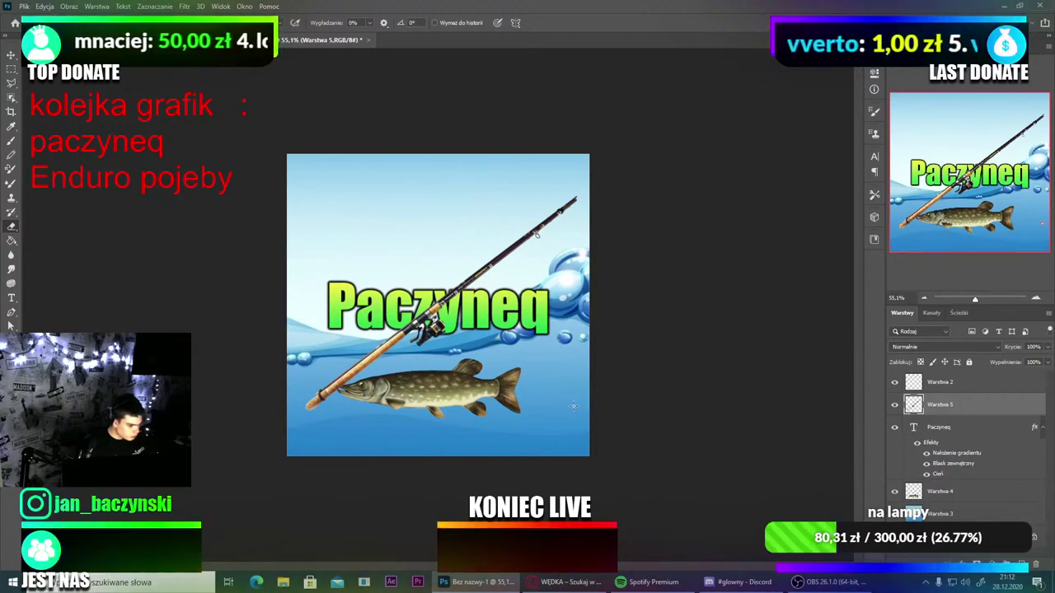
# Step: Rotate the fishing rod clockwise by about 27° and scale it down to fit within the canvas width
pyautogui.click(10, 56)
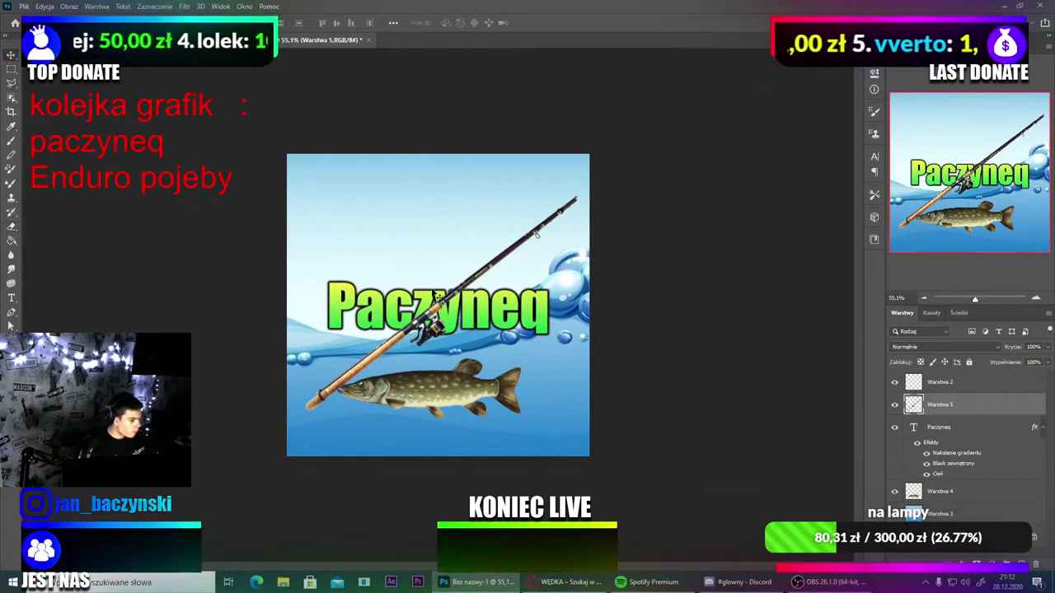
pyautogui.hotkey('ctrl', 't')
pyautogui.moveTo(483, 269); pyautogui.dragTo(483, 209)
pyautogui.moveTo(244, 237); pyautogui.dragTo(276, 156)
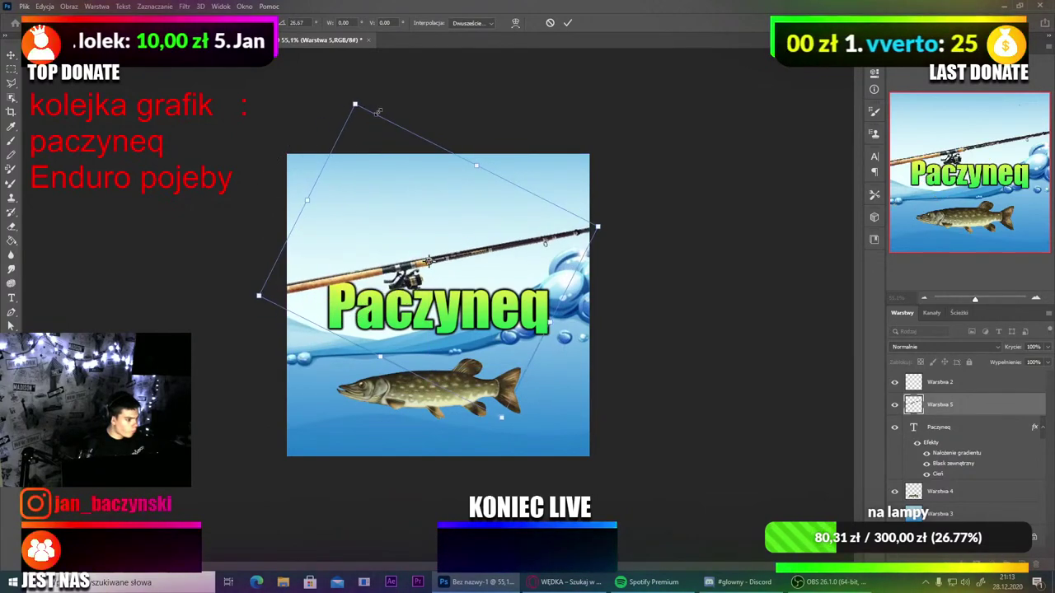
pyautogui.moveTo(356, 105); pyautogui.dragTo(385, 167)
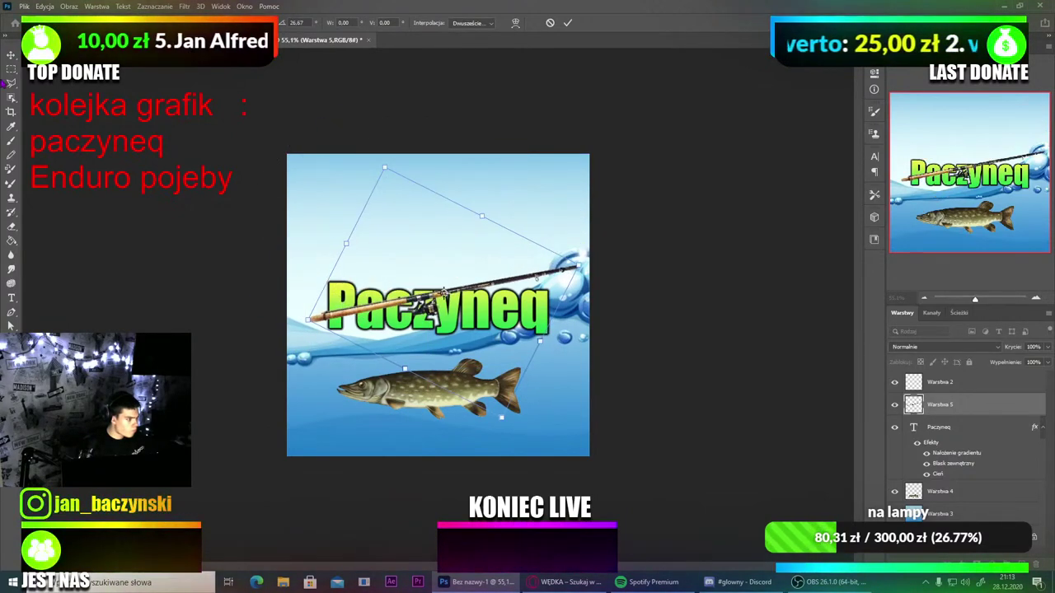
pyautogui.press('Return')
# Step: Undo the accidental background shift and move the fishing rod above the nickname text
pyautogui.moveTo(393, 254); pyautogui.dragTo(384, 228)
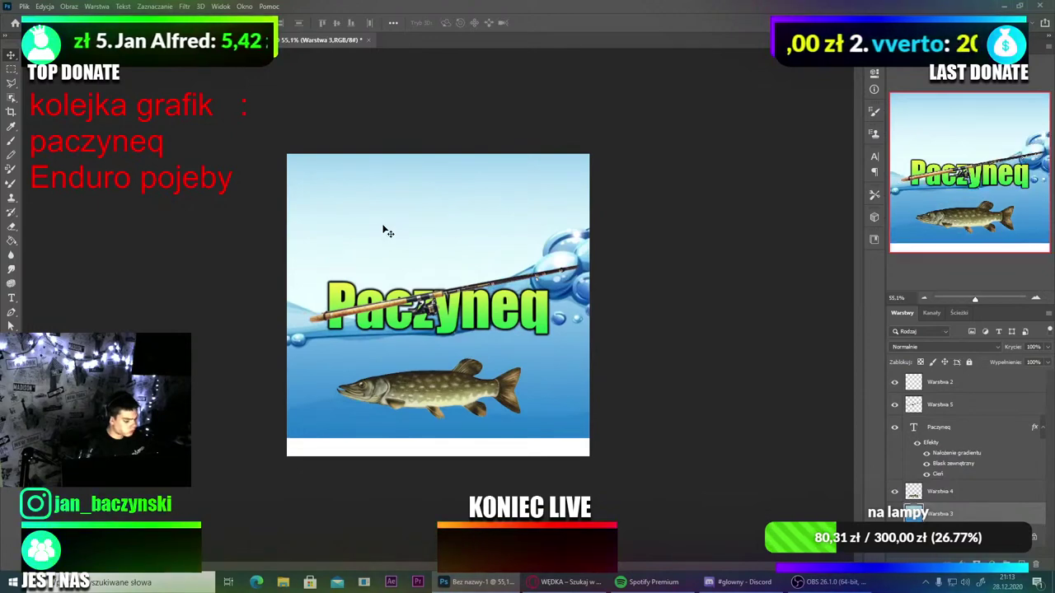
pyautogui.hotkey('ctrl', 'z')
pyautogui.click(464, 299)
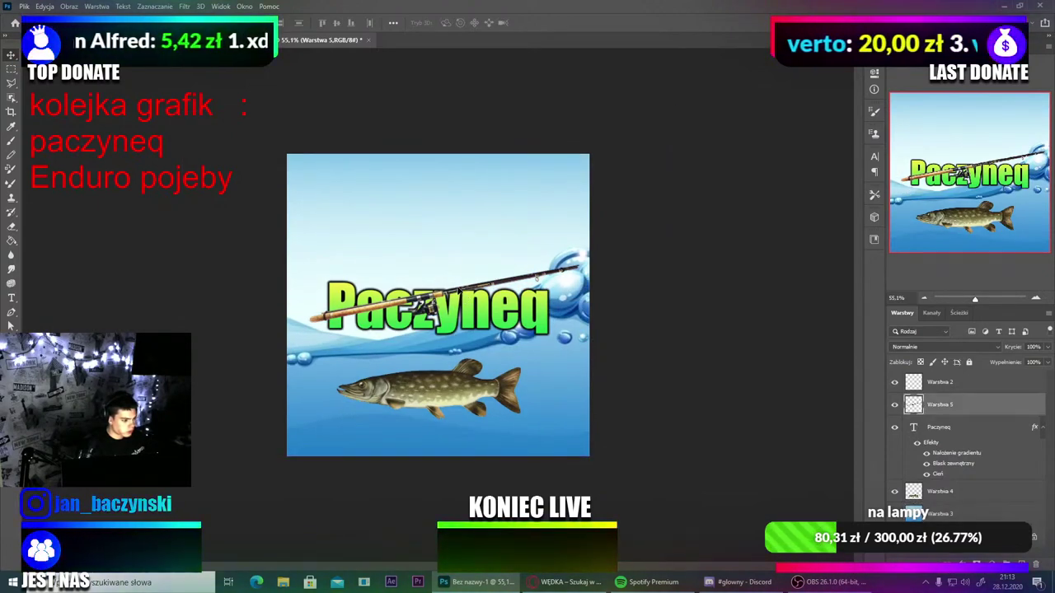
pyautogui.moveTo(464, 300); pyautogui.dragTo(449, 221)
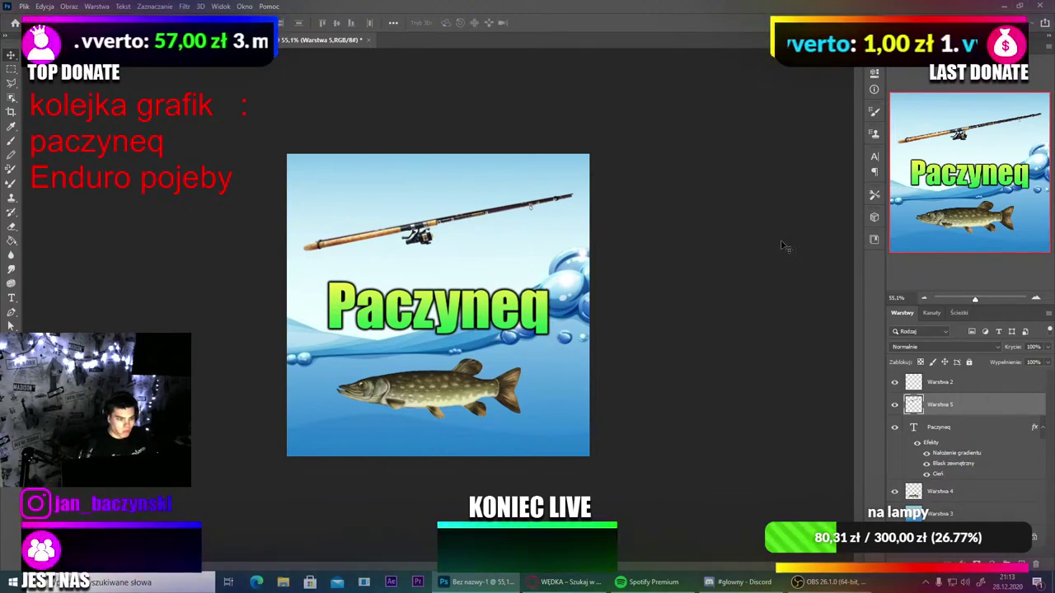
# Step: Delete the fishing rod layer
pyautogui.click(508, 209)
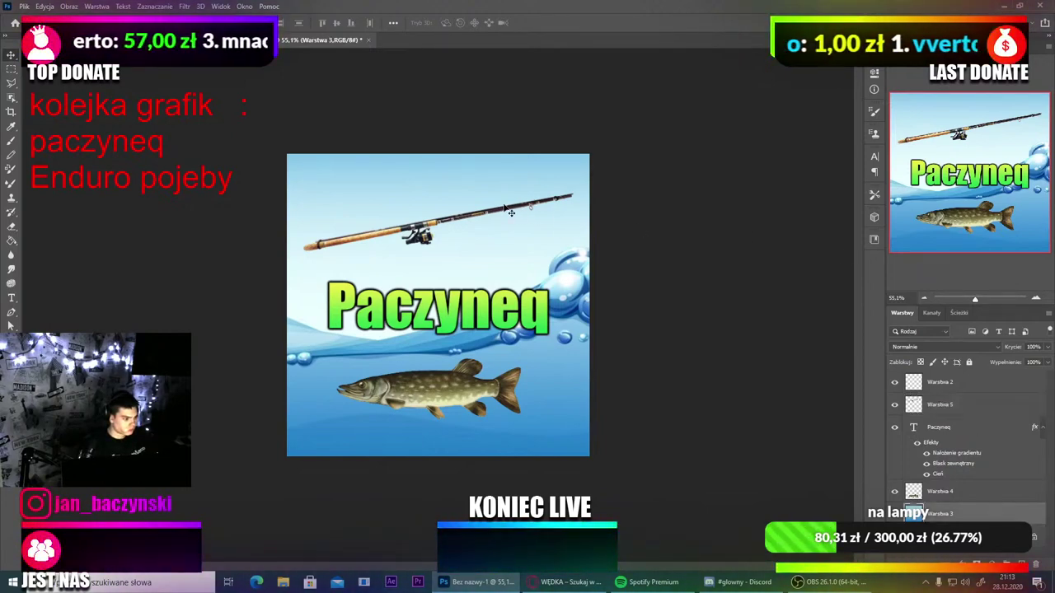
pyautogui.click(964, 406)
pyautogui.press('Delete')
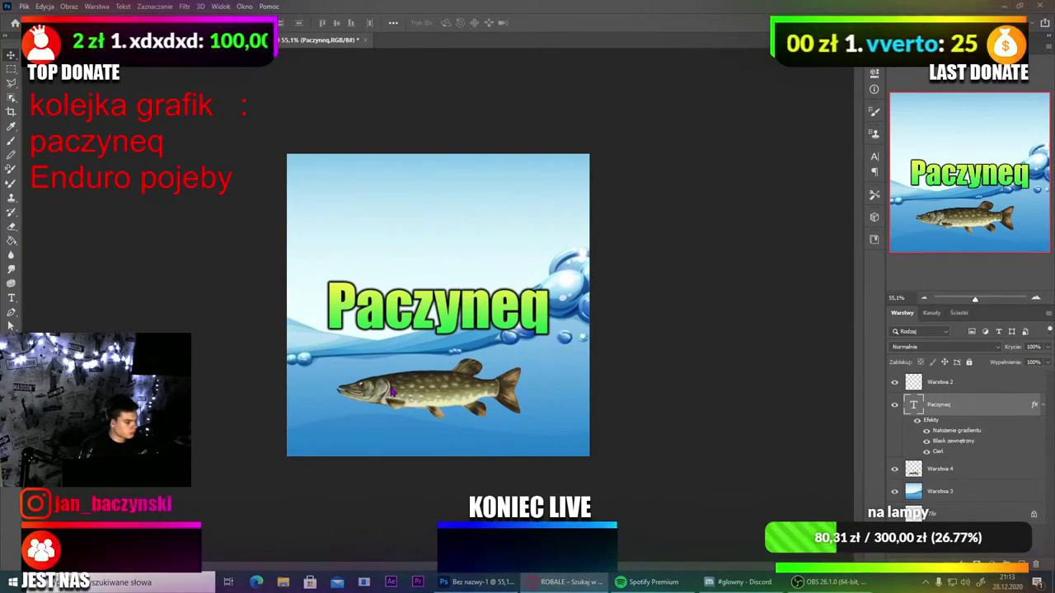
# Step: Rotate the pike so its head points upward and move it toward the lower-right part of the canvas
pyautogui.hotkey('ctrl', 't')
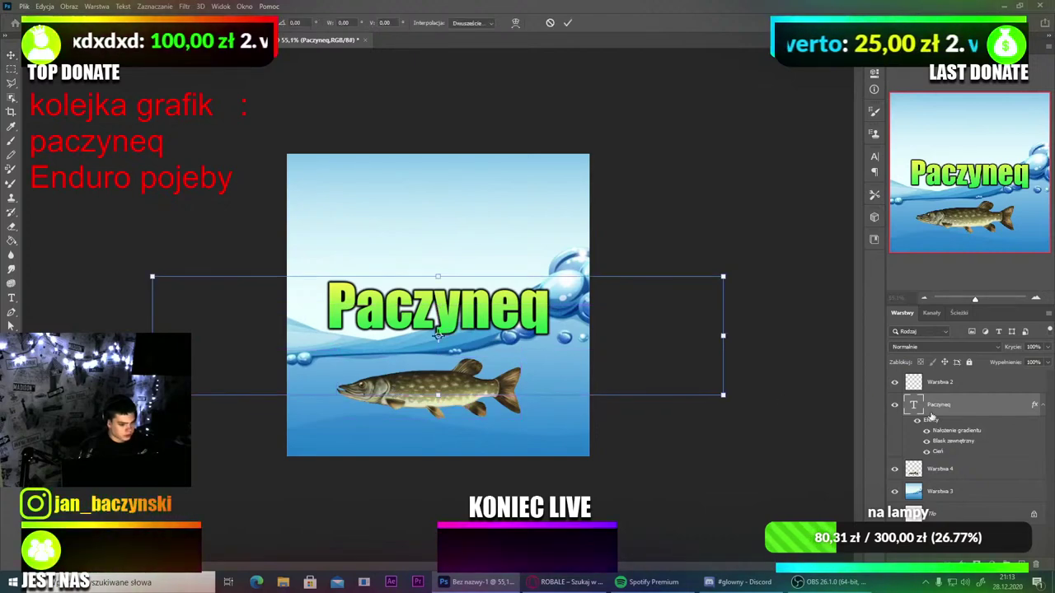
pyautogui.click(956, 470)
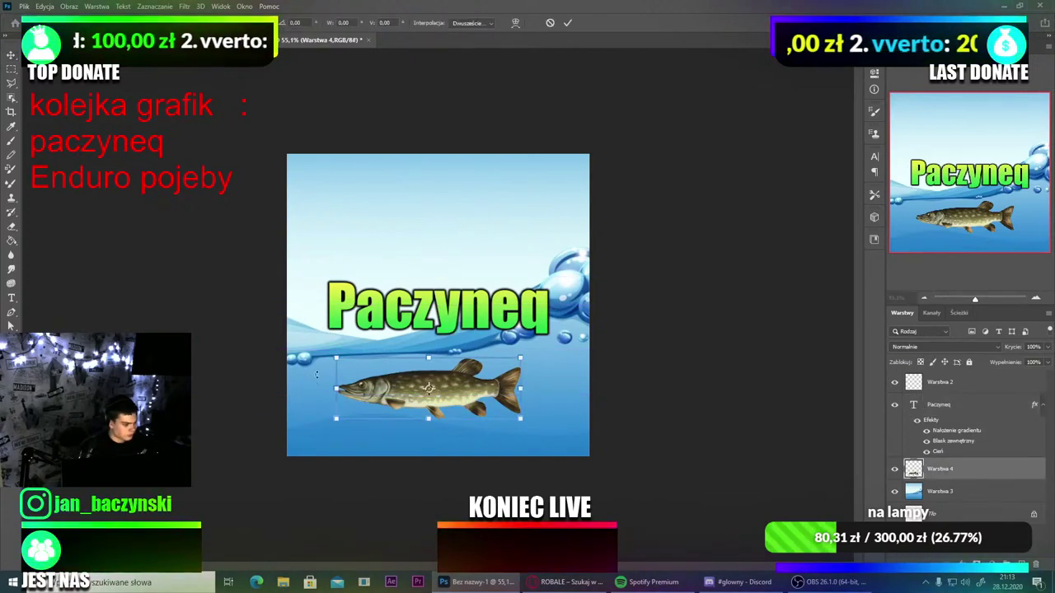
pyautogui.moveTo(317, 375); pyautogui.dragTo(323, 323)
pyautogui.moveTo(383, 386); pyautogui.dragTo(434, 393)
pyautogui.click(12, 57)
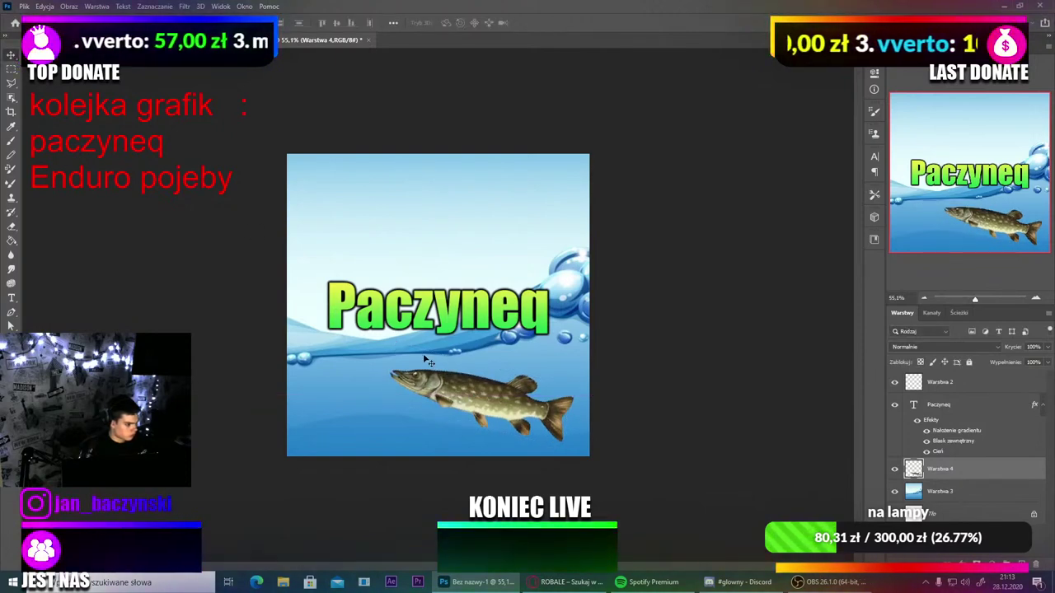
# Step: Rotate the pike a further 6° or so clockwise
pyautogui.hotkey('ctrl', 't')
pyautogui.moveTo(364, 366); pyautogui.dragTo(372, 352)
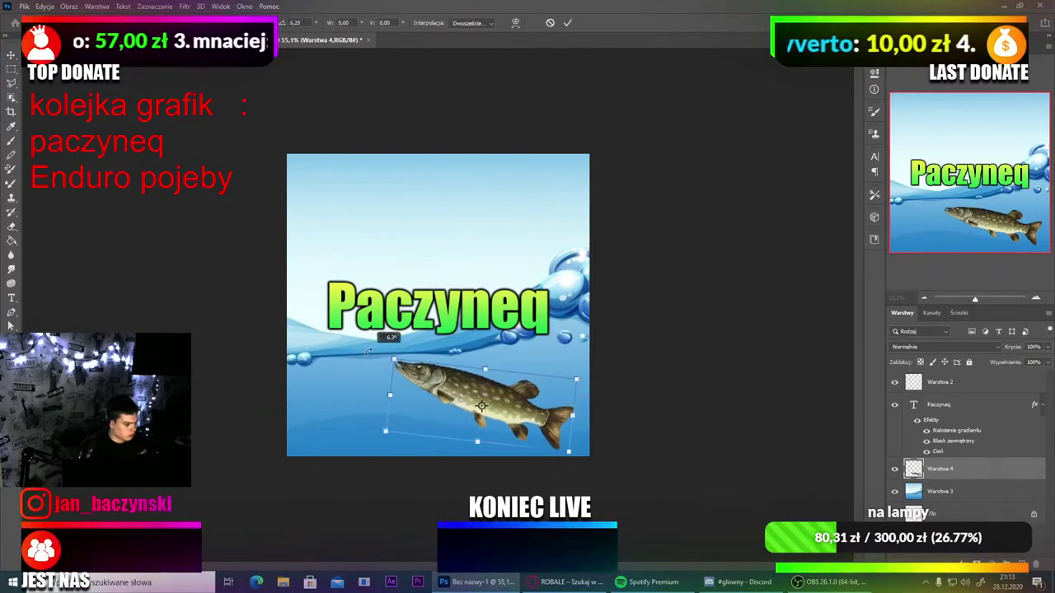
pyautogui.press('Return')
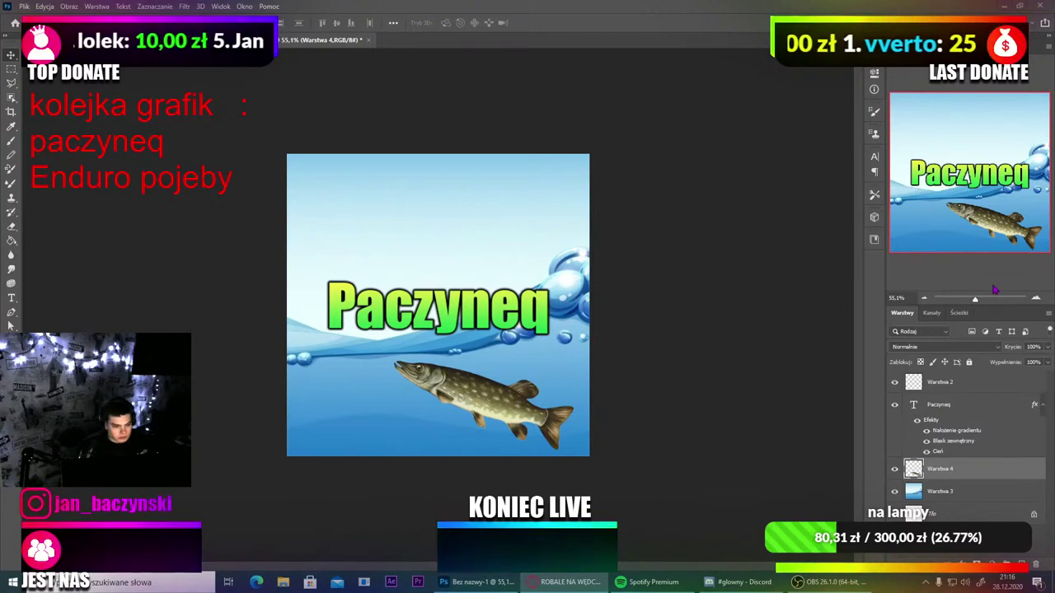
# Step: Paste the worm photo as the topmost layer and erase its white background with the Magic Eraser
pyautogui.hotkey('ctrl', 'v')
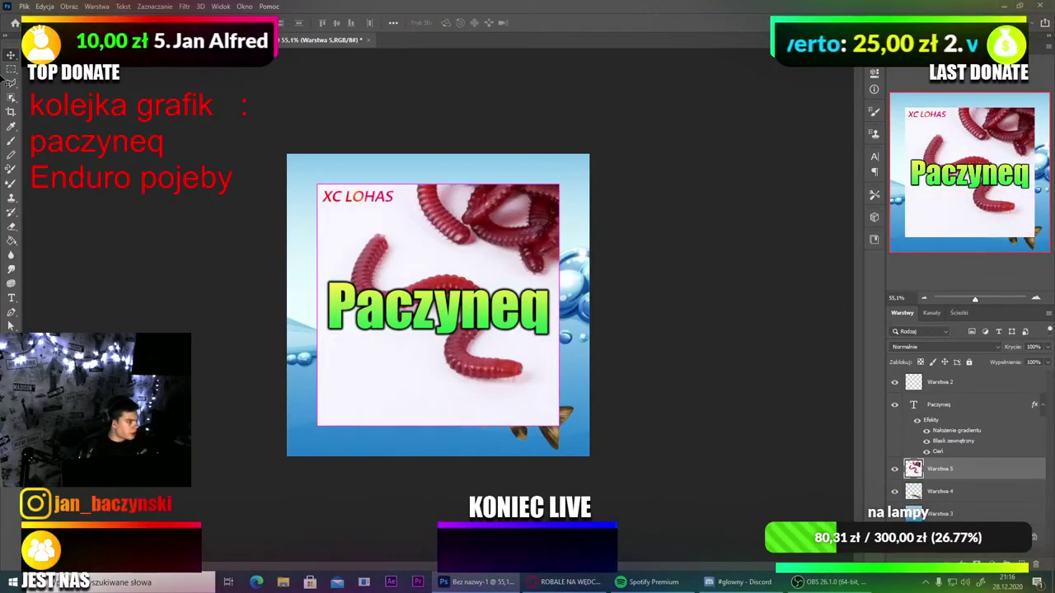
pyautogui.moveTo(934, 476); pyautogui.dragTo(935, 375)
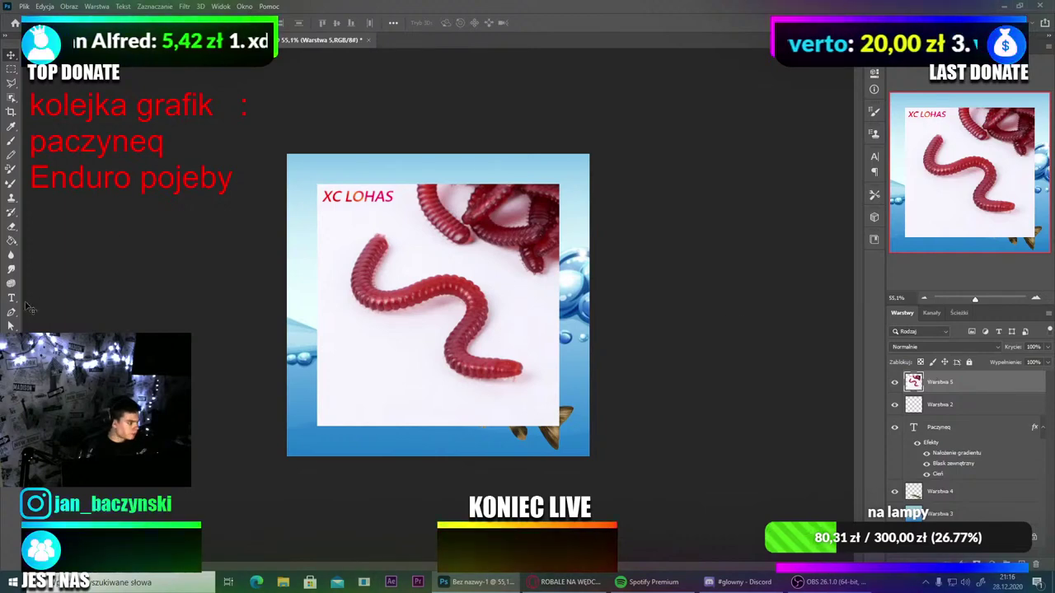
pyautogui.rightClick(12, 229)
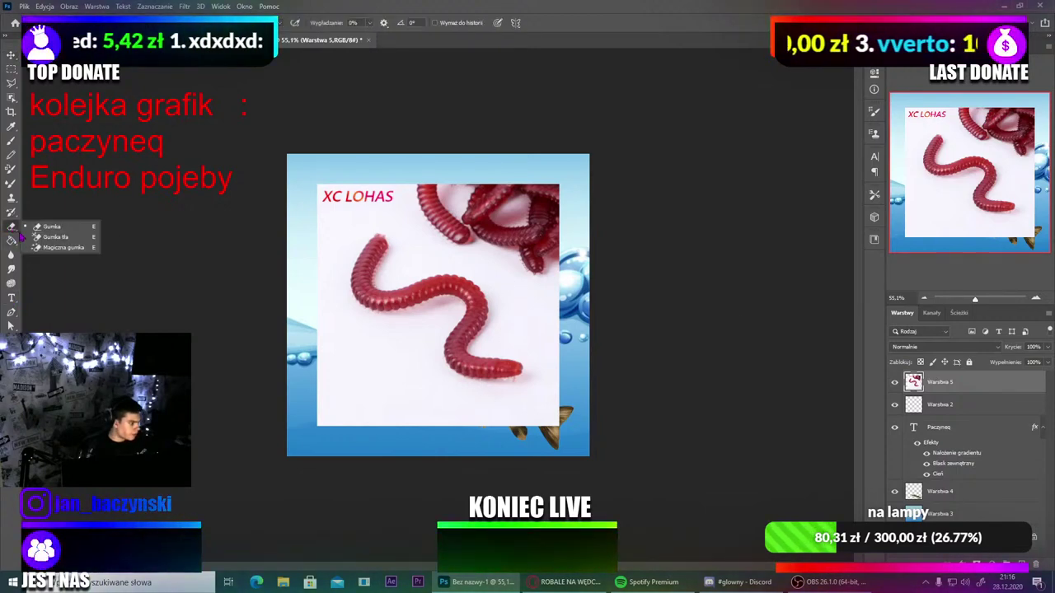
pyautogui.click(58, 249)
pyautogui.click(340, 243)
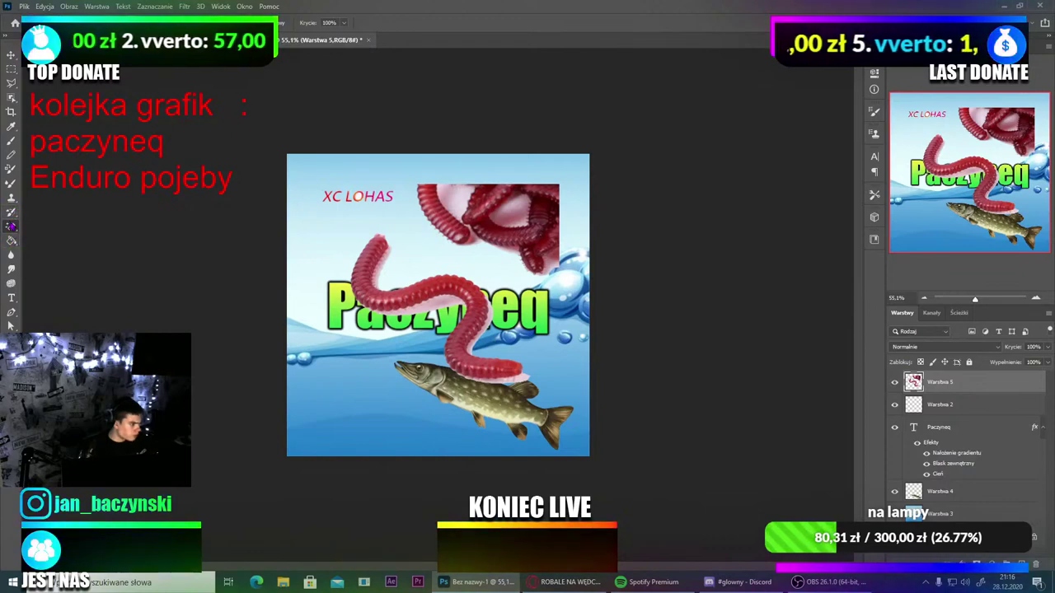
# Step: Erase the XC LOHAS lettering and the extra worms above the single worm using the regular Eraser with a hard round brush
pyautogui.rightClick(11, 226)
pyautogui.click(43, 226)
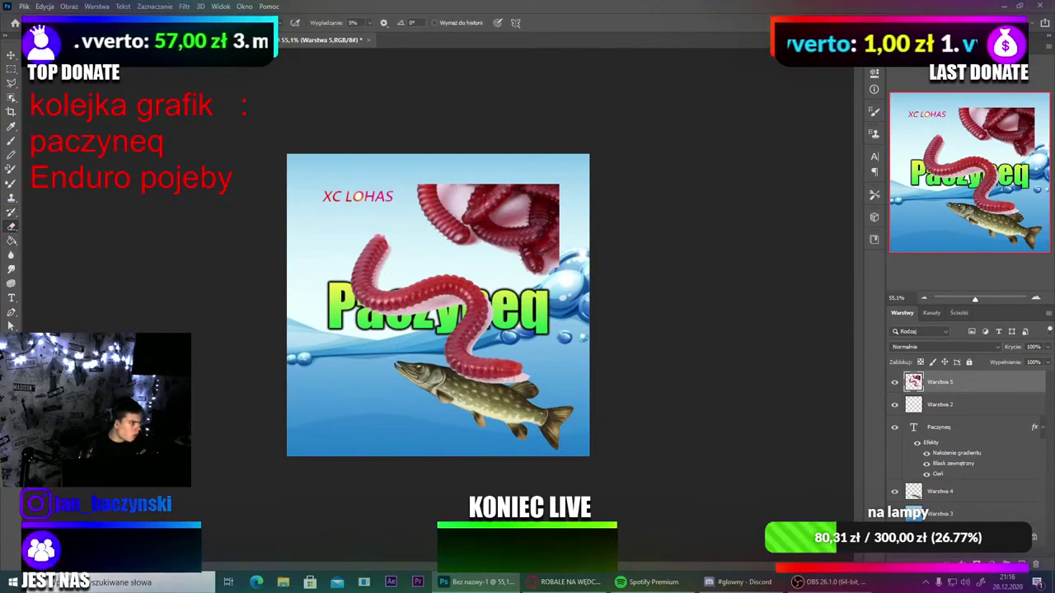
pyautogui.click(62, 23)
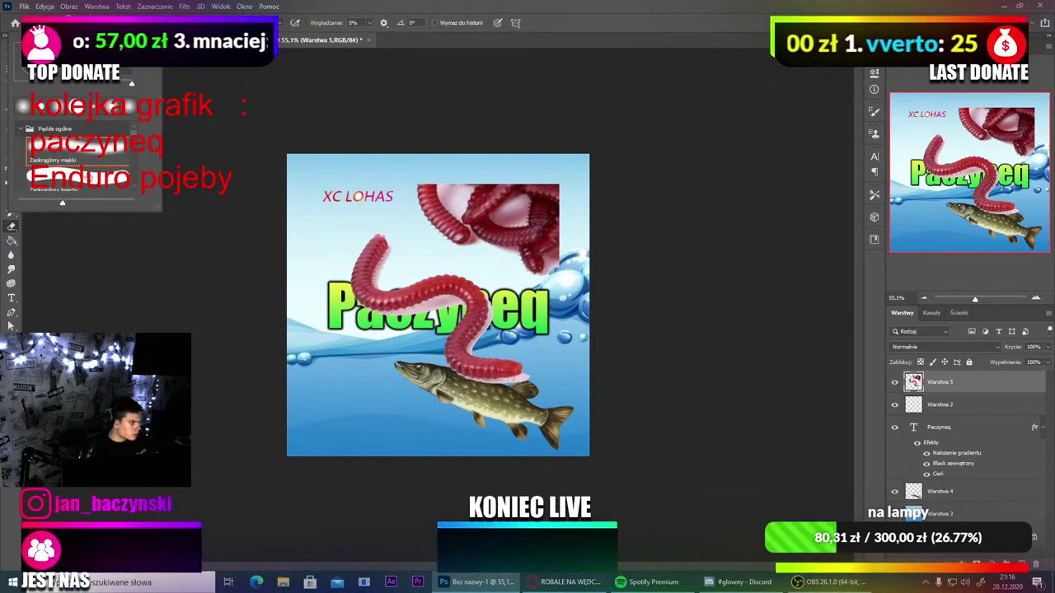
pyautogui.click(78, 178)
pyautogui.click(245, 108)
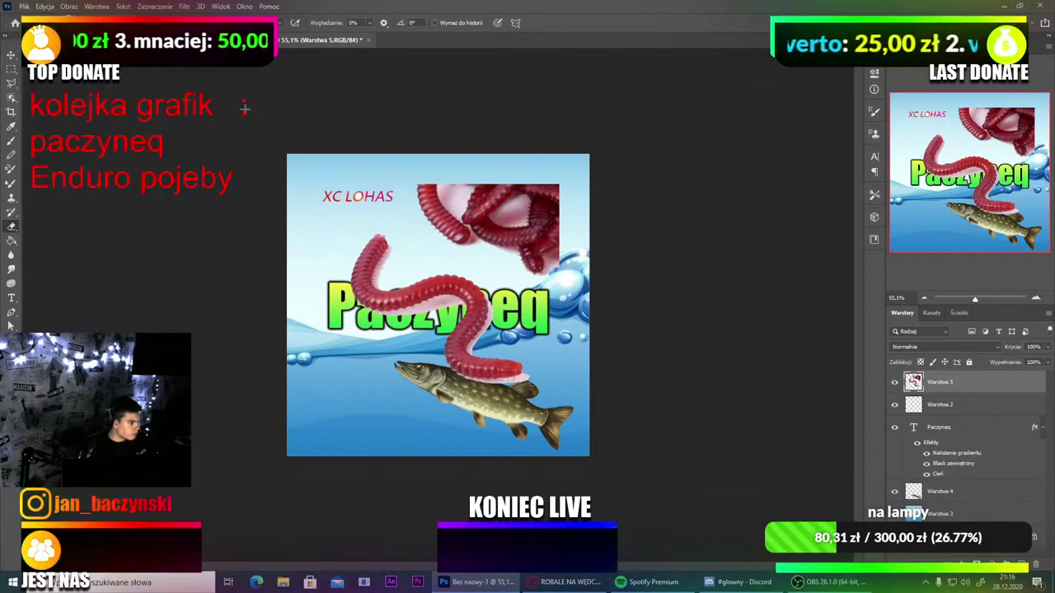
pyautogui.moveTo(430, 193)
pyautogui.mouseDown()
pyautogui.moveTo(490, 196)
pyautogui.moveTo(375, 174)
pyautogui.moveTo(421, 211)
pyautogui.moveTo(329, 195)
pyautogui.mouseUp()
pyautogui.moveTo(429, 217)
pyautogui.mouseDown()
pyautogui.moveTo(519, 258)
pyautogui.moveTo(458, 229)
pyautogui.moveTo(466, 221)
pyautogui.moveTo(517, 249)
pyautogui.moveTo(543, 230)
pyautogui.moveTo(495, 233)
pyautogui.moveTo(489, 199)
pyautogui.moveTo(523, 208)
pyautogui.mouseUp()
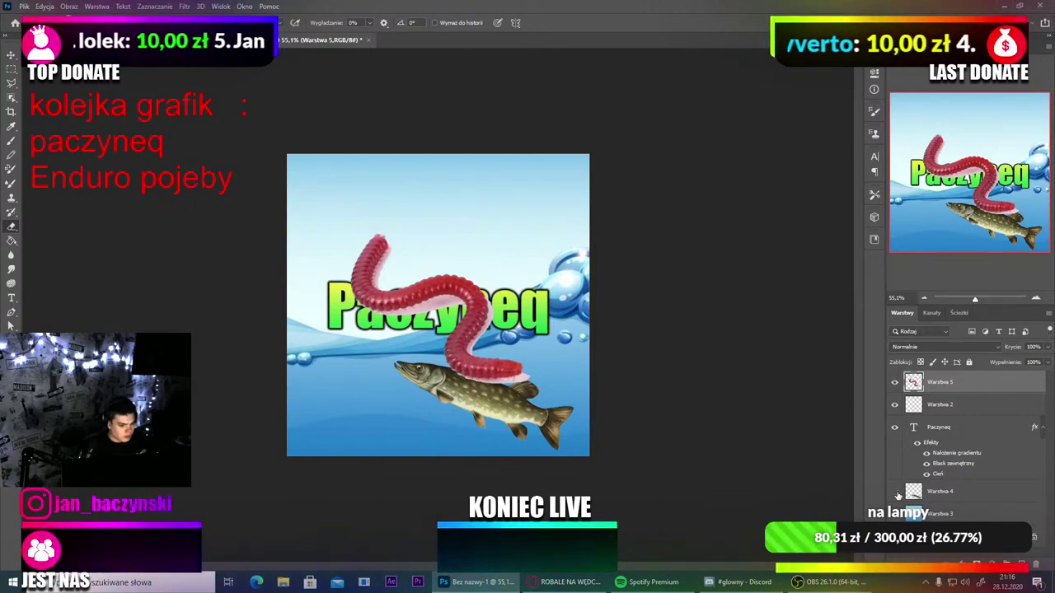
# Step: Hide all layers except the worm so it stands alone on transparency
pyautogui.moveTo(895, 491); pyautogui.dragTo(895, 512)
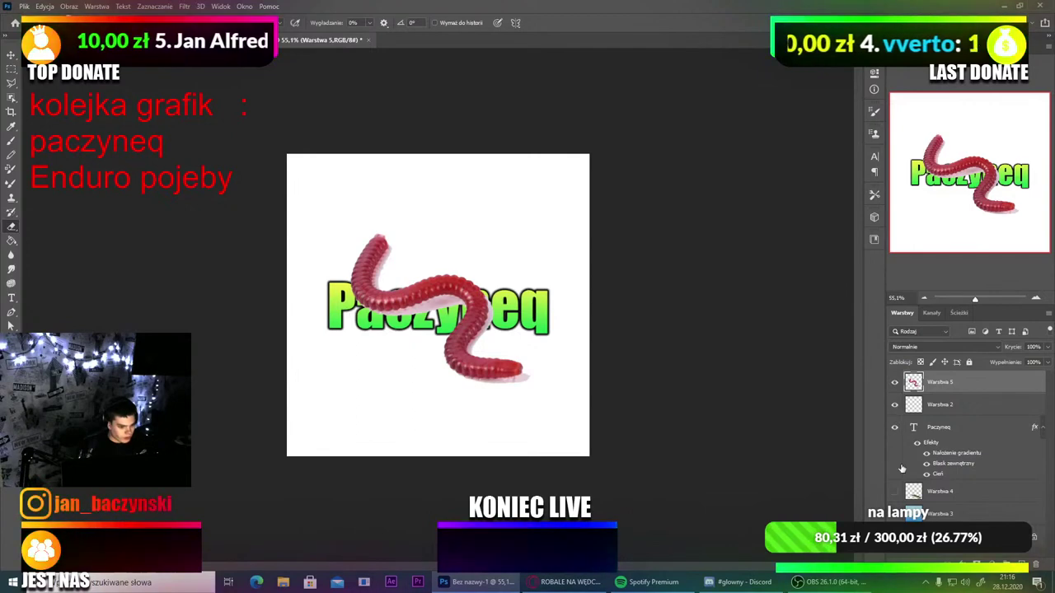
pyautogui.click(894, 536)
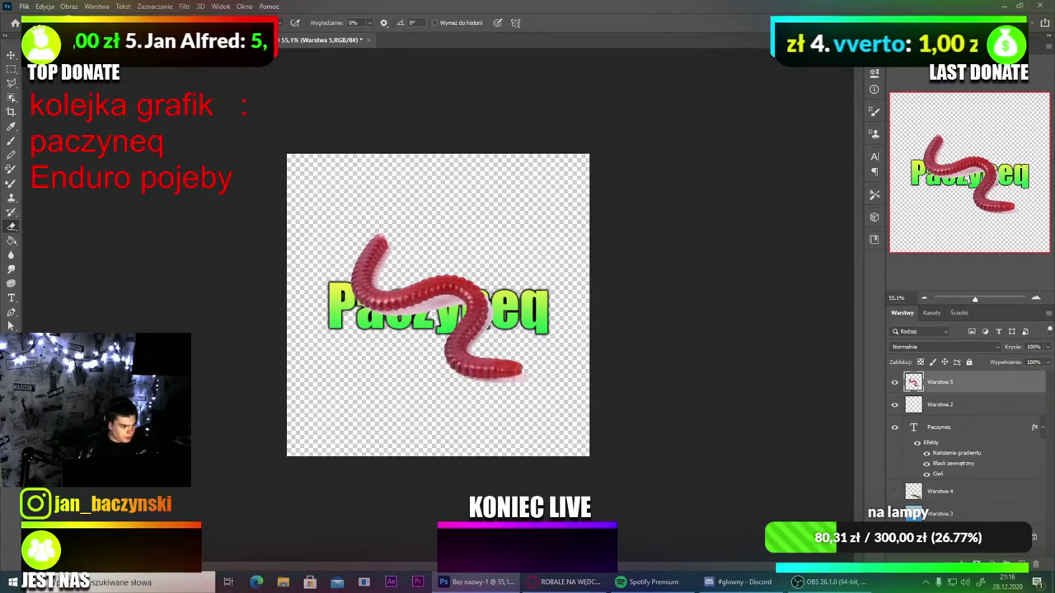
pyautogui.click(895, 427)
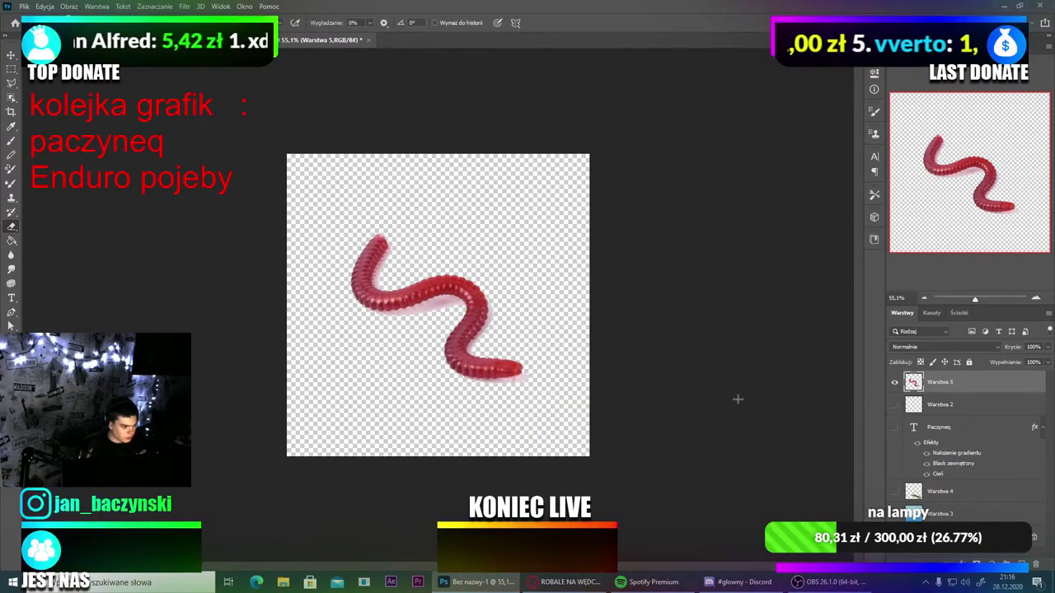
pyautogui.click(895, 382)
pyautogui.click(895, 383)
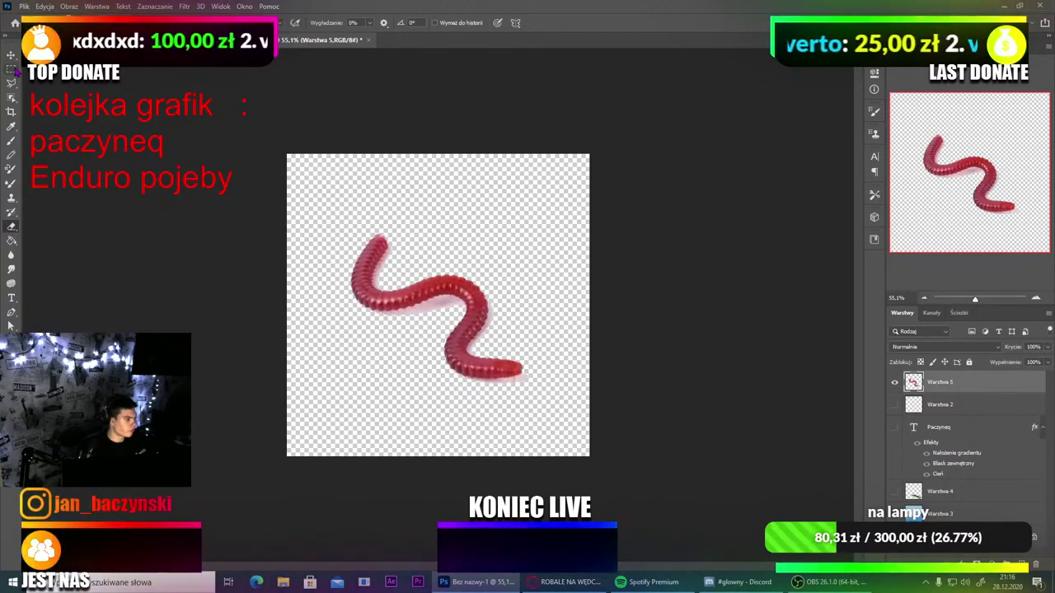
# Step: Scale the worm down, rotate it about -55° and place it in the upper-left part of the canvas
pyautogui.press('v')
pyautogui.moveTo(375, 283); pyautogui.dragTo(365, 214)
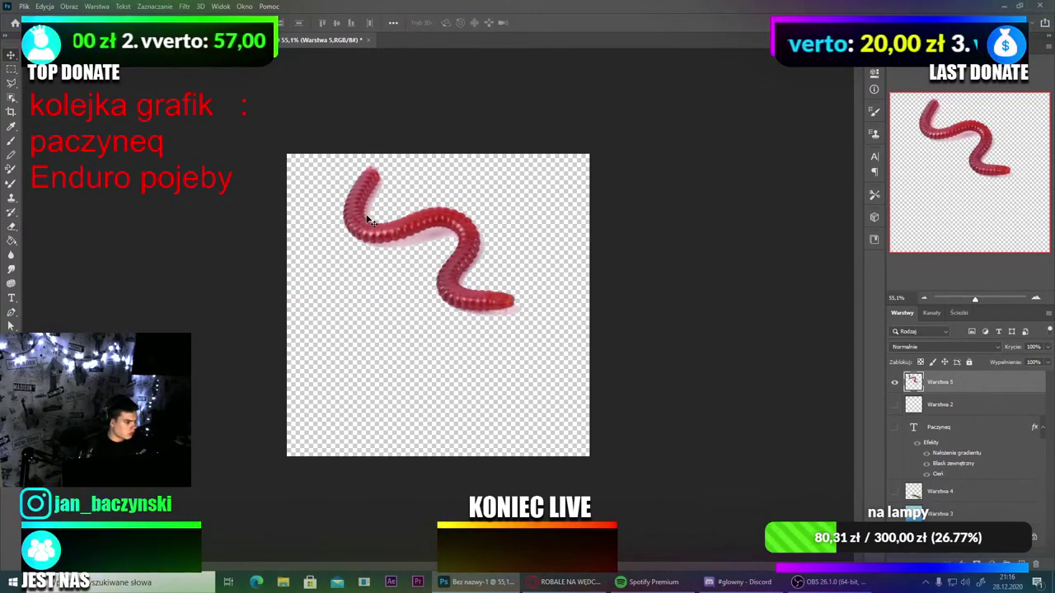
pyautogui.hotkey('ctrl', 't')
pyautogui.moveTo(437, 165); pyautogui.dragTo(438, 223)
pyautogui.moveTo(374, 196); pyautogui.dragTo(338, 273)
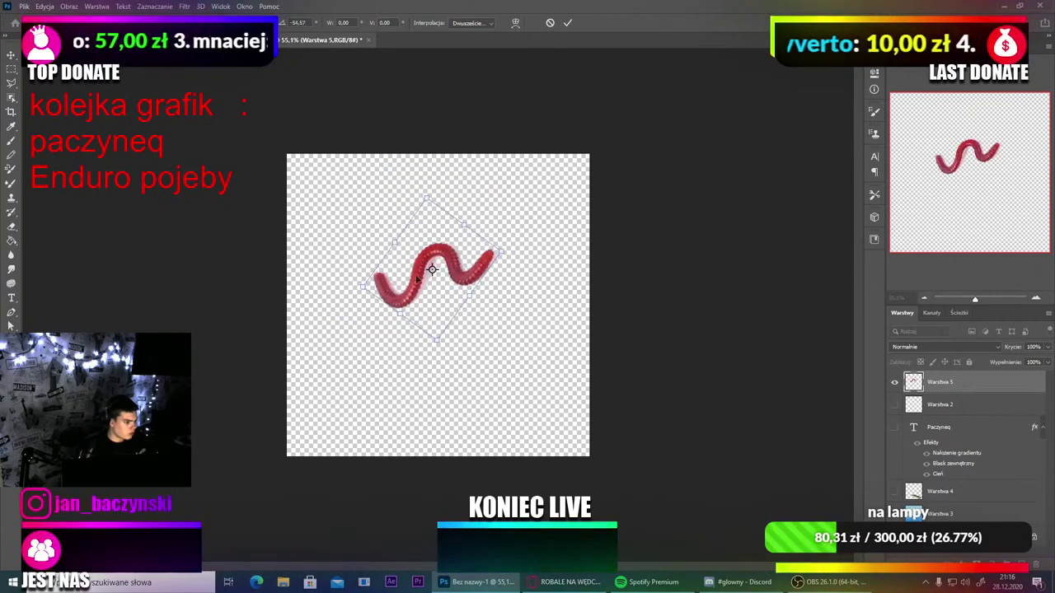
pyautogui.moveTo(434, 254); pyautogui.dragTo(405, 208)
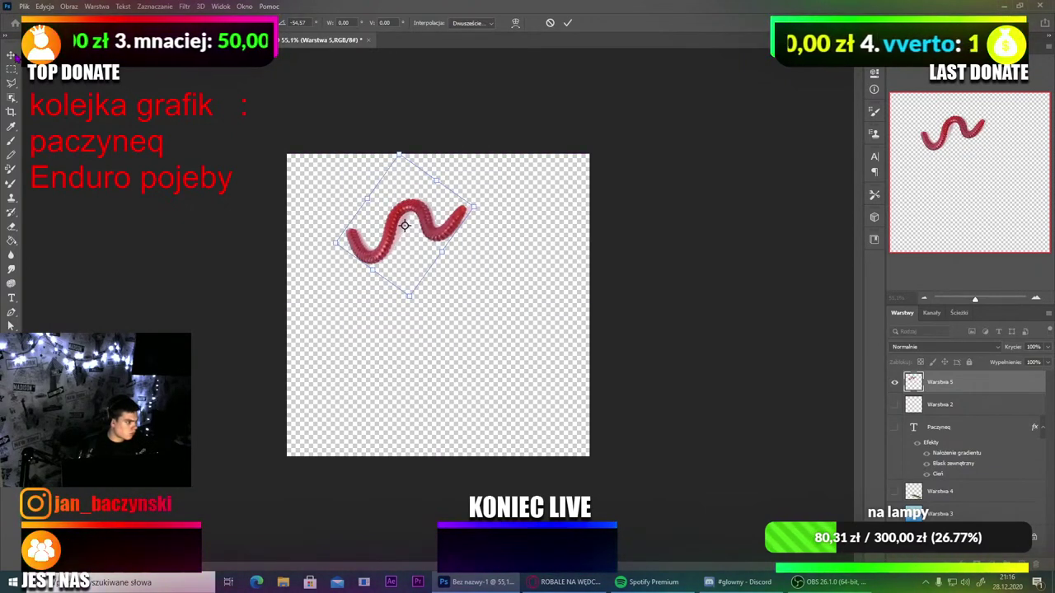
pyautogui.press('Return')
# Step: Show Warstwa 2, the nickname text, the pike and the water background again
pyautogui.click(894, 406)
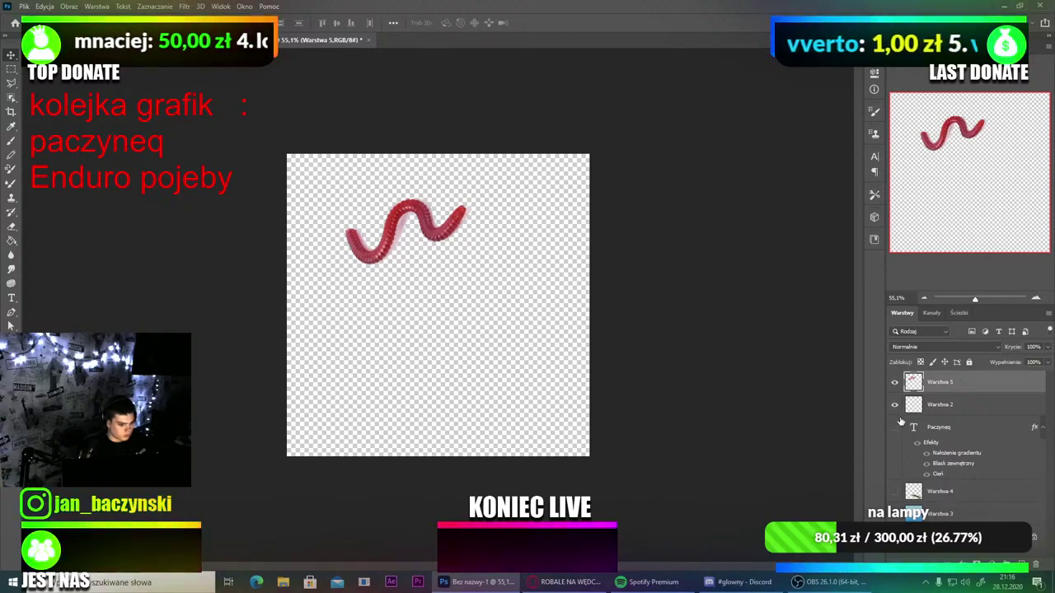
pyautogui.click(894, 428)
pyautogui.click(894, 492)
pyautogui.click(895, 514)
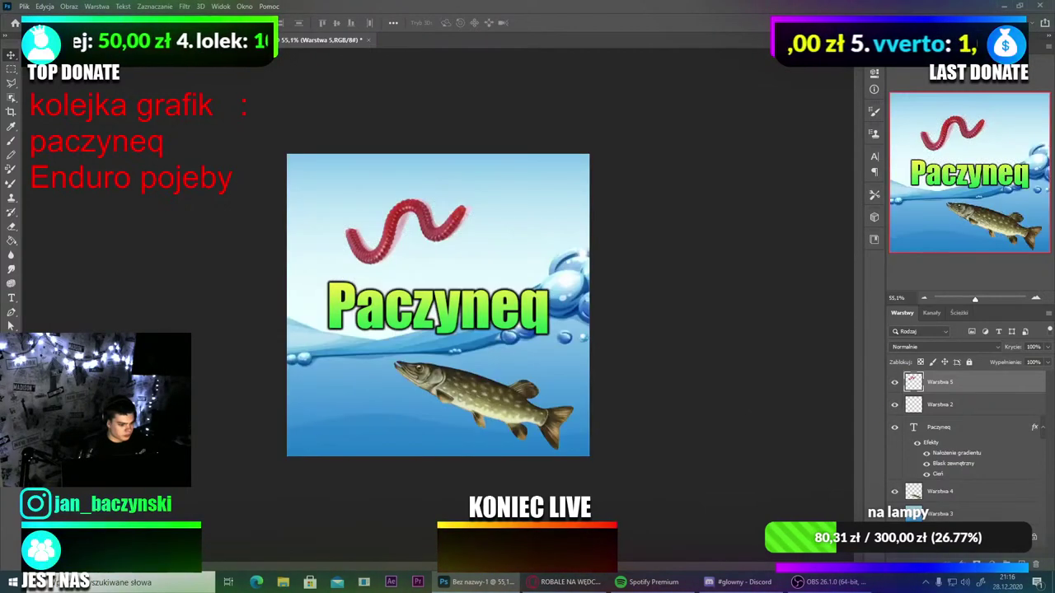
# Step: Move the worm toward the canvas's left edge and rotate it about 146° so it touches the start of the nickname
pyautogui.moveTo(415, 220); pyautogui.dragTo(372, 218)
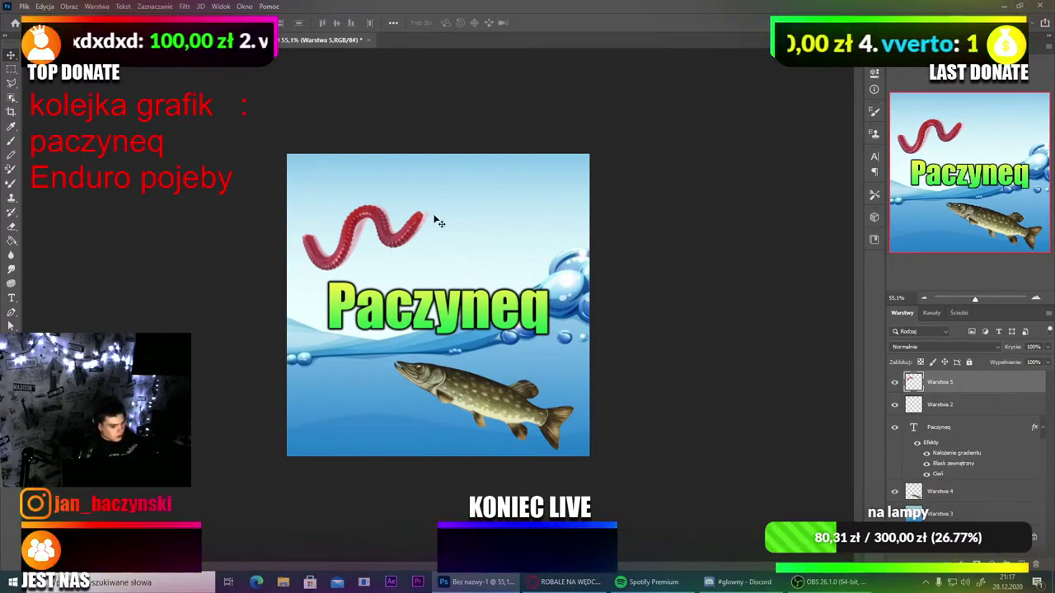
pyautogui.moveTo(387, 237); pyautogui.dragTo(353, 252)
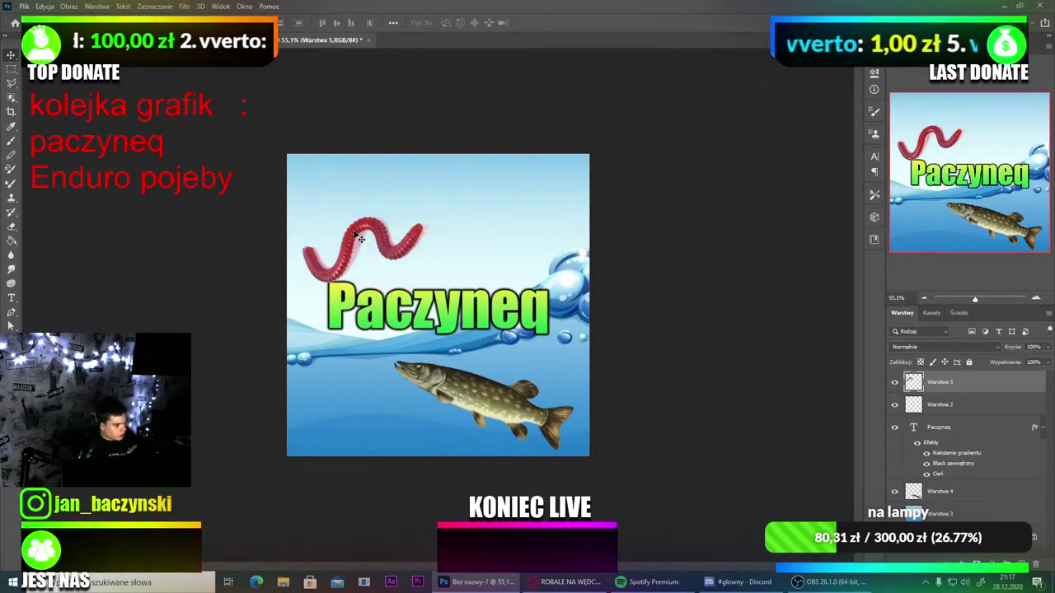
pyautogui.hotkey('ctrl', 't')
pyautogui.moveTo(437, 280); pyautogui.dragTo(361, 244)
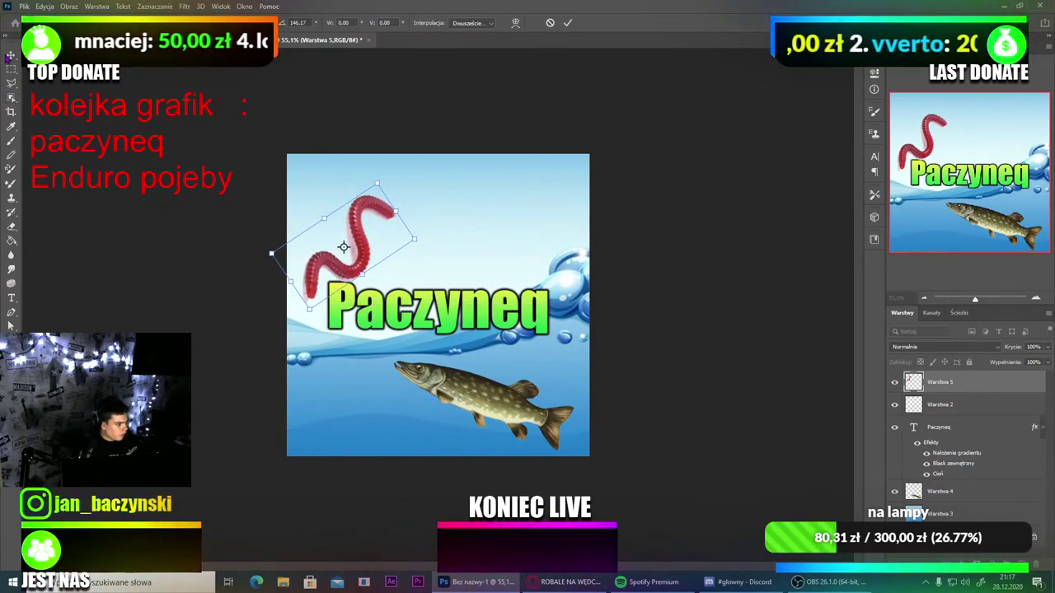
pyautogui.press('Return')
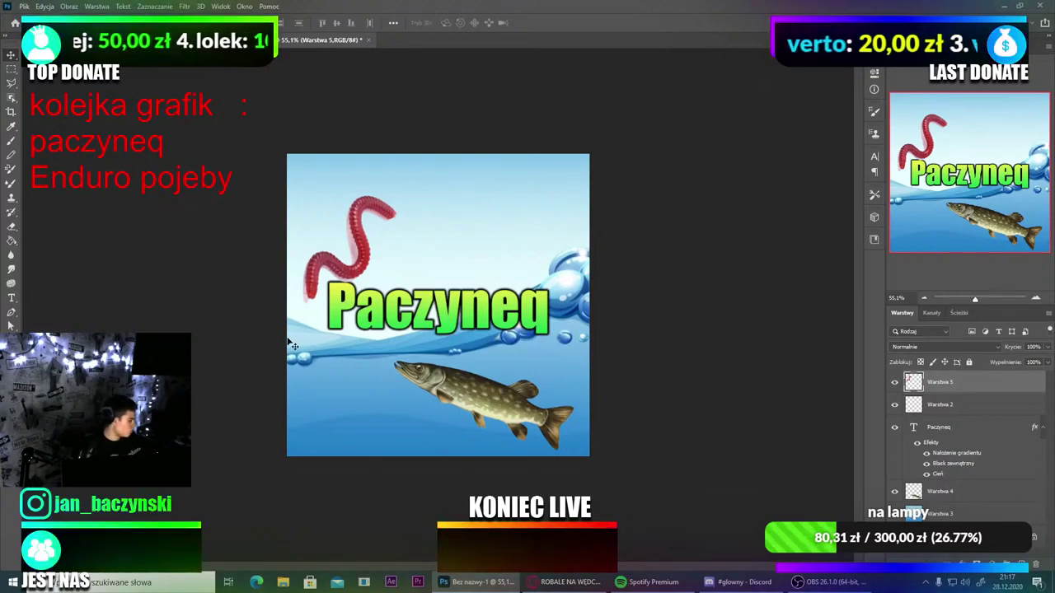
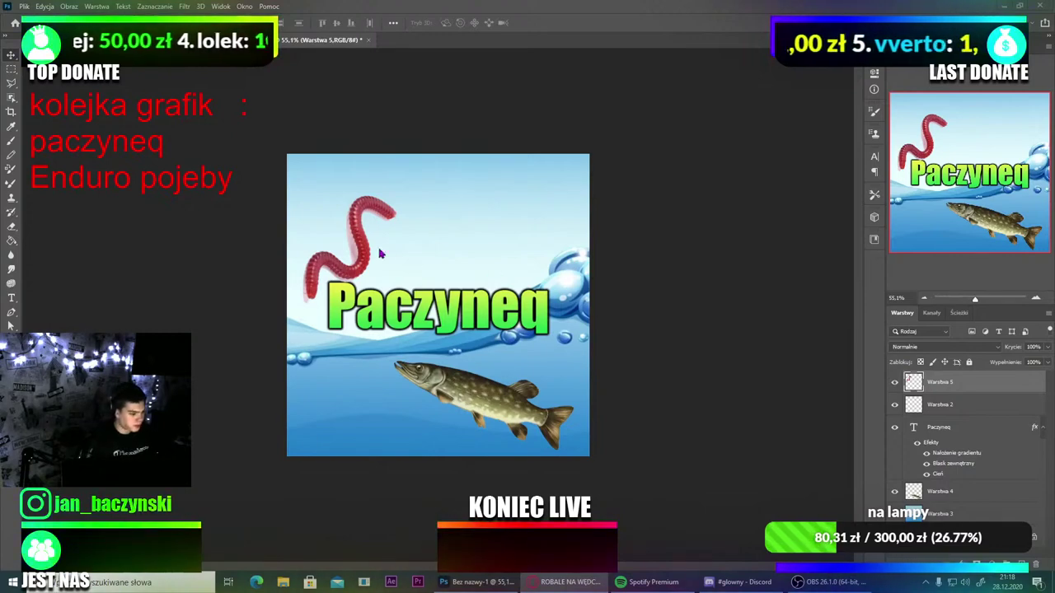
# Step: Hide the worm layer and add the cartoon fisherman picture, enlarged to nearly fill the canvas
pyautogui.click(894, 382)
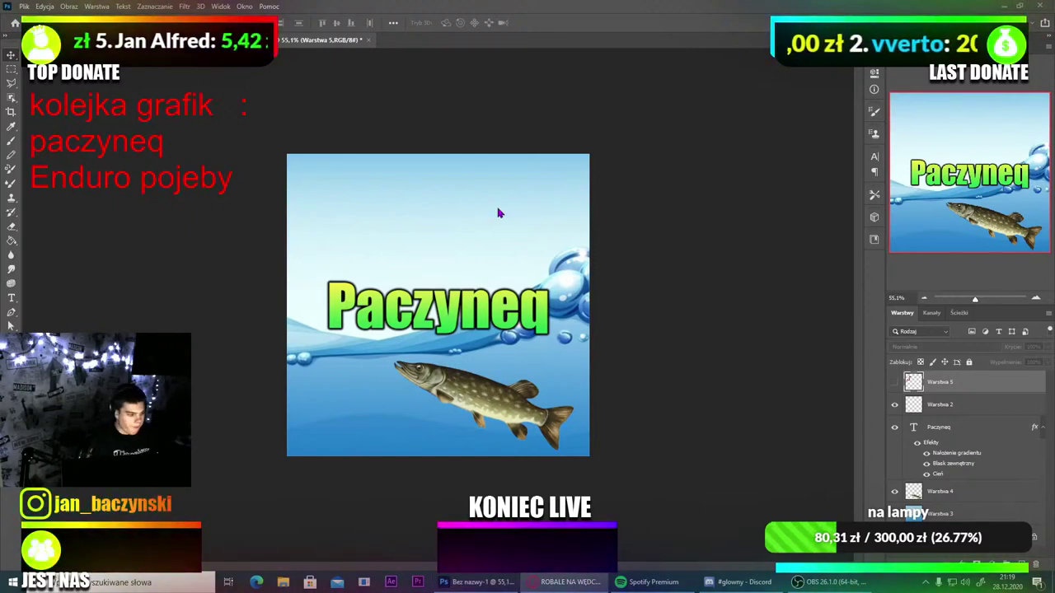
pyautogui.hotkey('ctrl', 'v')
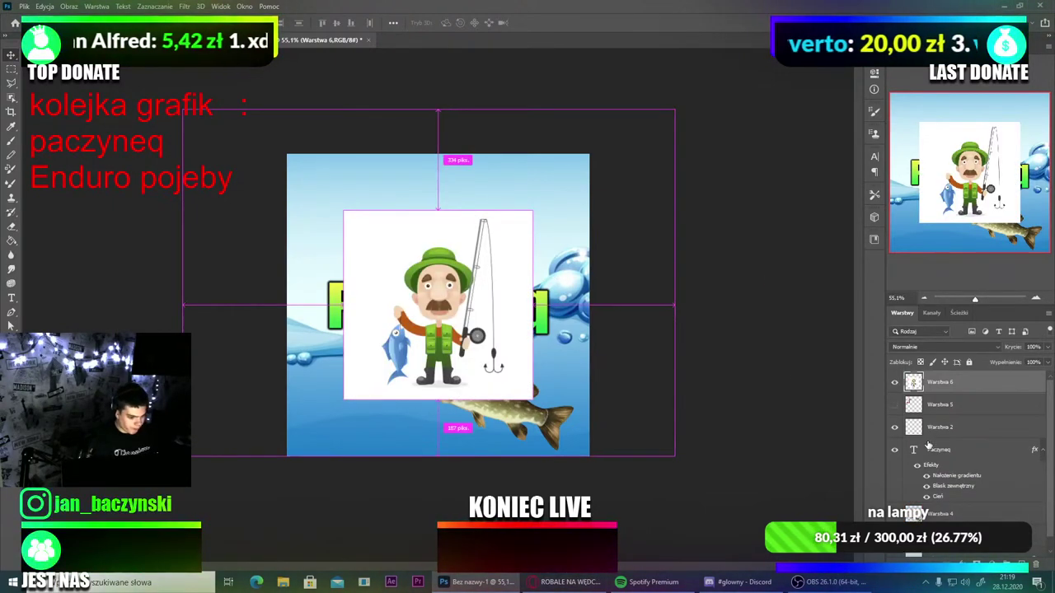
pyautogui.hotkey('ctrl', 't')
pyautogui.moveTo(440, 211)
pyautogui.mouseDown()
pyautogui.moveTo(438, 127)
pyautogui.moveTo(443, 216)
pyautogui.mouseUp()
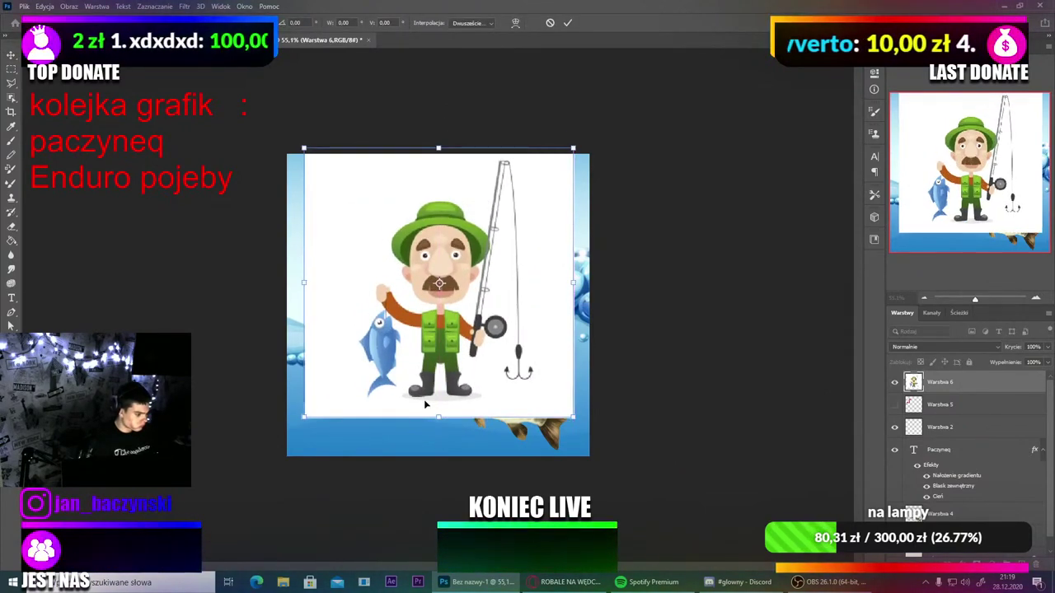
pyautogui.moveTo(446, 336); pyautogui.dragTo(440, 358)
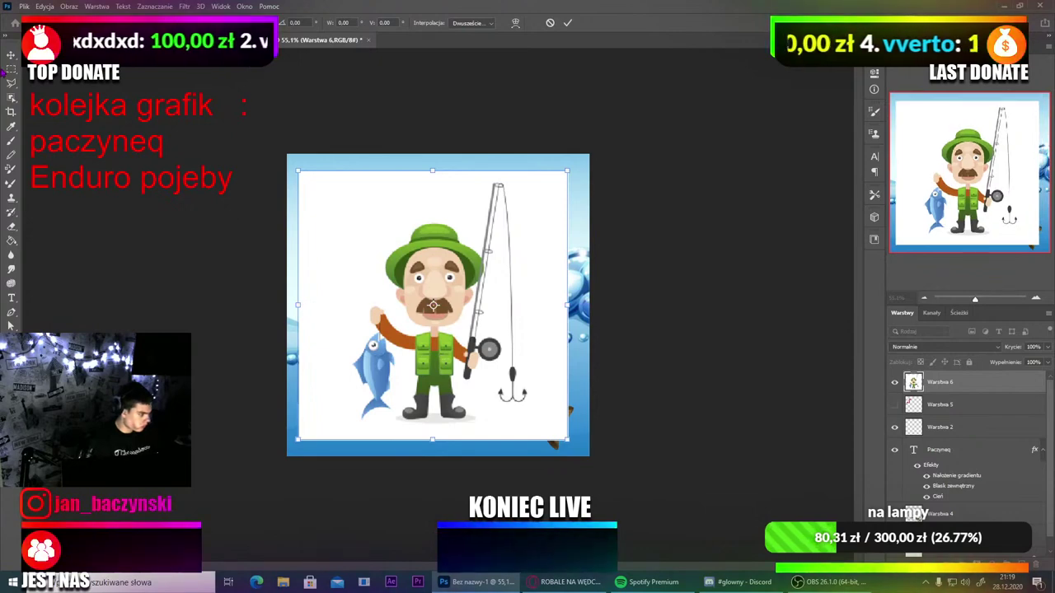
pyautogui.press('Return')
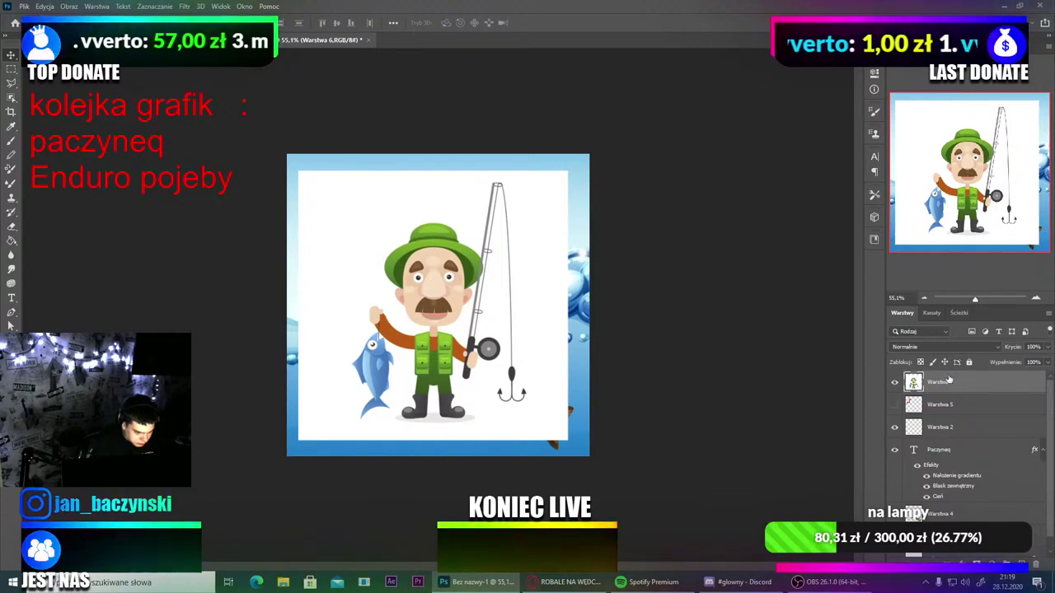
# Step: Place the fisherman layer below the nickname text and erase its white background with the Magic Eraser
pyautogui.moveTo(948, 381); pyautogui.dragTo(935, 493)
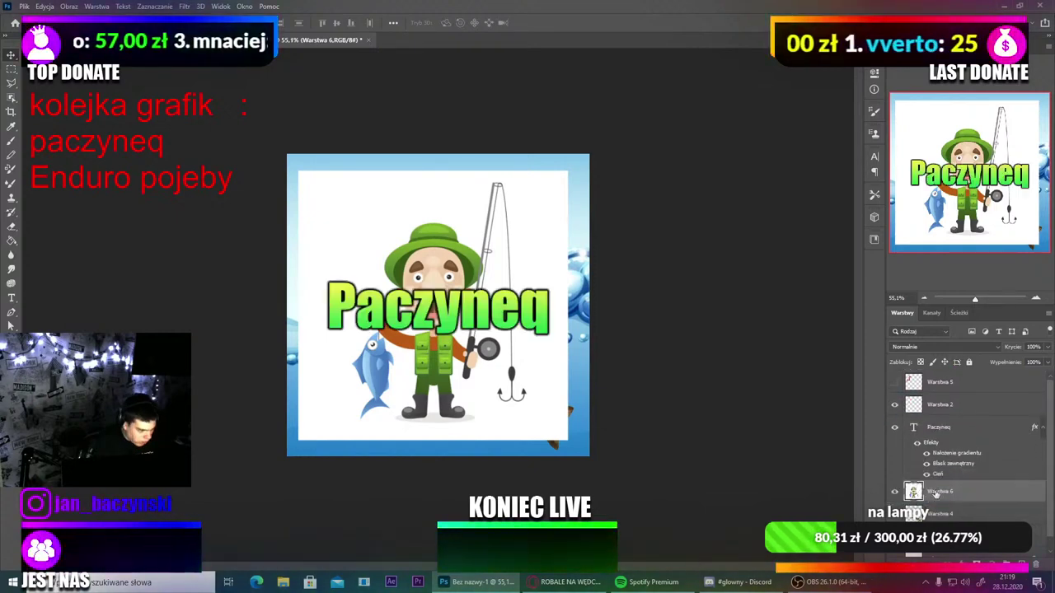
pyautogui.rightClick(12, 227)
pyautogui.click(55, 236)
pyautogui.rightClick(13, 226)
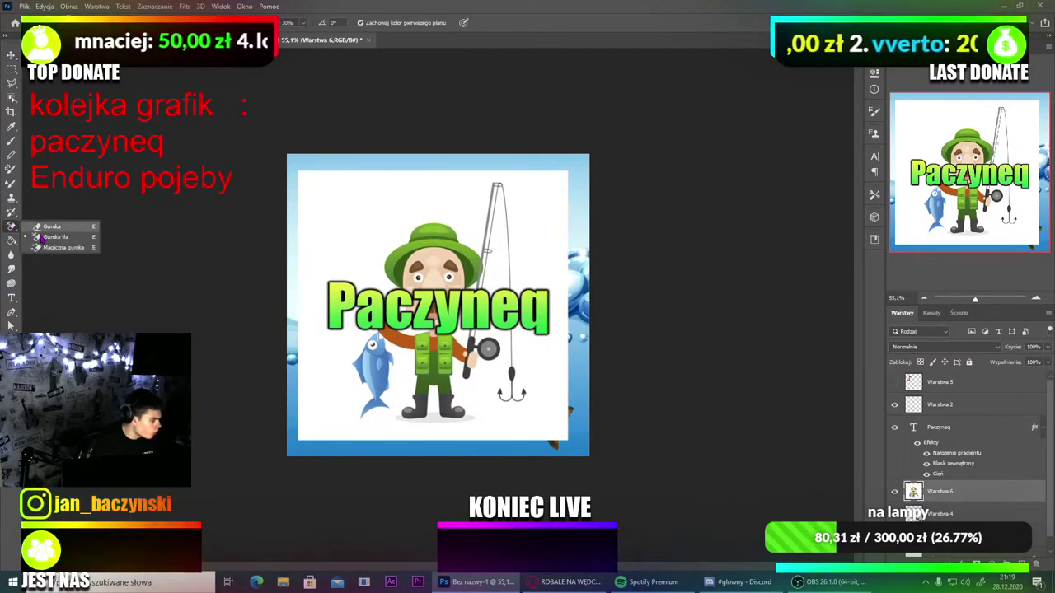
pyautogui.moveTo(38, 238); pyautogui.dragTo(39, 239)
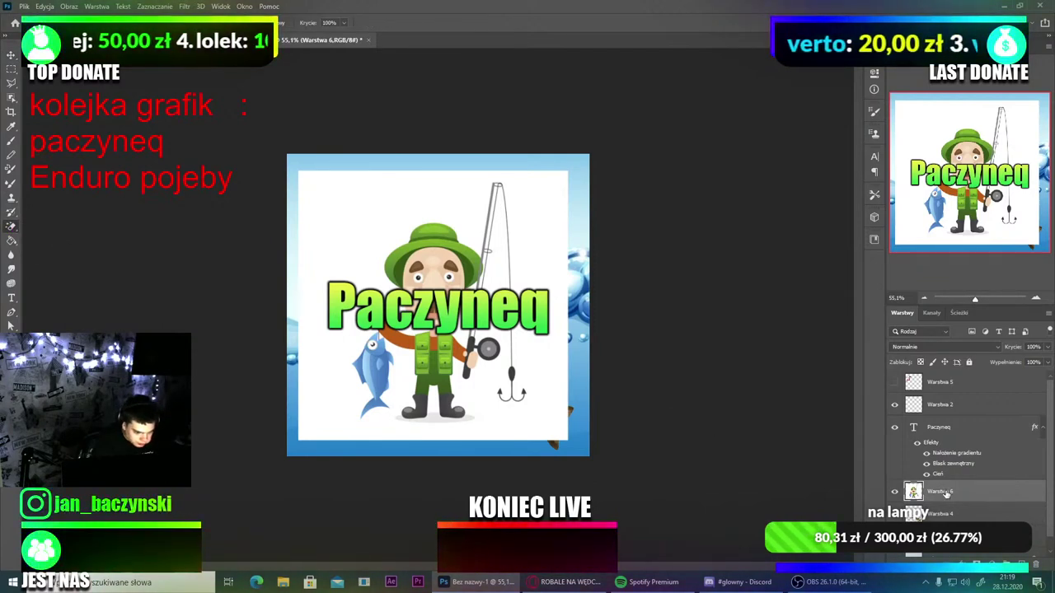
pyautogui.click(498, 416)
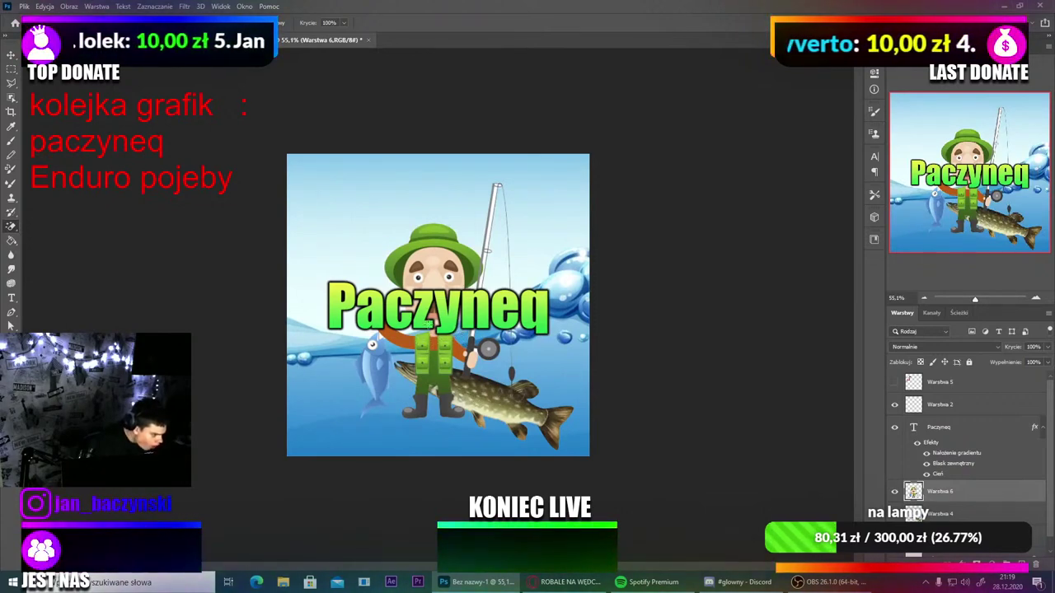
# Step: Hide the pike and water background layers
pyautogui.press('v')
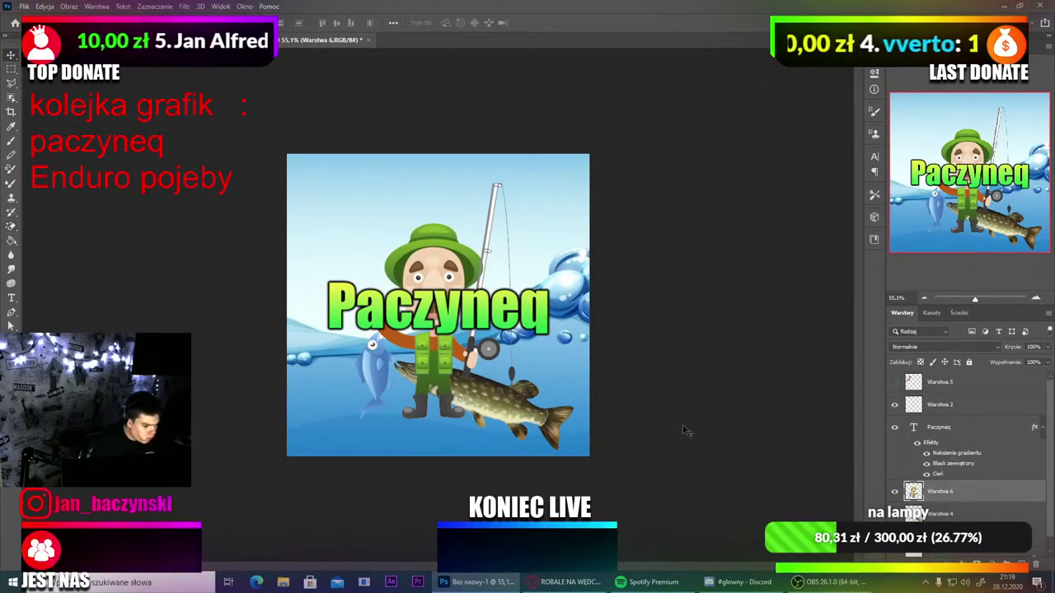
pyautogui.click(894, 513)
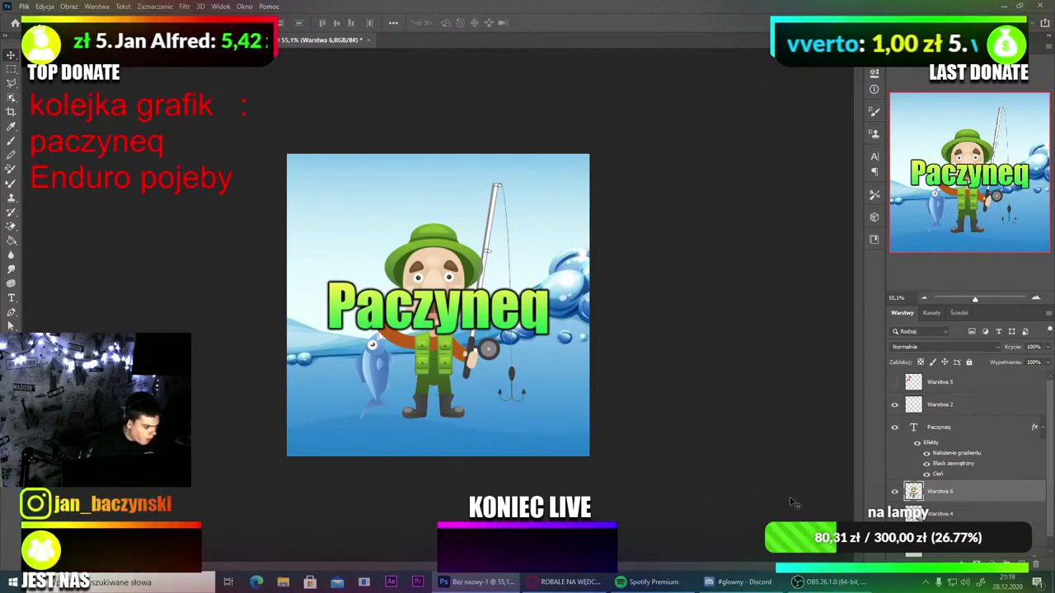
pyautogui.click(894, 535)
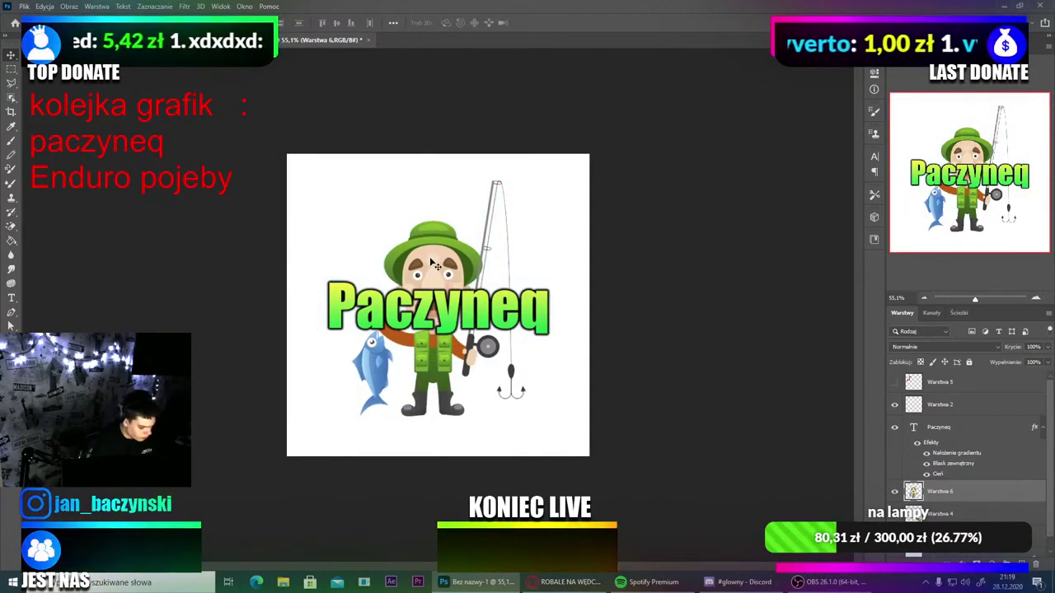
# Step: Enlarge the fisherman with Free Transform so he spans most of the canvas height
pyautogui.hotkey('ctrl', 't')
pyautogui.moveTo(438, 176); pyautogui.dragTo(438, 144)
pyautogui.moveTo(458, 209); pyautogui.dragTo(459, 239)
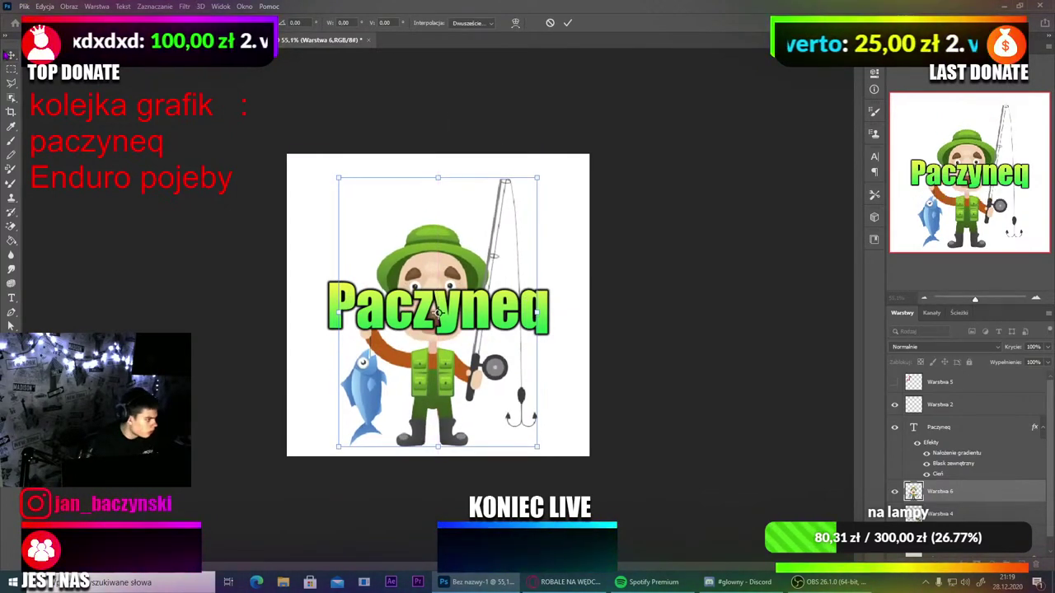
pyautogui.press('Return')
# Step: Arrange the nickname text along the canvas's lower edge and place the fisherman directly above it, with his boots touching the letters
pyautogui.moveTo(445, 315); pyautogui.dragTo(441, 371)
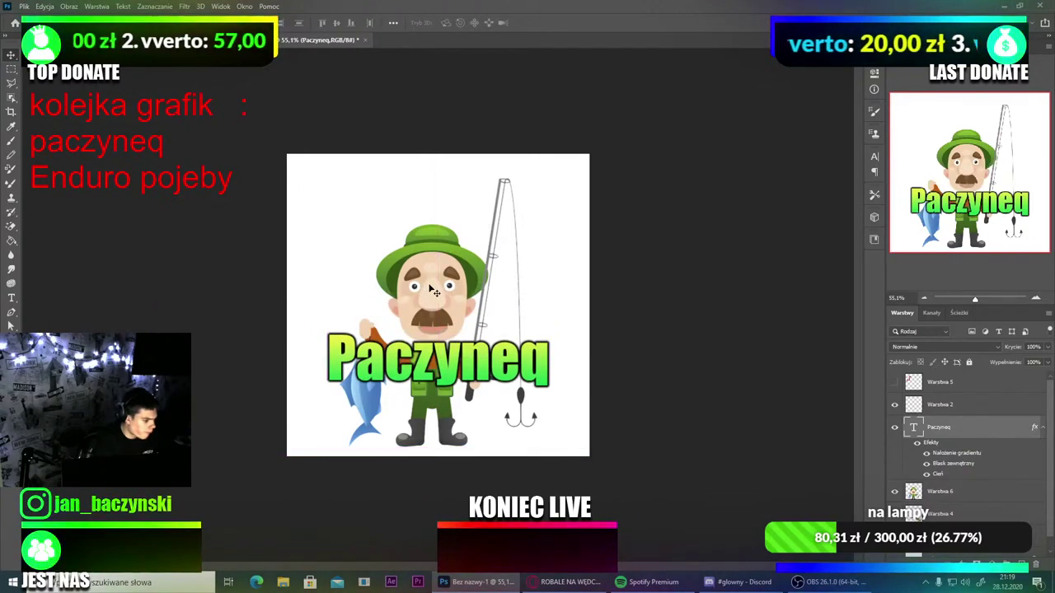
pyautogui.moveTo(435, 293); pyautogui.dragTo(433, 216)
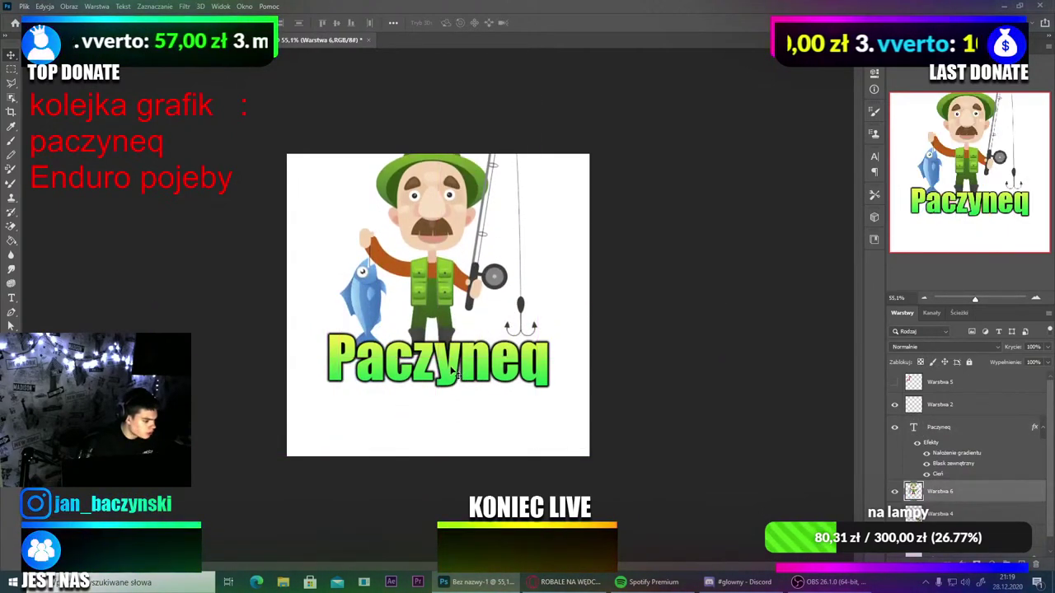
pyautogui.moveTo(456, 365); pyautogui.dragTo(456, 432)
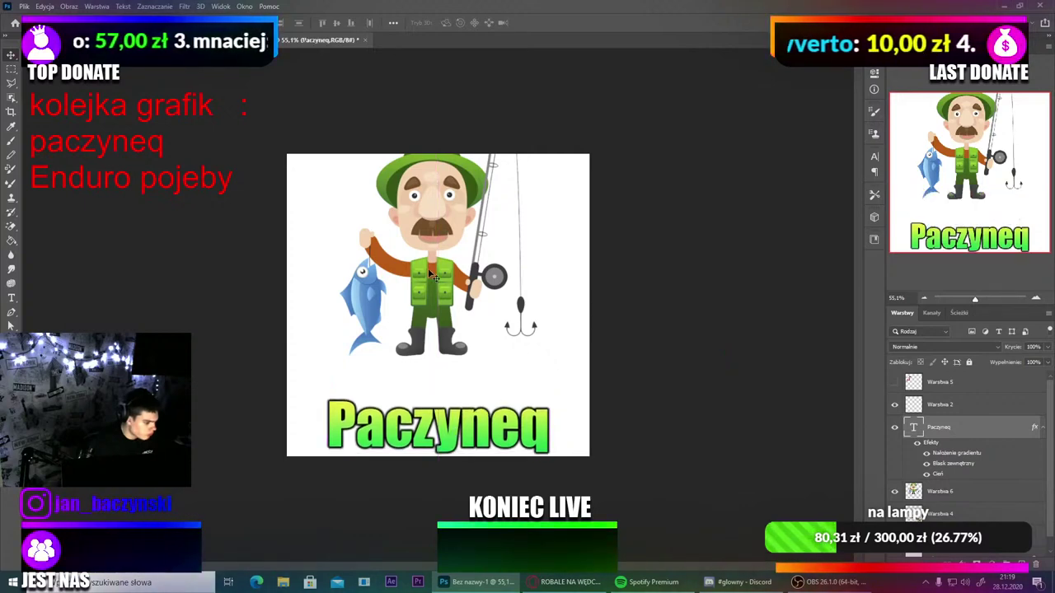
pyautogui.moveTo(431, 282); pyautogui.dragTo(437, 317)
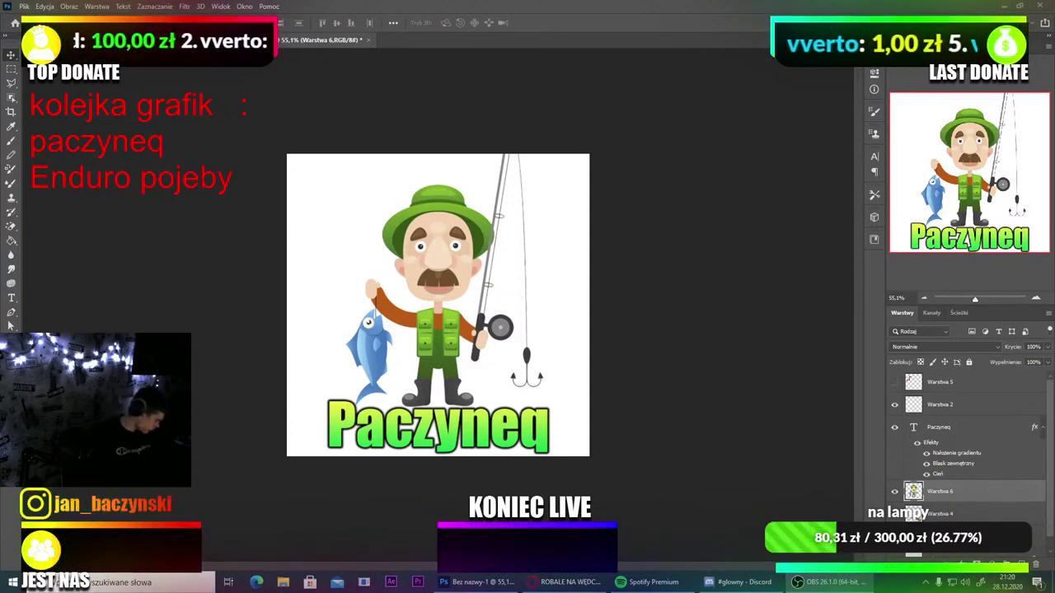
# Step: Switch to OBS and add the next viewer's nickname at the end of the graphics queue text
pyautogui.write('NAYAN')
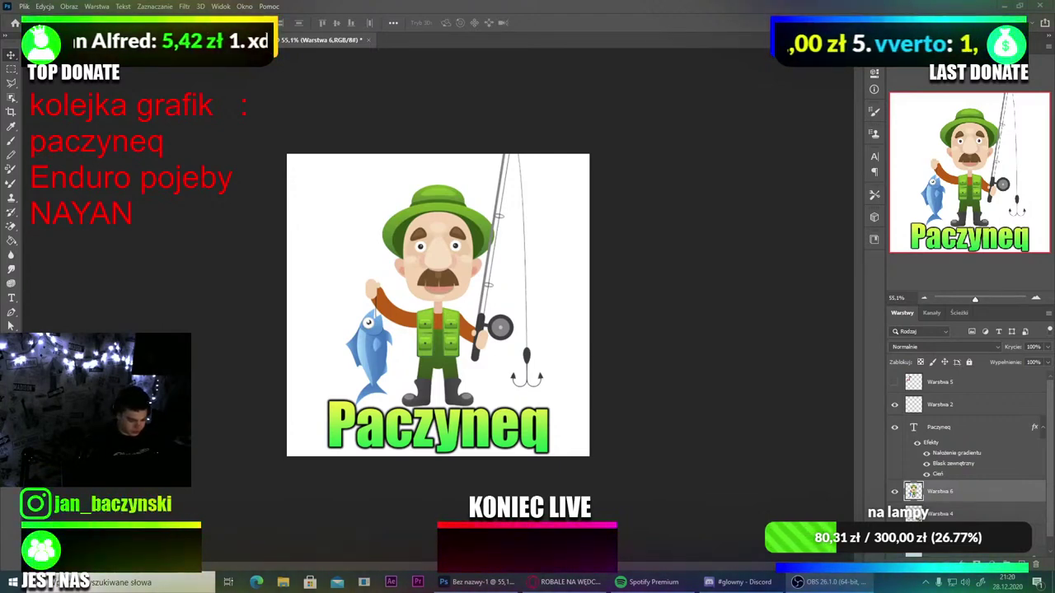
pyautogui.write('PACZYNEQ')
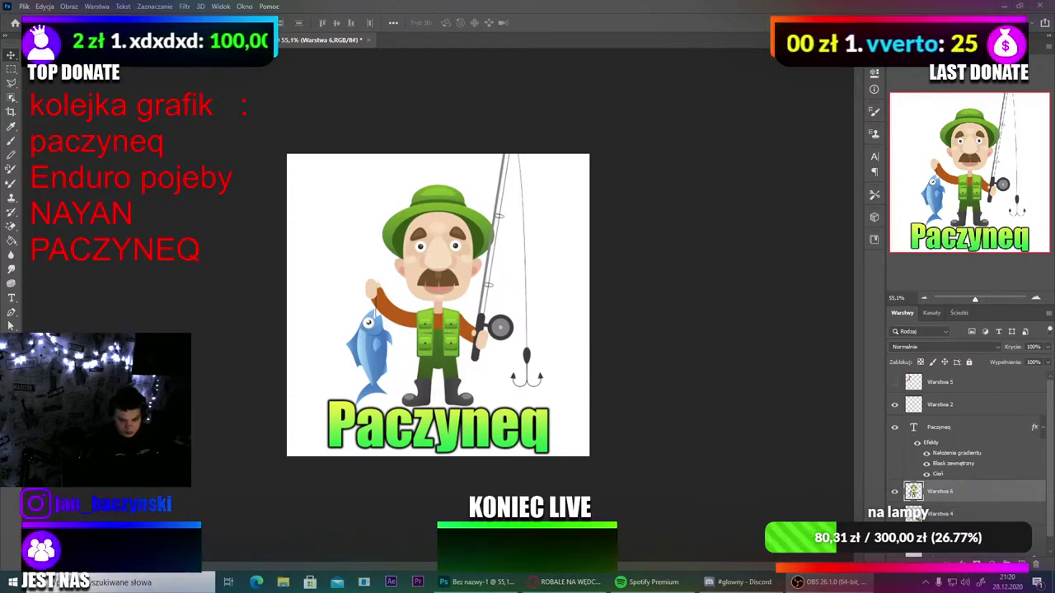
pyautogui.press('BackSpace')
pyautogui.press('BackSpace')
pyautogui.press('BackSpace')
pyautogui.press('BackSpace')
pyautogui.press('BackSpace')
pyautogui.press('BackSpace')
pyautogui.press('BackSpace')
pyautogui.press('BackSpace')
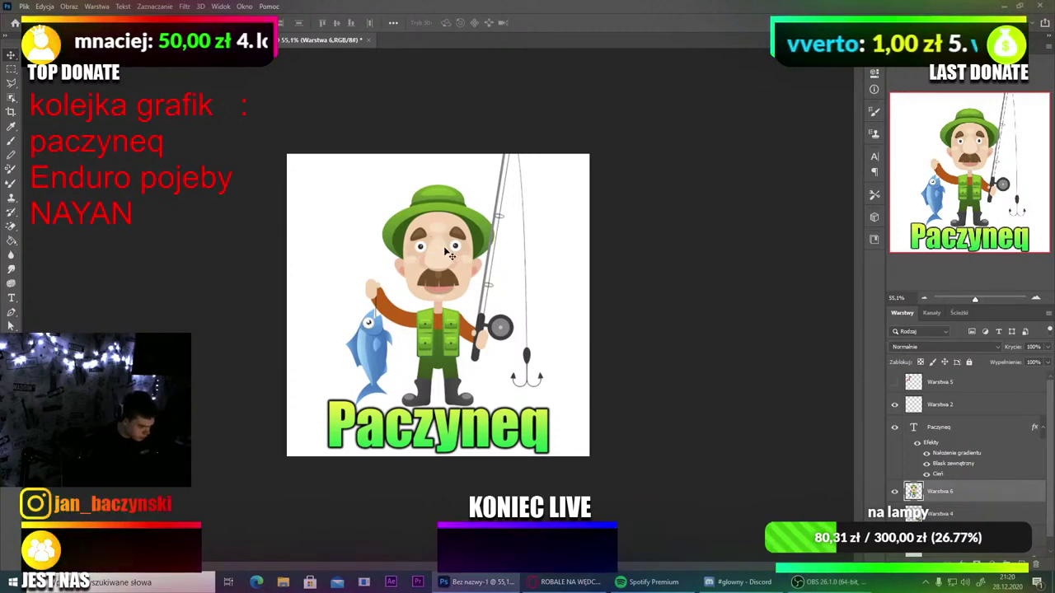
# Step: Delete the two hidden layers, the pike and the water background, below the fisherman layer
pyautogui.rightClick(944, 492)
pyautogui.click(948, 498)
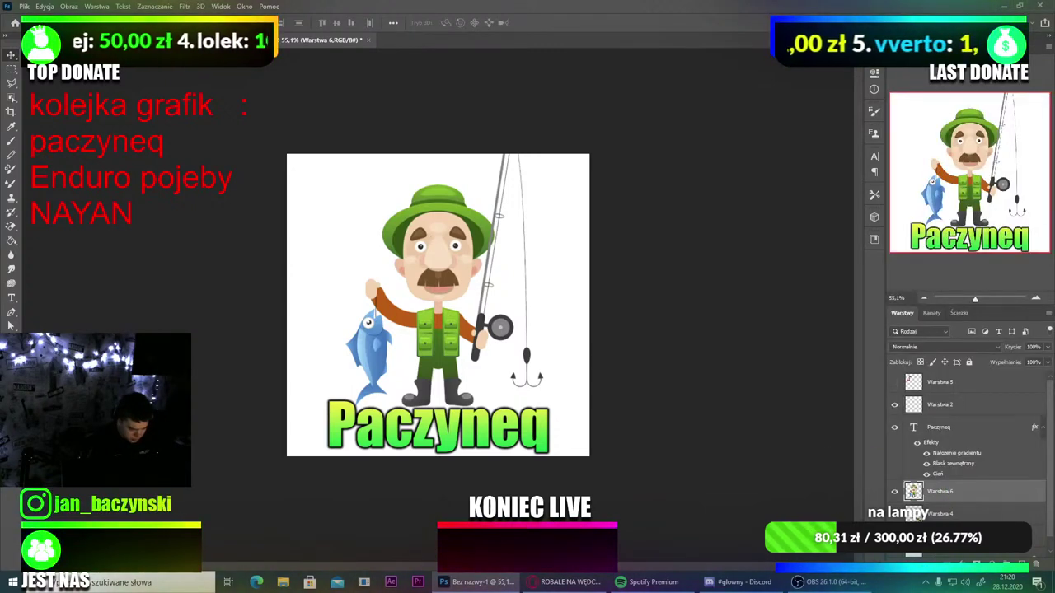
pyautogui.click(944, 536)
pyautogui.press('Delete')
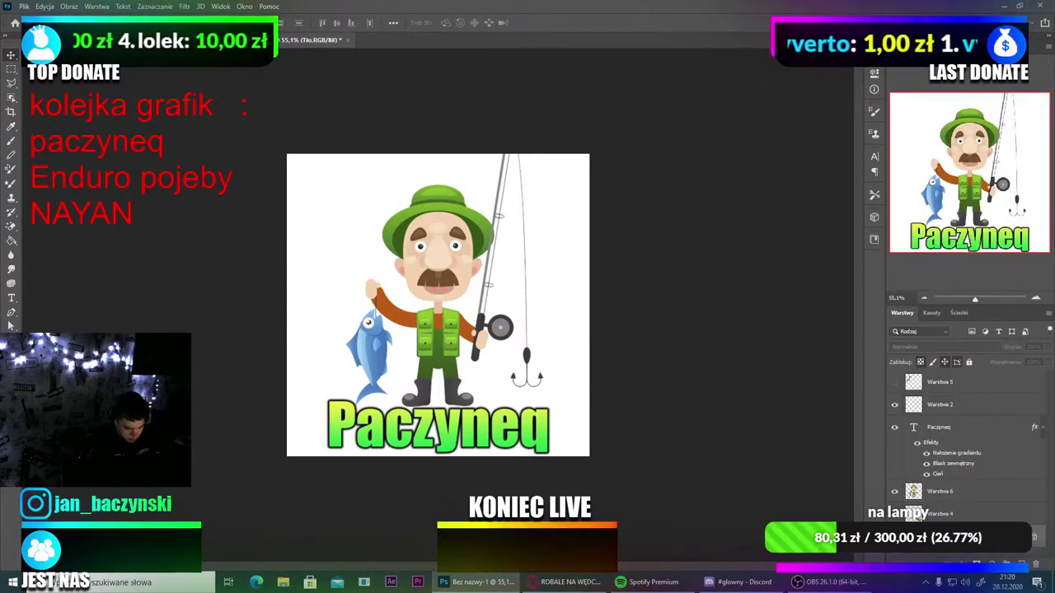
pyautogui.click(944, 518)
pyautogui.press('Delete')
# Step: Add a Brightness/Contrast adjustment above the fisherman layer with brightness -106 and contrast 71
pyautogui.click(944, 492)
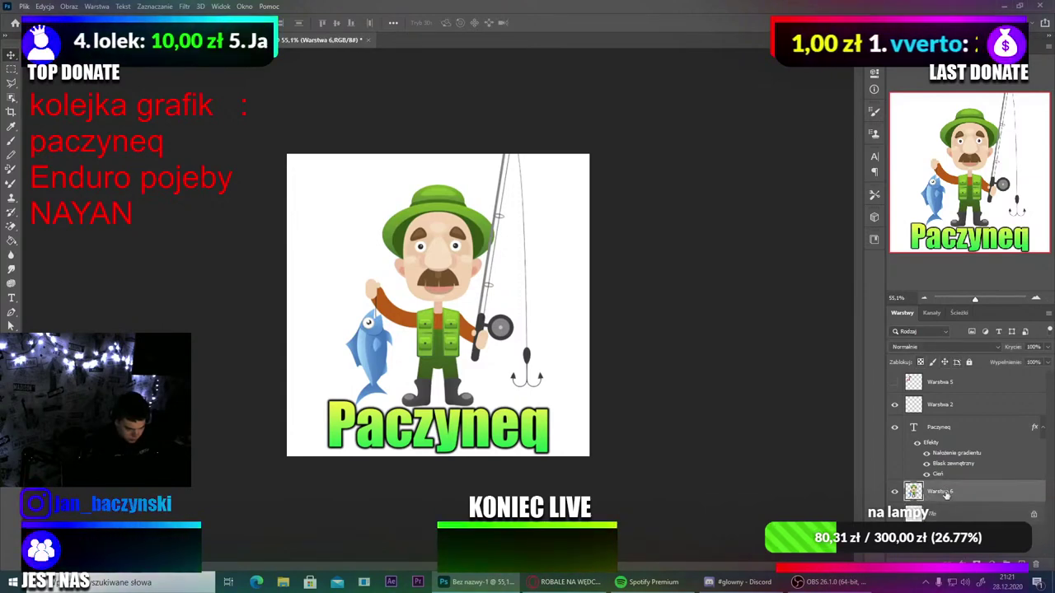
pyautogui.click(992, 557)
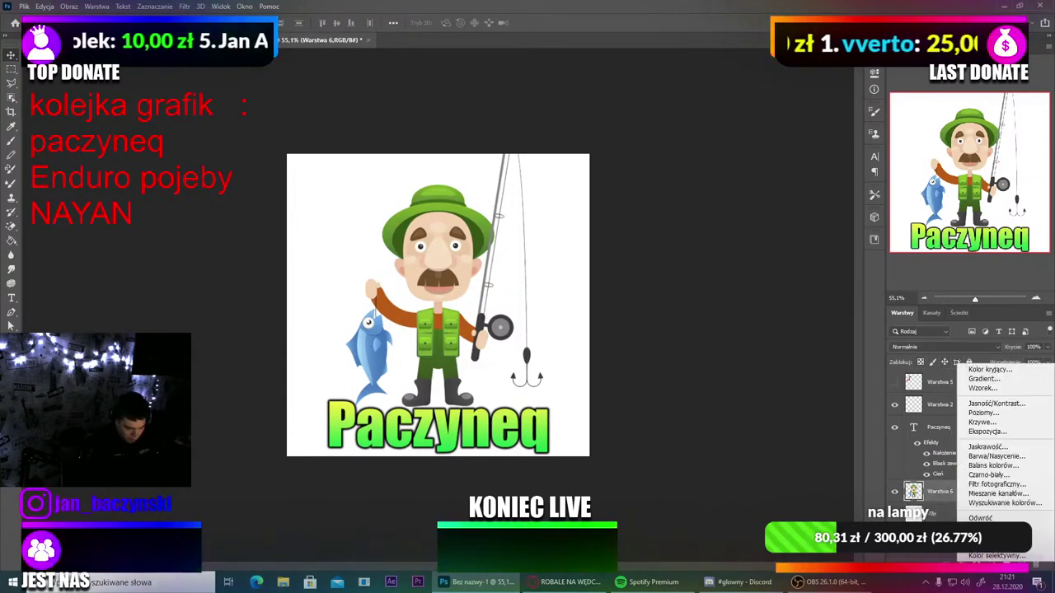
pyautogui.click(980, 404)
pyautogui.moveTo(765, 137); pyautogui.dragTo(707, 138)
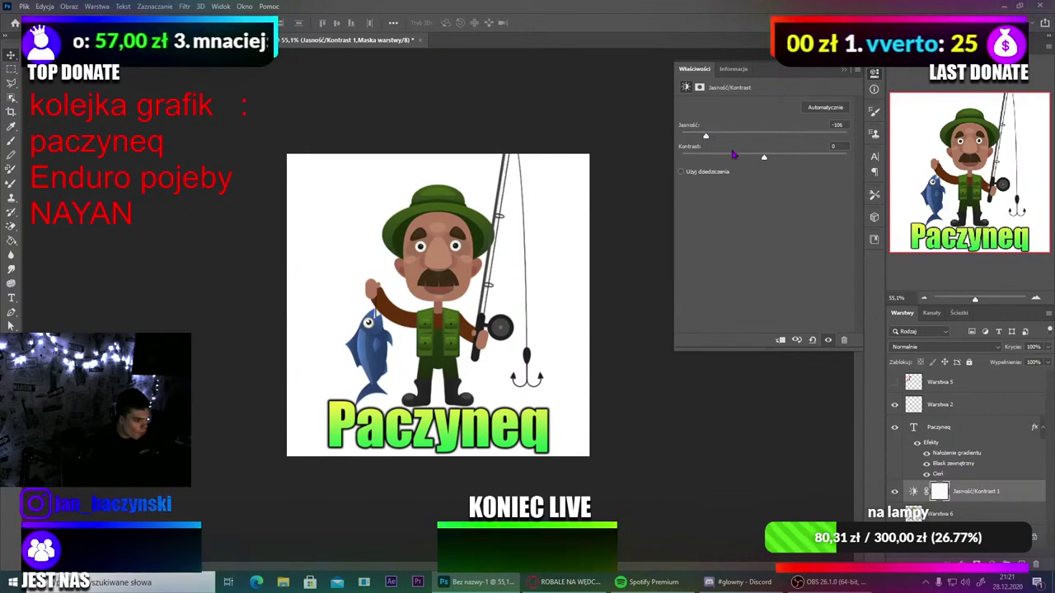
pyautogui.moveTo(765, 157); pyautogui.dragTo(824, 160)
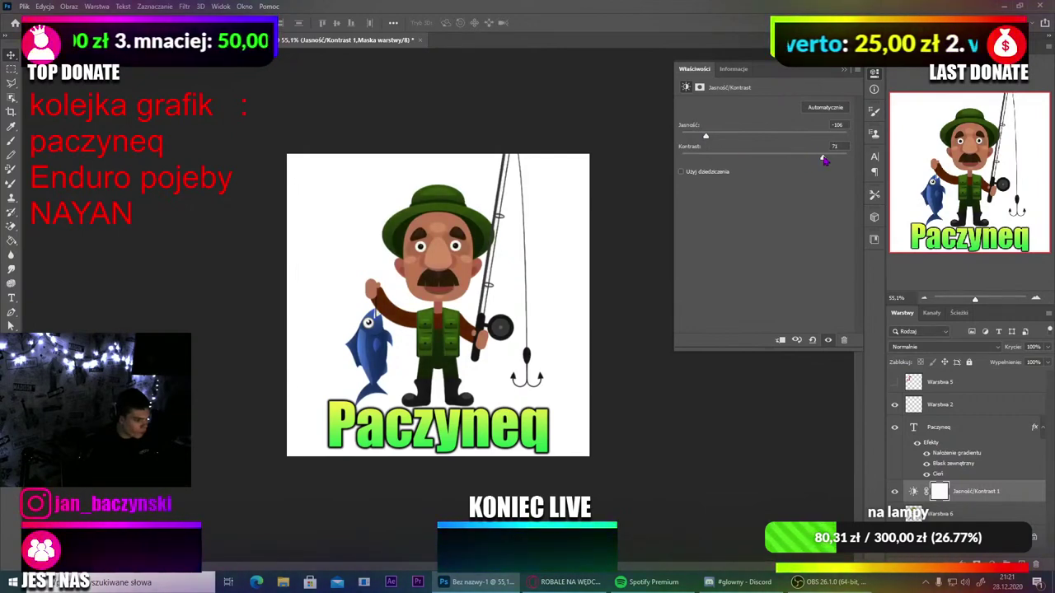
pyautogui.click(873, 78)
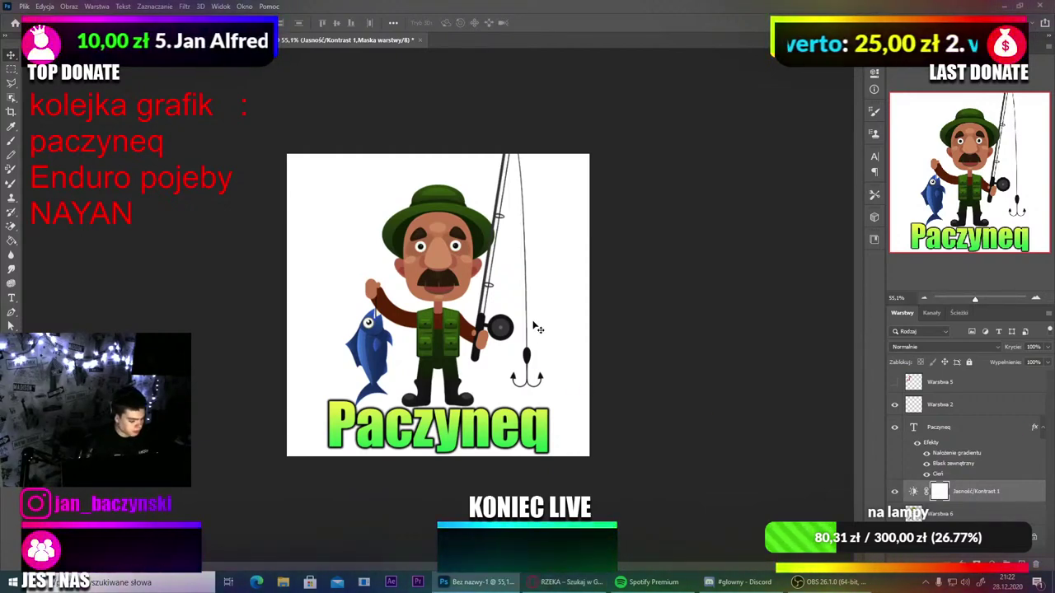
pyautogui.hotkey('ctrl', 'v')
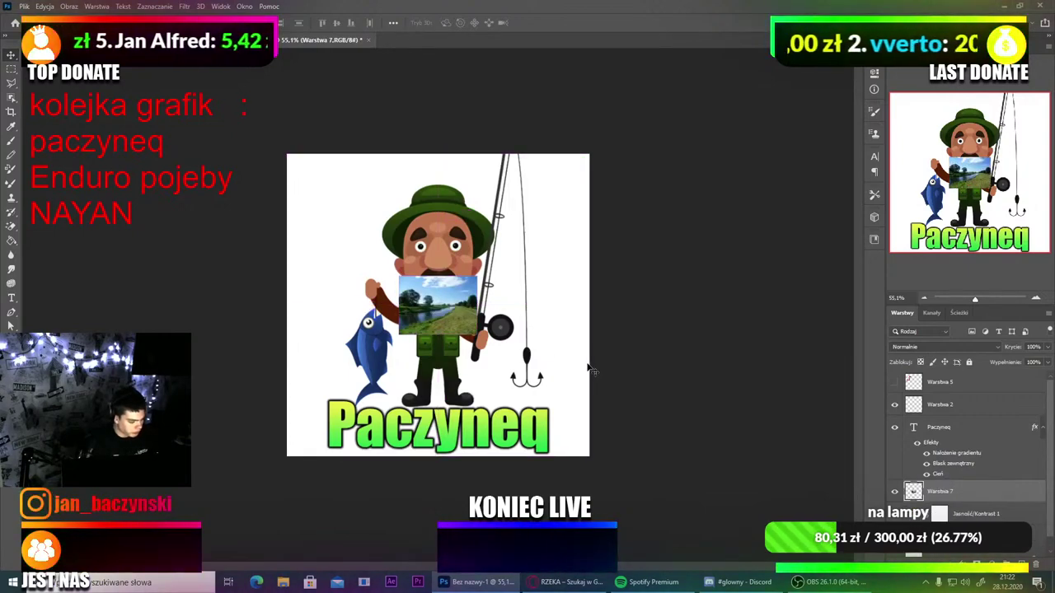
pyautogui.hotkey('ctrl', 'z')
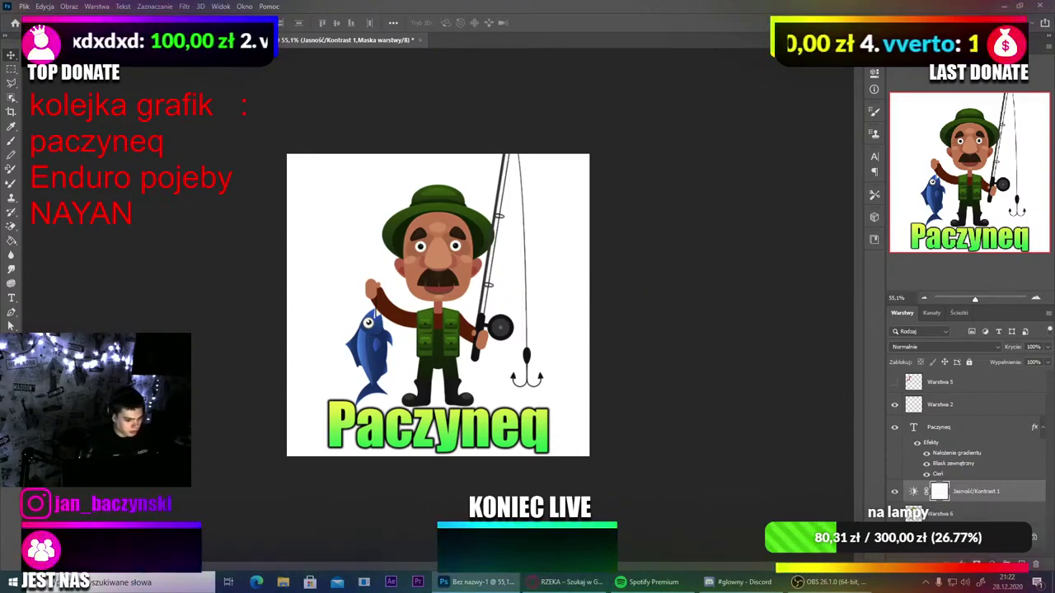
pyautogui.click(1020, 563)
pyautogui.hotkey('ctrl', 'v')
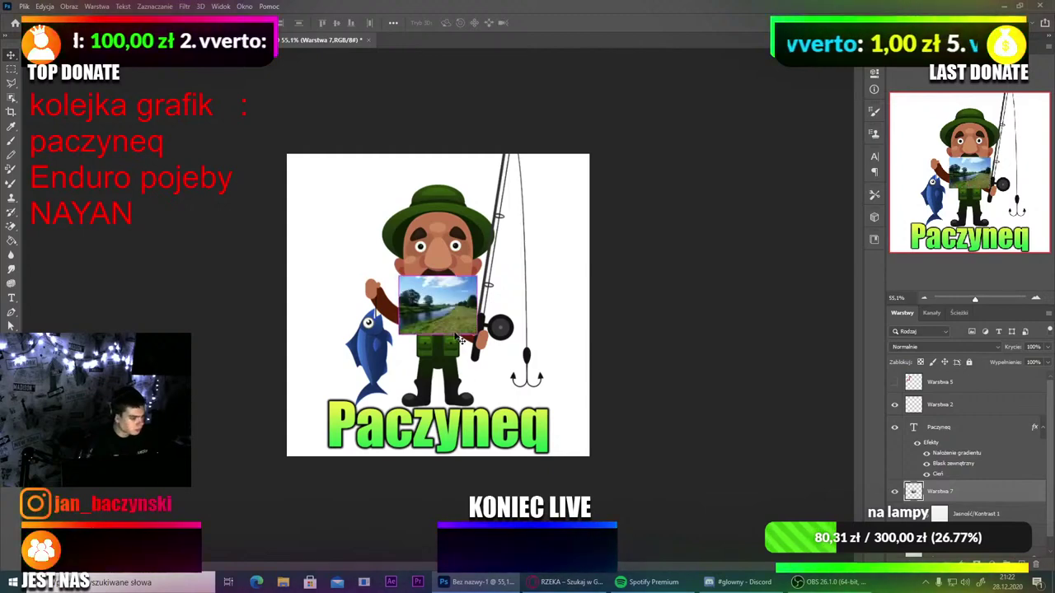
pyautogui.press('z')
pyautogui.click(450, 314)
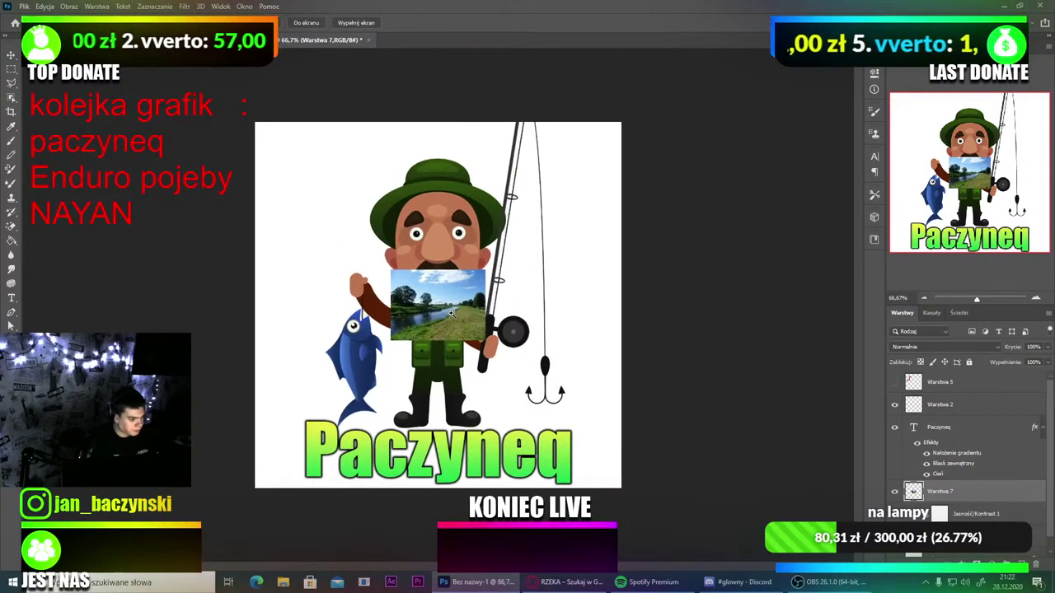
pyautogui.press('Delete')
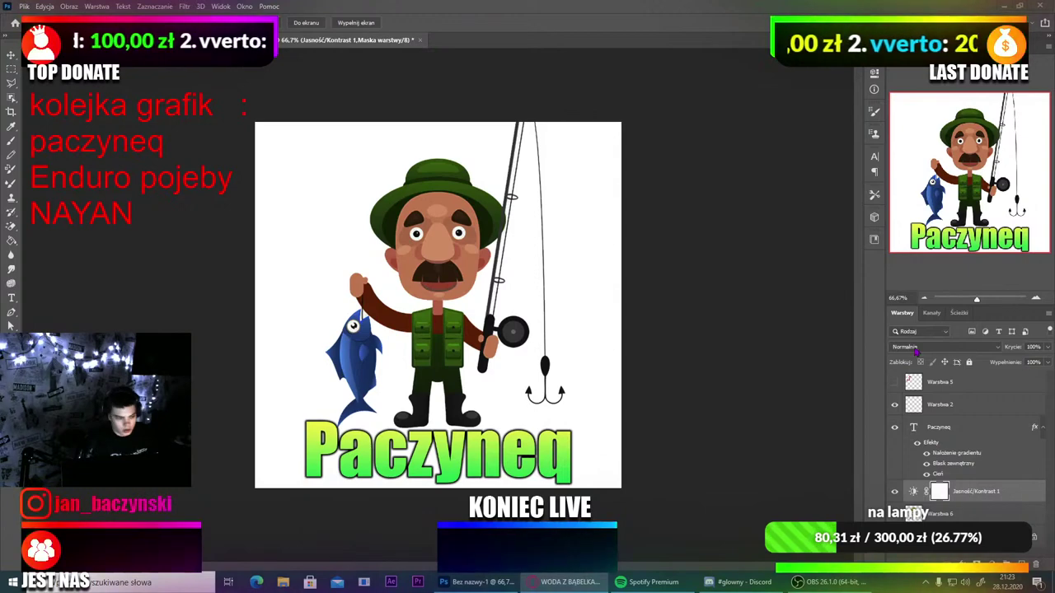
# Step: Paste the blue underwater picture with light rays and bubbles, and scale it to match the canvas edges
pyautogui.hotkey('ctrl', 'v')
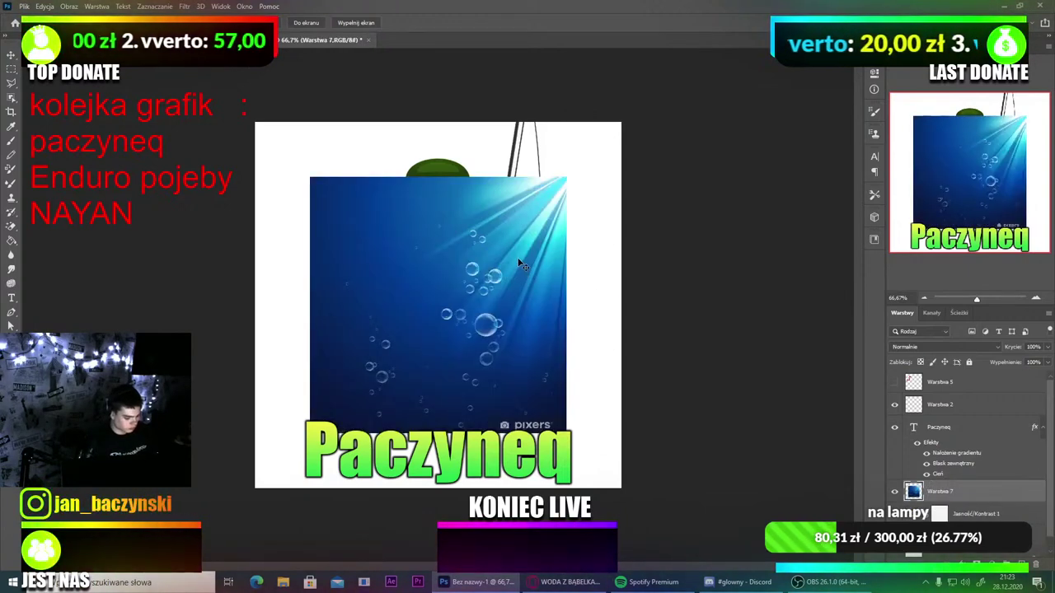
pyautogui.hotkey('ctrl', 't')
pyautogui.moveTo(439, 178); pyautogui.dragTo(439, 114)
pyautogui.moveTo(438, 432); pyautogui.dragTo(438, 487)
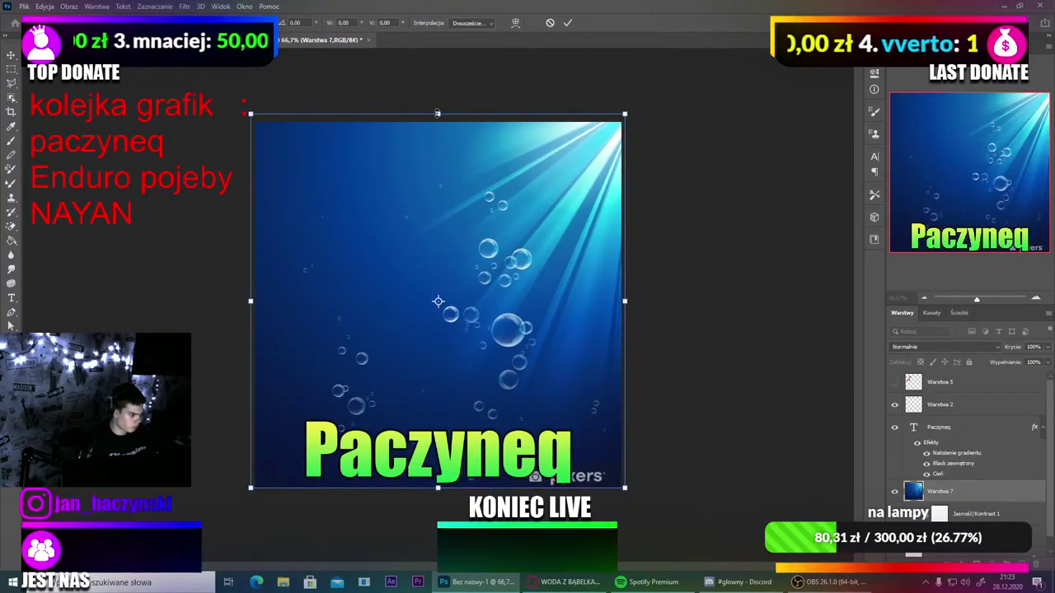
pyautogui.moveTo(437, 114); pyautogui.dragTo(438, 121)
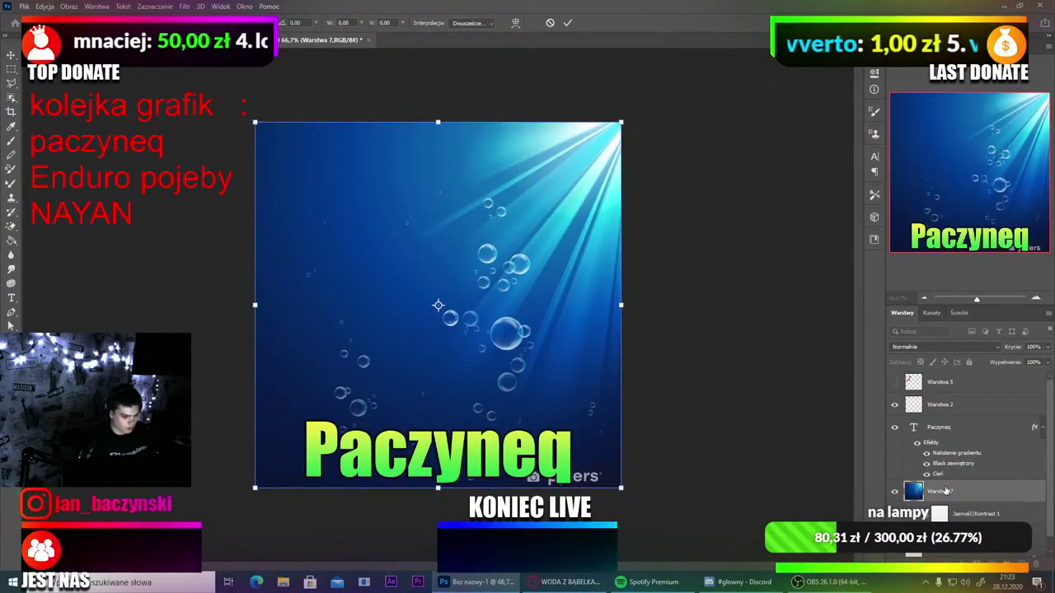
# Step: Move the underwater layer beneath the fisherman layer and enlarge it past the canvas's lower edge so its watermark is cropped off
pyautogui.moveTo(946, 491); pyautogui.dragTo(959, 576)
pyautogui.press('Delete')
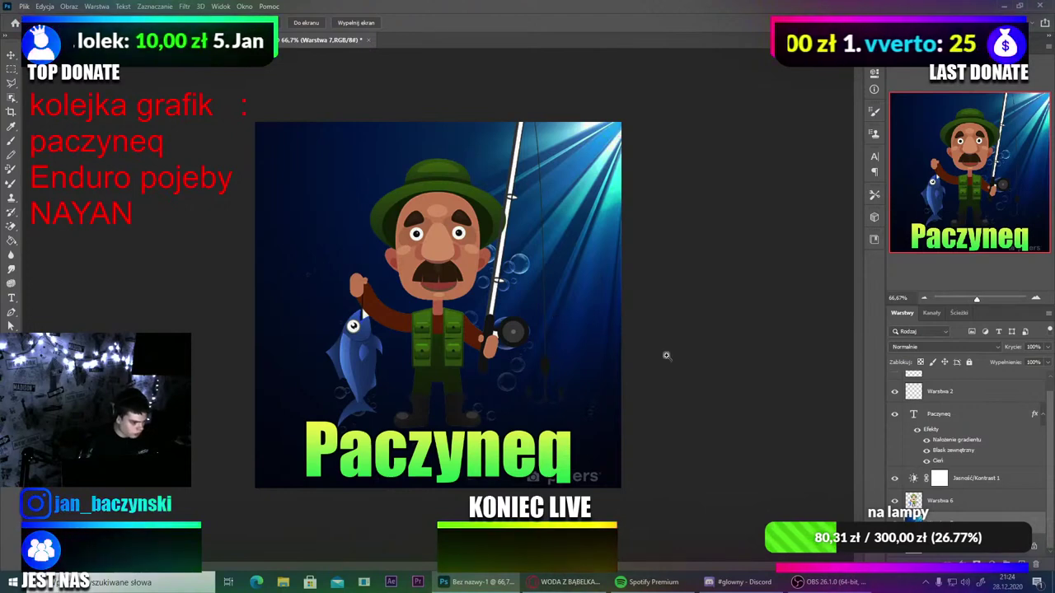
pyautogui.hotkey('ctrl', 't')
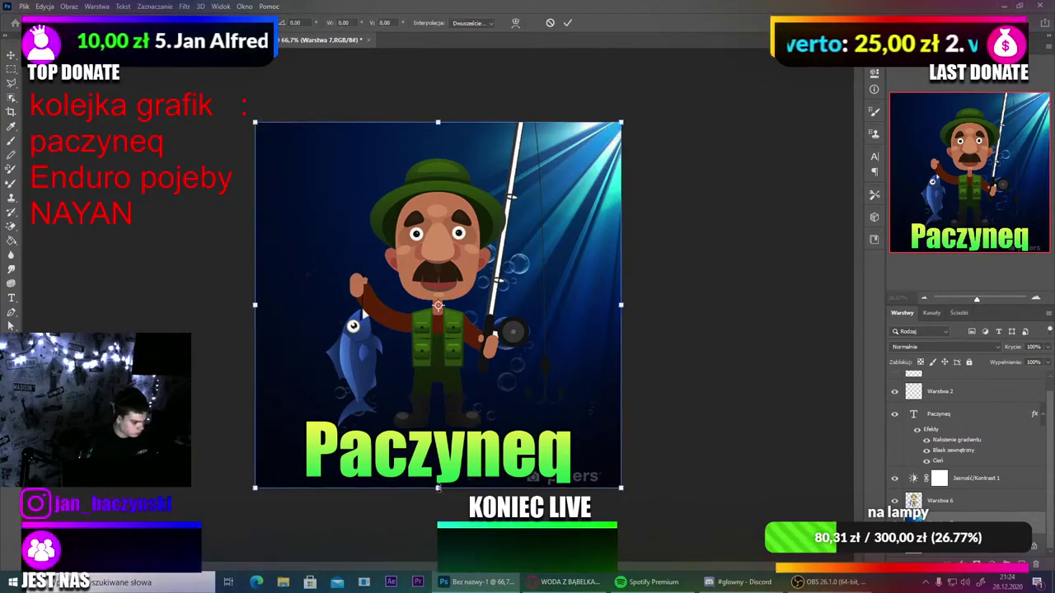
pyautogui.moveTo(437, 488); pyautogui.dragTo(437, 511)
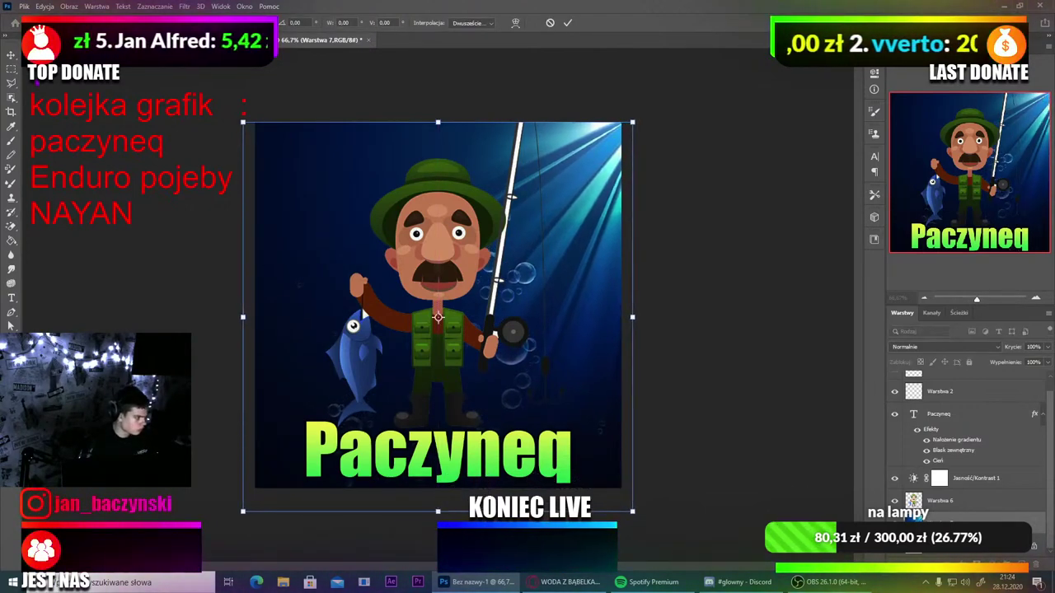
pyautogui.press('Return')
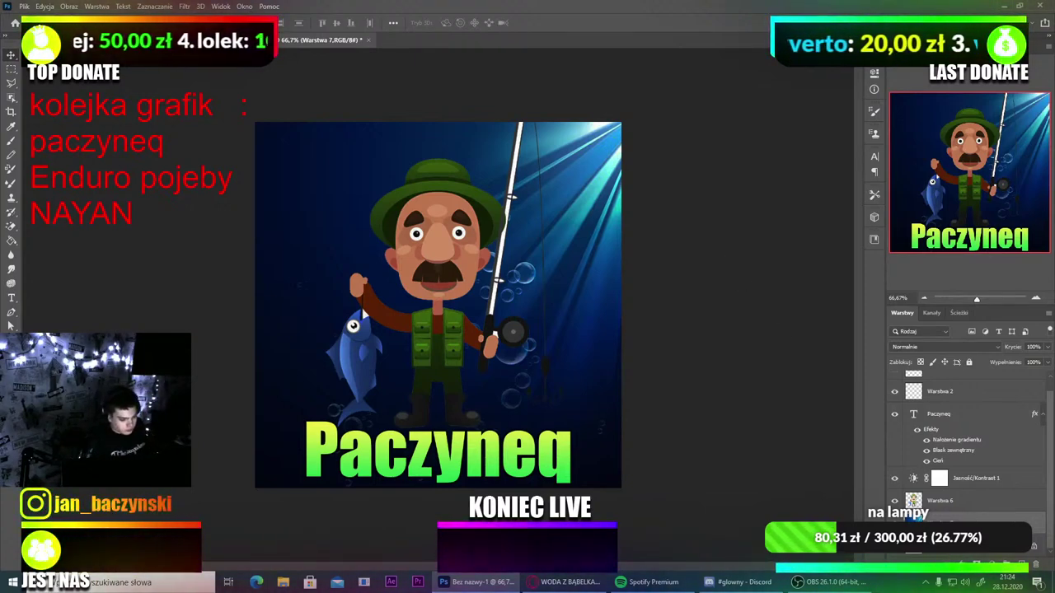
# Step: Add a Brightness/Contrast adjustment directly above the underwater background with brightness 117 and contrast -50
pyautogui.rightClick(955, 521)
pyautogui.press('Escape')
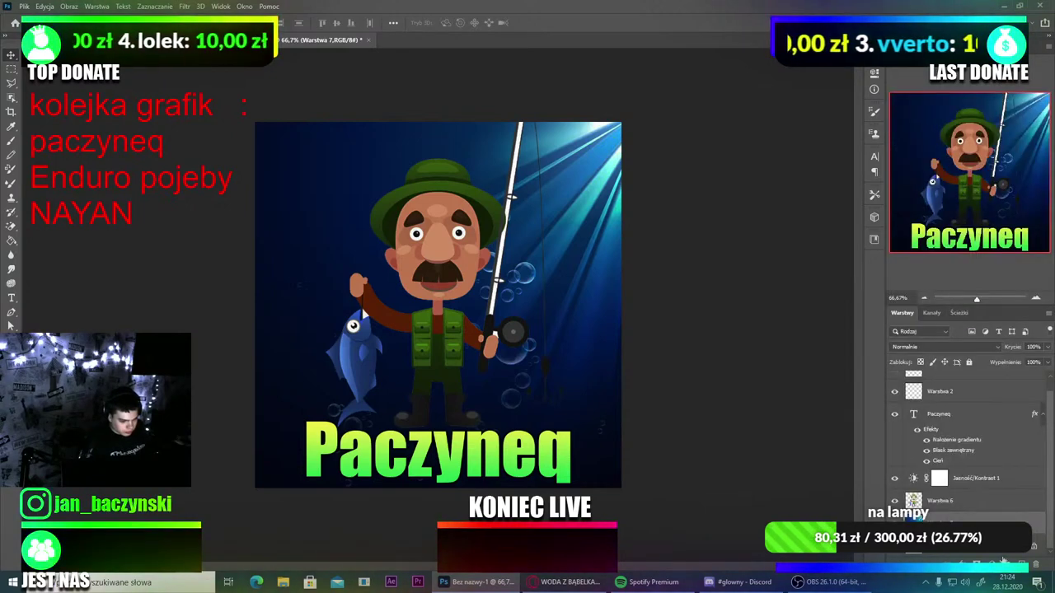
pyautogui.click(991, 564)
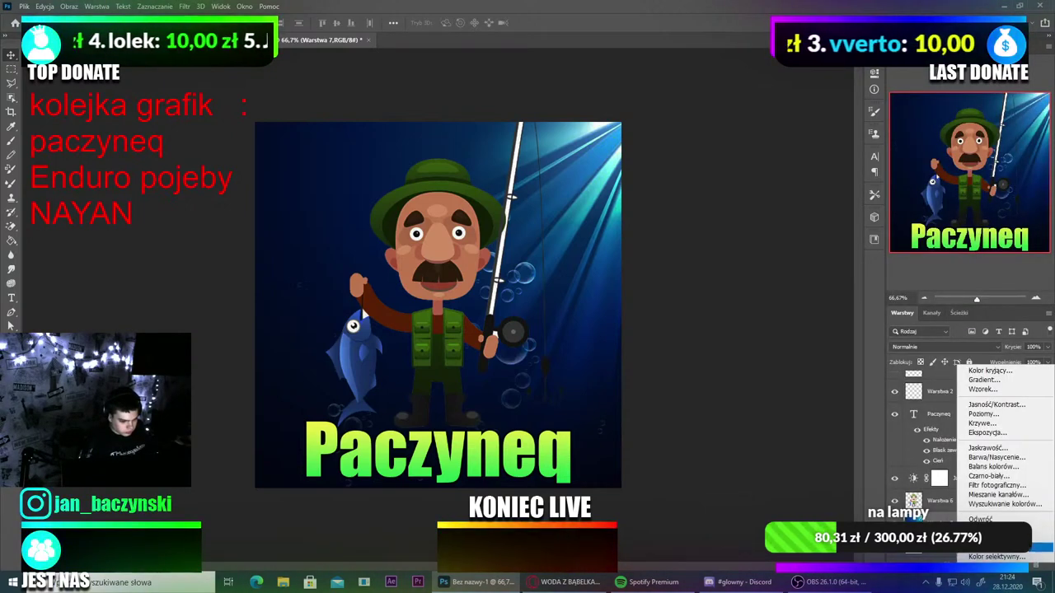
pyautogui.click(993, 406)
pyautogui.moveTo(764, 137); pyautogui.dragTo(829, 135)
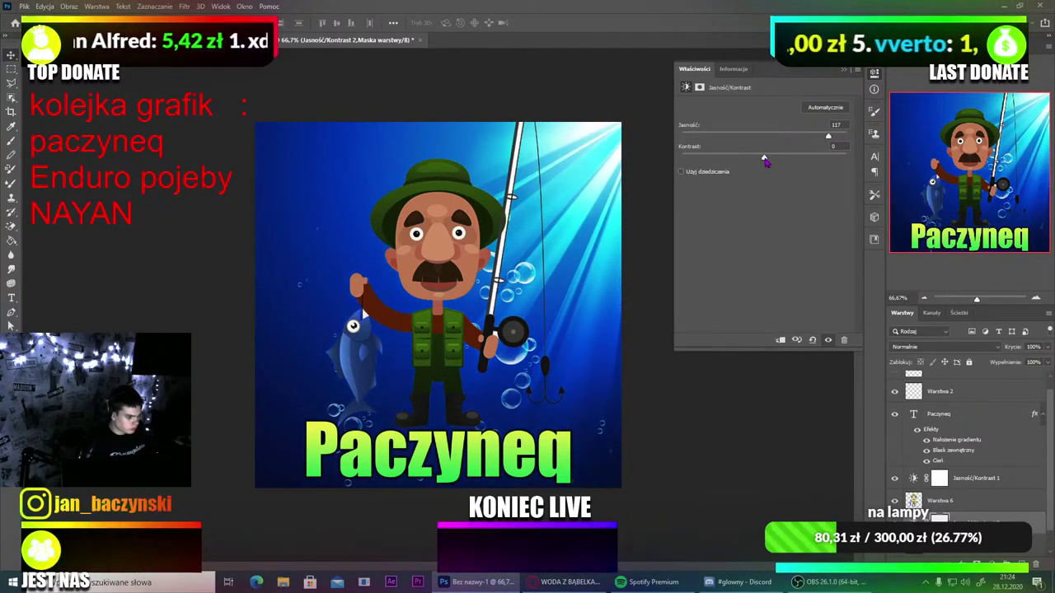
pyautogui.moveTo(765, 158); pyautogui.dragTo(684, 156)
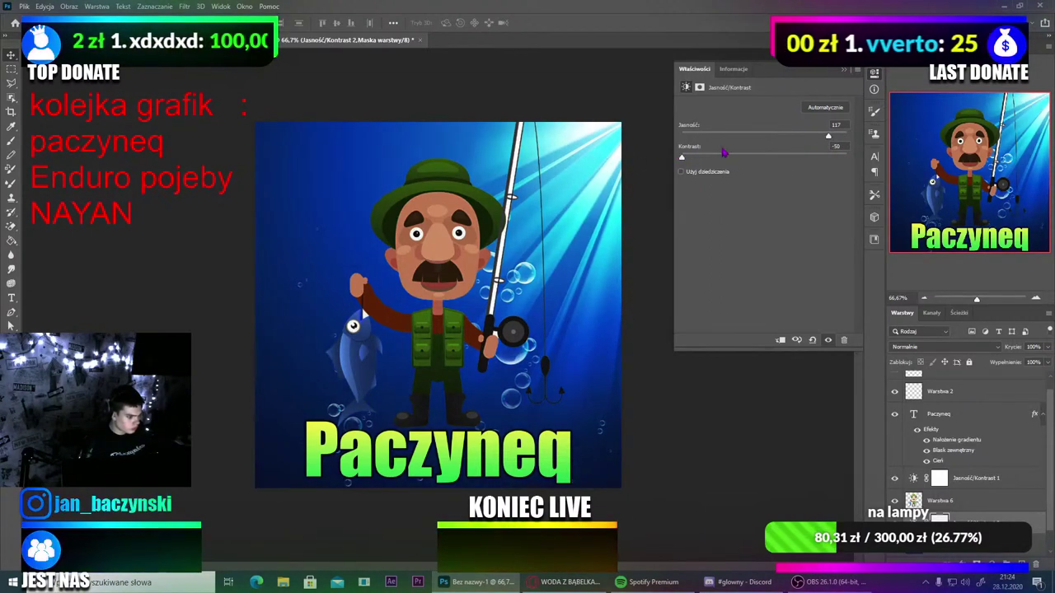
pyautogui.click(873, 81)
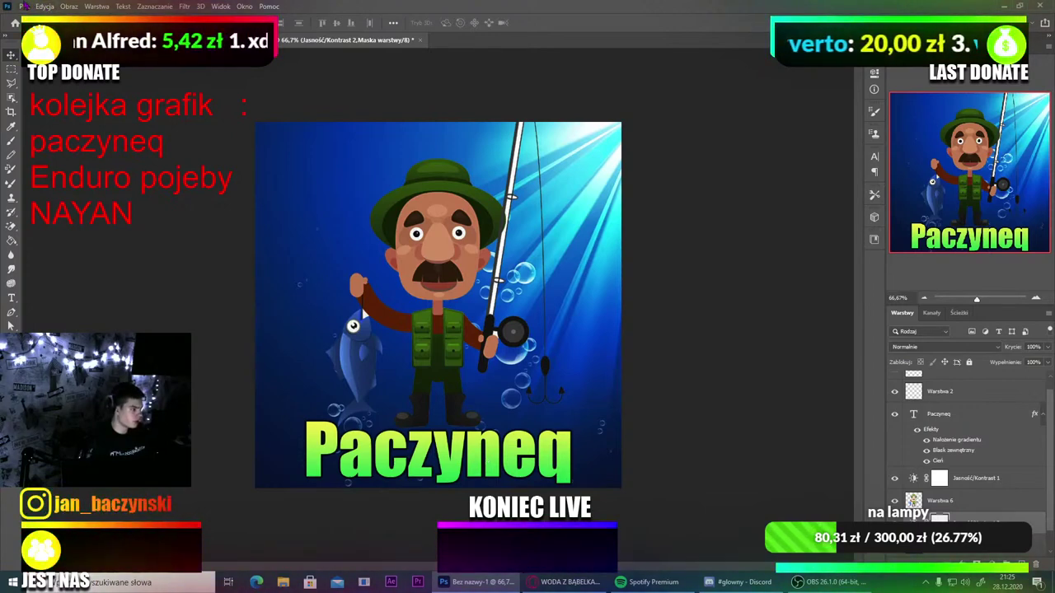
pyautogui.click(25, 5)
pyautogui.moveTo(45, 7)
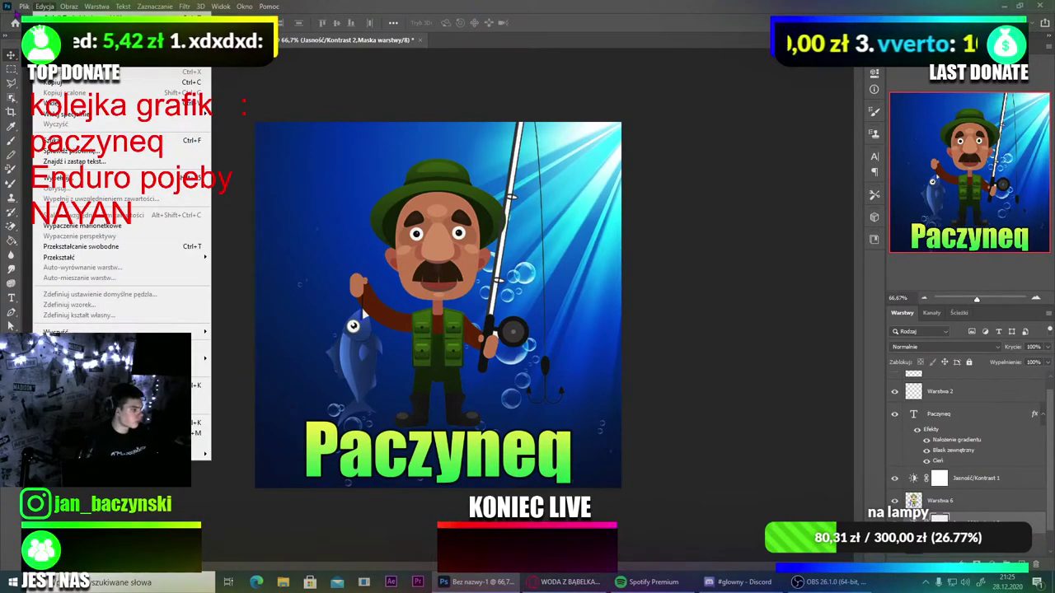
pyautogui.moveTo(76, 167)
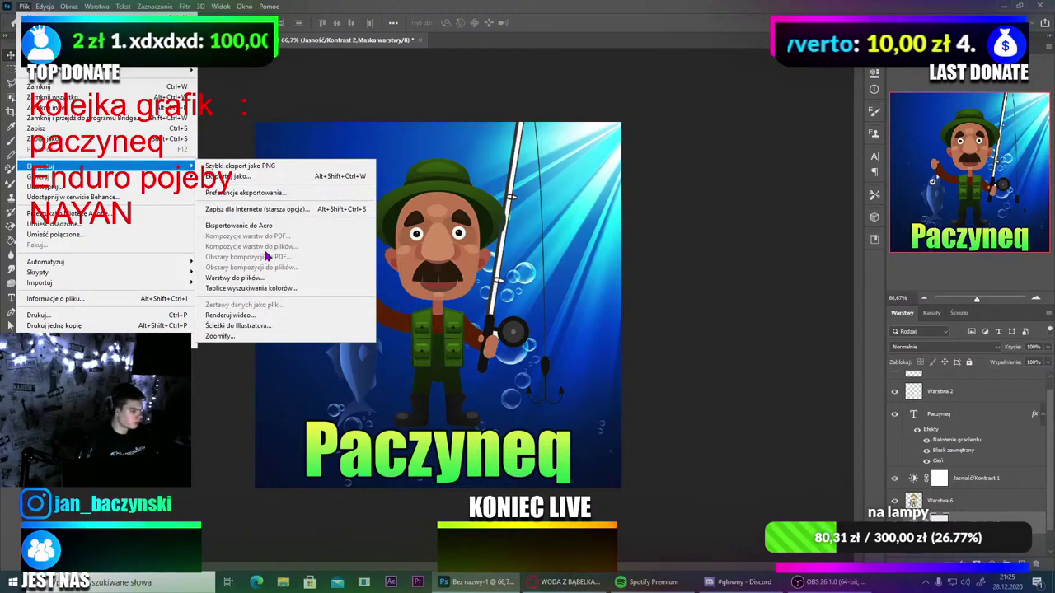
pyautogui.click(260, 176)
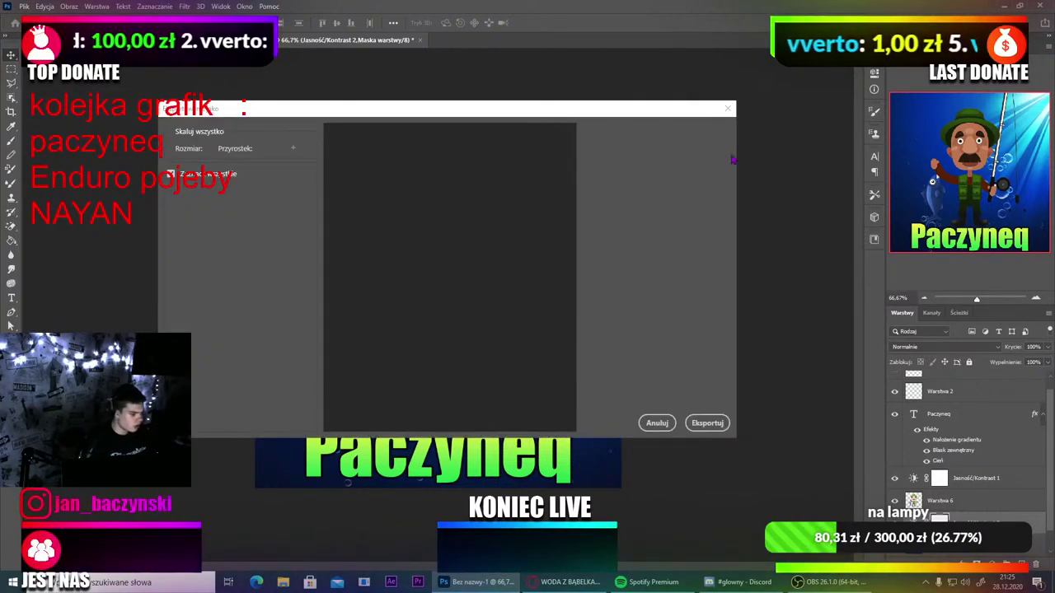
pyautogui.click(727, 108)
# Step: Try to erase the white patch between the fish's line and the sleeve while working on the underwater background layer
pyautogui.scroll(5, 353, 322)
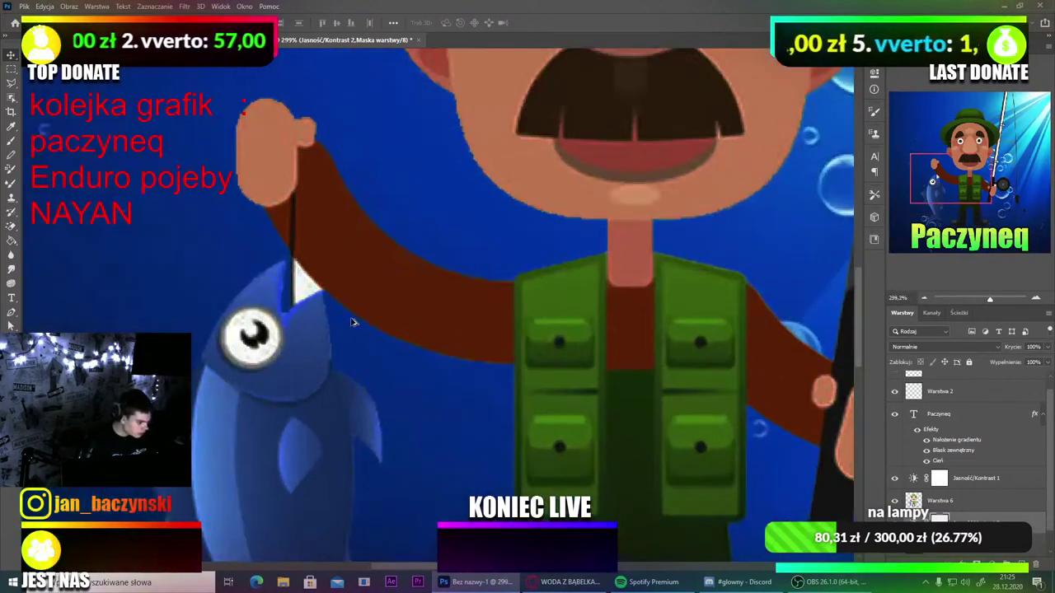
pyautogui.click(11, 225)
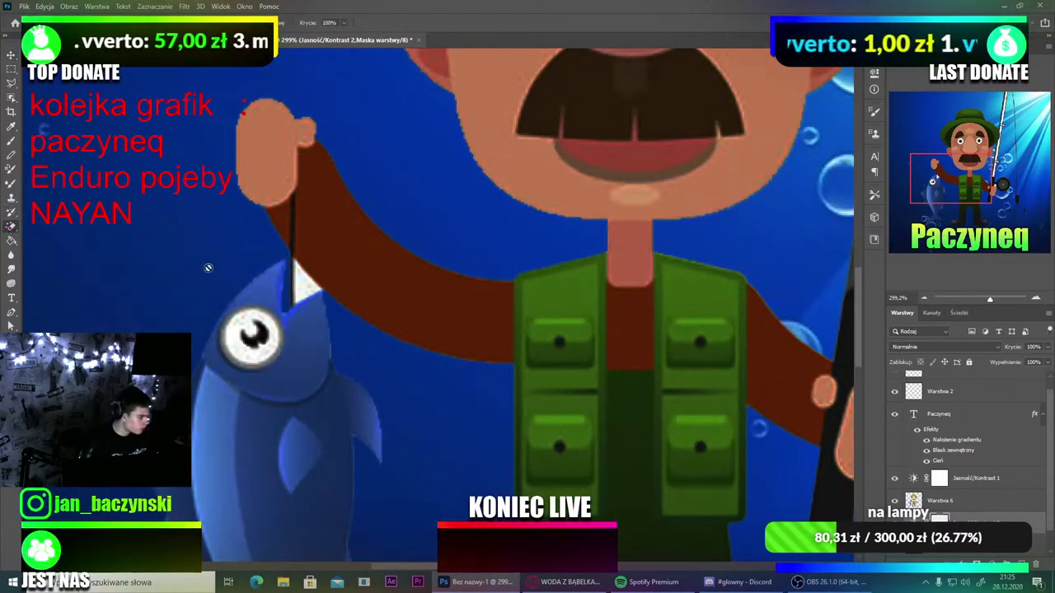
pyautogui.click(939, 545)
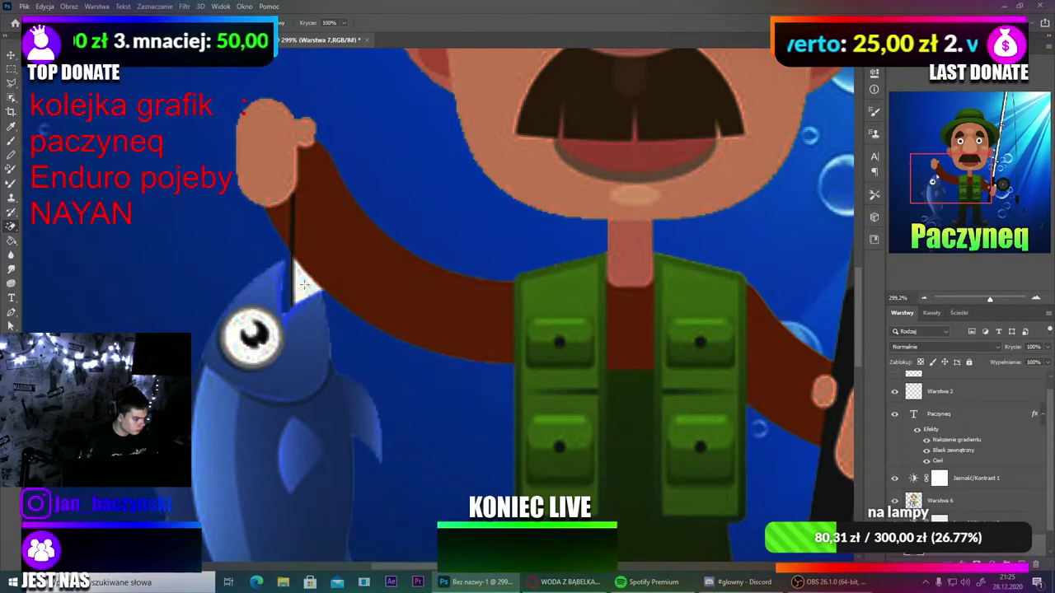
pyautogui.rightClick(8, 230)
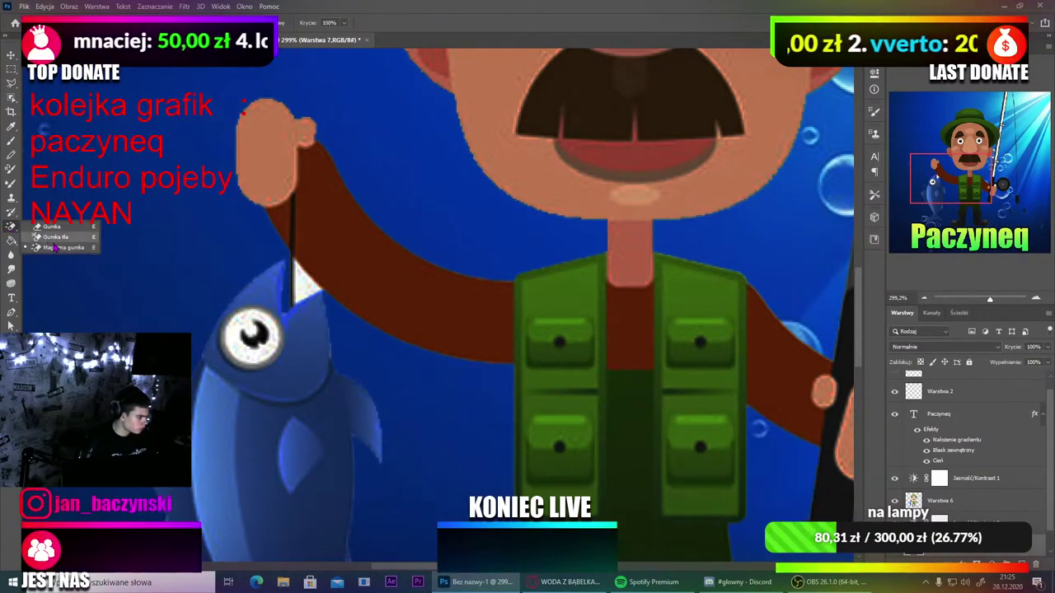
pyautogui.click(56, 248)
pyautogui.click(304, 284)
pyautogui.hotkey('ctrl', 'z')
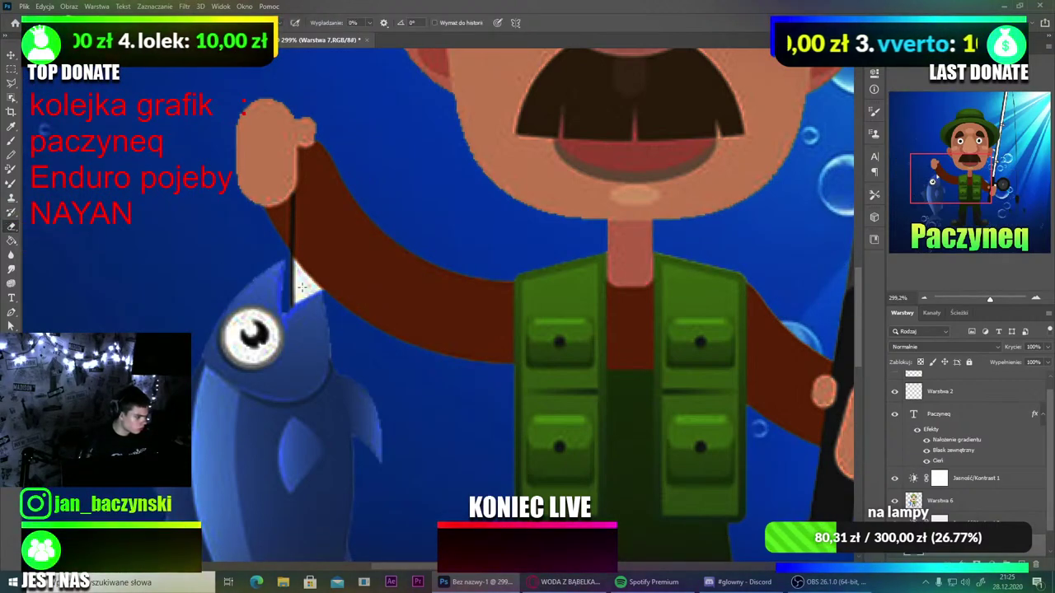
# Step: Remove the white patch between the fish's line and the sleeve from the fisherman layer with the Magic Eraser
pyautogui.scroll(3, 303, 288)
pyautogui.scroll(-1, 295, 274)
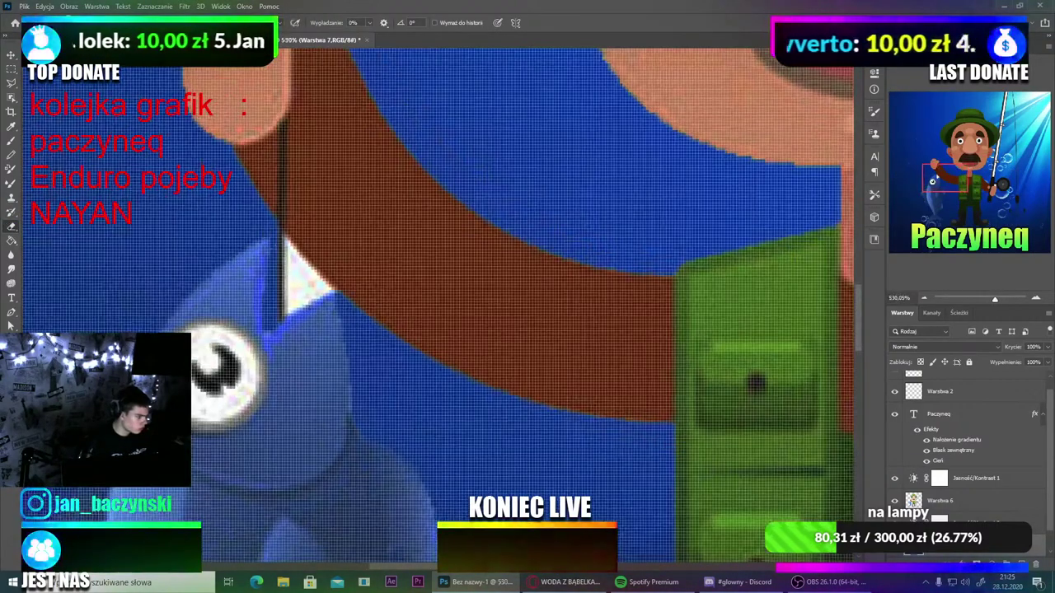
pyautogui.click(62, 22)
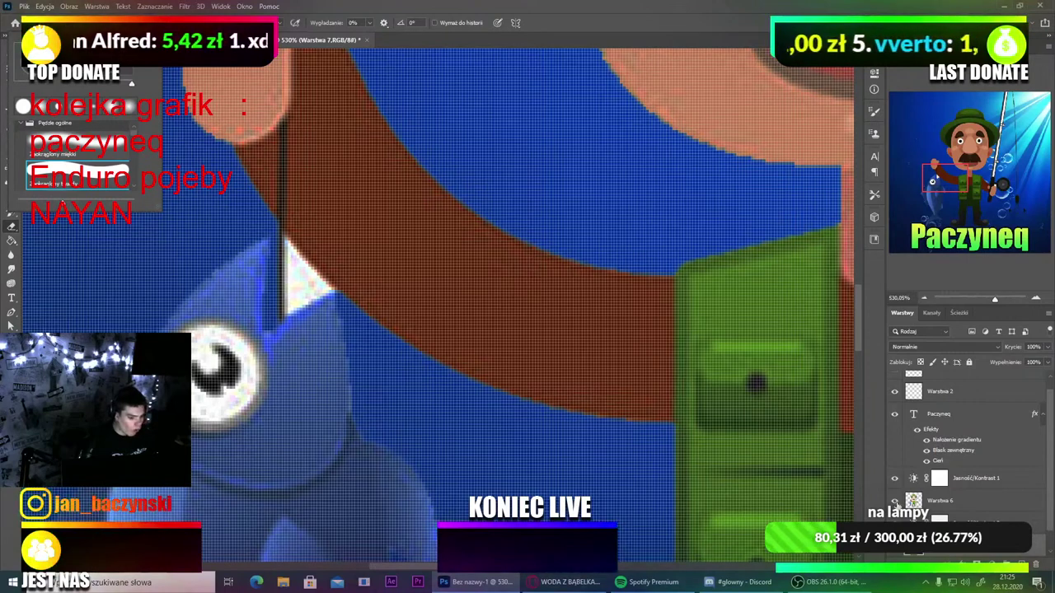
pyautogui.click(941, 499)
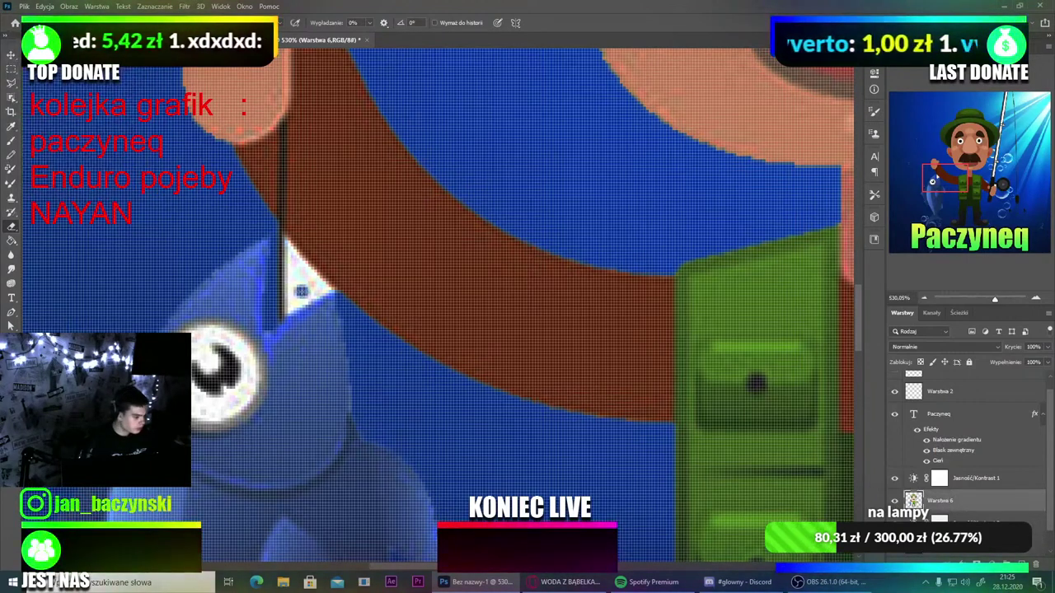
pyautogui.click(11, 240)
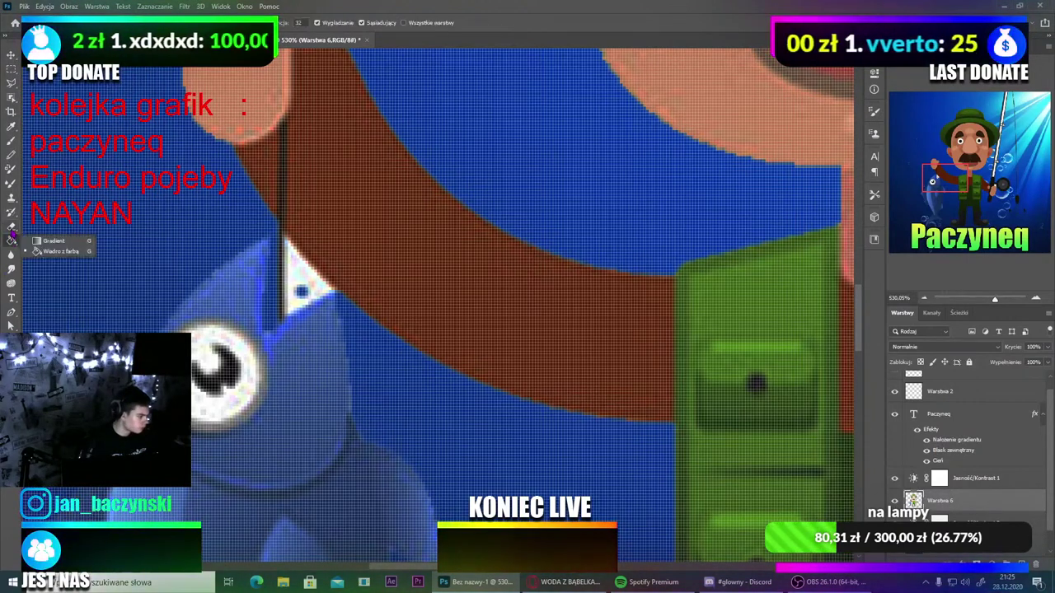
pyautogui.click(12, 227)
pyautogui.click(52, 248)
pyautogui.click(298, 278)
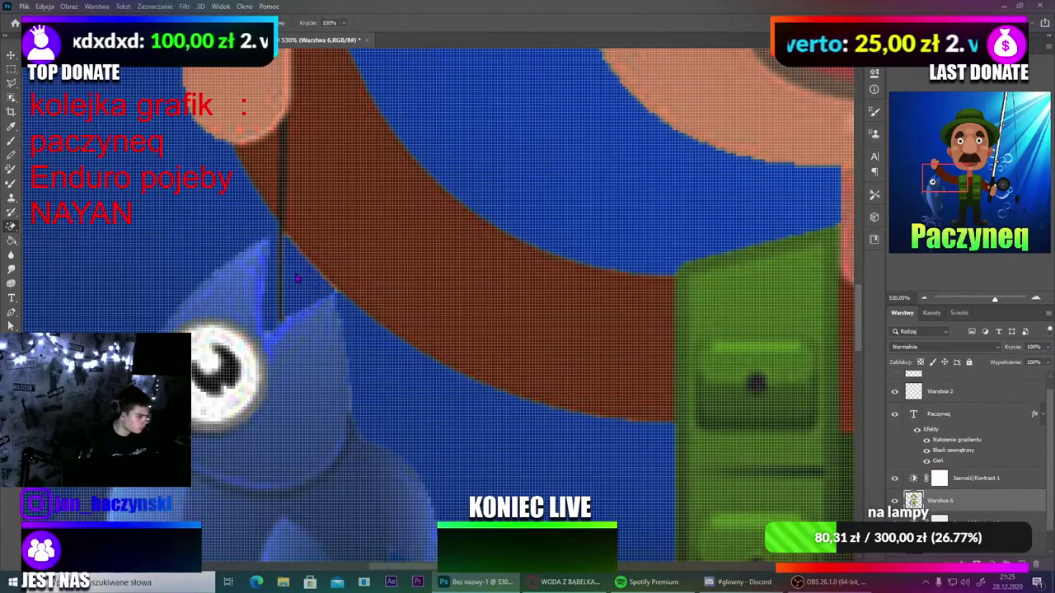
pyautogui.scroll(-6, 335, 301)
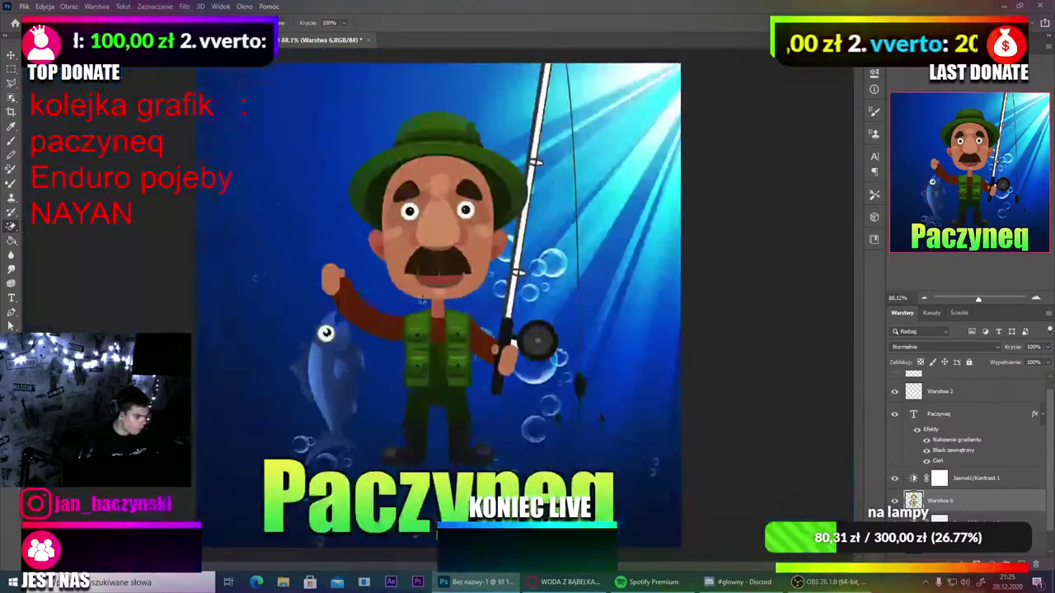
pyautogui.scroll(-1, 421, 299)
# Step: Erase the restored white patch beside the fish's mouth again with the Magic Eraser on the fisherman layer
pyautogui.click(12, 55)
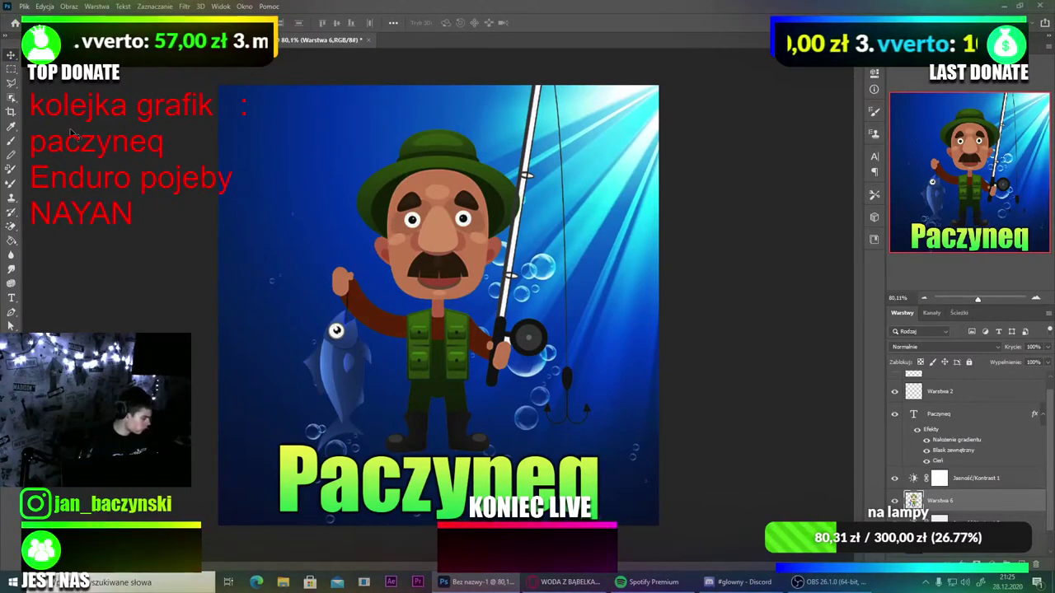
pyautogui.scroll(-2, 455, 253)
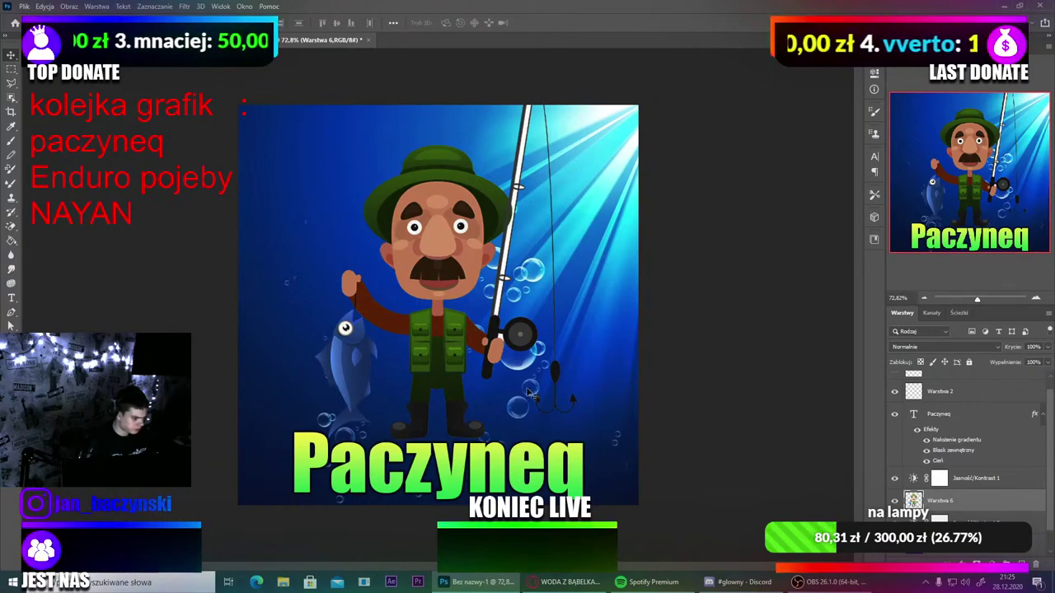
pyautogui.scroll(4, 398, 357)
pyautogui.scroll(-2, 398, 358)
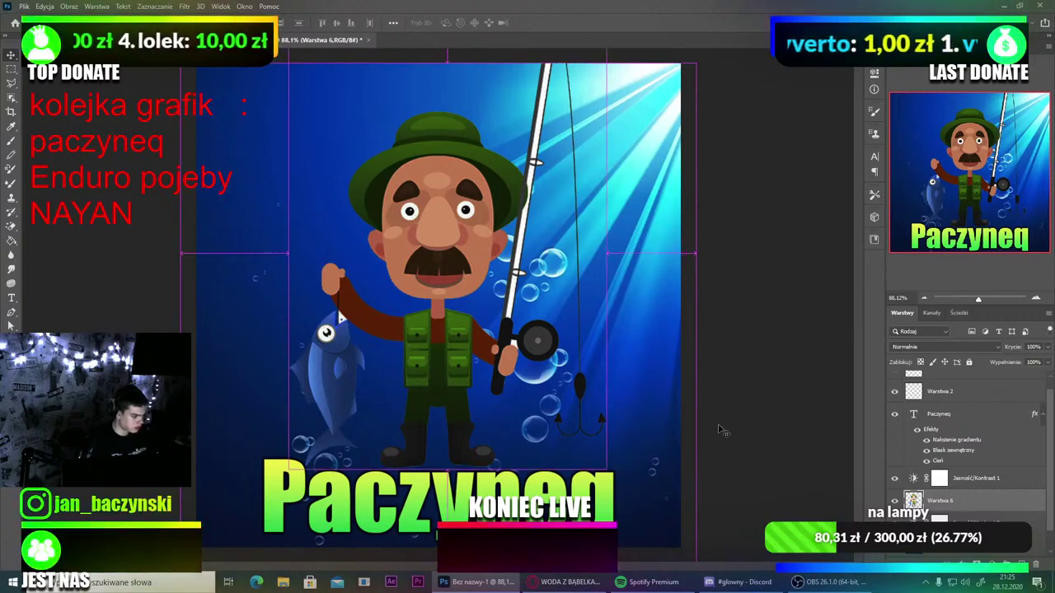
pyautogui.hotkey('ctrl', 'space')
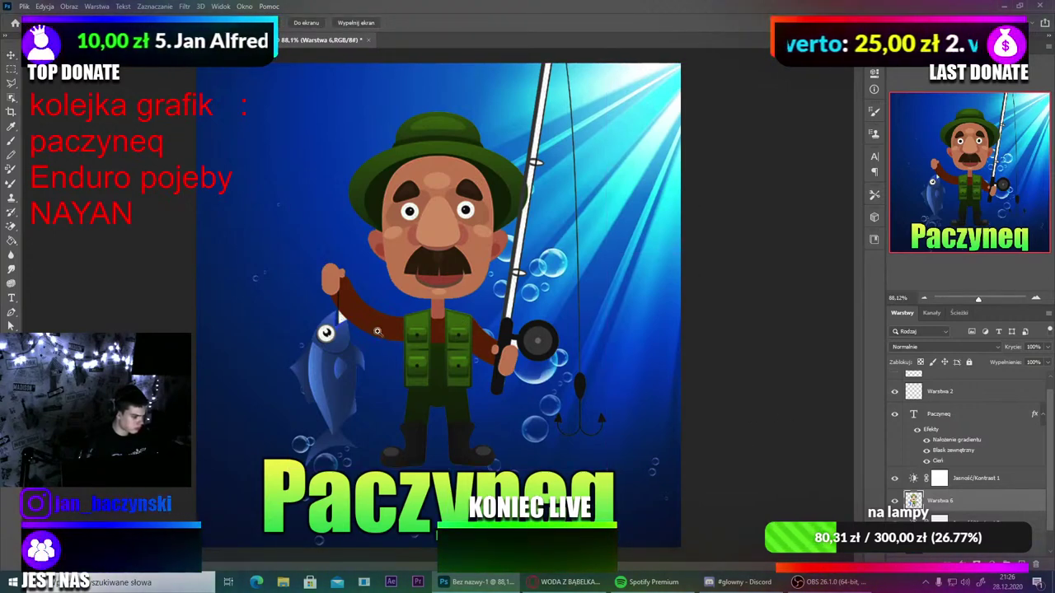
pyautogui.scroll(1, 338, 330)
pyautogui.press('e')
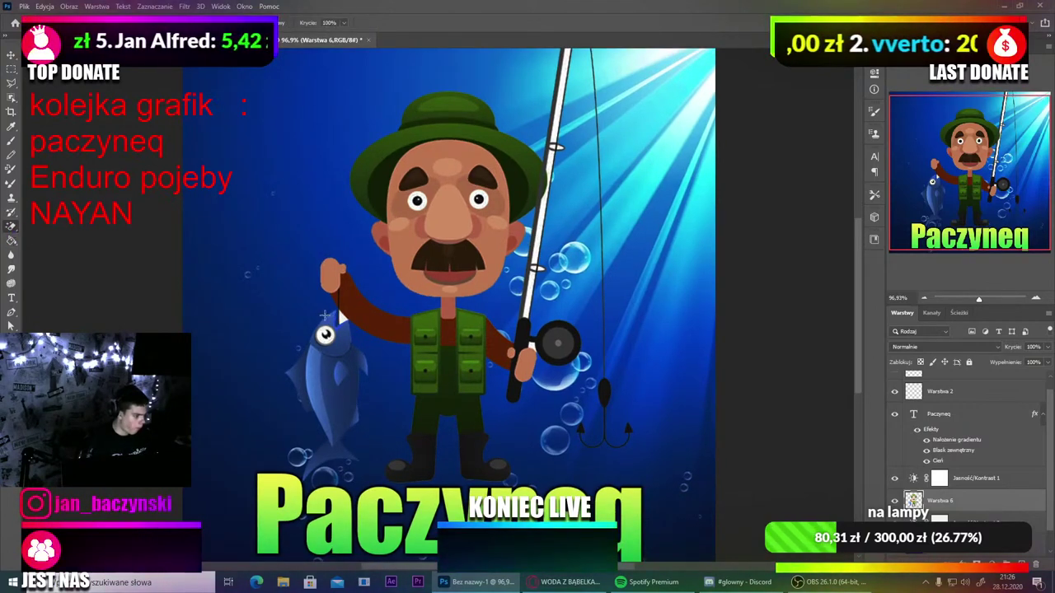
pyautogui.scroll(3, 644, 337)
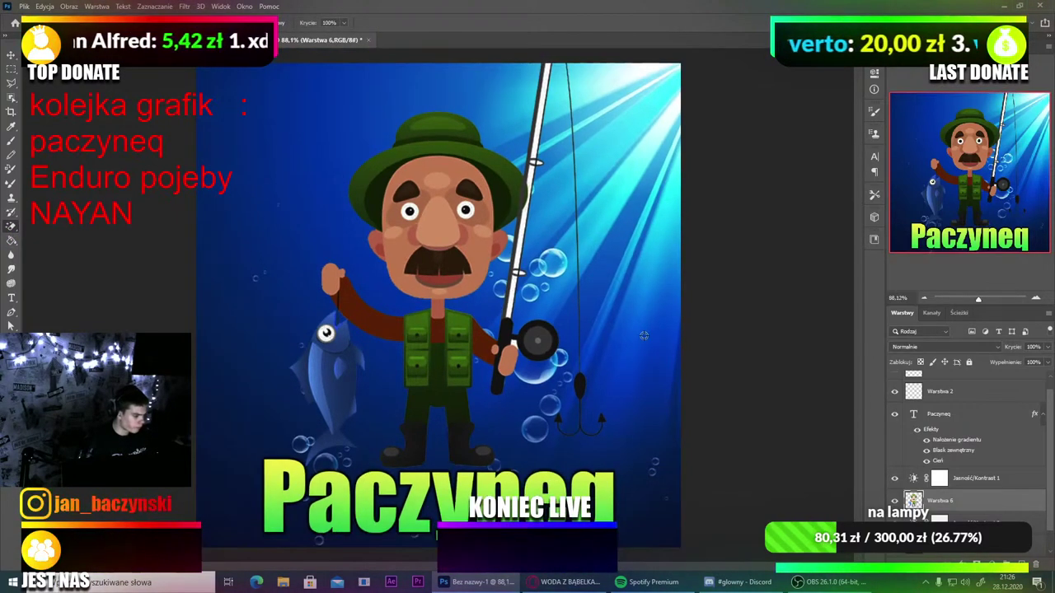
# Step: Erase the white fill along the fishing rod and inside its line guides on the fisherman layer with the Magic Eraser
pyautogui.scroll(2, 506, 334)
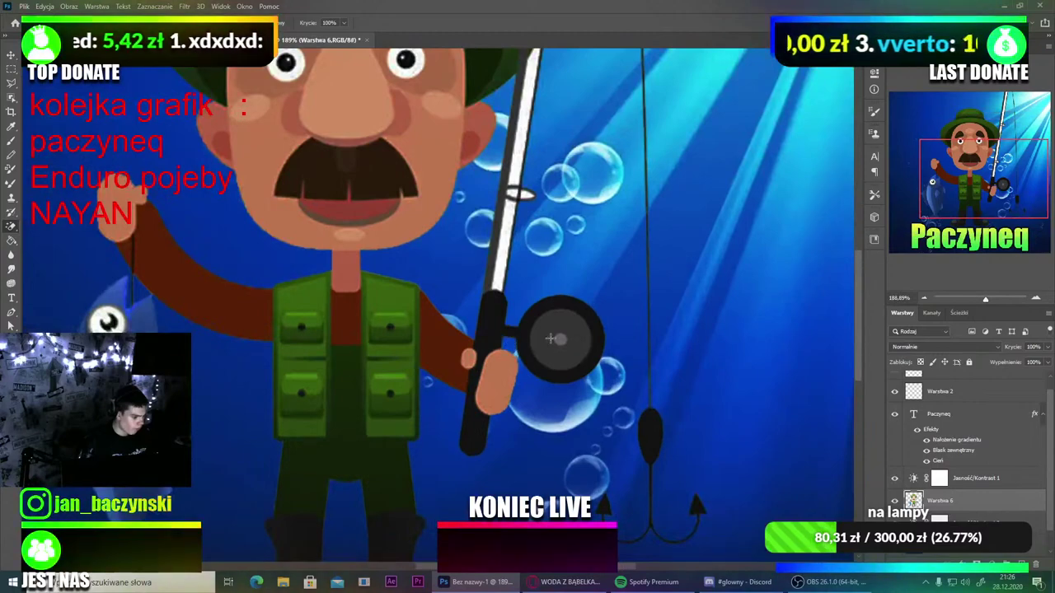
pyautogui.scroll(-5, 551, 338)
pyautogui.scroll(-1, 564, 324)
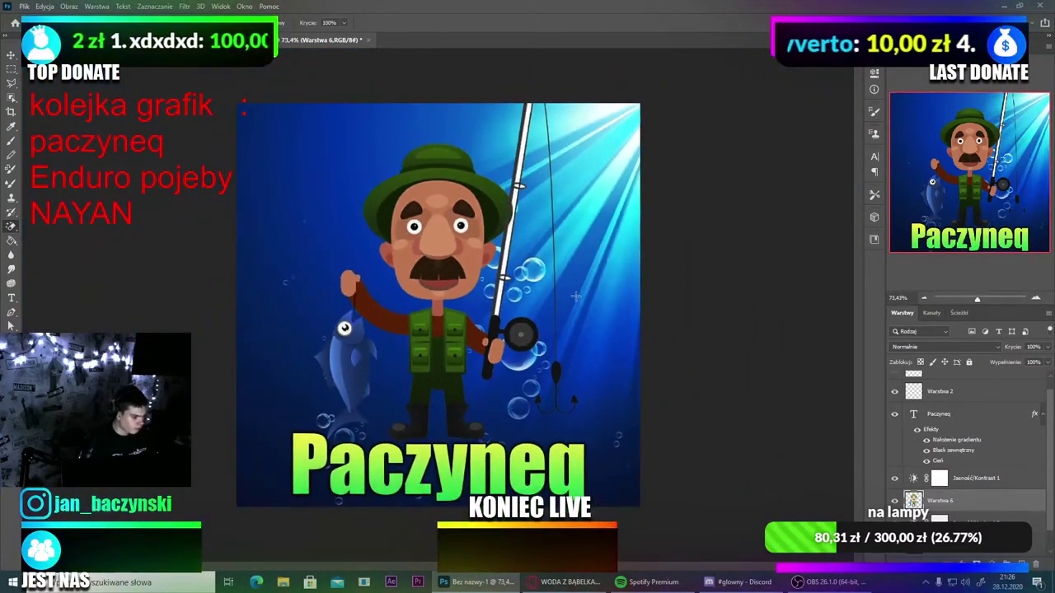
pyautogui.scroll(2, 539, 281)
pyautogui.scroll(3, 501, 251)
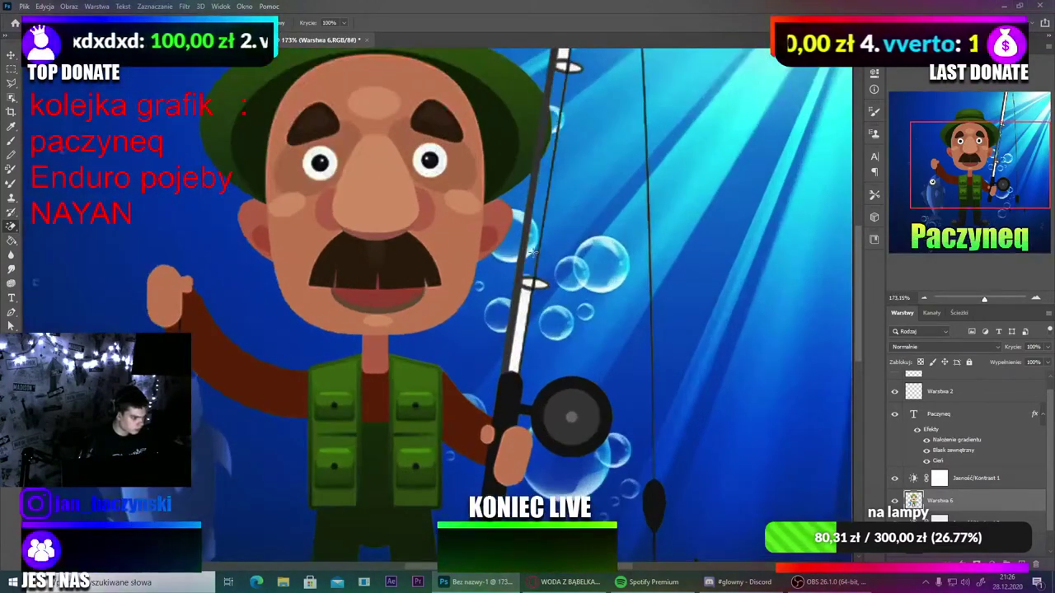
pyautogui.click(524, 304)
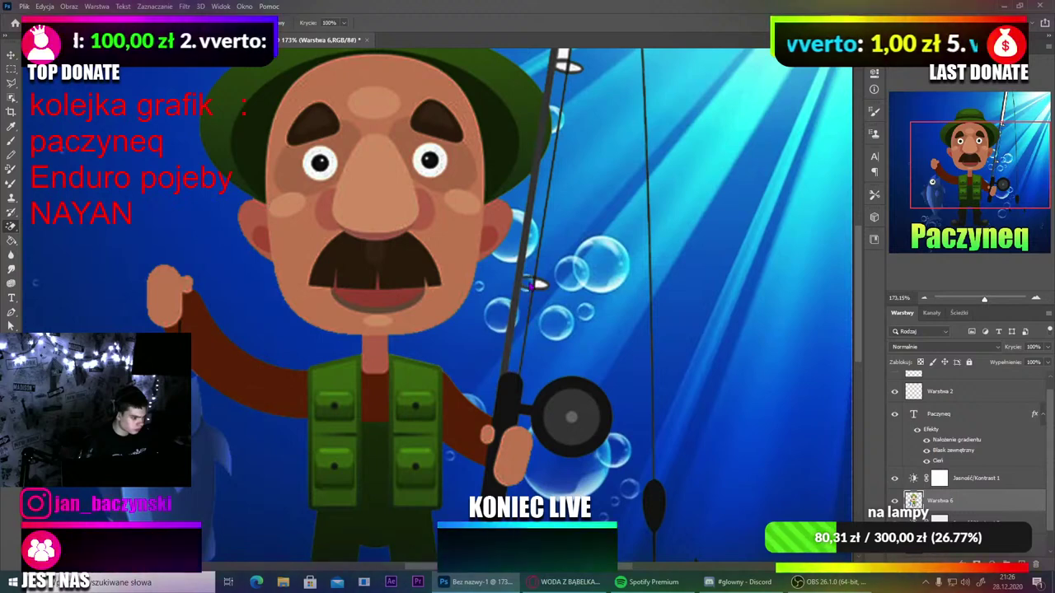
pyautogui.scroll(3, 540, 283)
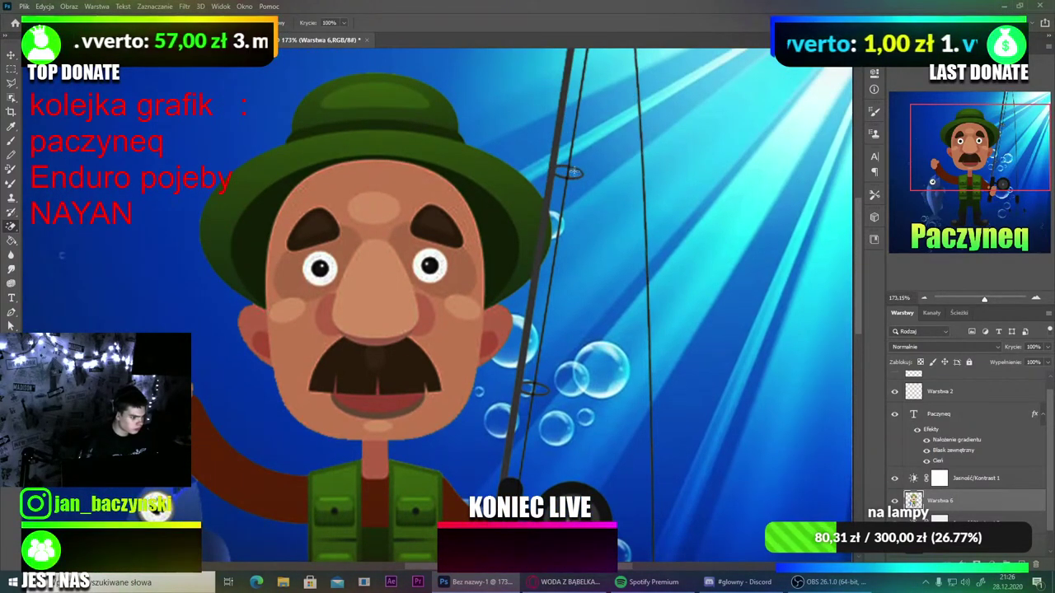
pyautogui.scroll(3, 575, 165)
pyautogui.scroll(-10, 575, 161)
pyautogui.scroll(2, 540, 329)
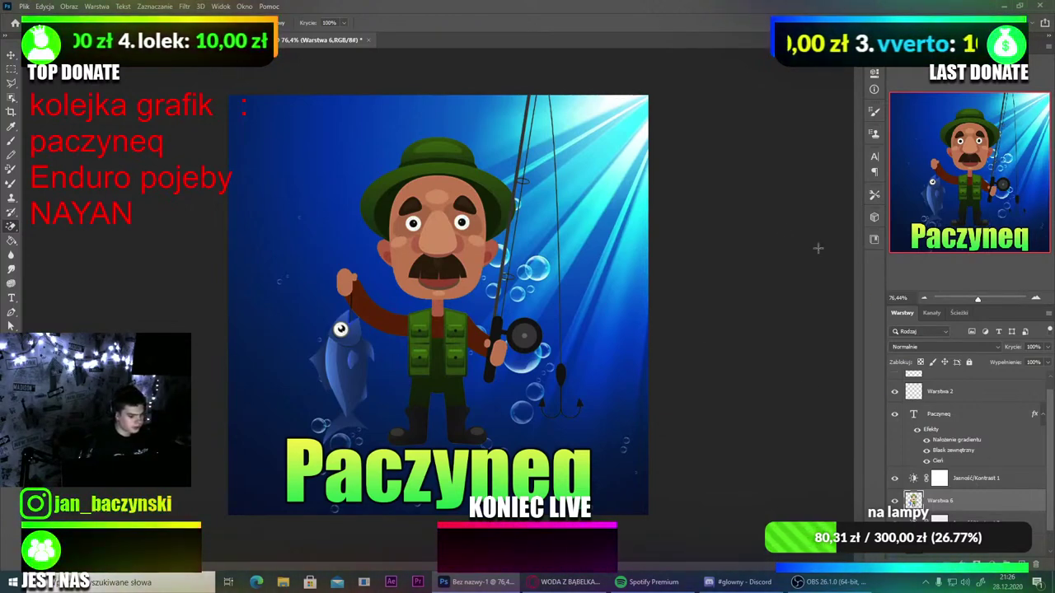
# Step: Export the finished avatar as a PNG at 1000 x 1000 pixels and 100% scale
pyautogui.scroll(1, 939, 477)
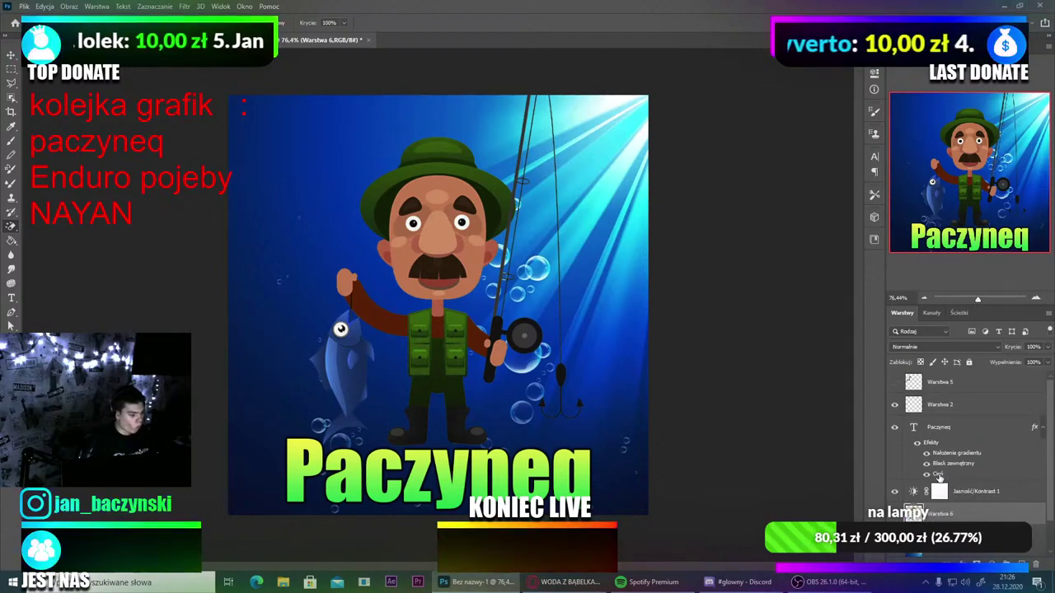
pyautogui.scroll(-2, 940, 476)
pyautogui.scroll(2, 940, 476)
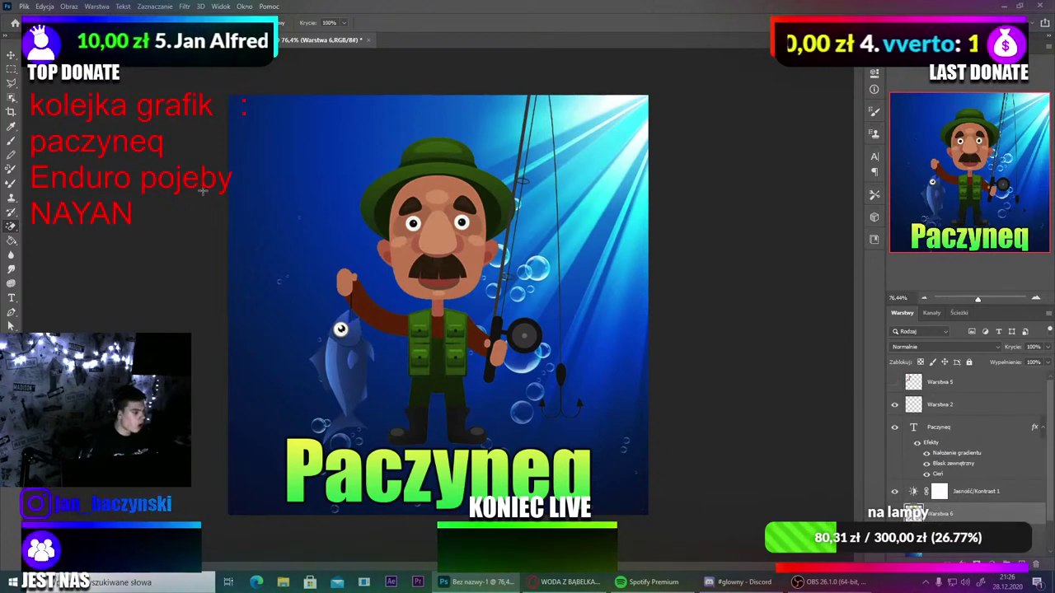
pyautogui.click(24, 6)
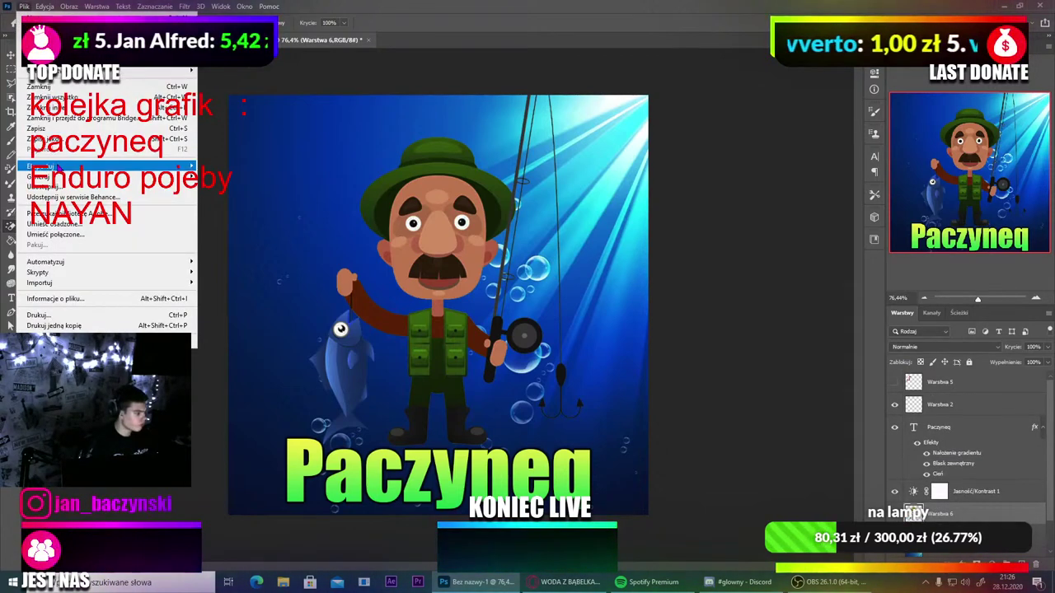
pyautogui.moveTo(50, 166)
pyautogui.click(257, 182)
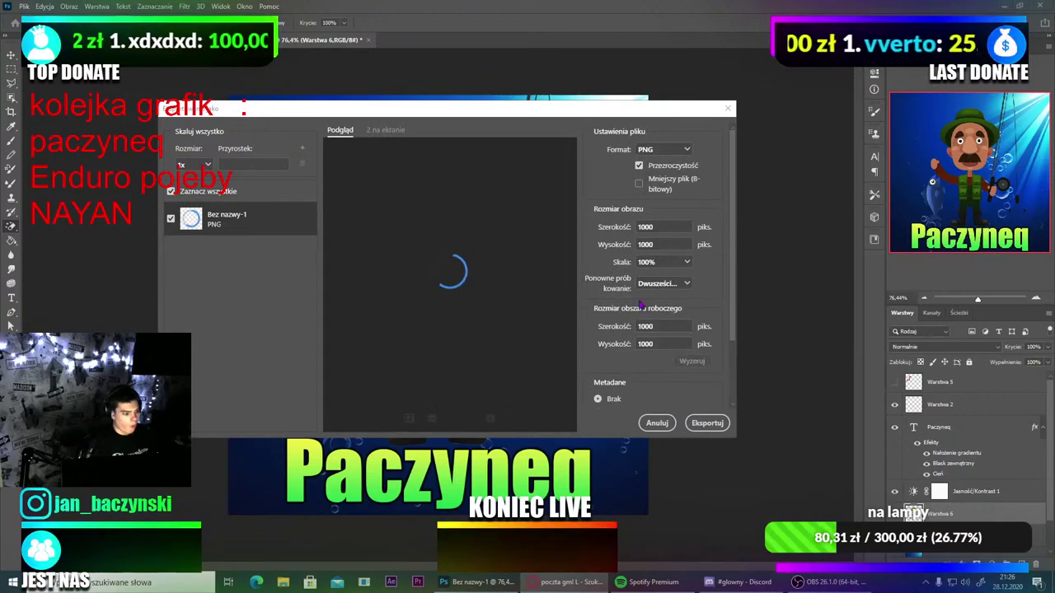
pyautogui.click(707, 423)
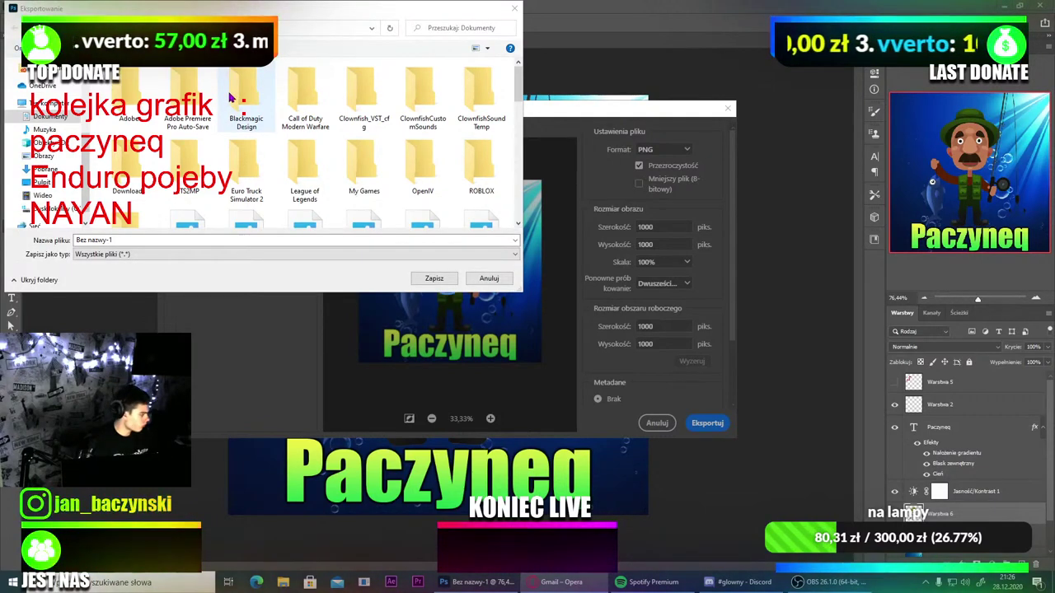
# Step: Save the exported avatar in the Documents folder under the file name PACZYNEQ AVATA
pyautogui.scroll(-5, 188, 177)
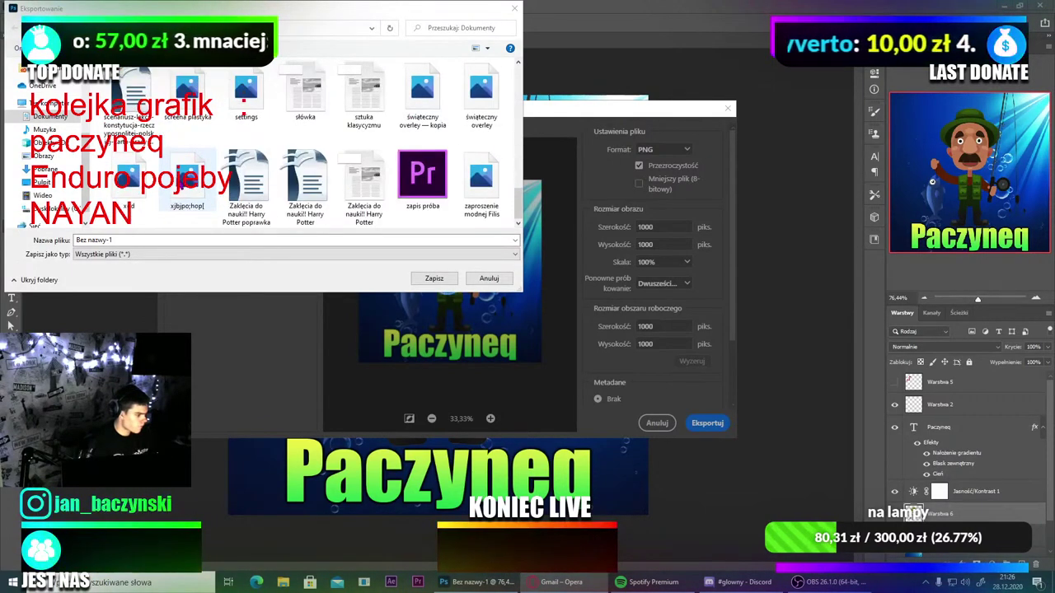
pyautogui.scroll(5, 239, 179)
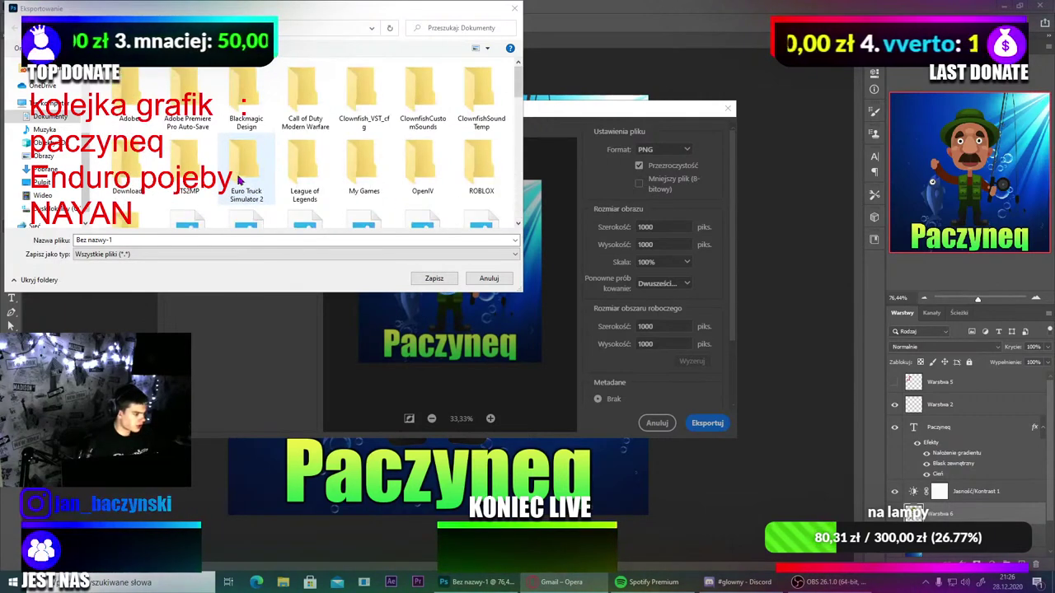
pyautogui.moveTo(127, 240); pyautogui.dragTo(71, 239)
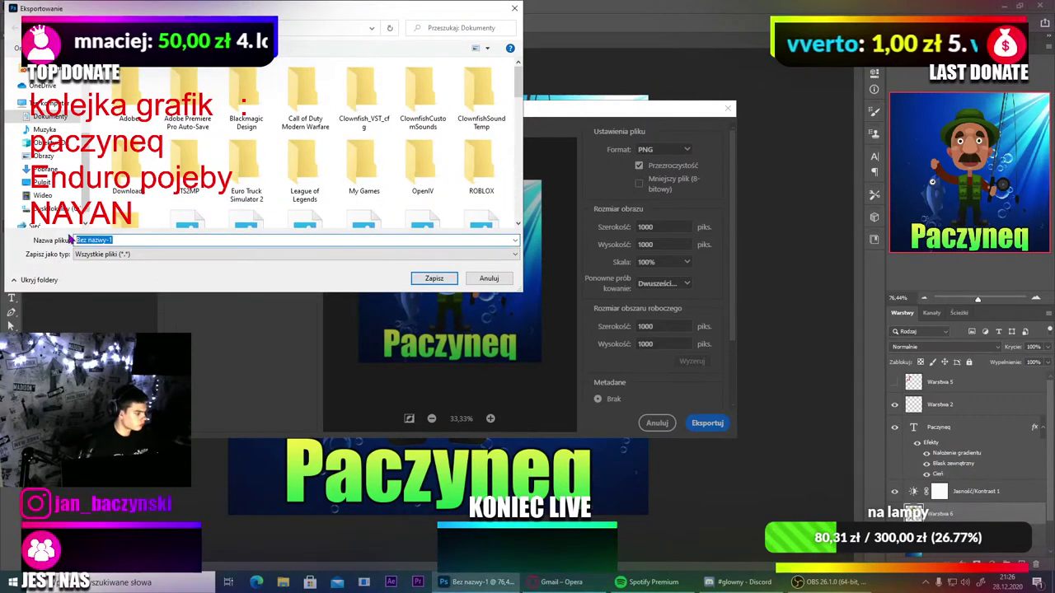
pyautogui.write('PACZ')
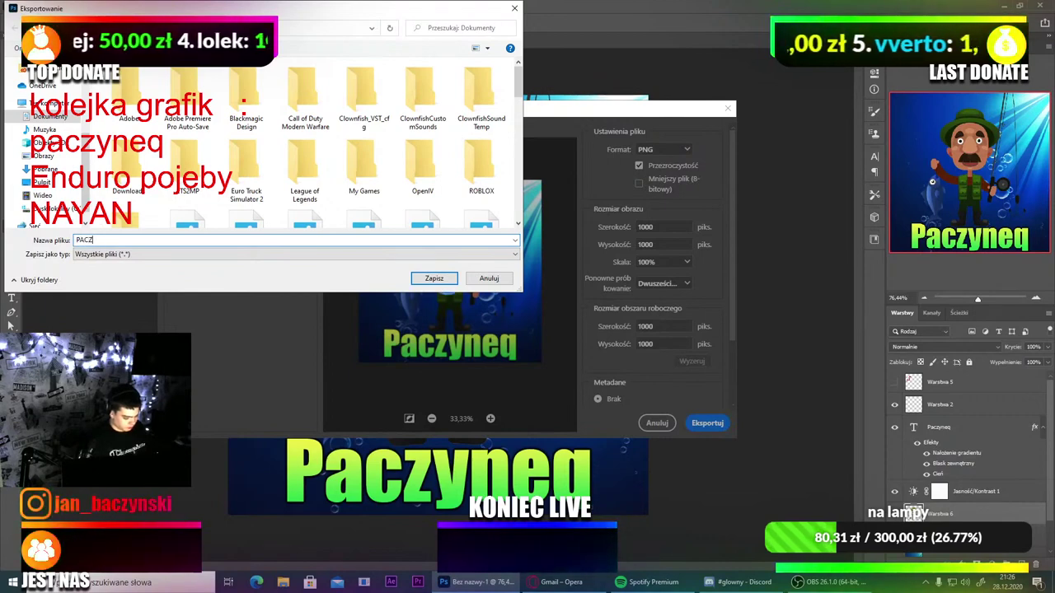
pyautogui.write('YNEQ AVATA')
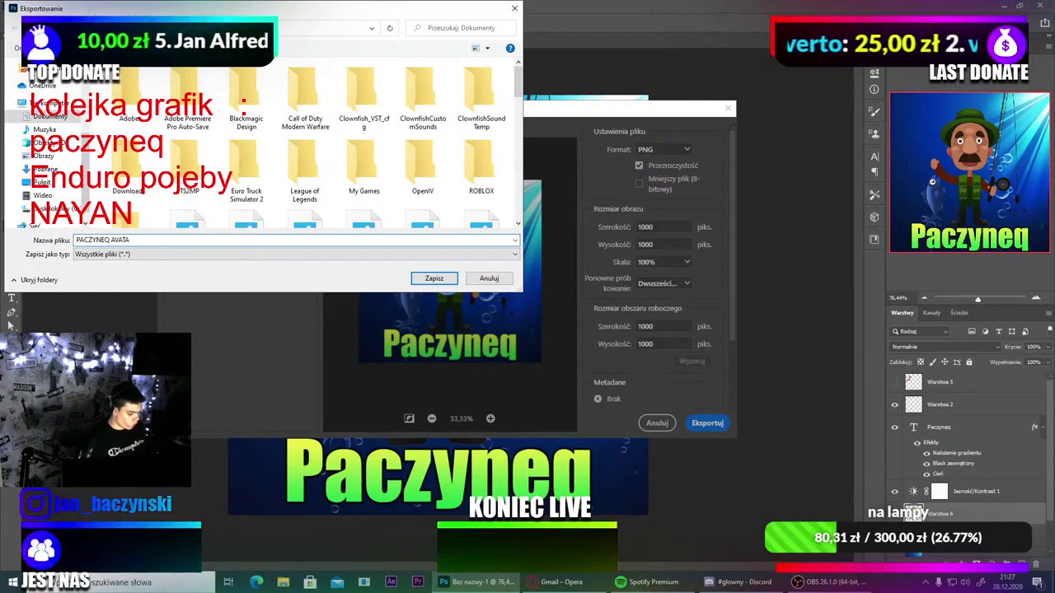
pyautogui.press('Return')
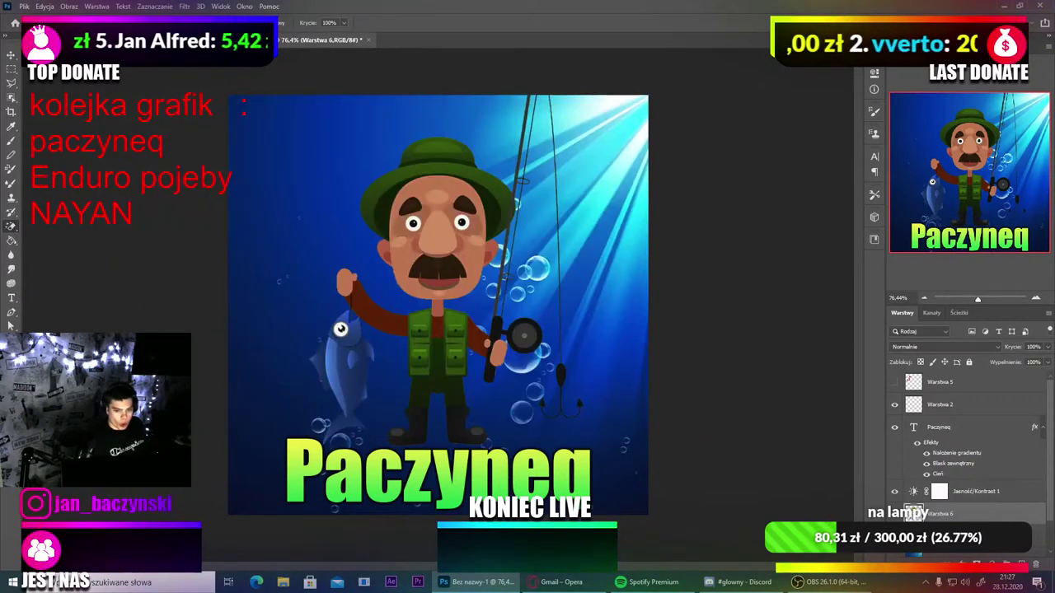
pyautogui.hotkey('alt', 'Tab')
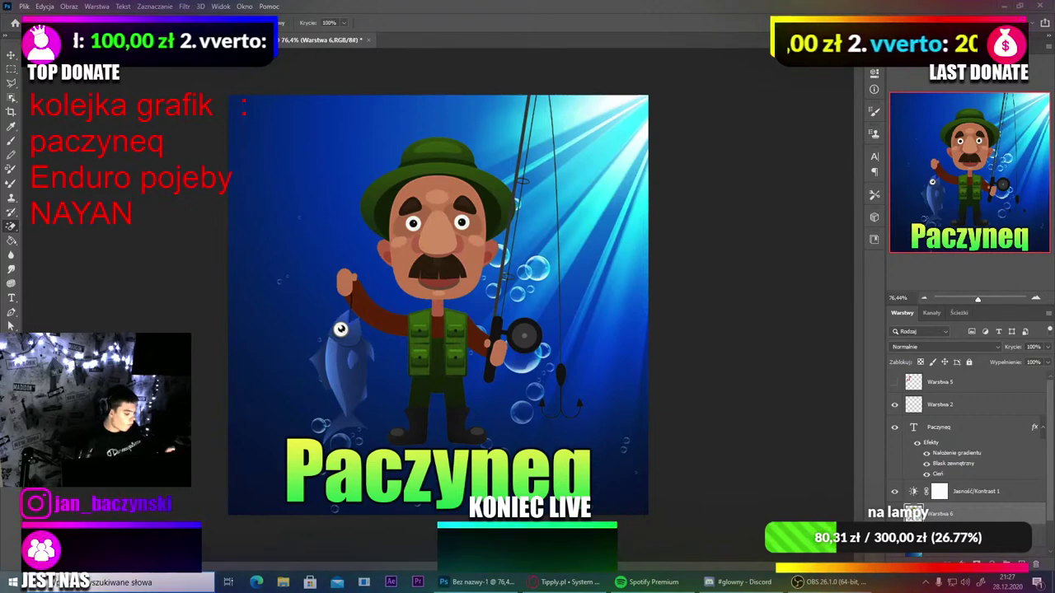
pyautogui.press('super')
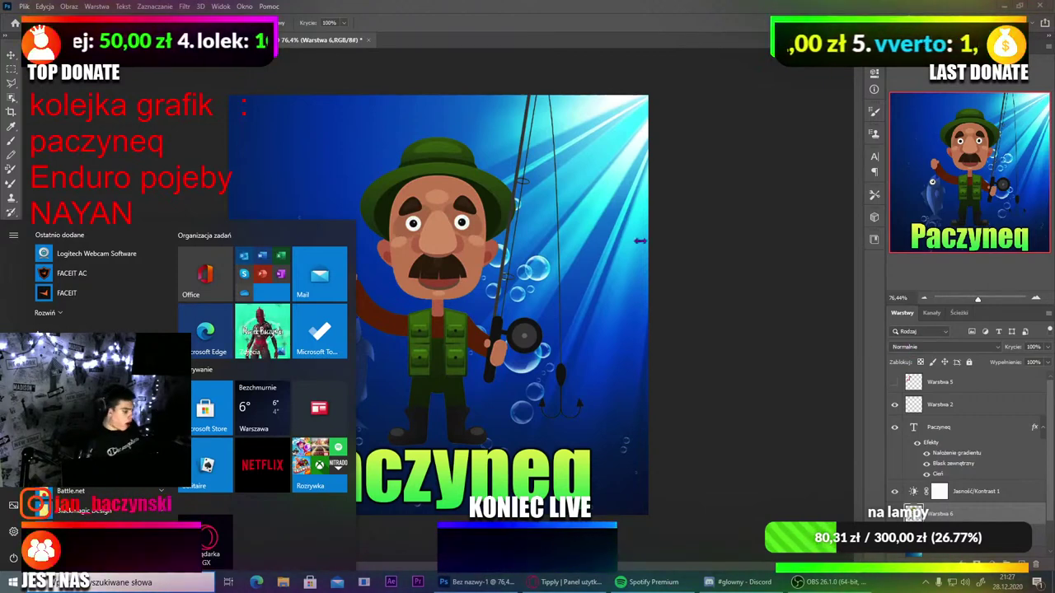
pyautogui.click(724, 243)
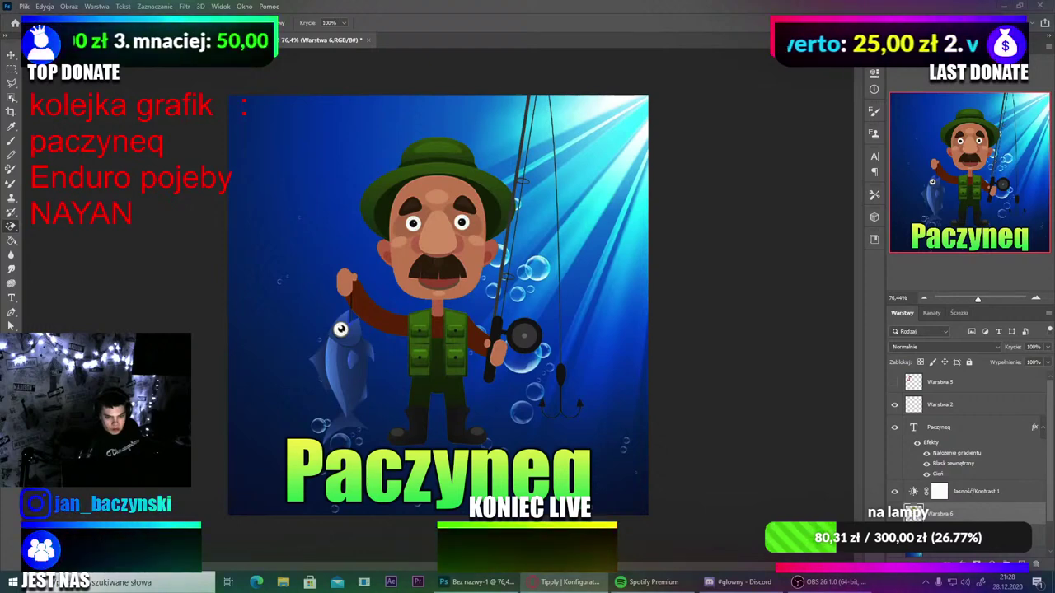
pyautogui.hotkey('alt', 'Tab')
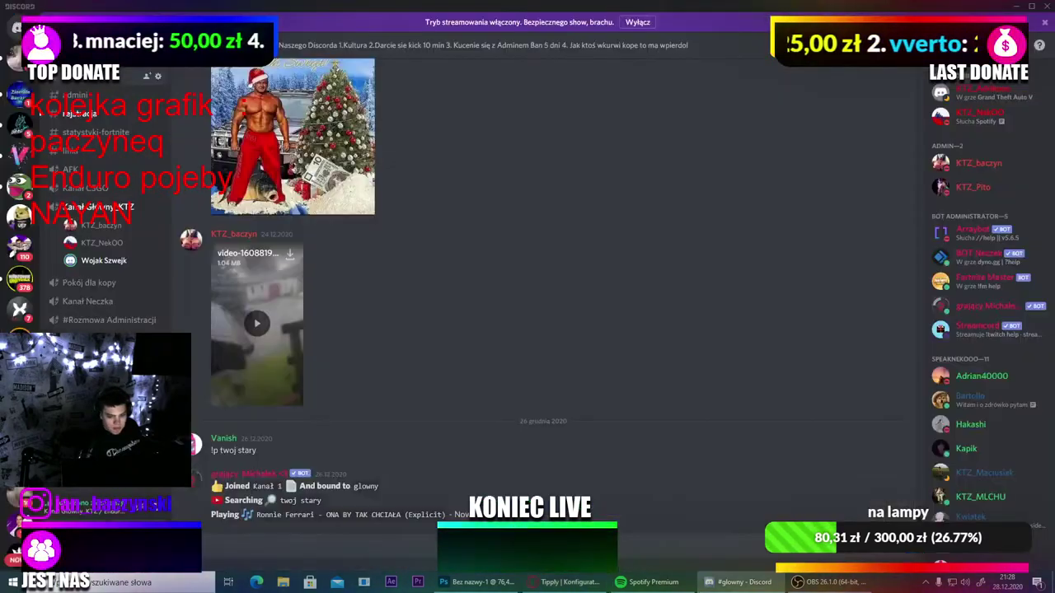
pyautogui.hotkey('alt', 'Tab')
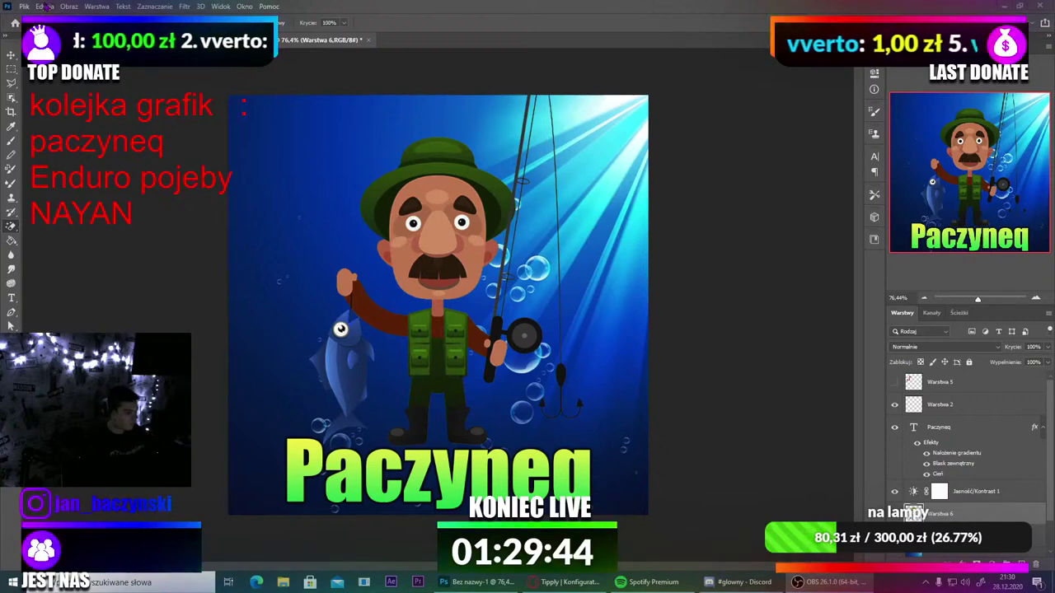
pyautogui.press('super+d')
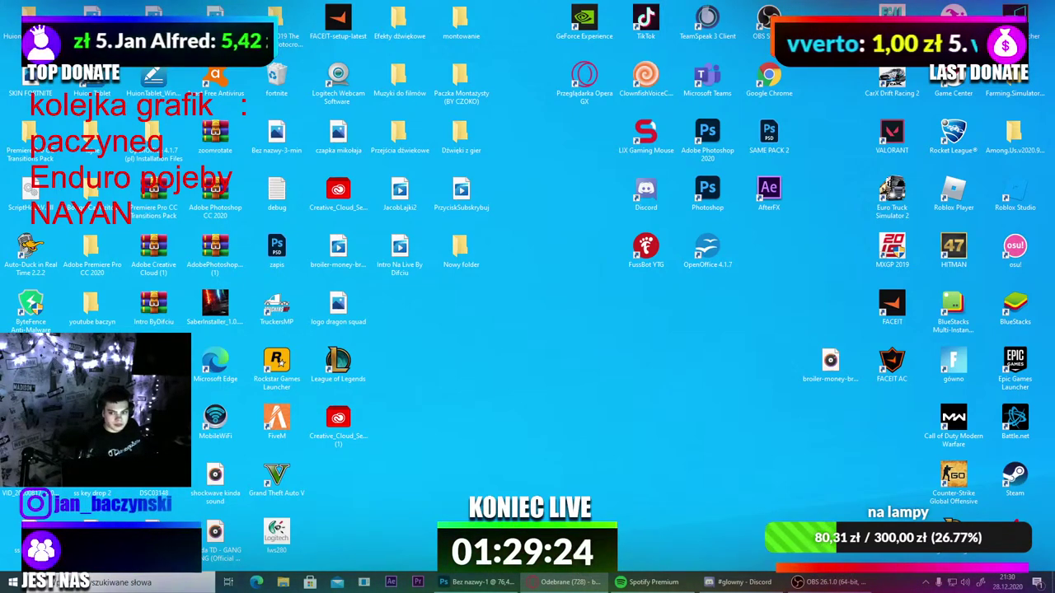
pyautogui.moveTo(638, 580)
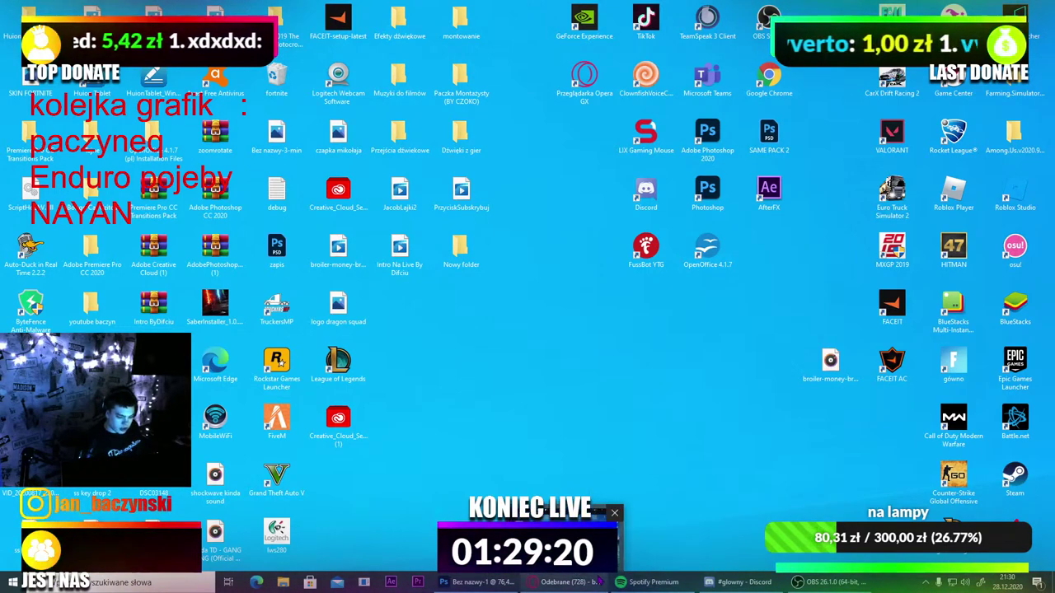
# Step: Return to Photoshop and close the finished avatar document without saving its changes
pyautogui.click(478, 582)
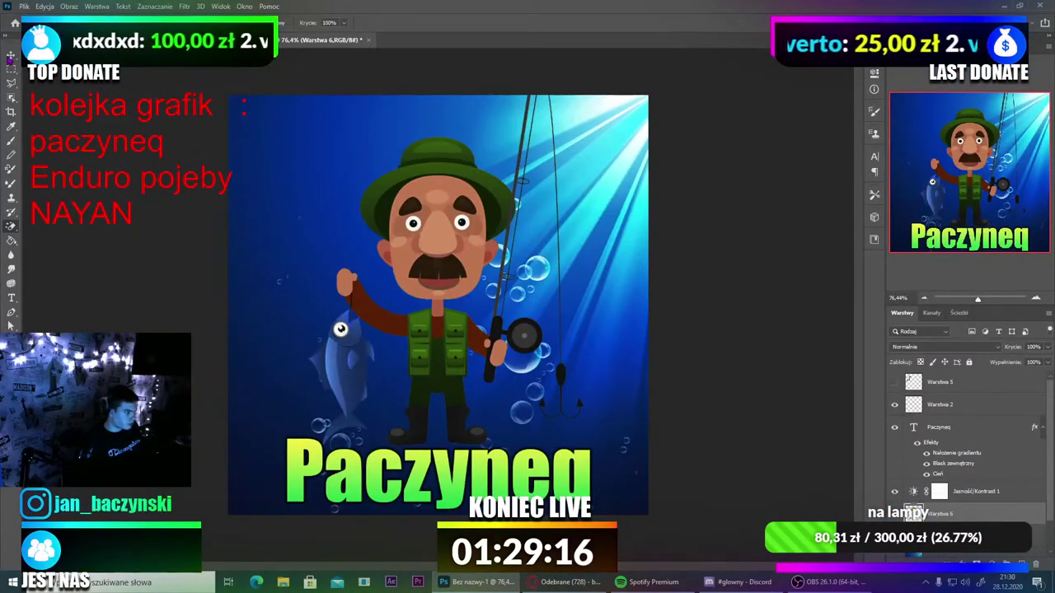
pyautogui.press('v')
pyautogui.click(369, 39)
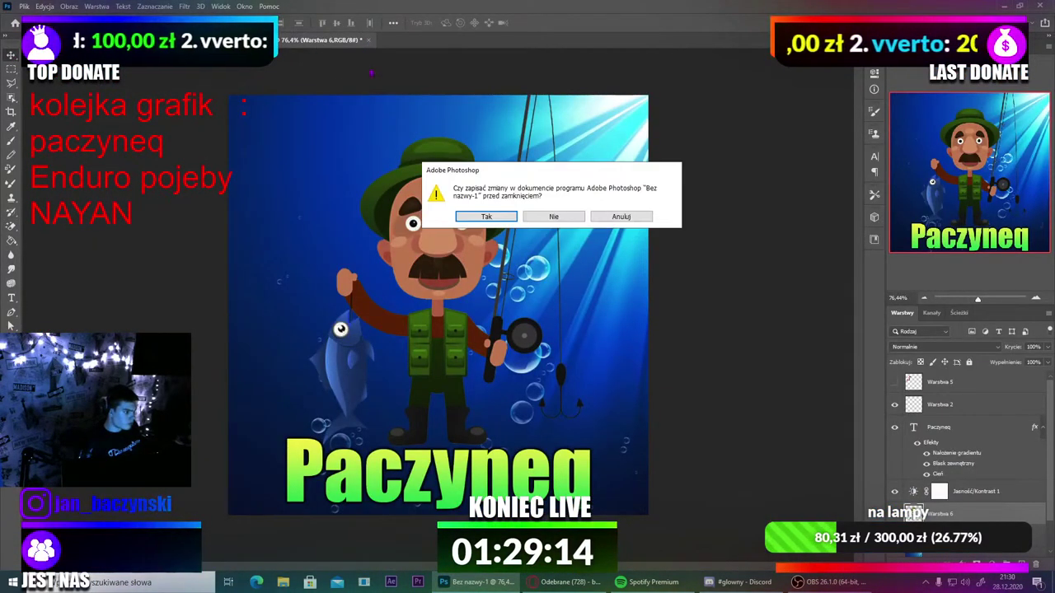
pyautogui.click(551, 216)
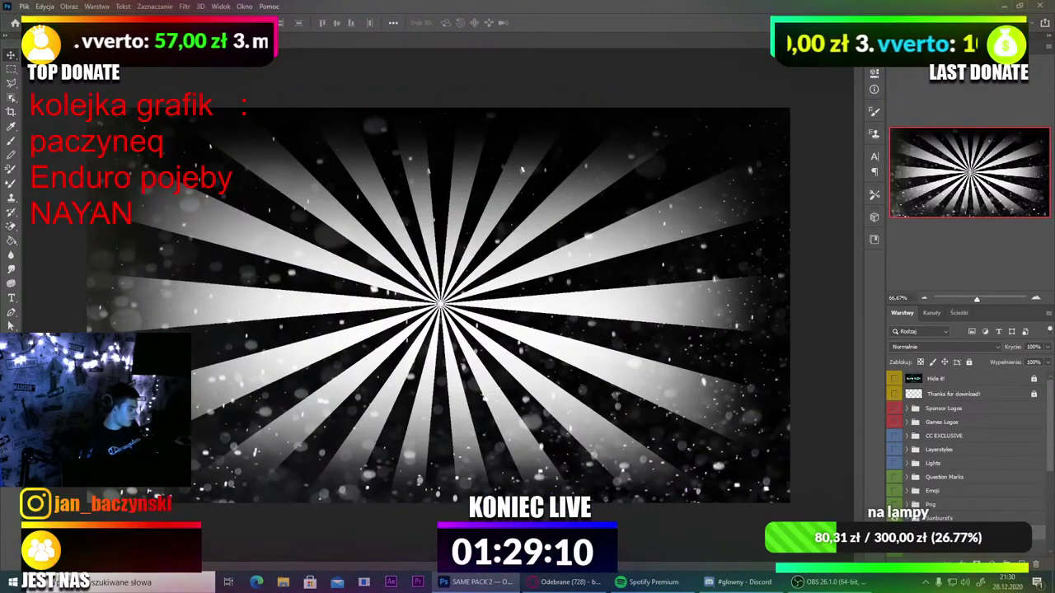
pyautogui.click(24, 7)
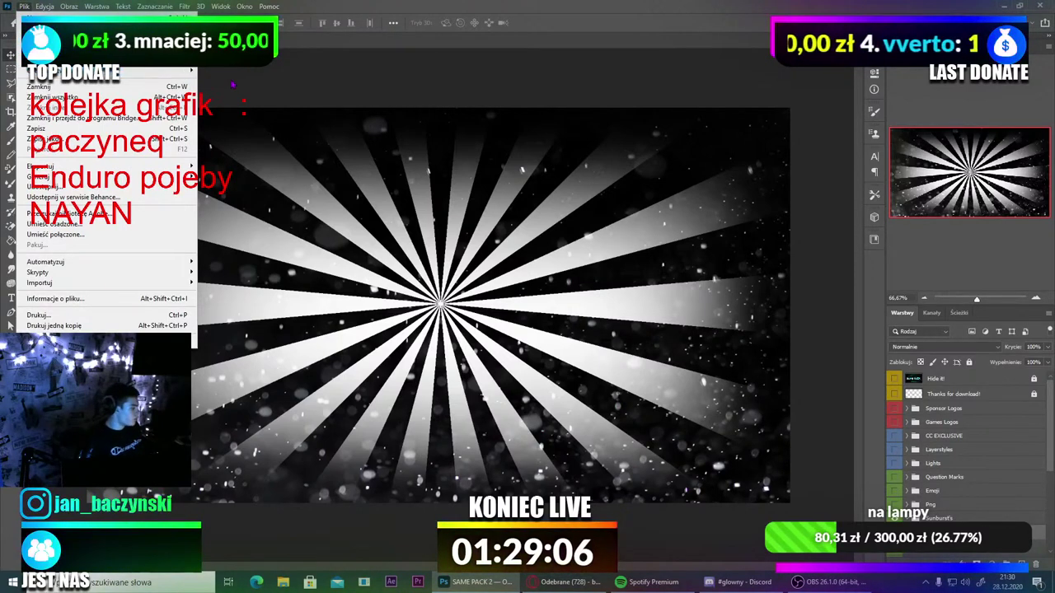
pyautogui.moveTo(269, 6)
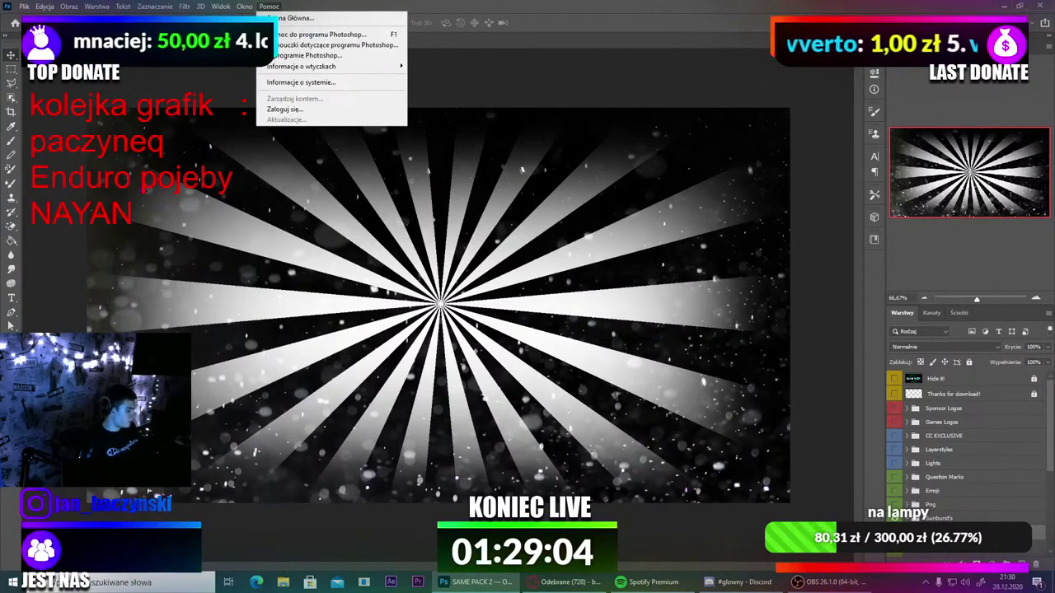
pyautogui.click(194, 72)
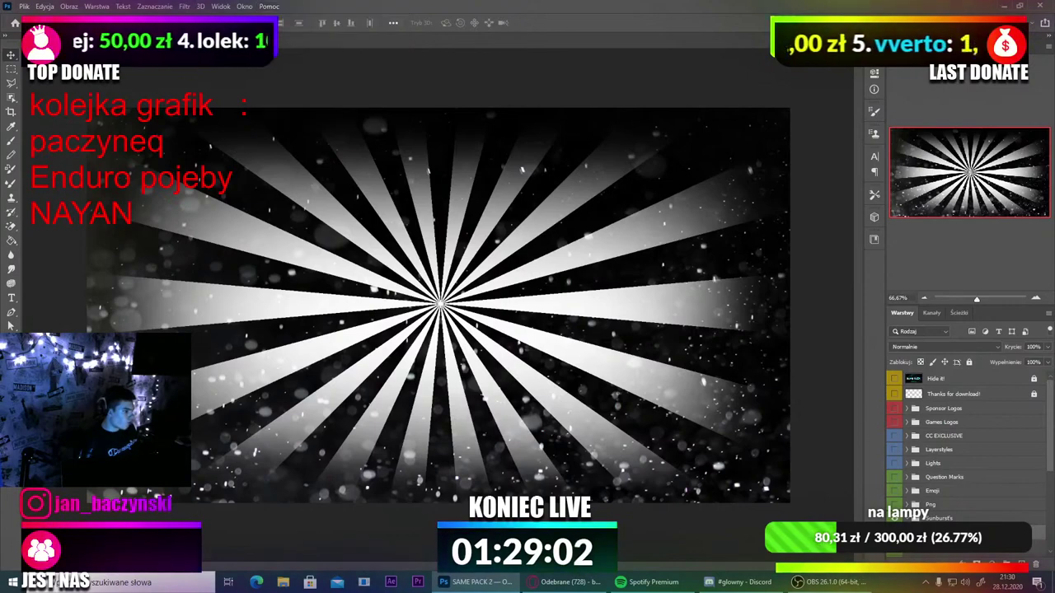
# Step: Create a new 1000 x 1000 pixel document at 72 pixels per inch in 8-bit RGB with a white background
pyautogui.click(28, 6)
pyautogui.click(45, 21)
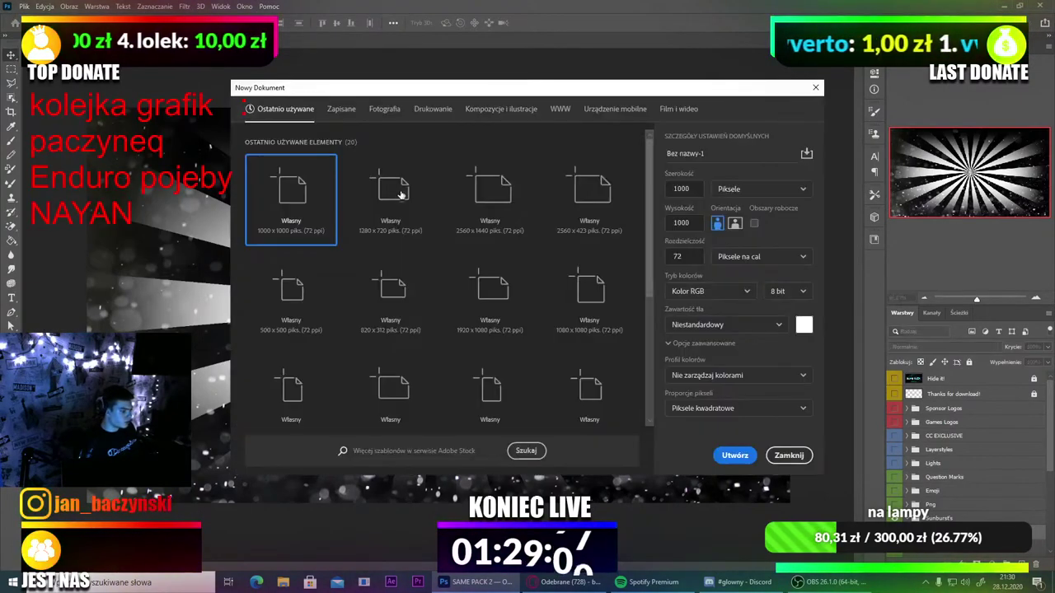
pyautogui.click(734, 455)
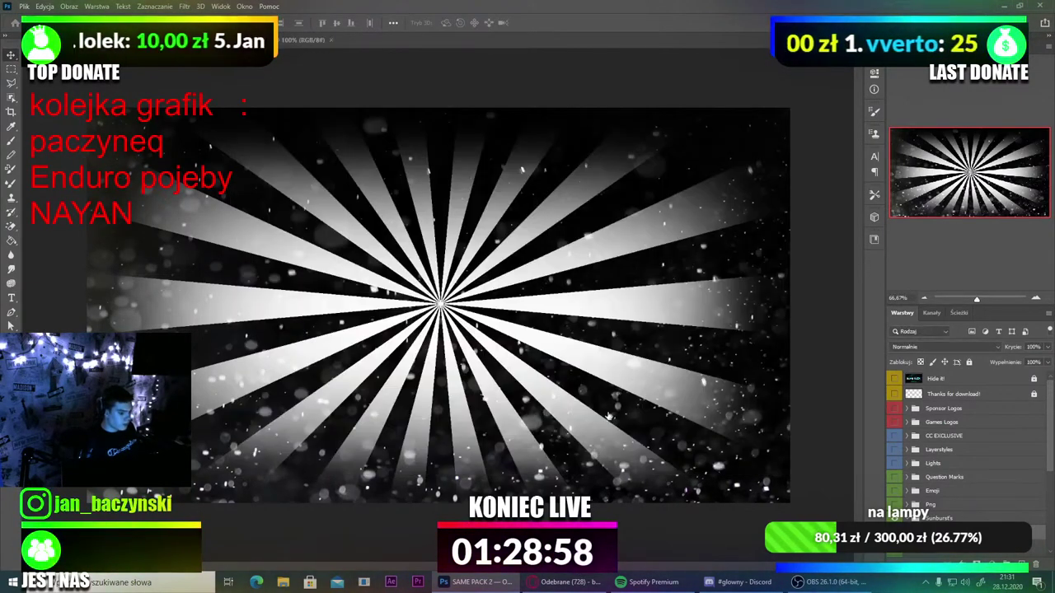
pyautogui.scroll(-2, 371, 218)
pyautogui.scroll(3, 379, 255)
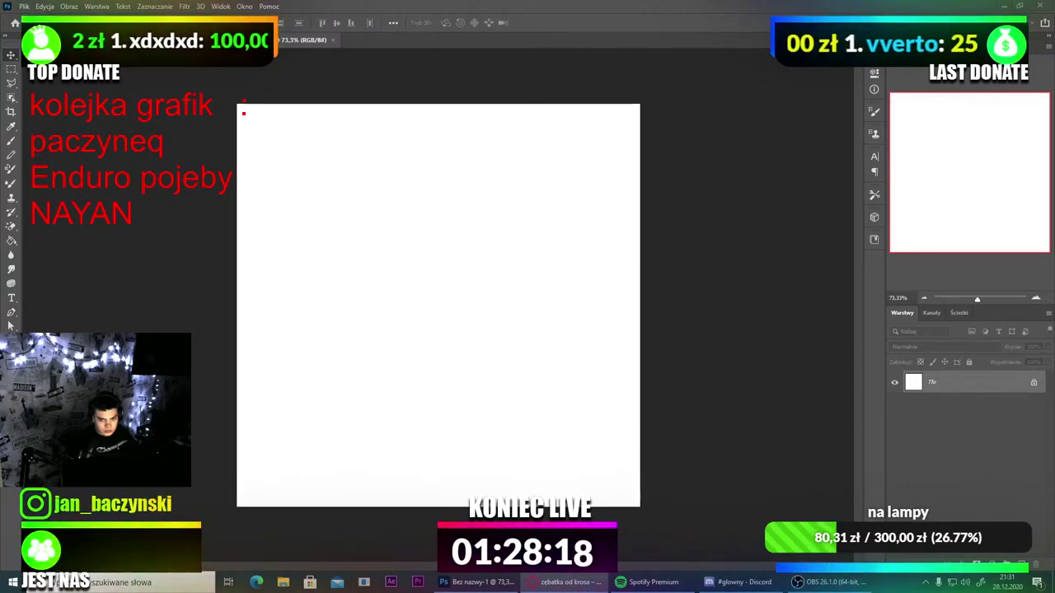
# Step: Switch to the maximized Opera browser, browse the image results for "zębatka od krosa" and preview the dark grey Grosskopf rear sprocket
pyautogui.moveTo(1054, 103); pyautogui.dragTo(587, 104)
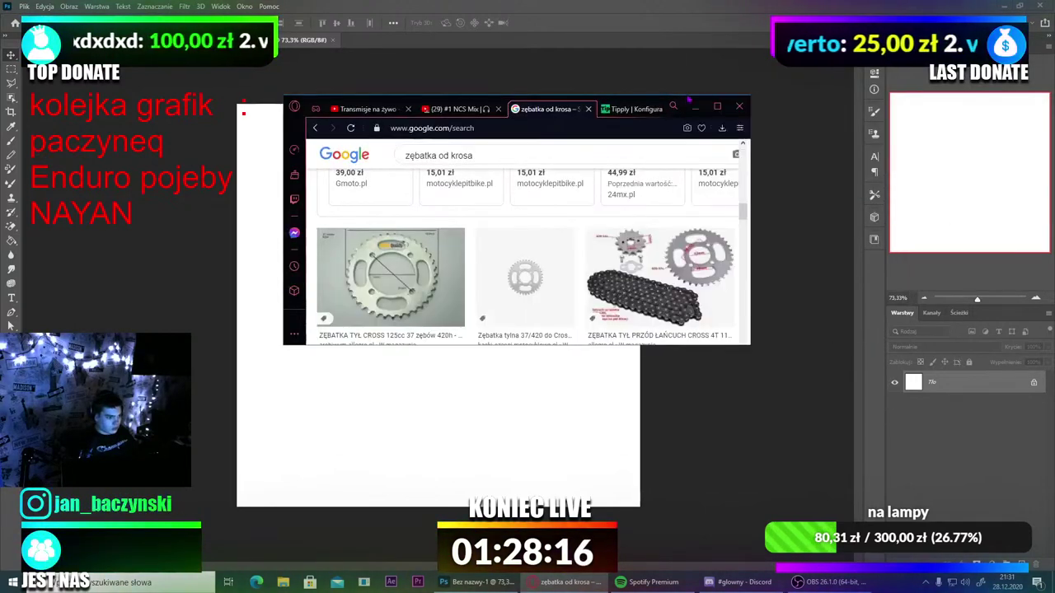
pyautogui.doubleClick(695, 108)
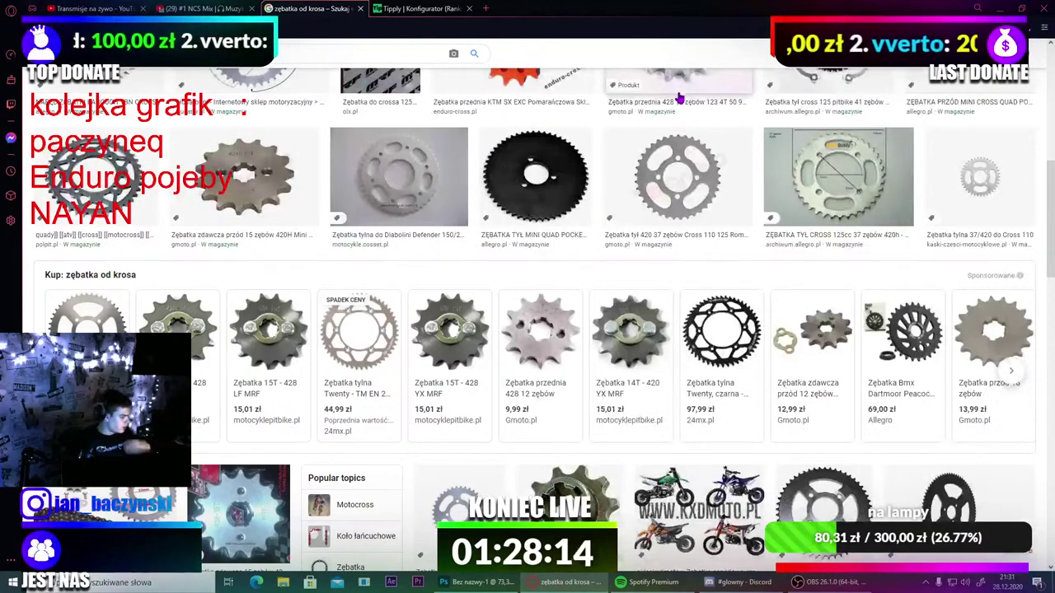
pyautogui.scroll(-5, 680, 97)
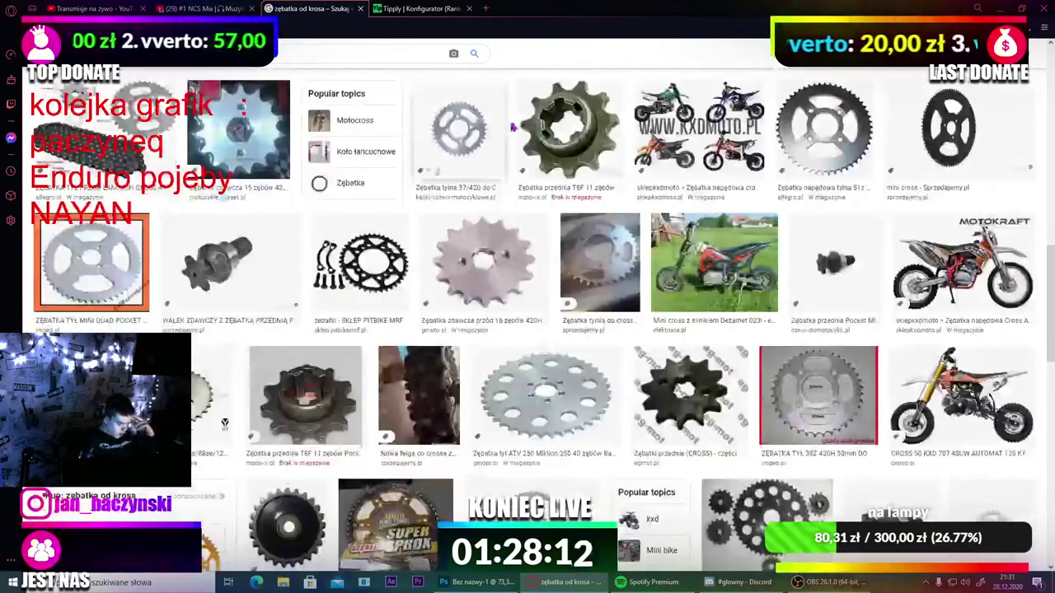
pyautogui.scroll(-5, 593, 156)
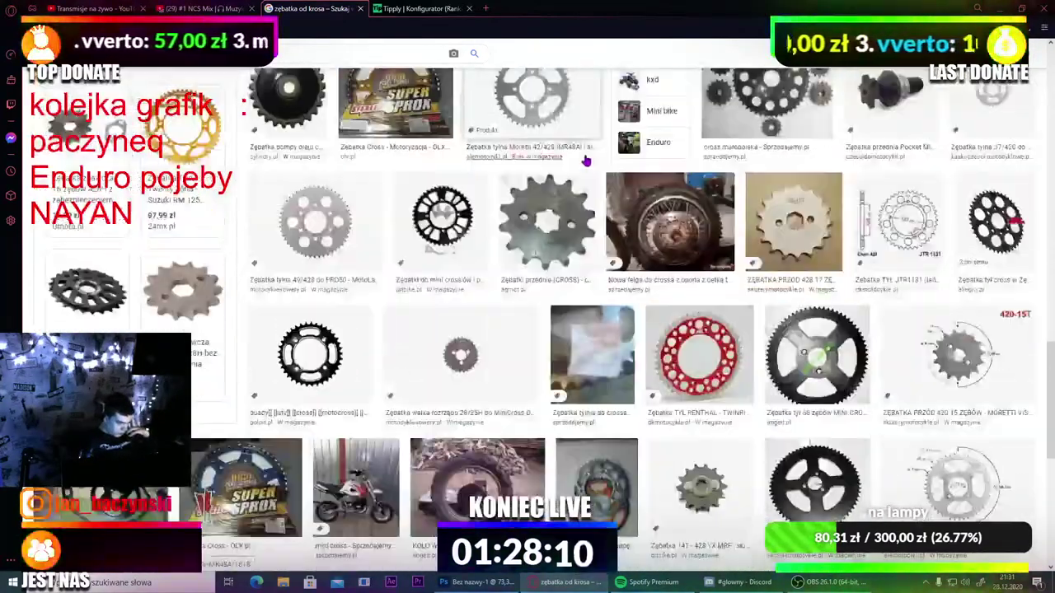
pyautogui.scroll(10, 577, 206)
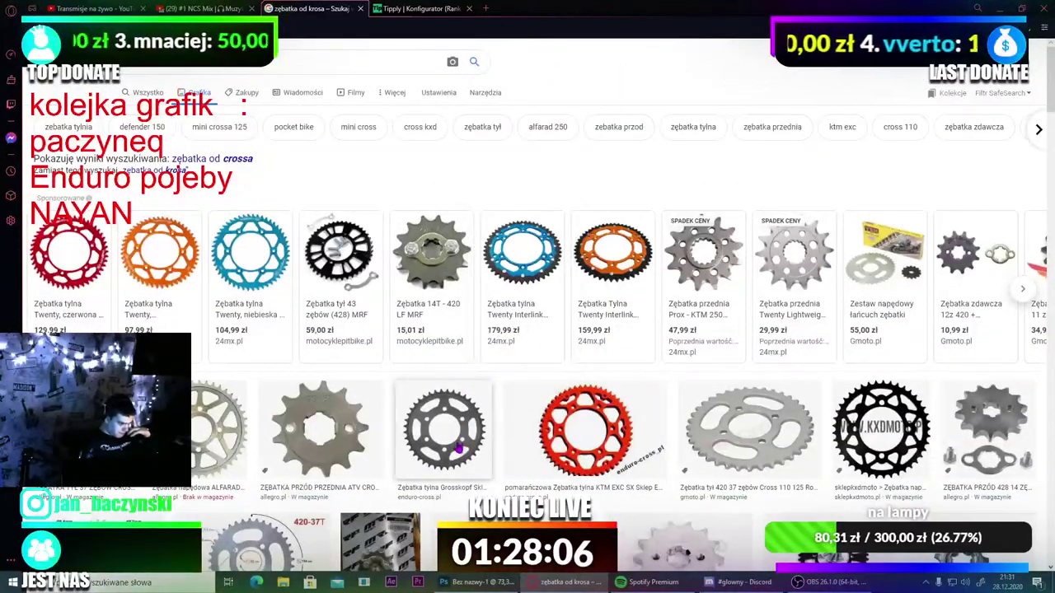
pyautogui.scroll(-1, 458, 446)
pyautogui.scroll(-1, 441, 435)
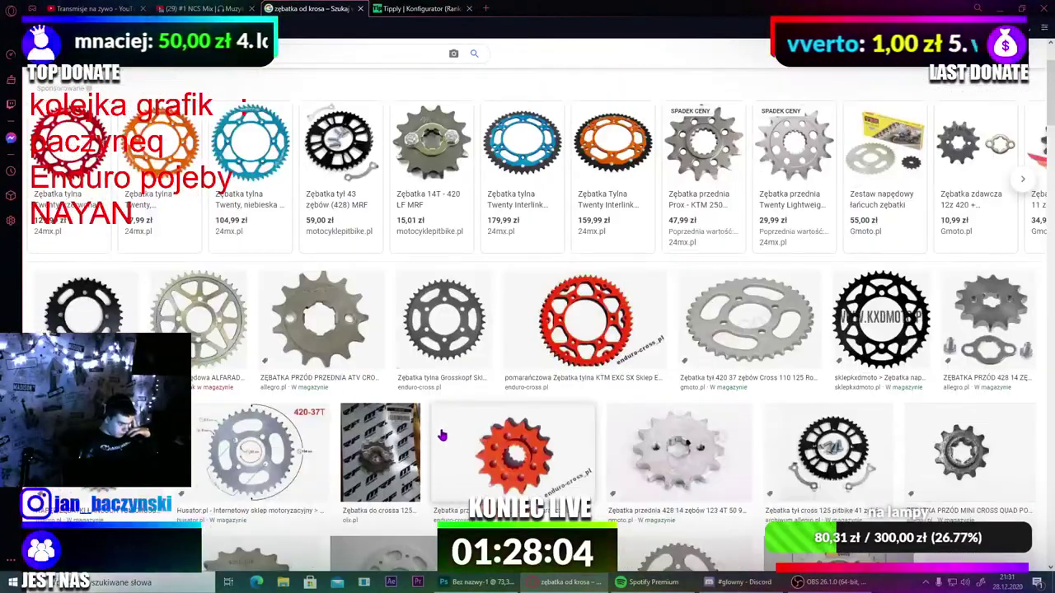
pyautogui.click(426, 315)
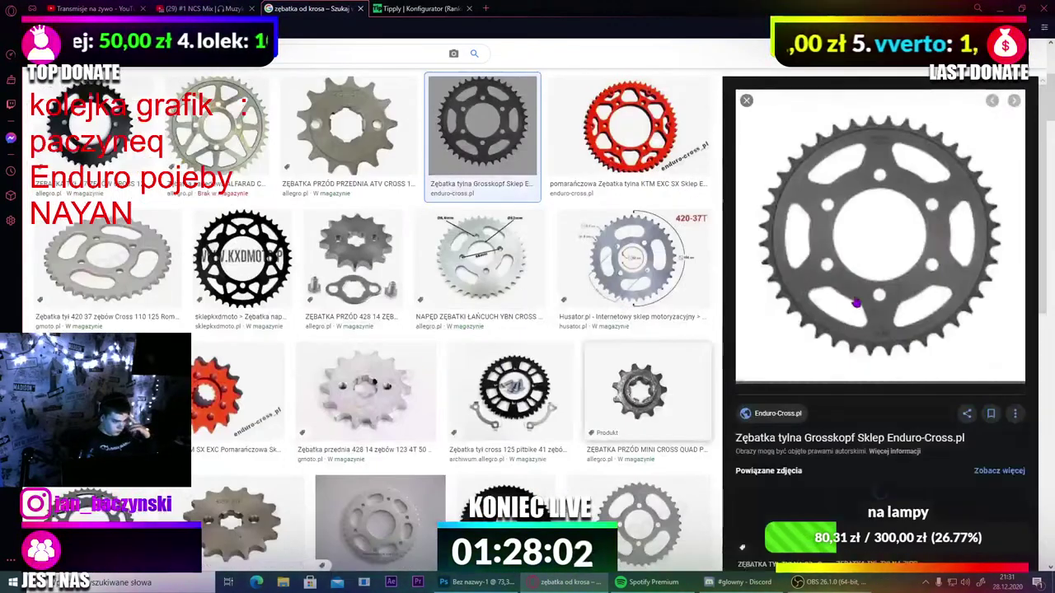
# Step: Examine the image results for "zębatka od krosa" and the related images of the Grosskopf rear sprocket for a suitable sprocket
pyautogui.scroll(-1, 906, 239)
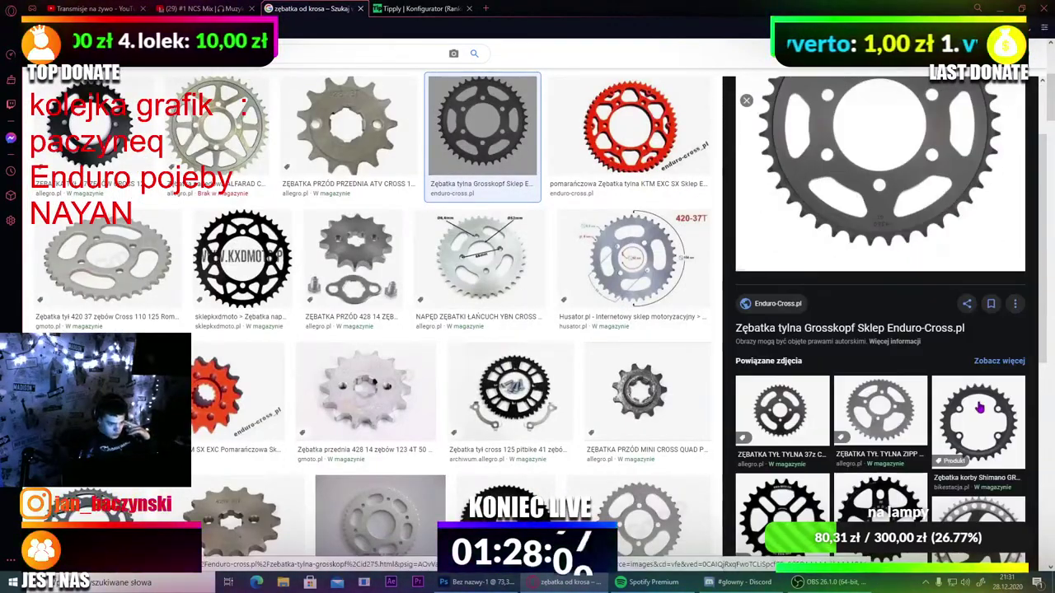
pyautogui.scroll(-1, 979, 408)
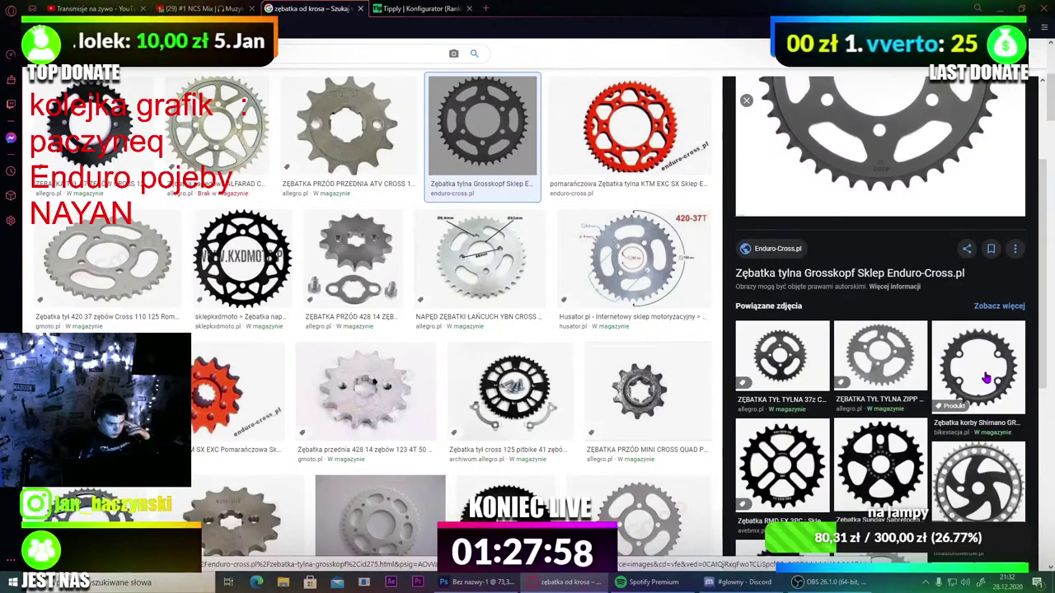
pyautogui.scroll(3, 988, 379)
pyautogui.scroll(1, 716, 290)
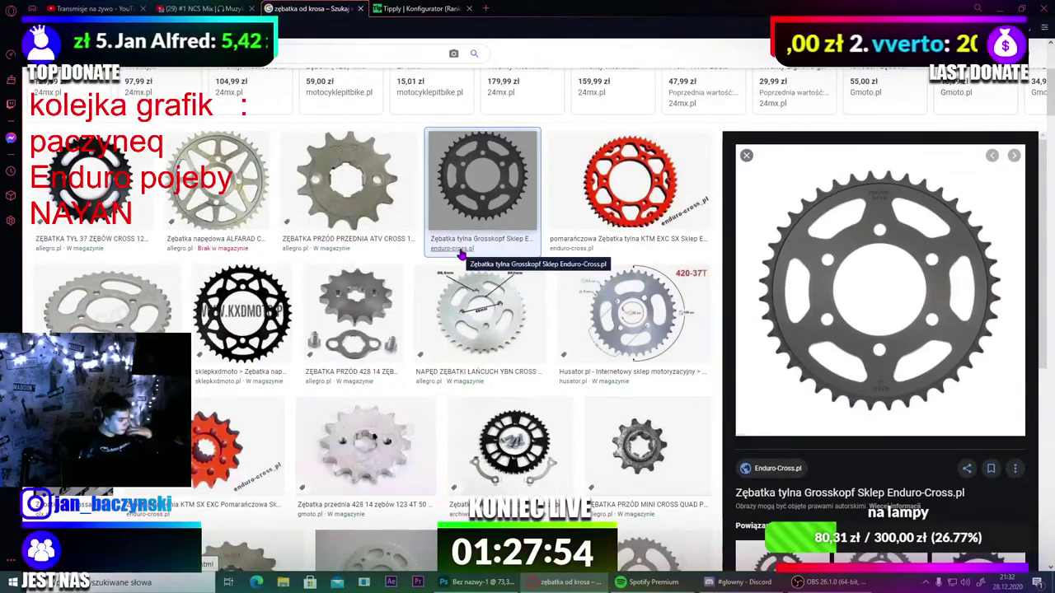
pyautogui.scroll(-8, 630, 247)
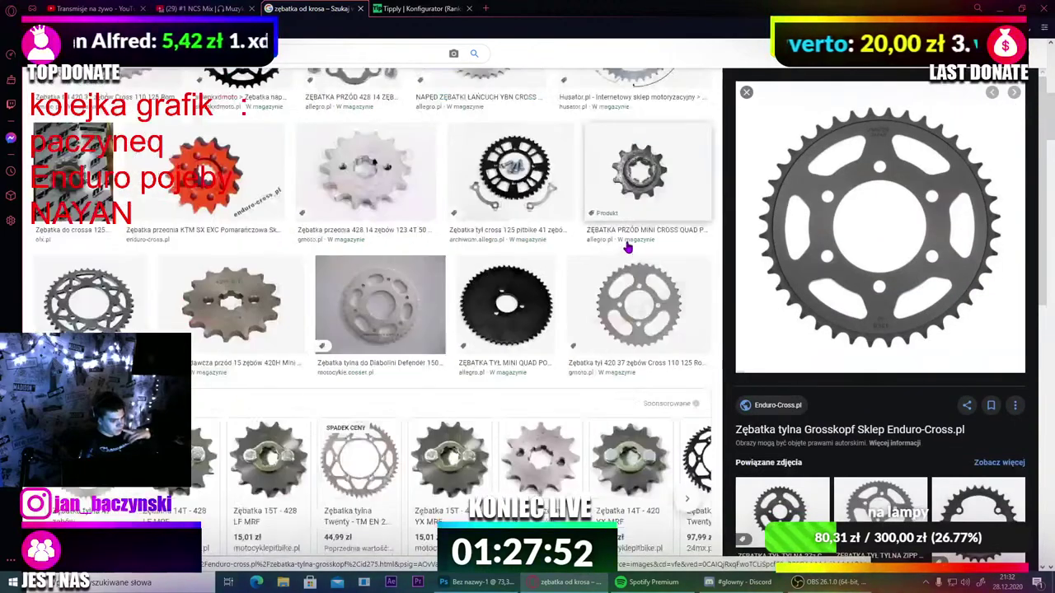
pyautogui.scroll(6, 627, 248)
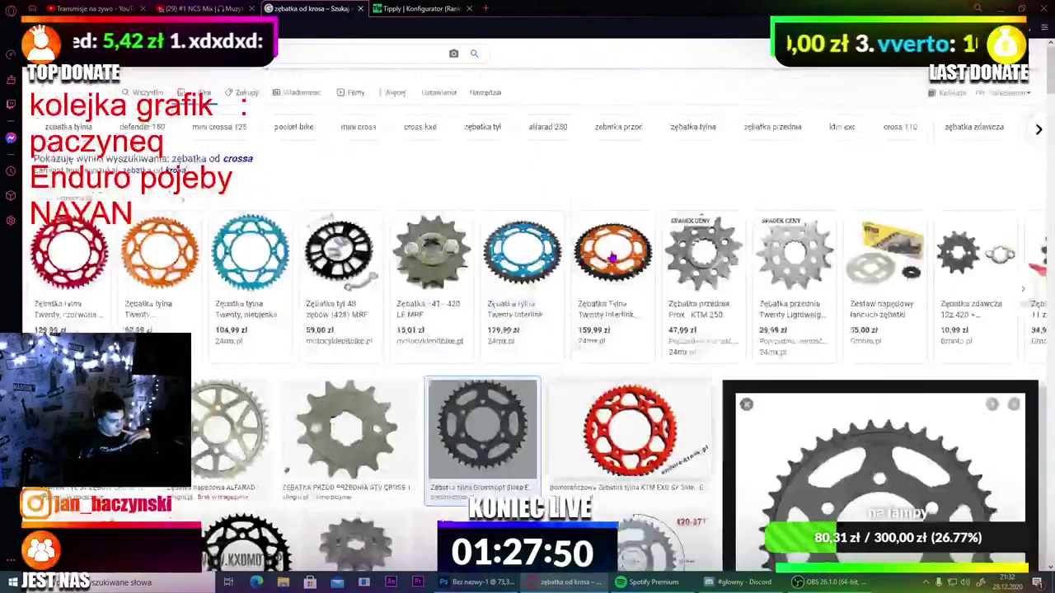
pyautogui.scroll(2, 599, 304)
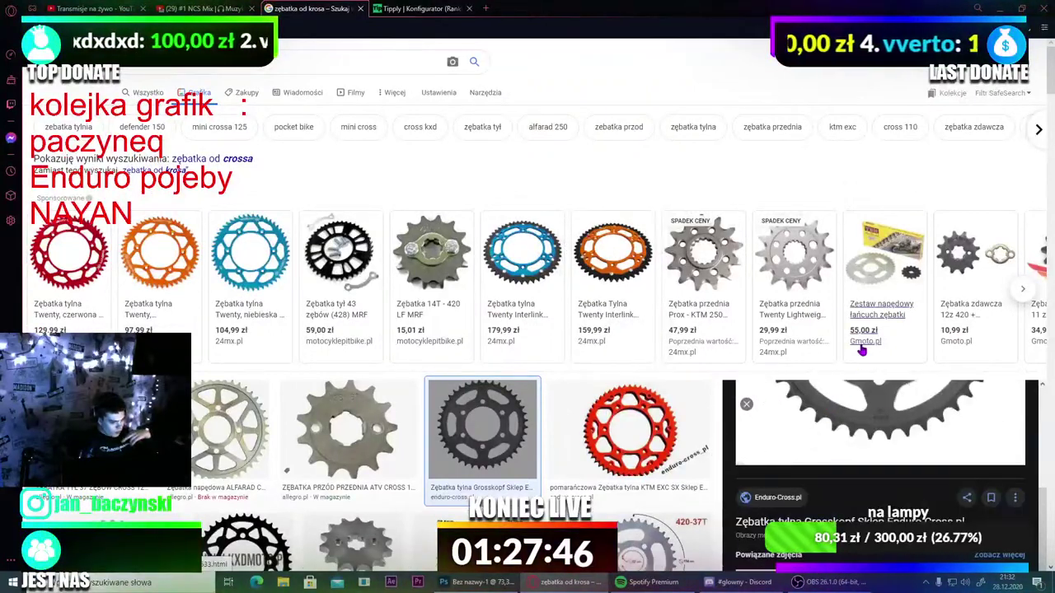
pyautogui.scroll(-3, 634, 363)
pyautogui.scroll(-1, 650, 284)
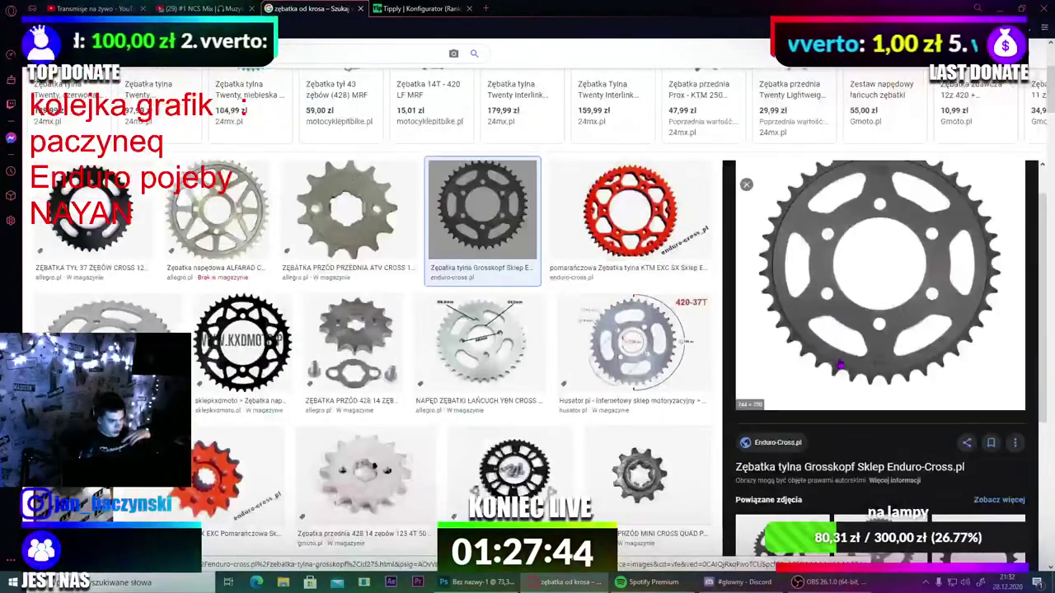
pyautogui.scroll(-4, 837, 356)
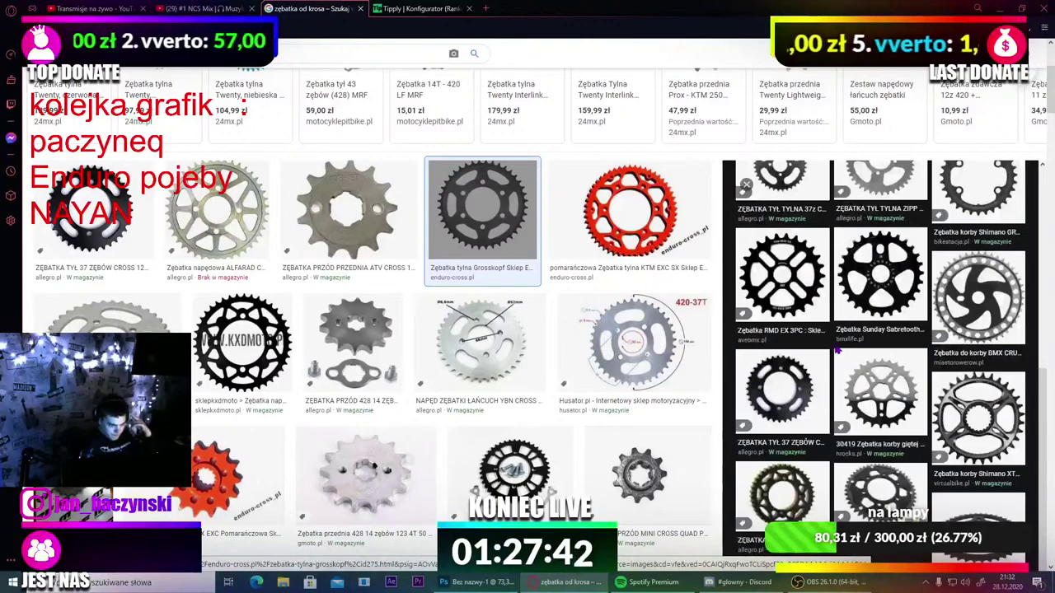
pyautogui.scroll(-1, 835, 351)
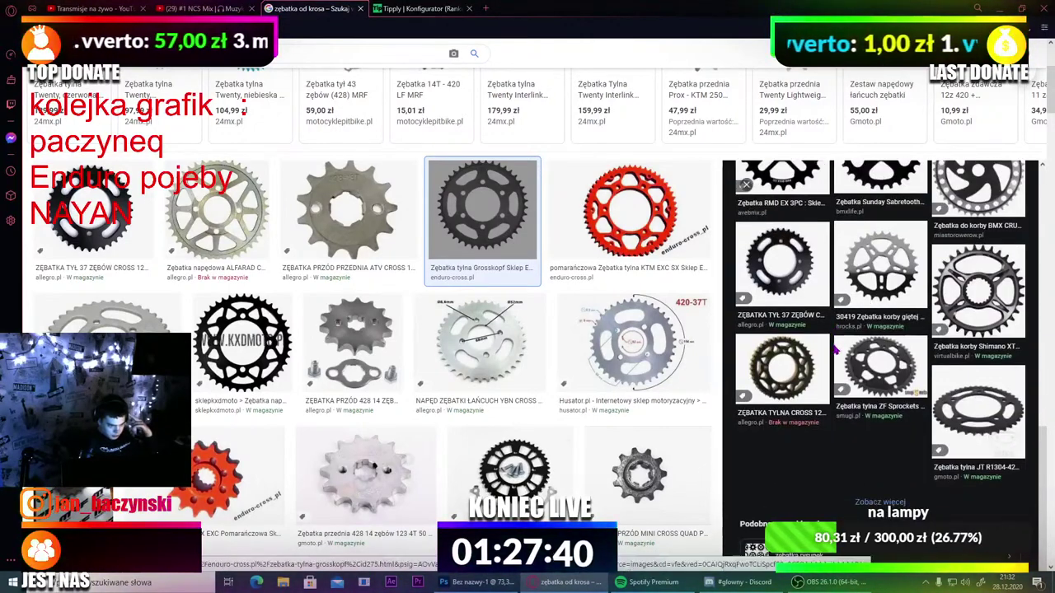
# Step: Show the full set of related images for the Grosskopf sprocket and look through them for a better shape
pyautogui.click(898, 501)
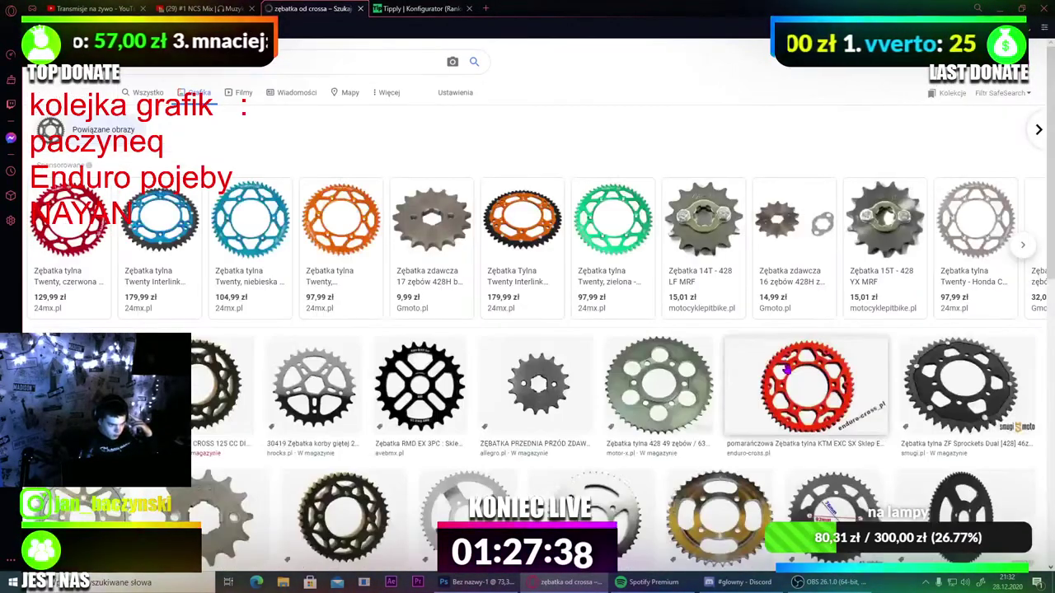
pyautogui.scroll(-2, 739, 344)
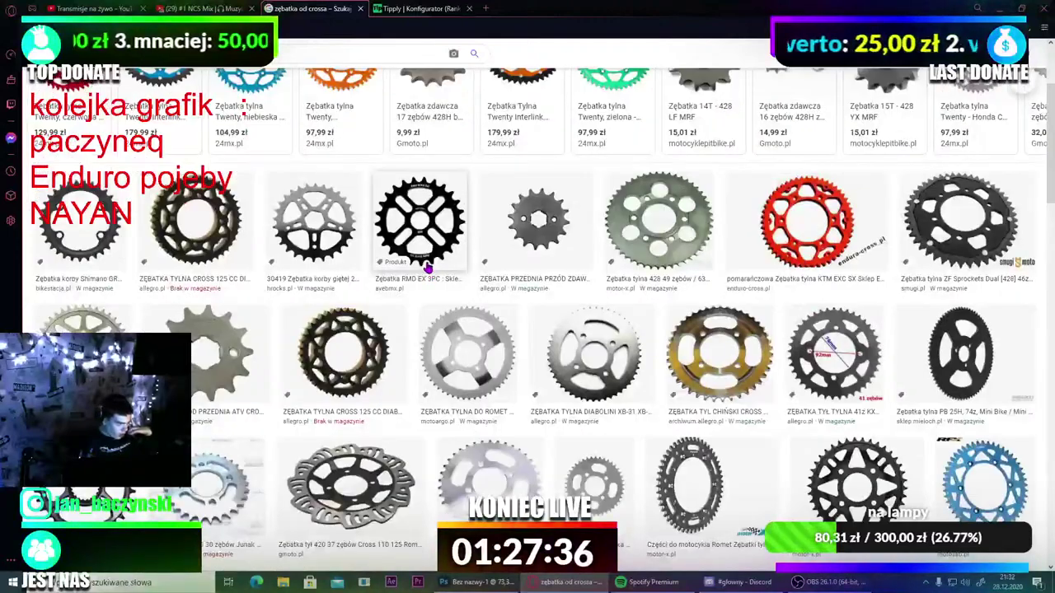
pyautogui.scroll(-2, 224, 316)
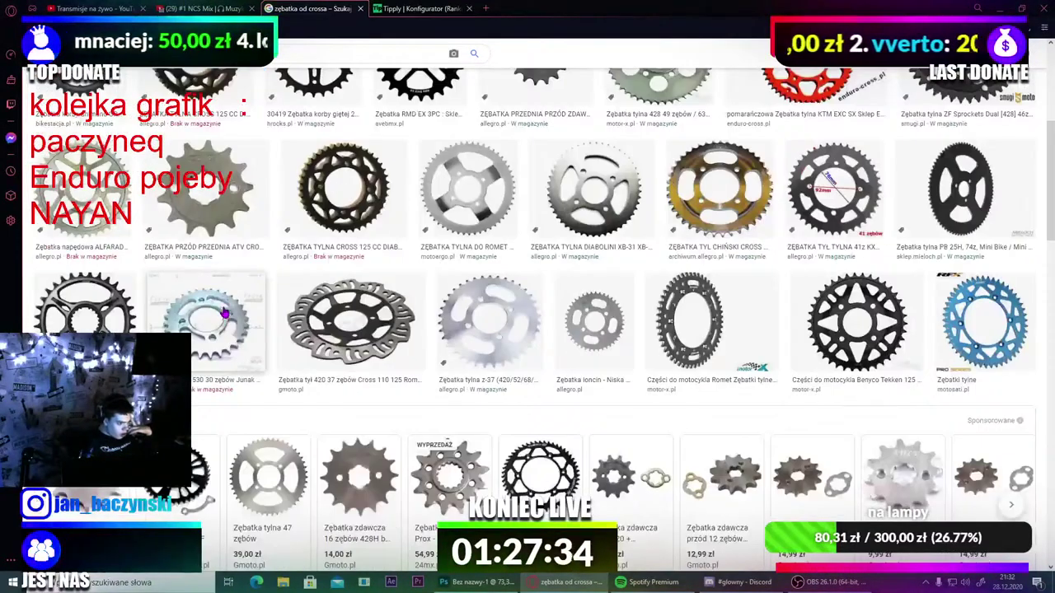
pyautogui.scroll(4, 224, 317)
# Step: Search for "yt" in a new browser tab and open the YouTube home page
pyautogui.hotkey('ctrl', 't')
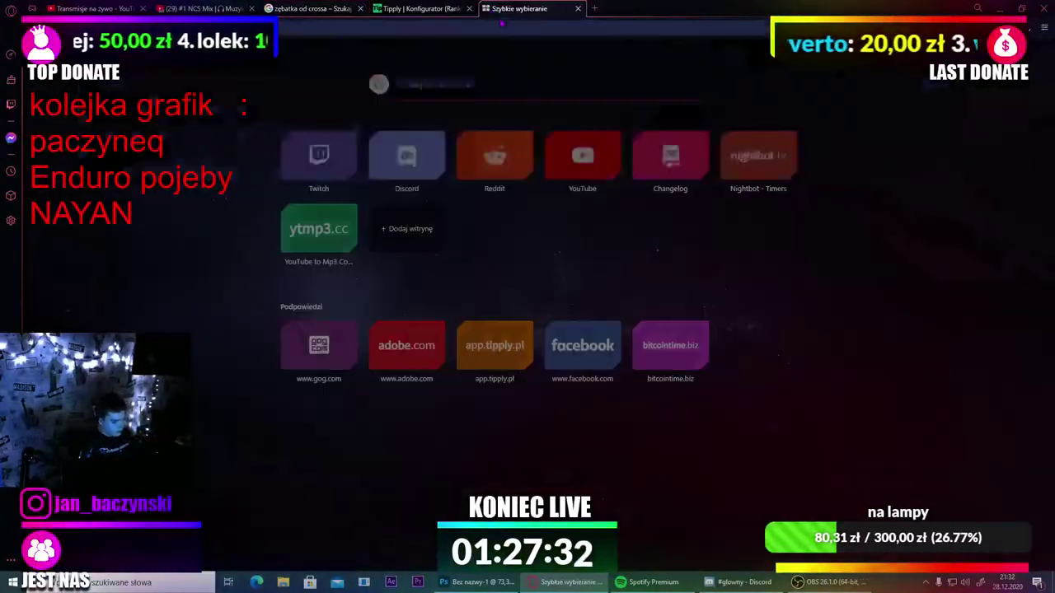
pyautogui.write('yt')
pyautogui.press('Return')
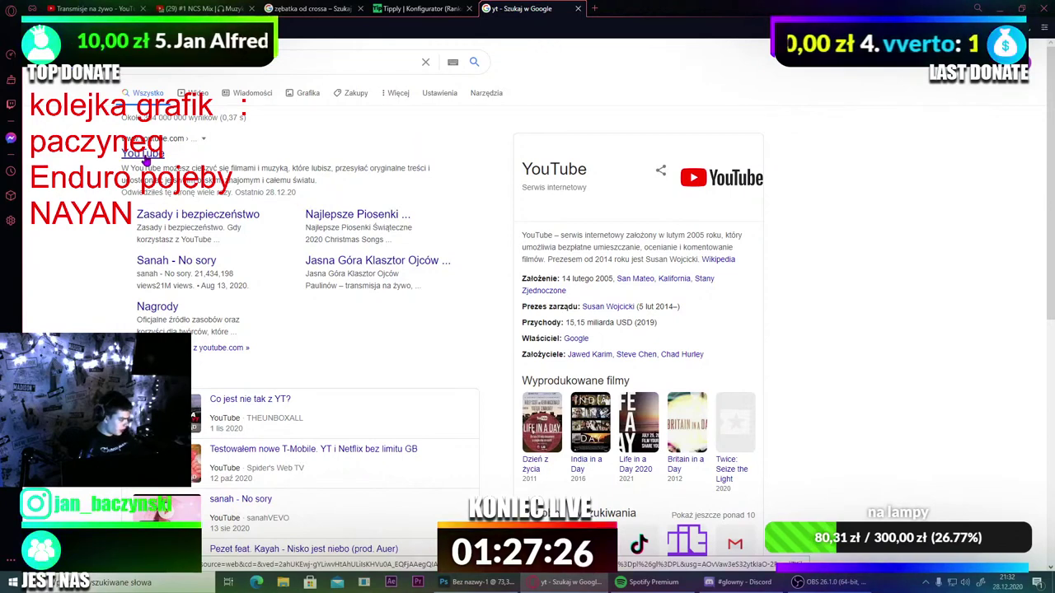
pyautogui.click(136, 155)
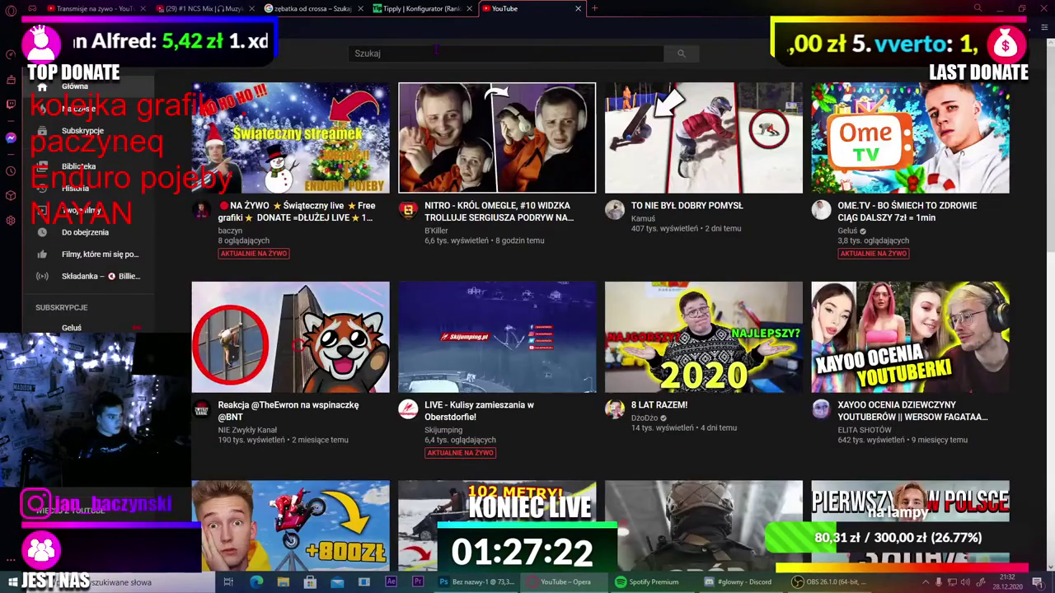
# Step: Search YouTube for "project cross enduro" and open the Project Cross Enduro channel page
pyautogui.write('e')
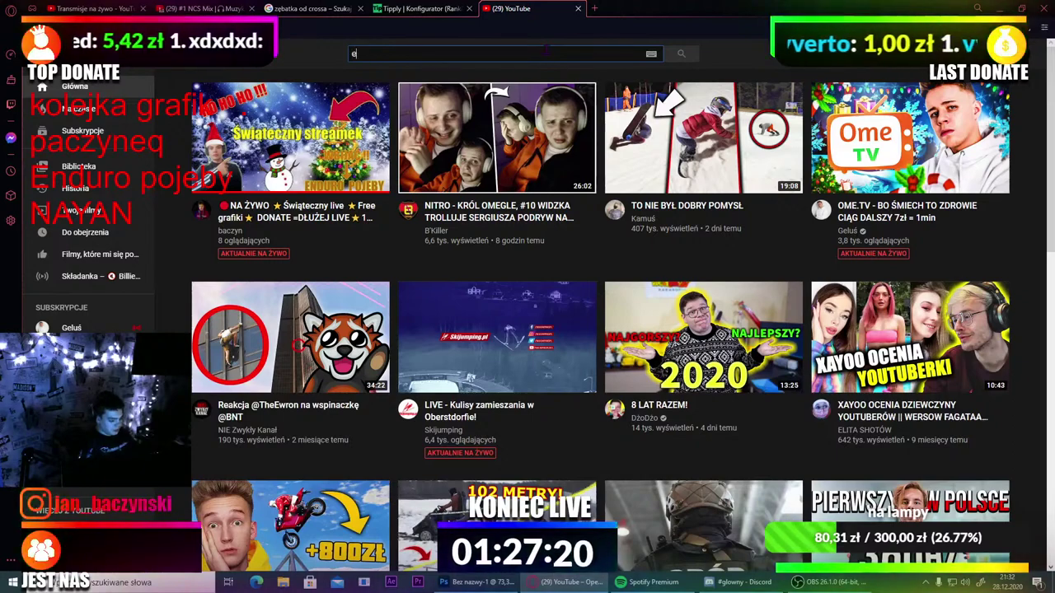
pyautogui.write('ndu')
pyautogui.press('BackSpace')
pyautogui.press('BackSpace')
pyautogui.press('BackSpace')
pyautogui.press('BackSpace')
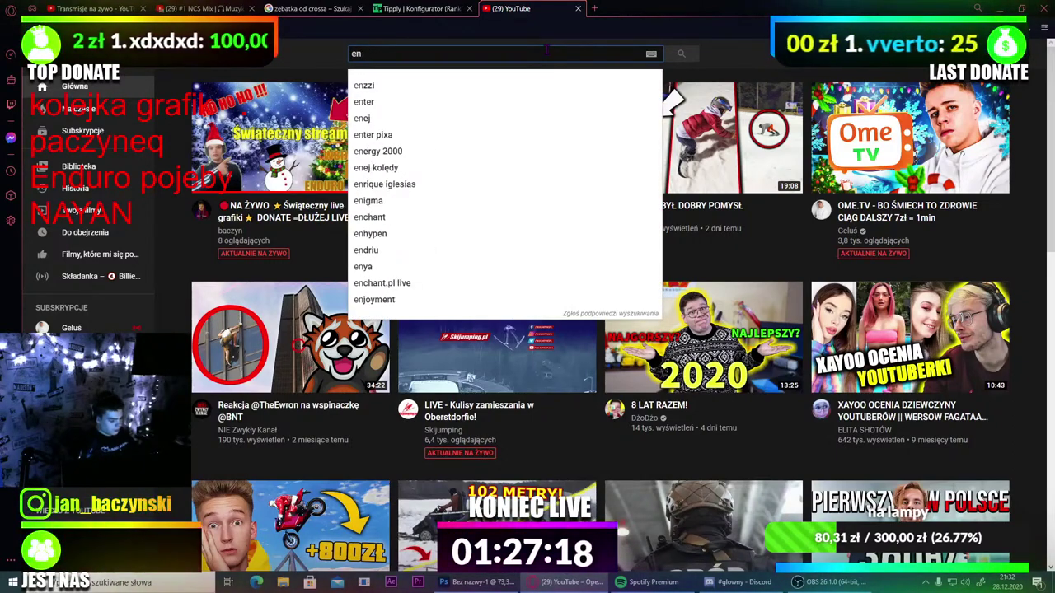
pyautogui.write('rp')
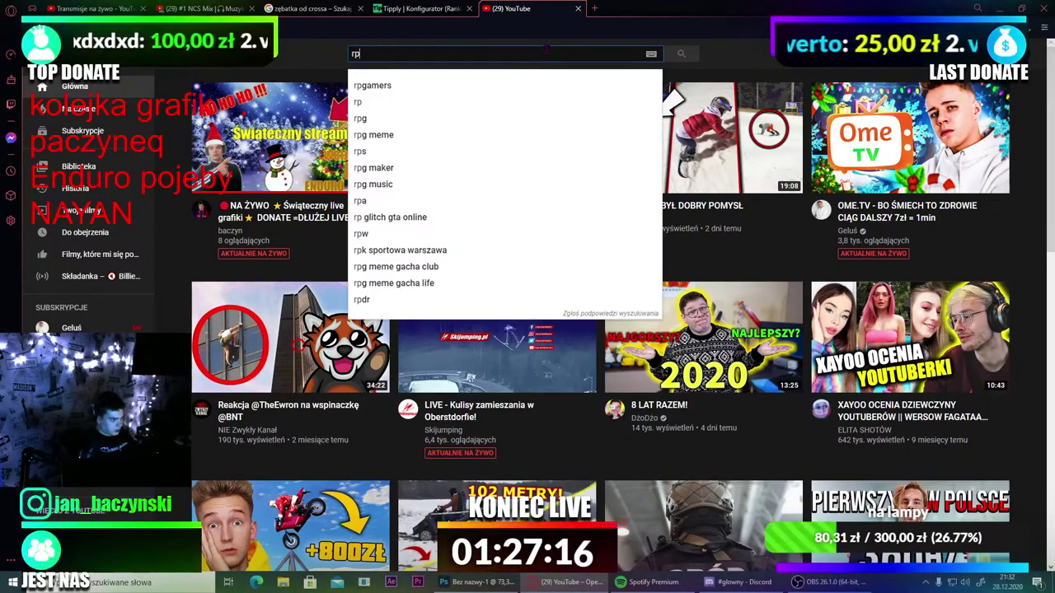
pyautogui.press('BackSpace')
pyautogui.press('BackSpace')
pyautogui.write('projec')
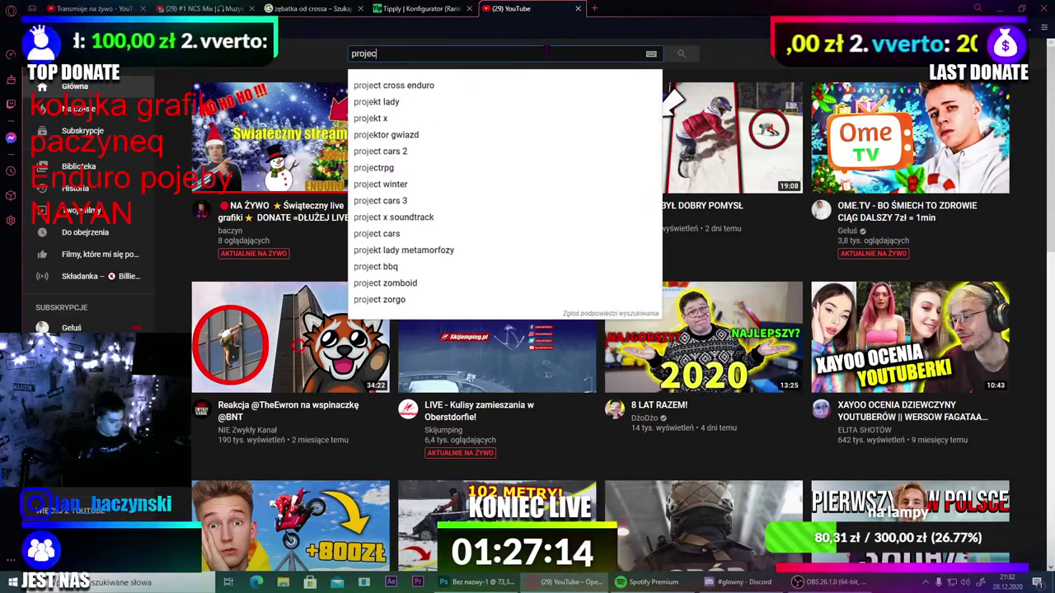
pyautogui.write('yt')
pyautogui.press('BackSpace')
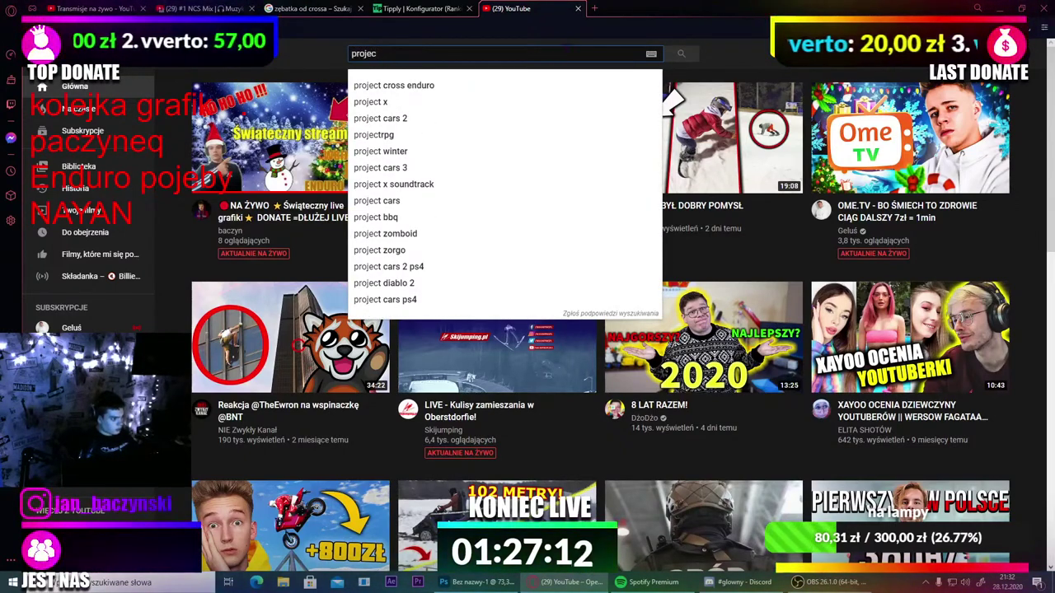
pyautogui.click(455, 85)
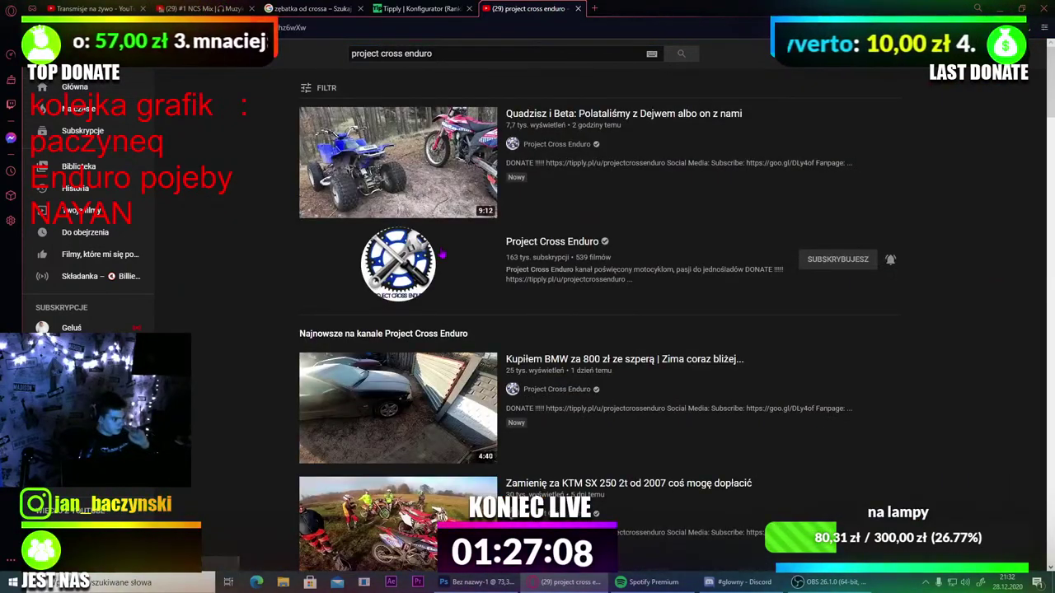
pyautogui.click(513, 237)
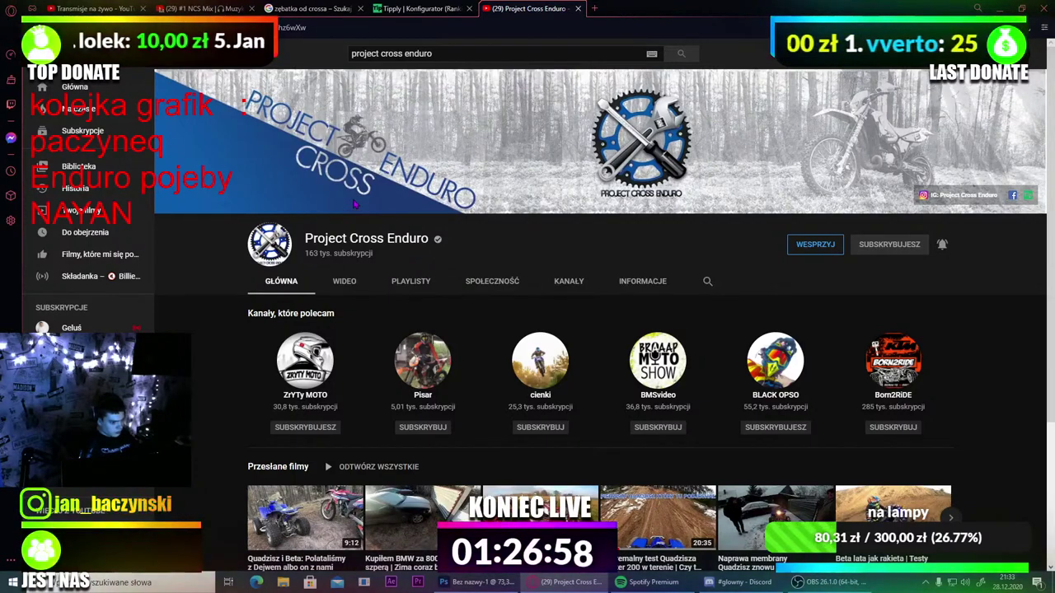
# Step: Compare the Project Cross Enduro channel's logo with the sprocket image results and look through them for a similar sprocket
pyautogui.hotkey('ctrl', 'shift', 'Tab')
pyautogui.hotkey('ctrl', 'shift', 'Tab')
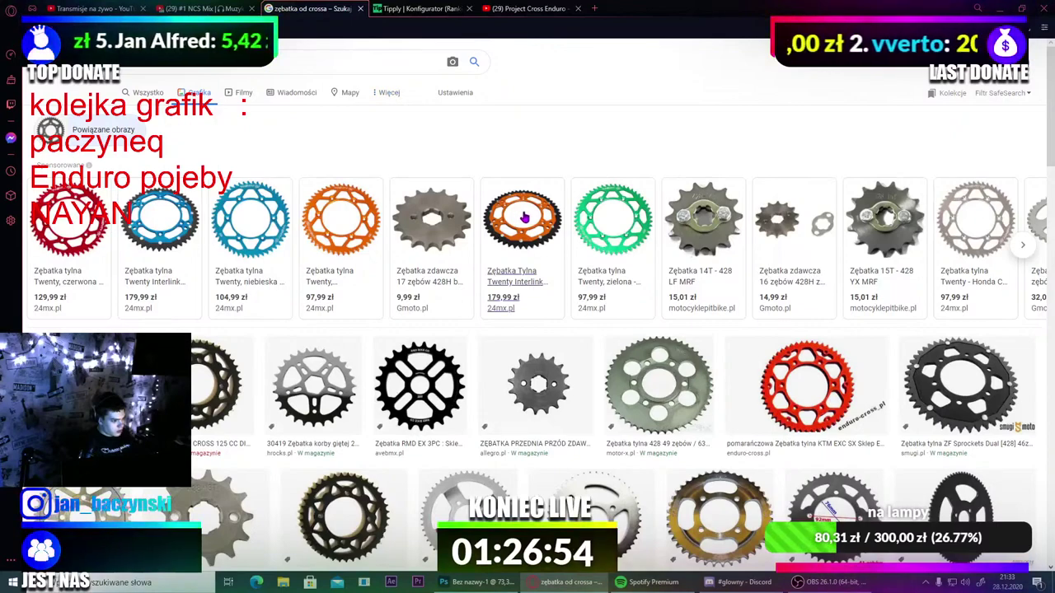
pyautogui.moveTo(524, 216)
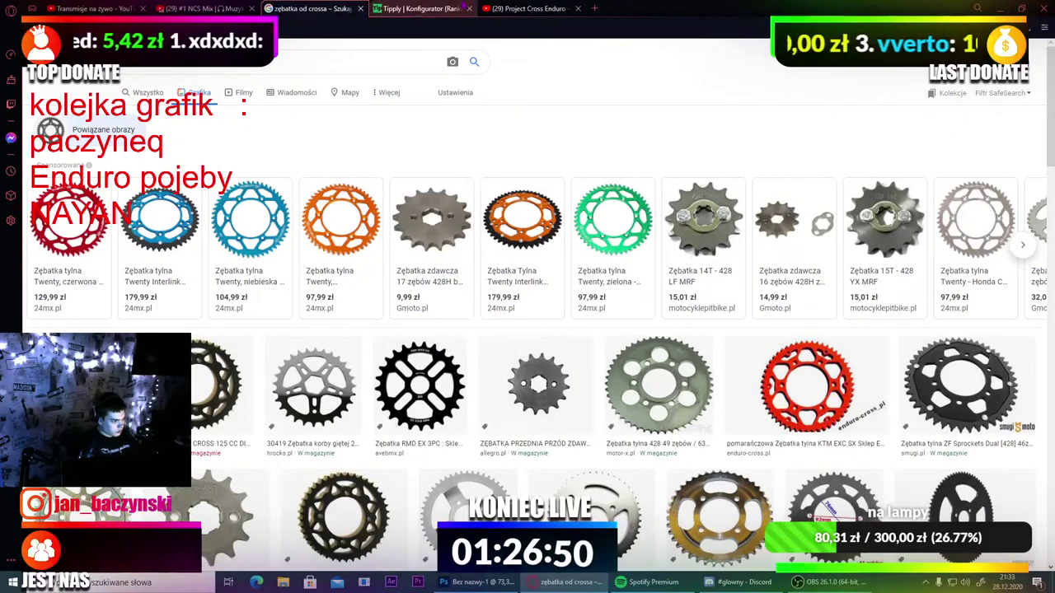
pyautogui.click(522, 8)
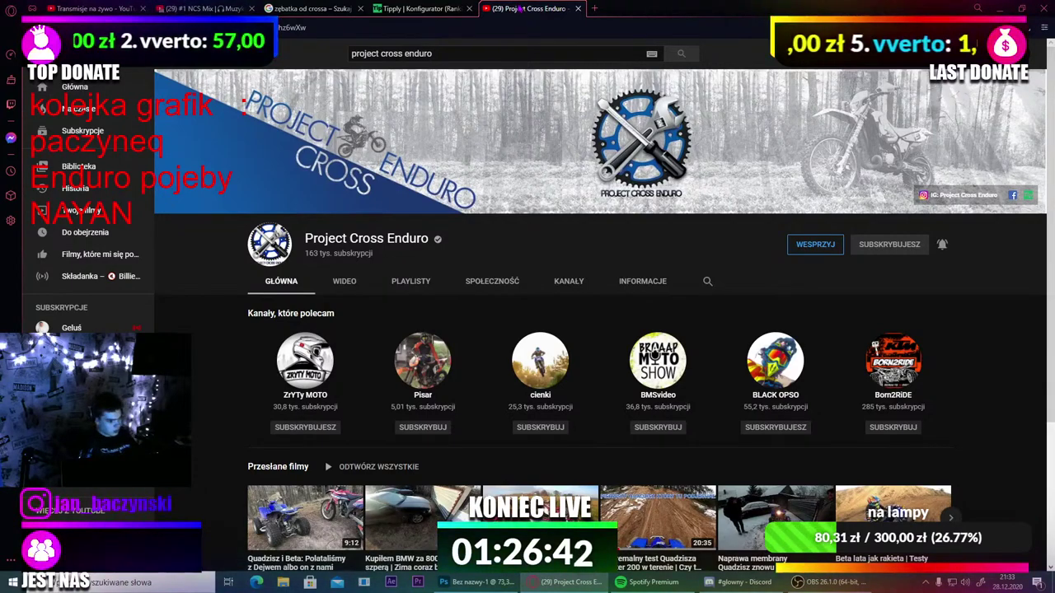
pyautogui.click(309, 8)
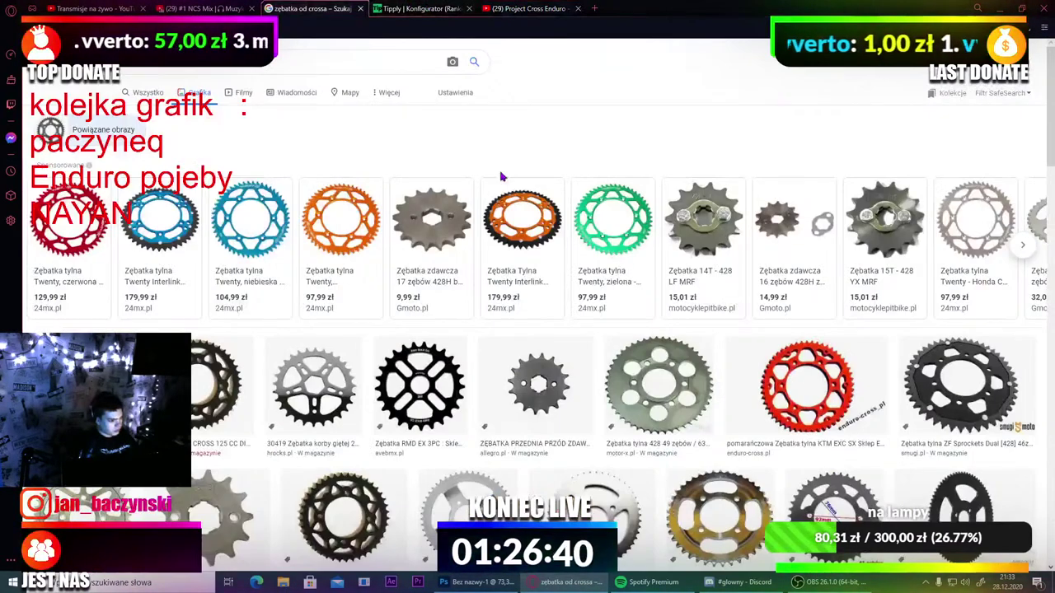
pyautogui.scroll(-3, 659, 313)
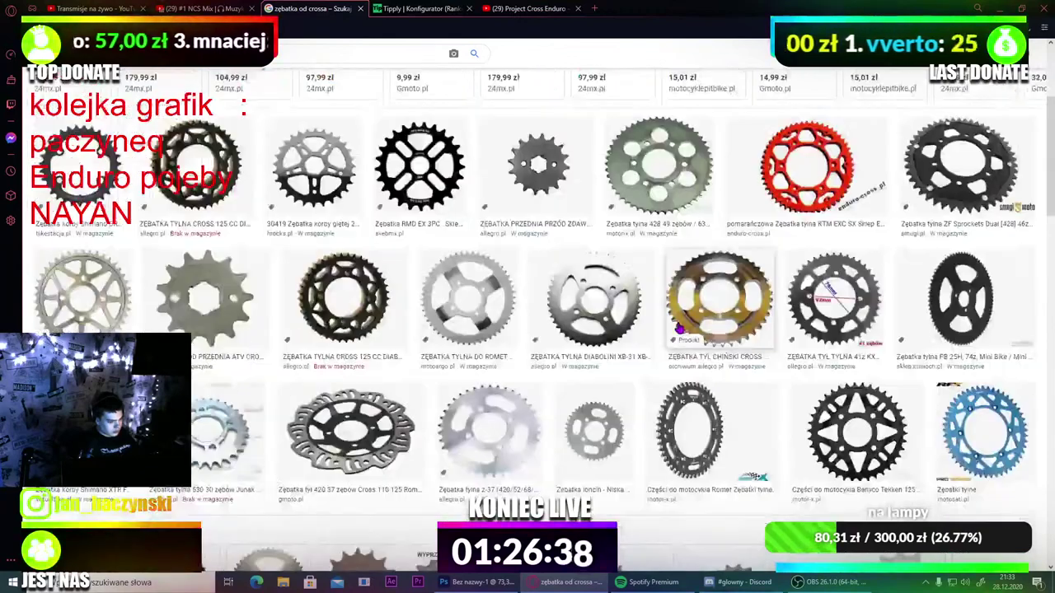
pyautogui.scroll(-1, 684, 328)
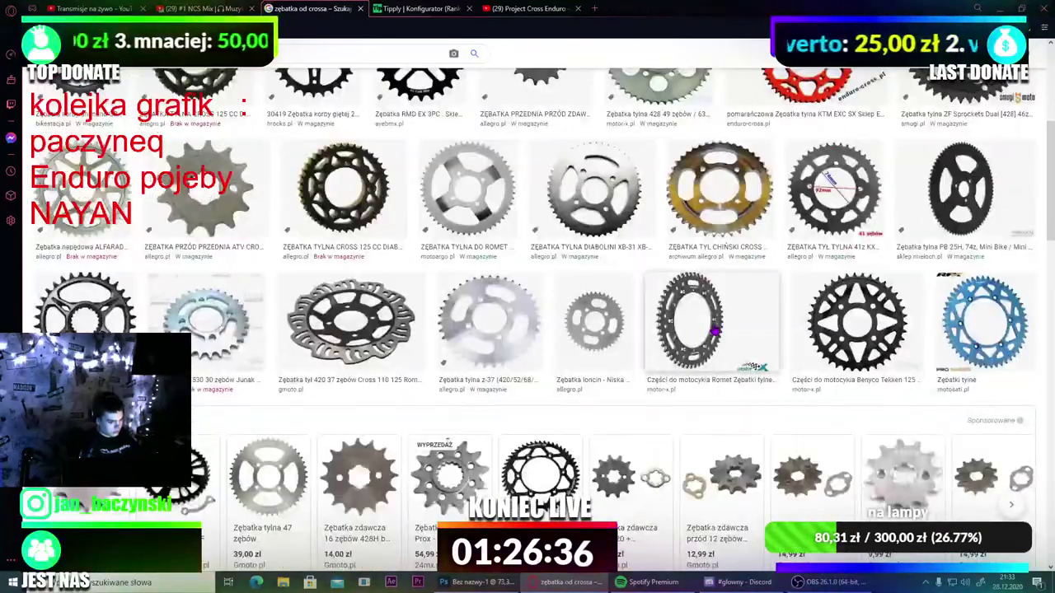
pyautogui.scroll(-4, 725, 328)
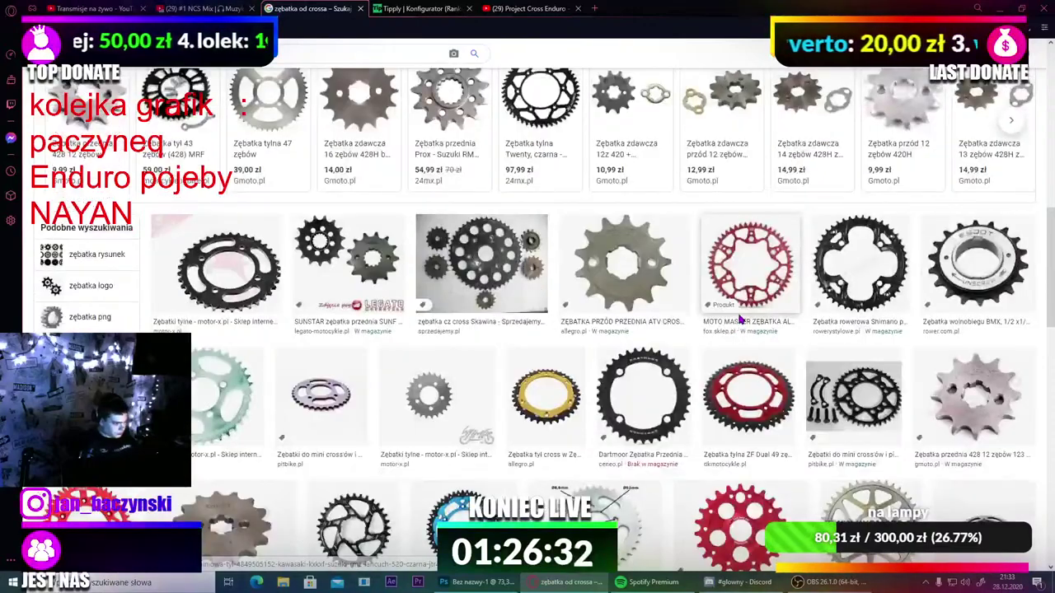
pyautogui.scroll(2, 736, 325)
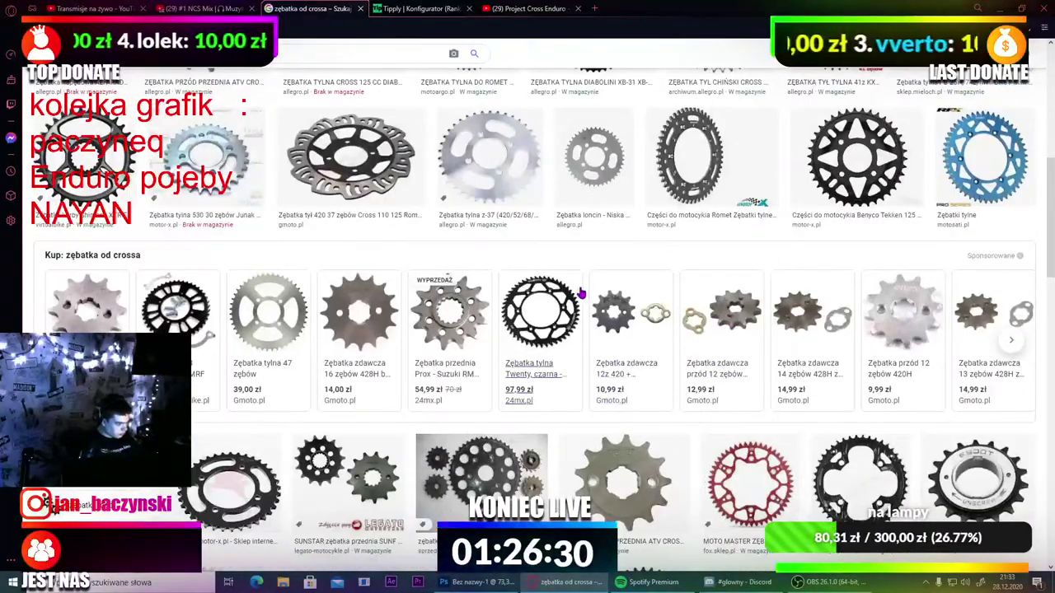
pyautogui.scroll(1, 515, 280)
pyautogui.scroll(2, 507, 272)
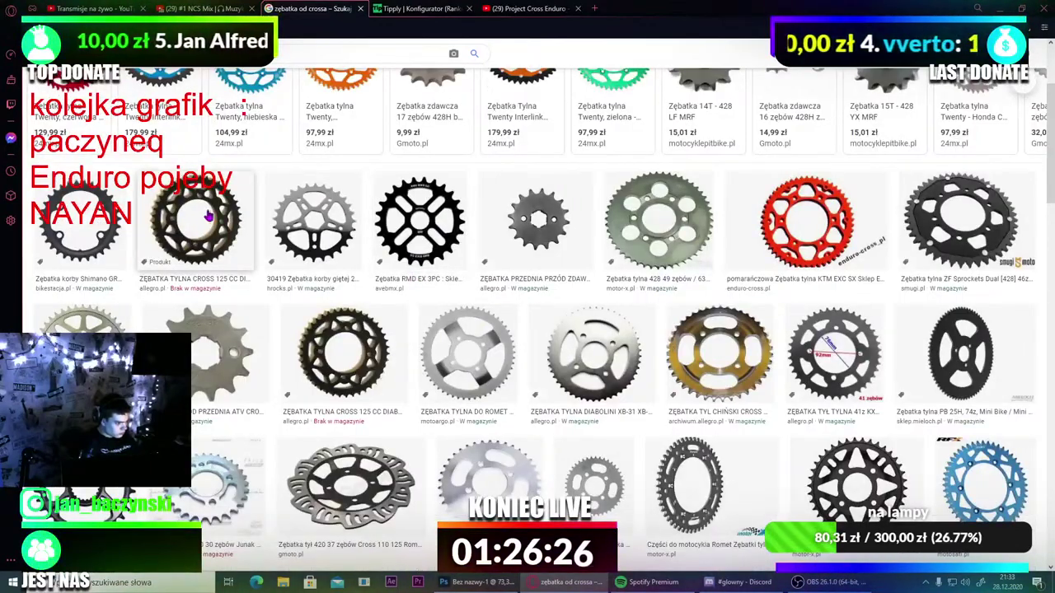
pyautogui.scroll(2, 461, 248)
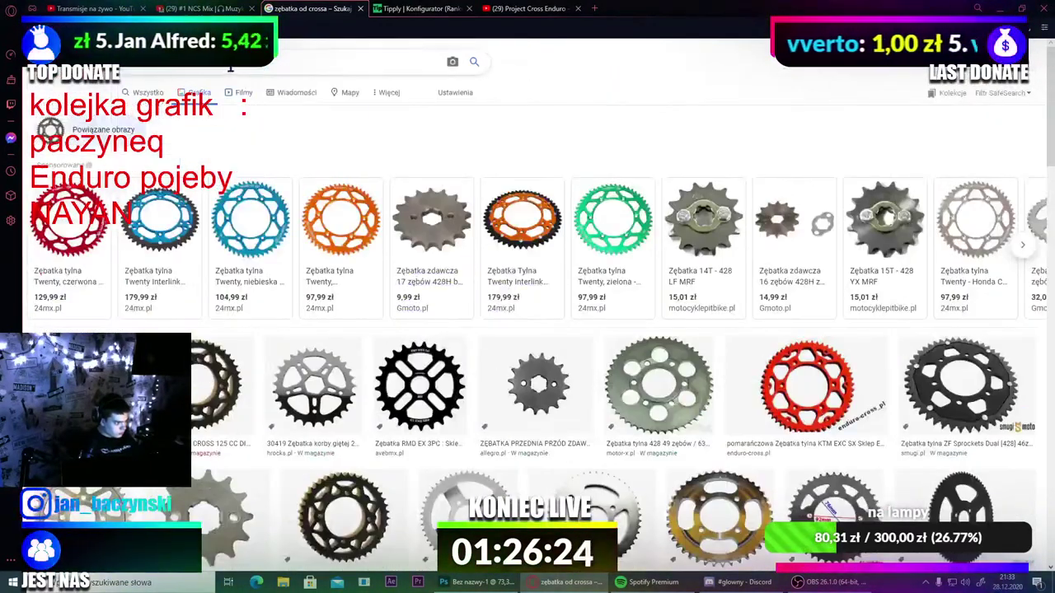
# Step: Replace the image search query with "awatar project cross enduro" and run the search
pyautogui.tripleClick(230, 68)
pyautogui.press('BackSpace')
pyautogui.write('awatar')
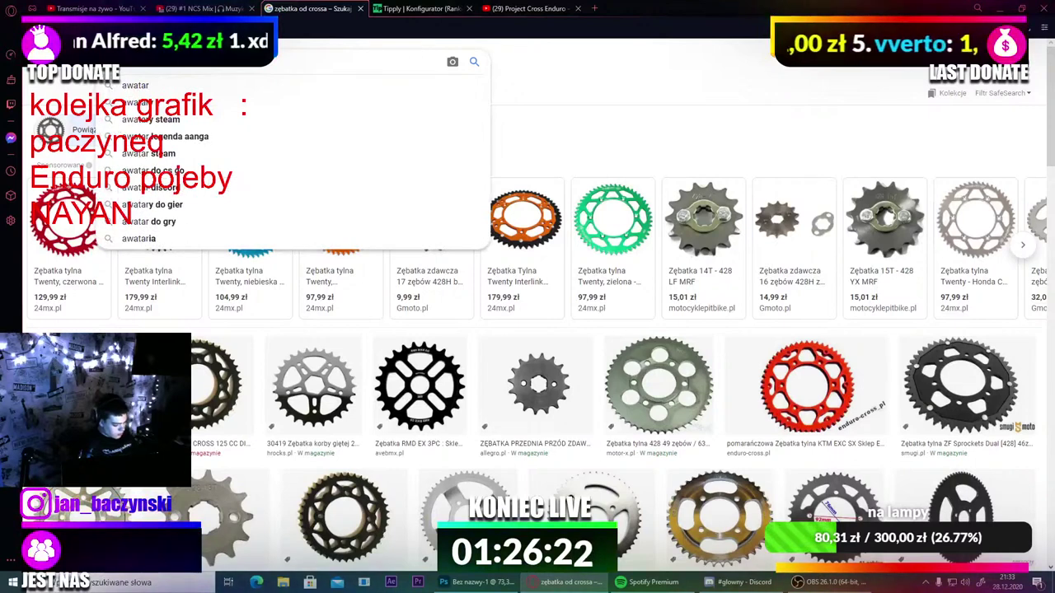
pyautogui.write(' pacz')
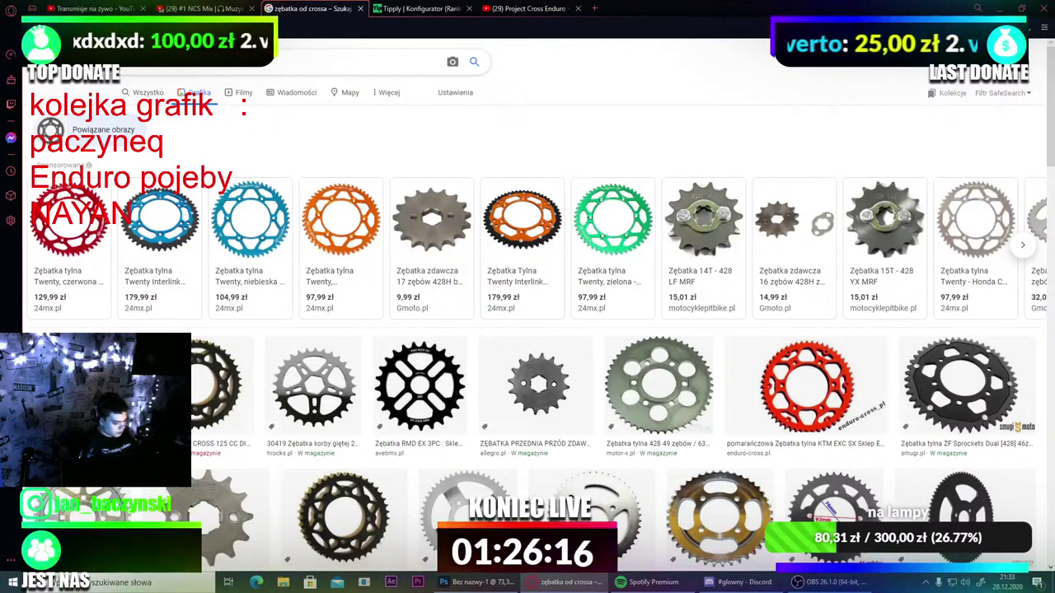
pyautogui.press('Return')
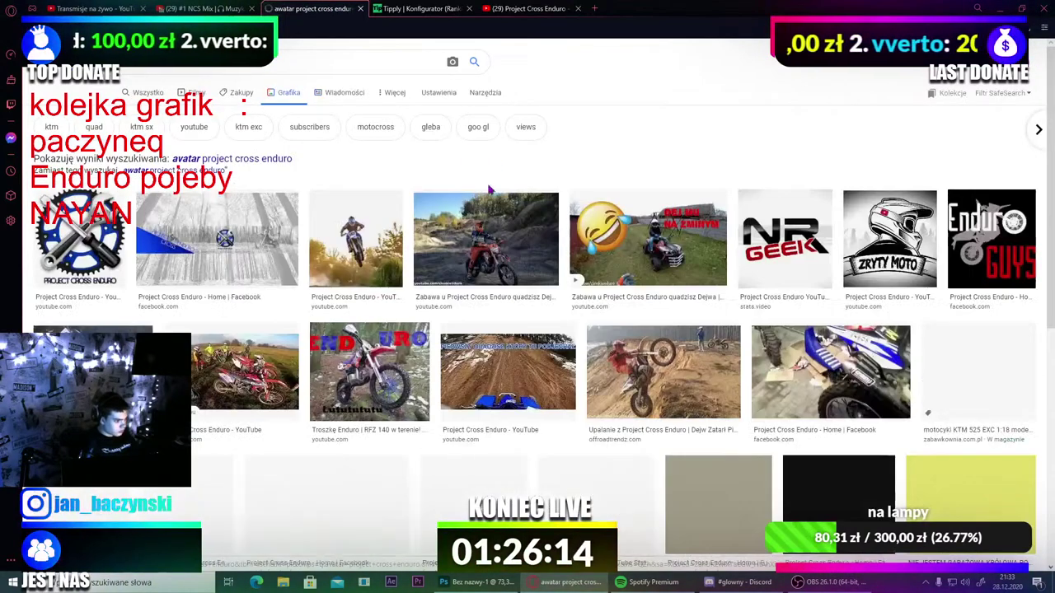
# Step: Look through the image results for a usable version of the Project Cross Enduro avatar
pyautogui.scroll(-3, 223, 126)
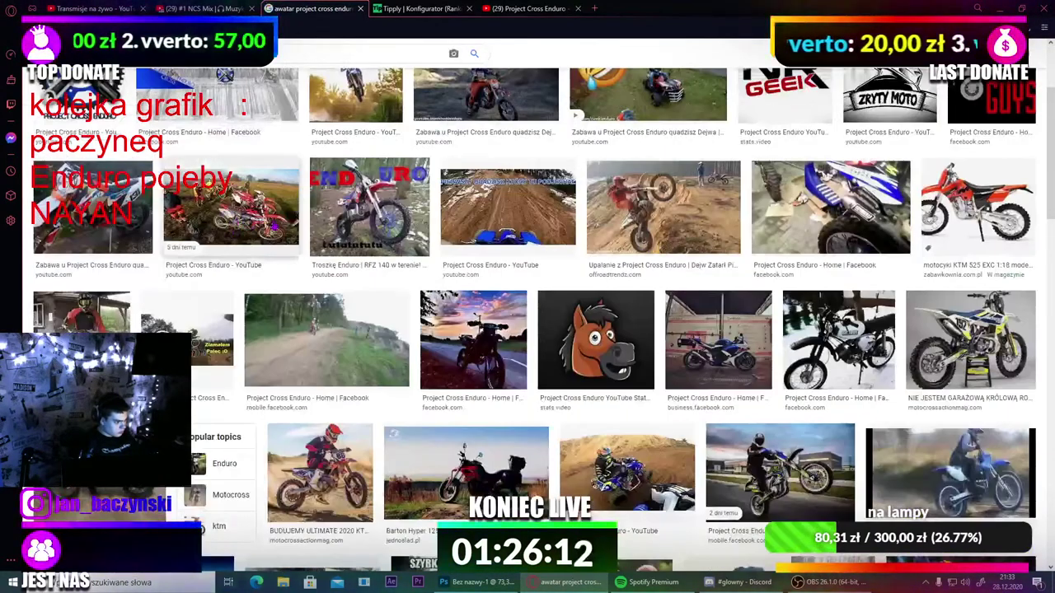
pyautogui.scroll(-10, 297, 221)
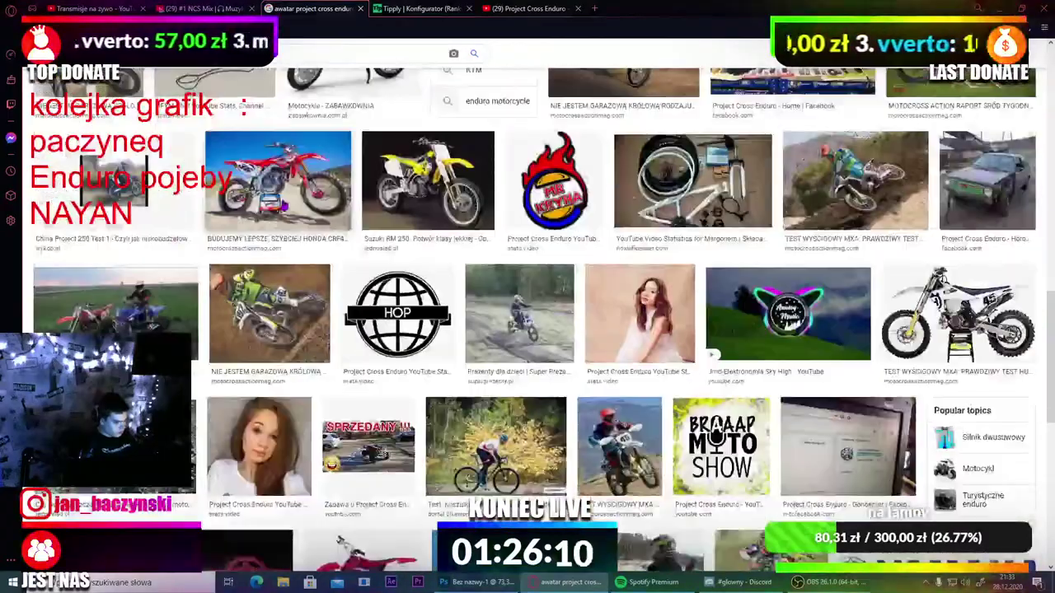
pyautogui.scroll(15, 313, 165)
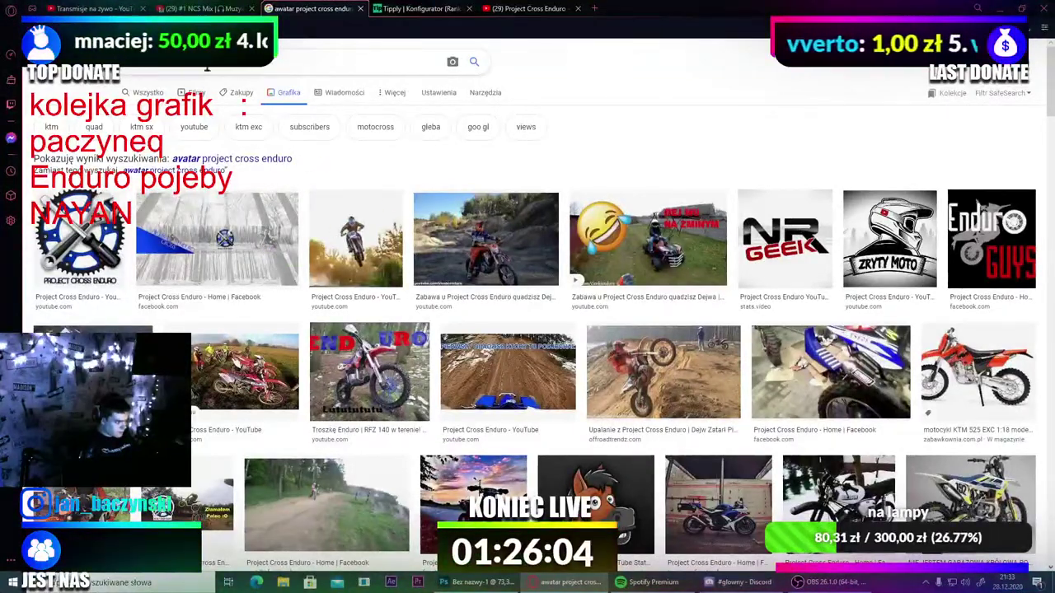
# Step: Replace the image search query with "zębatka od crossa" and run the search
pyautogui.tripleClick(280, 62)
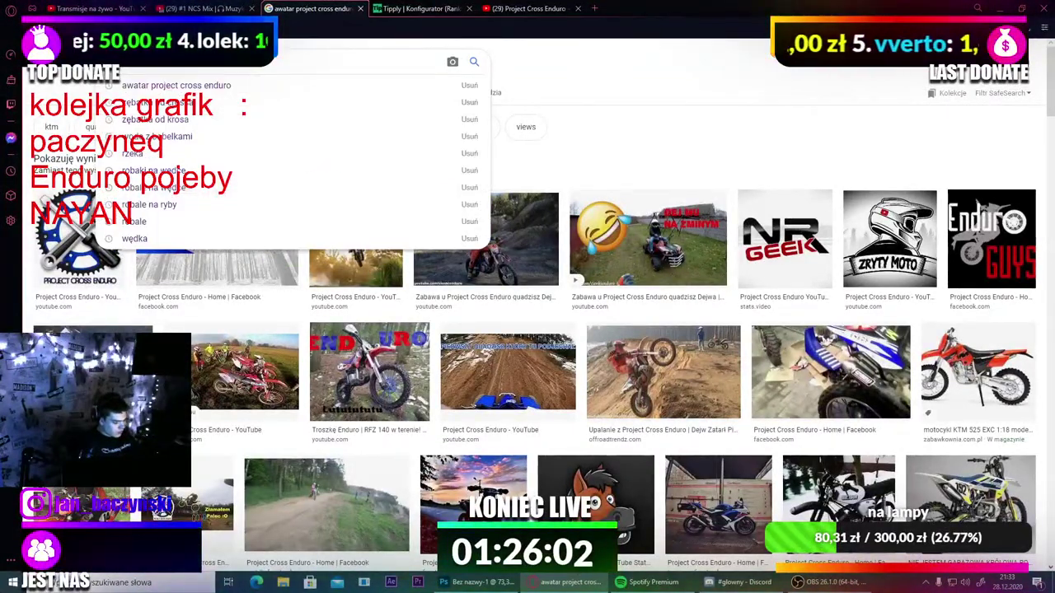
pyautogui.write('zęb')
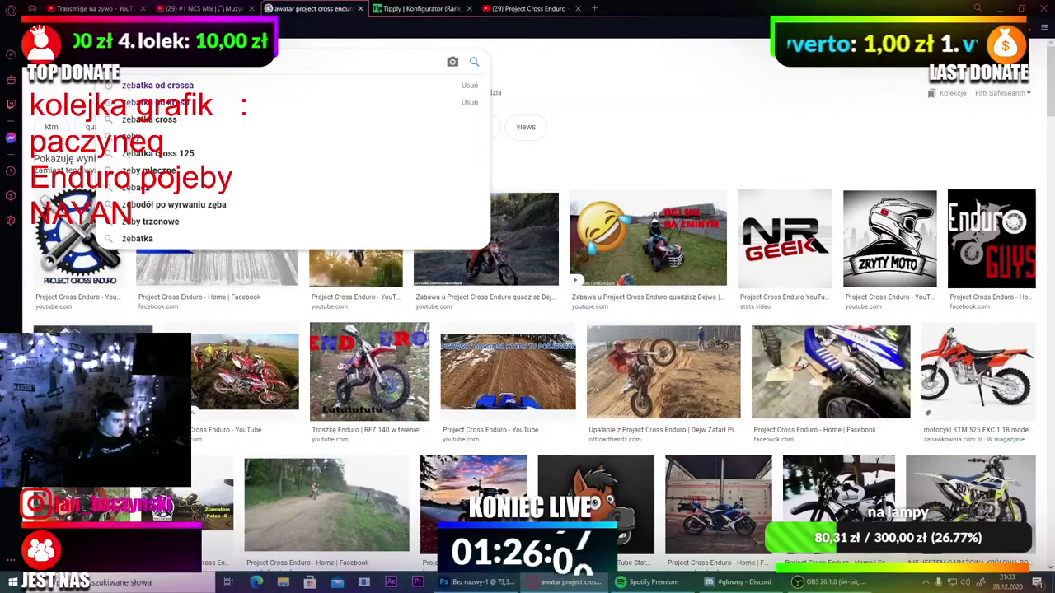
pyautogui.write('a')
pyautogui.click(156, 86)
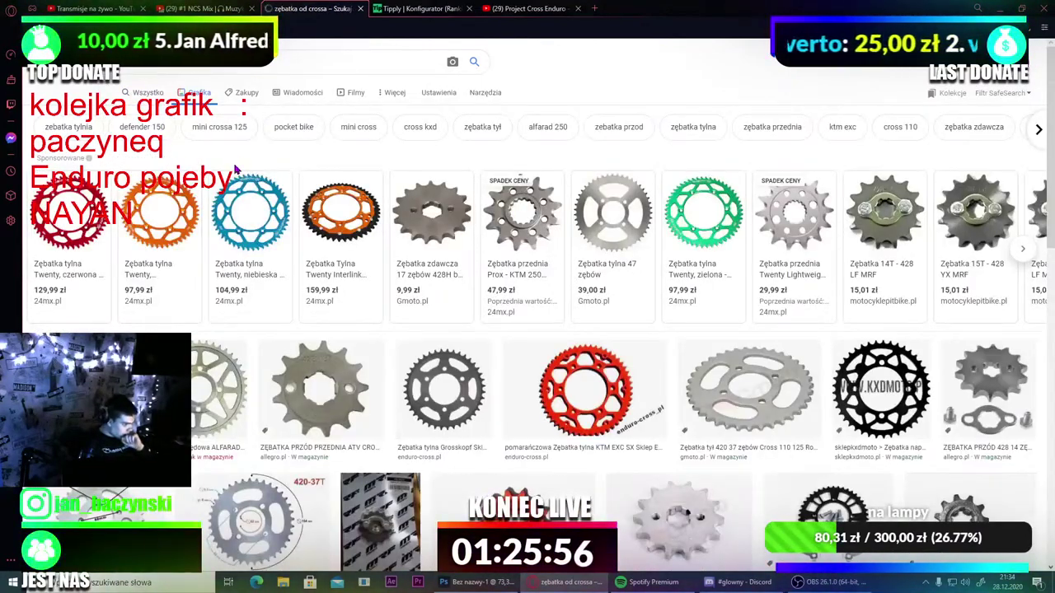
# Step: Find the dark grey "Zębatka tylna Grosskopf" sprocket from Enduro-Cross.pl in the results and copy its preview image
pyautogui.scroll(-3, 229, 169)
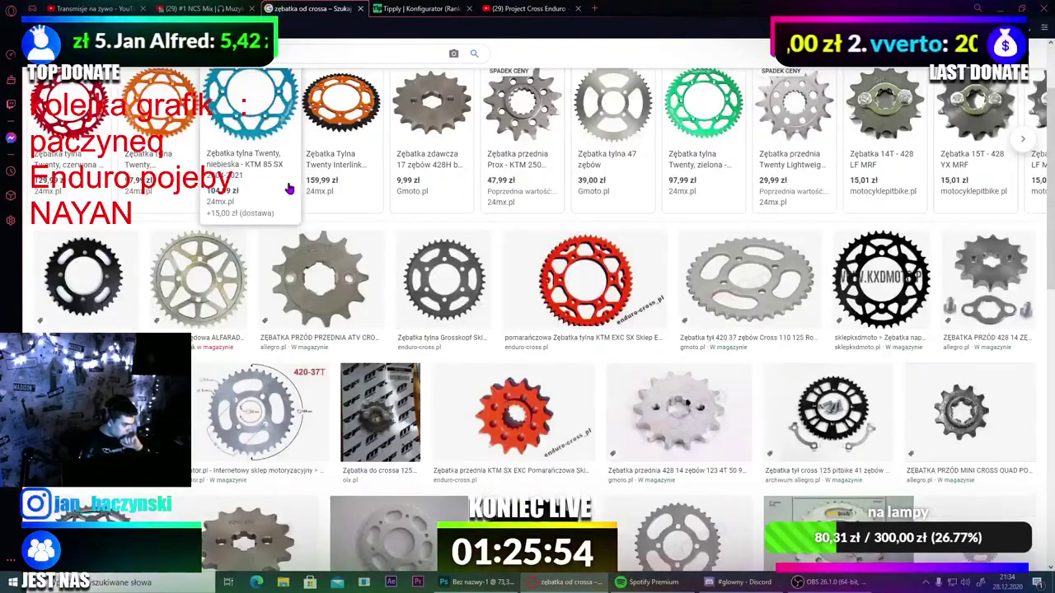
pyautogui.scroll(-1, 290, 189)
pyautogui.moveTo(431, 206); pyautogui.dragTo(452, 204)
pyautogui.scroll(-2, 452, 204)
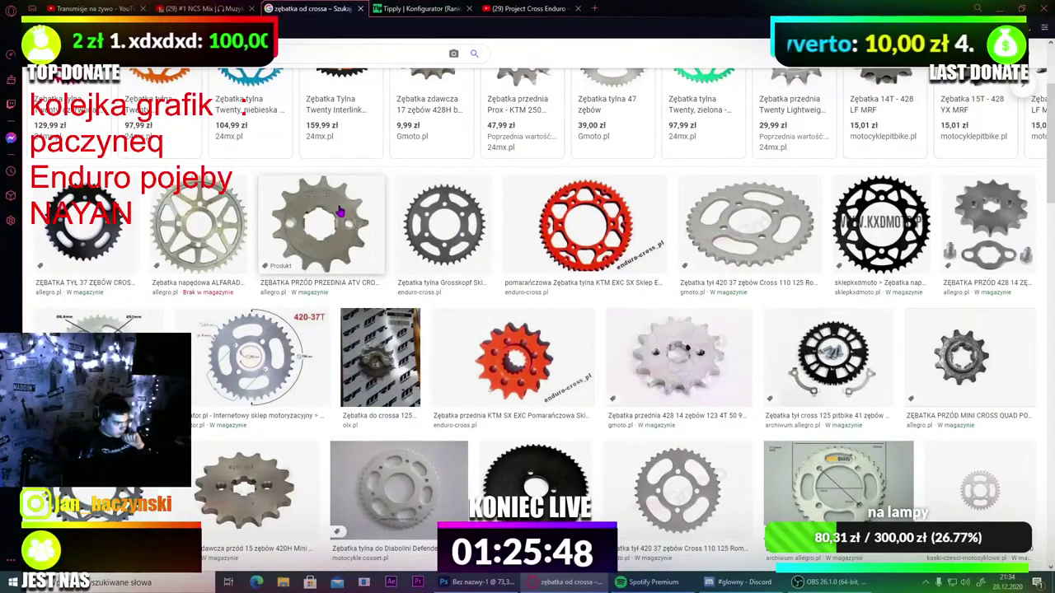
pyautogui.click(472, 218)
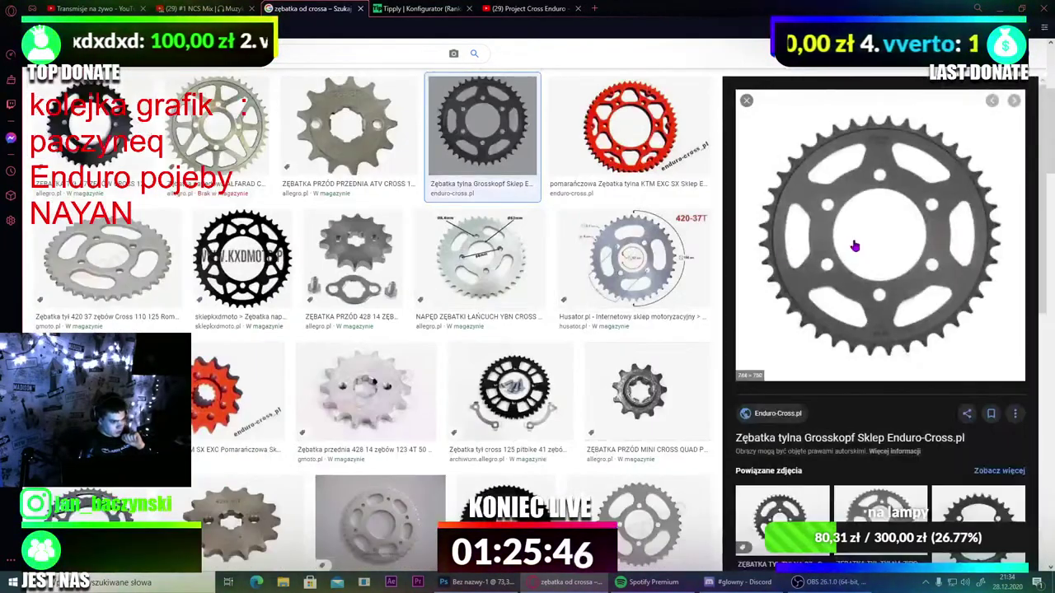
pyautogui.scroll(-2, 875, 244)
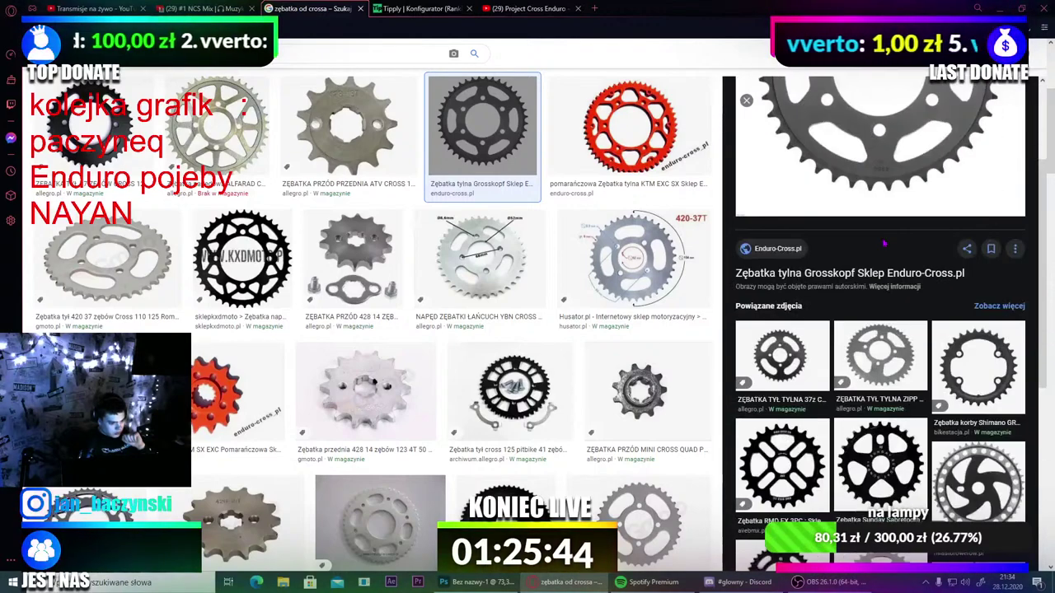
pyautogui.scroll(2, 884, 243)
pyautogui.rightClick(736, 215)
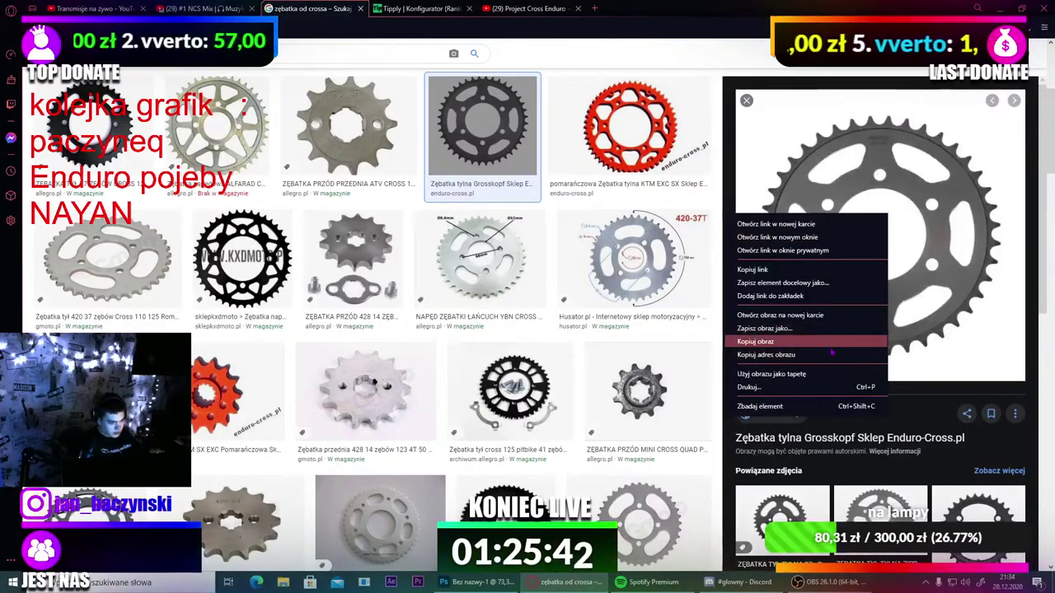
pyautogui.click(789, 345)
# Step: Switch to Photoshop, paste the sprocket image into the blank document and scale it up slightly
pyautogui.hotkey('alt', 'Tab')
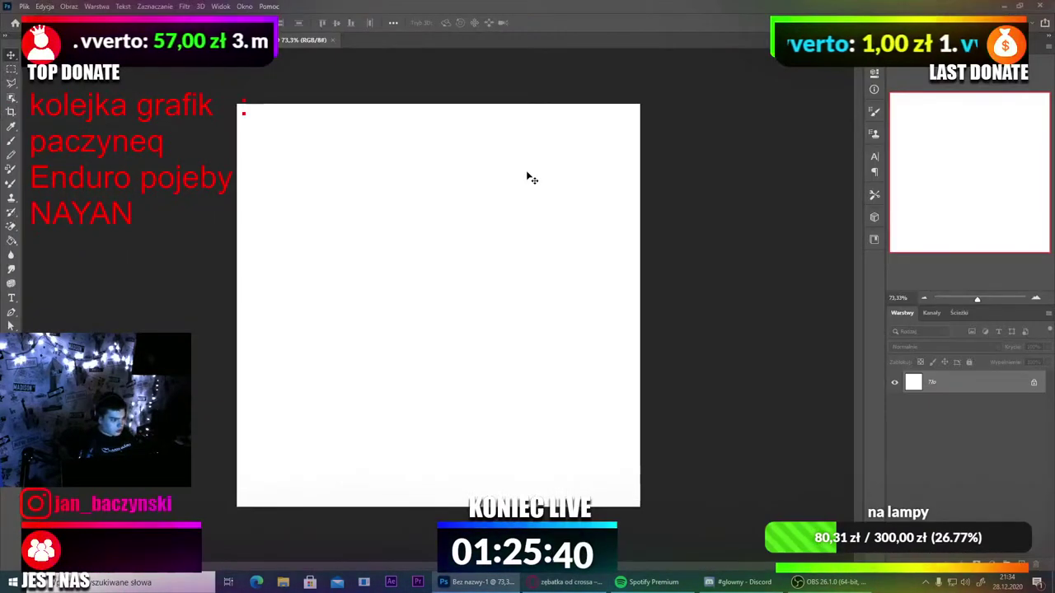
pyautogui.hotkey('ctrl', 'v')
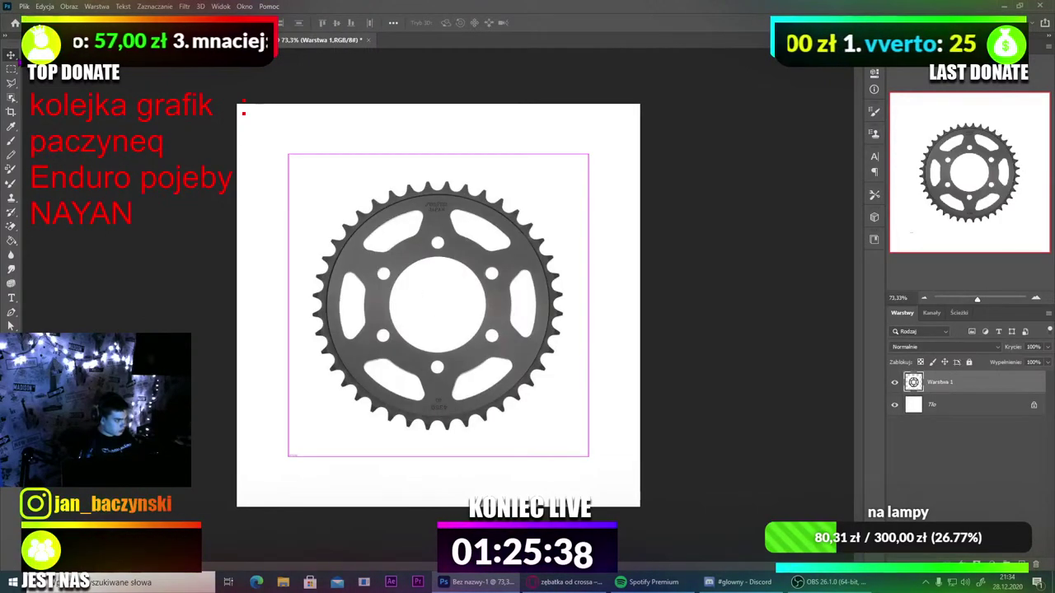
pyautogui.hotkey('ctrl', 't')
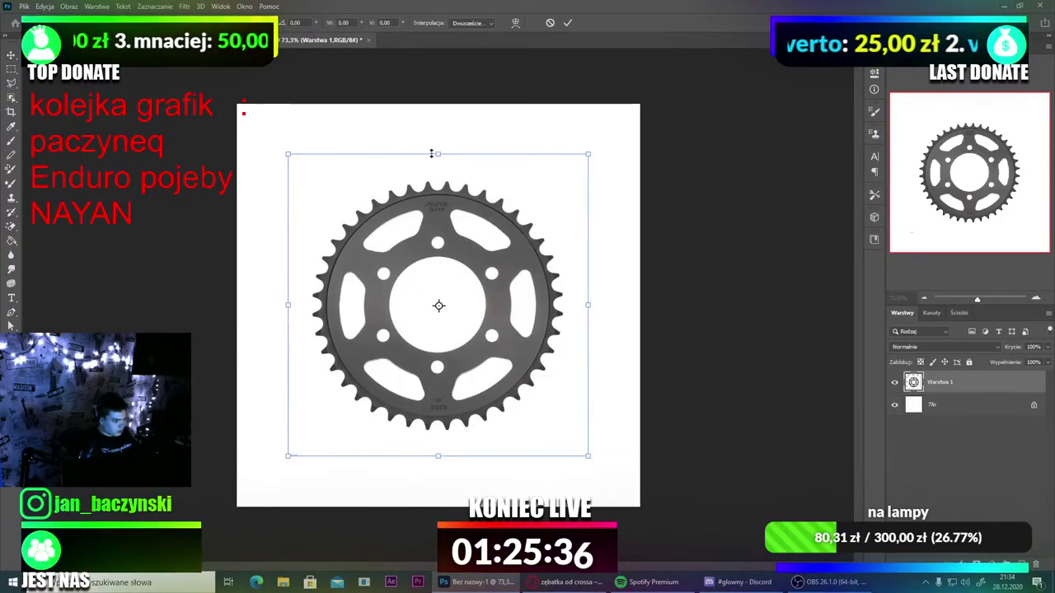
pyautogui.moveTo(431, 154); pyautogui.dragTo(438, 136)
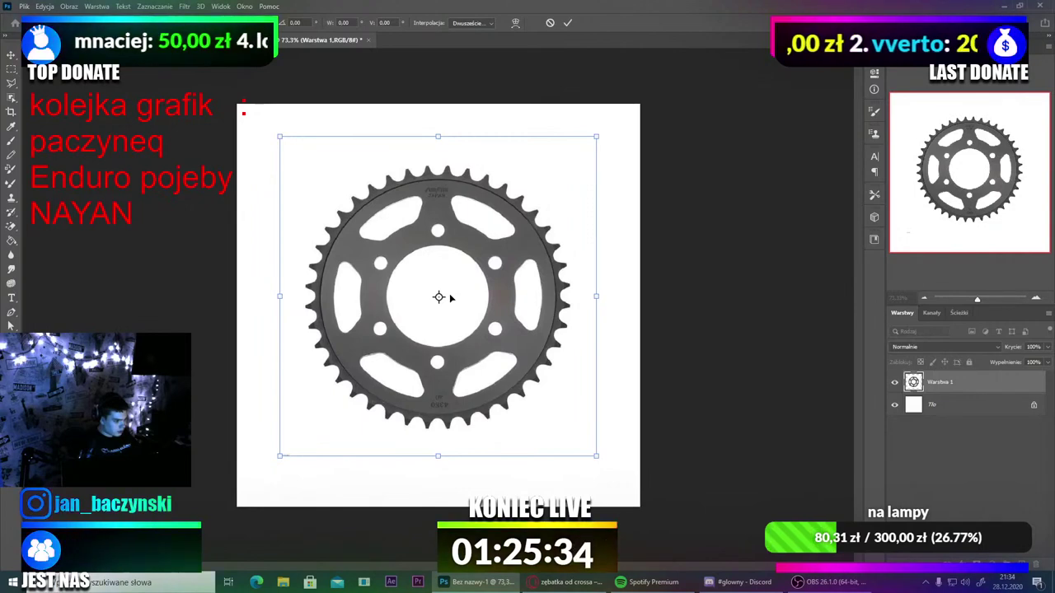
pyautogui.scroll(9, 428, 298)
pyautogui.scroll(-5, 428, 297)
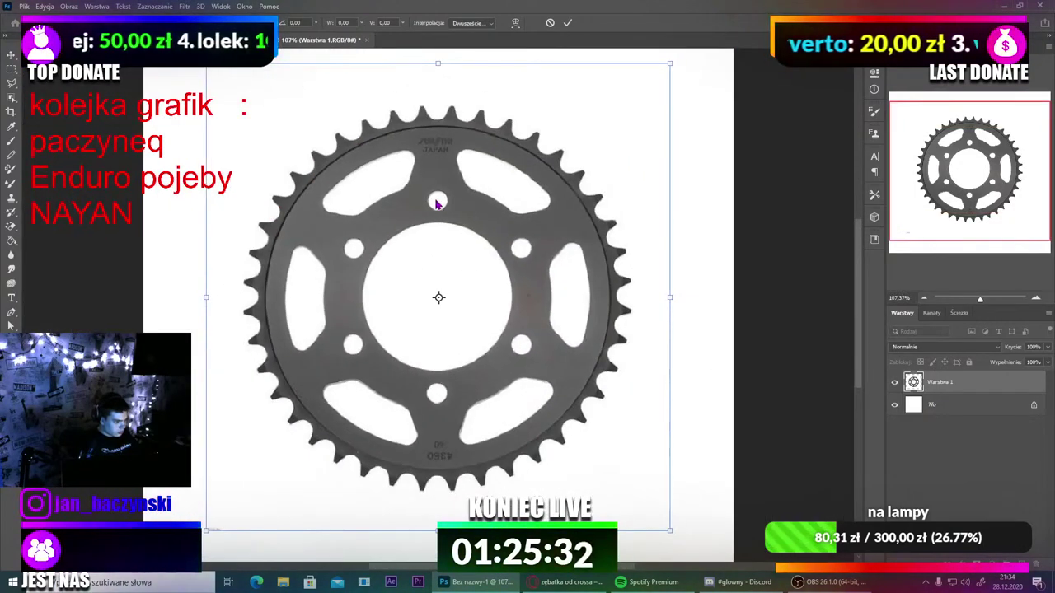
pyautogui.press('Return')
pyautogui.scroll(-2, 405, 236)
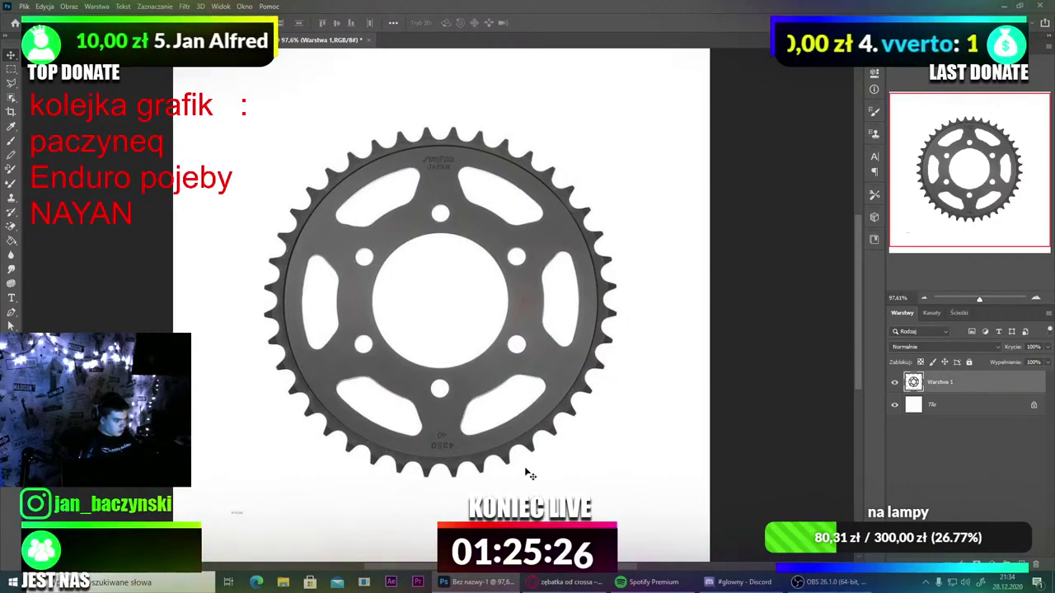
# Step: Switch to the browser, study the logo on the Project Cross Enduro channel page and return to the Photoshop document
pyautogui.click(569, 582)
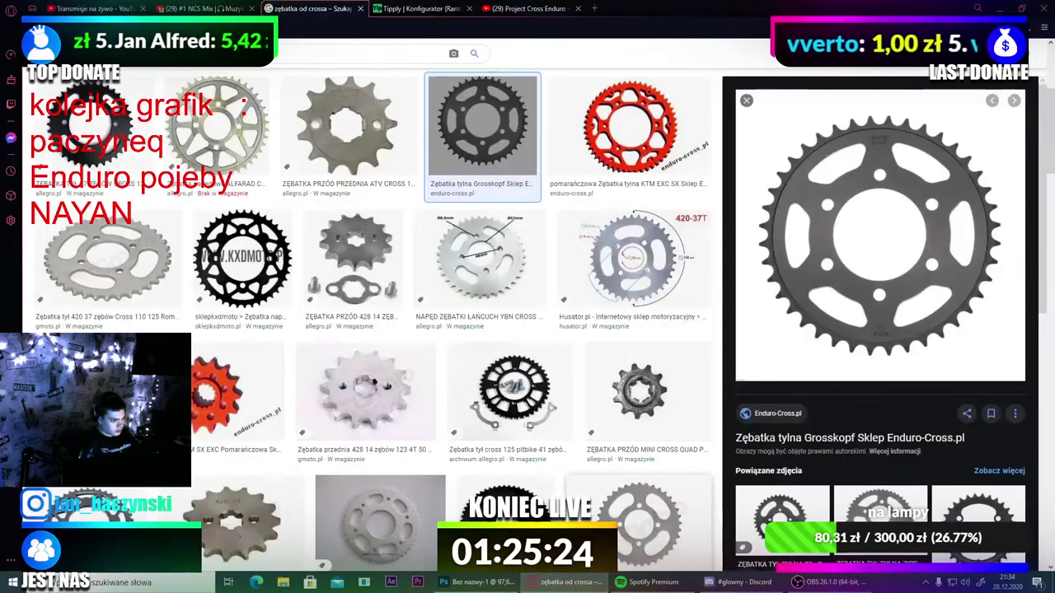
pyautogui.click(527, 8)
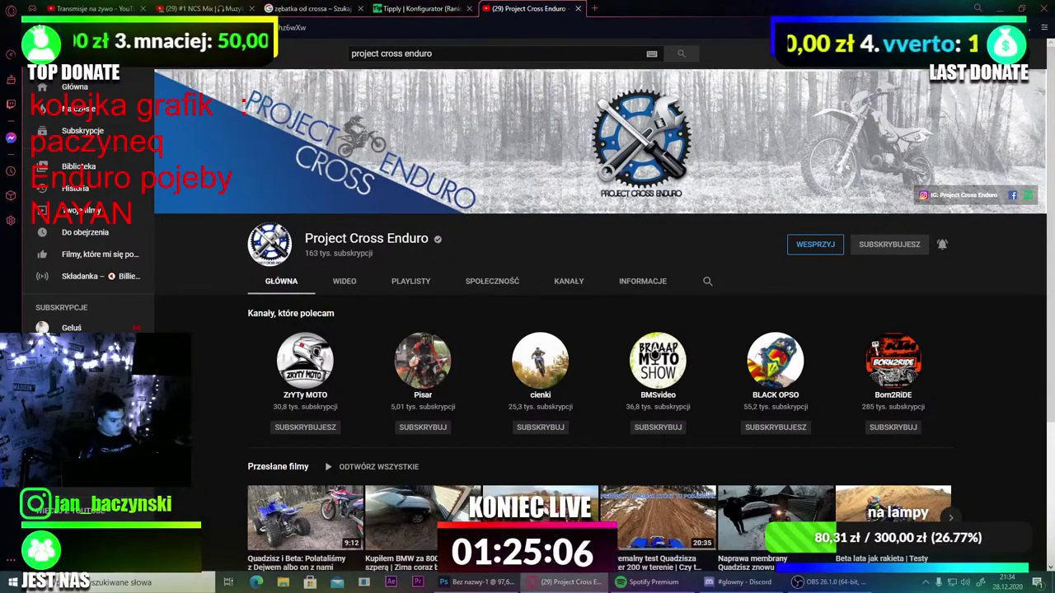
pyautogui.click(459, 589)
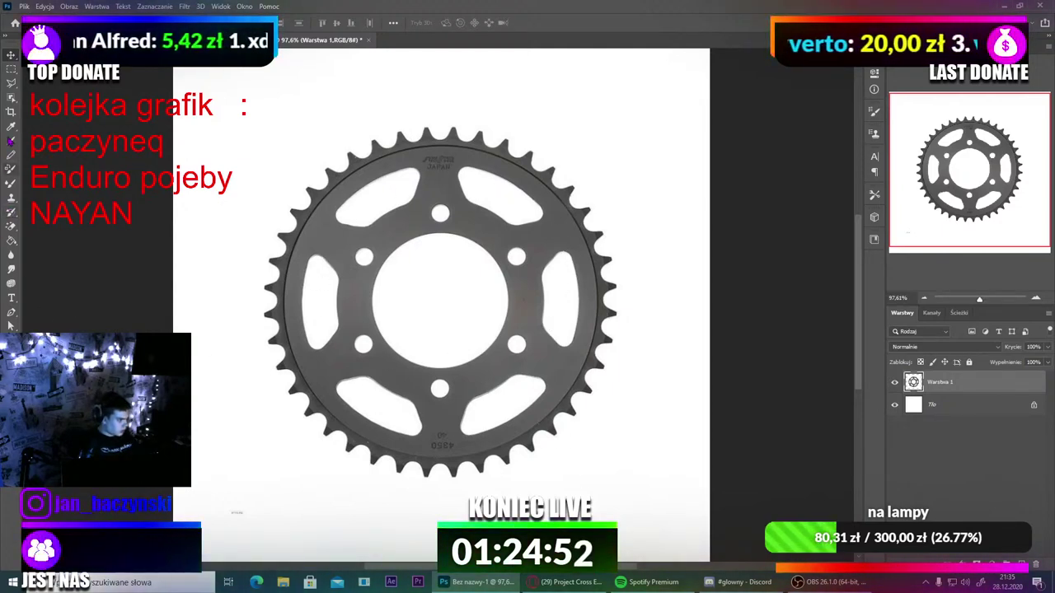
# Step: Inspect the extent of the pasted sprocket image by hiding and showing the white background layer
pyautogui.click(11, 314)
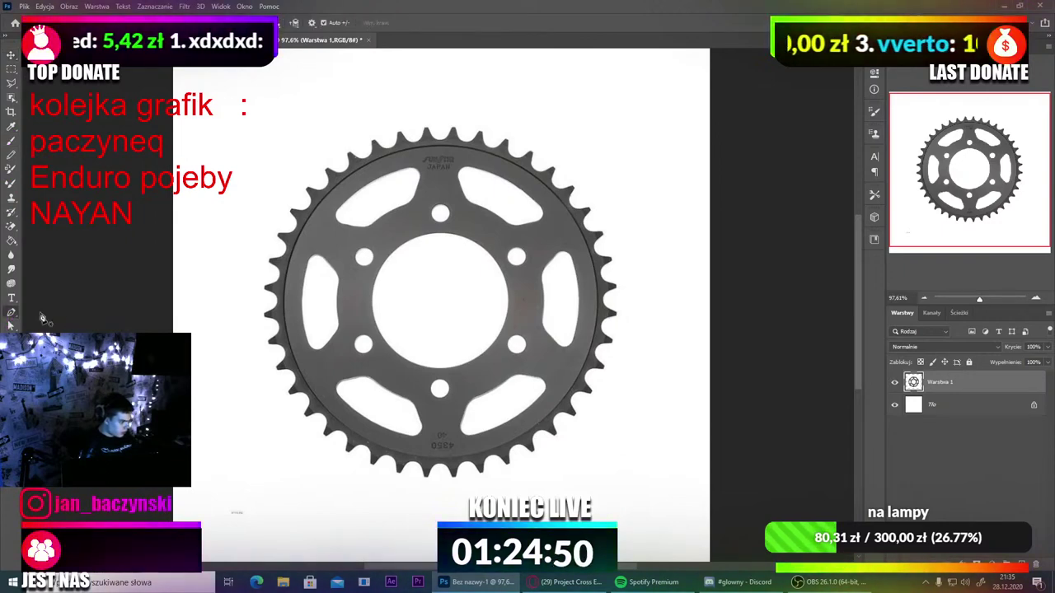
pyautogui.scroll(2, 336, 248)
pyautogui.scroll(-2, 337, 249)
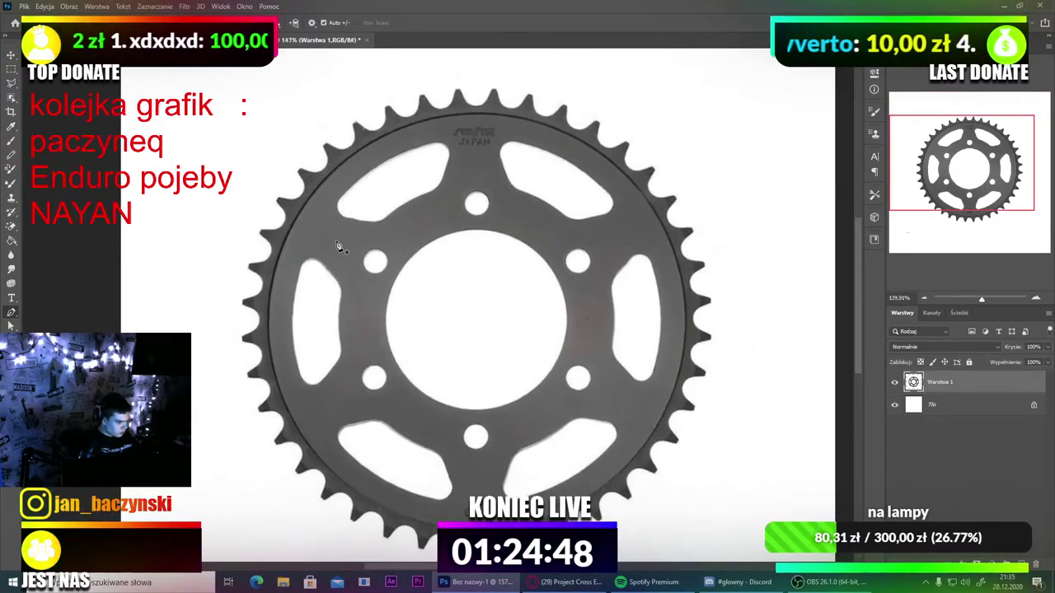
pyautogui.click(894, 404)
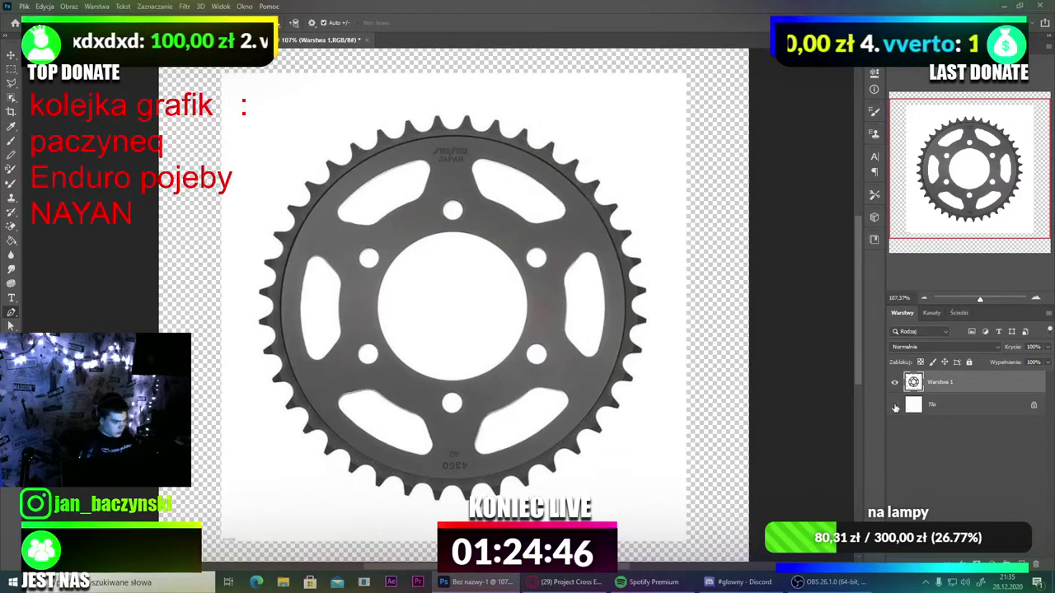
pyautogui.click(894, 404)
pyautogui.click(894, 404)
pyautogui.click(894, 405)
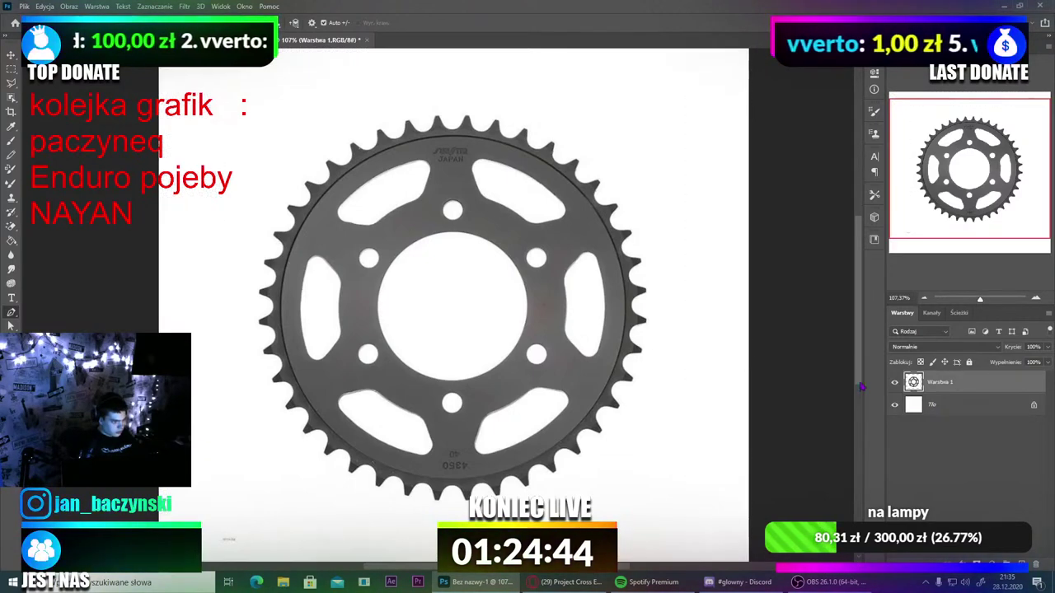
pyautogui.scroll(-3, 554, 278)
pyautogui.scroll(2, 396, 181)
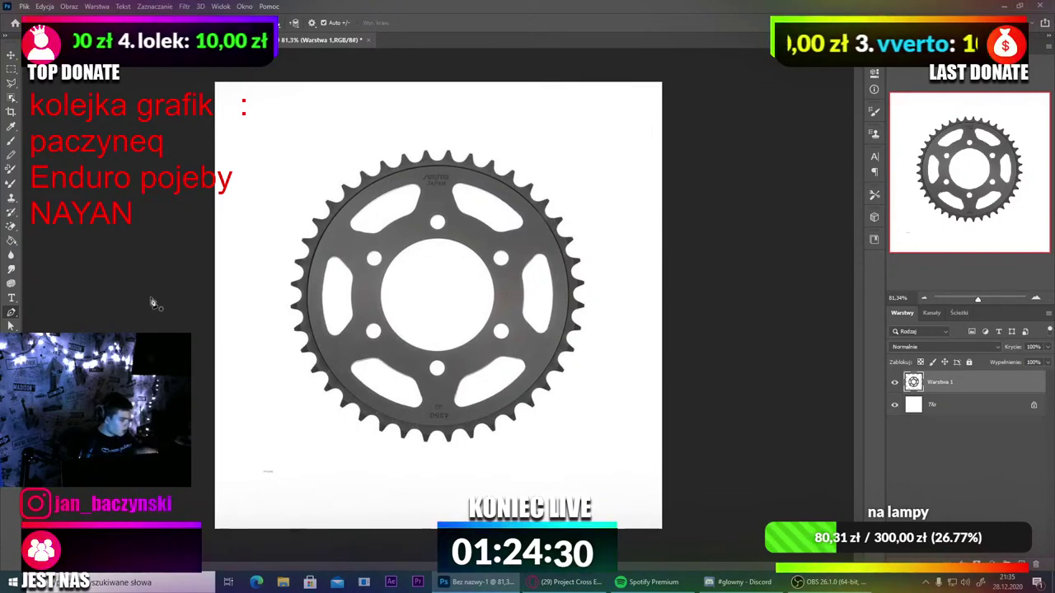
# Step: Try to fill the area around the sprocket image with black on the sprocket's own layer
pyautogui.click(10, 225)
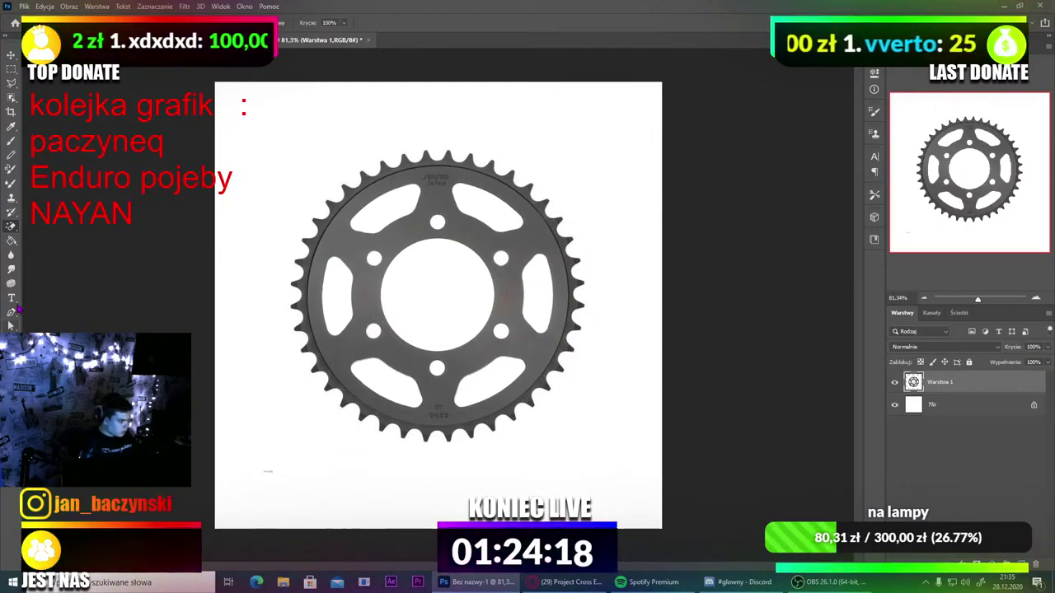
pyautogui.click(11, 239)
pyautogui.click(258, 288)
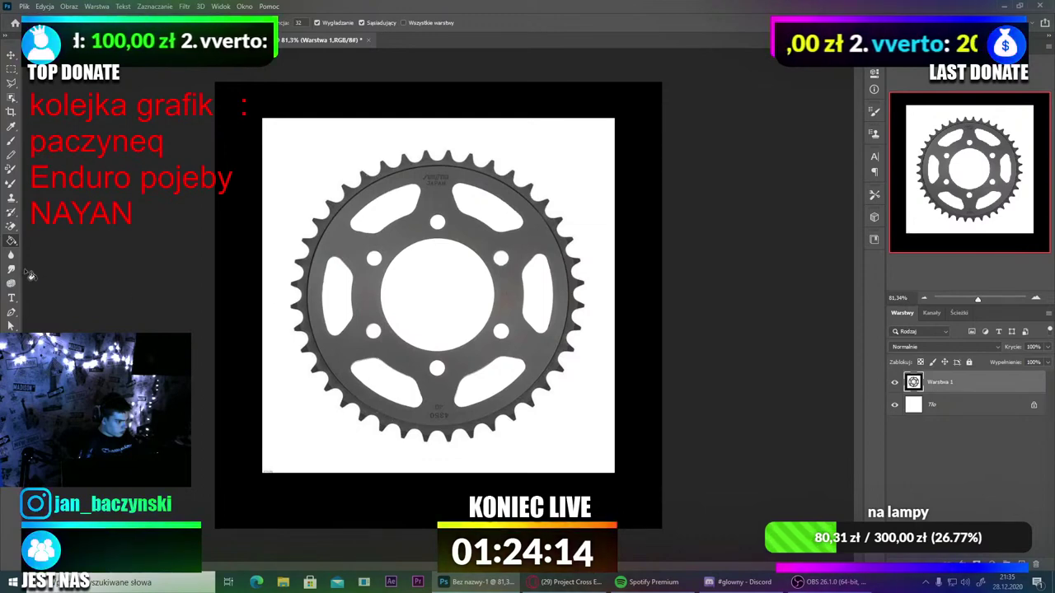
# Step: Check which layer received the black fill by toggling the sprocket layer's visibility, and undo that fill
pyautogui.click(10, 226)
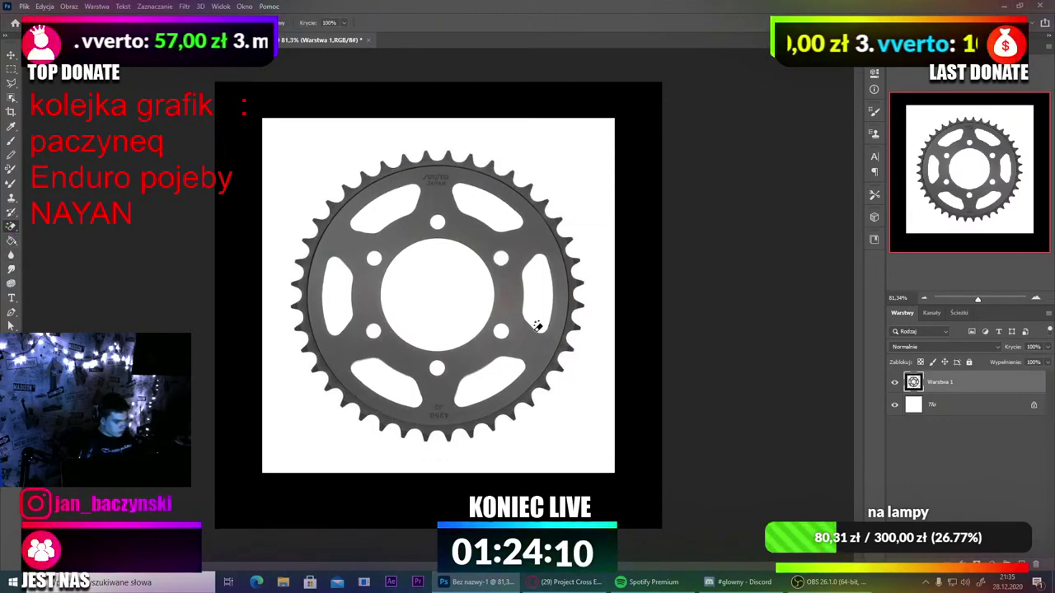
pyautogui.click(896, 386)
pyautogui.click(896, 386)
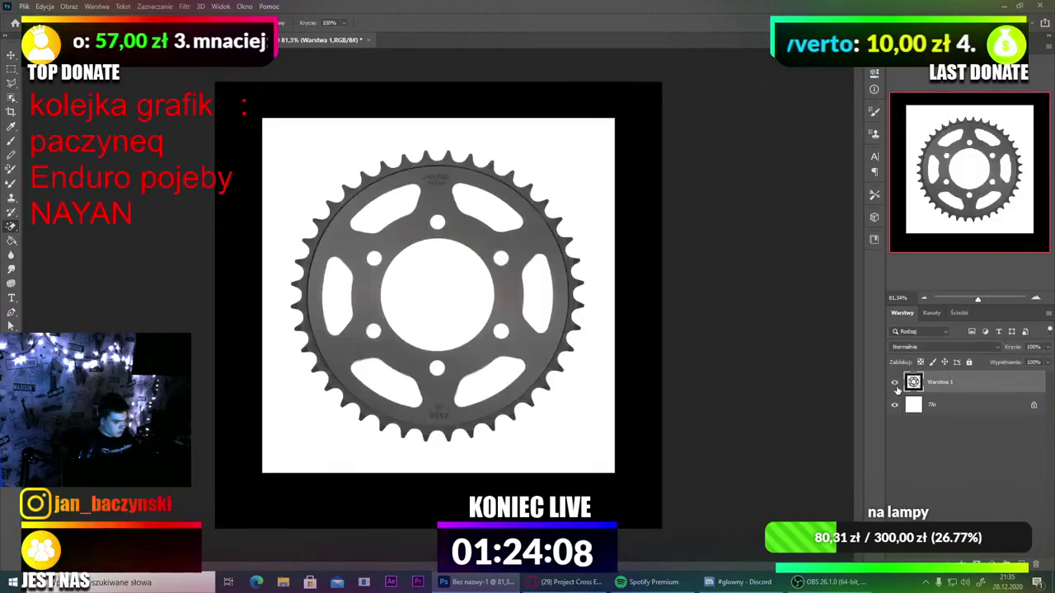
pyautogui.click(896, 385)
pyautogui.click(896, 386)
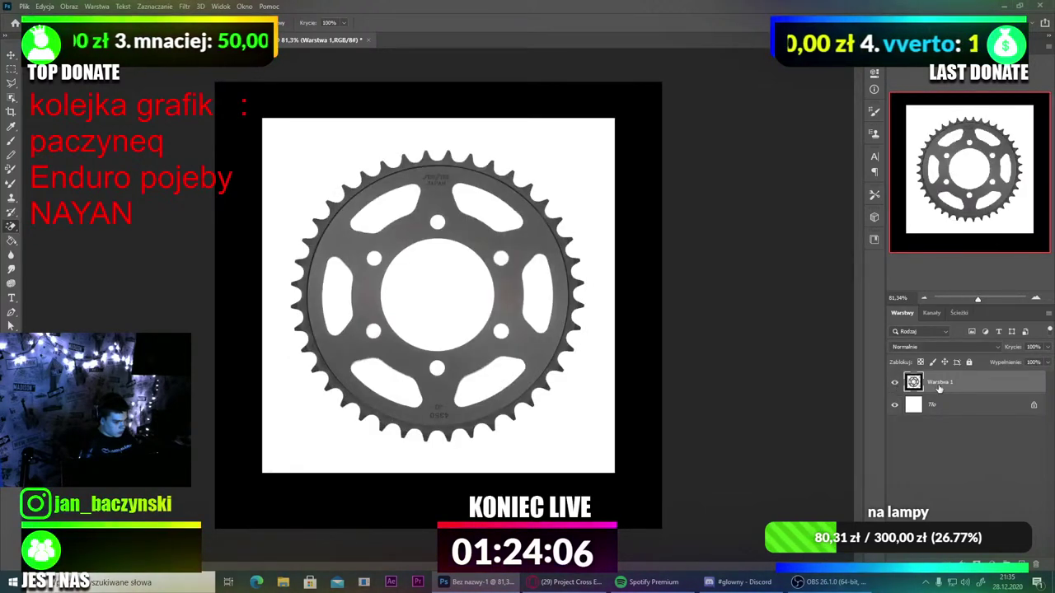
pyautogui.hotkey('ctrl', ',')
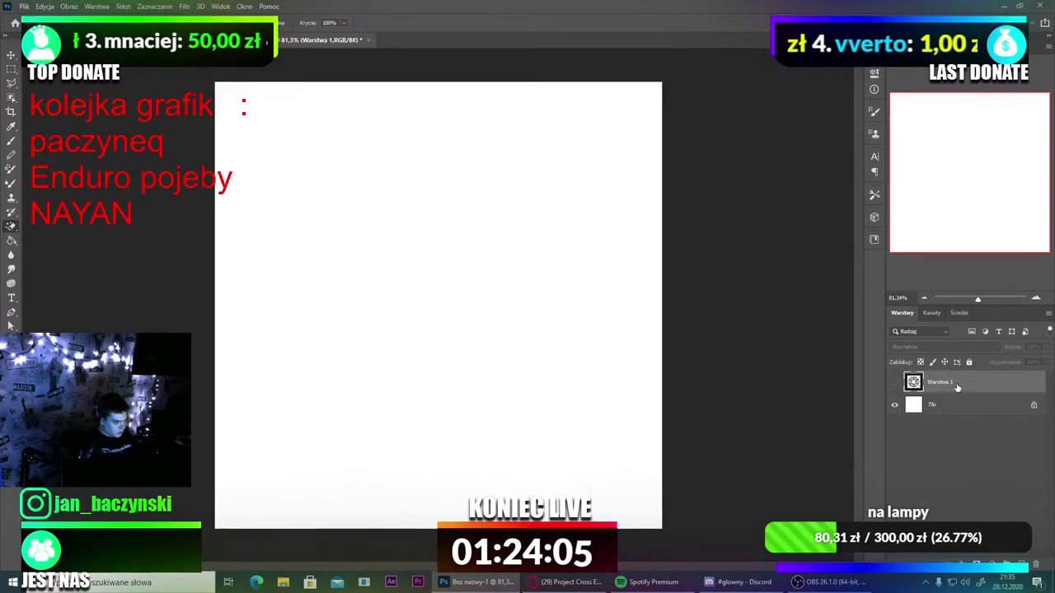
pyautogui.click(896, 386)
pyautogui.click(895, 386)
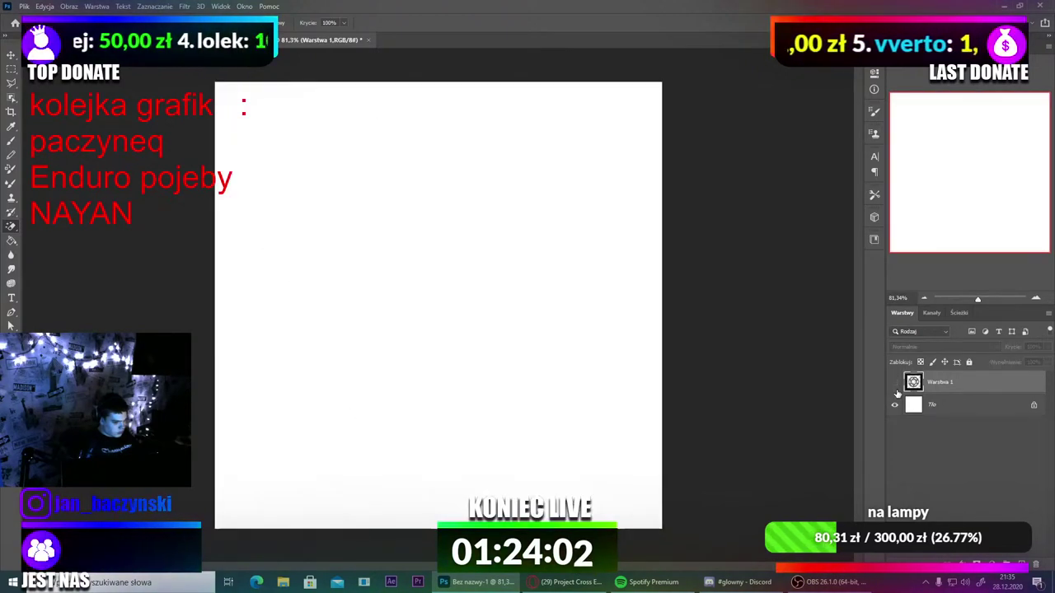
pyautogui.click(896, 385)
pyautogui.click(895, 387)
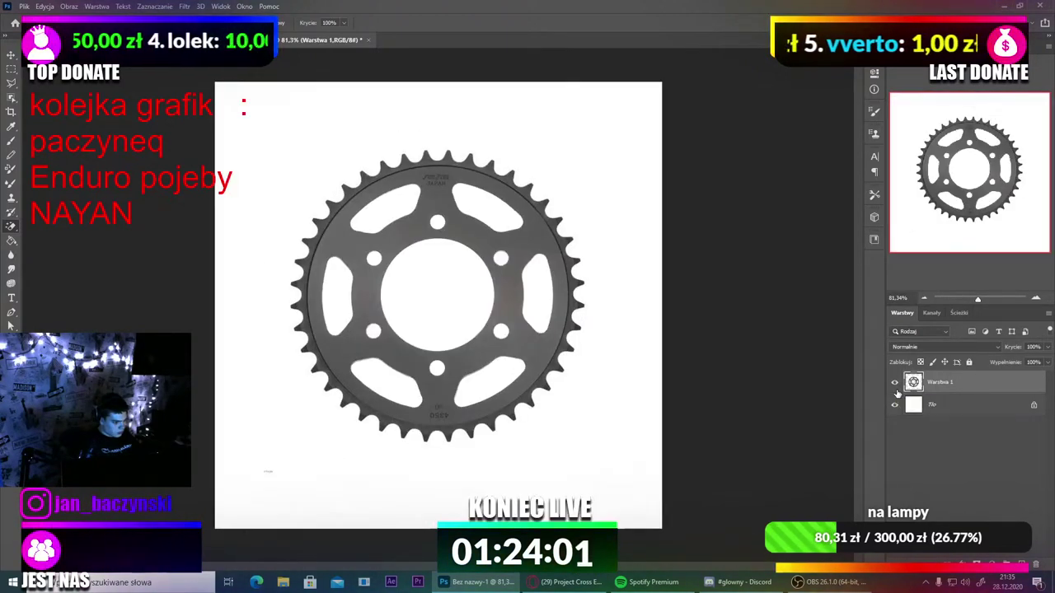
# Step: Erase the white from the background layer with the Magic Eraser and fill that layer with black
pyautogui.click(936, 410)
pyautogui.click(634, 431)
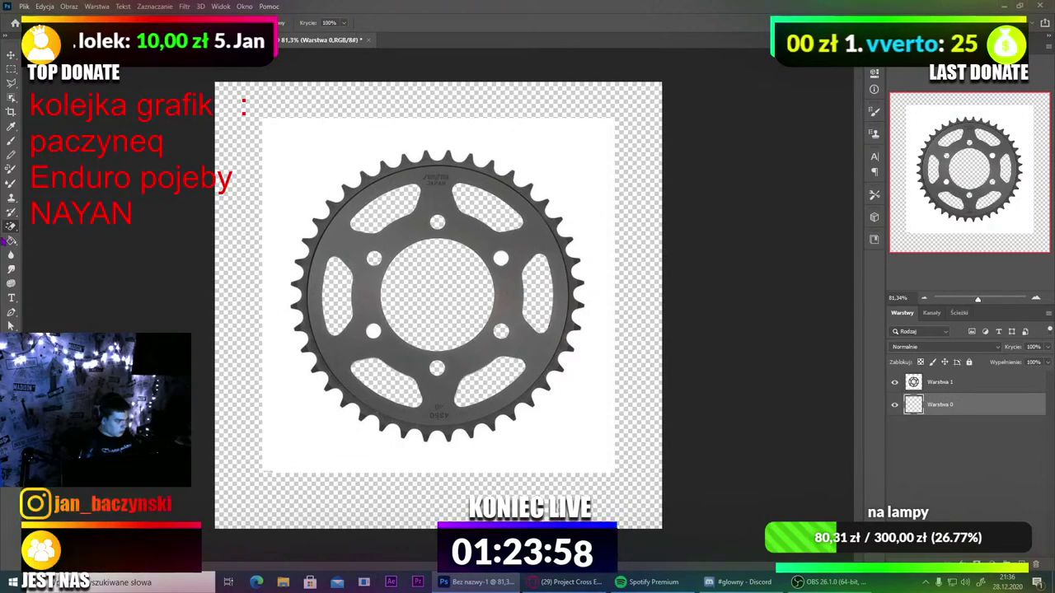
pyautogui.click(10, 240)
pyautogui.click(304, 442)
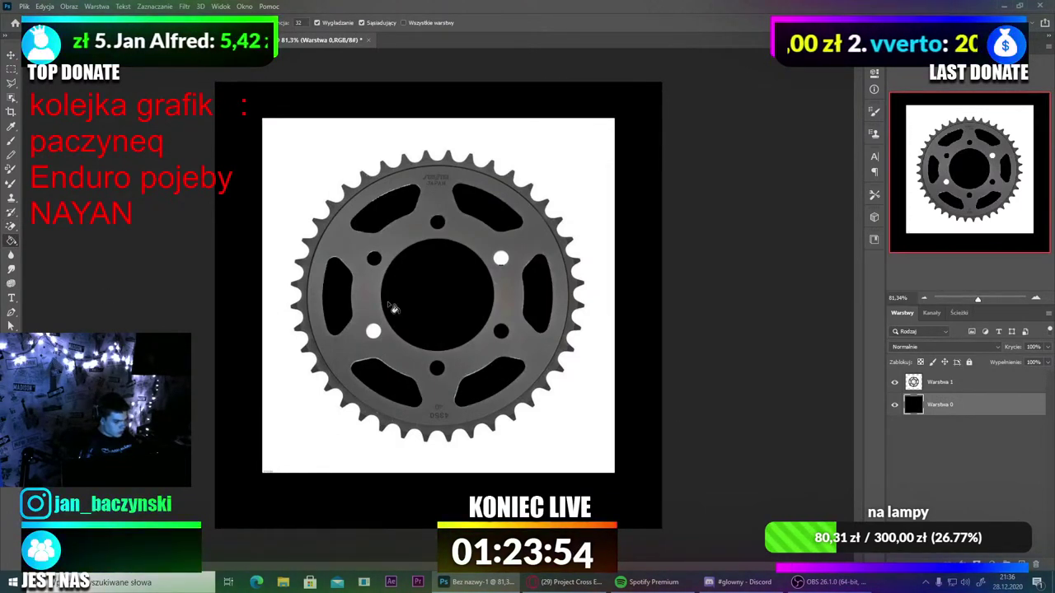
# Step: Erase the white surround and the white inside two bolt holes from the sprocket layer with the Magic Eraser
pyautogui.click(13, 230)
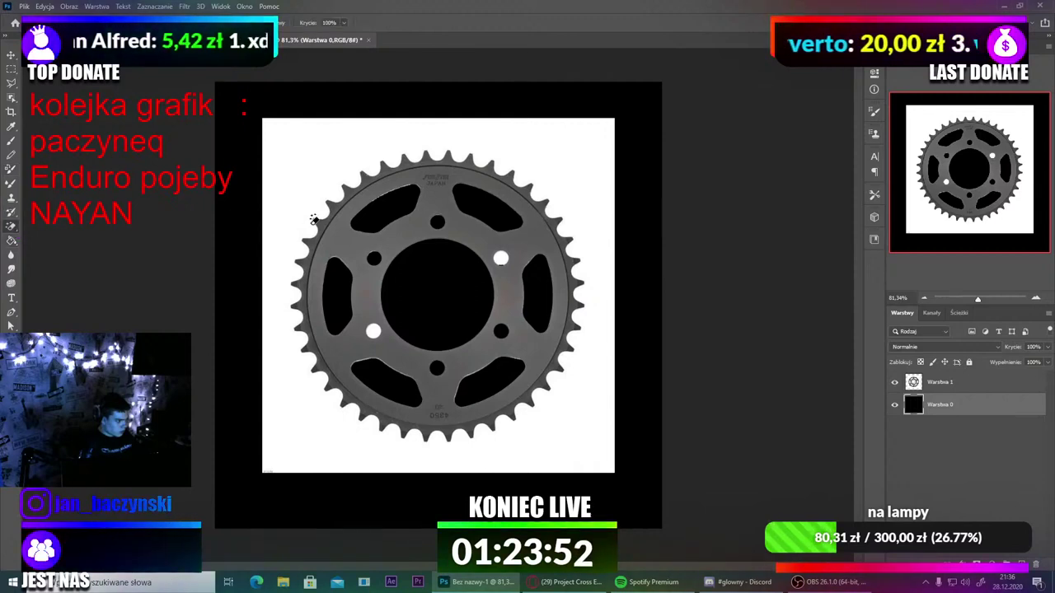
pyautogui.click(939, 383)
pyautogui.click(588, 408)
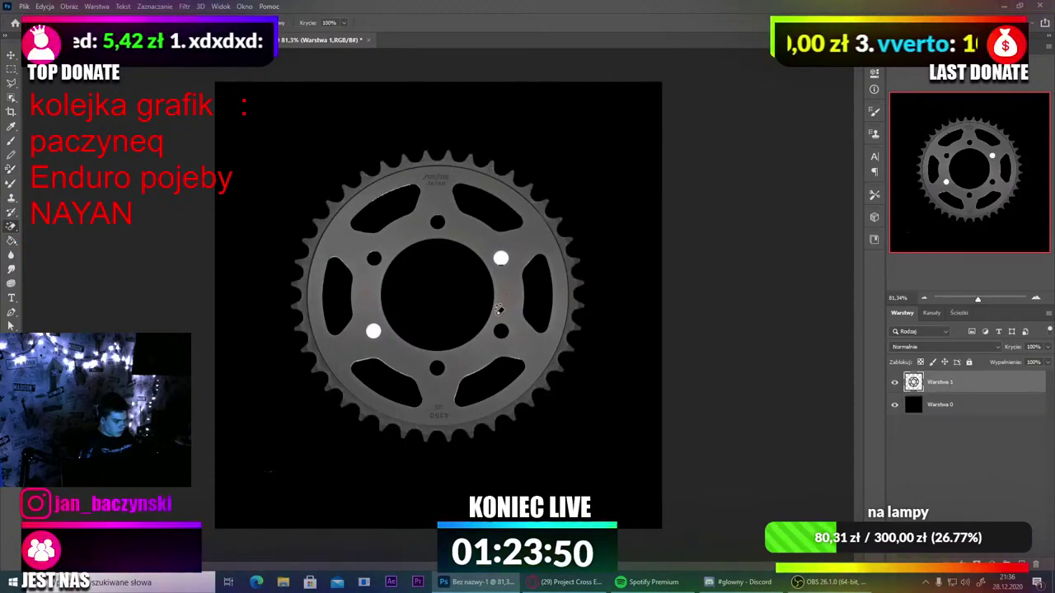
pyautogui.click(501, 257)
pyautogui.click(374, 331)
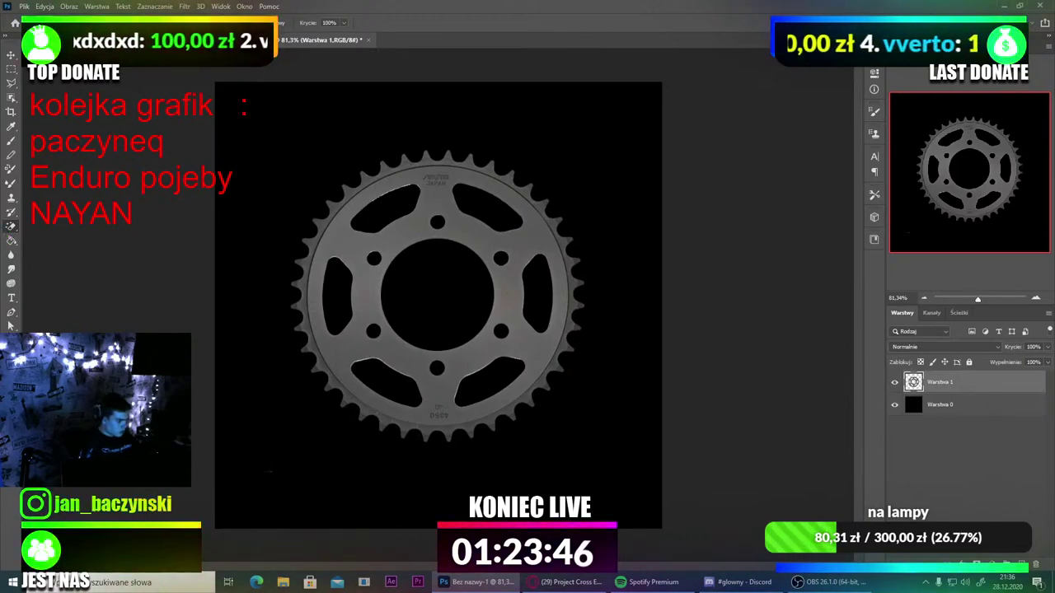
# Step: Switch to the regular Eraser and remove the leftover specks below and left of the sprocket
pyautogui.rightClick(11, 226)
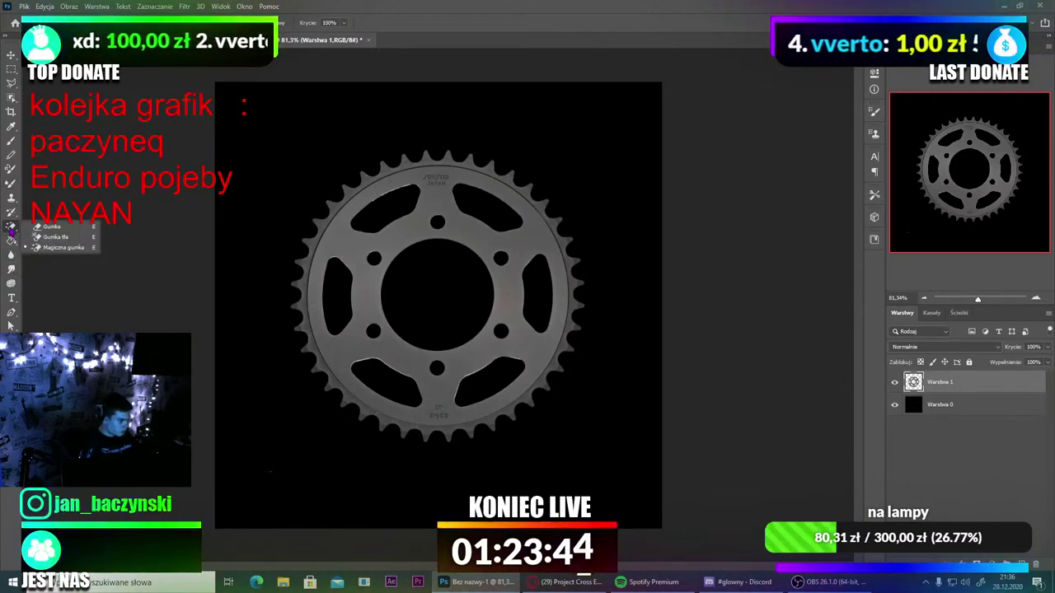
pyautogui.click(58, 229)
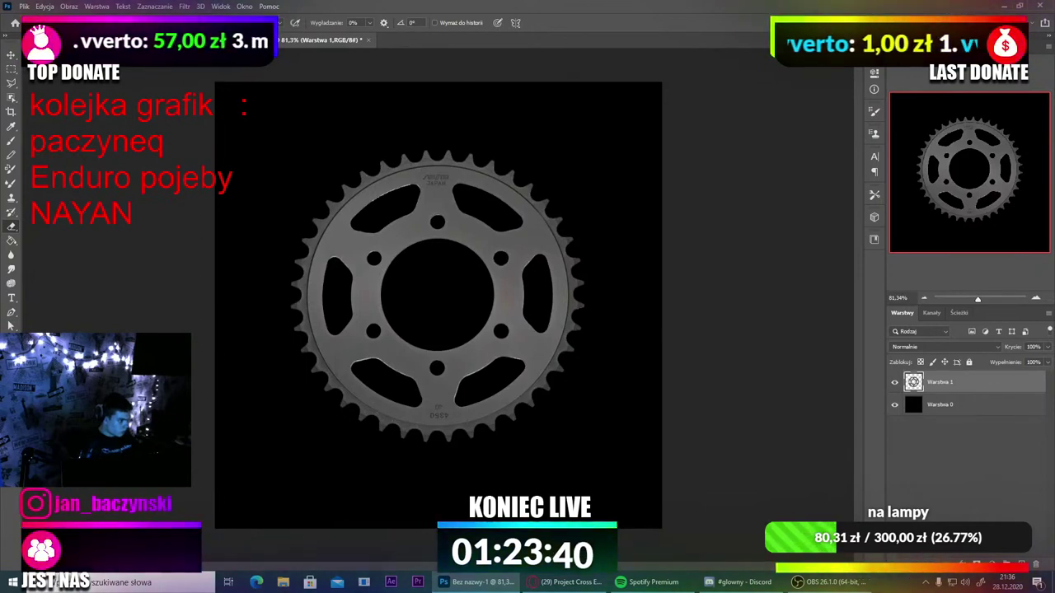
pyautogui.click(62, 22)
pyautogui.click(268, 471)
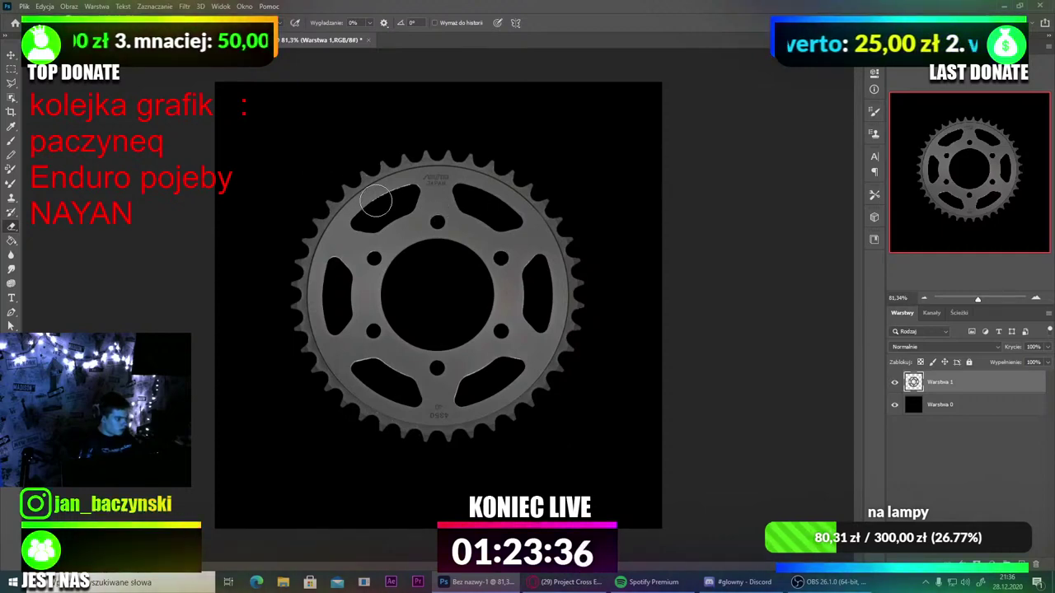
# Step: Reduce the Eraser's brush size and erase the white fringe along the inner edge of the sprocket's lower-right slot
pyautogui.scroll(3, 379, 300)
pyautogui.scroll(-4, 375, 375)
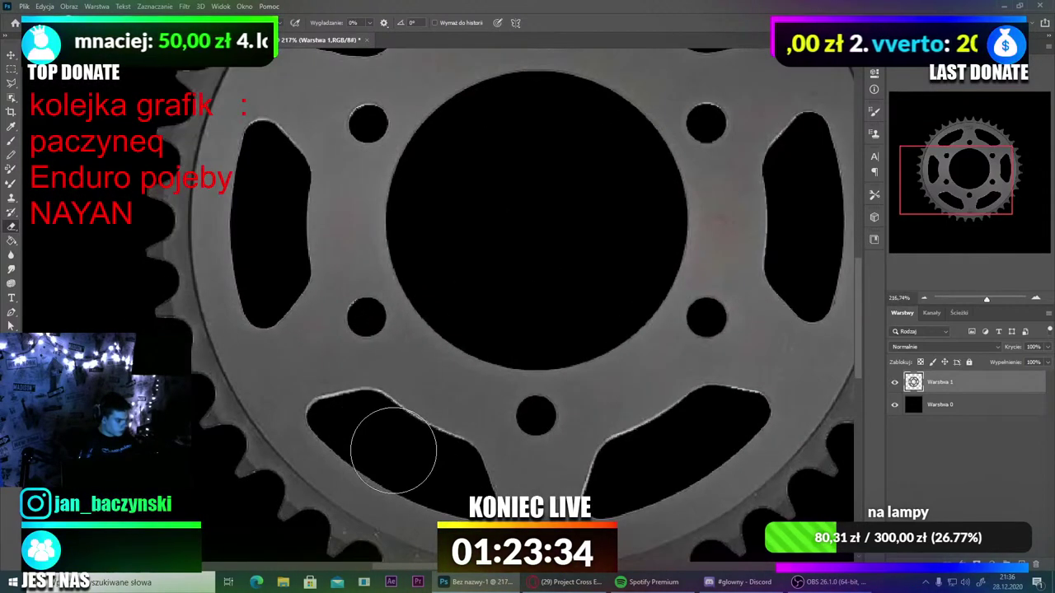
pyautogui.scroll(1, 536, 297)
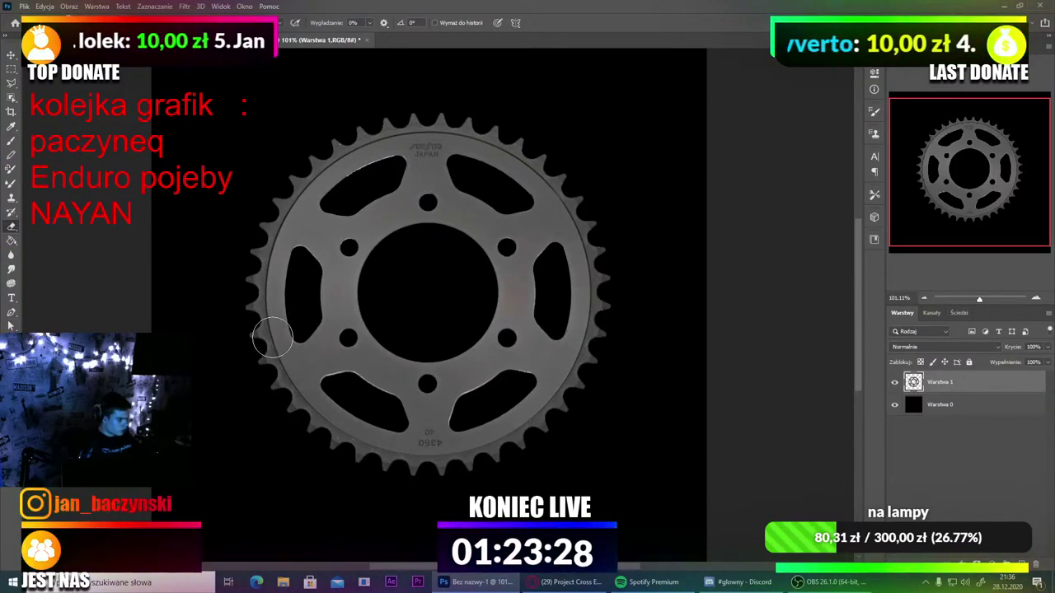
pyautogui.scroll(-1, 329, 371)
pyautogui.scroll(5, 511, 384)
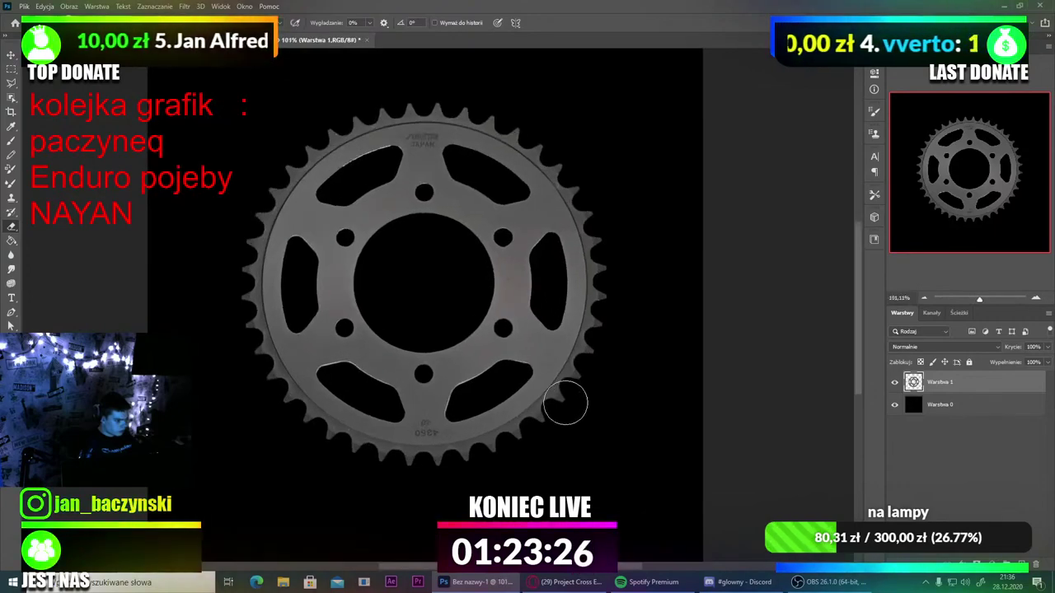
pyautogui.scroll(2, 504, 347)
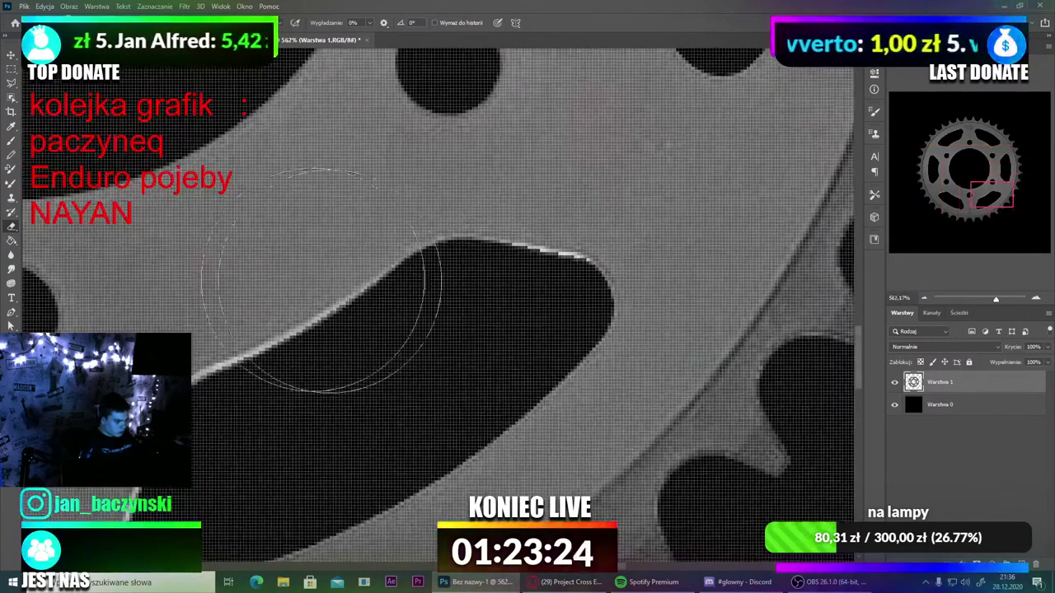
pyautogui.click(68, 23)
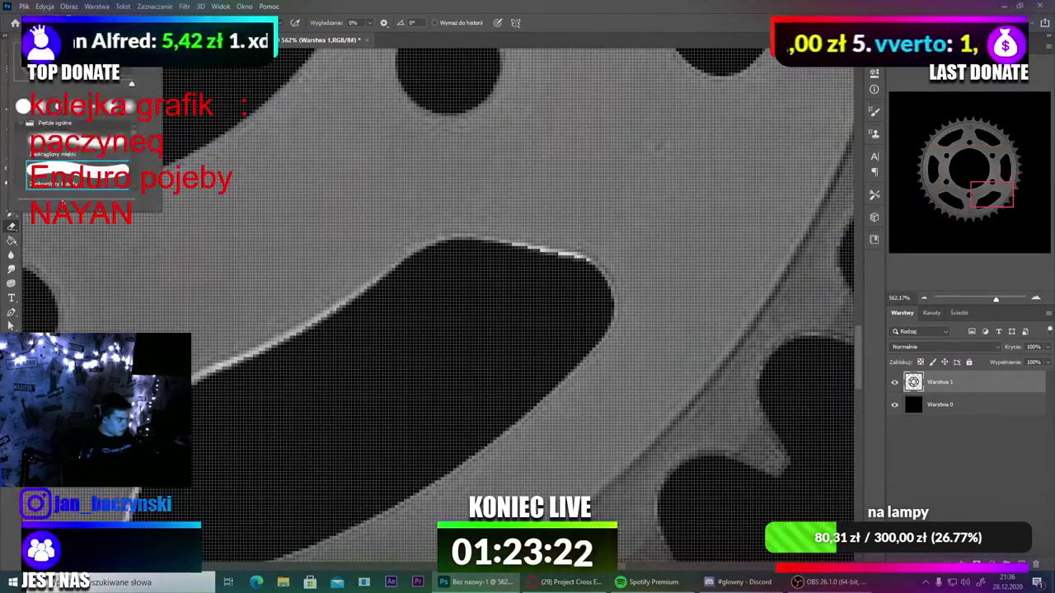
pyautogui.moveTo(496, 279)
pyautogui.mouseDown()
pyautogui.moveTo(502, 254)
pyautogui.moveTo(584, 268)
pyautogui.moveTo(529, 259)
pyautogui.mouseUp()
pyautogui.scroll(-5, 529, 258)
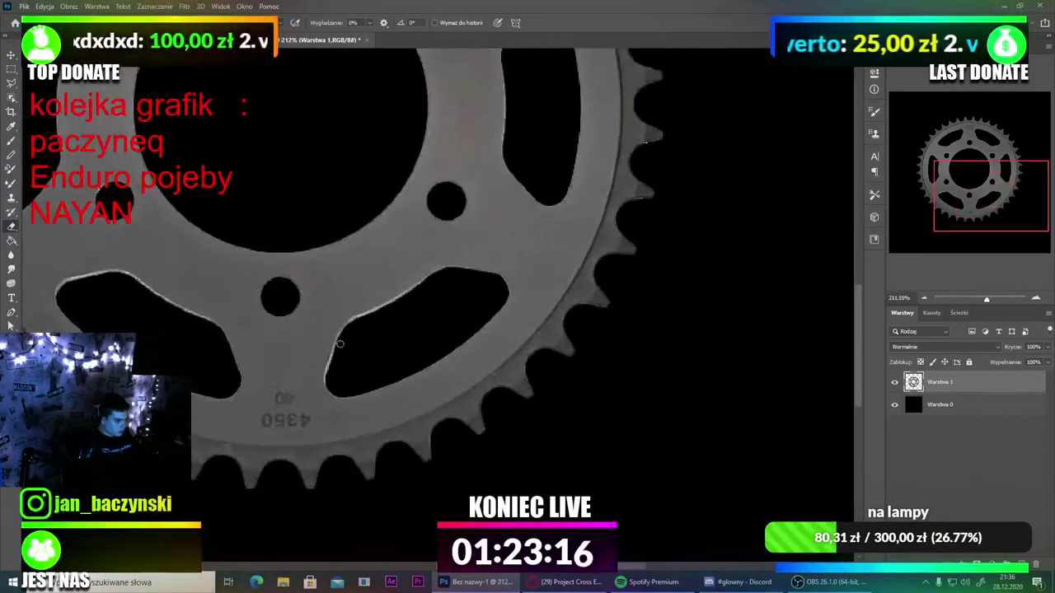
pyautogui.scroll(5, 339, 343)
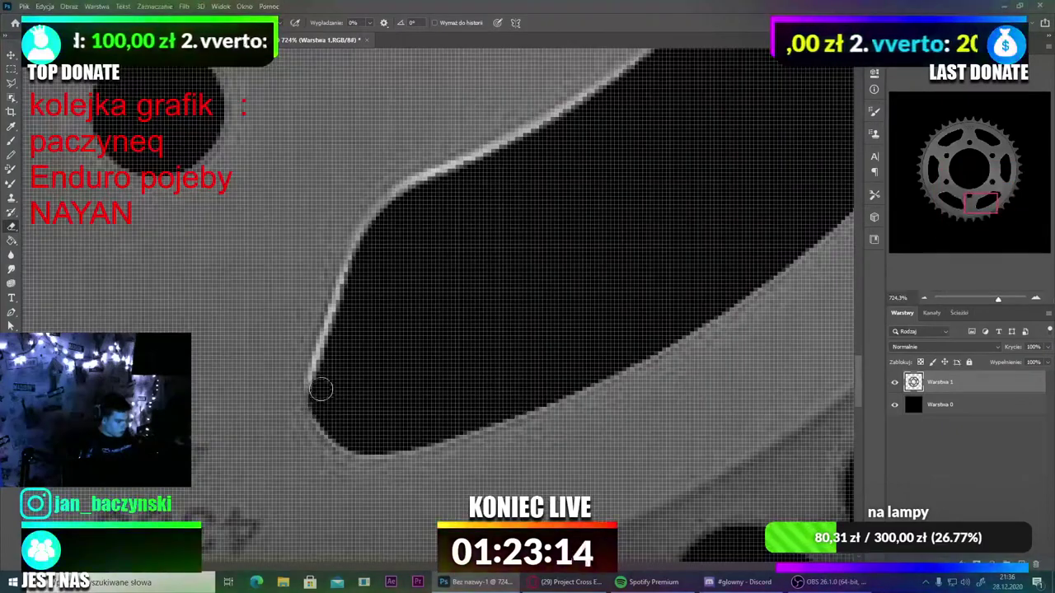
pyautogui.moveTo(321, 389)
pyautogui.mouseDown()
pyautogui.moveTo(364, 257)
pyautogui.moveTo(413, 209)
pyautogui.moveTo(366, 252)
pyautogui.moveTo(399, 196)
pyautogui.moveTo(556, 122)
pyautogui.moveTo(661, 58)
pyautogui.mouseUp()
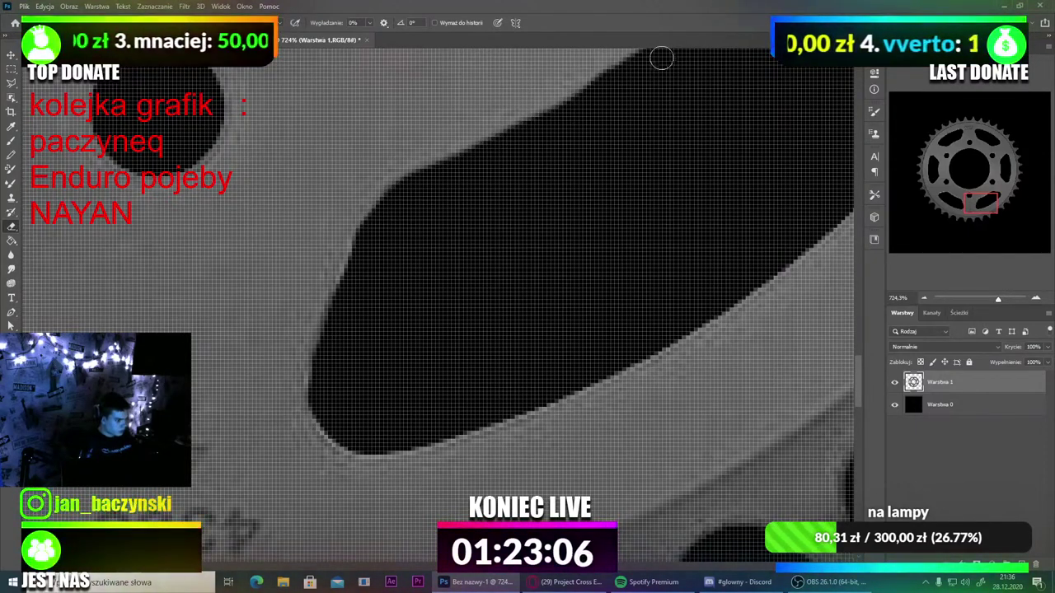
# Step: Erase the white fringe from the left end and sloping inner edge of the sprocket's lower-left slot, undoing the last stroke
pyautogui.scroll(-6, 655, 60)
pyautogui.scroll(3, 426, 110)
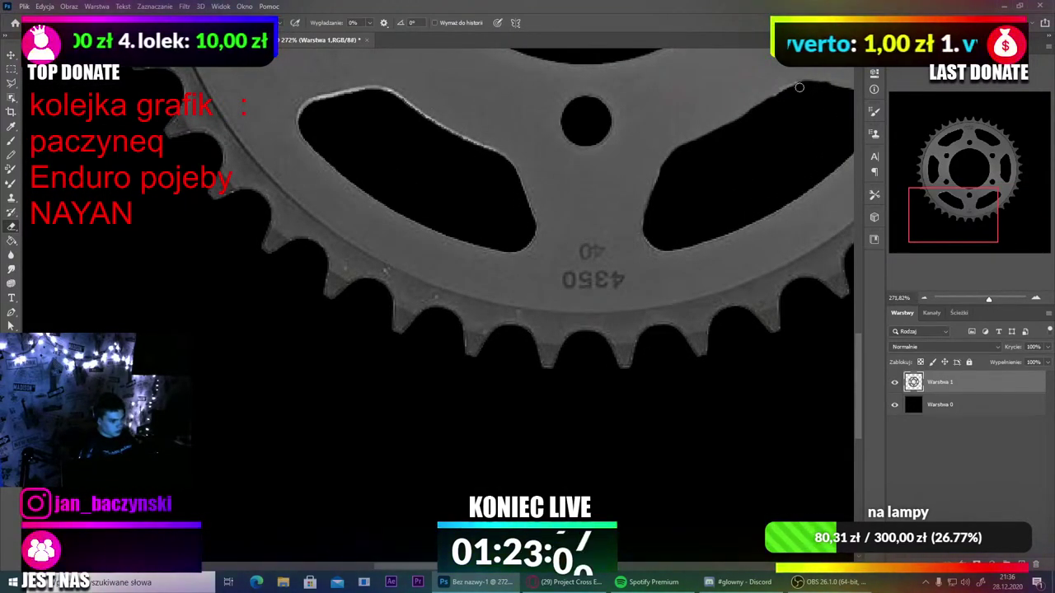
pyautogui.scroll(-5, 784, 93)
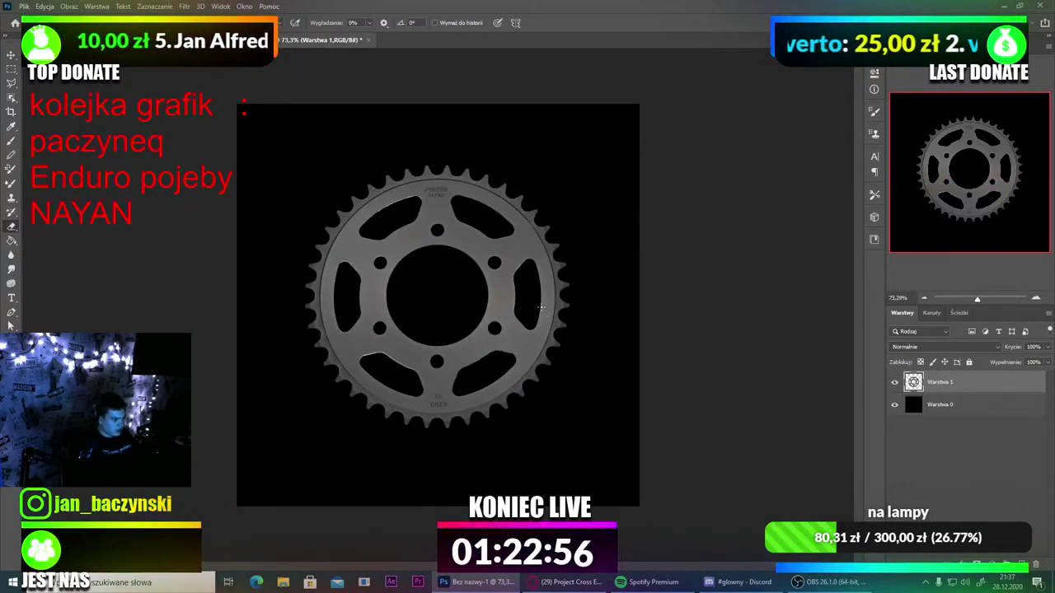
pyautogui.scroll(1, 542, 307)
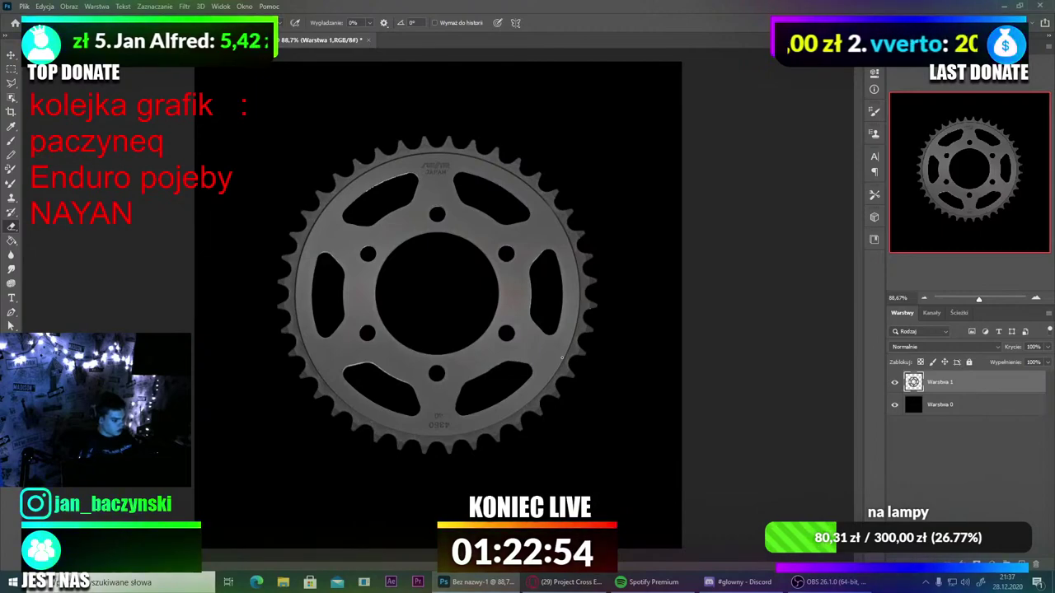
pyautogui.scroll(6, 510, 368)
pyautogui.scroll(-3, 516, 365)
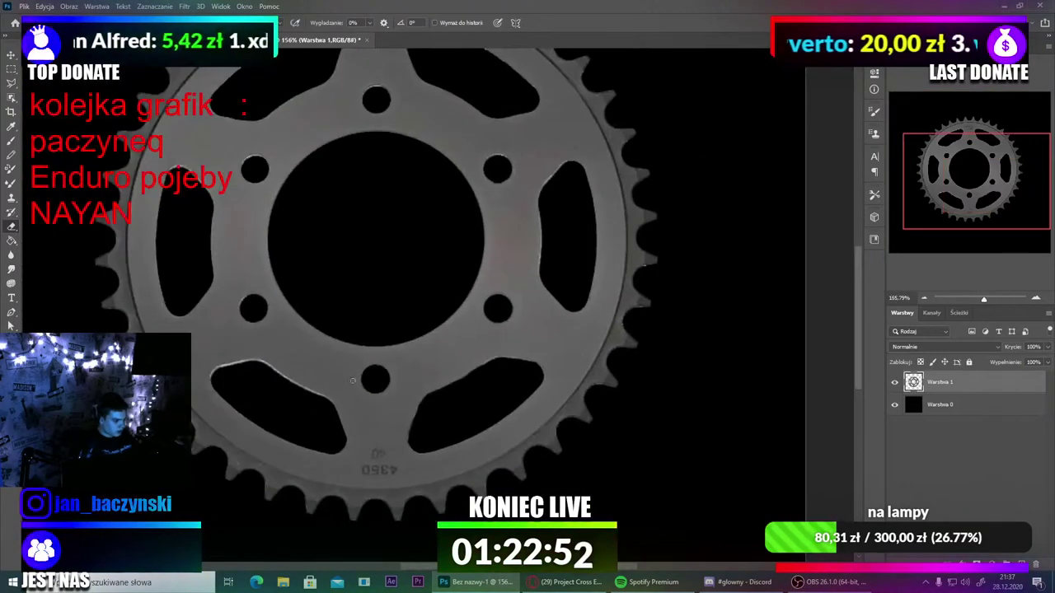
pyautogui.scroll(-1, 292, 404)
pyautogui.scroll(5, 277, 401)
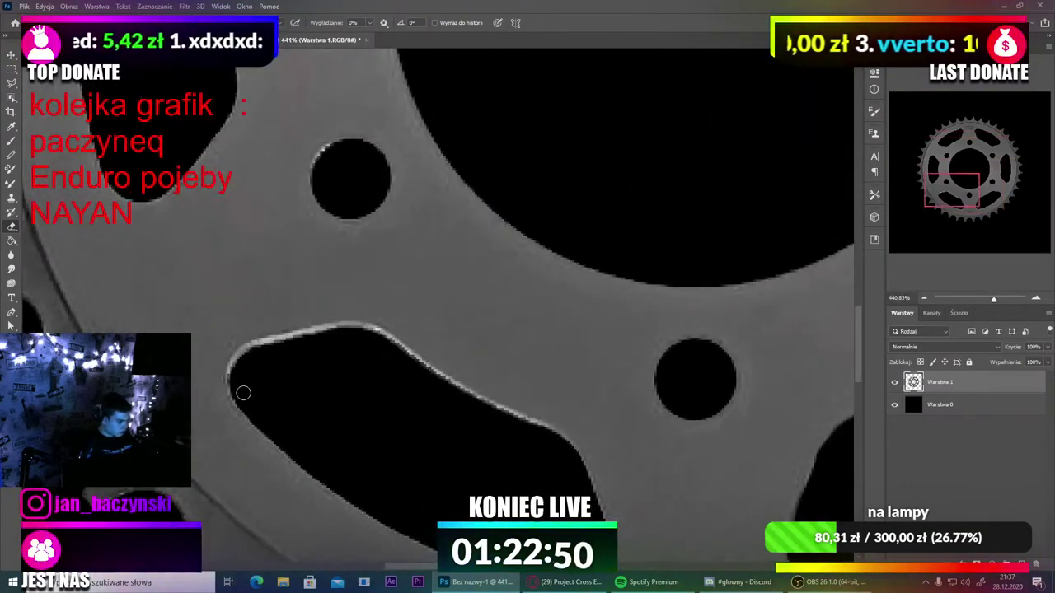
pyautogui.moveTo(240, 379); pyautogui.dragTo(245, 355)
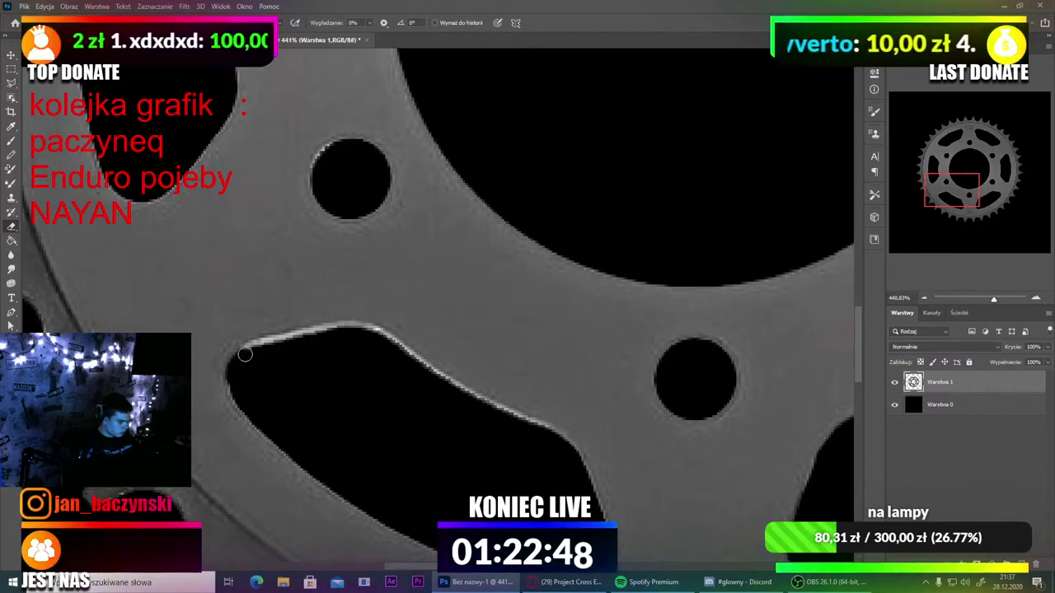
pyautogui.click(61, 22)
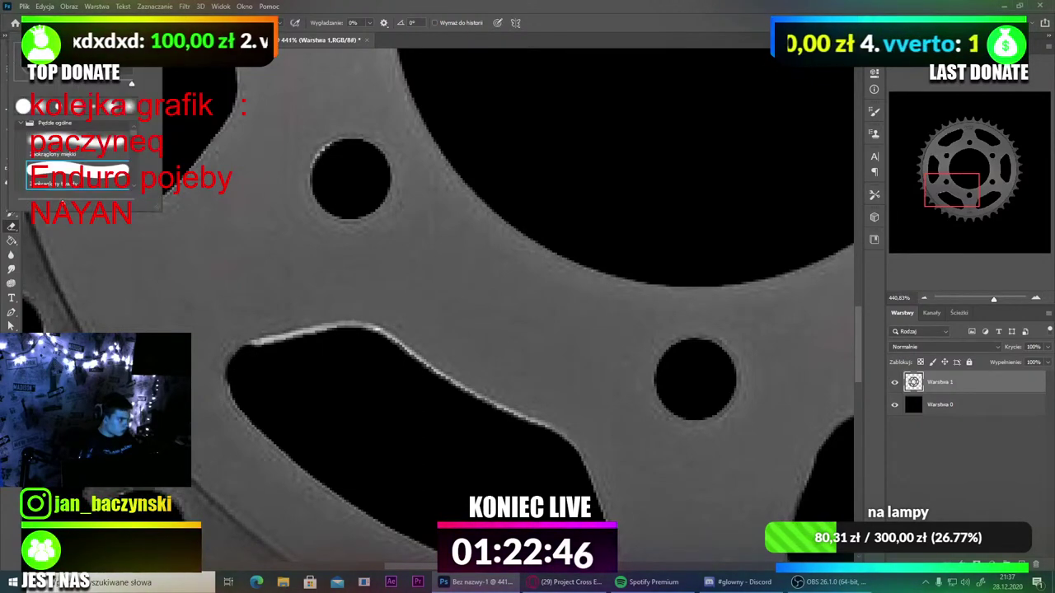
pyautogui.click(298, 345)
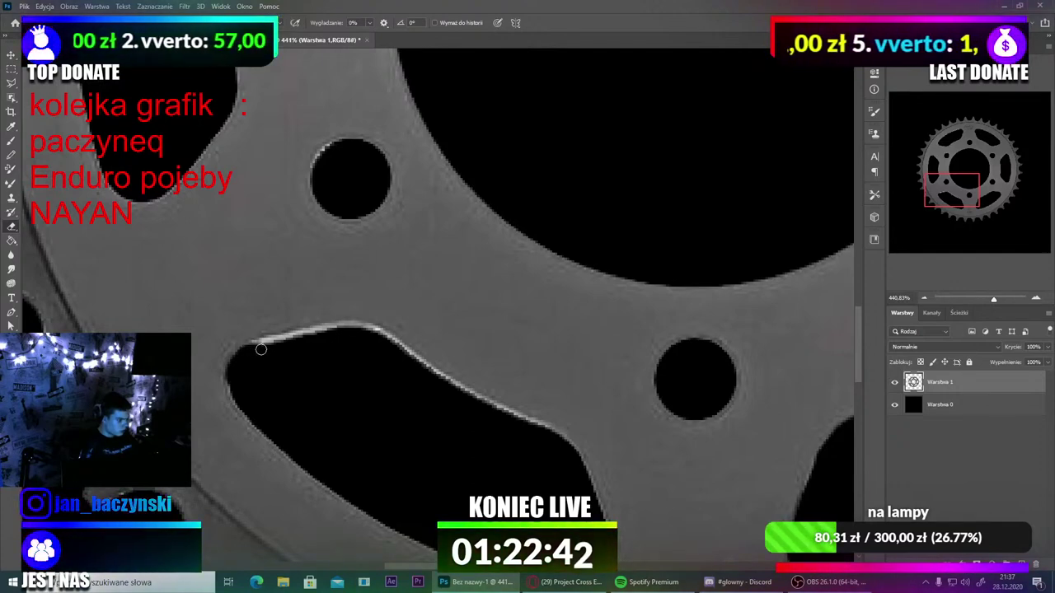
pyautogui.moveTo(261, 349)
pyautogui.mouseDown()
pyautogui.moveTo(347, 335)
pyautogui.moveTo(253, 351)
pyautogui.moveTo(349, 330)
pyautogui.moveTo(384, 339)
pyautogui.moveTo(469, 394)
pyautogui.moveTo(551, 429)
pyautogui.moveTo(592, 469)
pyautogui.moveTo(565, 442)
pyautogui.moveTo(424, 372)
pyautogui.moveTo(381, 336)
pyautogui.mouseUp()
pyautogui.hotkey('ctrl', 'z')
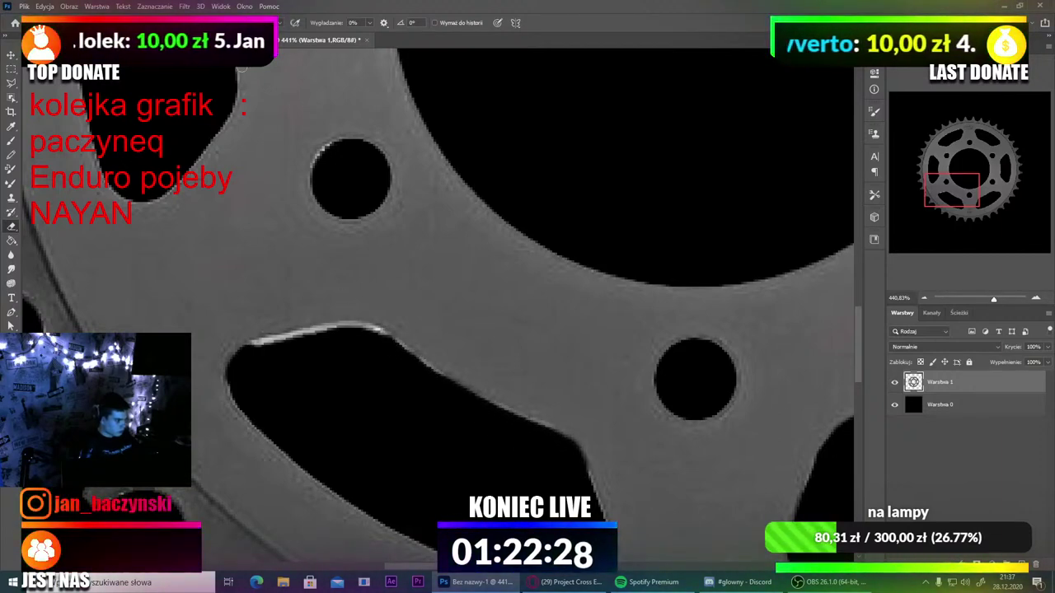
# Step: Adjust the Eraser's brush and erase the remaining white fringe along the upper-left edge of the lower-left slot
pyautogui.rightClick(60, 83)
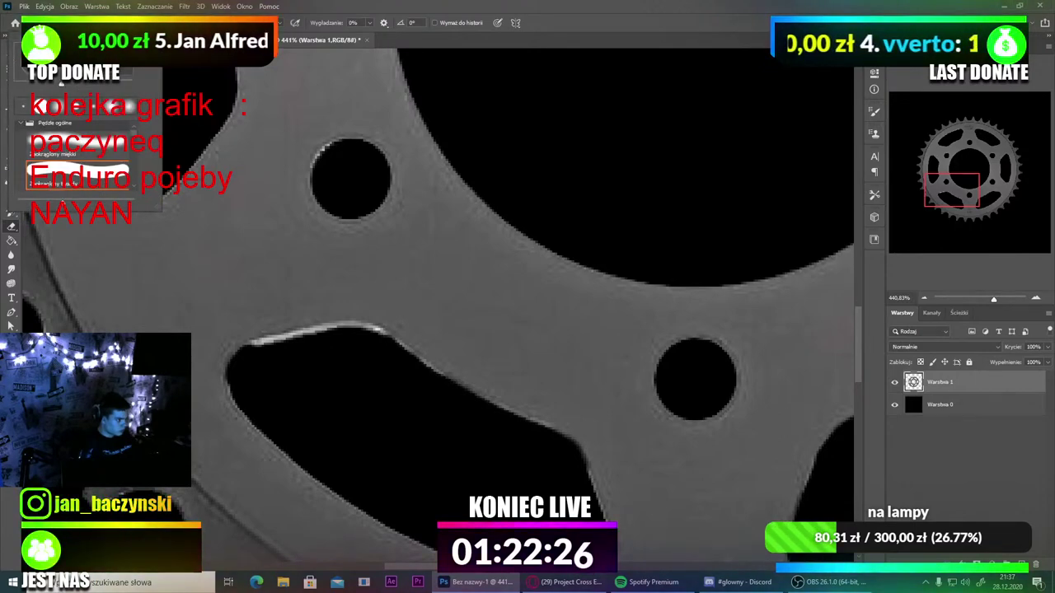
pyautogui.moveTo(301, 375); pyautogui.dragTo(266, 370)
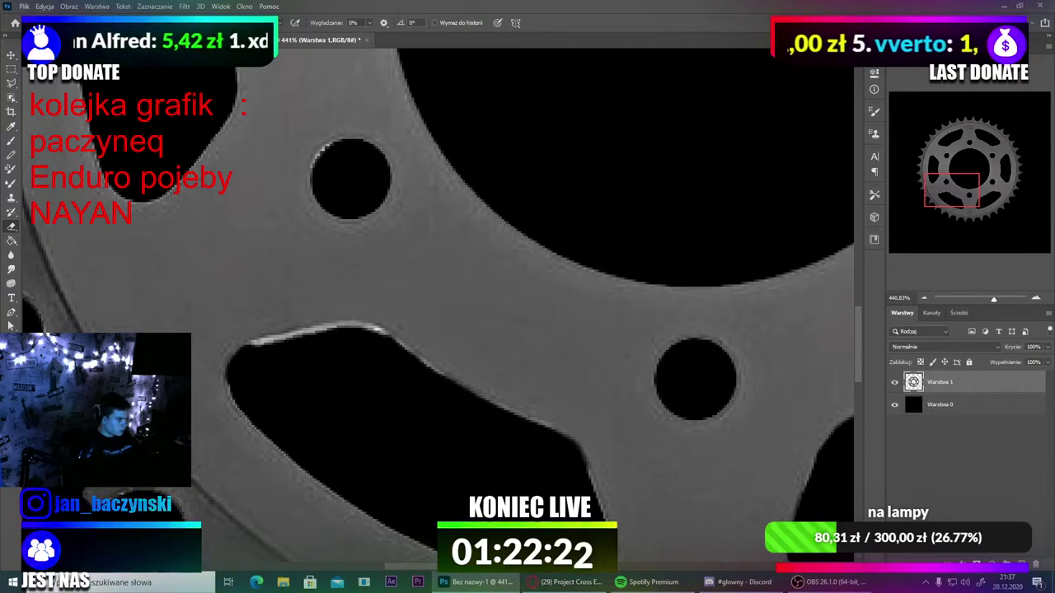
pyautogui.rightClick(61, 82)
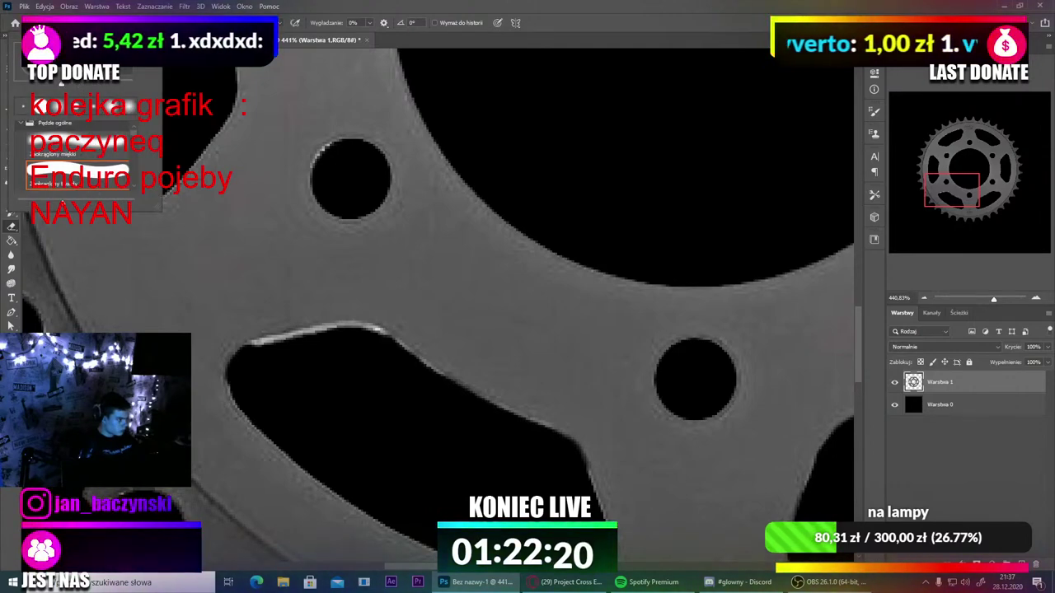
pyautogui.click(283, 362)
pyautogui.moveTo(252, 351)
pyautogui.mouseDown()
pyautogui.moveTo(359, 334)
pyautogui.moveTo(440, 385)
pyautogui.moveTo(377, 344)
pyautogui.moveTo(344, 339)
pyautogui.mouseUp()
# Step: Erase the white fringe along the outer edge and right end of the sprocket's upper-left slot
pyautogui.scroll(-5, 253, 344)
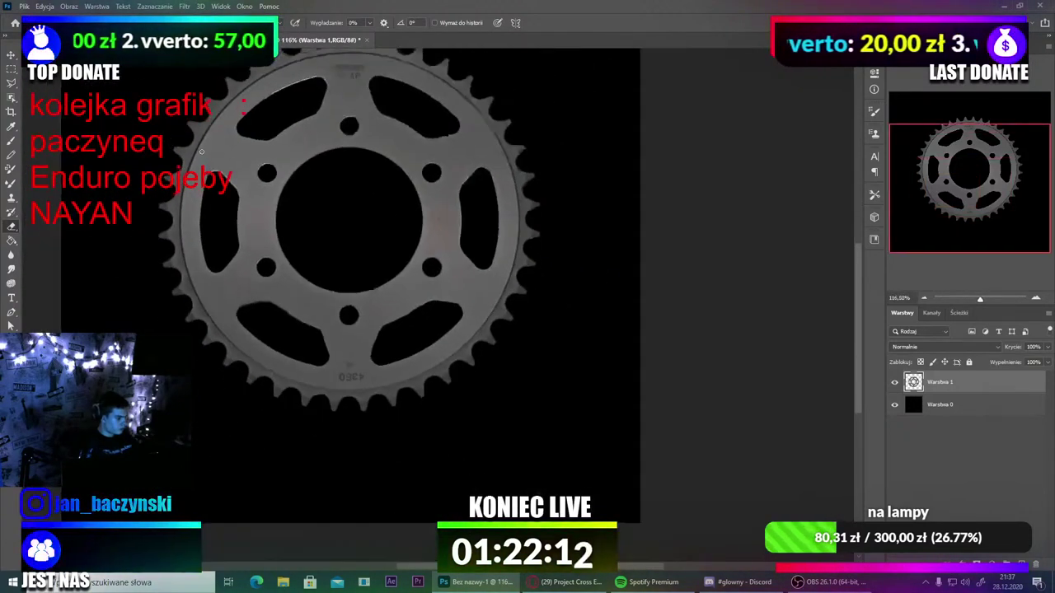
pyautogui.scroll(8, 314, 249)
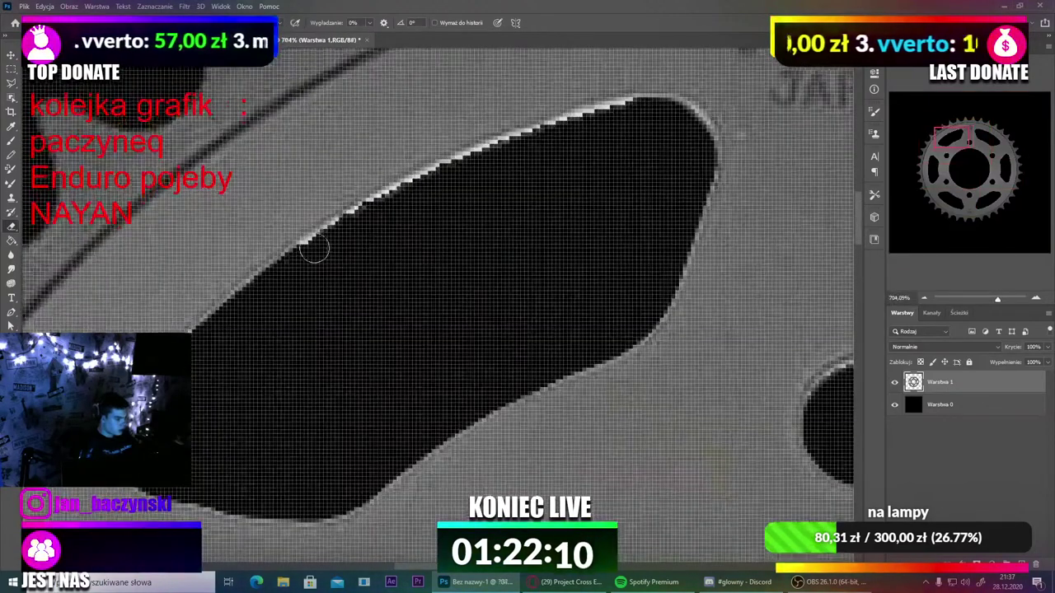
pyautogui.moveTo(314, 249)
pyautogui.mouseDown()
pyautogui.moveTo(528, 143)
pyautogui.moveTo(678, 110)
pyautogui.moveTo(698, 130)
pyautogui.moveTo(703, 169)
pyautogui.moveTo(665, 287)
pyautogui.mouseUp()
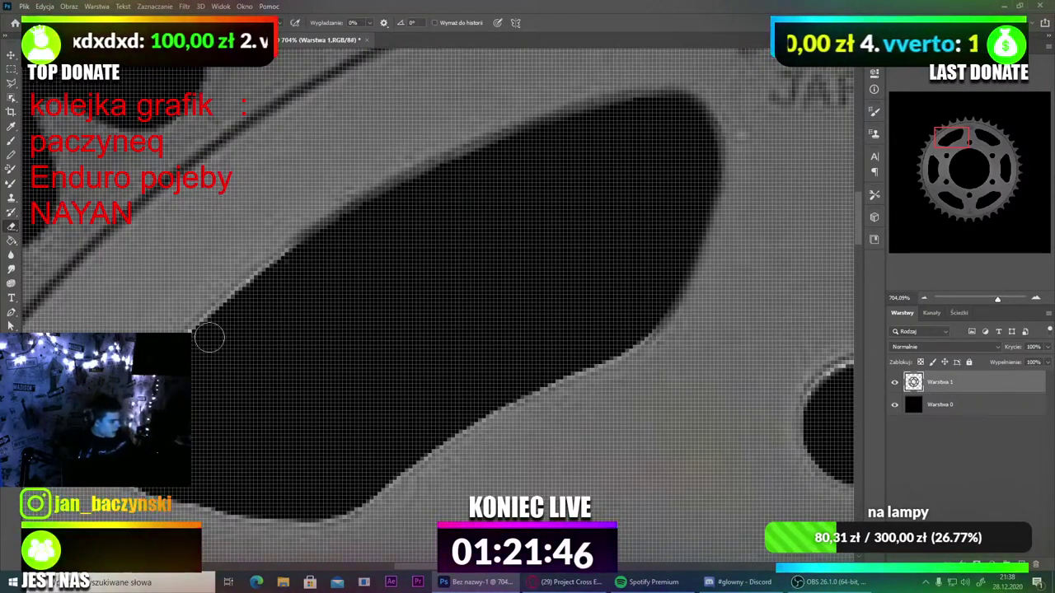
pyautogui.scroll(-2, 218, 353)
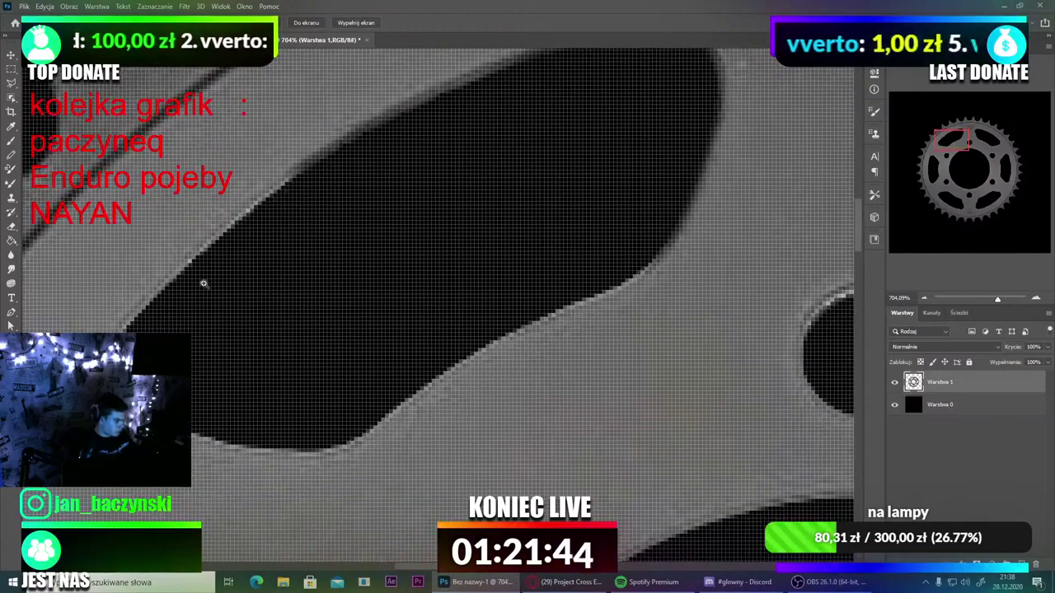
pyautogui.scroll(1, 205, 282)
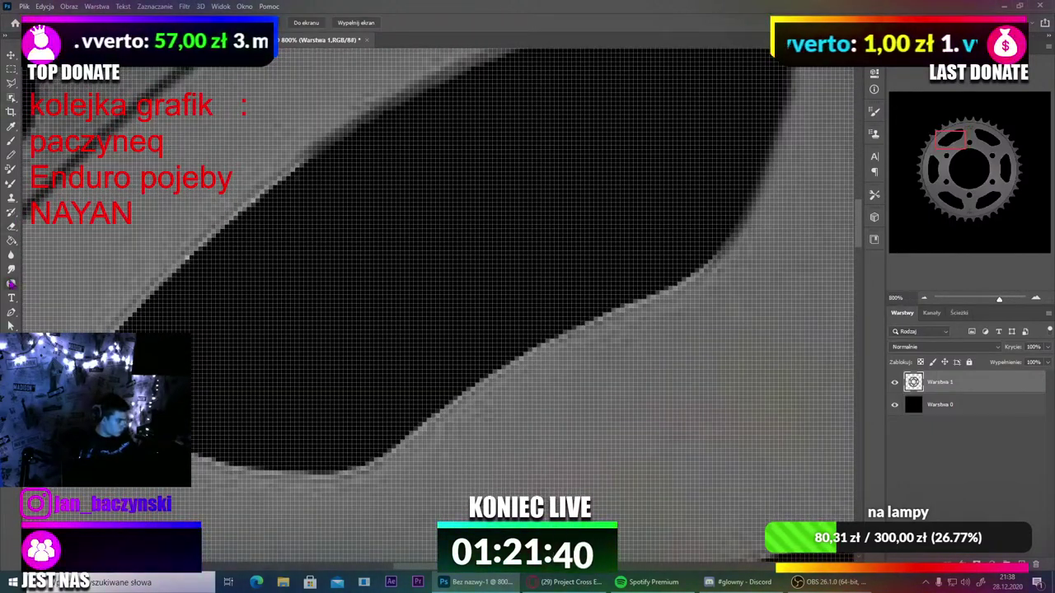
pyautogui.click(11, 226)
pyautogui.scroll(-2, 264, 284)
pyautogui.scroll(-2, 264, 285)
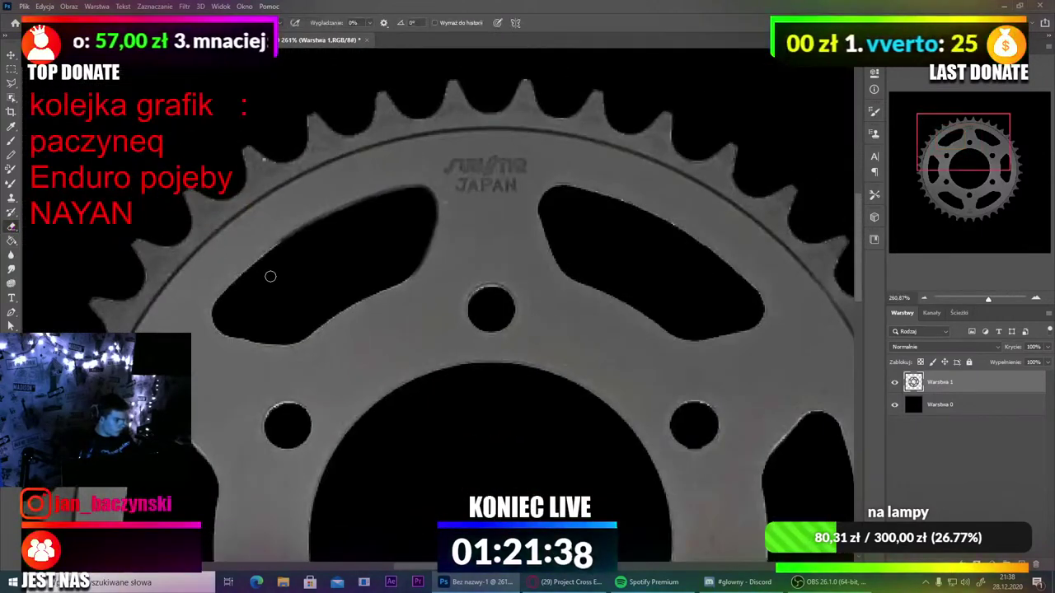
pyautogui.scroll(4, 271, 276)
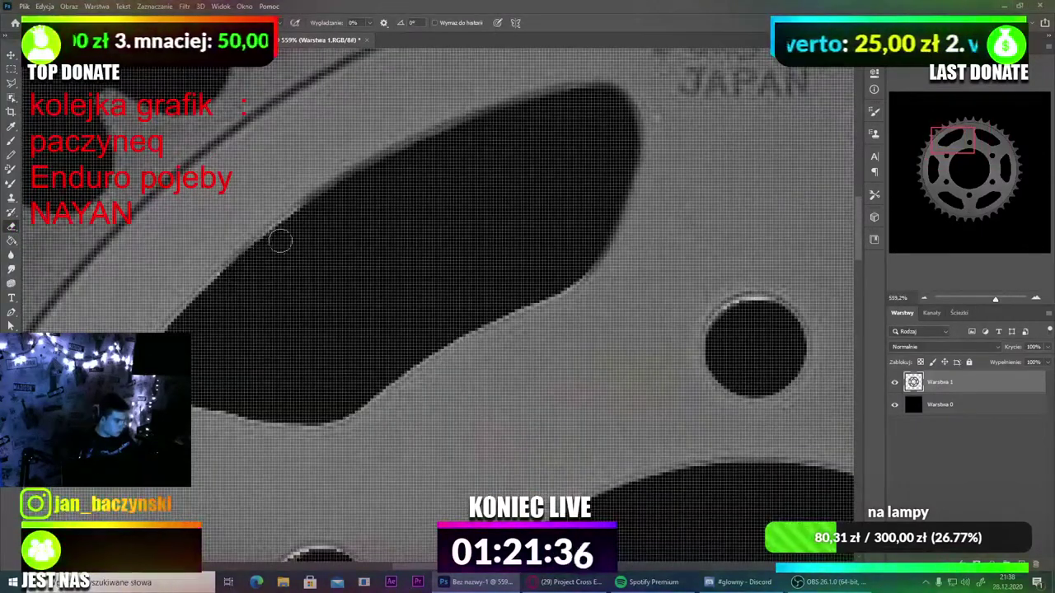
pyautogui.moveTo(235, 279); pyautogui.dragTo(181, 335)
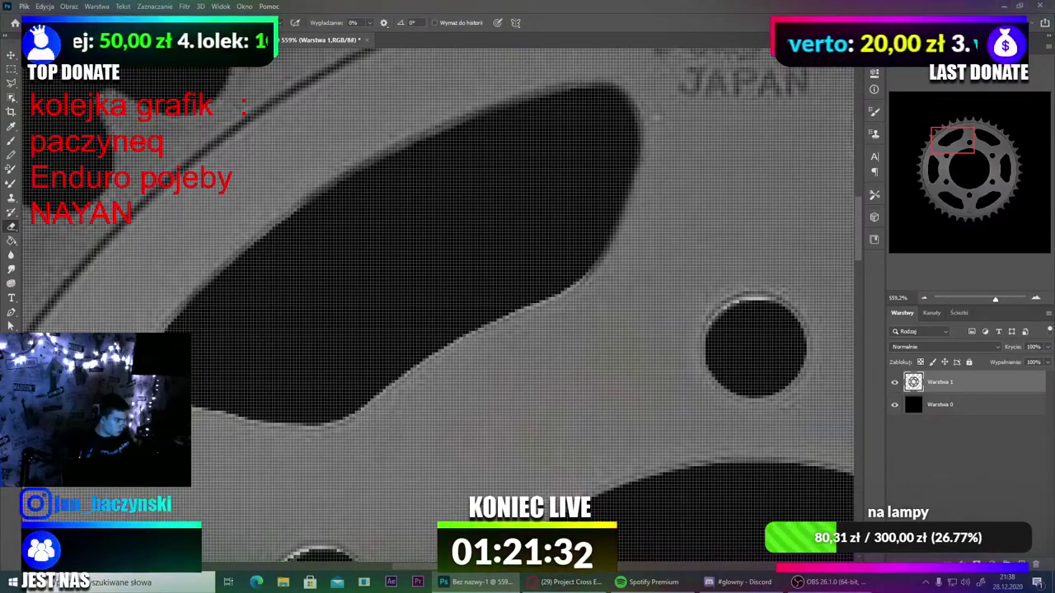
pyautogui.scroll(-3, 299, 367)
pyautogui.scroll(2, 533, 321)
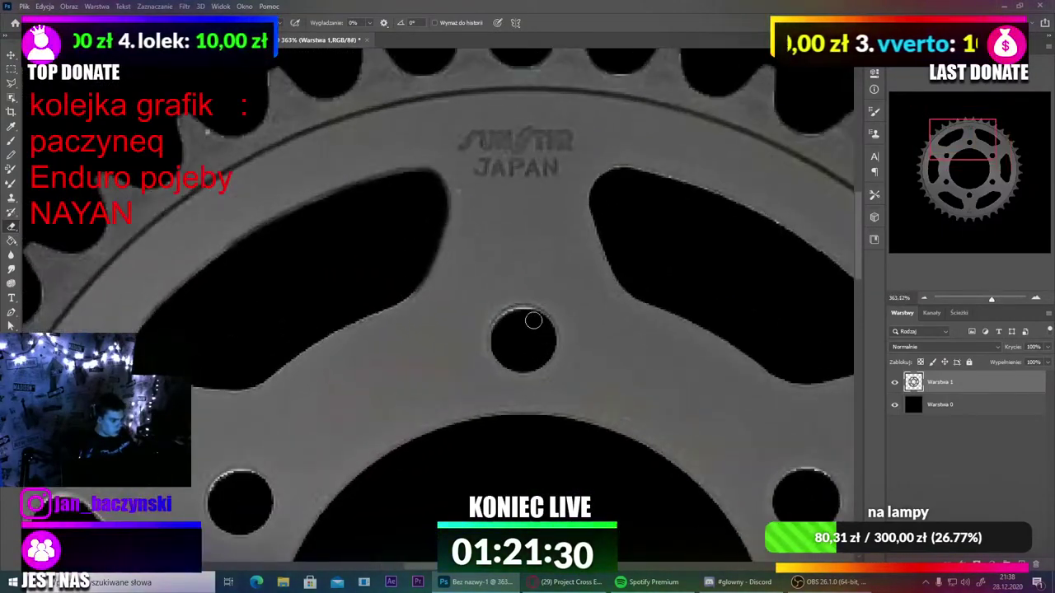
# Step: Erase the white fringe along the upper edges of the sprocket's top and upper-left bolt holes
pyautogui.scroll(2, 533, 321)
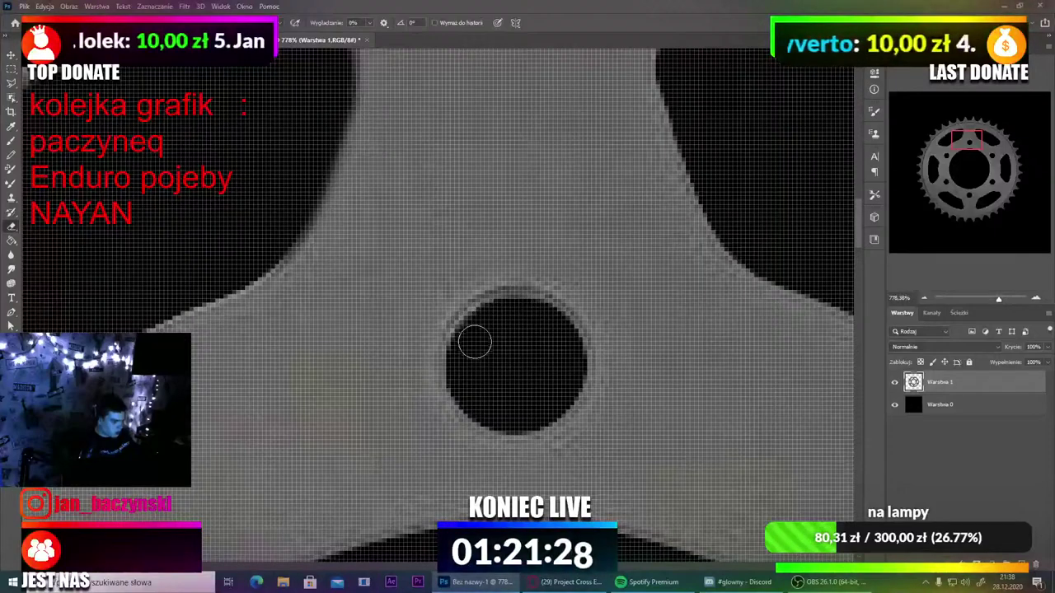
pyautogui.scroll(-3, 558, 308)
pyautogui.scroll(3, 379, 412)
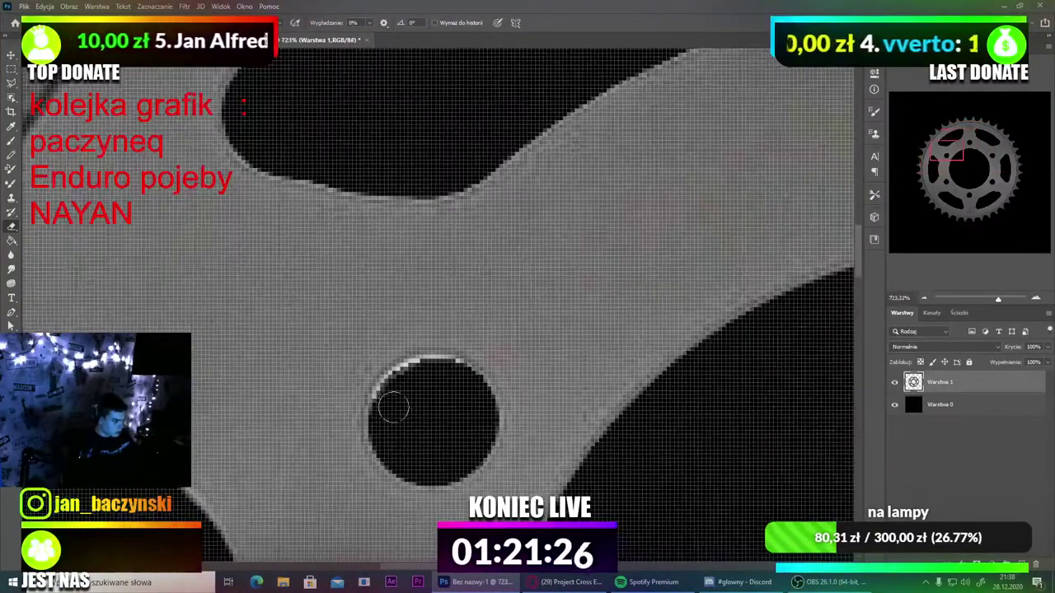
pyautogui.moveTo(393, 407)
pyautogui.mouseDown()
pyautogui.moveTo(442, 372)
pyautogui.moveTo(458, 379)
pyautogui.moveTo(412, 386)
pyautogui.moveTo(401, 421)
pyautogui.mouseUp()
pyautogui.scroll(-8, 400, 421)
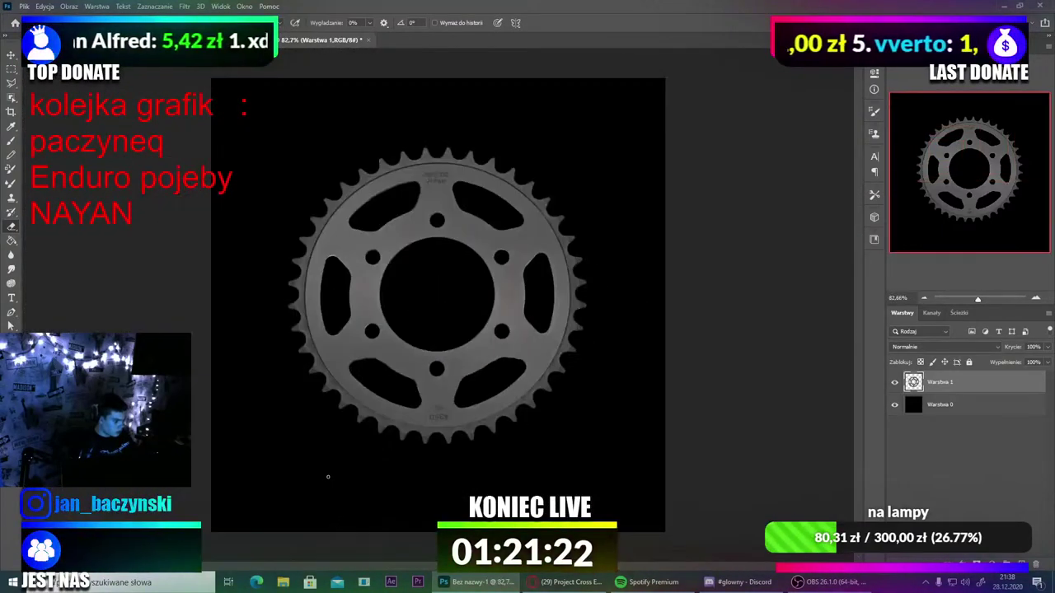
pyautogui.scroll(8, 469, 294)
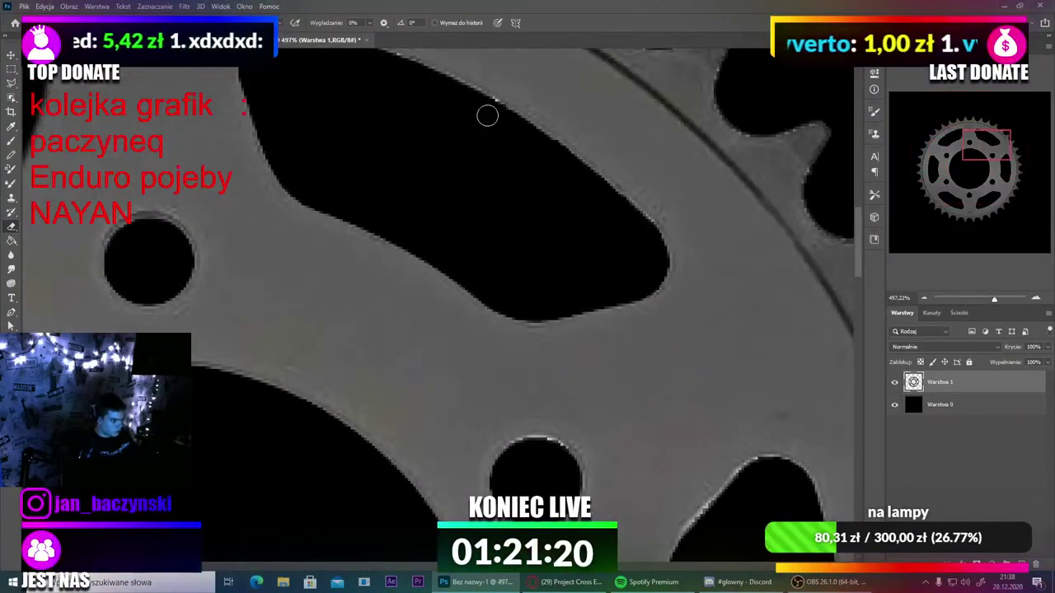
pyautogui.scroll(-4, 404, 93)
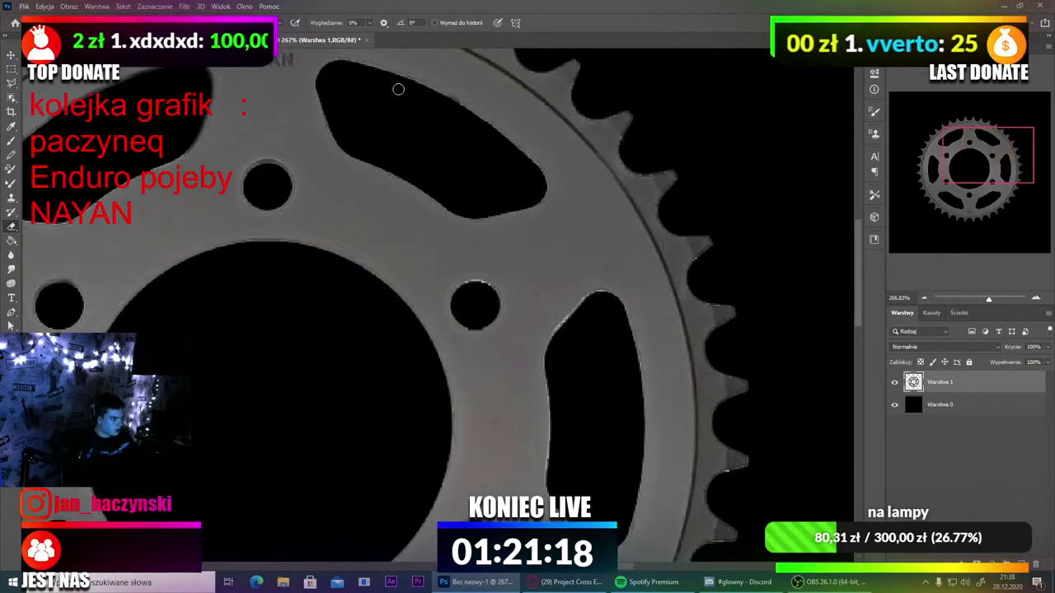
pyautogui.scroll(3, 396, 81)
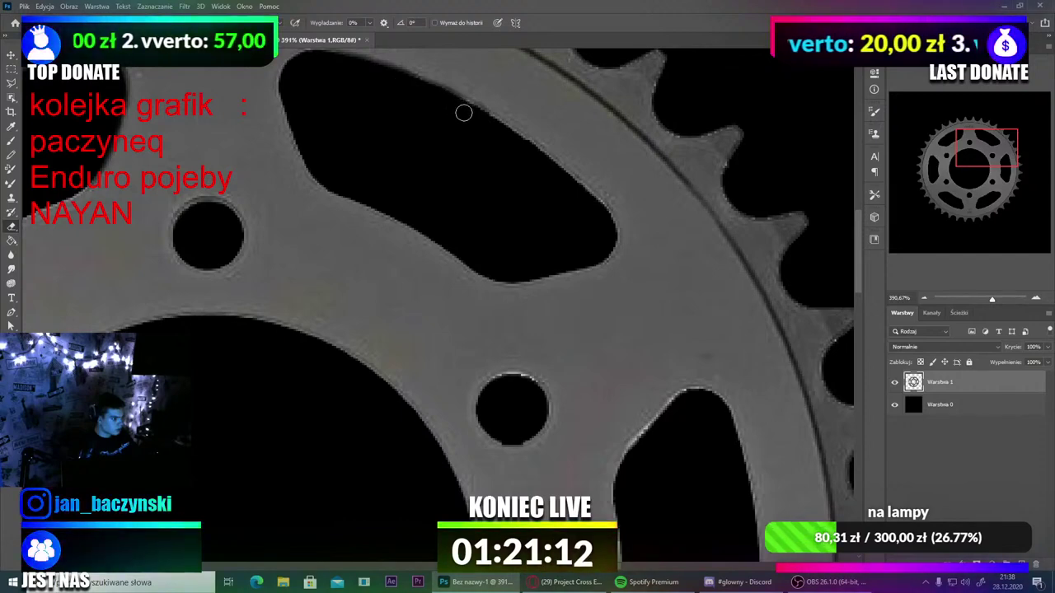
pyautogui.hotkey('ctrl', '0')
pyautogui.scroll(5, 408, 275)
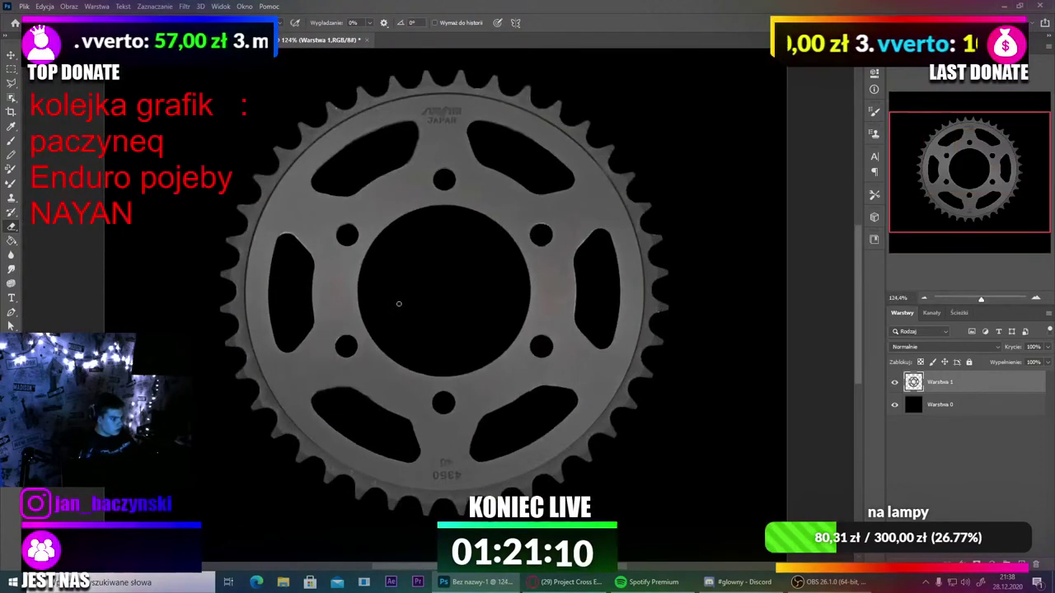
# Step: Try to trace a Pen path along the upper-left part of the sprocket's circular groove, and undo its anchor points
pyautogui.click(12, 311)
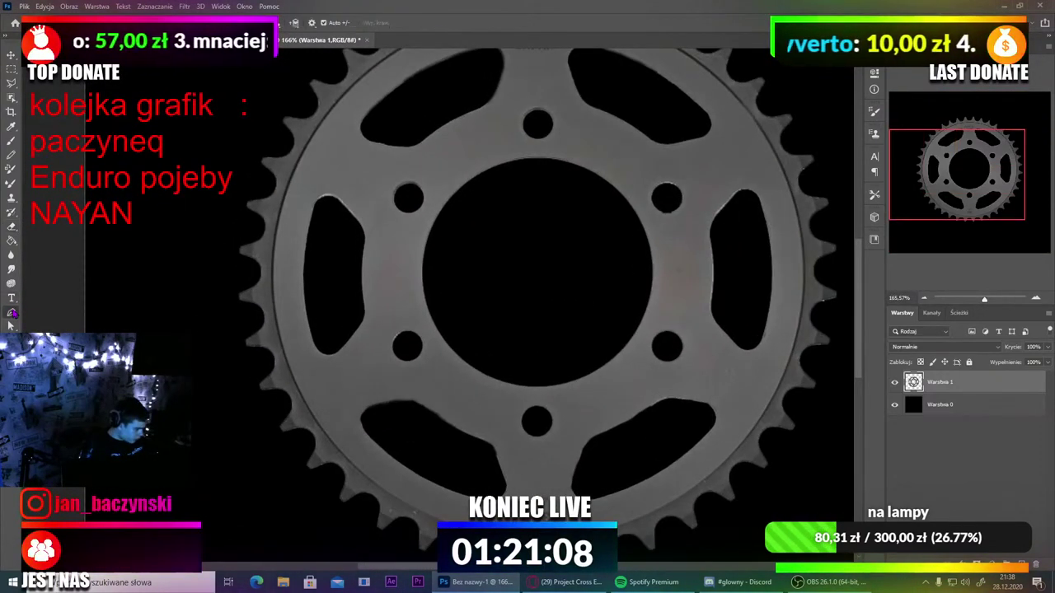
pyautogui.scroll(-3, 348, 148)
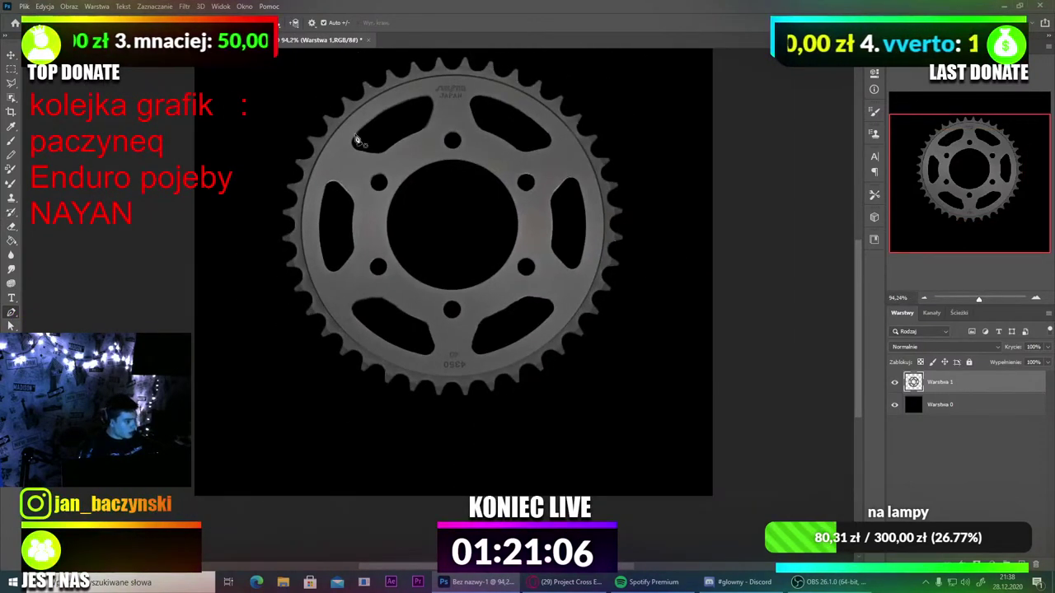
pyautogui.scroll(3, 353, 127)
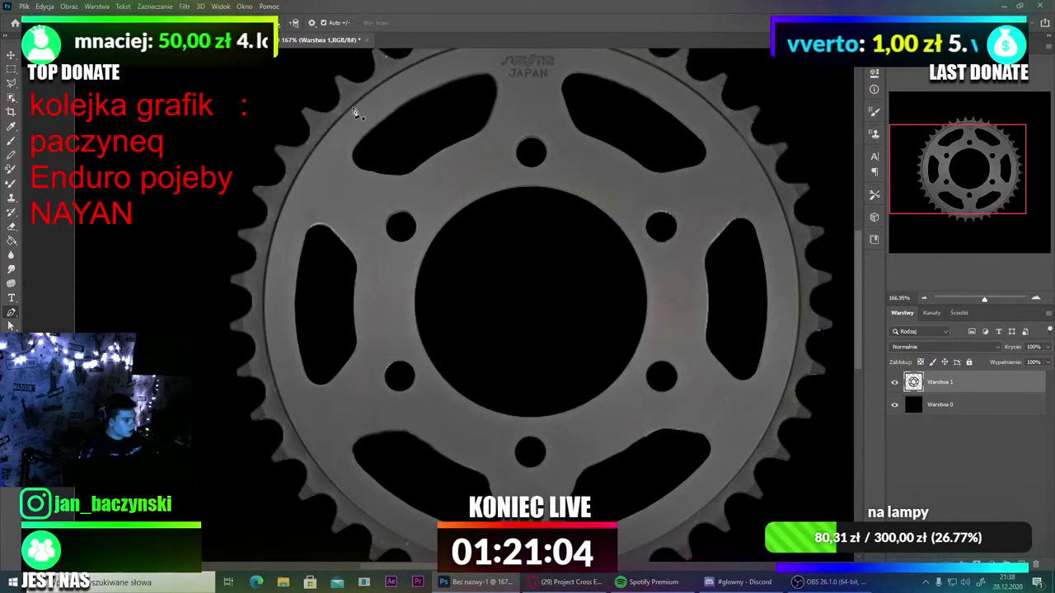
pyautogui.click(351, 107)
pyautogui.click(330, 130)
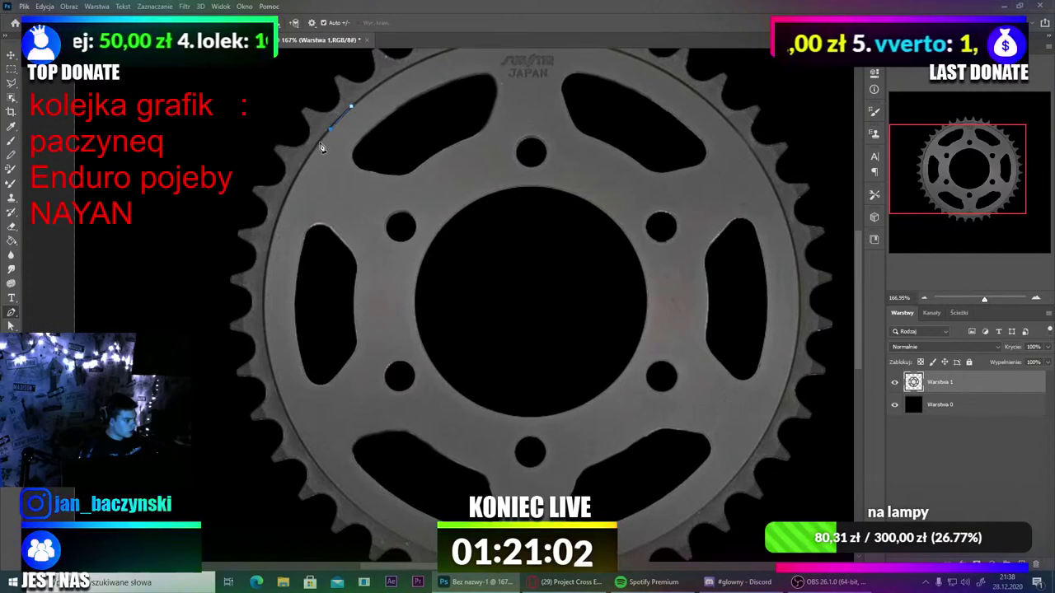
pyautogui.click(310, 156)
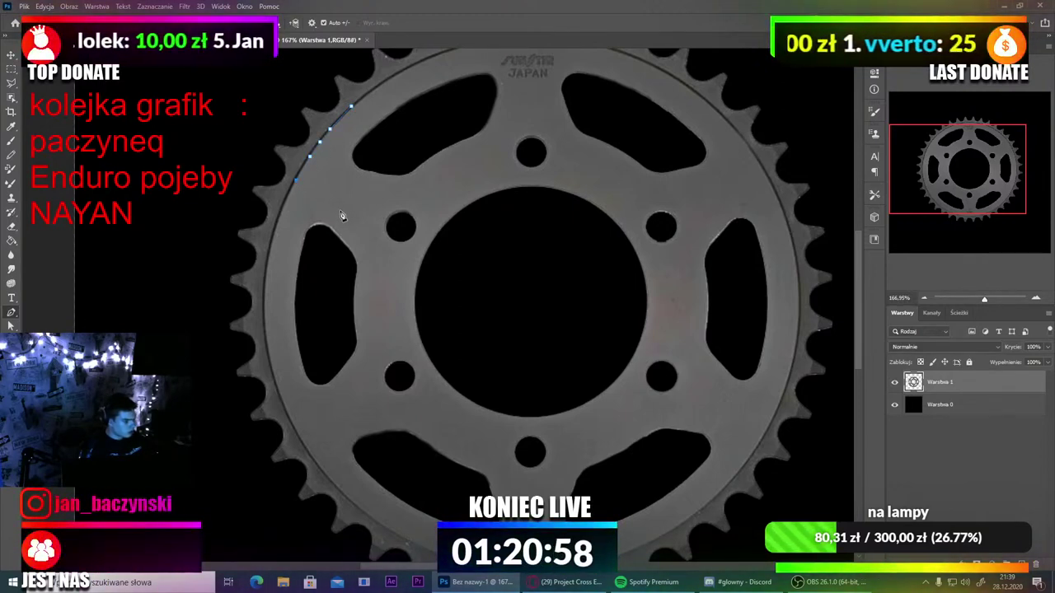
pyautogui.hotkey('ctrl', 'z')
pyautogui.hotkey('ctrl', 'z')
pyautogui.hotkey('ctrl', 'z')
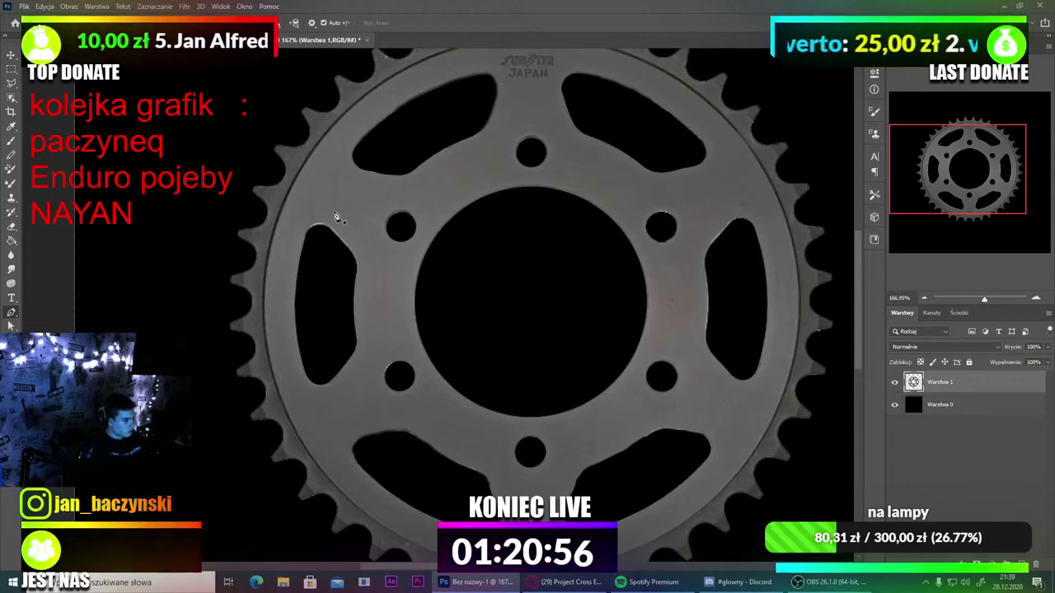
pyautogui.scroll(-3, 335, 217)
pyautogui.scroll(2, 408, 238)
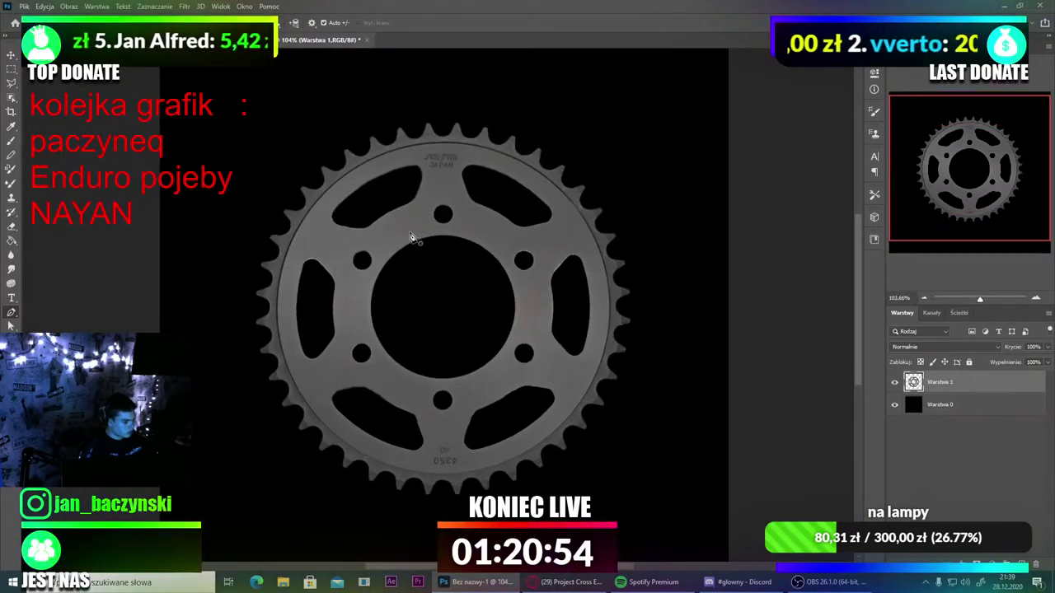
pyautogui.scroll(2, 412, 237)
pyautogui.scroll(-1, 411, 236)
pyautogui.scroll(1, 407, 238)
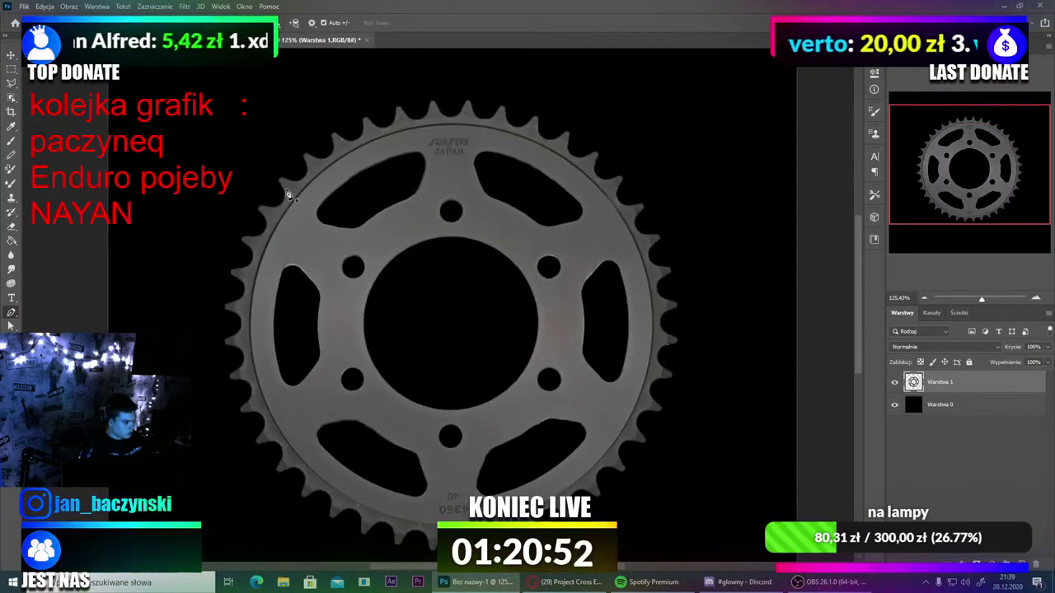
pyautogui.scroll(1, 288, 194)
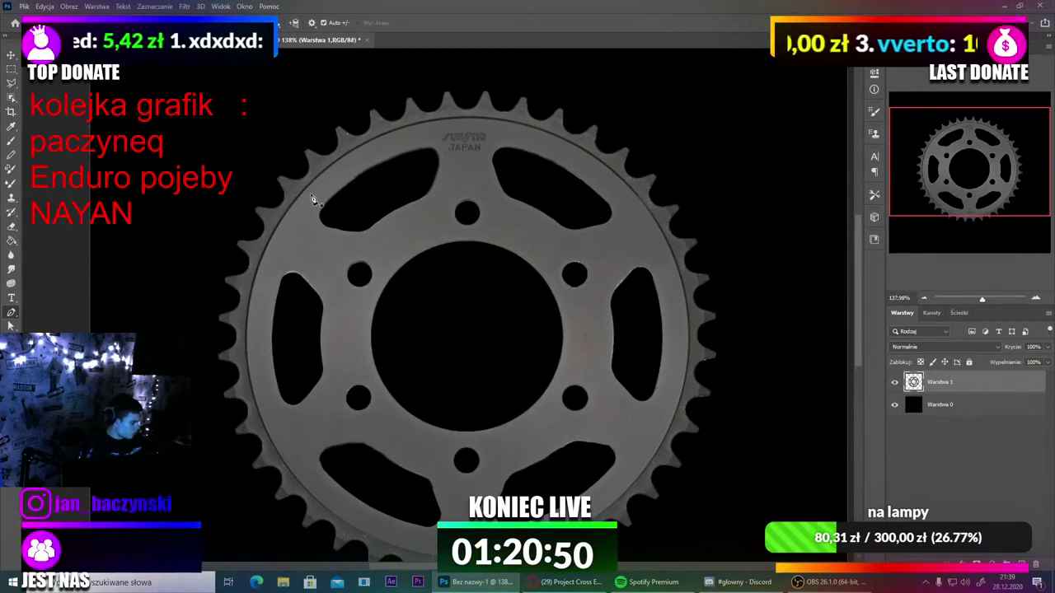
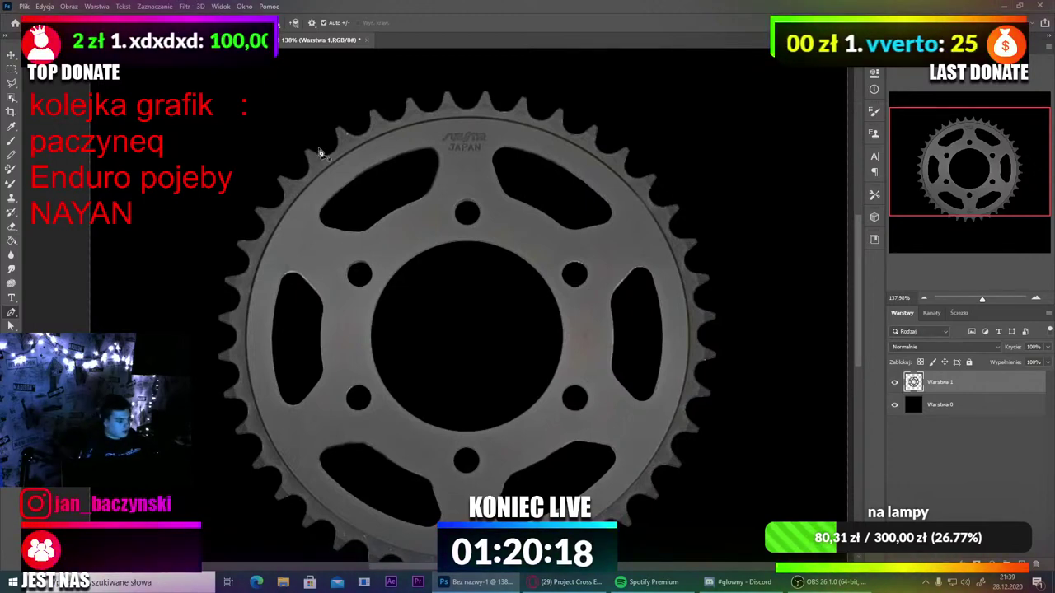
pyautogui.scroll(2, 337, 224)
pyautogui.scroll(-2, 334, 221)
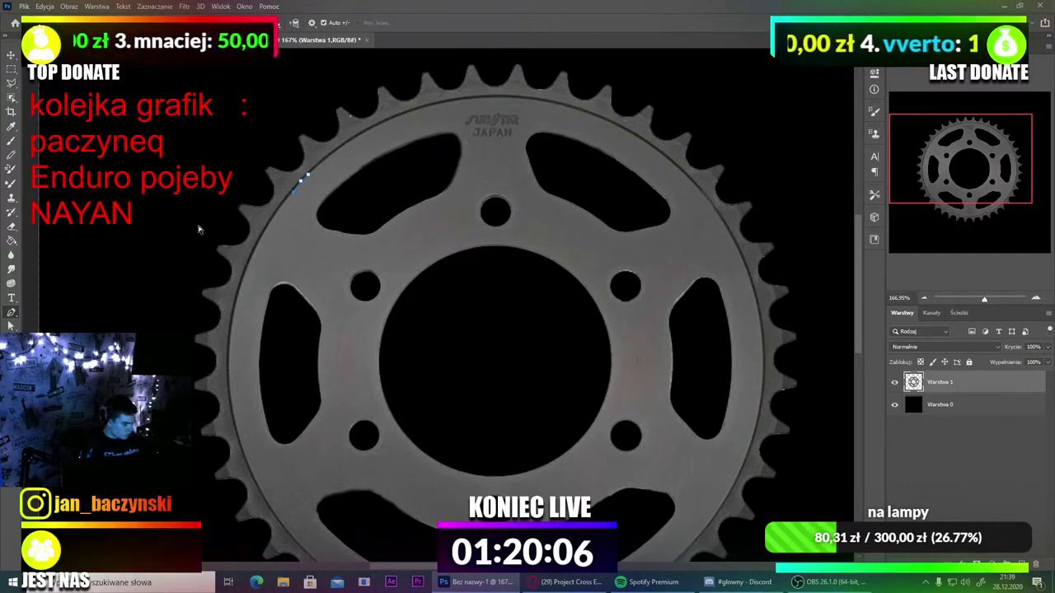
pyautogui.scroll(-3, 353, 297)
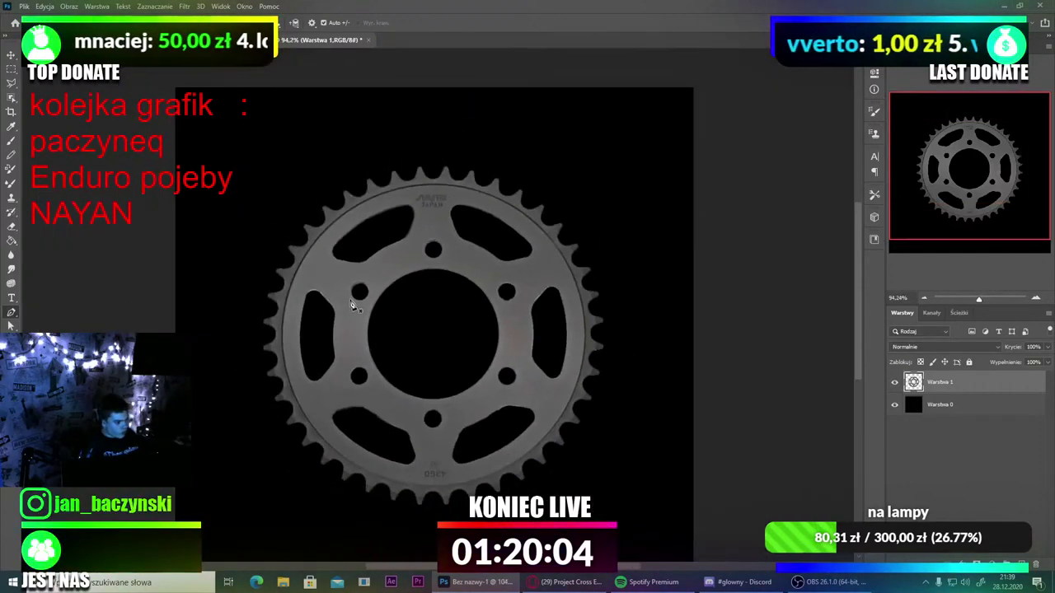
# Step: Try to draw a pen path across the top spoke, linking the upper corners of the two upper slots, and undo it
pyautogui.scroll(3, 346, 280)
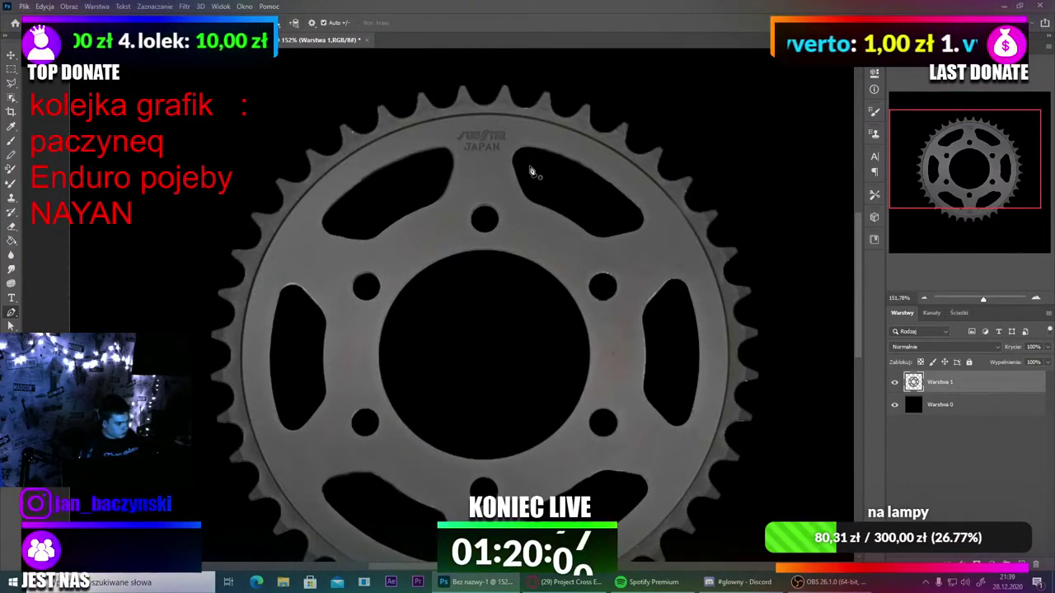
pyautogui.scroll(2, 454, 160)
pyautogui.scroll(4, 452, 159)
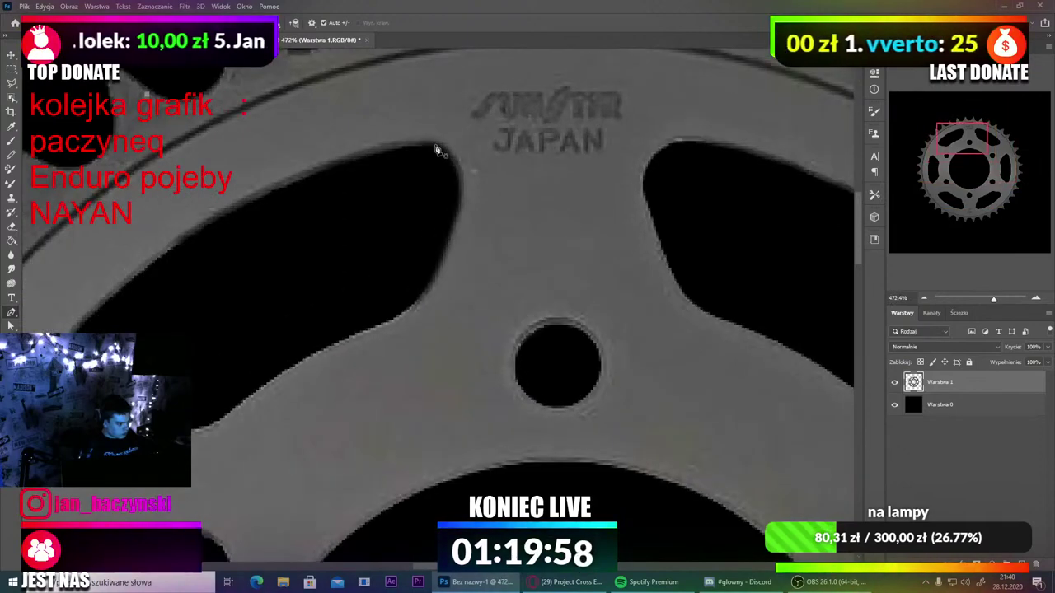
pyautogui.click(434, 144)
pyautogui.click(450, 141)
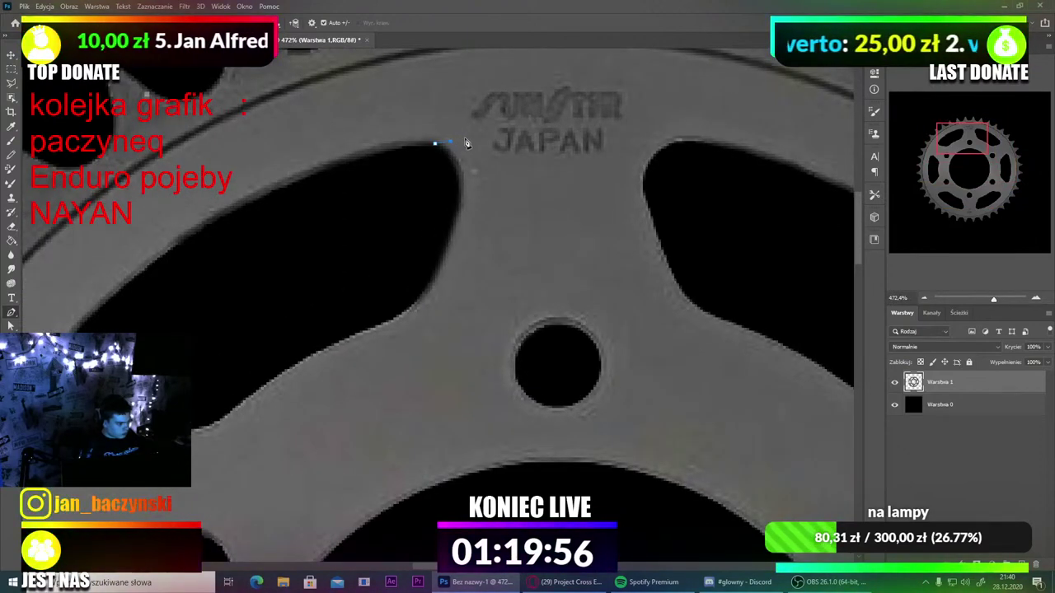
pyautogui.click(595, 141)
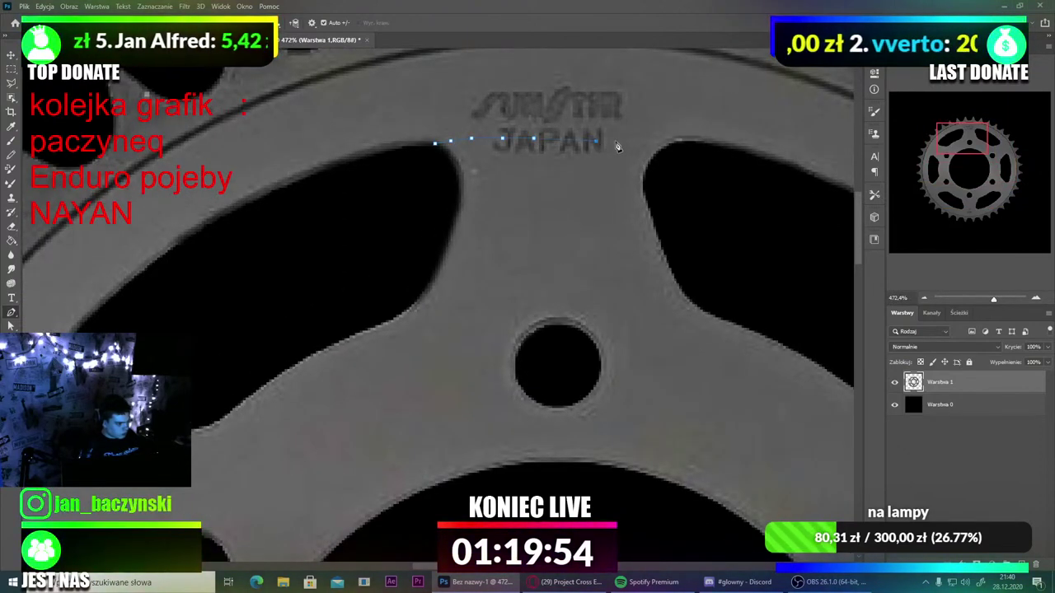
pyautogui.click(675, 139)
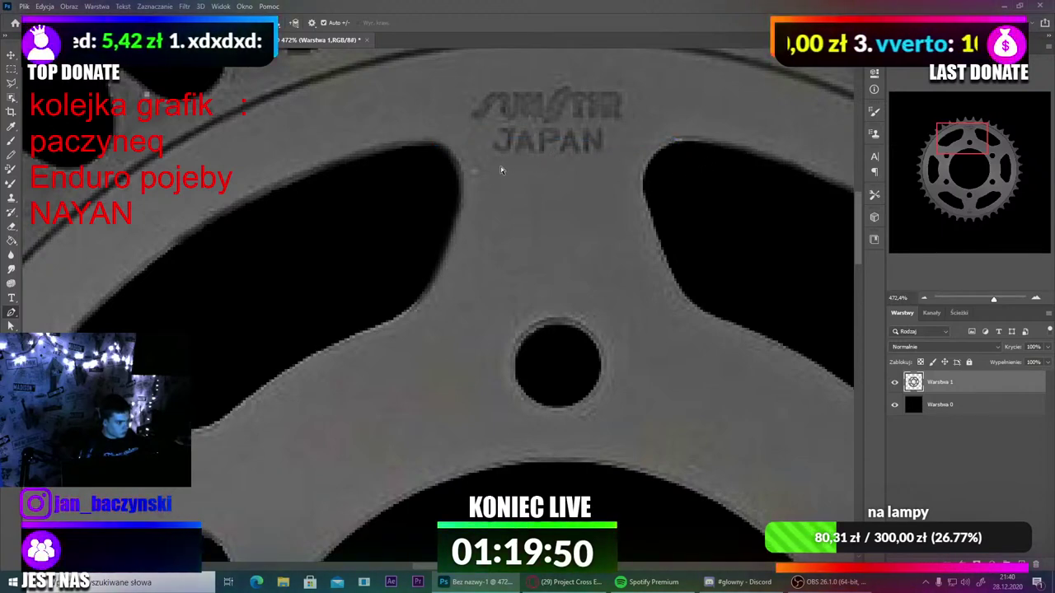
pyautogui.moveTo(435, 143); pyautogui.dragTo(673, 142)
pyautogui.hotkey('ctrl', 'z')
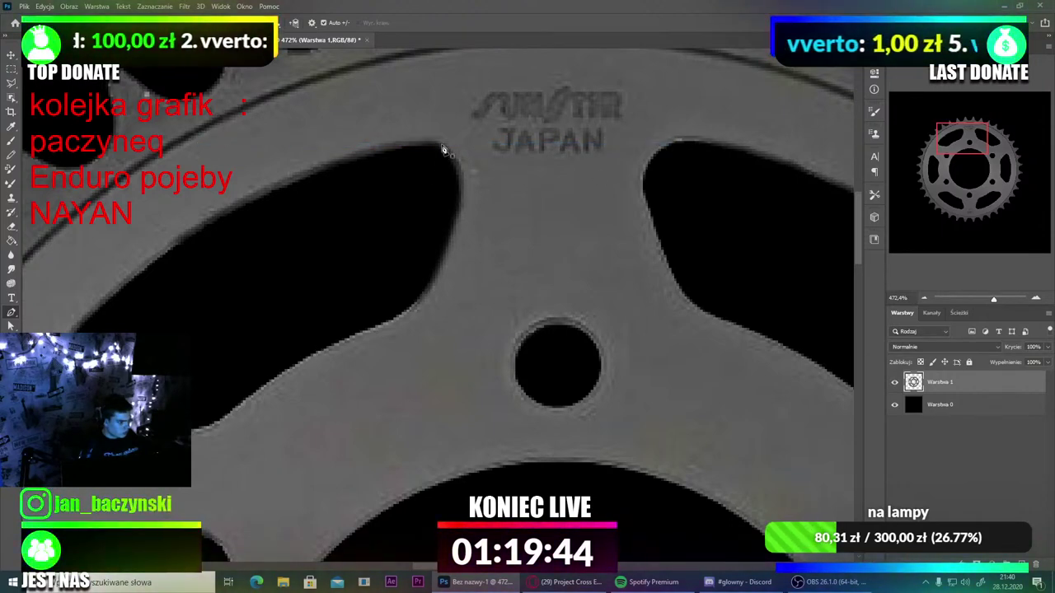
# Step: Try to trace the sprocket's circular groove above the upper-left slot with pen anchor points, and undo the points
pyautogui.scroll(-8, 436, 153)
pyautogui.scroll(5, 271, 208)
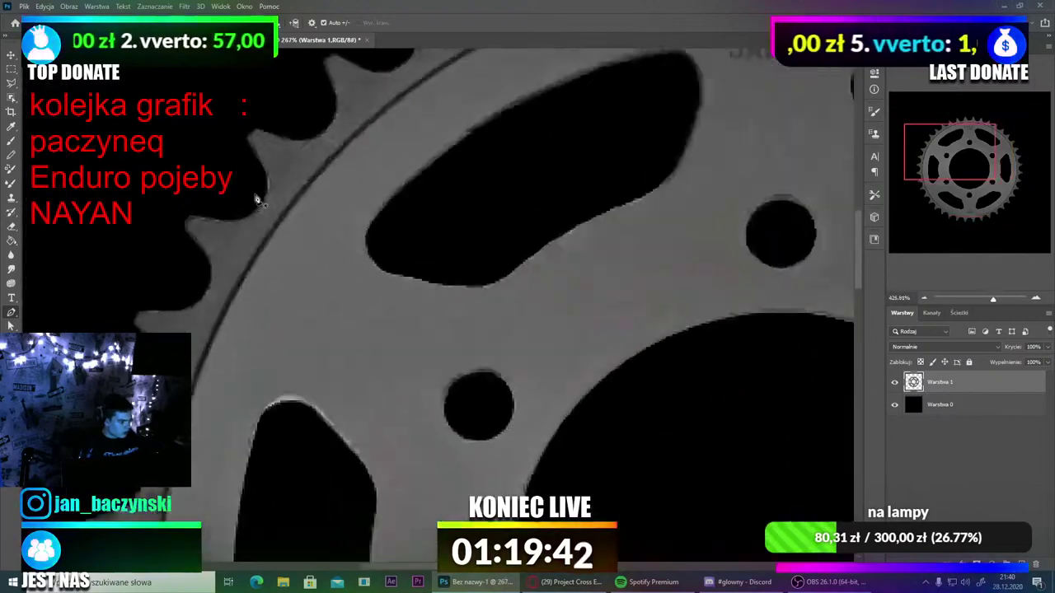
pyautogui.scroll(-2, 310, 204)
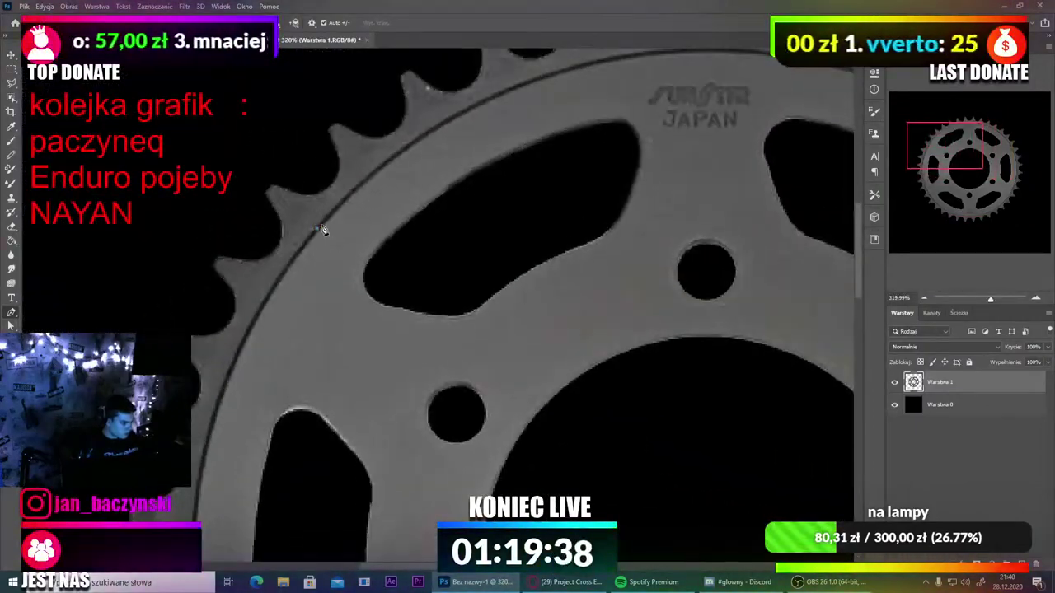
pyautogui.click(327, 220)
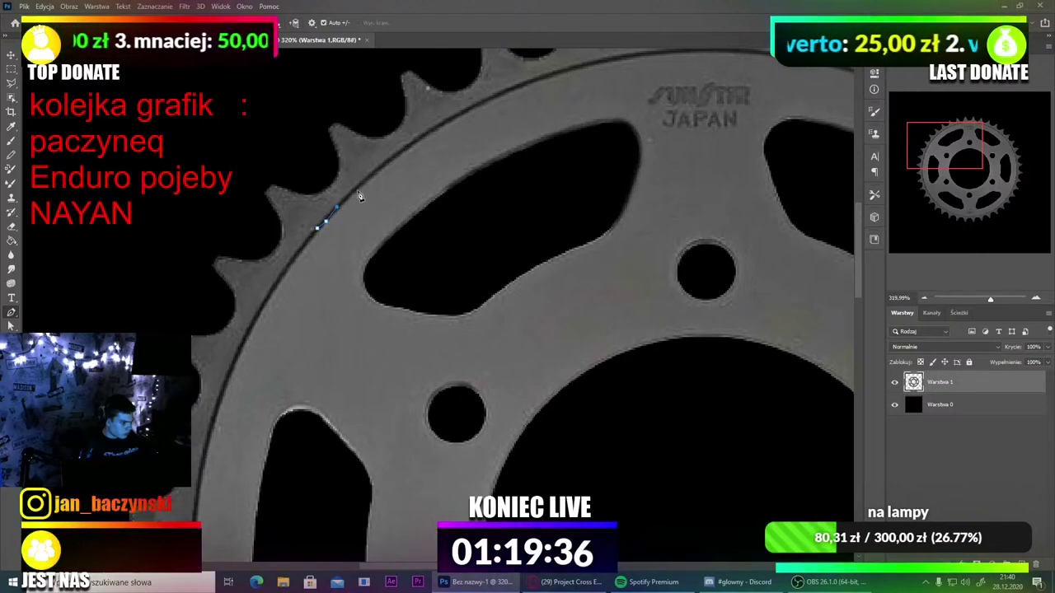
pyautogui.click(358, 190)
pyautogui.hotkey('ctrl', 'z')
pyautogui.hotkey('ctrl', 'z')
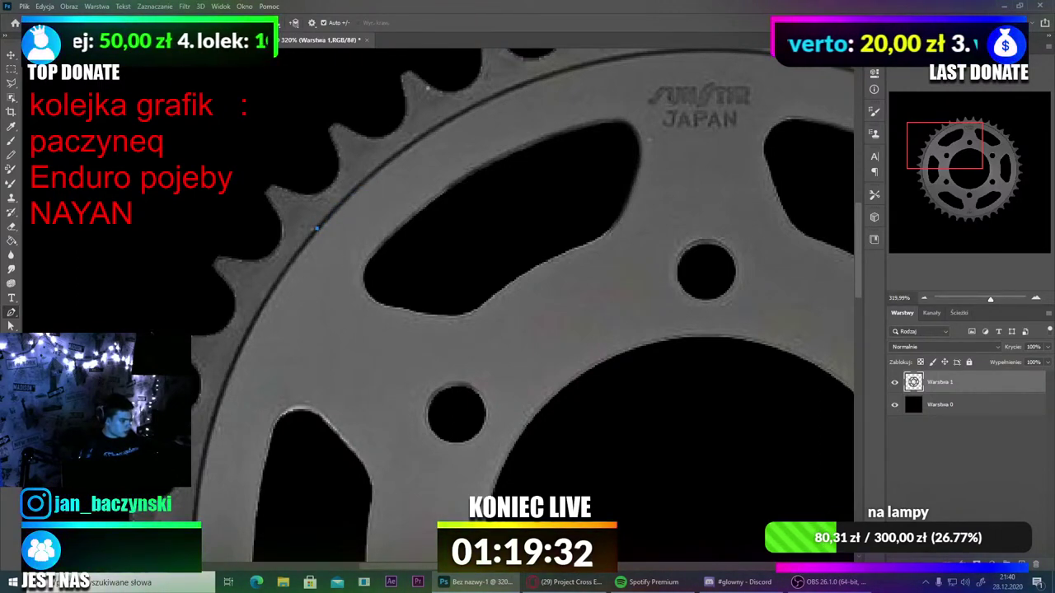
# Step: Try drawing an ellipse of about 260 × 206 px over the upper-left part of the sprocket, and delete its shape layer
pyautogui.press('a')
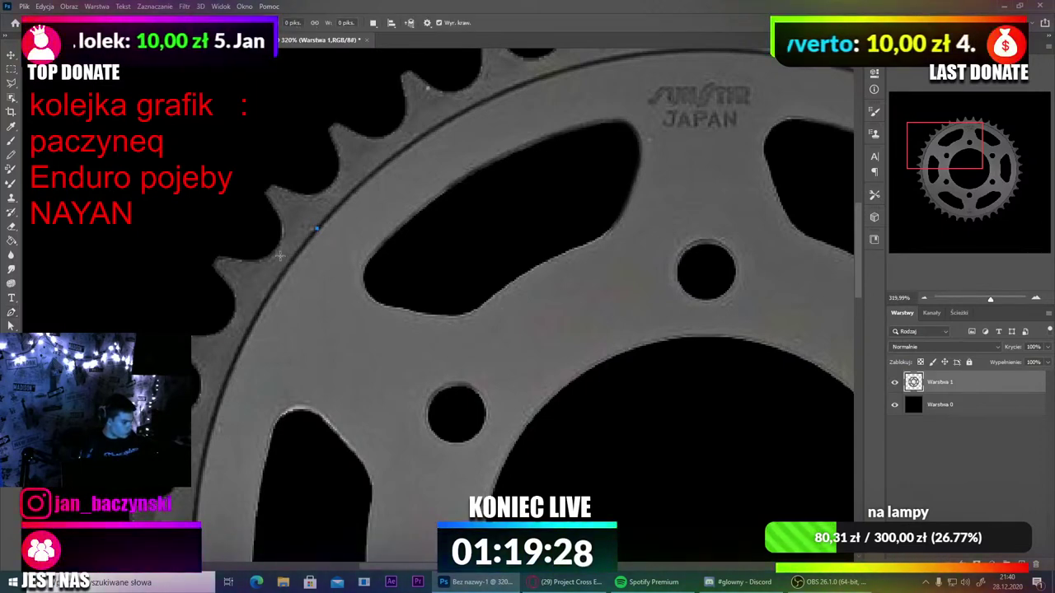
pyautogui.moveTo(330, 215); pyautogui.dragTo(783, 569)
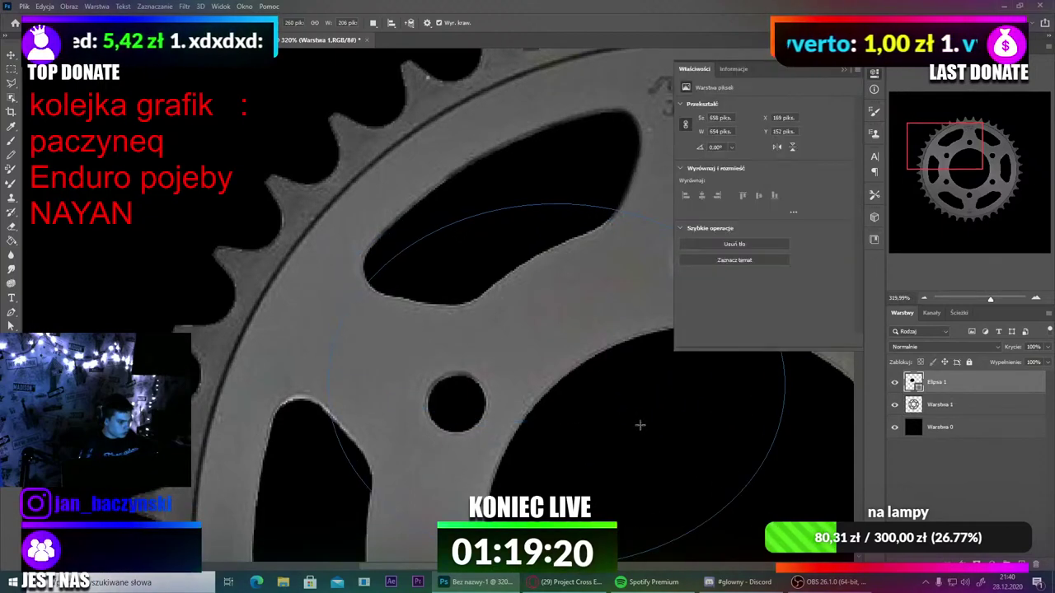
pyautogui.scroll(-2, 783, 454)
pyautogui.click(784, 454)
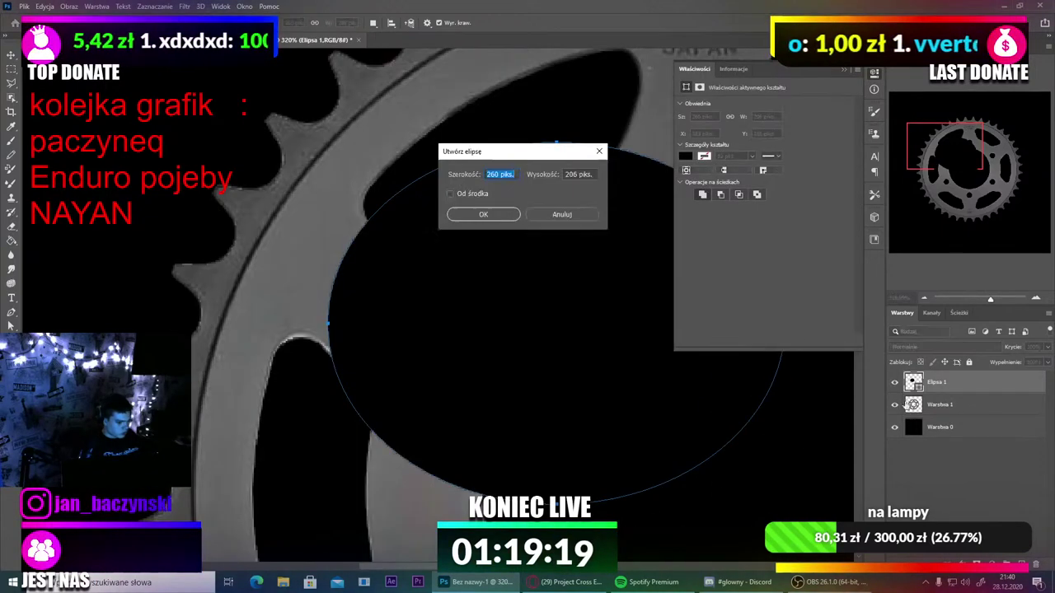
pyautogui.click(599, 151)
pyautogui.click(877, 76)
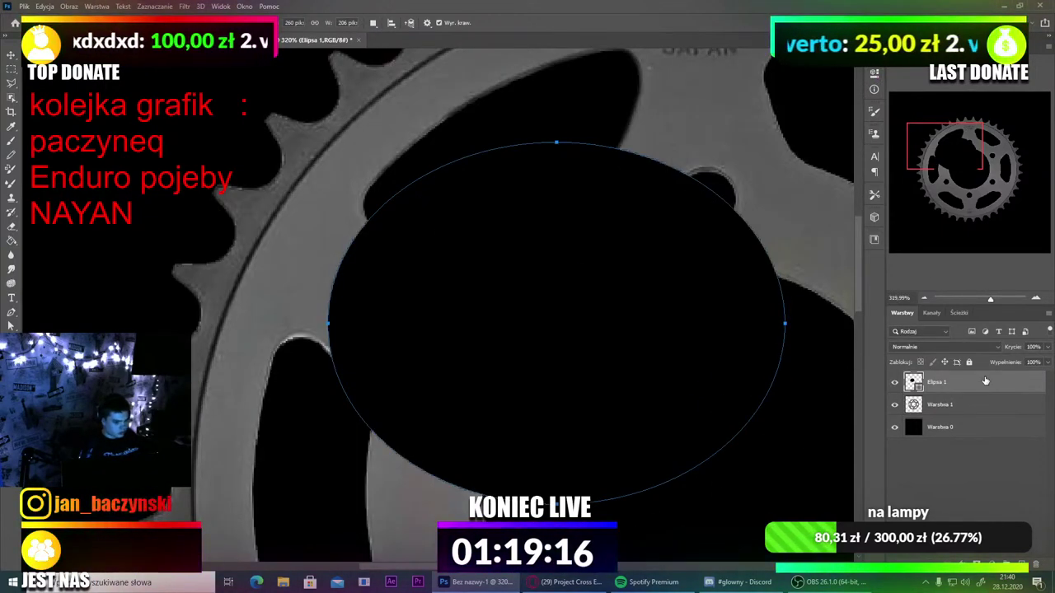
pyautogui.press('Delete')
# Step: Try to fit an ellipse to the sprocket's circular groove from several starting points, discarding each attempt
pyautogui.scroll(-6, 697, 323)
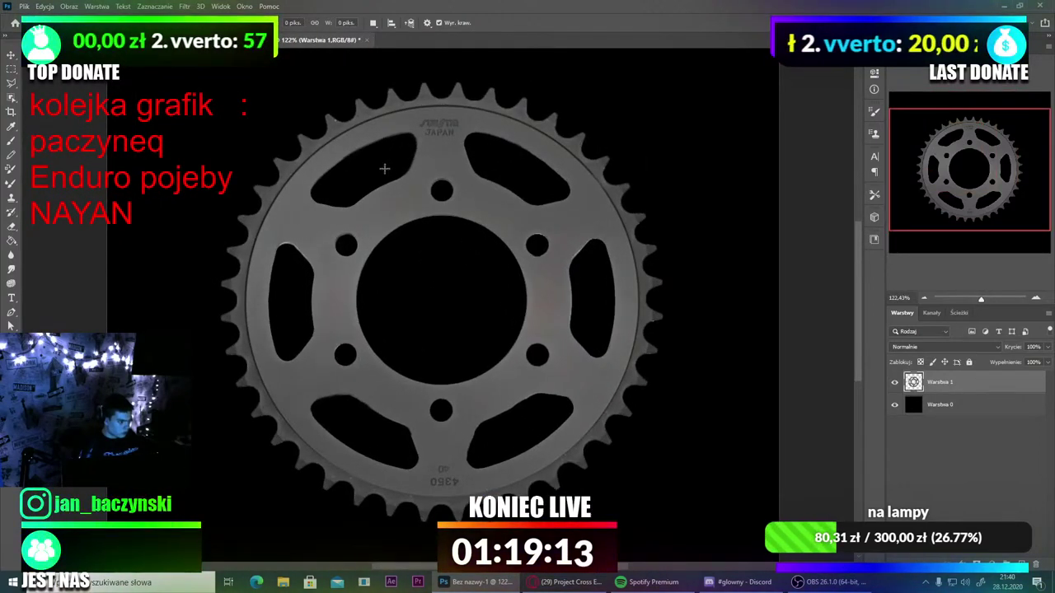
pyautogui.moveTo(384, 168); pyautogui.dragTo(524, 446)
pyautogui.hotkey('ctrl', 'z')
pyautogui.click(871, 75)
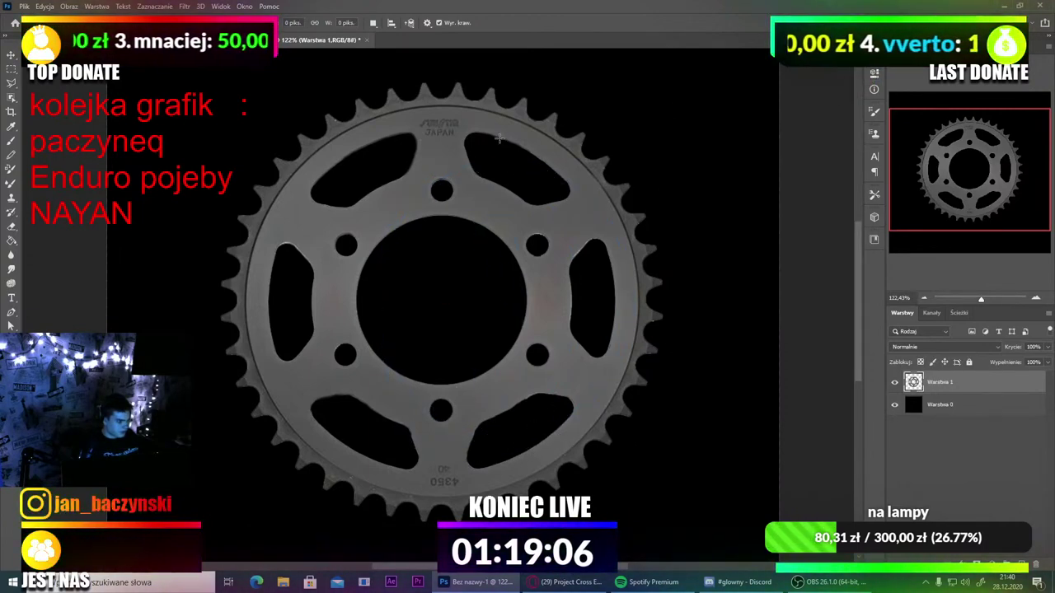
pyautogui.moveTo(442, 105); pyautogui.dragTo(569, 471)
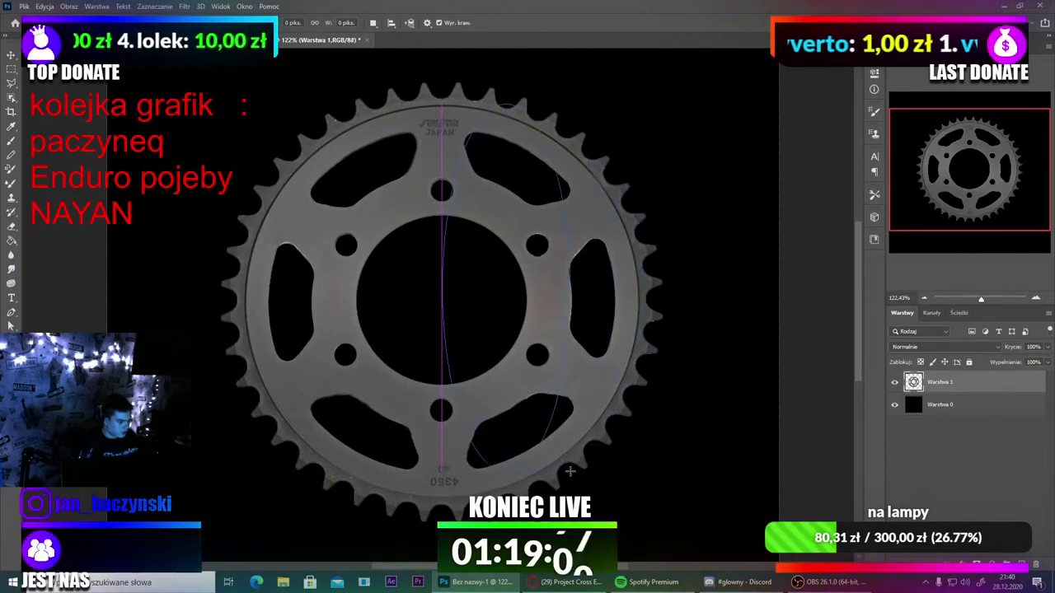
pyautogui.hotkey('ctrl', 'z')
pyautogui.click(874, 76)
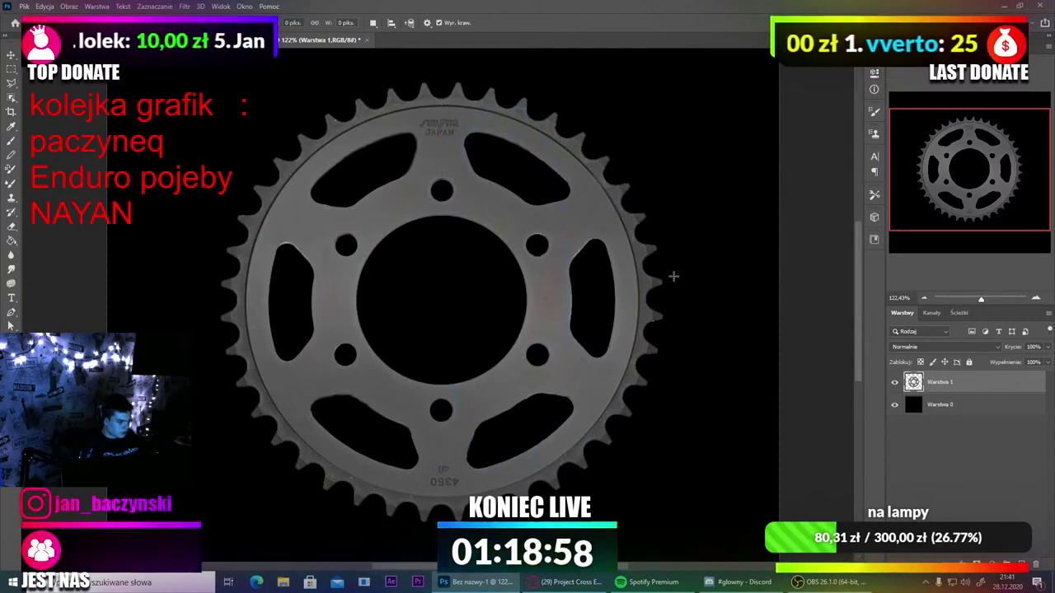
pyautogui.moveTo(637, 297); pyautogui.dragTo(363, 152)
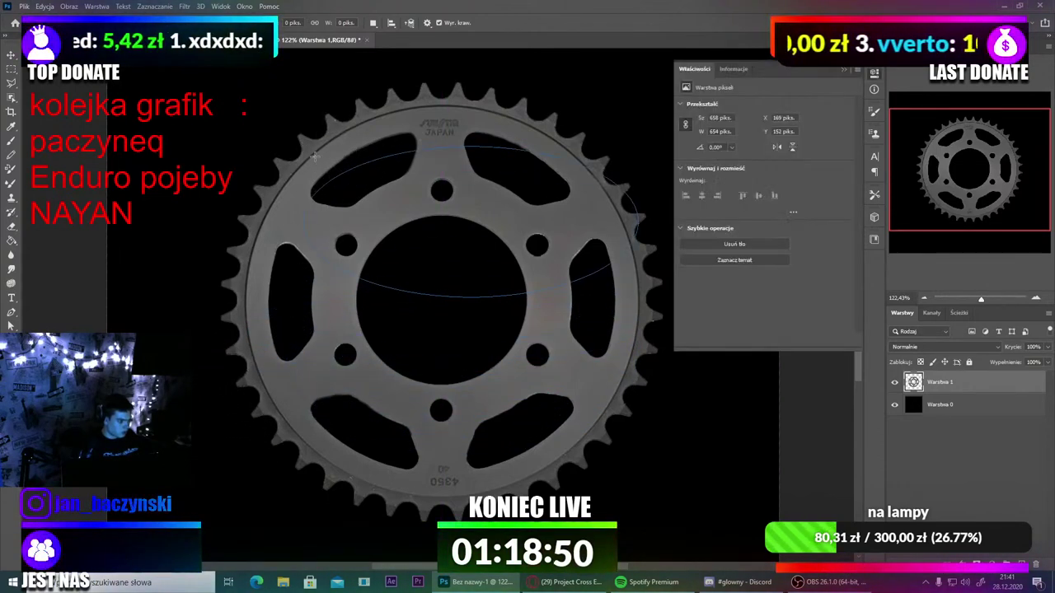
pyautogui.click(876, 77)
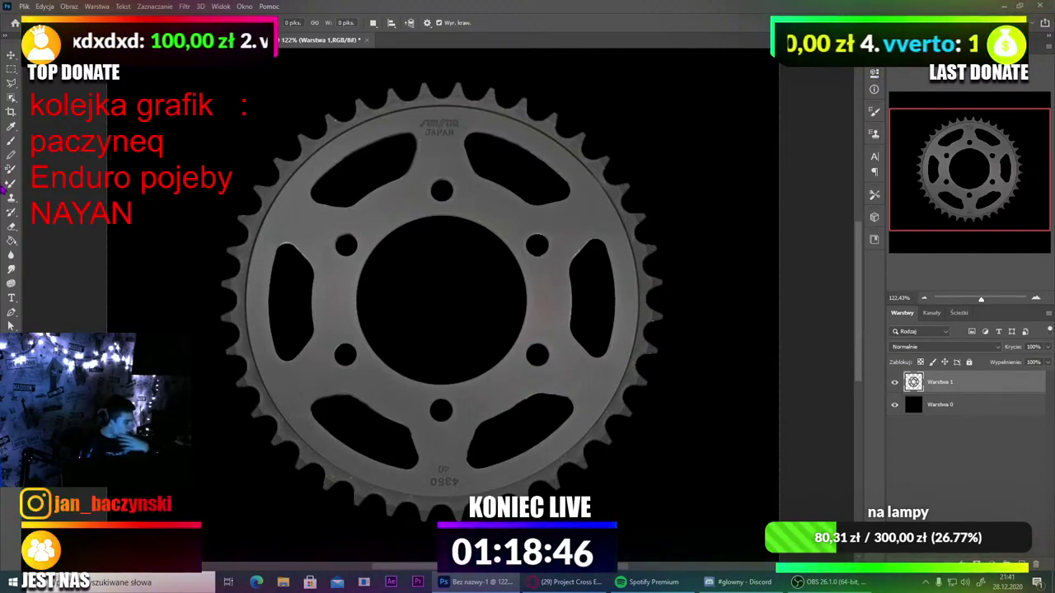
# Step: Start a Pen path on the circular groove at the sprocket's lower left and trace it upward with closely spaced anchor points
pyautogui.click(12, 313)
pyautogui.scroll(1, 305, 353)
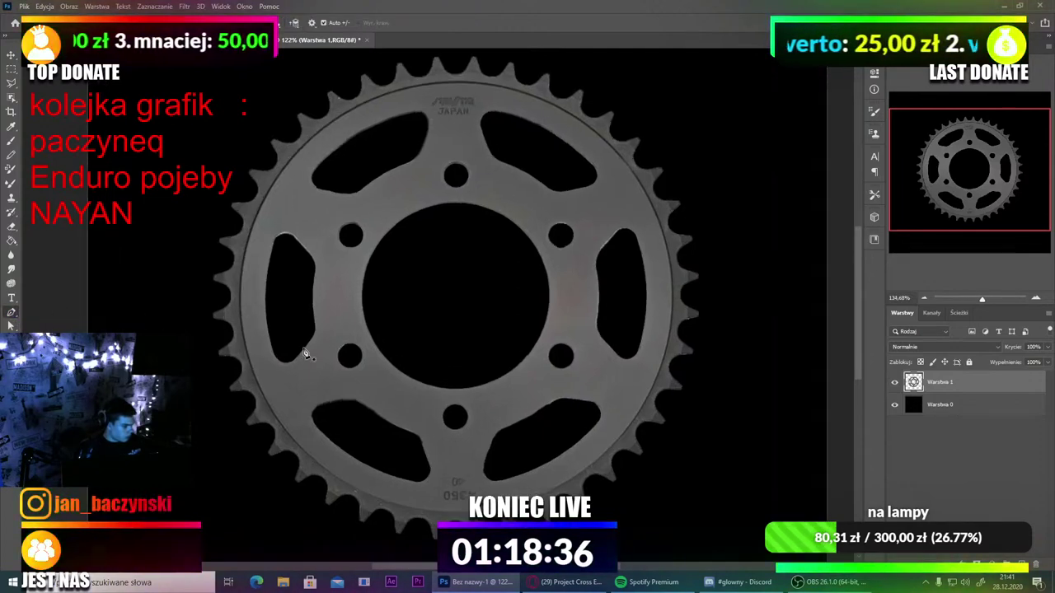
pyautogui.scroll(3, 305, 356)
pyautogui.scroll(-2, 312, 369)
pyautogui.scroll(2, 321, 404)
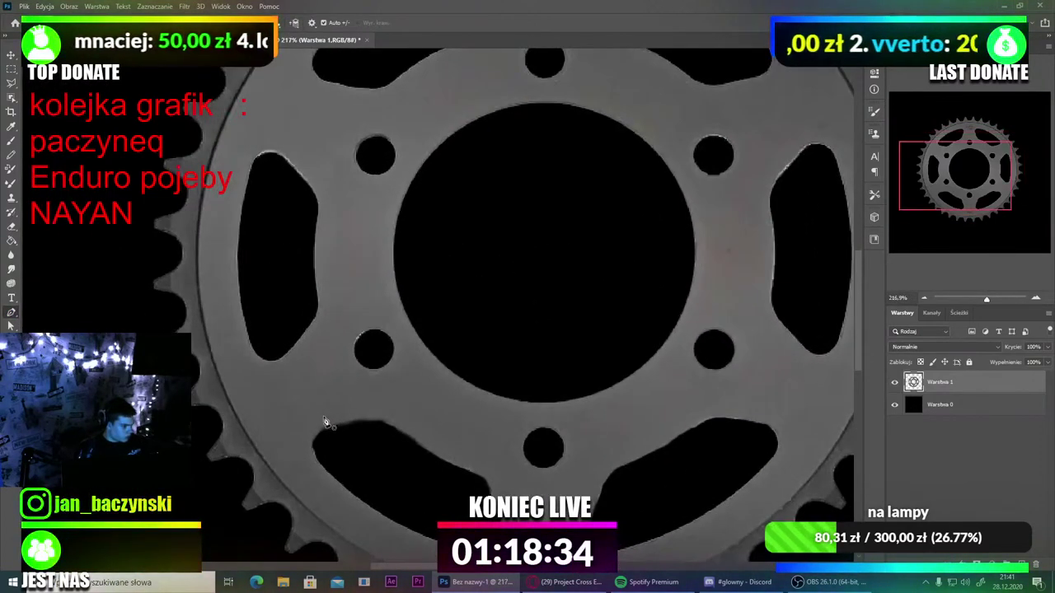
pyautogui.scroll(3, 321, 429)
pyautogui.scroll(-2, 314, 440)
pyautogui.scroll(6, 236, 419)
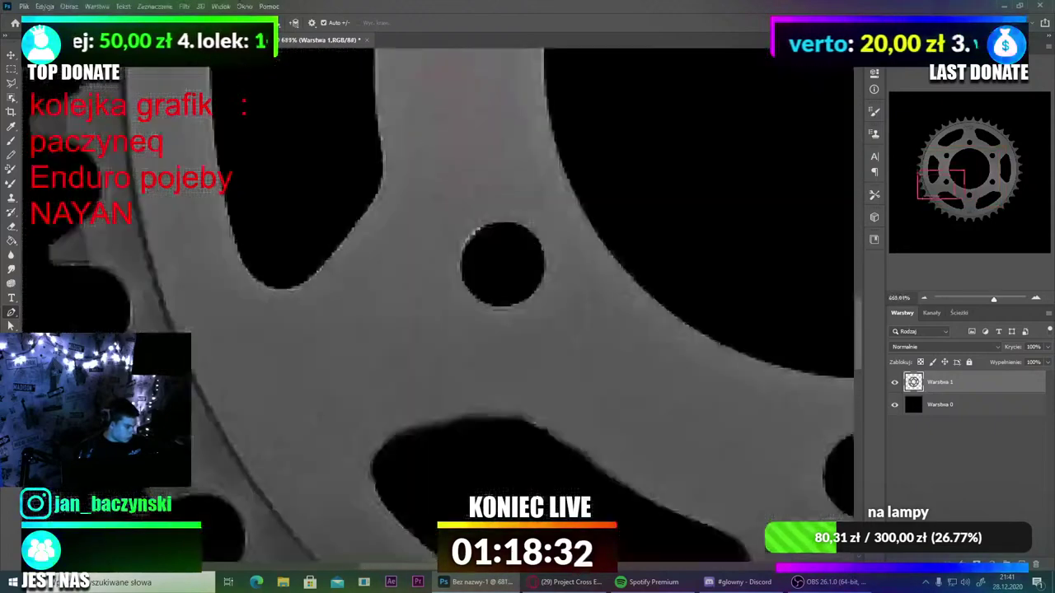
pyautogui.scroll(-1, 236, 419)
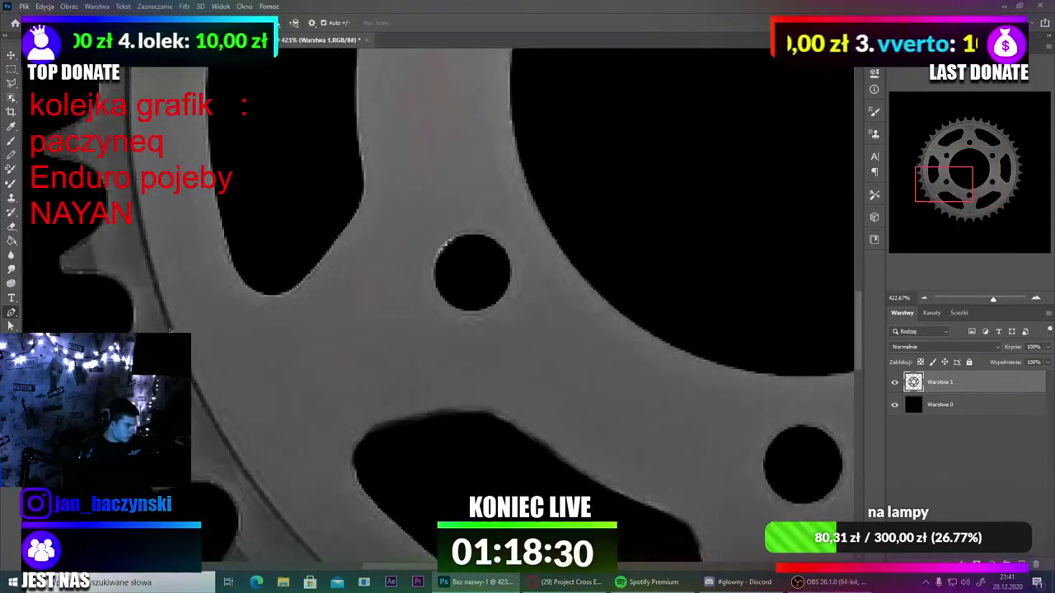
pyautogui.click(159, 298)
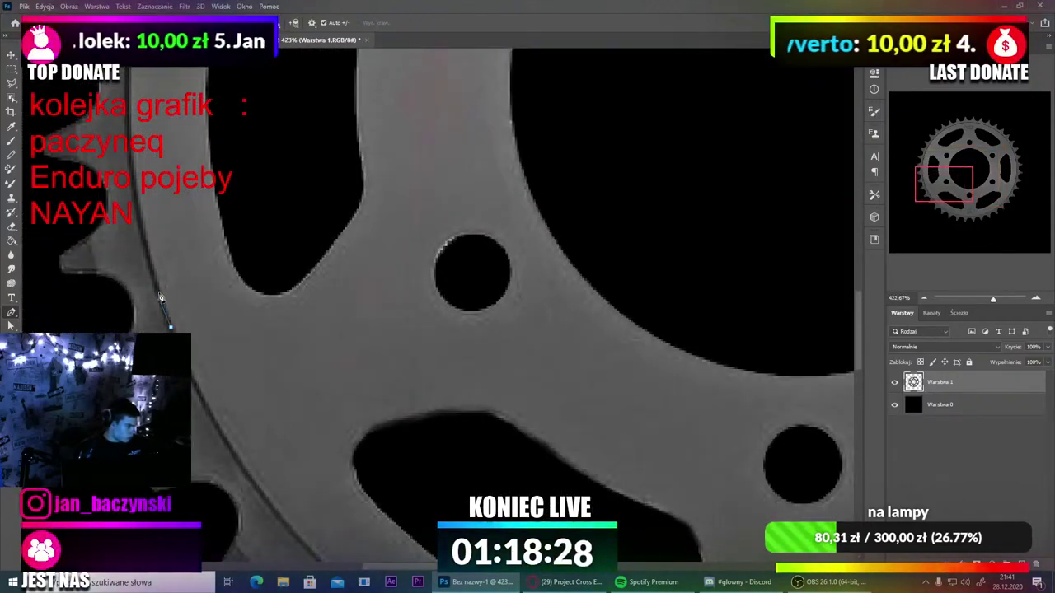
pyautogui.click(149, 265)
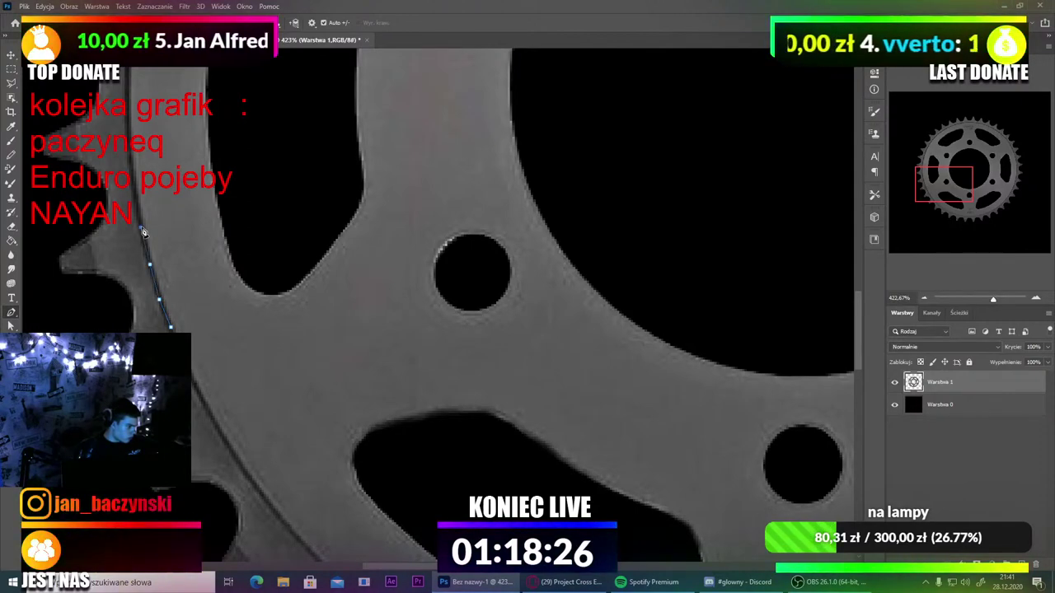
pyautogui.click(143, 232)
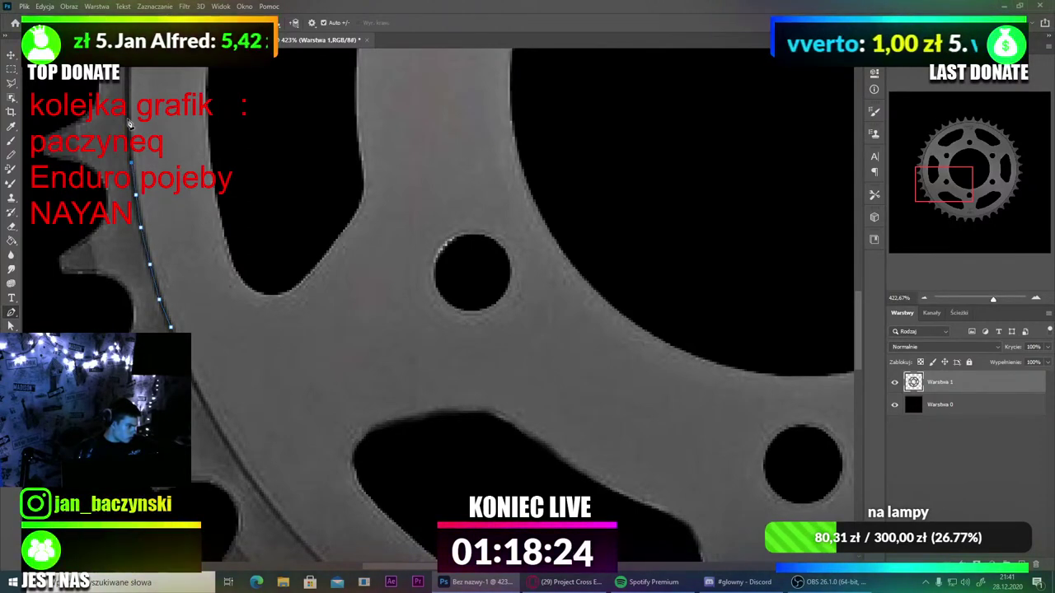
# Step: Undo the last misplaced anchor point and continue the Pen path up the circular groove past the upper end of the sprocket's left slot
pyautogui.scroll(12, 130, 83)
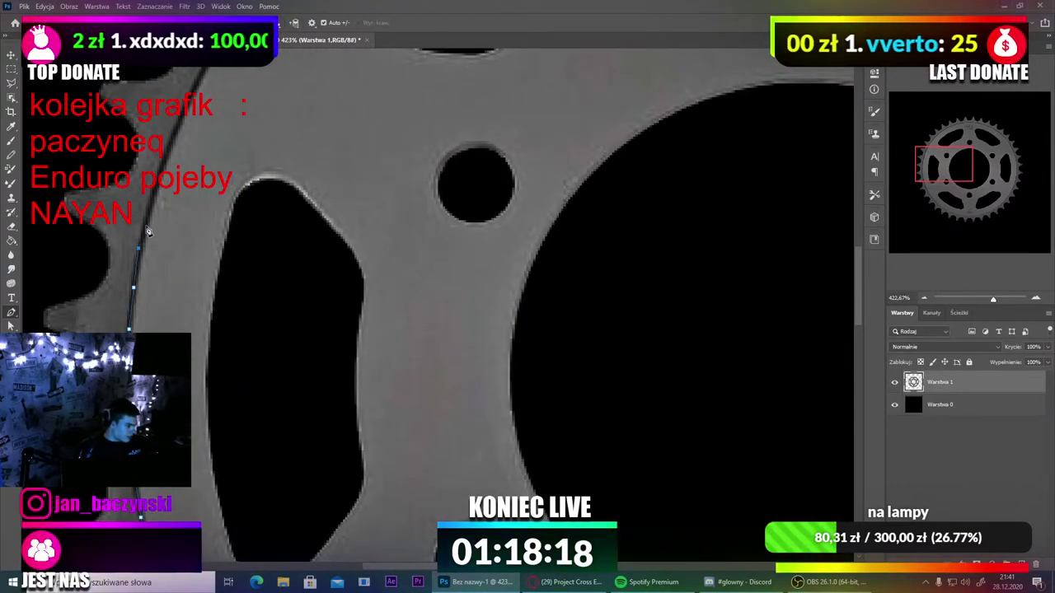
pyautogui.hotkey('ctrl', 'z')
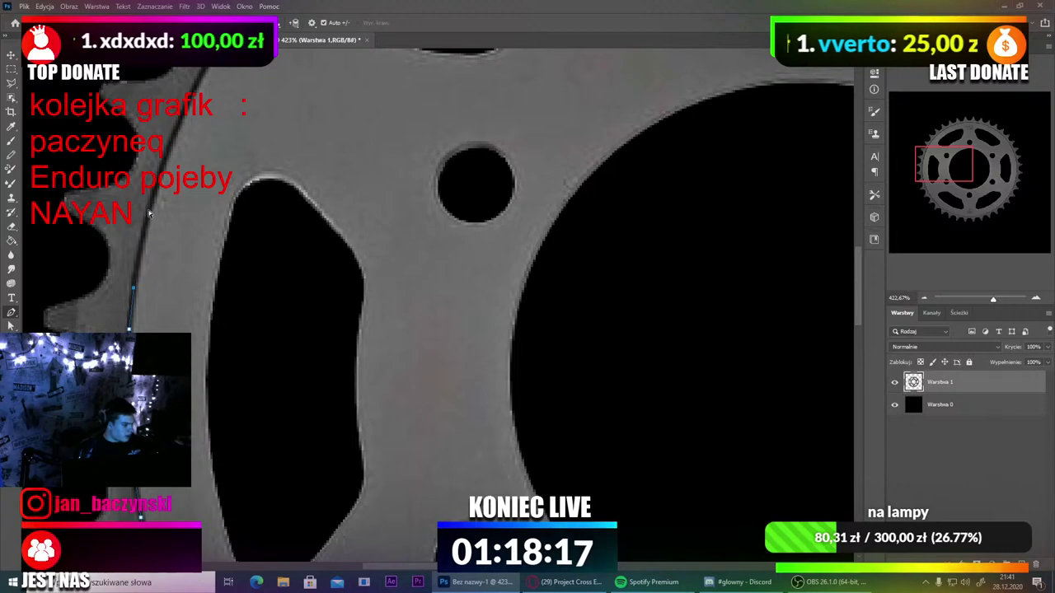
pyautogui.click(137, 258)
pyautogui.click(143, 230)
pyautogui.click(152, 197)
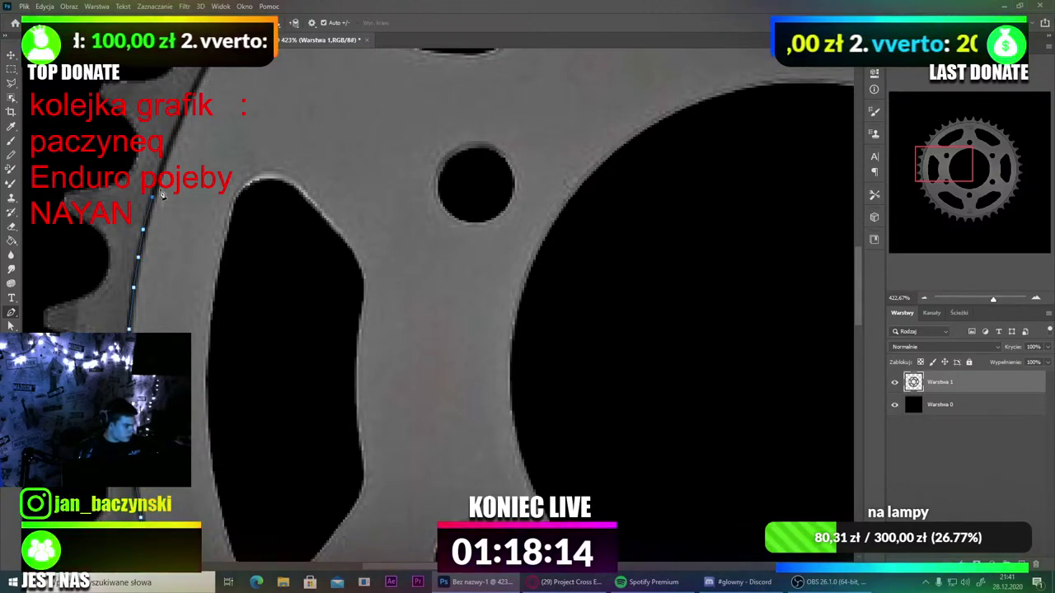
pyautogui.click(165, 168)
pyautogui.click(181, 124)
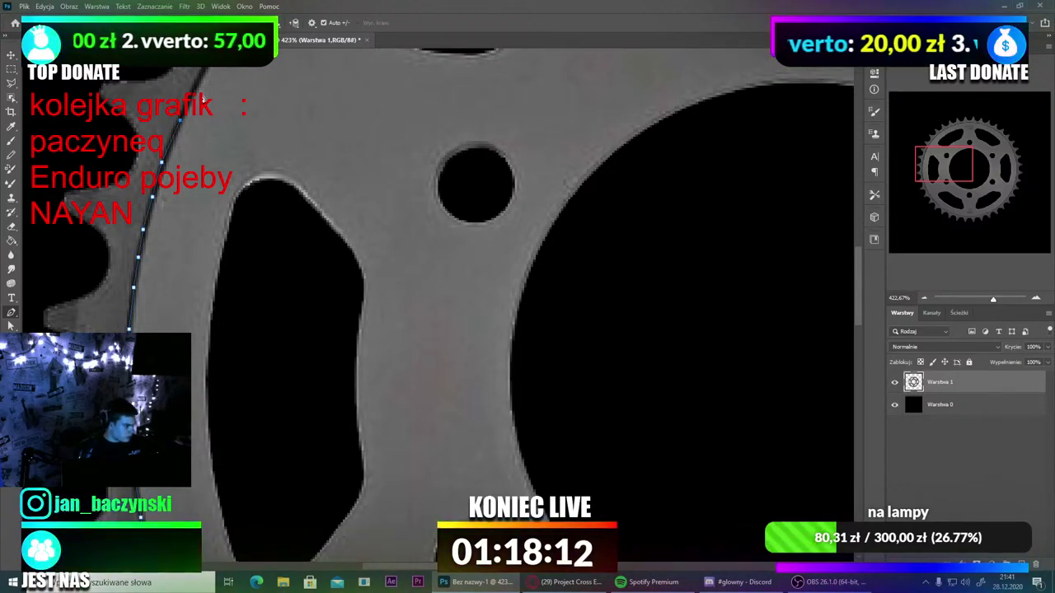
pyautogui.click(197, 89)
# Step: Extend the Pen path along the groove from above the left slot to the outer side of the upper-left slot
pyautogui.scroll(5, 197, 164)
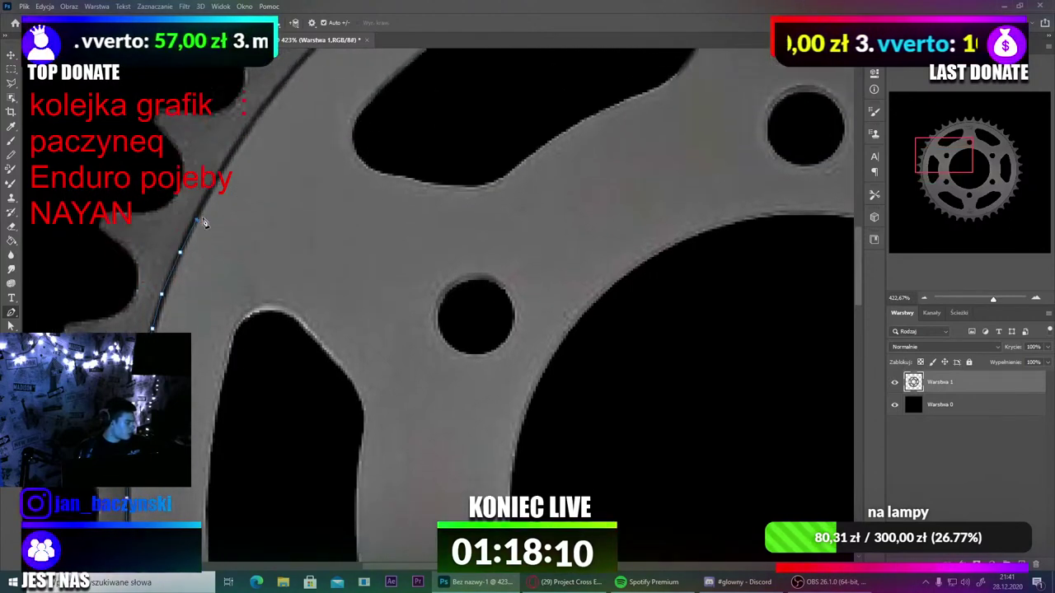
pyautogui.scroll(2, 192, 305)
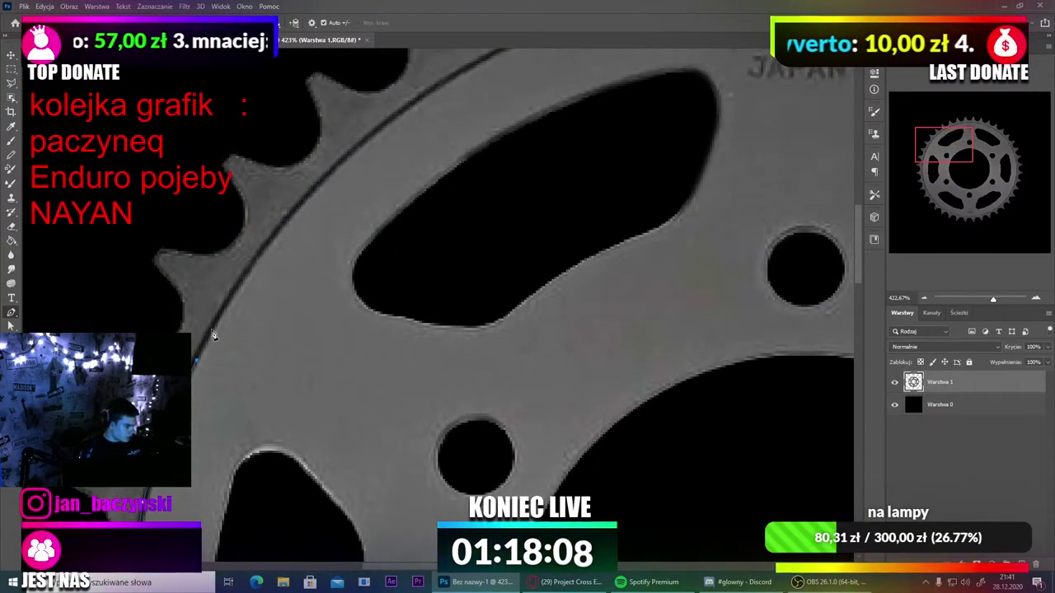
pyautogui.click(212, 331)
pyautogui.click(229, 300)
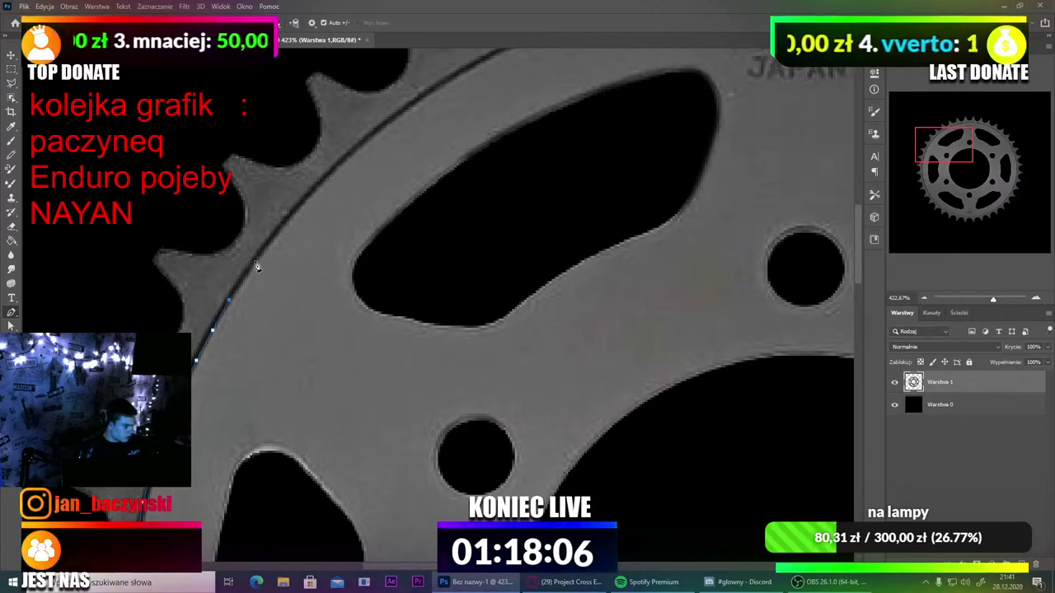
pyautogui.click(253, 261)
pyautogui.click(280, 228)
pyautogui.click(300, 203)
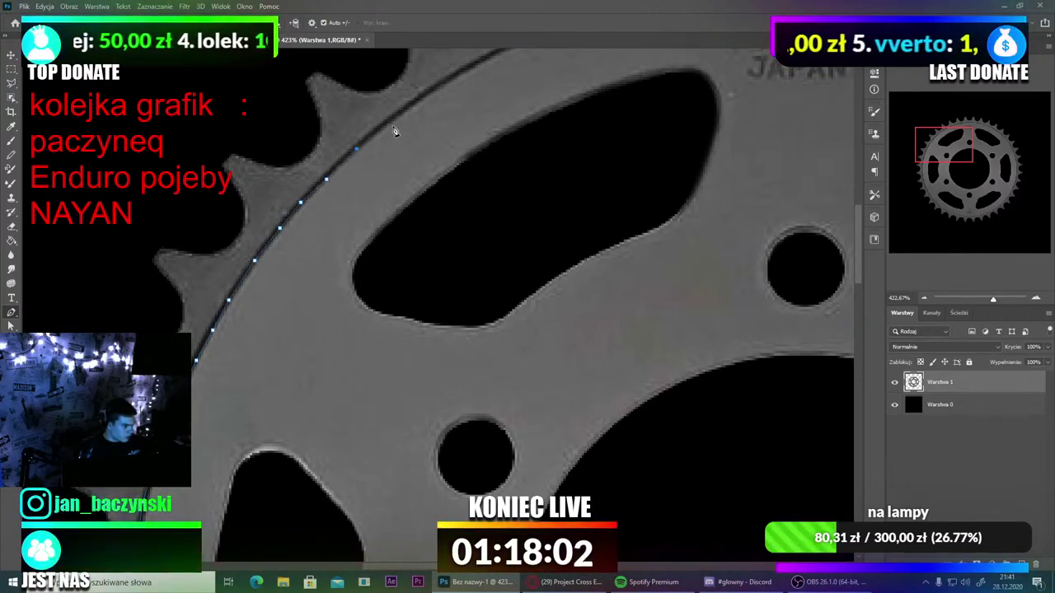
pyautogui.click(455, 77)
# Step: Continue the Pen path along the groove above the upper-left slot to the top of the sprocket over the JAPAN marking
pyautogui.scroll(5, 504, 66)
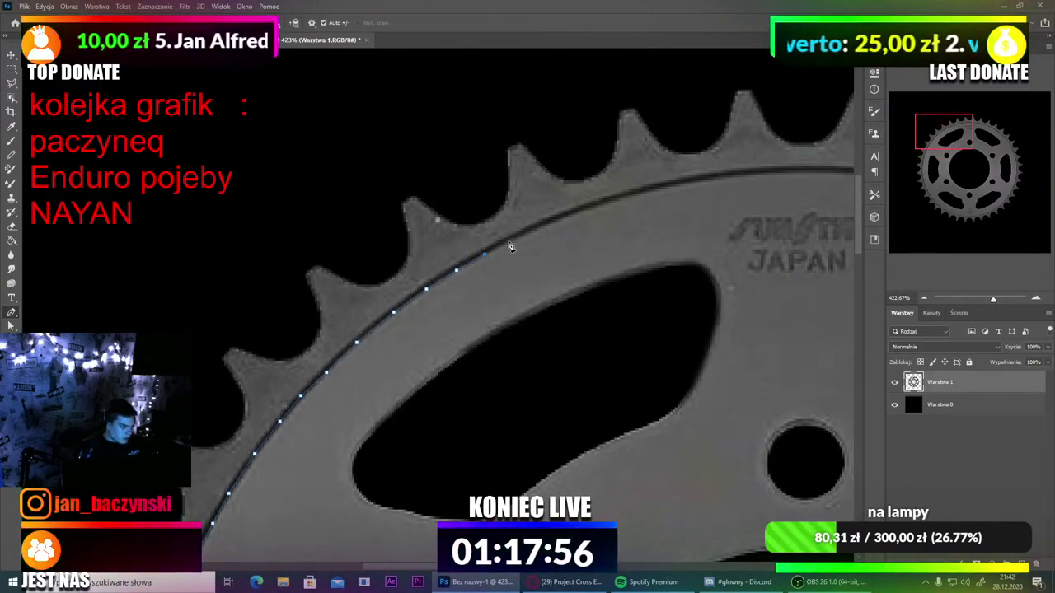
pyautogui.click(508, 241)
pyautogui.click(539, 226)
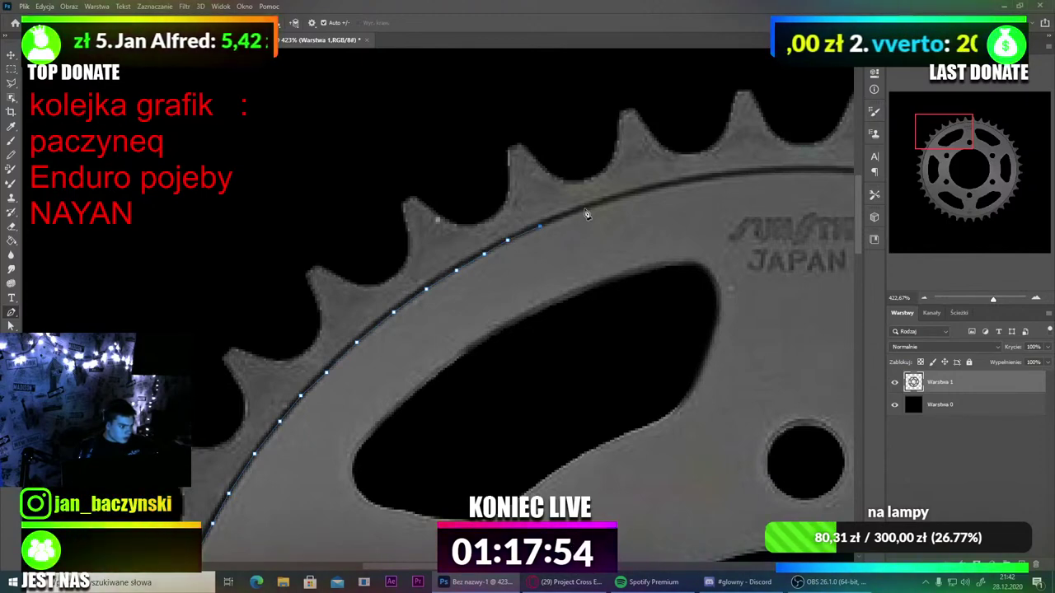
pyautogui.click(637, 192)
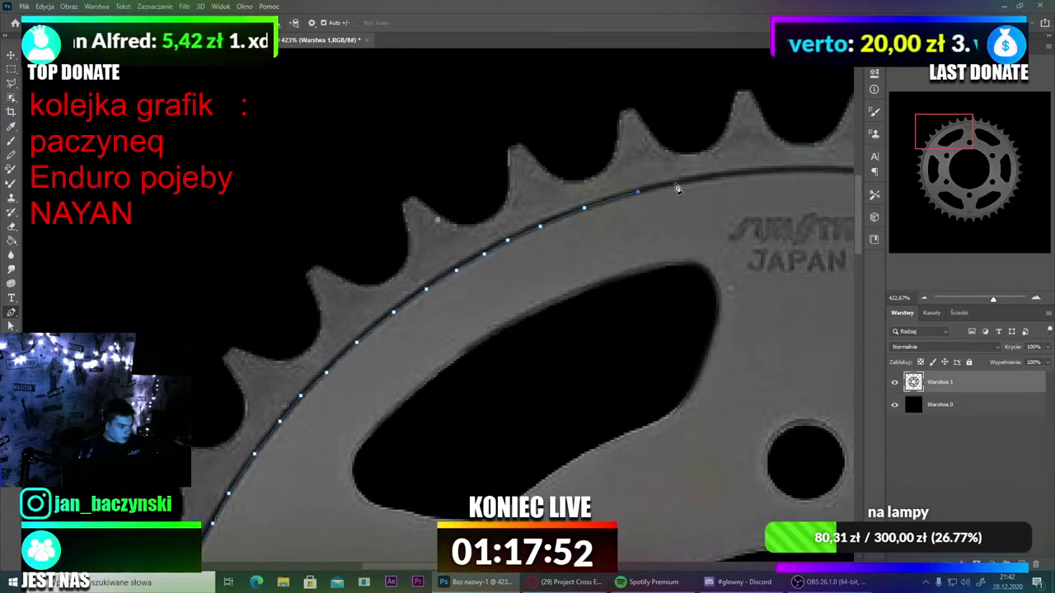
pyautogui.click(674, 182)
pyautogui.click(718, 175)
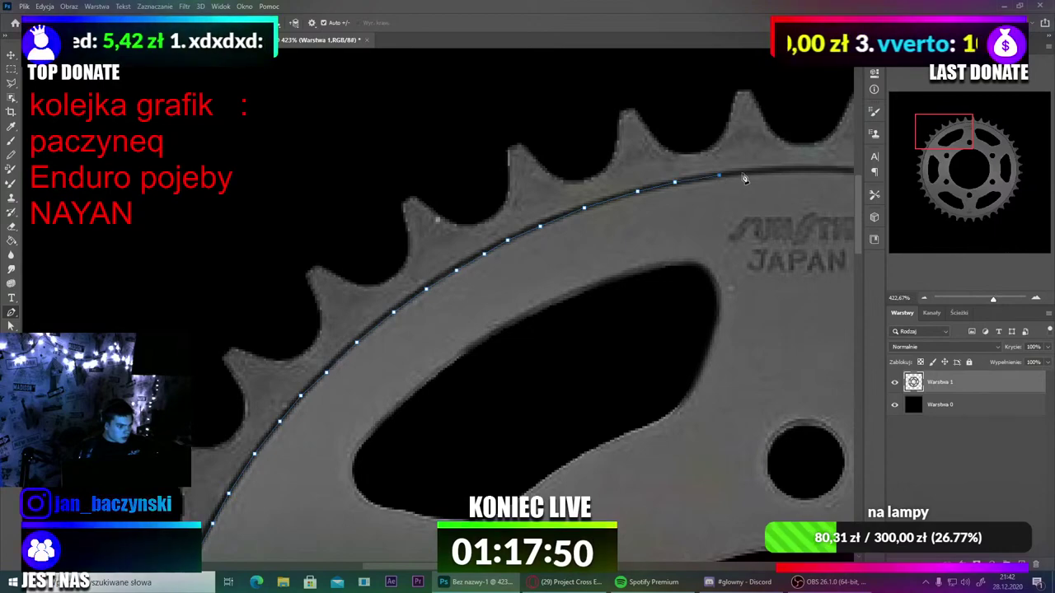
pyautogui.click(764, 173)
pyautogui.hotkey('ctrl', '0')
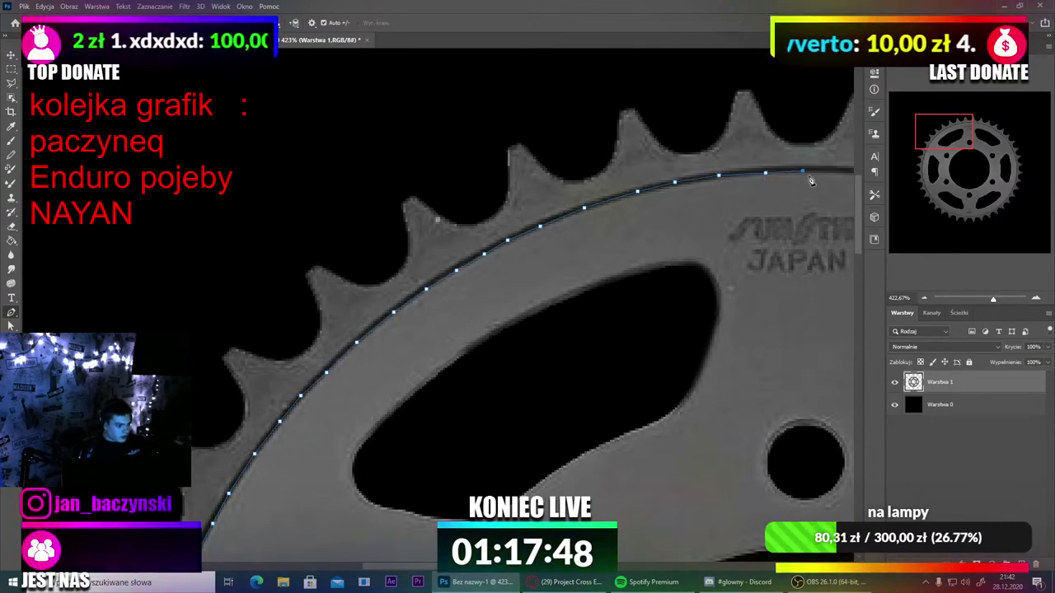
# Step: Trace the groove with closely spaced anchor points from the JAPAN marking along the outer side of the upper-right slot
pyautogui.scroll(10, 466, 165)
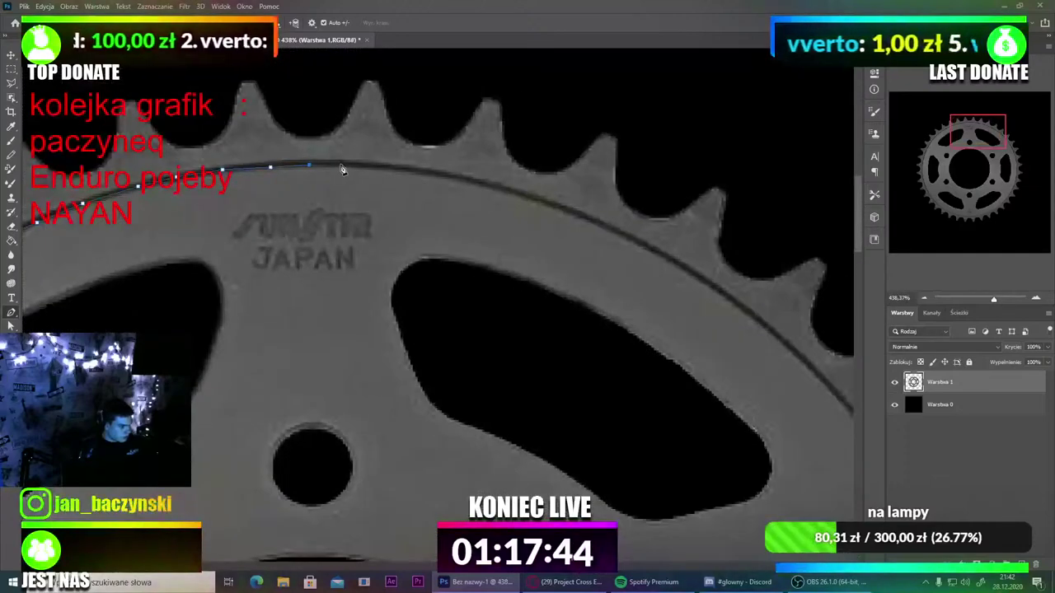
pyautogui.click(340, 162)
pyautogui.click(383, 167)
pyautogui.click(434, 176)
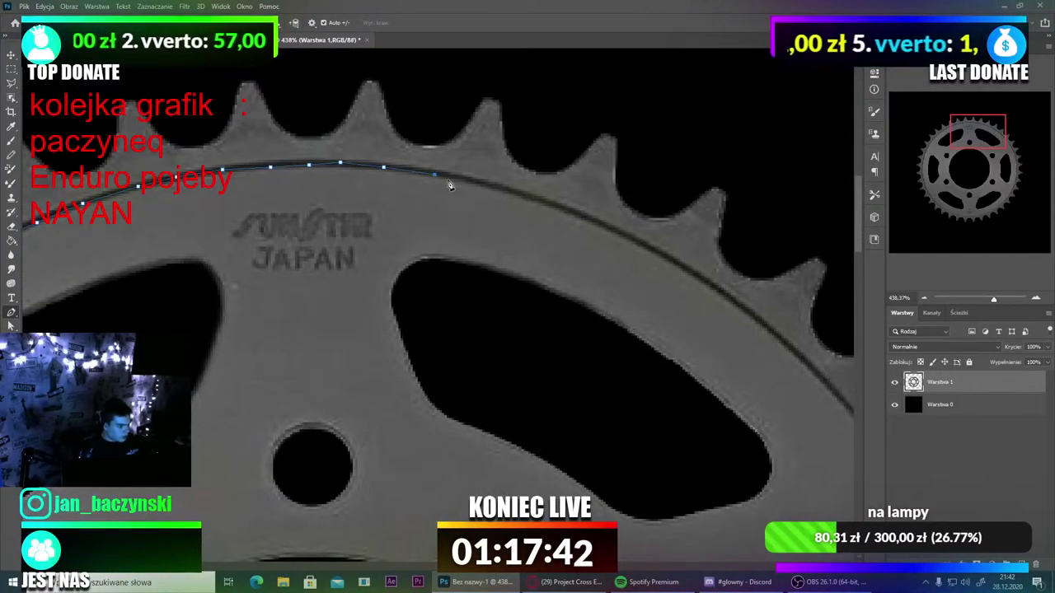
pyautogui.click(520, 197)
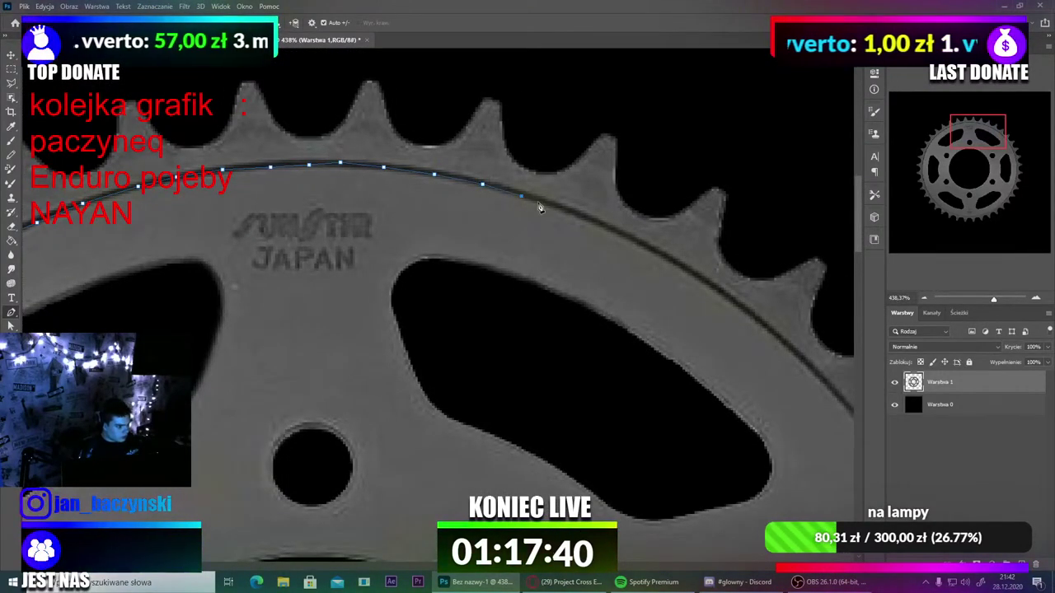
pyautogui.click(567, 213)
pyautogui.click(605, 228)
pyautogui.click(641, 243)
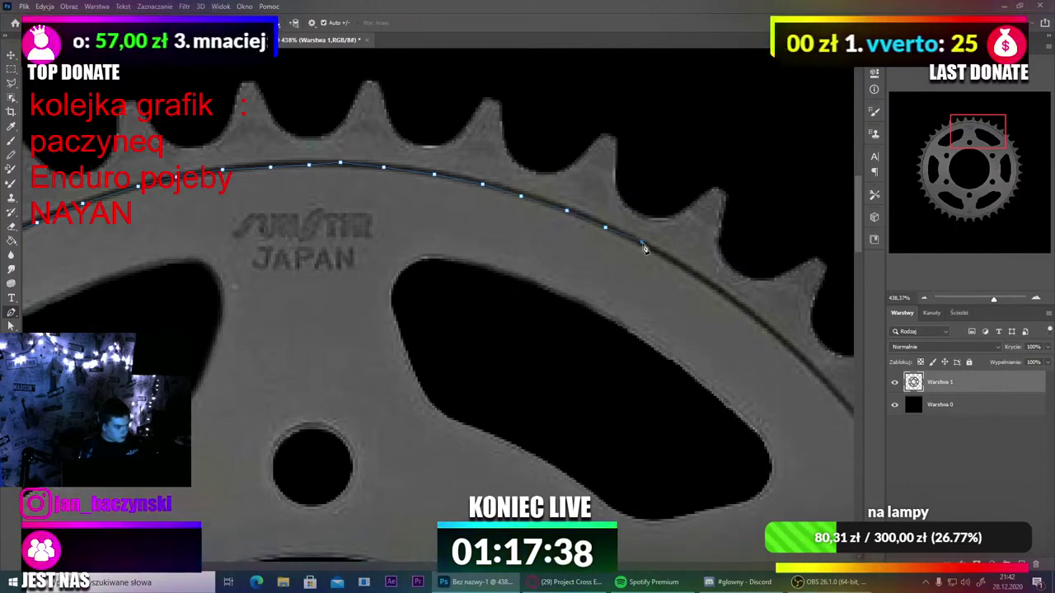
pyautogui.click(670, 262)
pyautogui.click(701, 282)
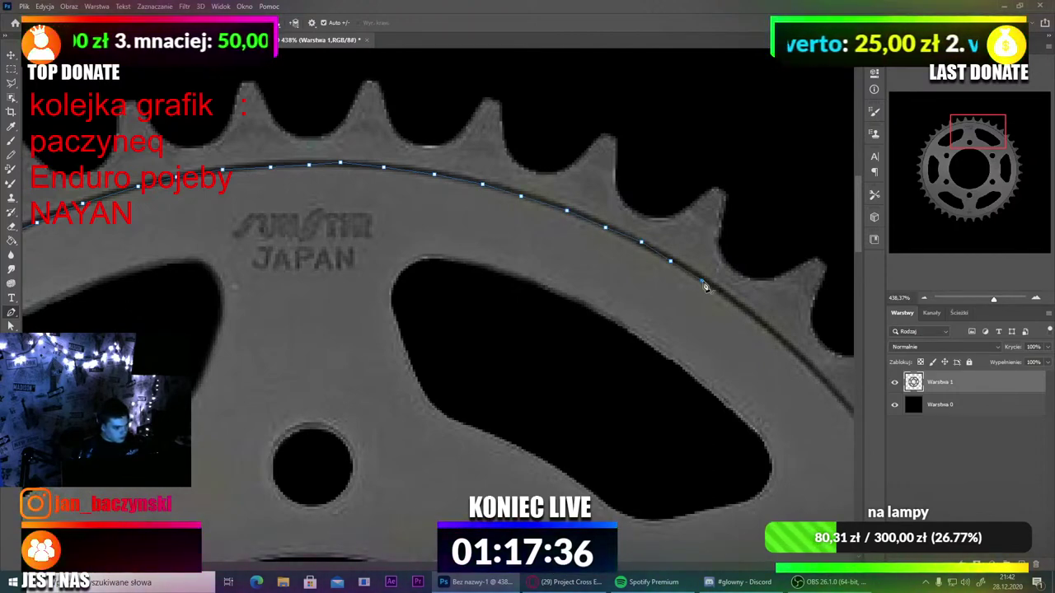
pyautogui.click(730, 300)
pyautogui.click(758, 322)
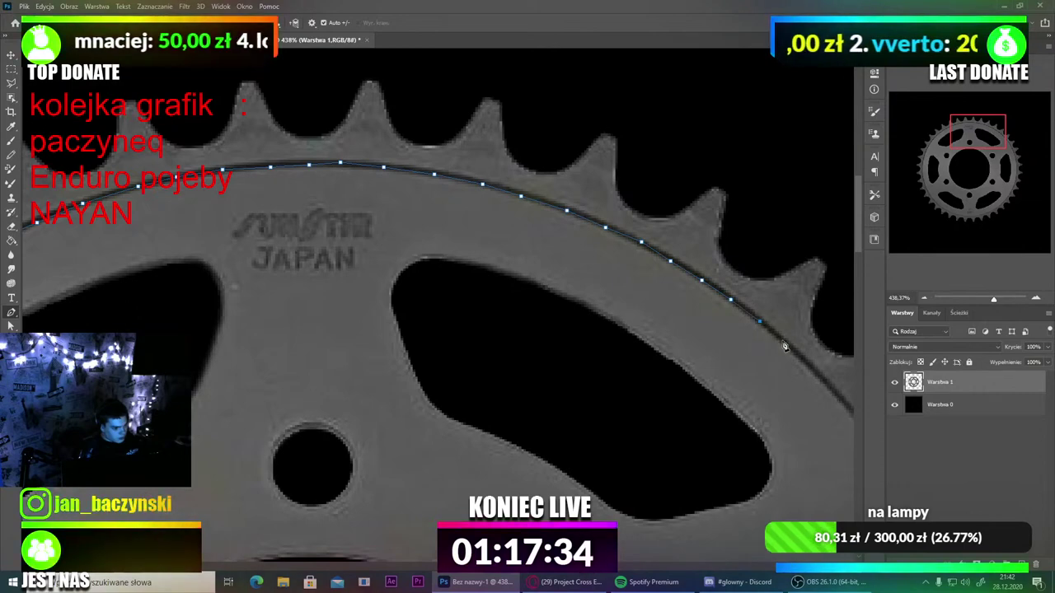
pyautogui.click(788, 343)
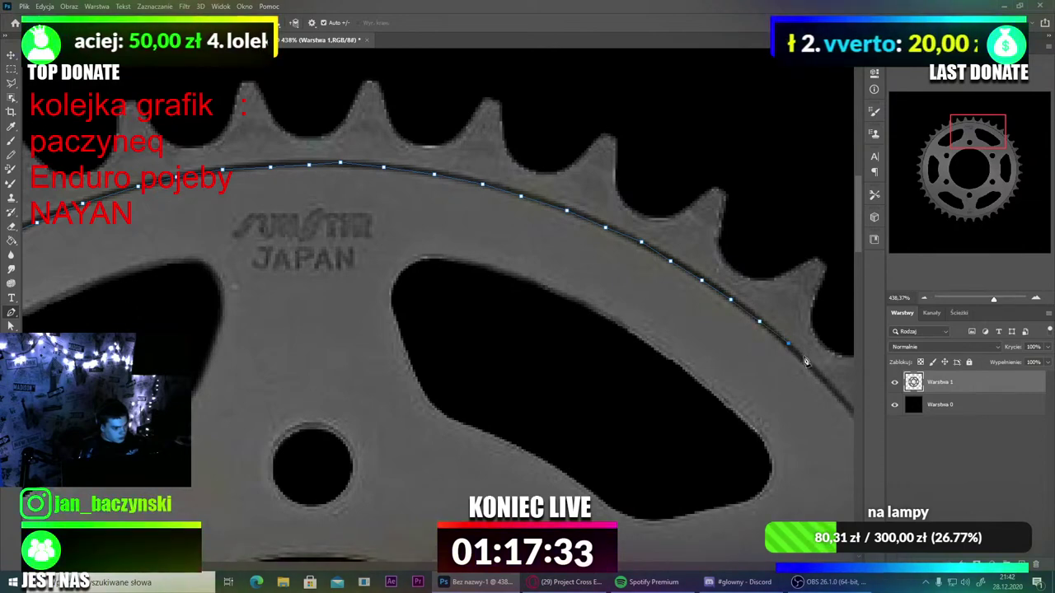
pyautogui.click(836, 391)
# Step: Continue the Pen path down the groove from the upper-right slot to beside the upper end of the right slot
pyautogui.scroll(-5, 849, 411)
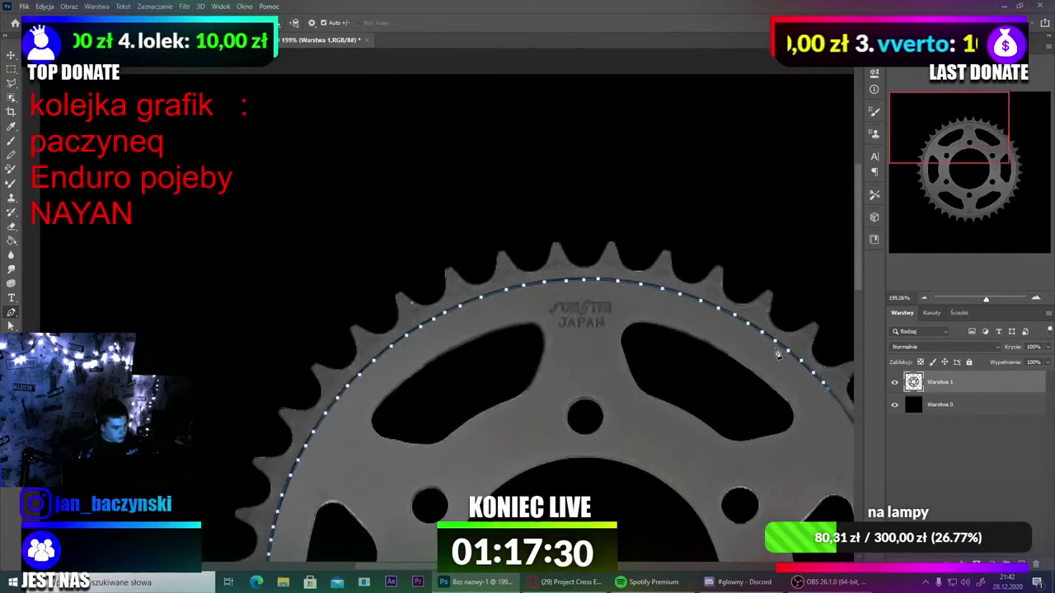
pyautogui.scroll(3, 579, 228)
pyautogui.scroll(3, 541, 195)
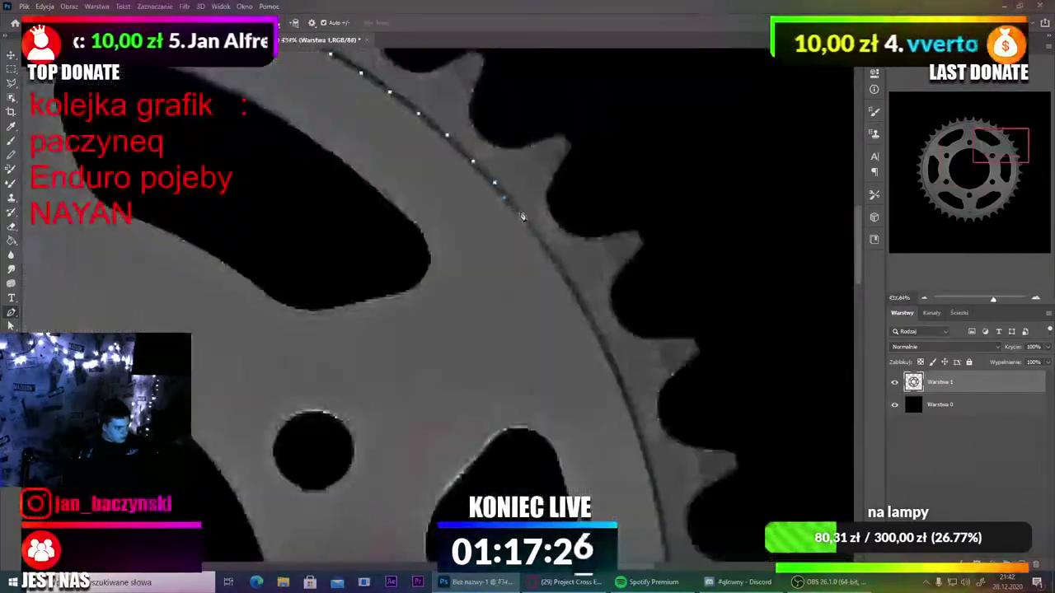
pyautogui.click(519, 214)
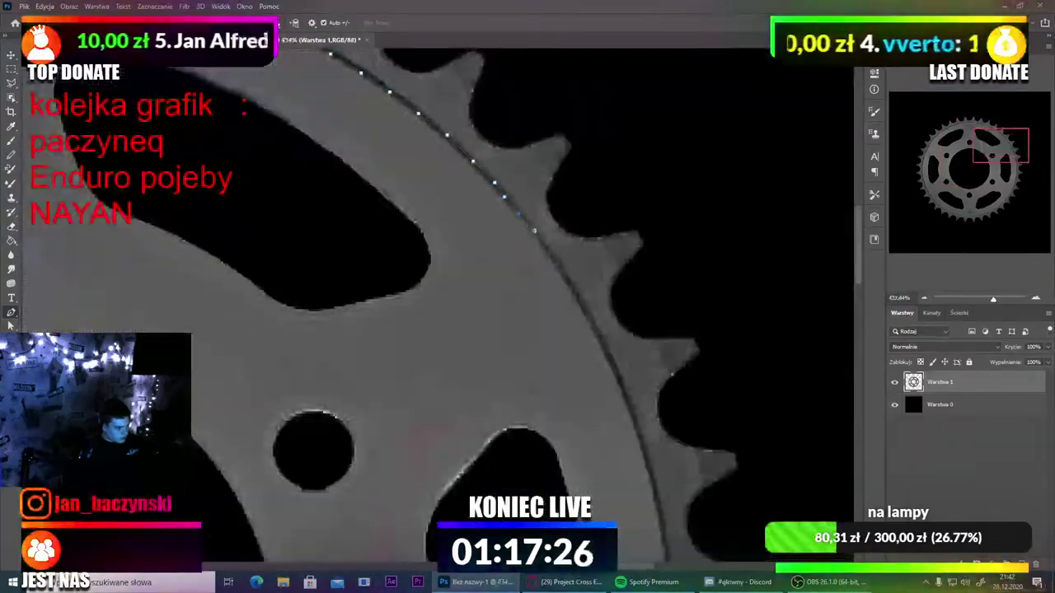
pyautogui.click(541, 244)
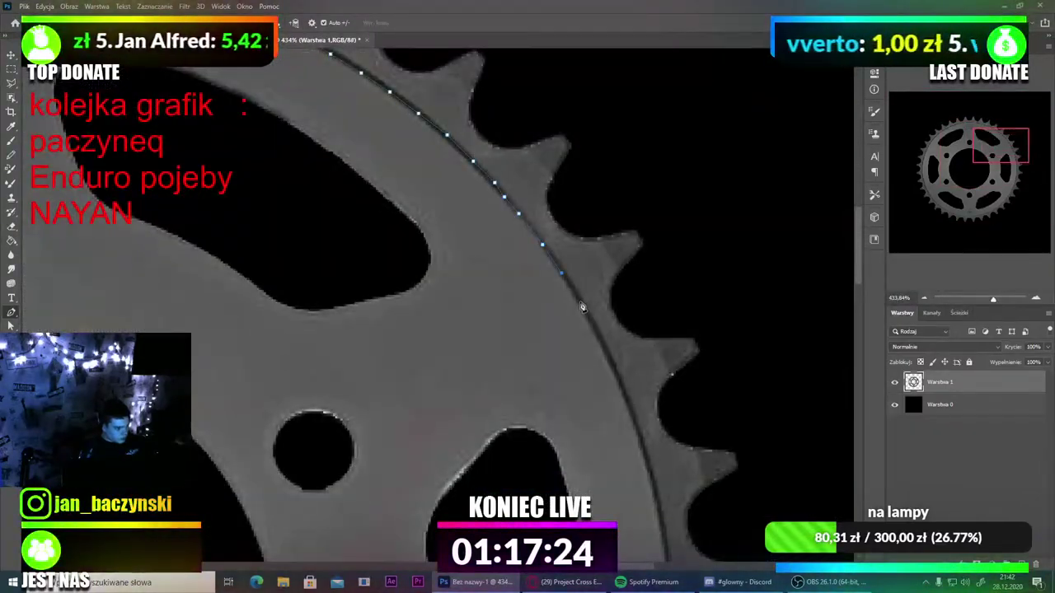
pyautogui.click(580, 302)
pyautogui.click(591, 326)
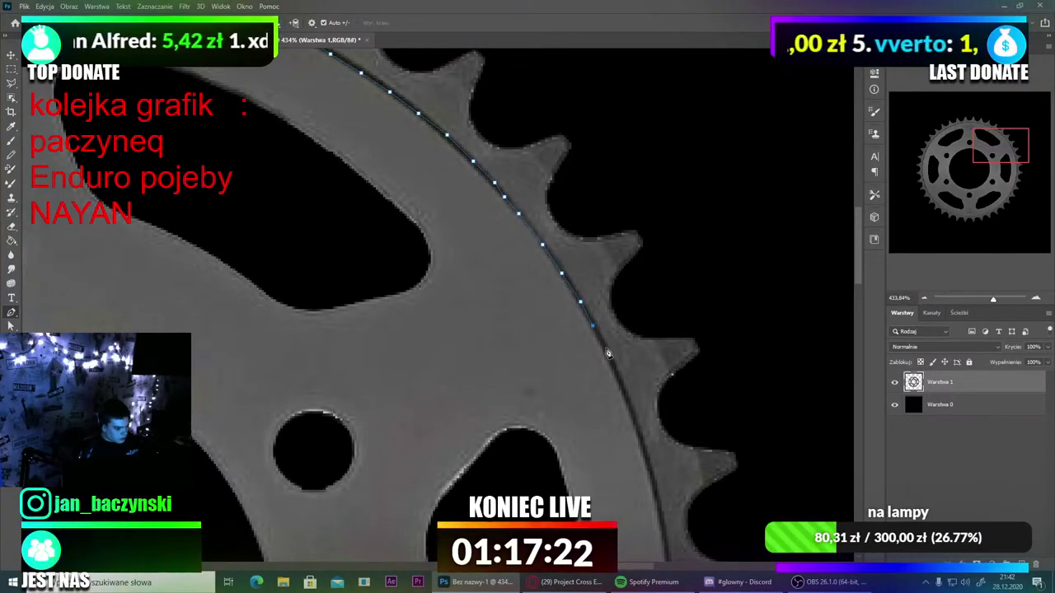
pyautogui.click(607, 348)
pyautogui.click(617, 372)
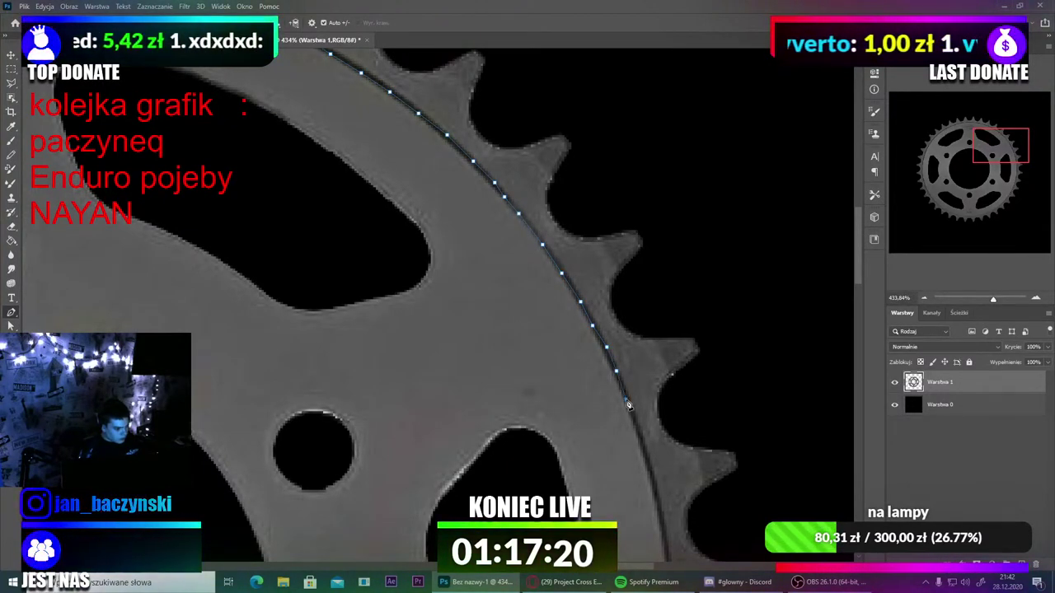
pyautogui.click(635, 426)
pyautogui.click(647, 456)
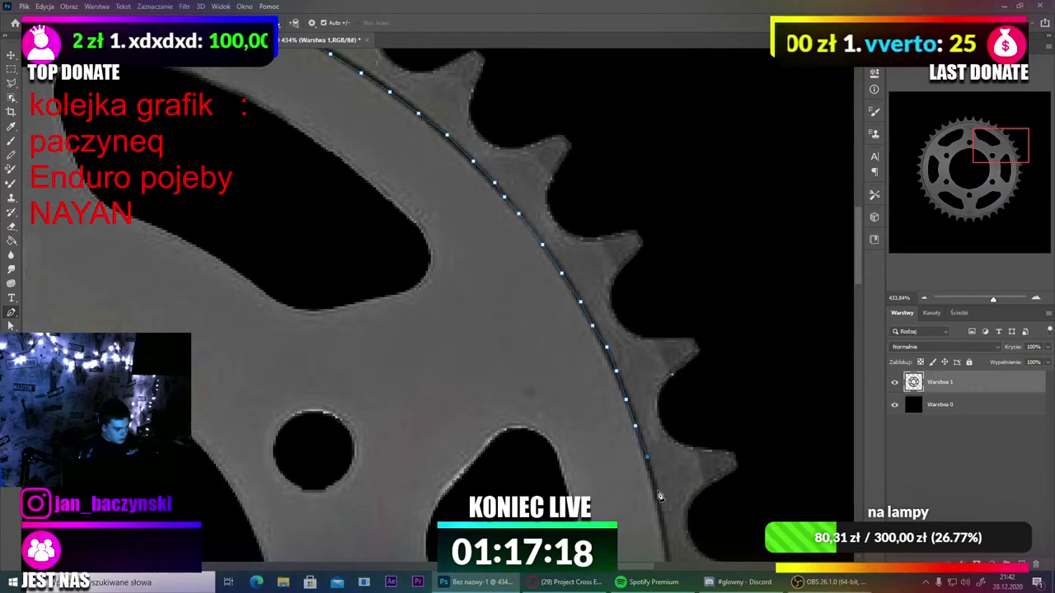
pyautogui.click(656, 494)
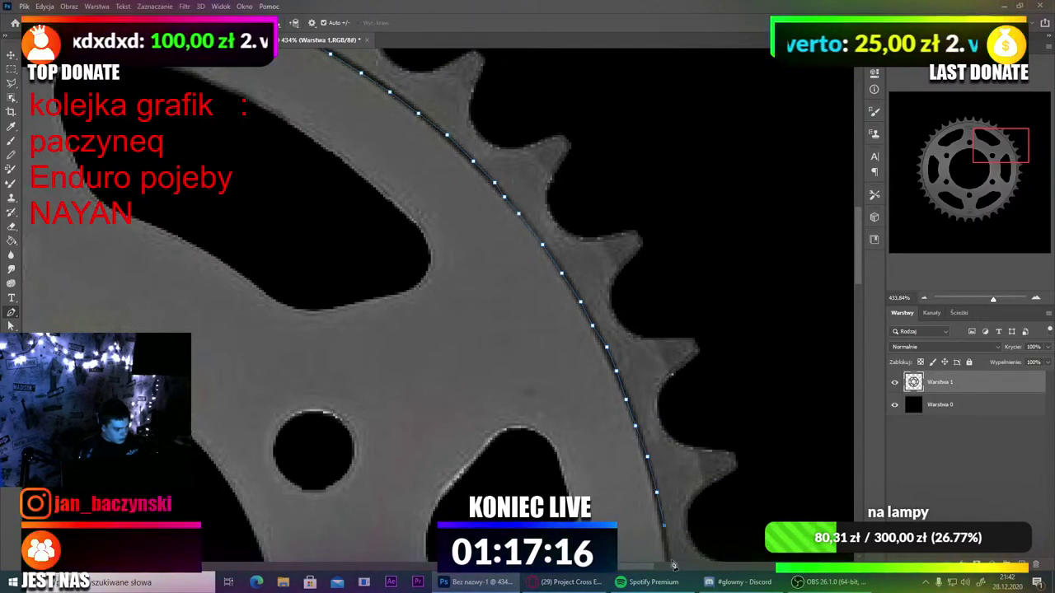
pyautogui.click(666, 558)
# Step: Trace the groove downward along the outer side of the right slot, past the slot's lower end
pyautogui.scroll(-5, 668, 494)
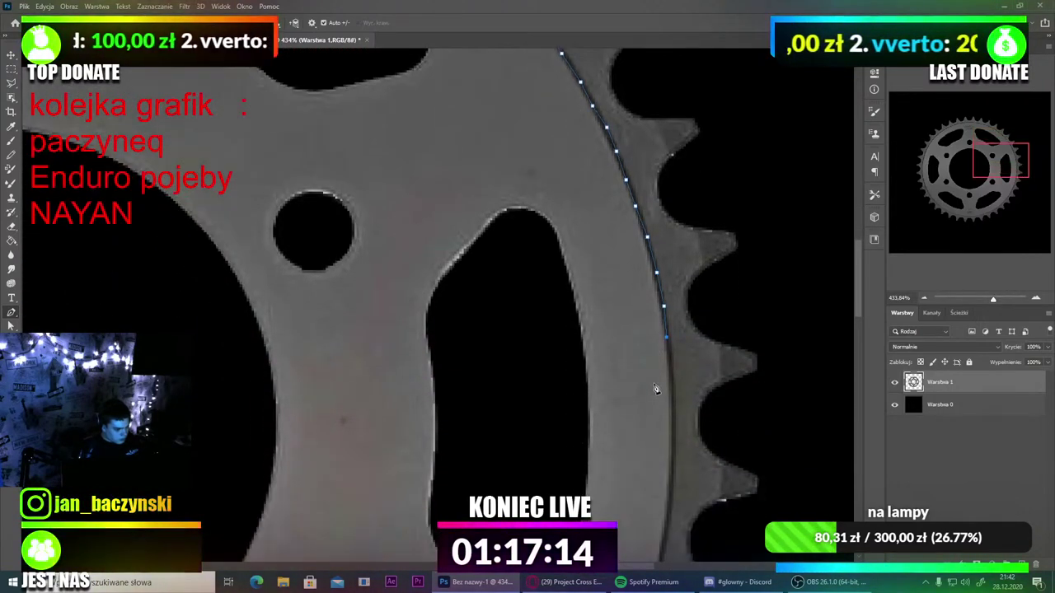
pyautogui.click(671, 318)
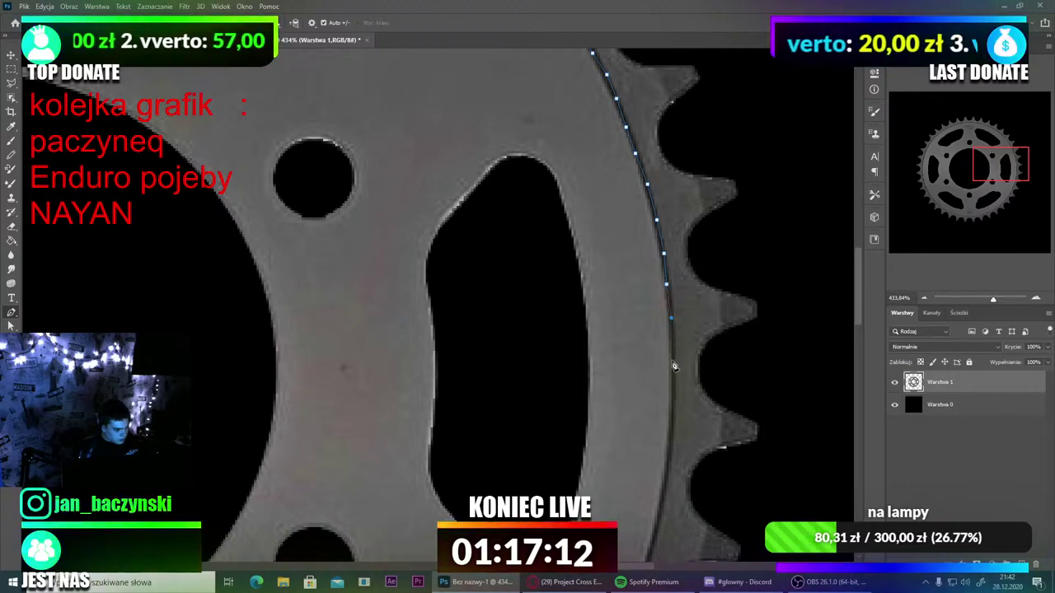
pyautogui.click(673, 361)
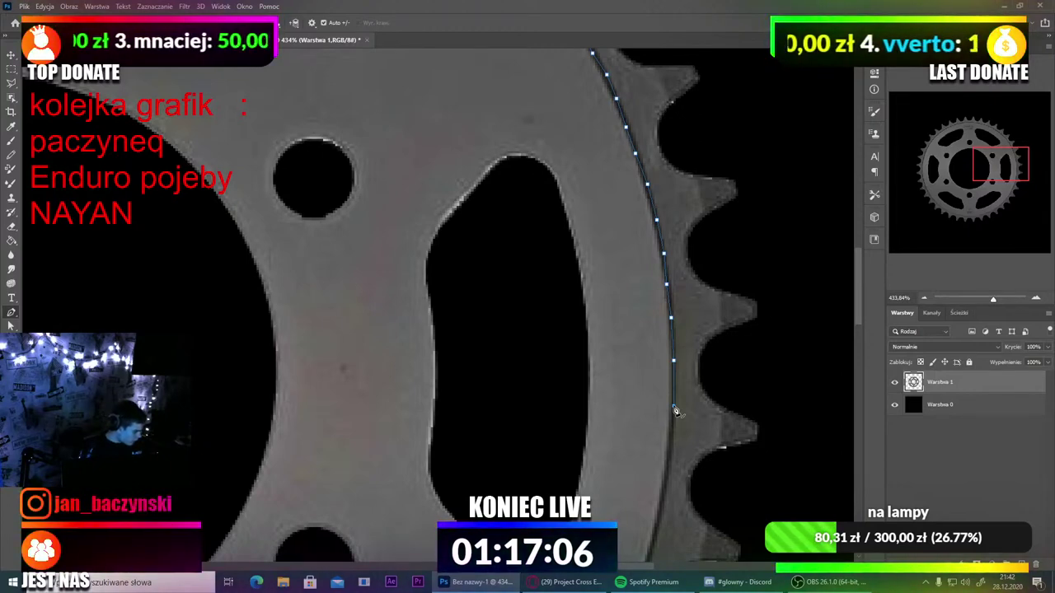
pyautogui.click(673, 406)
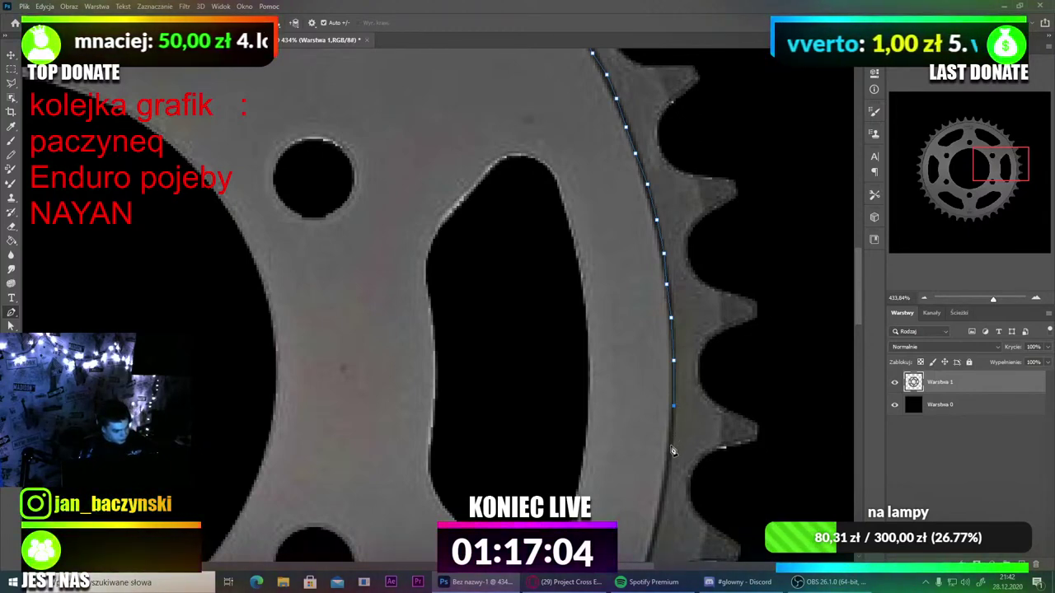
pyautogui.click(671, 446)
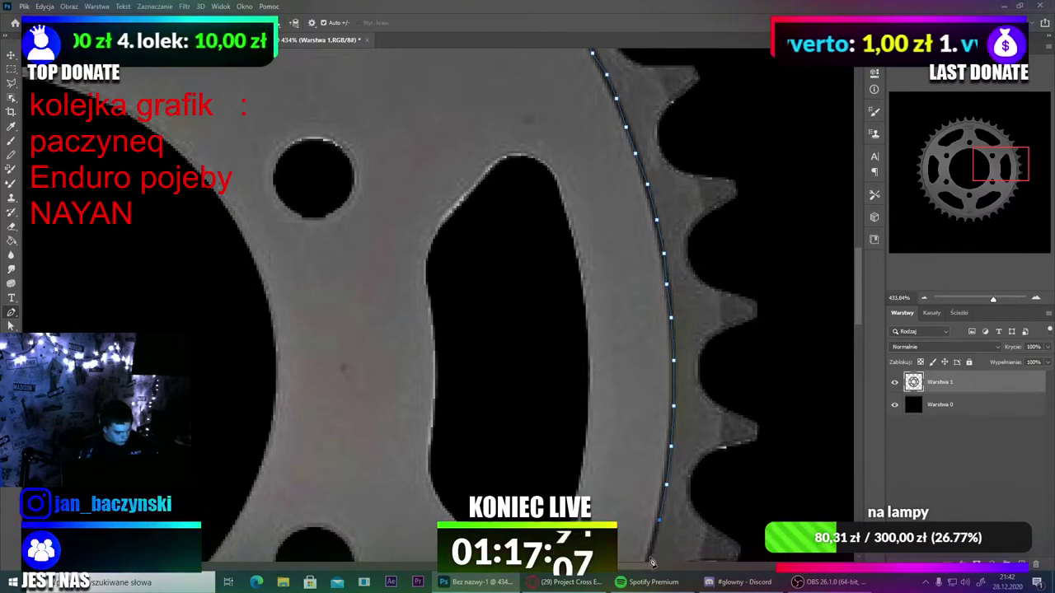
pyautogui.scroll(-5, 651, 562)
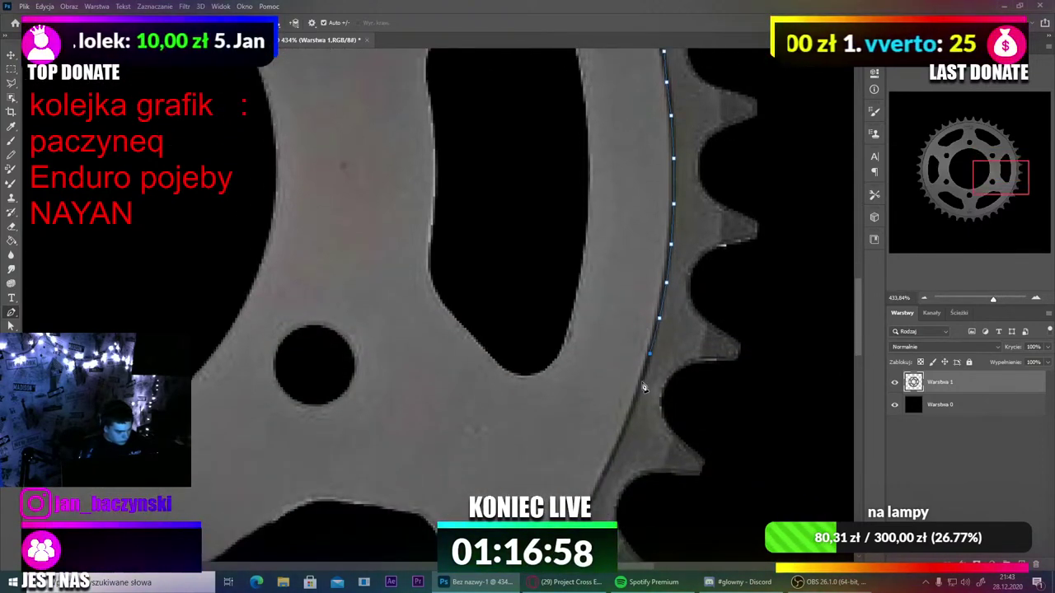
pyautogui.click(640, 382)
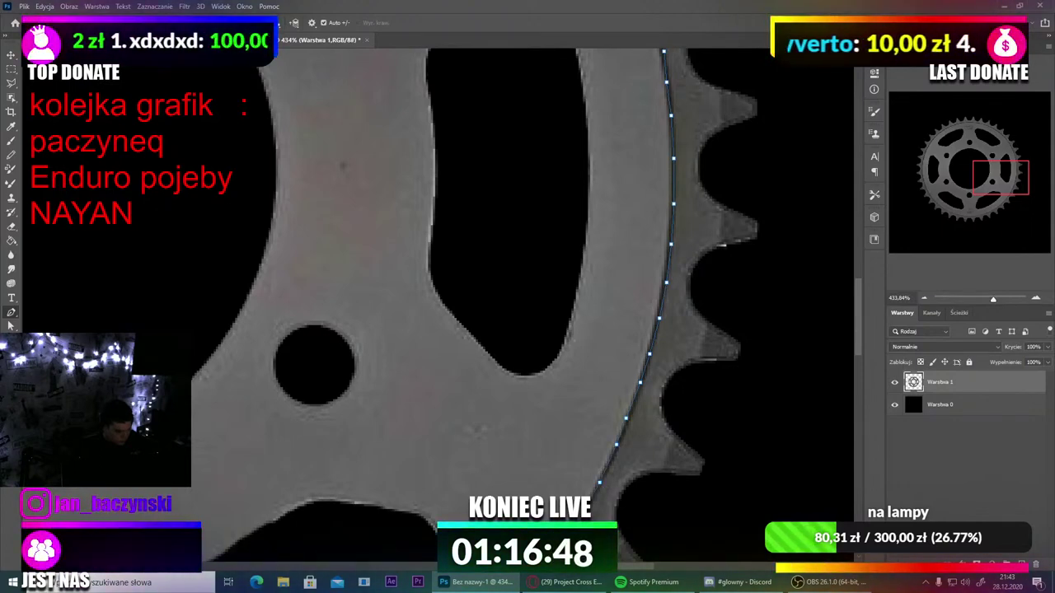
# Step: Continue the Pen path down the groove along the outer side of the lower-right slot
pyautogui.scroll(-8, 528, 406)
pyautogui.scroll(6, 418, 503)
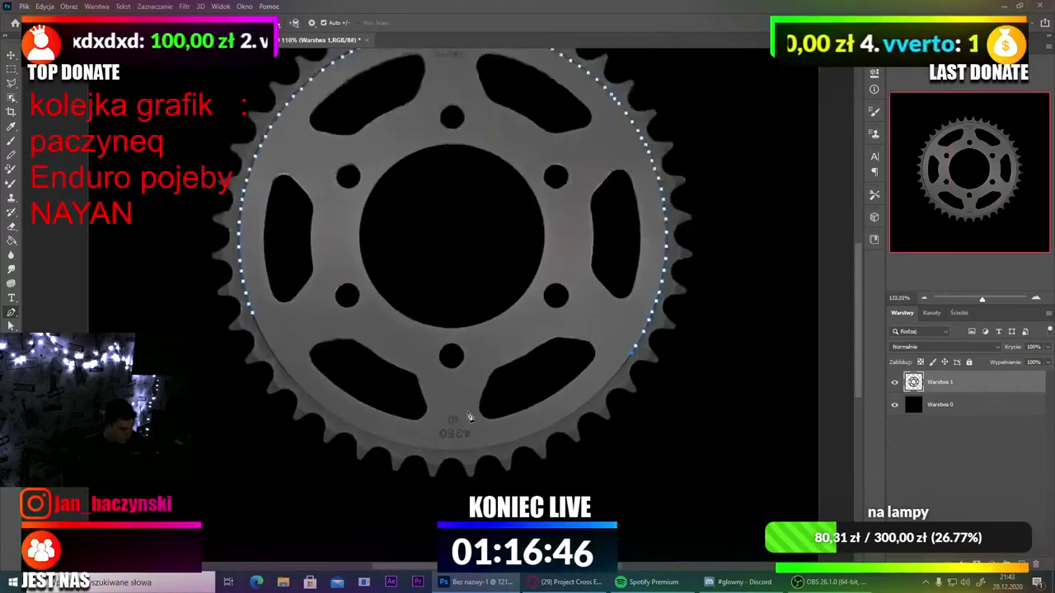
pyautogui.scroll(4, 659, 360)
pyautogui.scroll(-2, 673, 342)
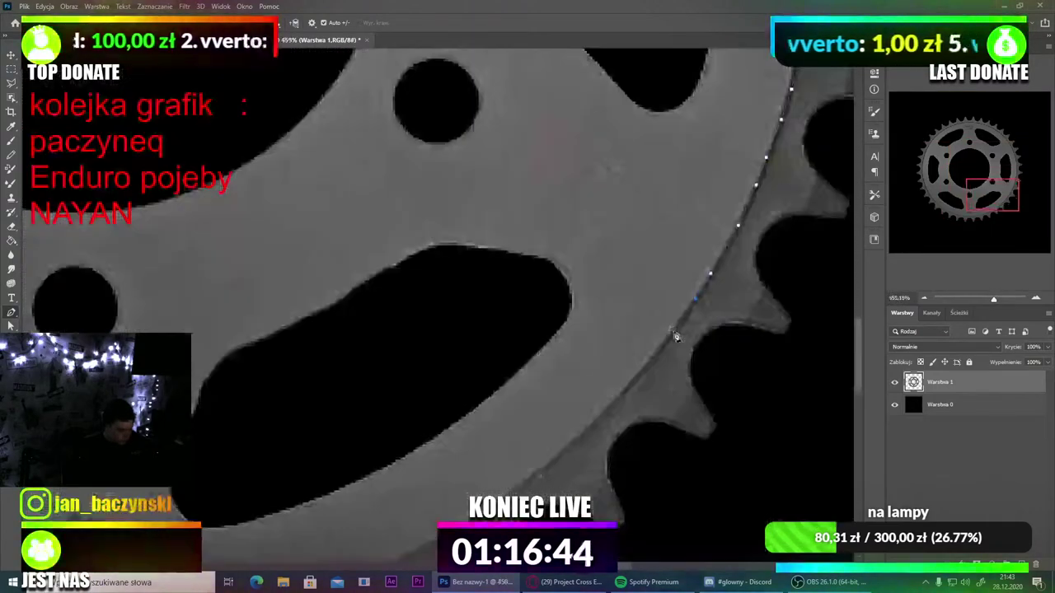
pyautogui.click(673, 337)
pyautogui.click(645, 366)
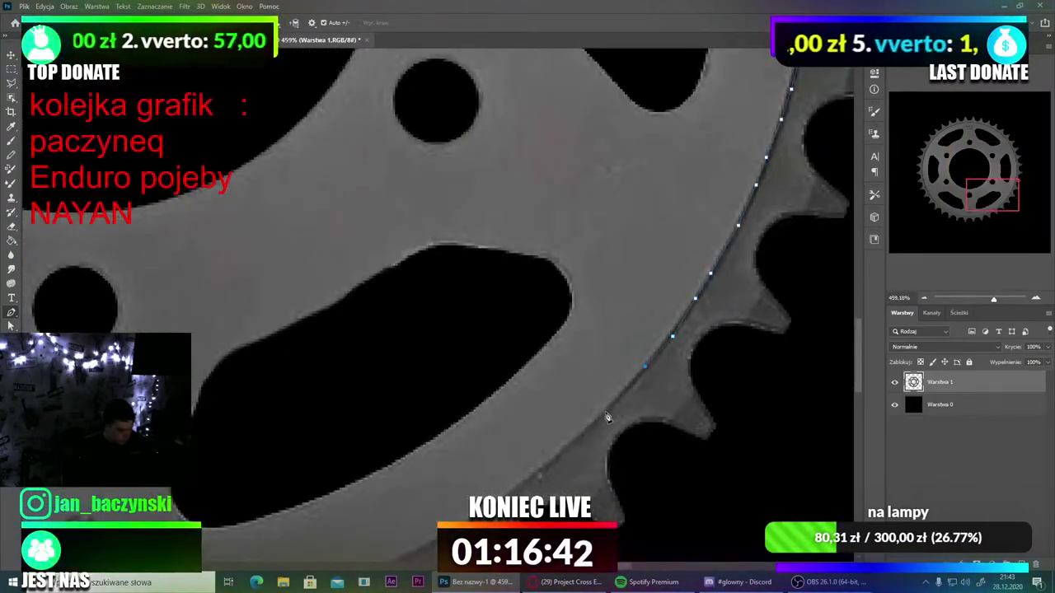
pyautogui.click(559, 452)
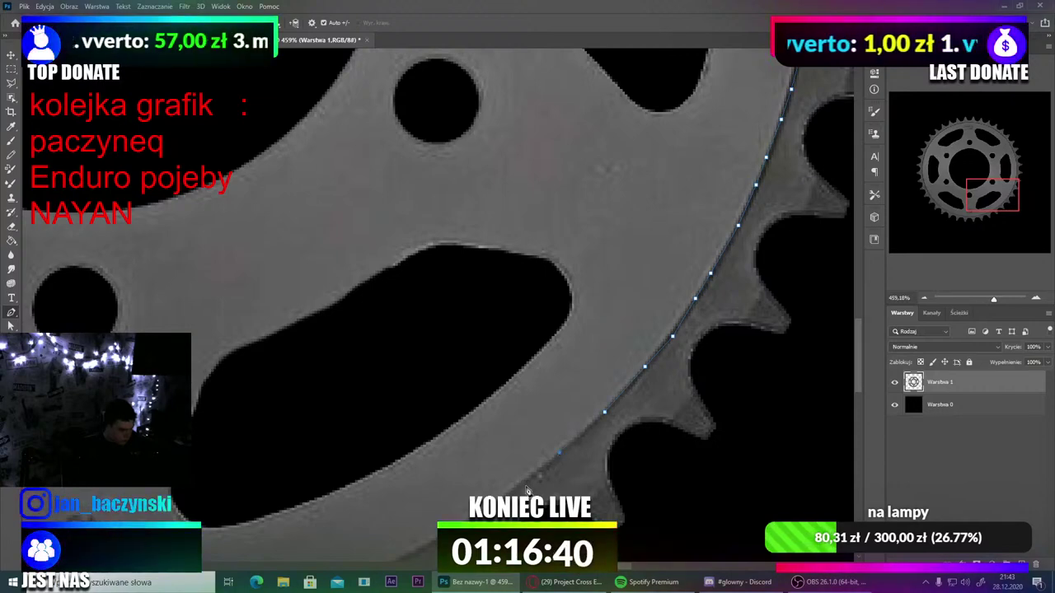
pyautogui.scroll(-5, 520, 490)
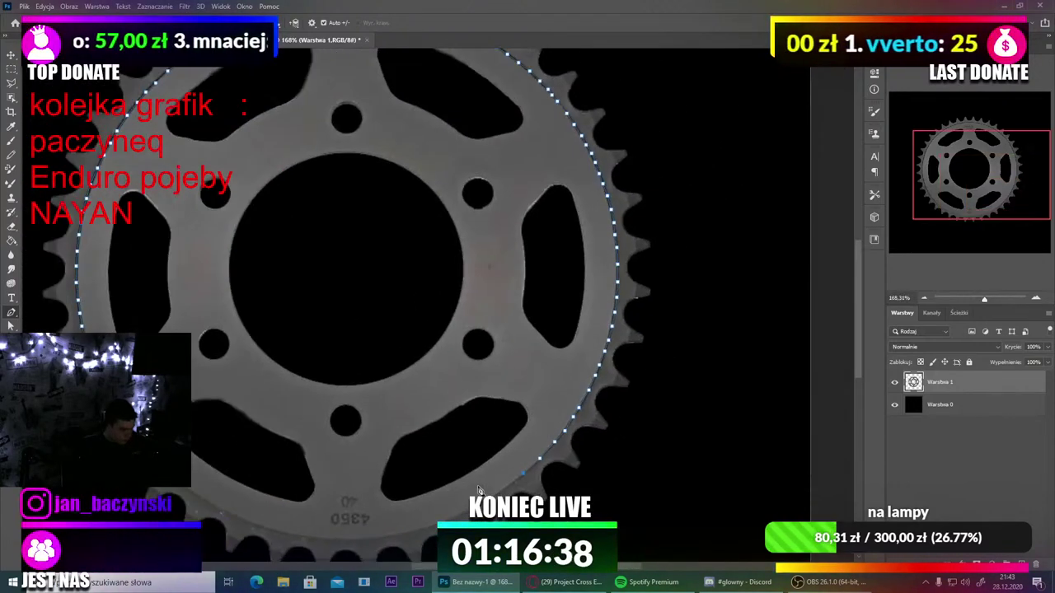
pyautogui.scroll(5, 527, 474)
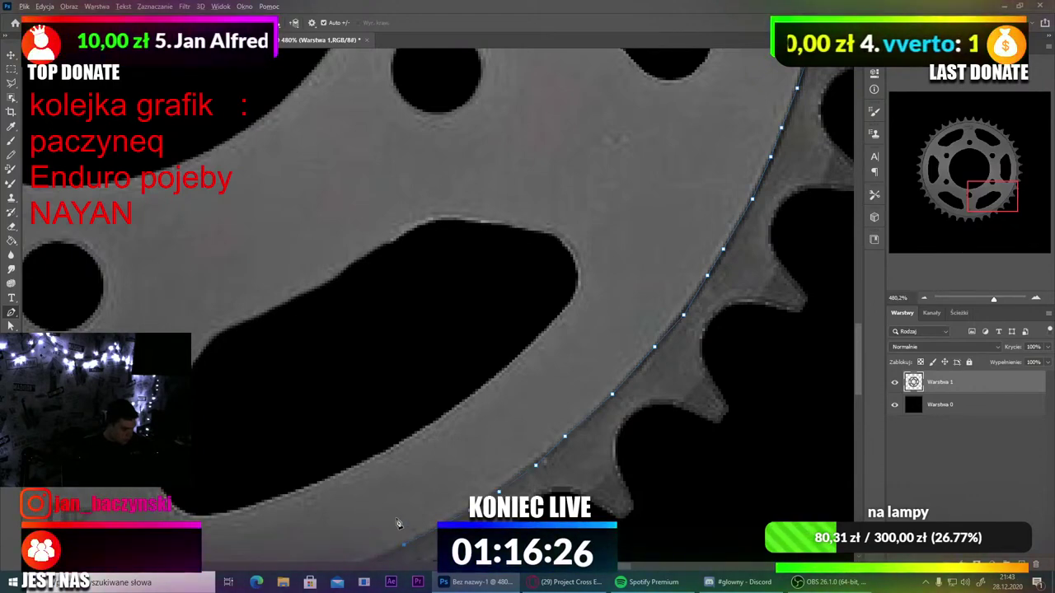
# Step: Trace the groove from the lower-right slot's inner end to just past the underside of the 4350 marking
pyautogui.scroll(-5, 396, 524)
pyautogui.scroll(4, 495, 436)
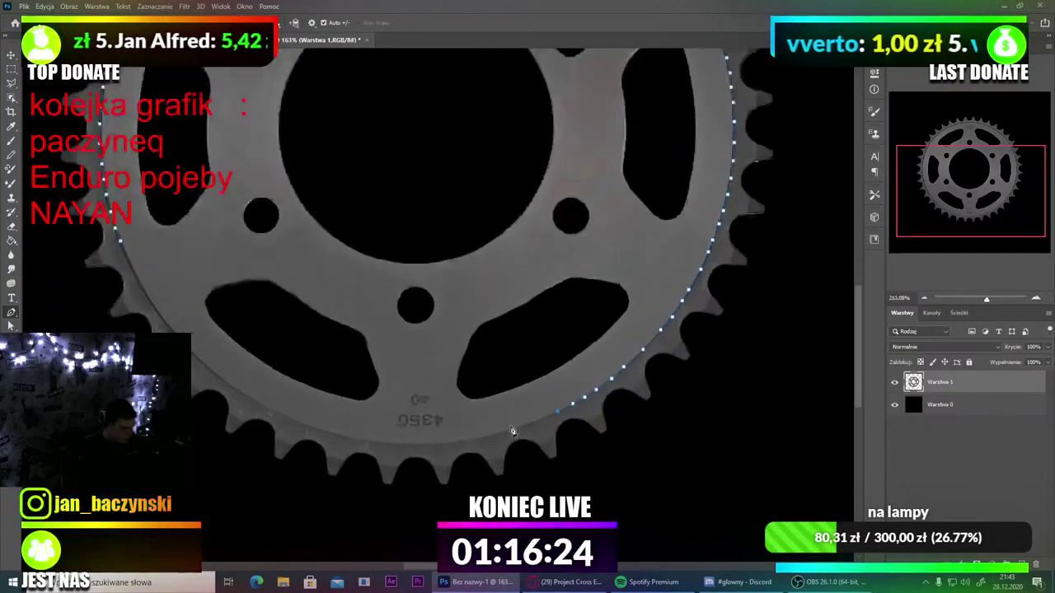
pyautogui.scroll(8, 511, 430)
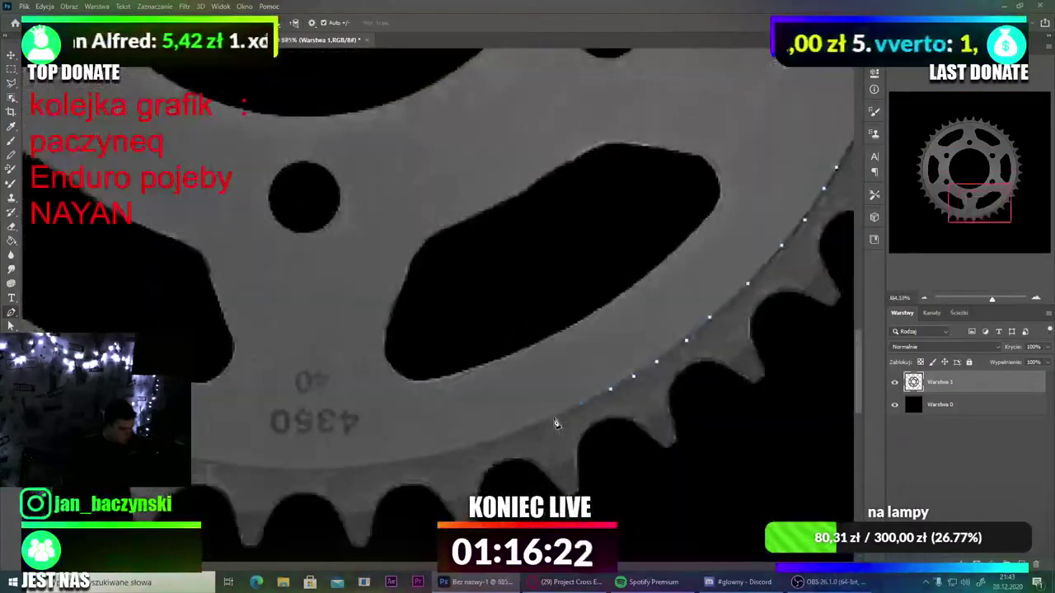
pyautogui.click(555, 418)
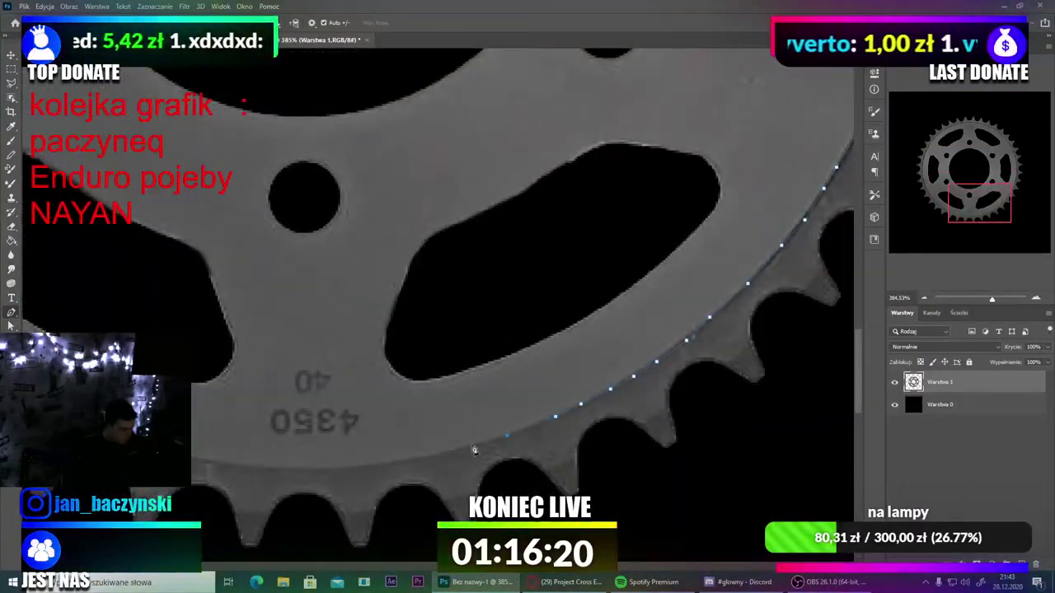
pyautogui.click(393, 464)
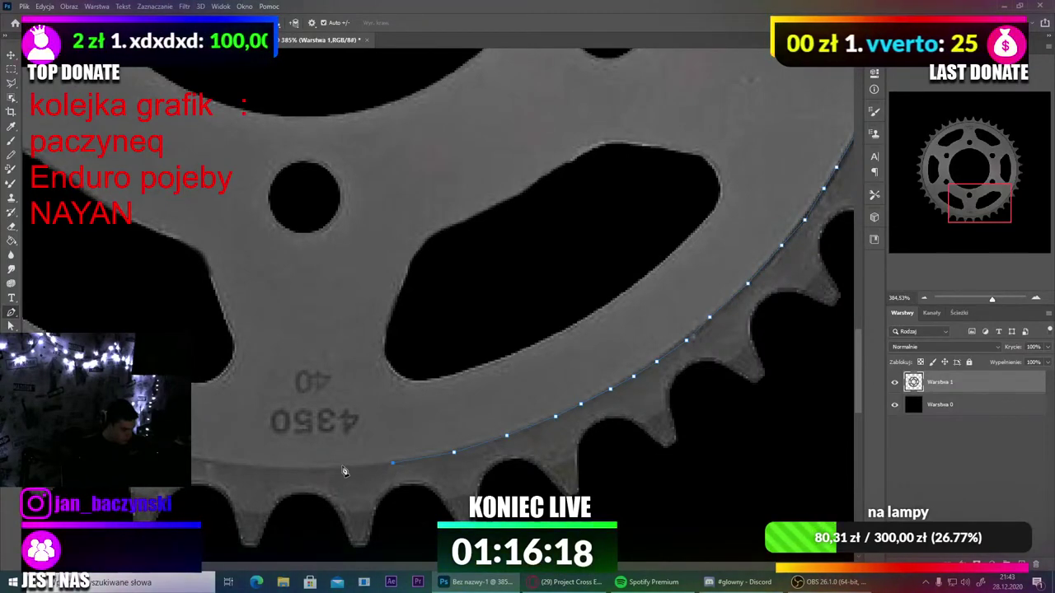
pyautogui.click(334, 469)
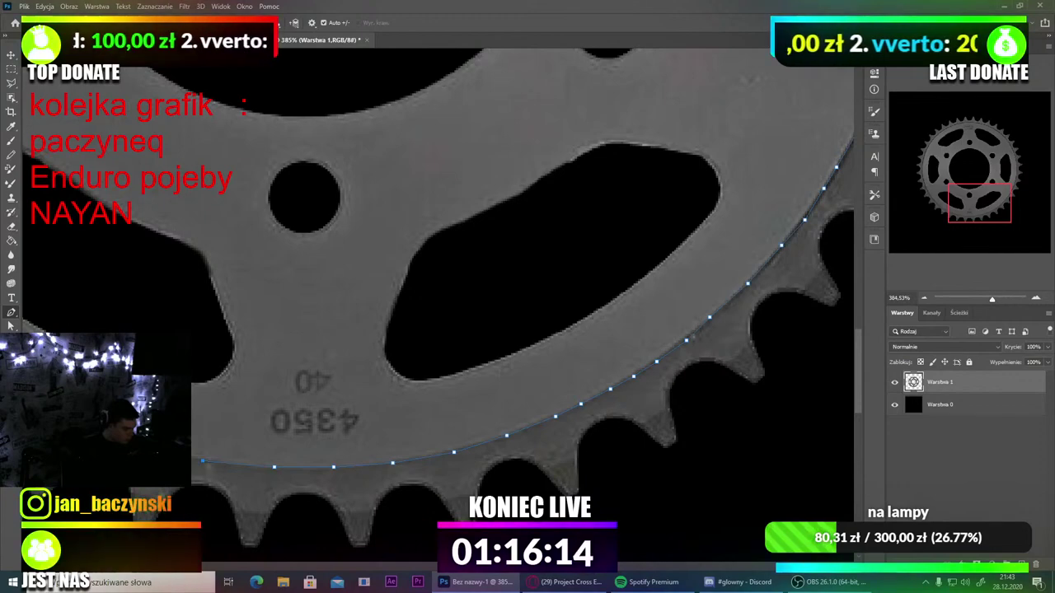
# Step: Continue the Pen path up the groove along the outer side of the lower-left slot
pyautogui.hscroll(-6, 359, 439)
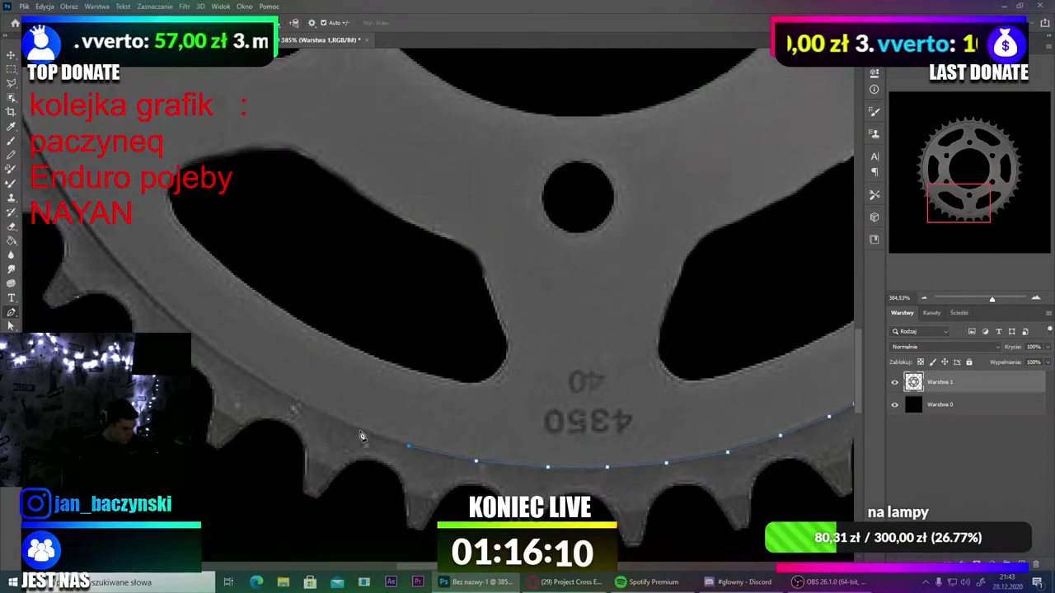
pyautogui.click(318, 411)
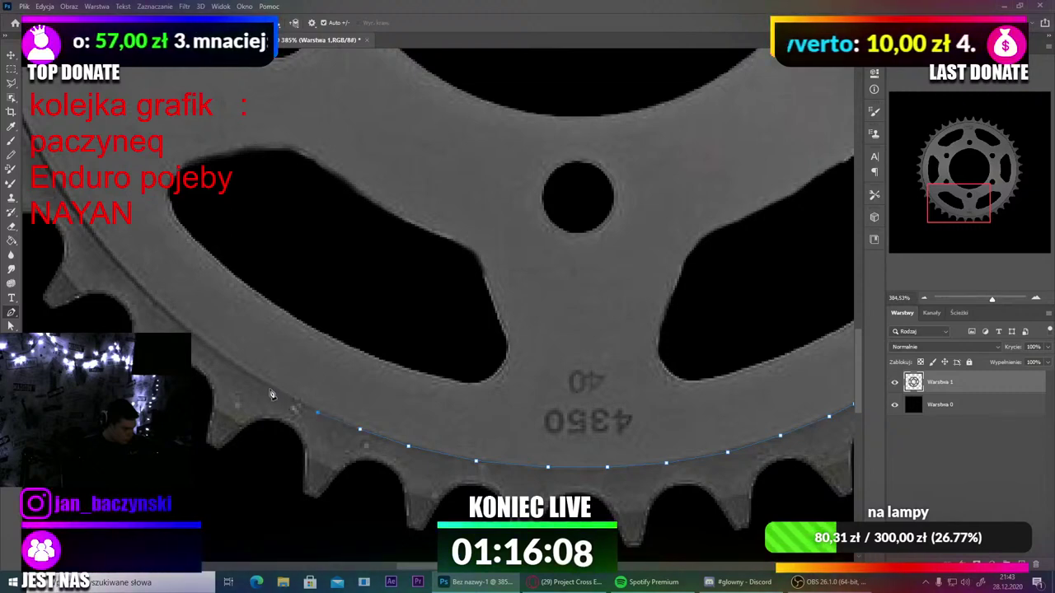
pyautogui.click(231, 363)
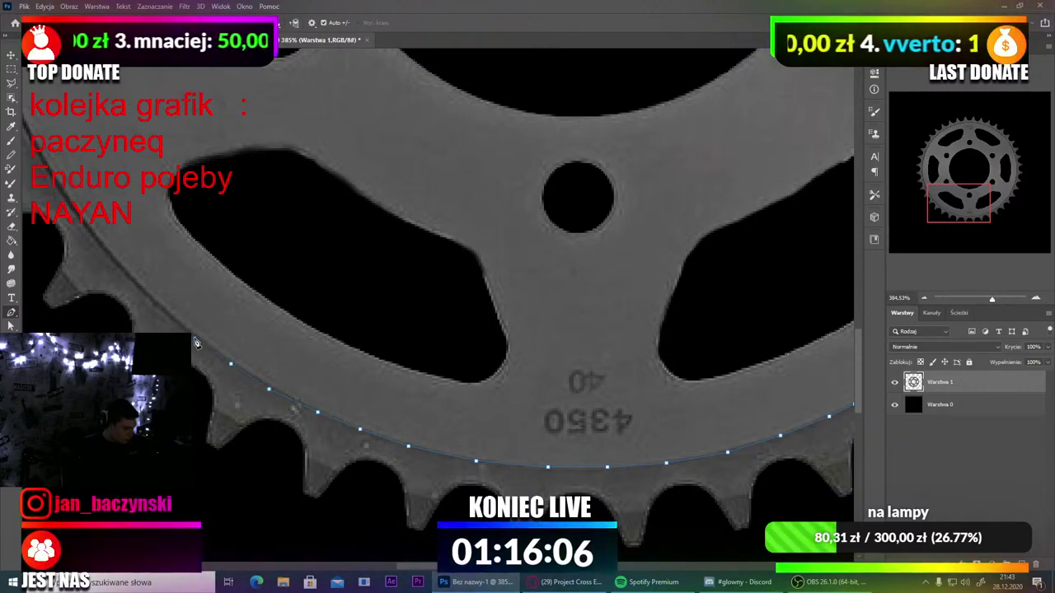
pyautogui.click(162, 311)
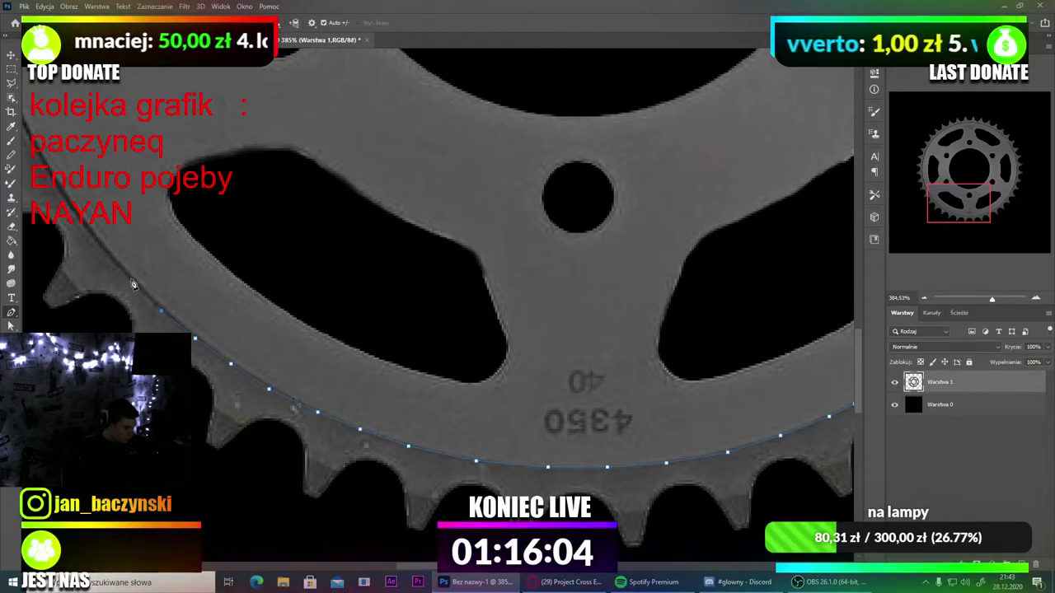
pyautogui.click(131, 278)
# Step: Trace the remaining groove from the lower-left slot up to the first anchor point and close the path
pyautogui.scroll(2, 122, 274)
pyautogui.moveTo(486, 566); pyautogui.dragTo(446, 566)
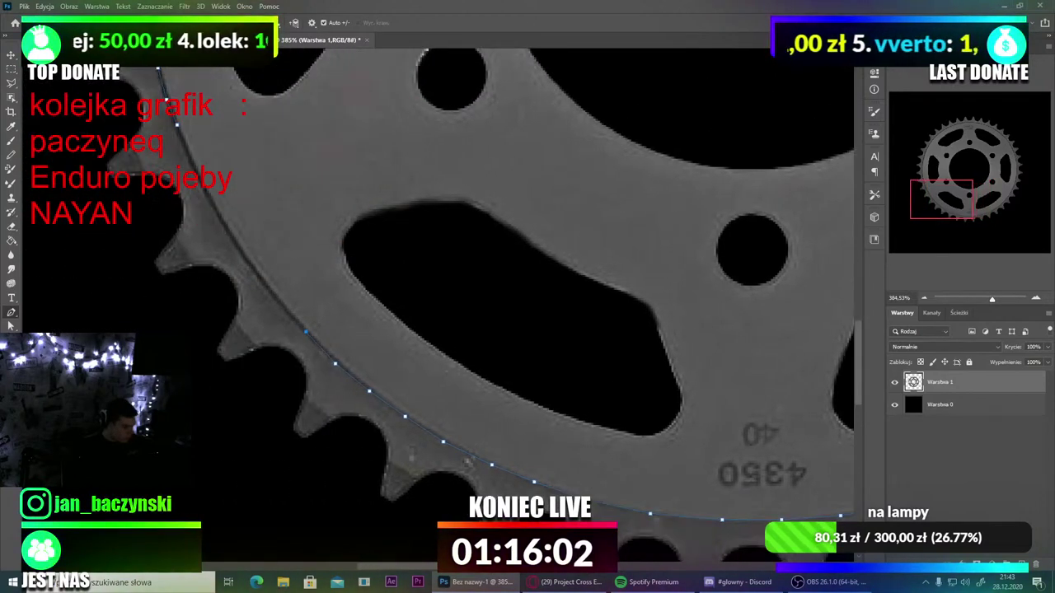
pyautogui.hscroll(-2, 423, 454)
pyautogui.scroll(2, 341, 308)
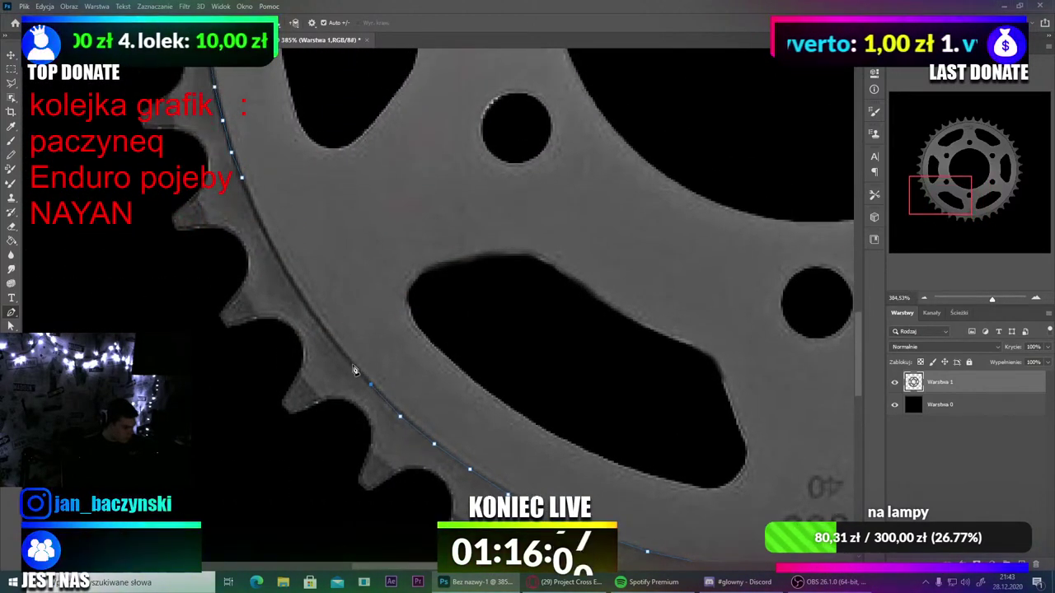
pyautogui.click(352, 366)
pyautogui.click(324, 330)
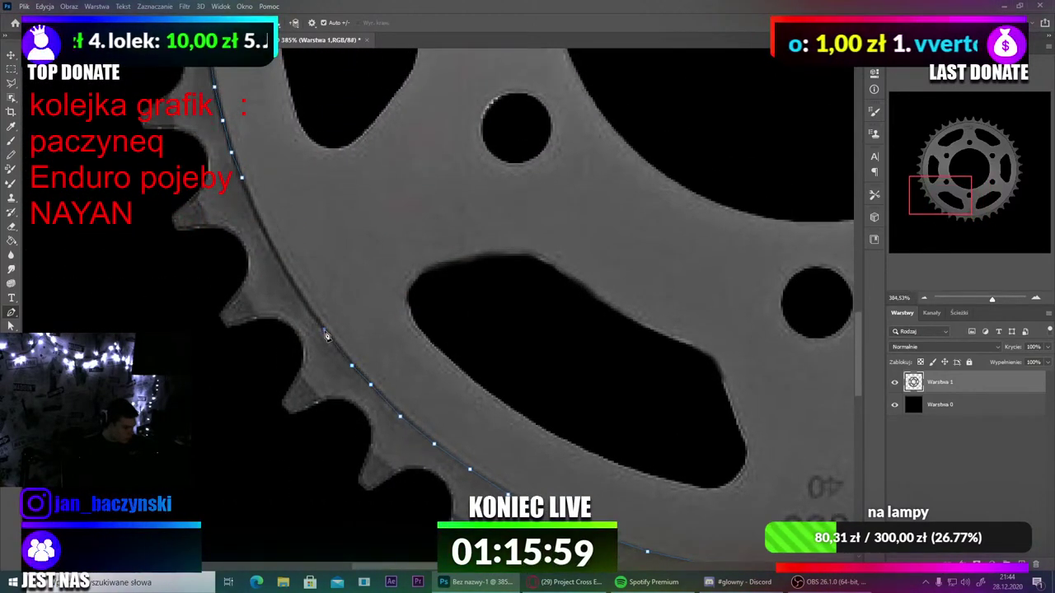
pyautogui.click(298, 293)
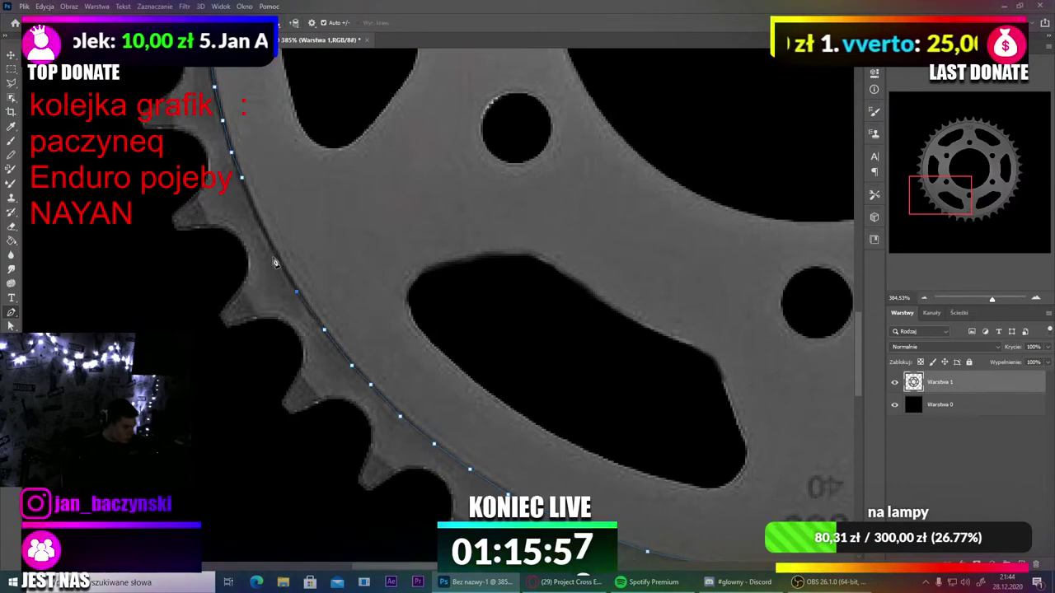
pyautogui.click(255, 216)
pyautogui.click(245, 191)
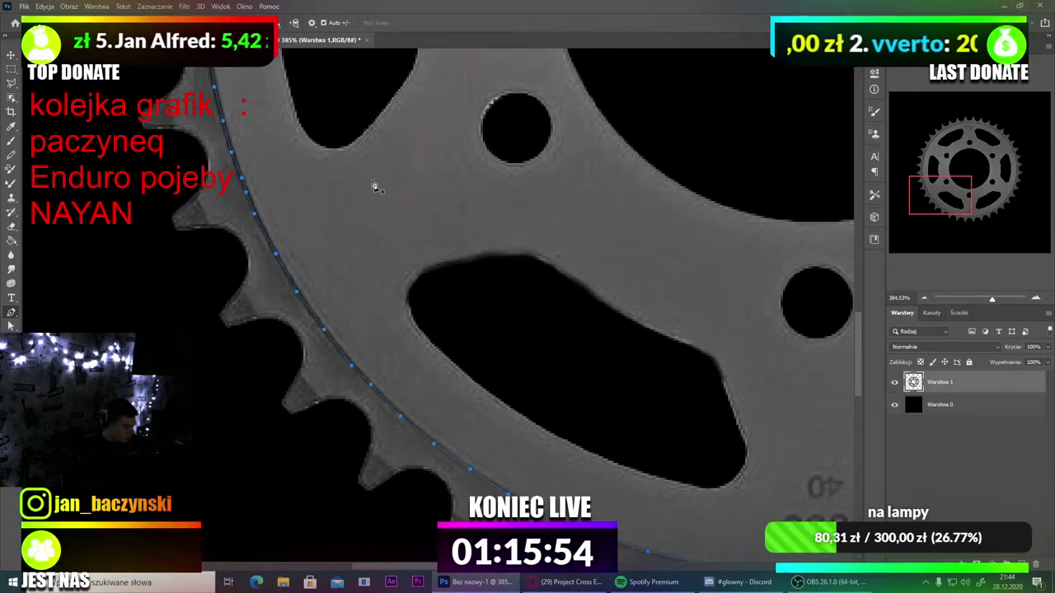
# Step: Convert the closed groove path into a new anti-aliased selection with a 0 px feather radius
pyautogui.hotkey('ctrl', '0')
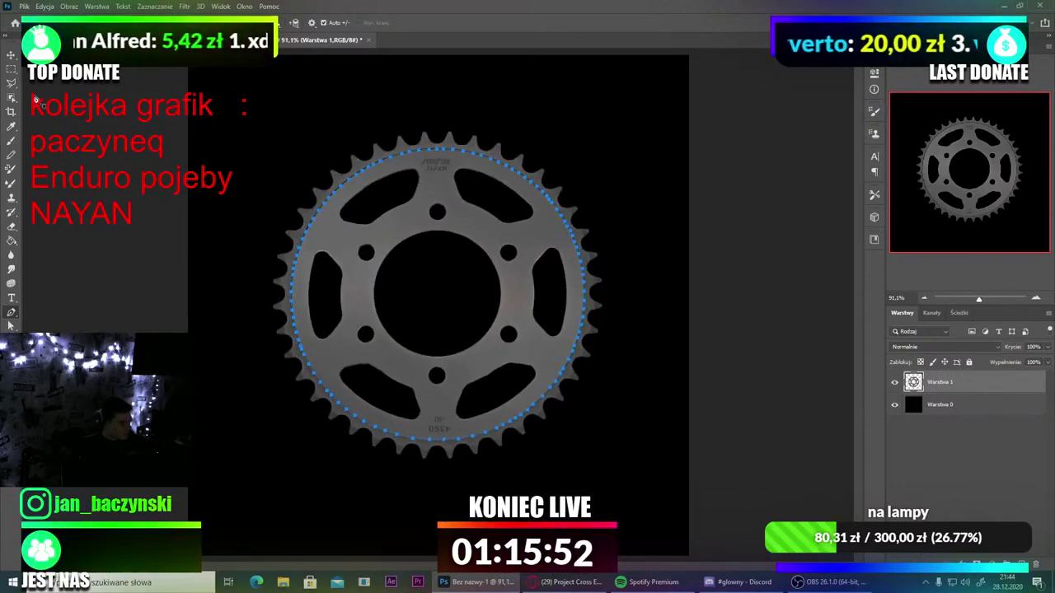
pyautogui.rightClick(418, 252)
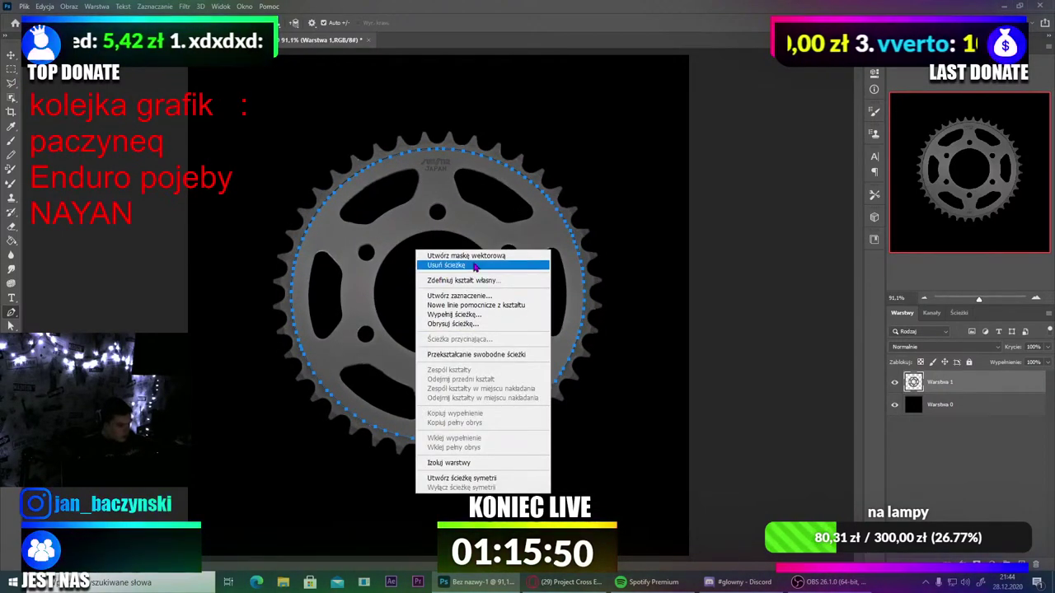
pyautogui.click(476, 296)
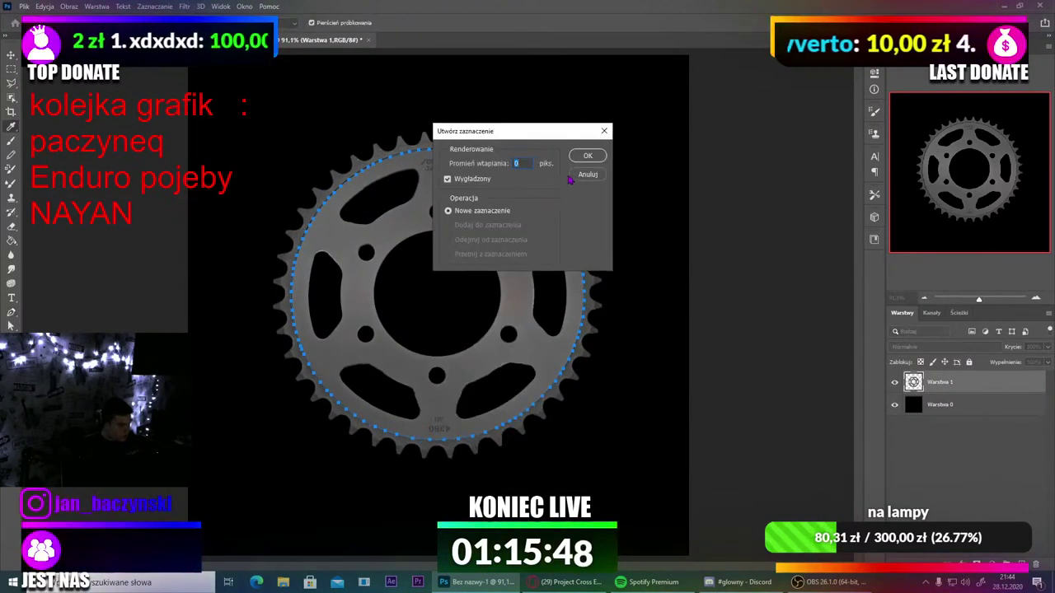
pyautogui.click(587, 156)
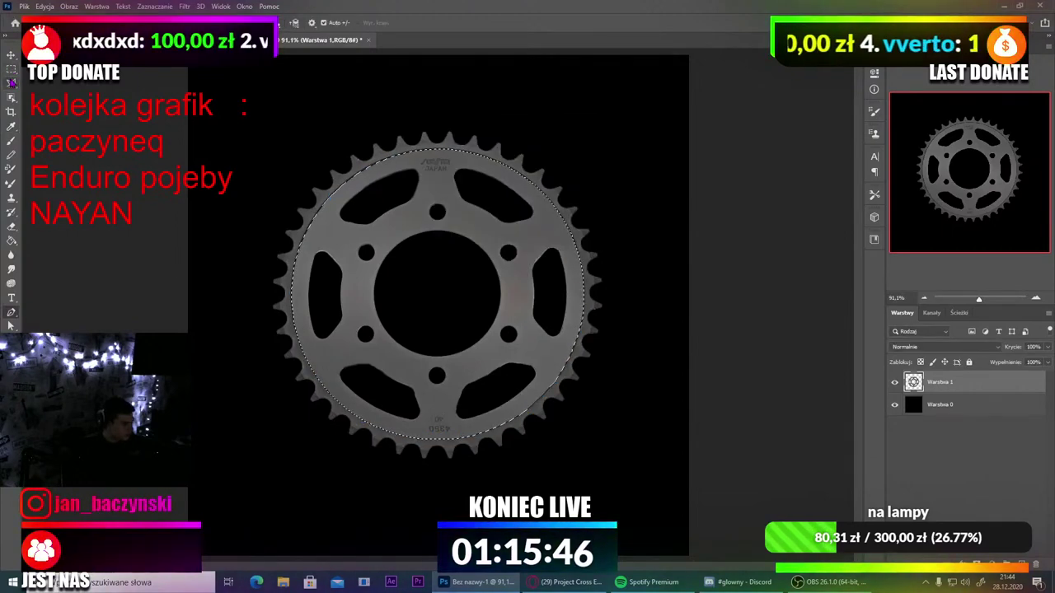
# Step: Cut the selected inner disc to a new layer and hide the toothed outer ring on Warstwa 1
pyautogui.rightClick(426, 236)
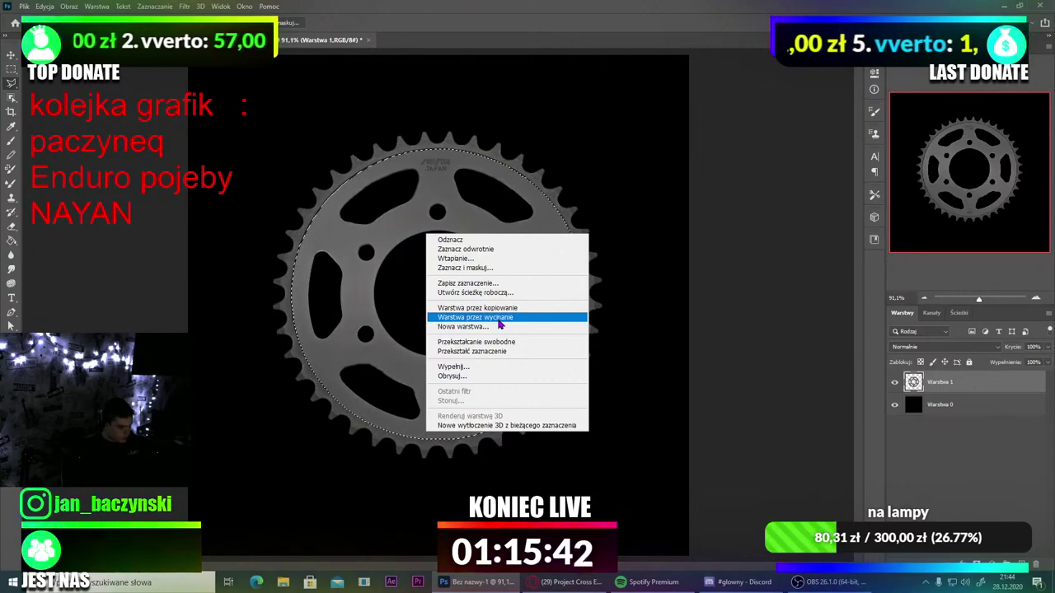
pyautogui.click(498, 319)
pyautogui.click(895, 406)
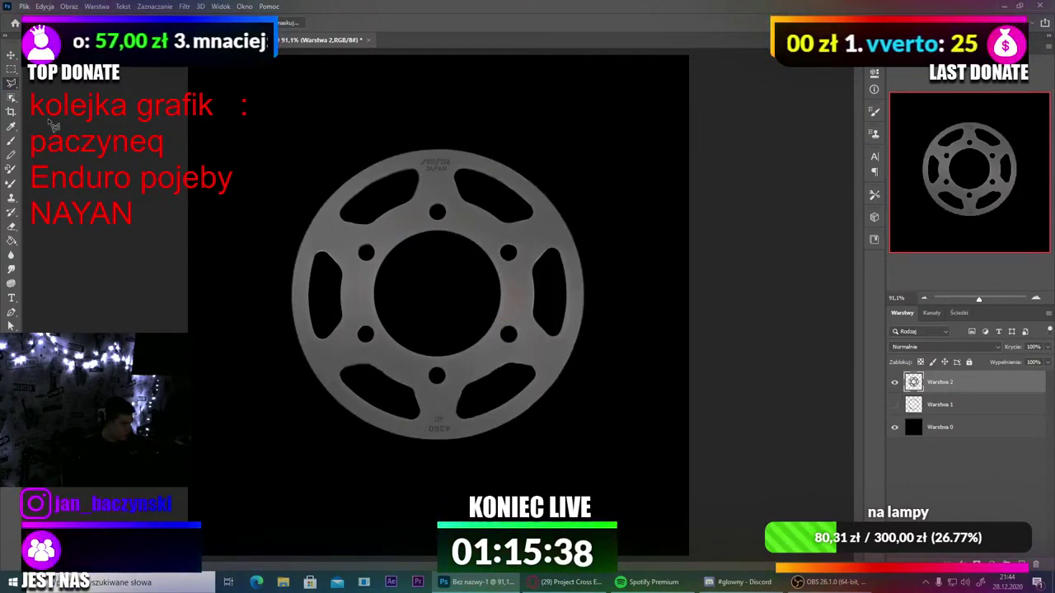
pyautogui.click(894, 427)
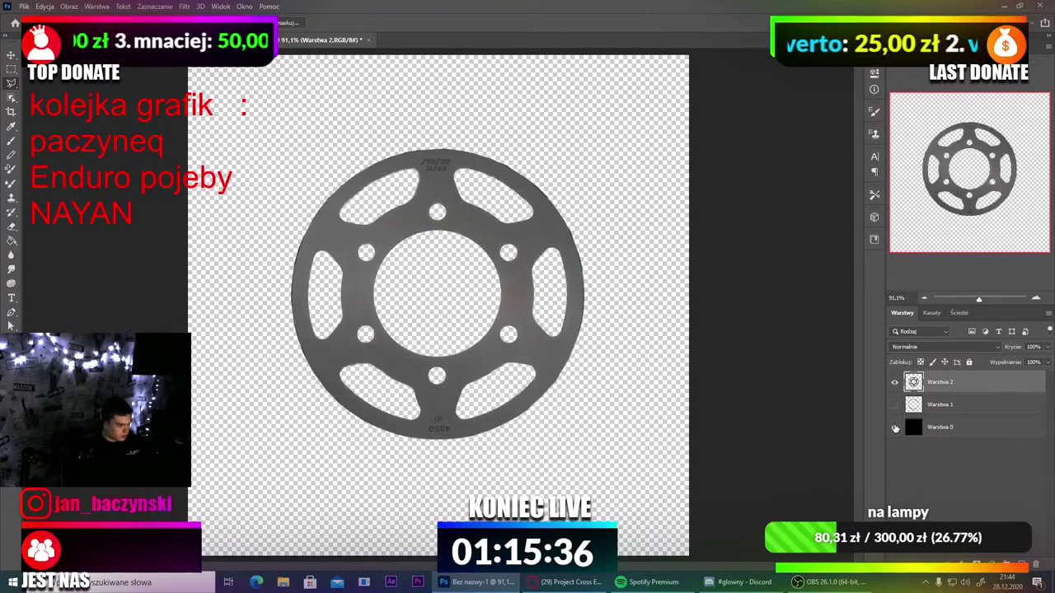
pyautogui.click(895, 427)
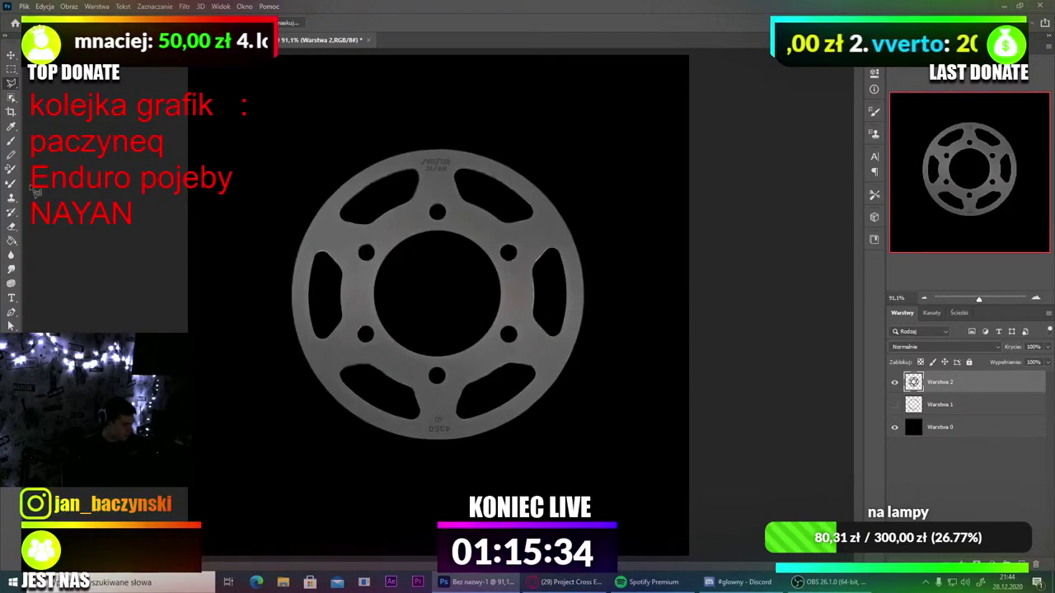
# Step: Apply a Color Overlay layer style in orange #d47107 to the disc layer, Warstwa 2
pyautogui.rightClick(955, 392)
pyautogui.click(854, 126)
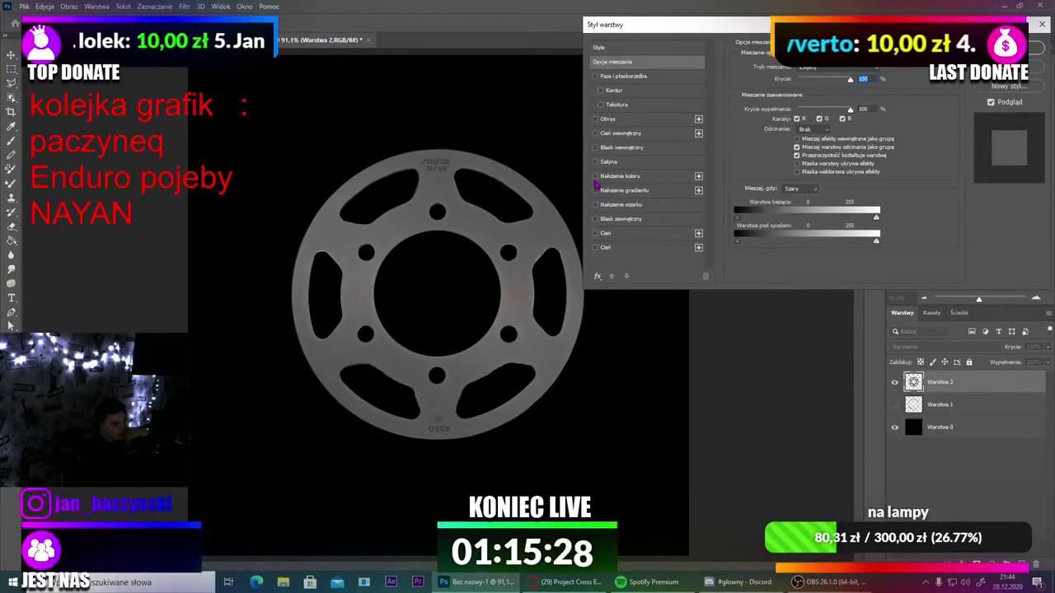
pyautogui.click(595, 177)
pyautogui.click(626, 176)
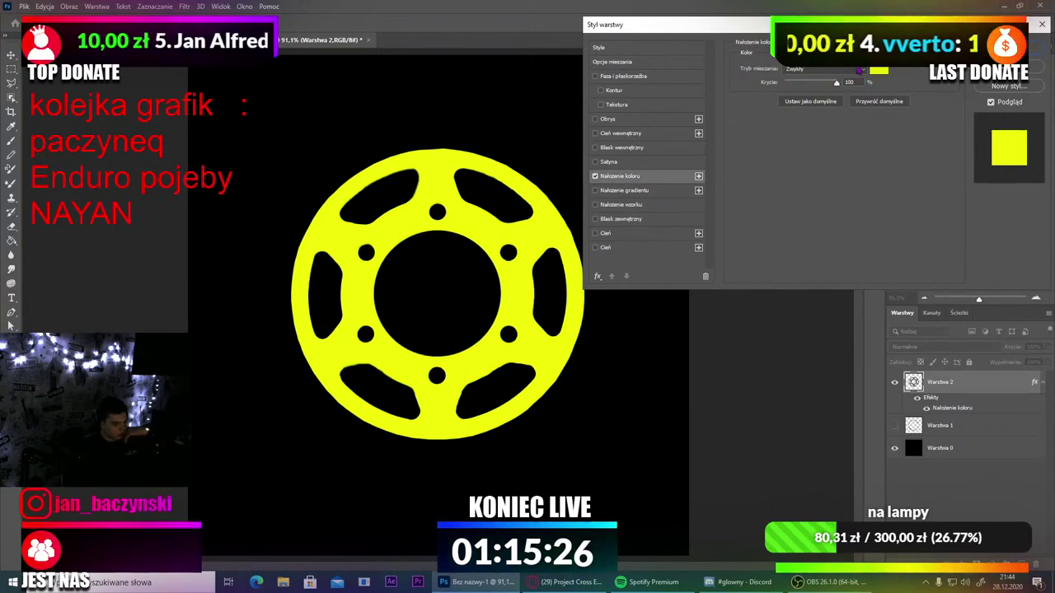
pyautogui.click(878, 69)
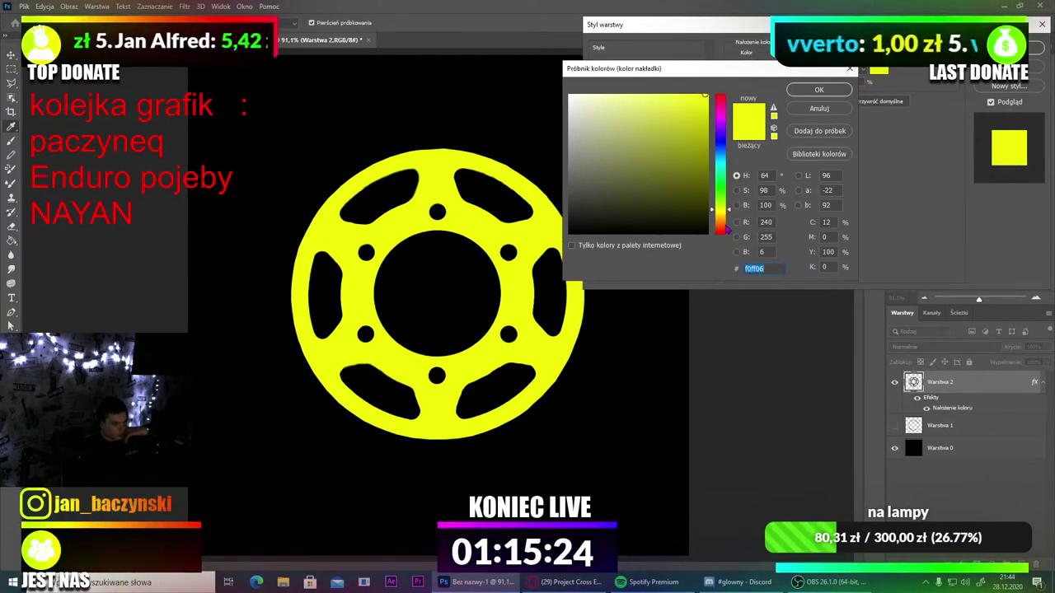
pyautogui.moveTo(725, 226); pyautogui.dragTo(723, 222)
pyautogui.moveTo(697, 125); pyautogui.dragTo(717, 121)
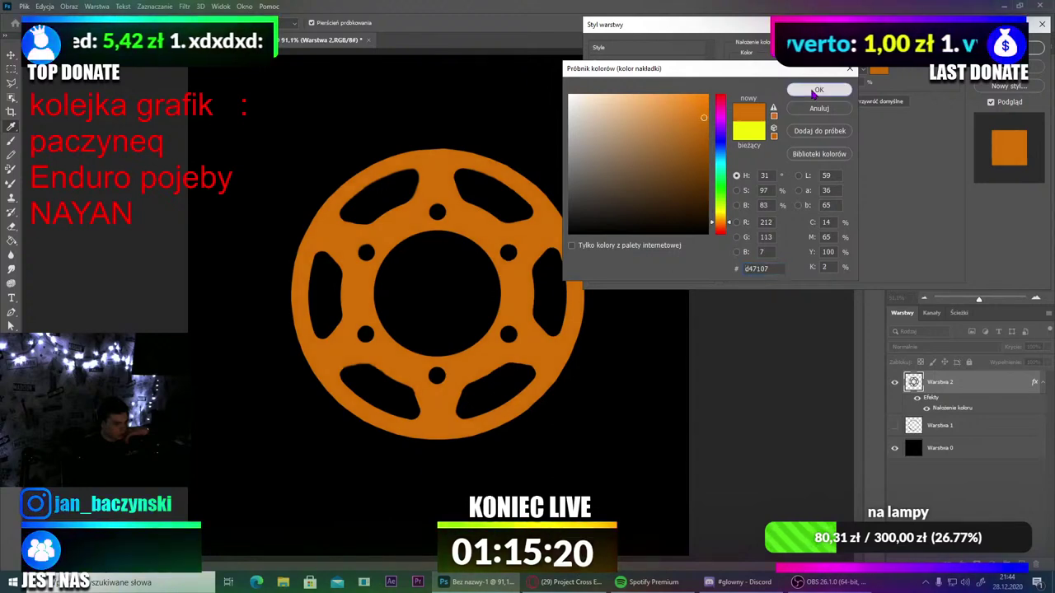
pyautogui.click(818, 89)
pyautogui.click(1008, 48)
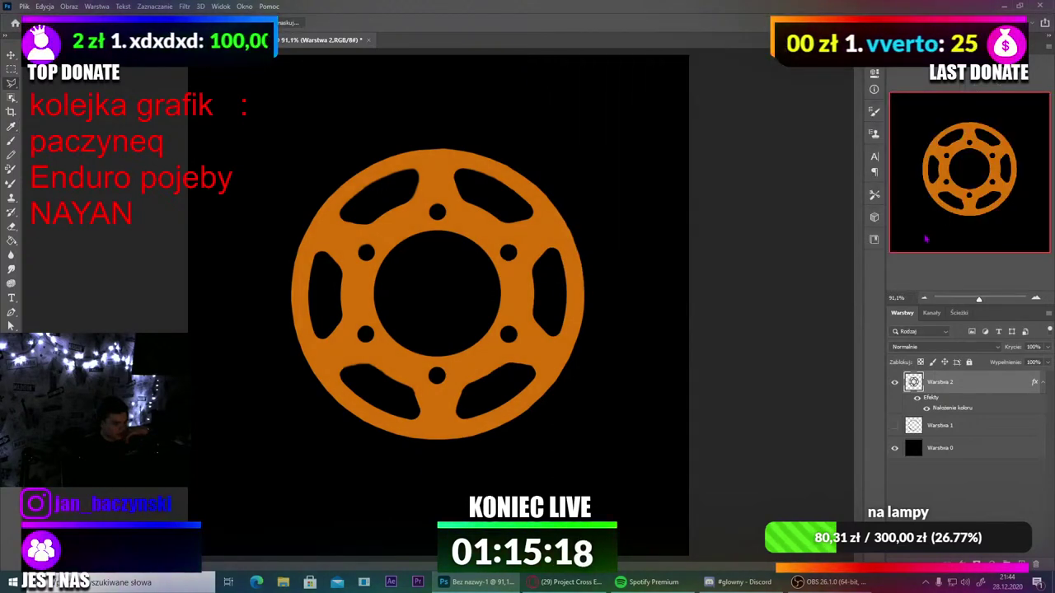
# Step: Show the toothed outer ring layer, Warstwa 1, again around the orange disc
pyautogui.click(895, 425)
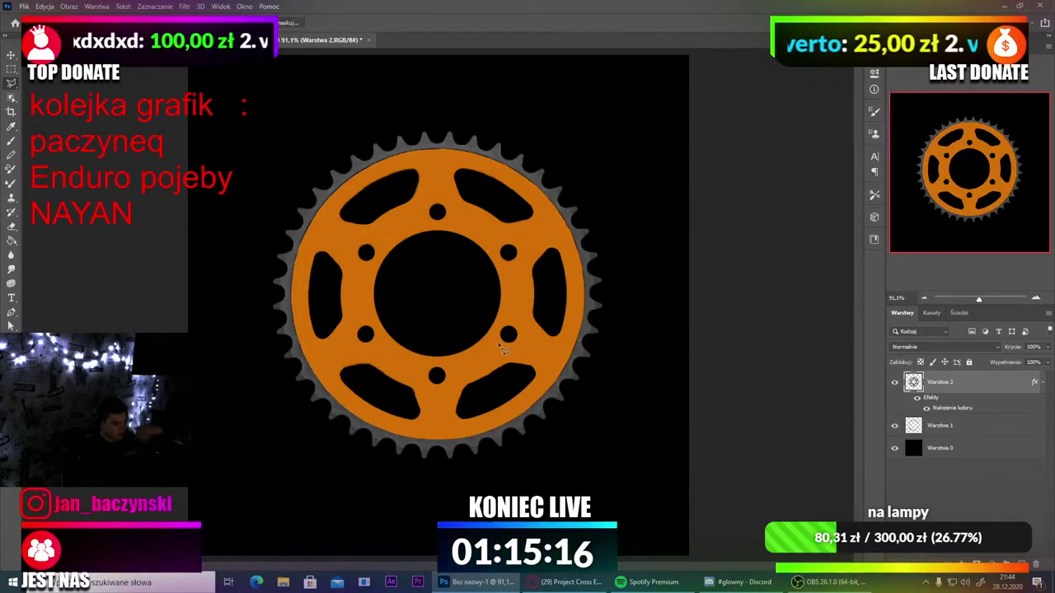
pyautogui.scroll(-3, 476, 290)
pyautogui.scroll(2, 469, 280)
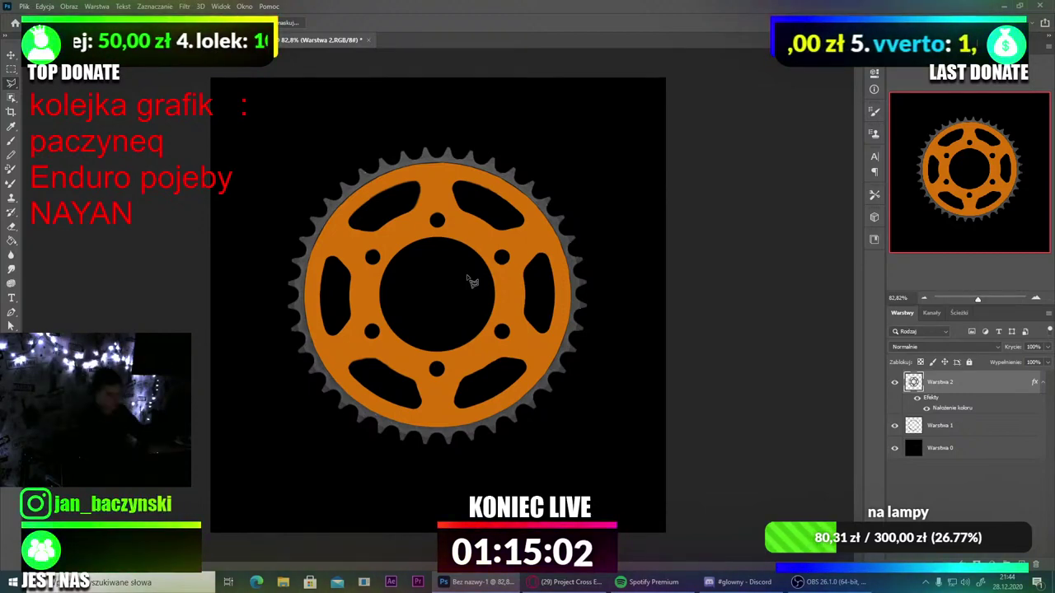
# Step: Check the sprocket against transparency by hiding the black background layer Warstwa 0, and show that layer again
pyautogui.click(894, 449)
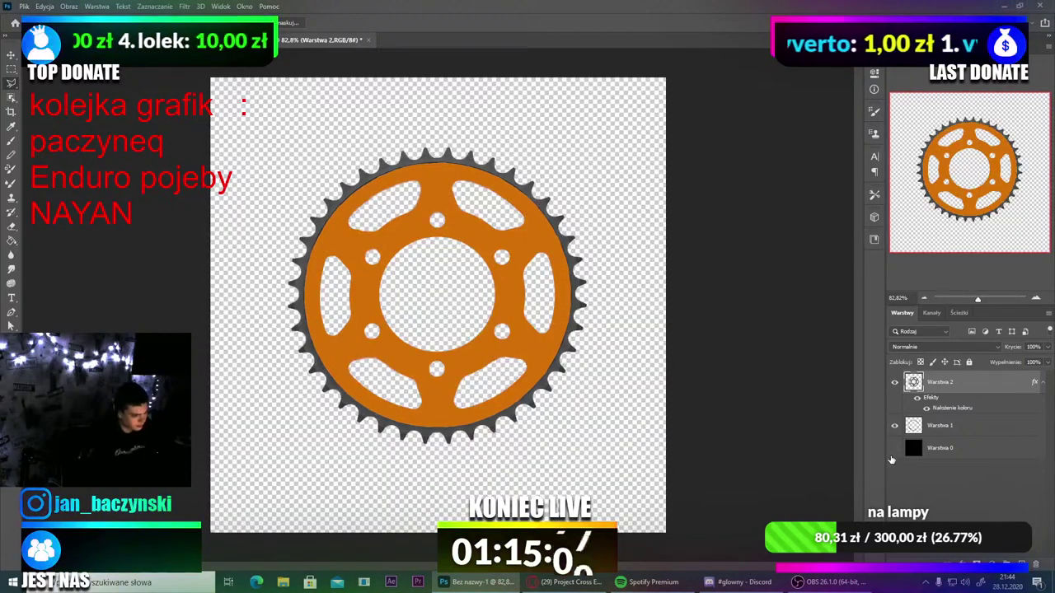
pyautogui.rightClick(985, 316)
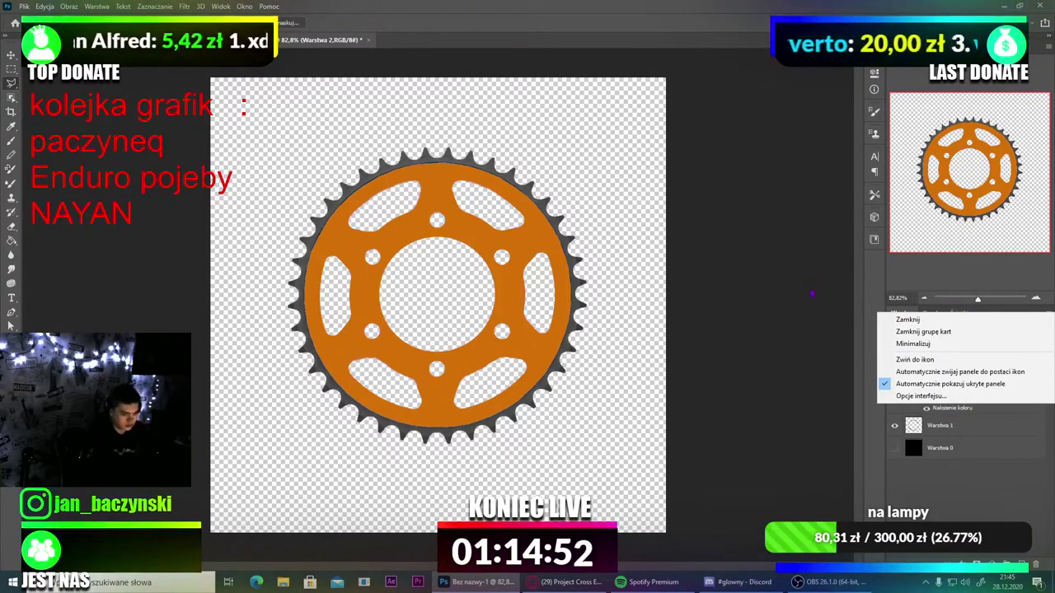
pyautogui.click(800, 282)
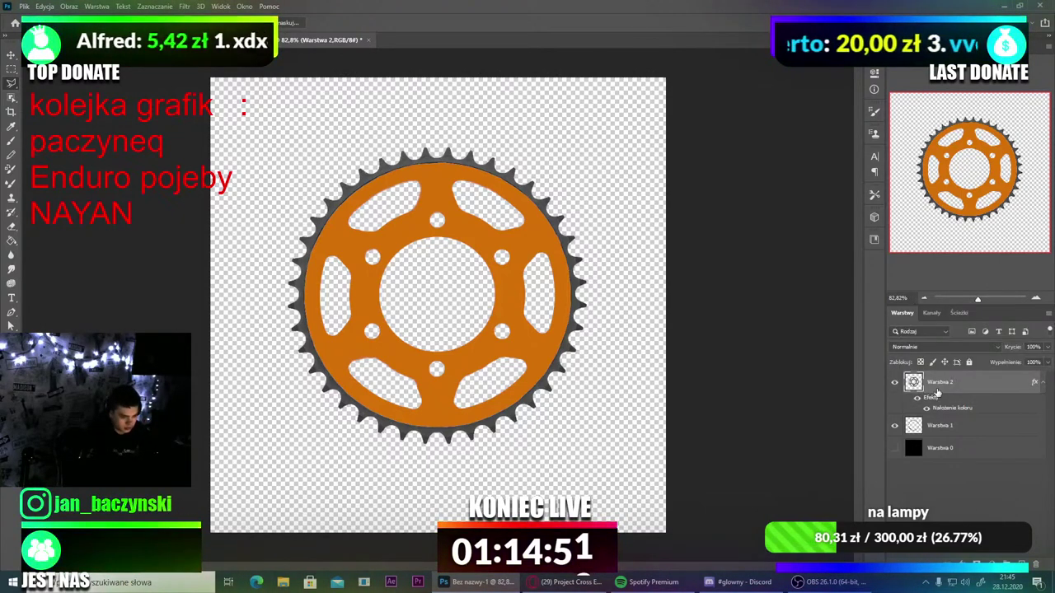
pyautogui.click(895, 448)
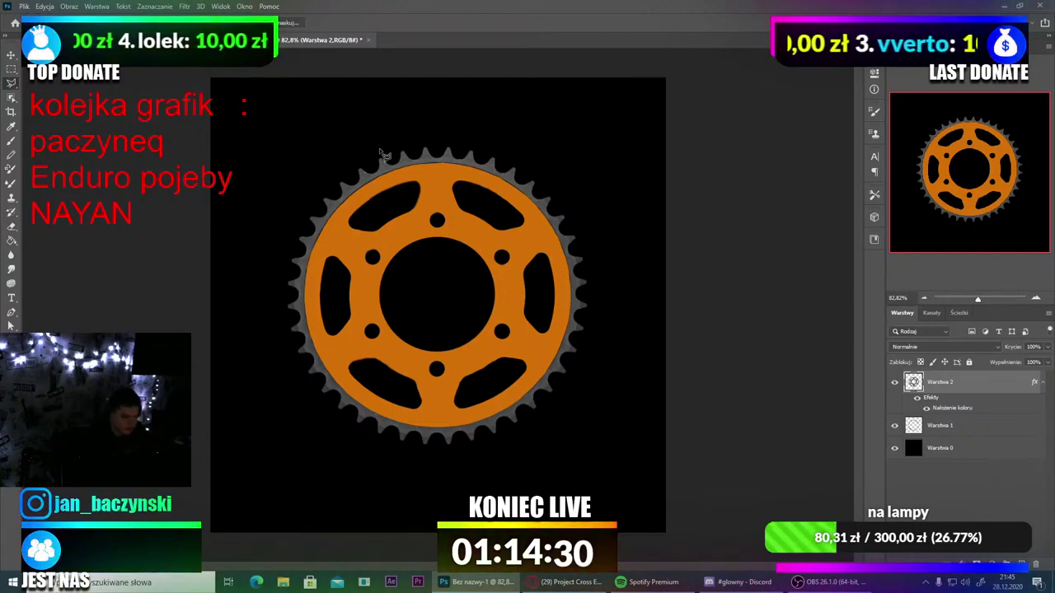
# Step: Collapse the effects list of Warstwa 2 and inspect how the orange disc meets the toothed ring on Warstwa 1
pyautogui.click(1043, 384)
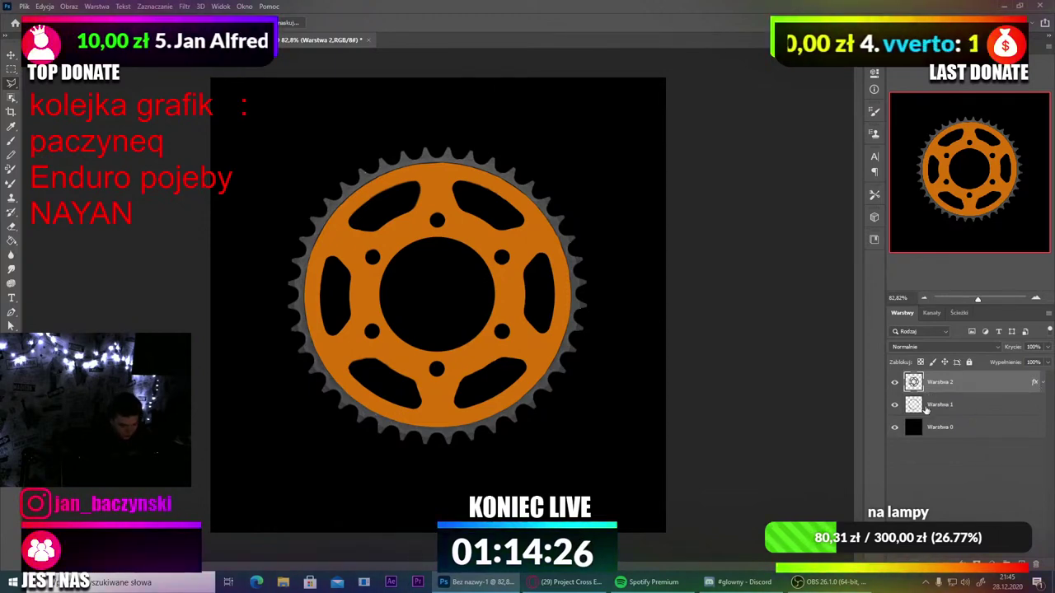
pyautogui.click(895, 405)
pyautogui.click(895, 405)
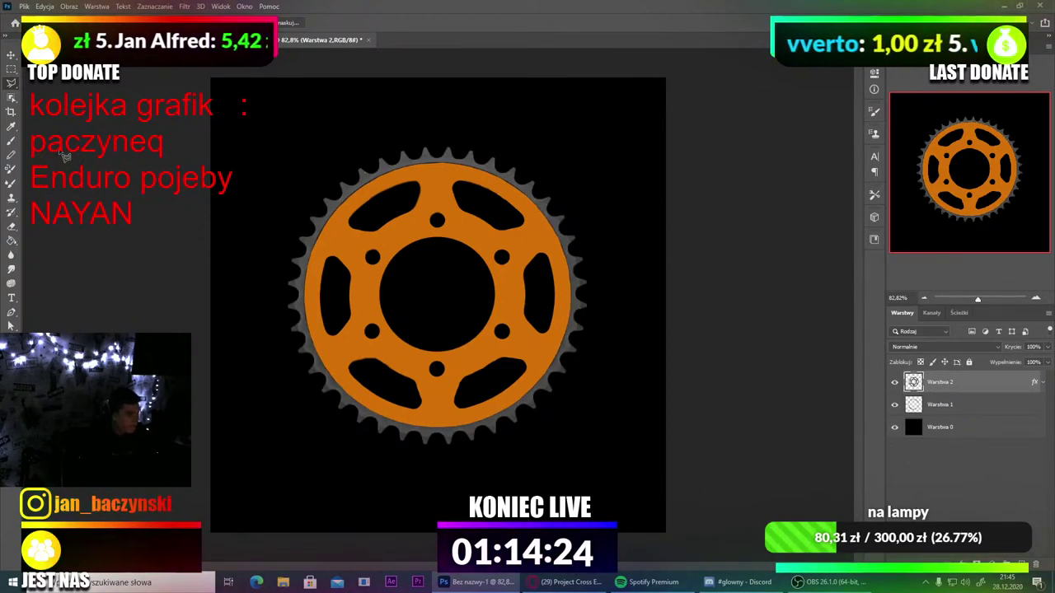
pyautogui.click(11, 56)
pyautogui.scroll(-3, 337, 212)
pyautogui.scroll(7, 363, 185)
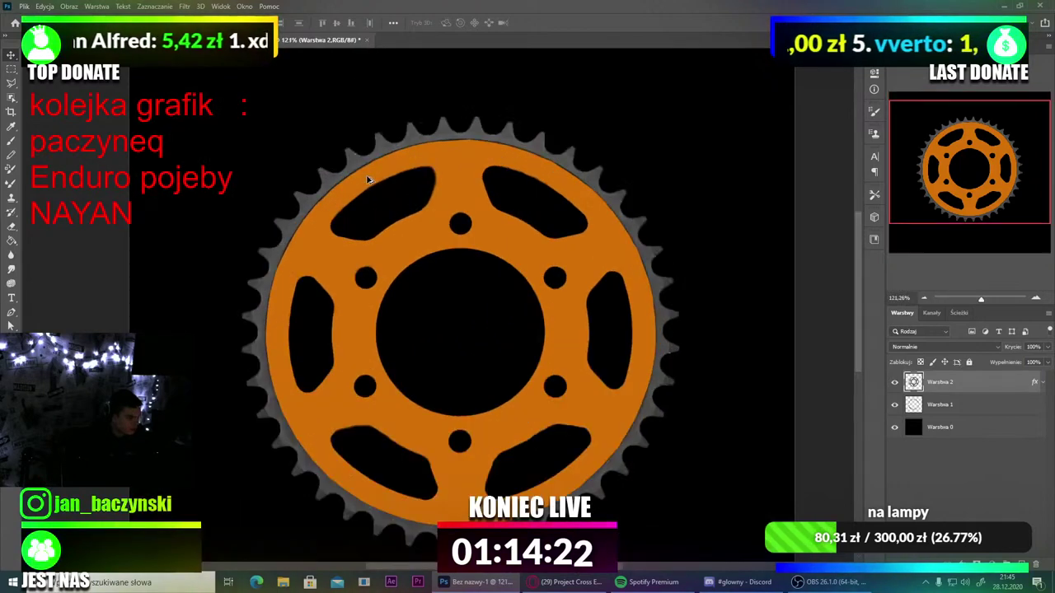
pyautogui.scroll(-4, 371, 174)
pyautogui.scroll(2, 376, 168)
pyautogui.scroll(-1, 388, 170)
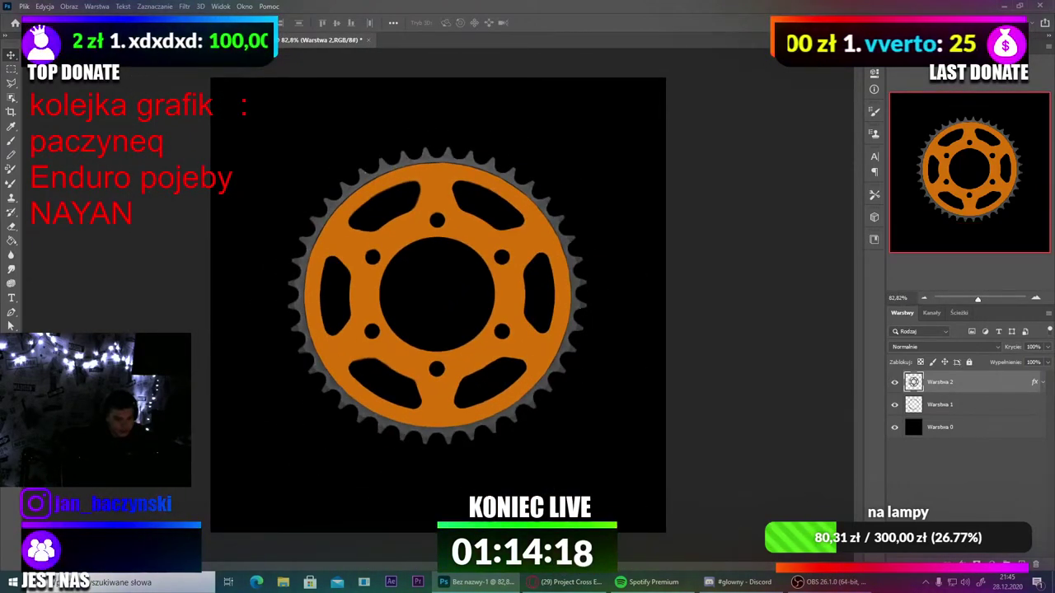
# Step: Switch to the web browser and search for "świeca" in a new tab
pyautogui.click(582, 580)
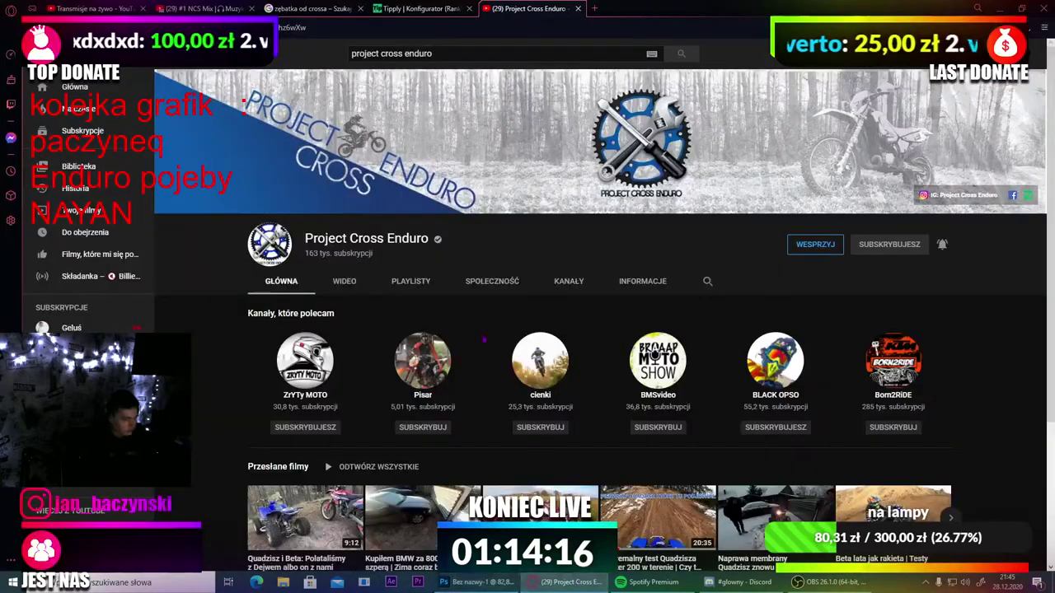
pyautogui.click(595, 9)
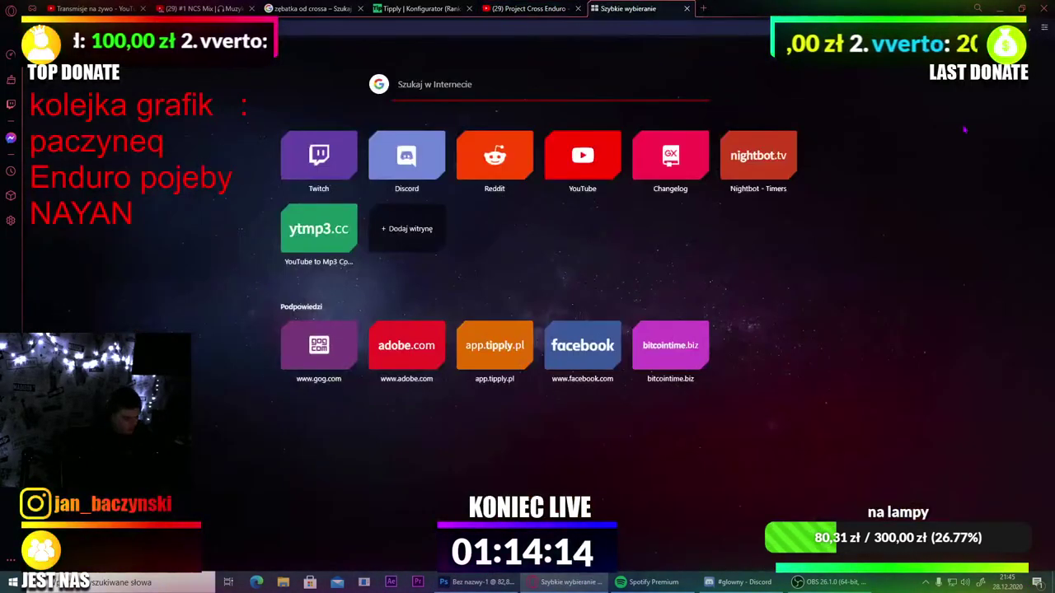
pyautogui.write('s')
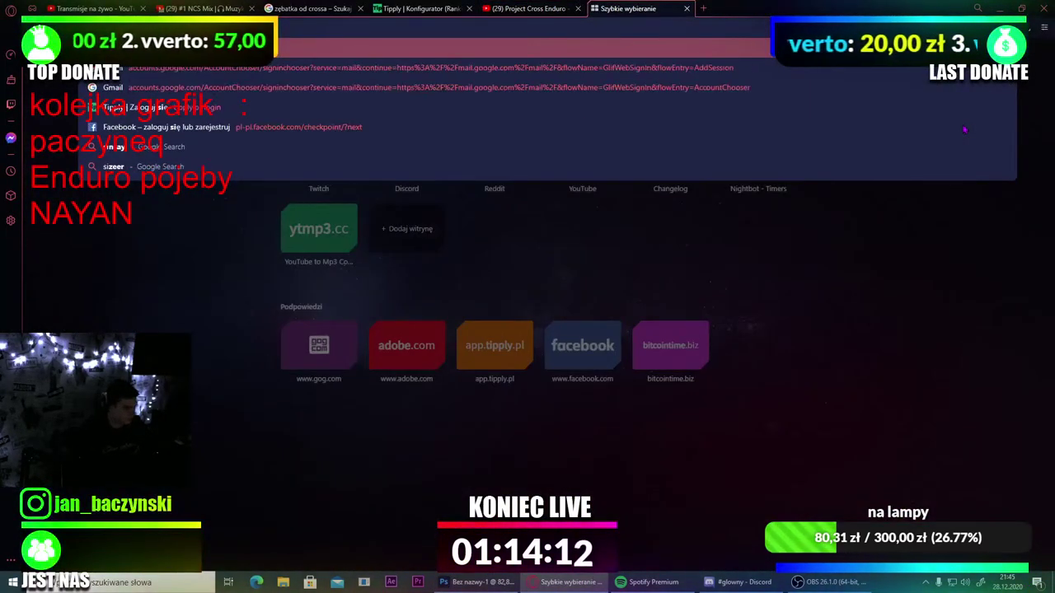
pyautogui.press('Escape')
pyautogui.write('świeca')
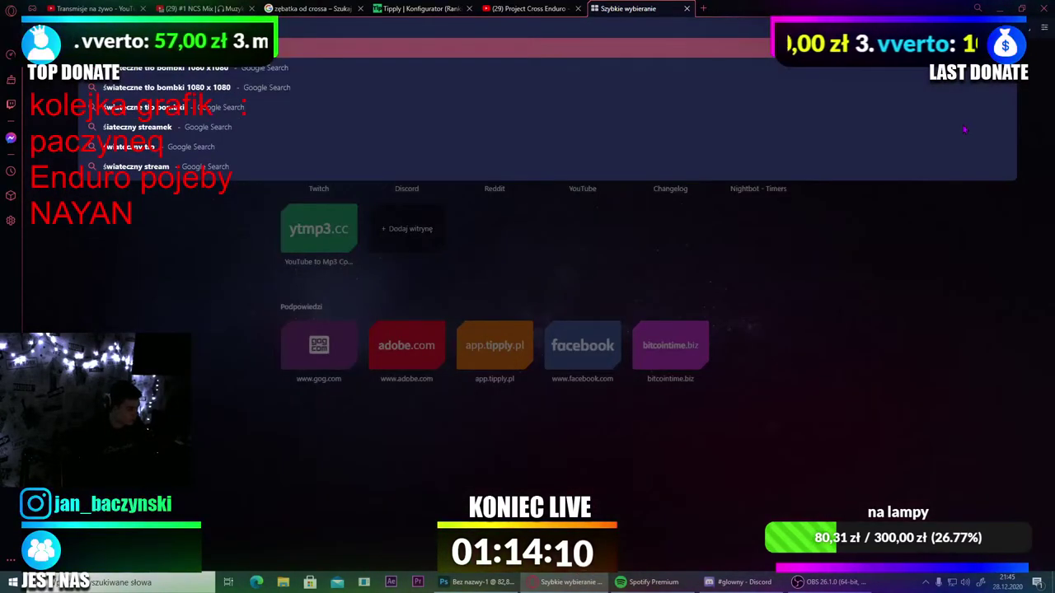
pyautogui.press('Return')
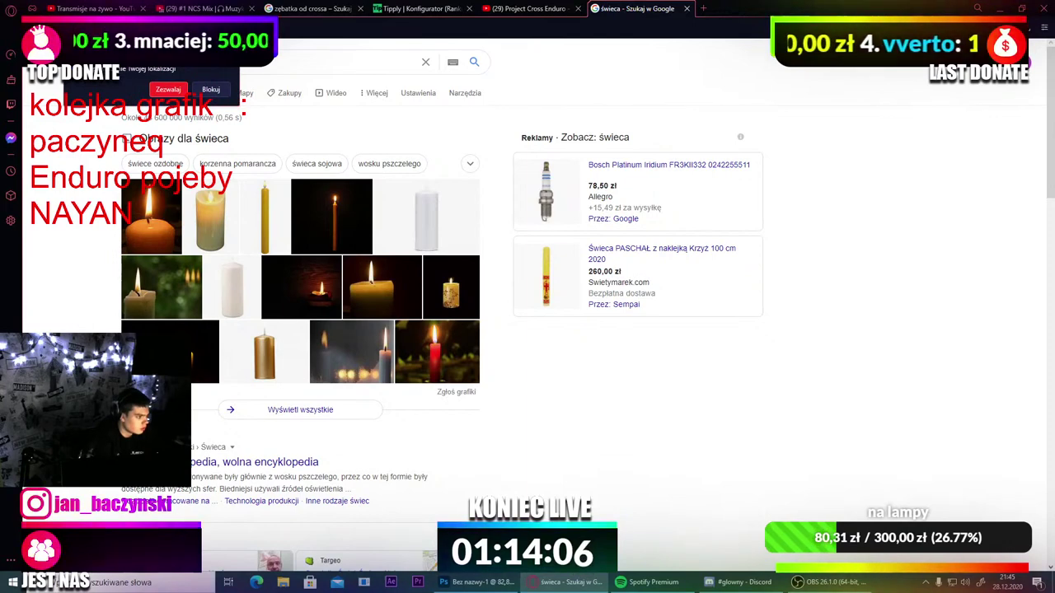
# Step: Block the site's location request and refine the search to "świeca motocyklowa", showing image results
pyautogui.click(211, 89)
pyautogui.click(247, 62)
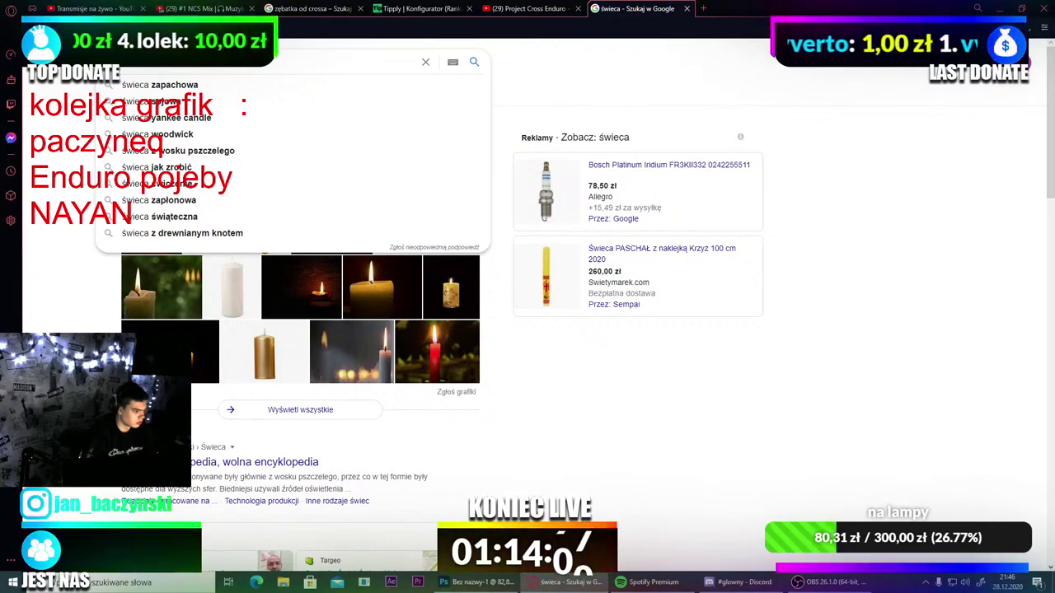
pyautogui.write('motocykl')
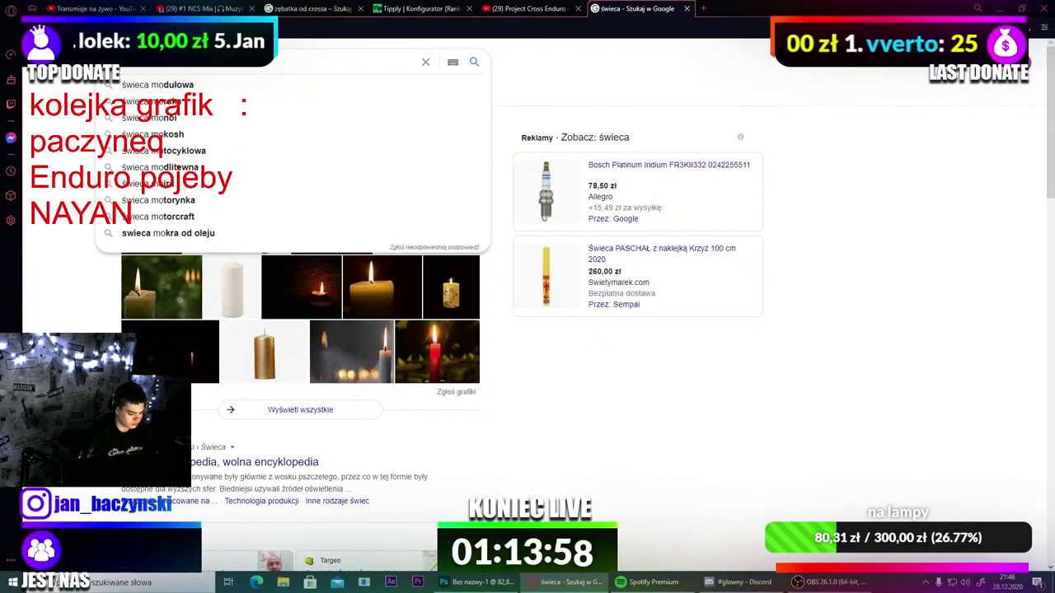
pyautogui.write('owa')
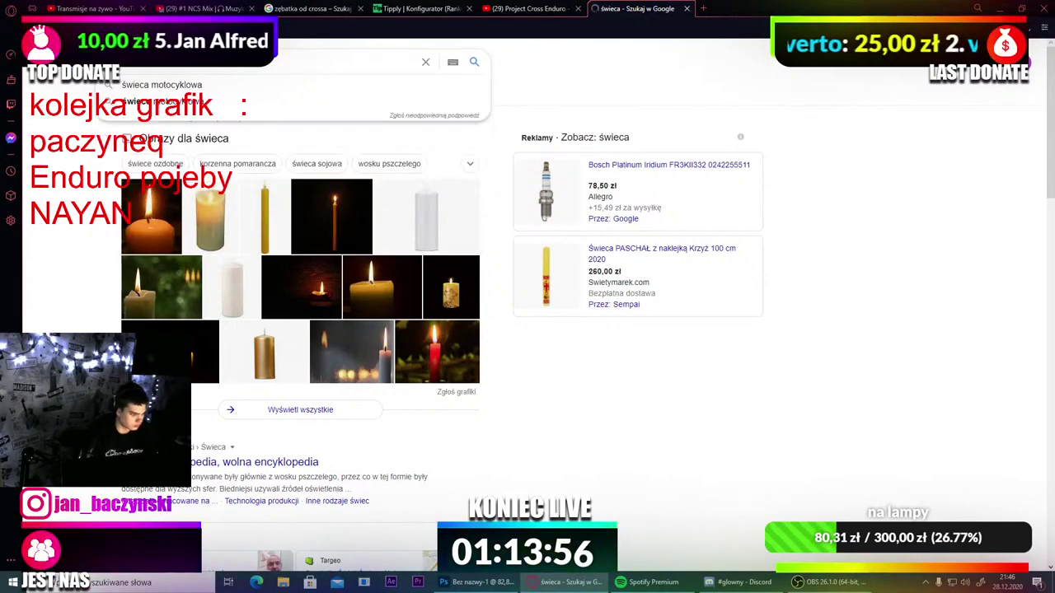
pyautogui.press('Return')
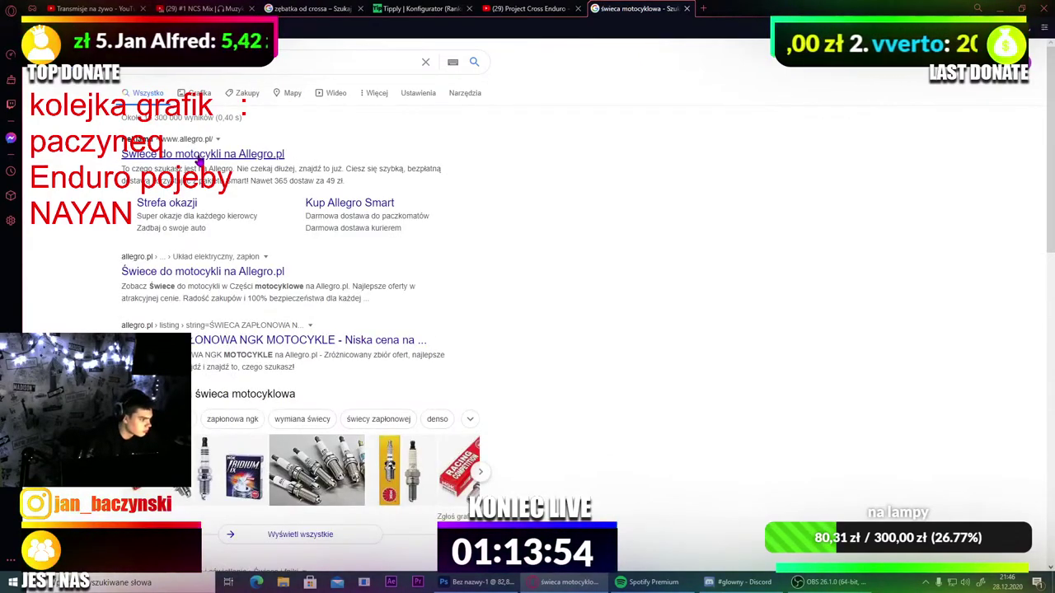
pyautogui.click(198, 92)
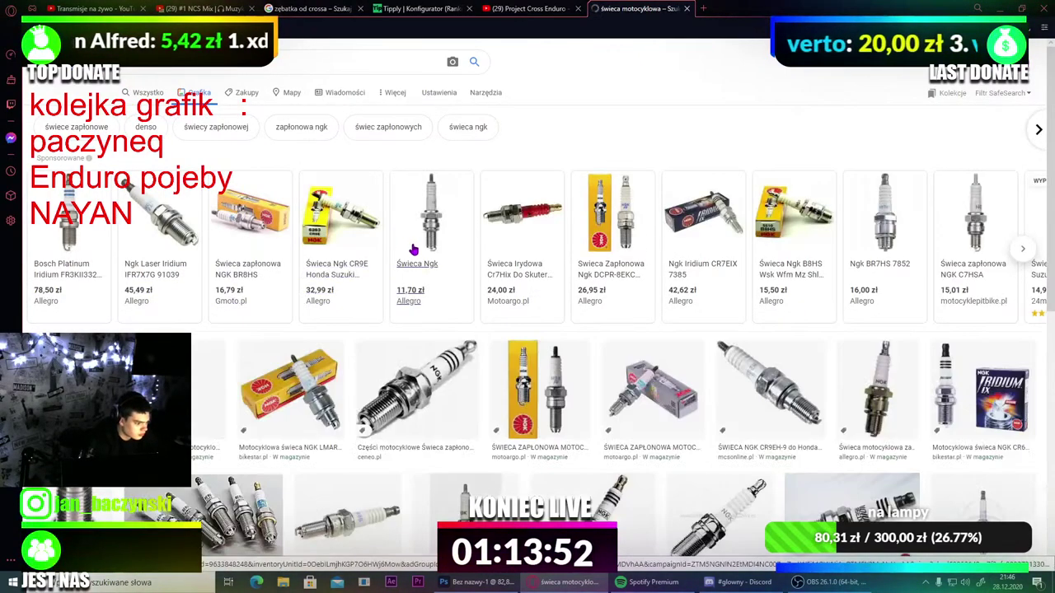
# Step: Browse the motorcycle spark plug image results for a picture suitable for the graphic
pyautogui.scroll(-3, 403, 321)
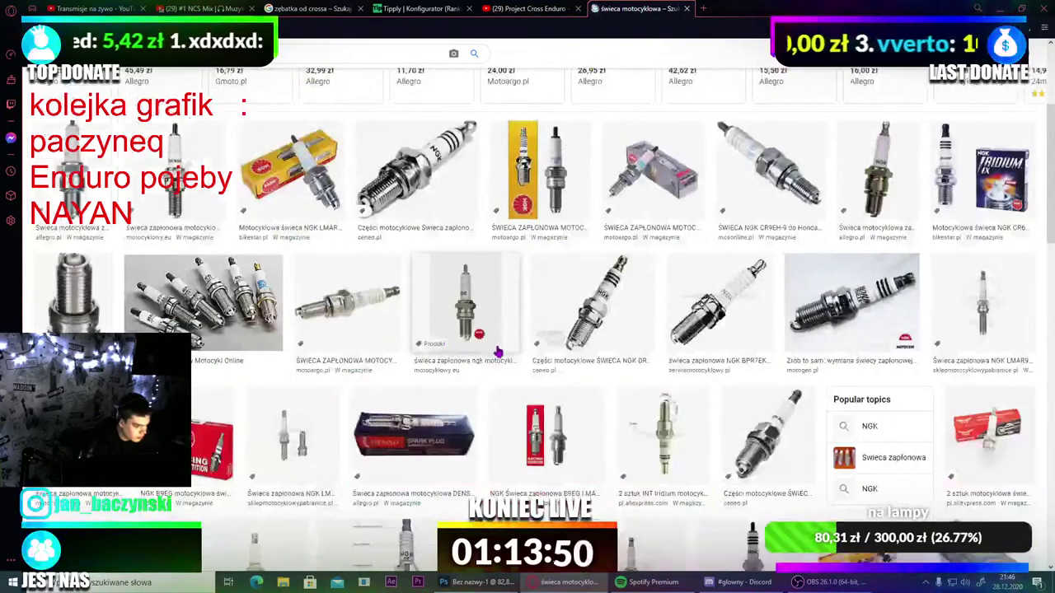
pyautogui.scroll(-2, 583, 344)
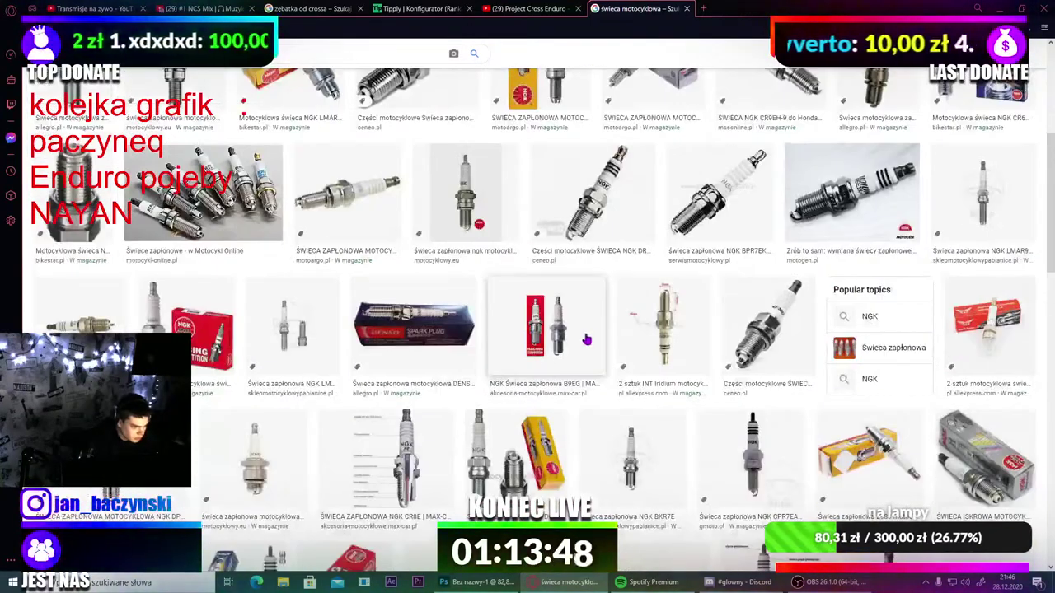
pyautogui.scroll(-4, 586, 339)
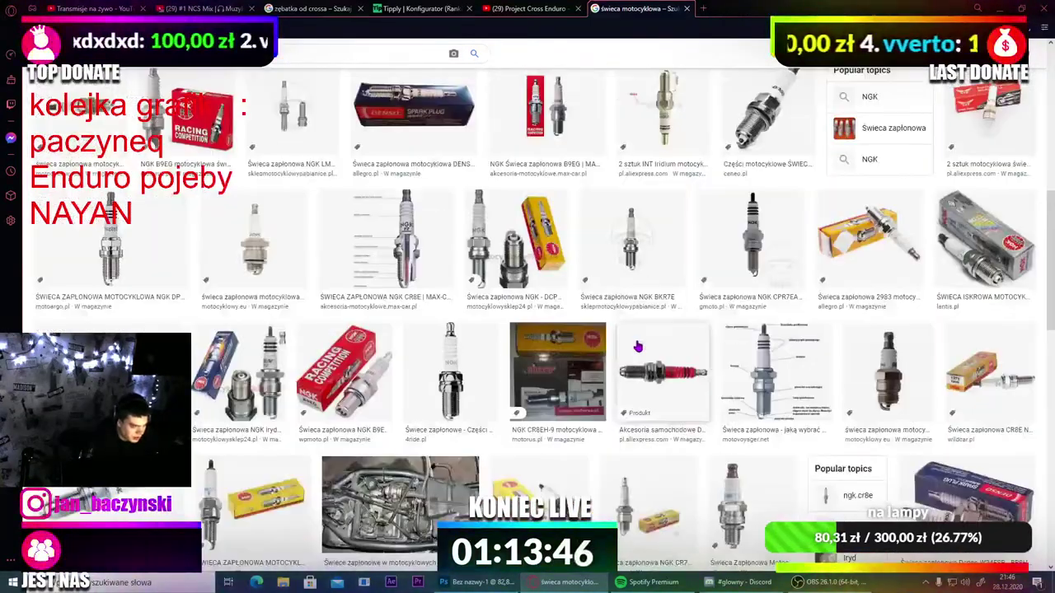
pyautogui.scroll(-4, 637, 346)
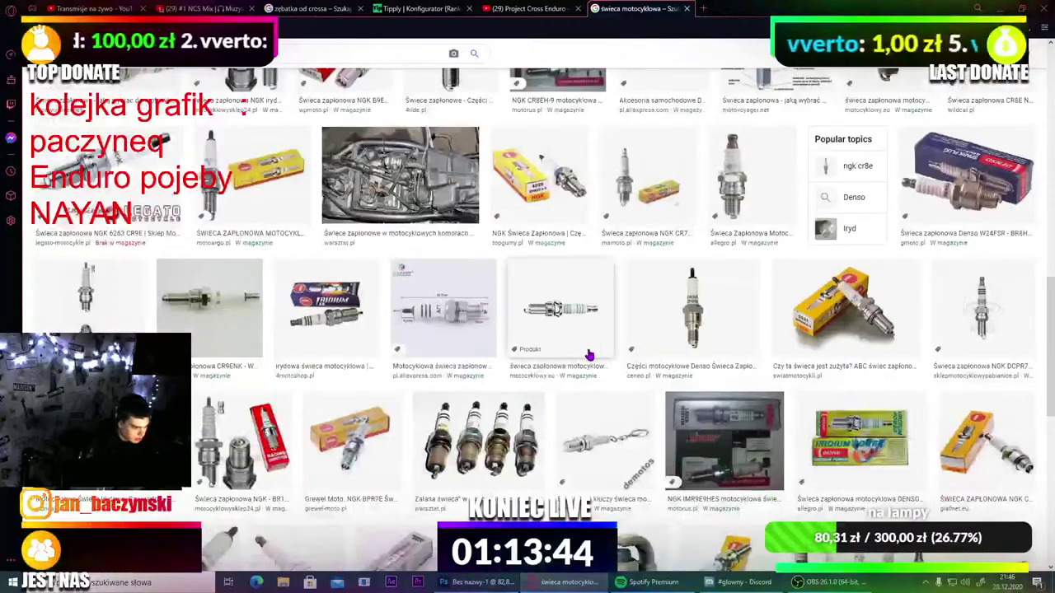
pyautogui.scroll(-7, 589, 354)
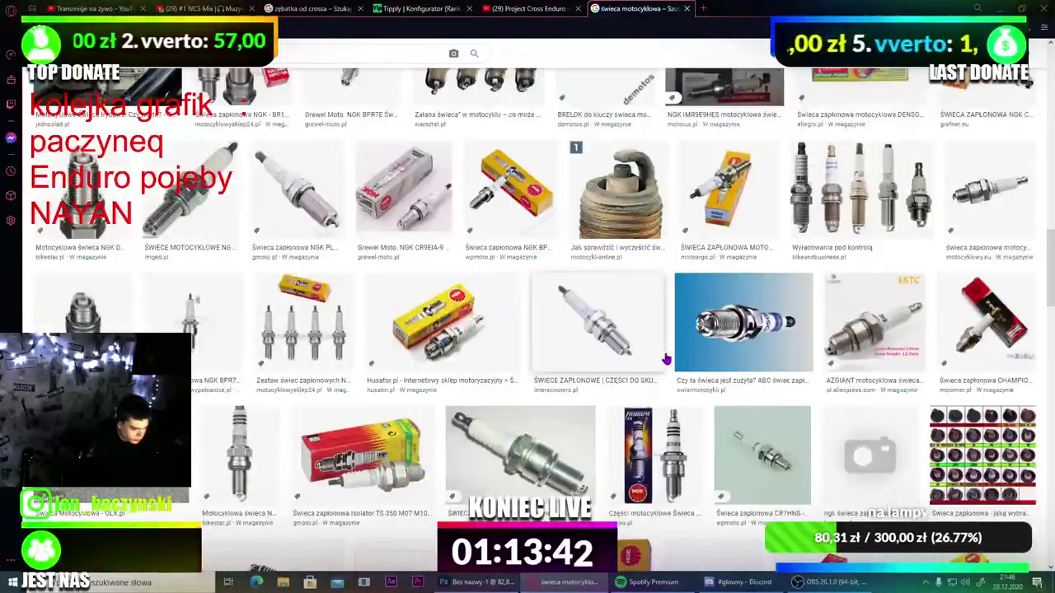
pyautogui.scroll(-5, 666, 359)
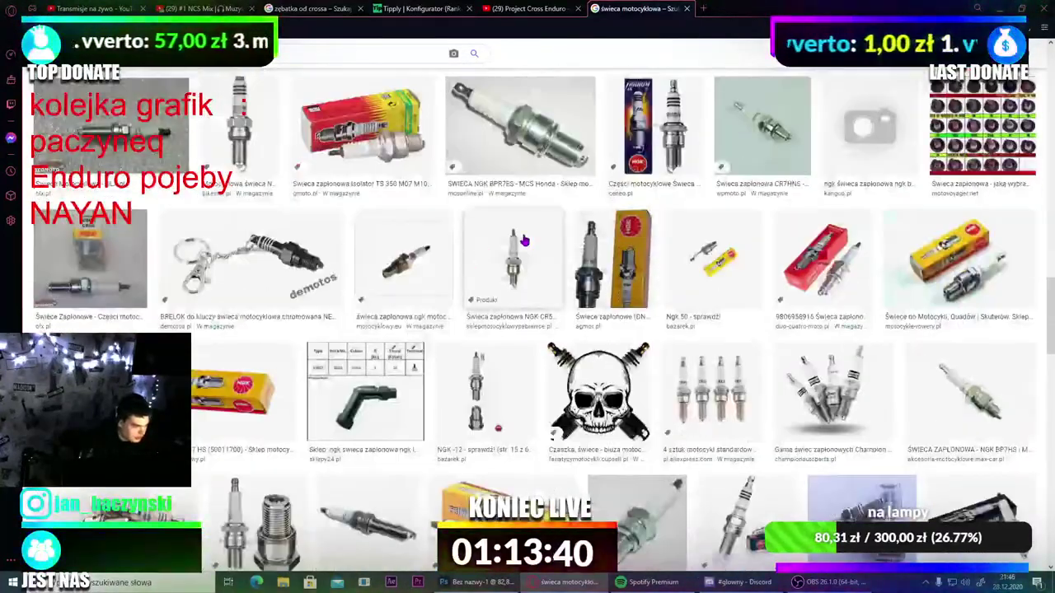
pyautogui.scroll(-3, 523, 239)
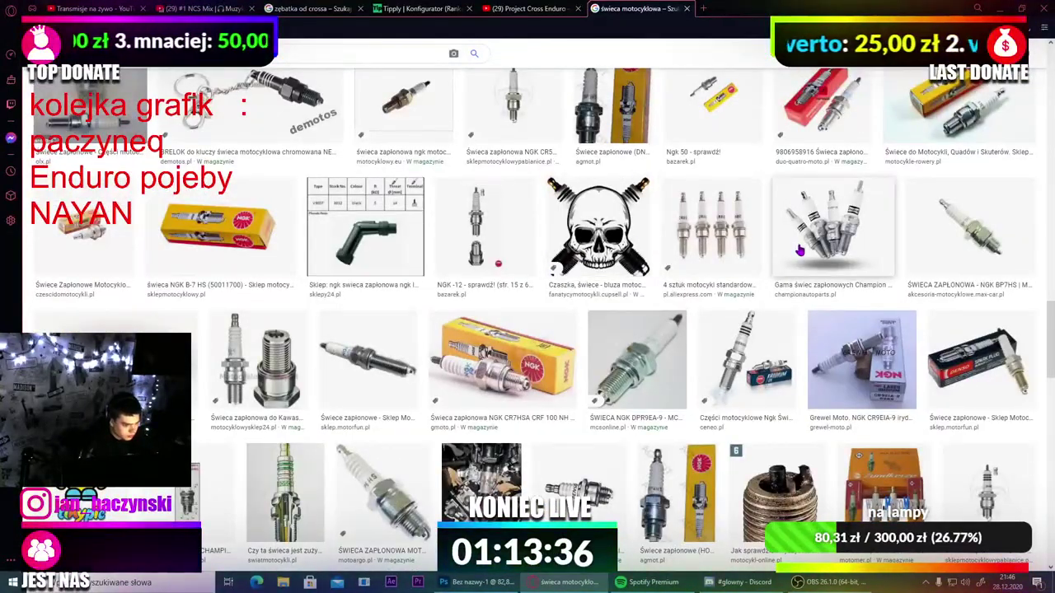
pyautogui.scroll(-3, 799, 250)
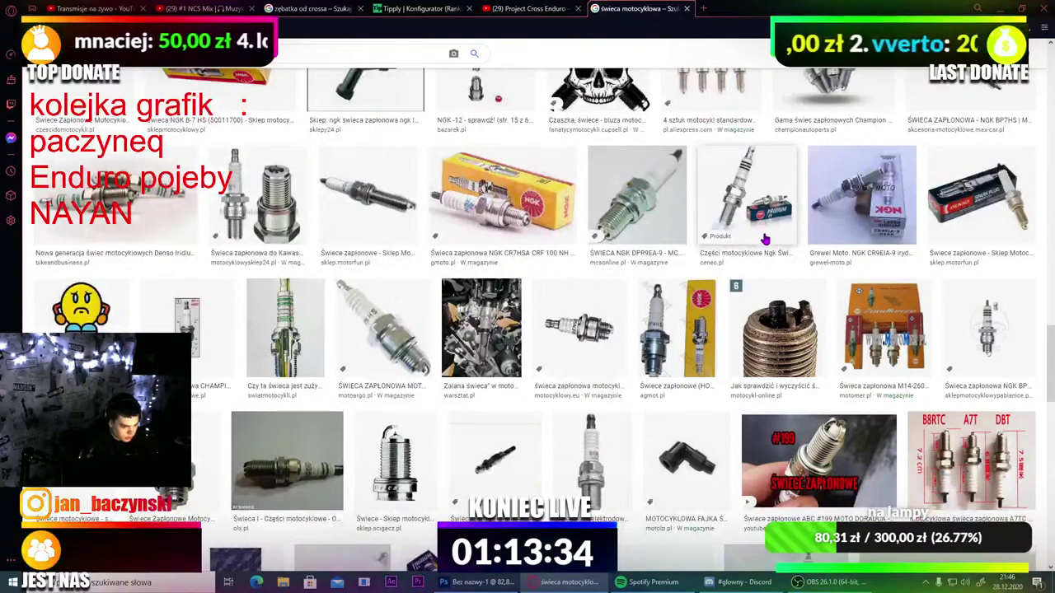
pyautogui.scroll(-3, 764, 238)
pyautogui.scroll(-5, 758, 237)
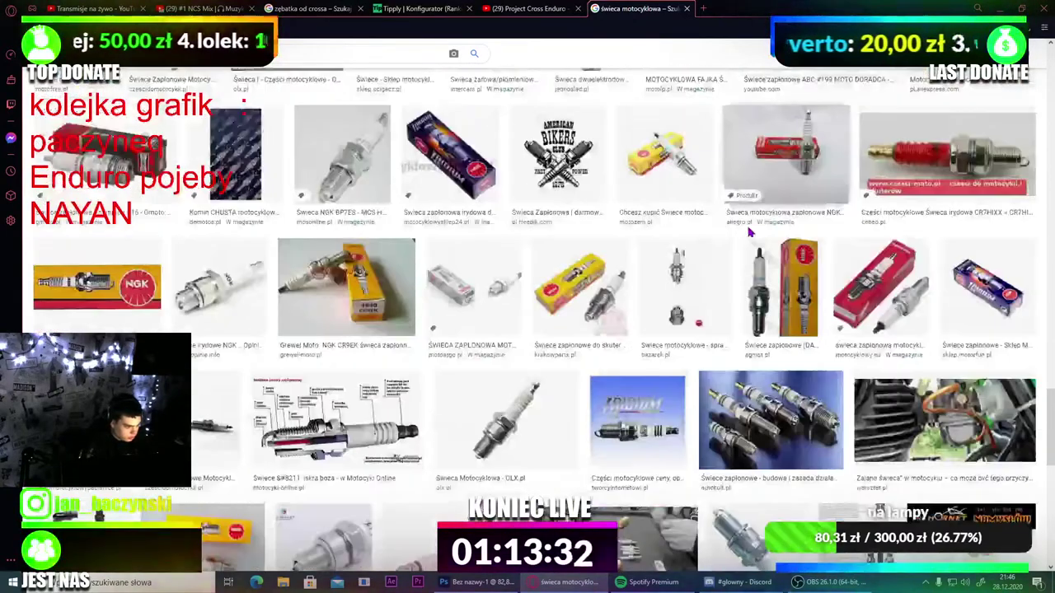
pyautogui.scroll(-2, 748, 233)
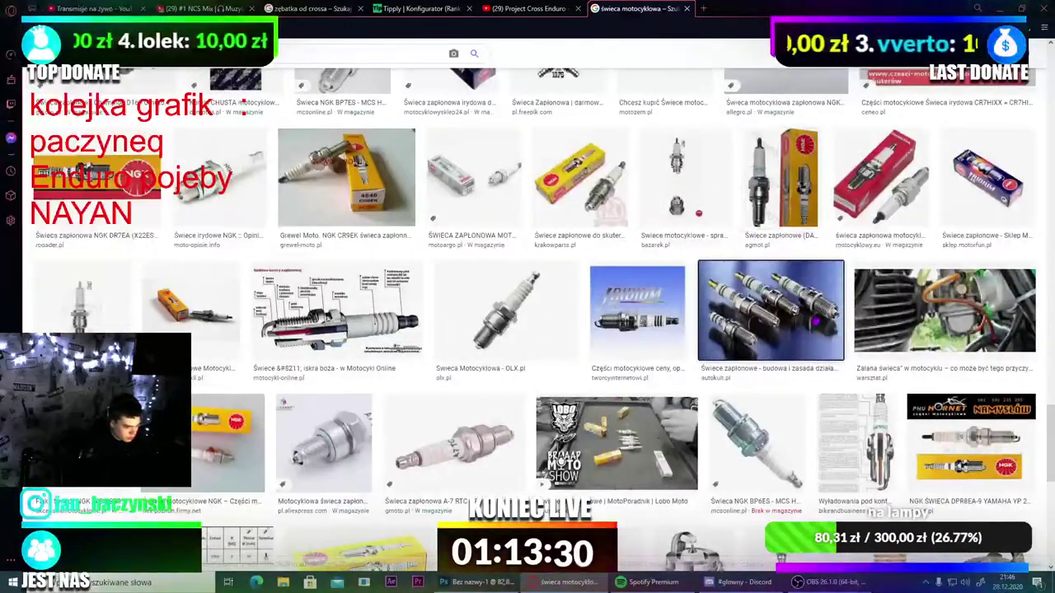
# Step: Preview the Autokult photo of several spark plugs, examine its related images, and return to the start of the results
pyautogui.click(815, 322)
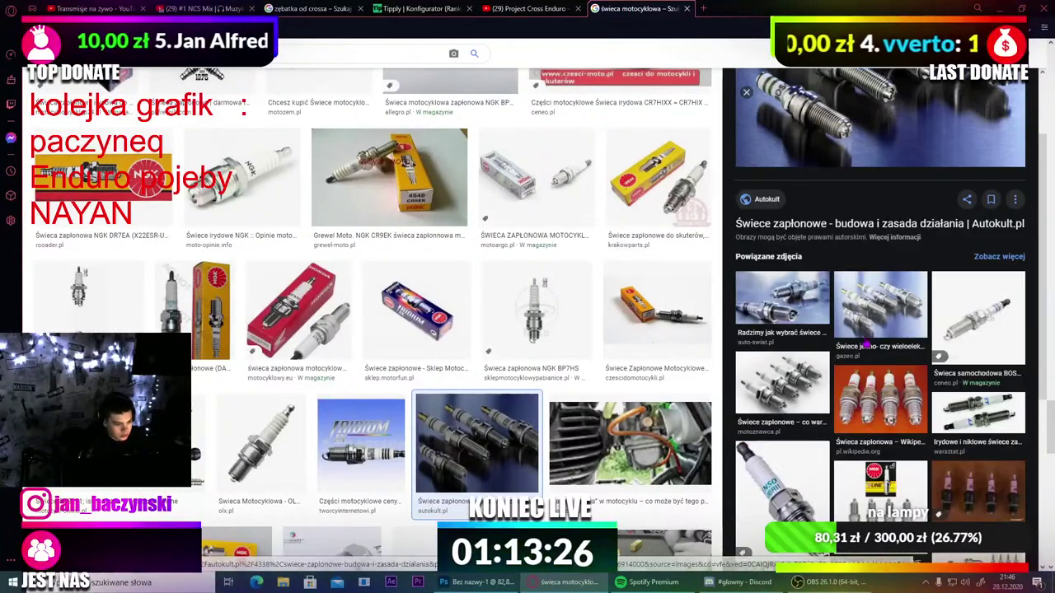
pyautogui.scroll(-2, 857, 271)
pyautogui.scroll(-2, 867, 350)
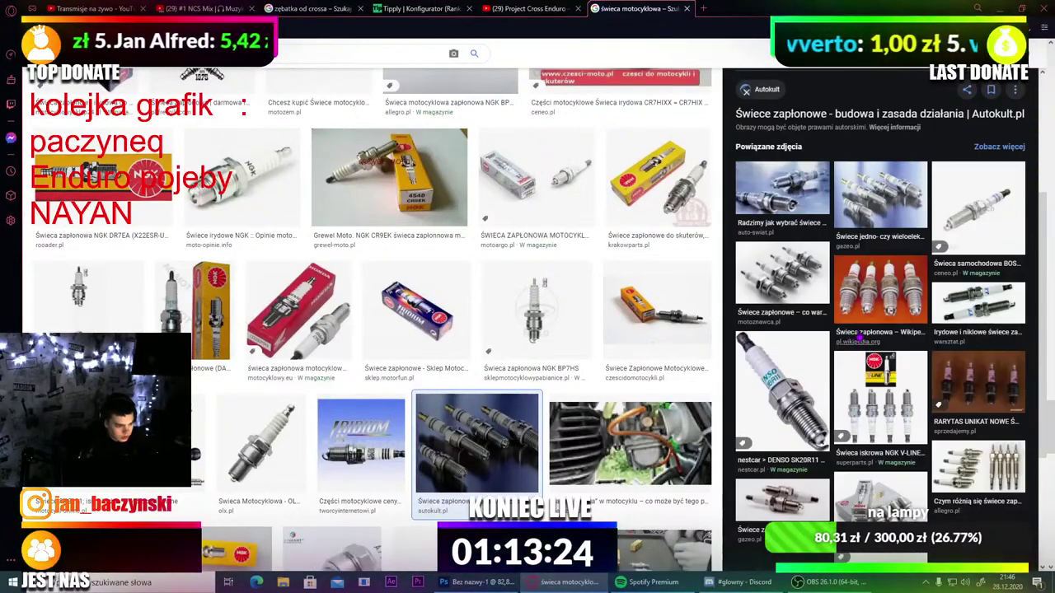
pyautogui.scroll(-2, 863, 318)
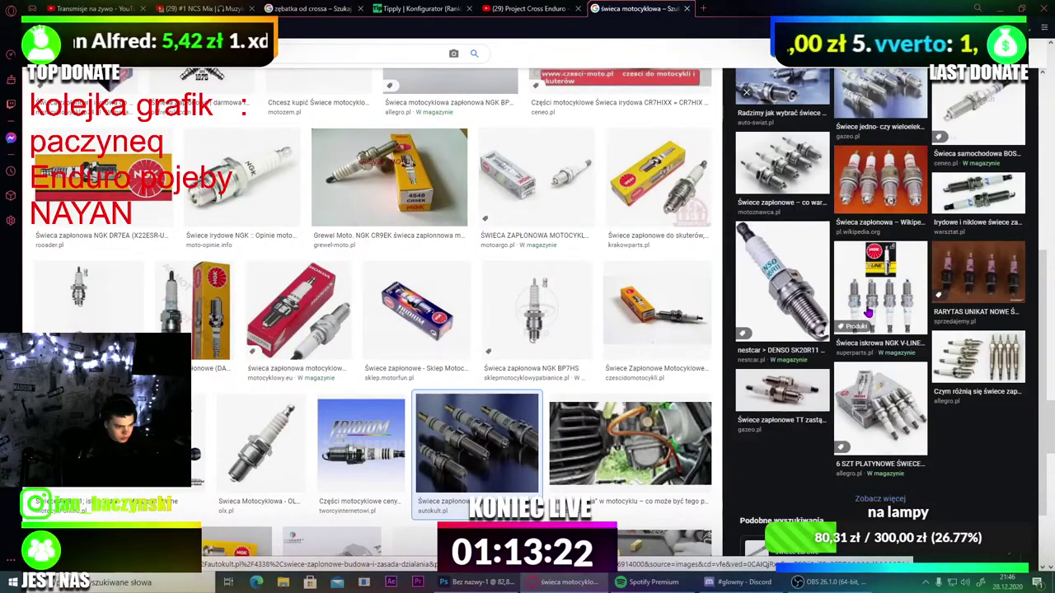
pyautogui.scroll(-2, 867, 315)
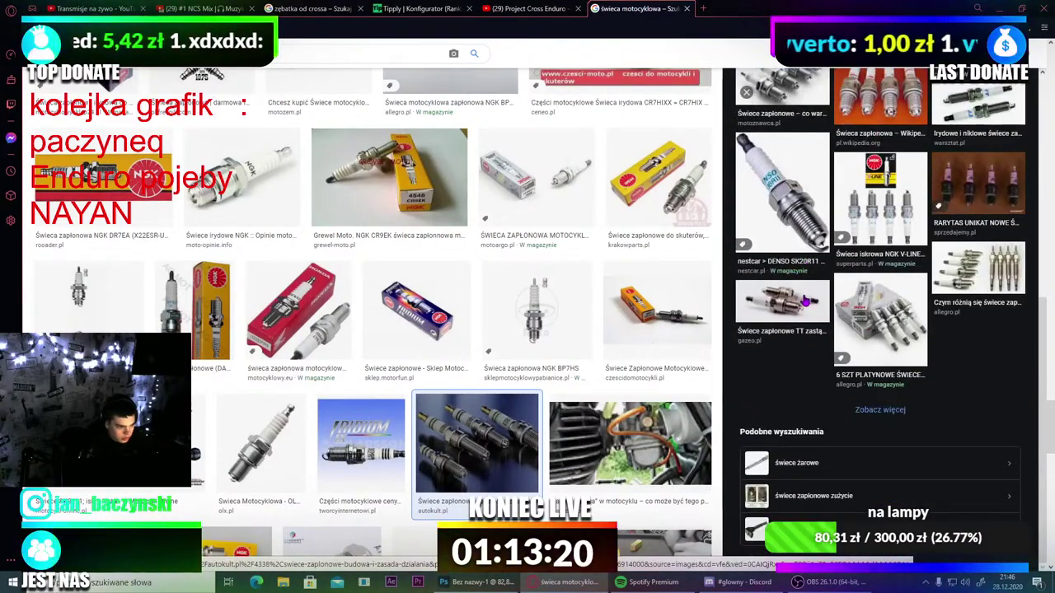
pyautogui.scroll(4, 513, 199)
pyautogui.scroll(-5, 512, 199)
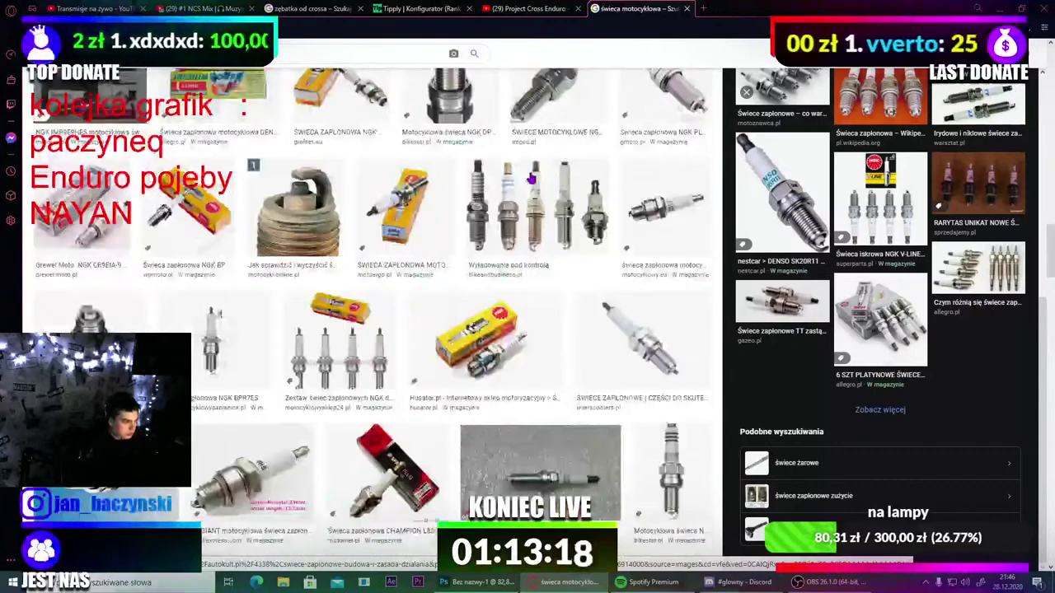
pyautogui.scroll(10, 532, 178)
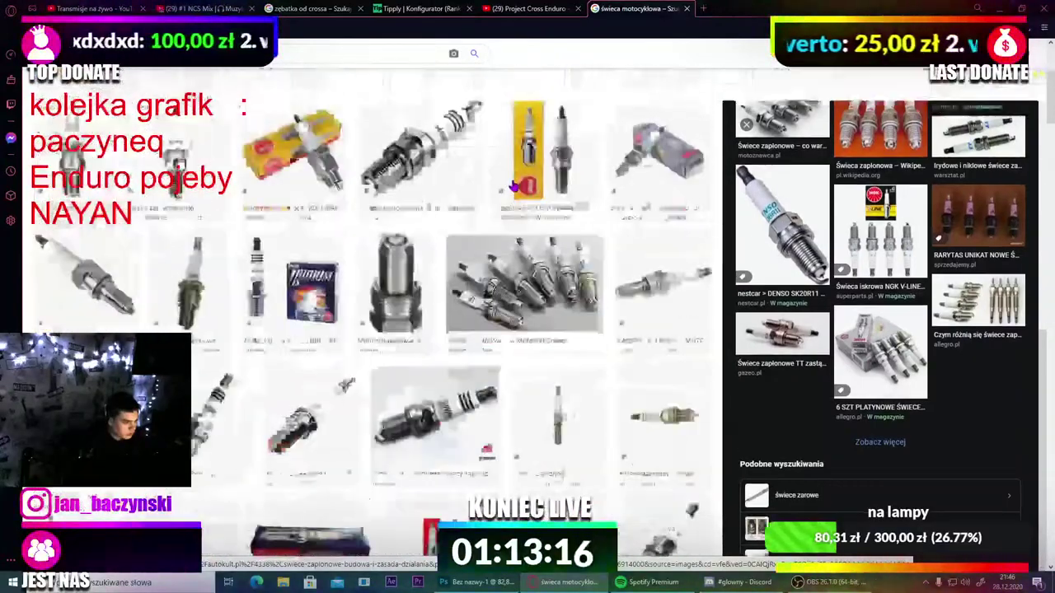
pyautogui.scroll(3, 513, 186)
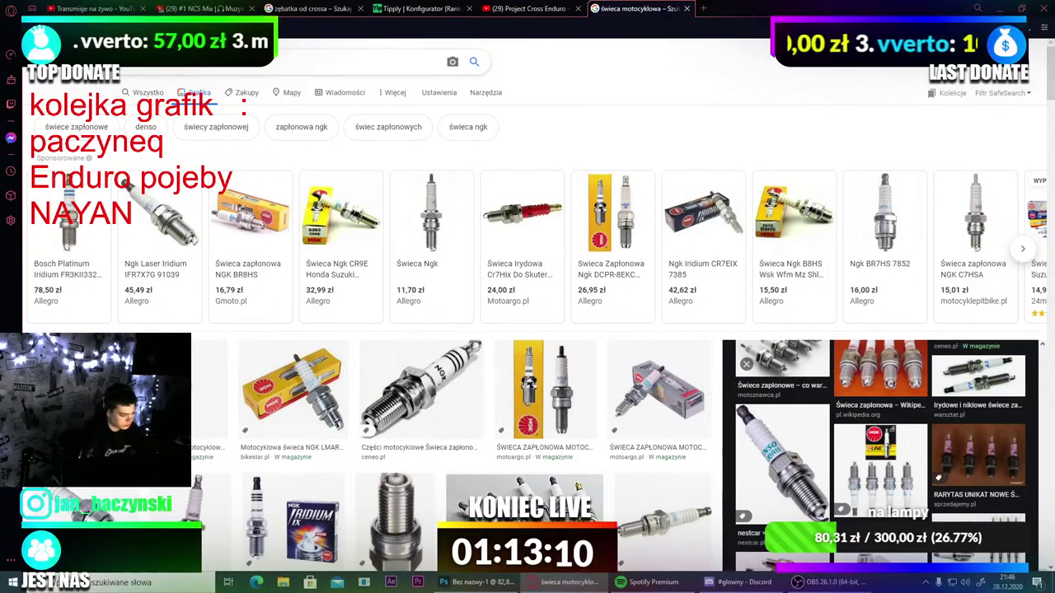
# Step: Search images for "świeca motocyklowa na czarnym tl" and examine the NGK CR9EK result with its related images
pyautogui.press('Return')
pyautogui.scroll(-2, 404, 225)
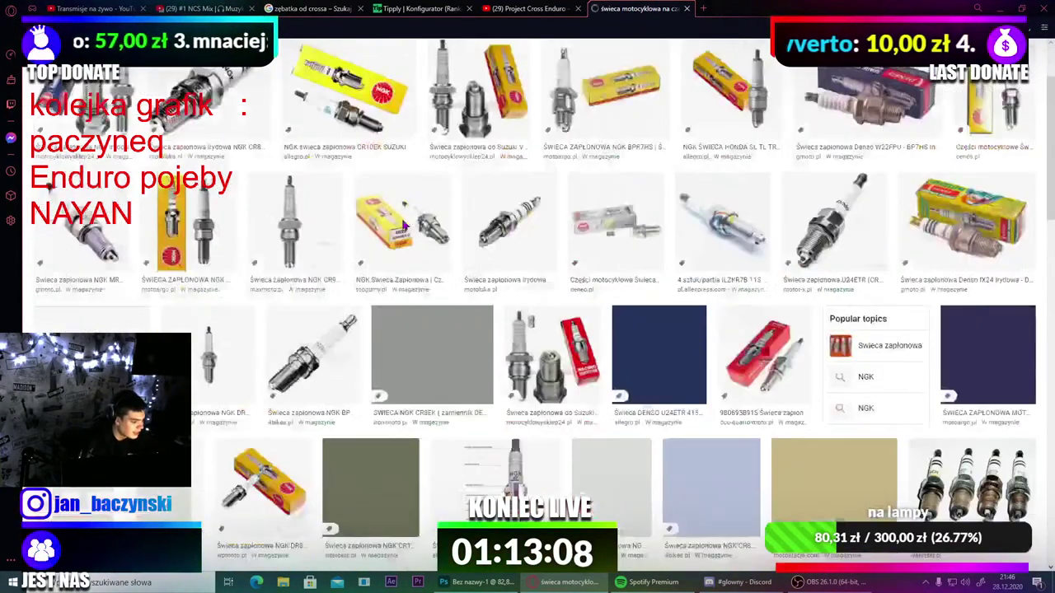
pyautogui.scroll(1, 426, 216)
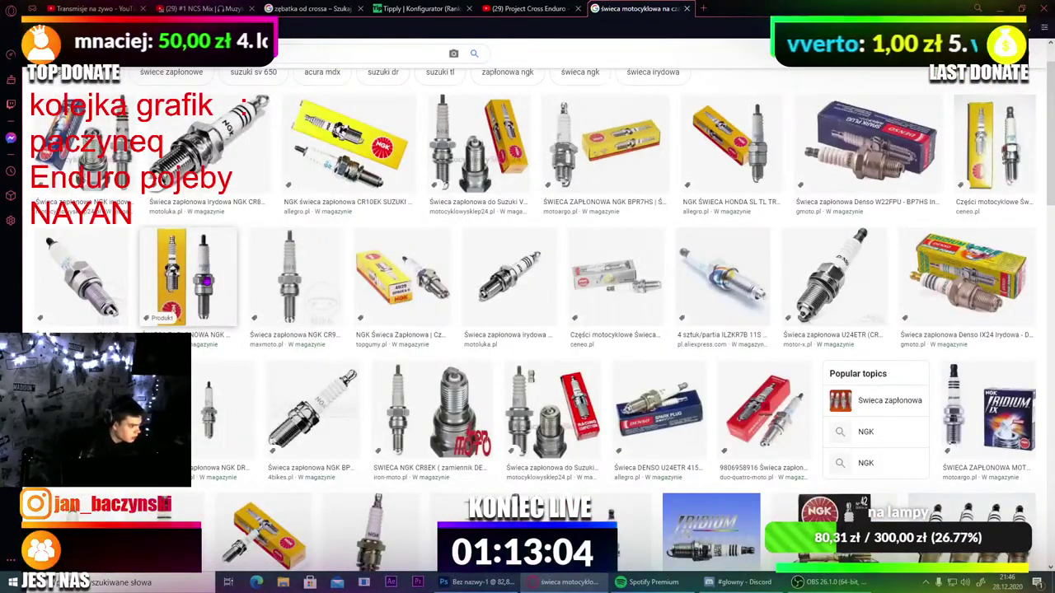
pyautogui.click(191, 272)
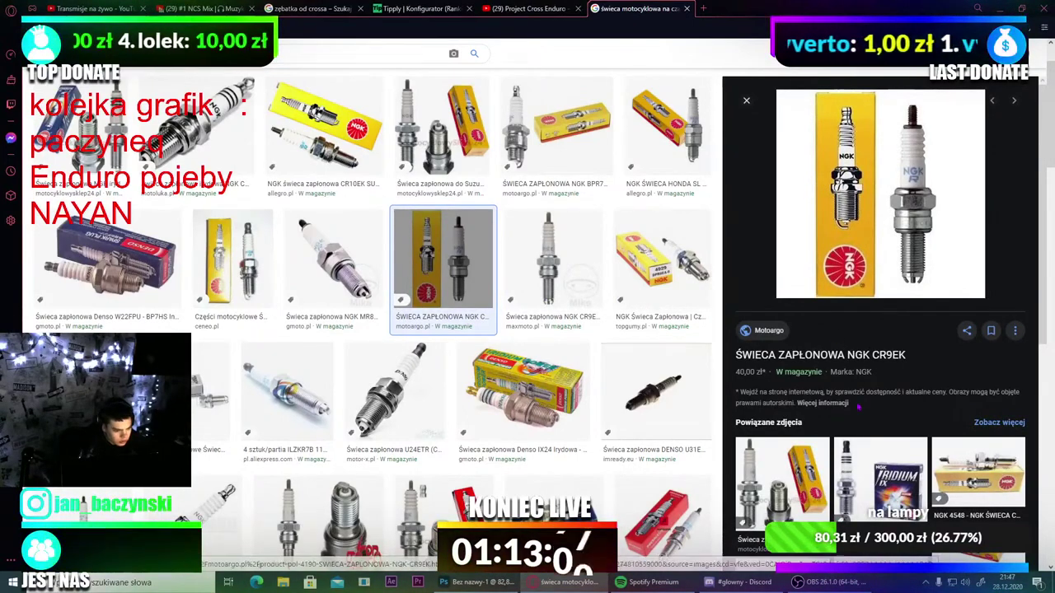
pyautogui.scroll(-3, 875, 449)
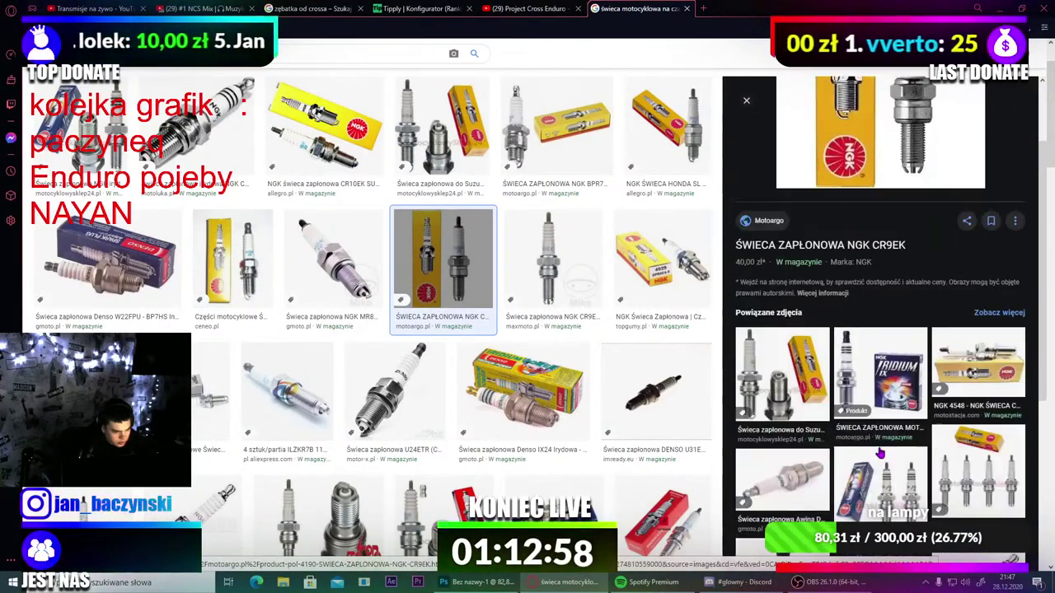
pyautogui.scroll(2, 346, 165)
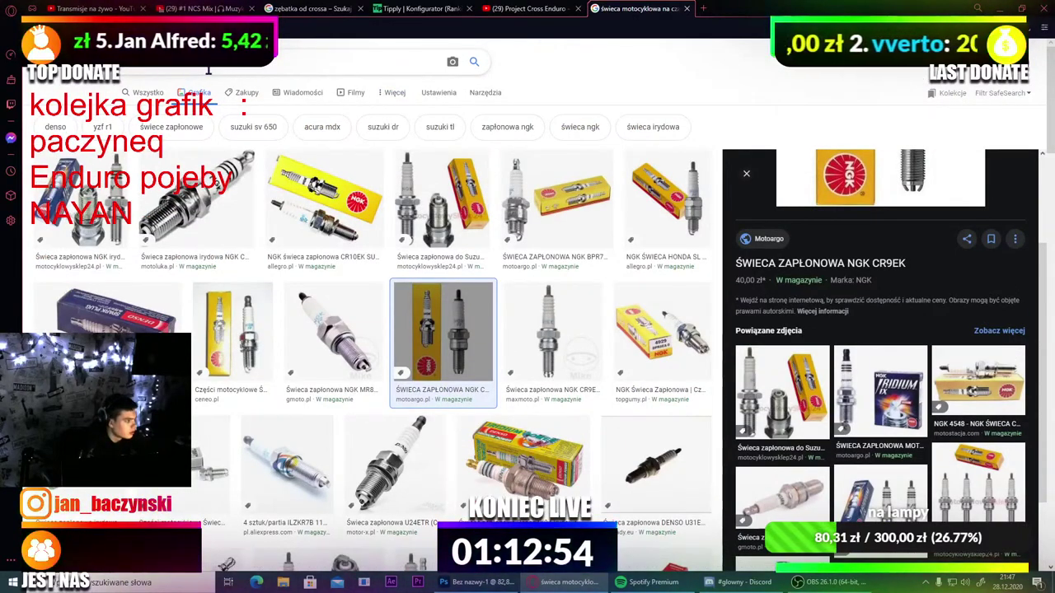
# Step: Change the image search to "świeca motocyklowa ikon"
pyautogui.click(202, 71)
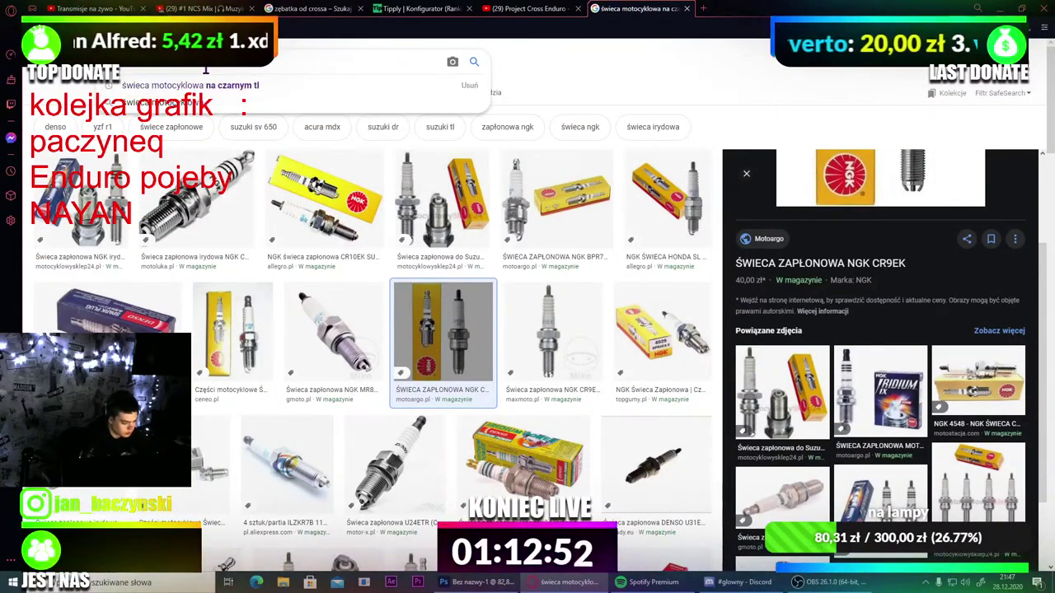
pyautogui.write('ikona')
pyautogui.press('Return')
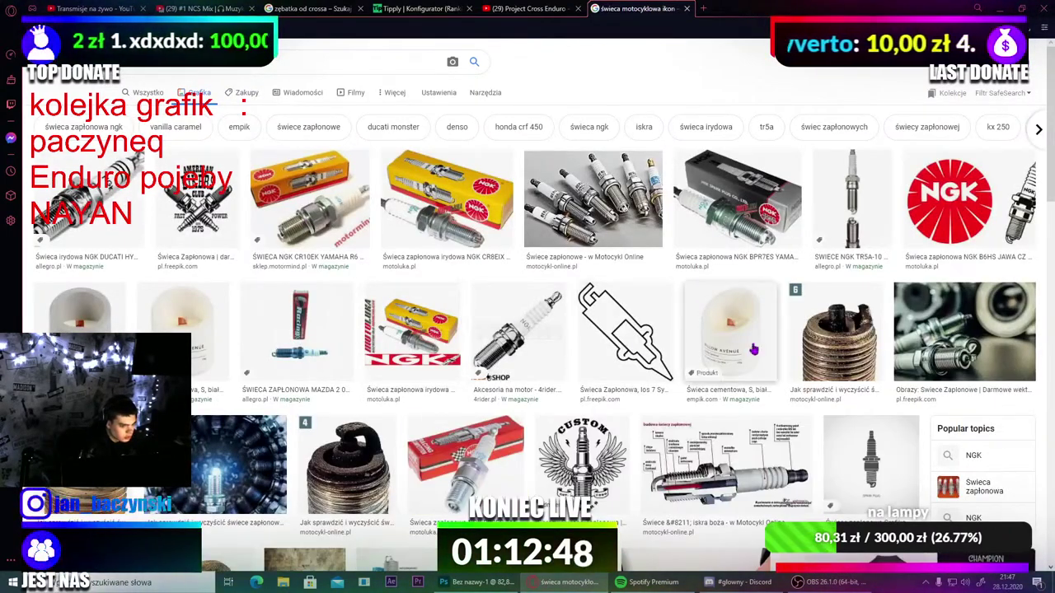
# Step: Preview the Motoluka picture with the NGK logo and drawn spark plug, and copy that image
pyautogui.click(960, 198)
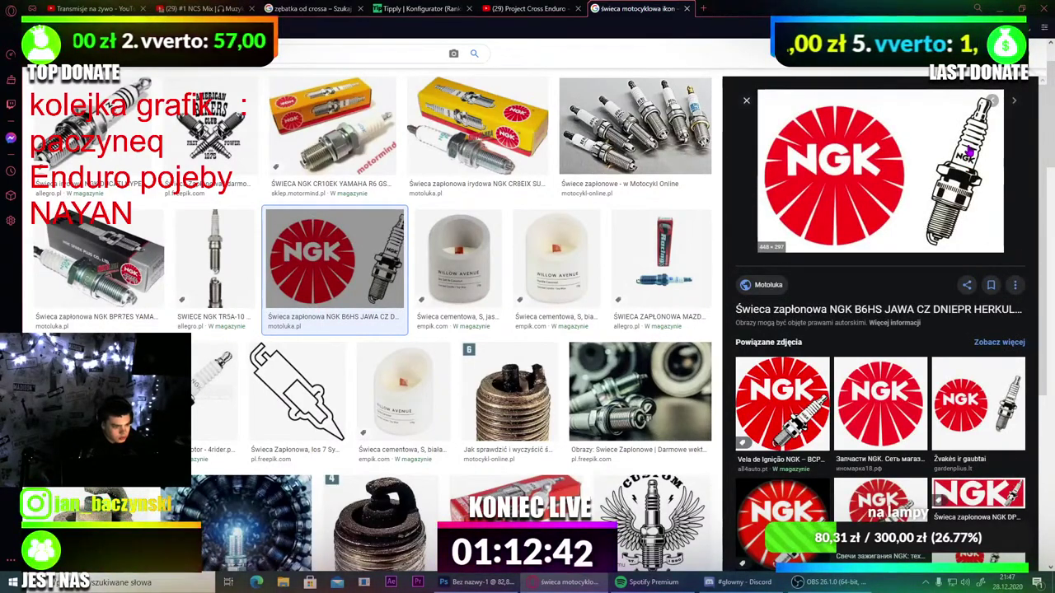
pyautogui.click(907, 157)
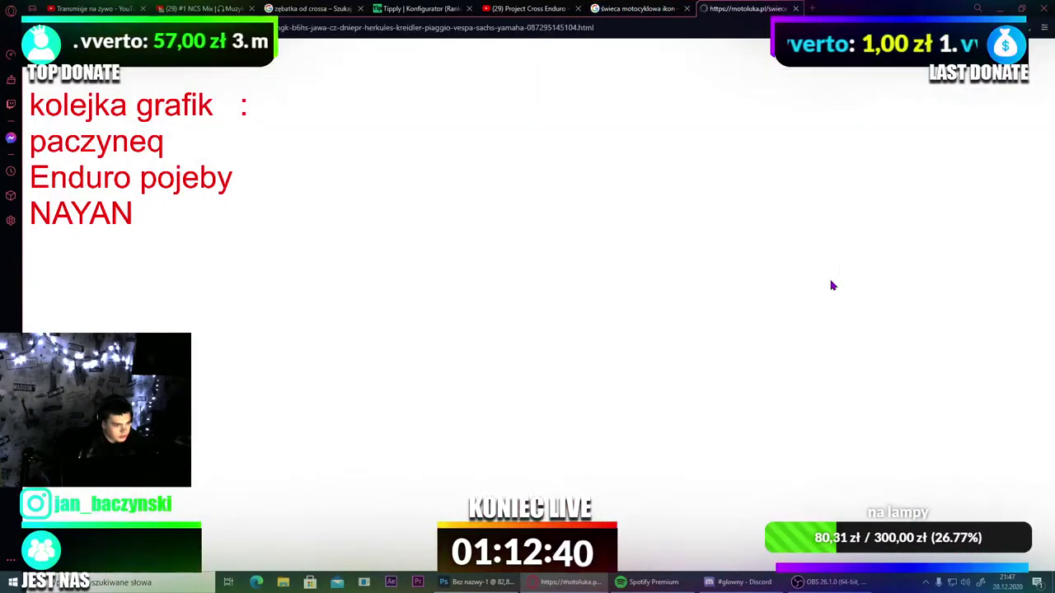
pyautogui.hotkey('ctrl', 'w')
pyautogui.rightClick(762, 189)
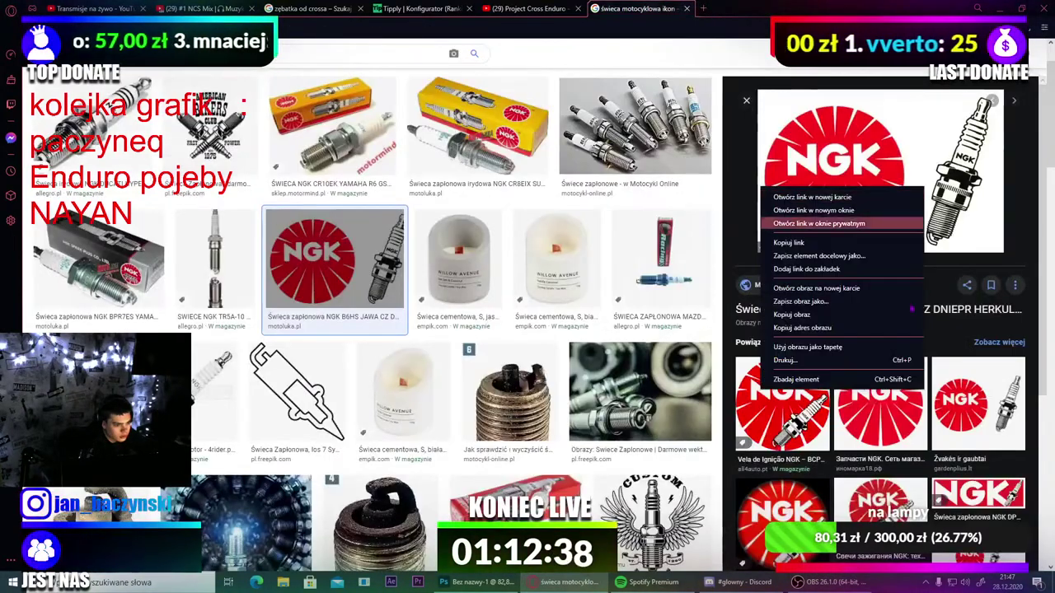
pyautogui.click(814, 315)
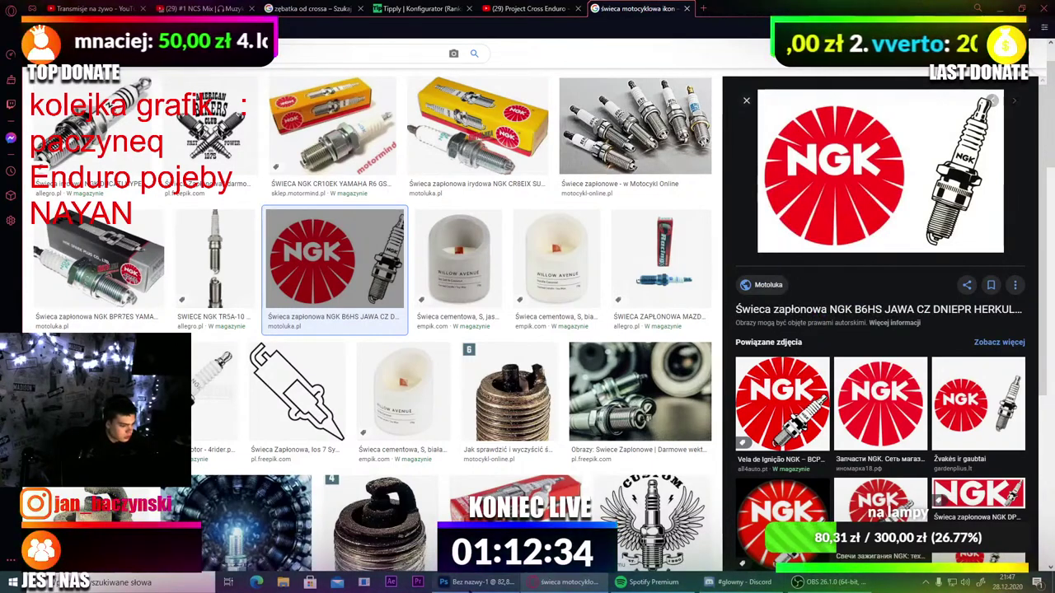
# Step: Switch to Photoshop, paste the copied NGK image, and enlarge and position it over the sprocket
pyautogui.hotkey('alt', 'Tab')
pyautogui.hotkey('ctrl', 'v')
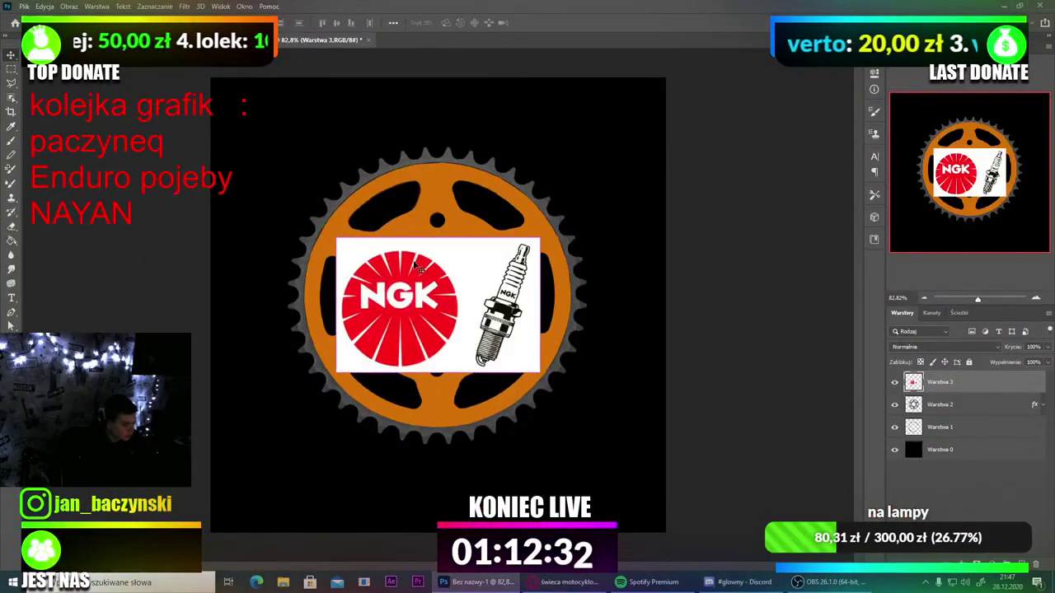
pyautogui.press('t')
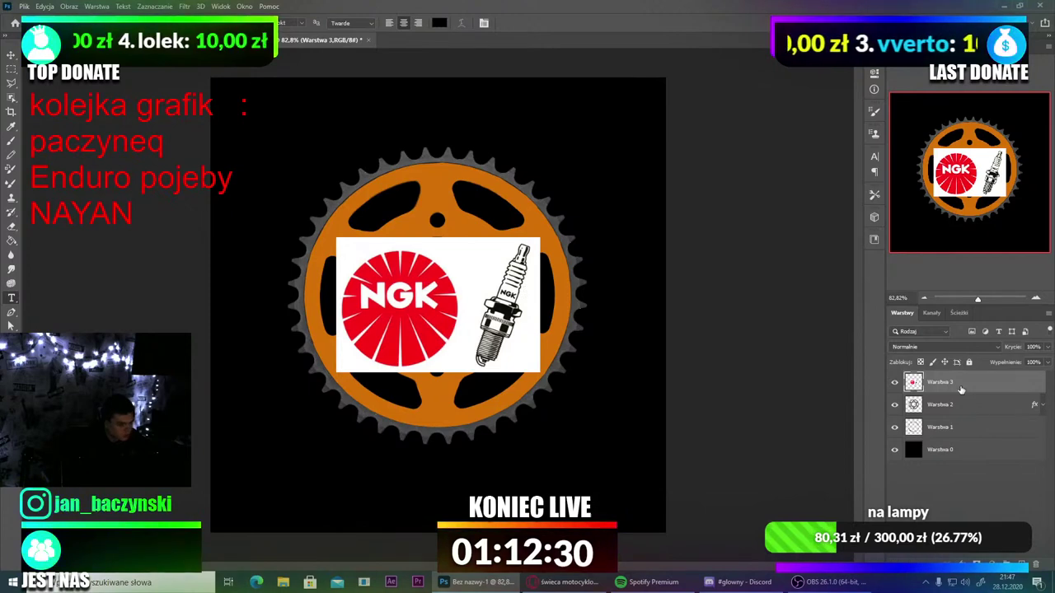
pyautogui.hotkey('ctrl', 't')
pyautogui.moveTo(440, 237); pyautogui.dragTo(461, 116)
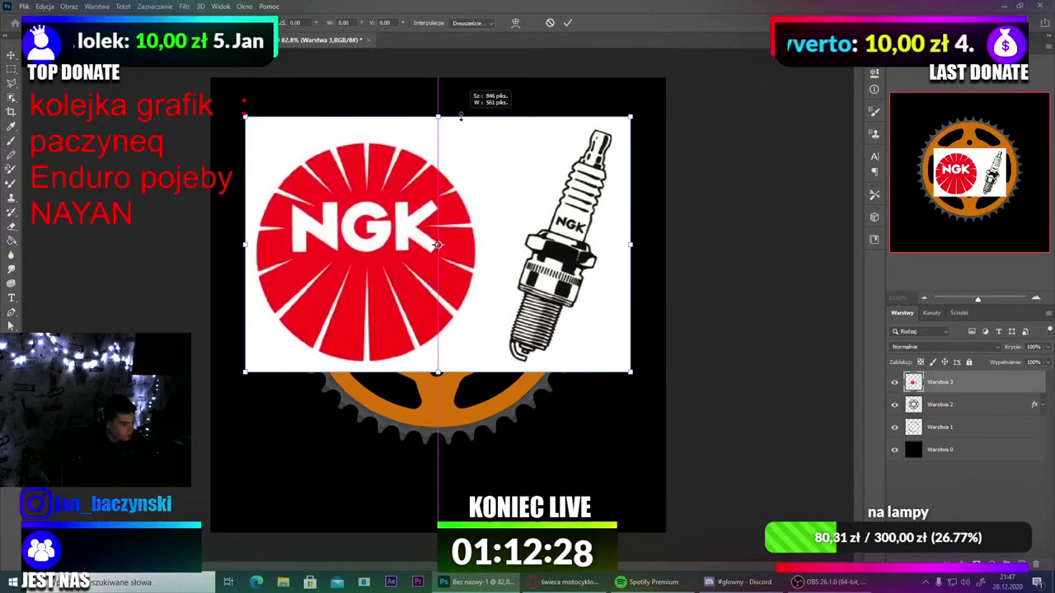
pyautogui.moveTo(506, 212); pyautogui.dragTo(490, 295)
pyautogui.scroll(3, 564, 321)
pyautogui.scroll(-2, 564, 322)
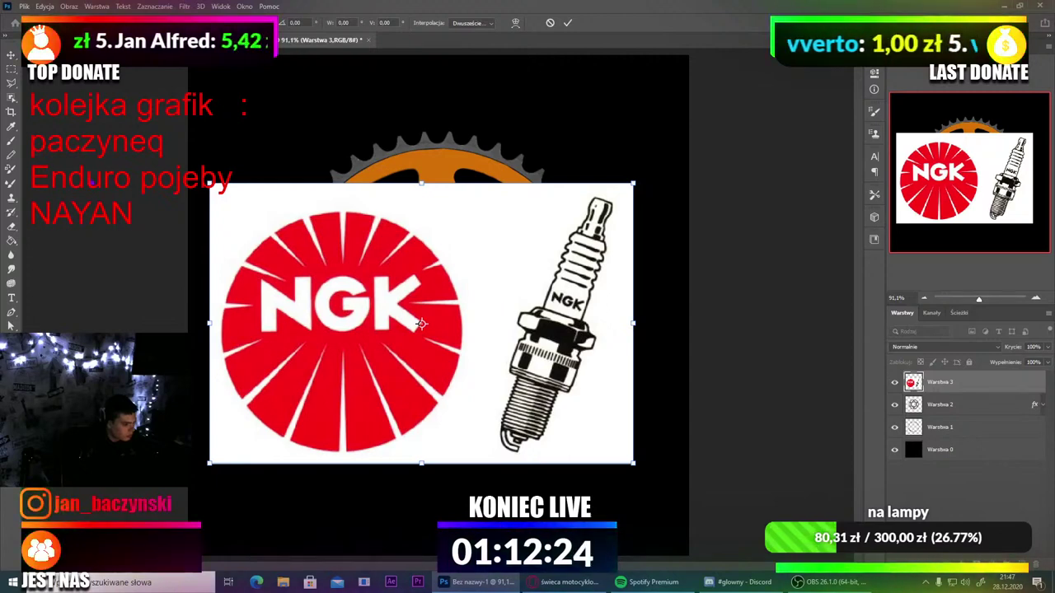
pyautogui.press('Return')
# Step: Erase the red NGK logo half of the pasted image with a large soft Eraser brush
pyautogui.press('e')
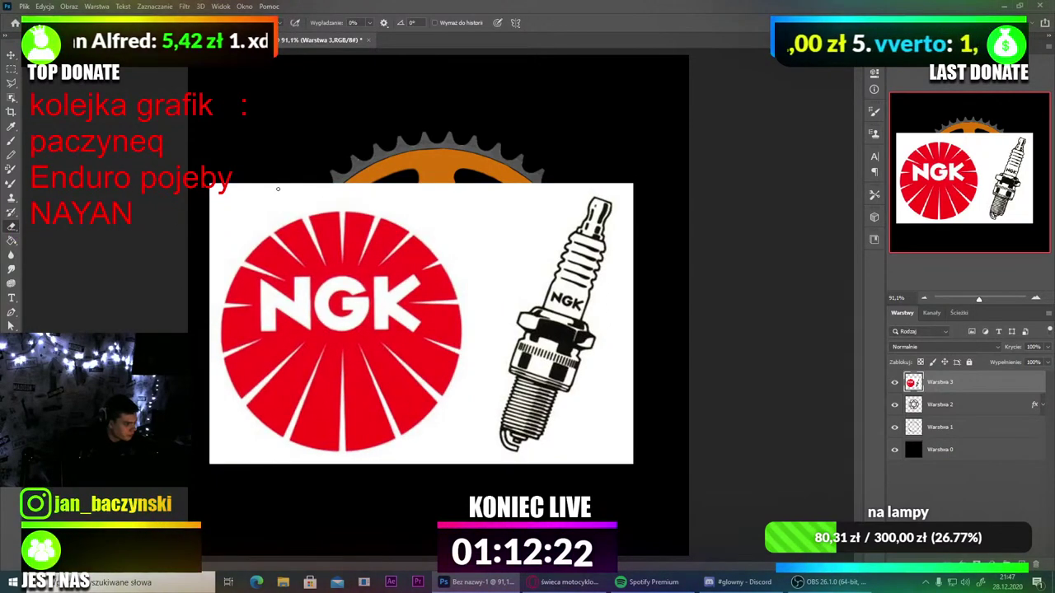
pyautogui.click(35, 23)
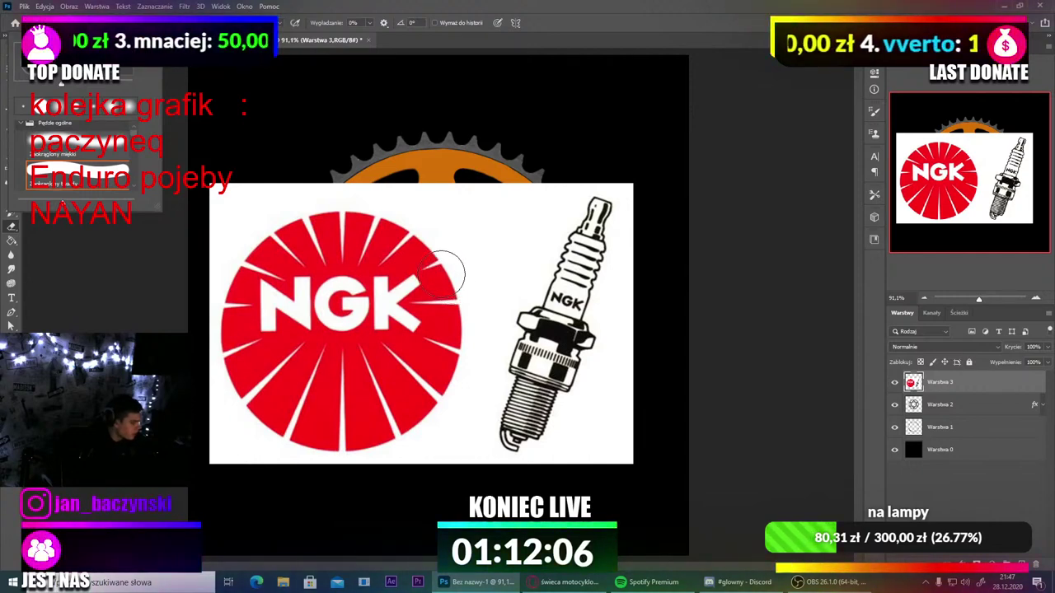
pyautogui.moveTo(495, 169)
pyautogui.mouseDown()
pyautogui.moveTo(464, 245)
pyautogui.moveTo(412, 473)
pyautogui.moveTo(384, 476)
pyautogui.moveTo(294, 443)
pyautogui.moveTo(222, 461)
pyautogui.moveTo(349, 422)
pyautogui.moveTo(397, 422)
pyautogui.moveTo(454, 185)
pyautogui.moveTo(214, 200)
pyautogui.moveTo(214, 224)
pyautogui.mouseUp()
pyautogui.moveTo(383, 224)
pyautogui.mouseDown()
pyautogui.moveTo(378, 269)
pyautogui.moveTo(225, 269)
pyautogui.moveTo(217, 311)
pyautogui.moveTo(395, 316)
pyautogui.moveTo(365, 362)
pyautogui.moveTo(227, 339)
pyautogui.moveTo(207, 377)
pyautogui.moveTo(361, 382)
pyautogui.moveTo(375, 335)
pyautogui.moveTo(327, 258)
pyautogui.mouseUp()
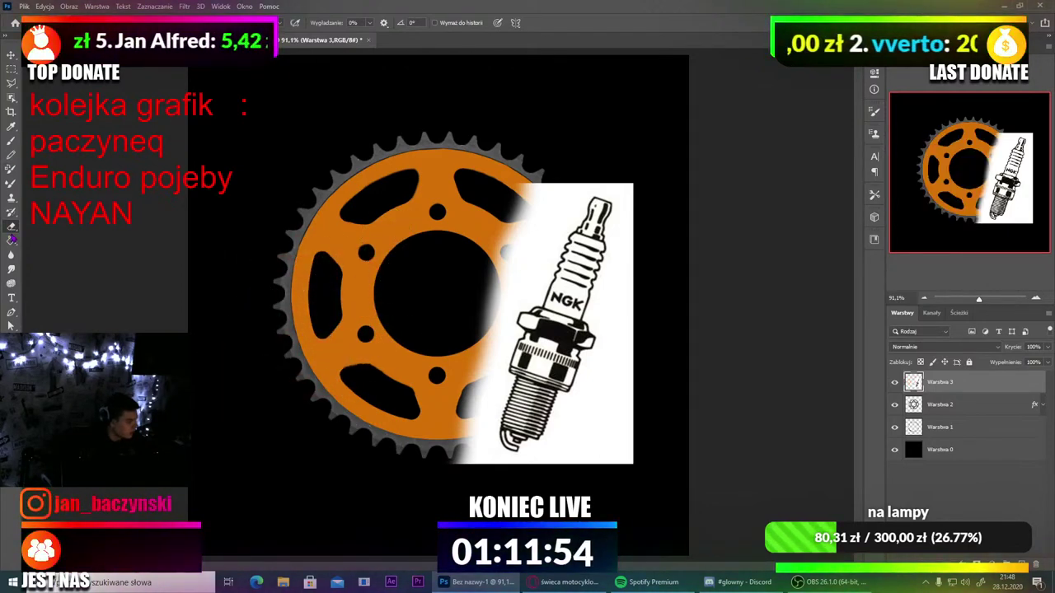
# Step: Remove the white background around the spark plug with the Magic Eraser tool
pyautogui.rightClick(12, 229)
pyautogui.click(51, 249)
pyautogui.click(535, 248)
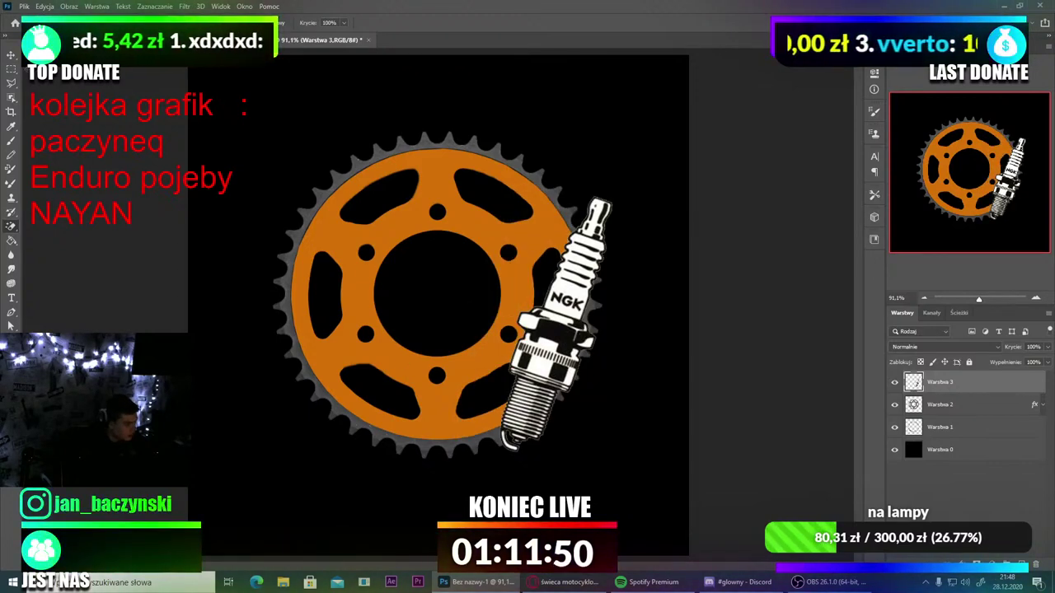
# Step: Move the spark plug onto the sprocket's centre, enlarge it, and rotate it about 8°
pyautogui.press('v')
pyautogui.moveTo(582, 301); pyautogui.dragTo(416, 272)
pyautogui.hotkey('ctrl', 't')
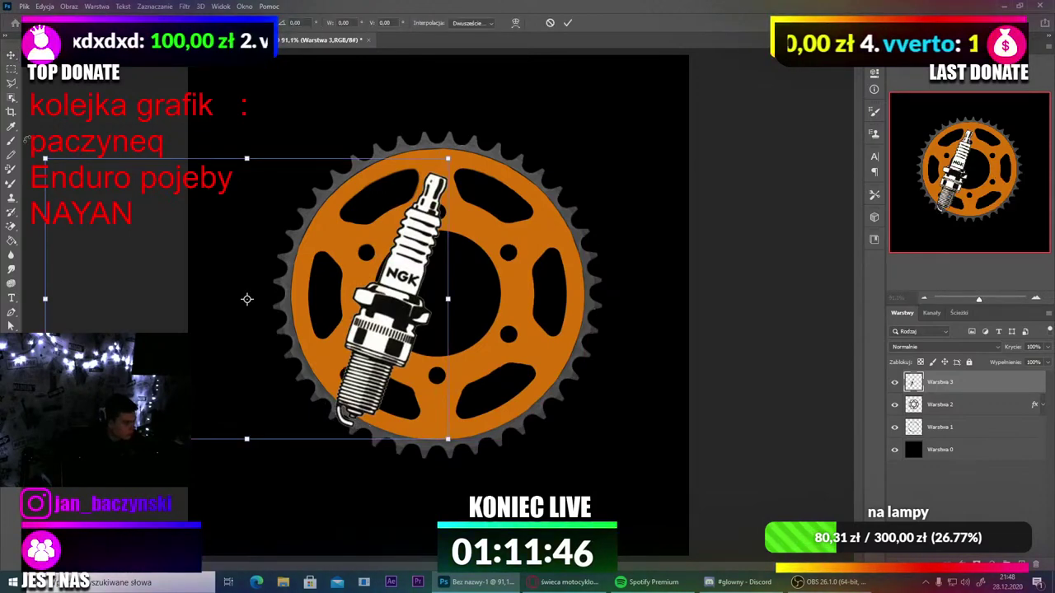
pyautogui.moveTo(213, 163); pyautogui.dragTo(290, 89)
pyautogui.moveTo(481, 274); pyautogui.dragTo(454, 242)
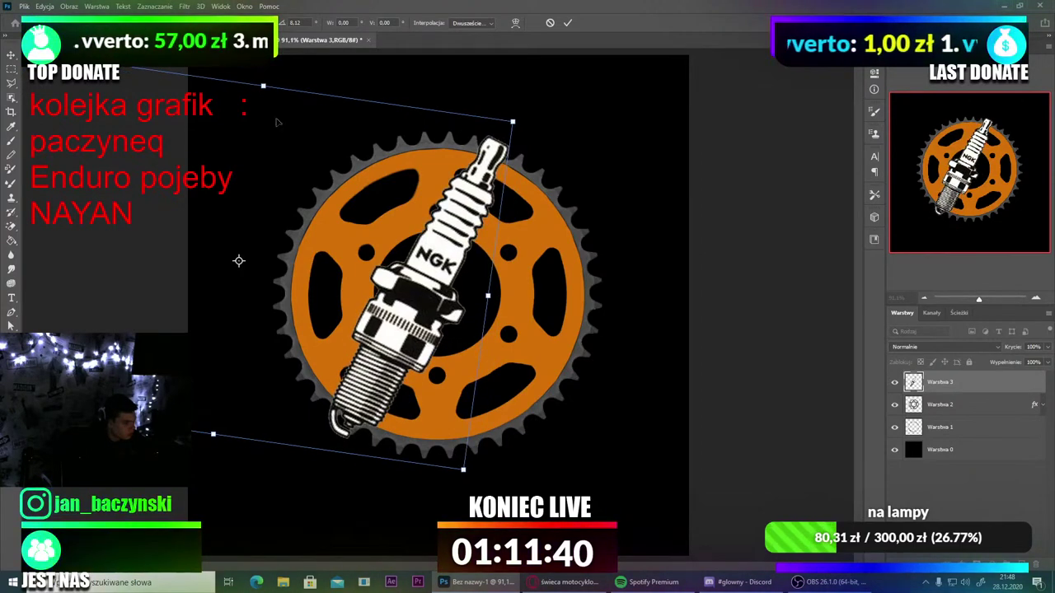
# Step: Rotate the spark plug to about -48.4°, shrink it, and place it over the sprocket's right edge
pyautogui.moveTo(561, 171); pyautogui.dragTo(122, 308)
pyautogui.moveTo(258, 201); pyautogui.dragTo(592, 240)
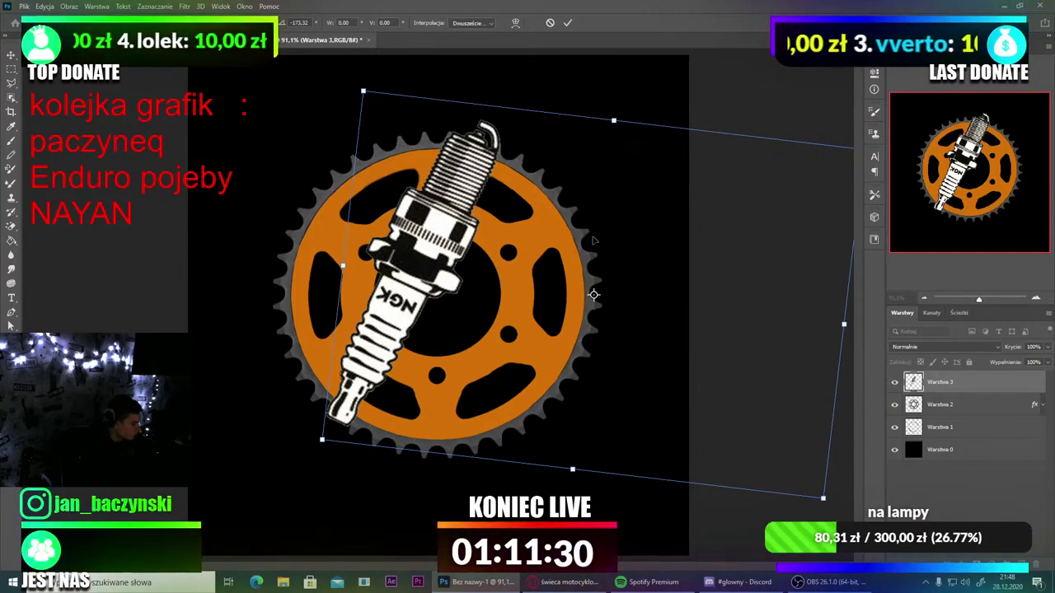
pyautogui.moveTo(446, 293); pyautogui.dragTo(593, 189)
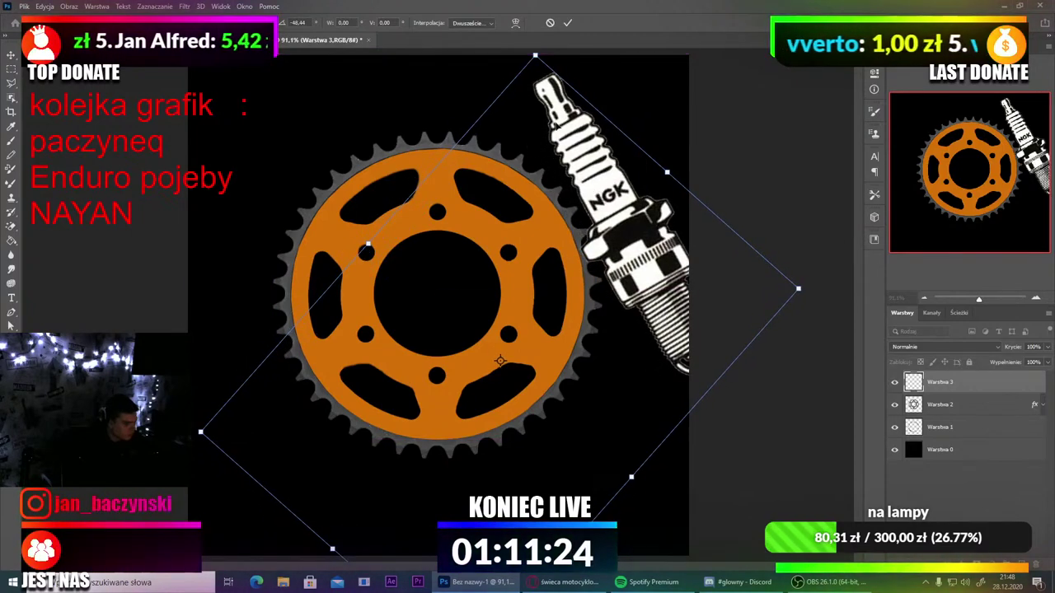
pyautogui.moveTo(535, 55); pyautogui.dragTo(591, 195)
pyautogui.moveTo(572, 308); pyautogui.dragTo(598, 257)
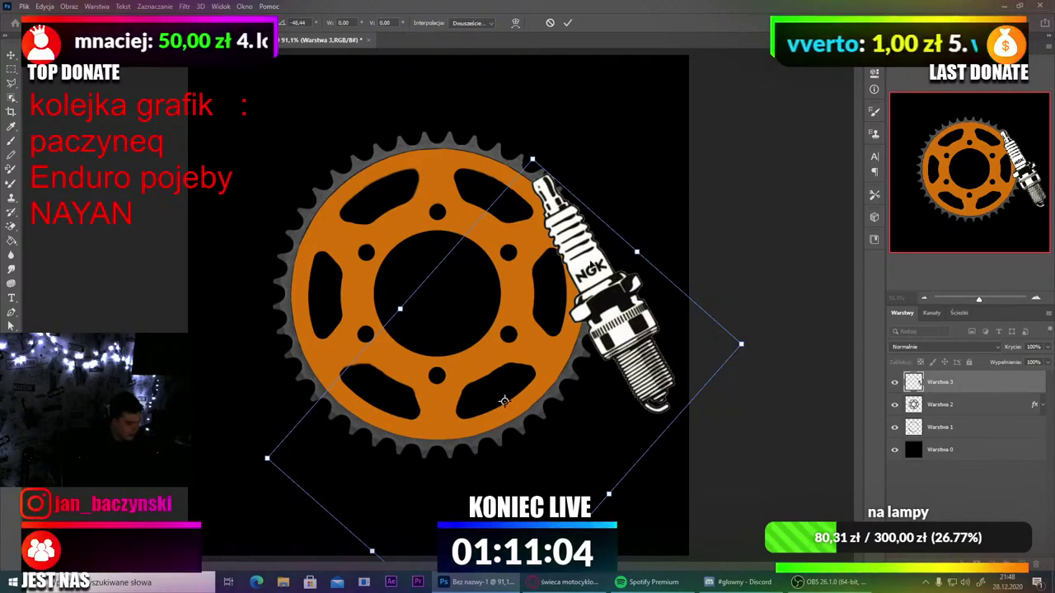
# Step: Shift the spark plug toward the sprocket's centre and move its layer Warstwa 3 beneath Warstwa 1
pyautogui.moveTo(594, 272); pyautogui.dragTo(487, 262)
pyautogui.moveTo(952, 388); pyautogui.dragTo(939, 437)
pyautogui.moveTo(479, 271); pyautogui.dragTo(480, 276)
# Step: Enlarge the spark plug, rotate it about -1.1°, and move it toward the canvas's lower-right corner
pyautogui.hotkey('ctrl', 't')
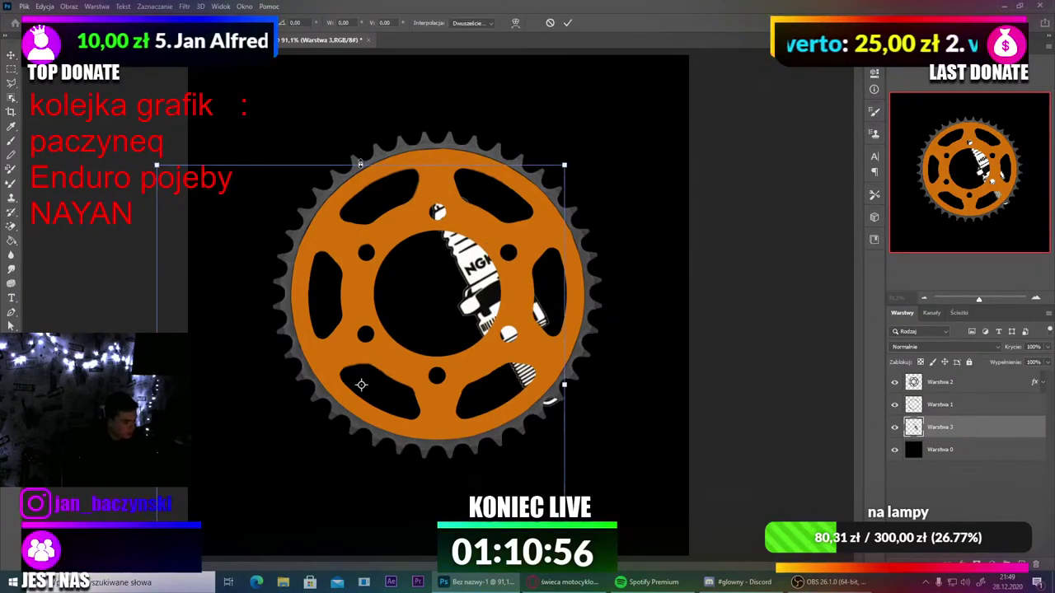
pyautogui.moveTo(360, 164); pyautogui.dragTo(315, 43)
pyautogui.moveTo(457, 115); pyautogui.dragTo(391, 188)
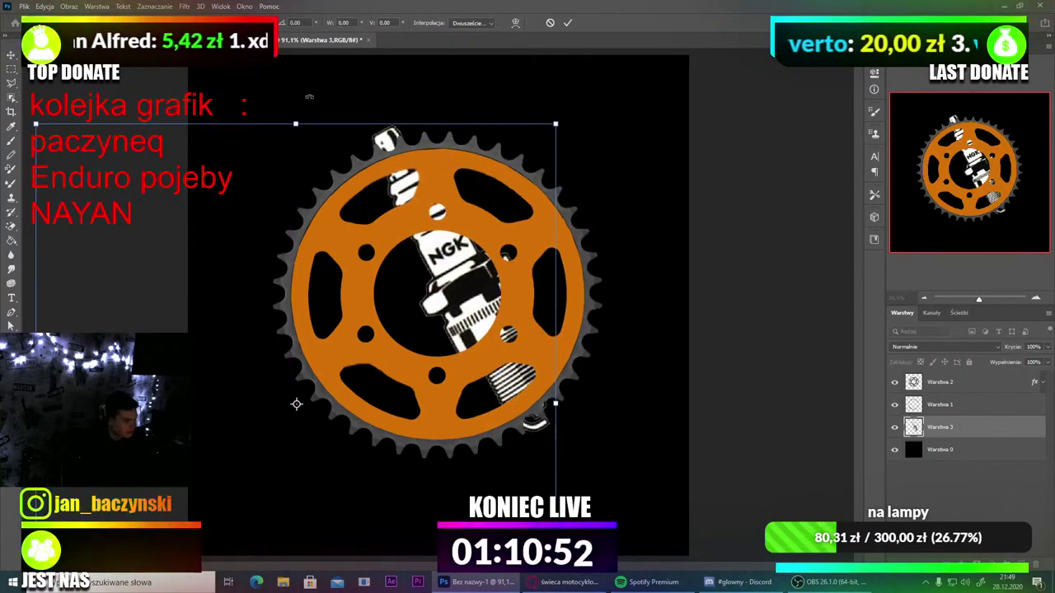
pyautogui.moveTo(309, 96)
pyautogui.mouseDown()
pyautogui.moveTo(282, 104)
pyautogui.moveTo(311, 107)
pyautogui.mouseUp()
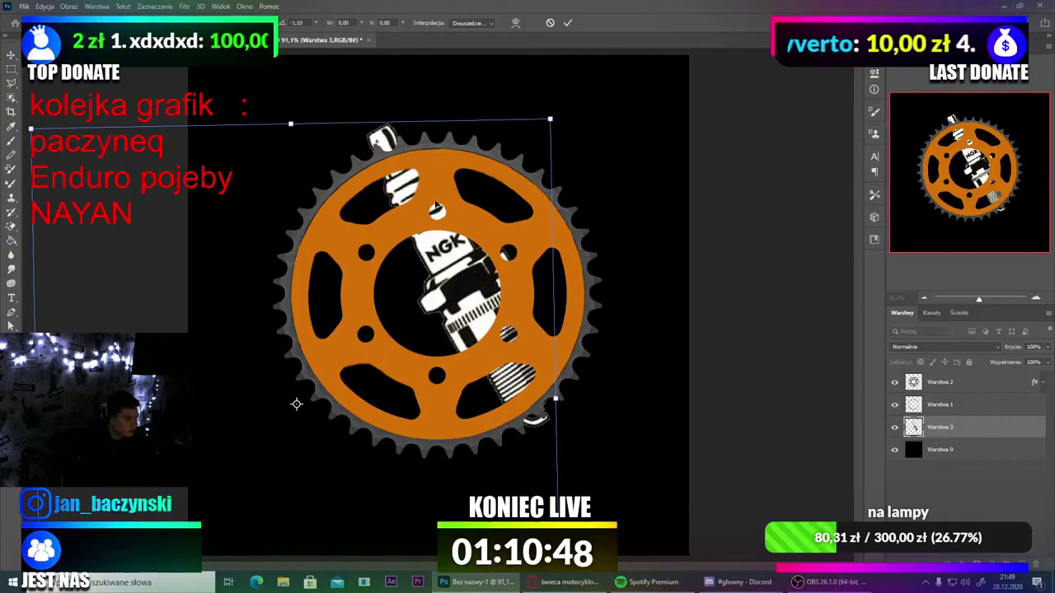
pyautogui.moveTo(464, 262); pyautogui.dragTo(538, 398)
pyautogui.moveTo(604, 492); pyautogui.dragTo(611, 434)
pyautogui.scroll(-3, 494, 332)
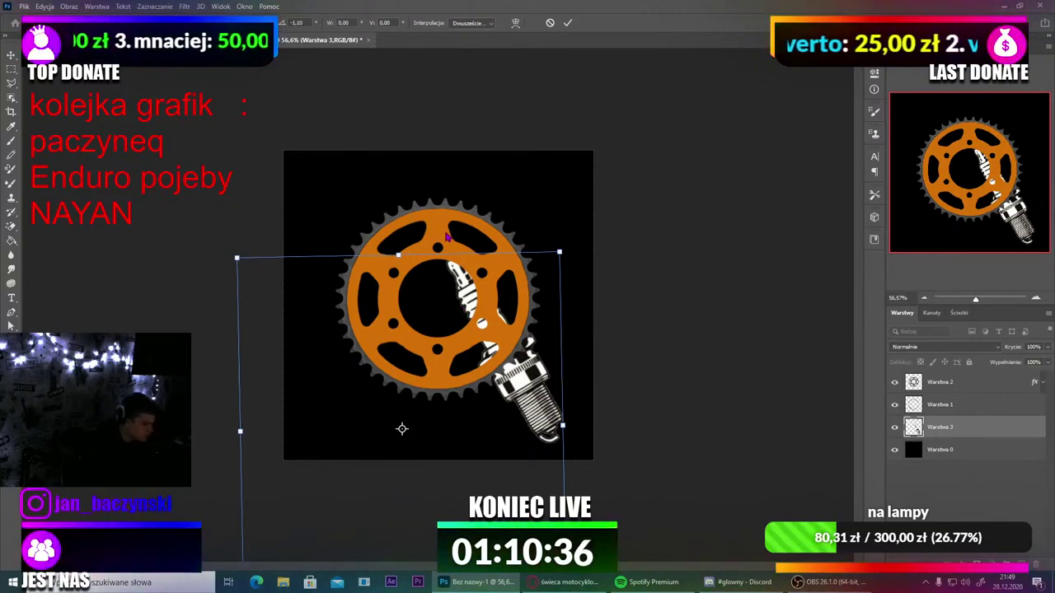
# Step: Move the spark plug layer Warstwa 3 above Warstwa 2 and shift the plug slightly up and left
pyautogui.moveTo(945, 424); pyautogui.dragTo(944, 379)
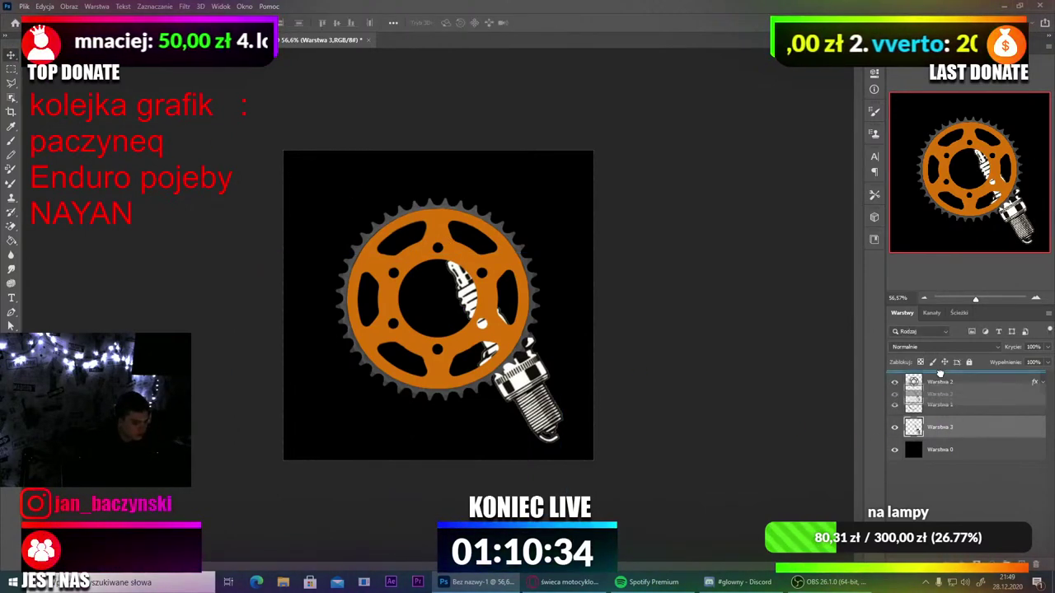
pyautogui.moveTo(510, 330); pyautogui.dragTo(494, 319)
# Step: Shrink the spark plug, rotate it about -3.87°, and centre it diagonally across the sprocket
pyautogui.hotkey('ctrl', 't')
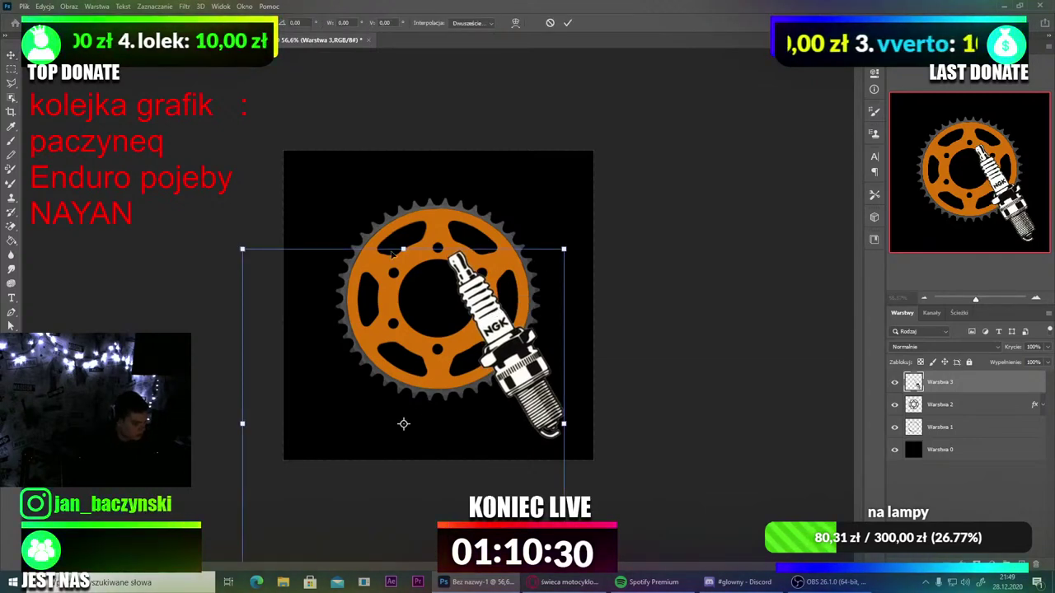
pyautogui.moveTo(402, 248); pyautogui.dragTo(432, 301)
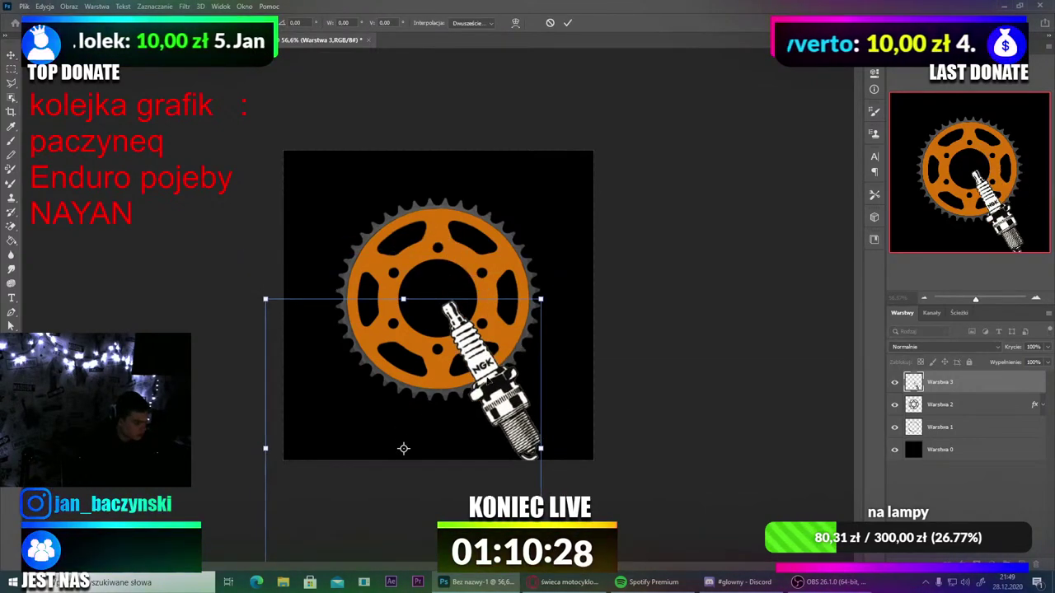
pyautogui.moveTo(490, 383); pyautogui.dragTo(450, 251)
pyautogui.moveTo(360, 203)
pyautogui.mouseDown()
pyautogui.moveTo(363, 224)
pyautogui.moveTo(344, 199)
pyautogui.mouseUp()
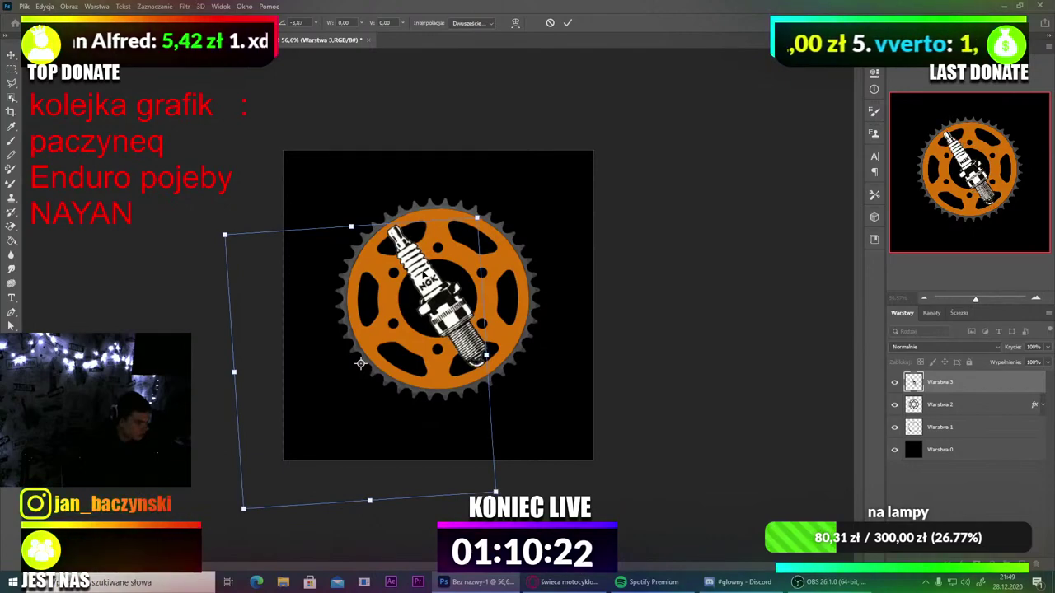
pyautogui.moveTo(425, 271); pyautogui.dragTo(441, 247)
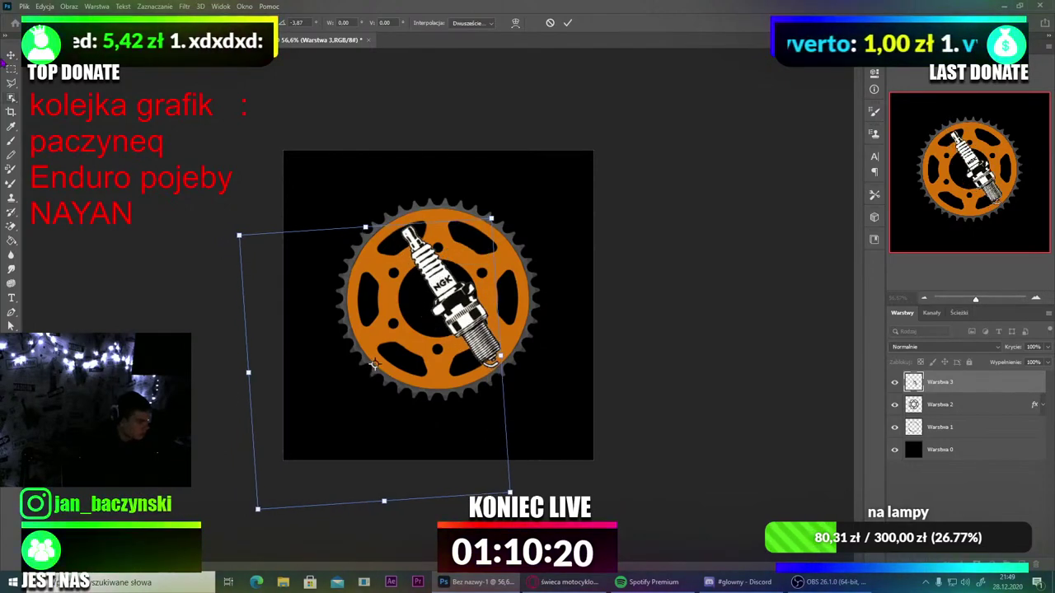
pyautogui.press('Return')
# Step: Switch to the browser and search Google Images for "tłok", refining the query to "tłok ikon"
pyautogui.hotkey('alt', 'Tab')
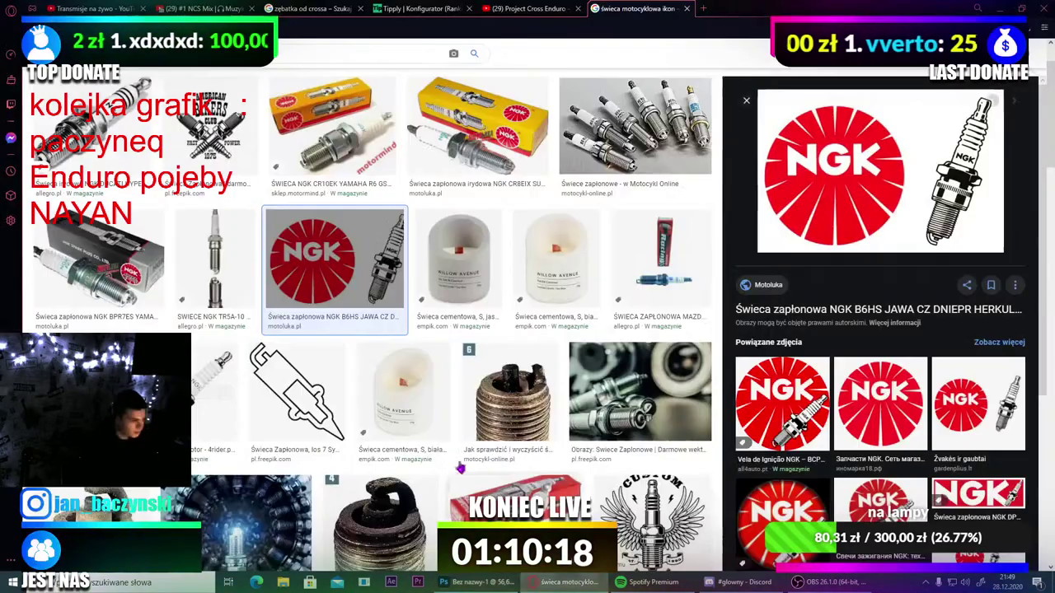
pyautogui.tripleClick(228, 54)
pyautogui.press('BackSpace')
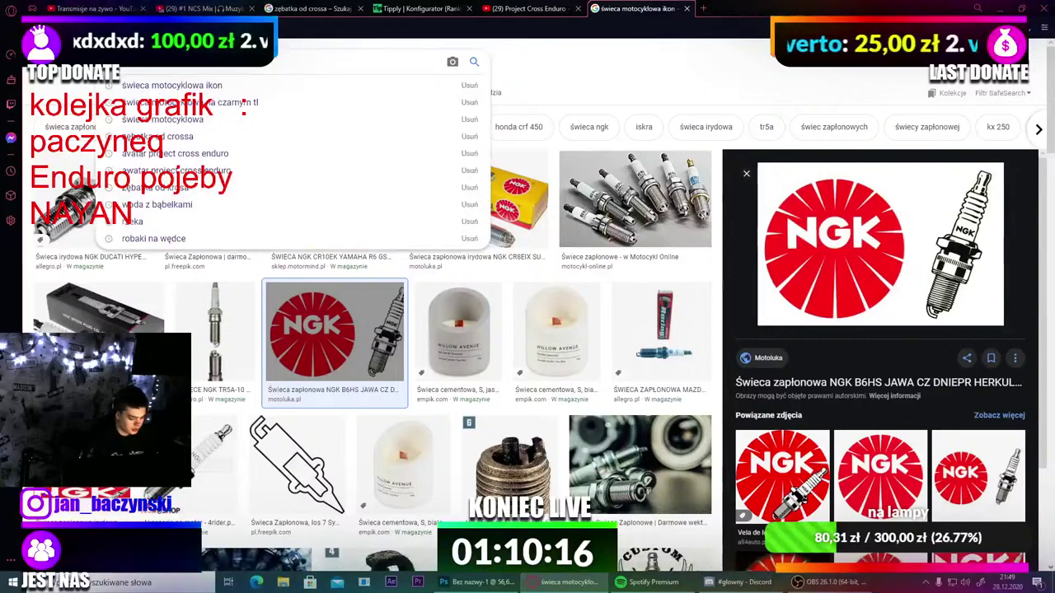
pyautogui.write('tłi')
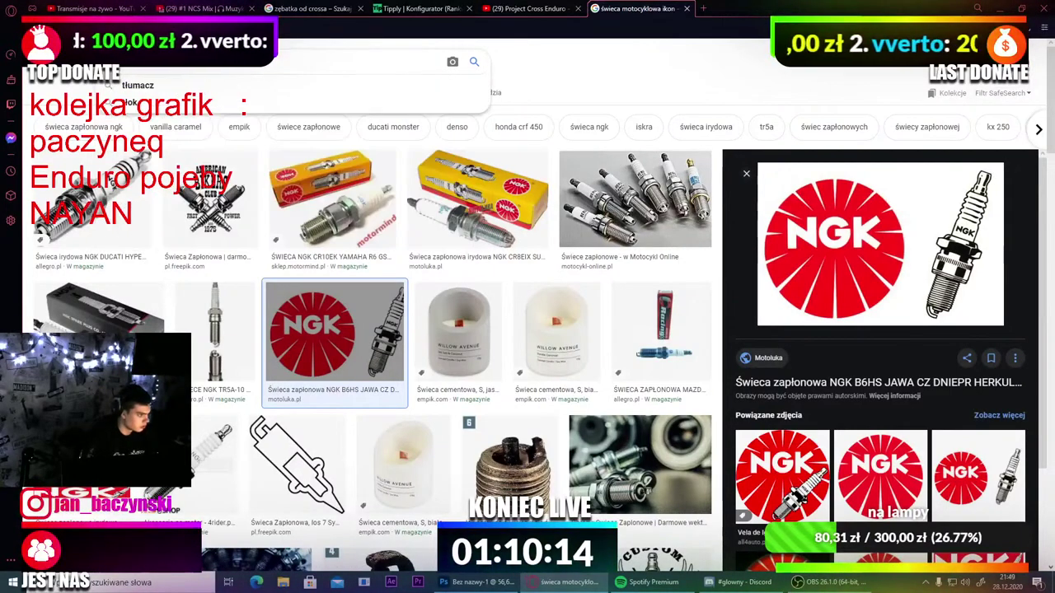
pyautogui.press('BackSpace')
pyautogui.write('ok')
pyautogui.press('Return')
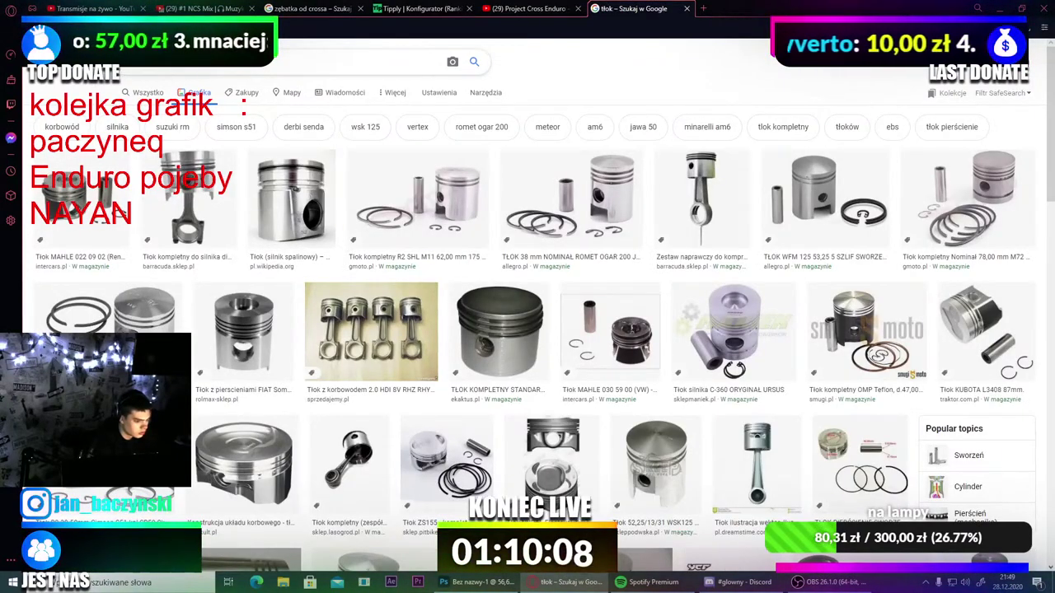
pyautogui.write('ikon')
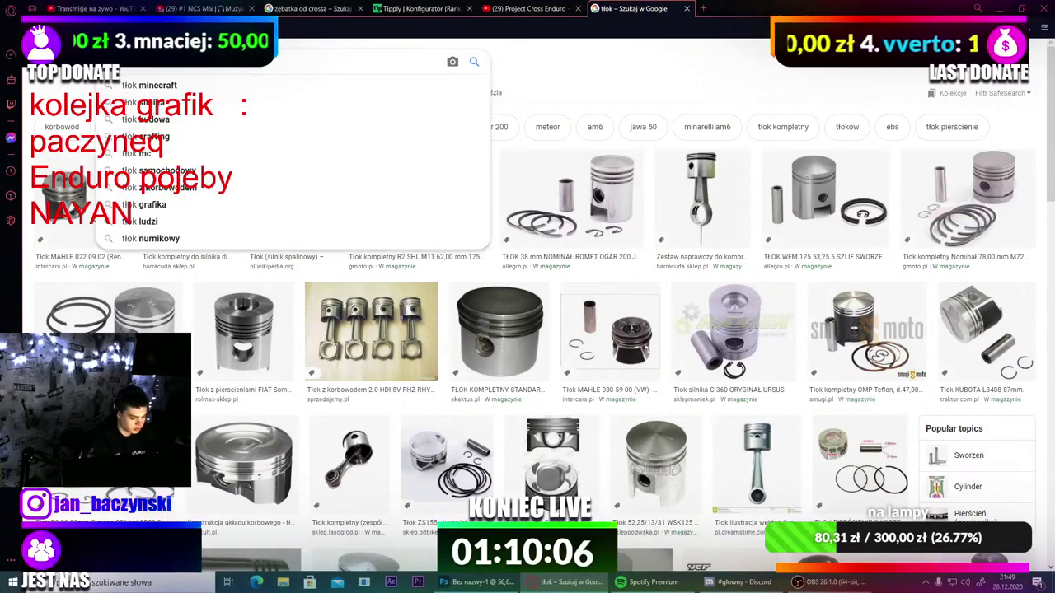
pyautogui.press('Return')
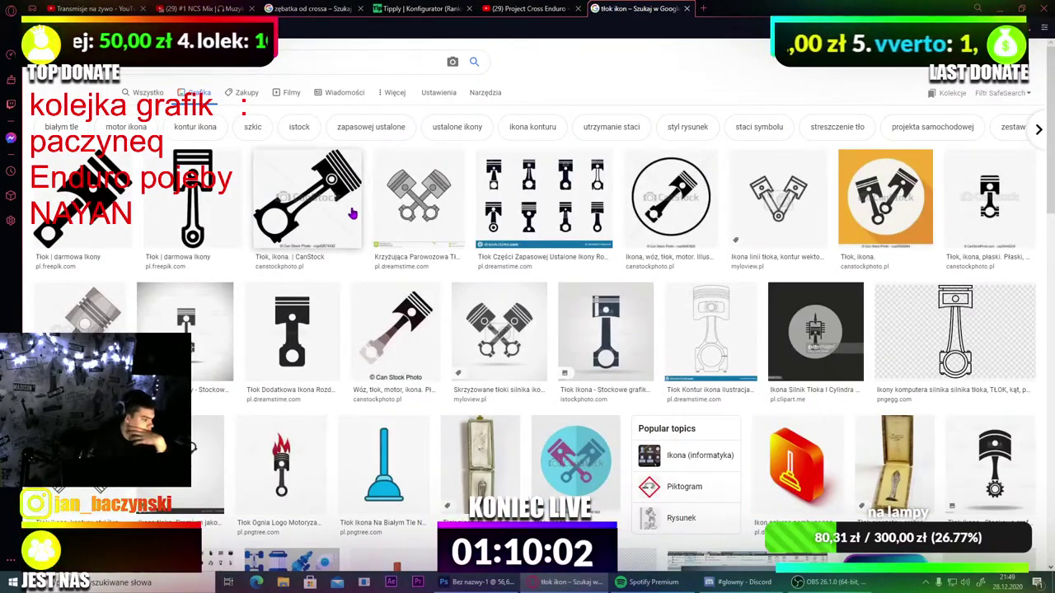
# Step: Browse the piston icons, open the tilted black piston and rod among the related images, and copy that image
pyautogui.scroll(-4, 680, 332)
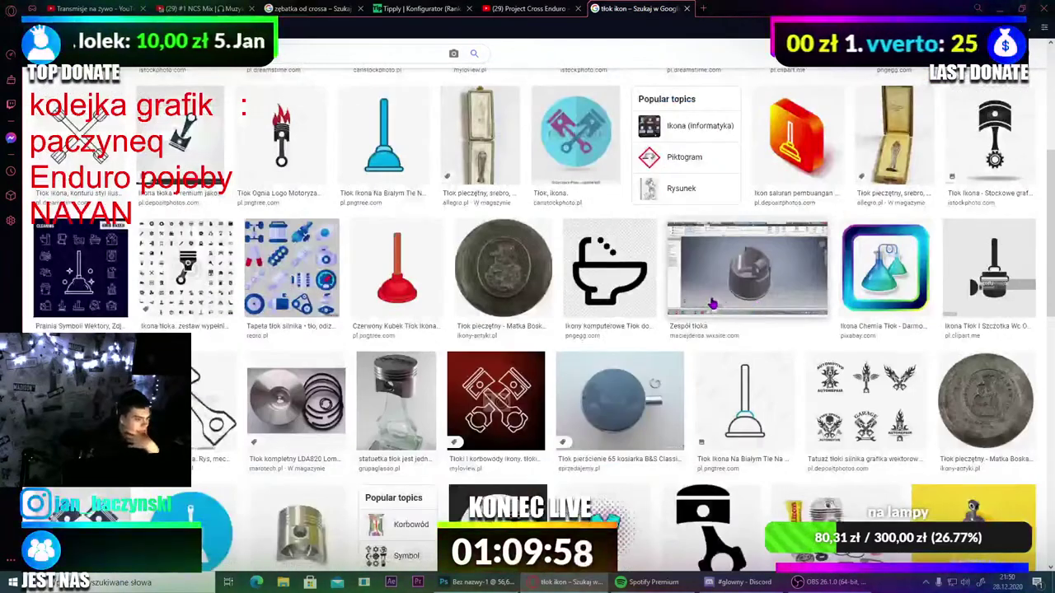
pyautogui.scroll(4, 713, 304)
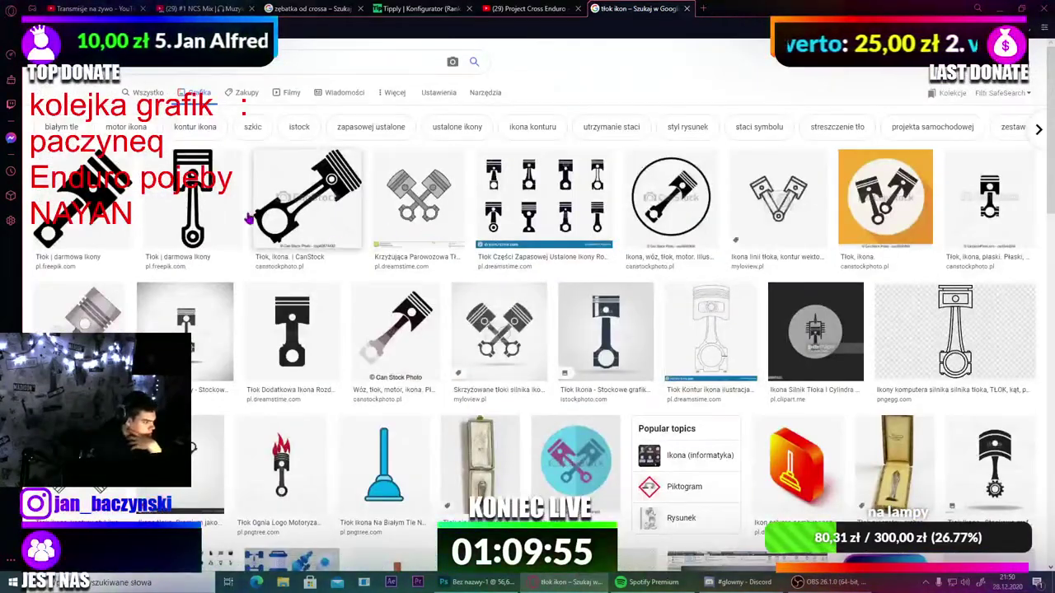
pyautogui.click(87, 195)
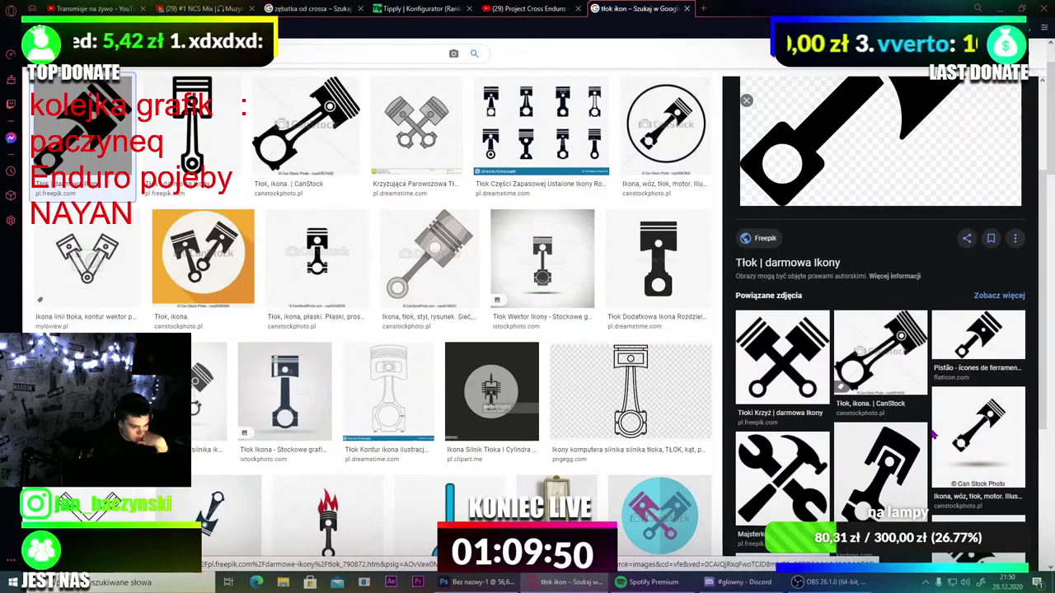
pyautogui.scroll(-2, 930, 435)
pyautogui.click(870, 384)
pyautogui.scroll(1, 867, 383)
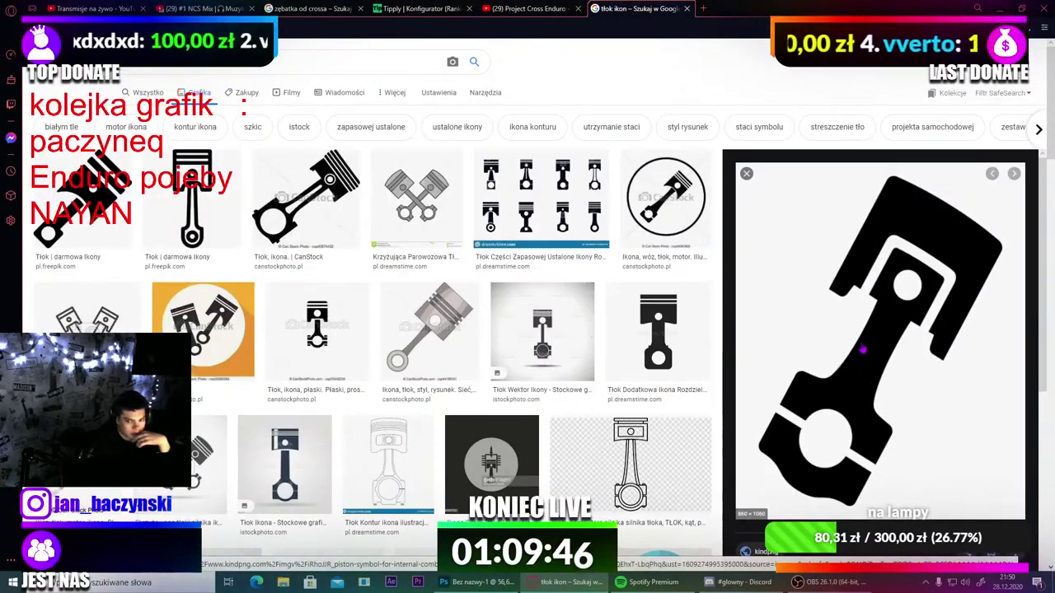
pyautogui.rightClick(837, 307)
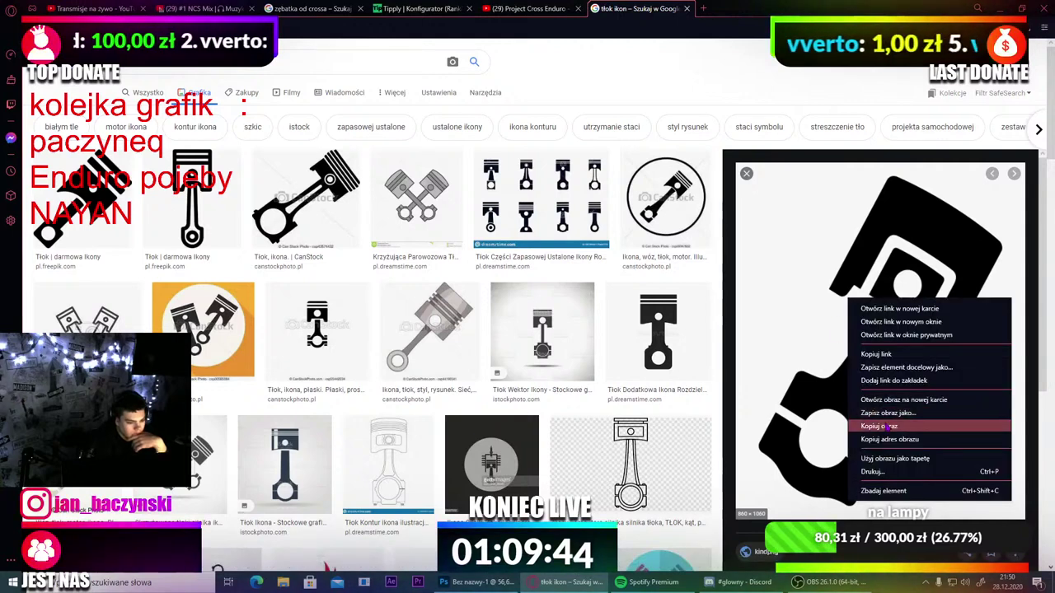
pyautogui.click(886, 425)
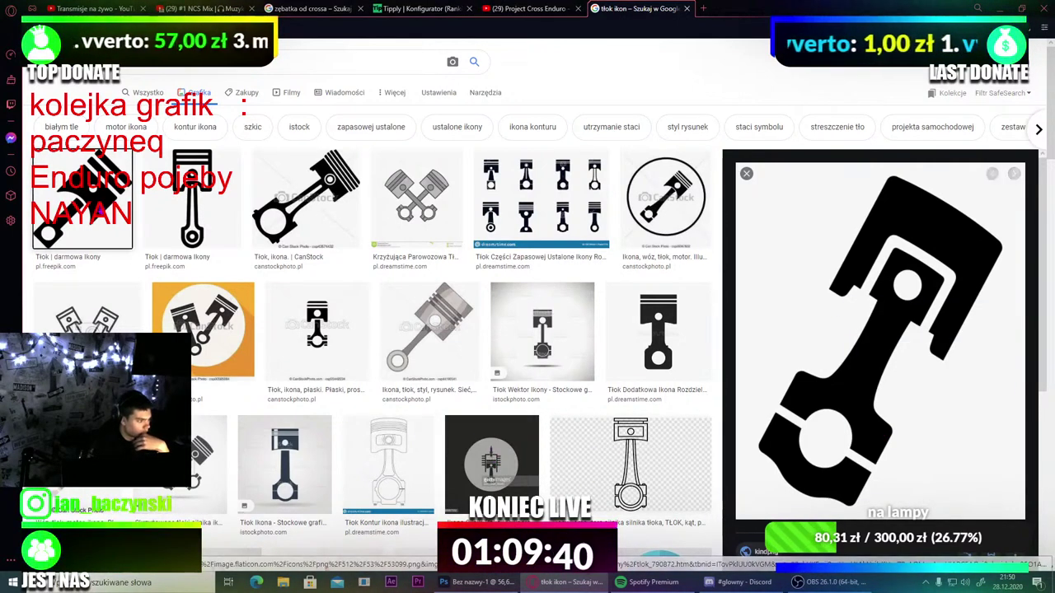
# Step: Compare further piston icons by previewing several results and browsing the related images and the rest of the results
pyautogui.click(82, 198)
pyautogui.scroll(-1, 881, 446)
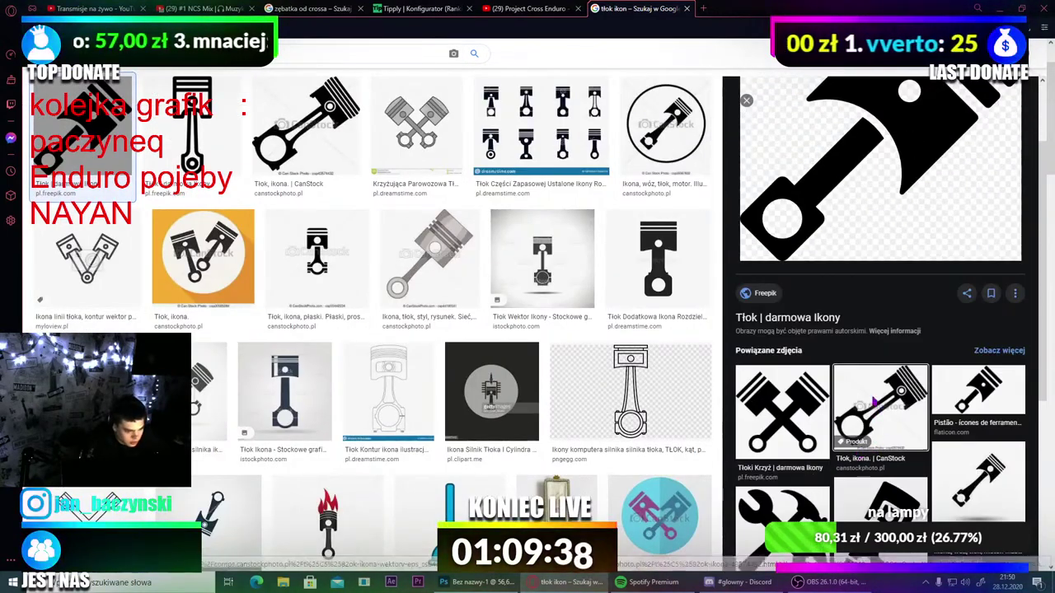
pyautogui.click(878, 416)
pyautogui.scroll(-2, 878, 416)
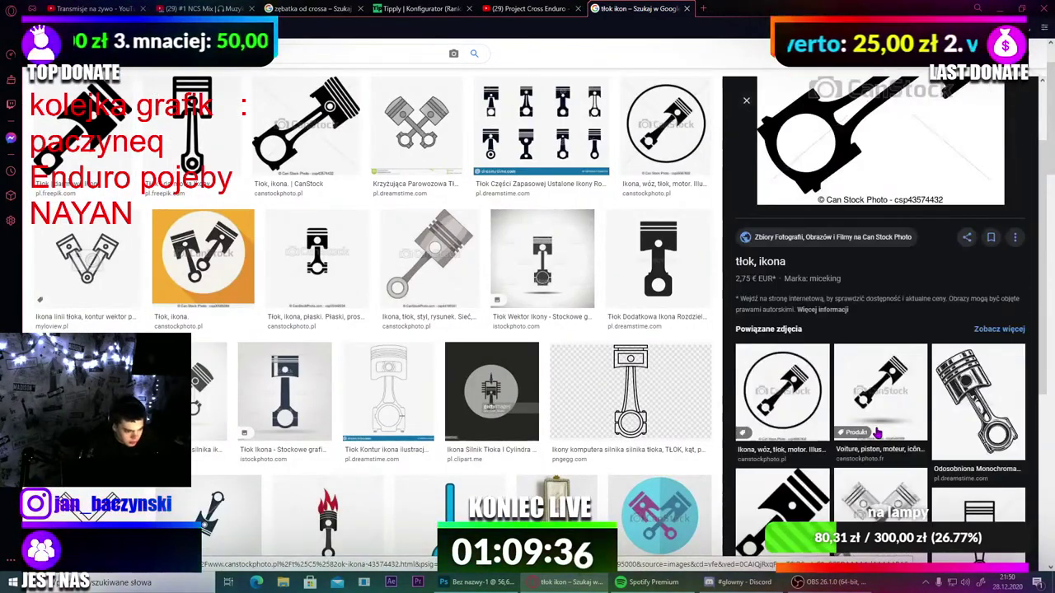
pyautogui.click(969, 344)
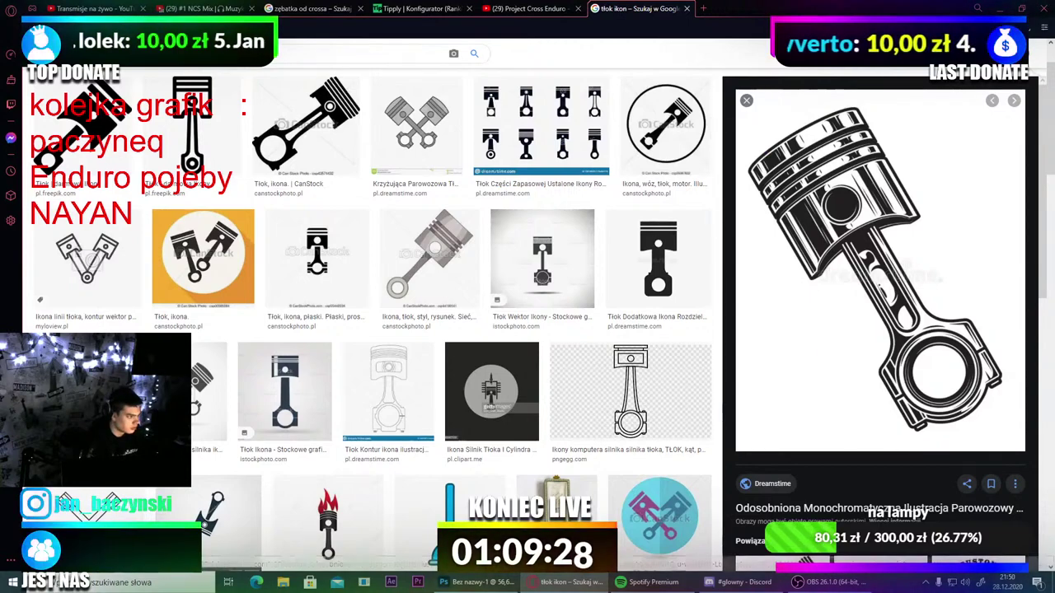
pyautogui.click(264, 115)
pyautogui.scroll(-3, 612, 266)
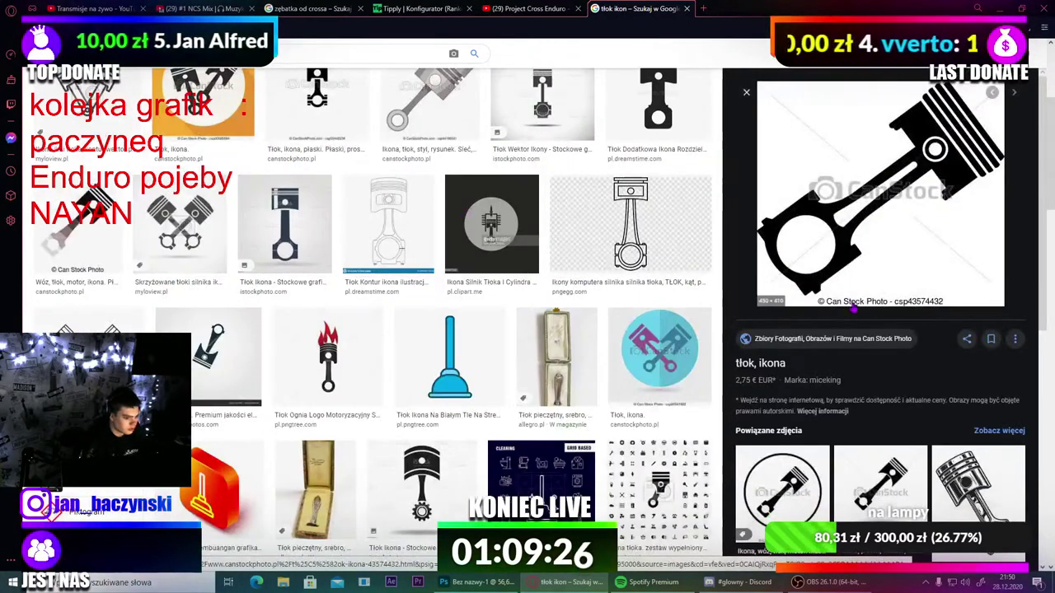
pyautogui.scroll(-3, 880, 330)
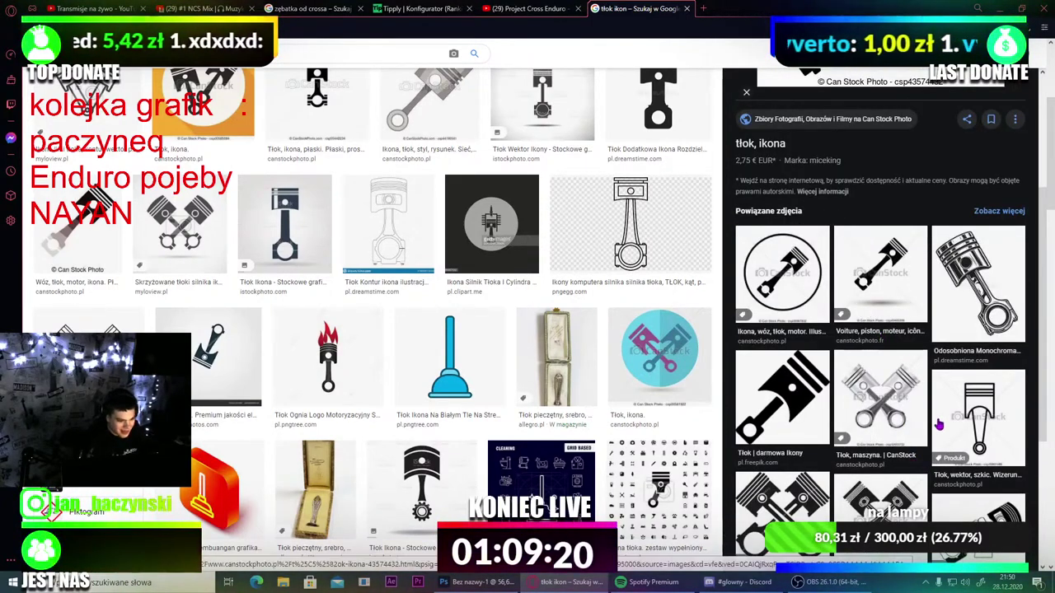
pyautogui.scroll(3, 933, 426)
pyautogui.scroll(1, 893, 422)
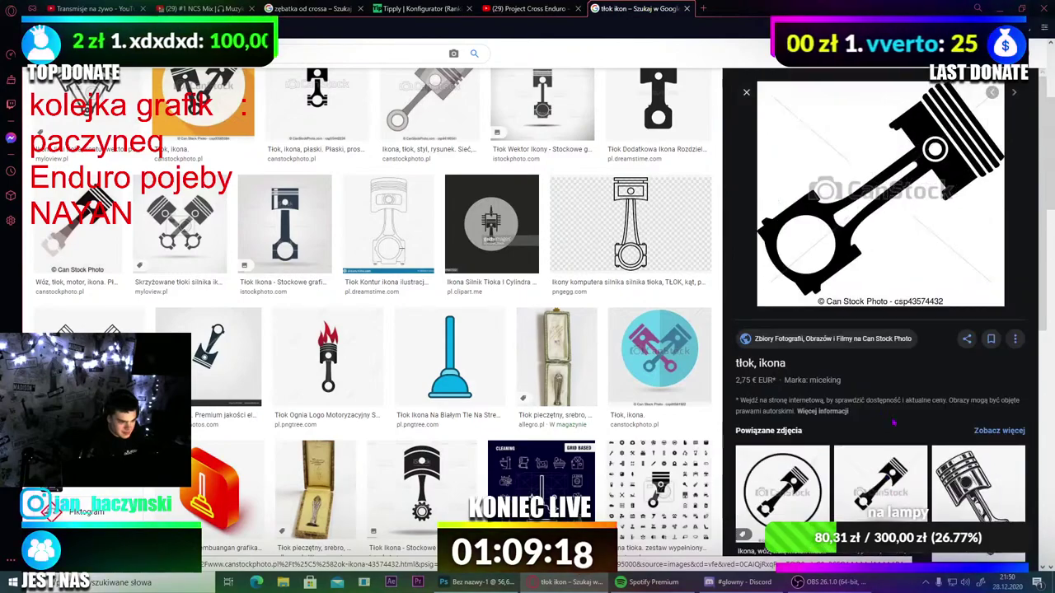
pyautogui.scroll(-3, 894, 421)
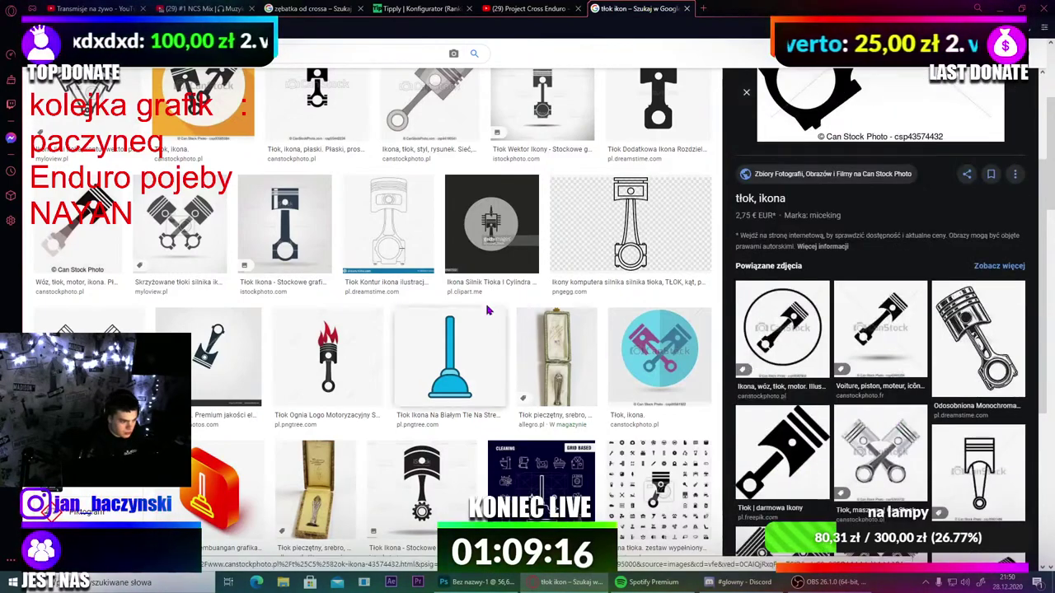
pyautogui.scroll(-5, 487, 309)
pyautogui.scroll(-5, 487, 309)
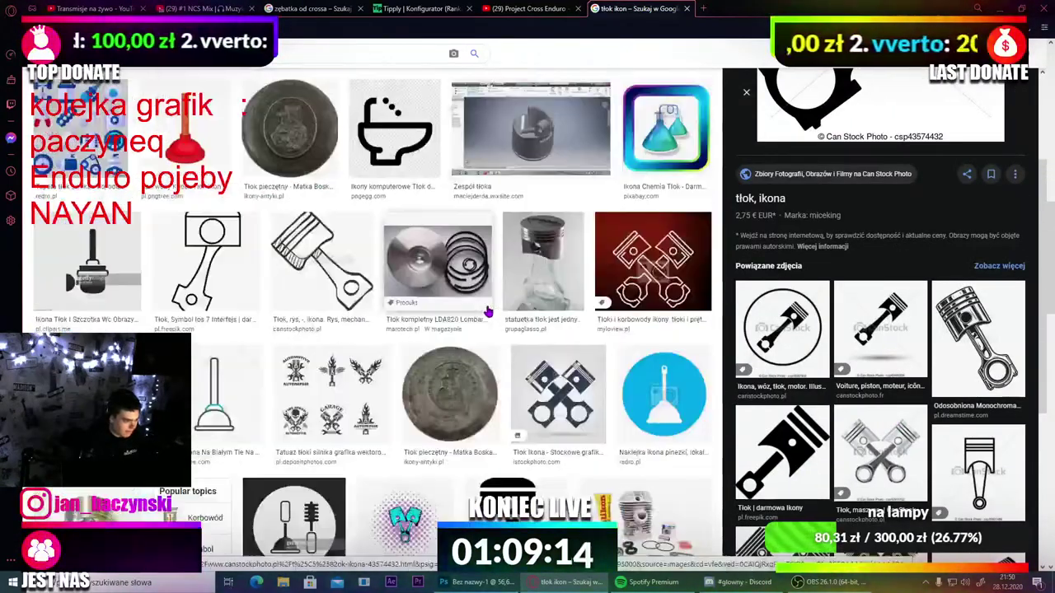
pyautogui.scroll(5, 488, 309)
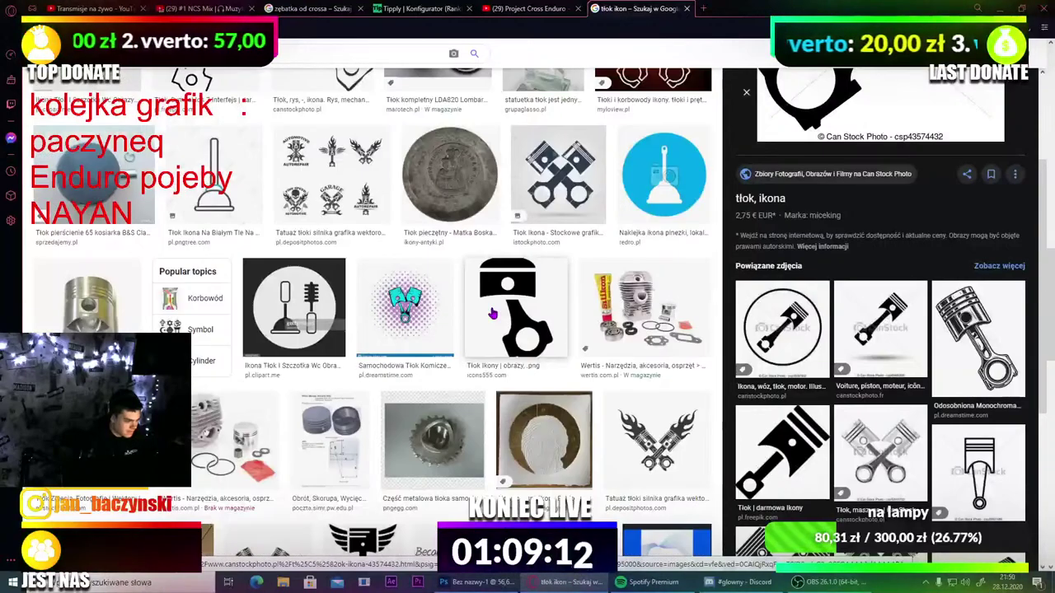
pyautogui.scroll(2, 488, 307)
pyautogui.scroll(-7, 486, 310)
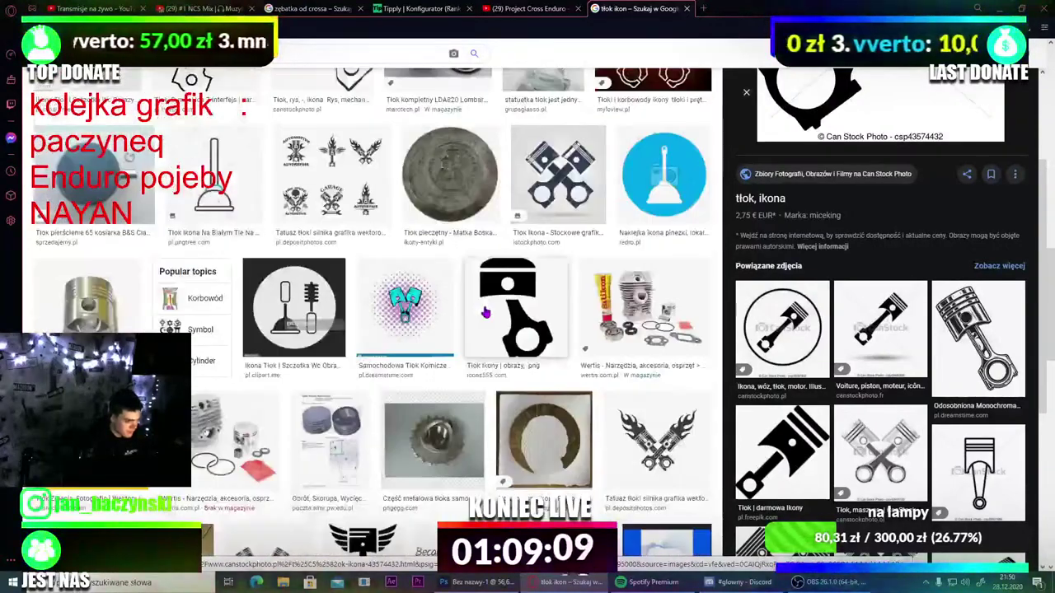
# Step: Open the Depositphotos picture of two crossed pistons with flames and copy the image
pyautogui.click(648, 430)
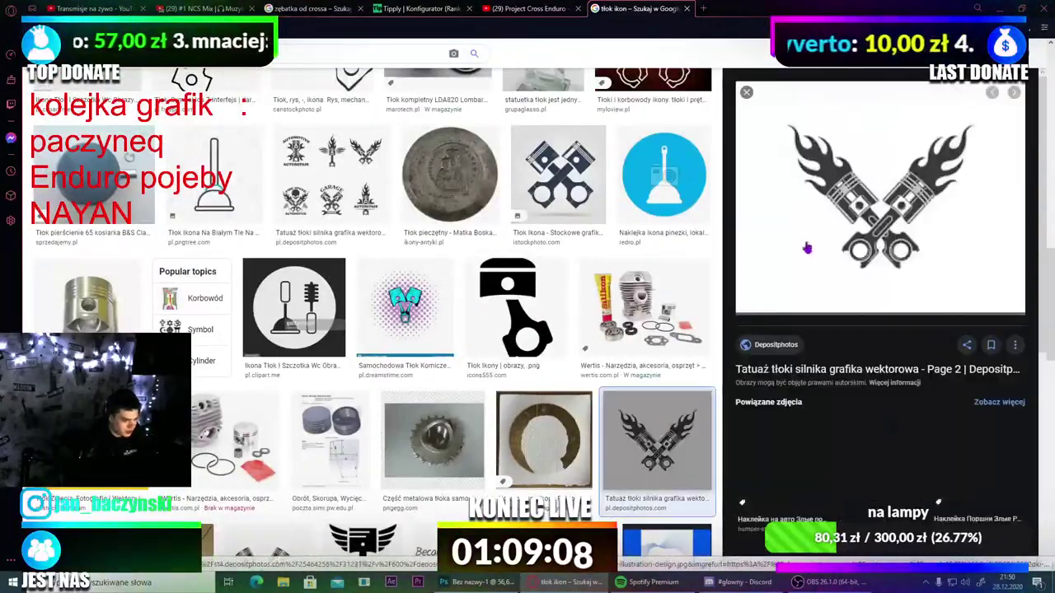
pyautogui.rightClick(901, 201)
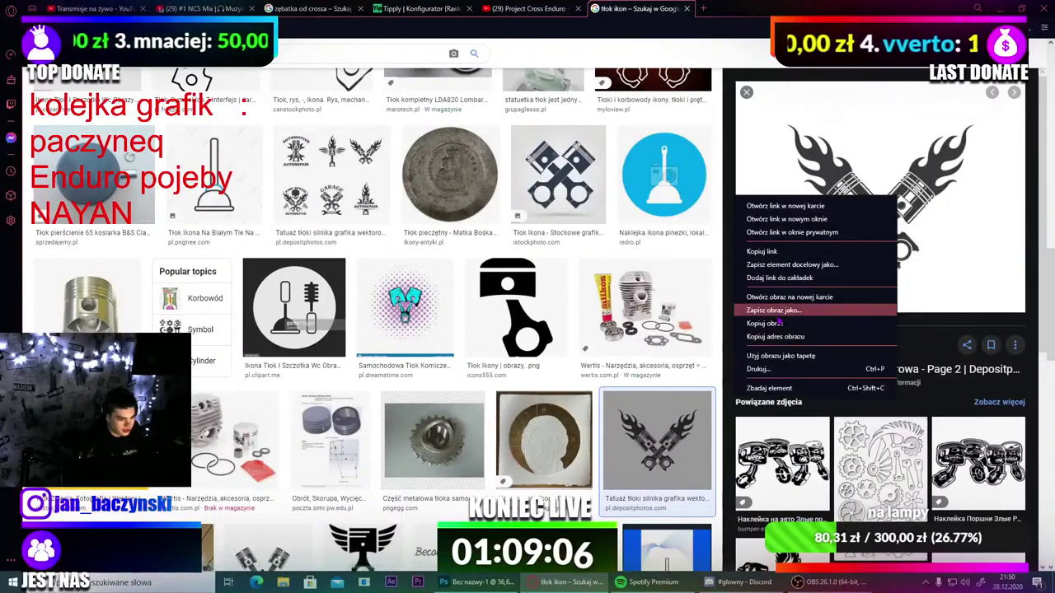
pyautogui.click(780, 318)
# Step: Switch to Photoshop, paste the flaming pistons picture, and place it at the canvas's bottom centre over the sprocket's lower edge
pyautogui.click(478, 581)
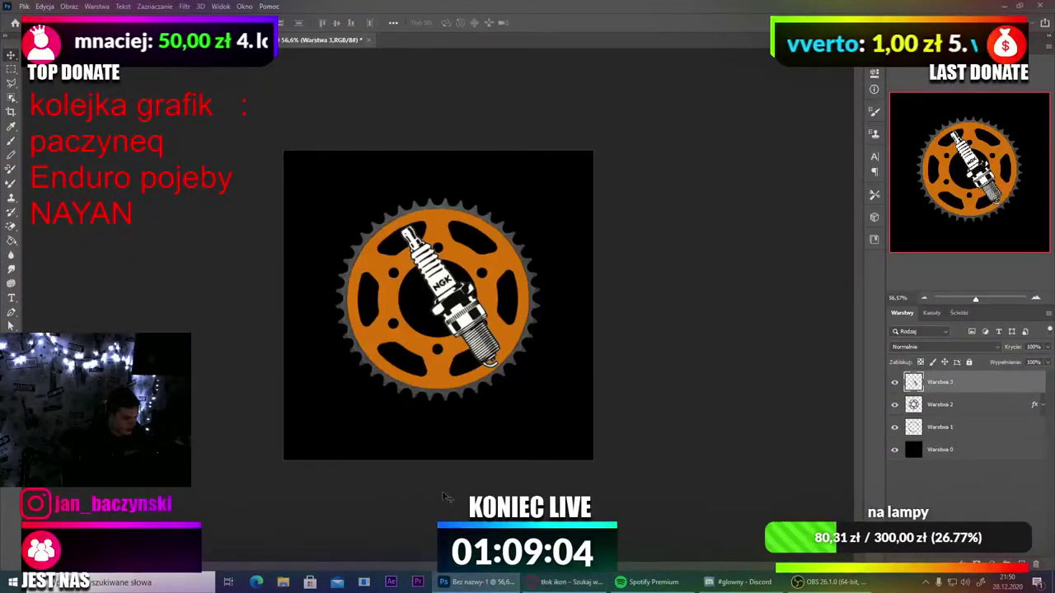
pyautogui.hotkey('ctrl', 'v')
pyautogui.moveTo(449, 311); pyautogui.dragTo(435, 353)
pyautogui.hotkey('ctrl', 't')
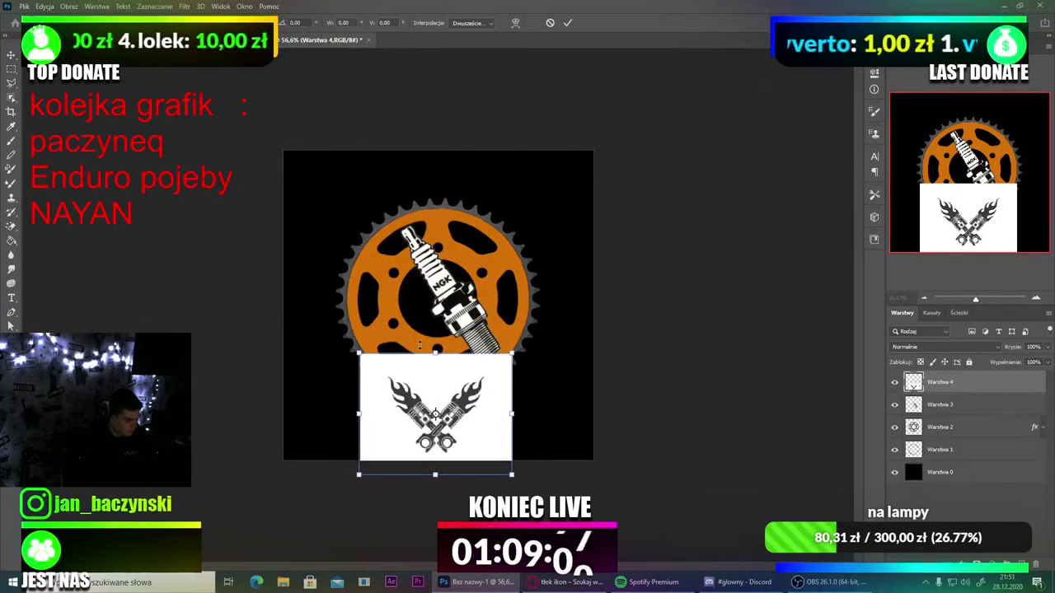
pyautogui.click(12, 57)
# Step: Hide the flaming pistons layer Warstwa 4, then try moving a layer on the canvas and undo that move
pyautogui.moveTo(388, 277)
pyautogui.mouseDown()
pyautogui.moveTo(388, 252)
pyautogui.moveTo(387, 271)
pyautogui.mouseUp()
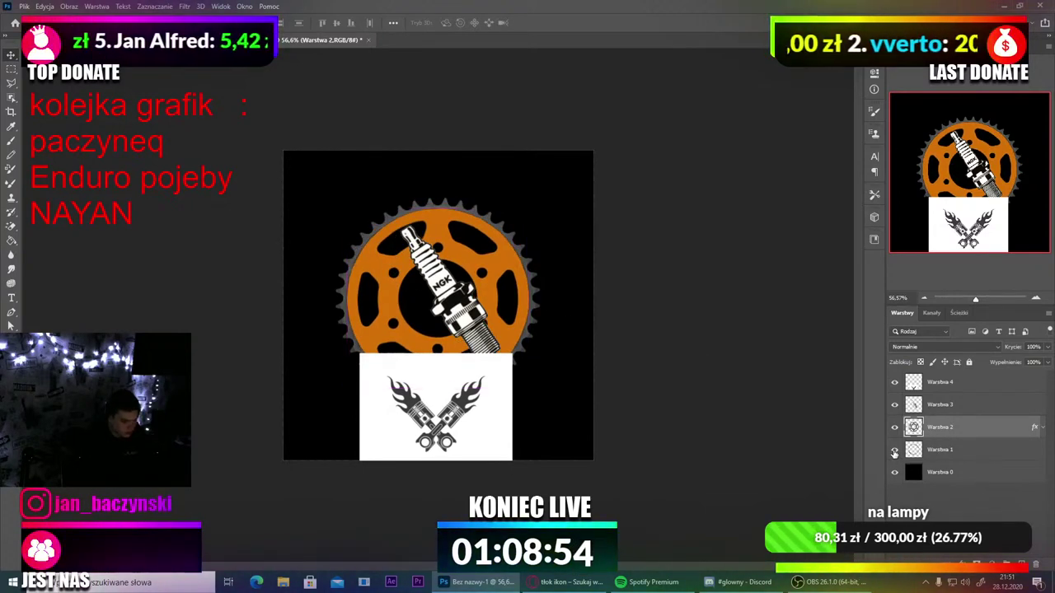
pyautogui.click(894, 382)
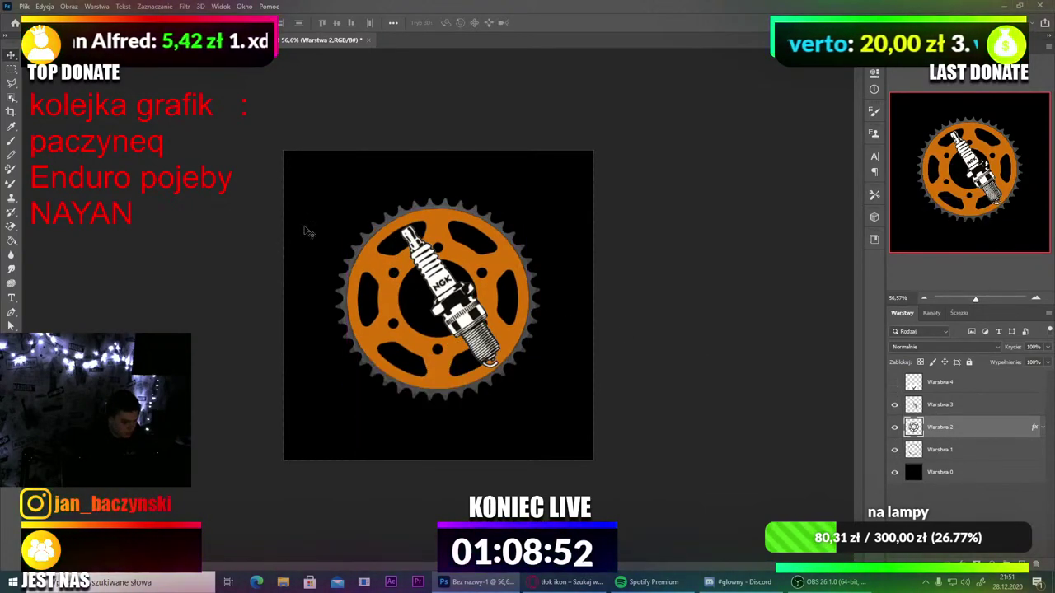
pyautogui.moveTo(334, 179); pyautogui.dragTo(352, 240)
pyautogui.hotkey('ctrl', 'z')
# Step: Select layers Warstwa 1, Warstwa 2 and Warstwa 3 together and move the sprocket with its spark plug up near the canvas's upper edge
pyautogui.moveTo(258, 122); pyautogui.dragTo(641, 408)
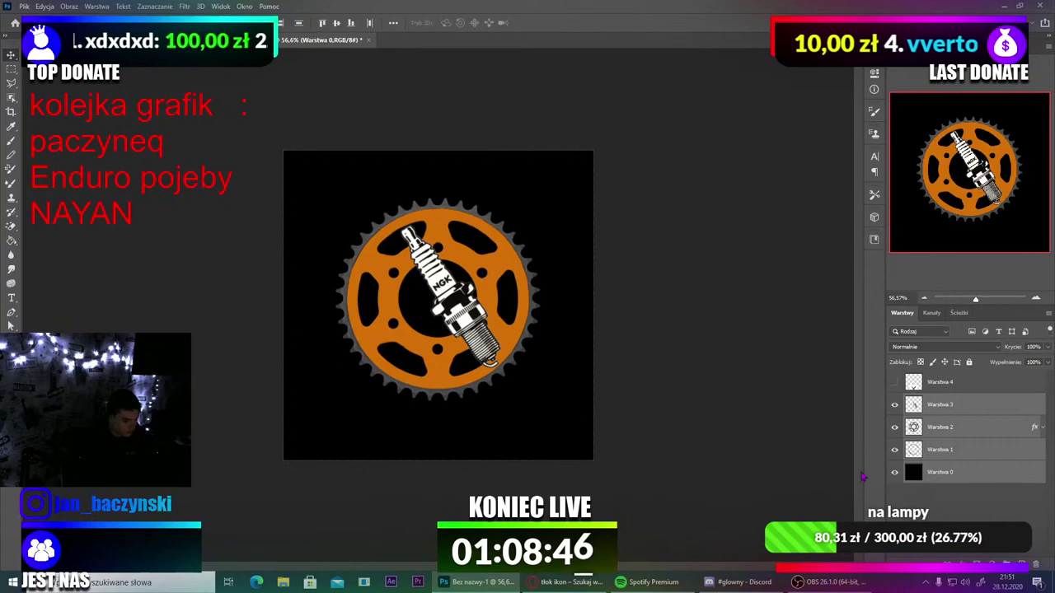
pyautogui.click(955, 477)
pyautogui.doubleClick(944, 450)
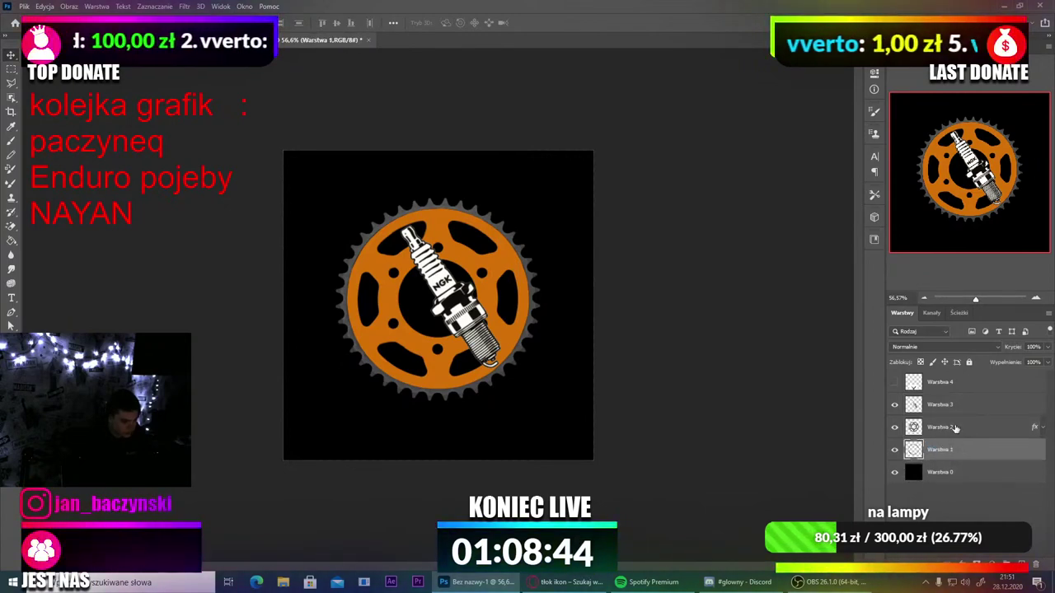
pyautogui.keyDown('ctrl'); pyautogui.click(961, 428); pyautogui.keyUp('ctrl')
pyautogui.keyDown('ctrl'); pyautogui.click(964, 411); pyautogui.keyUp('ctrl')
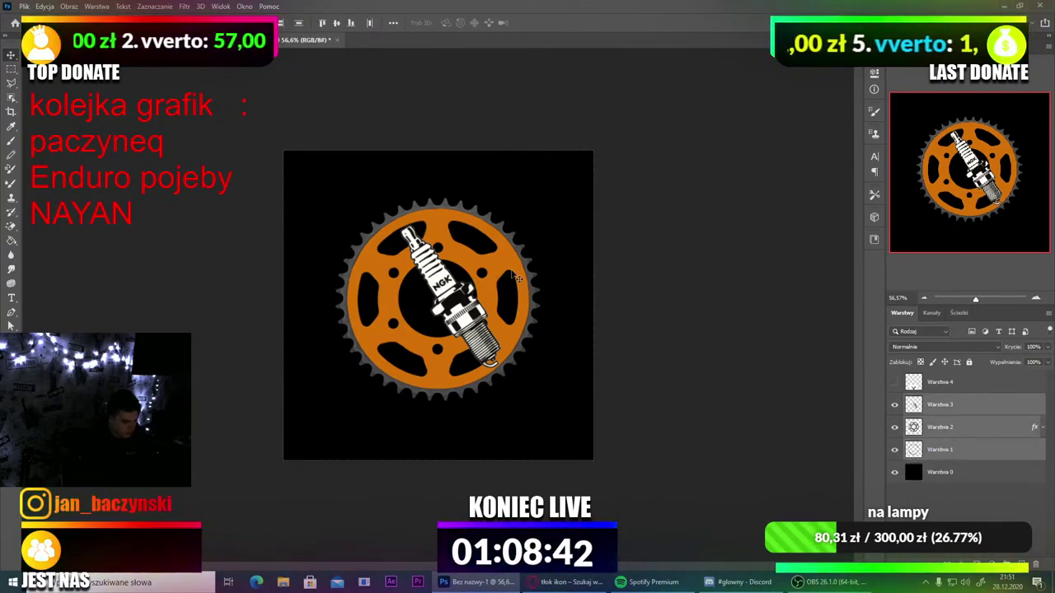
pyautogui.hotkey('ctrl', 't')
pyautogui.moveTo(482, 251); pyautogui.dragTo(462, 212)
pyautogui.press('Return')
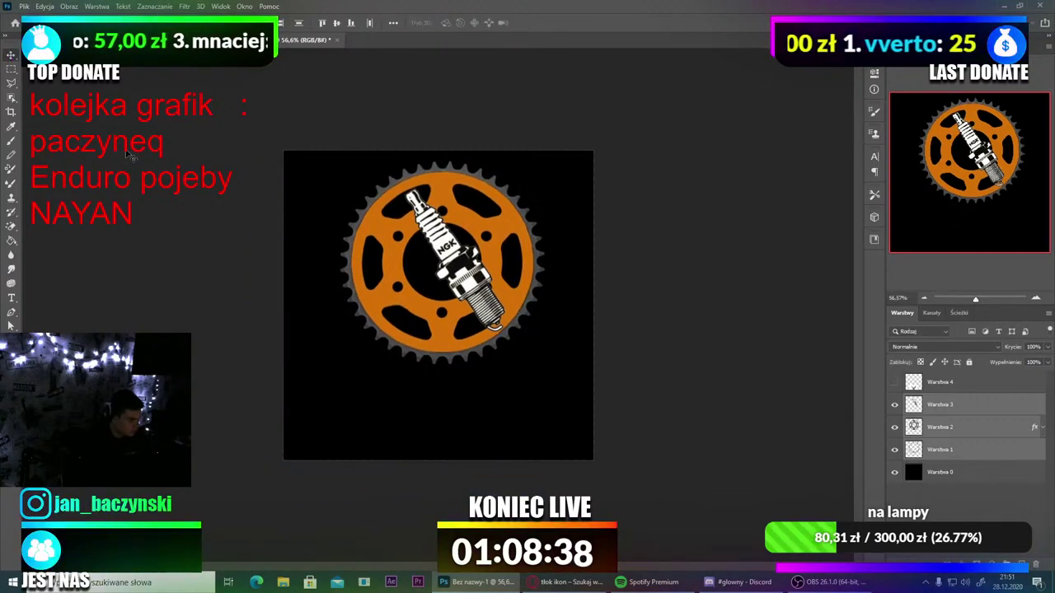
pyautogui.moveTo(418, 302); pyautogui.dragTo(412, 302)
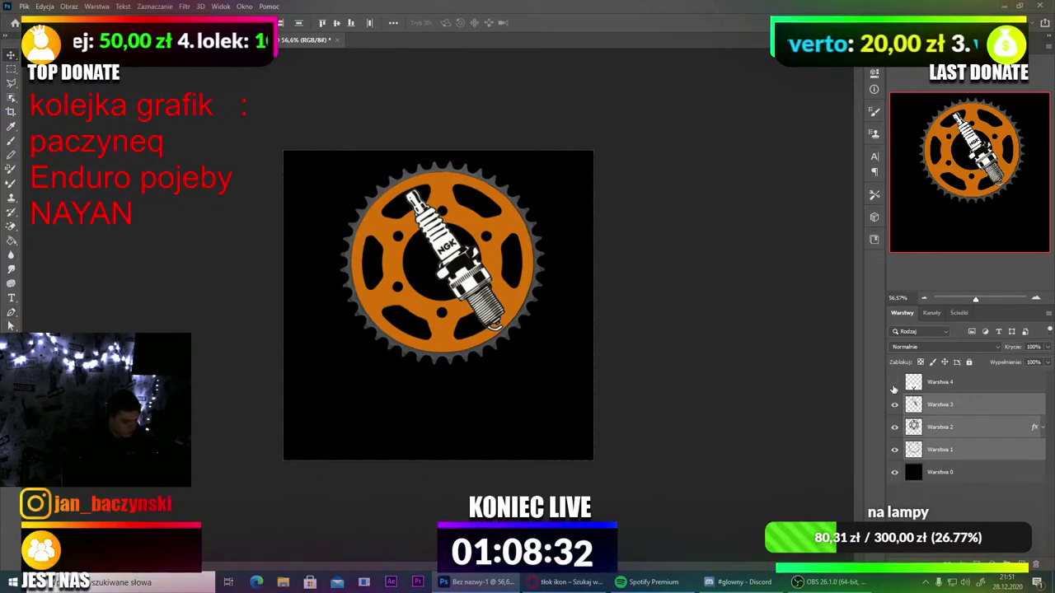
# Step: Show the hidden pistons layer Warstwa 4 and erase the white background around the flaming pistons with the Magic Eraser
pyautogui.click(894, 384)
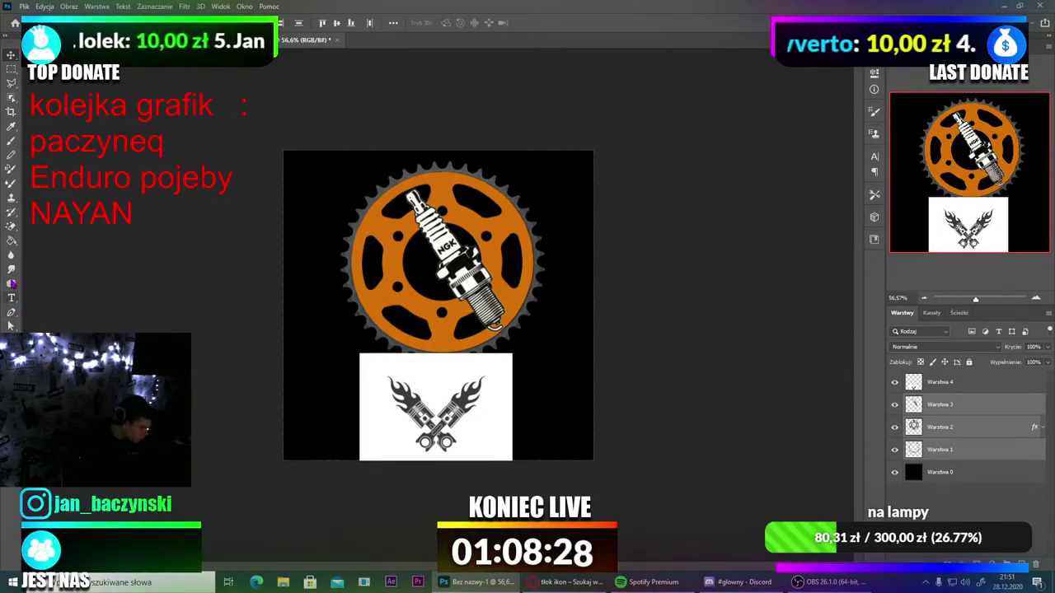
pyautogui.click(11, 227)
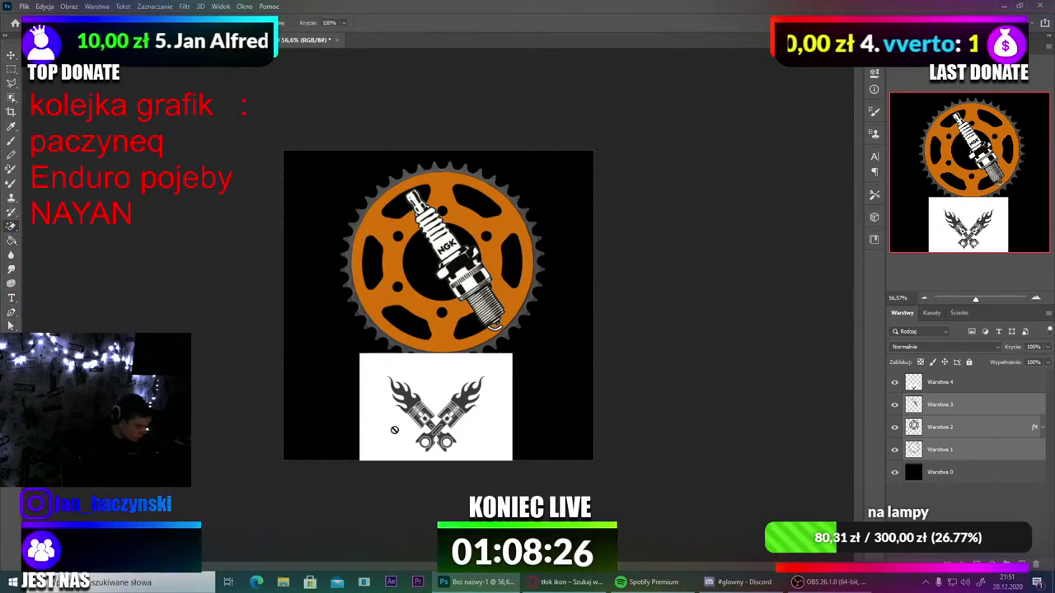
pyautogui.click(936, 382)
pyautogui.click(458, 440)
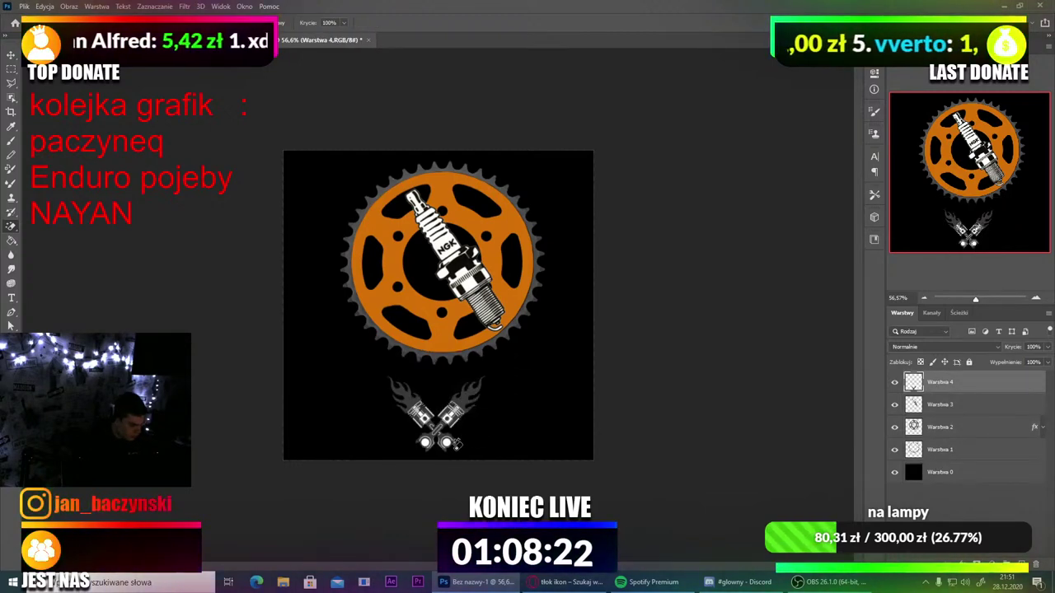
# Step: Erase the remaining white areas inside the ring ends of the crossed pistons' connecting rods
pyautogui.scroll(4, 459, 445)
pyautogui.scroll(3, 455, 493)
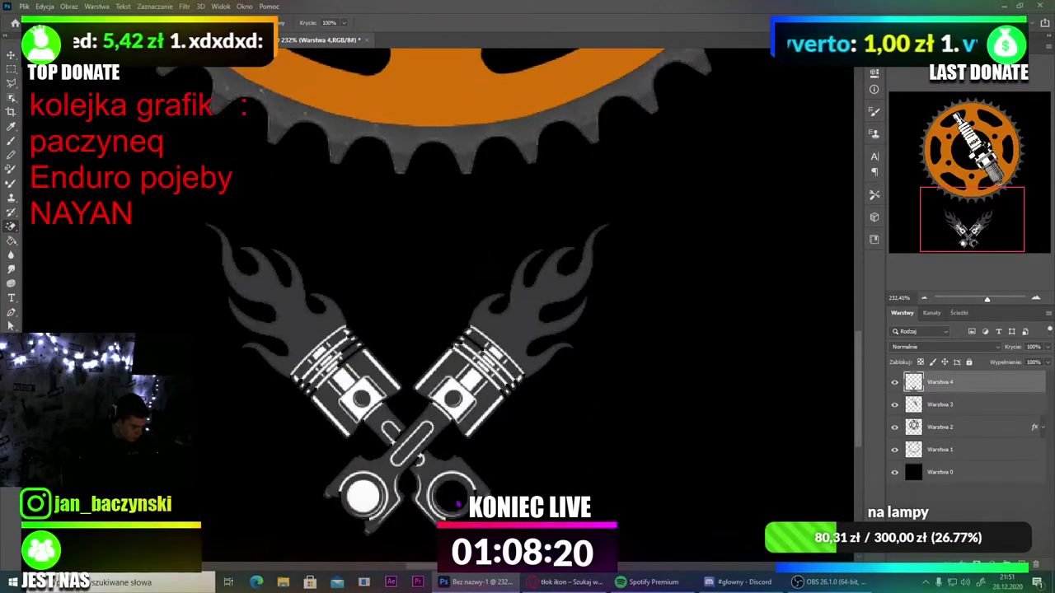
pyautogui.scroll(-2, 367, 494)
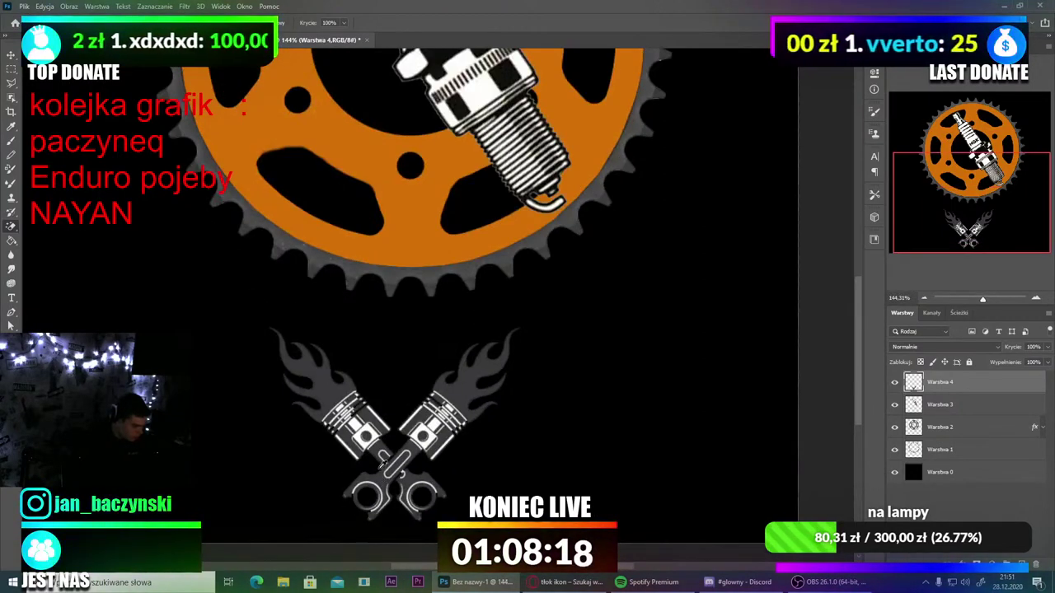
pyautogui.scroll(-3, 381, 467)
pyautogui.scroll(5, 382, 465)
pyautogui.scroll(-4, 384, 461)
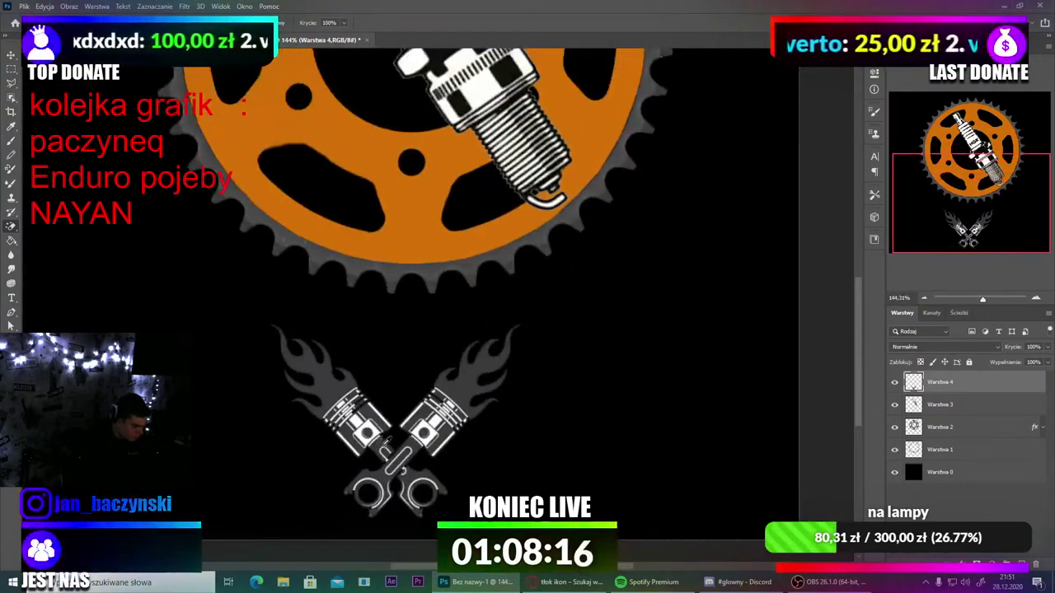
# Step: Move the pistons up to just below the sprocket's teeth and erase the white strip beneath them
pyautogui.moveTo(370, 419); pyautogui.dragTo(378, 369)
pyautogui.click(12, 226)
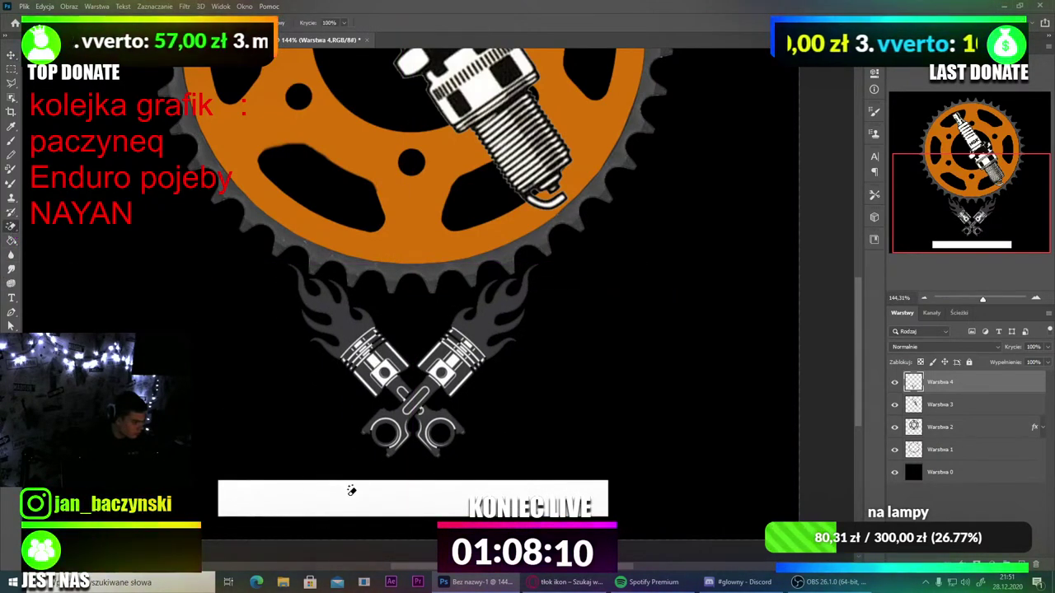
pyautogui.click(351, 491)
pyautogui.click(11, 55)
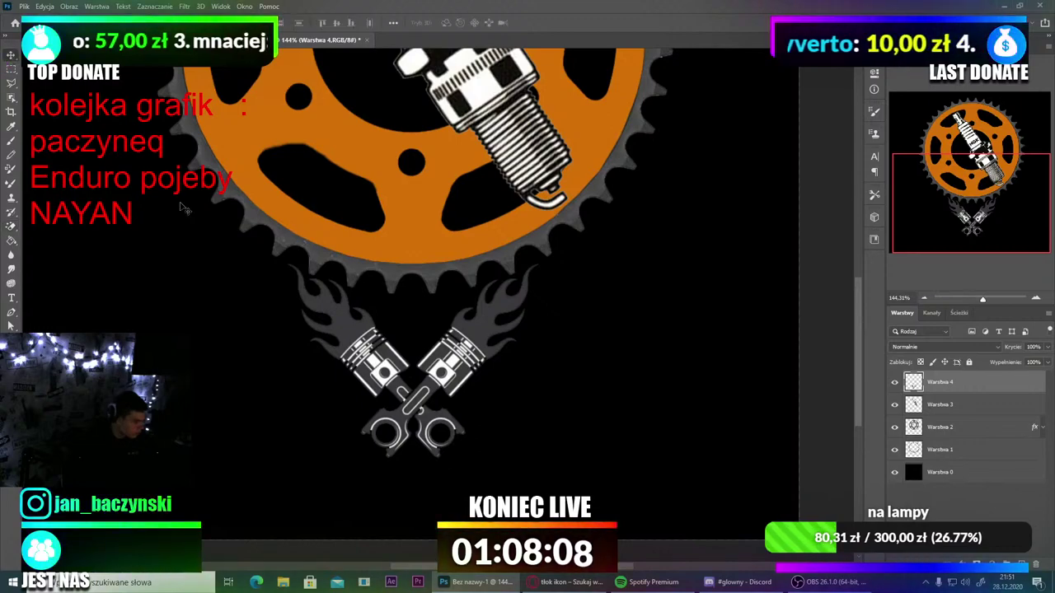
pyautogui.hotkey('ctrl', '0')
pyautogui.moveTo(416, 415); pyautogui.dragTo(416, 426)
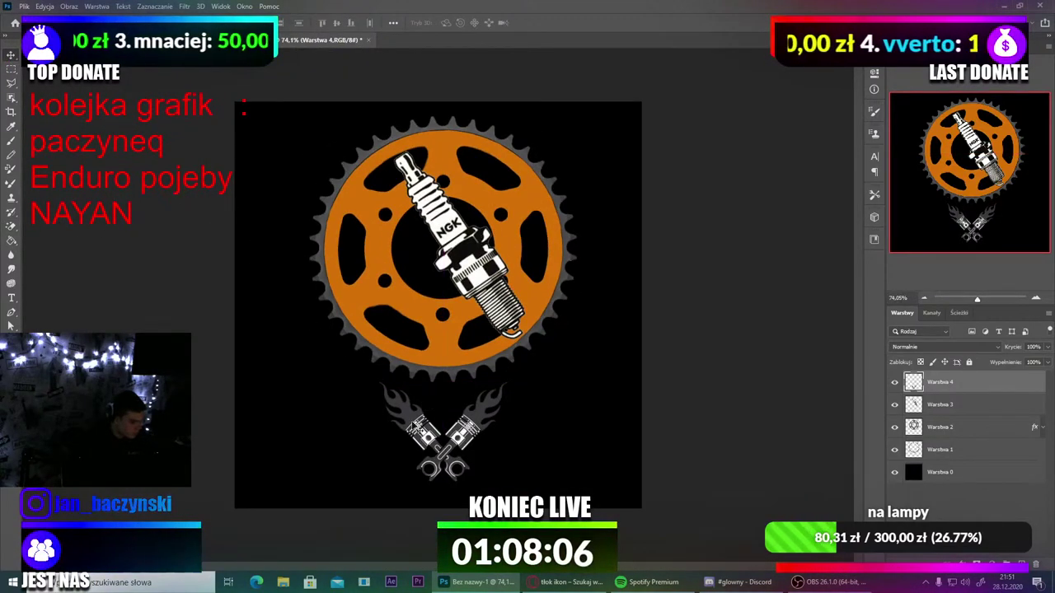
# Step: Trace the edge between the left piston's crown and its flames with closely spaced Pen tool points
pyautogui.scroll(5, 424, 392)
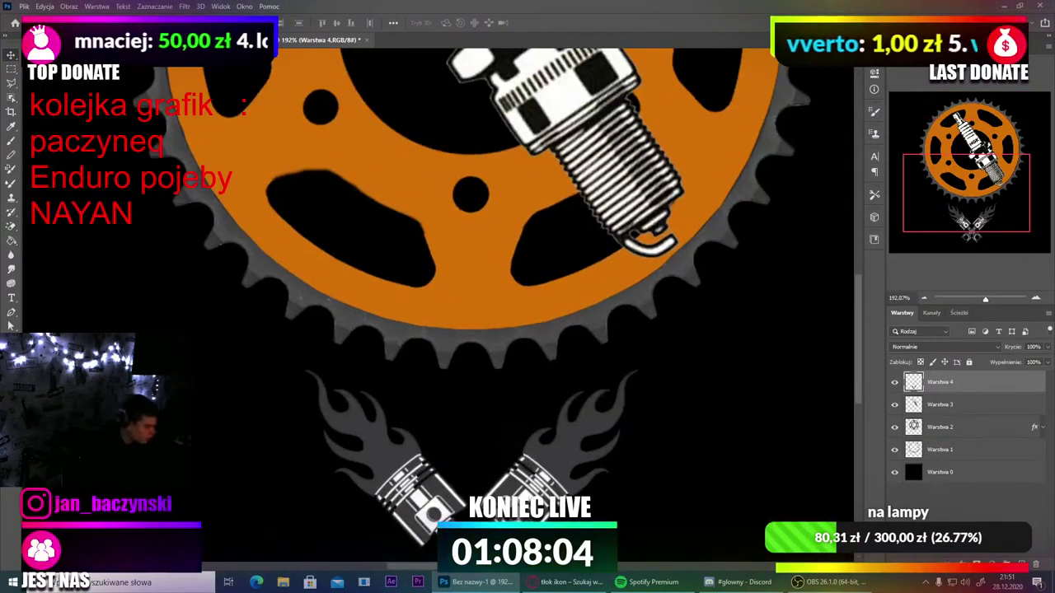
pyautogui.click(11, 313)
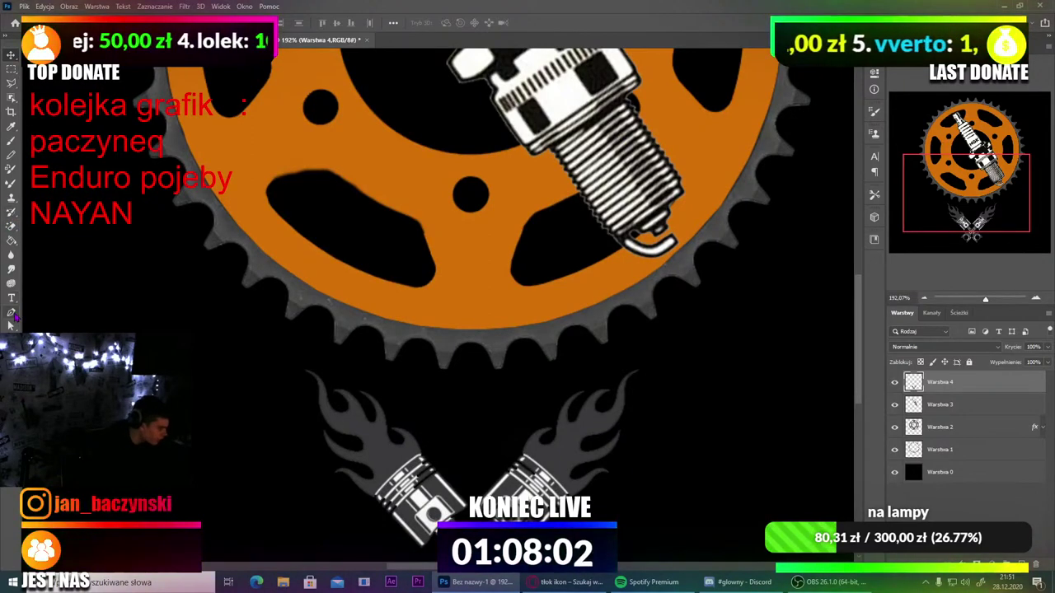
pyautogui.scroll(4, 421, 447)
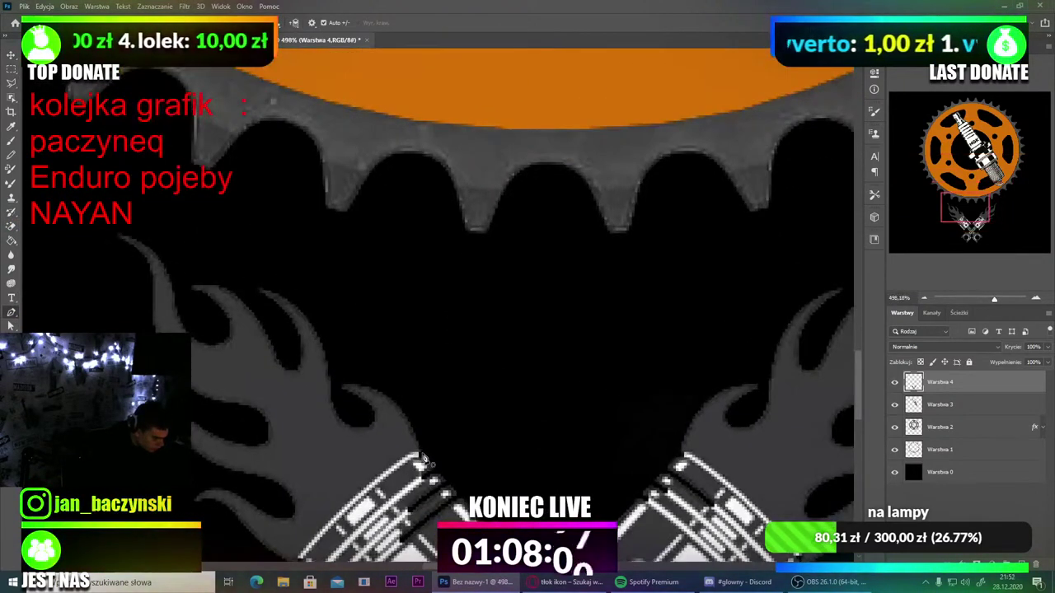
pyautogui.click(410, 452)
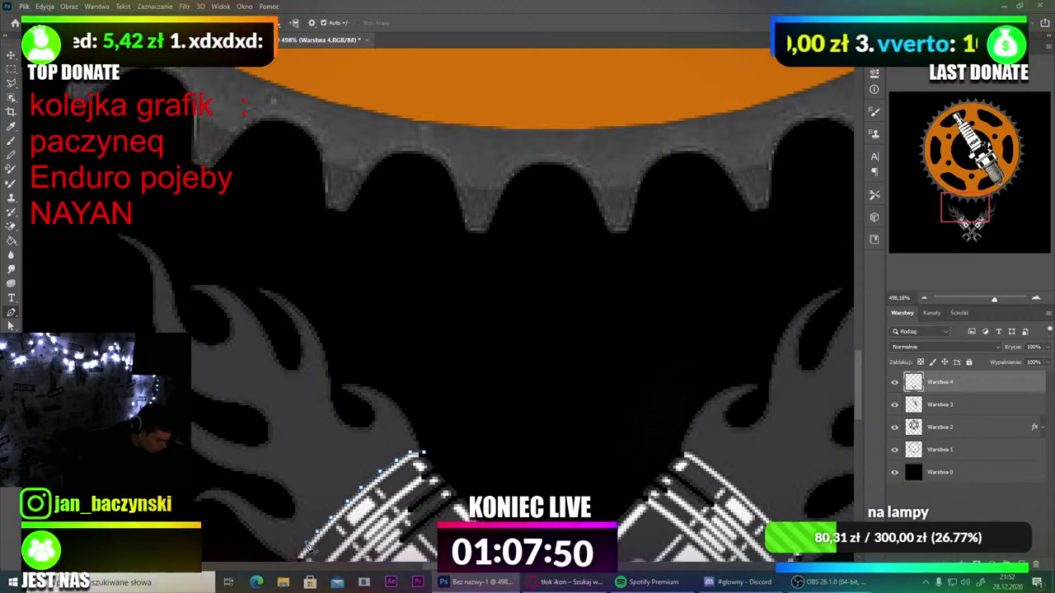
pyautogui.scroll(-2, 307, 548)
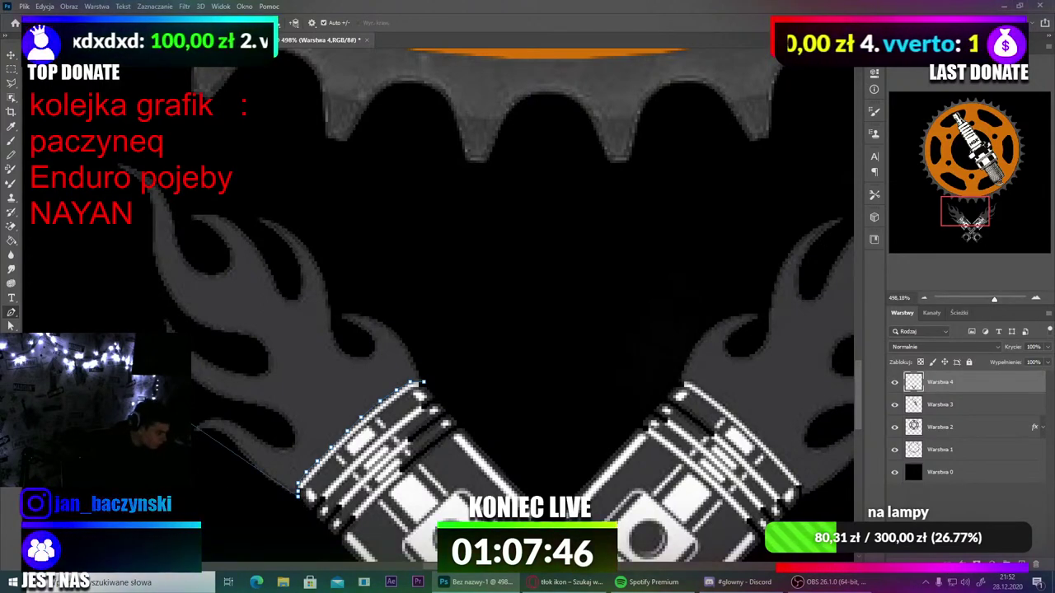
# Step: Continue the path loosely around the outside of the left piston's flames and close it at the piston crown
pyautogui.click(232, 483)
pyautogui.click(117, 386)
pyautogui.click(87, 215)
pyautogui.click(90, 90)
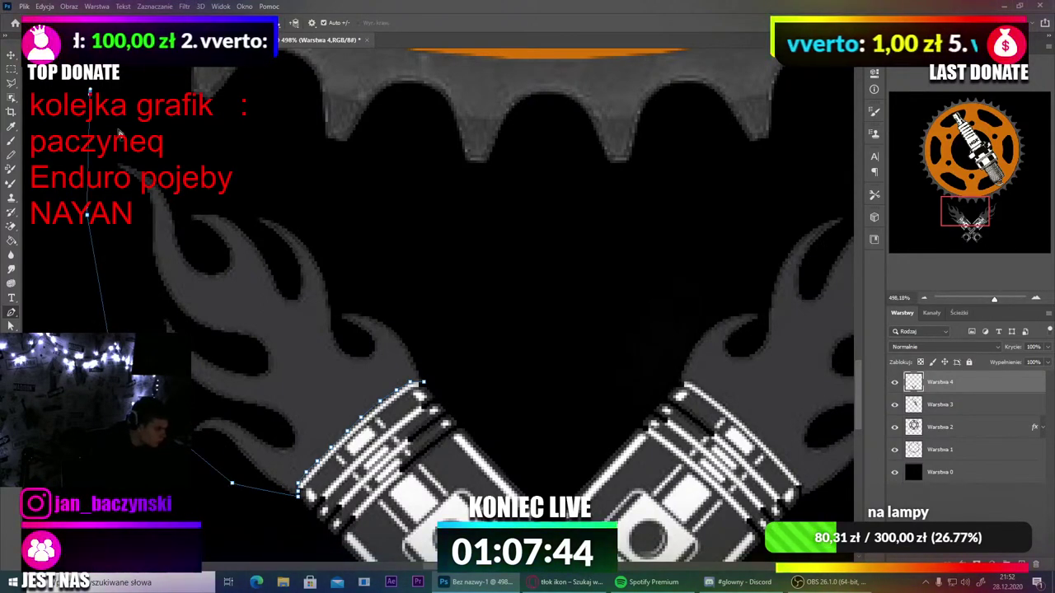
pyautogui.click(278, 191)
pyautogui.click(426, 275)
pyautogui.click(456, 361)
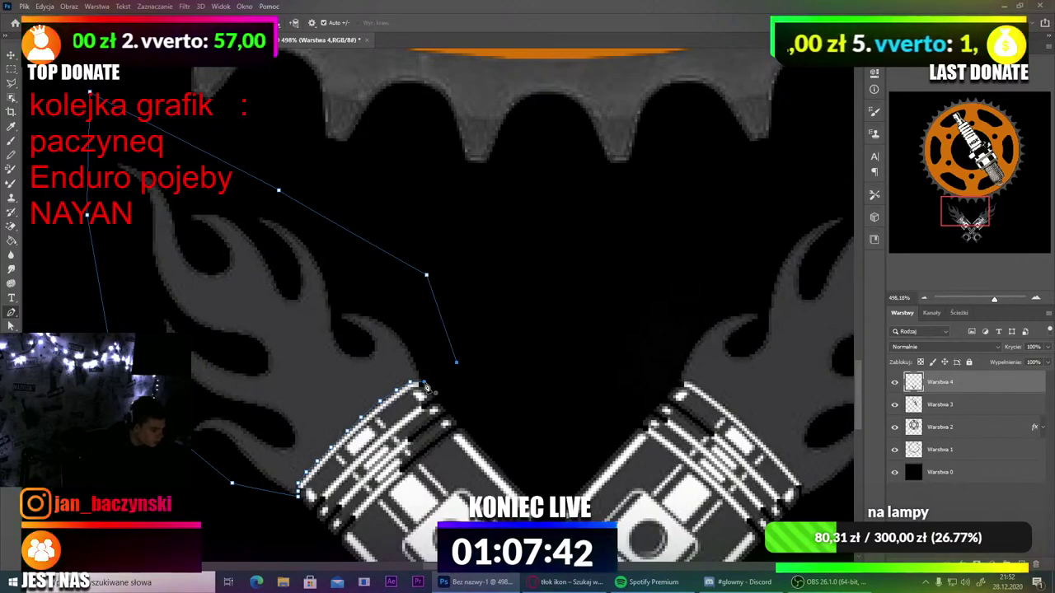
pyautogui.click(424, 386)
# Step: Start a second pen path along the right piston's crown edge and up the inner side of its flames
pyautogui.hotkey('ctrl', '0')
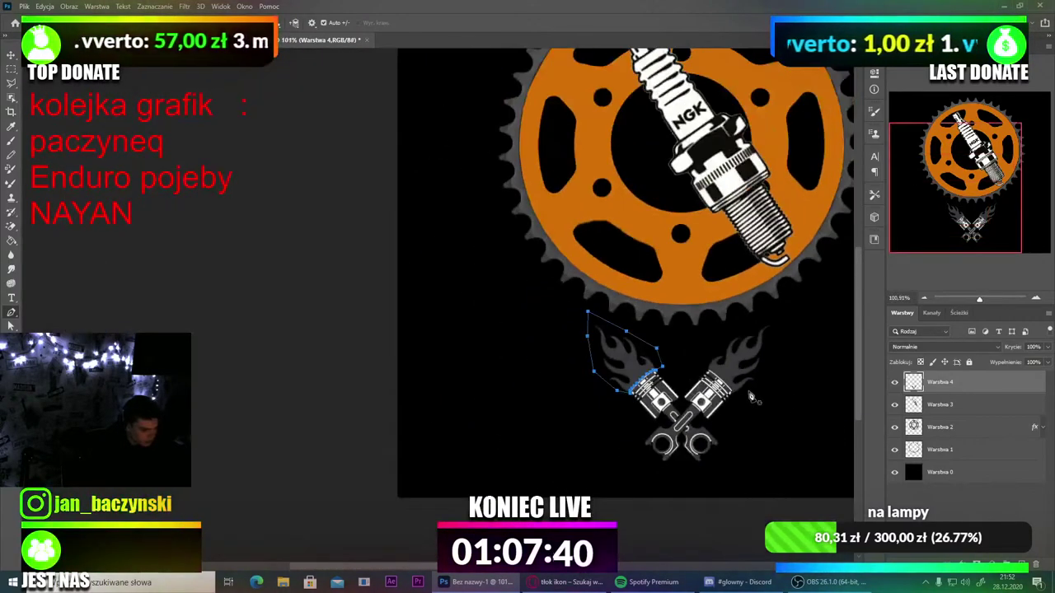
pyautogui.scroll(1, 796, 400)
pyautogui.scroll(-7, 796, 400)
pyautogui.scroll(14, 452, 475)
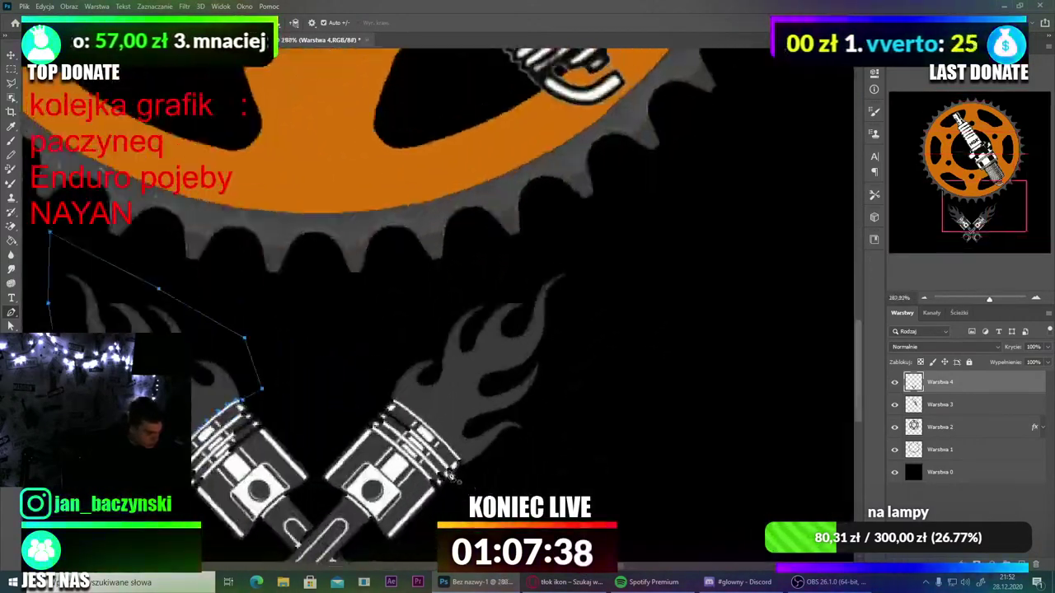
pyautogui.scroll(6, 453, 474)
pyautogui.scroll(-5, 461, 474)
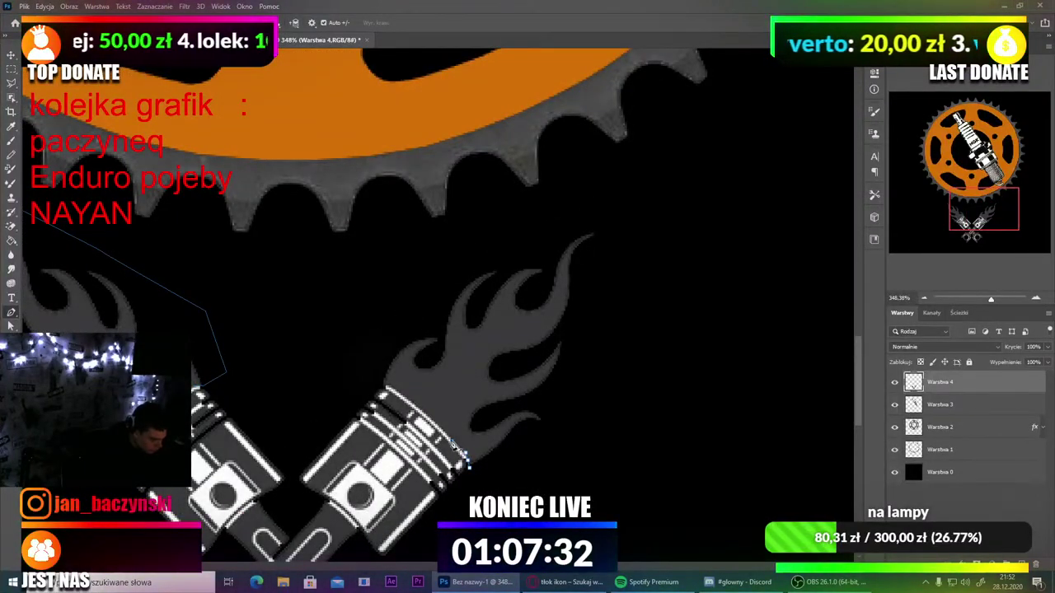
pyautogui.scroll(3, 456, 448)
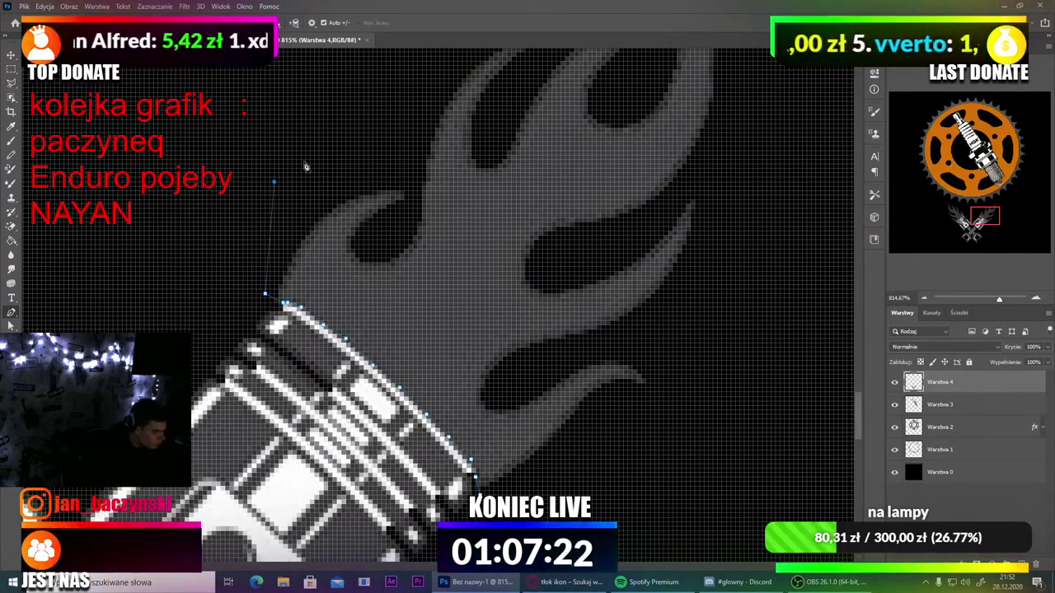
pyautogui.scroll(-3, 462, 172)
pyautogui.scroll(-2, 480, 134)
# Step: Carry the second path around the tip and outer side of the right piston's flames and close it
pyautogui.click(500, 81)
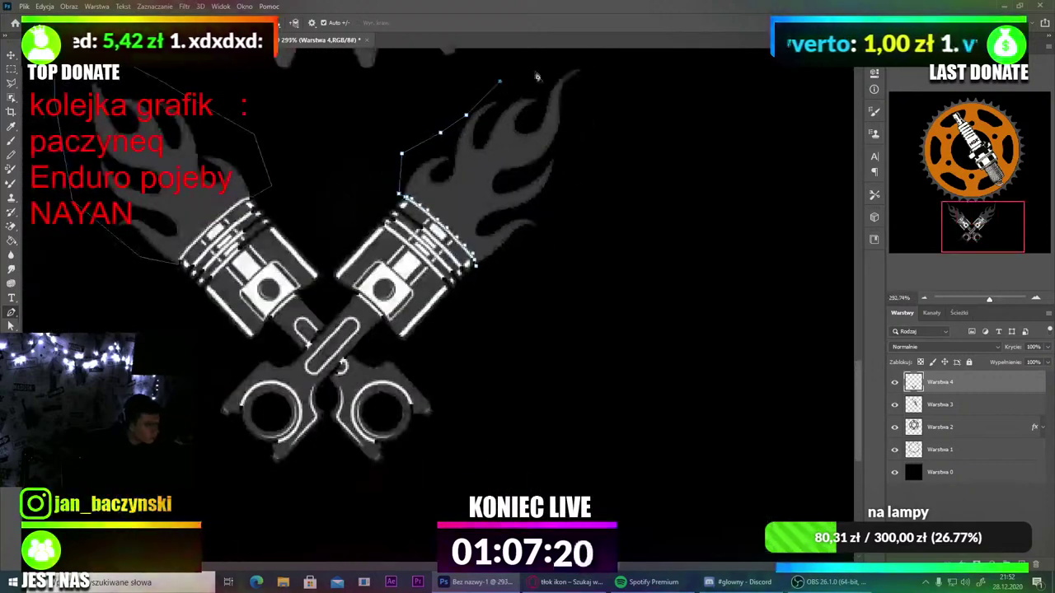
pyautogui.click(548, 58)
pyautogui.click(597, 58)
pyautogui.click(620, 125)
pyautogui.click(573, 197)
pyautogui.click(498, 282)
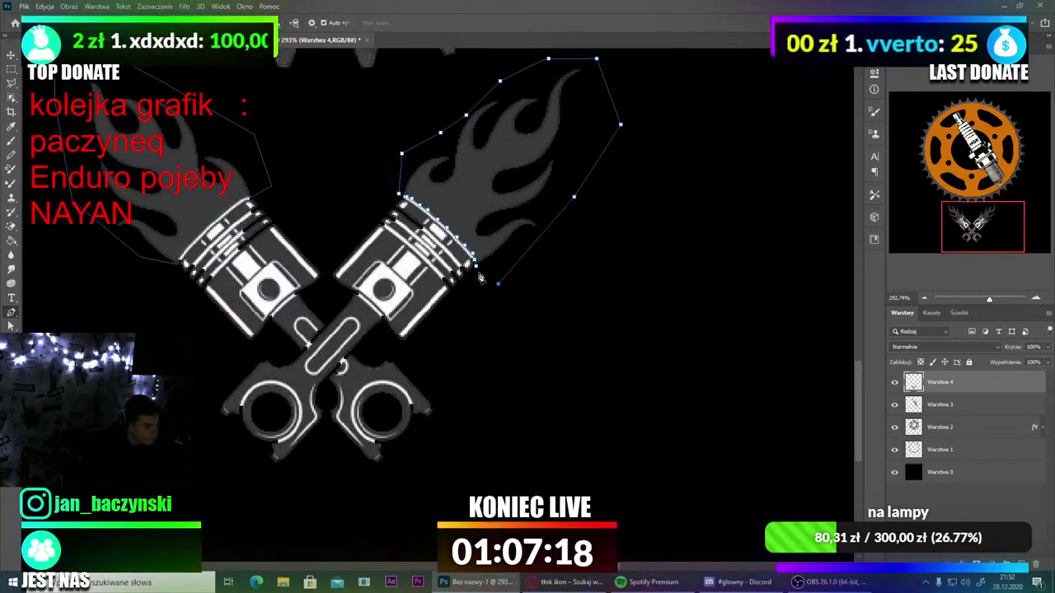
pyautogui.click(478, 273)
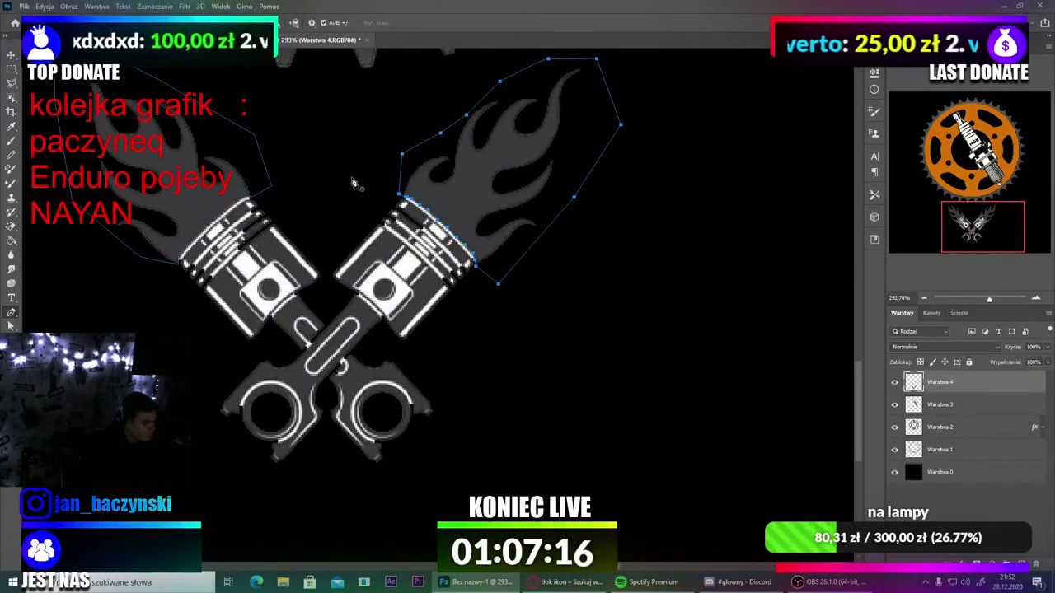
# Step: Make a new anti-aliased selection with a 0-pixel feather from the path around the right piston's flames
pyautogui.scroll(-2, 357, 184)
pyautogui.rightClick(454, 172)
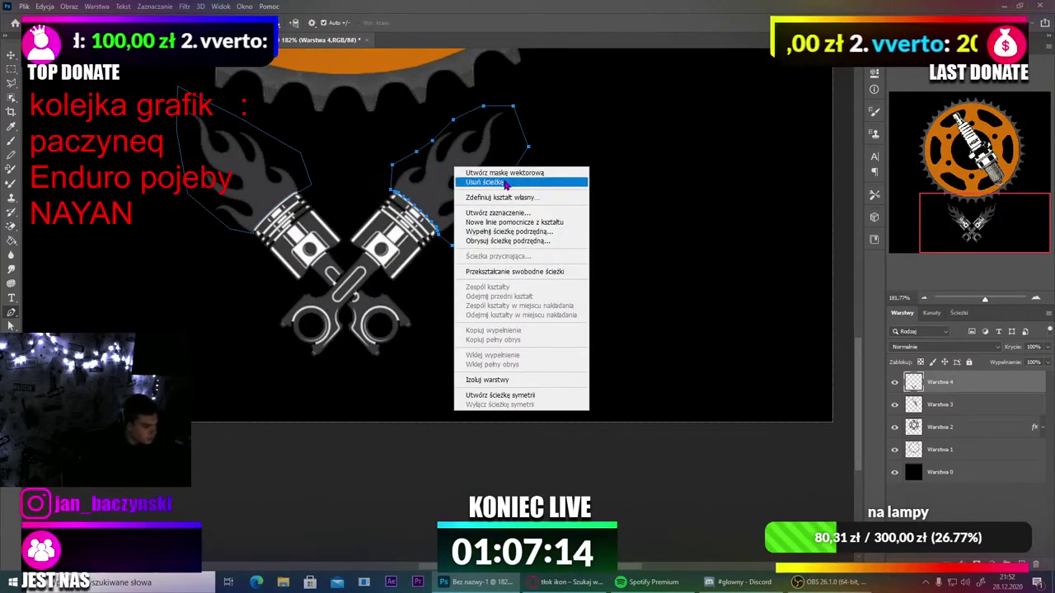
pyautogui.click(517, 212)
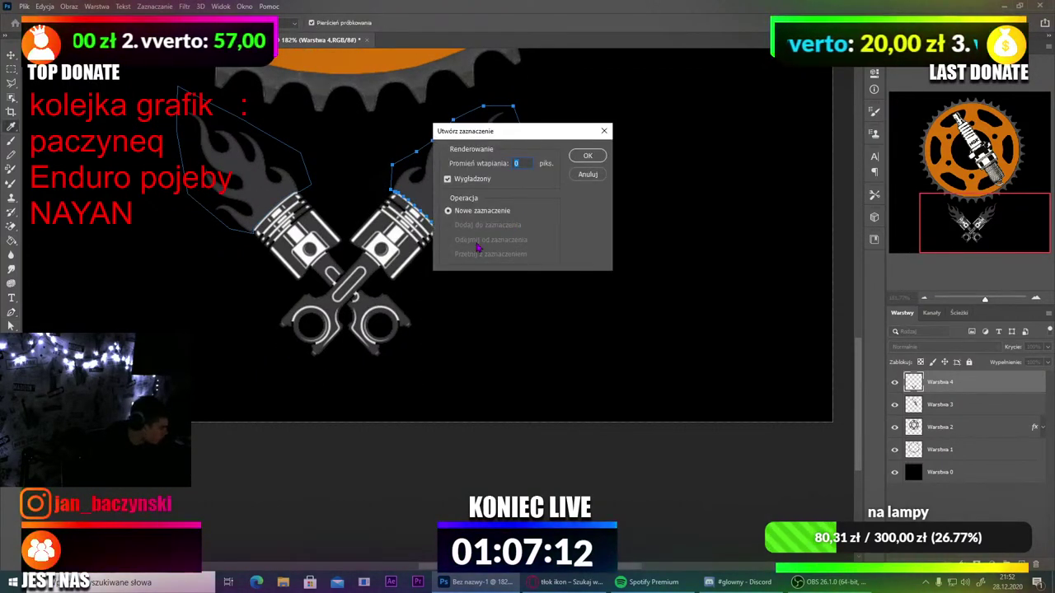
pyautogui.click(585, 156)
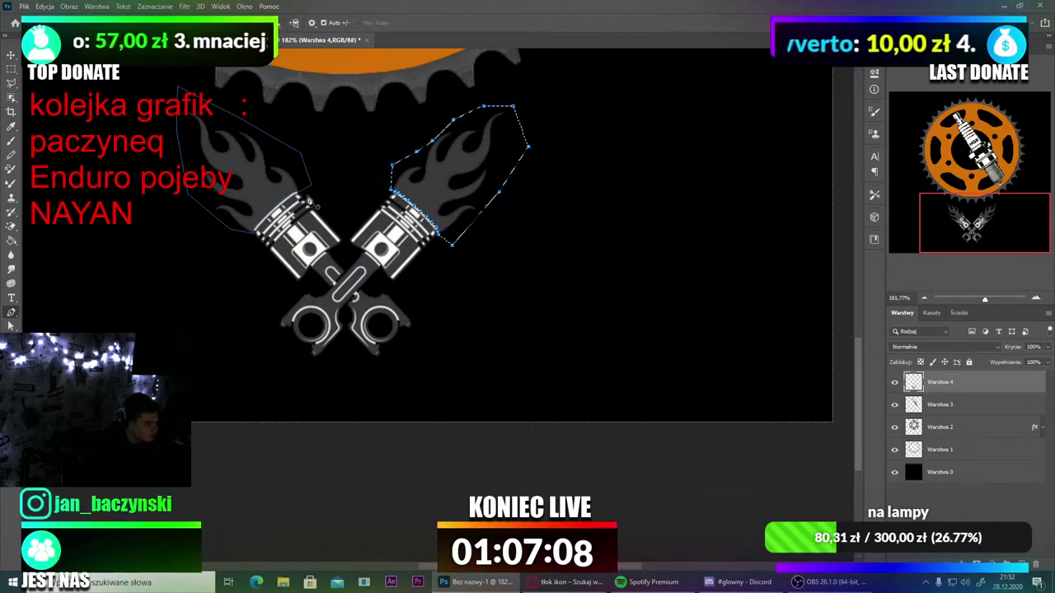
# Step: Try to make a selection from the path around the left piston's flames
pyautogui.rightClick(236, 169)
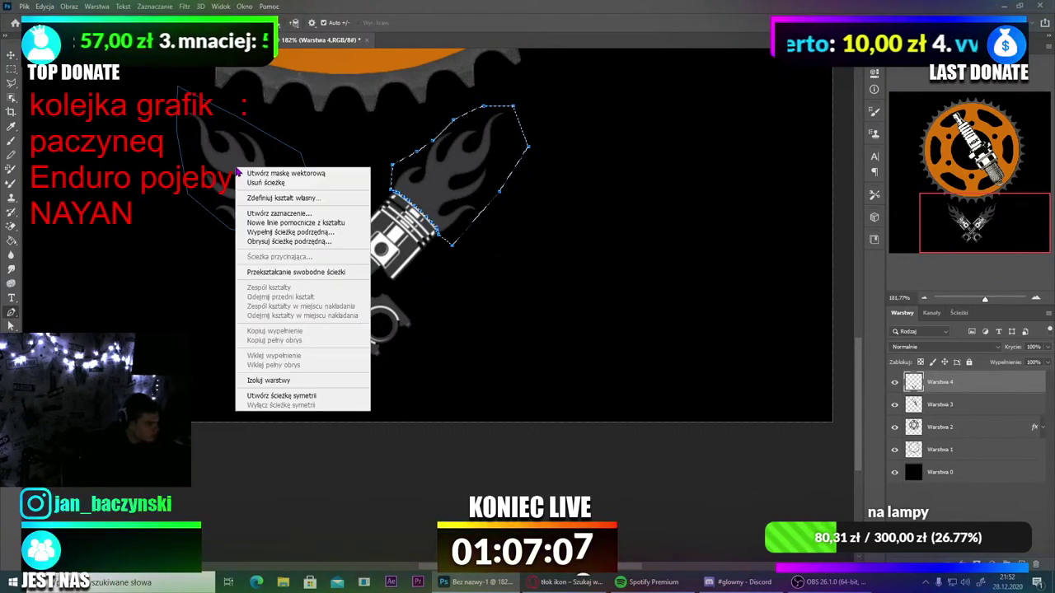
pyautogui.click(302, 214)
pyautogui.click(584, 157)
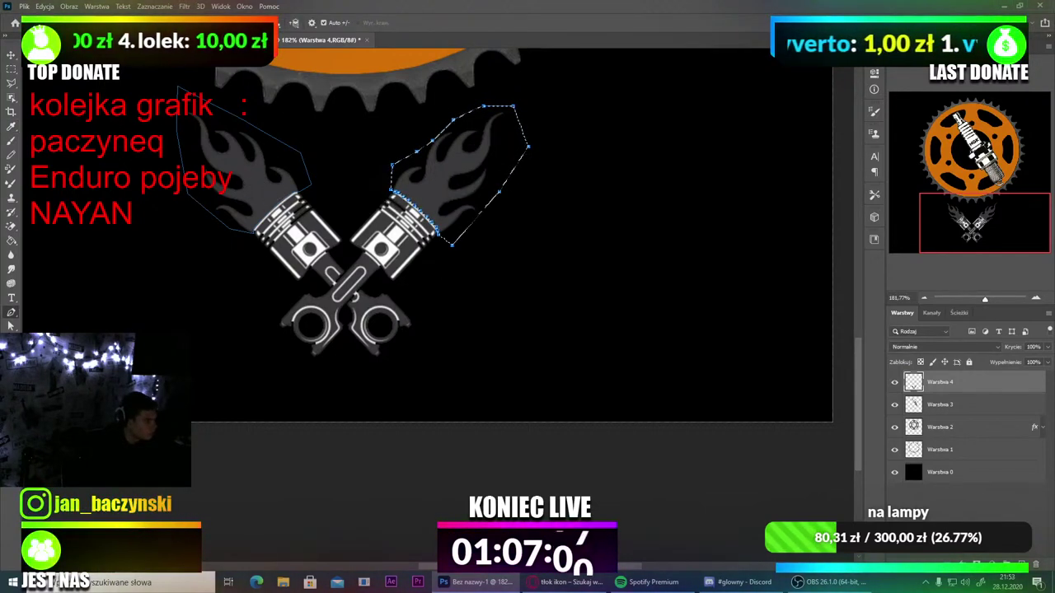
# Step: Set the path operation to combine shapes and try again to make a selection that includes the left flames' path
pyautogui.click(294, 23)
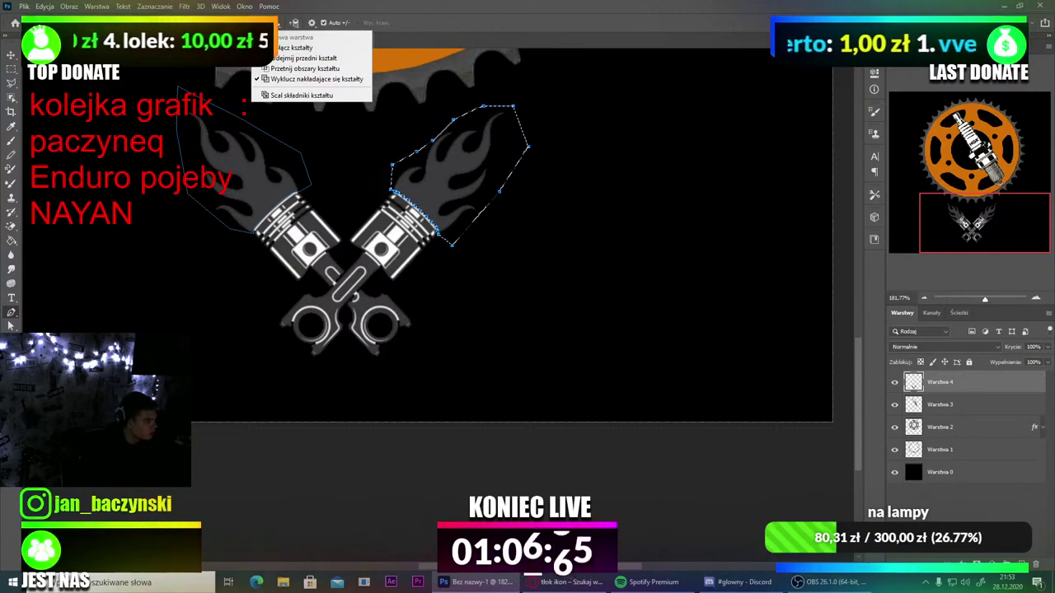
pyautogui.click(286, 48)
pyautogui.rightClick(236, 142)
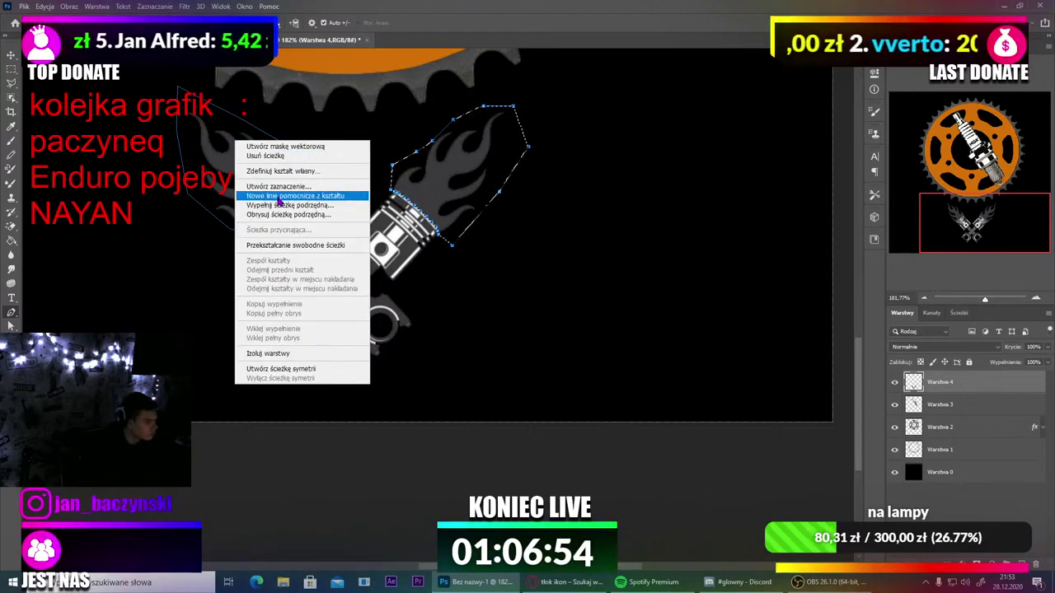
pyautogui.click(288, 189)
pyautogui.click(589, 150)
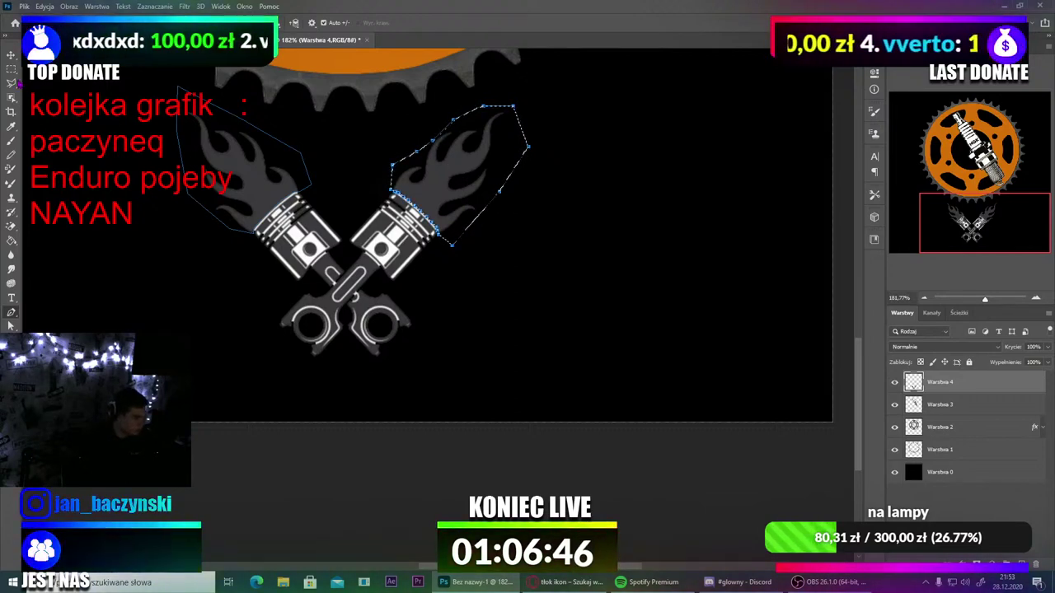
# Step: Cut the selected right flames out of Warstwa 4 onto a new layer
pyautogui.rightClick(490, 157)
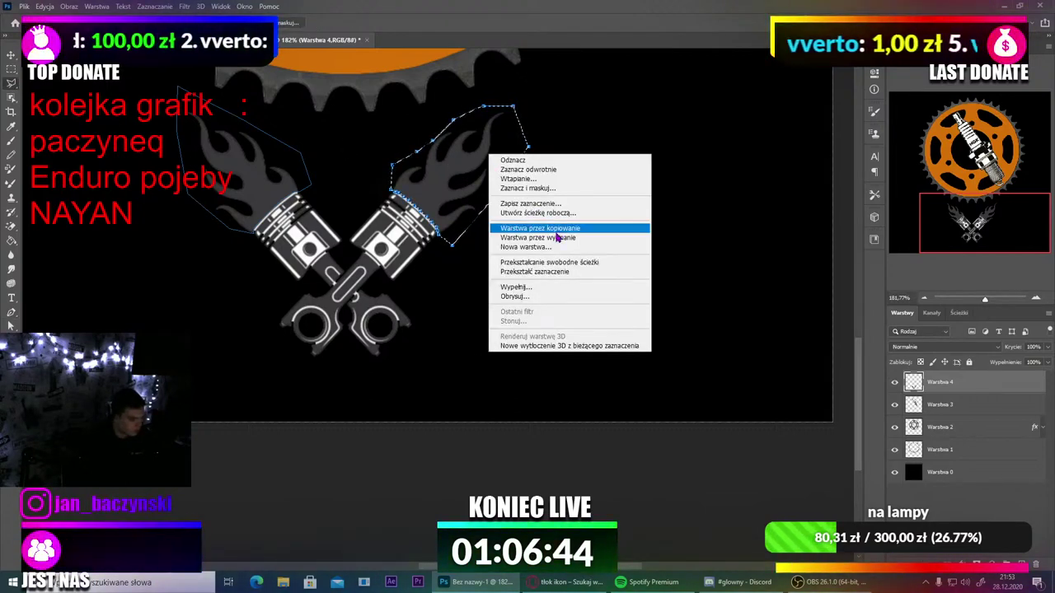
pyautogui.click(571, 238)
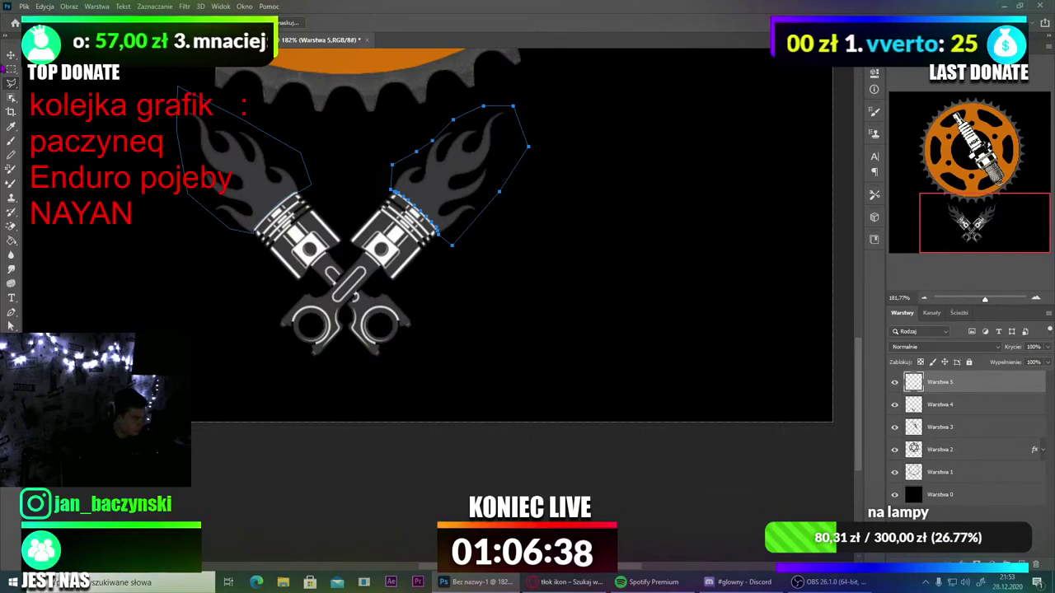
pyautogui.rightClick(230, 161)
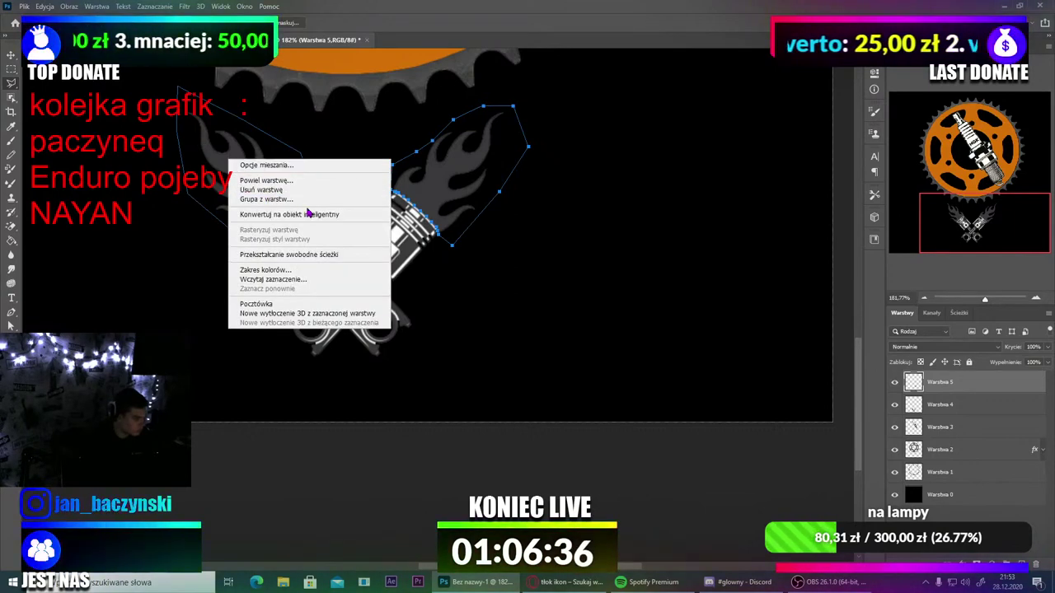
pyautogui.click(132, 160)
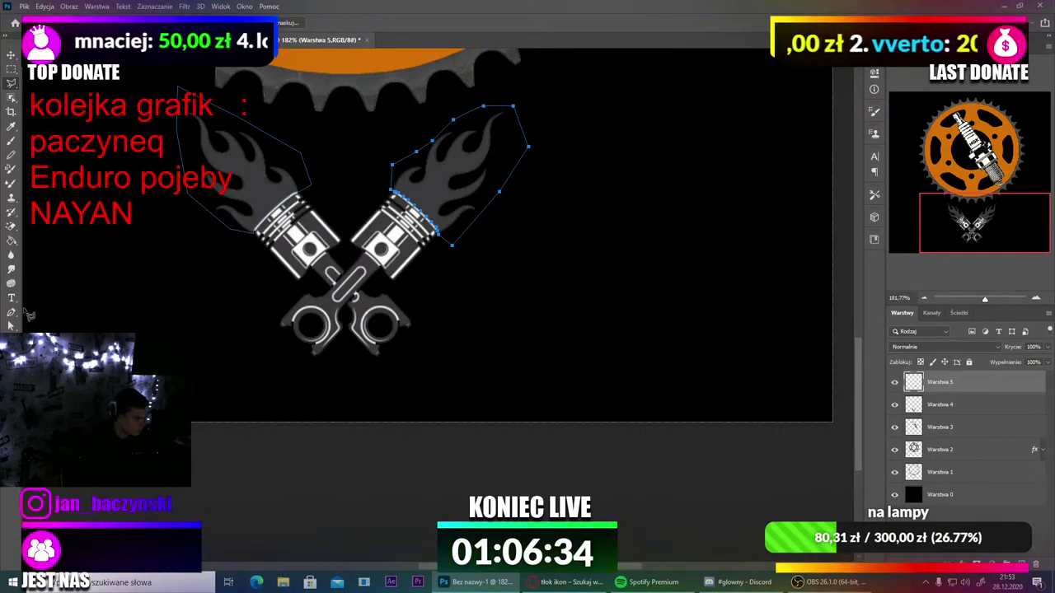
# Step: Delete the old paths around both pistons' flames and restore the right flames' layer, Warstwa 5
pyautogui.click(12, 239)
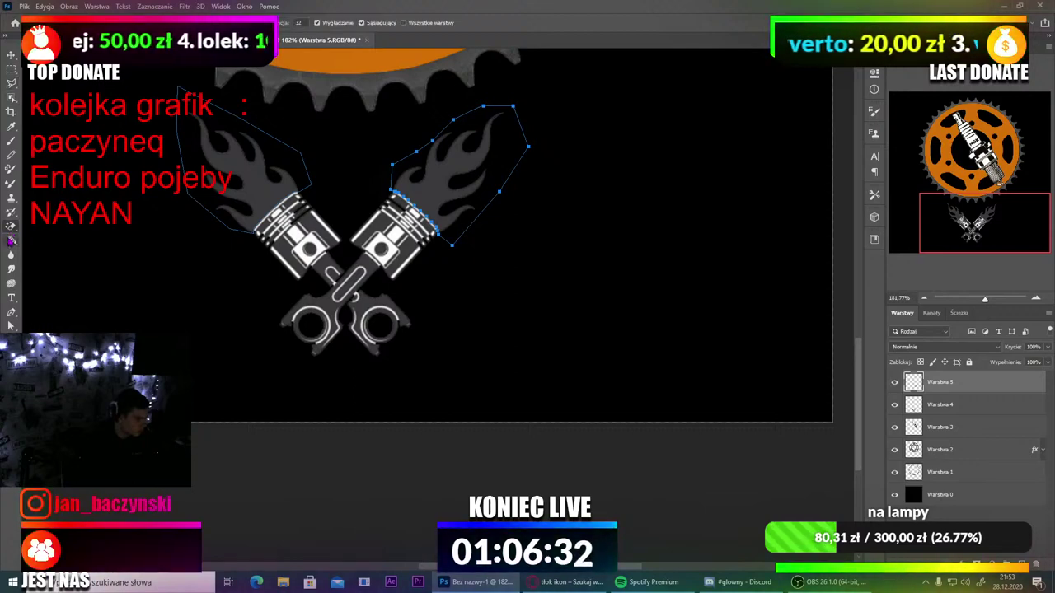
pyautogui.click(11, 255)
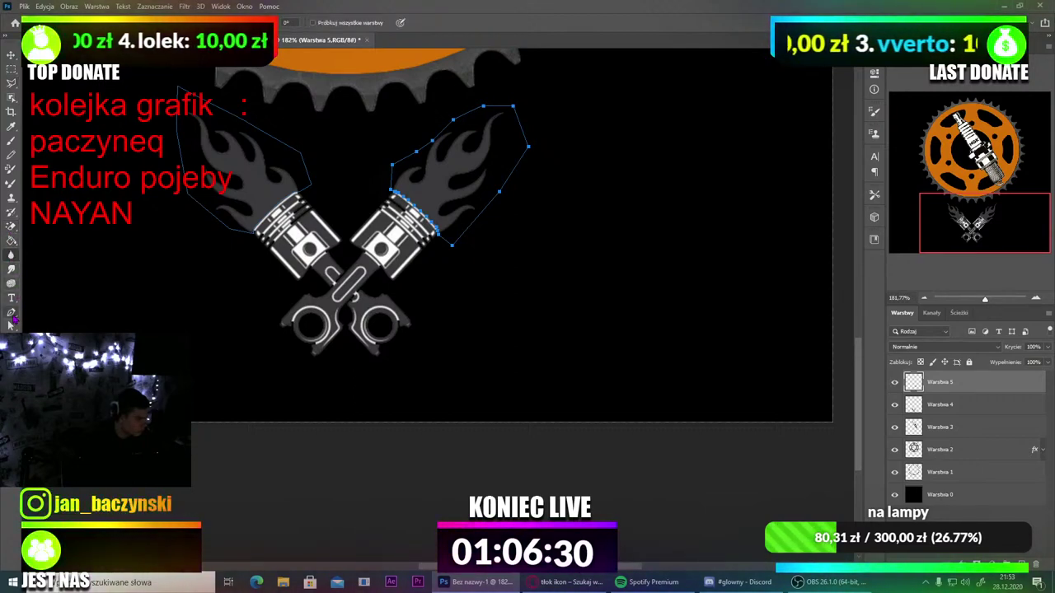
pyautogui.click(11, 314)
pyautogui.hotkey('ctrl', 'z')
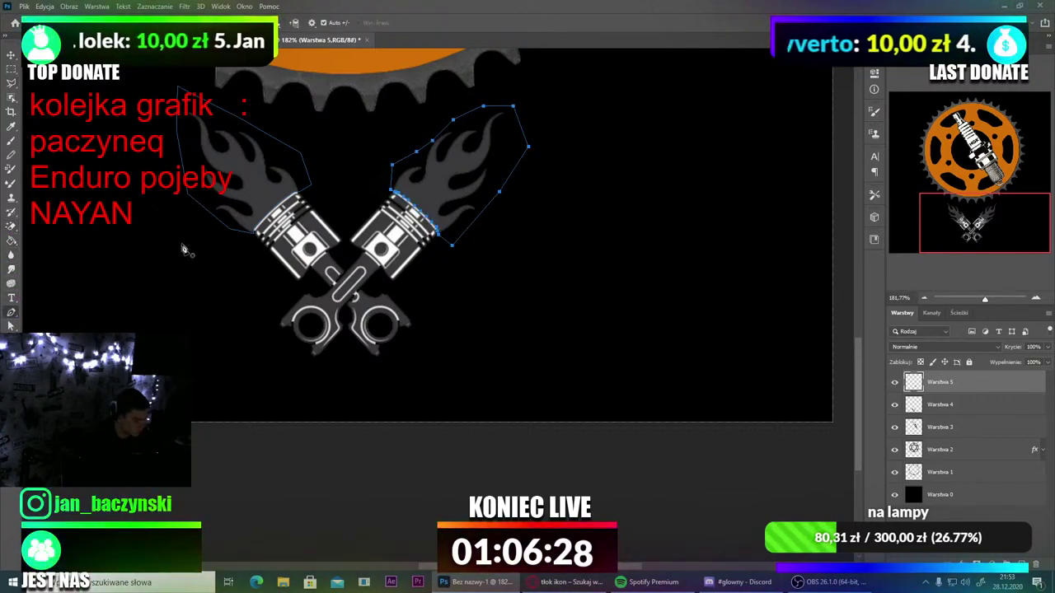
pyautogui.press('Delete')
pyautogui.press('Delete')
pyautogui.press('Delete')
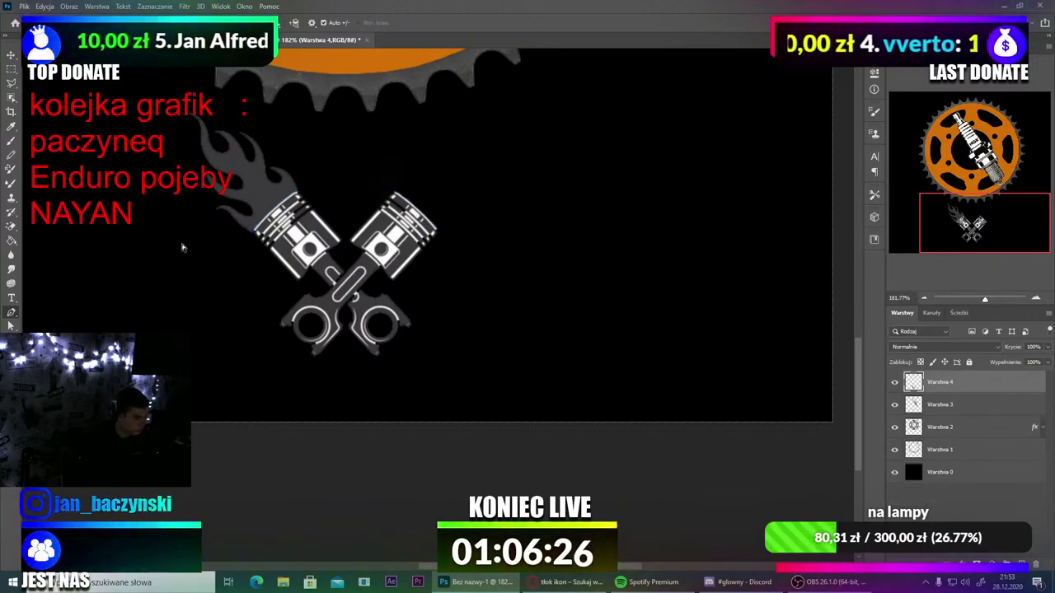
pyautogui.hotkey('ctrl', 'shift', 'z')
pyautogui.hotkey('ctrl', 'shift', 'z')
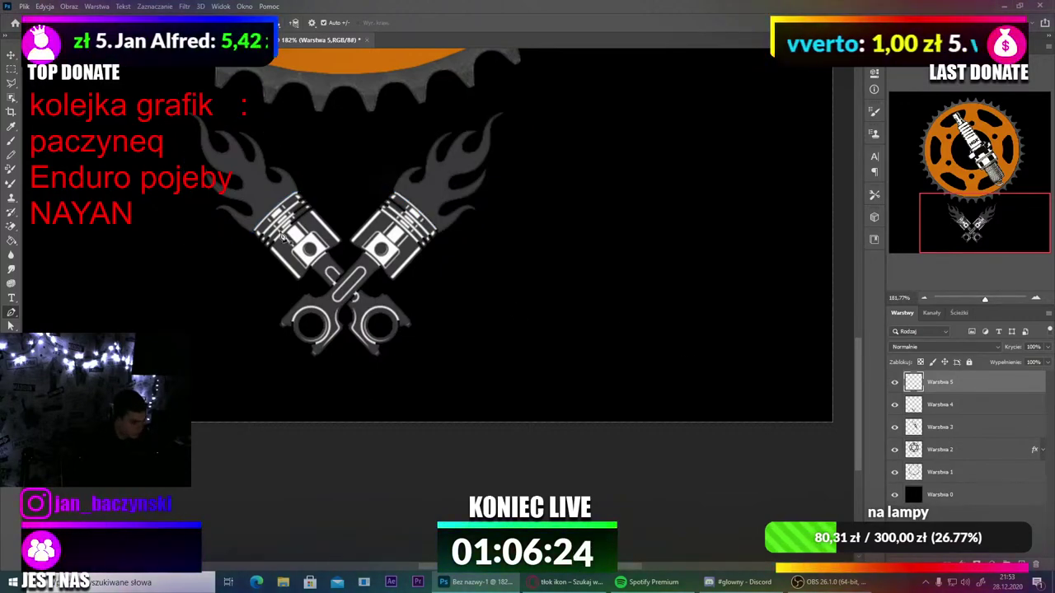
# Step: Draw a closed Pen path around the left piston's flames, following the outer edge of the piston crown
pyautogui.scroll(5, 303, 196)
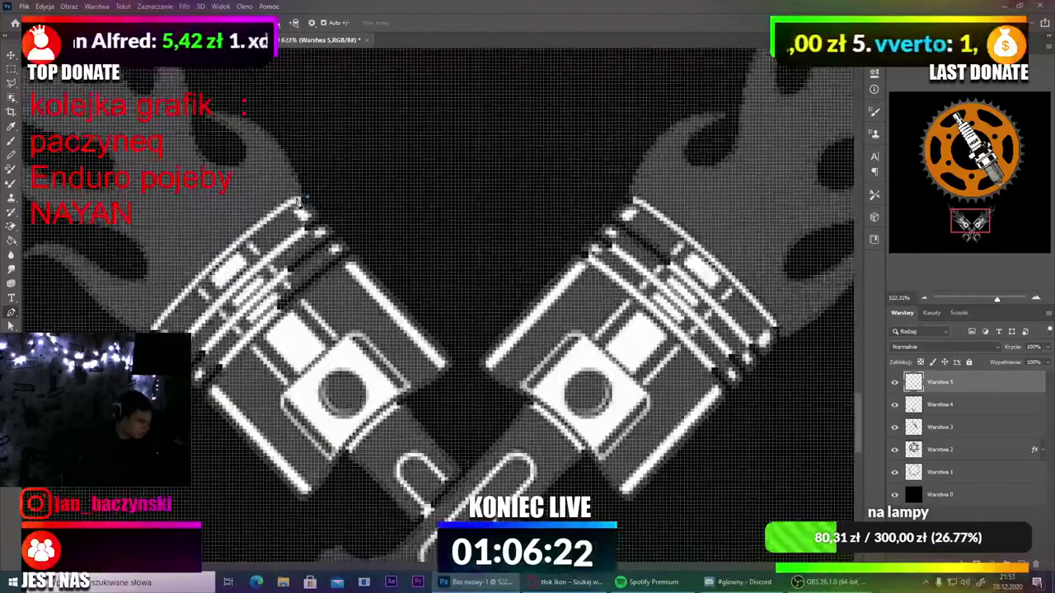
pyautogui.scroll(1, 284, 206)
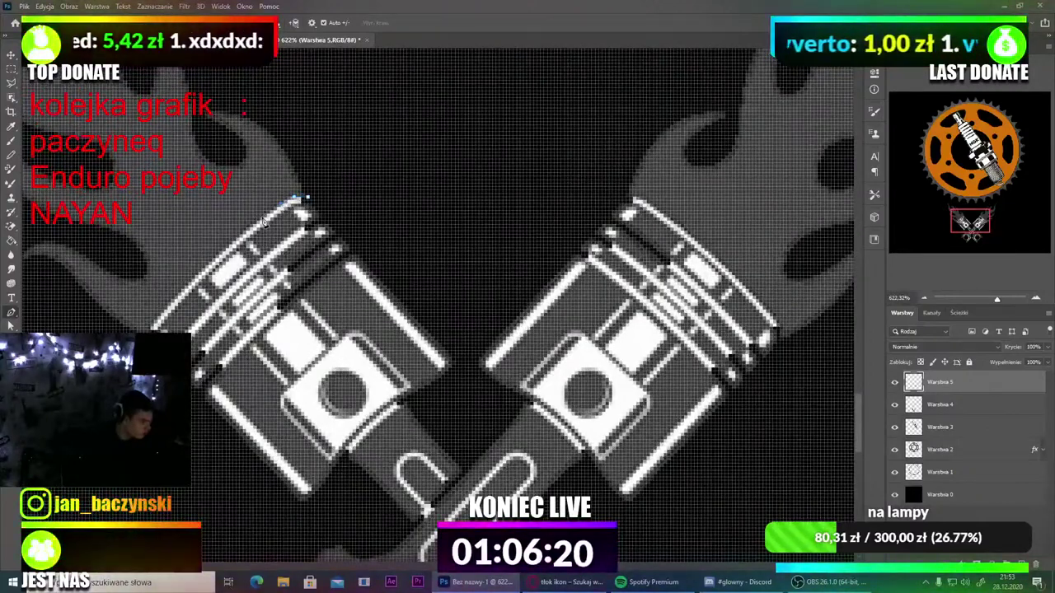
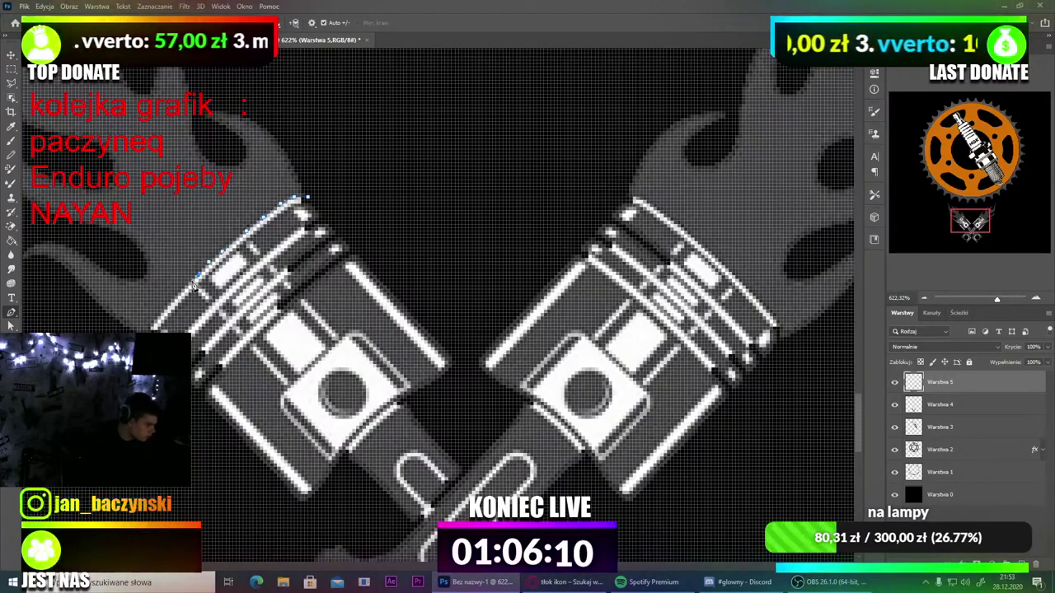
pyautogui.hotkey('ctrl', 'z')
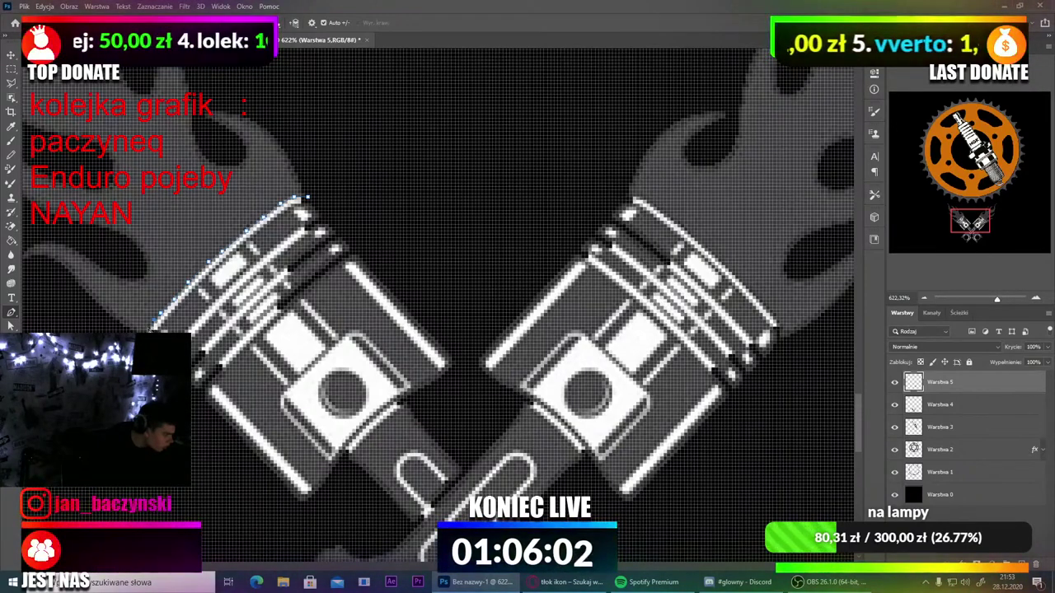
pyautogui.scroll(-2, 149, 328)
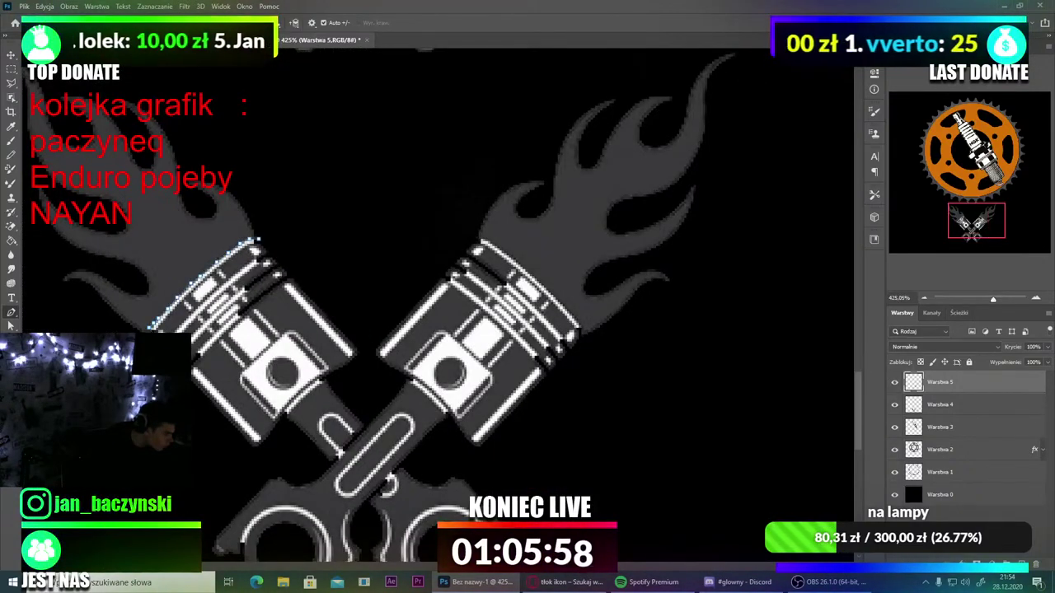
pyautogui.scroll(5, 149, 328)
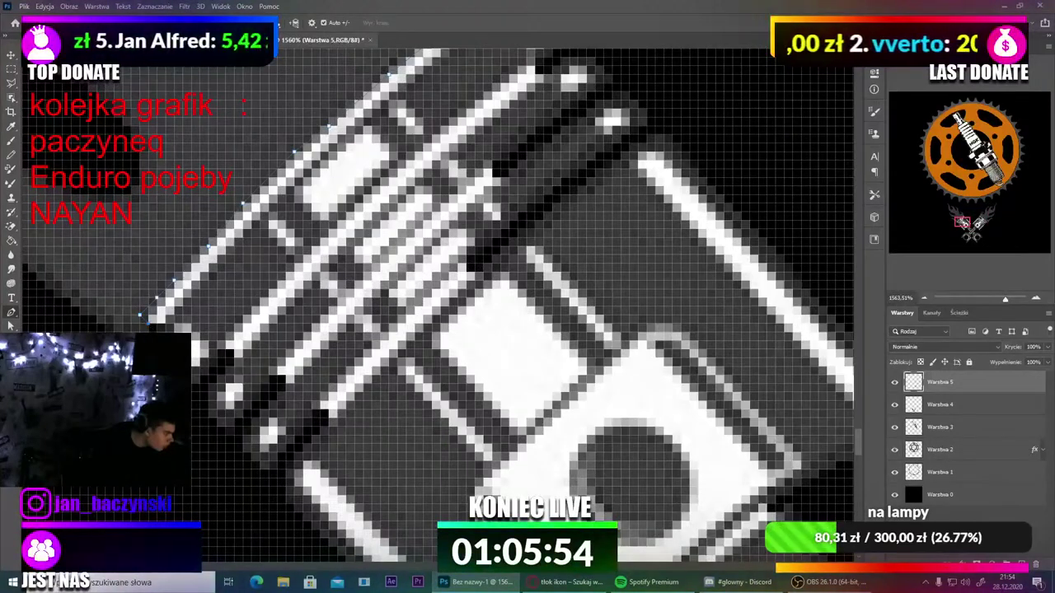
pyautogui.scroll(-8, 150, 328)
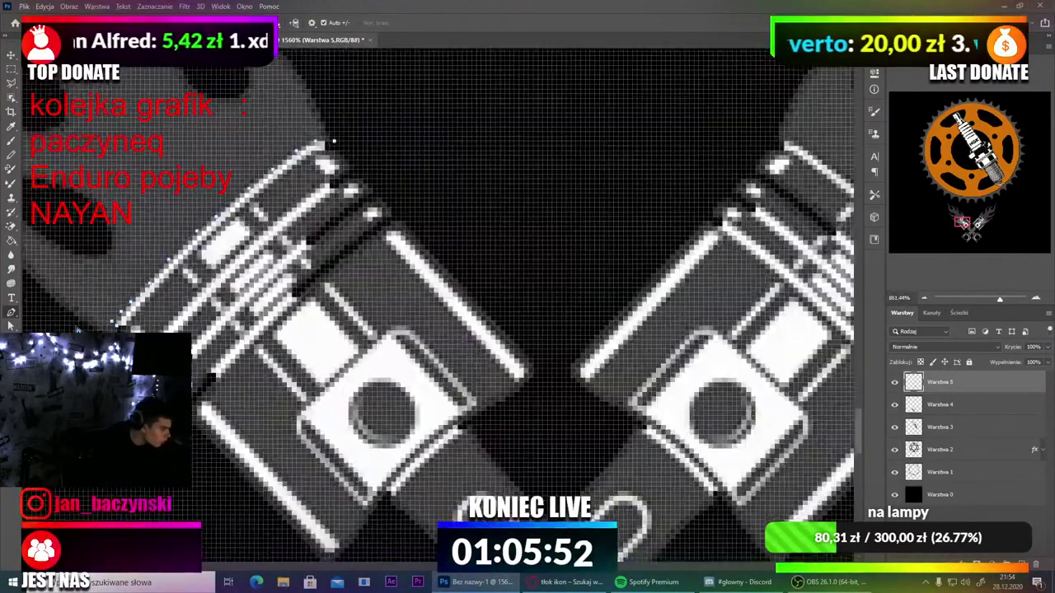
pyautogui.scroll(-2, 57, 311)
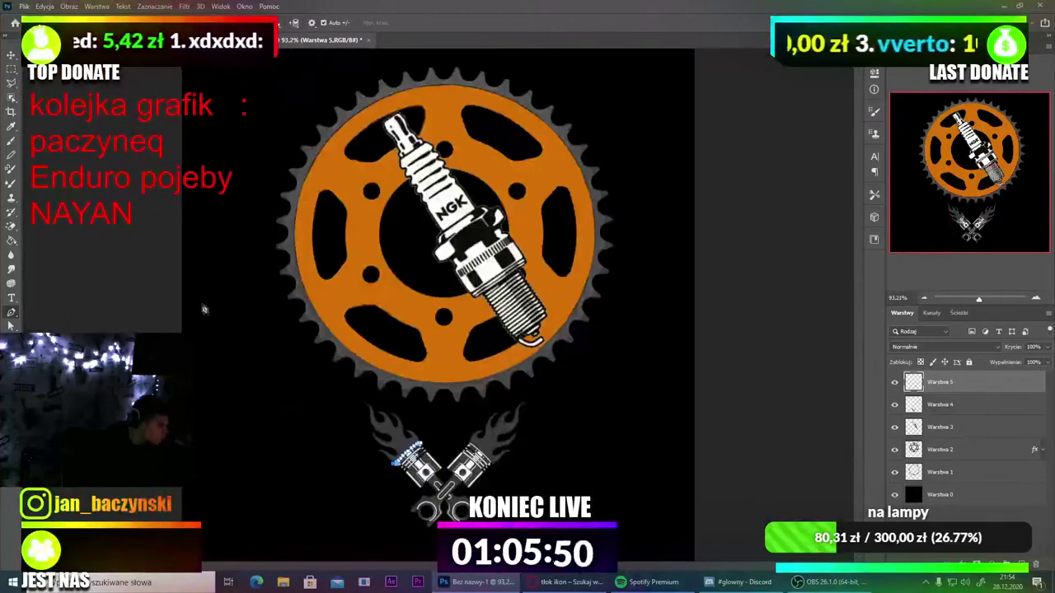
pyautogui.scroll(2, 281, 428)
pyautogui.click(364, 375)
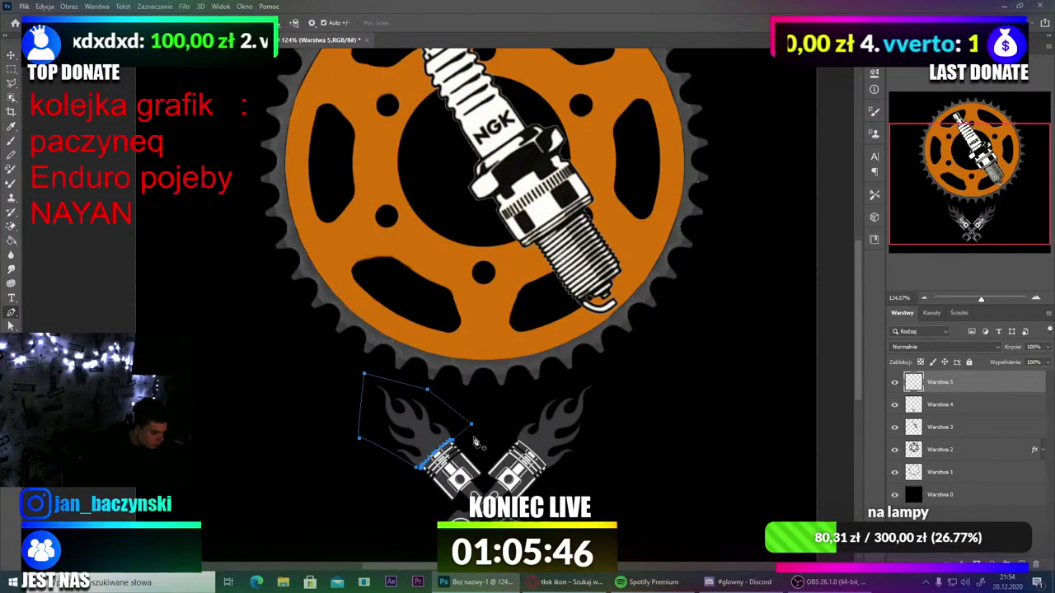
# Step: Make a new anti-aliased selection with a 0-pixel feather from the path around the left flames
pyautogui.rightClick(407, 416)
pyautogui.click(459, 224)
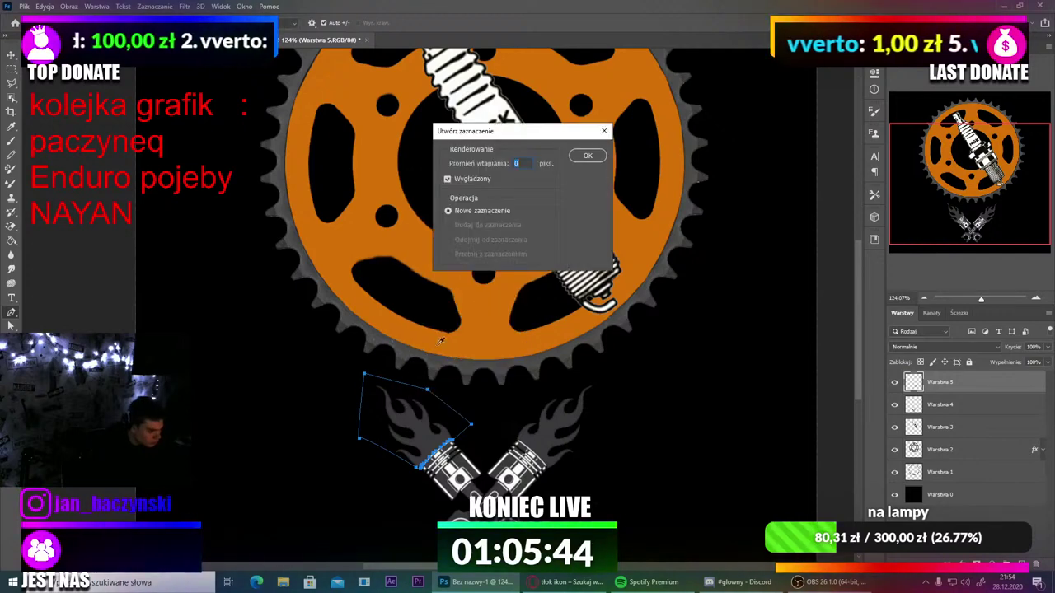
pyautogui.click(588, 155)
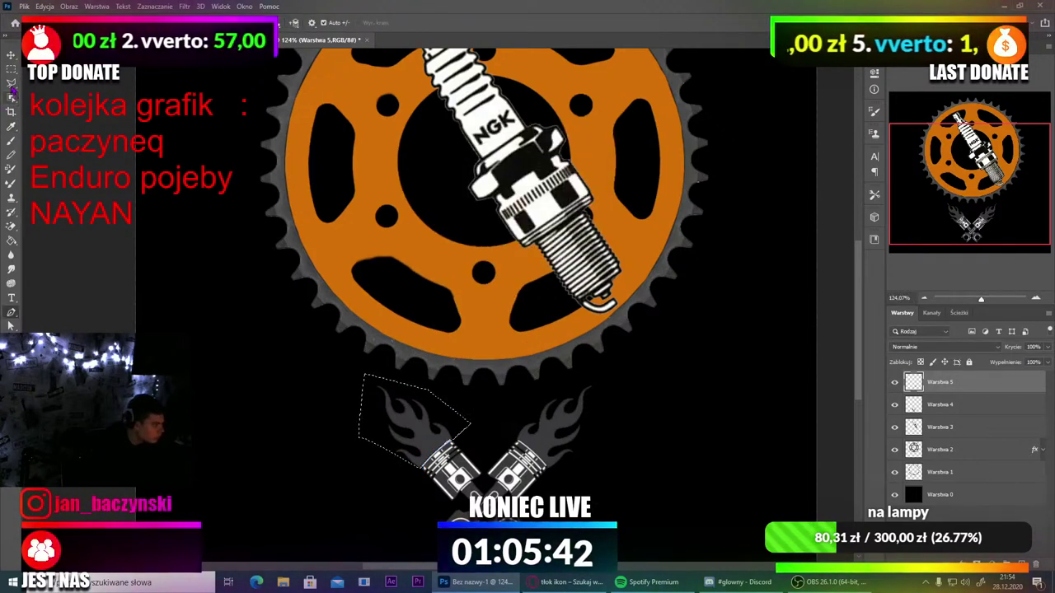
# Step: Try to cut the selected left flames onto a new layer with Warstwa 5 active
pyautogui.click(11, 84)
pyautogui.rightClick(400, 209)
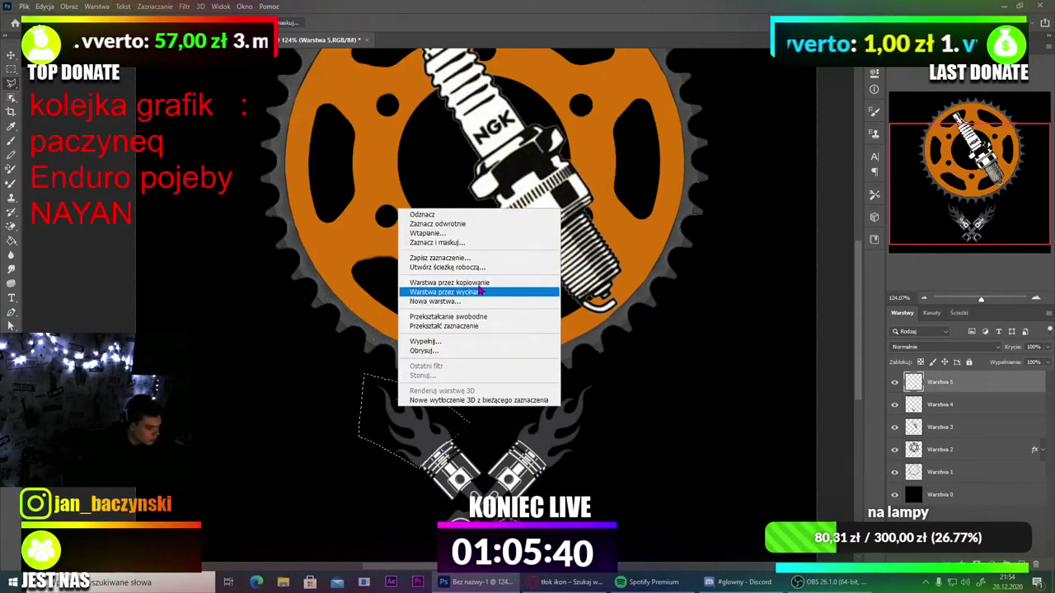
pyautogui.click(480, 291)
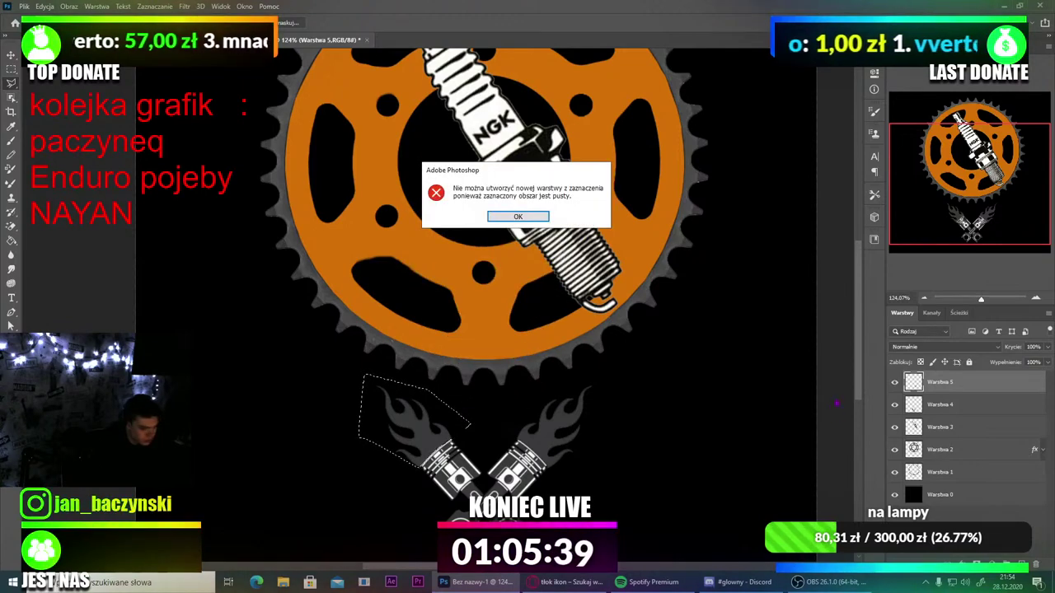
pyautogui.click(518, 217)
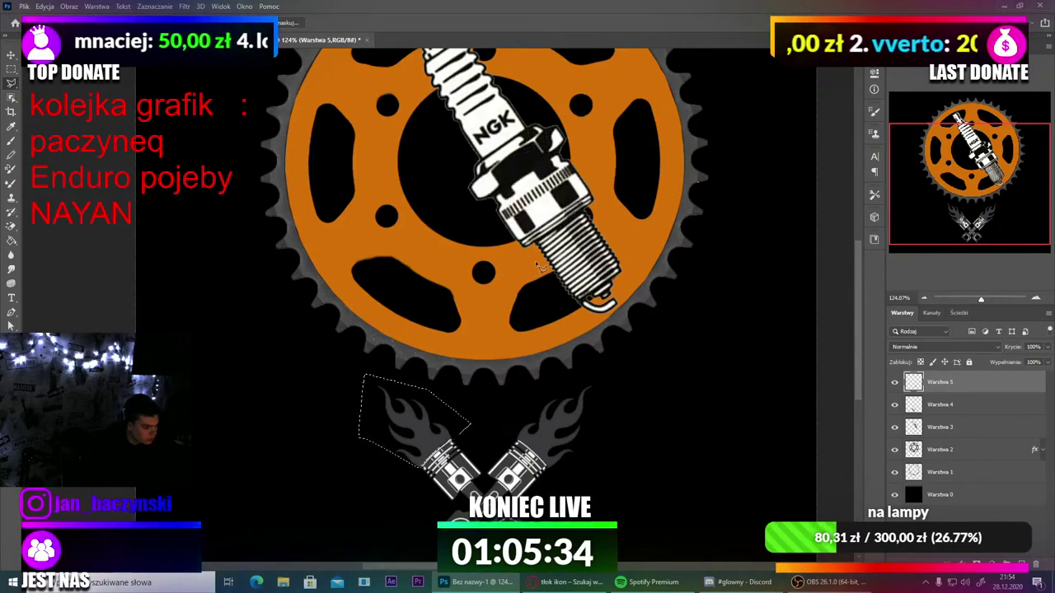
# Step: Toggle the visibility of Warstwa 3, Warstwa 4 and Warstwa 5 to check which layer holds the left flames
pyautogui.click(896, 407)
pyautogui.click(896, 407)
pyautogui.click(895, 407)
pyautogui.click(895, 407)
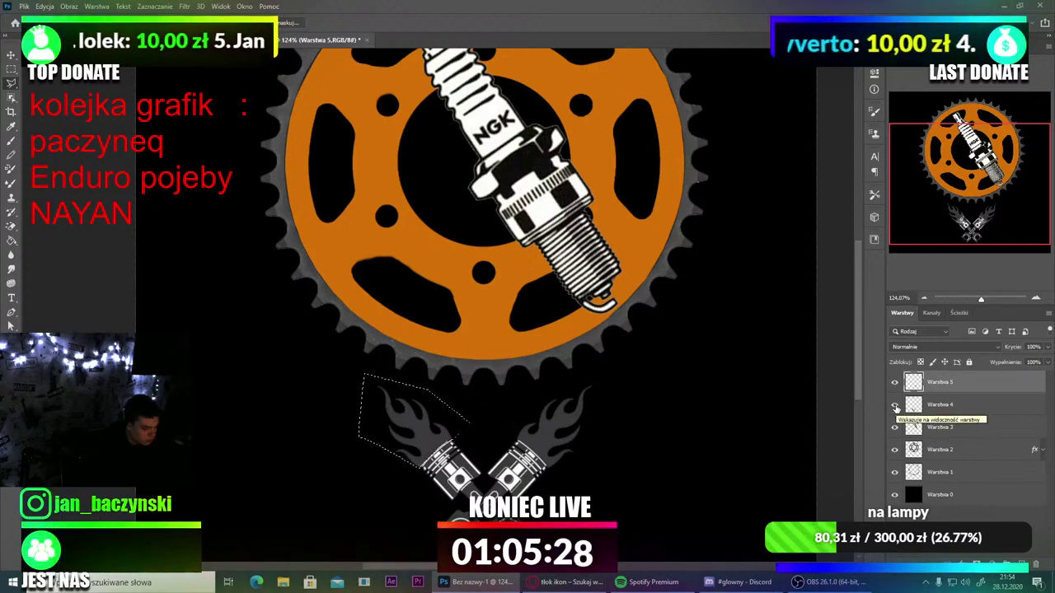
pyautogui.click(895, 427)
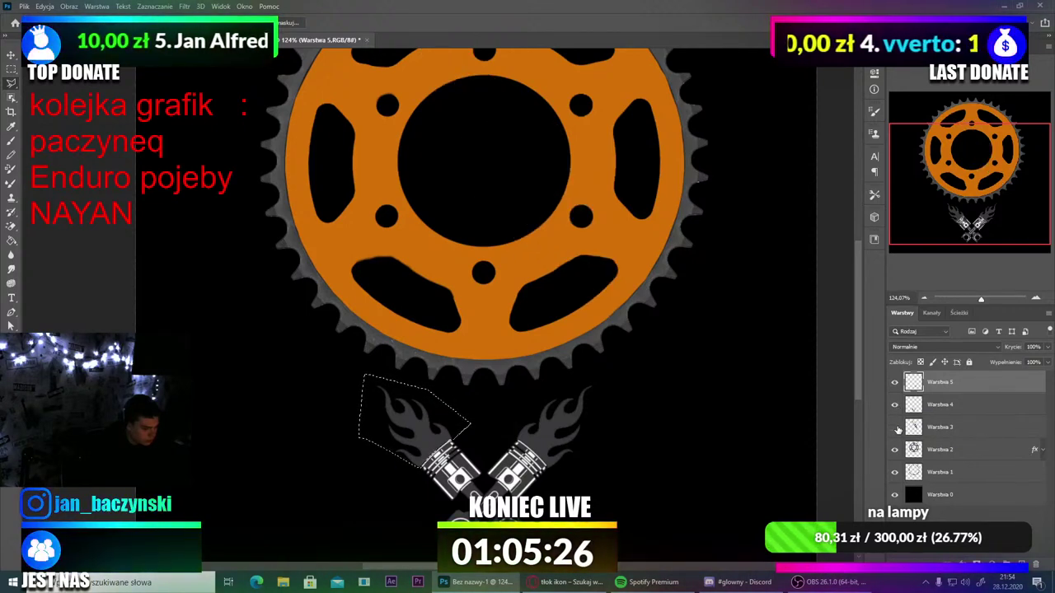
pyautogui.click(896, 427)
pyautogui.click(896, 407)
pyautogui.click(896, 407)
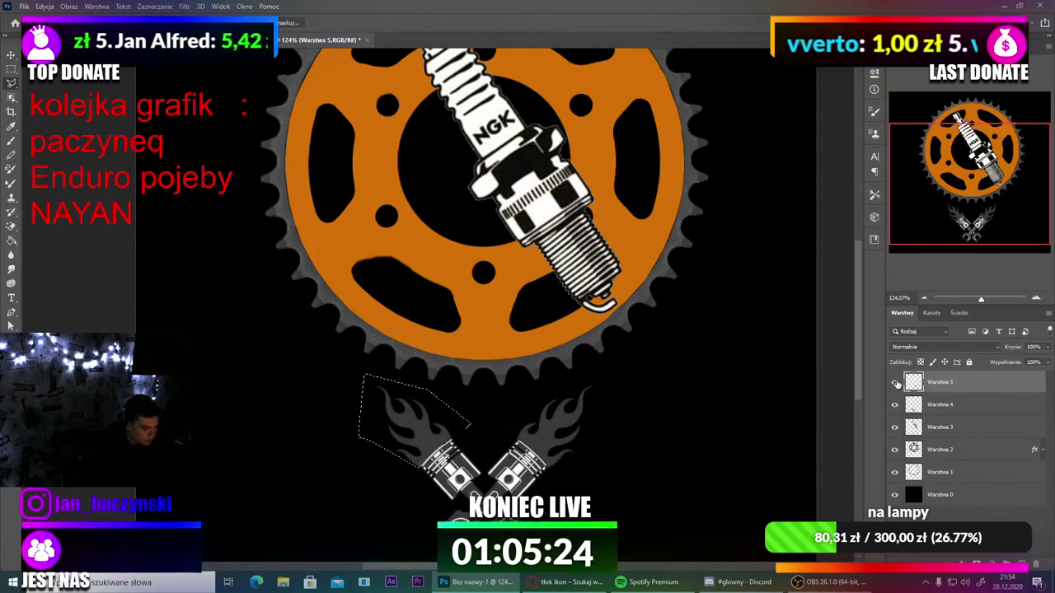
pyautogui.click(895, 383)
pyautogui.click(896, 383)
pyautogui.click(896, 405)
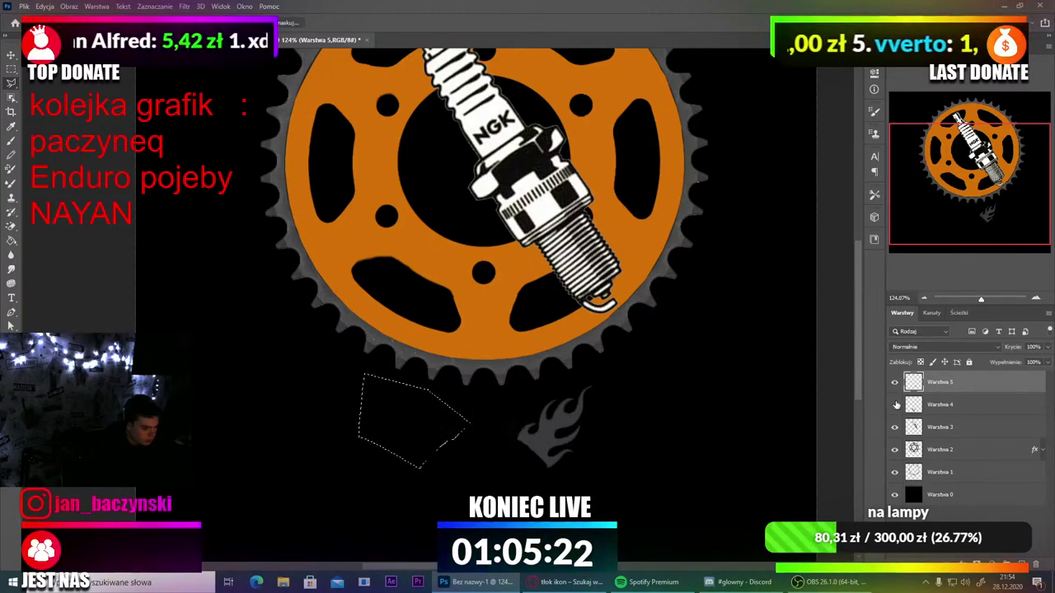
pyautogui.click(896, 404)
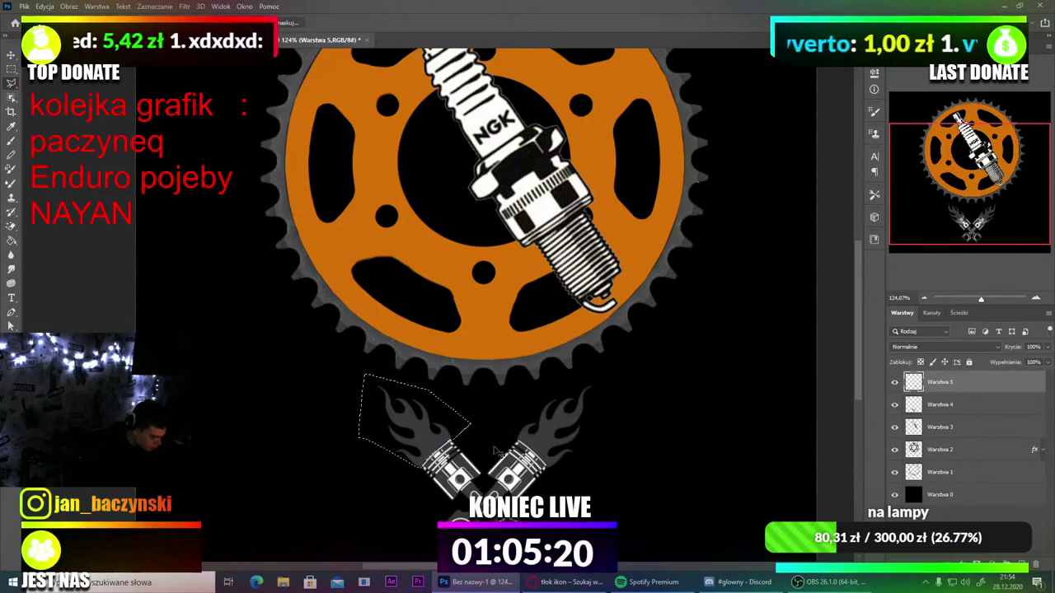
pyautogui.click(896, 405)
pyautogui.click(895, 405)
# Step: Undo the visibility changes and the selection, going back to the closed path around the left flames
pyautogui.hotkey('ctrl', ',')
pyautogui.hotkey('ctrl', 'z')
pyautogui.hotkey('ctrl', 'z')
pyautogui.hotkey('ctrl', 'z')
pyautogui.hotkey('ctrl', 'z')
pyautogui.hotkey('ctrl', 'z')
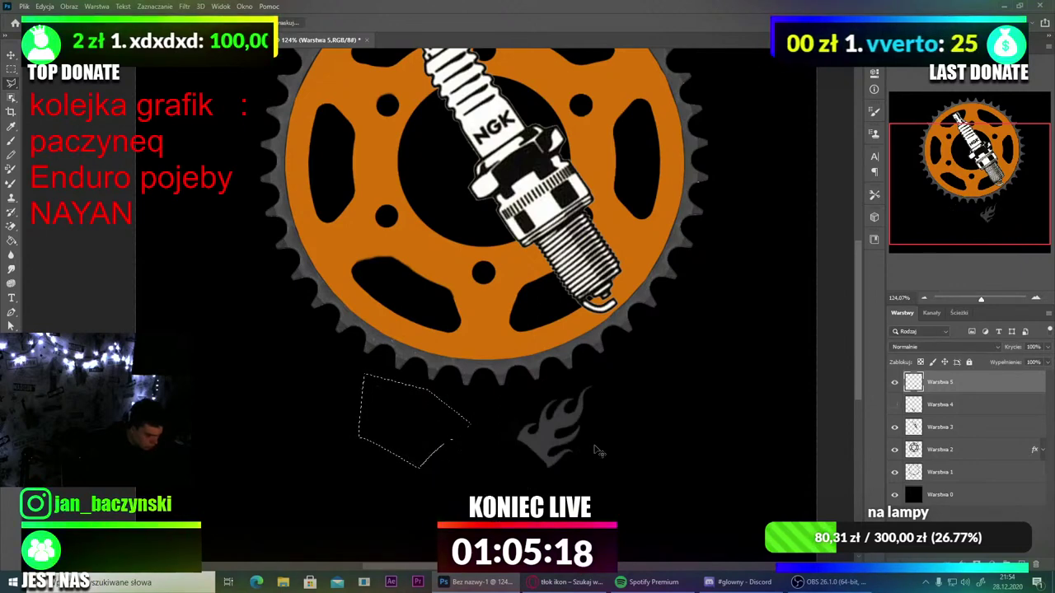
pyautogui.hotkey('ctrl', 'z')
pyautogui.hotkey('ctrl', 'z')
pyautogui.hotkey('ctrl', 'z')
pyautogui.hotkey('ctrl', 'z')
pyautogui.hotkey('ctrl', 'z')
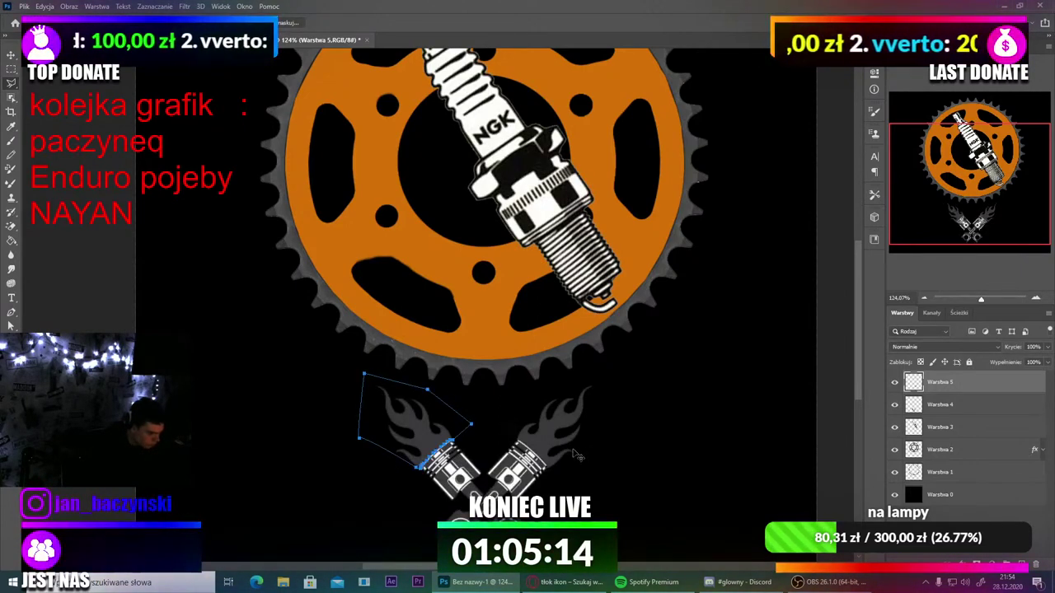
# Step: Turn the left flames' path into a new anti-aliased selection again, with a 0-pixel feather
pyautogui.rightClick(409, 420)
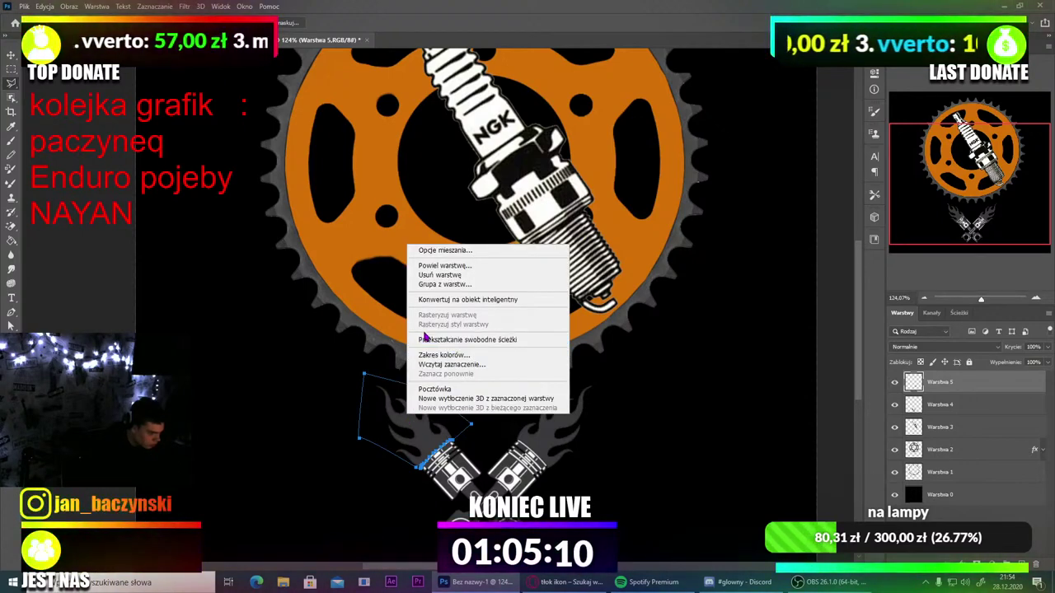
pyautogui.click(288, 311)
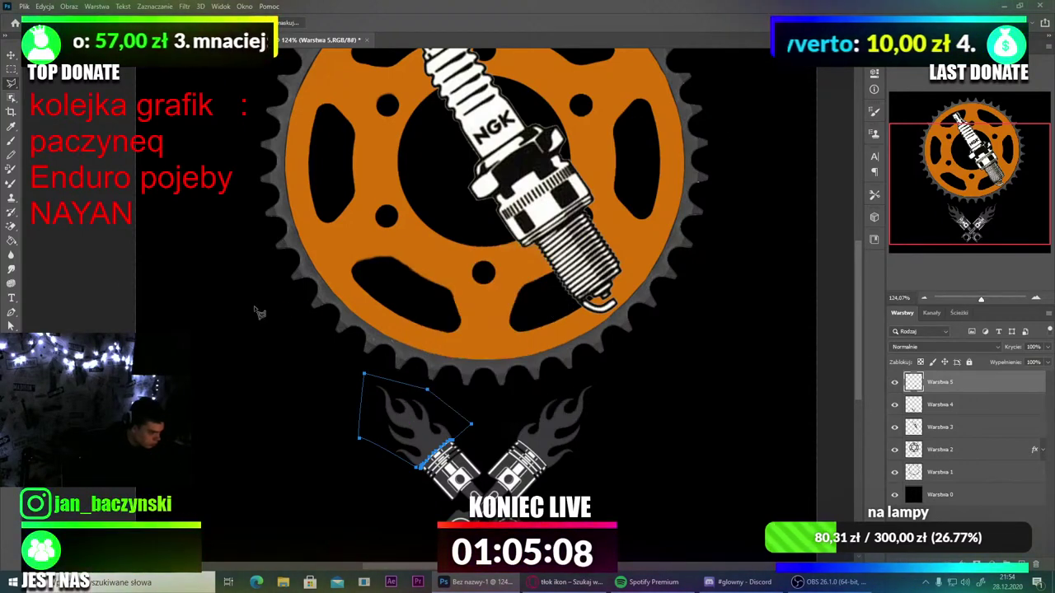
pyautogui.click(11, 313)
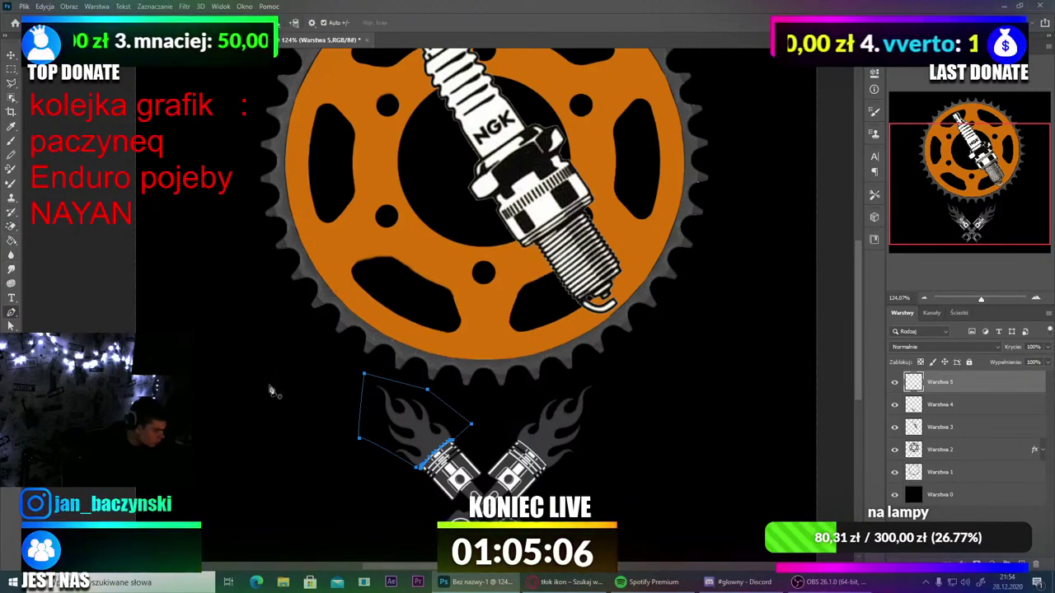
pyautogui.rightClick(386, 408)
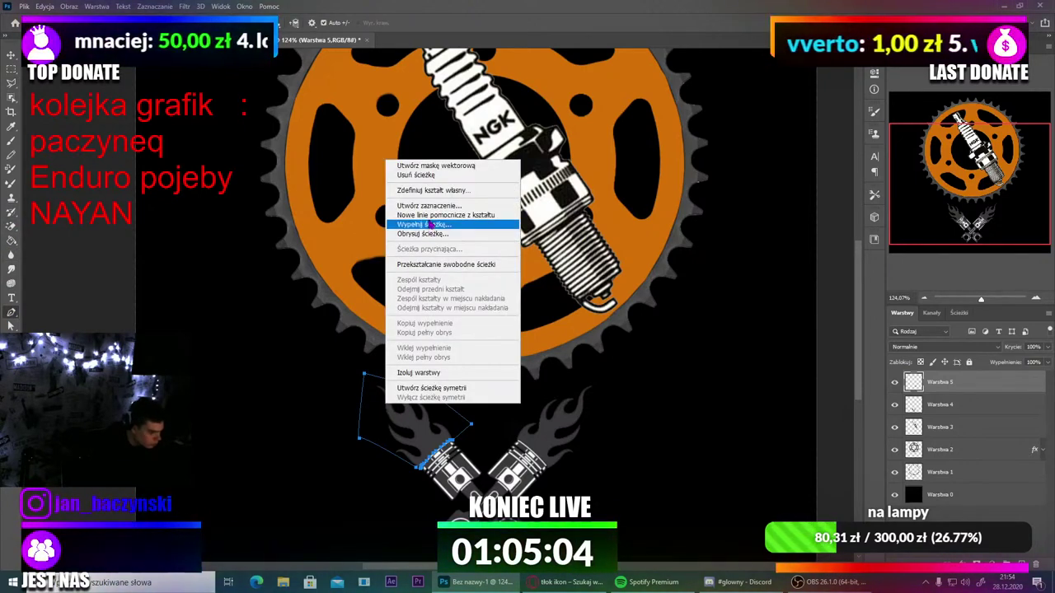
pyautogui.click(429, 205)
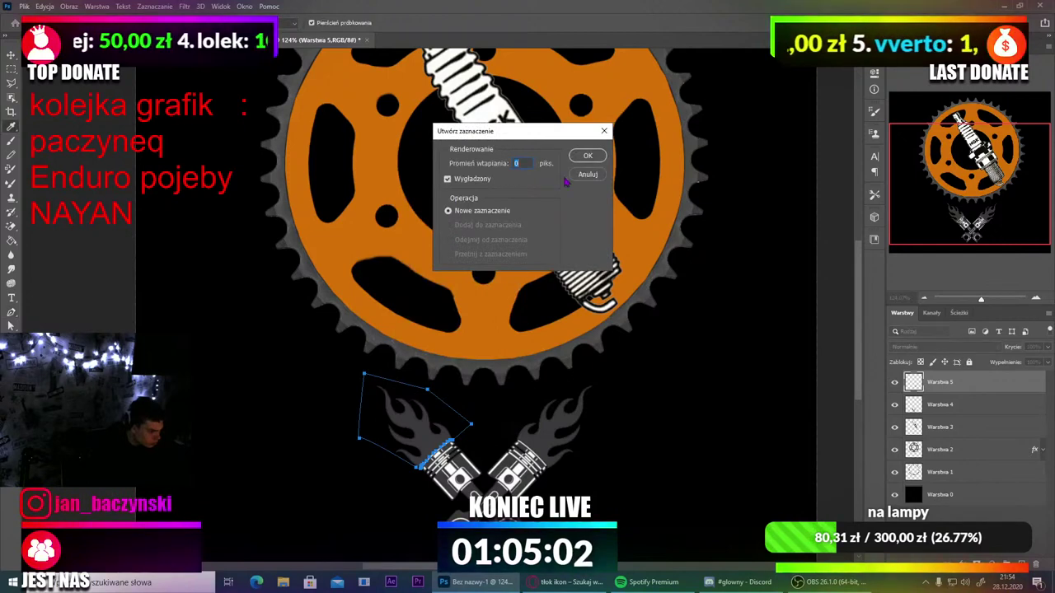
pyautogui.click(588, 155)
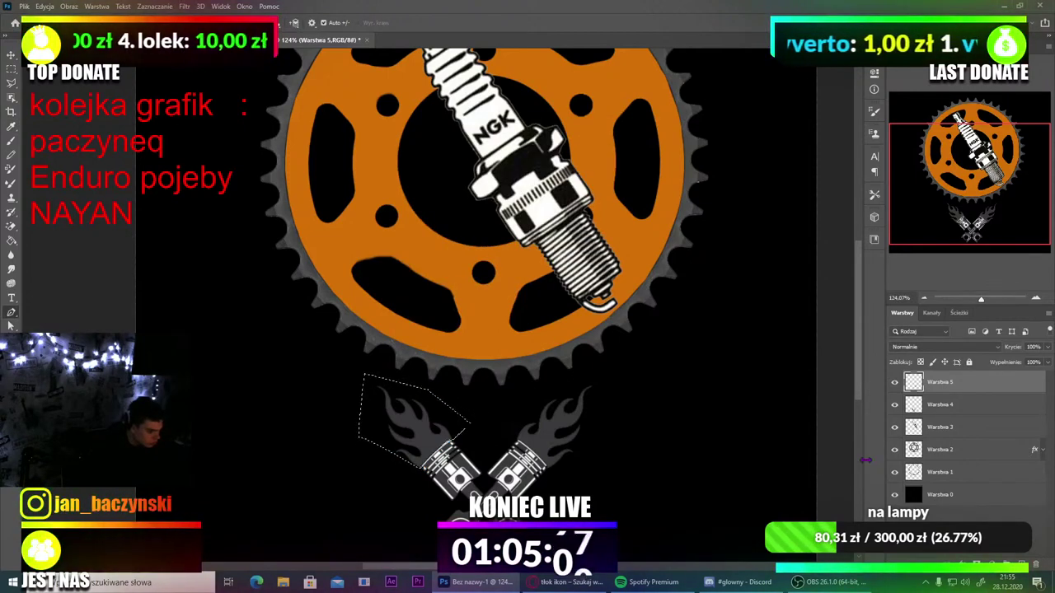
# Step: Try again to cut the selected left flames onto a new layer with Warstwa 5 active
pyautogui.click(895, 404)
pyautogui.click(895, 405)
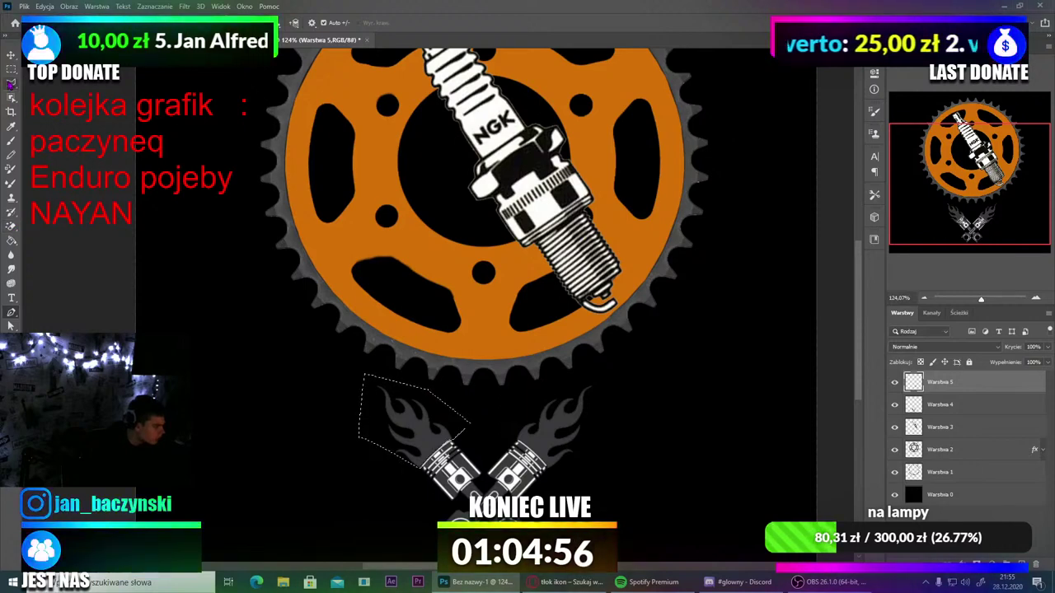
pyautogui.press('l')
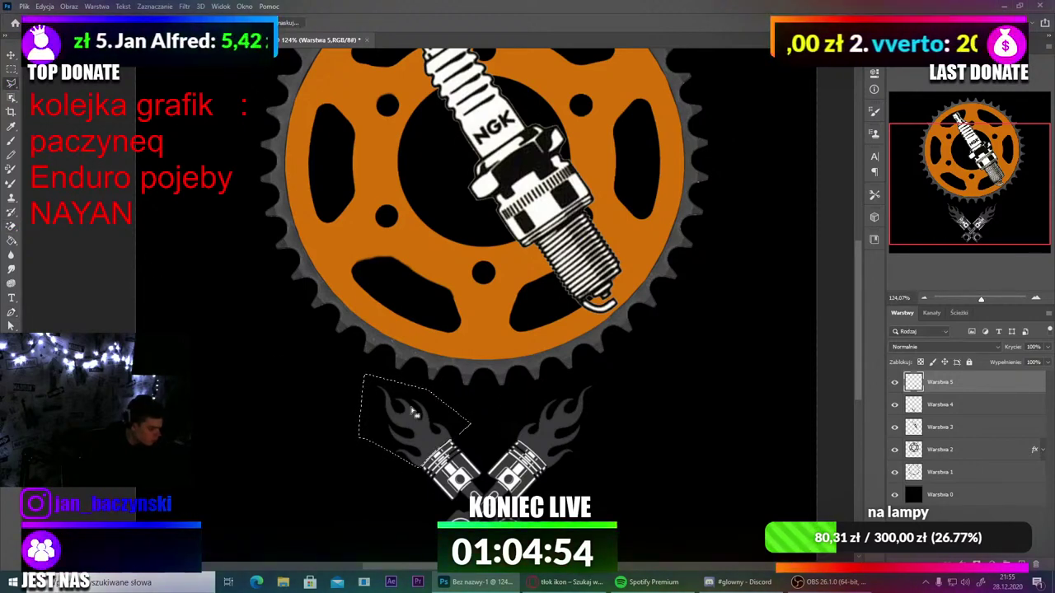
pyautogui.rightClick(412, 209)
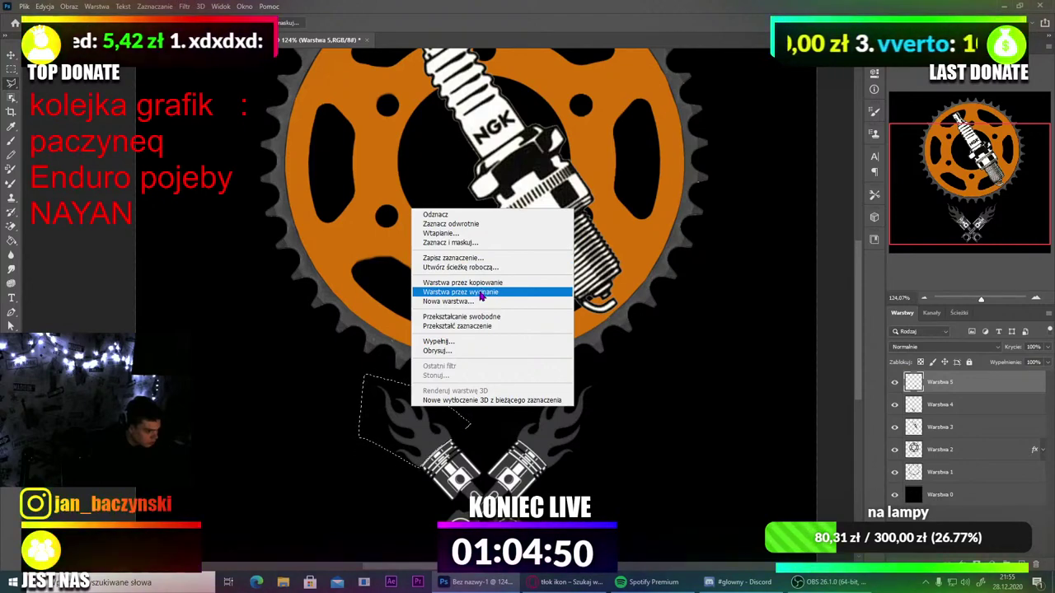
pyautogui.click(481, 296)
pyautogui.click(517, 216)
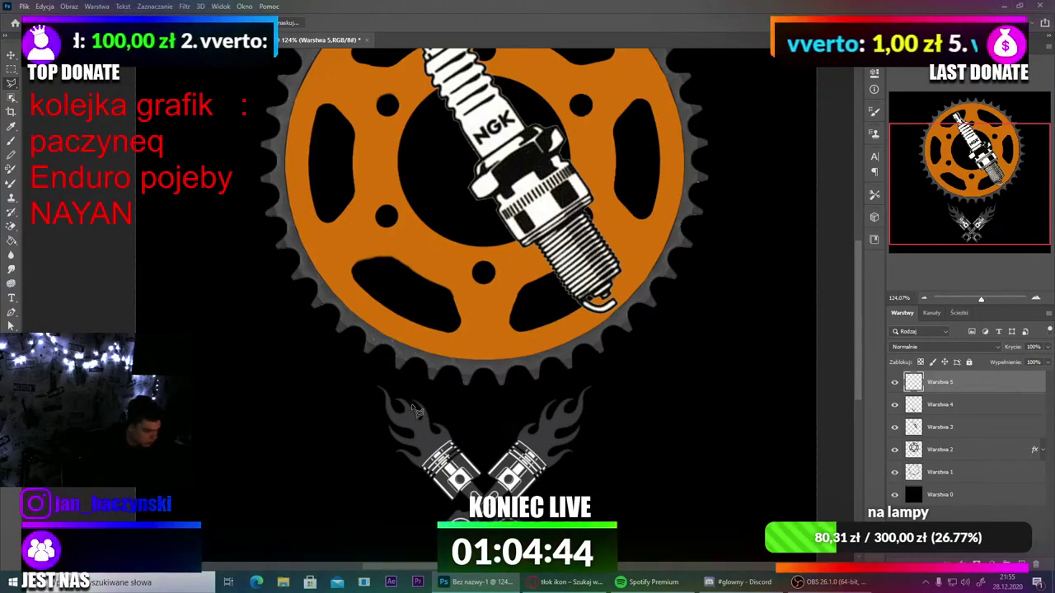
# Step: Trace a closed Polygonal Lasso selection around the left flames, following the upper edge of the left piston closely
pyautogui.scroll(6, 451, 440)
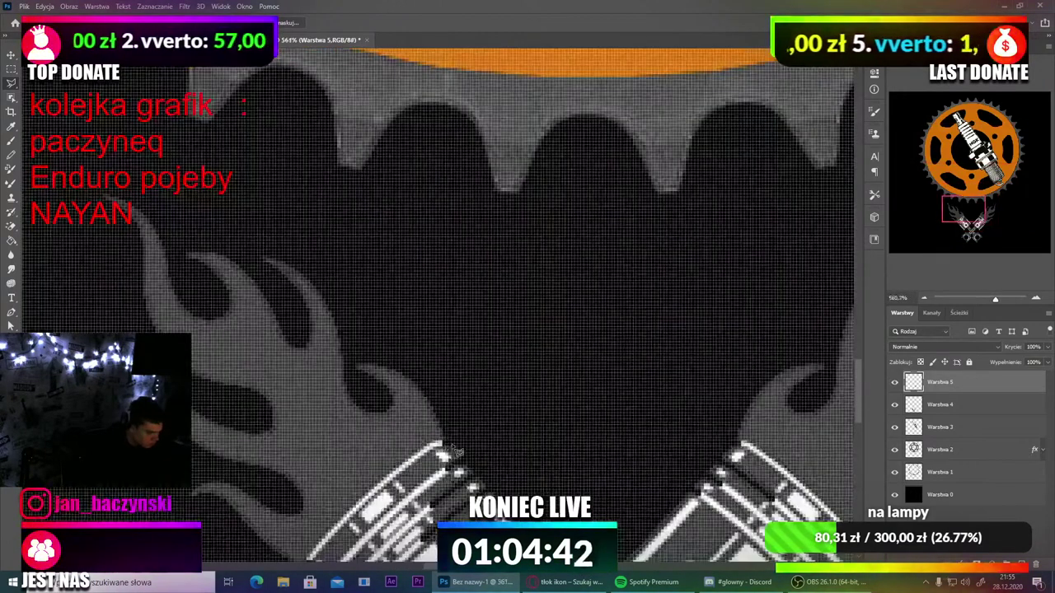
pyautogui.scroll(5, 444, 449)
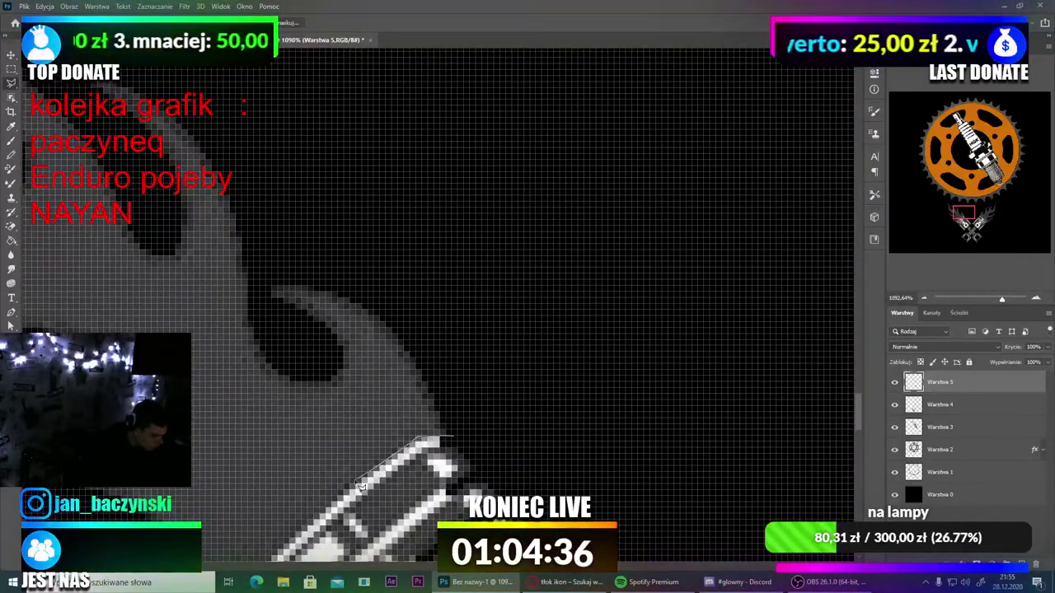
pyautogui.scroll(-4, 348, 509)
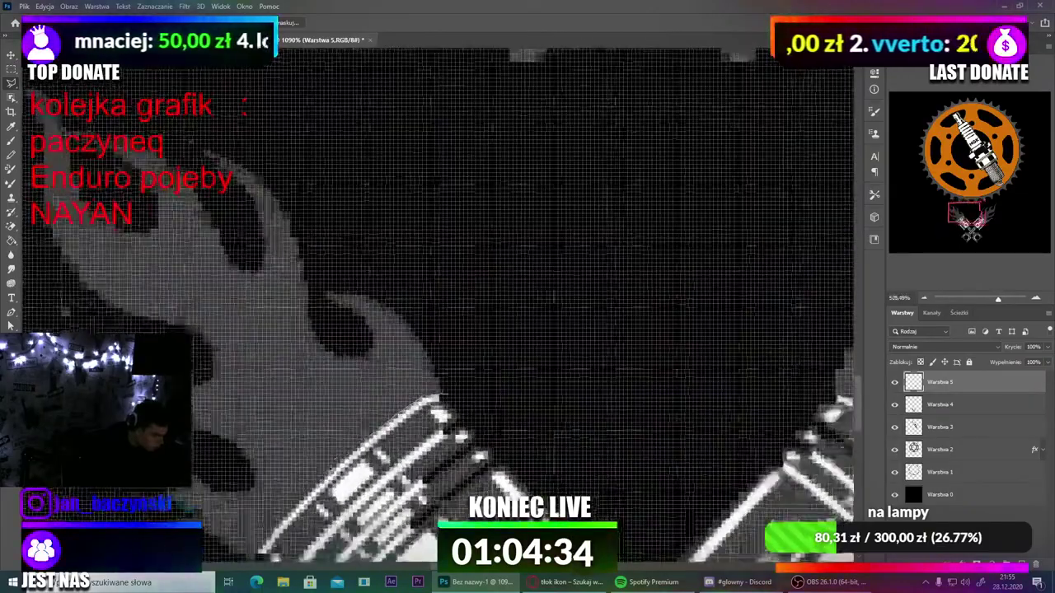
pyautogui.scroll(2, 336, 482)
pyautogui.scroll(-3, 333, 486)
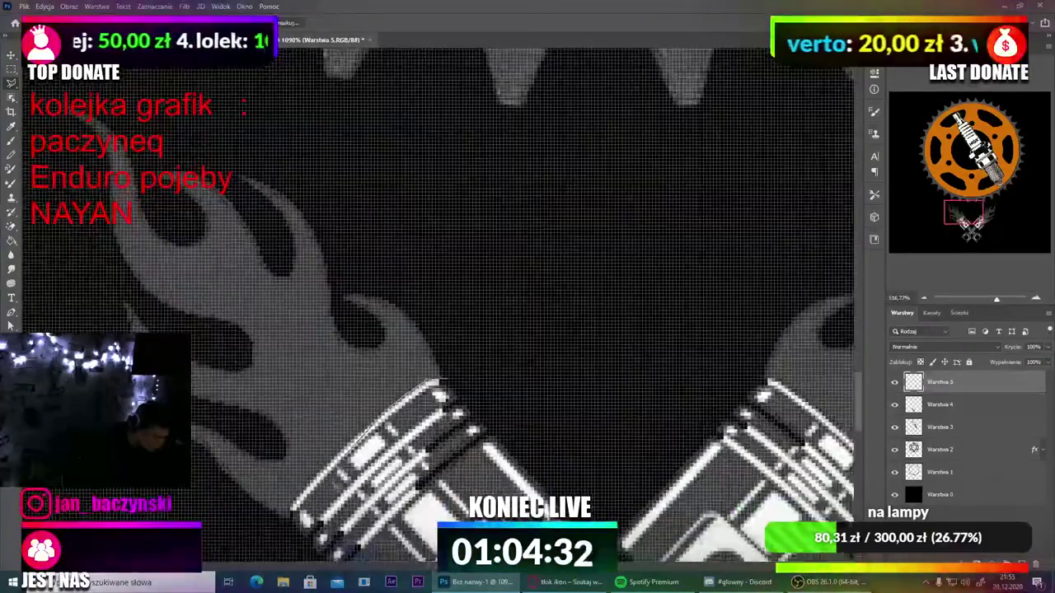
pyautogui.moveTo(671, 424); pyautogui.dragTo(642, 412)
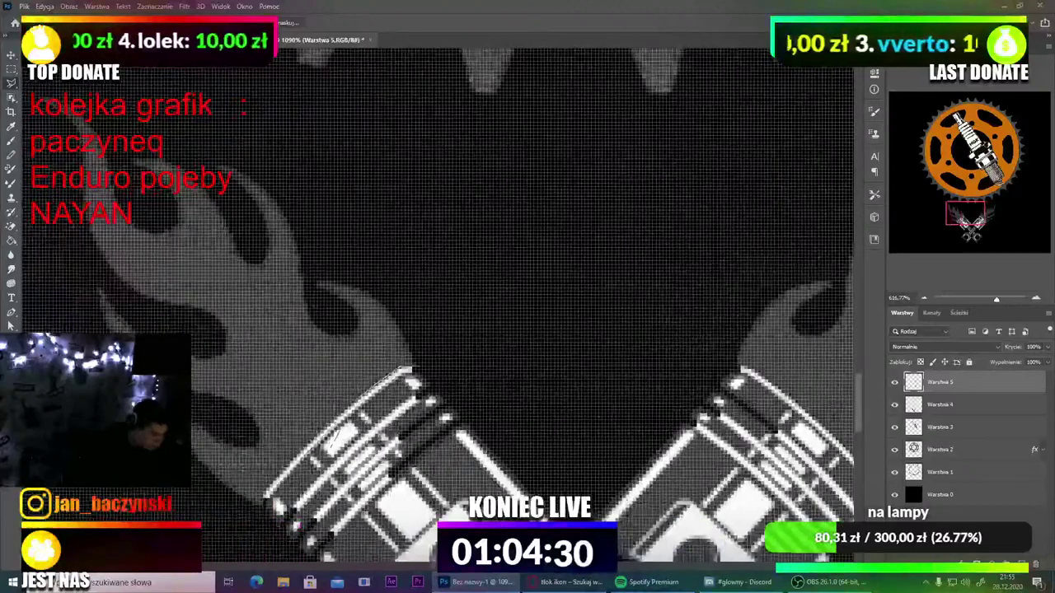
pyautogui.scroll(-2, 334, 439)
pyautogui.scroll(2, 330, 171)
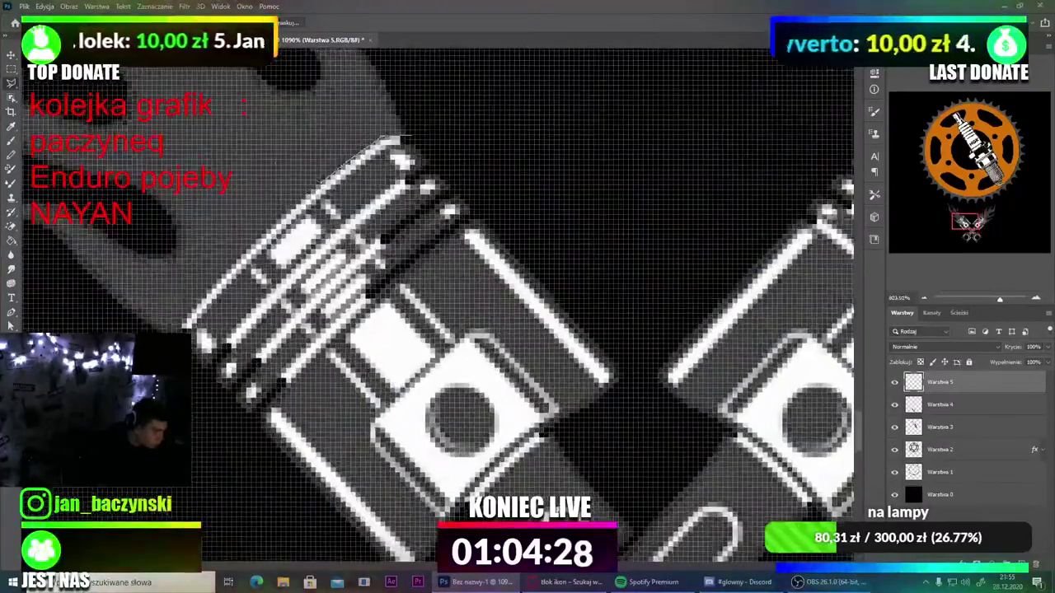
pyautogui.moveTo(329, 189); pyautogui.dragTo(495, 350)
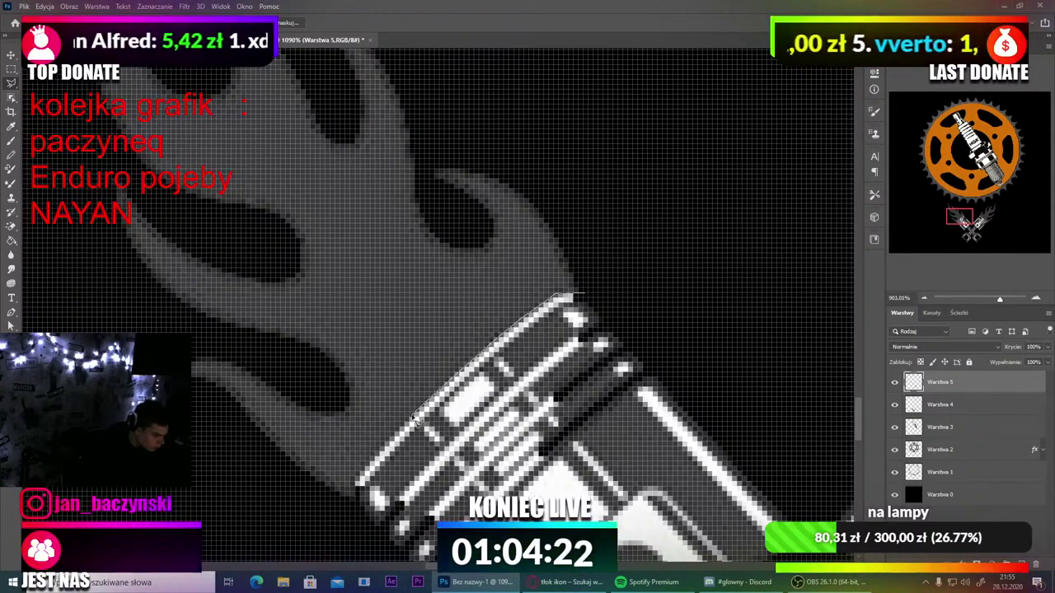
pyautogui.click(358, 493)
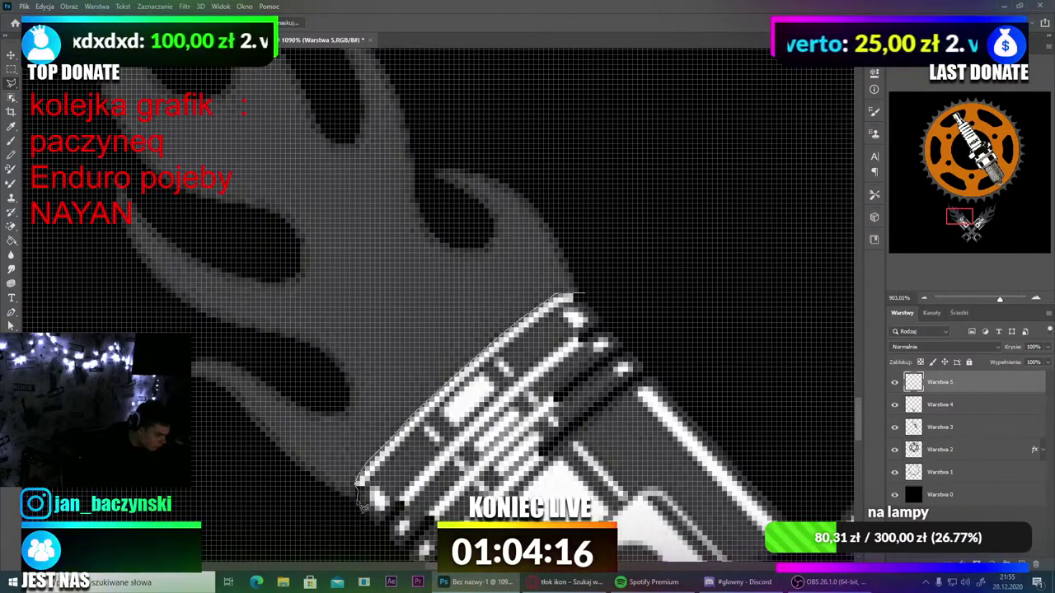
pyautogui.click(353, 503)
pyautogui.click(184, 500)
pyautogui.click(37, 311)
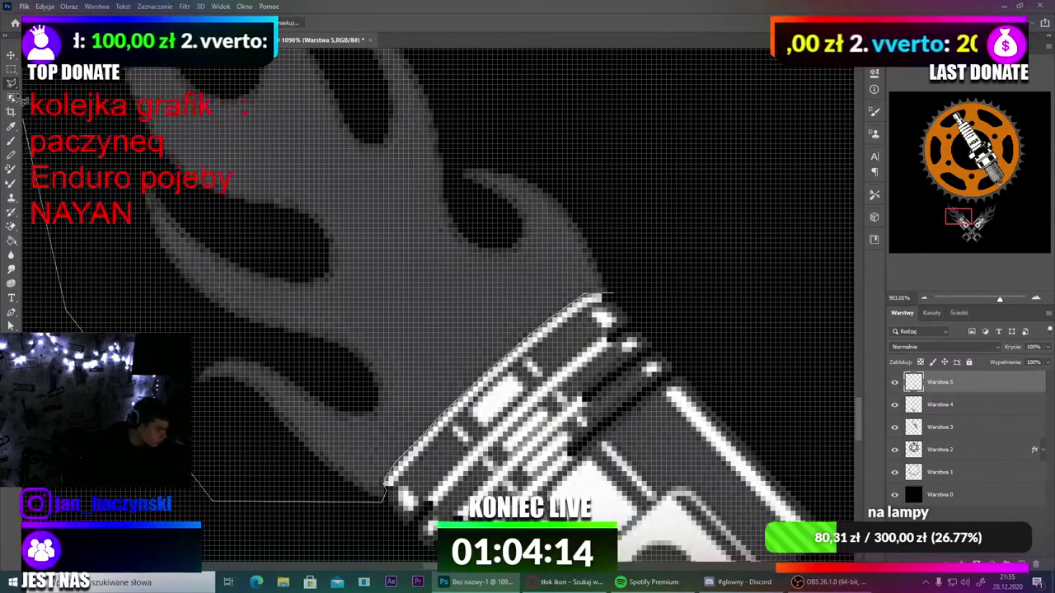
pyautogui.click(23, 92)
pyautogui.scroll(-7, 49, 91)
pyautogui.moveTo(239, 82)
pyautogui.mouseDown()
pyautogui.moveTo(334, 87)
pyautogui.moveTo(528, 158)
pyautogui.moveTo(599, 248)
pyautogui.moveTo(550, 305)
pyautogui.mouseUp()
pyautogui.scroll(-2, 406, 217)
# Step: Try to cut the newly traced left flames onto their own layer with Warstwa 5 active
pyautogui.rightClick(391, 222)
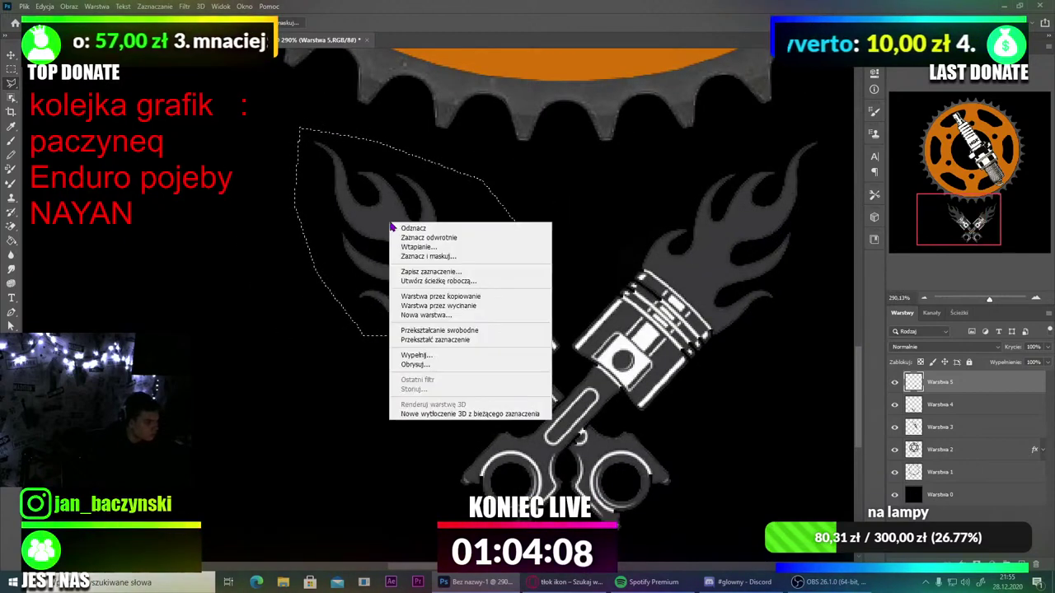
pyautogui.click(475, 305)
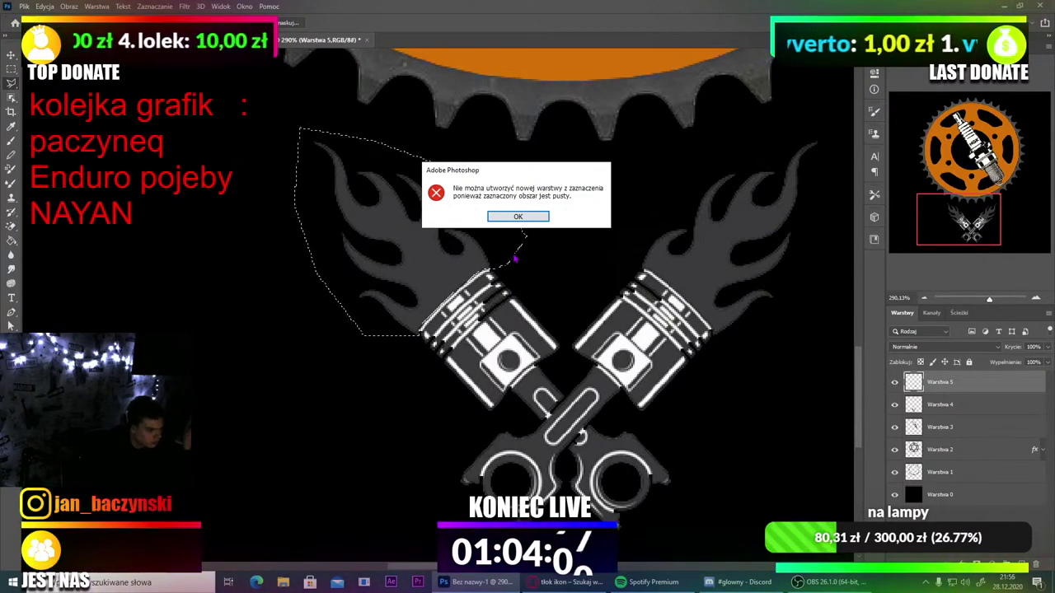
pyautogui.click(518, 216)
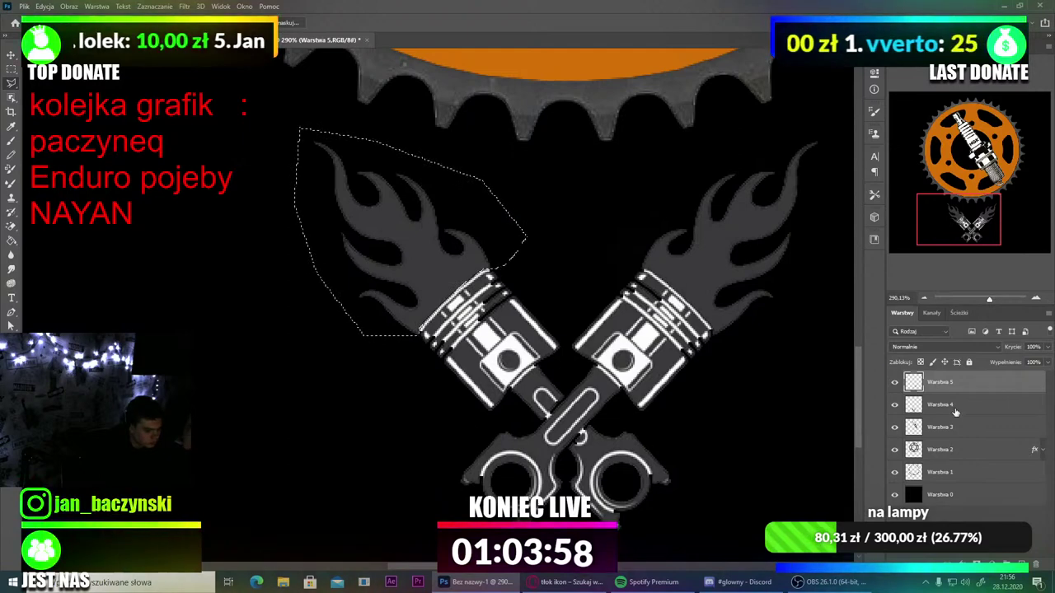
# Step: Cut the selected left flames from Warstwa 4 onto a new layer and check the separation by toggling Warstwa 4's visibility
pyautogui.hotkey('alt', '[')
pyautogui.rightClick(353, 216)
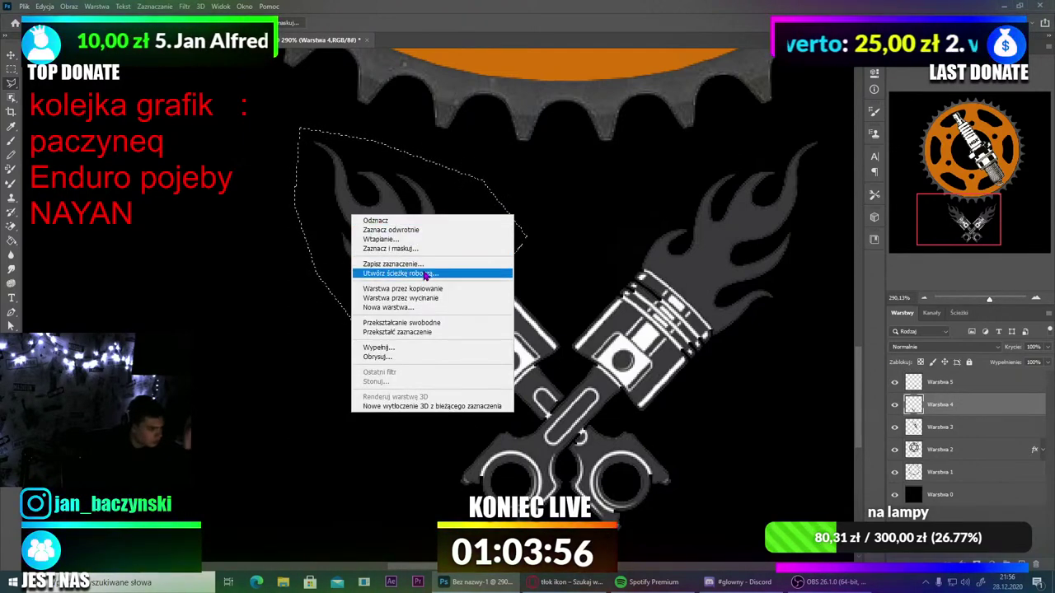
pyautogui.click(455, 299)
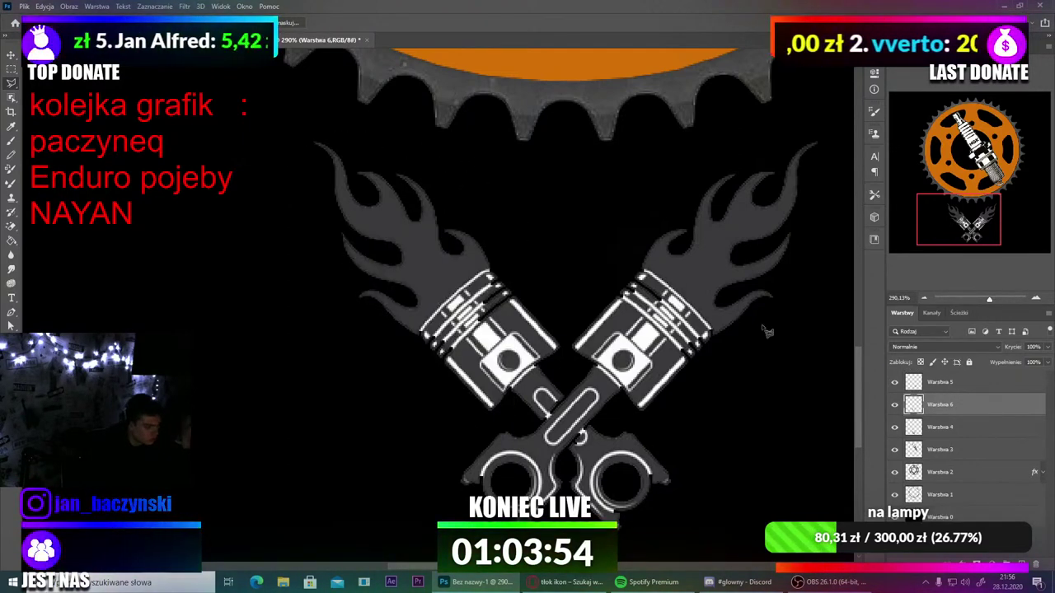
pyautogui.click(897, 427)
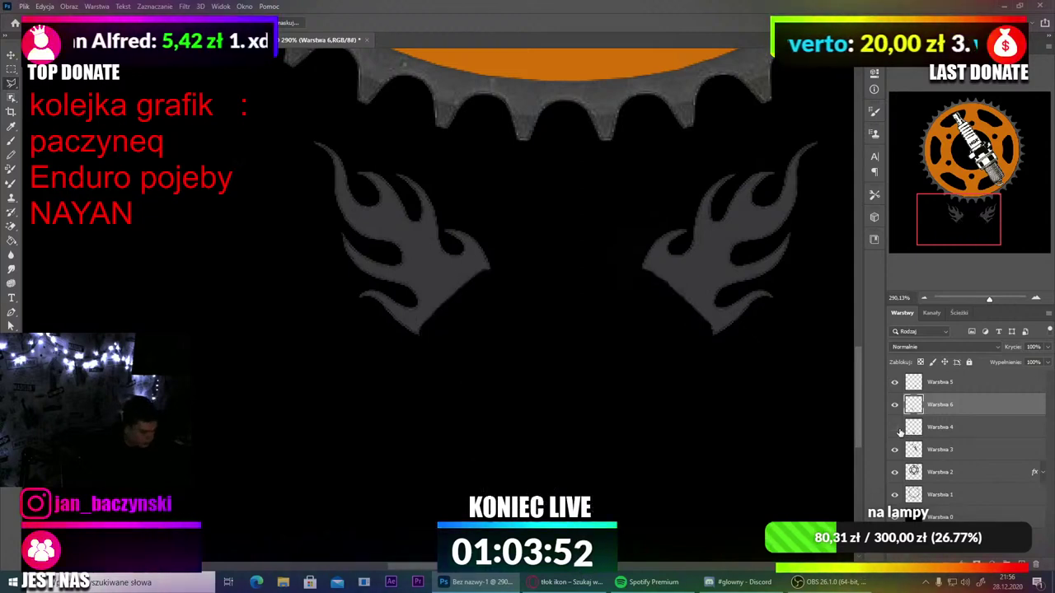
pyautogui.click(896, 428)
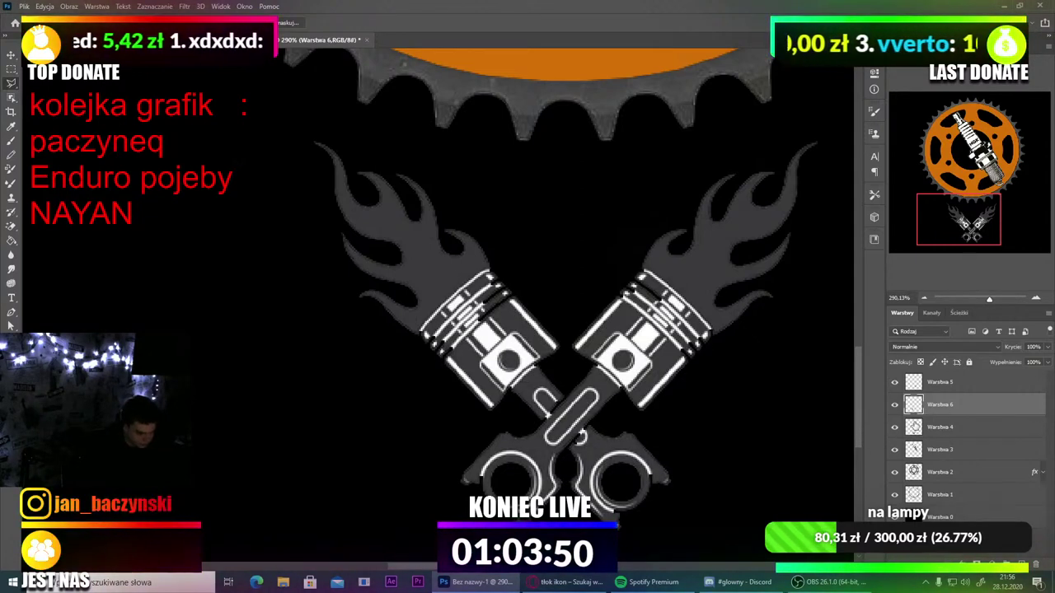
# Step: Try a gradient overlay with the orange preset Pomarańczowy_05 on the left flames' layer, Warstwa 6
pyautogui.rightClick(952, 407)
pyautogui.click(830, 125)
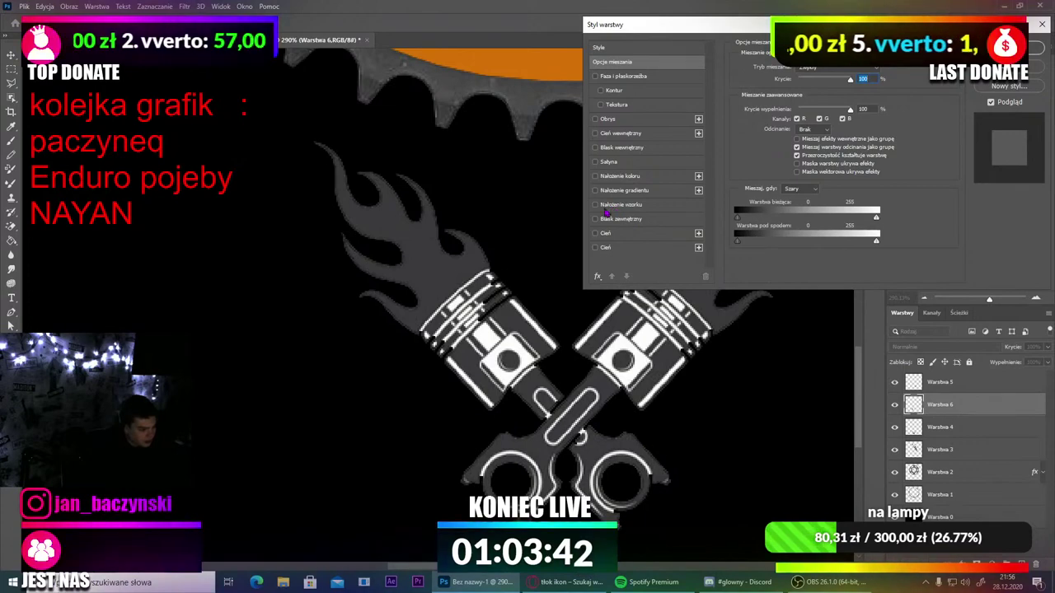
pyautogui.click(595, 190)
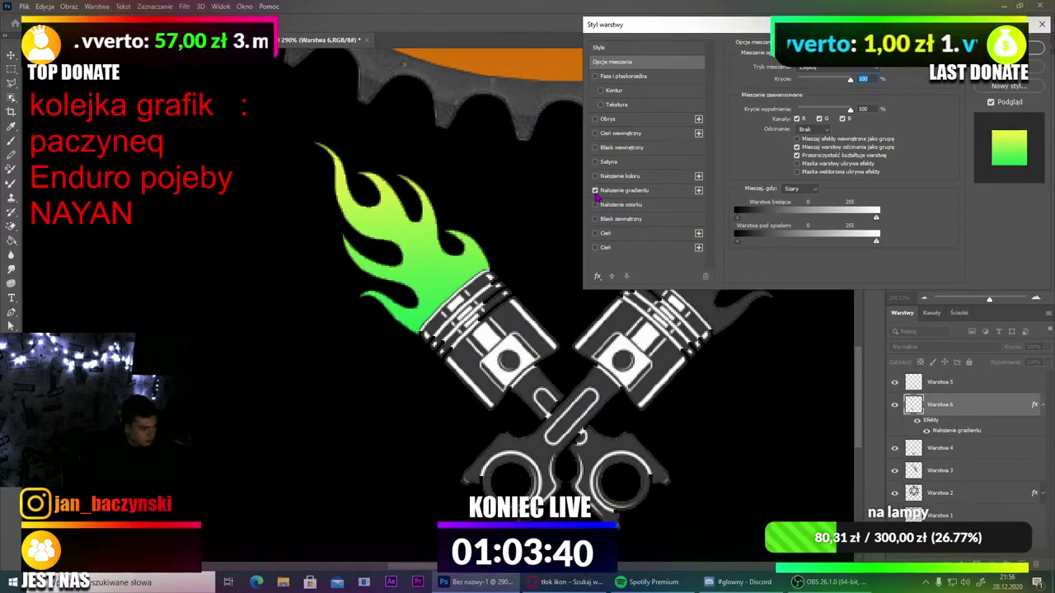
pyautogui.click(630, 191)
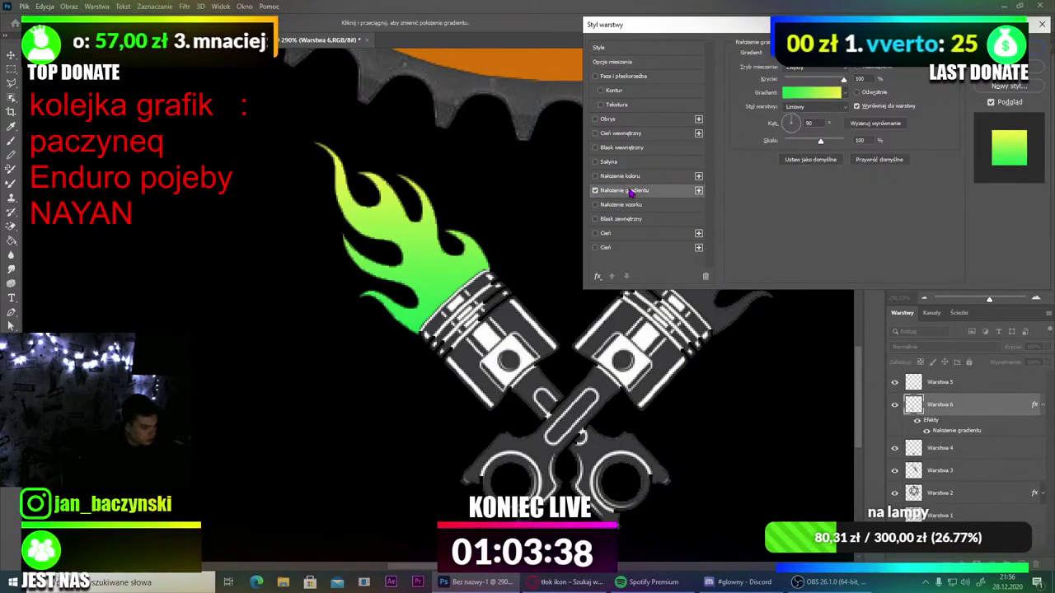
pyautogui.click(799, 96)
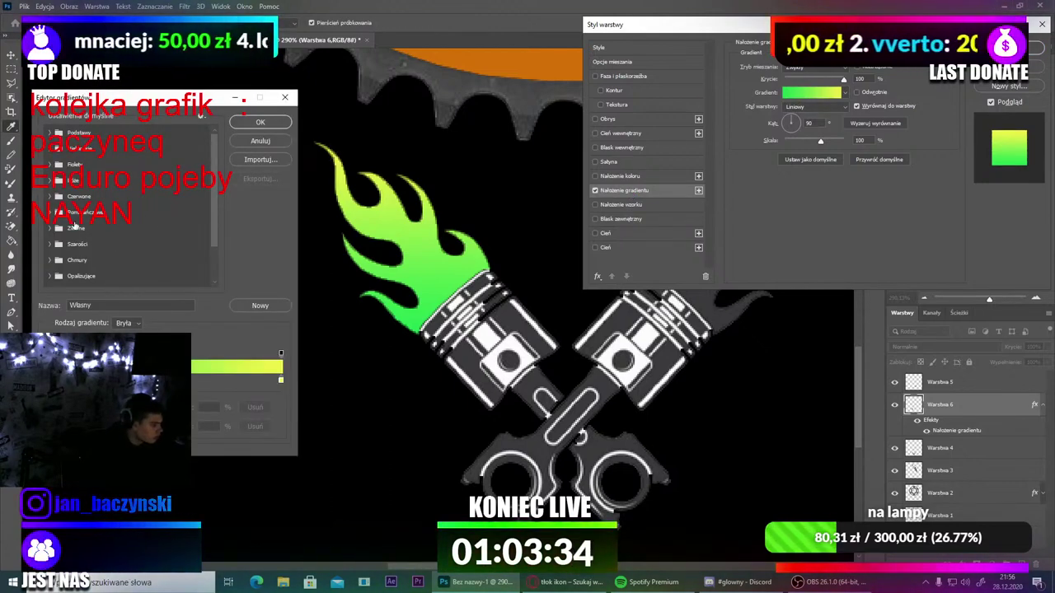
pyautogui.click(50, 211)
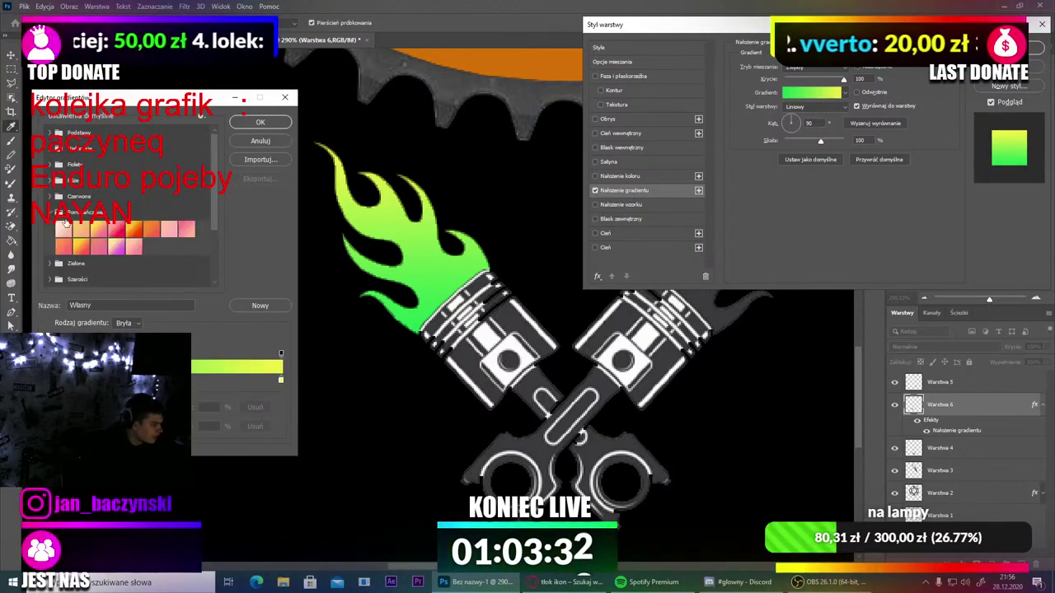
pyautogui.click(133, 230)
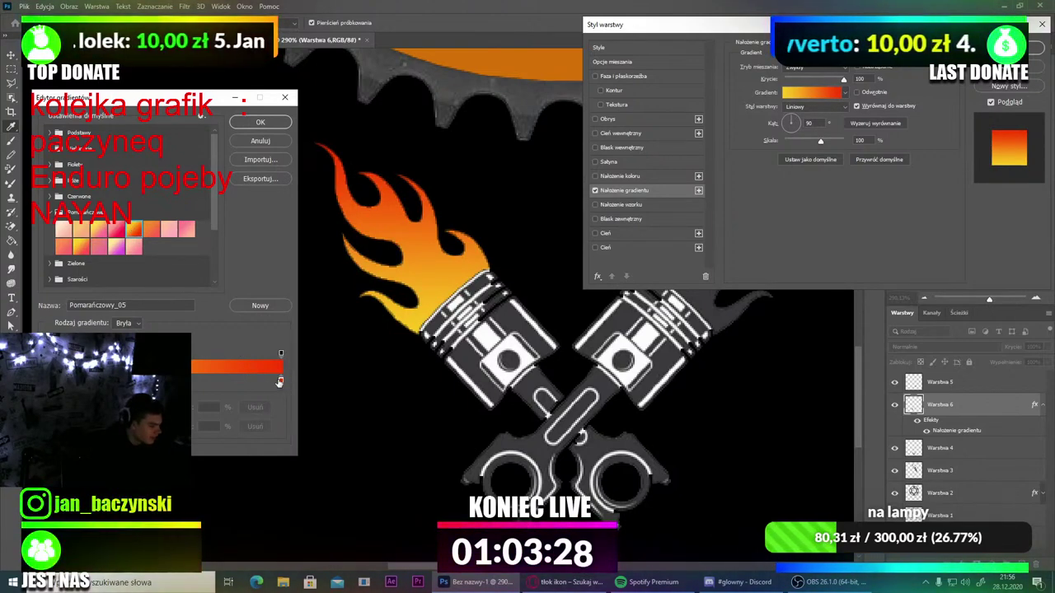
# Step: Swap the gradient's end colours to put red at the flames' base and yellow at the tips, and close the layer style without saving
pyautogui.moveTo(231, 381); pyautogui.dragTo(178, 380)
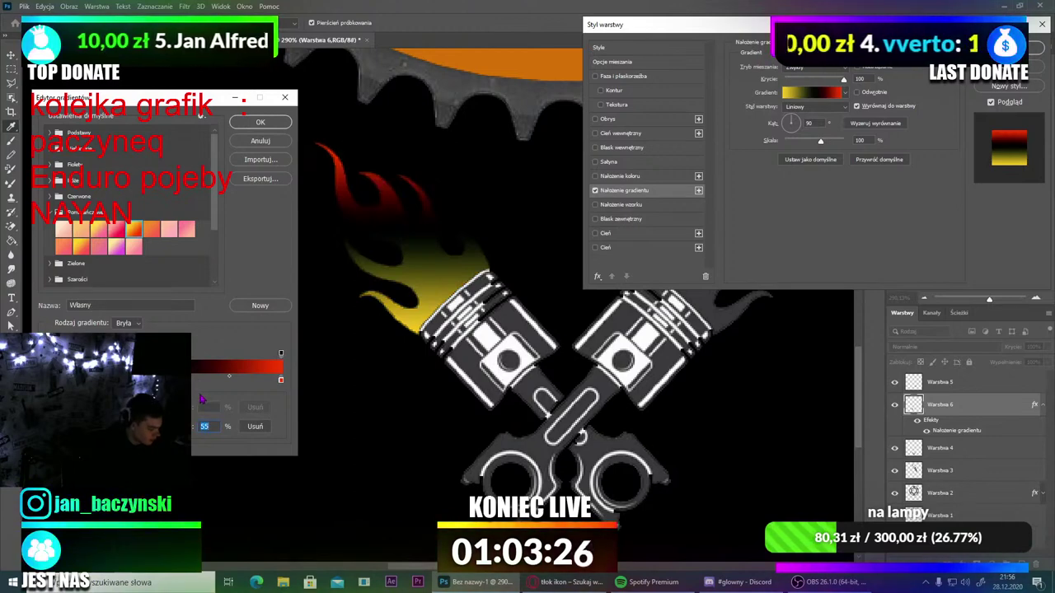
pyautogui.hotkey('ctrl', 'z')
pyautogui.moveTo(281, 384)
pyautogui.mouseDown()
pyautogui.moveTo(103, 383)
pyautogui.moveTo(281, 381)
pyautogui.mouseUp()
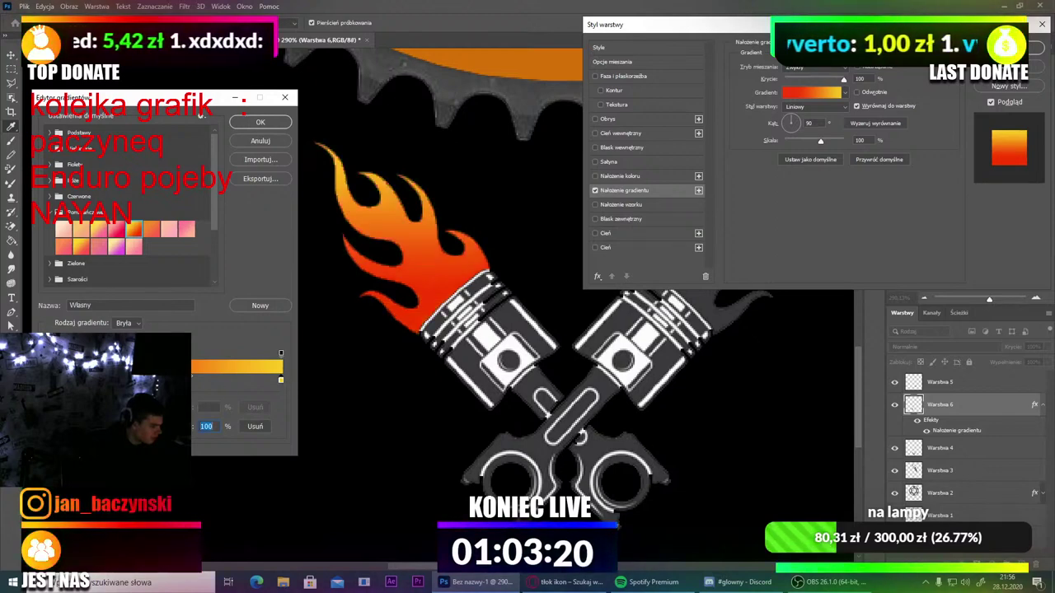
pyautogui.moveTo(100, 381); pyautogui.dragTo(48, 381)
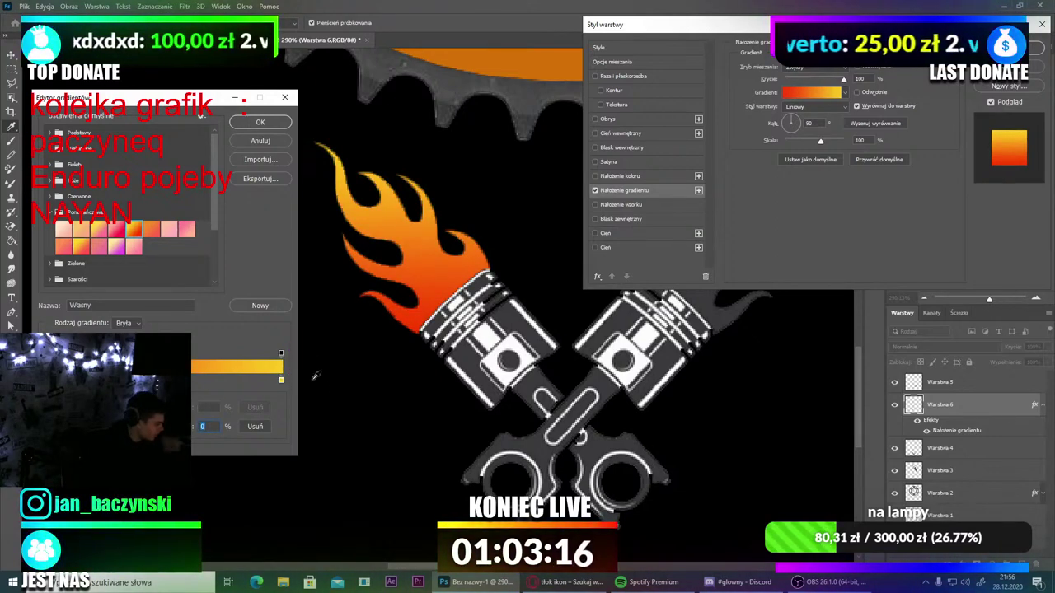
pyautogui.moveTo(447, 577)
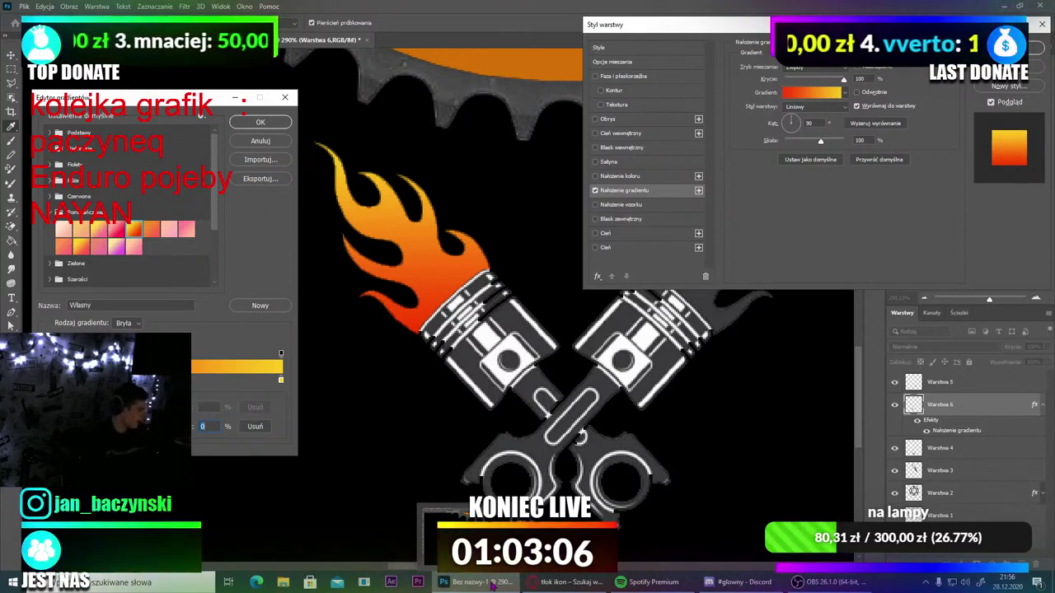
pyautogui.click(261, 123)
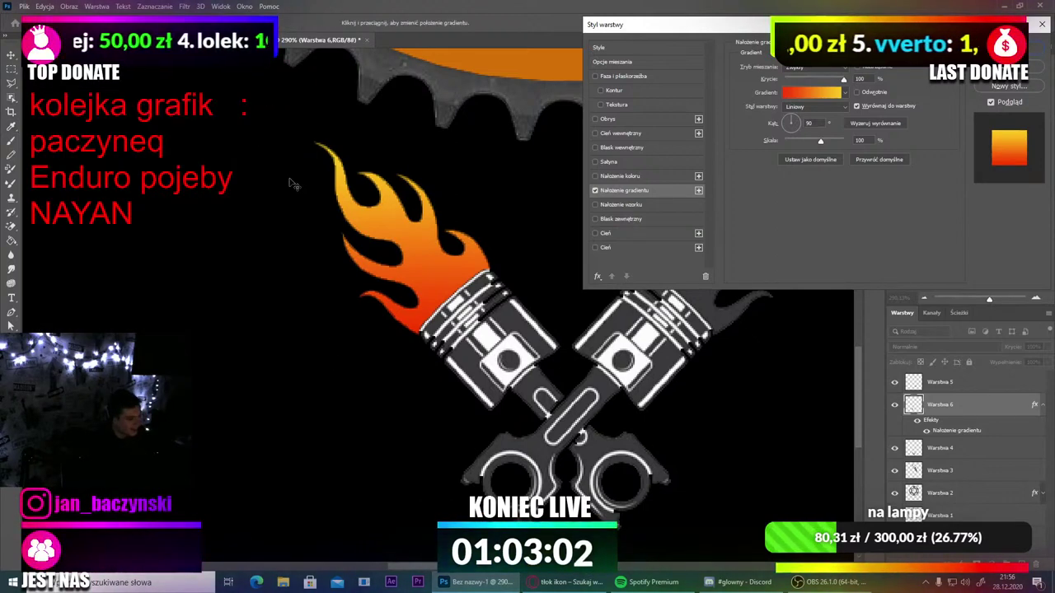
pyautogui.click(1042, 25)
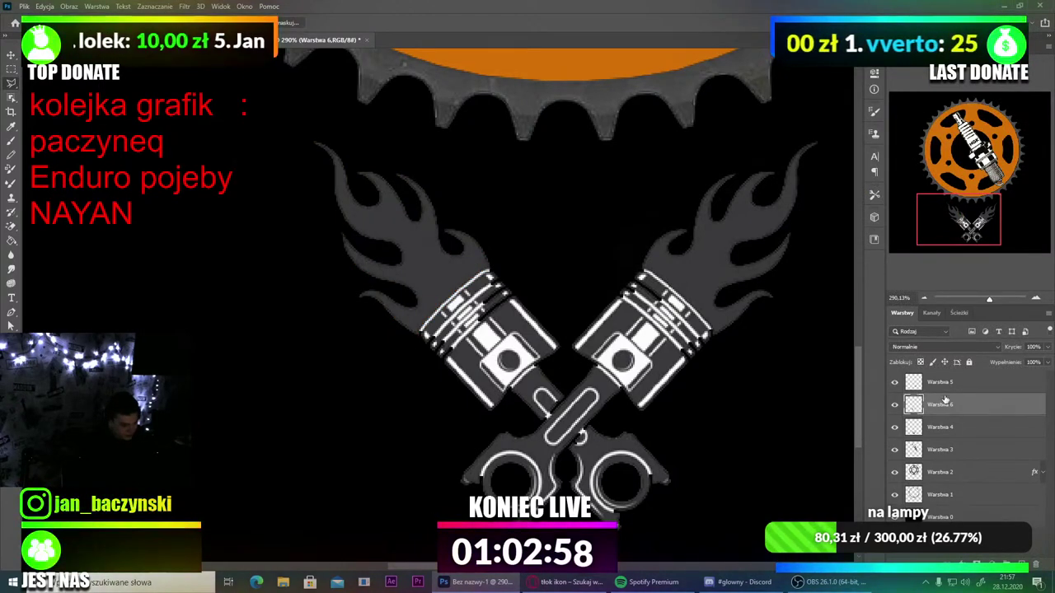
pyautogui.hotkey('ctrl', 'z')
pyautogui.hotkey('ctrl', ',')
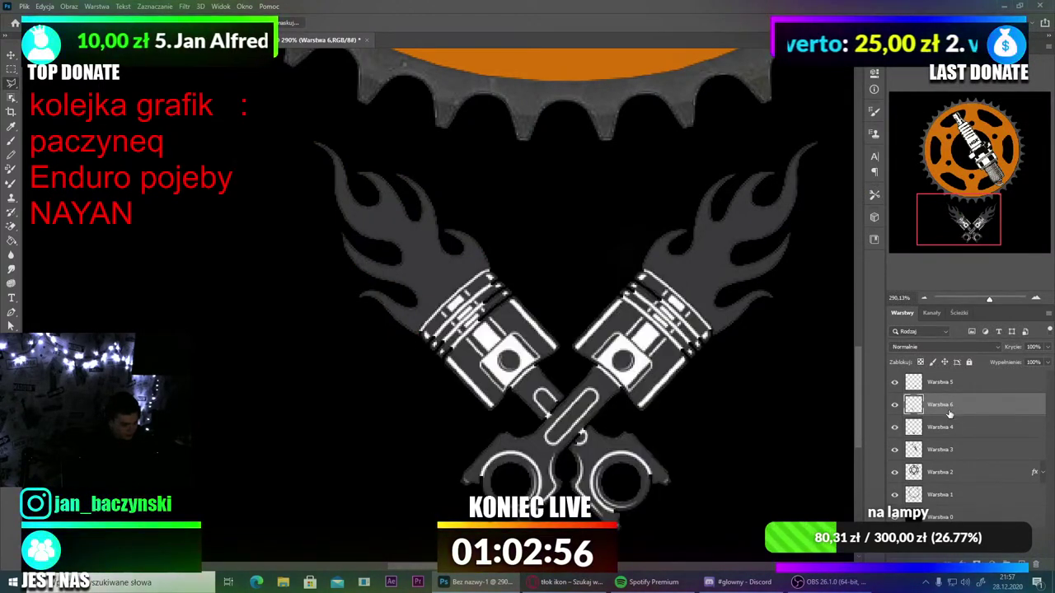
# Step: Add a gradient overlay to the left flames' layer, Warstwa 6, using the yellow-to-red preset from the orange gradients
pyautogui.rightClick(949, 410)
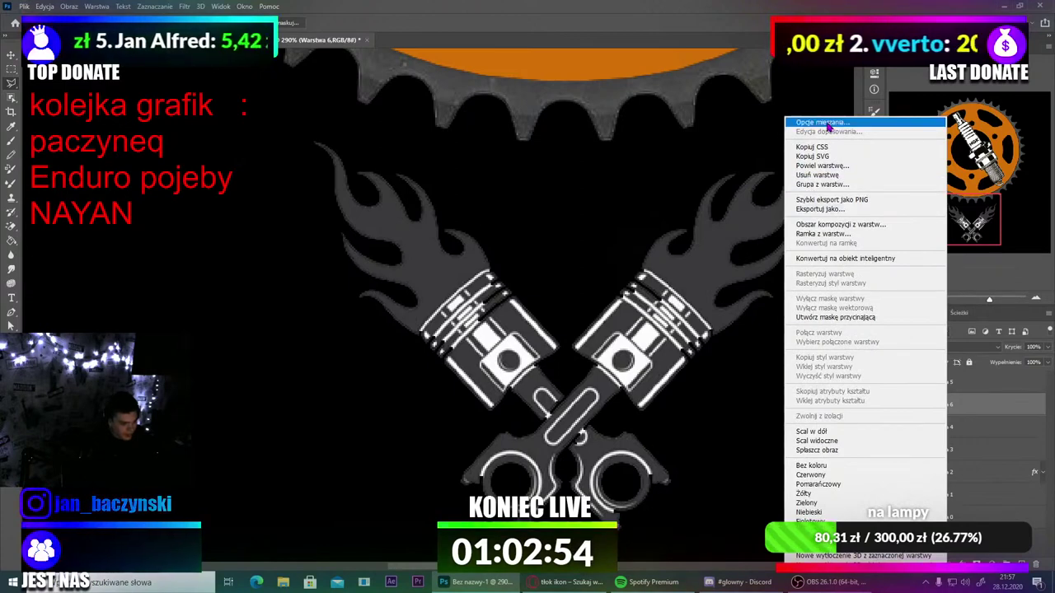
pyautogui.press('Escape')
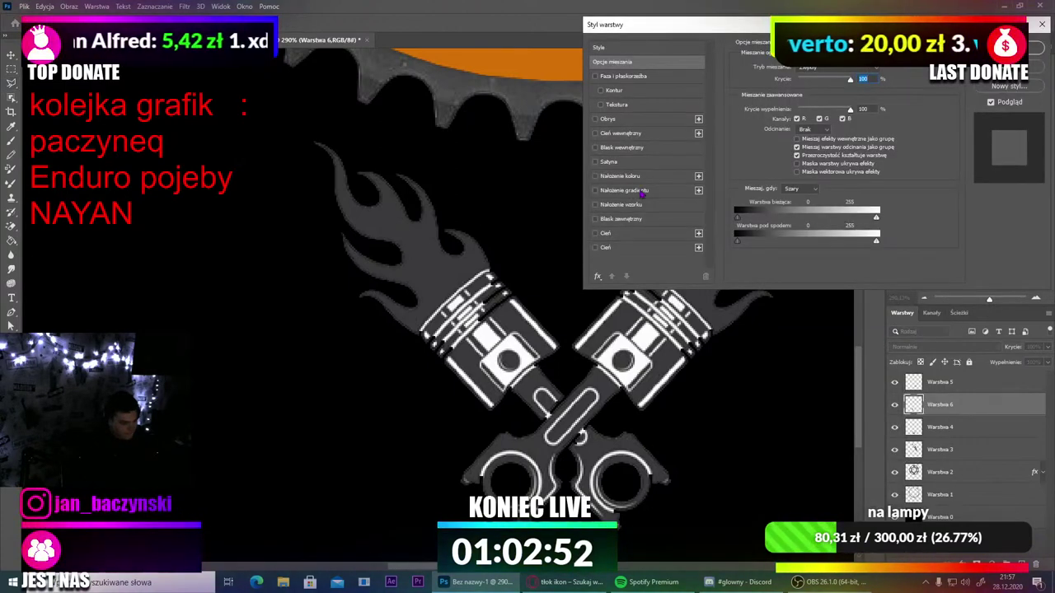
pyautogui.click(594, 190)
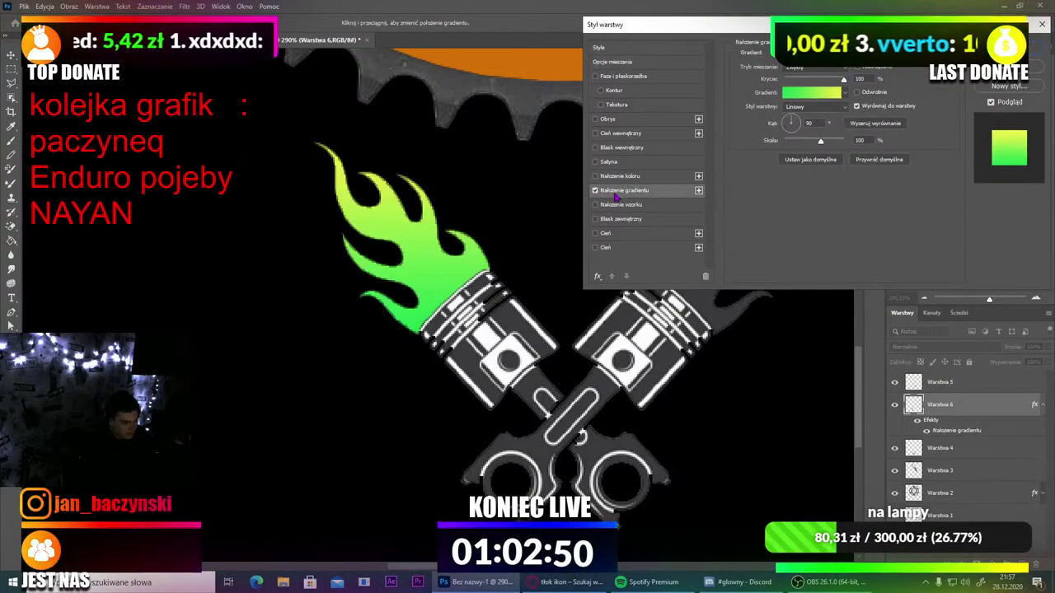
pyautogui.click(812, 97)
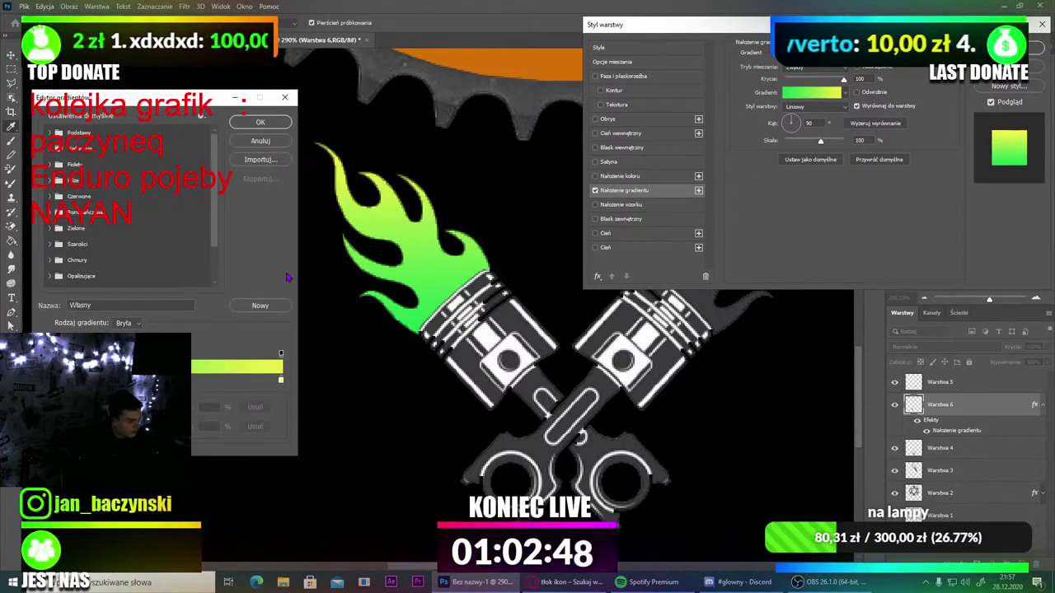
pyautogui.click(50, 213)
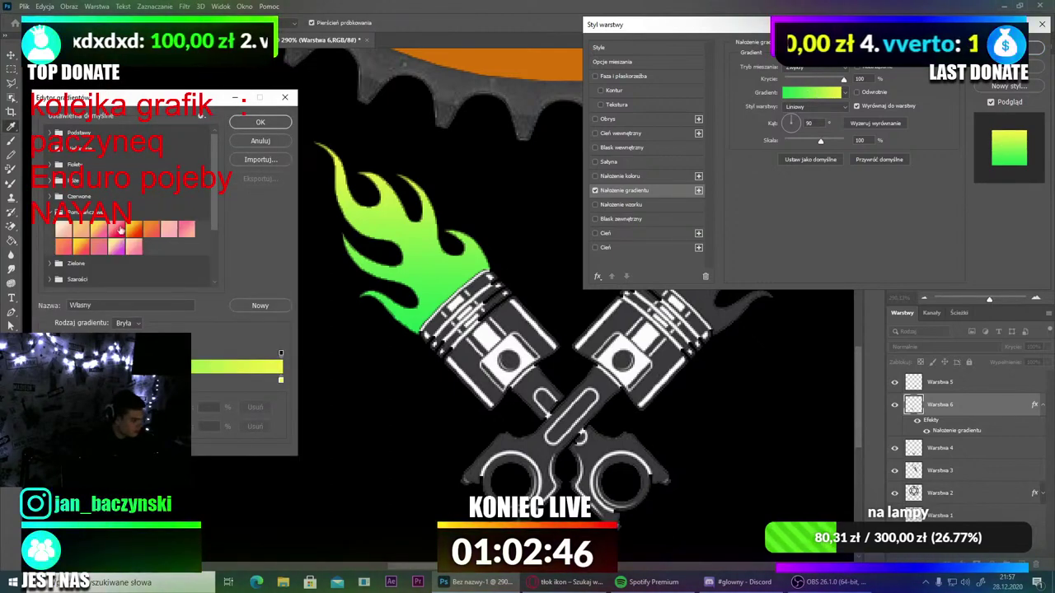
pyautogui.click(137, 232)
# Step: Swap the gradient's end colours to put red at the flames' base and yellow at the tips, and save the layer style
pyautogui.moveTo(281, 380); pyautogui.dragTo(82, 380)
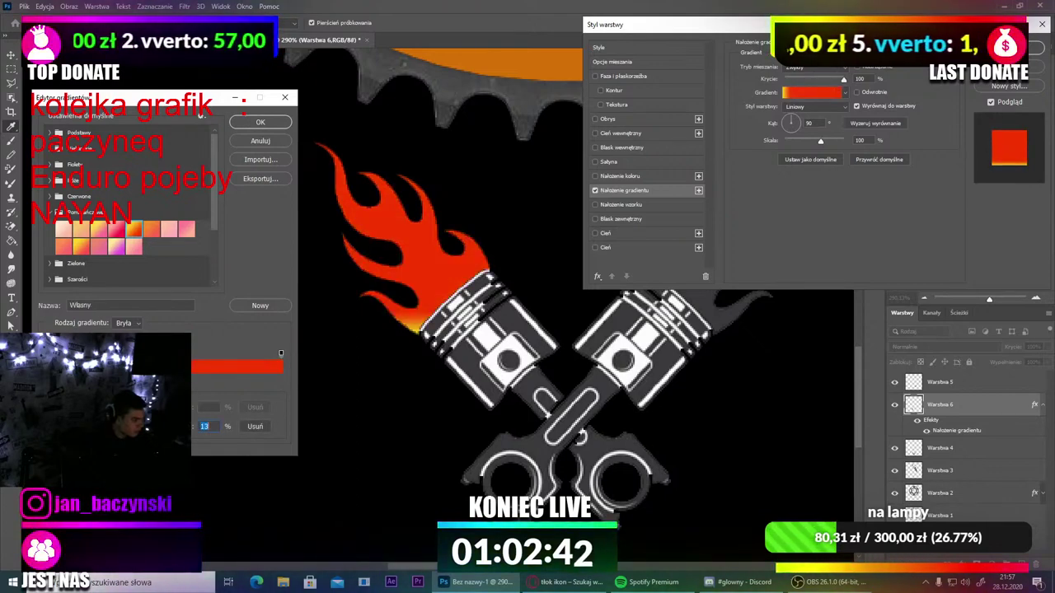
pyautogui.press('Return')
pyautogui.click(280, 379)
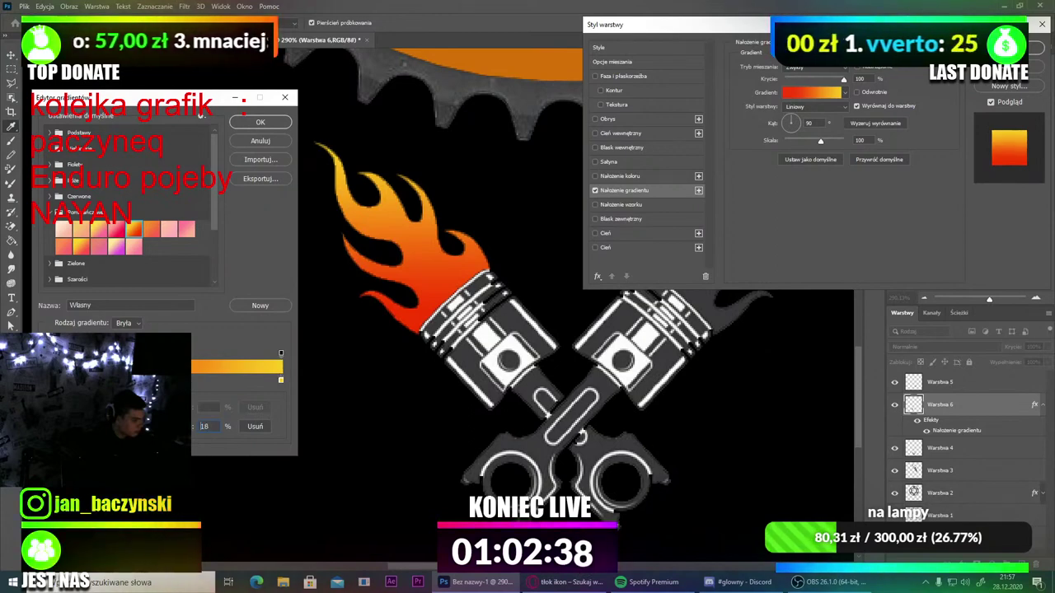
pyautogui.moveTo(62, 380); pyautogui.dragTo(60, 380)
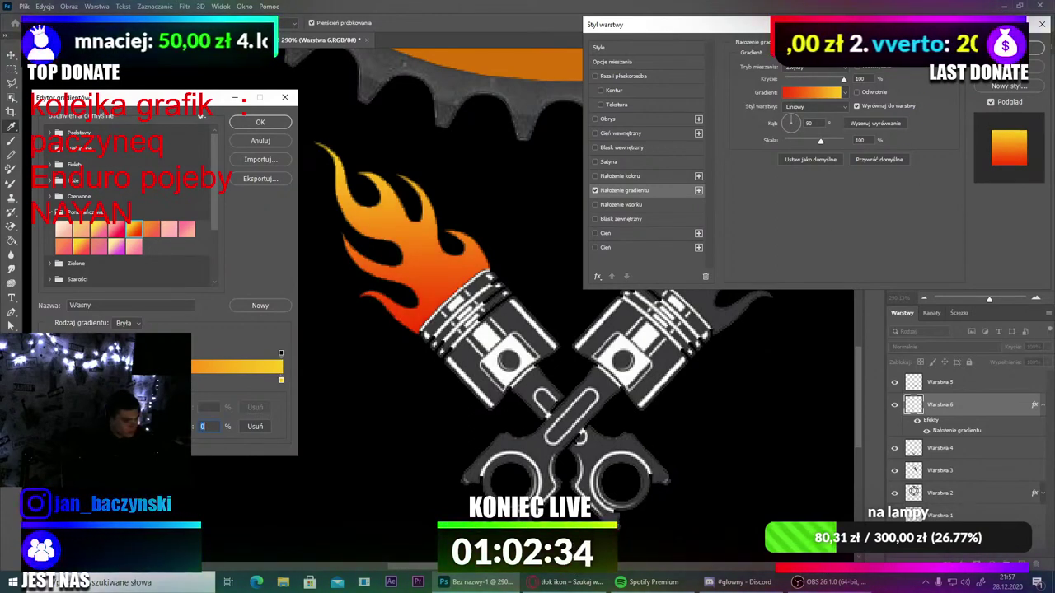
pyautogui.click(247, 124)
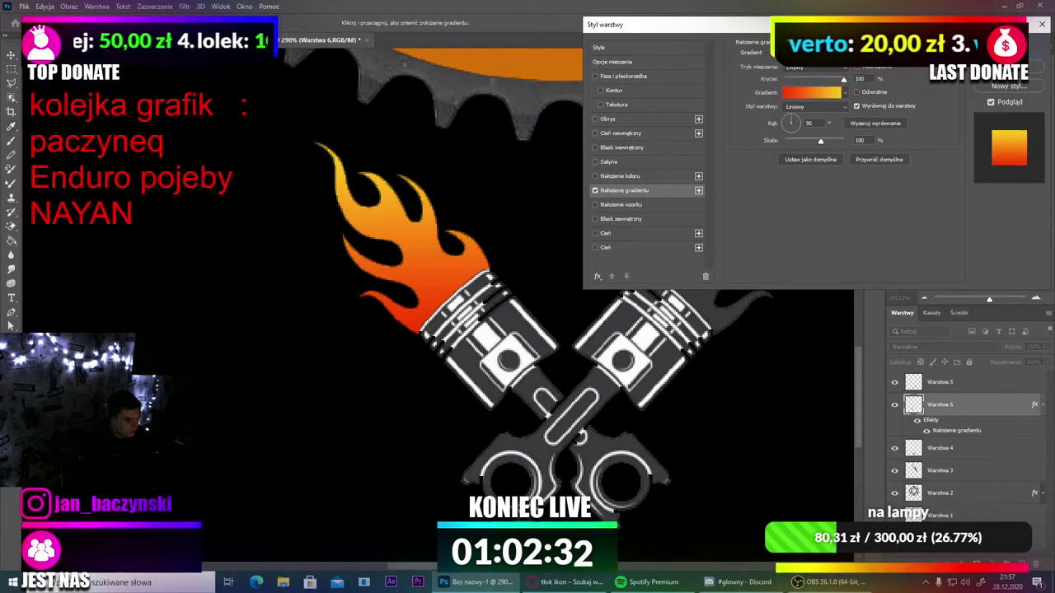
pyautogui.press('Return')
# Step: Apply the same red-to-yellow gradient overlay to the right flames' layer, Warstwa 5
pyautogui.rightClick(953, 384)
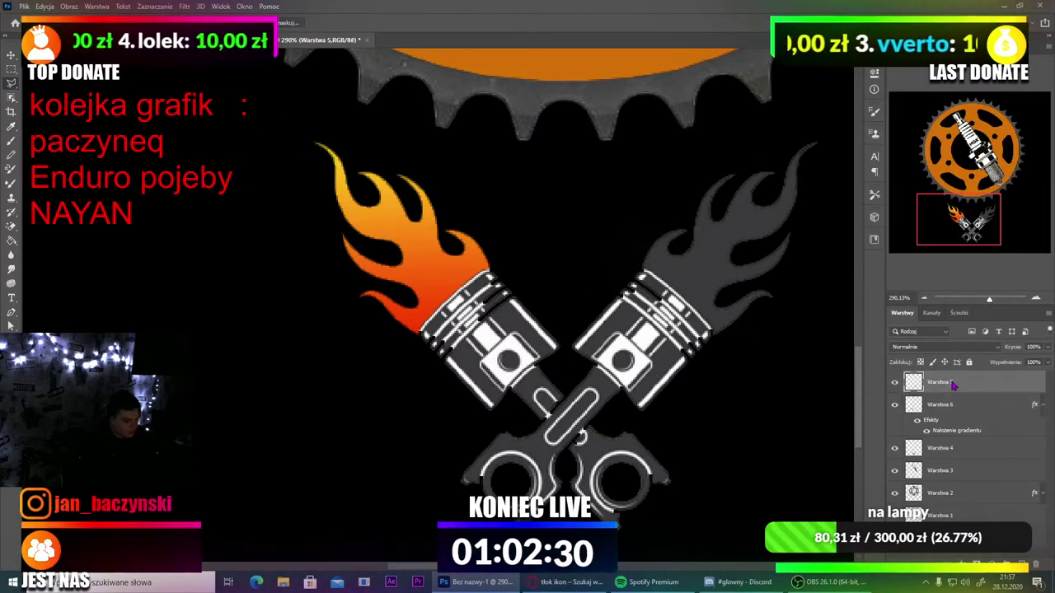
pyautogui.click(854, 122)
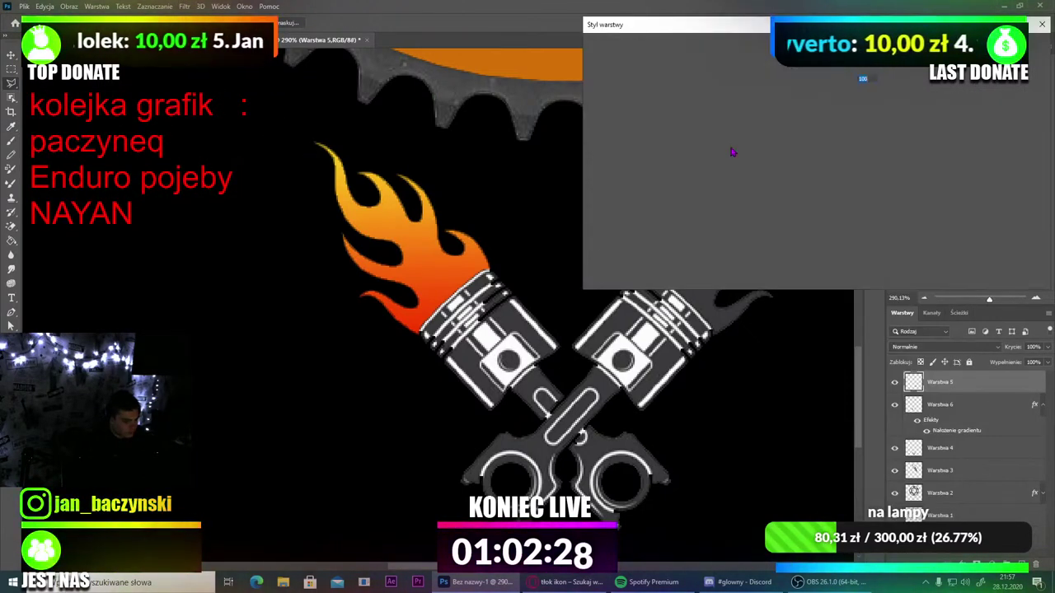
pyautogui.click(596, 191)
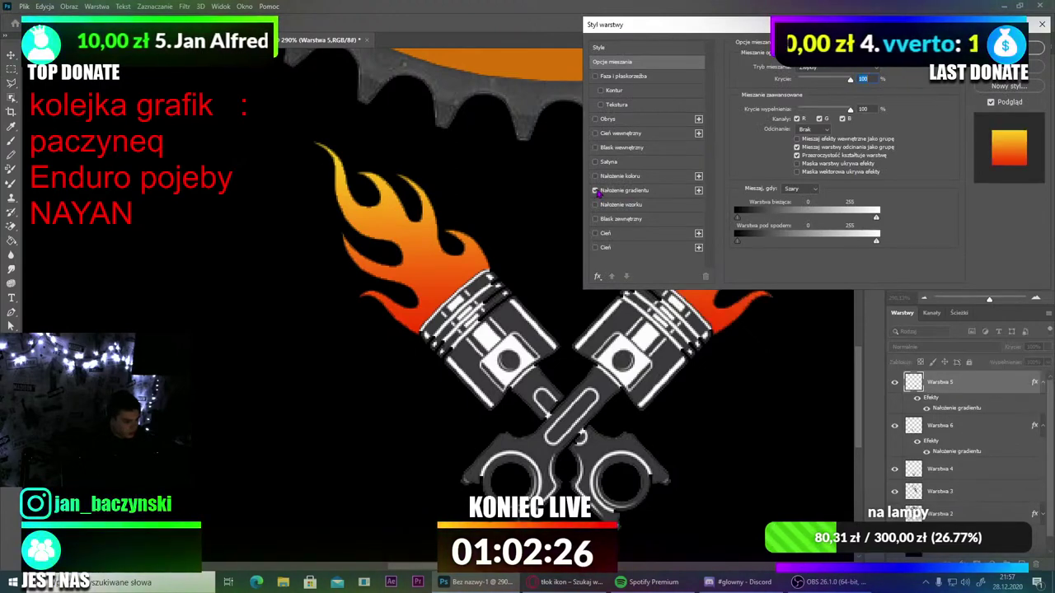
pyautogui.click(1009, 48)
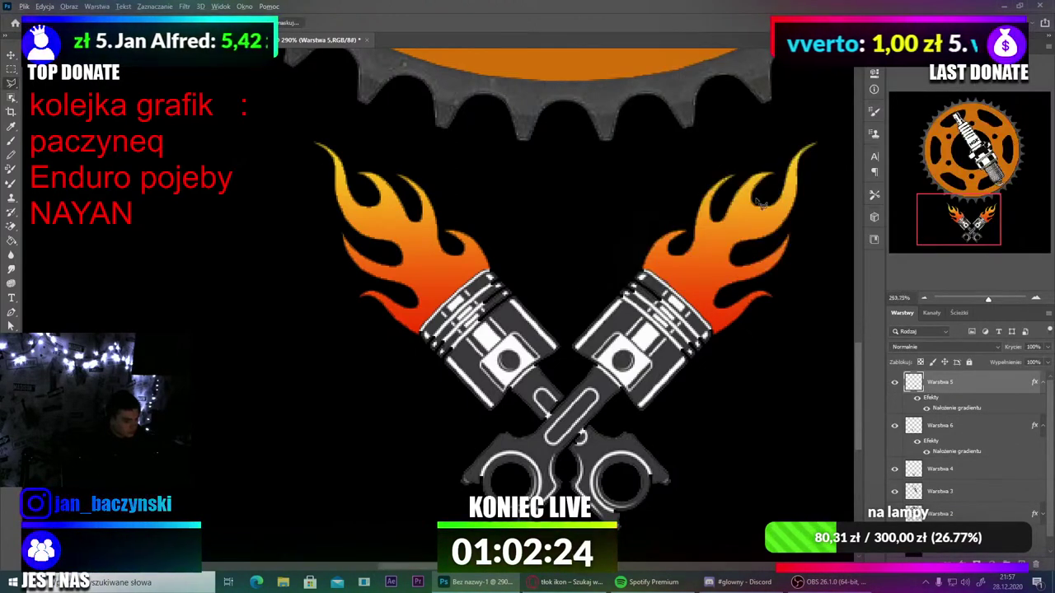
# Step: Try to select the flaming pistons on the canvas with the Move tool, and undo the last change
pyautogui.scroll(-5, 710, 212)
pyautogui.scroll(1, 483, 293)
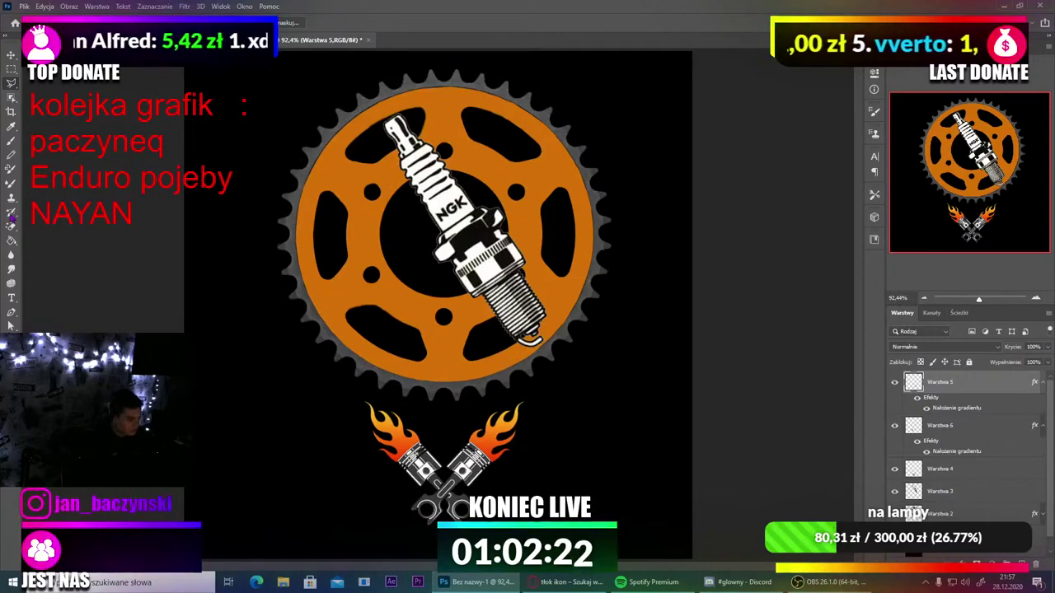
pyautogui.click(12, 55)
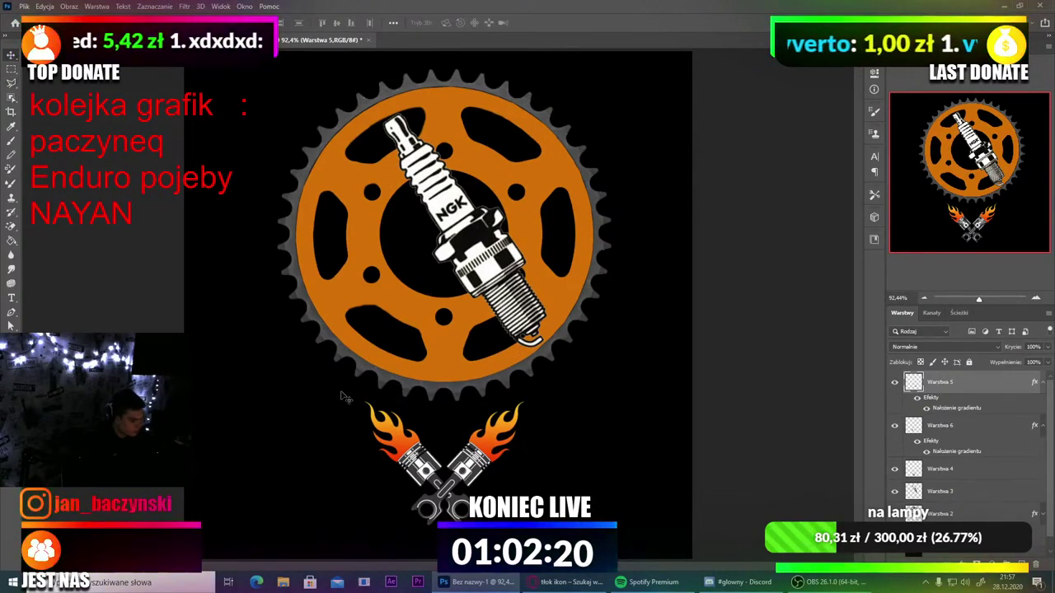
pyautogui.moveTo(346, 397)
pyautogui.mouseDown()
pyautogui.moveTo(362, 417)
pyautogui.moveTo(343, 396)
pyautogui.moveTo(307, 396)
pyautogui.moveTo(339, 394)
pyautogui.mouseUp()
pyautogui.hotkey('ctrl', 'z')
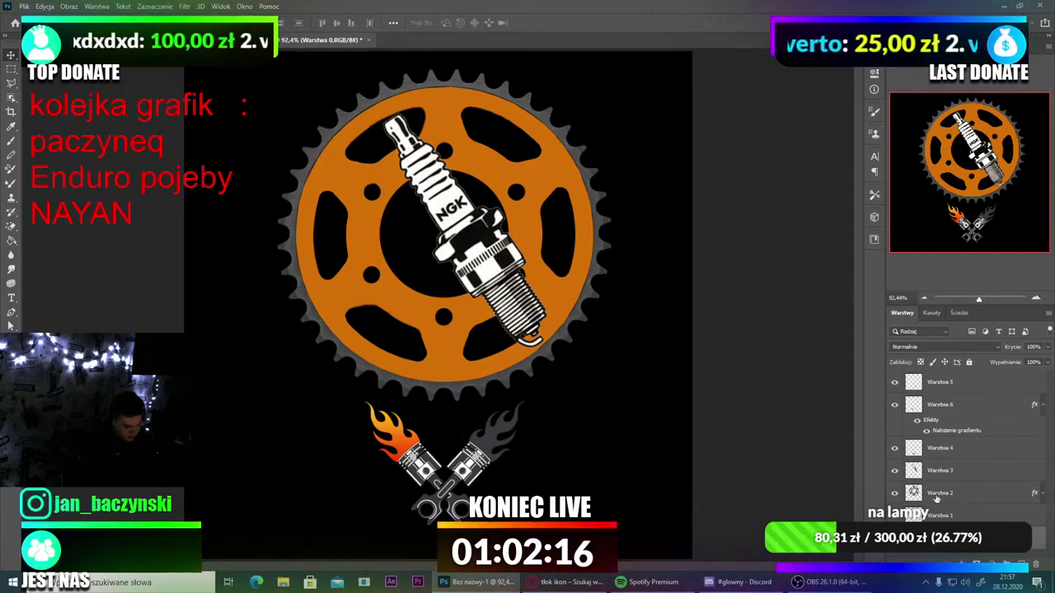
# Step: Toggle the visibility of Warstwa 4 to check which part of the artwork it holds
pyautogui.click(959, 453)
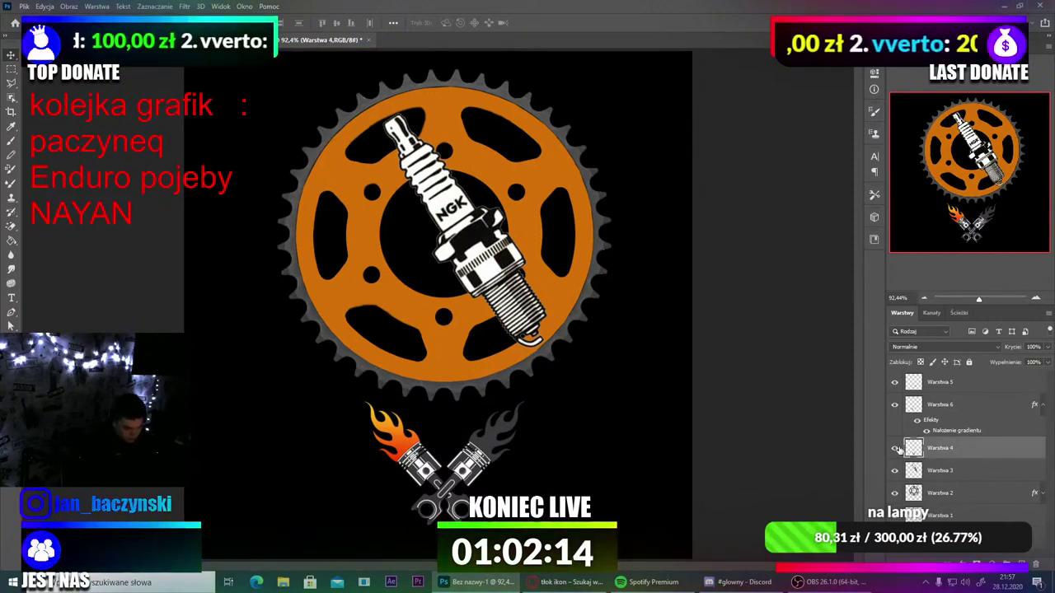
pyautogui.click(896, 449)
pyautogui.click(896, 449)
pyautogui.click(896, 449)
pyautogui.click(896, 449)
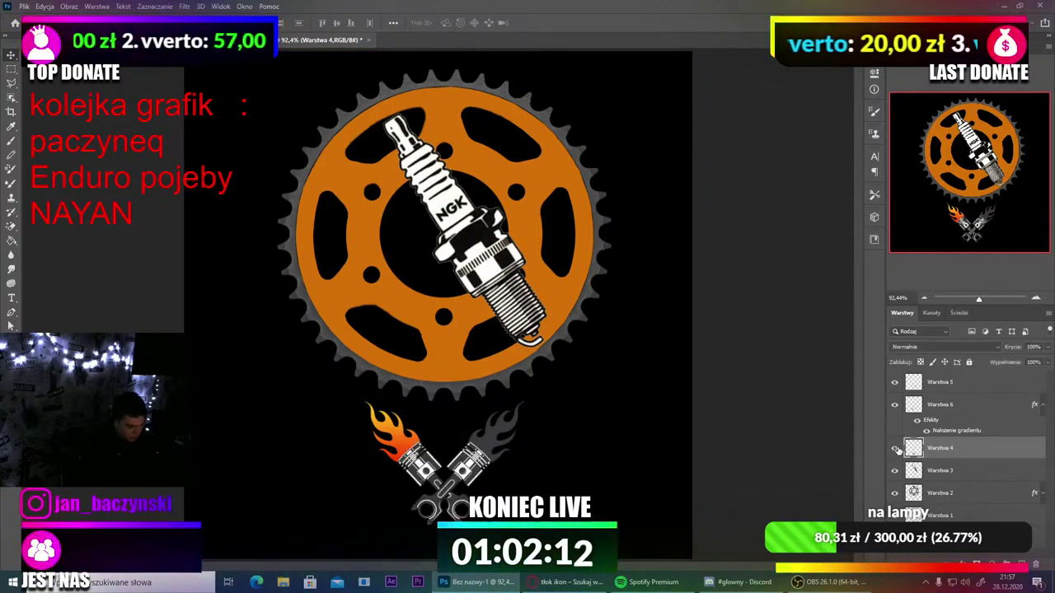
# Step: Add the red-to-yellow gradient overlay to Warstwa 5 again and collapse the effects lists of Warstwa 5 and Warstwa 6
pyautogui.rightClick(951, 386)
pyautogui.click(857, 130)
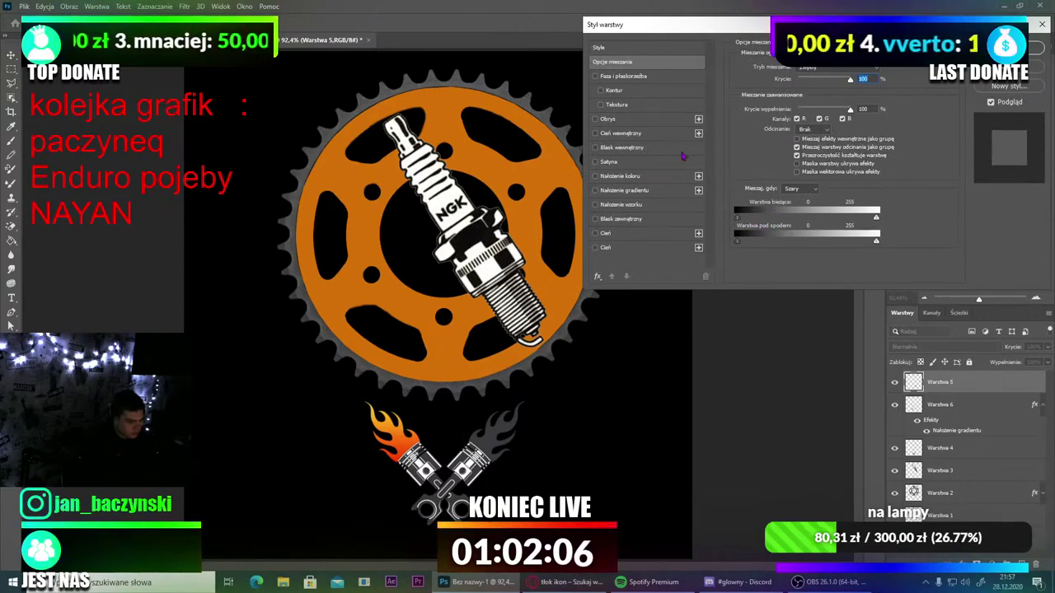
pyautogui.click(595, 191)
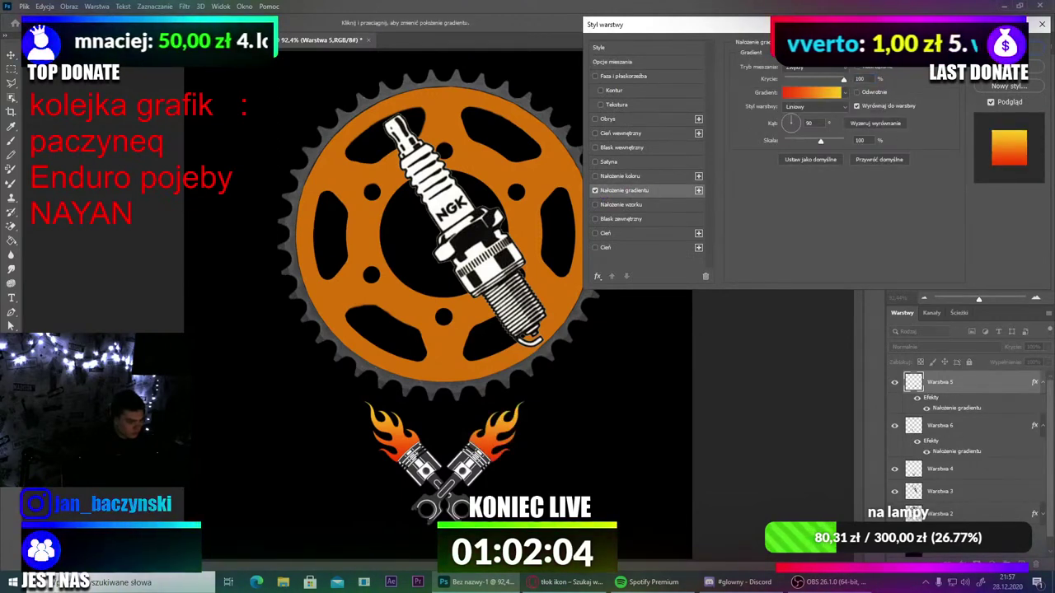
pyautogui.click(1006, 50)
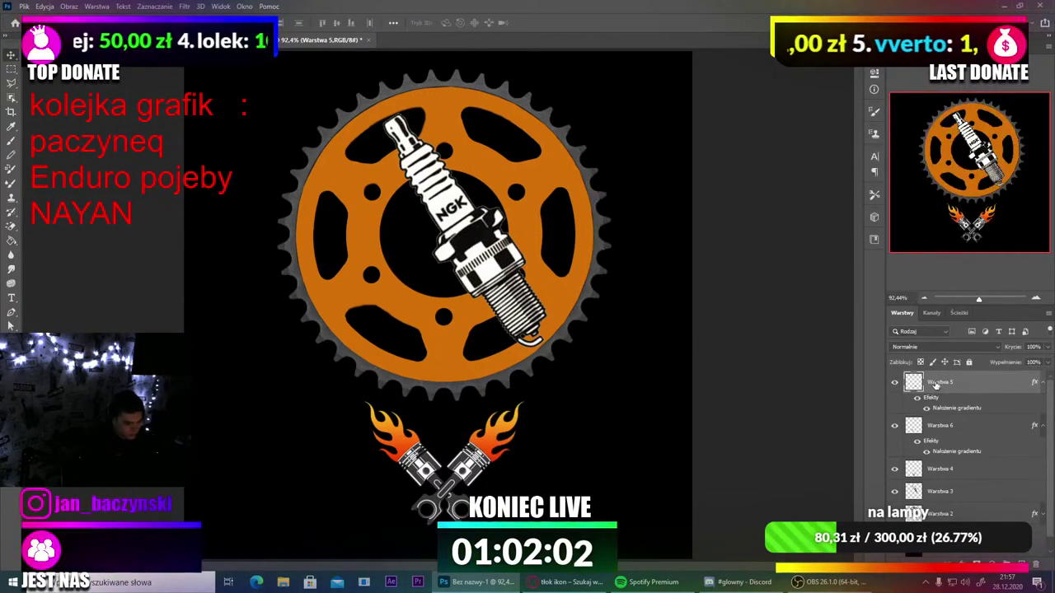
pyautogui.click(1044, 383)
pyautogui.click(1043, 405)
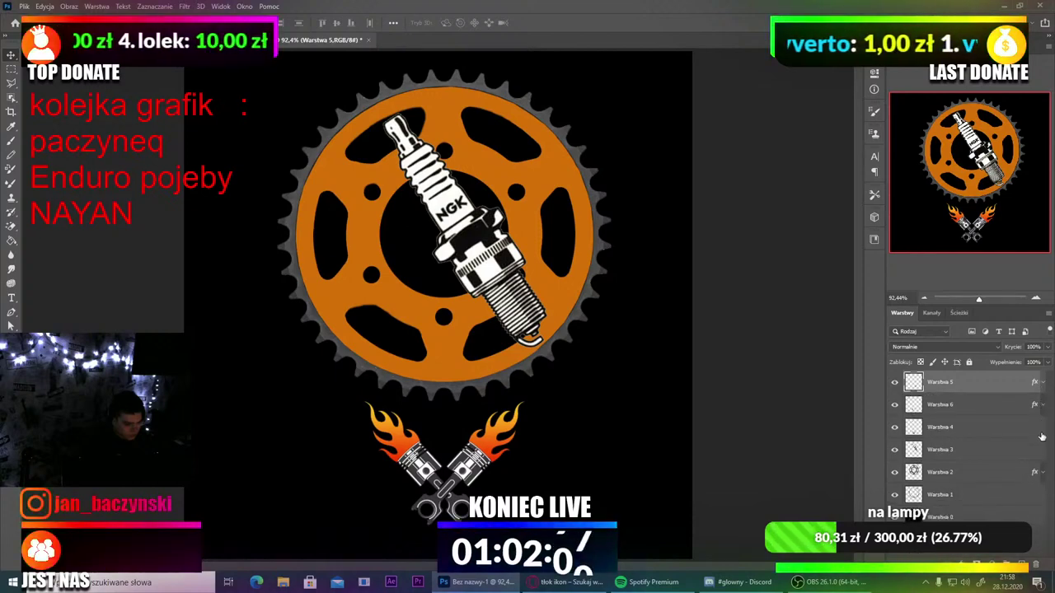
# Step: Try selecting the flaming pistons' layers with an area selection on the canvas, and hide the black background, Warstwa 0
pyautogui.keyDown('shift'); pyautogui.click(954, 406); pyautogui.keyUp('shift')
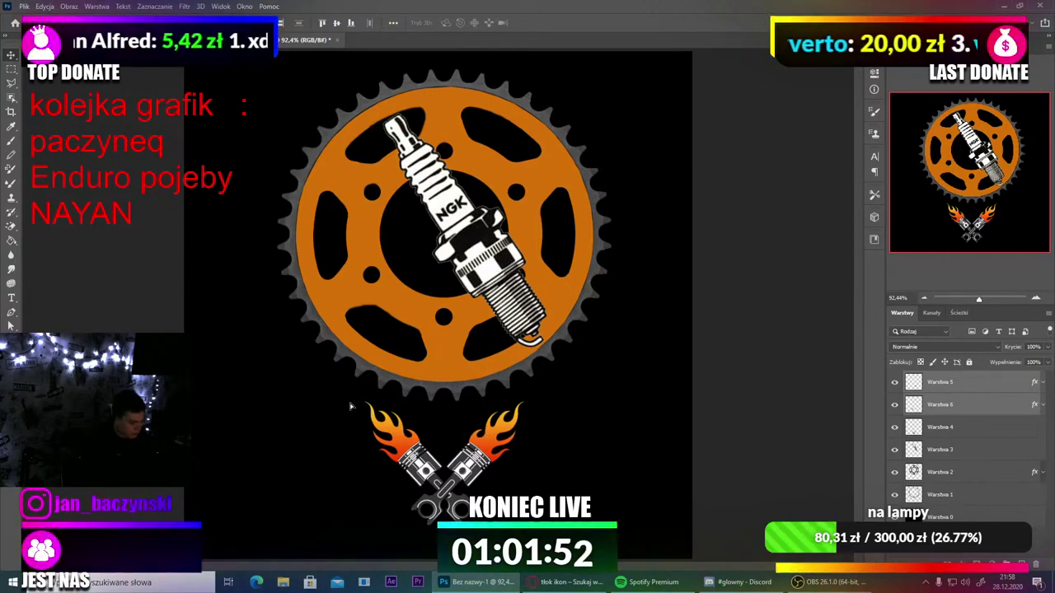
pyautogui.moveTo(354, 407); pyautogui.dragTo(563, 532)
pyautogui.click(895, 517)
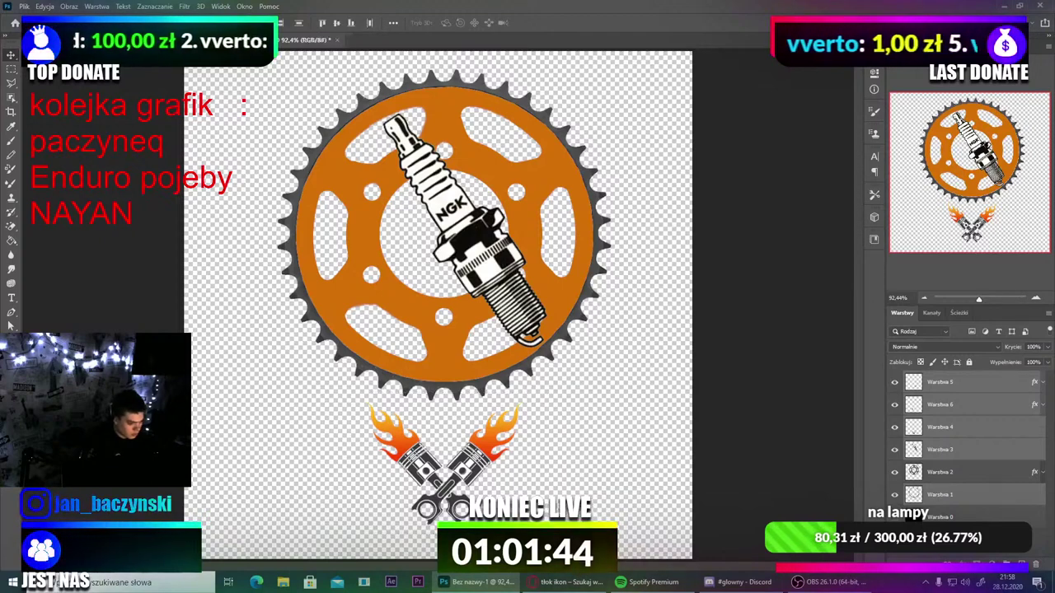
pyautogui.click(950, 499)
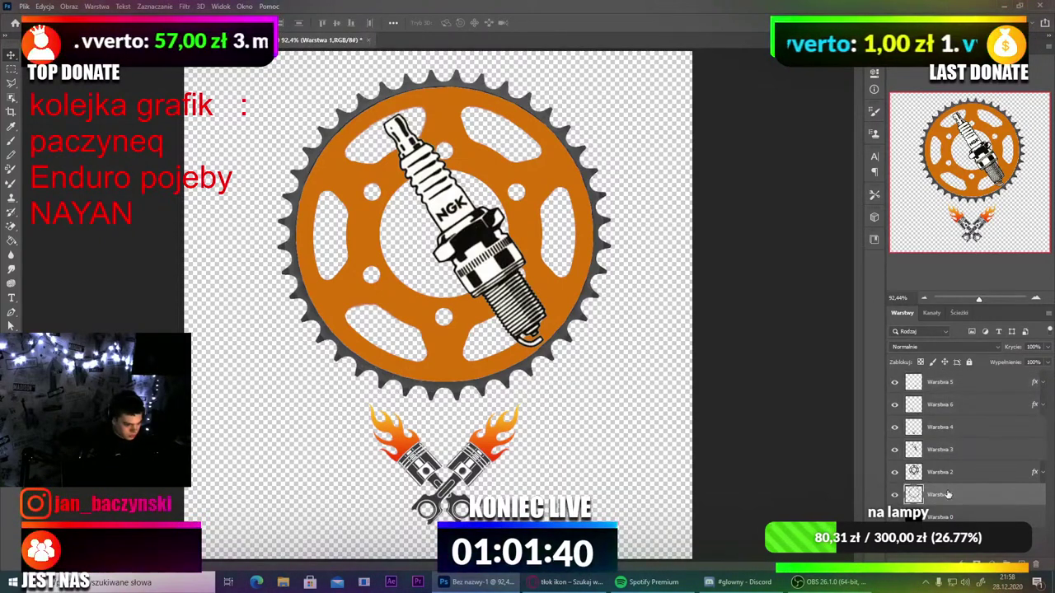
# Step: Check the pistons' layer by toggling Warstwa 4, and select Warstwa 5, Warstwa 6 and Warstwa 4 together
pyautogui.click(894, 427)
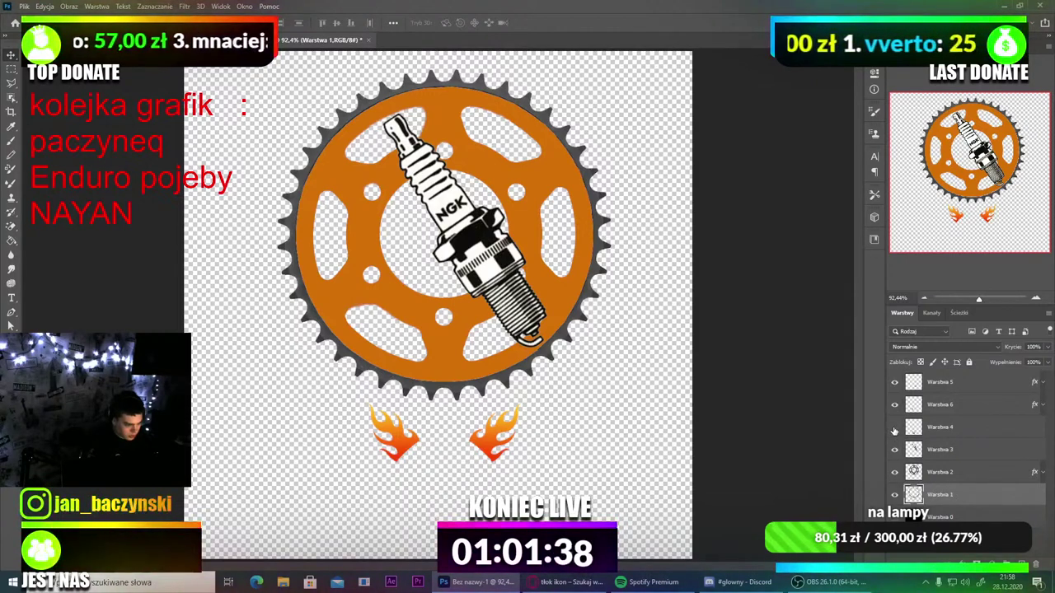
pyautogui.click(894, 427)
pyautogui.click(948, 428)
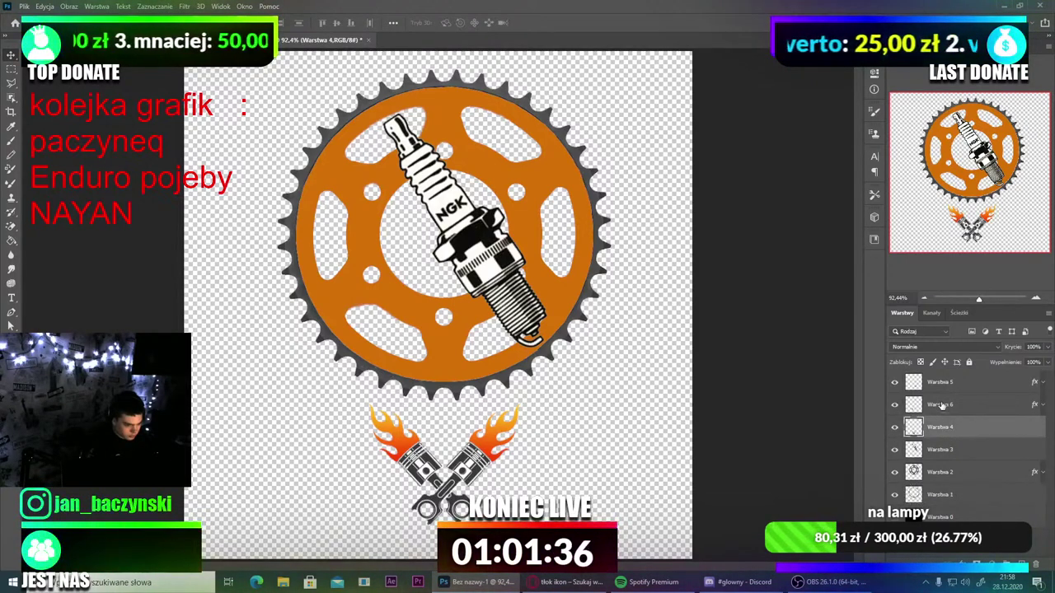
pyautogui.click(941, 406)
pyautogui.click(944, 384)
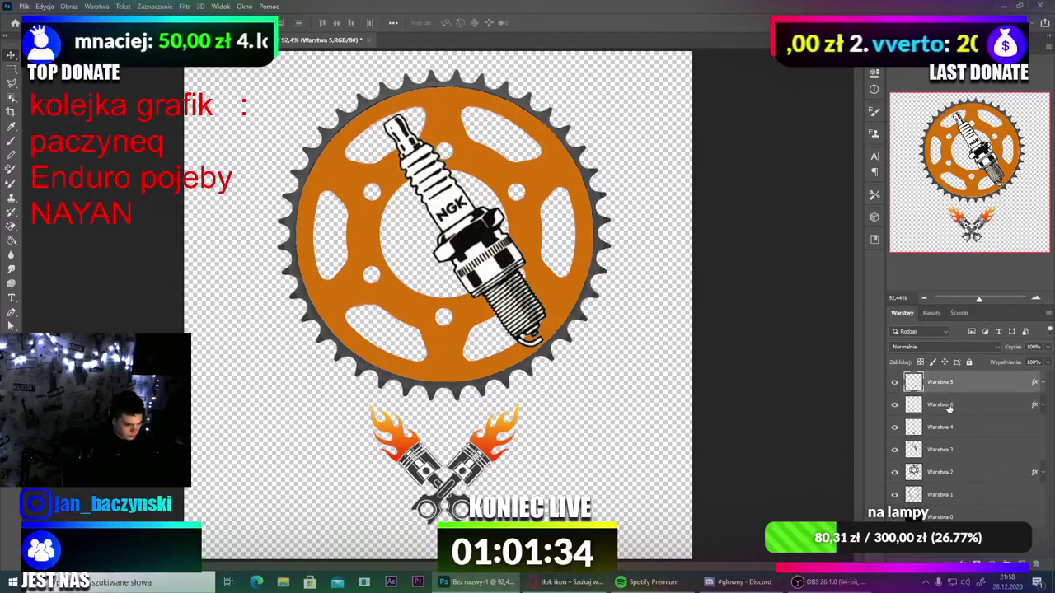
pyautogui.keyDown('ctrl'); pyautogui.click(948, 406); pyautogui.keyUp('ctrl')
pyautogui.keyDown('ctrl'); pyautogui.click(950, 430); pyautogui.keyUp('ctrl')
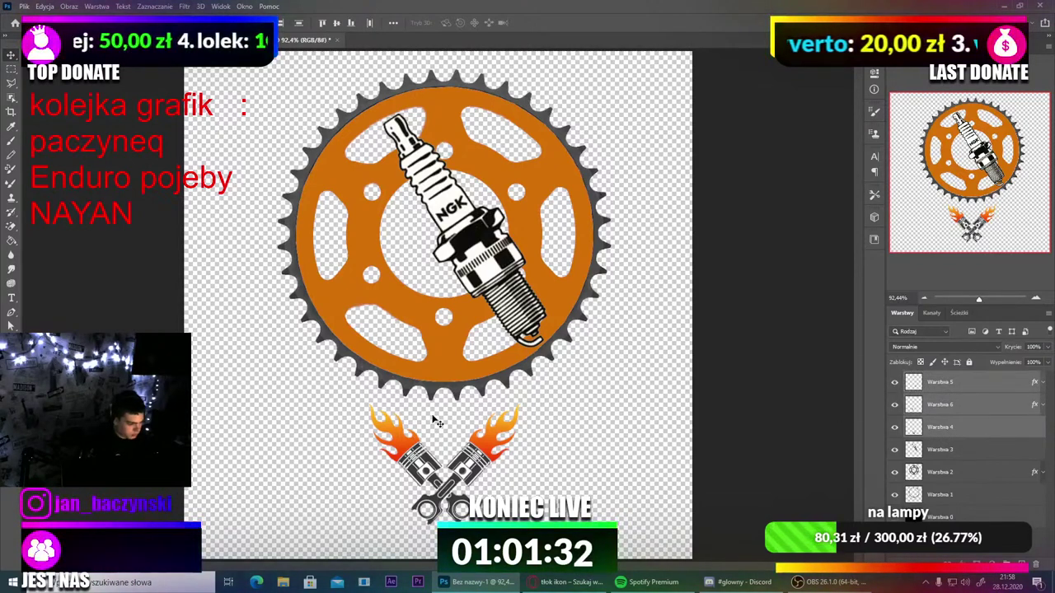
# Step: Enlarge the selected flaming pistons slightly with Free Transform, extending them up to the sprocket's lower teeth
pyautogui.moveTo(463, 462); pyautogui.dragTo(469, 461)
pyautogui.hotkey('ctrl', 't')
pyautogui.moveTo(449, 408)
pyautogui.mouseDown()
pyautogui.moveTo(450, 367)
pyautogui.moveTo(449, 387)
pyautogui.mouseUp()
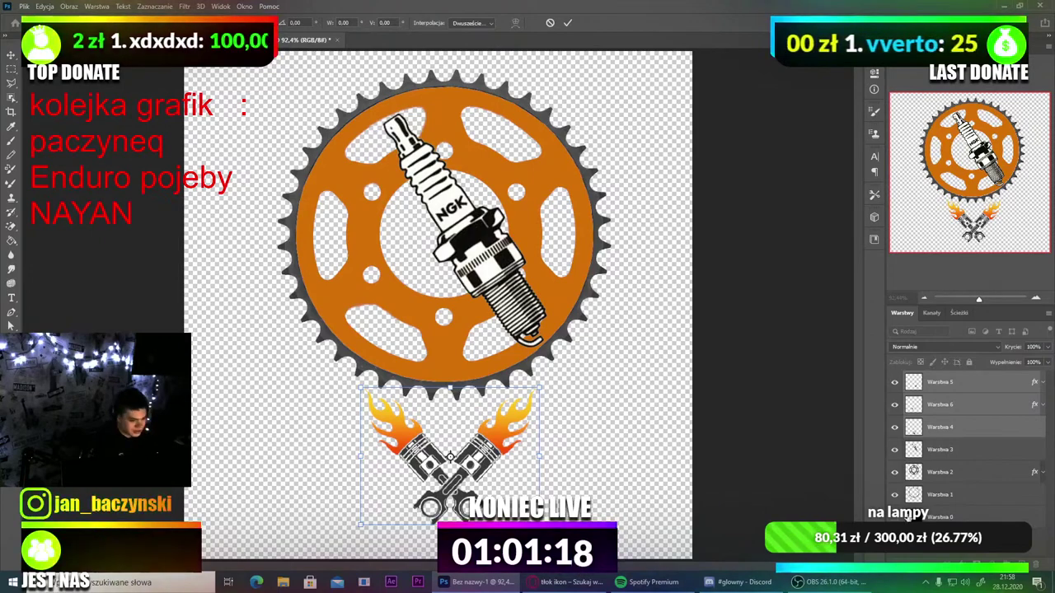
pyautogui.press('Return')
# Step: Enlarge the flaming pistons a little more and reposition them just beneath the sprocket
pyautogui.moveTo(428, 455)
pyautogui.mouseDown()
pyautogui.moveTo(443, 463)
pyautogui.moveTo(433, 458)
pyautogui.mouseUp()
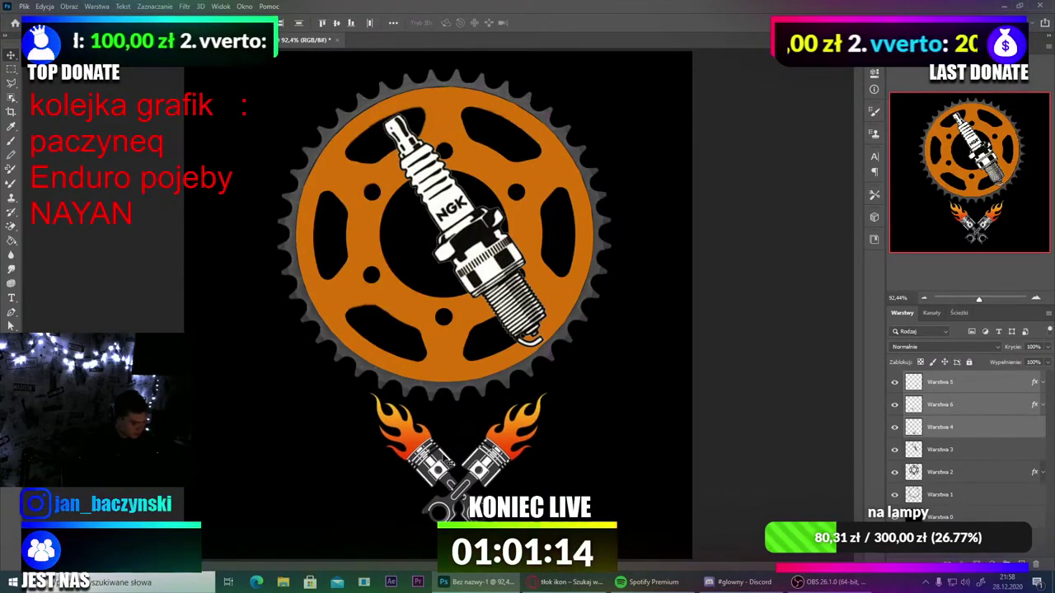
pyautogui.hotkey('ctrl', 't')
pyautogui.moveTo(458, 392); pyautogui.dragTo(464, 430)
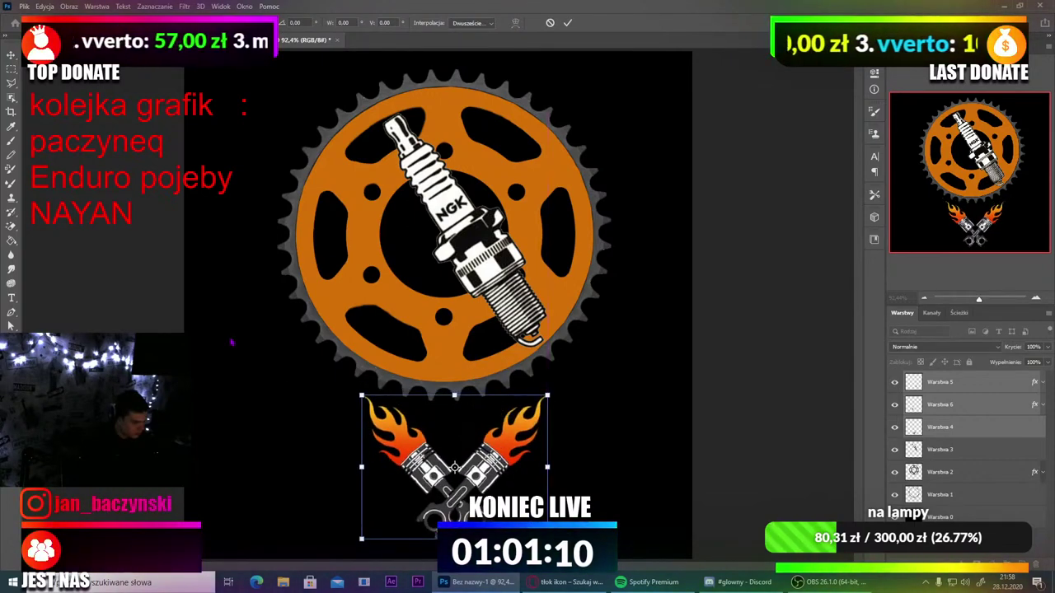
pyautogui.press('Return')
# Step: Select the NGK spark plug's layer, Warstwa 3, and hide it
pyautogui.hotkey('ctrl', '0')
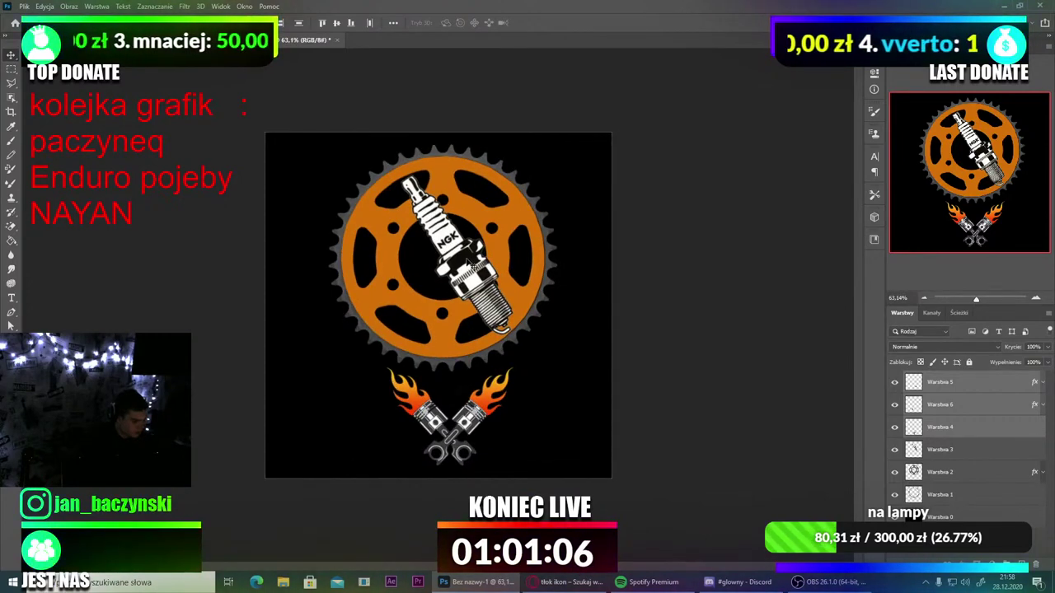
pyautogui.keyDown('ctrl'); pyautogui.click(468, 262); pyautogui.keyUp('ctrl')
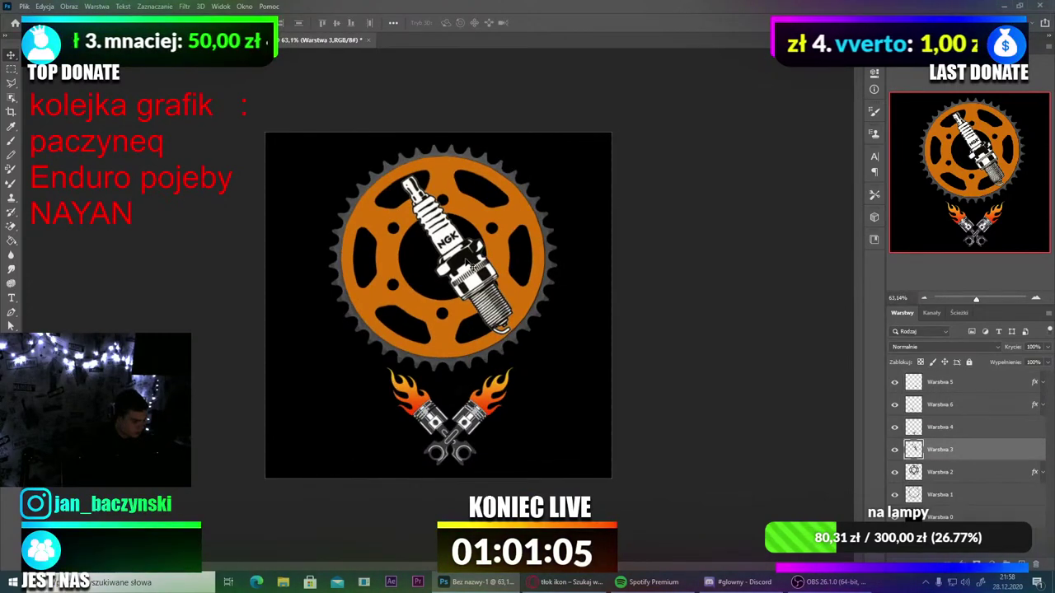
pyautogui.click(895, 449)
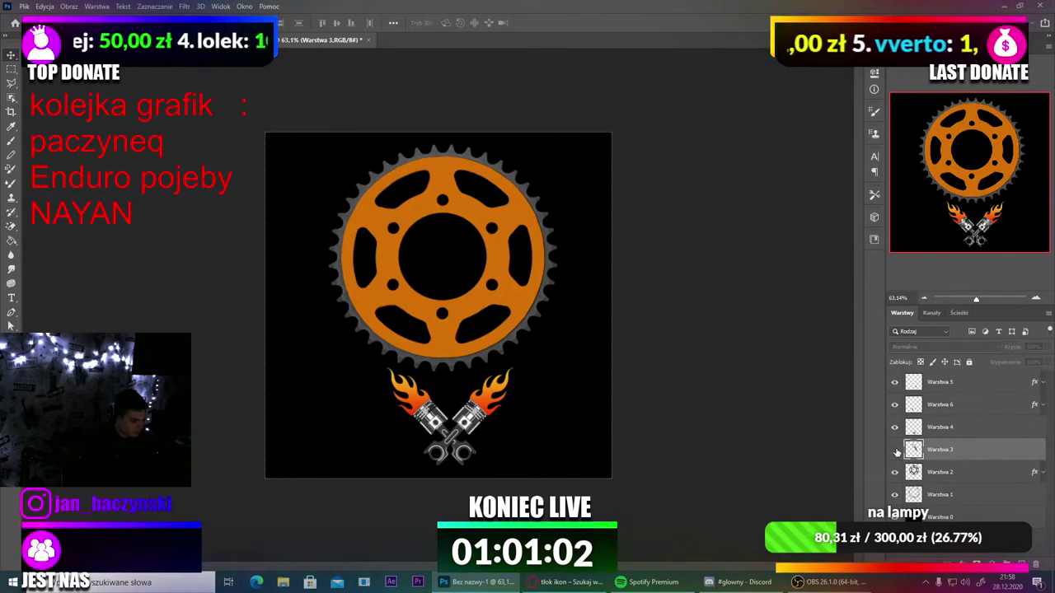
# Step: Preview the NGK spark plug over the sprocket, shifting it slightly, and hide its layer, Warstwa 3, again
pyautogui.click(895, 450)
pyautogui.moveTo(471, 262)
pyautogui.mouseDown()
pyautogui.moveTo(494, 238)
pyautogui.moveTo(480, 264)
pyautogui.moveTo(544, 303)
pyautogui.moveTo(475, 272)
pyautogui.mouseUp()
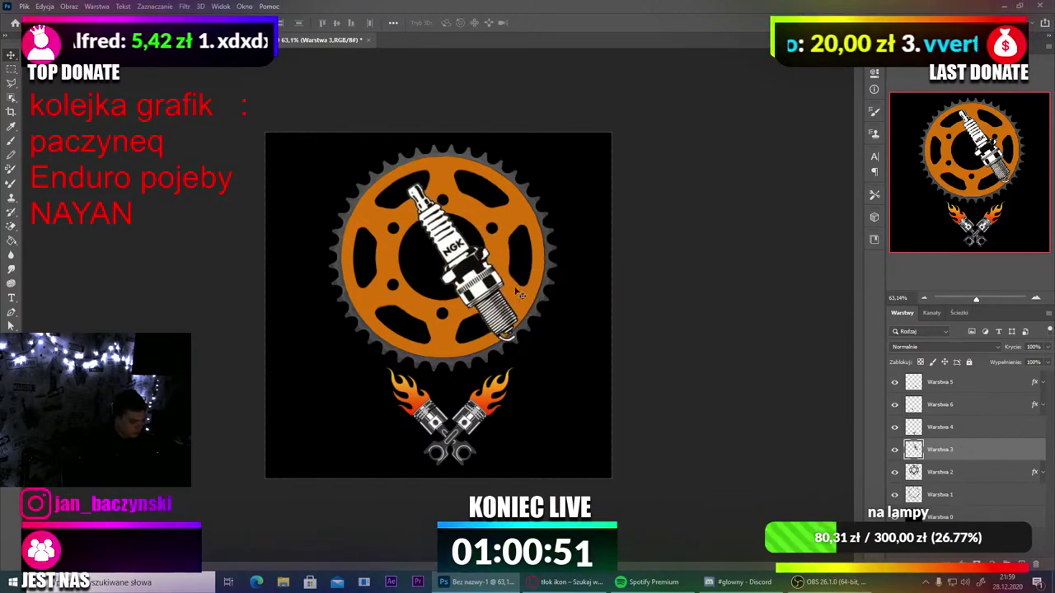
pyautogui.click(895, 450)
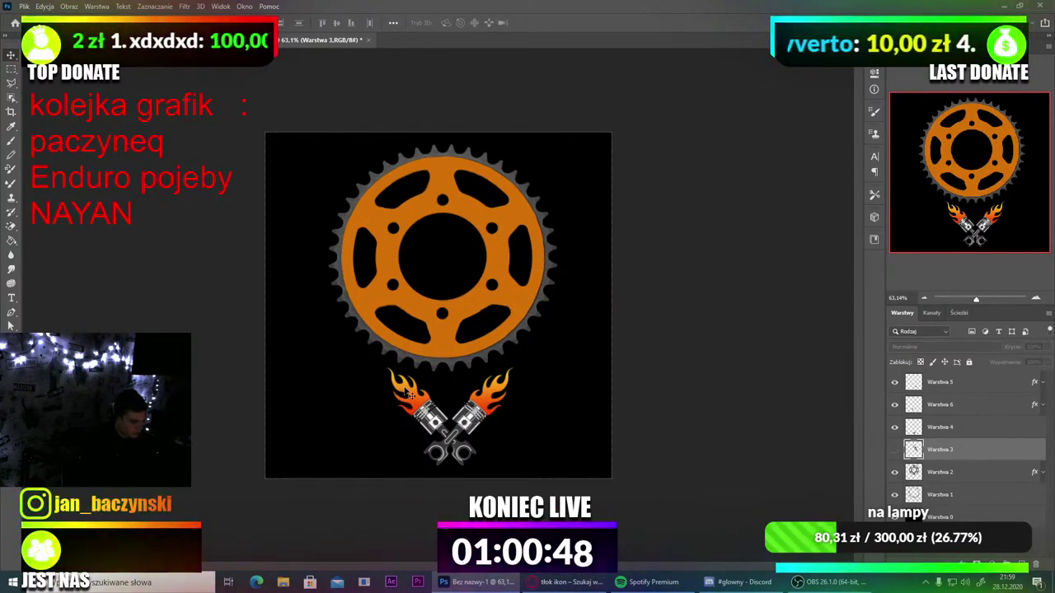
# Step: Select Warstwa 4, 5 and 6 together and shrink the flaming pistons with Free Transform, placing them just beneath the sprocket
pyautogui.moveTo(444, 426); pyautogui.dragTo(440, 406)
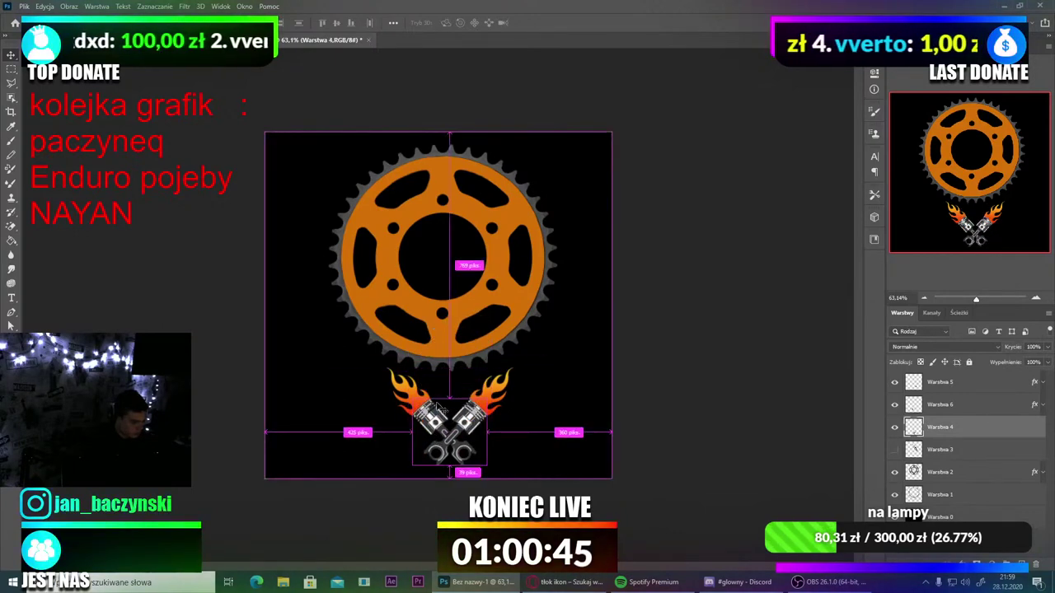
pyautogui.keyDown('ctrl'); pyautogui.click(960, 431); pyautogui.keyUp('ctrl')
pyautogui.keyDown('ctrl'); pyautogui.click(955, 407); pyautogui.keyUp('ctrl')
pyautogui.keyDown('ctrl'); pyautogui.click(953, 388); pyautogui.keyUp('ctrl')
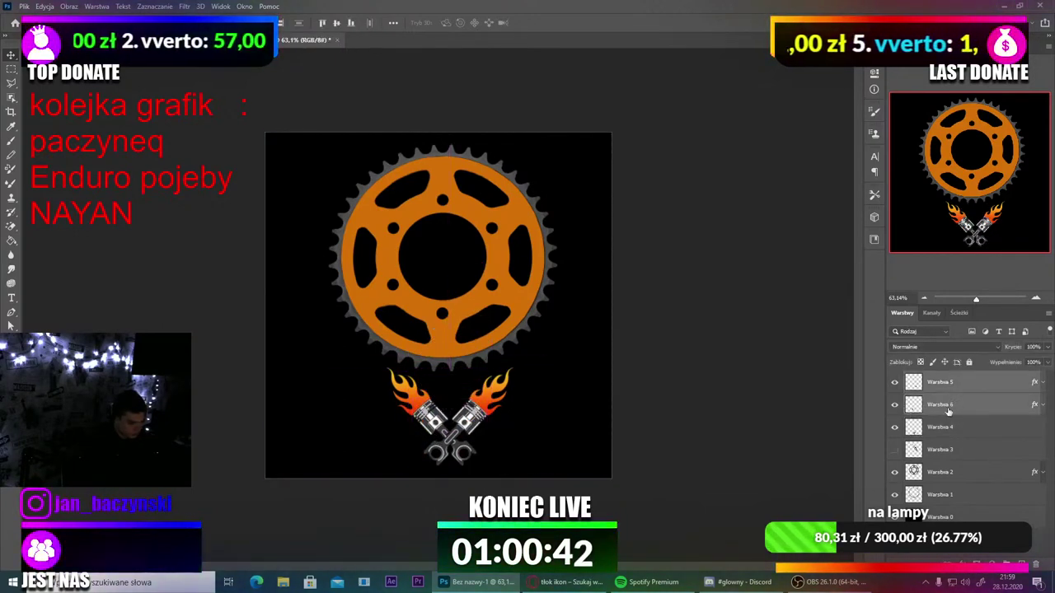
pyautogui.keyDown('ctrl'); pyautogui.click(942, 432); pyautogui.keyUp('ctrl')
pyautogui.hotkey('ctrl', 't')
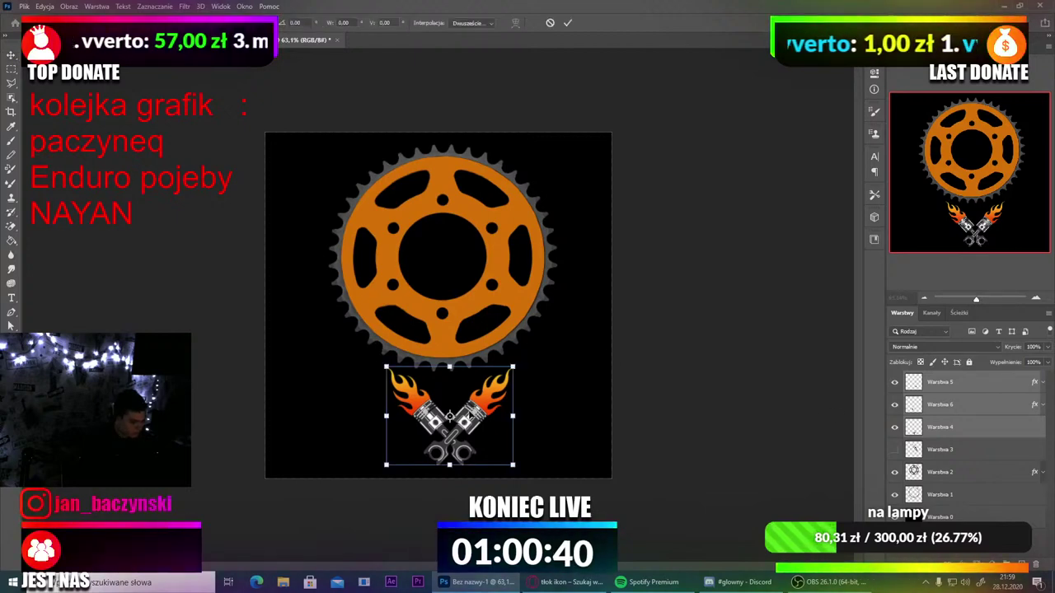
pyautogui.moveTo(449, 416); pyautogui.dragTo(442, 257)
pyautogui.moveTo(442, 207)
pyautogui.mouseDown()
pyautogui.moveTo(443, 242)
pyautogui.moveTo(443, 220)
pyautogui.mouseUp()
pyautogui.moveTo(471, 277); pyautogui.dragTo(479, 429)
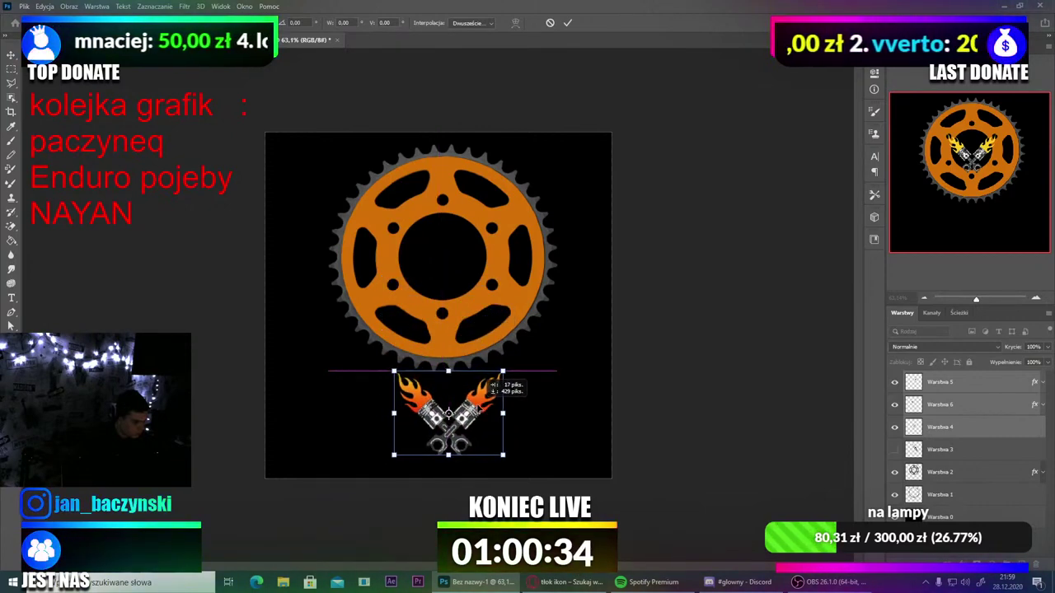
pyautogui.moveTo(492, 385)
pyautogui.mouseDown()
pyautogui.moveTo(491, 411)
pyautogui.moveTo(491, 379)
pyautogui.moveTo(475, 417)
pyautogui.moveTo(479, 403)
pyautogui.moveTo(484, 422)
pyautogui.moveTo(495, 387)
pyautogui.mouseUp()
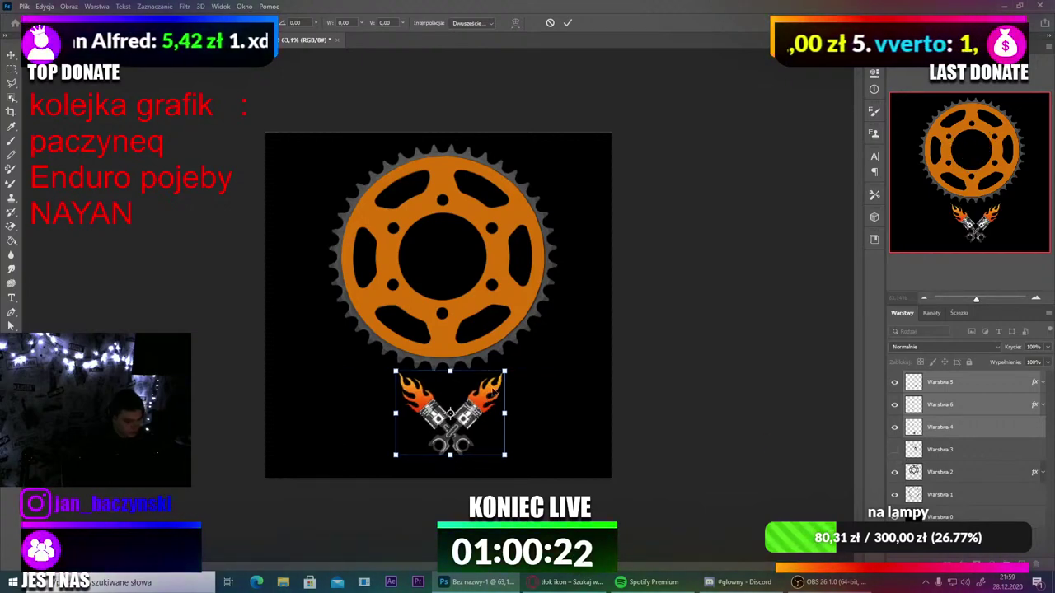
# Step: Apply the transform and hide the flame and piston layers, Warstwa 6, Warstwa 5 and Warstwa 4
pyautogui.click(894, 406)
pyautogui.click(894, 420)
pyautogui.click(894, 422)
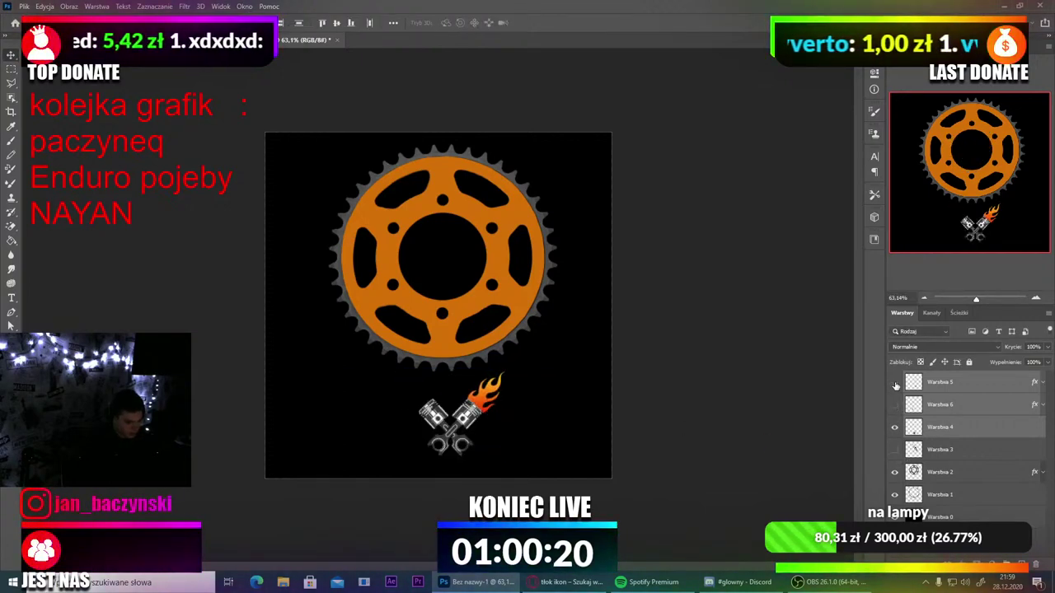
pyautogui.click(895, 427)
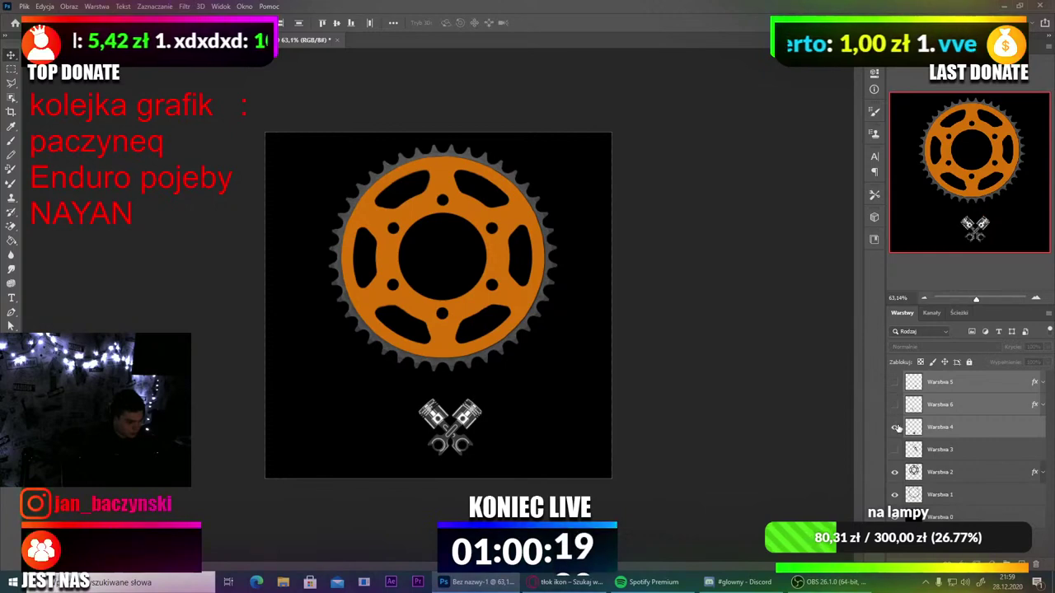
# Step: Select the sprocket layers Warstwa 2 and Warstwa 1, centre the sprocket on the canvas and enlarge it with Free Transform
pyautogui.click(936, 476)
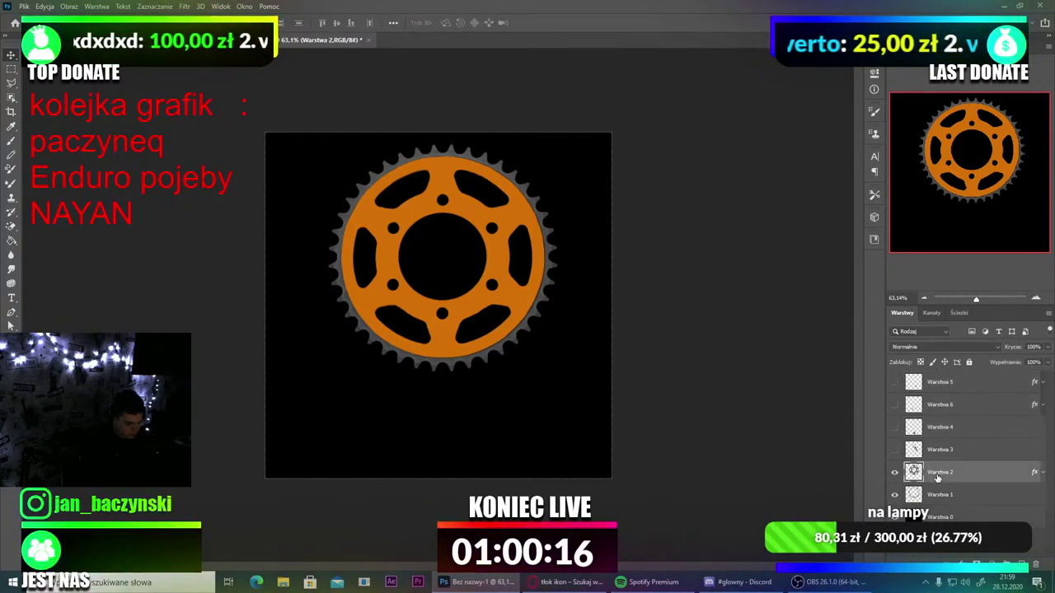
pyautogui.keyDown('shift'); pyautogui.click(938, 495); pyautogui.keyUp('shift')
pyautogui.hotkey('ctrl', 't')
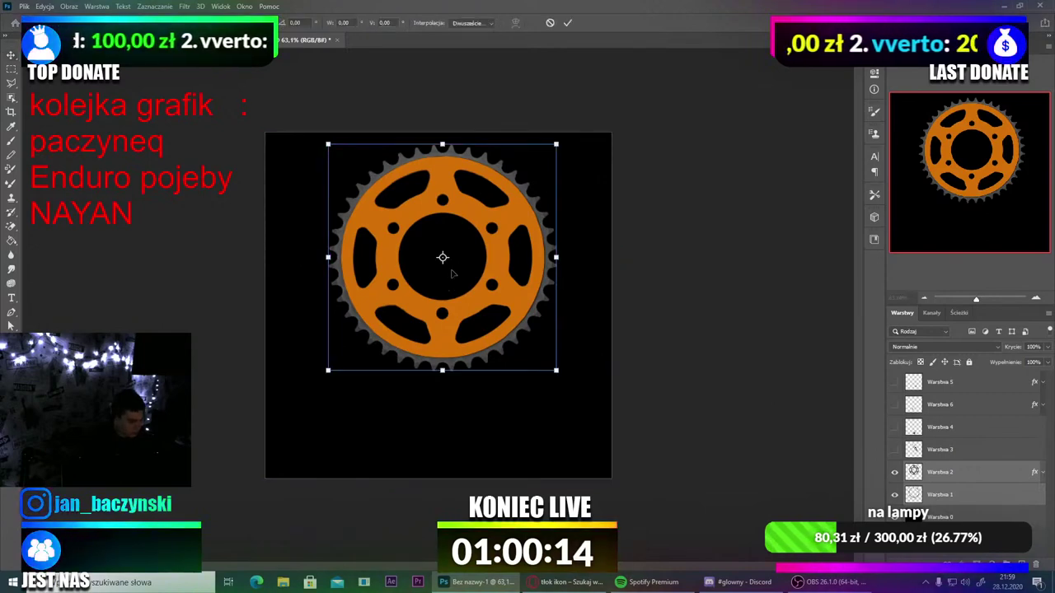
pyautogui.moveTo(491, 233); pyautogui.dragTo(486, 284)
pyautogui.moveTo(440, 191)
pyautogui.mouseDown()
pyautogui.moveTo(441, 165)
pyautogui.moveTo(441, 175)
pyautogui.mouseUp()
pyautogui.moveTo(495, 223); pyautogui.dragTo(495, 225)
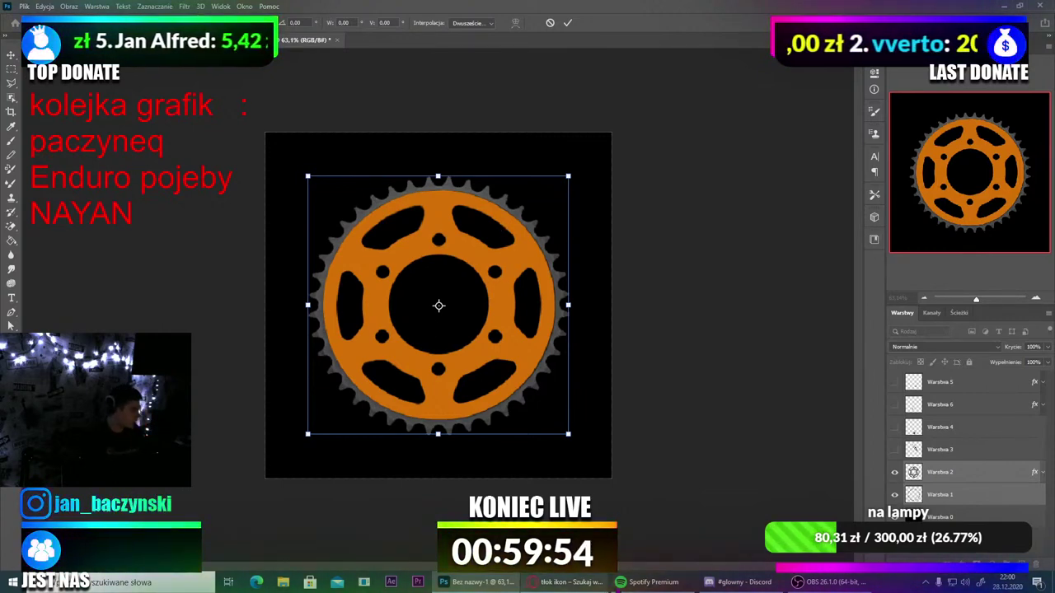
pyautogui.moveTo(651, 582)
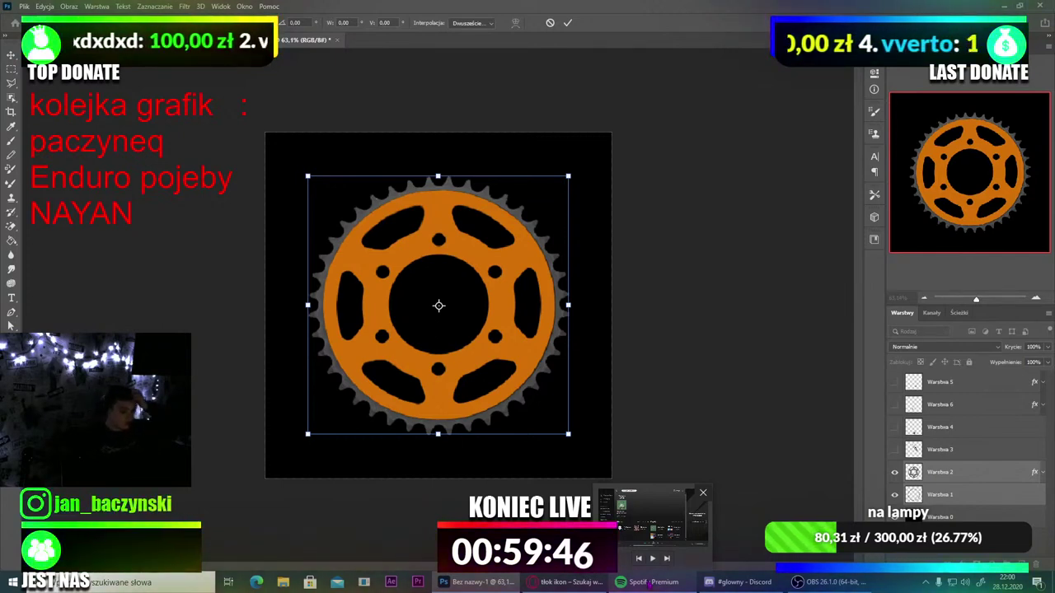
pyautogui.moveTo(437, 174); pyautogui.dragTo(454, 194)
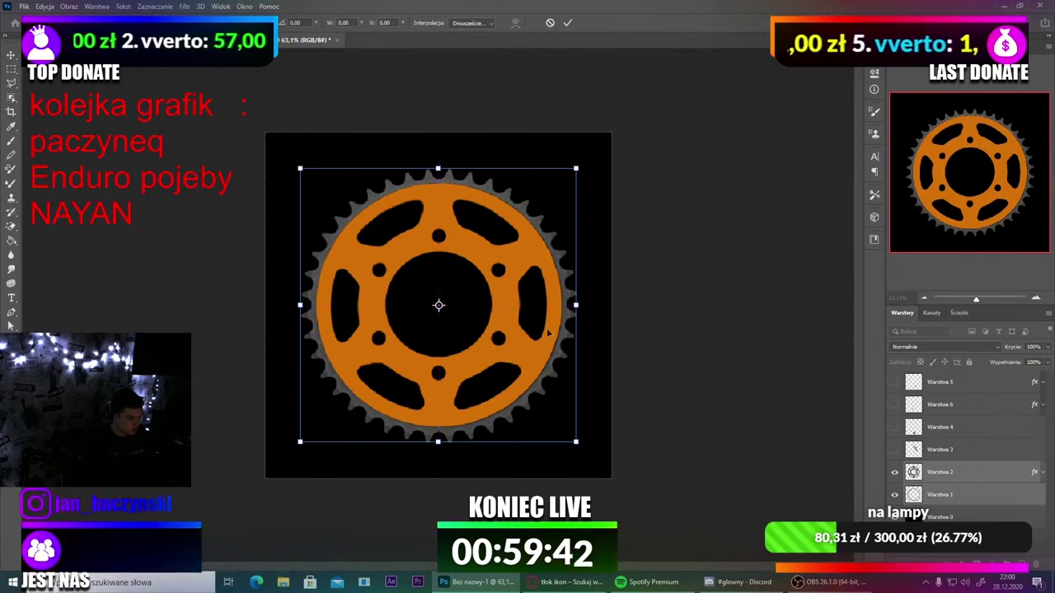
# Step: Show Warstwa 4, 6 and 5 again and move the flaming pistons and sprocket together slightly upward
pyautogui.moveTo(895, 427); pyautogui.dragTo(895, 381)
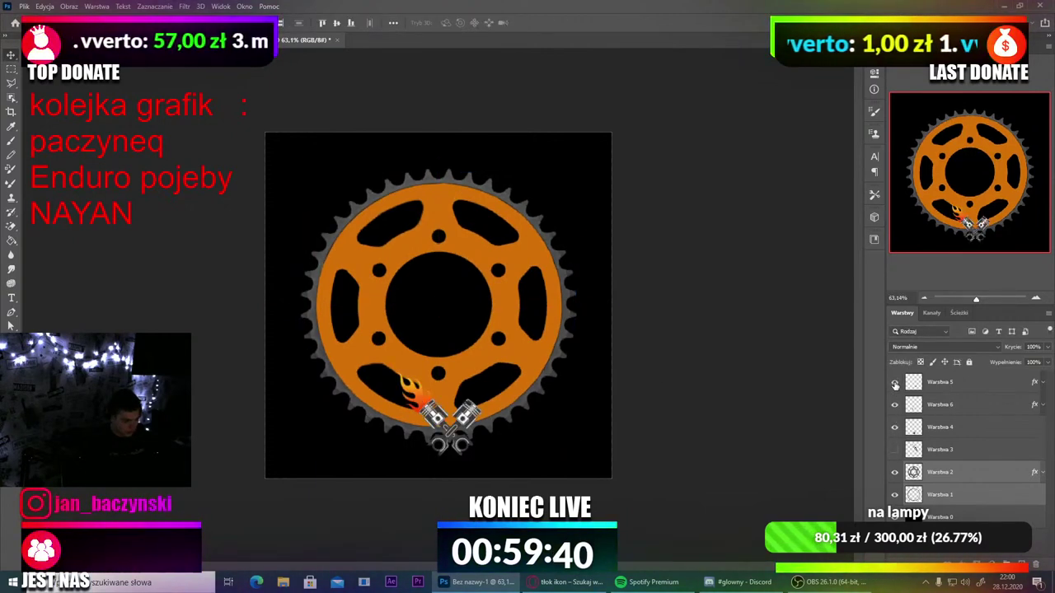
pyautogui.keyDown('ctrl'); pyautogui.click(943, 389); pyautogui.keyUp('ctrl')
pyautogui.keyDown('ctrl'); pyautogui.click(946, 408); pyautogui.keyUp('ctrl')
pyautogui.keyDown('ctrl'); pyautogui.click(950, 428); pyautogui.keyUp('ctrl')
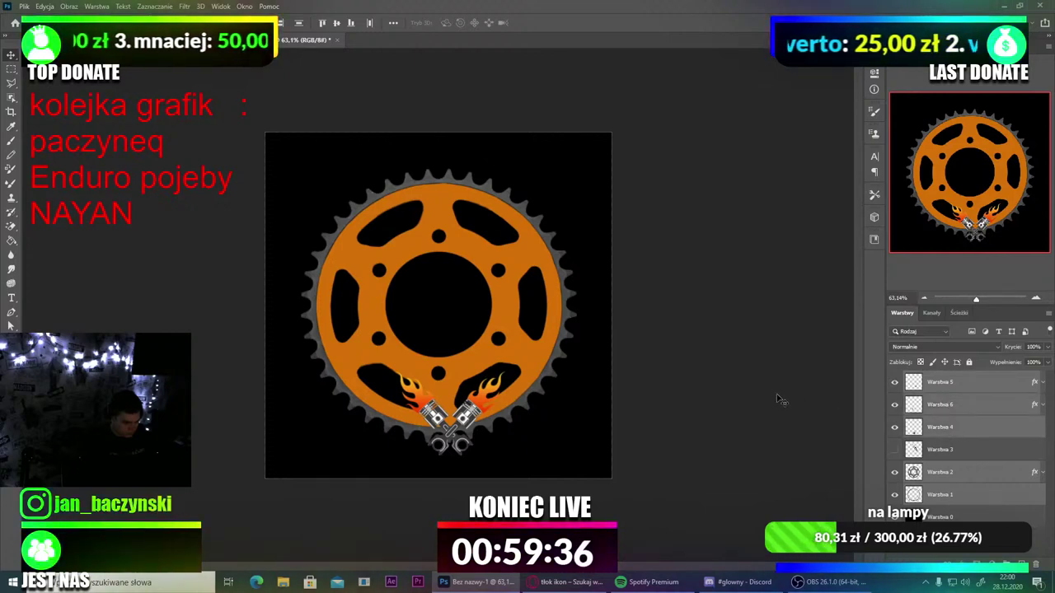
pyautogui.hotkey('ctrl', 't')
pyautogui.hotkey('ctrl', 't')
pyautogui.moveTo(486, 406); pyautogui.dragTo(480, 396)
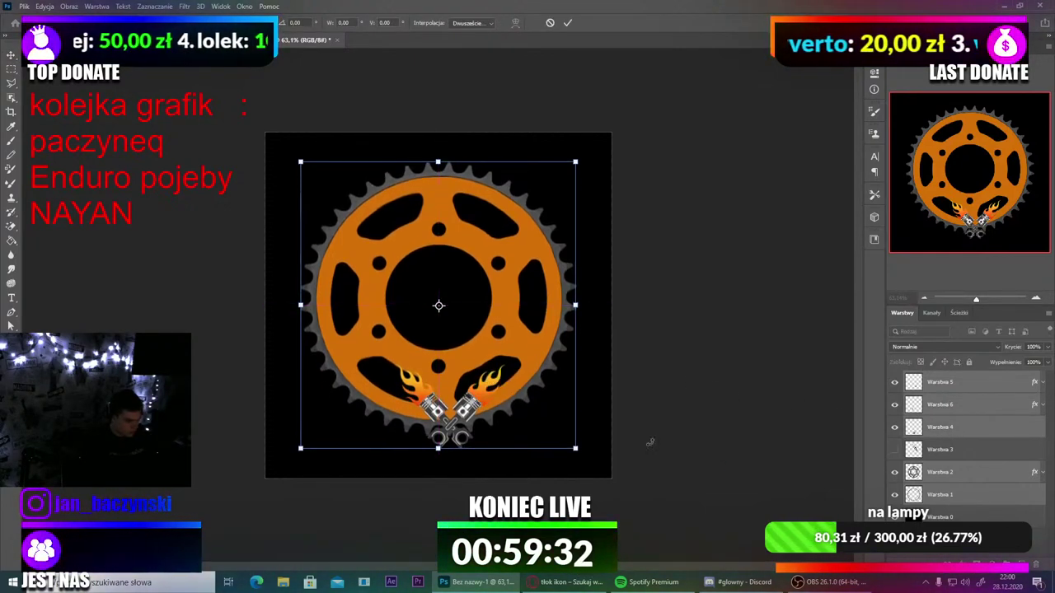
pyautogui.press('Return')
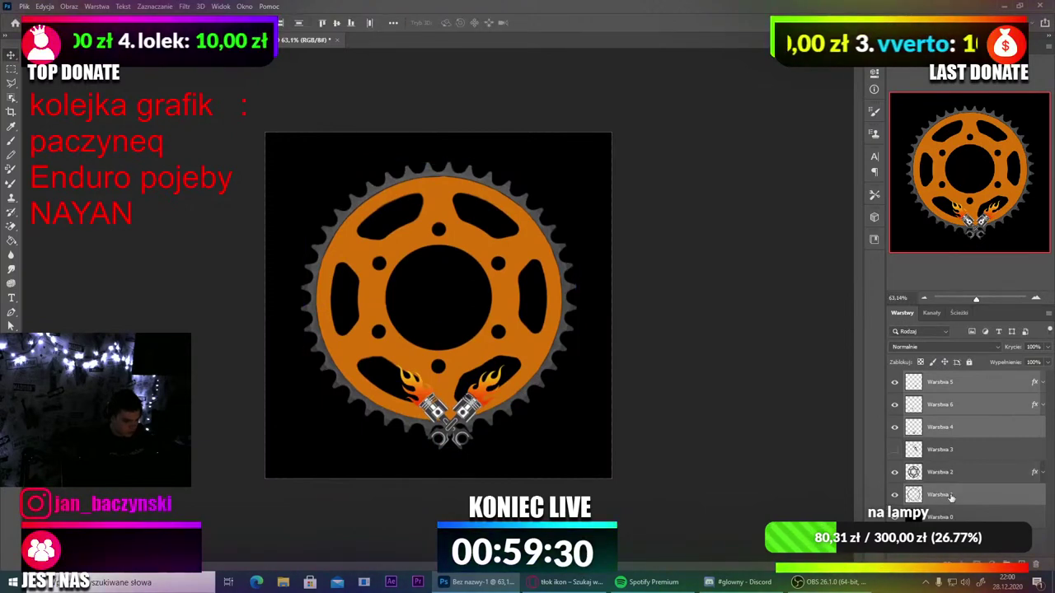
# Step: Move the flaming pistons into the sprocket's central hole and shrink them slightly to fit inside it
pyautogui.hotkey('ctrl', 't')
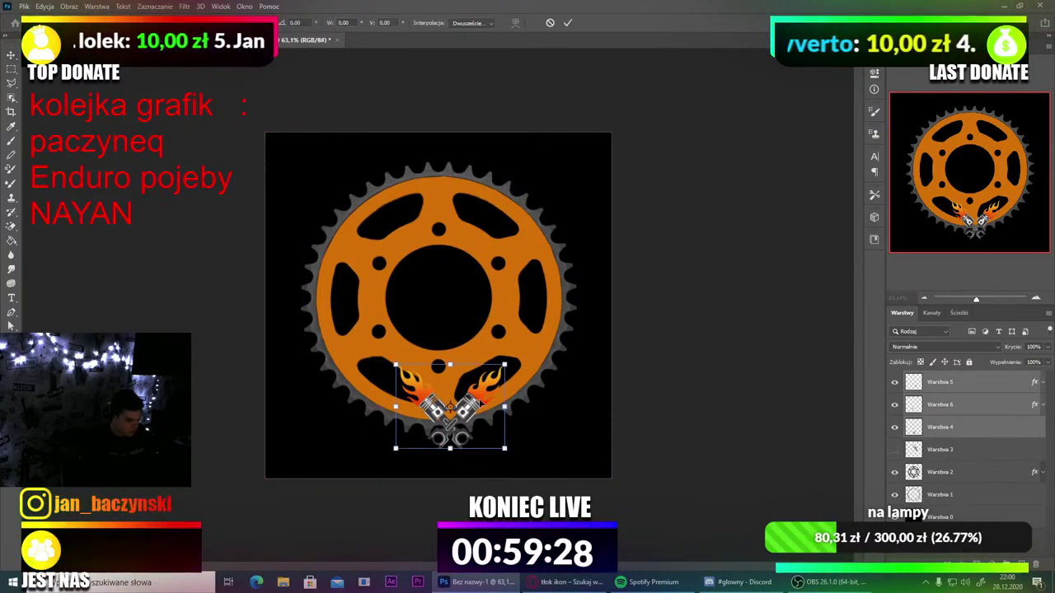
pyautogui.moveTo(478, 398); pyautogui.dragTo(473, 300)
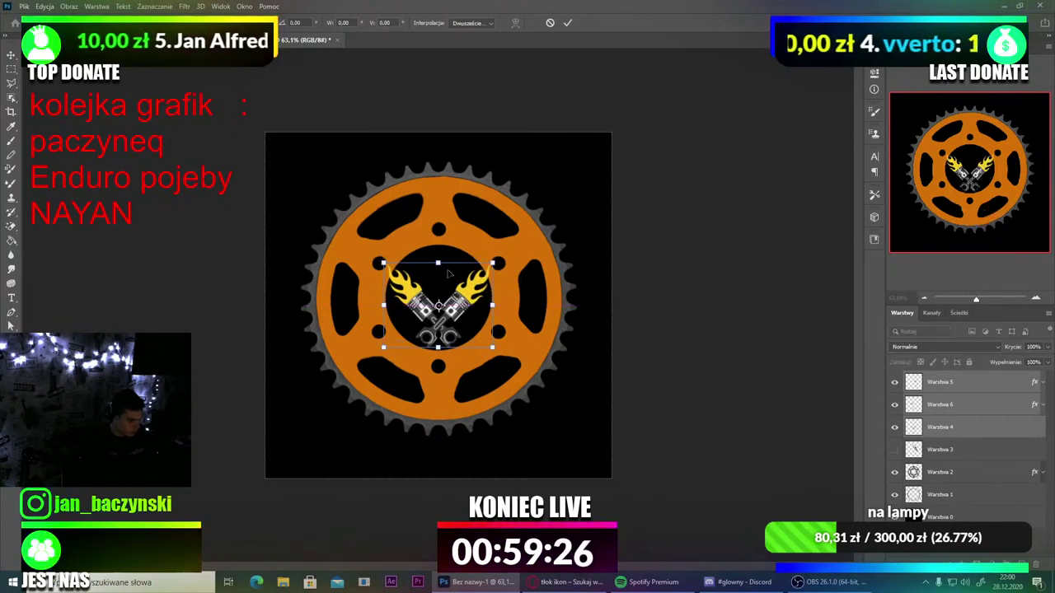
pyautogui.moveTo(438, 263); pyautogui.dragTo(439, 269)
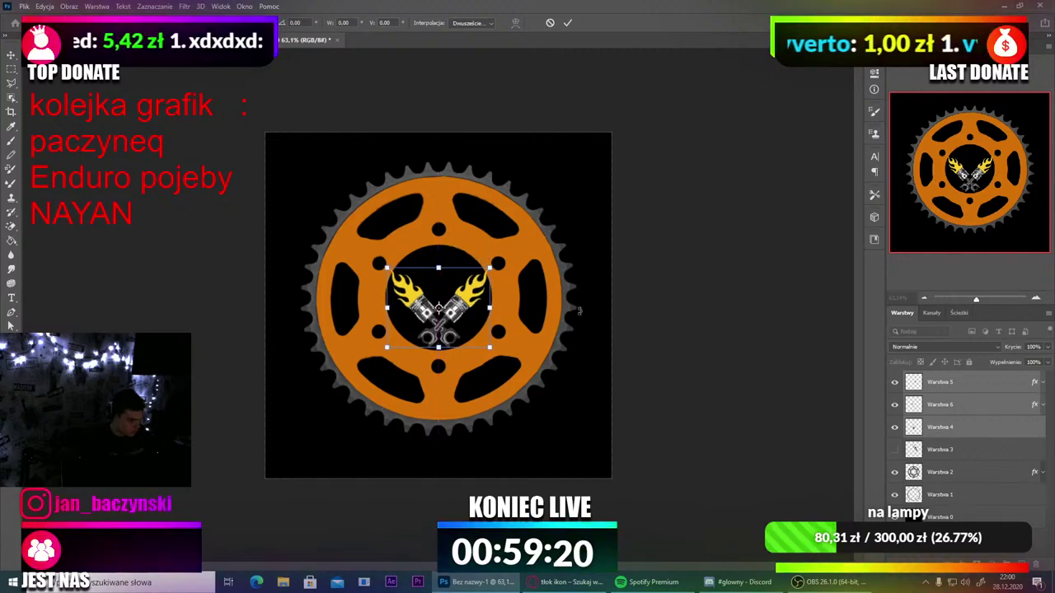
pyautogui.click(954, 385)
pyautogui.rightClick(954, 385)
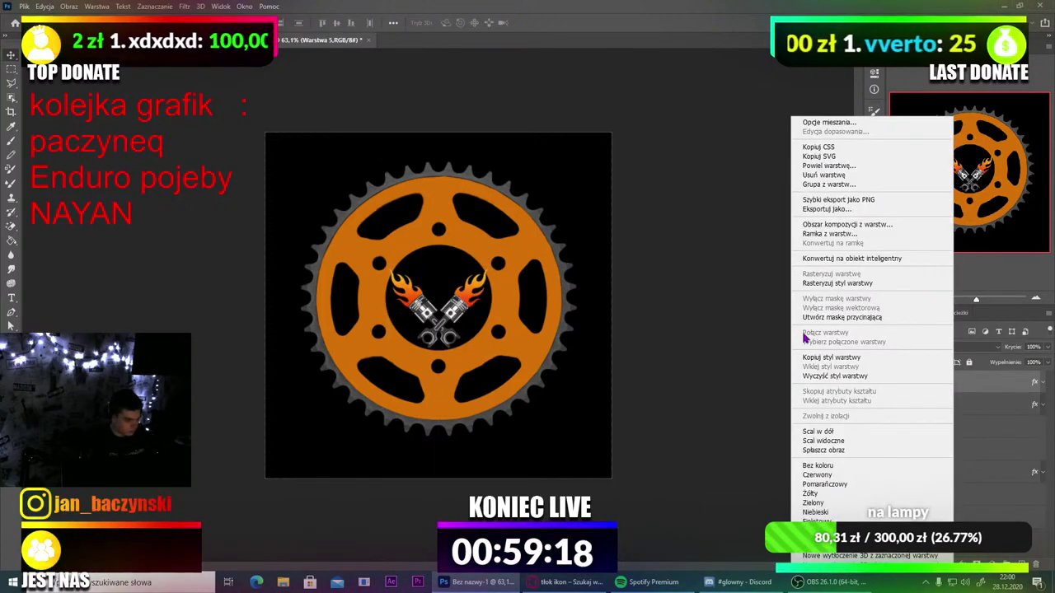
pyautogui.click(611, 300)
# Step: Create a text box across the sprocket's upper half and enter ENDURO POJEBY in place of the sample text
pyautogui.scroll(1, 470, 301)
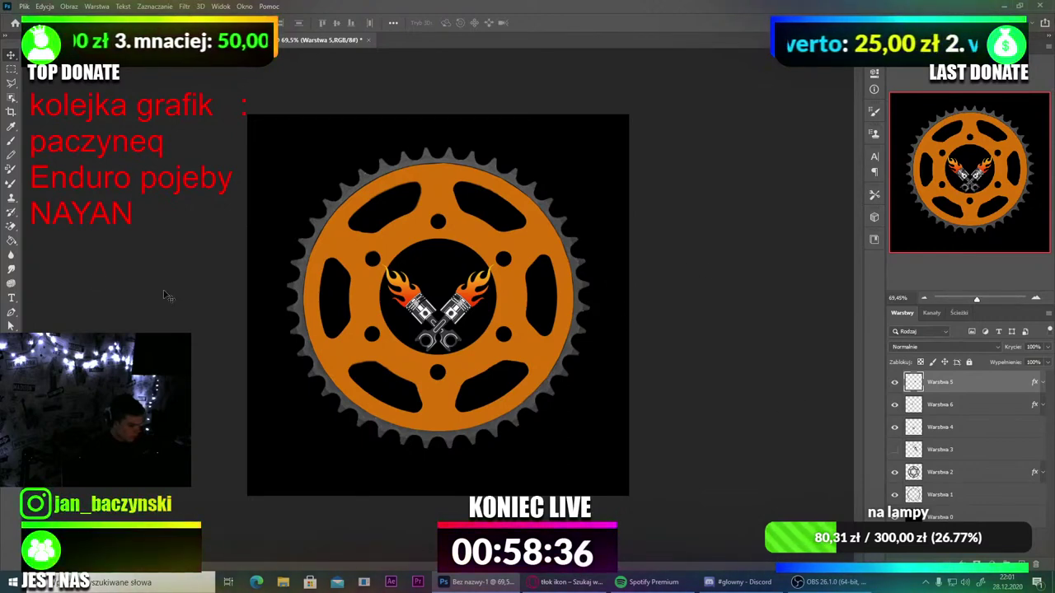
pyautogui.click(11, 297)
pyautogui.moveTo(271, 221); pyautogui.dragTo(541, 330)
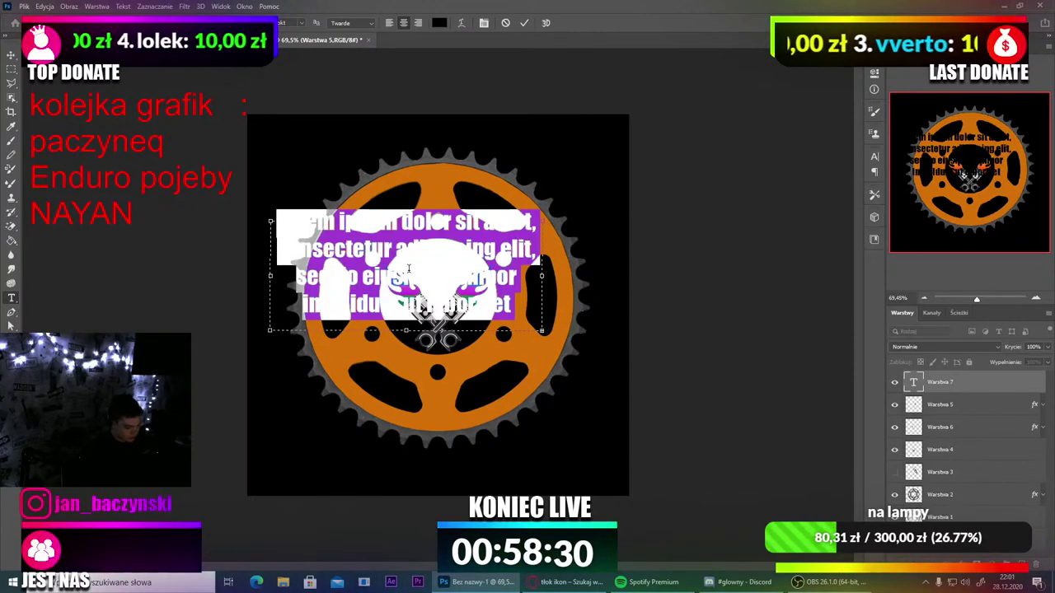
pyautogui.press('BackSpace')
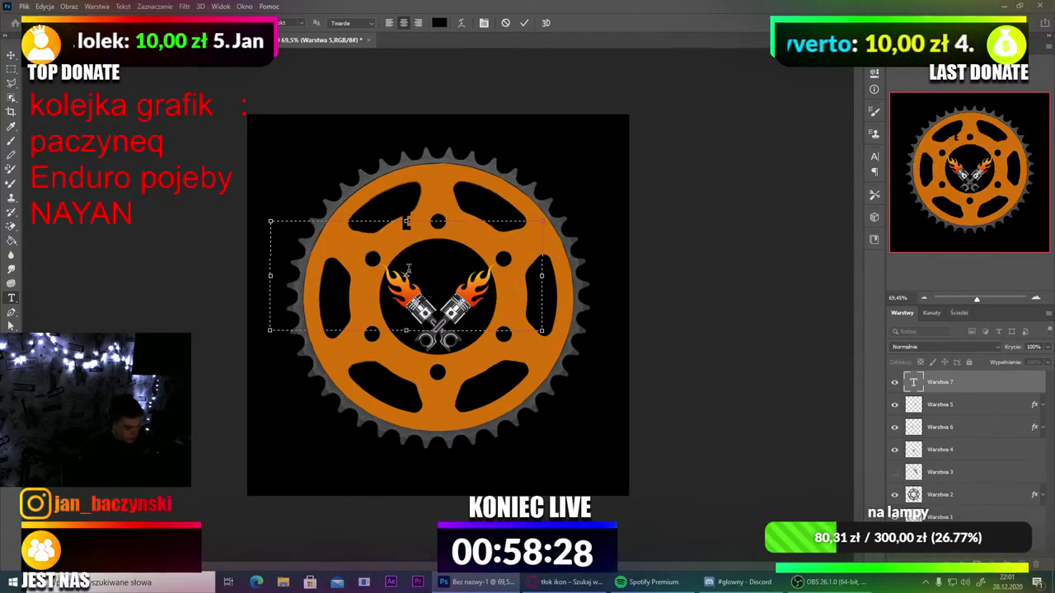
pyautogui.write('EN')
pyautogui.press('BackSpace')
pyautogui.press('BackSpace')
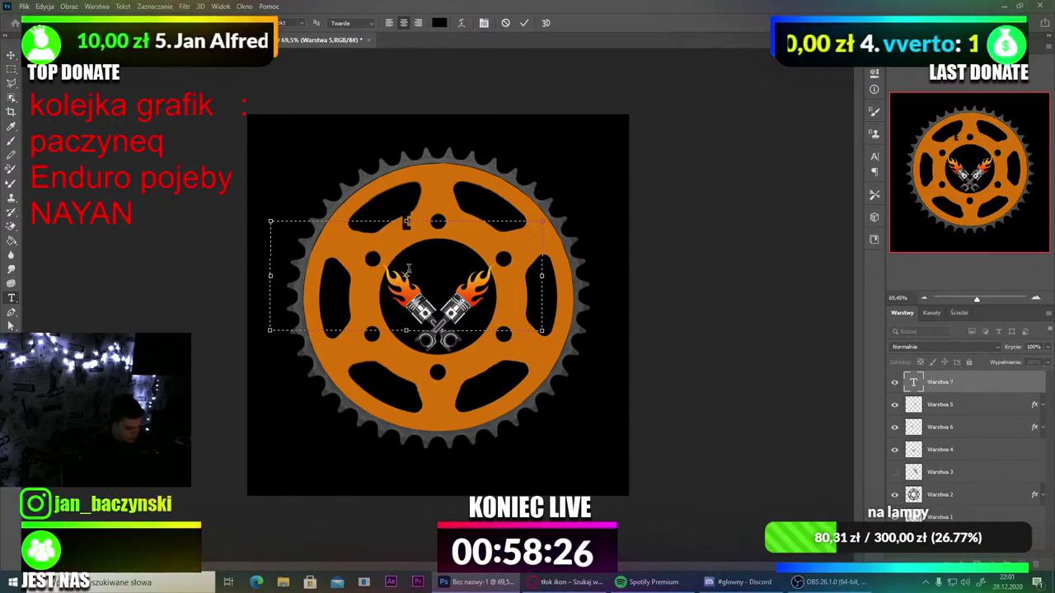
pyautogui.write('ENDURO POJ')
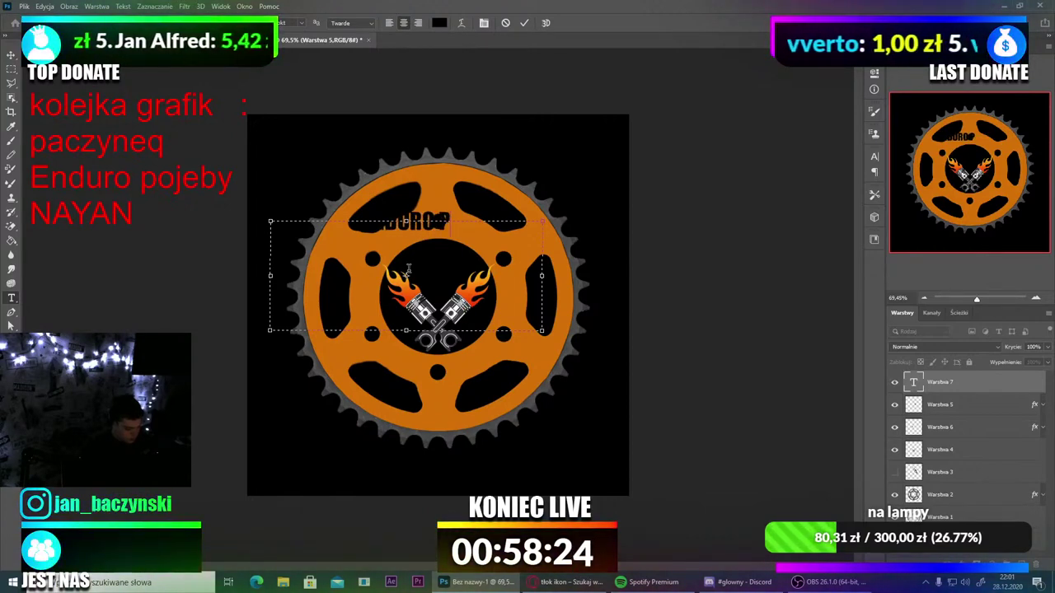
pyautogui.write('EBY')
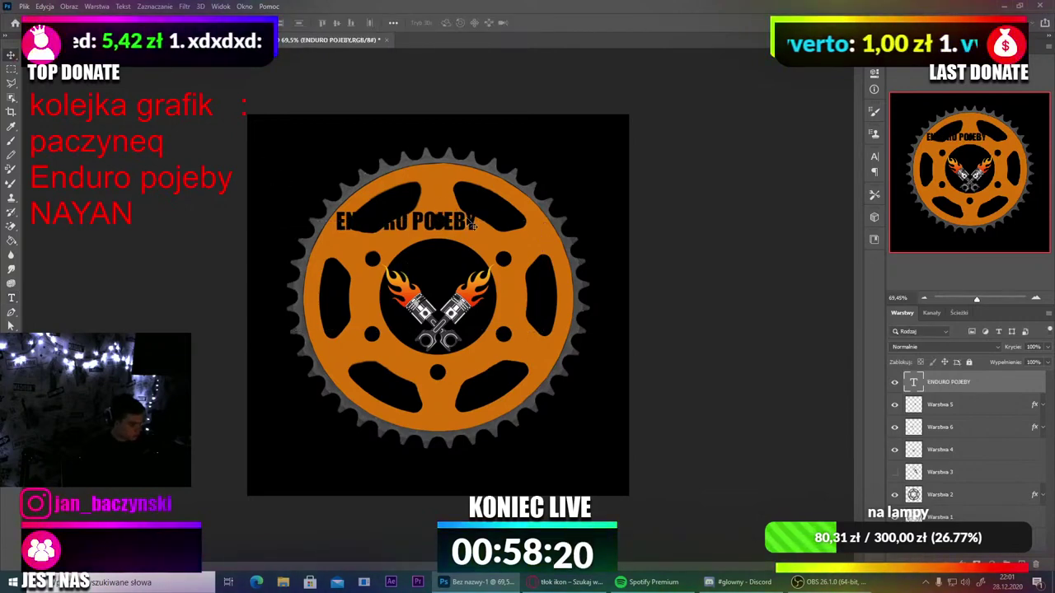
# Step: Change the colour of the whole ENDURO POJEBY text to yellow, fff600
pyautogui.hotkey('ctrl', 'a')
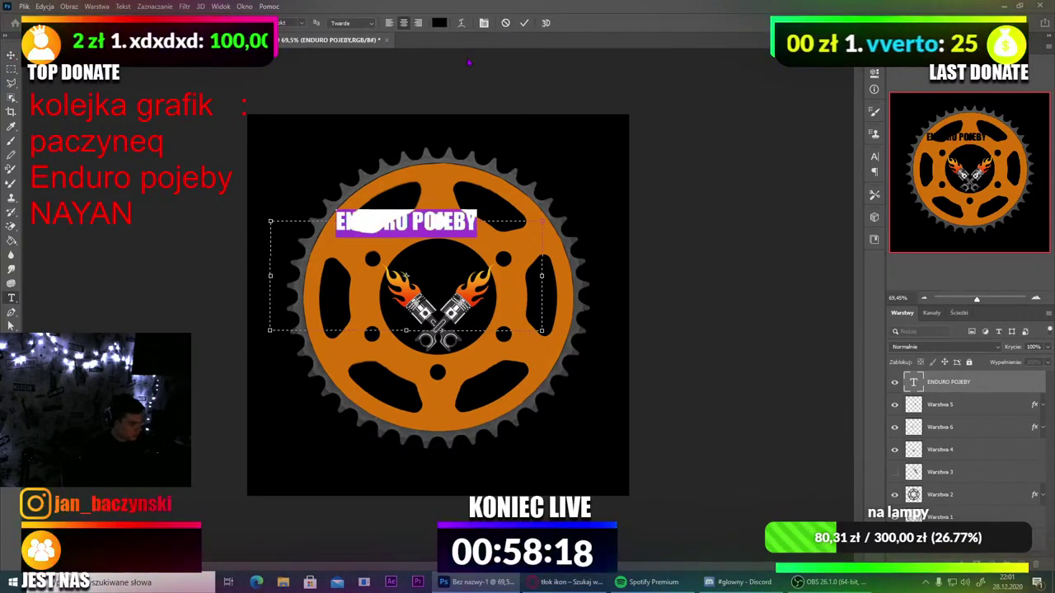
pyautogui.click(440, 23)
pyautogui.moveTo(689, 114); pyautogui.dragTo(708, 92)
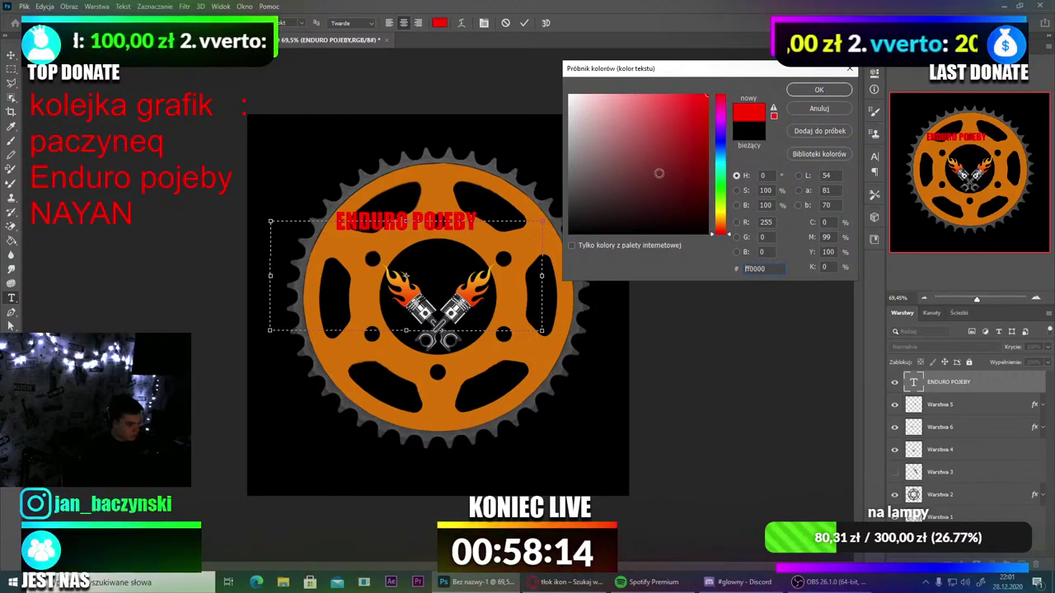
pyautogui.click(720, 166)
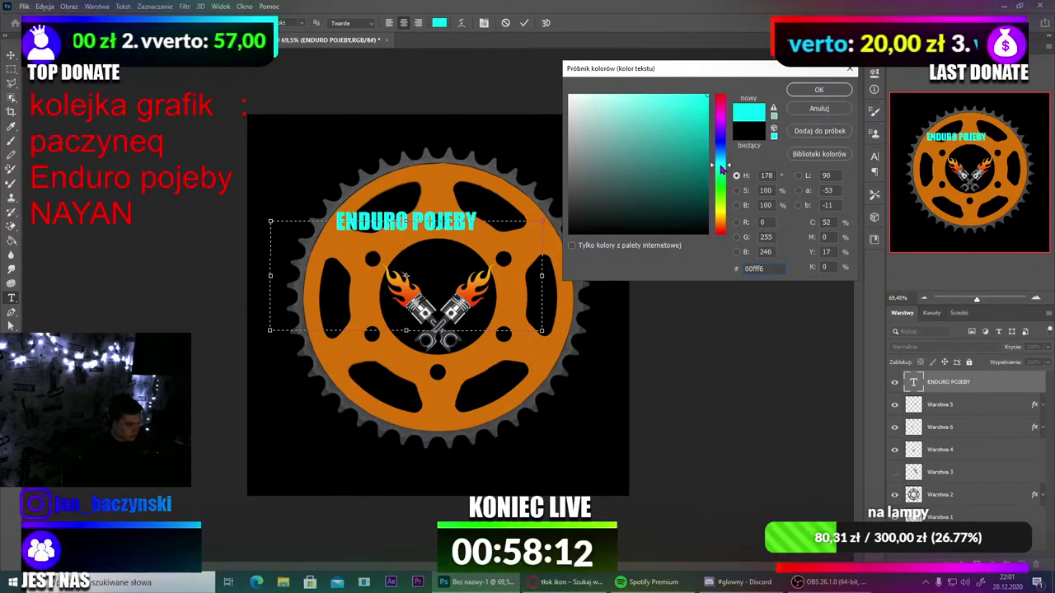
pyautogui.moveTo(721, 168); pyautogui.dragTo(731, 217)
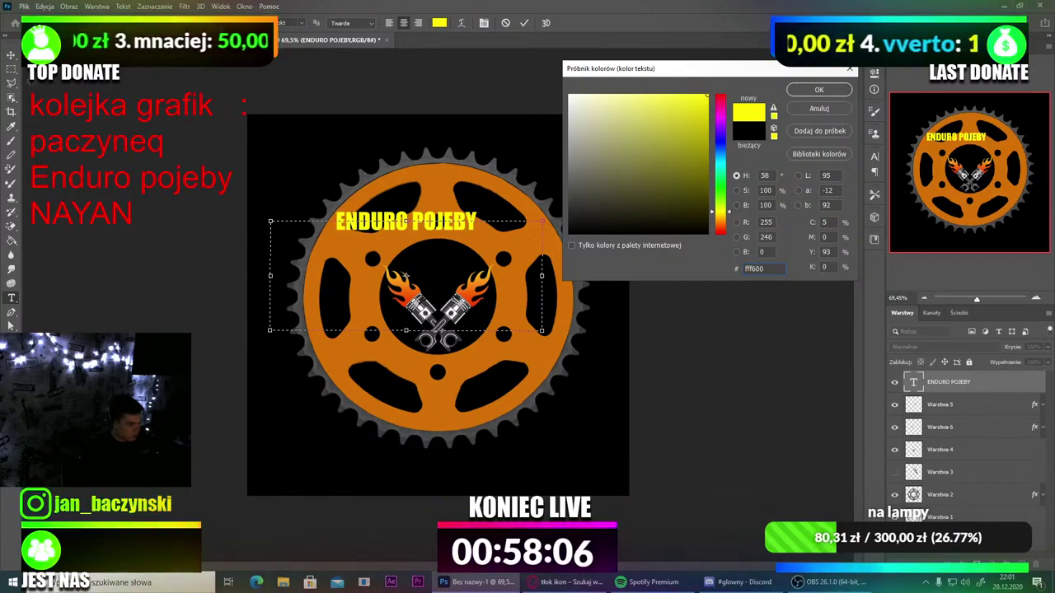
pyautogui.click(819, 90)
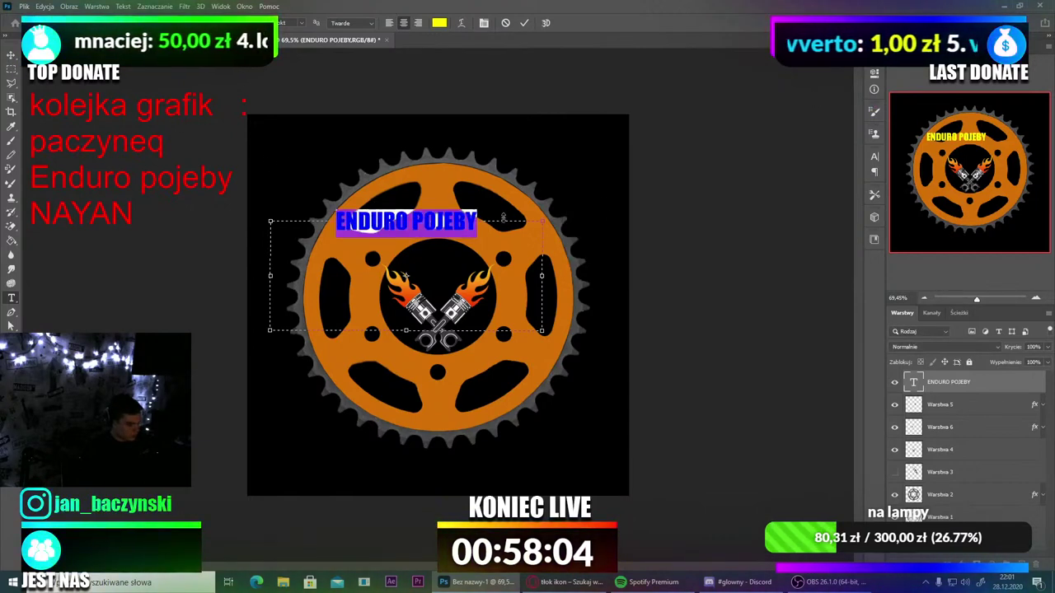
pyautogui.click(490, 223)
# Step: Enlarge the yellow ENDURO POJEBY text to nearly the sprocket's width and place it directly beneath the sprocket
pyautogui.click(10, 57)
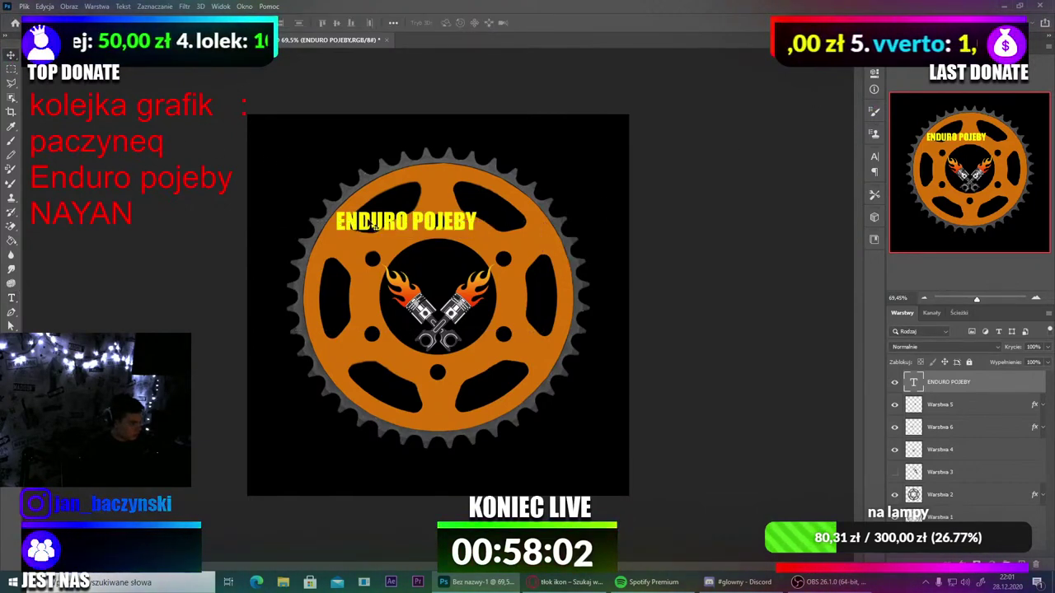
pyautogui.hotkey('ctrl', 't')
pyautogui.moveTo(407, 206); pyautogui.dragTo(470, 452)
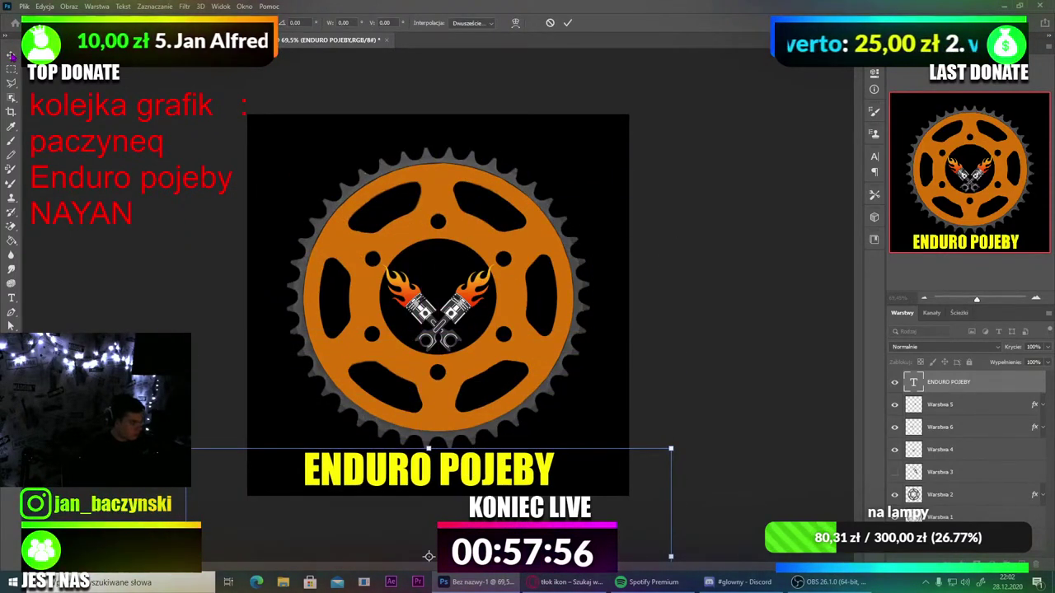
pyautogui.press('Return')
# Step: Check the Discord chat and view the Project Cross Enduro YouTube channel in the browser
pyautogui.click(739, 581)
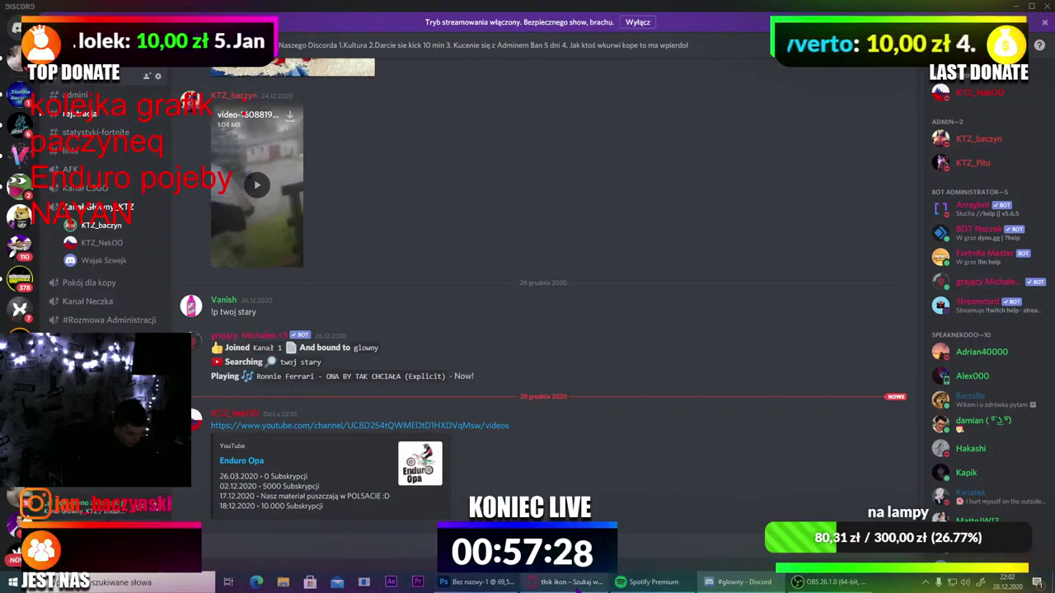
pyautogui.click(567, 581)
pyautogui.click(527, 9)
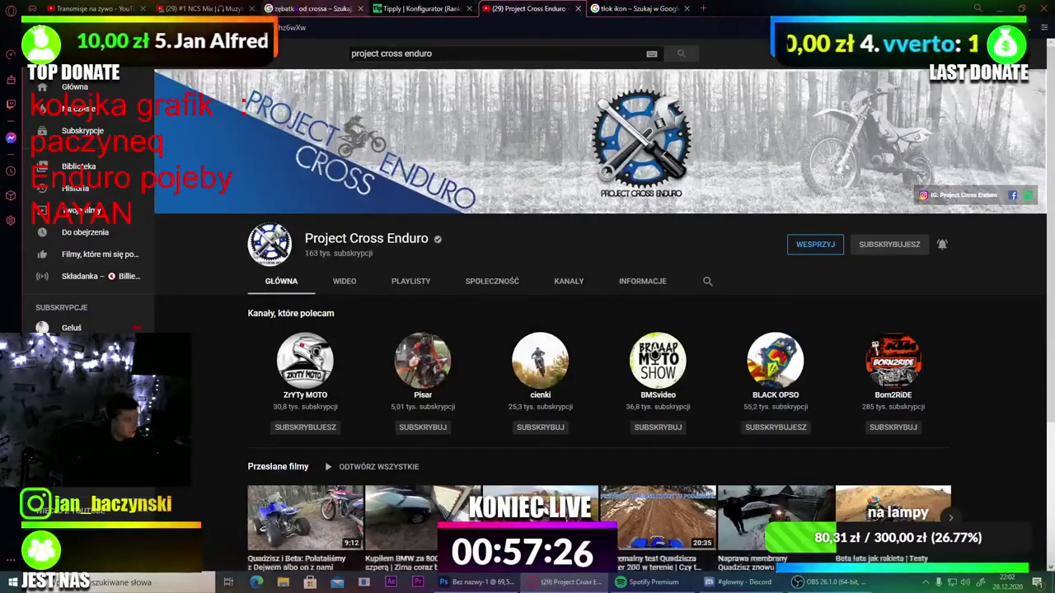
# Step: View the NCS Mix music video on YouTube, check Discord again and return to Photoshop
pyautogui.click(204, 8)
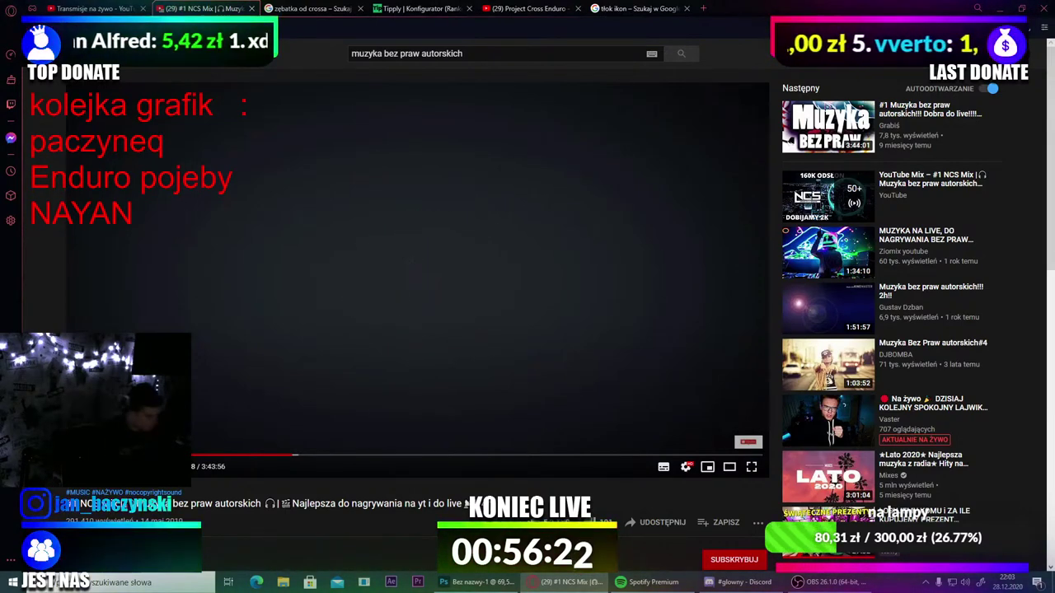
pyautogui.press('0')
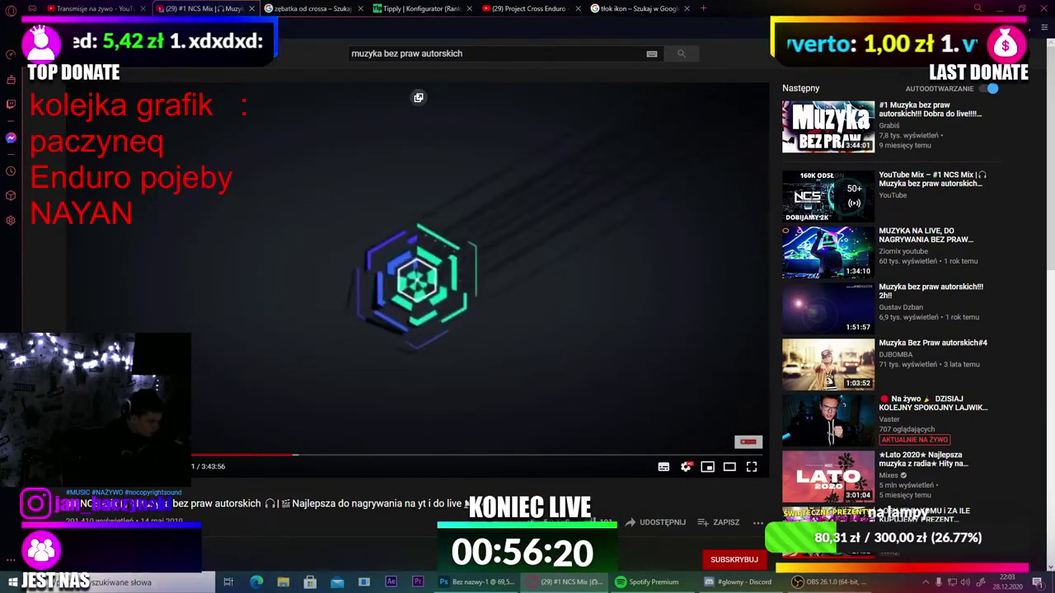
pyautogui.hotkey('alt', 'Tab')
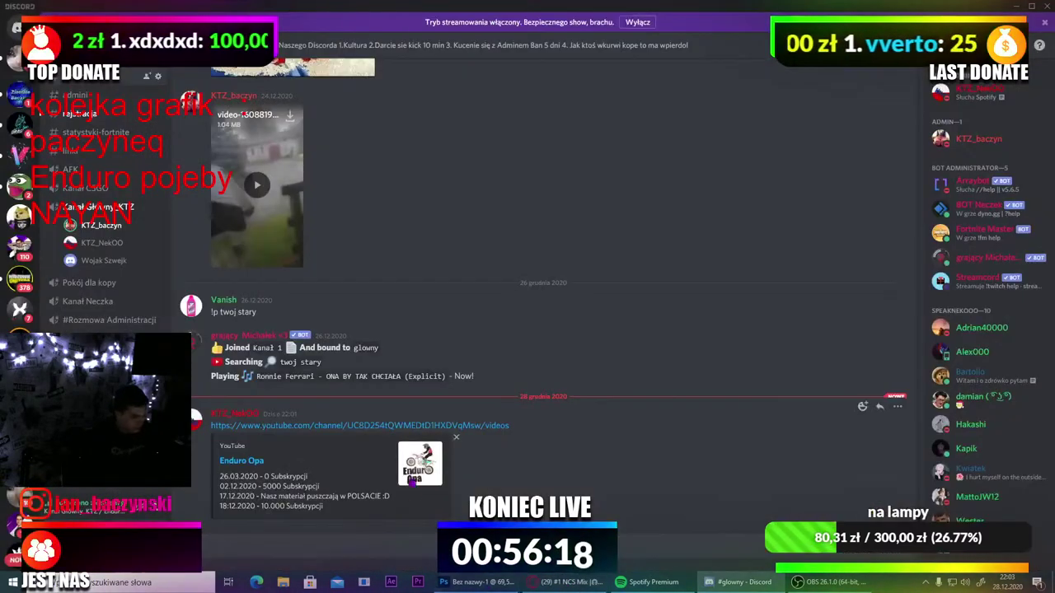
pyautogui.hotkey('alt', 'Tab')
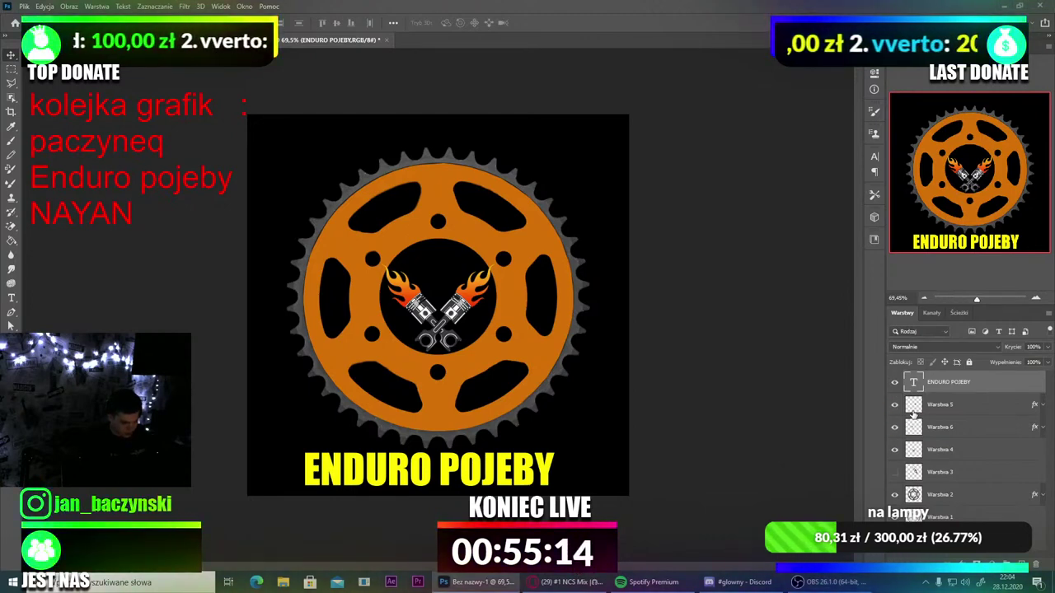
# Step: Hide Warstwa 5, 6 and 4, and preview the spark plug on Warstwa 3 before hiding it again
pyautogui.moveTo(894, 405); pyautogui.dragTo(896, 451)
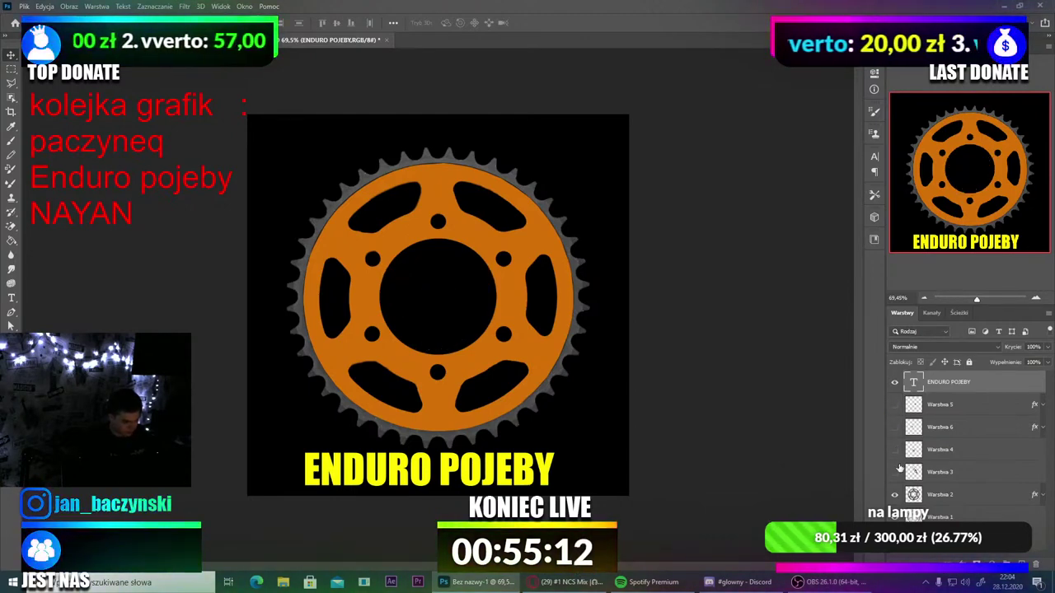
pyautogui.click(896, 472)
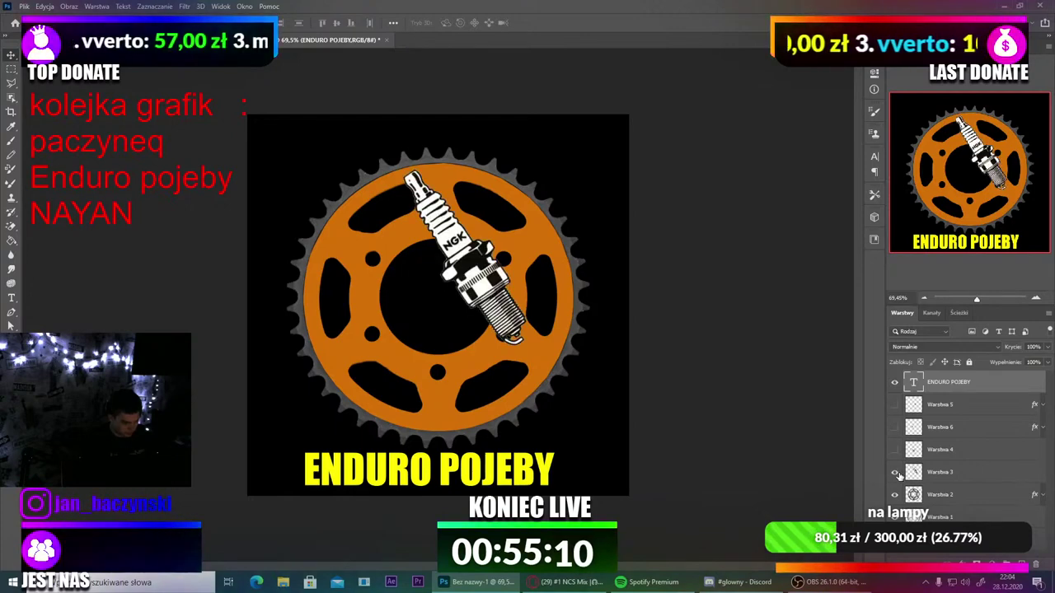
pyautogui.click(896, 472)
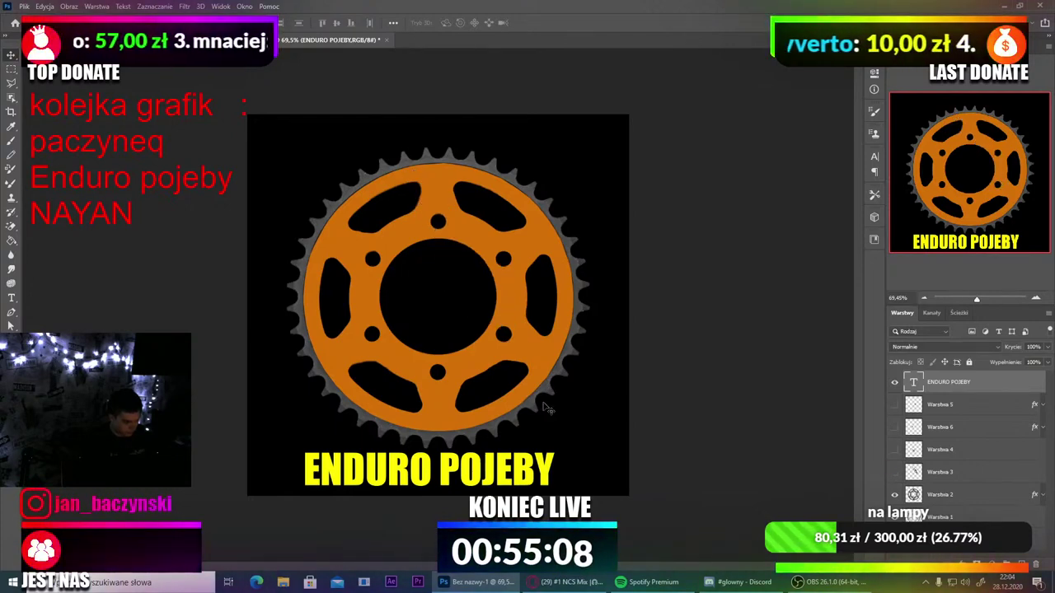
# Step: Scale the sprocket down proportionally to about two thirds of its size, keeping it just above the ENDURO POJEBY text
pyautogui.click(938, 499)
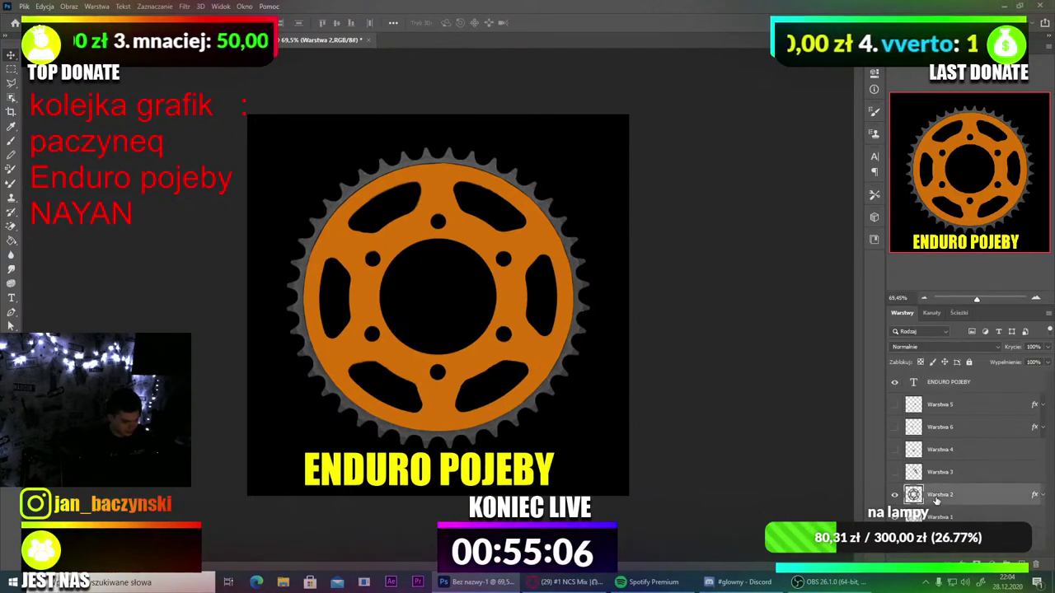
pyautogui.hotkey('ctrl', 't')
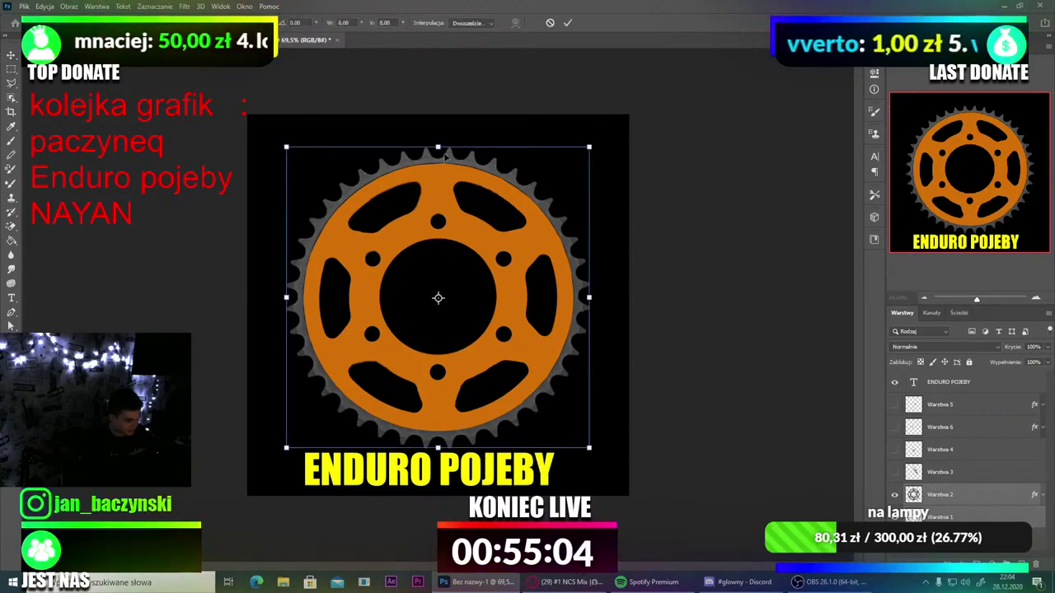
pyautogui.moveTo(439, 151); pyautogui.dragTo(499, 245)
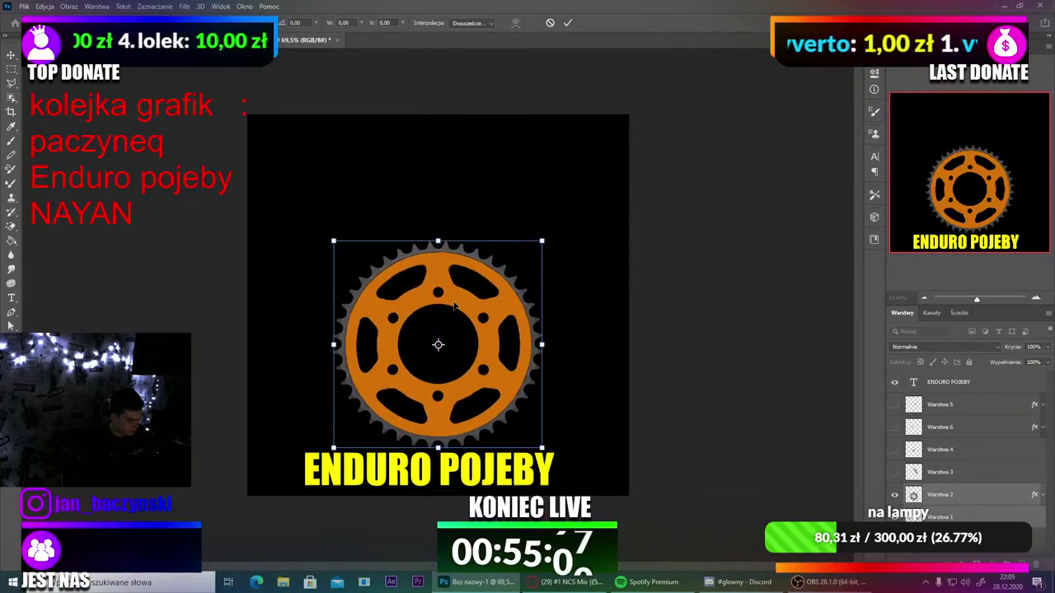
pyautogui.press('Return')
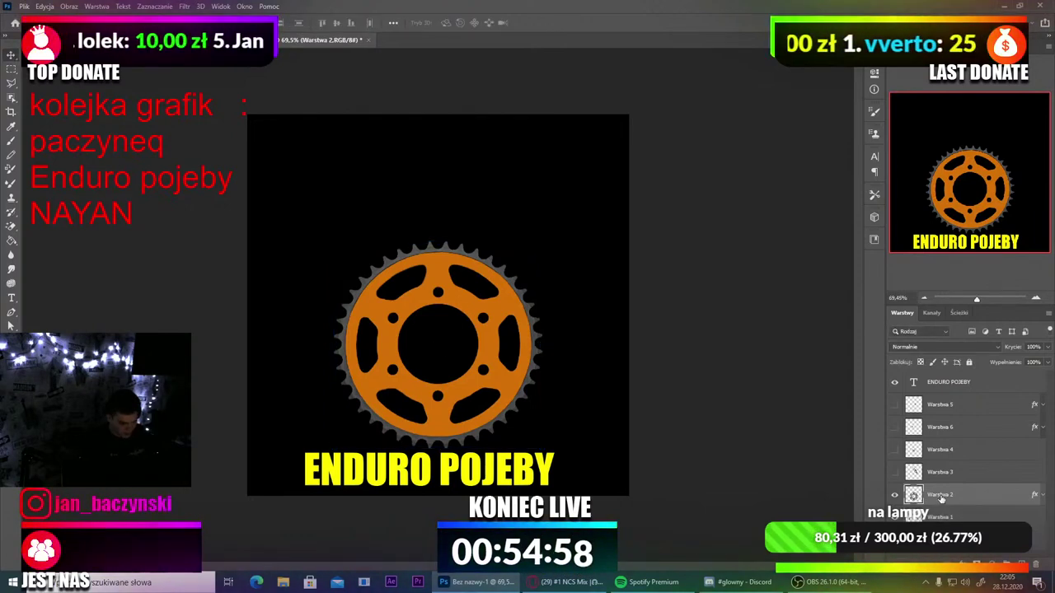
# Step: Change the colour overlay of layer Warstwa 2 to the yellow sampled from the ENDURO POJEBY text
pyautogui.rightClick(940, 498)
pyautogui.click(765, 237)
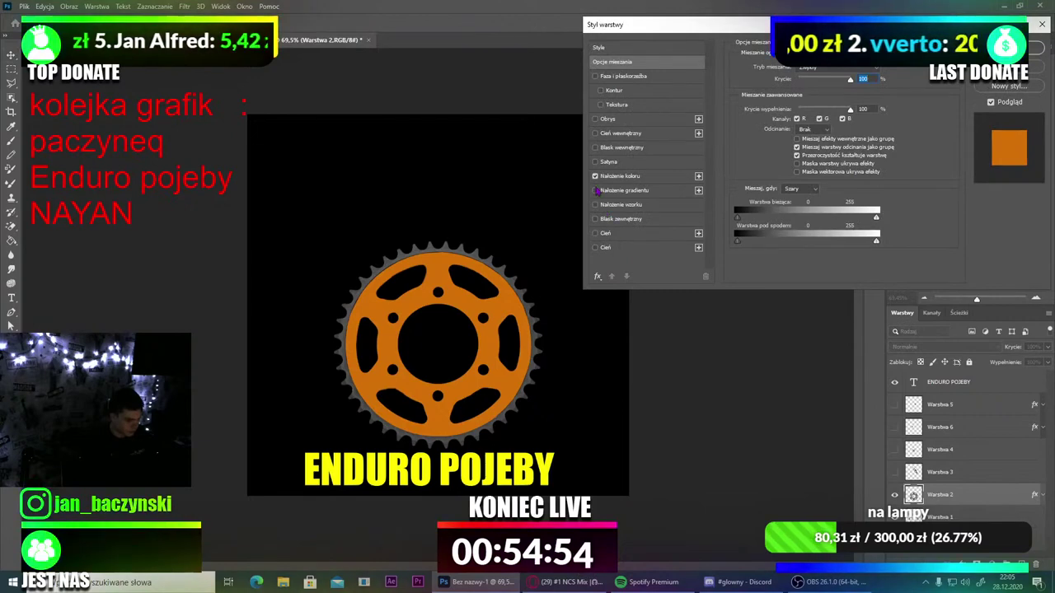
pyautogui.click(630, 177)
pyautogui.click(880, 70)
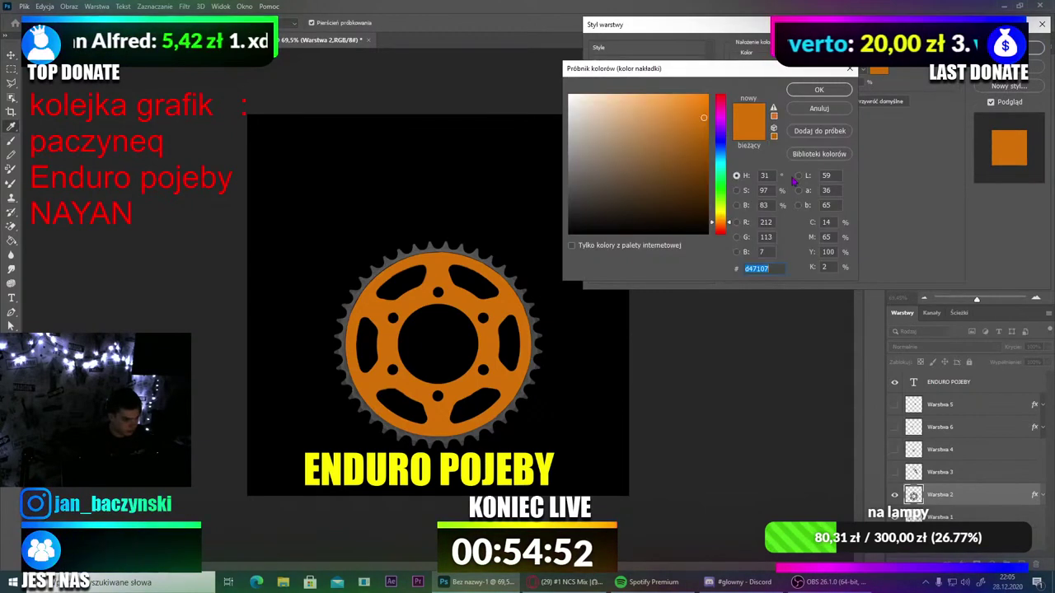
pyautogui.click(716, 208)
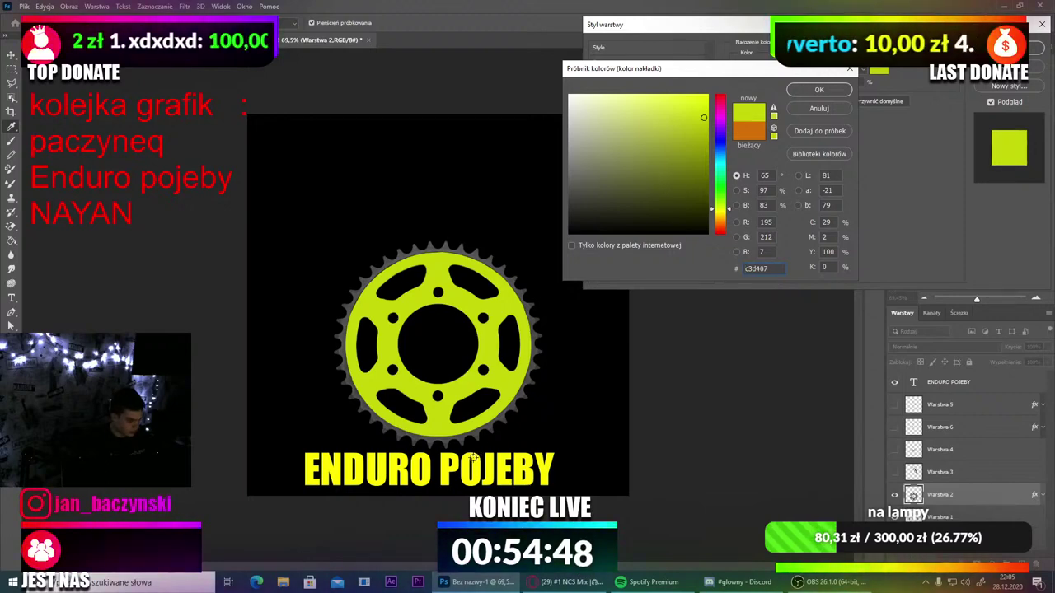
pyautogui.click(473, 458)
pyautogui.click(831, 92)
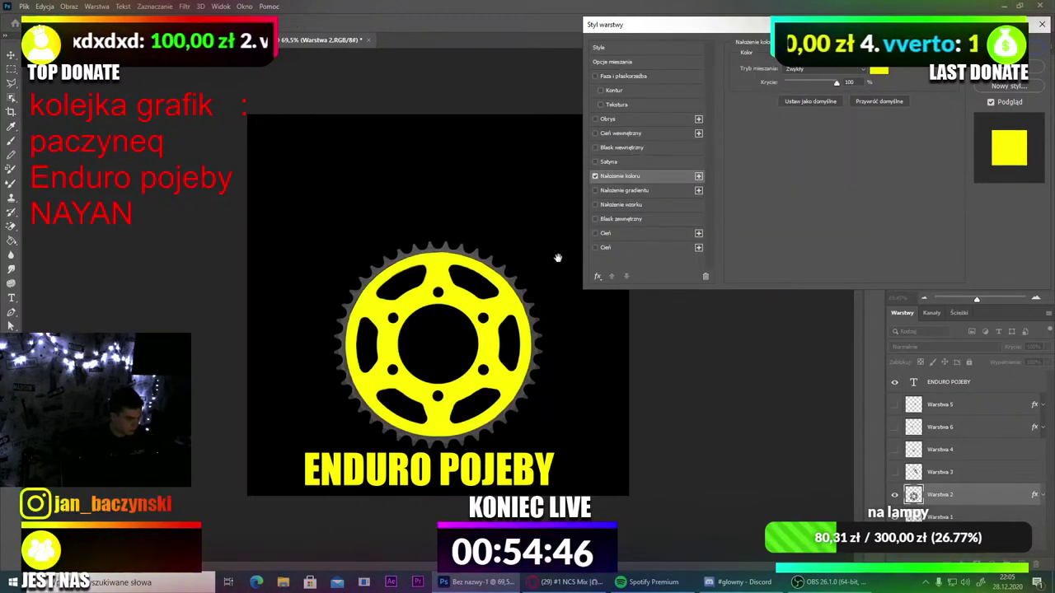
pyautogui.press('Return')
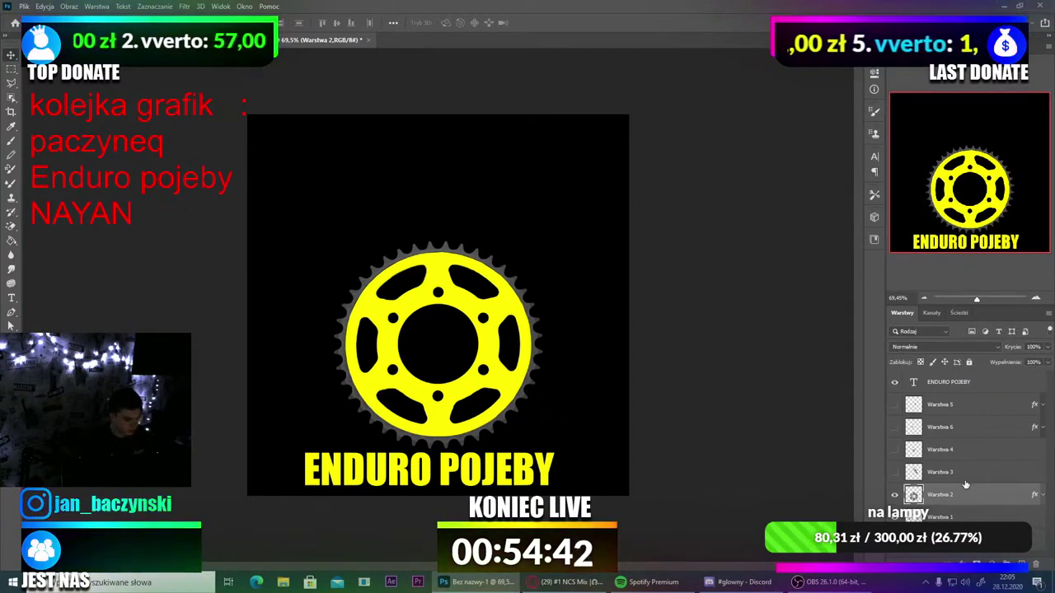
# Step: Shrink the sprocket to roughly the height of a letter and place it near the middle of the canvas
pyautogui.hotkey('ctrl', 't')
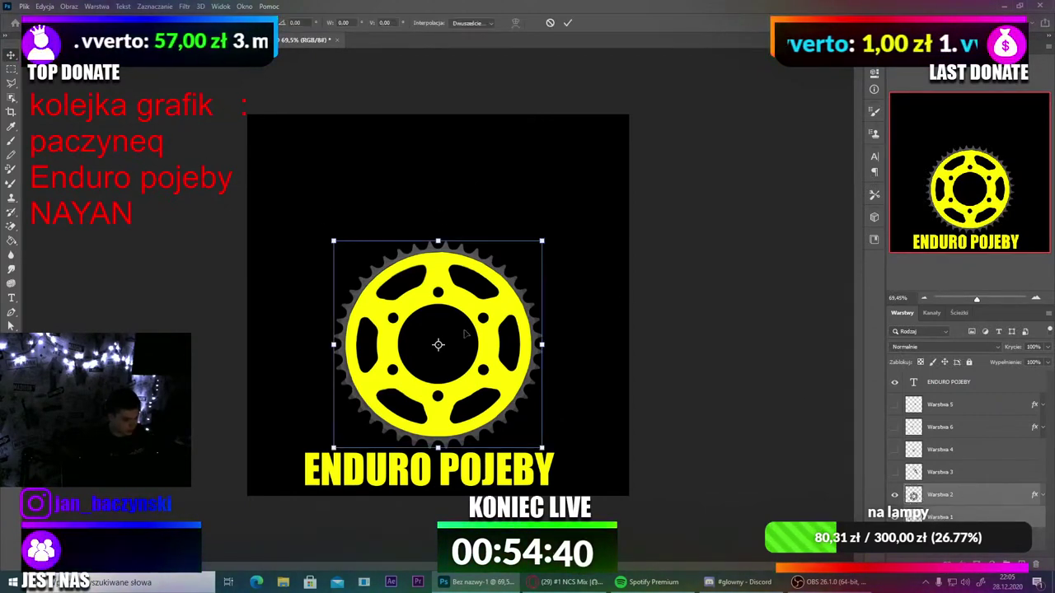
pyautogui.moveTo(442, 237); pyautogui.dragTo(478, 327)
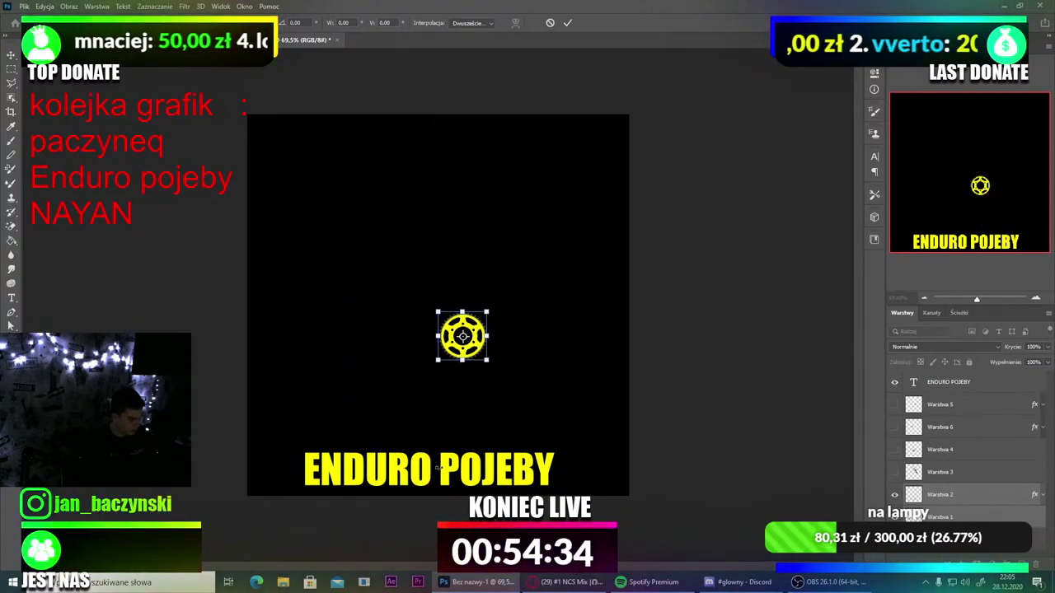
pyautogui.press('Return')
# Step: Replace the O of ENDURO with a wide gap and move the text up level with the sprocket
pyautogui.click(417, 471)
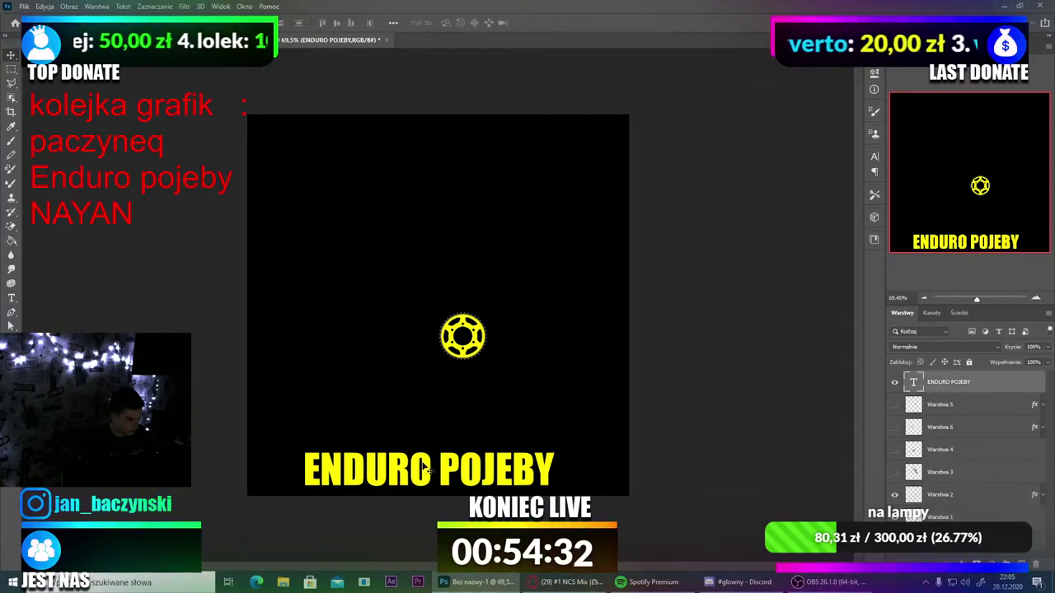
pyautogui.doubleClick(428, 470)
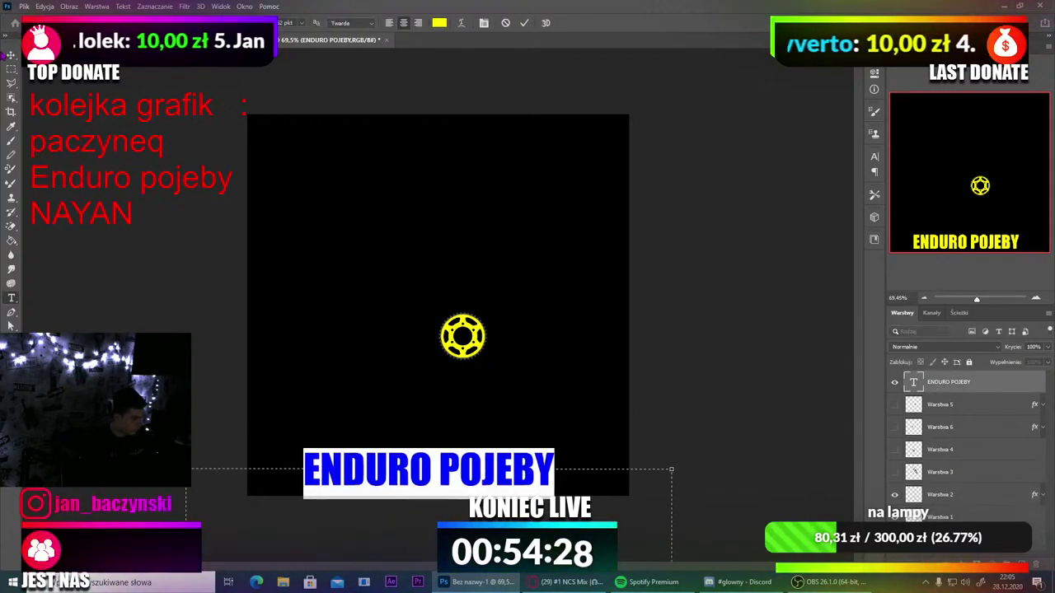
pyautogui.click(410, 471)
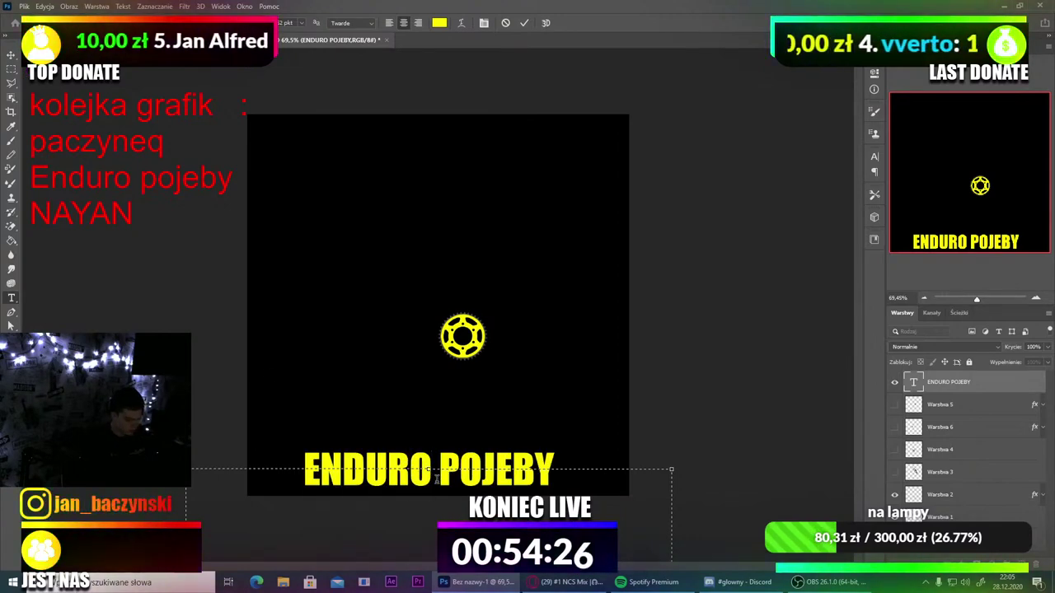
pyautogui.press('BackSpace')
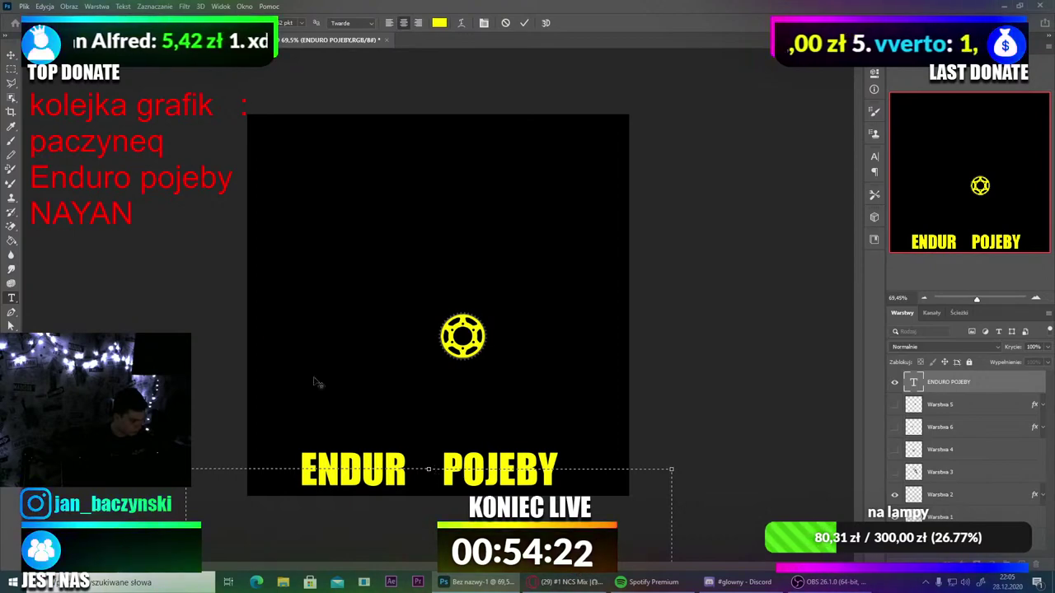
pyautogui.hotkey('ctrl', 'Return')
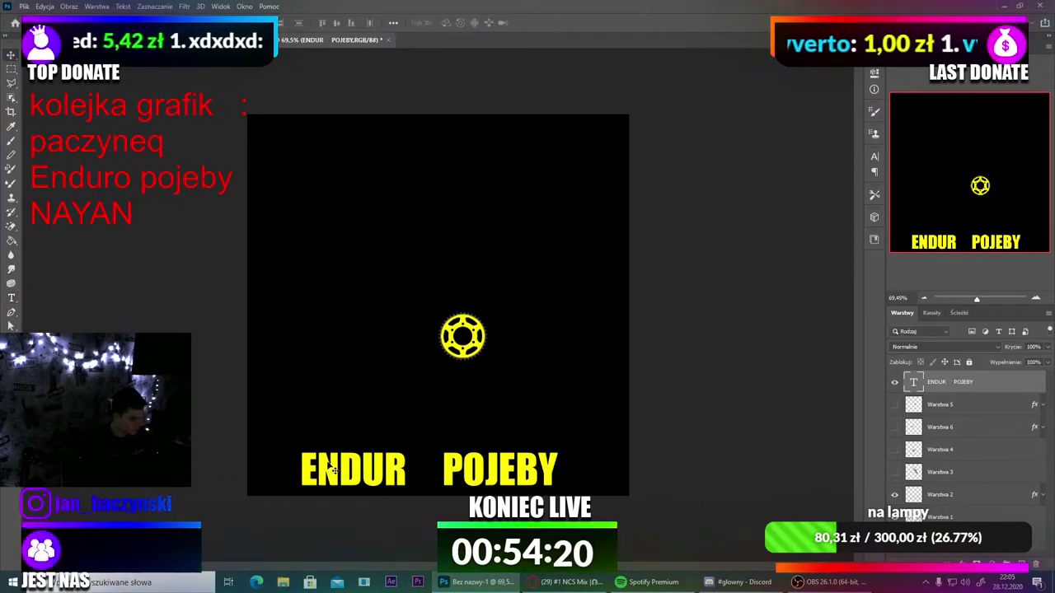
pyautogui.moveTo(334, 459); pyautogui.dragTo(355, 332)
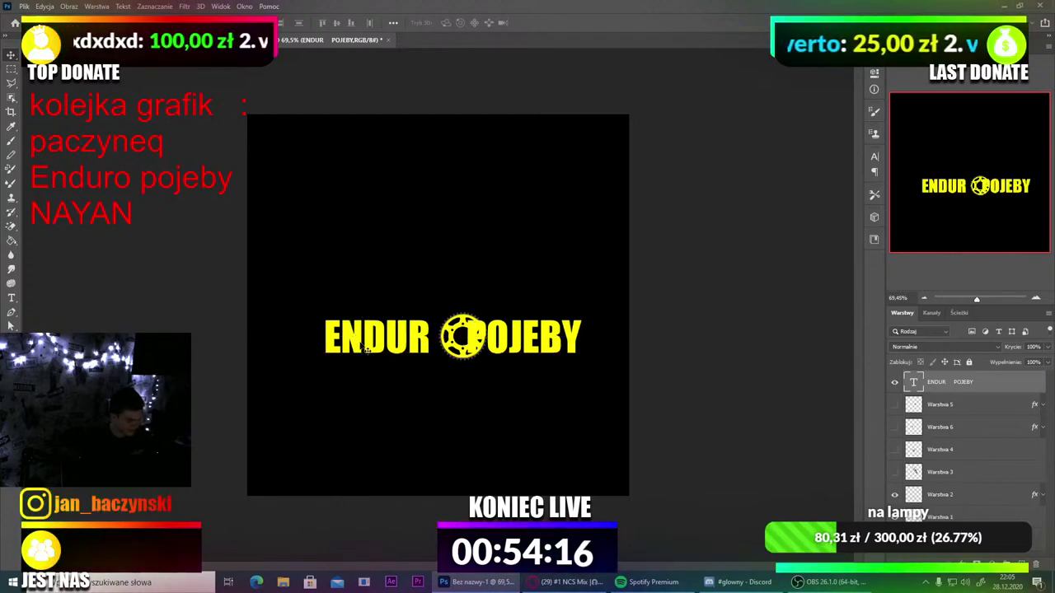
pyautogui.hotkey('ctrl', 't')
pyautogui.moveTo(451, 315); pyautogui.dragTo(452, 258)
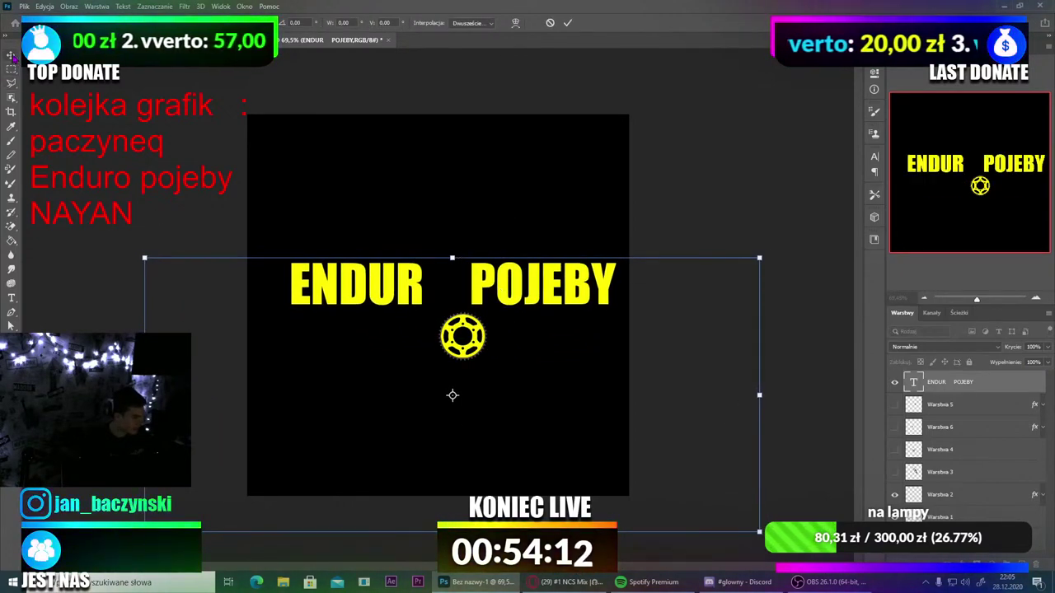
pyautogui.press('Return')
pyautogui.moveTo(448, 338); pyautogui.dragTo(433, 314)
pyautogui.hotkey('ctrl', 'z')
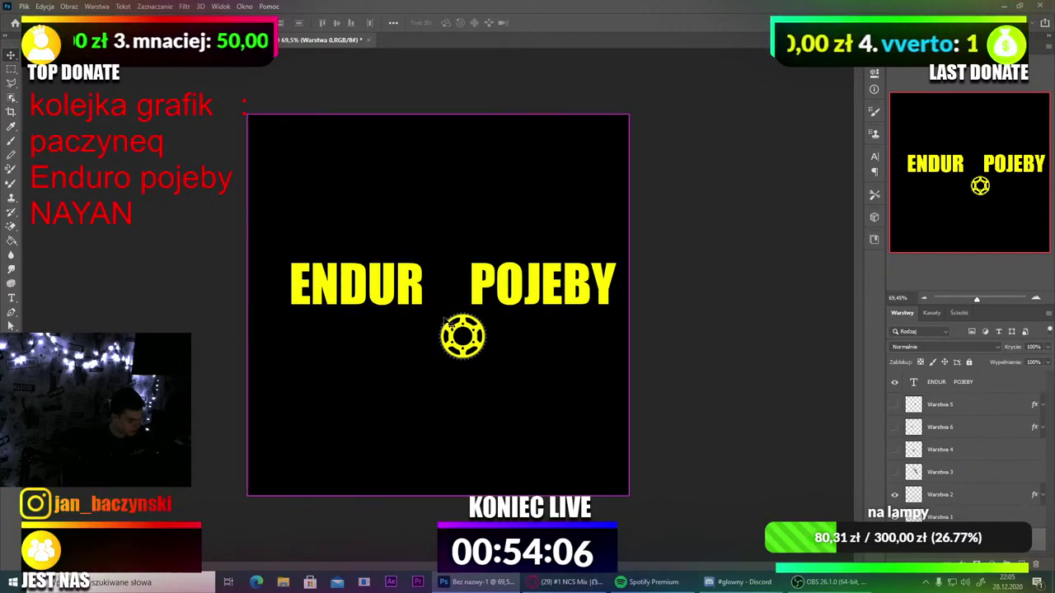
pyautogui.hotkey('ctrl', 'z')
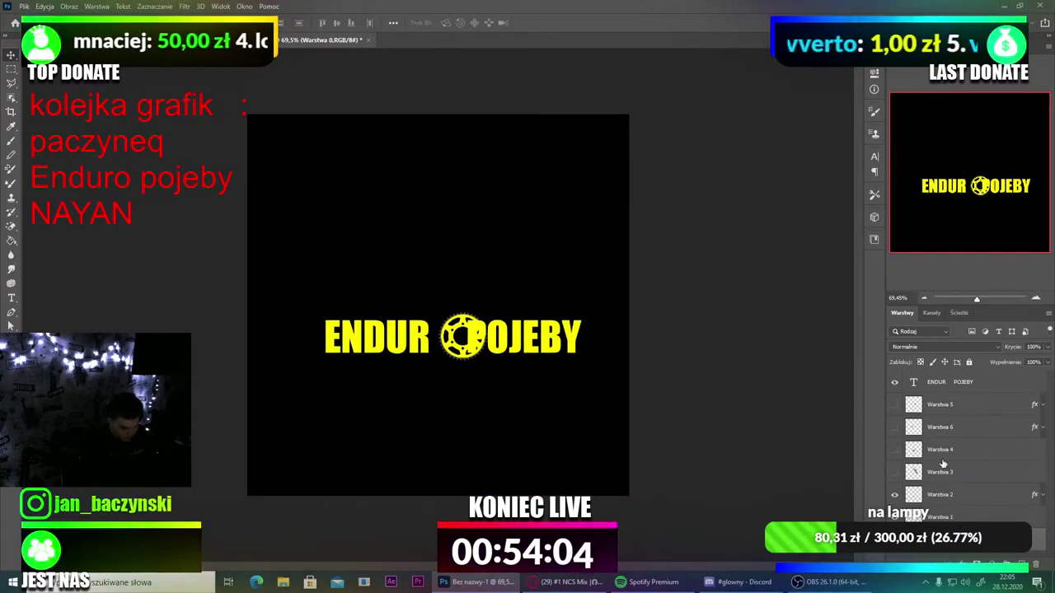
# Step: Add a colour overlay to layer Warstwa 1, which holds the sprocket's toothed rim
pyautogui.click(894, 496)
pyautogui.click(894, 496)
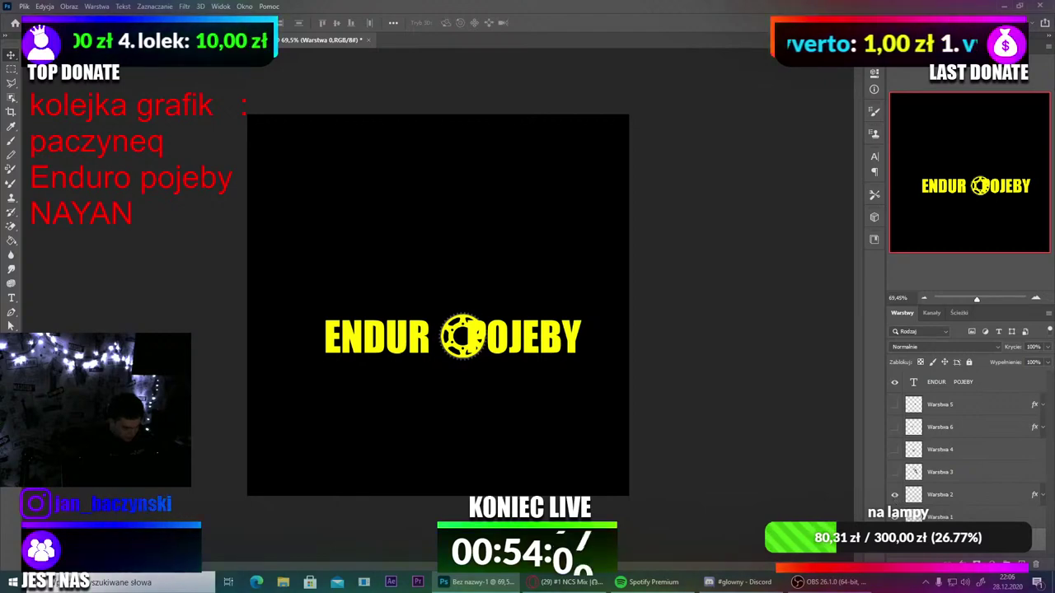
pyautogui.click(901, 517)
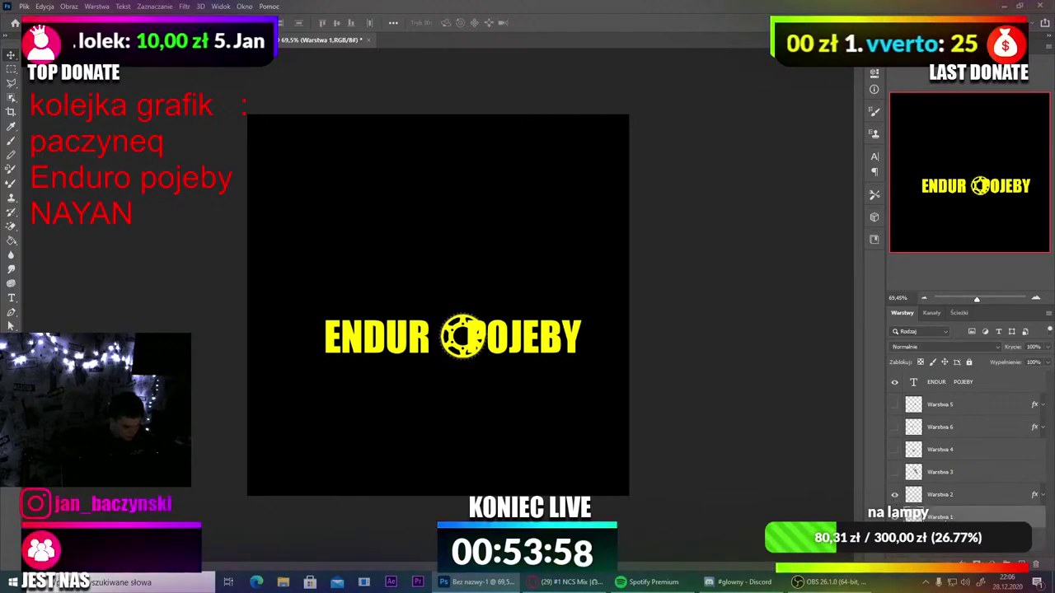
pyautogui.rightClick(939, 517)
pyautogui.click(588, 211)
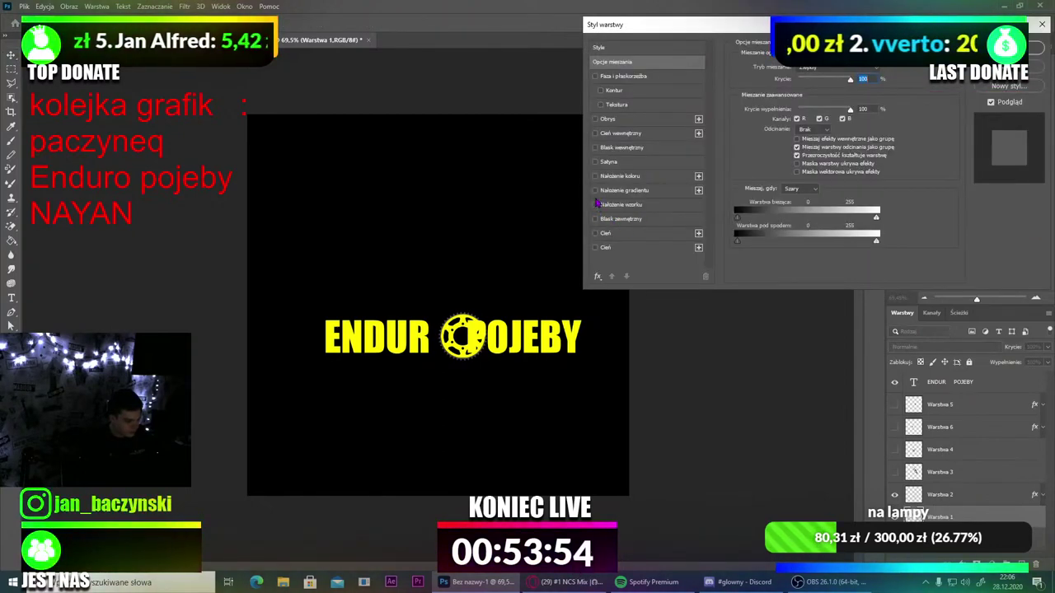
pyautogui.click(596, 176)
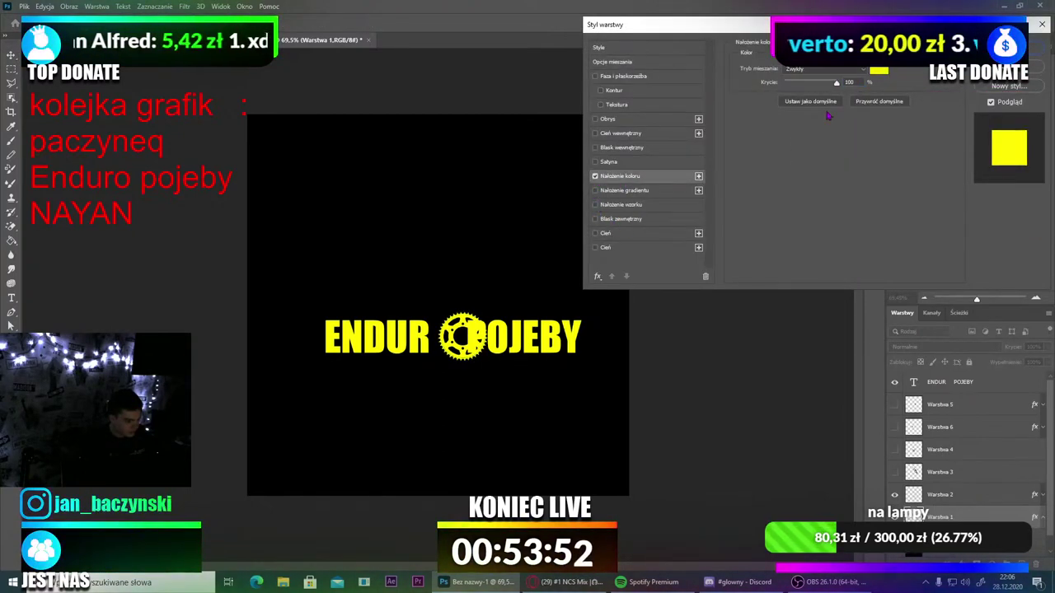
# Step: Set the toothed rim's overlay colour to bright red and apply the layer style
pyautogui.click(880, 69)
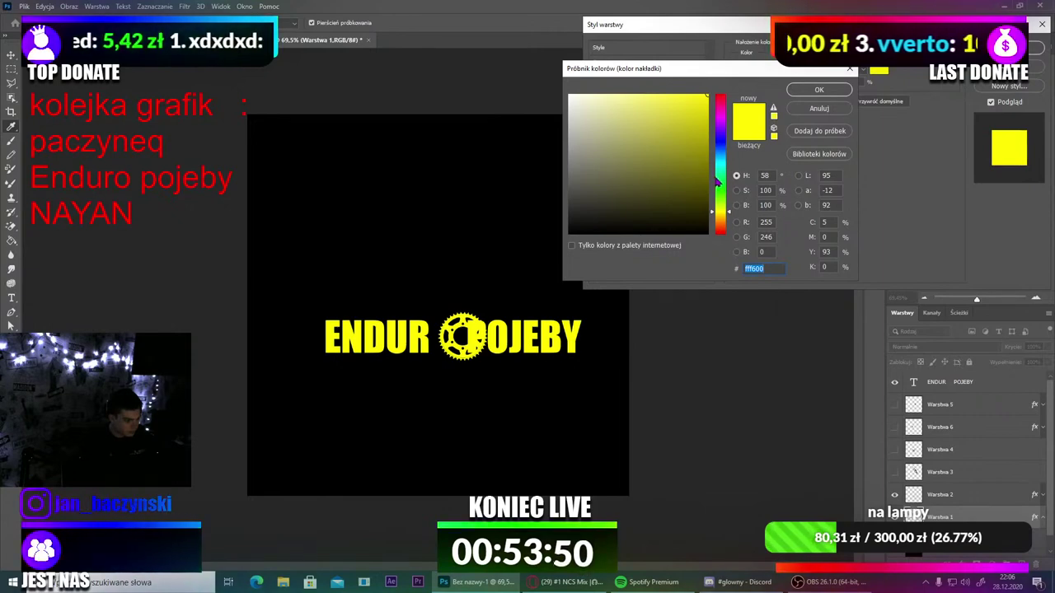
pyautogui.moveTo(717, 181); pyautogui.dragTo(721, 78)
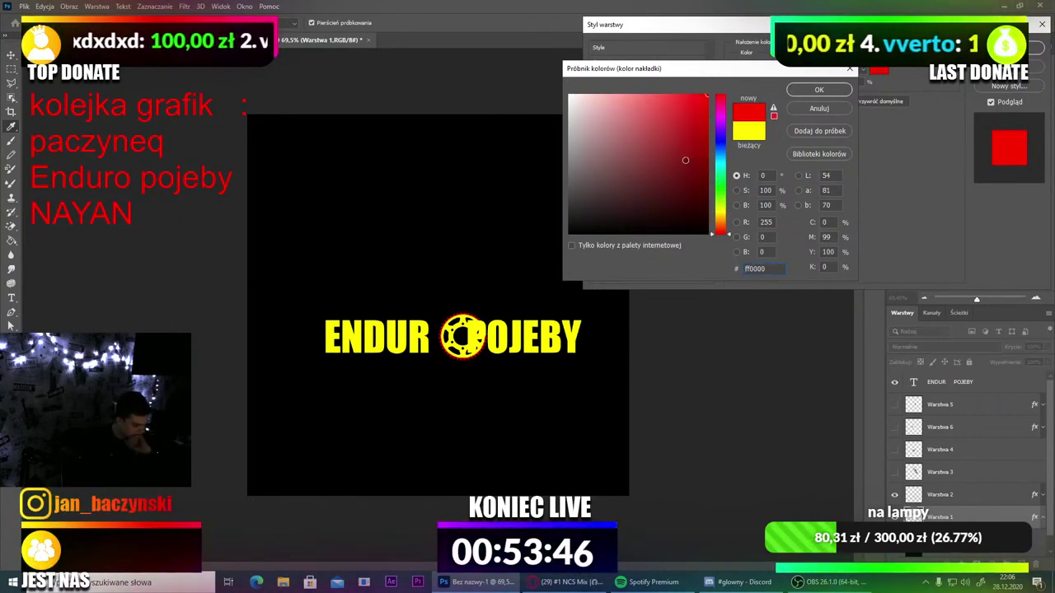
pyautogui.click(543, 261)
pyautogui.moveTo(625, 197)
pyautogui.mouseDown()
pyautogui.moveTo(653, 156)
pyautogui.moveTo(707, 124)
pyautogui.moveTo(688, 105)
pyautogui.mouseUp()
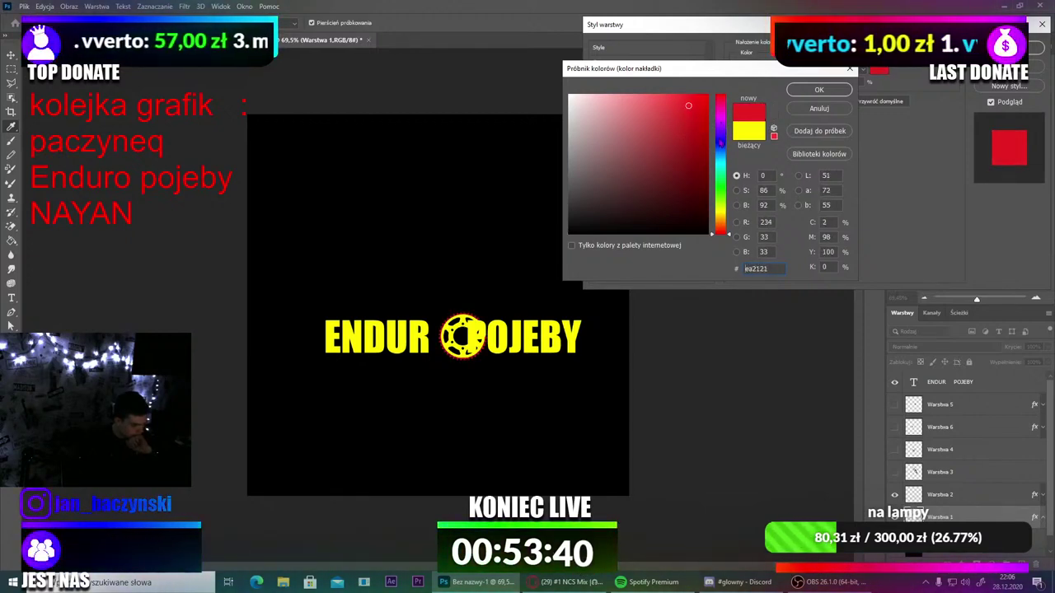
pyautogui.click(720, 139)
pyautogui.moveTo(722, 145); pyautogui.dragTo(724, 237)
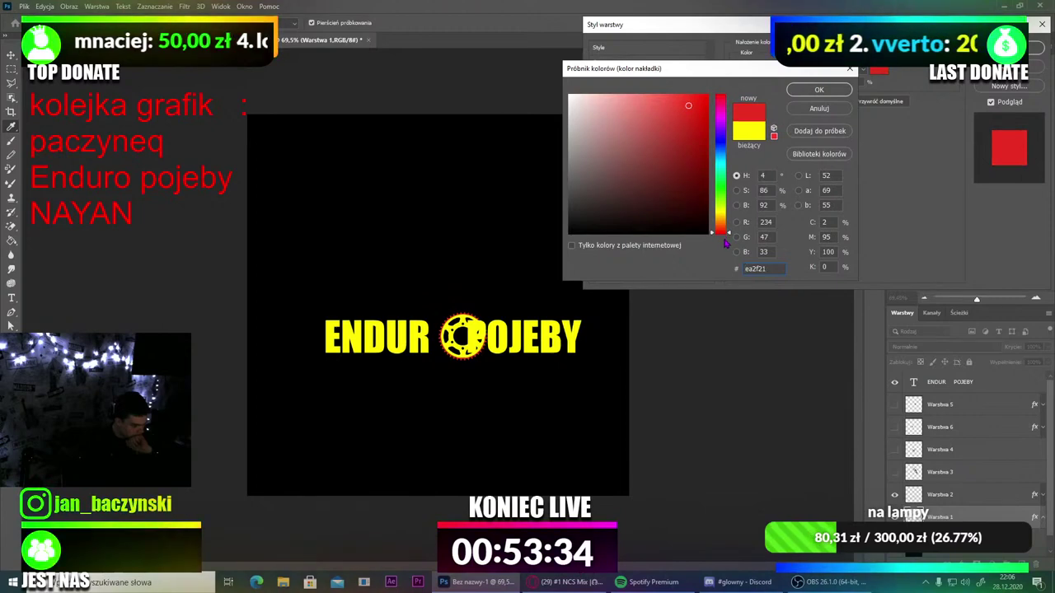
pyautogui.click(820, 89)
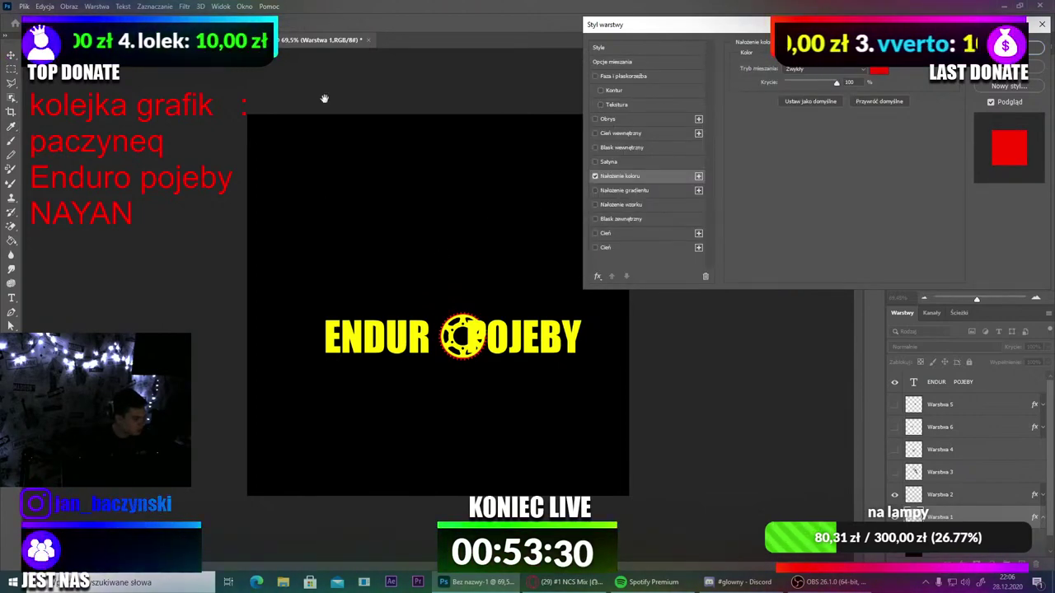
pyautogui.press('Return')
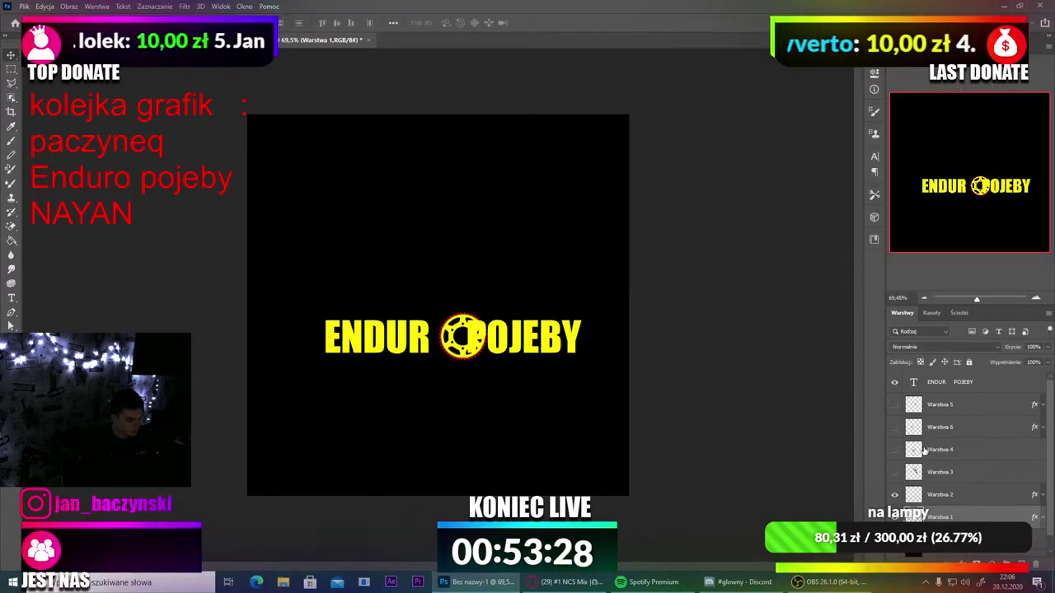
# Step: Enlarge the ENDUR POJEBY text to nearly the full canvas width and realign it vertically with the sprocket
pyautogui.click(950, 384)
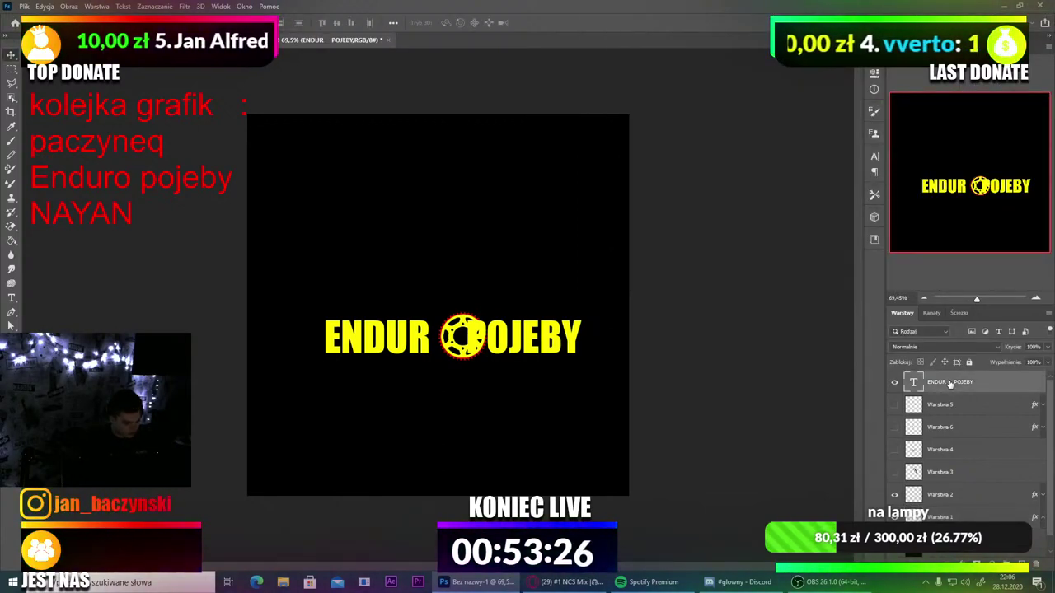
pyautogui.hotkey('ctrl', 't')
pyautogui.moveTo(453, 317); pyautogui.dragTo(534, 337)
pyautogui.moveTo(458, 296); pyautogui.dragTo(458, 257)
pyautogui.moveTo(528, 287); pyautogui.dragTo(519, 334)
pyautogui.press('Return')
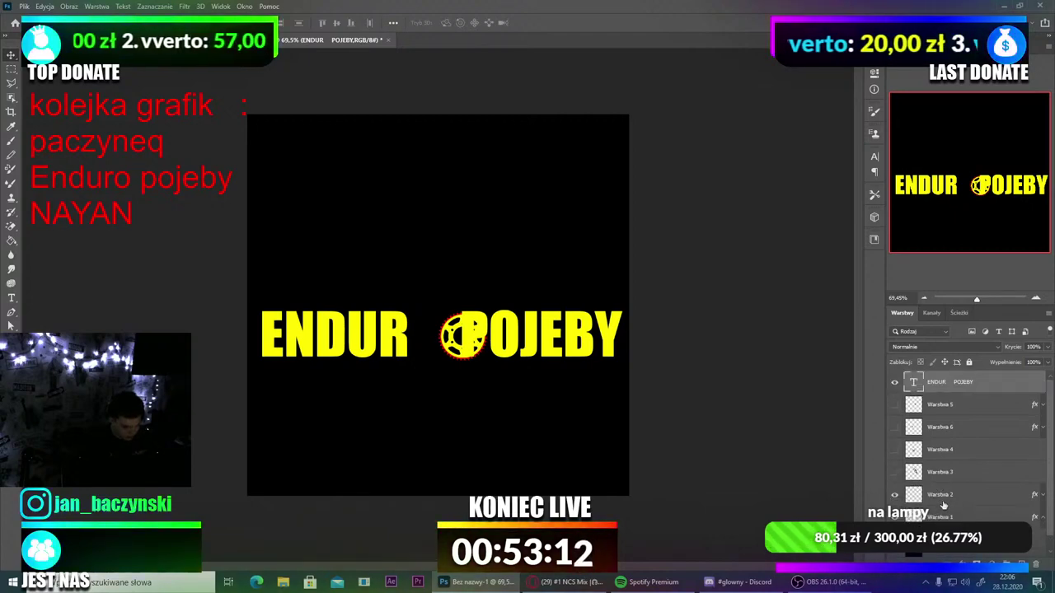
# Step: Move the sprocket layers Warstwa 2 and Warstwa 1 together into the gap between ENDUR and POJEBY
pyautogui.keyDown('ctrl'); pyautogui.click(946, 497); pyautogui.keyUp('ctrl')
pyautogui.hotkey('ctrl', 't')
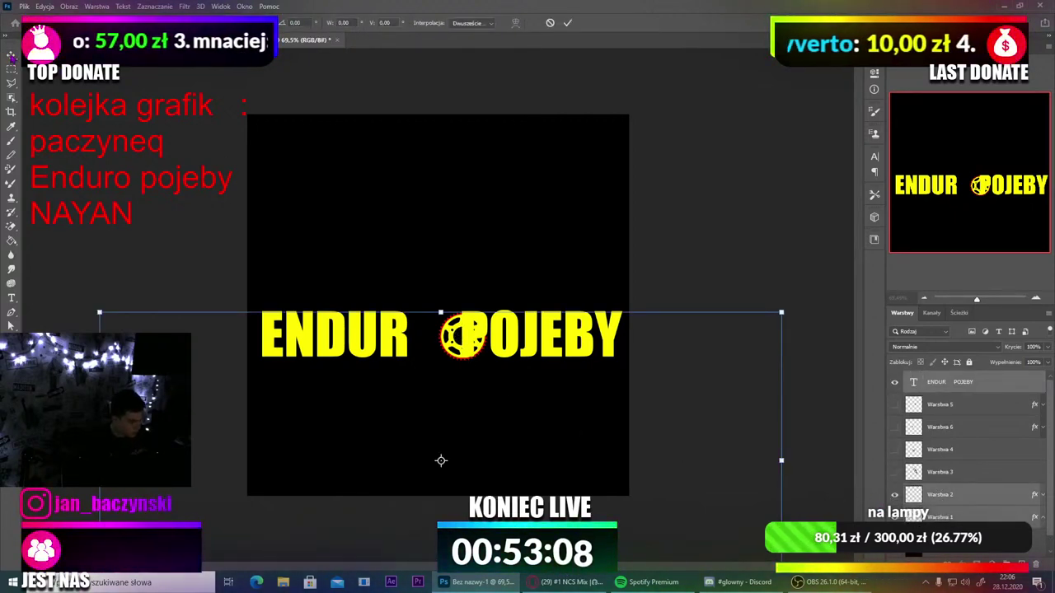
pyautogui.click(11, 56)
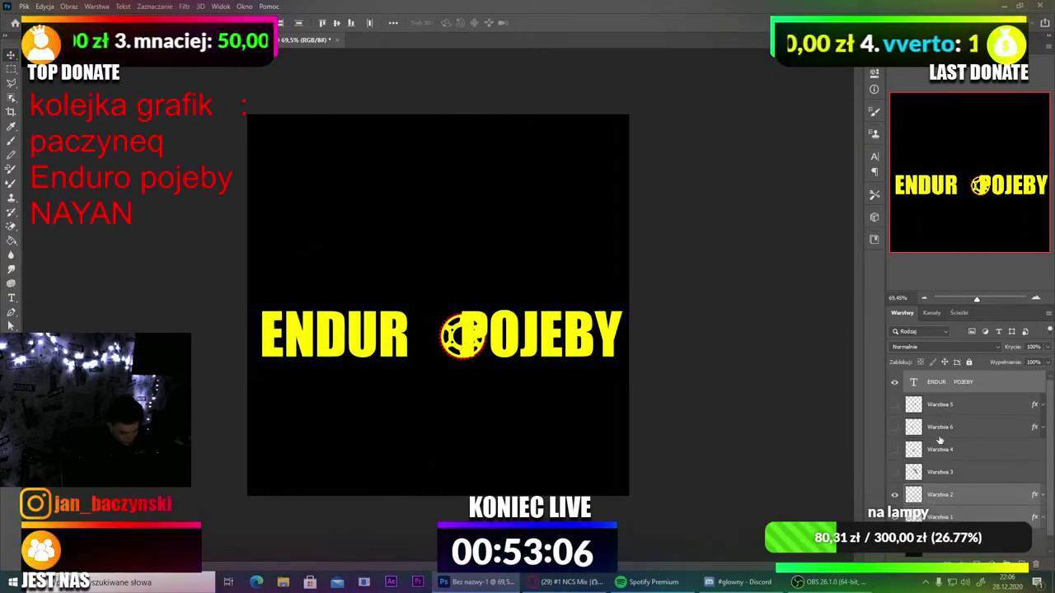
pyautogui.scroll(-1, 941, 470)
pyautogui.click(895, 481)
pyautogui.click(895, 481)
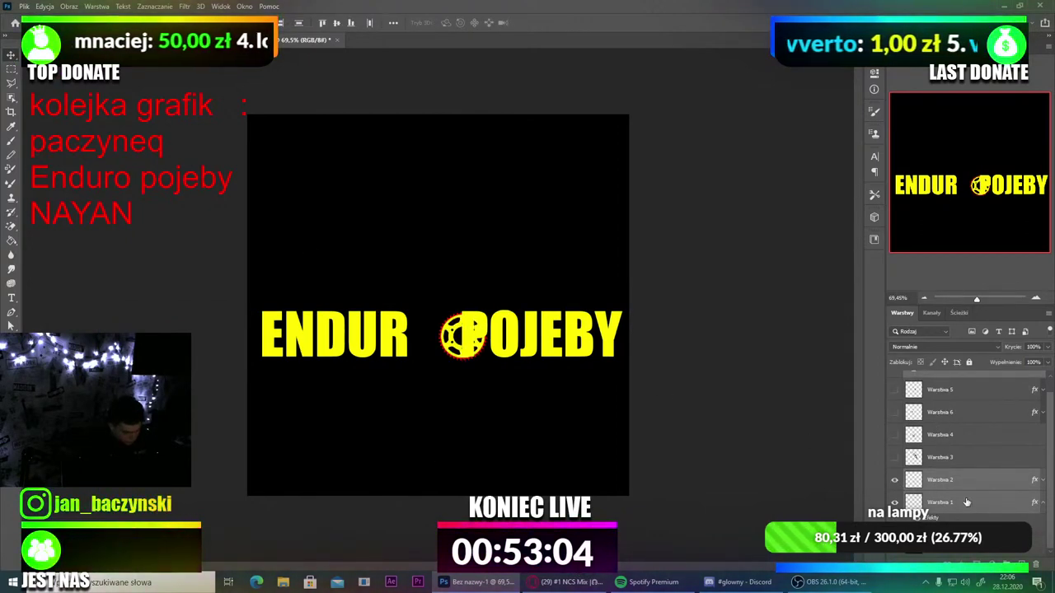
pyautogui.scroll(1, 962, 478)
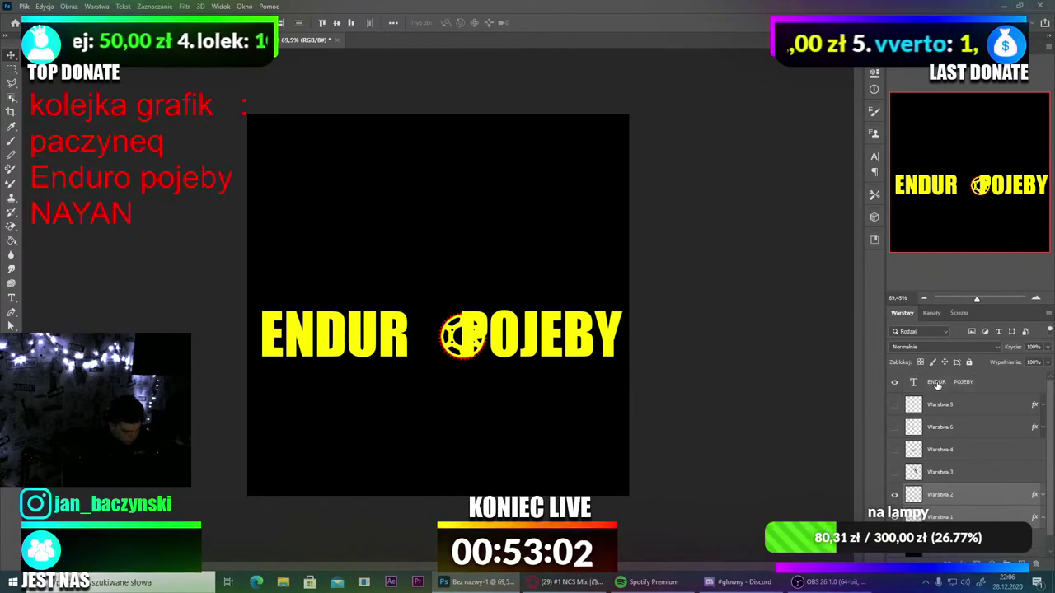
pyautogui.hotkey('ctrl', 't')
pyautogui.moveTo(471, 334); pyautogui.dragTo(437, 333)
pyautogui.press('Return')
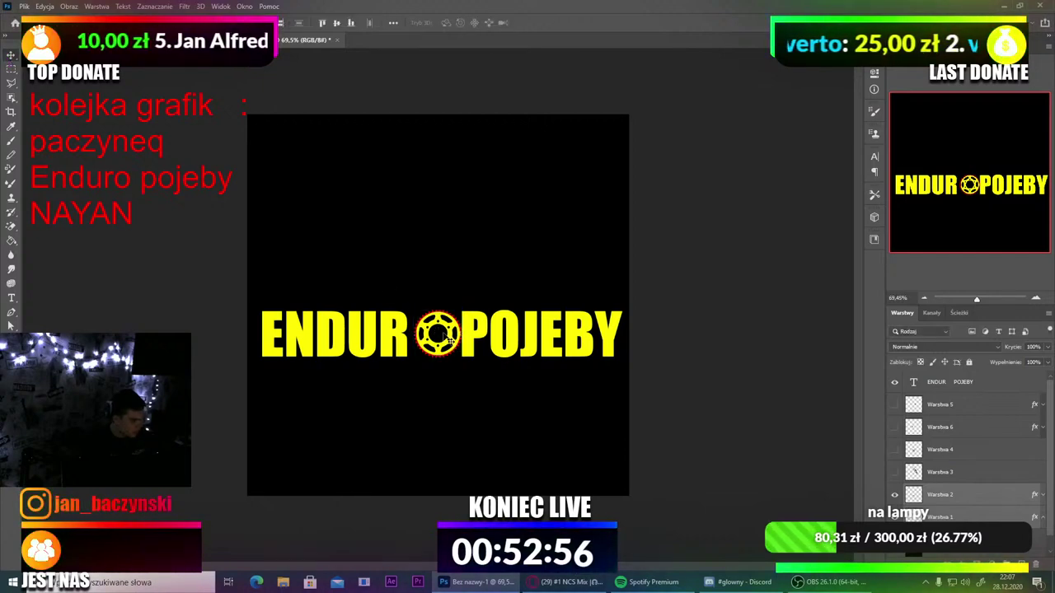
# Step: Shift the sprocket slightly closer to the R of ENDUR so it reads as that word's final letter
pyautogui.hotkey('ctrl', 't')
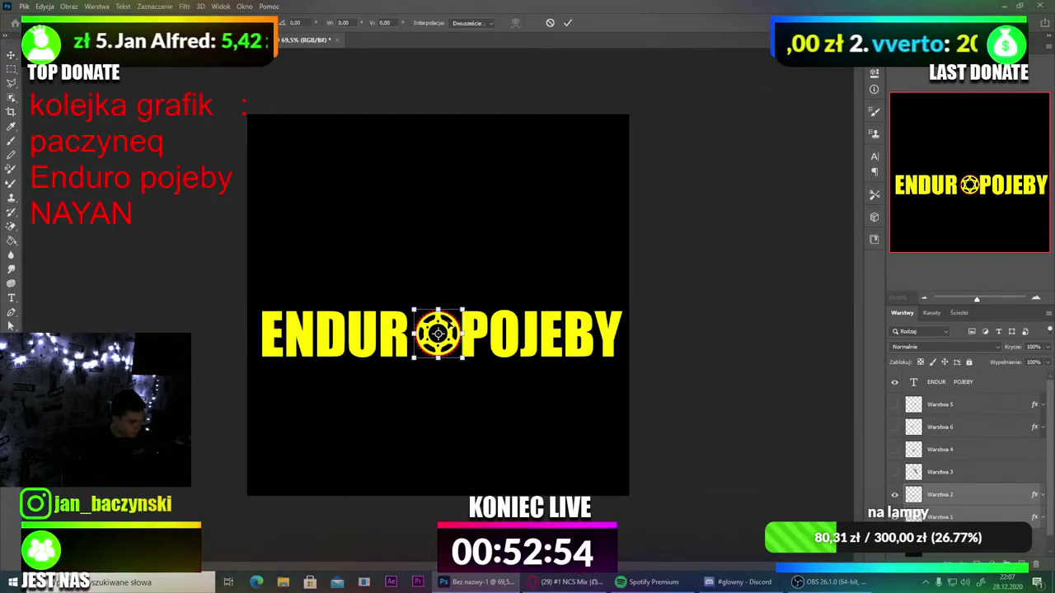
pyautogui.moveTo(450, 325); pyautogui.dragTo(453, 308)
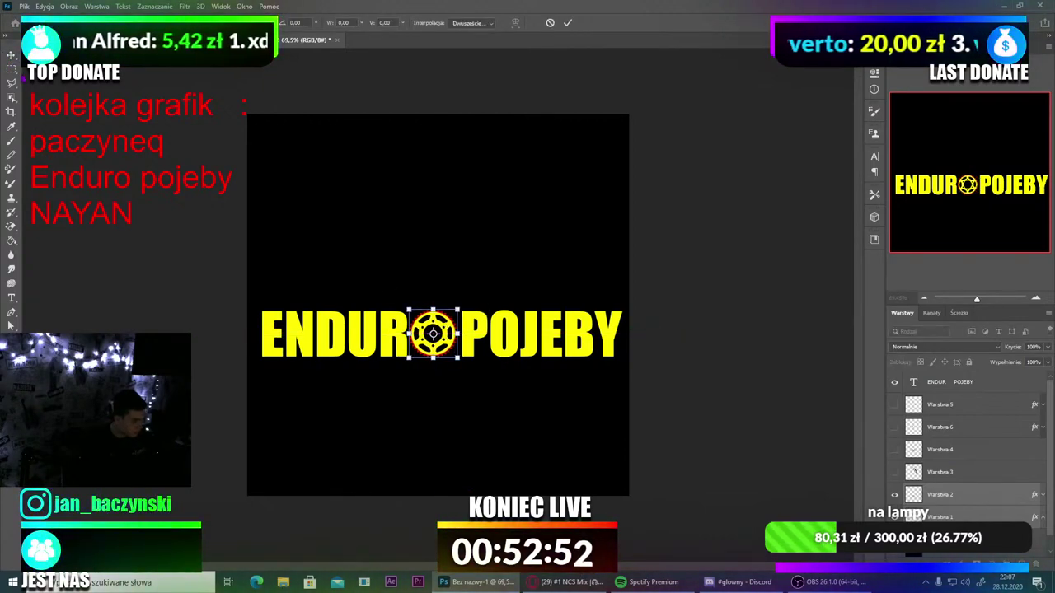
pyautogui.press('Return')
# Step: Hide the black background and make its layer, Warstwa 0, the active one
pyautogui.scroll(-2, 503, 341)
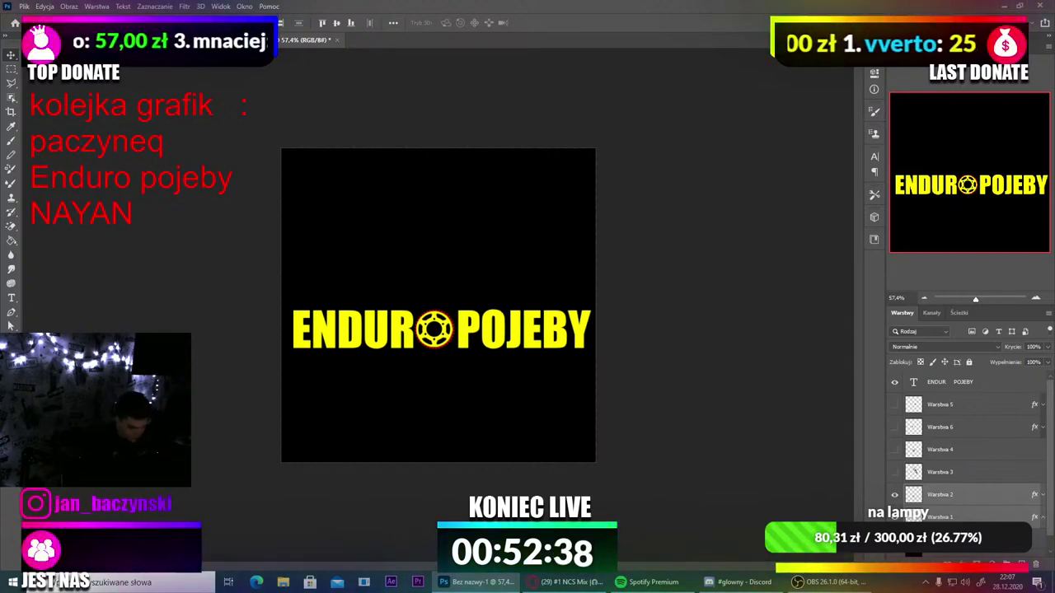
pyautogui.scroll(-1, 968, 449)
pyautogui.click(894, 546)
pyautogui.click(947, 547)
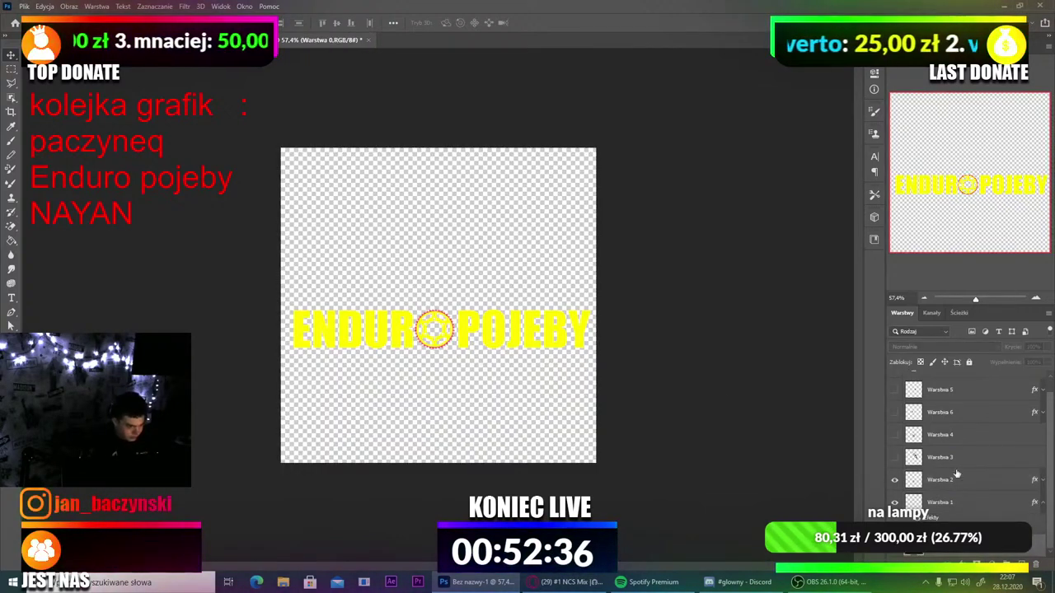
# Step: Switch to the web browser and open the Google Images results for "tłok ikon"
pyautogui.click(1006, 7)
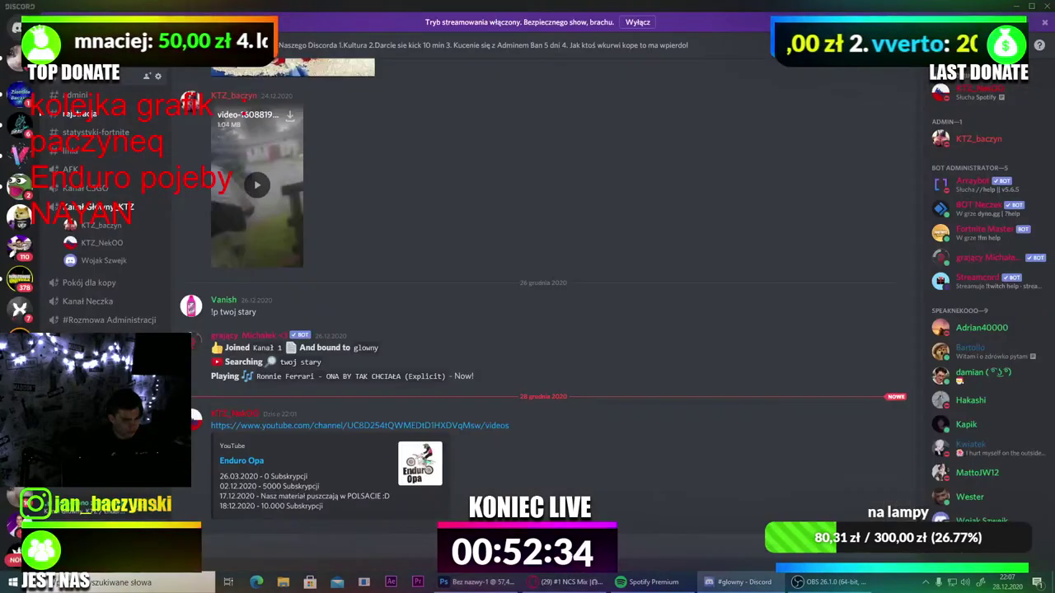
pyautogui.click(527, 582)
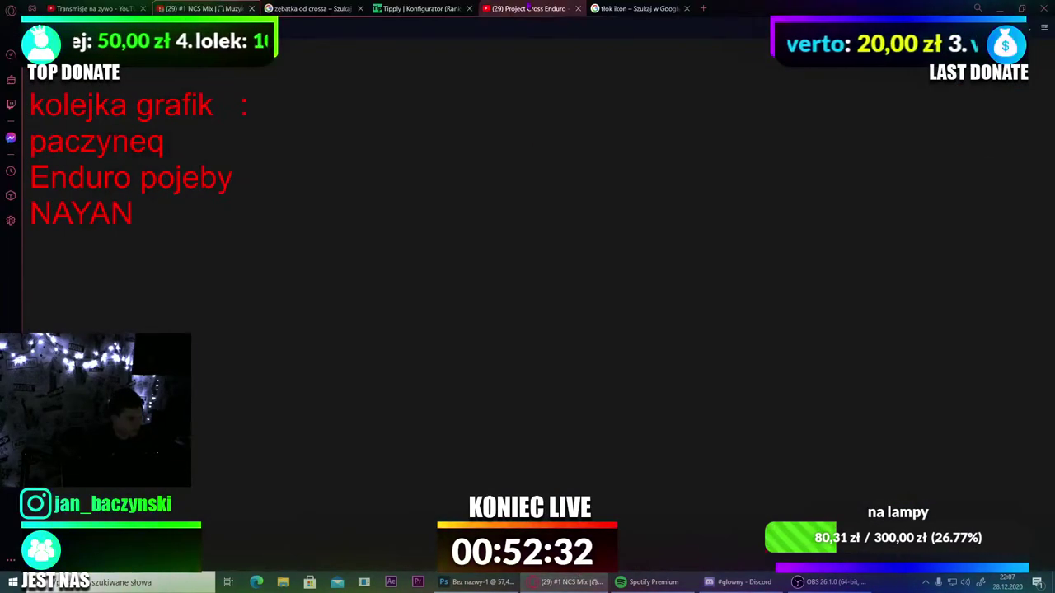
pyautogui.click(532, 8)
pyautogui.click(634, 9)
pyautogui.scroll(10, 551, 218)
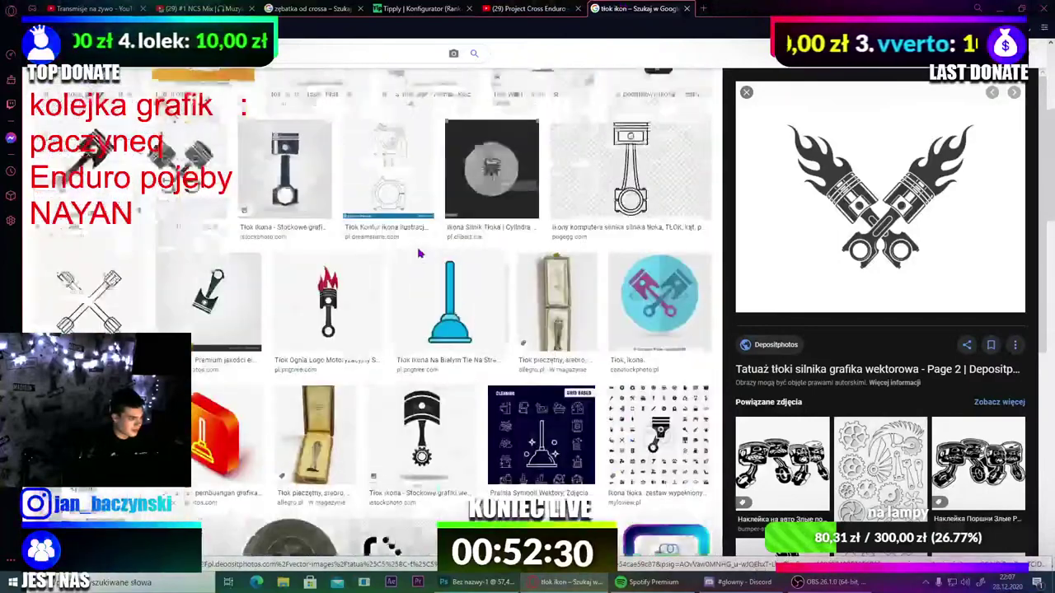
# Step: Clear the "tłok ikon" query from the image search
pyautogui.moveTo(204, 75); pyautogui.dragTo(146, 72)
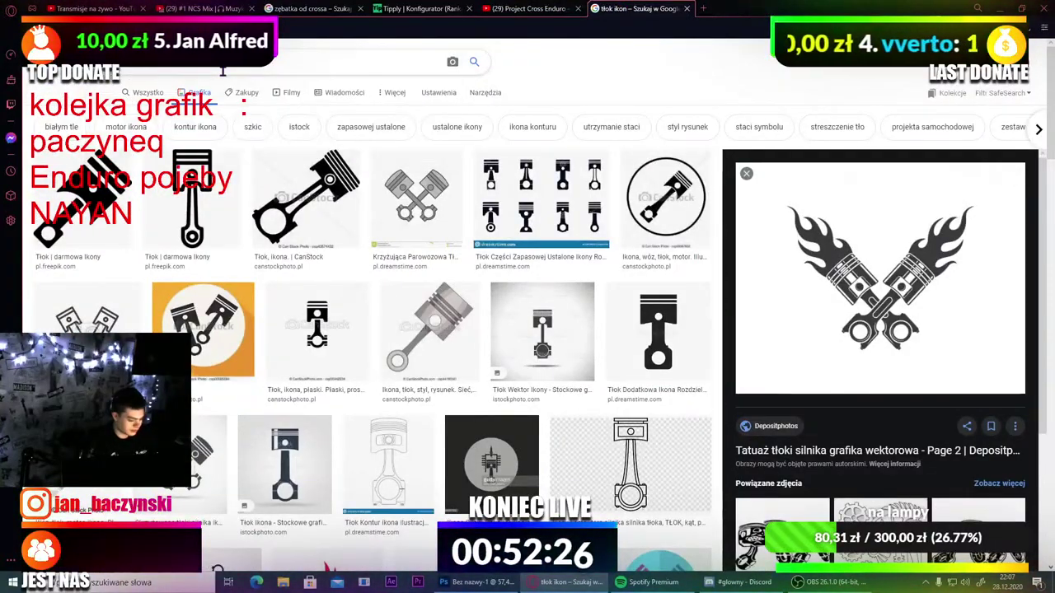
pyautogui.click(222, 71)
pyautogui.press('BackSpace')
pyautogui.press('BackSpace')
pyautogui.press('BackSpace')
pyautogui.press('BackSpace')
pyautogui.press('BackSpace')
pyautogui.press('BackSpace')
pyautogui.press('BackSpace')
pyautogui.press('BackSpace')
pyautogui.press('BackSpace')
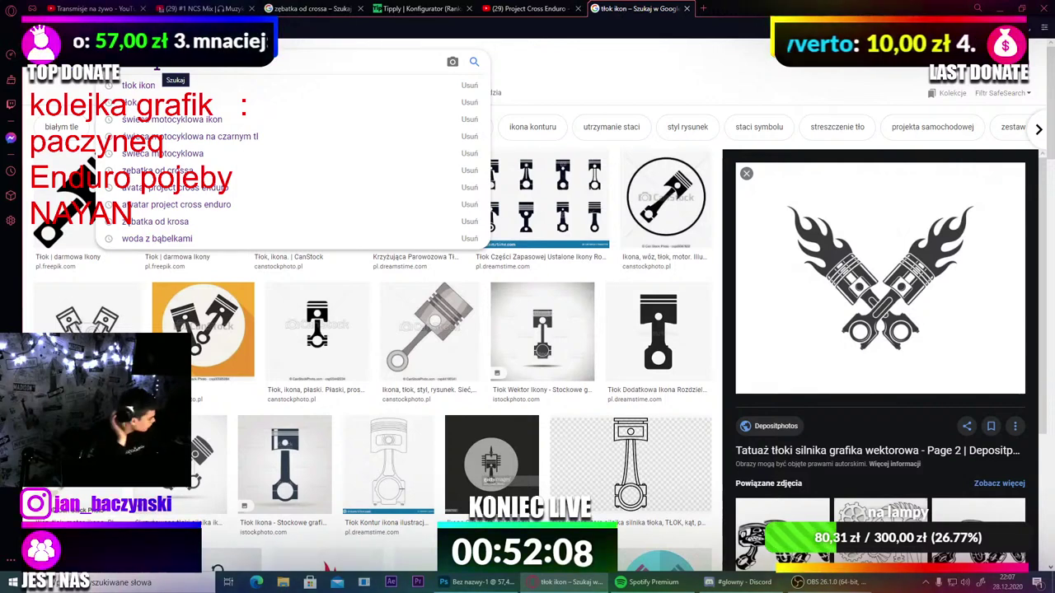
pyautogui.write('tło ')
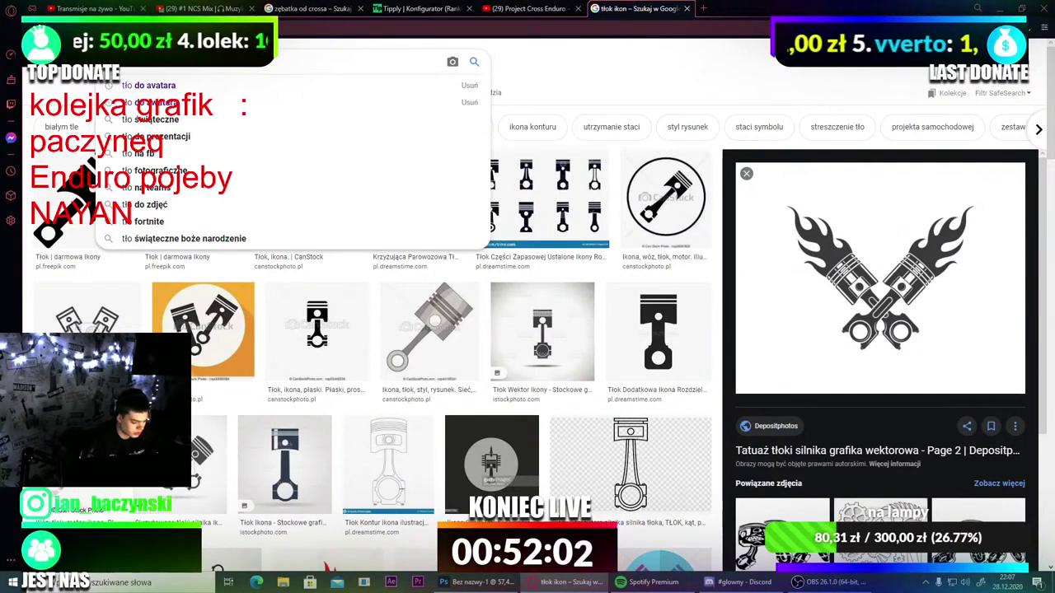
pyautogui.write(' ż')
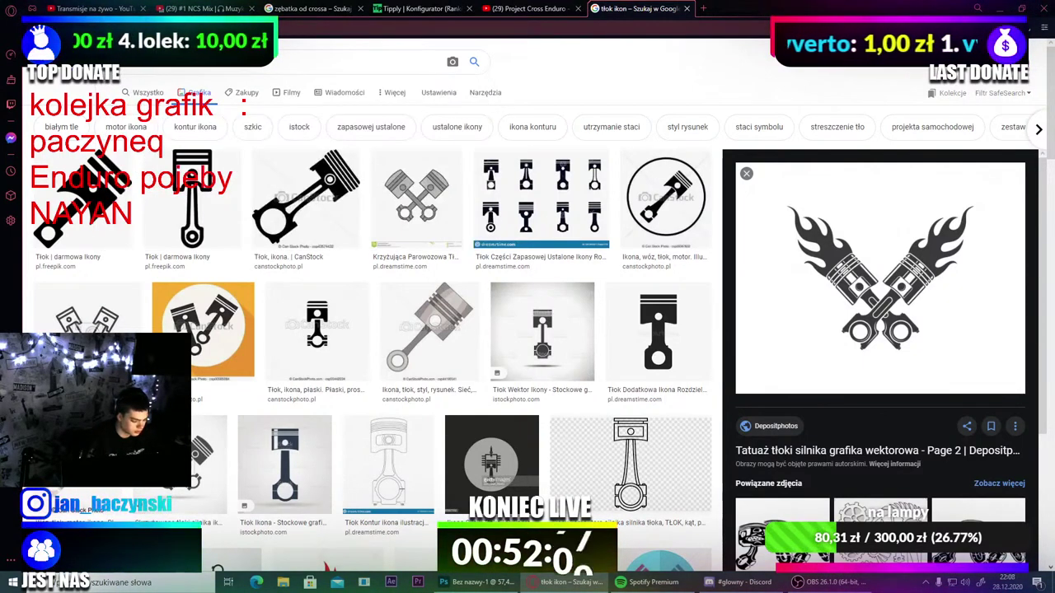
pyautogui.press('BackSpace')
pyautogui.press('BackSpace')
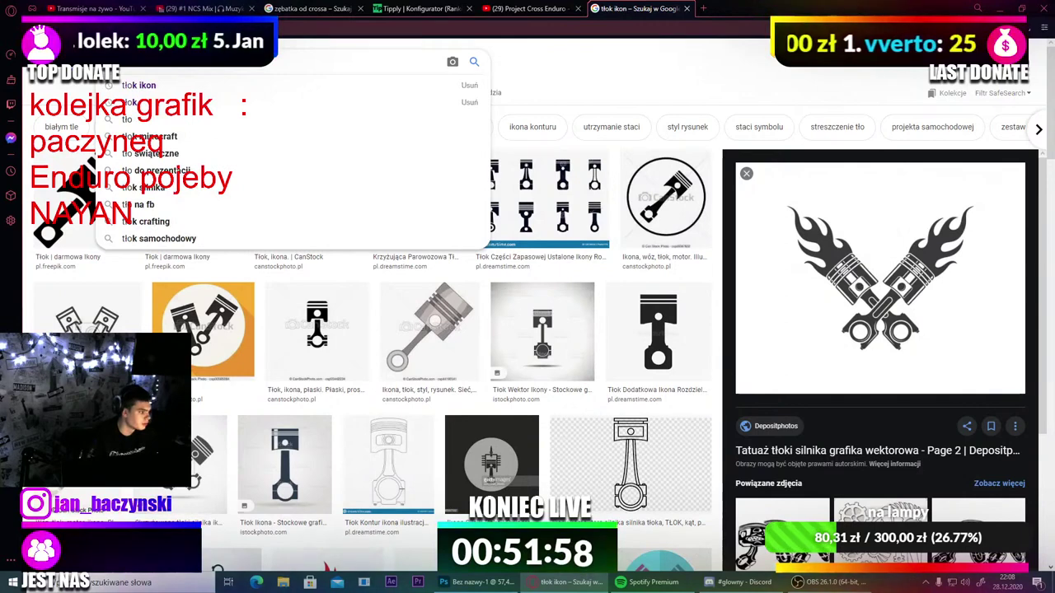
pyautogui.press('BackSpace')
pyautogui.press('BackSpace')
pyautogui.press('BackSpace')
pyautogui.press('BackSpace')
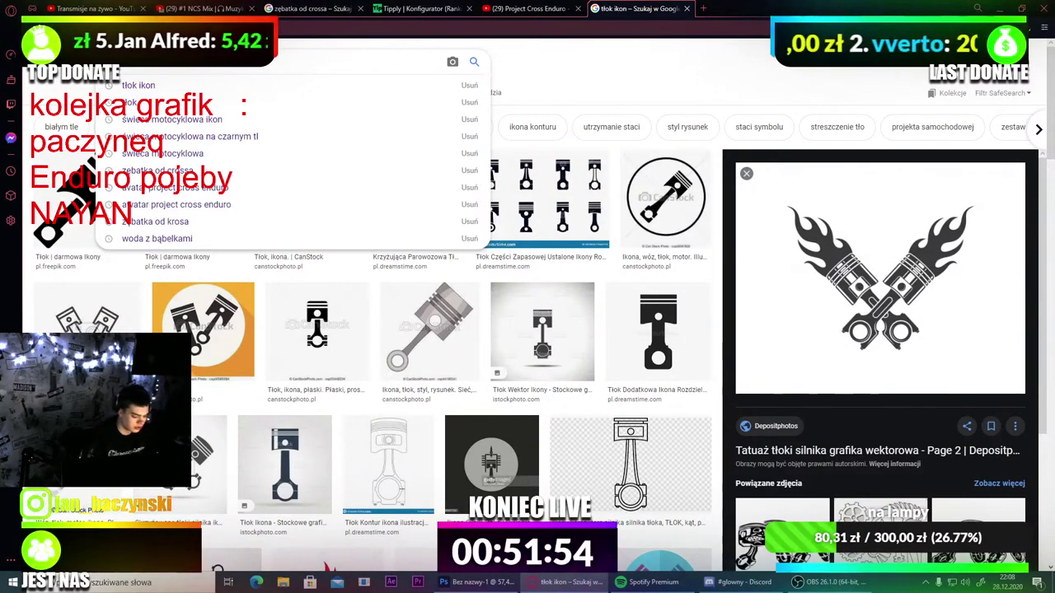
# Step: Search Google Images for "las" and copy the Kalendarzrolnikow.pl photo of a path through a birch forest
pyautogui.write('las')
pyautogui.press('Return')
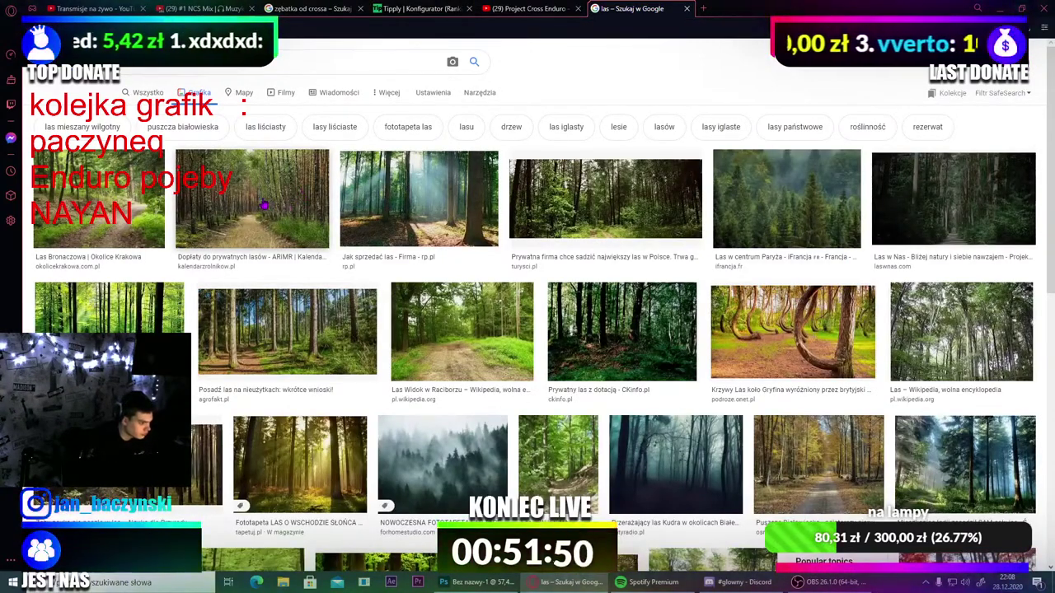
pyautogui.click(263, 205)
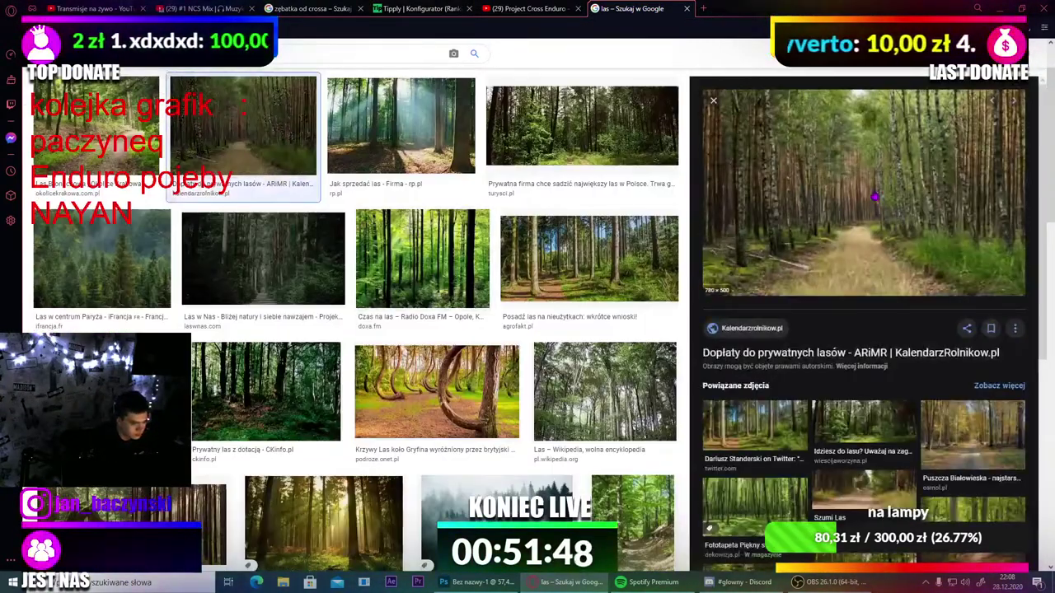
pyautogui.rightClick(869, 190)
pyautogui.click(906, 316)
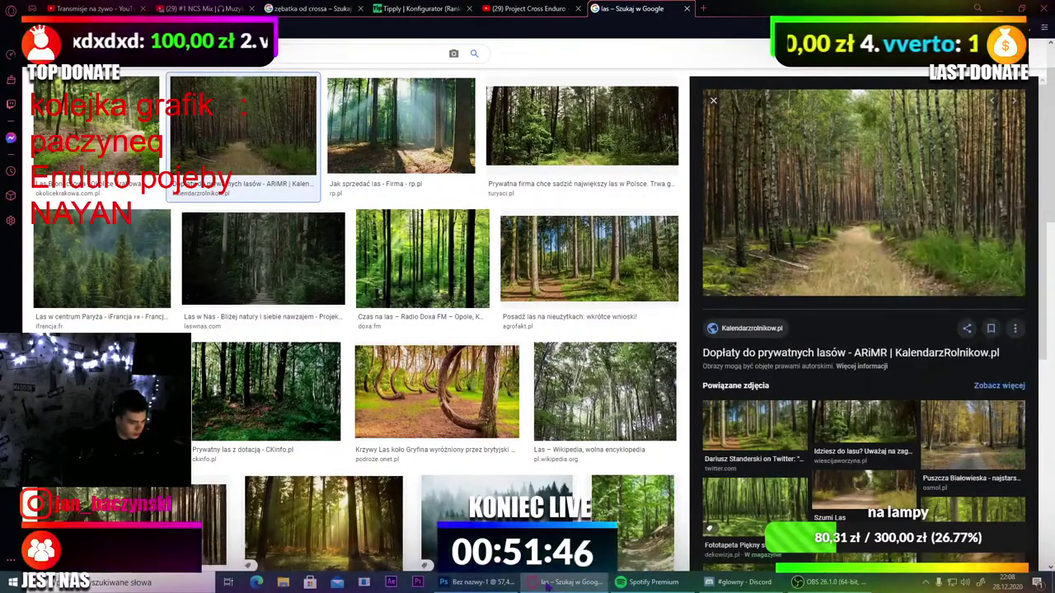
# Step: Switch back to Photoshop and paste the forest photo behind the lettering and sprocket
pyautogui.hotkey('alt', 'Tab')
pyautogui.hotkey('alt', 'Tab')
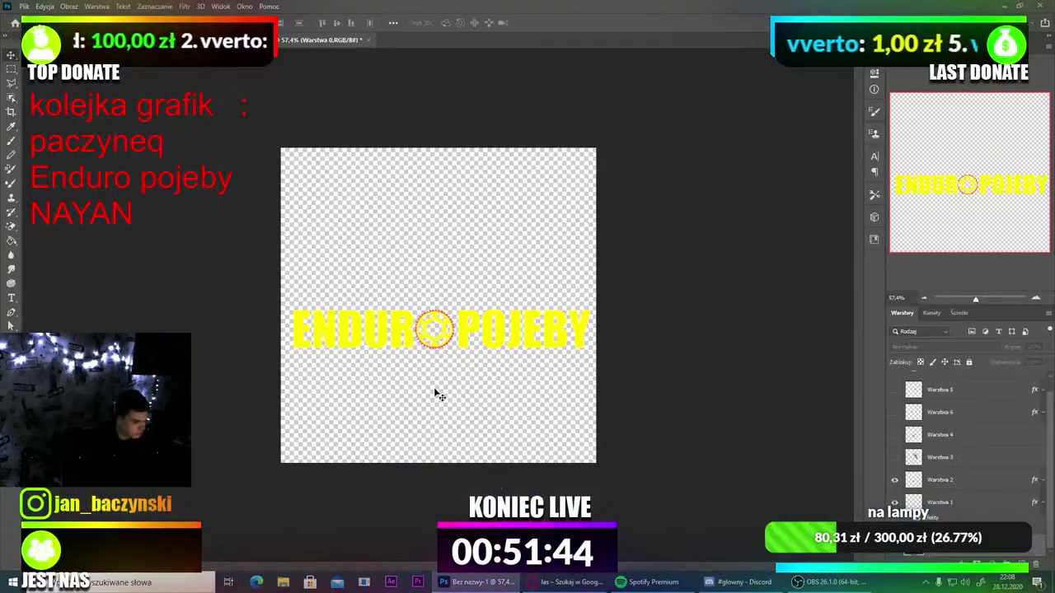
pyautogui.hotkey('ctrl', 'v')
# Step: Enlarge the forest photo proportionally and position it so that it fills the entire canvas
pyautogui.hotkey('ctrl', 't')
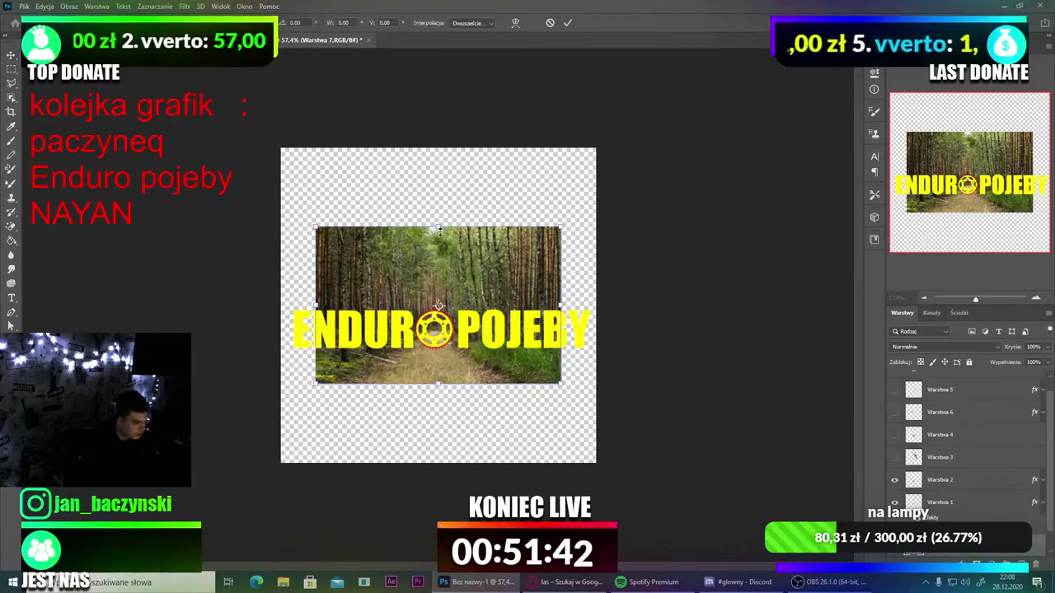
pyautogui.moveTo(439, 231); pyautogui.dragTo(445, 101)
pyautogui.moveTo(487, 153); pyautogui.dragTo(473, 232)
pyautogui.moveTo(438, 182); pyautogui.dragTo(432, 141)
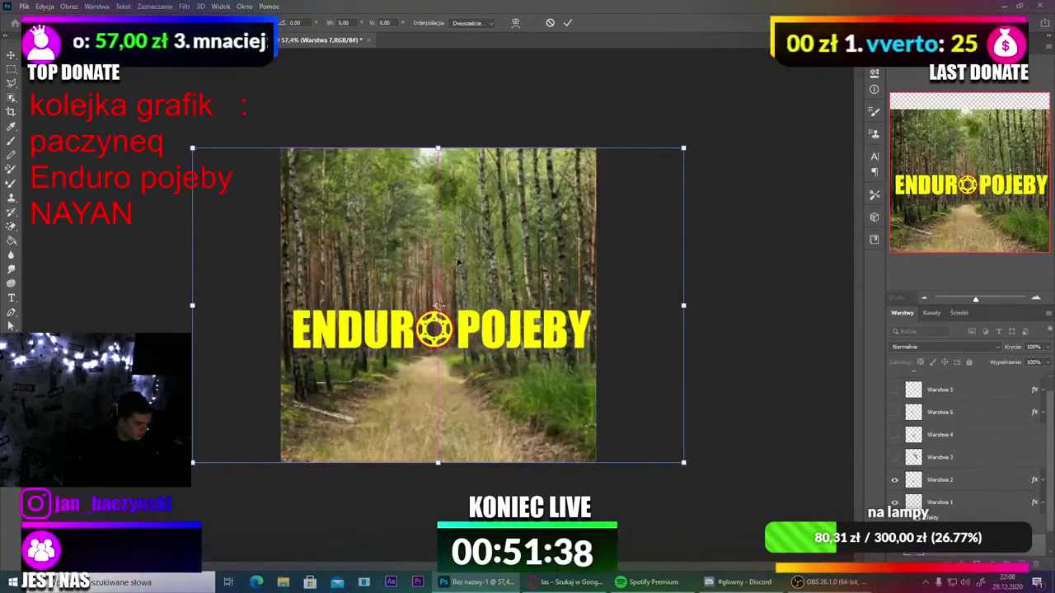
pyautogui.scroll(5, 458, 262)
pyautogui.scroll(-4, 461, 270)
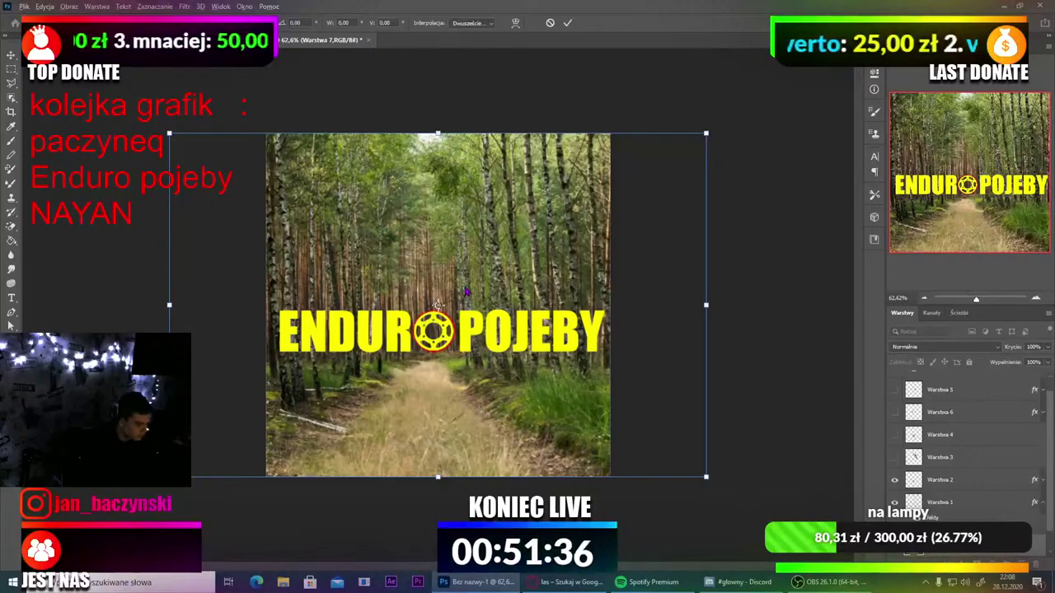
pyautogui.press('Return')
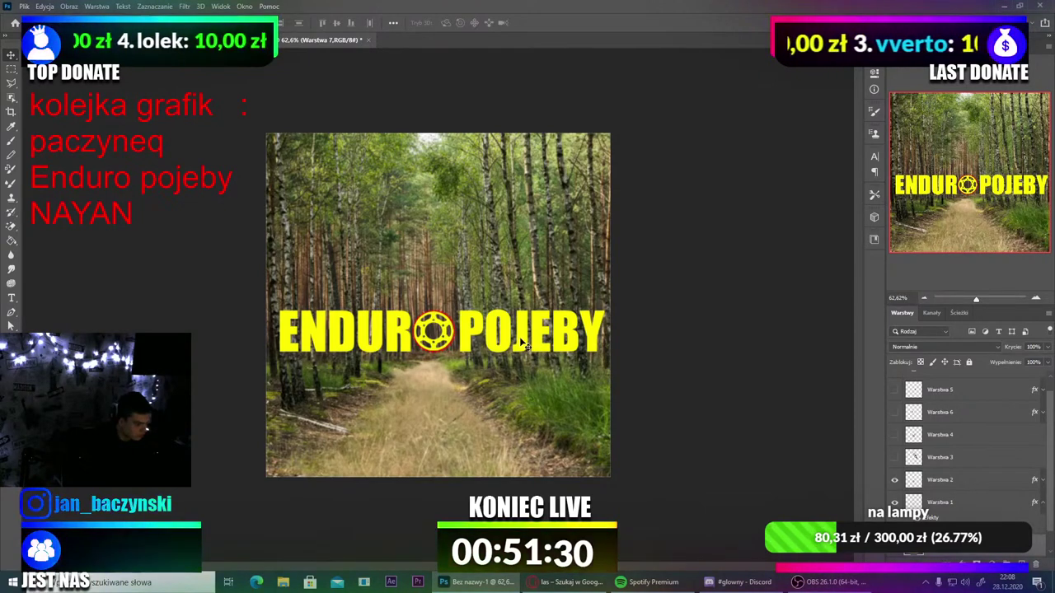
pyautogui.rightClick(970, 515)
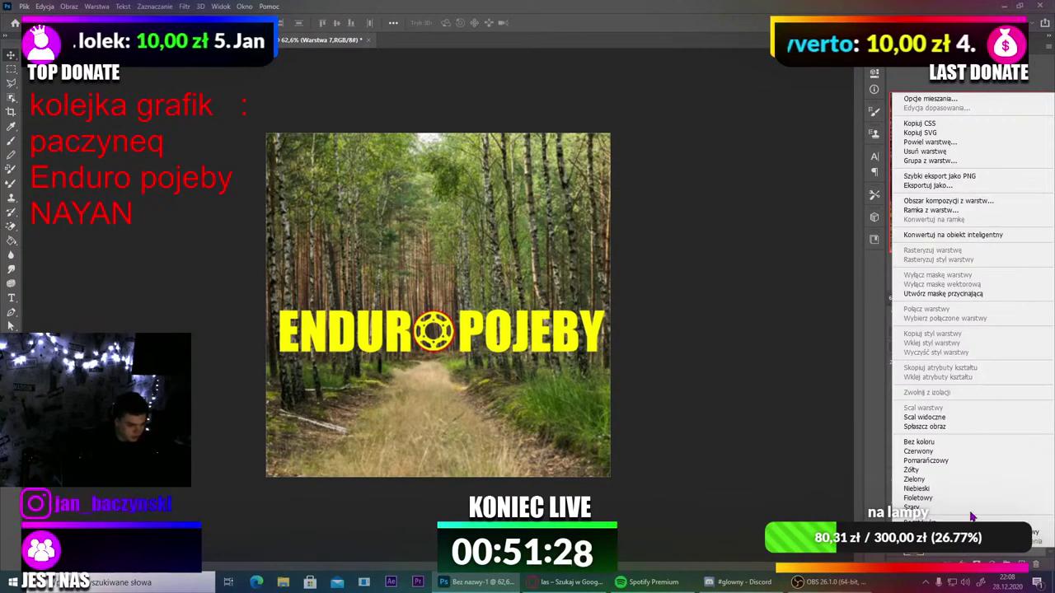
pyautogui.click(817, 426)
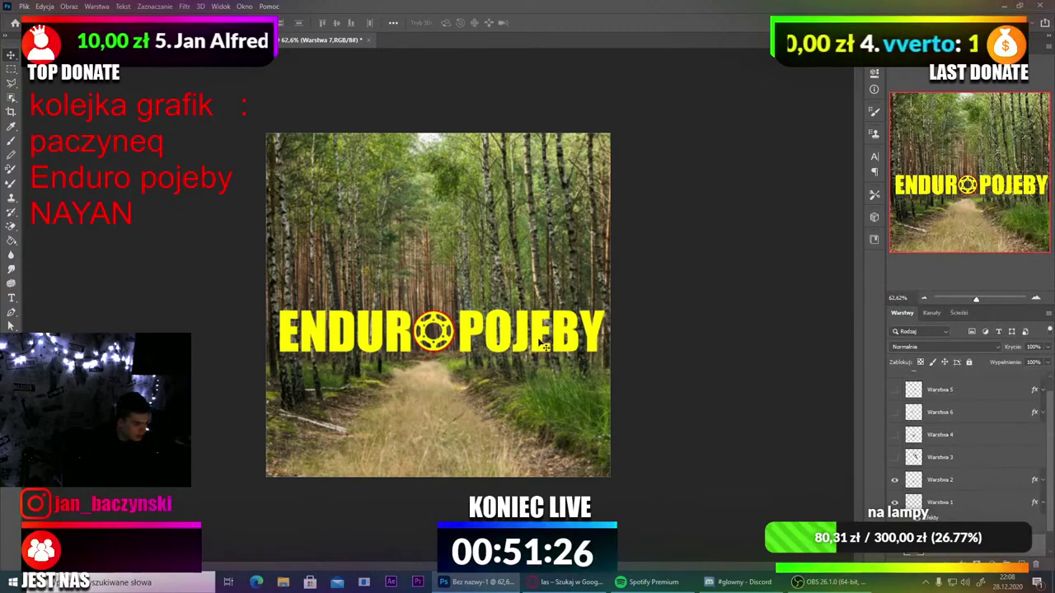
pyautogui.rightClick(932, 536)
pyautogui.click(903, 506)
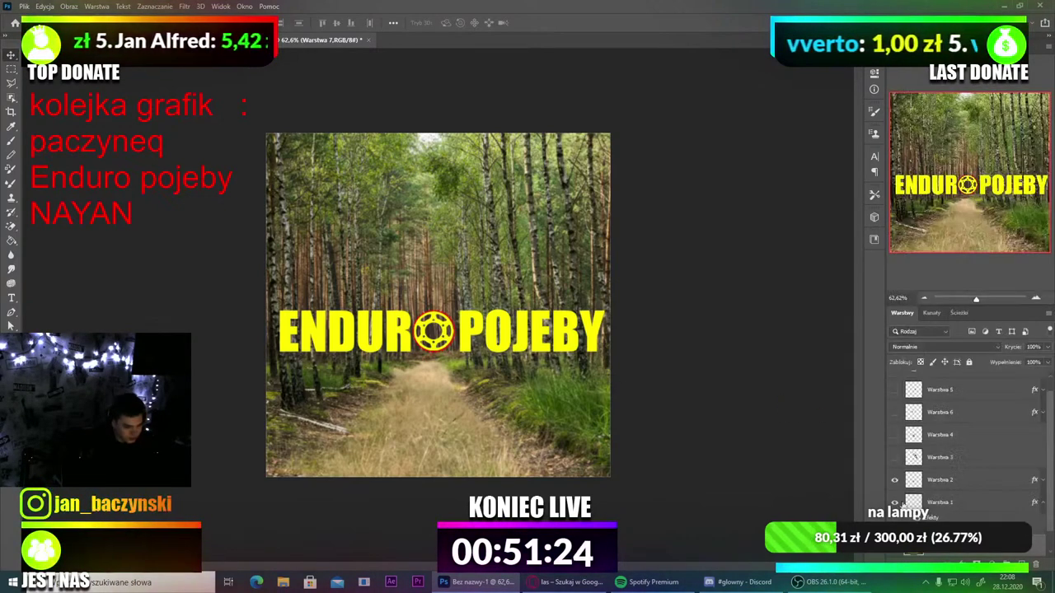
# Step: Add a Vibrance (Jaskrawość) adjustment layer over the forest photo with vibrance -85 and saturation -100
pyautogui.rightClick(960, 366)
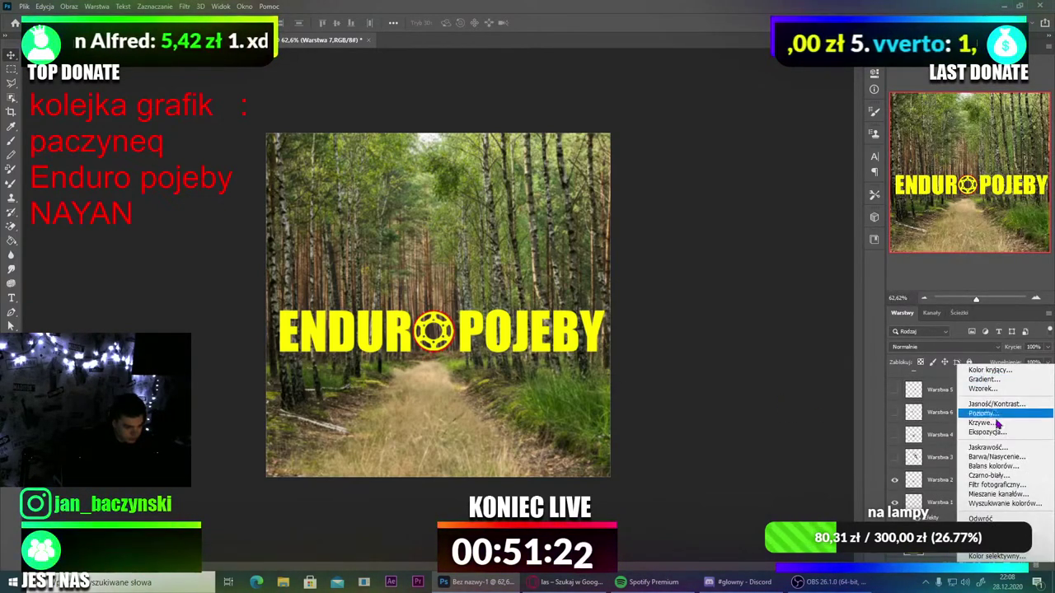
pyautogui.click(999, 449)
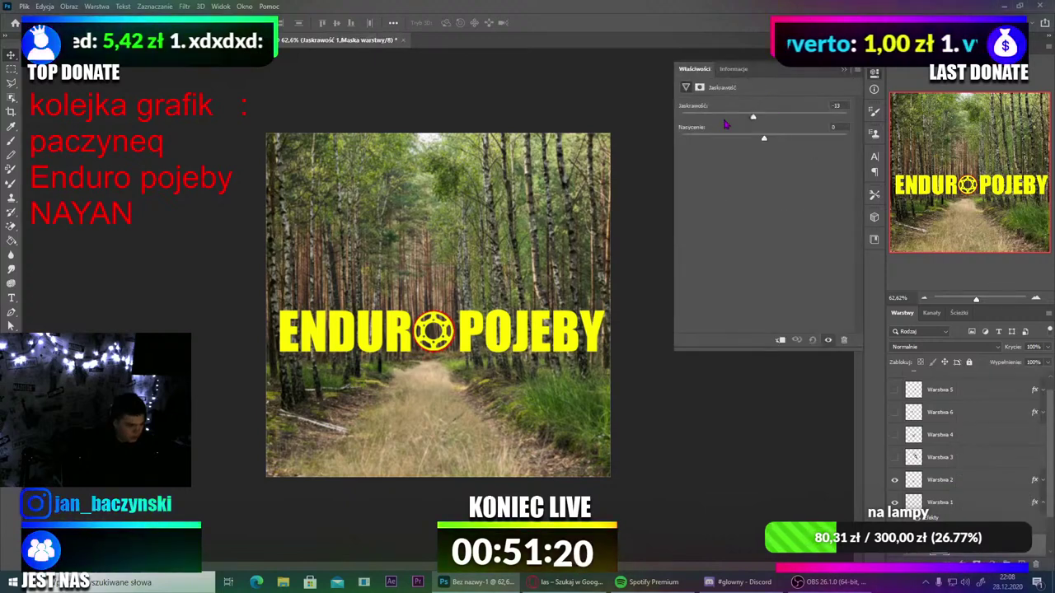
pyautogui.moveTo(714, 127); pyautogui.dragTo(675, 129)
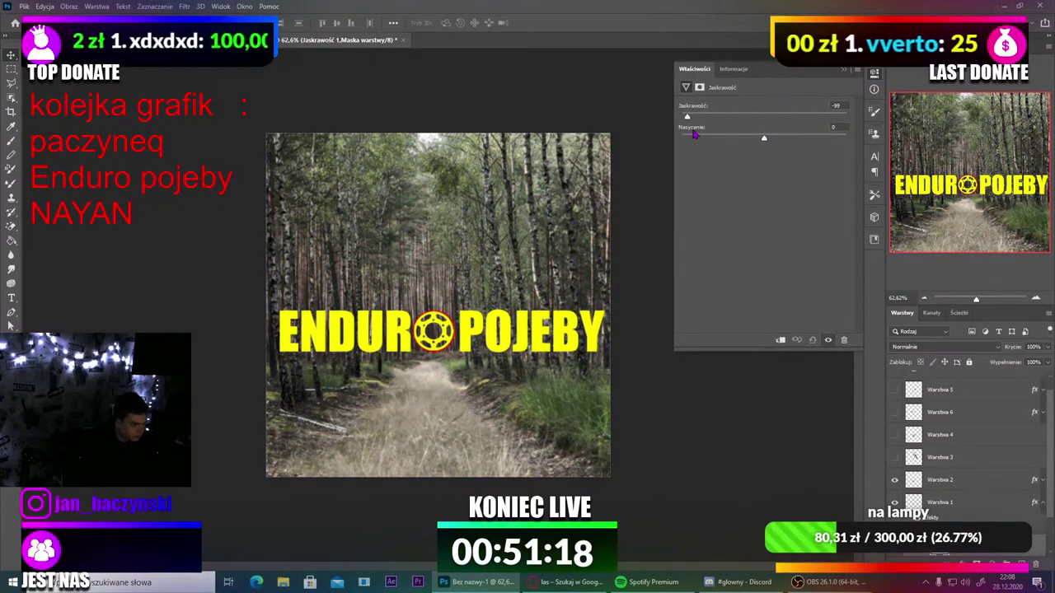
pyautogui.moveTo(789, 141); pyautogui.dragTo(868, 145)
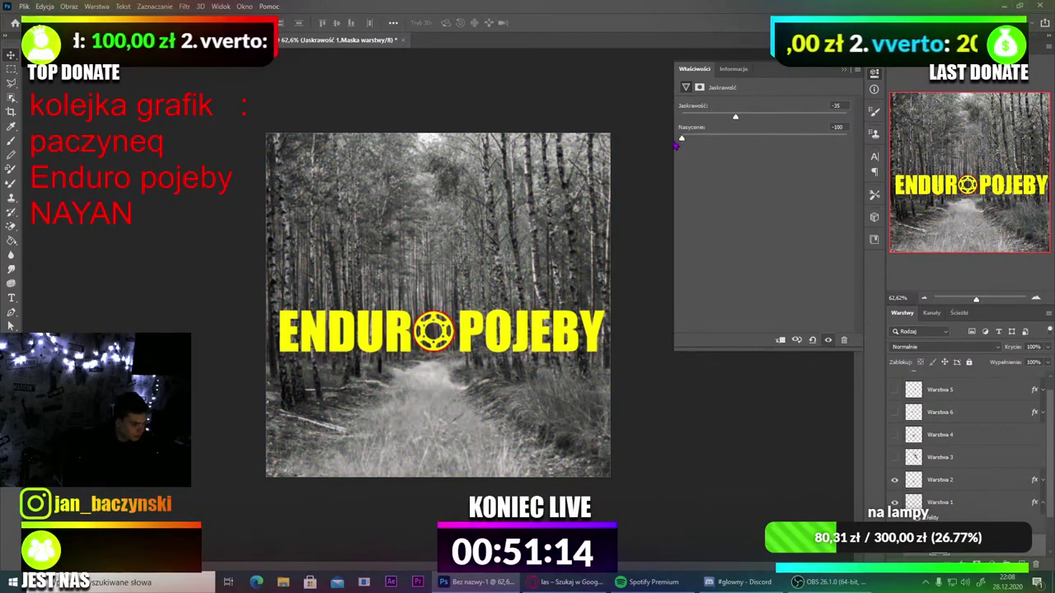
pyautogui.moveTo(694, 122)
pyautogui.mouseDown()
pyautogui.moveTo(644, 125)
pyautogui.moveTo(767, 127)
pyautogui.moveTo(682, 127)
pyautogui.mouseUp()
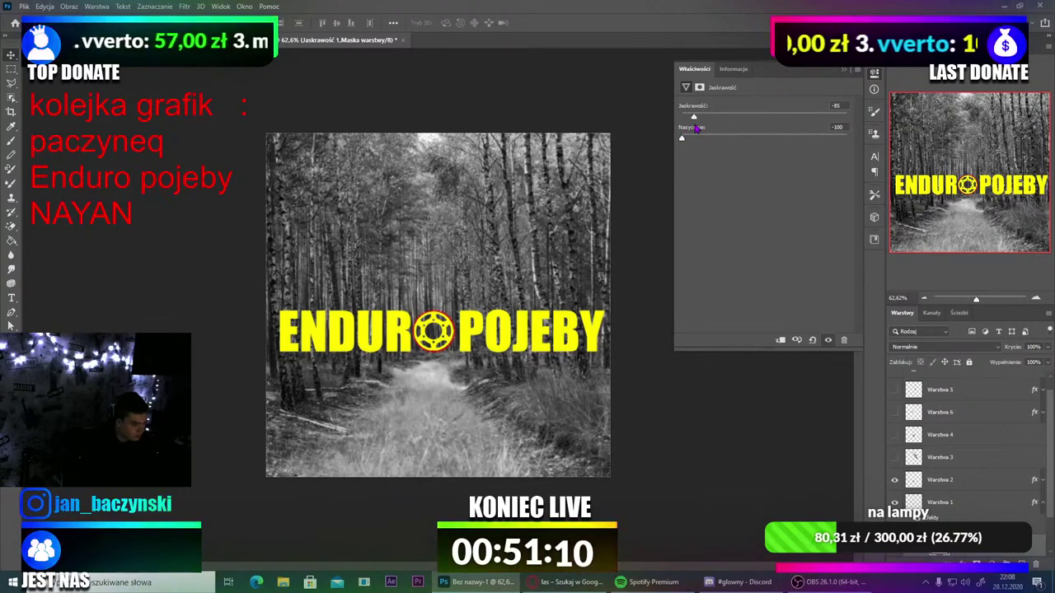
pyautogui.click(874, 73)
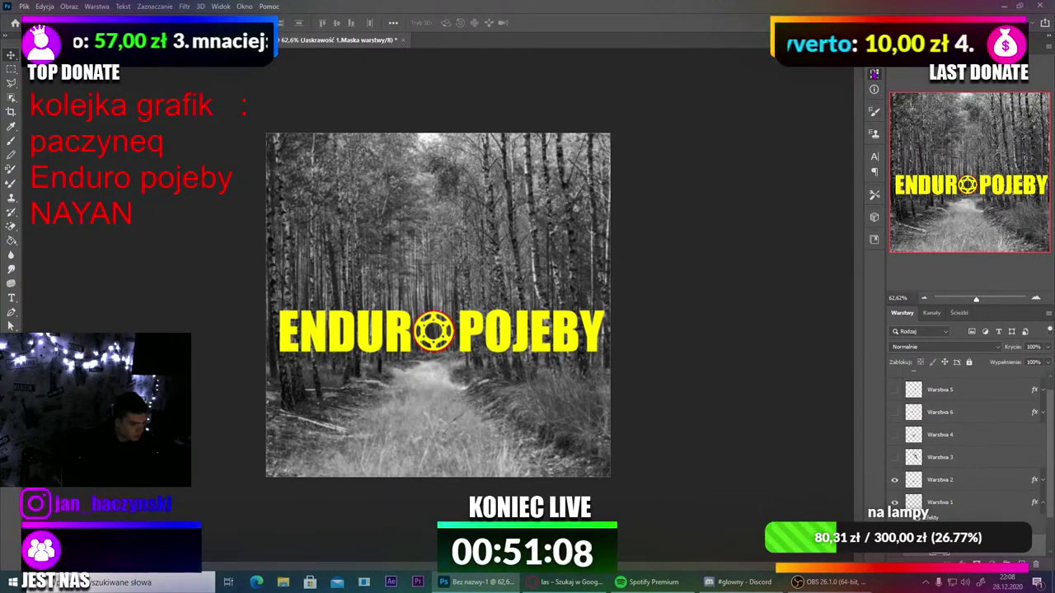
# Step: Try lower opacities on the Vibrance (Jaskrawość) adjustment layer and on the forest photo, restoring both to 100%
pyautogui.click(1047, 347)
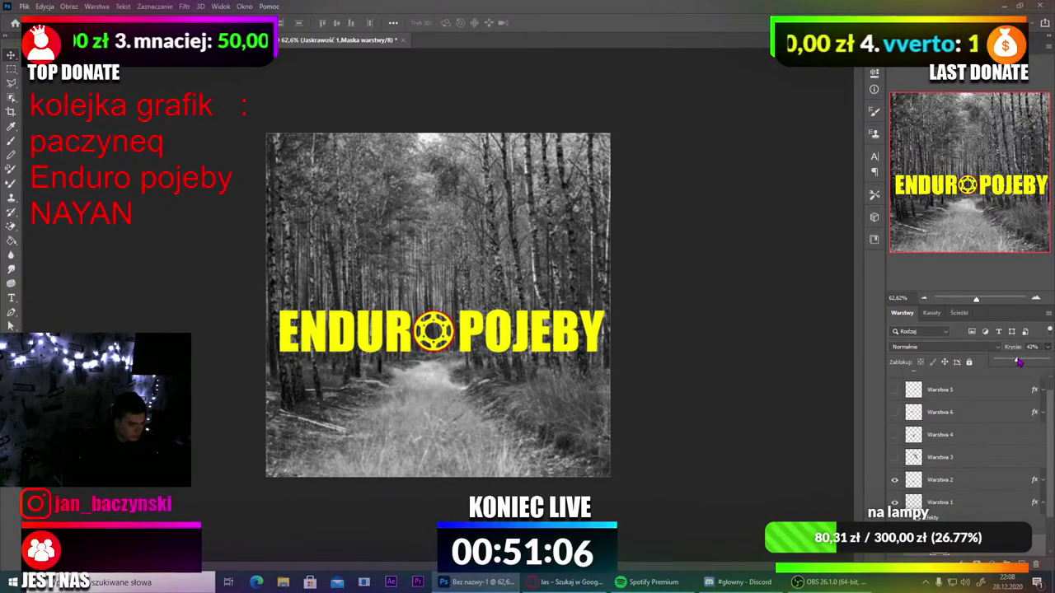
pyautogui.moveTo(1018, 362); pyautogui.dragTo(1007, 365)
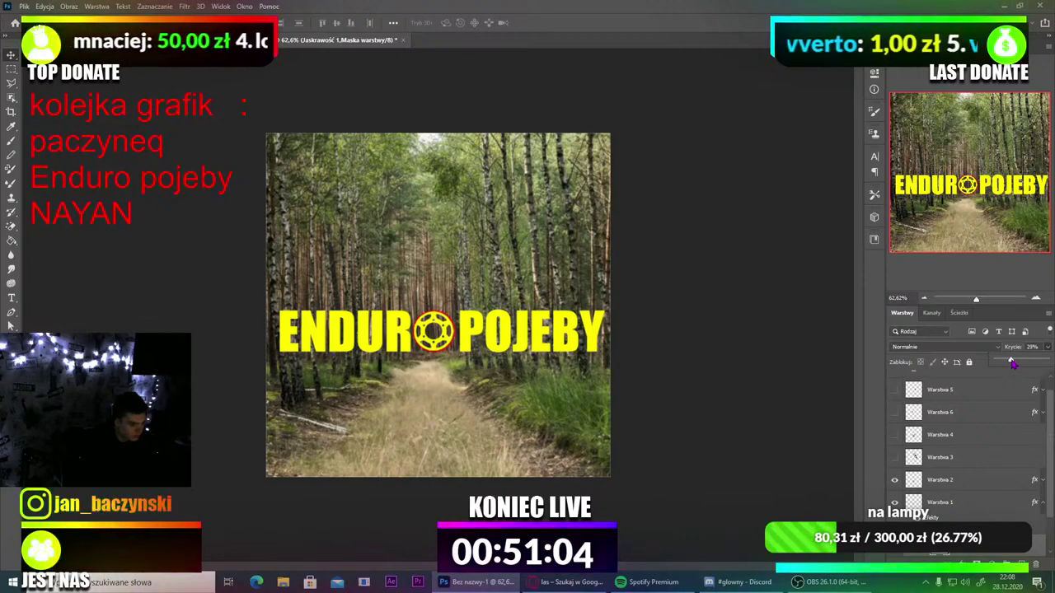
pyautogui.scroll(-2, 942, 474)
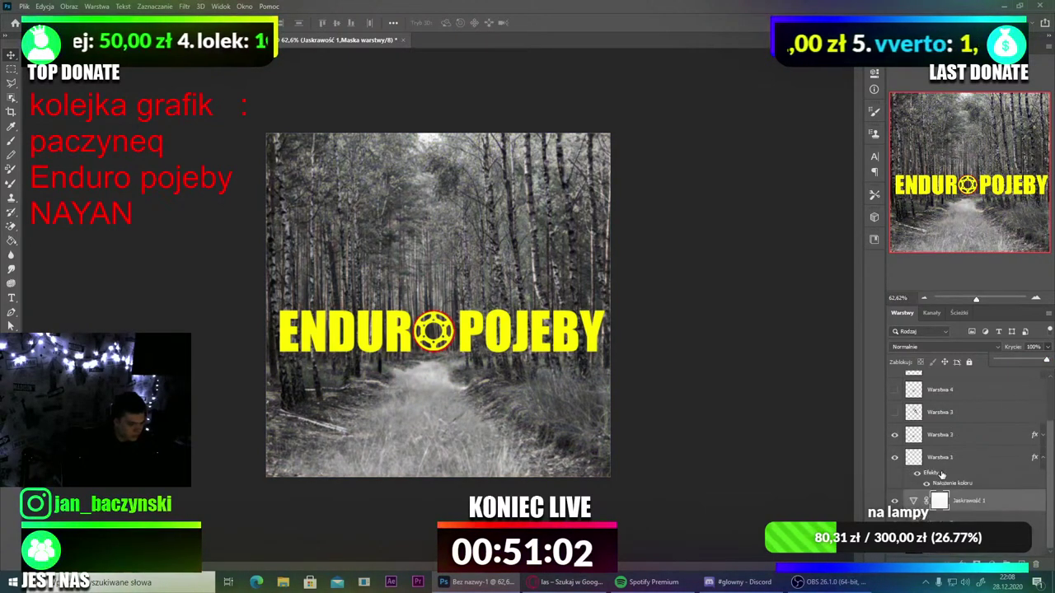
pyautogui.click(1005, 386)
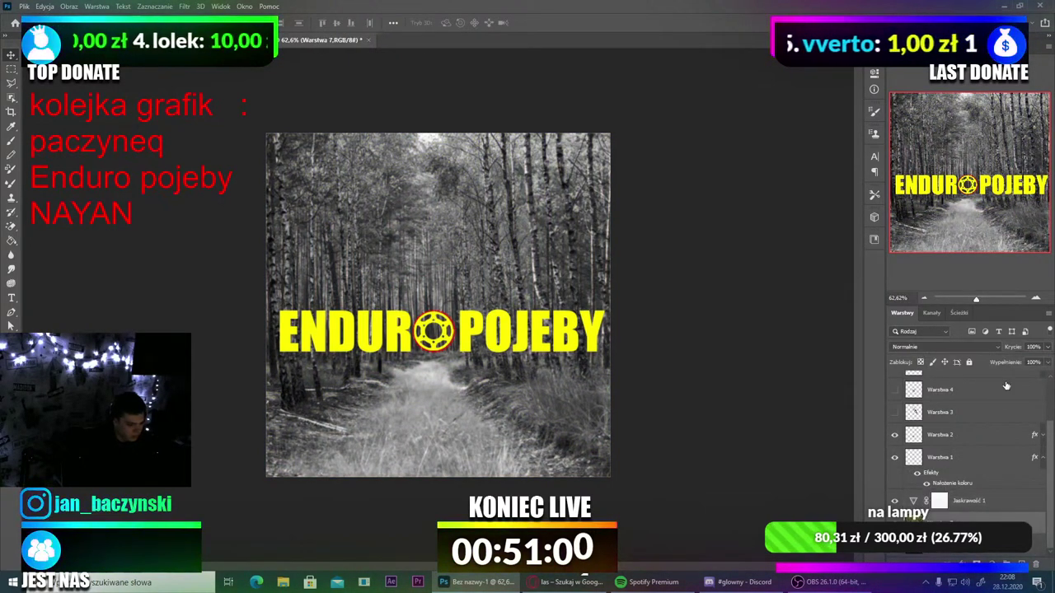
pyautogui.click(1048, 349)
pyautogui.moveTo(1019, 370); pyautogui.dragTo(1048, 360)
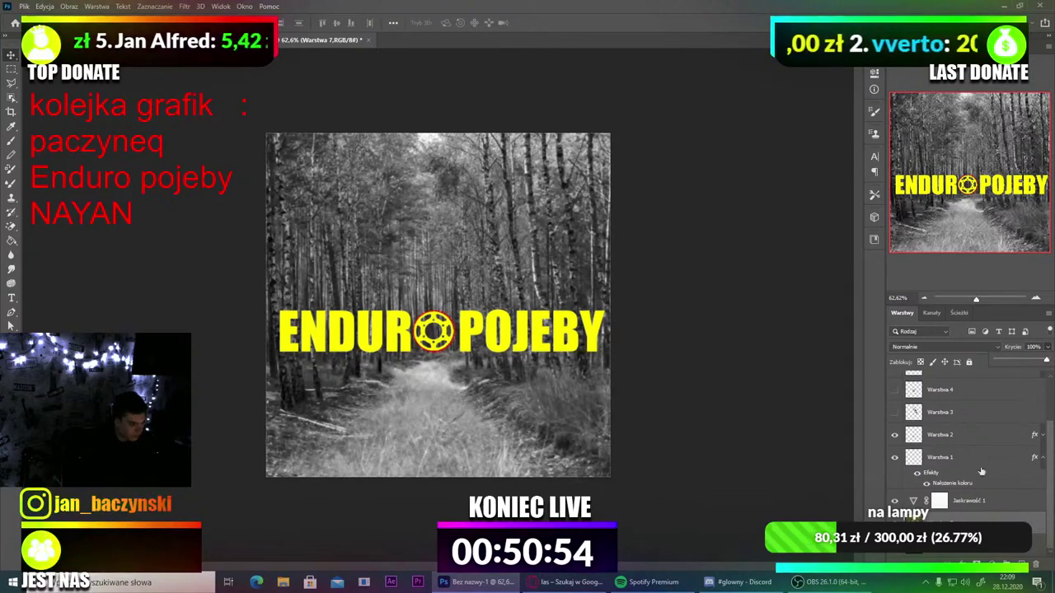
# Step: Add a second Vibrance (Jaskrawość) adjustment layer directly above the forest photo with vibrance -58 and saturation about -22
pyautogui.click(996, 563)
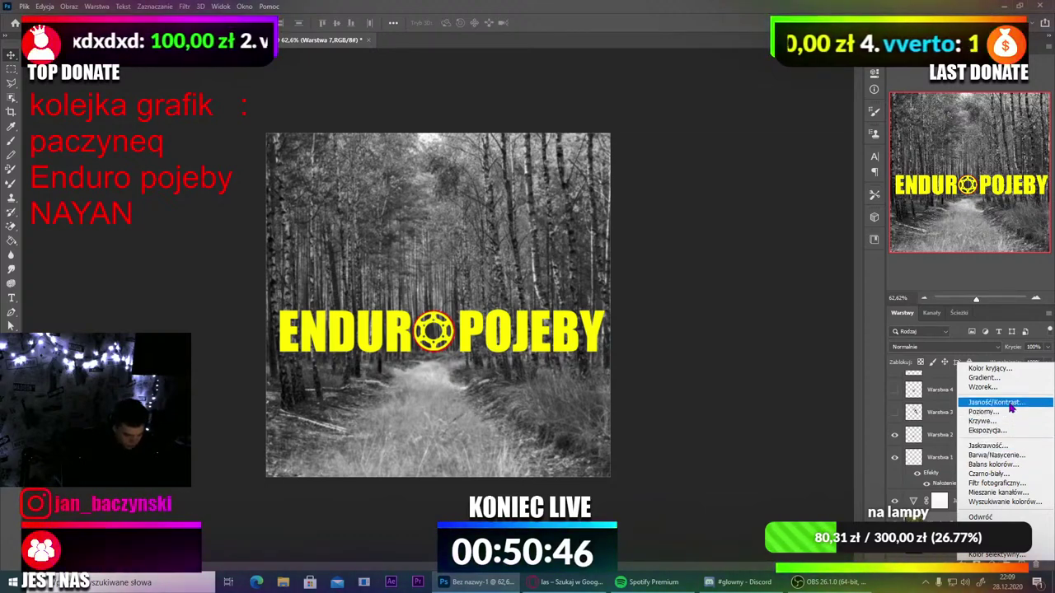
pyautogui.click(1007, 447)
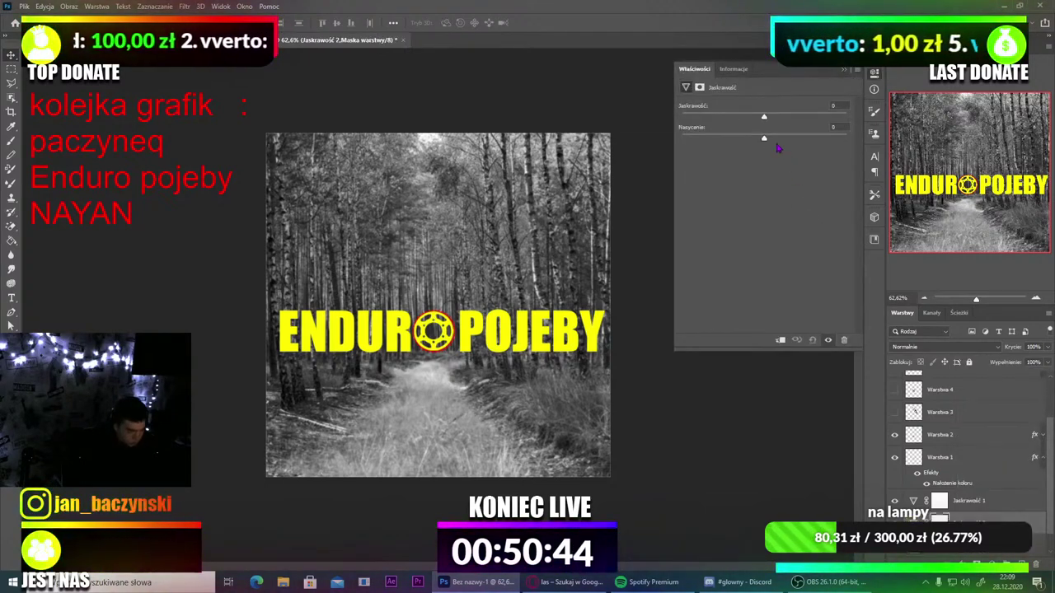
pyautogui.moveTo(764, 116); pyautogui.dragTo(627, 126)
pyautogui.click(715, 116)
pyautogui.moveTo(762, 138)
pyautogui.mouseDown()
pyautogui.moveTo(704, 142)
pyautogui.moveTo(789, 141)
pyautogui.moveTo(670, 146)
pyautogui.moveTo(833, 143)
pyautogui.moveTo(758, 147)
pyautogui.mouseUp()
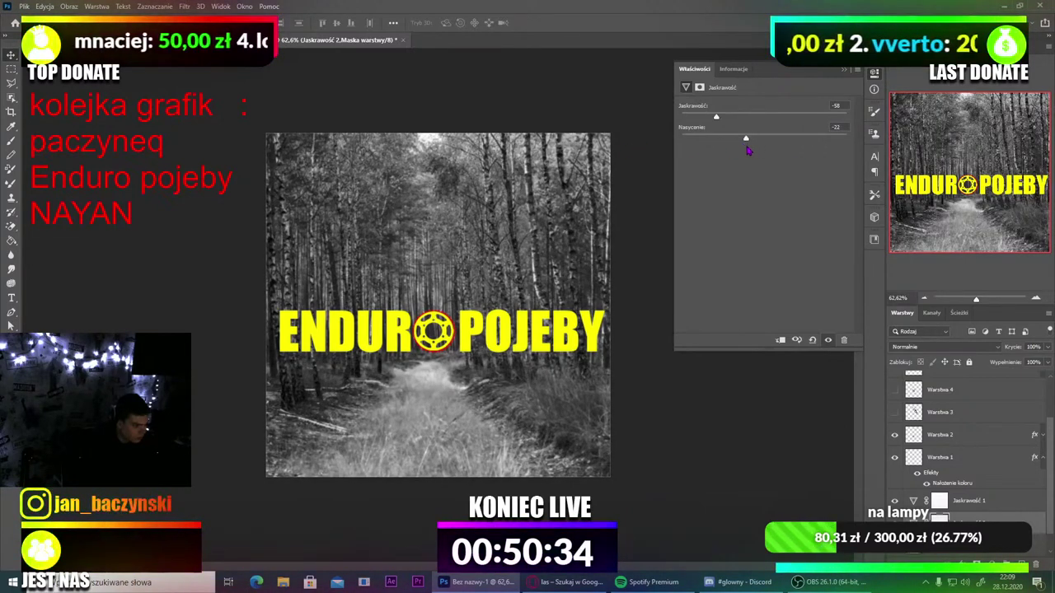
pyautogui.click(875, 76)
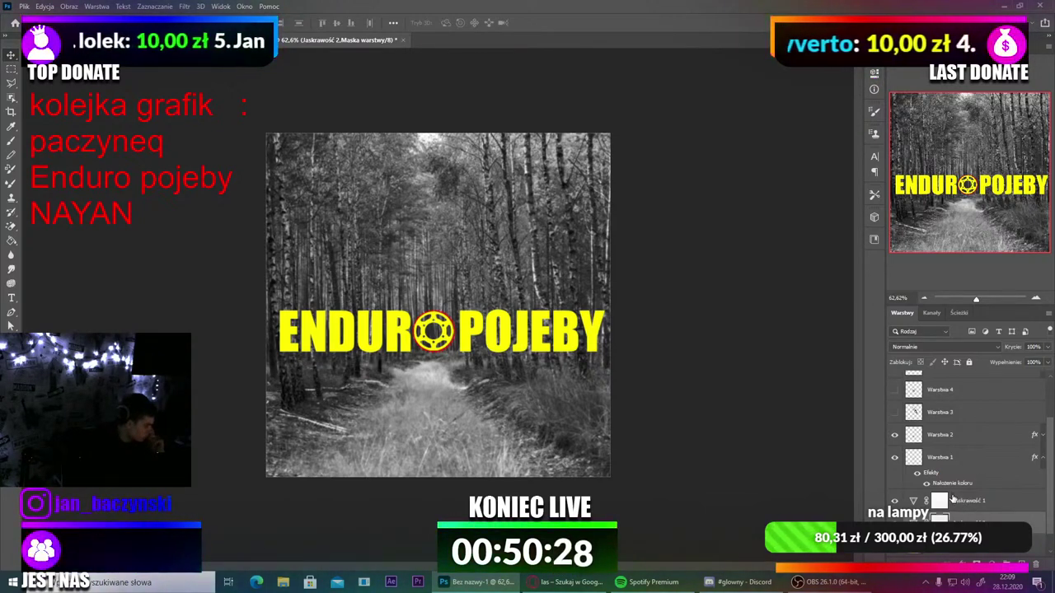
# Step: Switch to the browser and search Google Images for "croos"
pyautogui.click(567, 582)
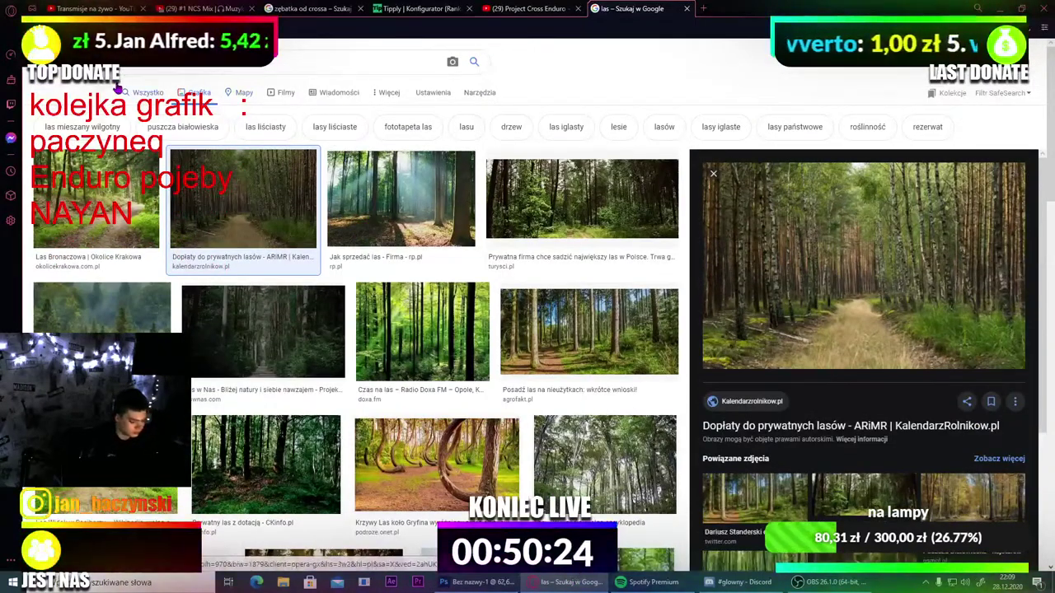
pyautogui.click(124, 61)
pyautogui.write('croos')
pyautogui.press('Return')
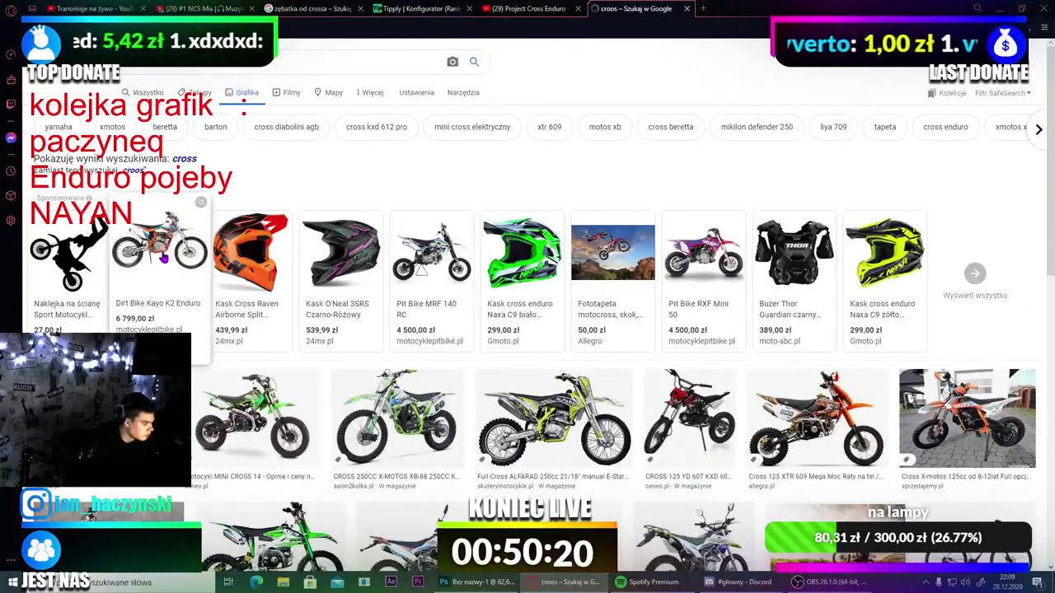
# Step: View the Allegro offer for the motocross wall sticker and return to the image results
pyautogui.scroll(-1, 164, 259)
pyautogui.scroll(-1, 164, 259)
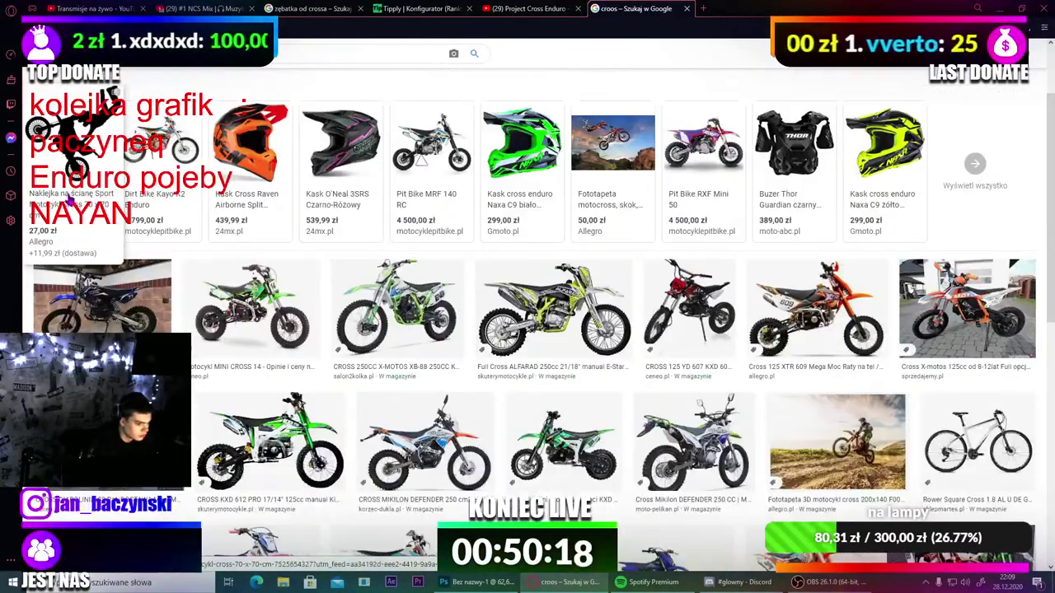
pyautogui.click(164, 158)
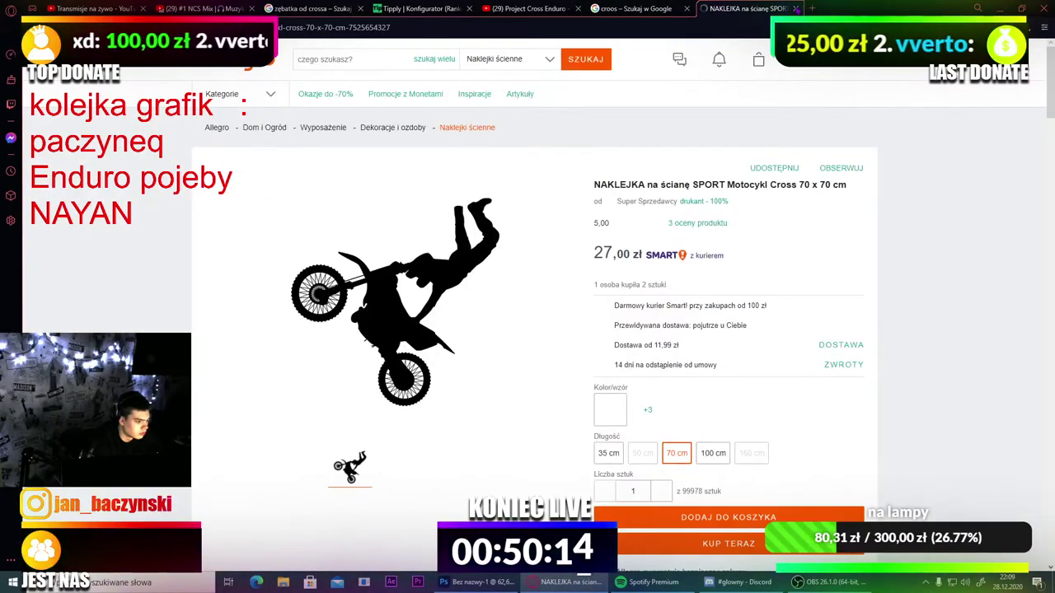
pyautogui.click(794, 8)
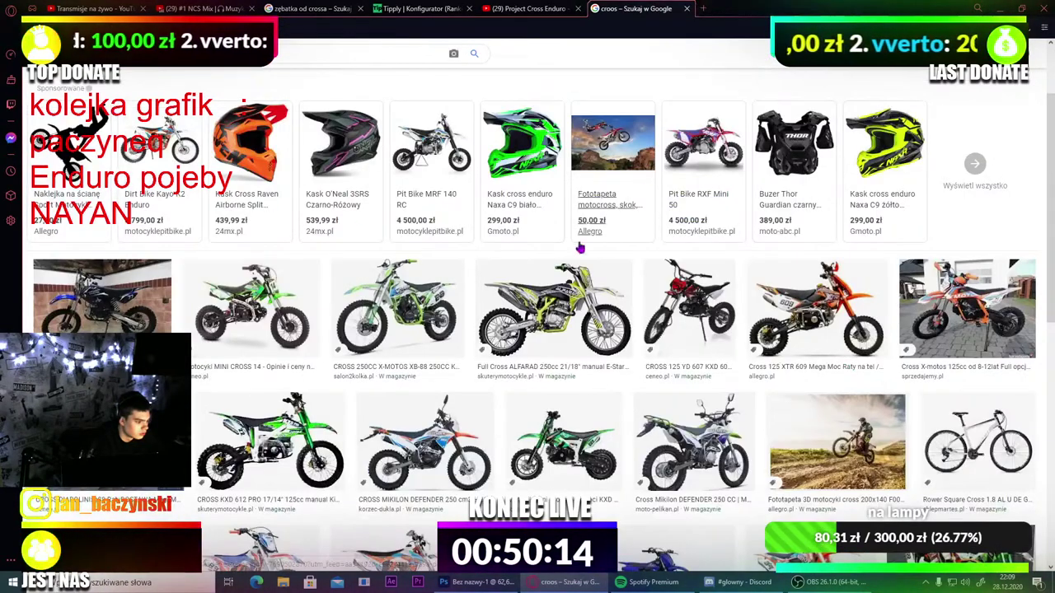
# Step: Search Google Images for "croos log o" and for "cross ikon", and look over the results for a motocross graphic
pyautogui.click(171, 53)
pyautogui.write('log o')
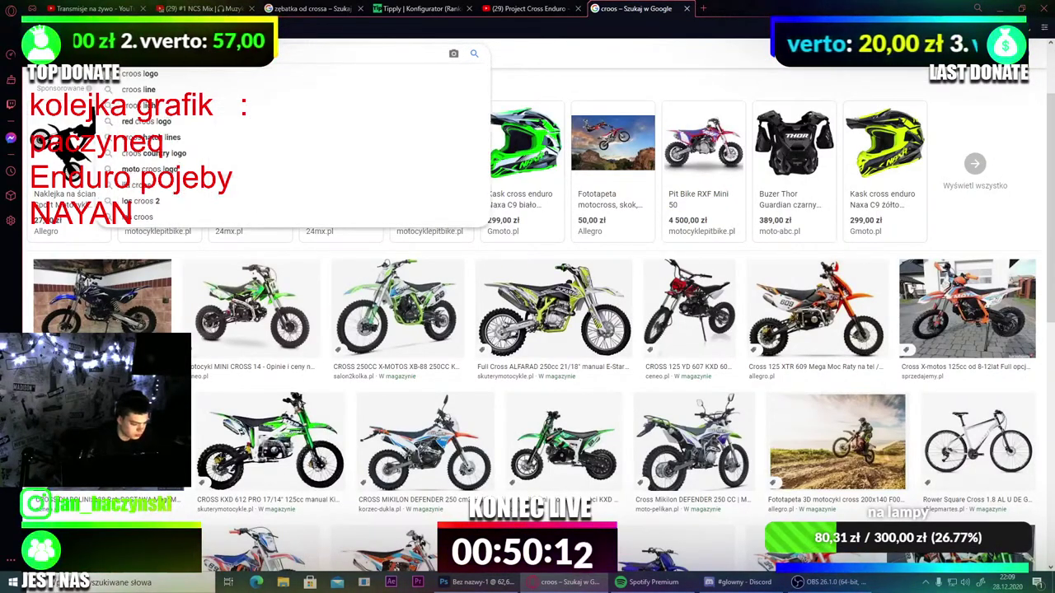
pyautogui.press('Return')
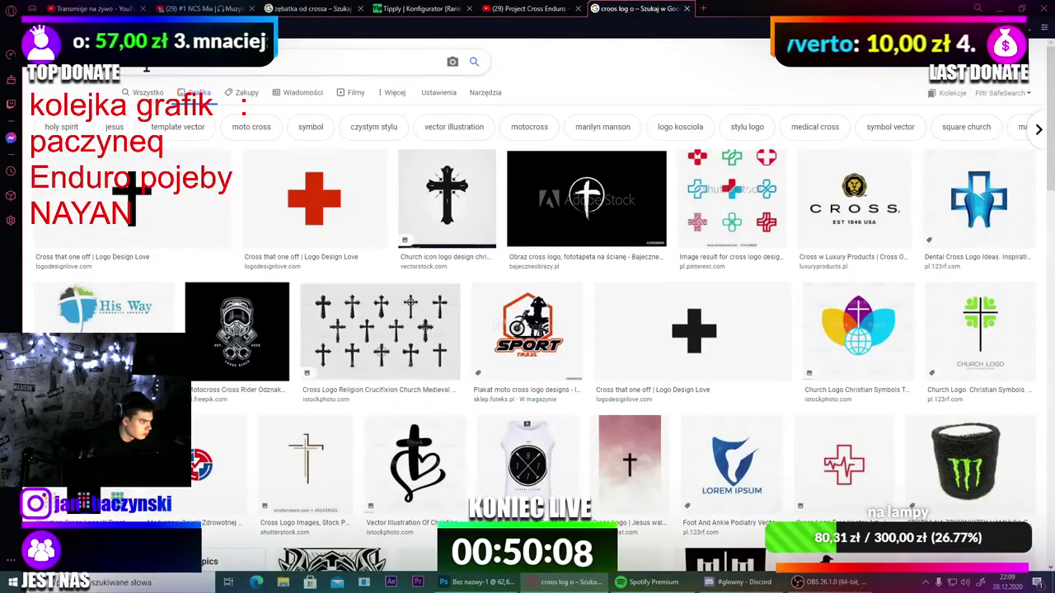
pyautogui.write('ikon')
pyautogui.press('Return')
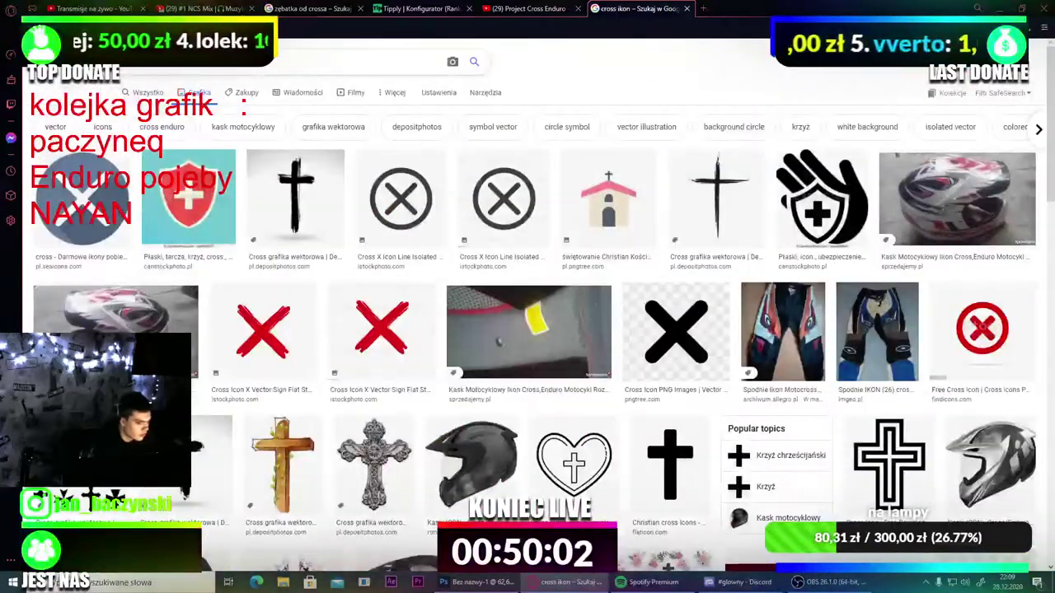
pyautogui.scroll(-8, 218, 90)
pyautogui.scroll(8, 225, 73)
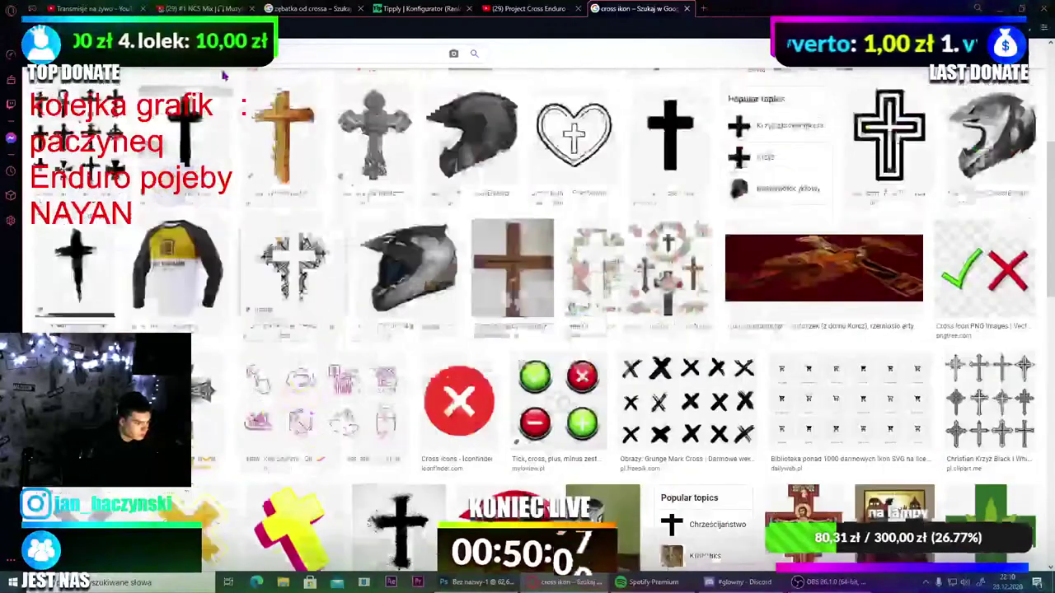
# Step: Search Google Images for "motocykl" and look over the motorcycle pictures
pyautogui.moveTo(179, 66); pyautogui.dragTo(108, 97)
pyautogui.write('moto')
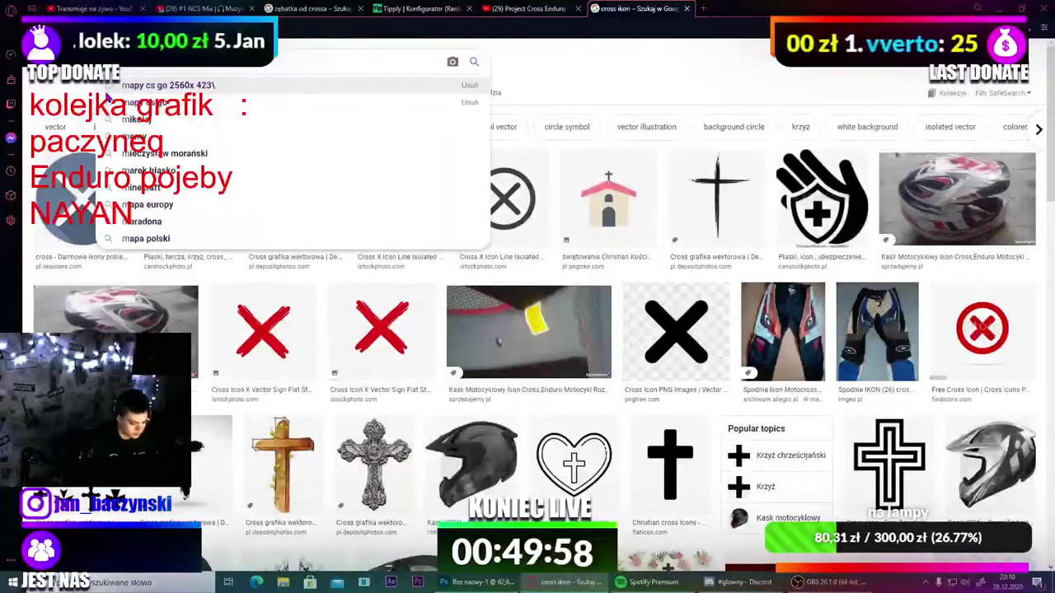
pyautogui.write('cykl')
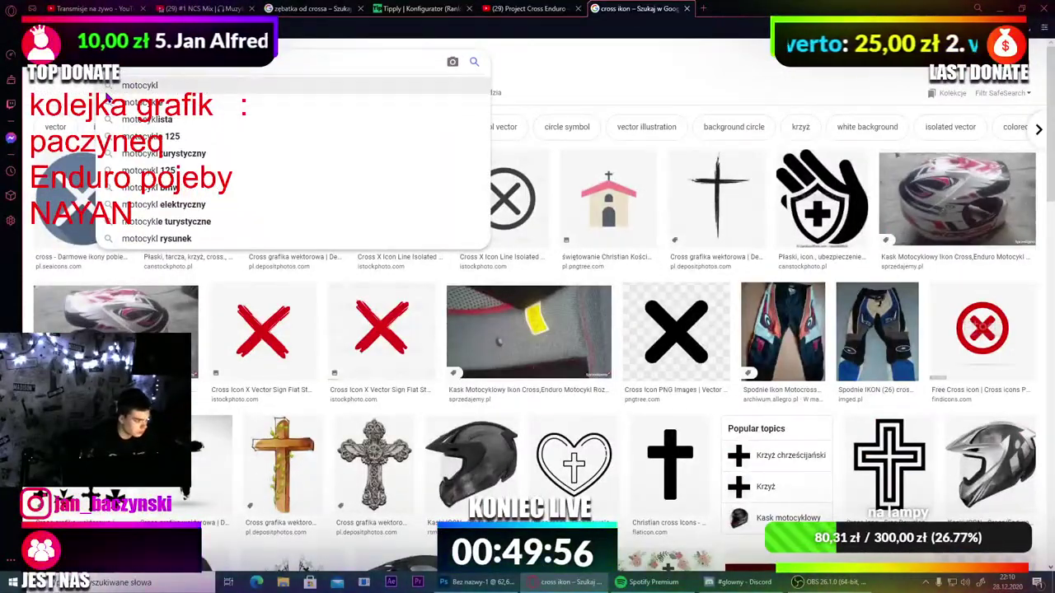
pyautogui.click(132, 88)
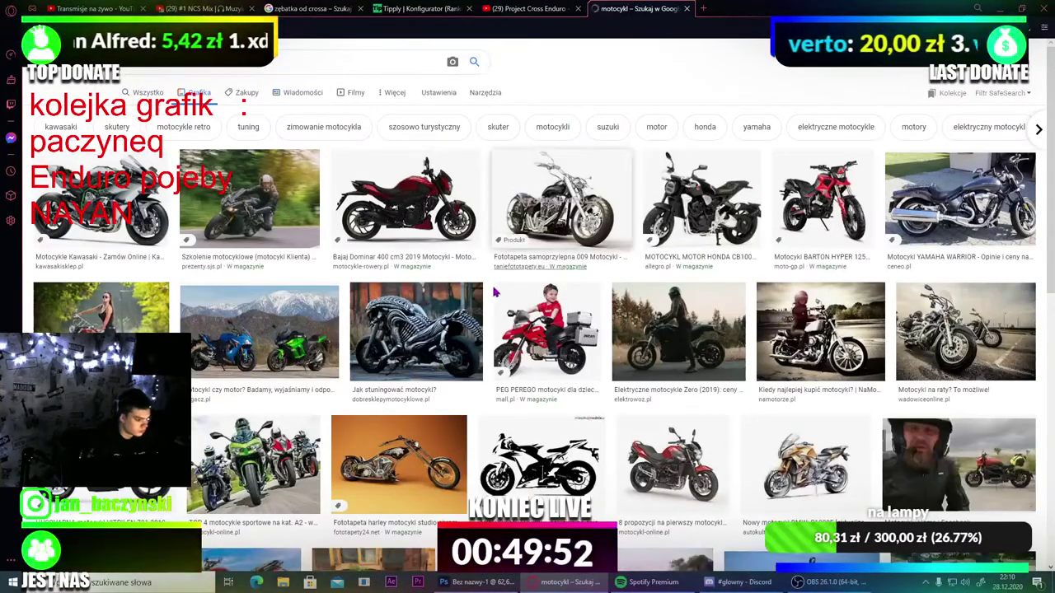
pyautogui.scroll(-3, 492, 285)
pyautogui.scroll(3, 492, 285)
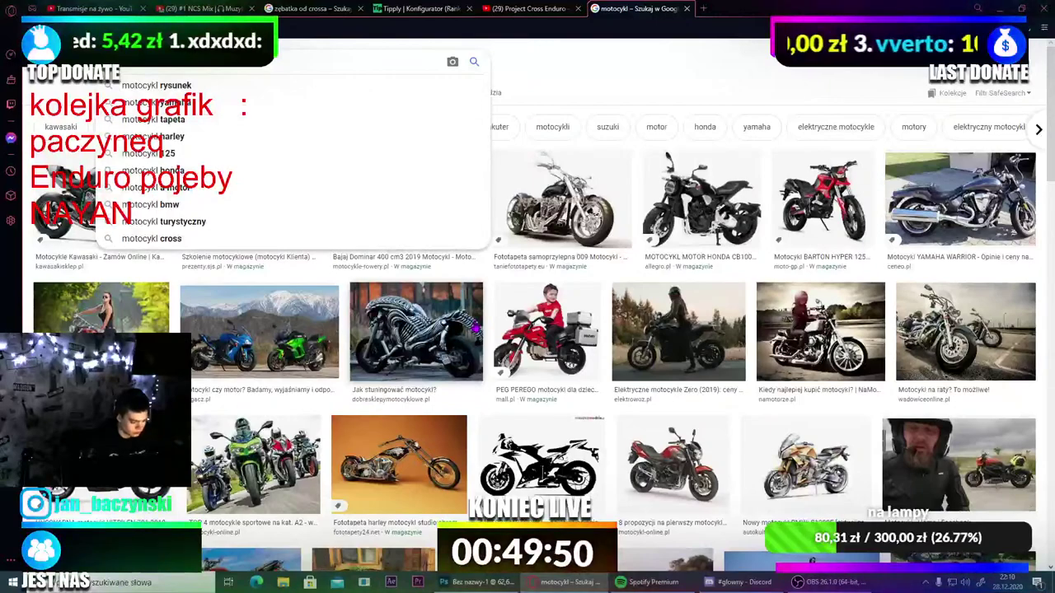
# Step: Search Google Images for "motocykl ikon" and look over the first motorcycle icons
pyautogui.write('ikon')
pyautogui.press('Return')
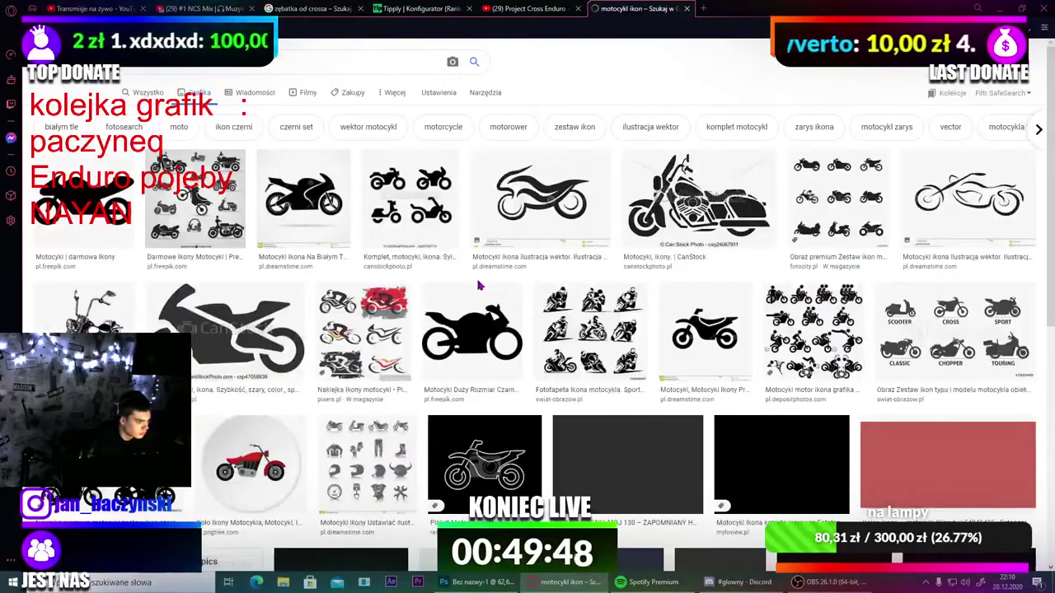
pyautogui.scroll(-2, 483, 283)
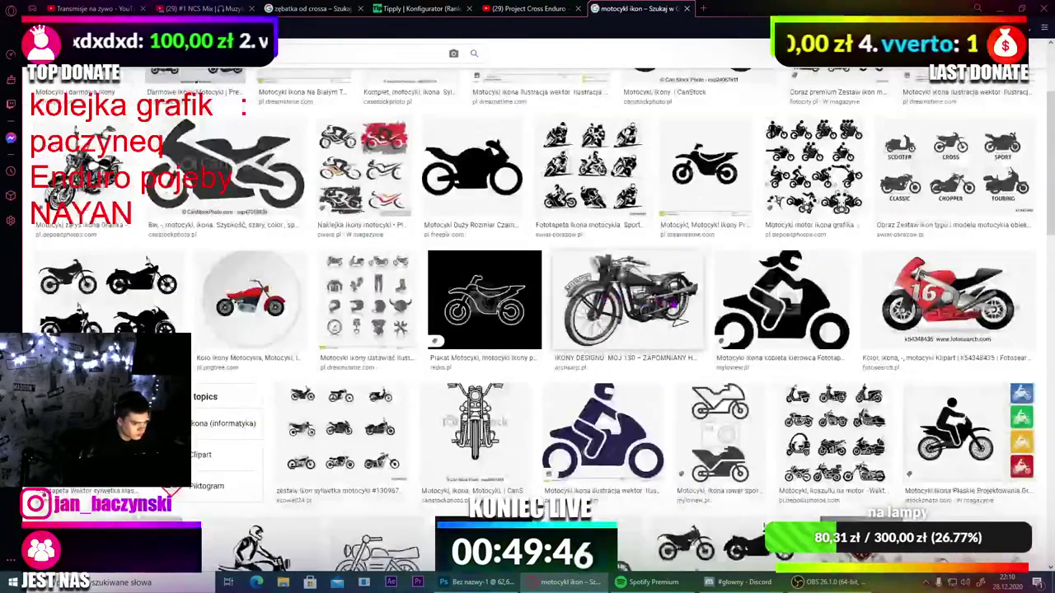
pyautogui.scroll(-1, 527, 330)
pyautogui.scroll(-2, 742, 293)
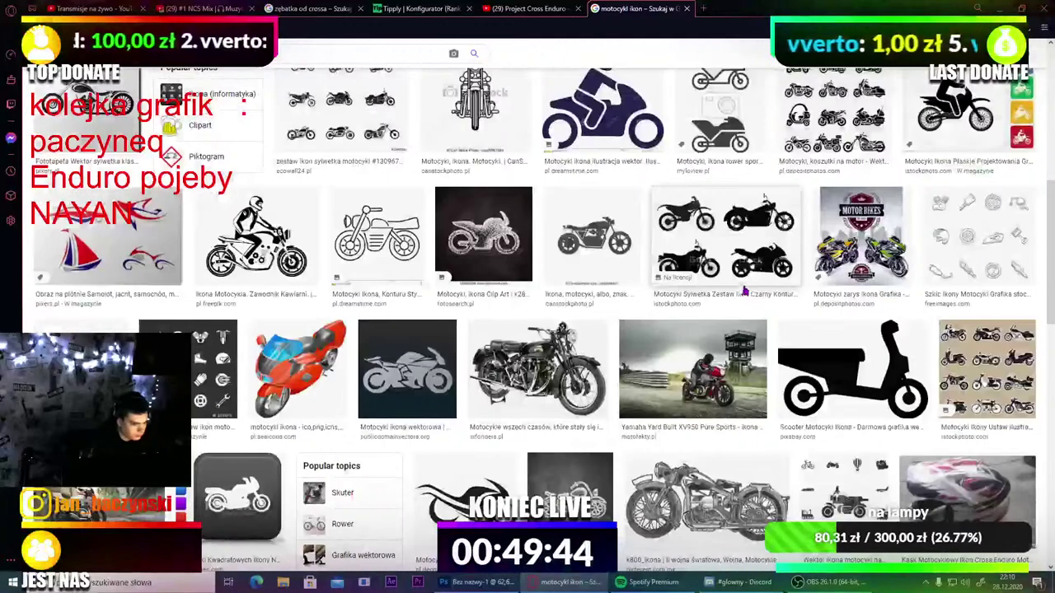
pyautogui.scroll(-1, 734, 280)
pyautogui.scroll(-1, 660, 277)
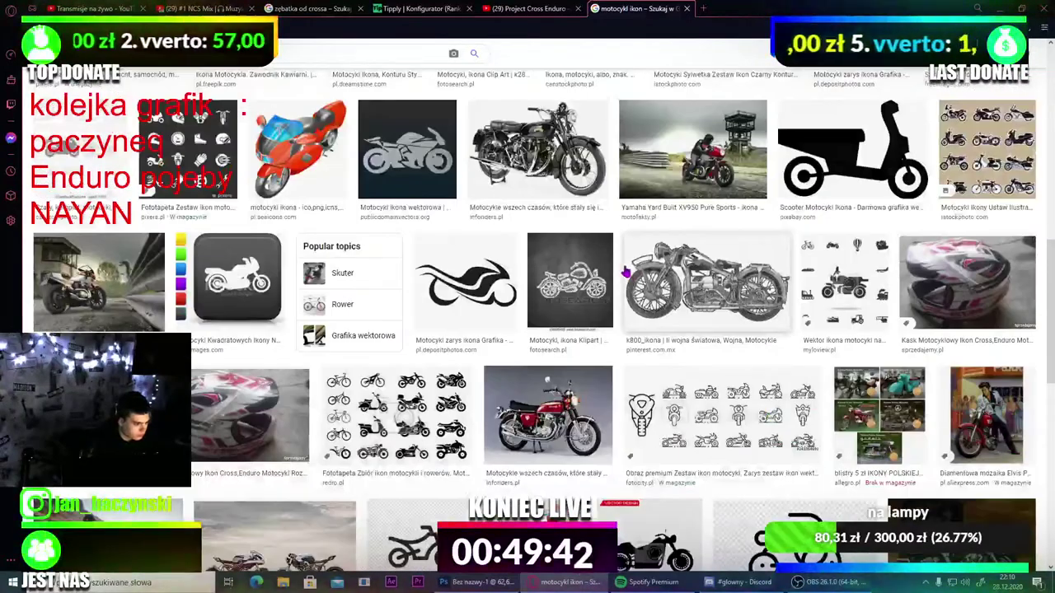
pyautogui.scroll(-1, 577, 272)
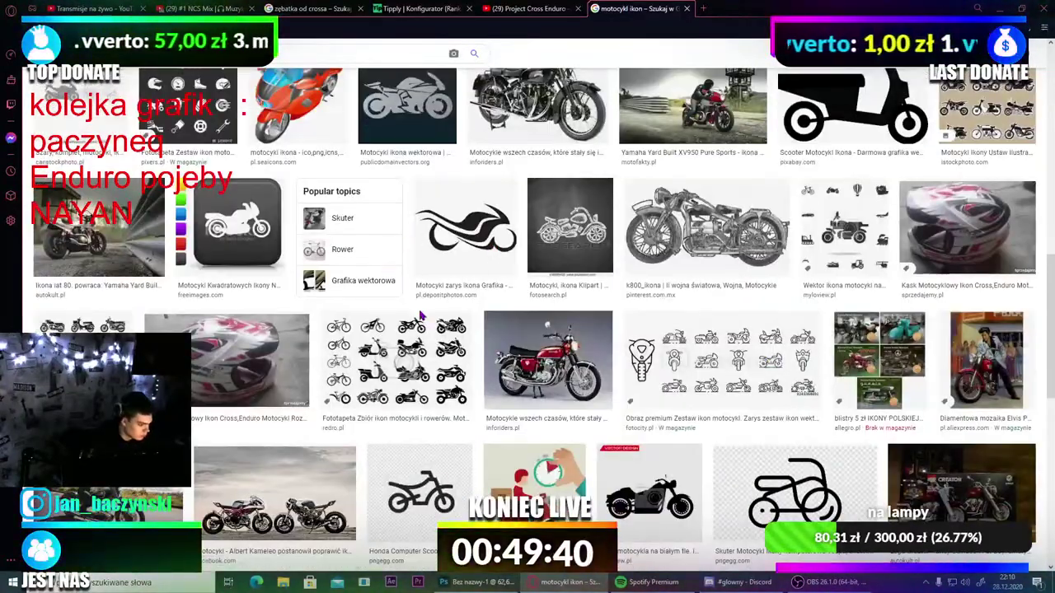
pyautogui.scroll(6, 466, 336)
pyautogui.scroll(3, 467, 338)
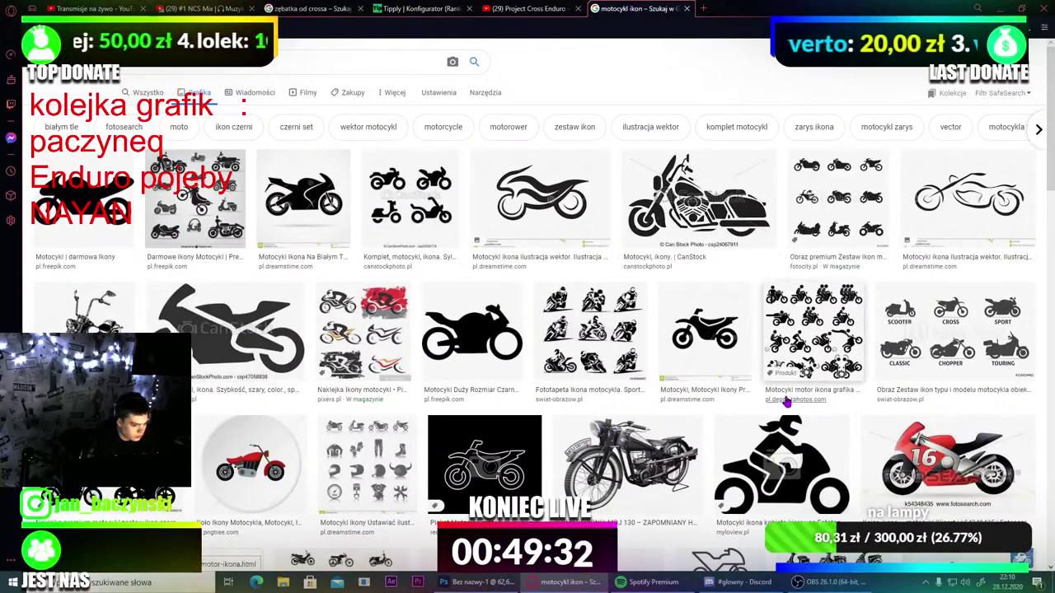
# Step: Browse further through the motorcycle icon results for a suitable motocross silhouette
pyautogui.scroll(-1, 930, 344)
pyautogui.scroll(-3, 930, 345)
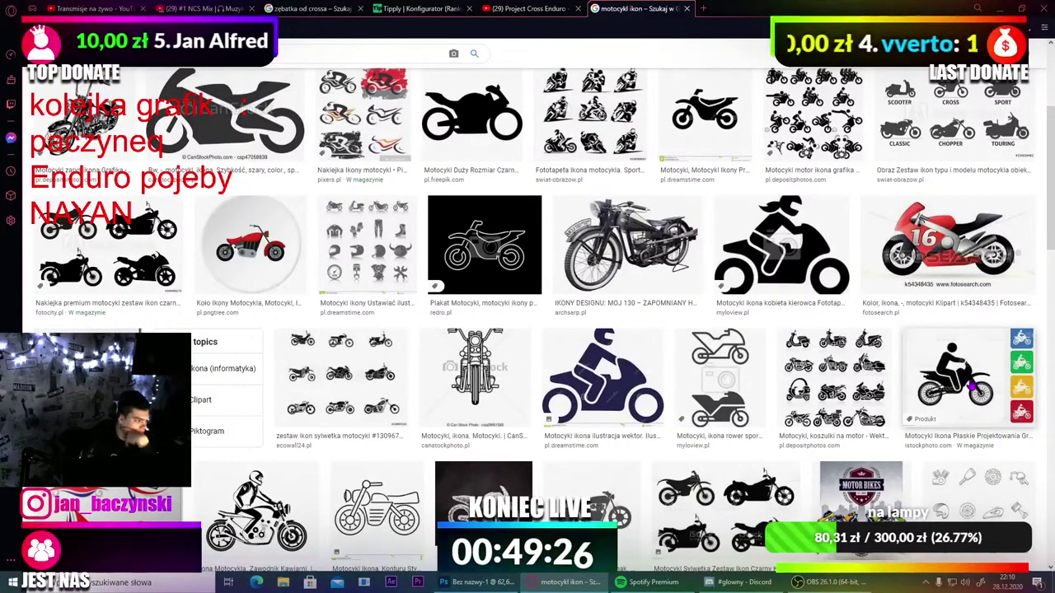
pyautogui.scroll(-7, 961, 376)
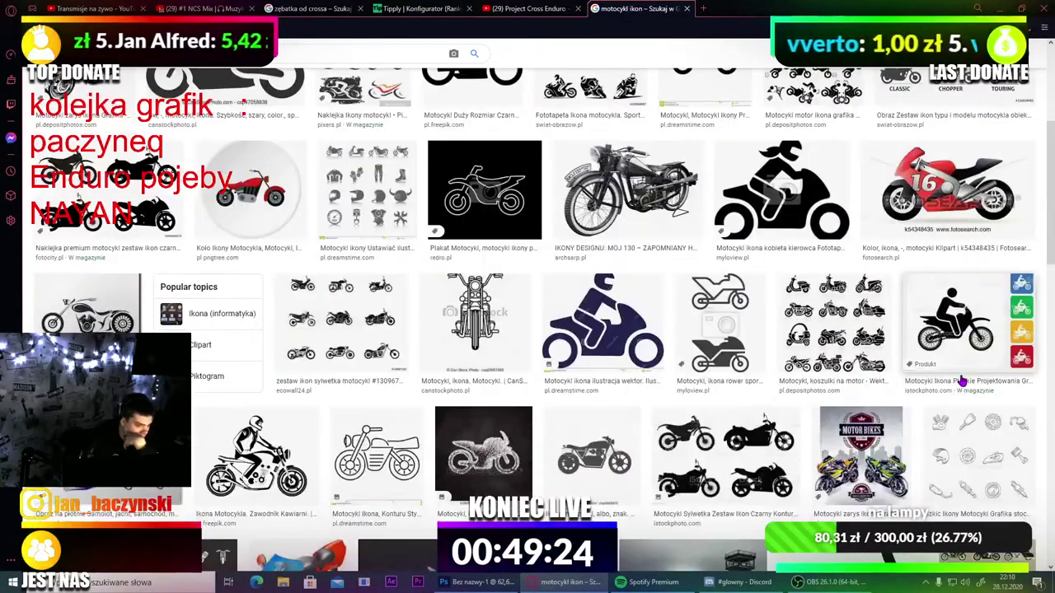
pyautogui.scroll(-8, 920, 322)
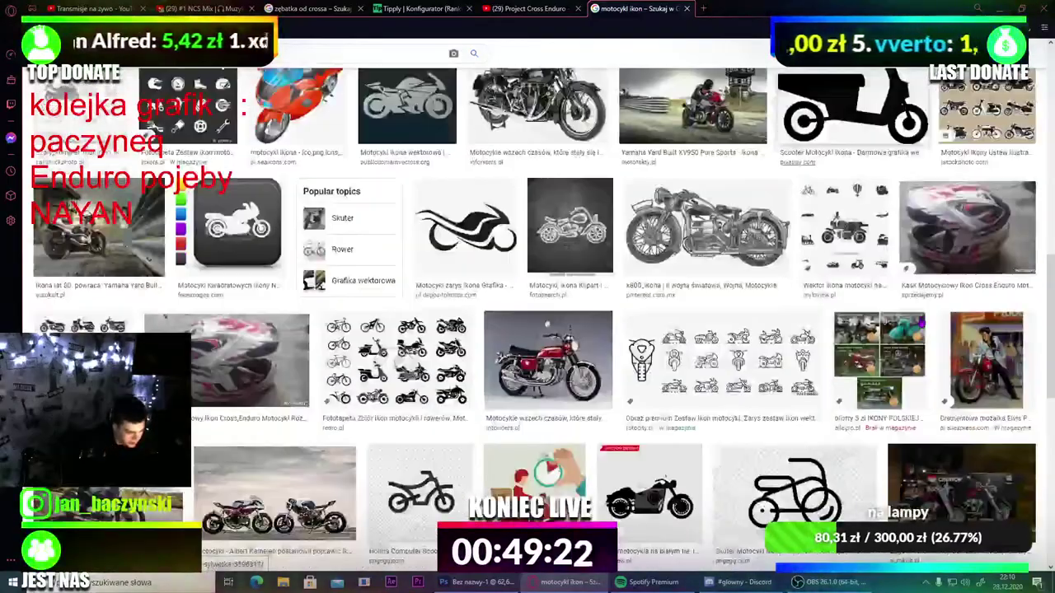
pyautogui.scroll(-8, 920, 323)
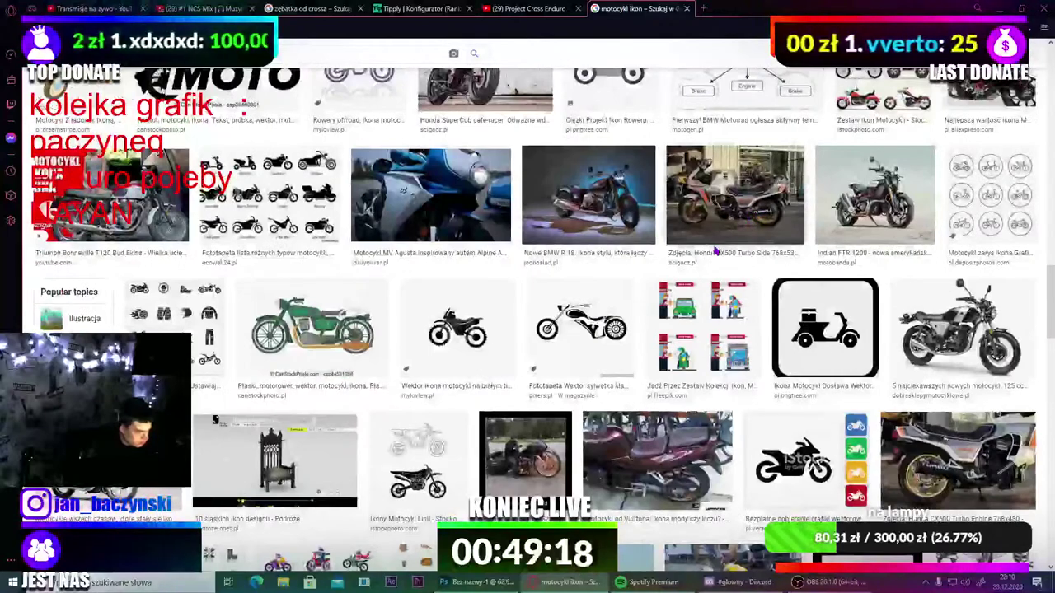
pyautogui.scroll(-4, 708, 252)
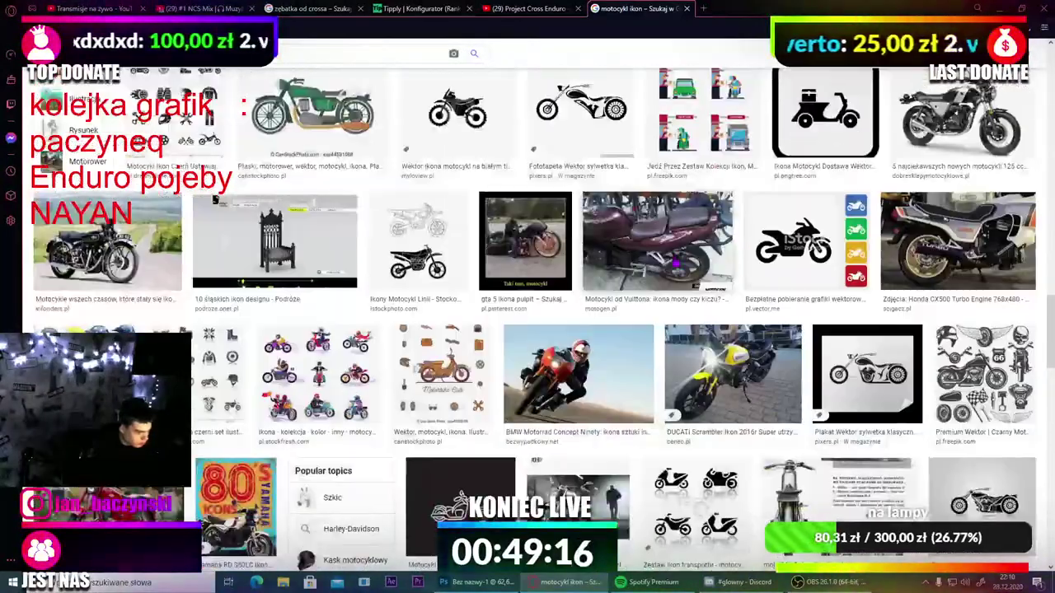
pyautogui.scroll(-6, 674, 263)
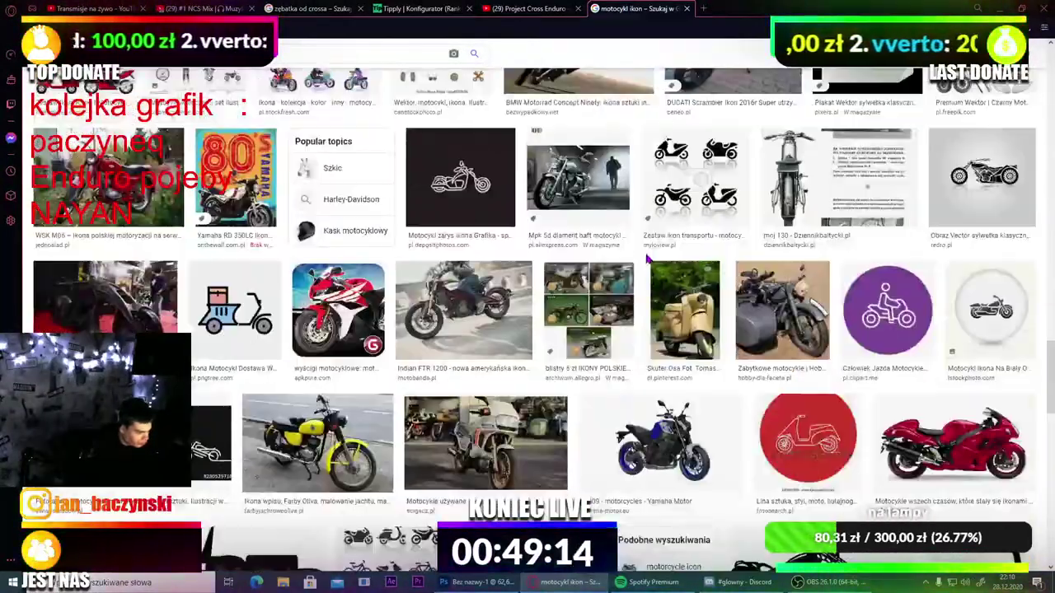
pyautogui.scroll(-5, 648, 260)
pyautogui.scroll(9, 536, 264)
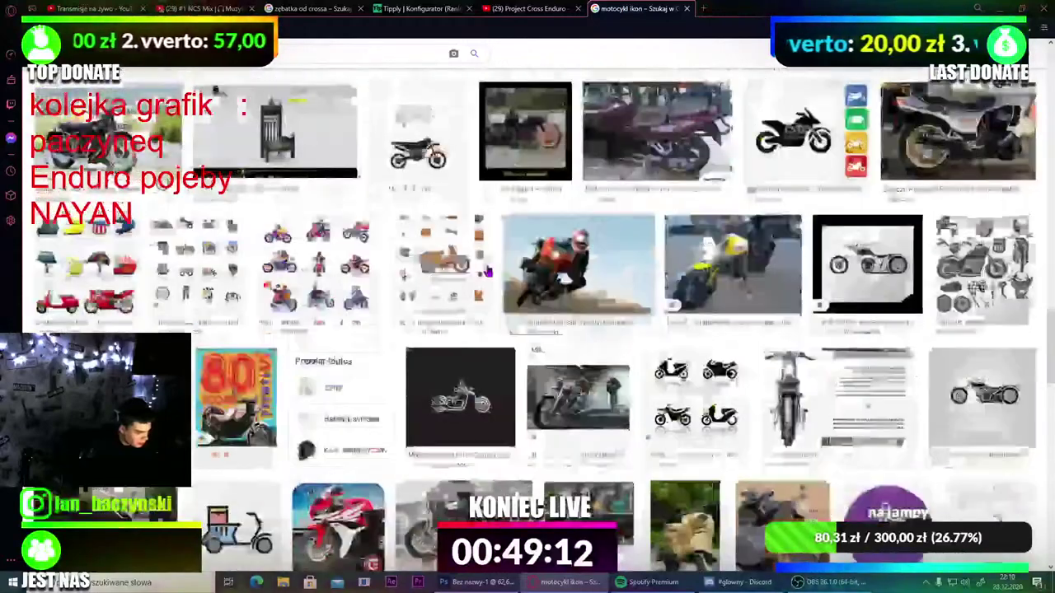
pyautogui.scroll(7, 488, 272)
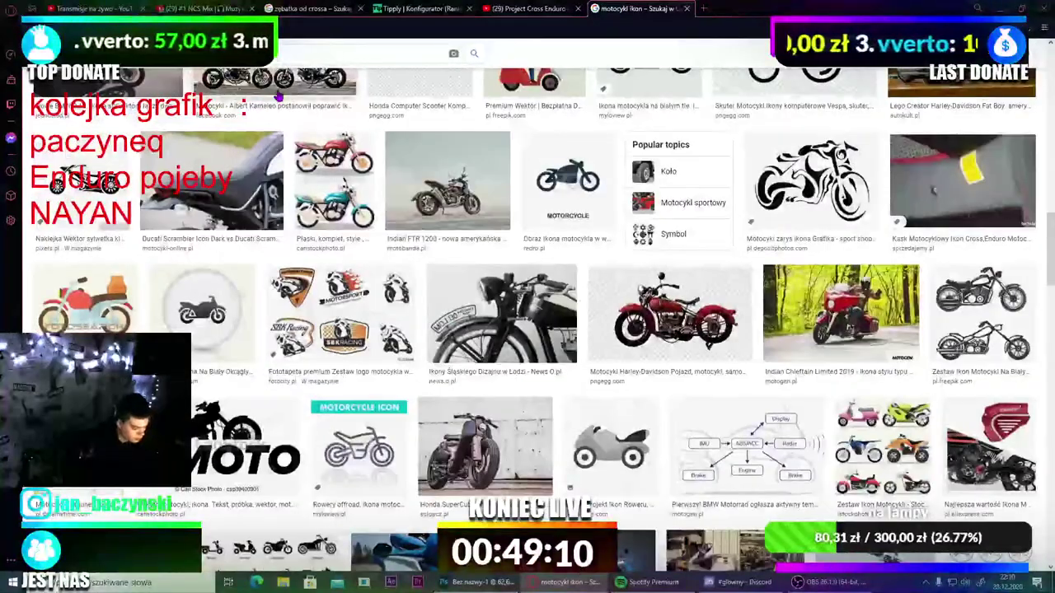
# Step: Search Google Images for "motocykl crossikon", look over the first results and check the logo in Photoshop before returning to the browser
pyautogui.press('Return')
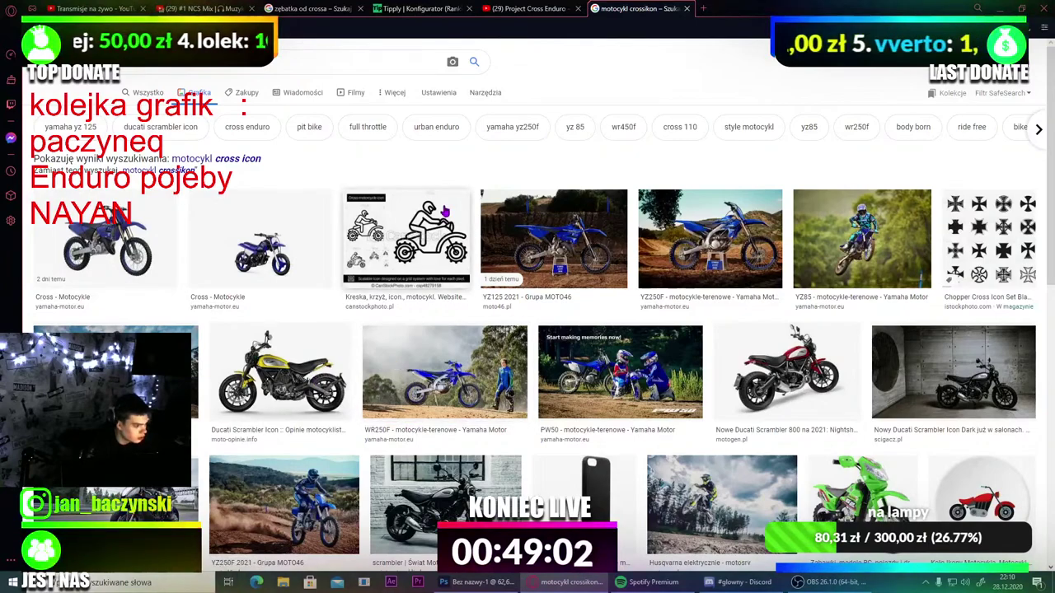
pyautogui.scroll(-2, 527, 179)
pyautogui.scroll(-2, 626, 115)
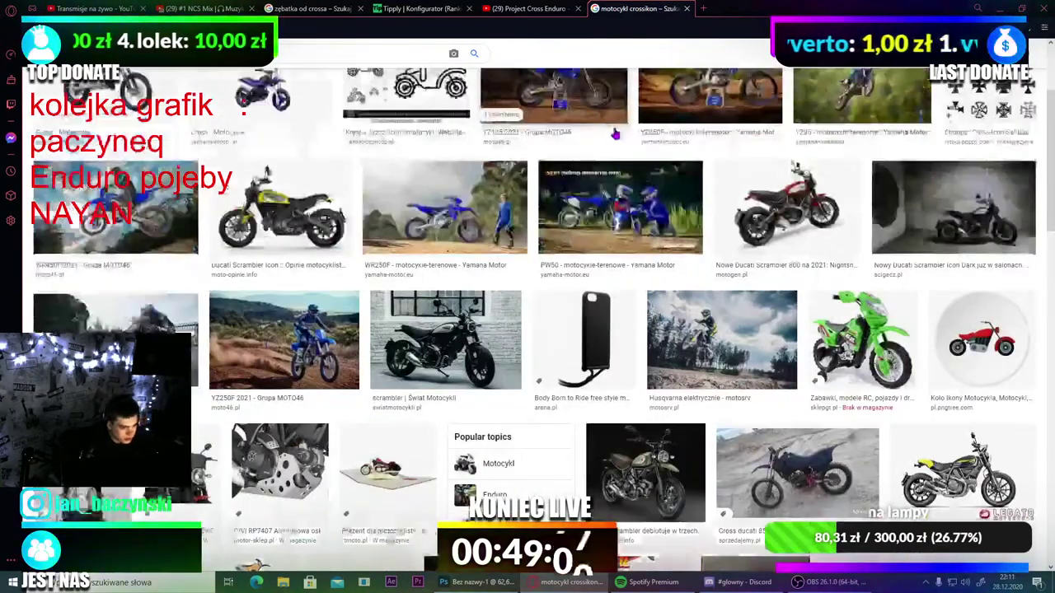
pyautogui.scroll(-3, 545, 167)
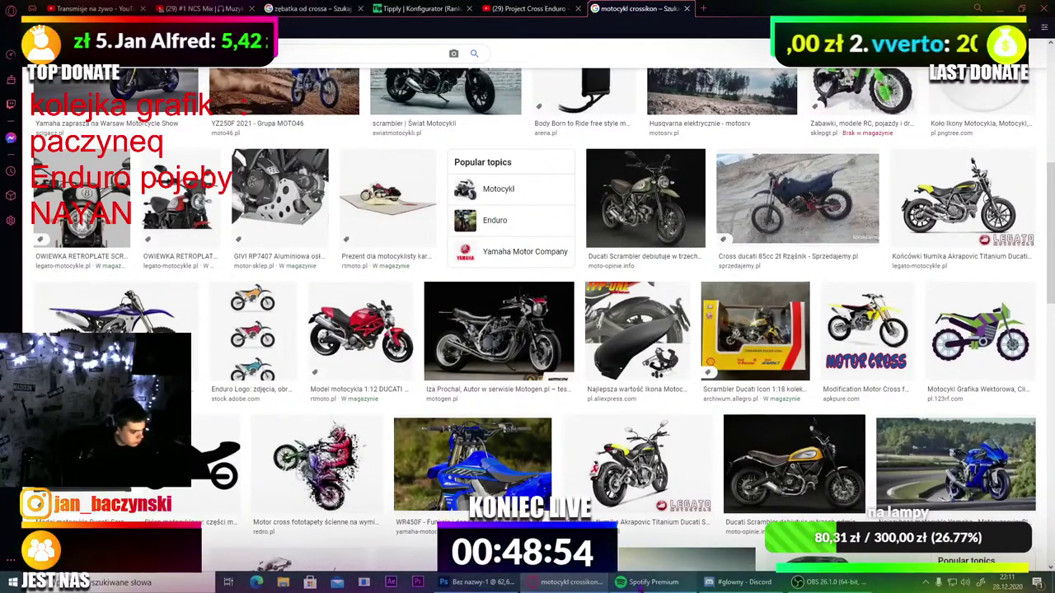
pyautogui.click(482, 582)
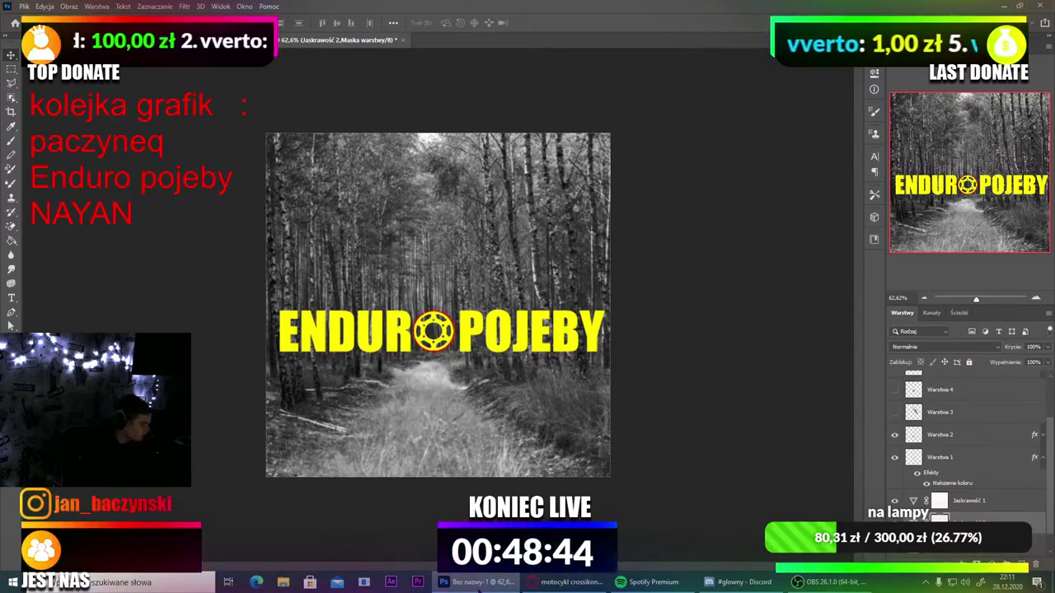
pyautogui.click(485, 585)
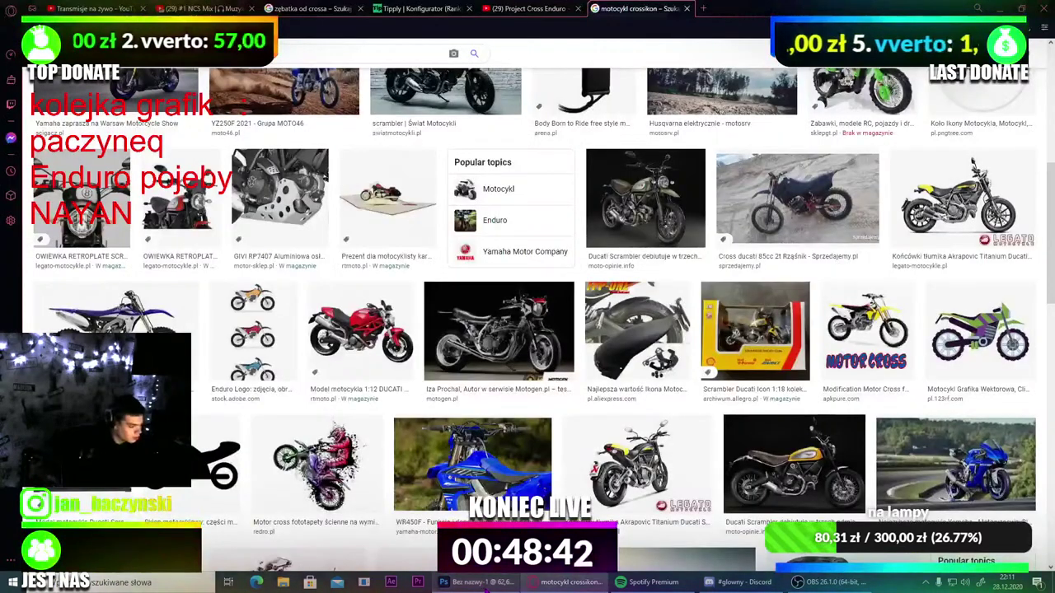
# Step: Examine the remaining motocross image results for a graphic that fits the logo
pyautogui.scroll(-10, 466, 301)
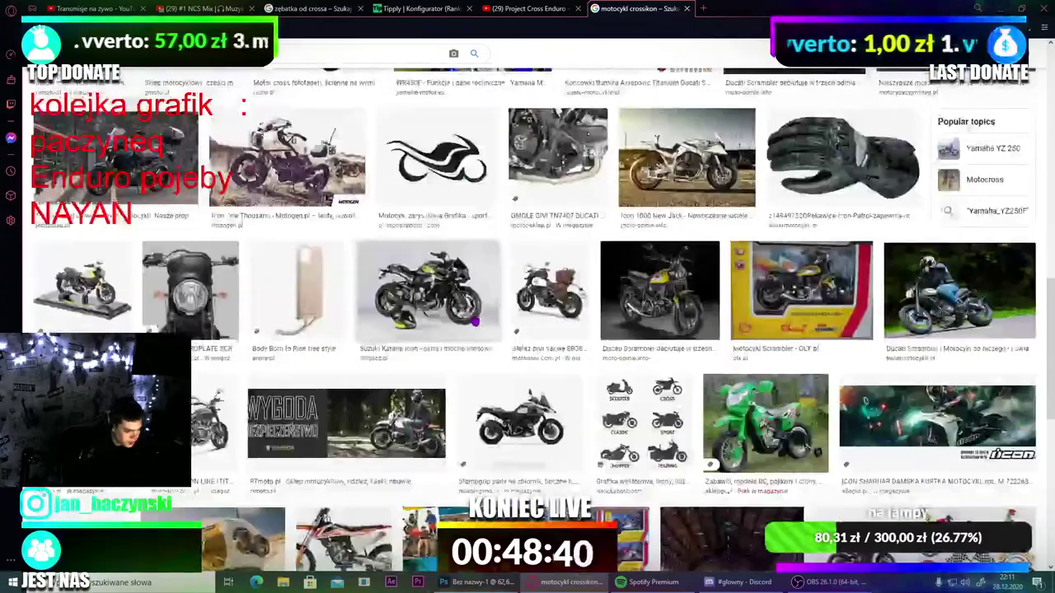
pyautogui.scroll(-2, 482, 311)
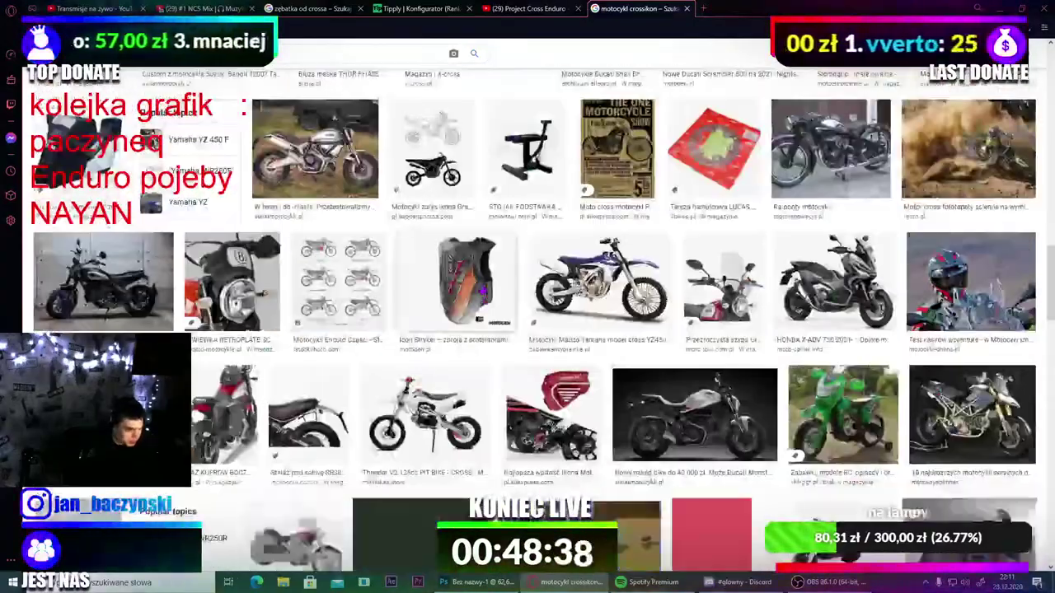
pyautogui.scroll(-10, 527, 313)
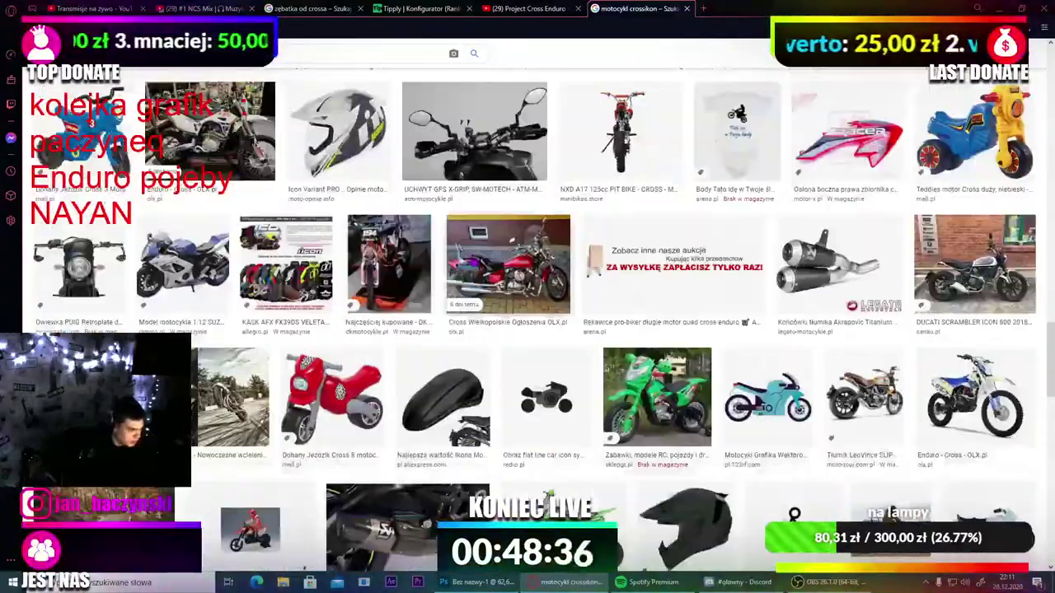
pyautogui.scroll(-10, 527, 313)
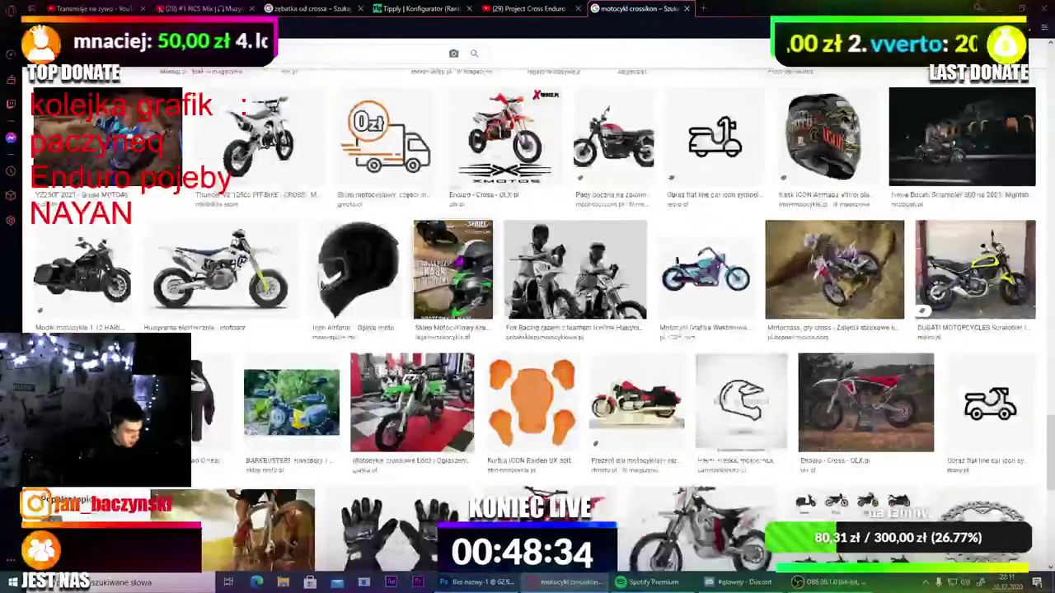
pyautogui.scroll(-3, 404, 292)
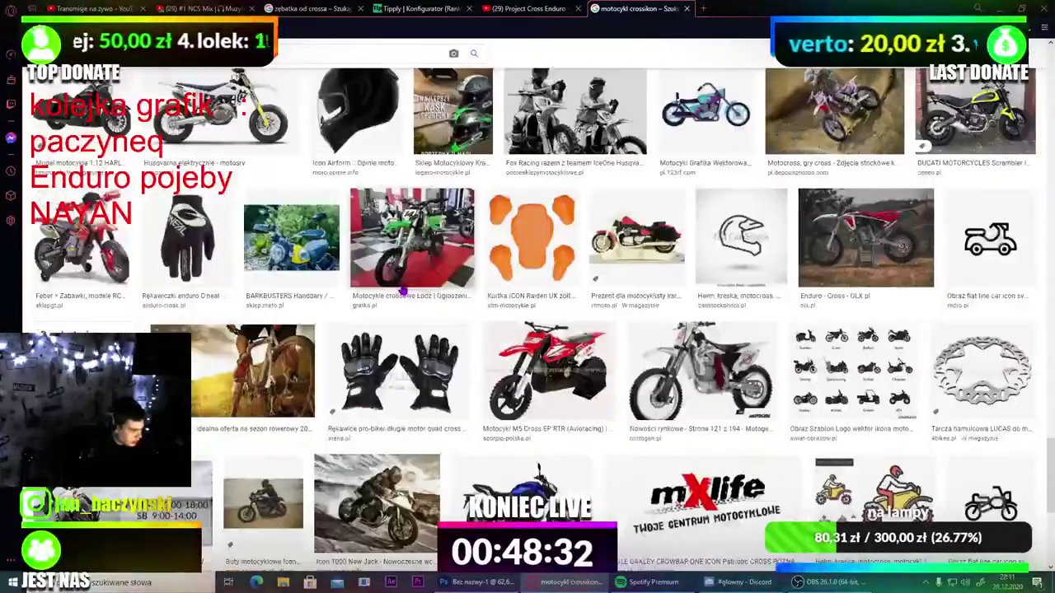
pyautogui.scroll(-4, 404, 290)
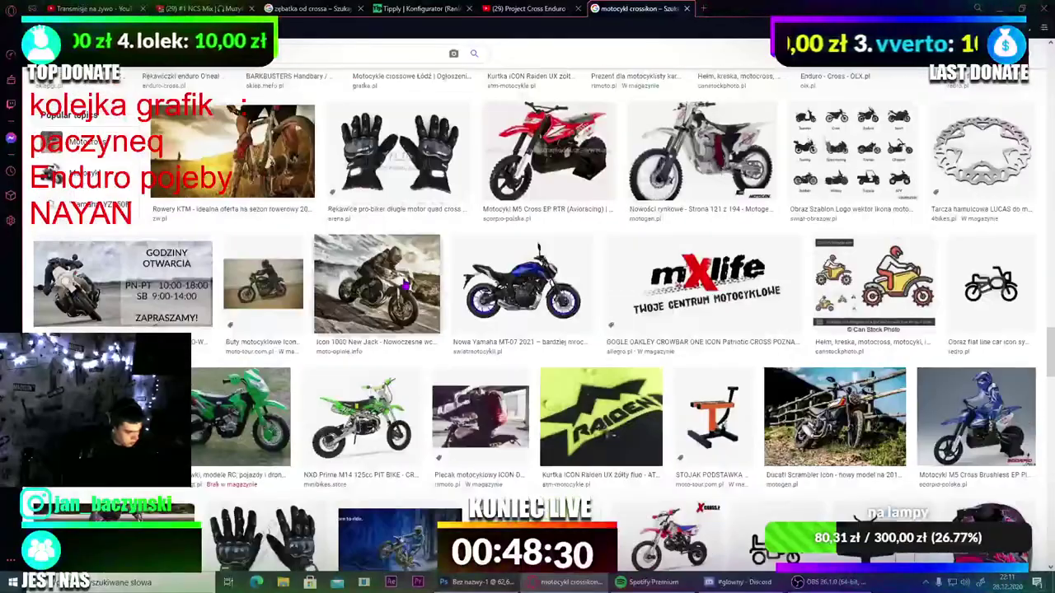
pyautogui.scroll(-4, 405, 285)
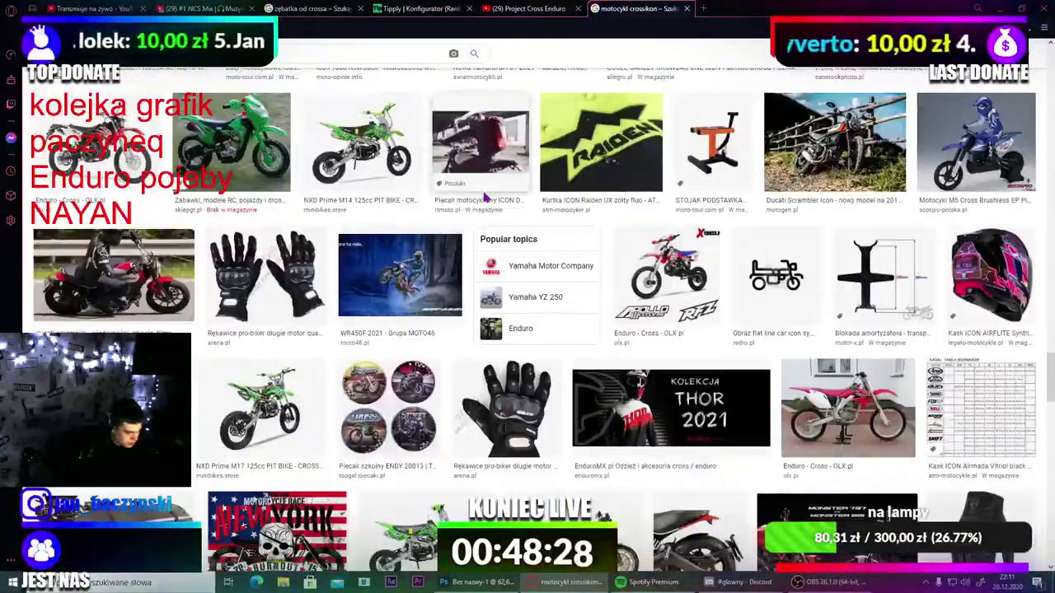
pyautogui.scroll(-5, 486, 198)
pyautogui.scroll(5, 486, 197)
pyautogui.scroll(-4, 486, 198)
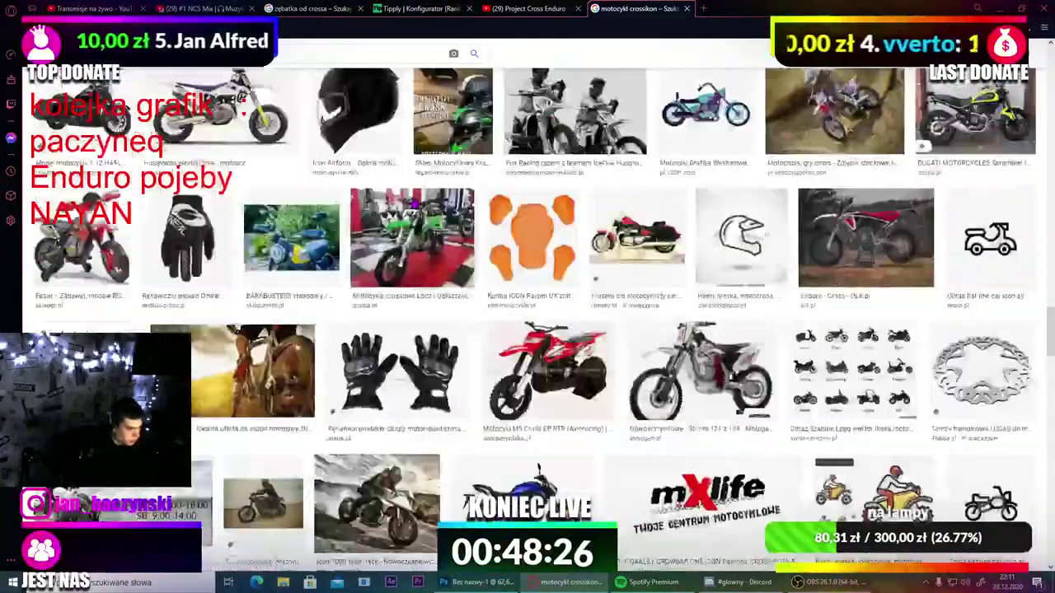
pyautogui.scroll(-4, 486, 198)
pyautogui.scroll(4, 486, 198)
# Step: Search YouTube for "enduro opa" and open the Enduro Opa channel
pyautogui.click(528, 8)
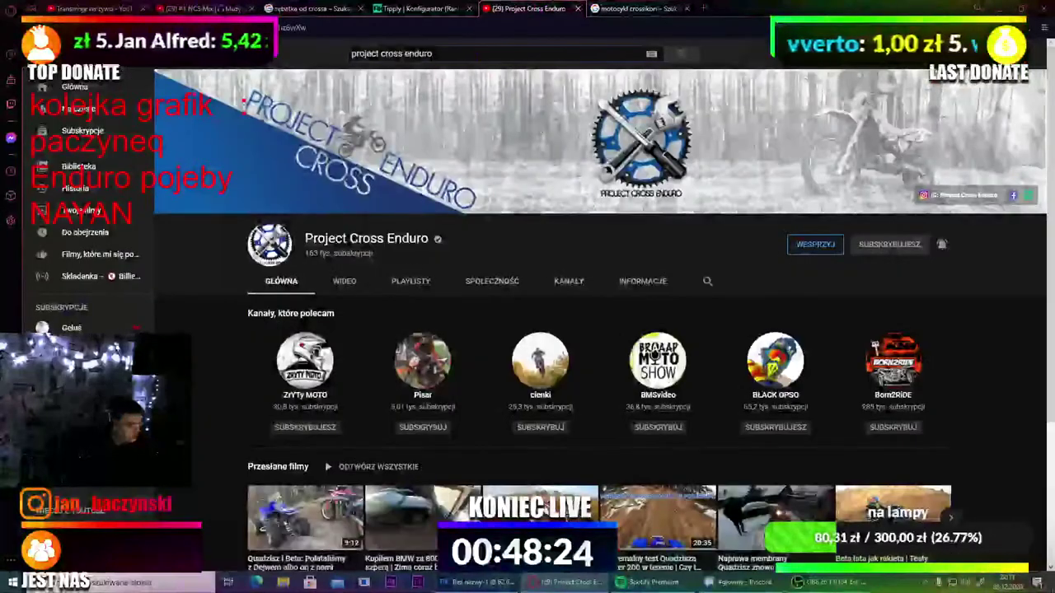
pyautogui.moveTo(437, 54); pyautogui.dragTo(311, 76)
pyautogui.press('BackSpace')
pyautogui.write('e')
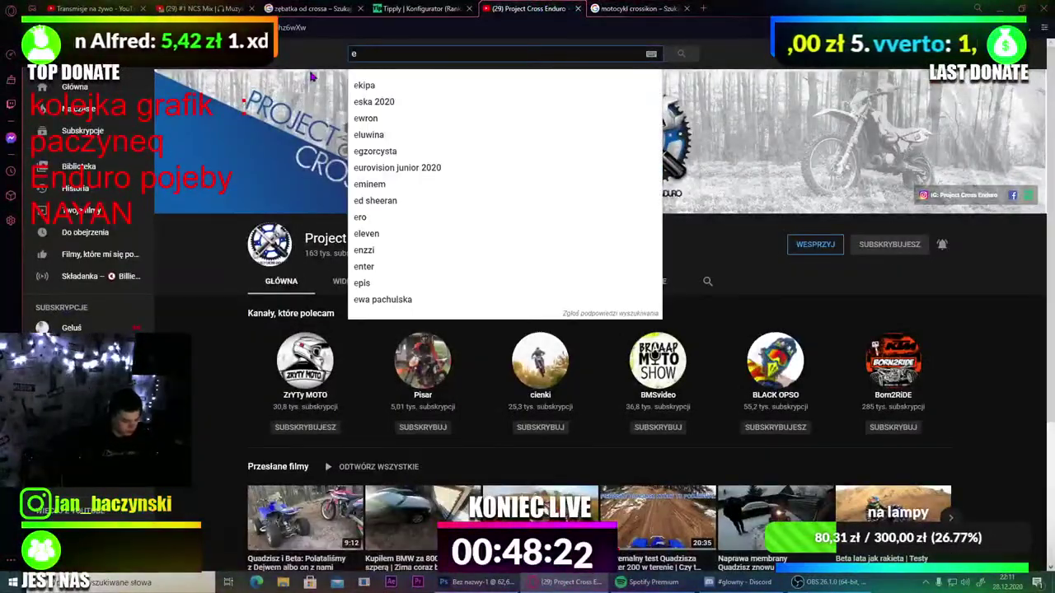
pyautogui.write('nd')
pyautogui.write('uro opa')
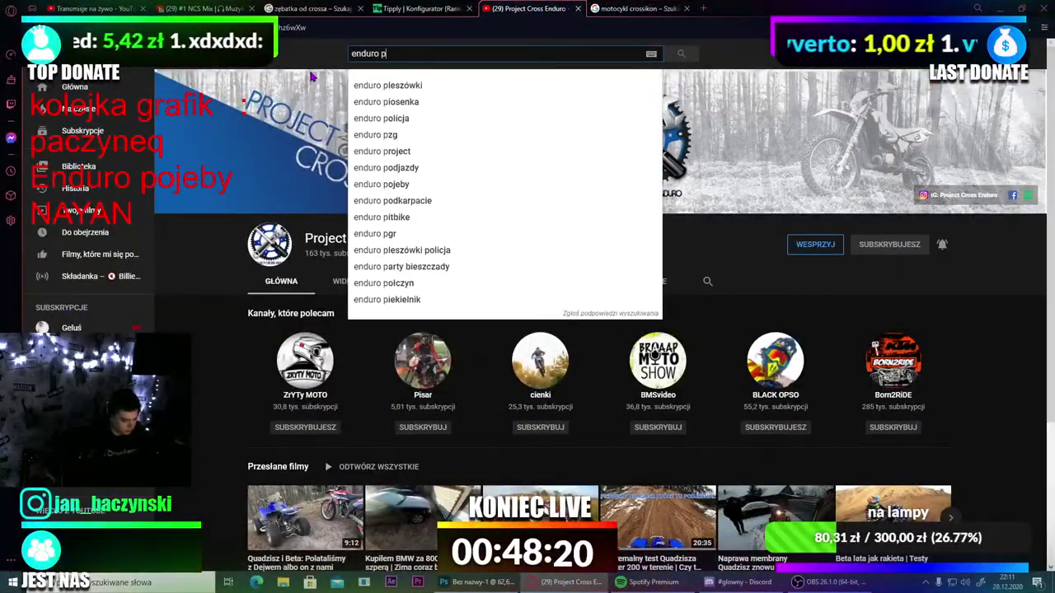
pyautogui.press('Return')
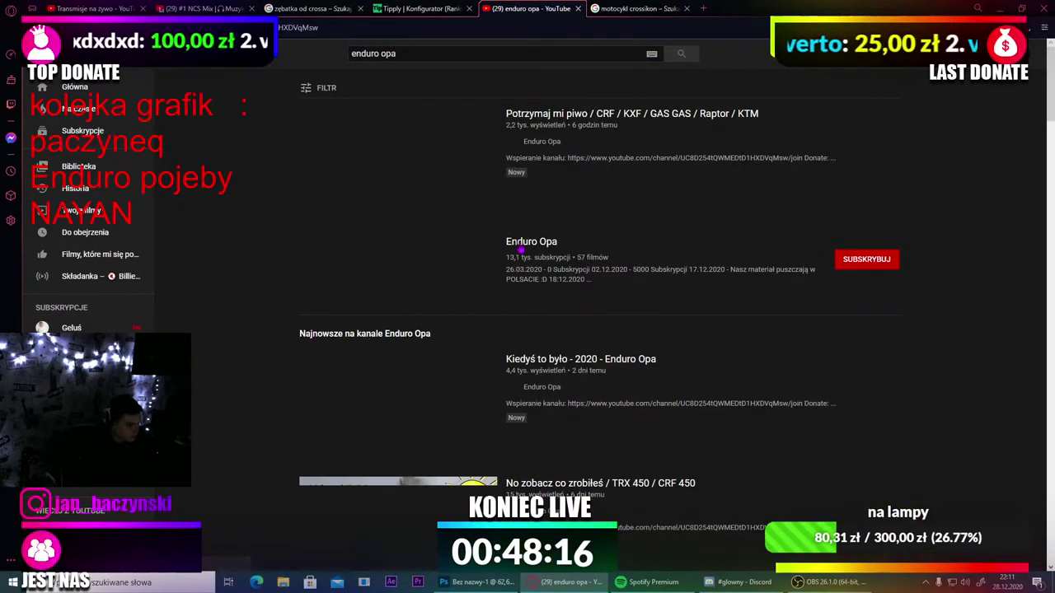
pyautogui.click(455, 266)
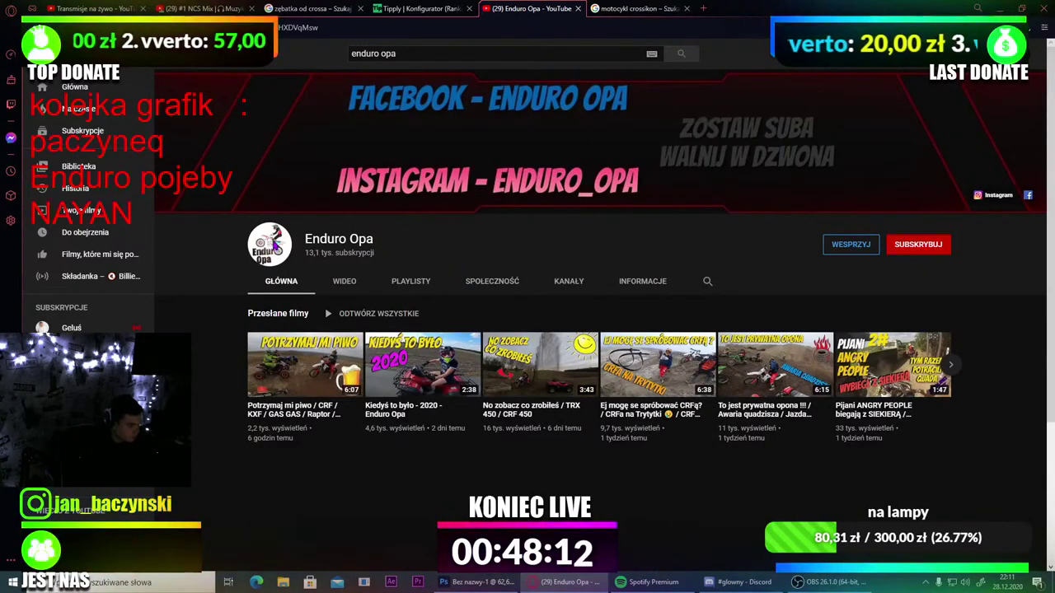
# Step: Try to copy the Enduro Opa channel avatar into the Photoshop document, deleting the pasted layer and returning to the browser
pyautogui.rightClick(277, 244)
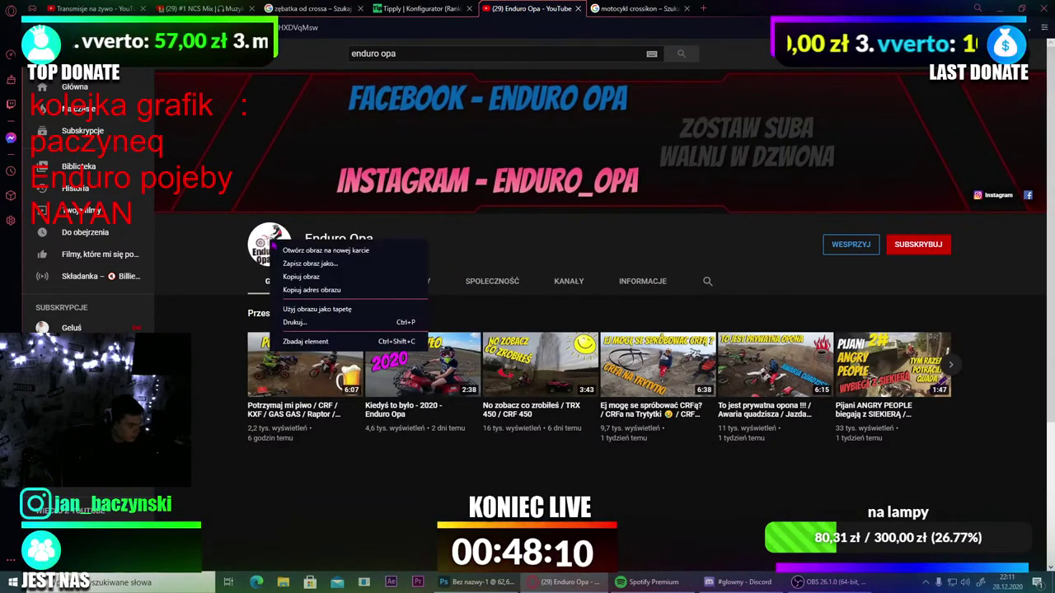
pyautogui.click(354, 285)
pyautogui.click(480, 582)
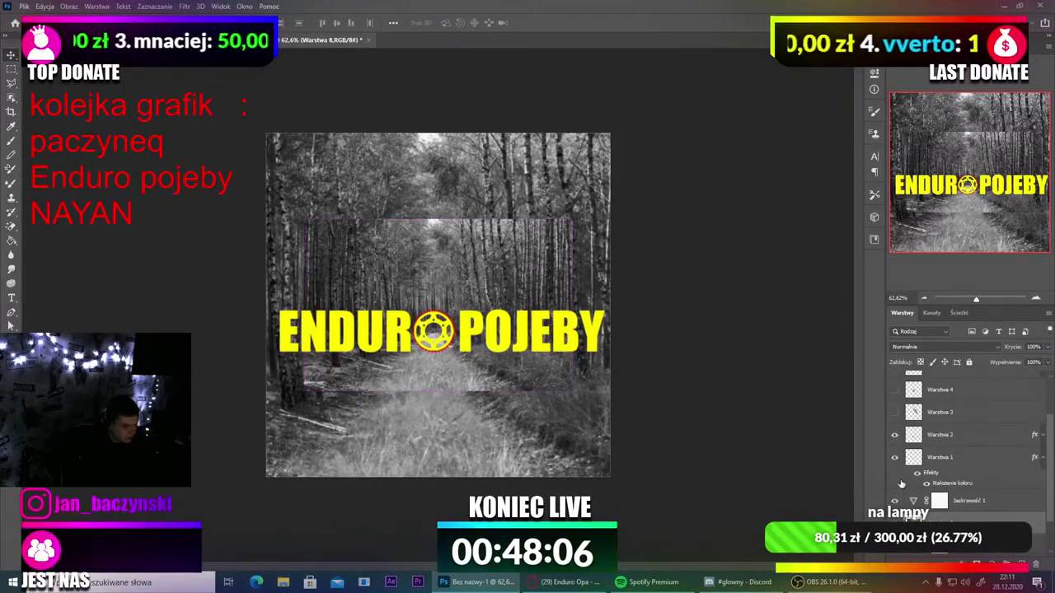
pyautogui.press('Delete')
pyautogui.click(571, 583)
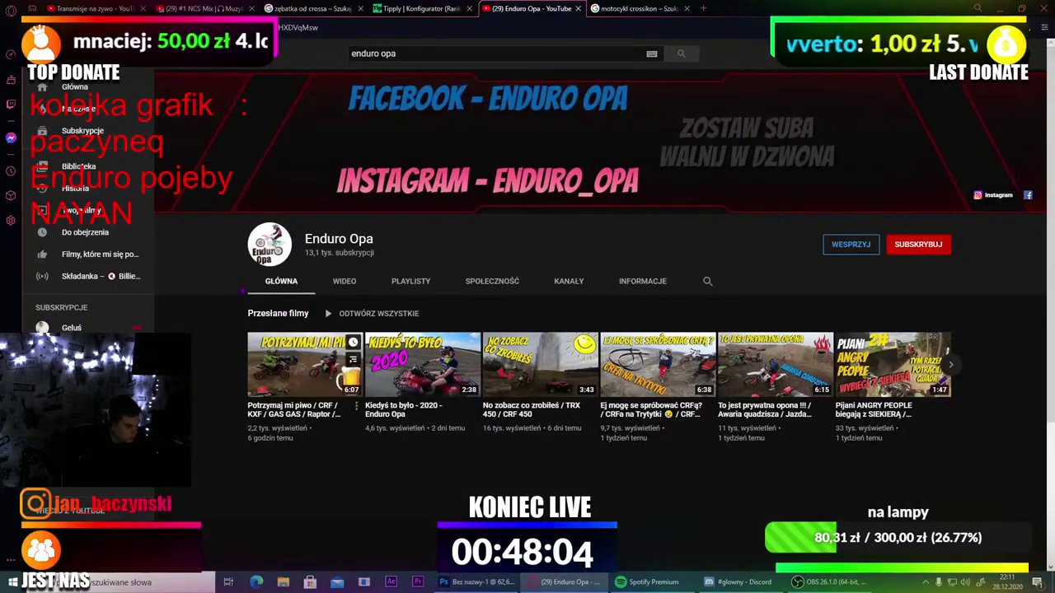
# Step: Try the Enduro Opa channel avatar in the Photoshop logo, enlarging it, restoring its size, moving it above the sprocket and deleting it
pyautogui.rightClick(278, 245)
pyautogui.click(354, 285)
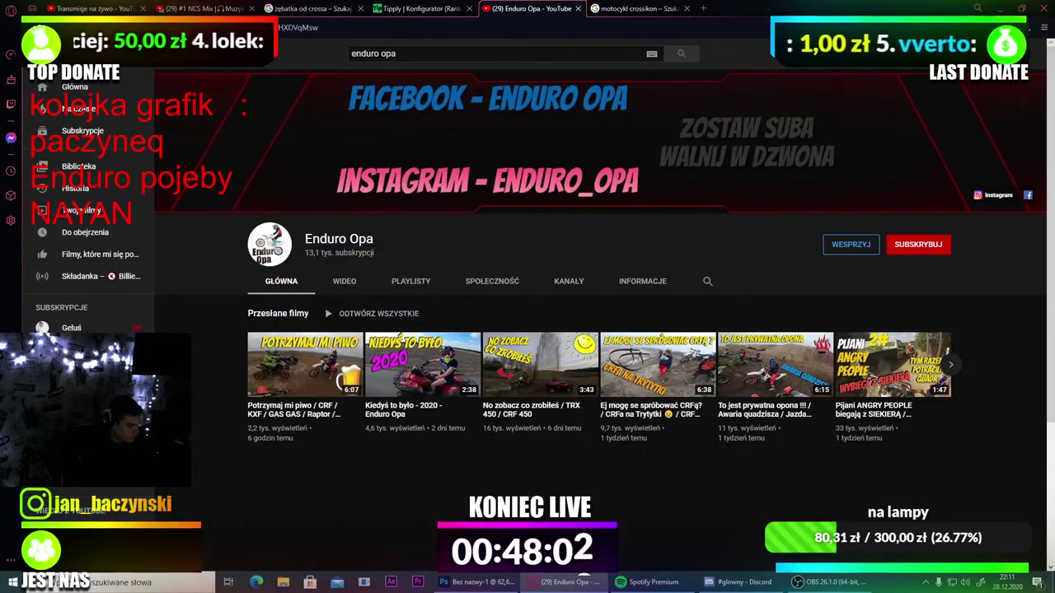
pyautogui.click(482, 583)
pyautogui.hotkey('ctrl', 'v')
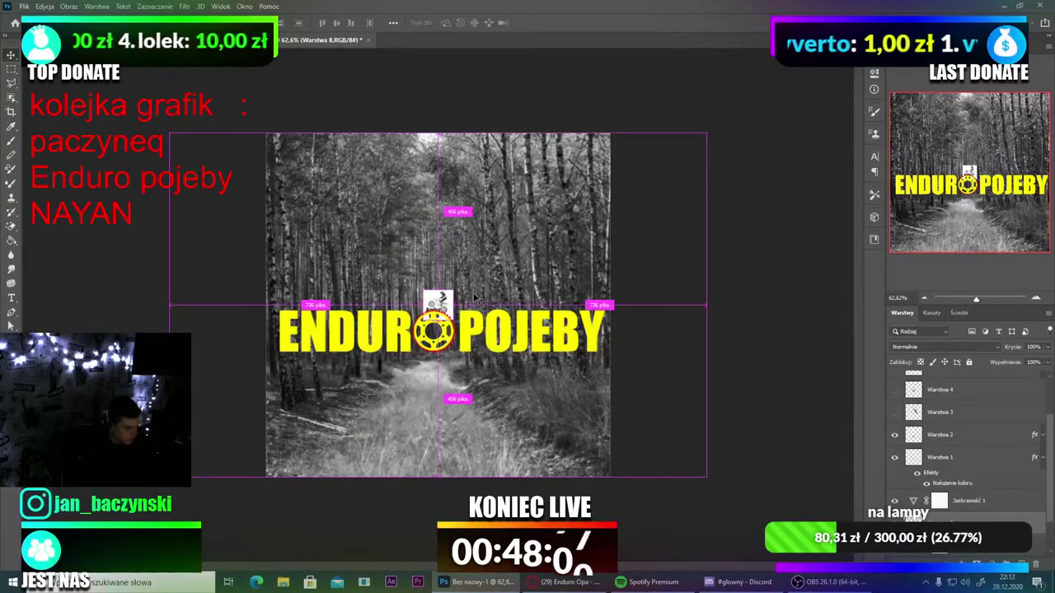
pyautogui.hotkey('ctrl', 't')
pyautogui.moveTo(453, 291); pyautogui.dragTo(473, 203)
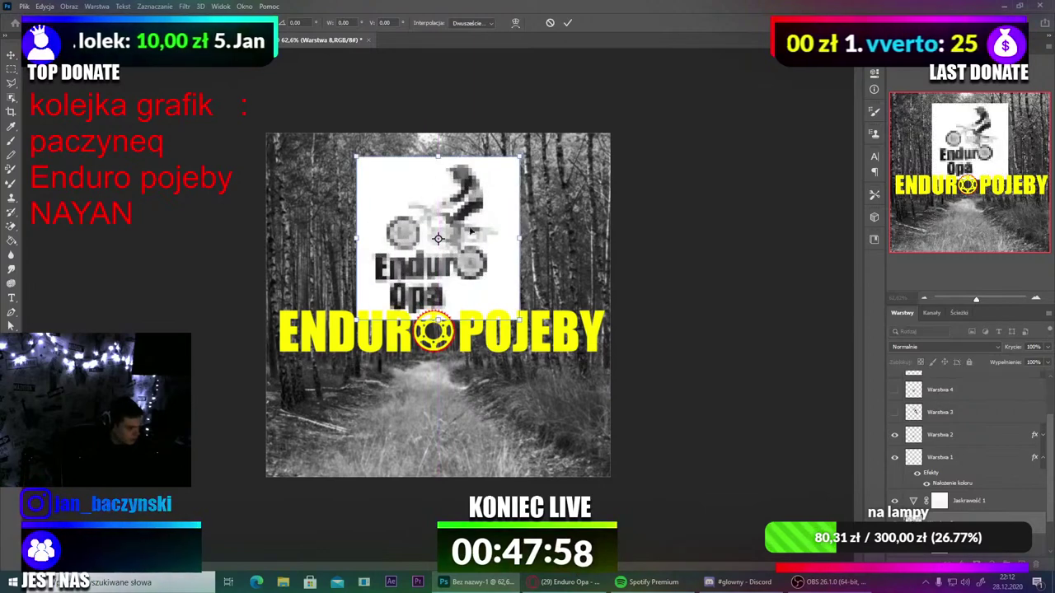
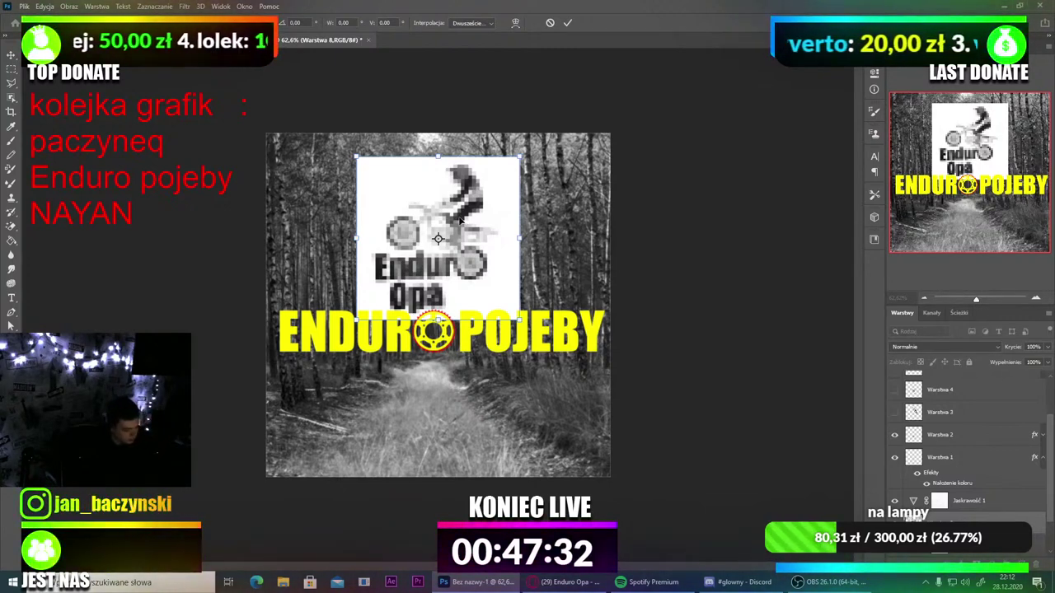
pyautogui.hotkey('ctrl', 'z')
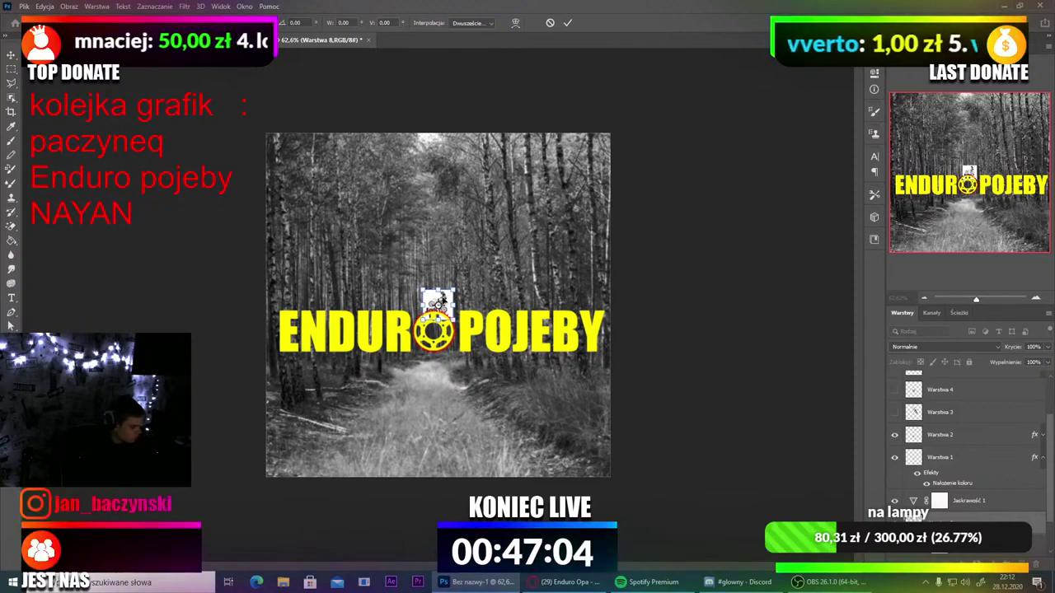
pyautogui.moveTo(437, 304); pyautogui.dragTo(439, 259)
pyautogui.press('Return')
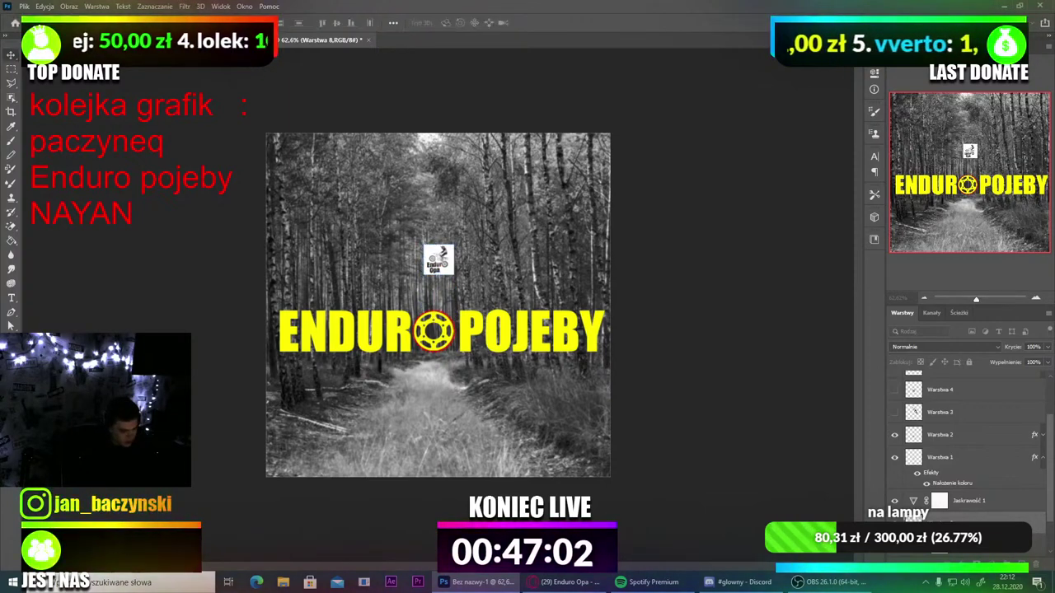
pyautogui.press('Delete')
# Step: Return to the browser and look through the "motocykl crossikon" image results again for a usable motocross graphic
pyautogui.click(561, 582)
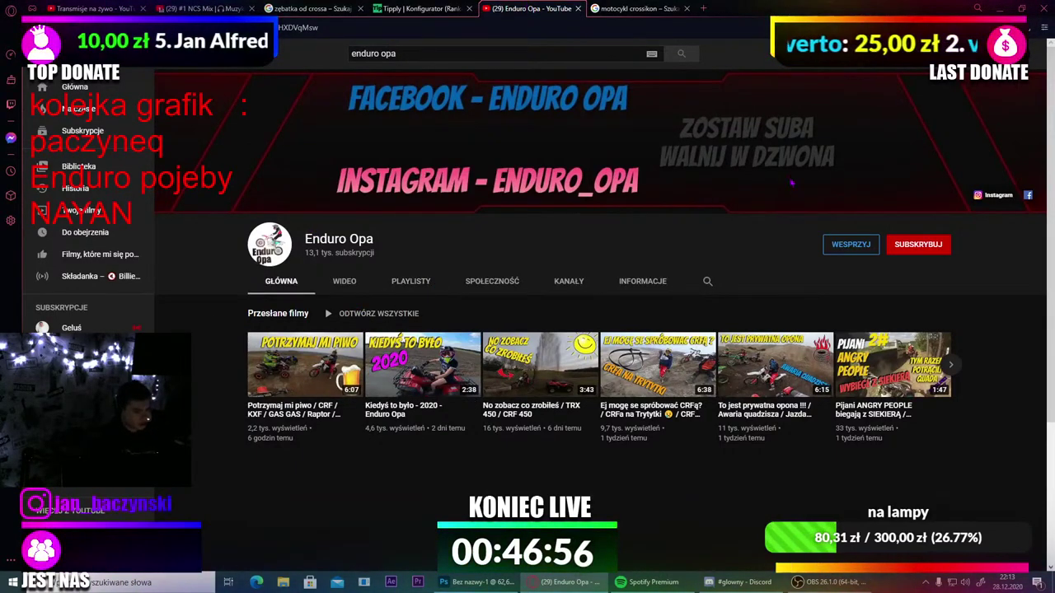
pyautogui.click(638, 9)
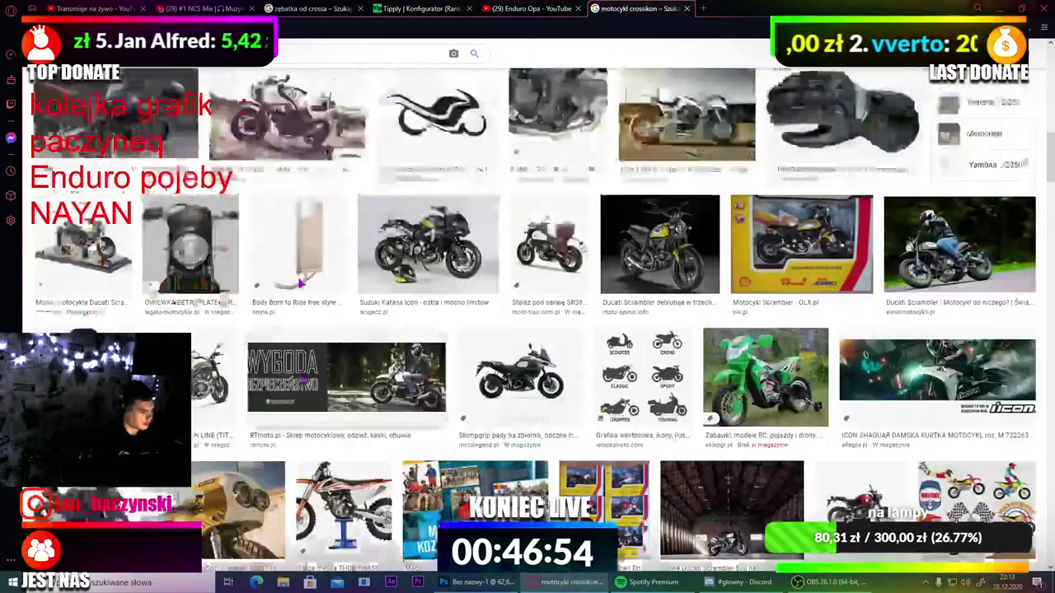
pyautogui.scroll(10, 301, 283)
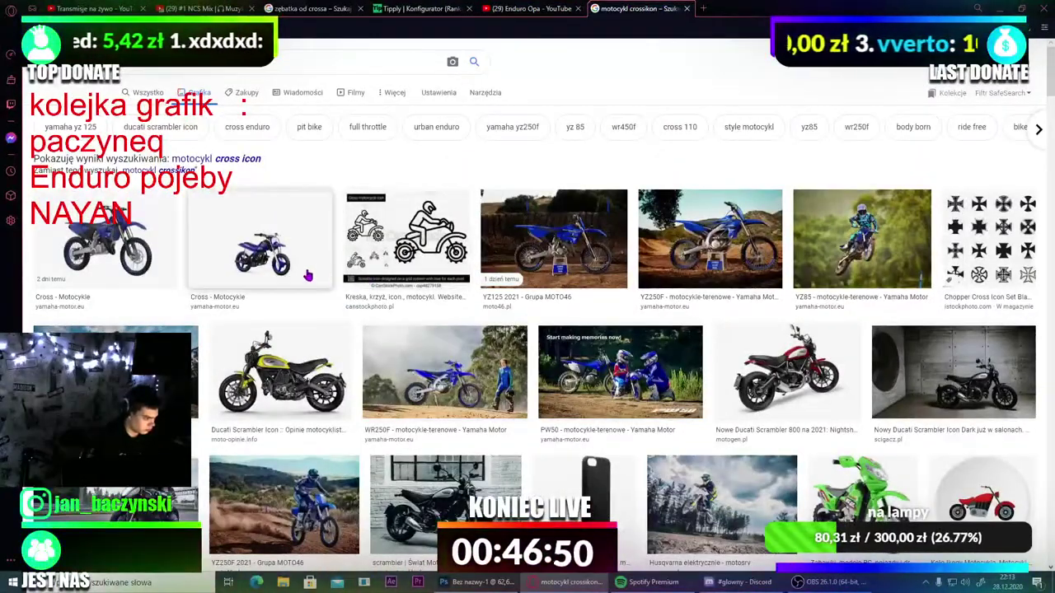
pyautogui.scroll(-1, 234, 165)
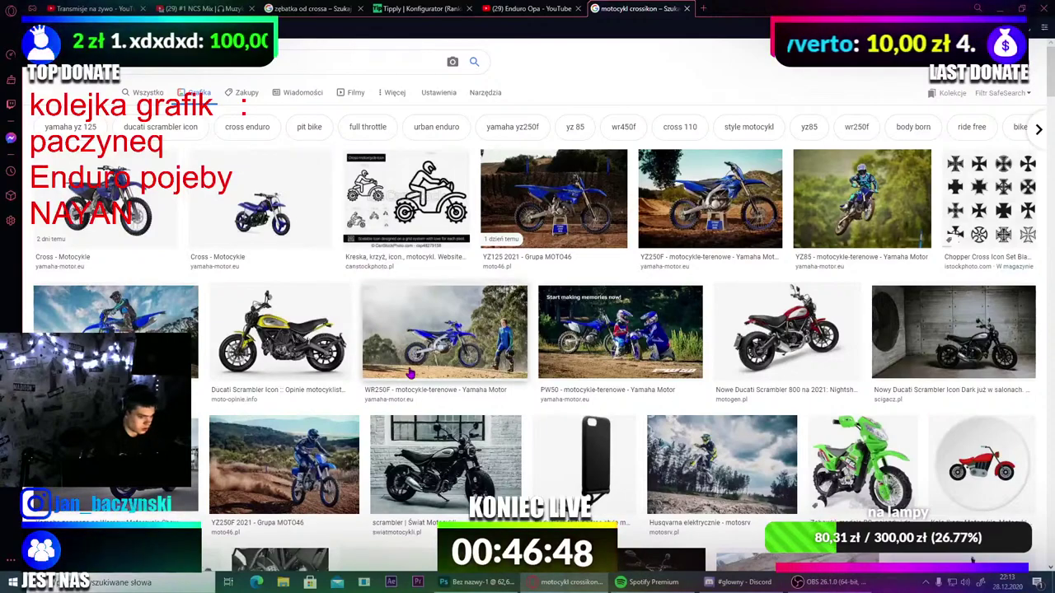
pyautogui.scroll(-3, 418, 373)
pyautogui.scroll(-10, 418, 373)
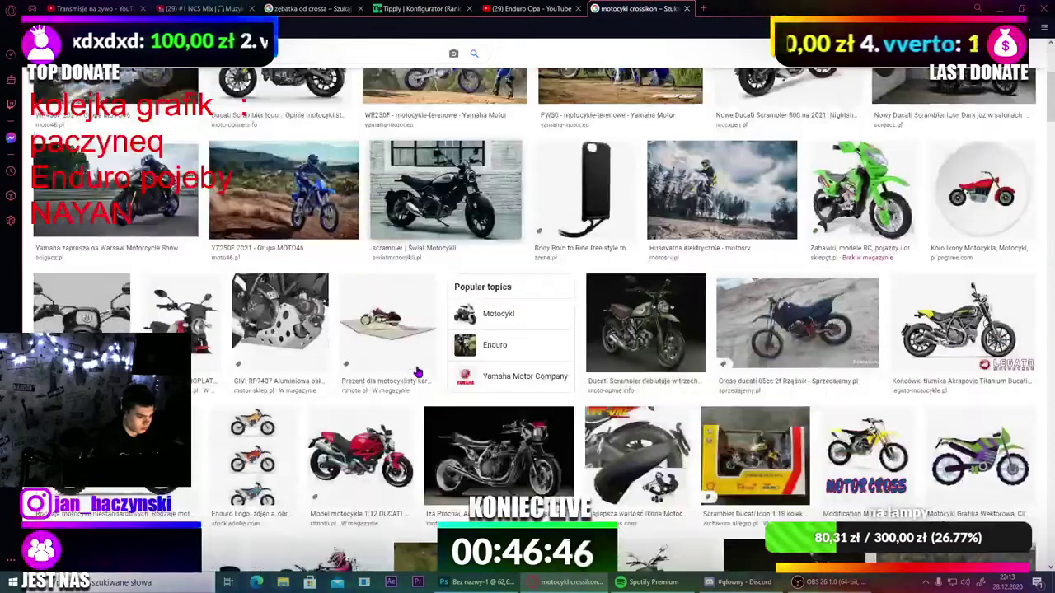
pyautogui.scroll(-10, 420, 371)
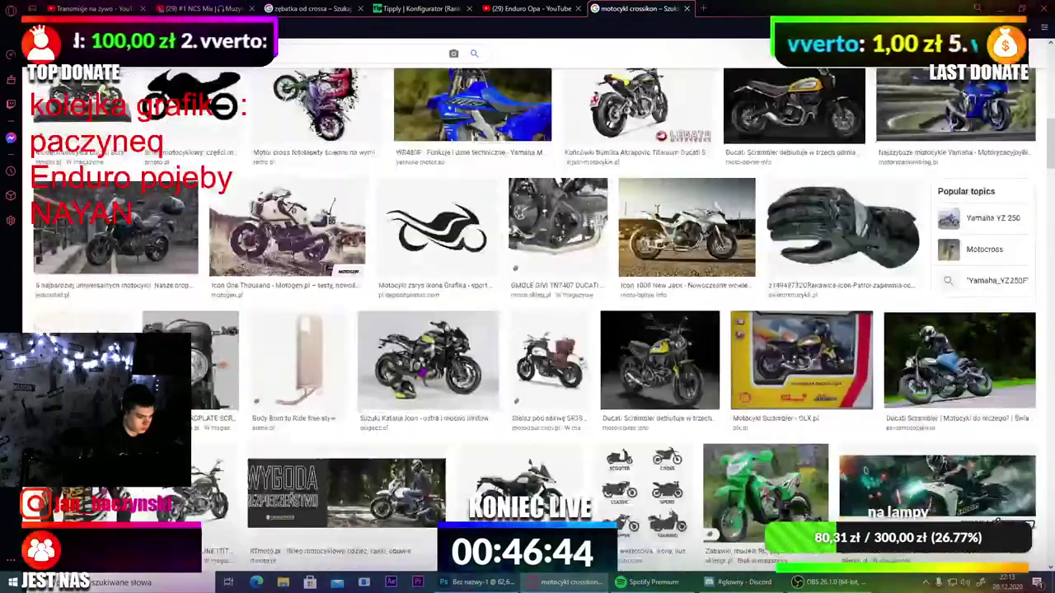
pyautogui.scroll(3, 418, 387)
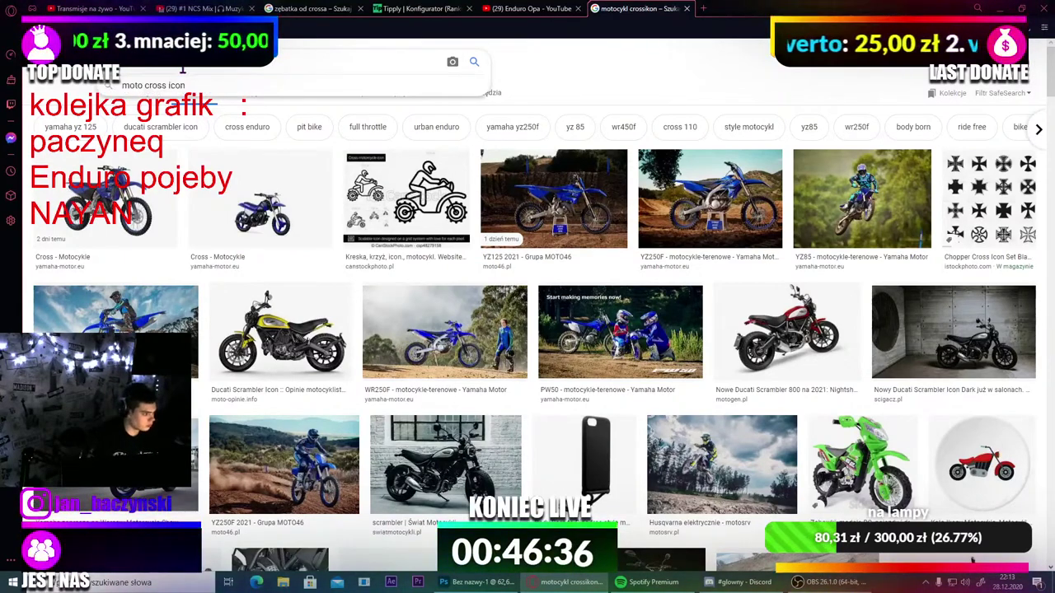
# Step: Search Google Images for "moto cross icon" and open the Motocross Icon picture of the yellow-suited rider
pyautogui.press('Return')
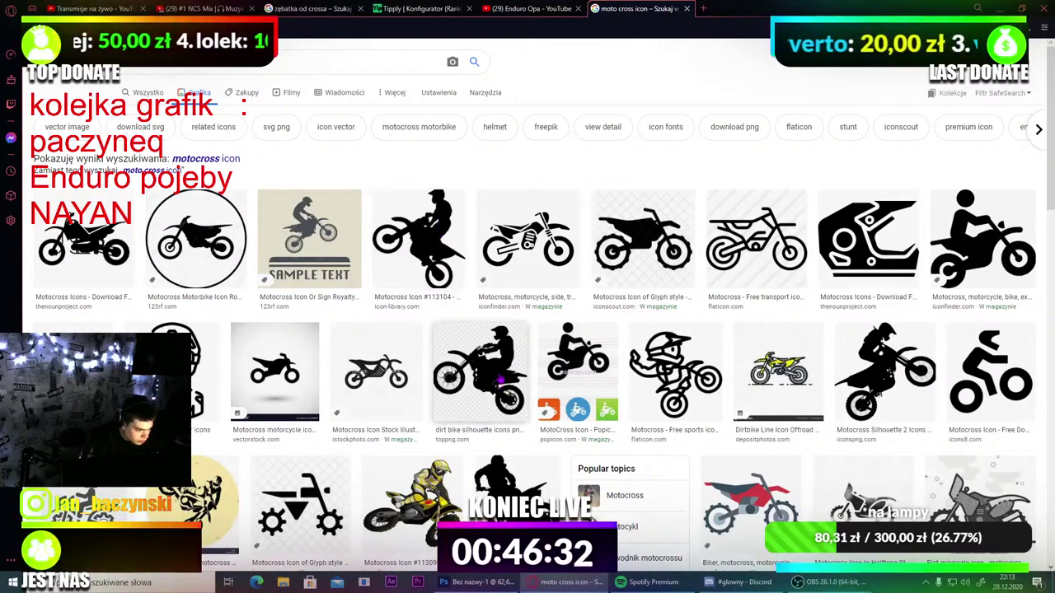
pyautogui.scroll(-3, 439, 240)
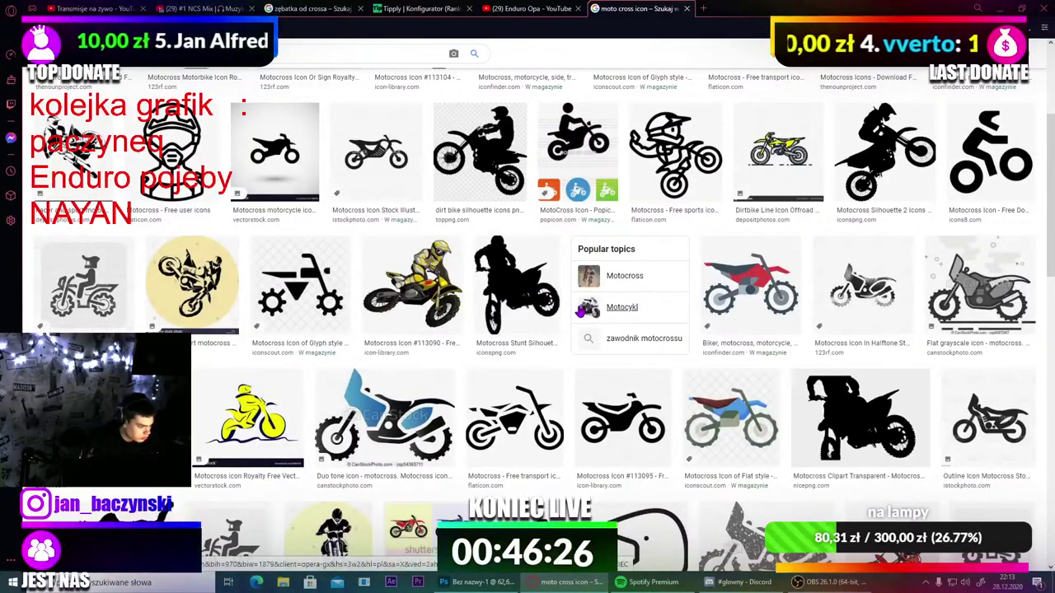
pyautogui.scroll(-2, 581, 310)
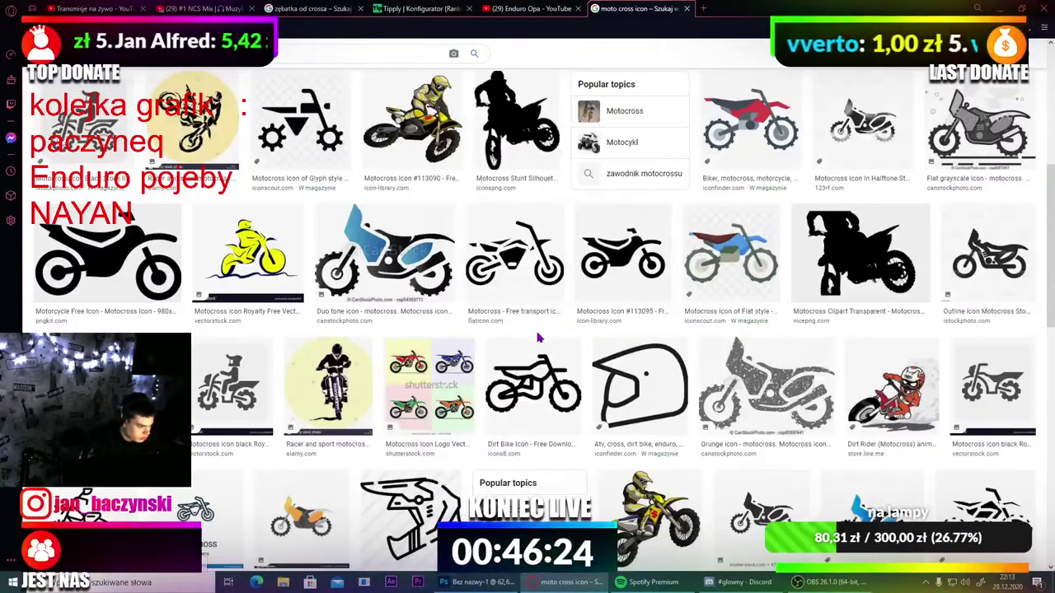
pyautogui.scroll(-1, 541, 328)
pyautogui.click(654, 401)
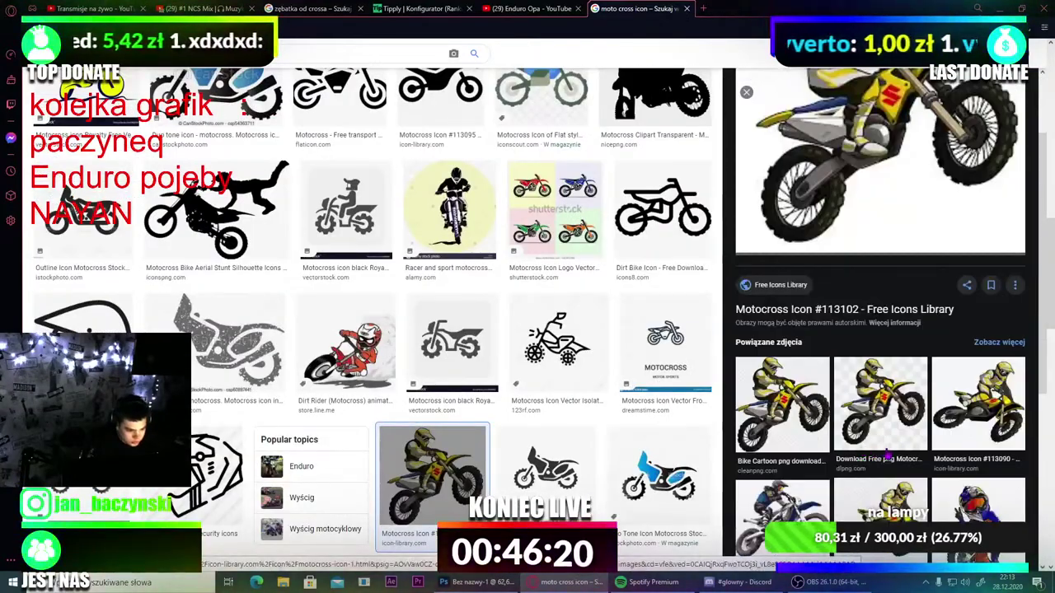
# Step: Open the related cartoon of a KTM rider making a peace sign, look over its related images and copy the cartoon
pyautogui.scroll(-3, 886, 452)
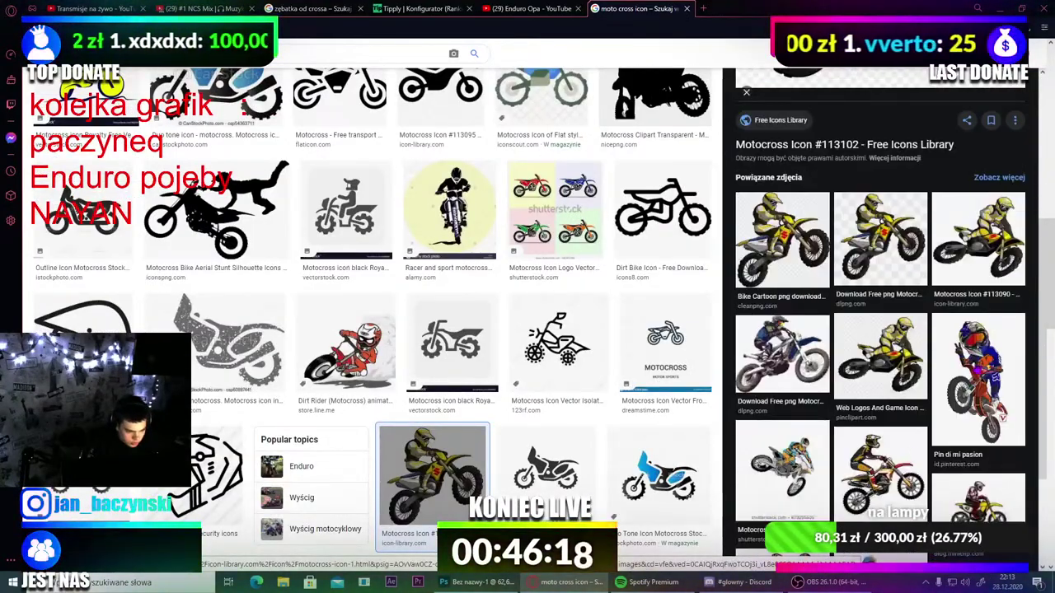
pyautogui.click(978, 379)
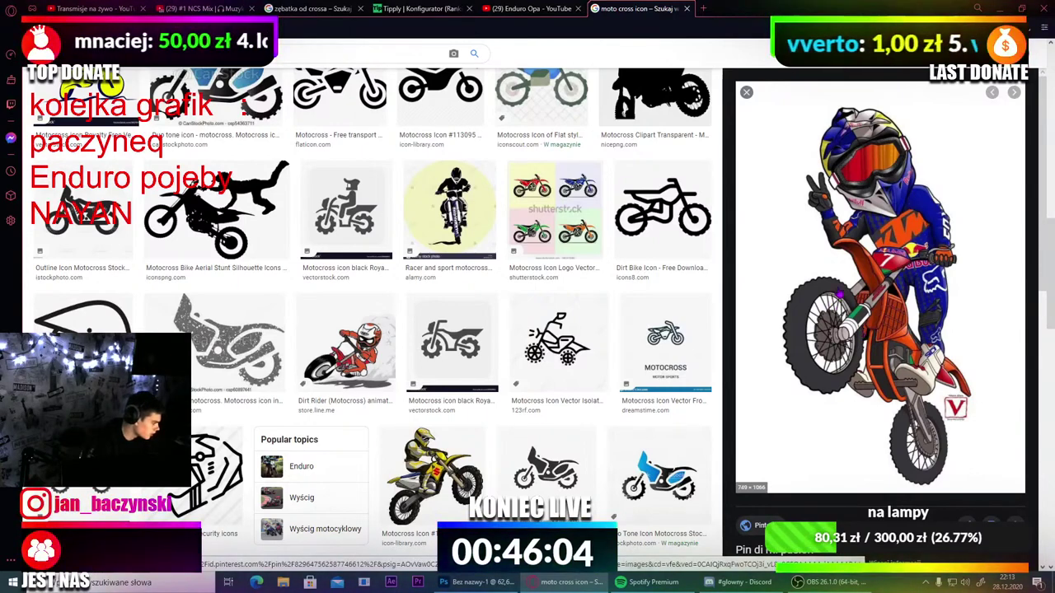
pyautogui.scroll(-4, 900, 236)
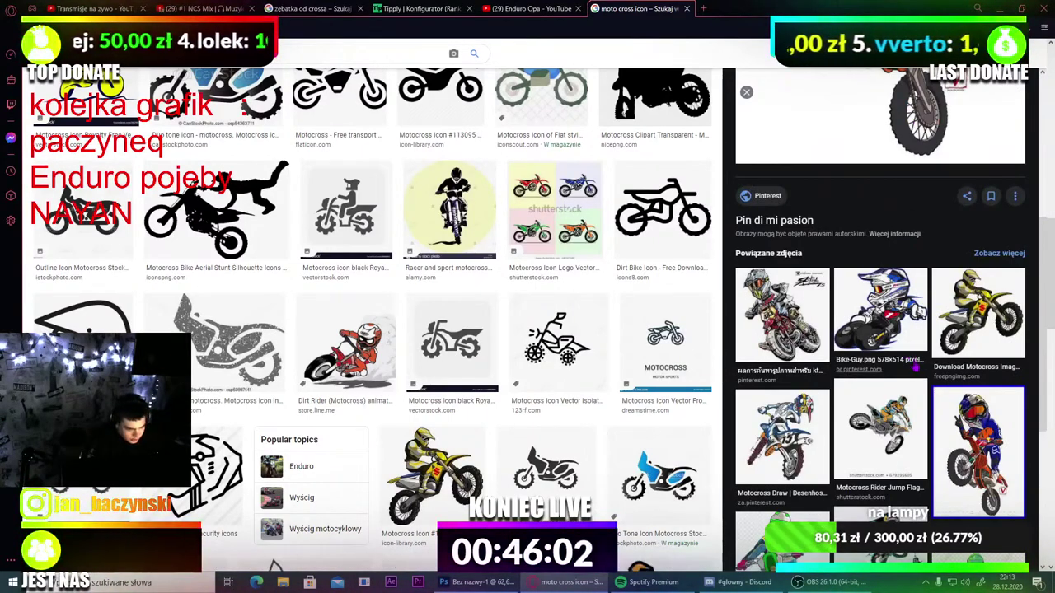
pyautogui.scroll(-4, 916, 368)
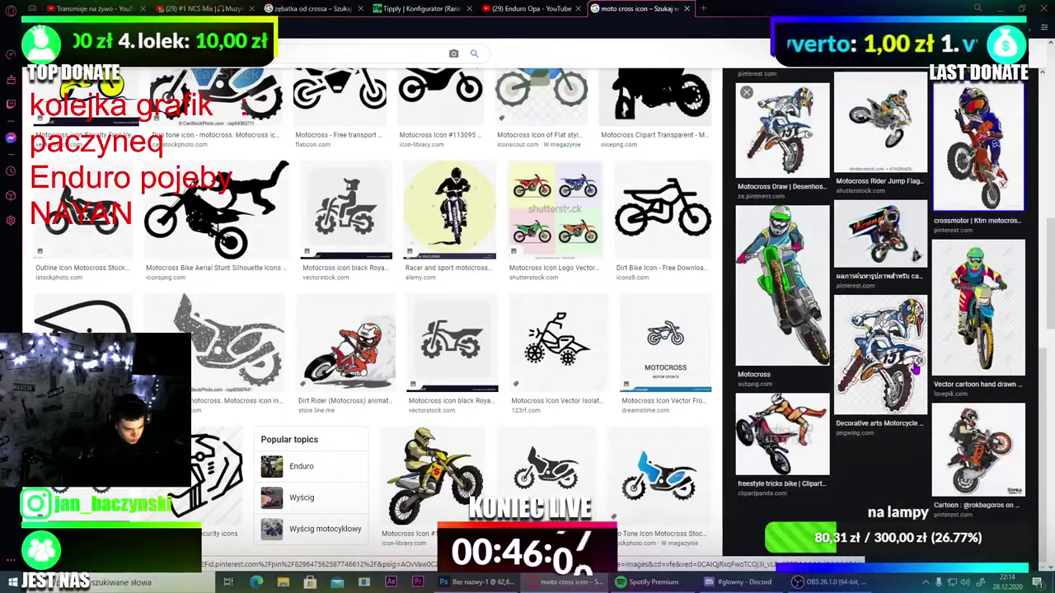
pyautogui.scroll(8, 913, 366)
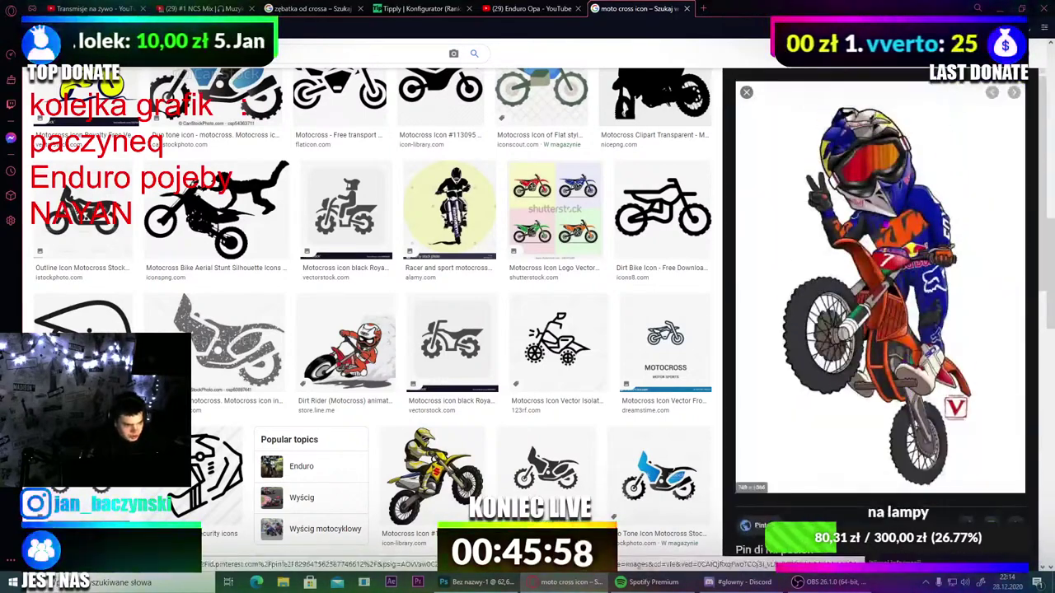
pyautogui.rightClick(878, 418)
pyautogui.click(909, 338)
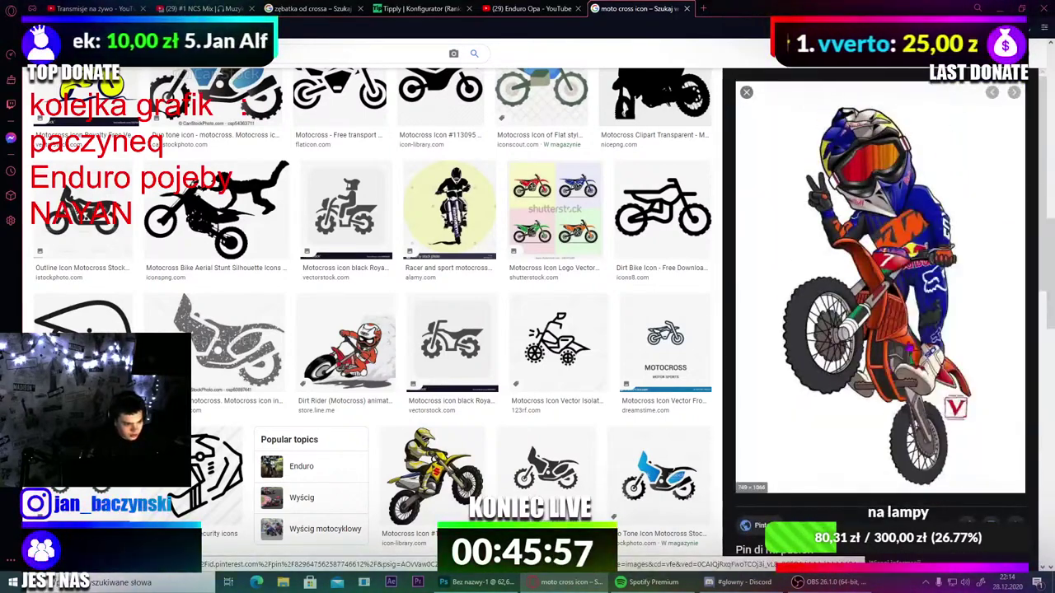
# Step: Switch to Photoshop, paste the KTM rider image and move its layer between Warstwa 2 and Warstwa 1
pyautogui.click(466, 582)
pyautogui.hotkey('ctrl', 'v')
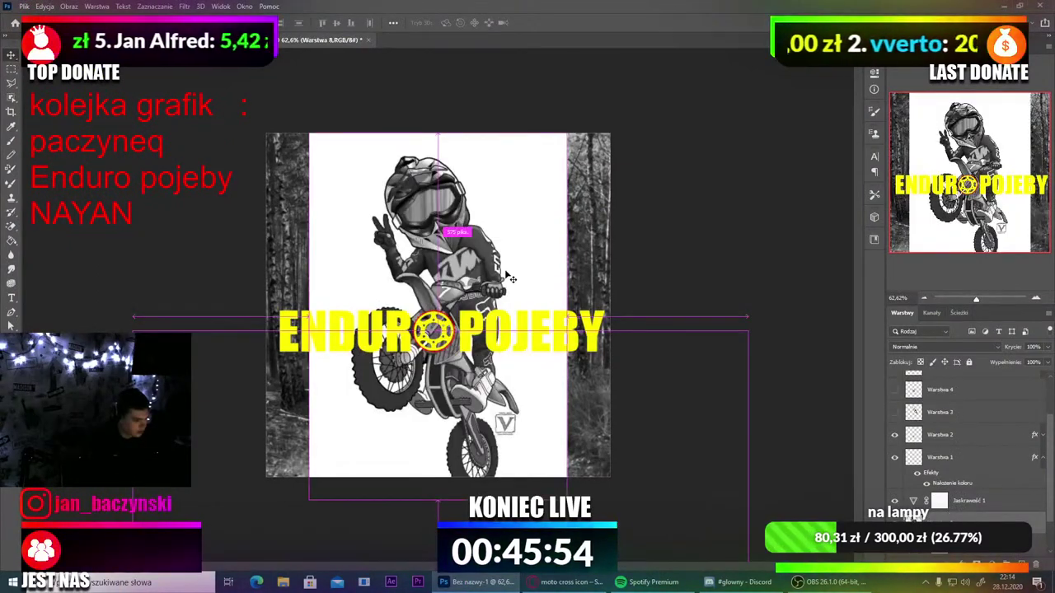
pyautogui.moveTo(948, 521); pyautogui.dragTo(949, 467)
pyautogui.scroll(-2, 921, 487)
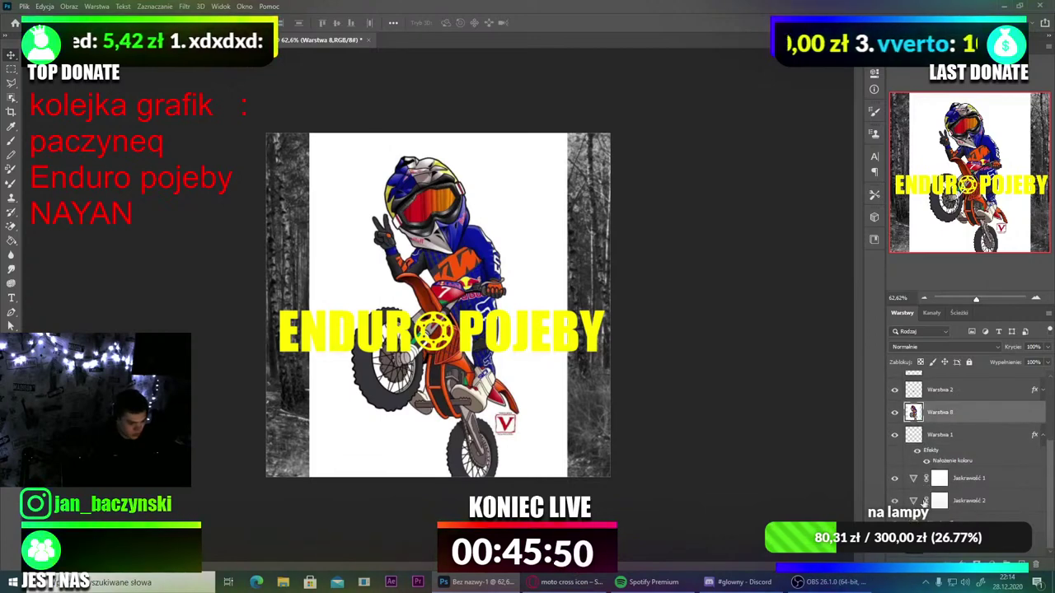
# Step: Toggle the forest photo off and on, and erase the white background around the rider with the Magic Eraser
pyautogui.click(894, 523)
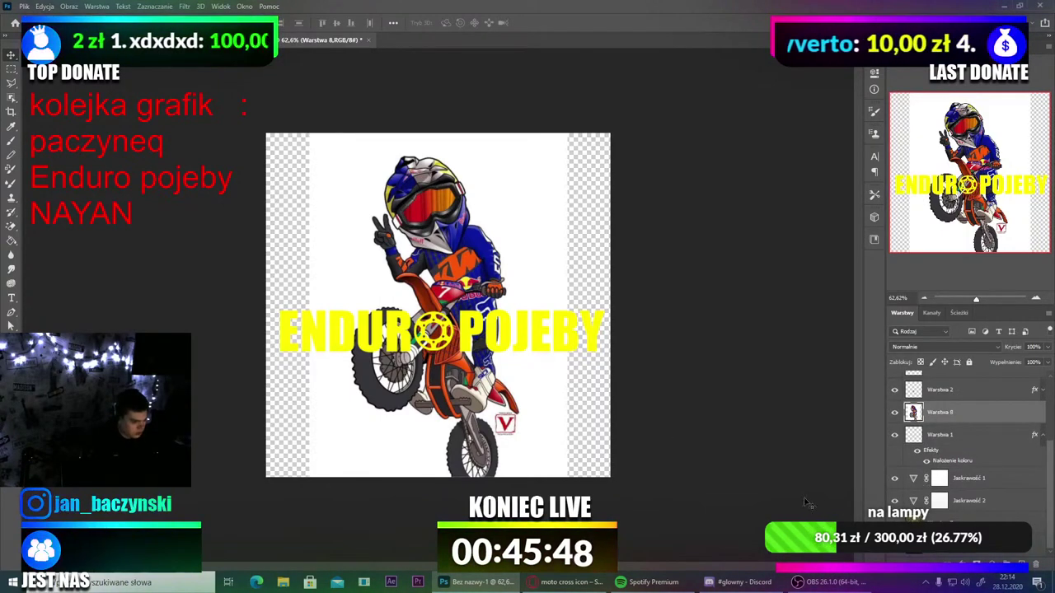
pyautogui.click(893, 523)
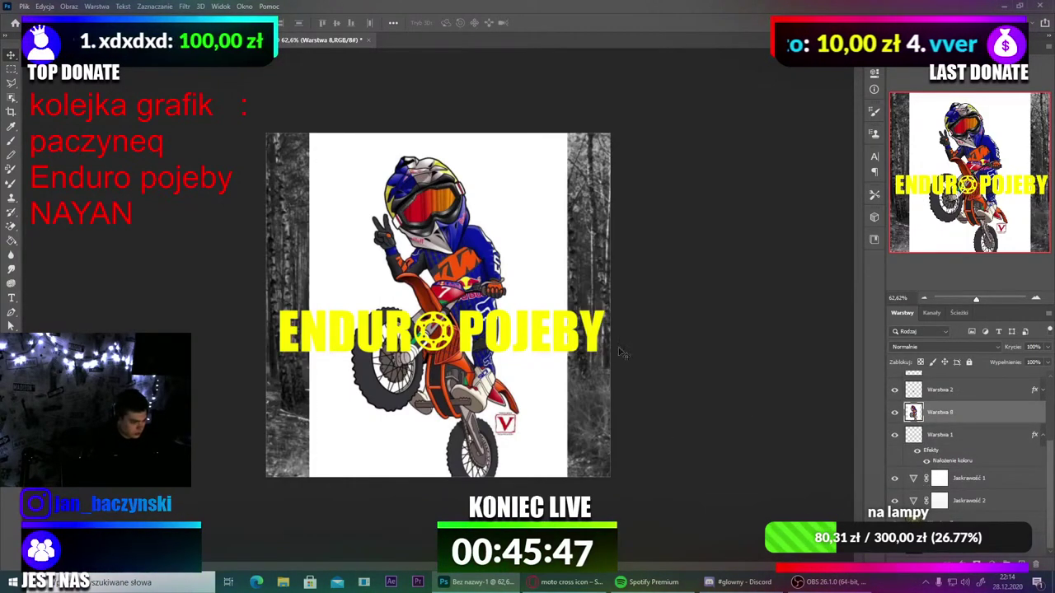
pyautogui.click(11, 227)
pyautogui.click(348, 230)
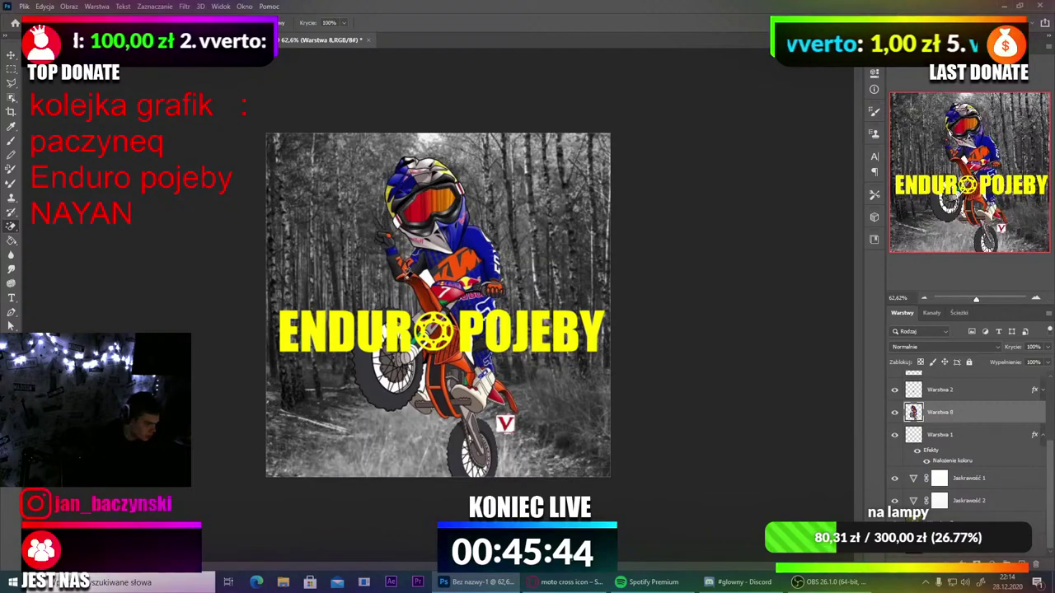
# Step: Erase the white areas between the lower-right spokes of the motorcycle's front wheel
pyautogui.scroll(6, 443, 407)
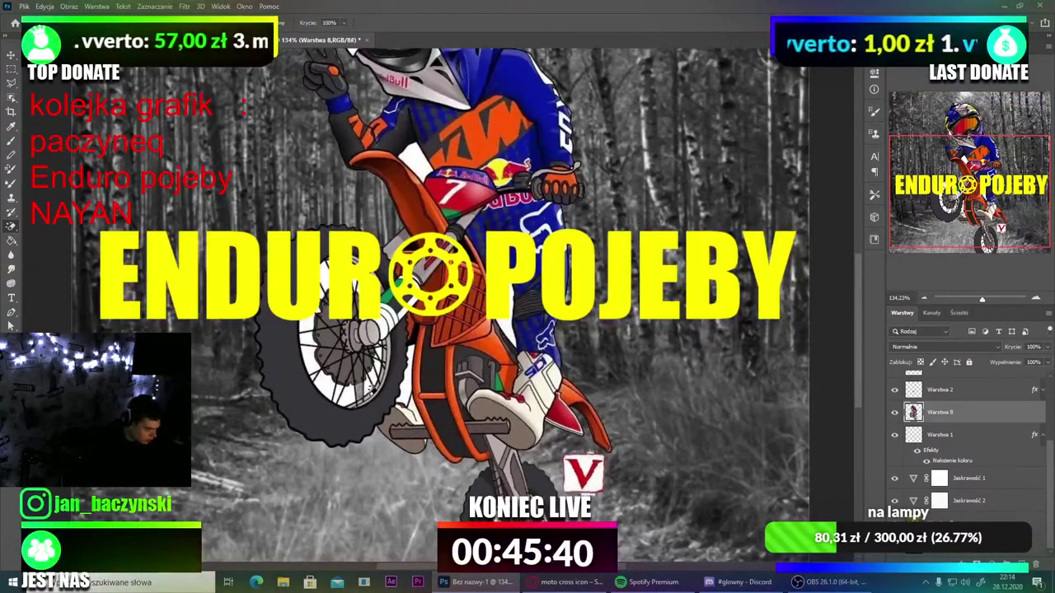
pyautogui.scroll(8, 379, 384)
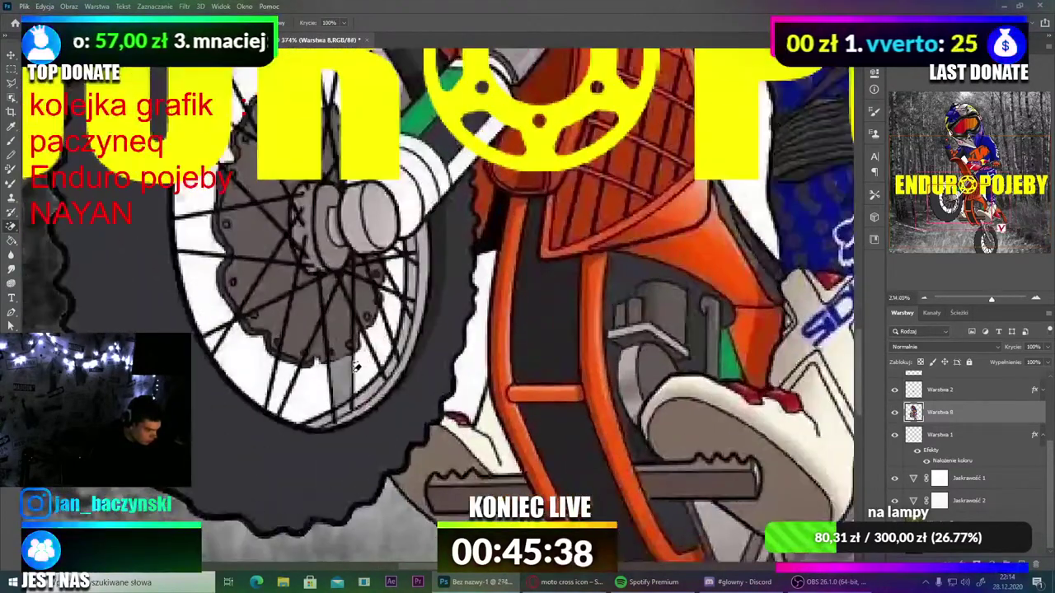
pyautogui.moveTo(362, 368)
pyautogui.mouseDown()
pyautogui.moveTo(395, 327)
pyautogui.moveTo(389, 286)
pyautogui.mouseUp()
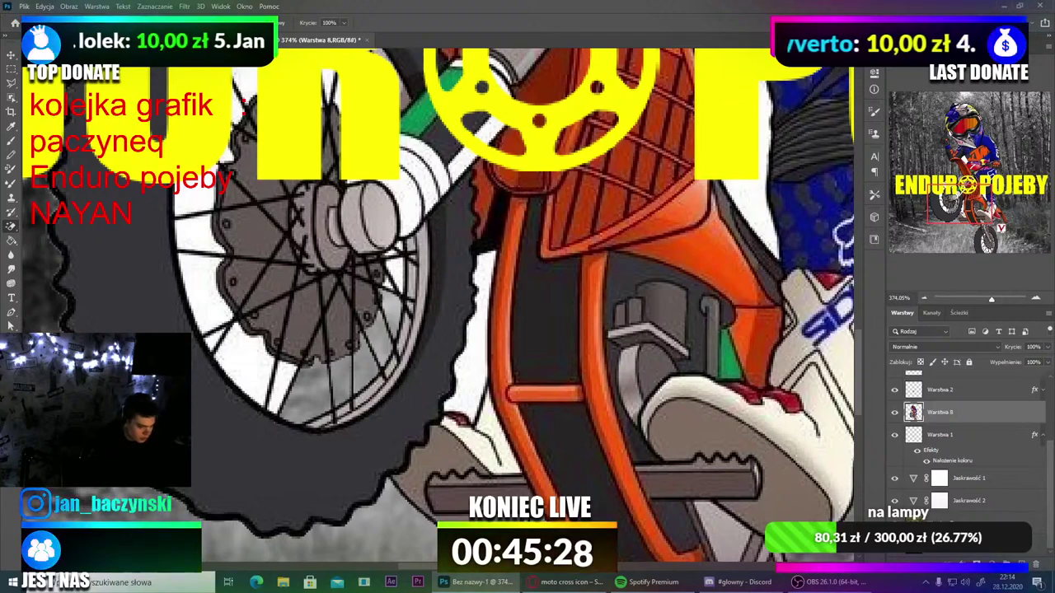
# Step: Hide the forest photo and erase the white areas between the left and lower-left spokes of the front wheel
pyautogui.click(894, 522)
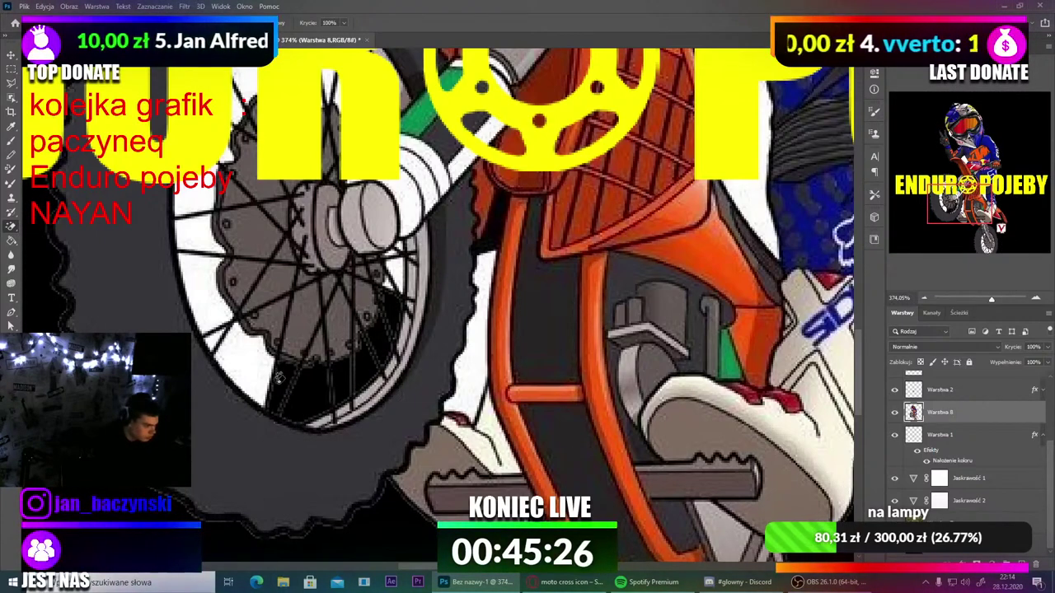
pyautogui.click(250, 365)
pyautogui.click(213, 312)
pyautogui.click(216, 341)
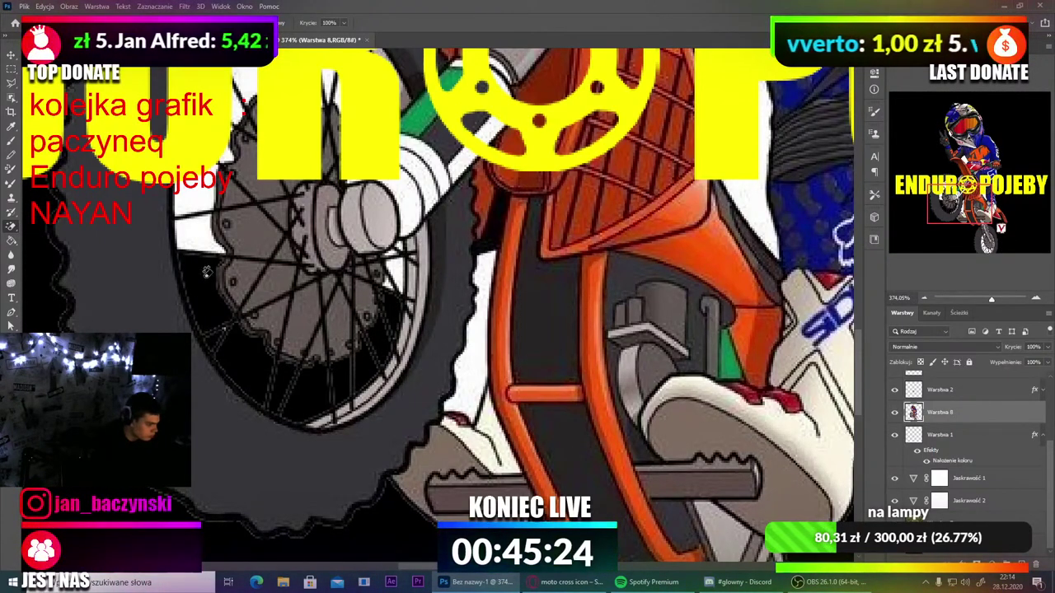
pyautogui.moveTo(206, 272)
pyautogui.mouseDown()
pyautogui.moveTo(194, 200)
pyautogui.moveTo(228, 156)
pyautogui.mouseUp()
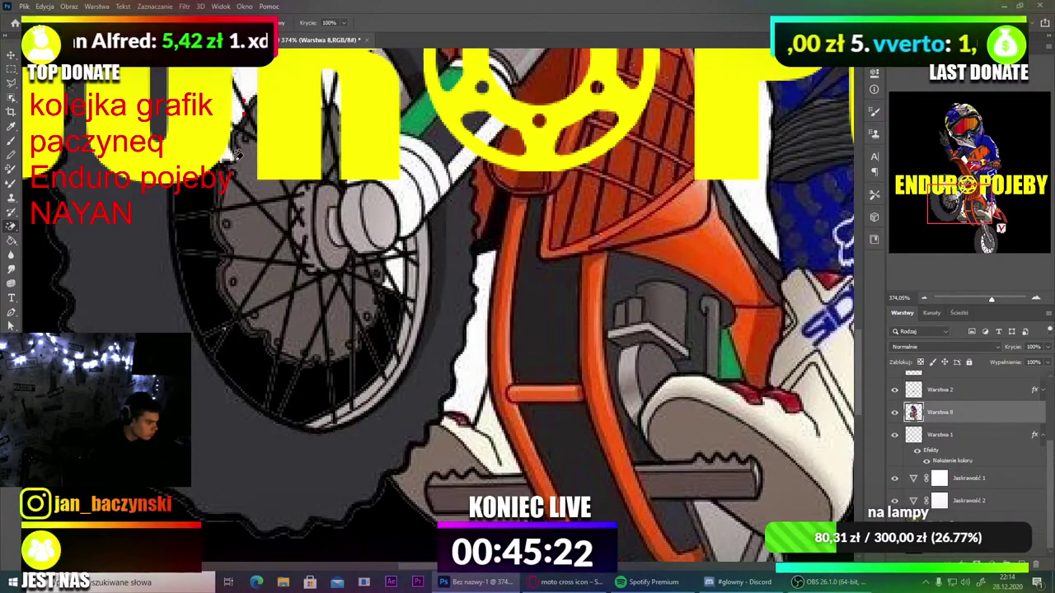
# Step: Hide the ENDUR POJEBY text layer and erase the white areas between the upper spokes of the front wheel
pyautogui.scroll(3, 921, 418)
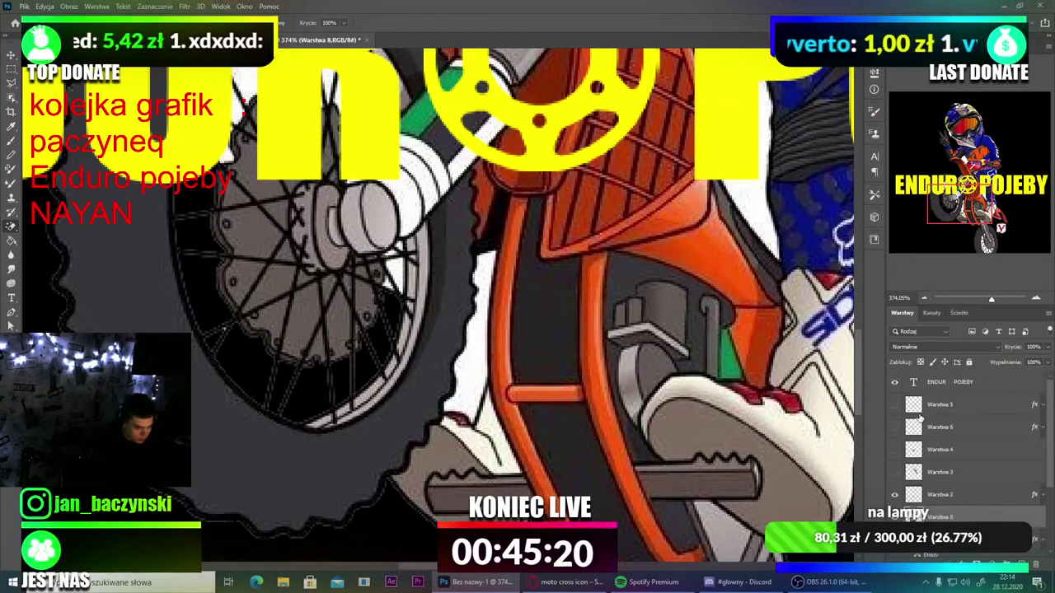
pyautogui.click(893, 383)
pyautogui.scroll(3, 406, 276)
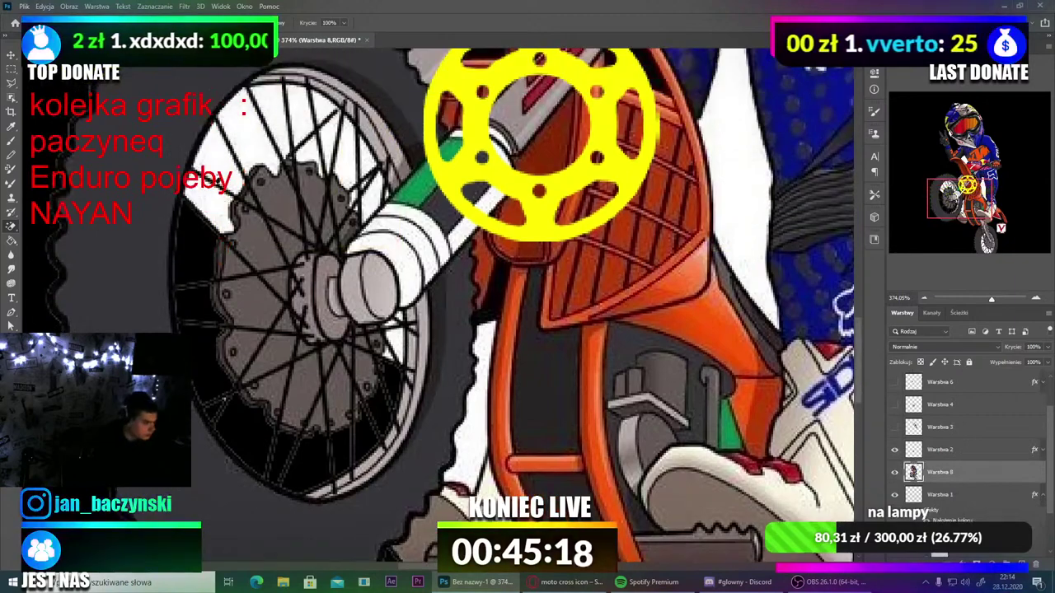
pyautogui.click(211, 199)
pyautogui.click(223, 157)
pyautogui.click(251, 132)
pyautogui.click(274, 110)
pyautogui.moveTo(290, 100)
pyautogui.mouseDown()
pyautogui.moveTo(313, 147)
pyautogui.moveTo(327, 112)
pyautogui.moveTo(333, 137)
pyautogui.moveTo(372, 159)
pyautogui.moveTo(376, 188)
pyautogui.mouseUp()
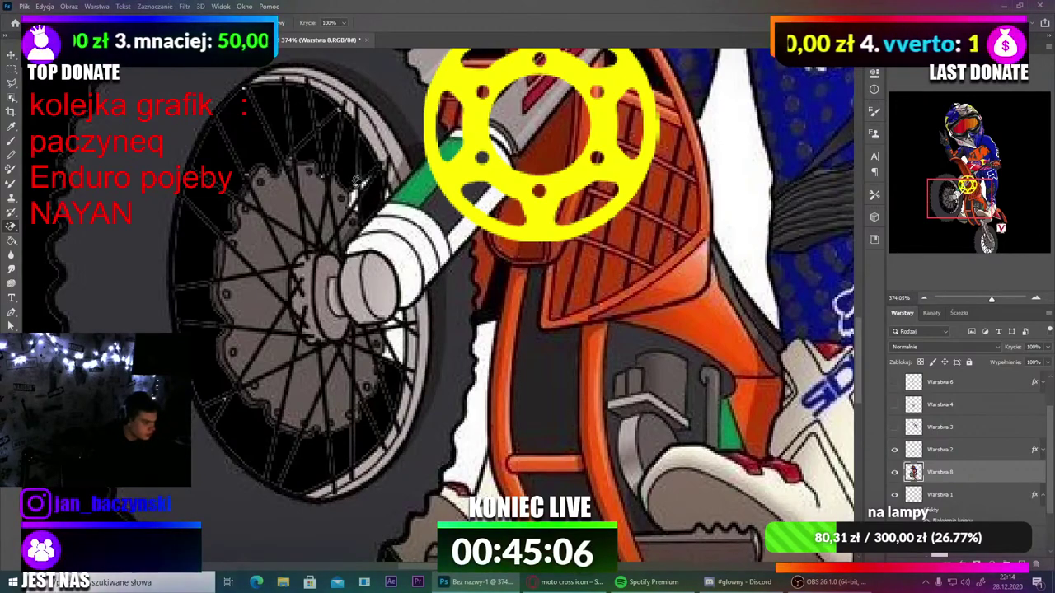
# Step: Erase the remaining white patches between the spokes just below and beside the front wheel's hub
pyautogui.scroll(1, 352, 183)
pyautogui.scroll(2, 362, 173)
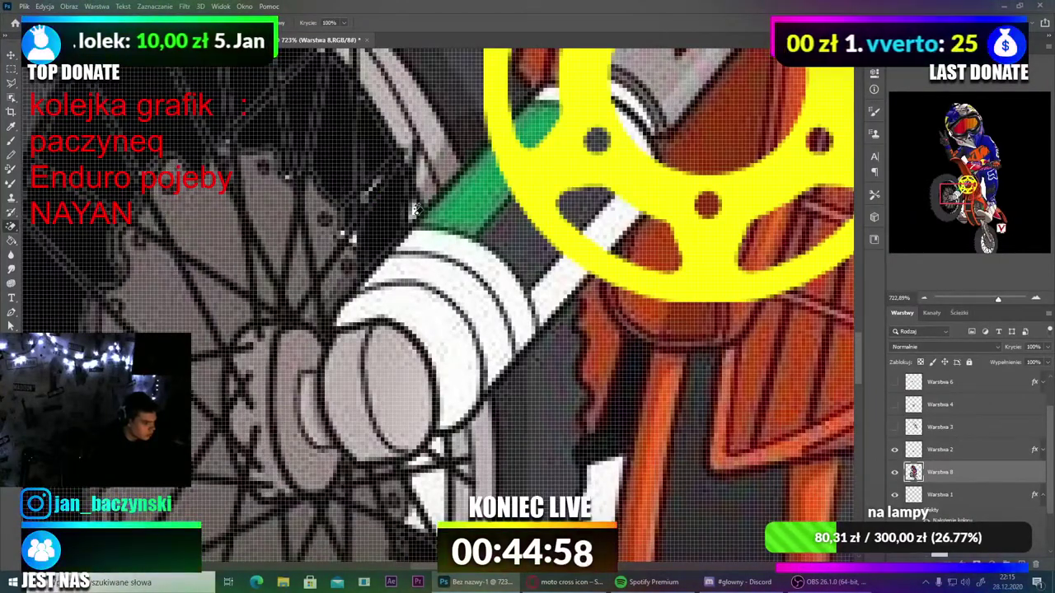
pyautogui.scroll(-2, 412, 215)
pyautogui.scroll(1, 404, 351)
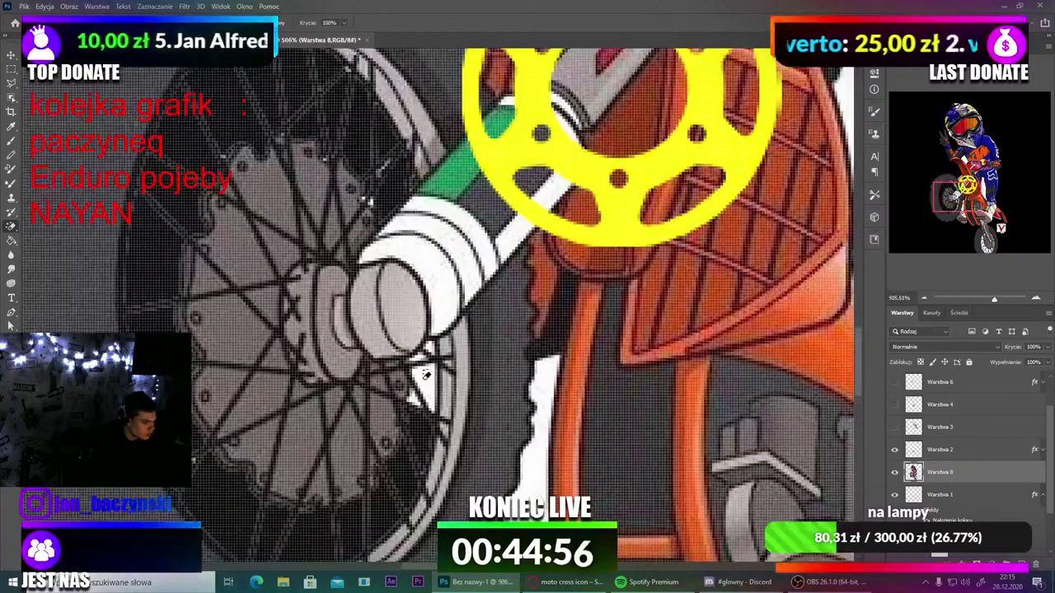
pyautogui.click(425, 378)
pyautogui.click(415, 399)
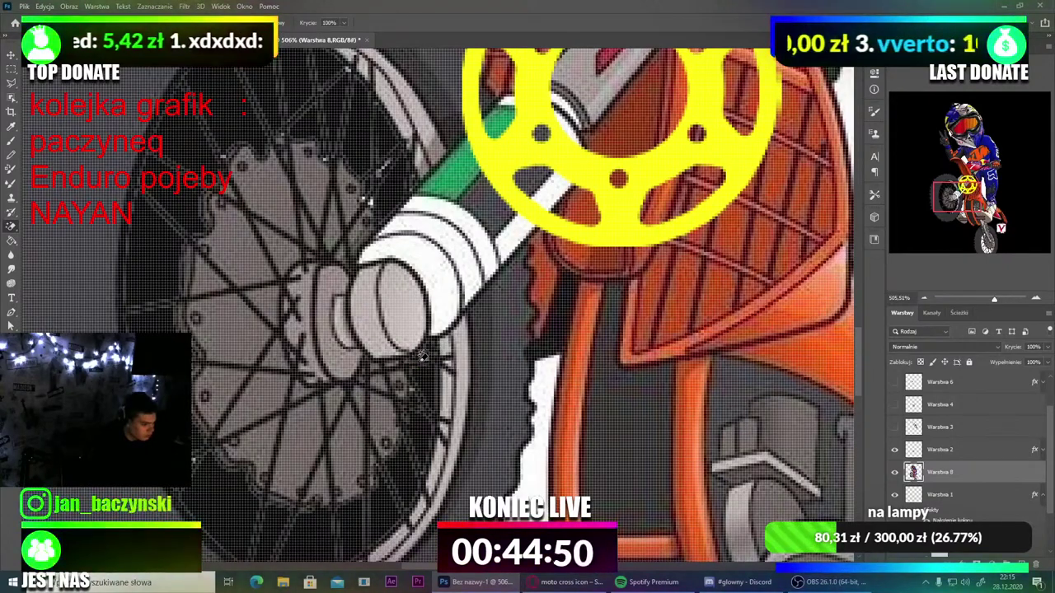
# Step: Erase the white areas between the rear wheel's spokes and beside its chain, undoing any wrong erasure
pyautogui.scroll(-5, 418, 362)
pyautogui.scroll(-2, 437, 345)
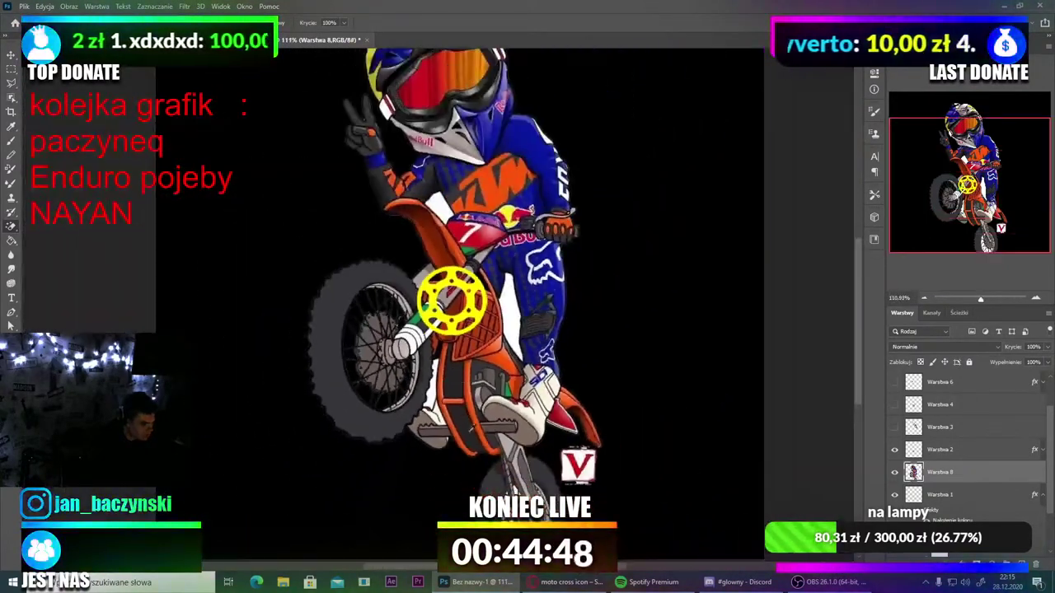
pyautogui.scroll(-2, 416, 384)
pyautogui.scroll(5, 482, 422)
pyautogui.scroll(-3, 511, 438)
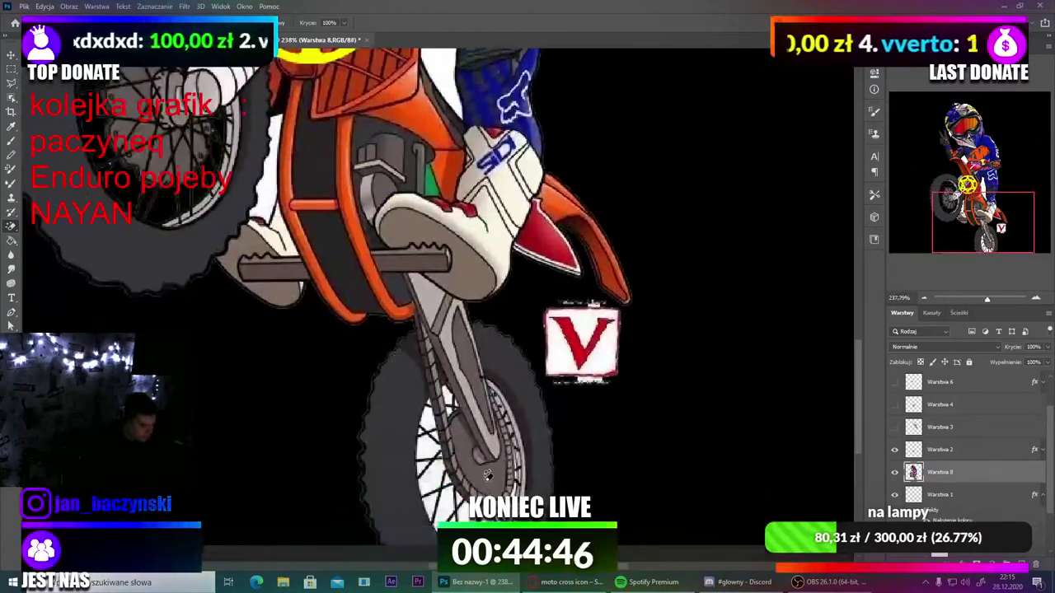
pyautogui.scroll(5, 519, 445)
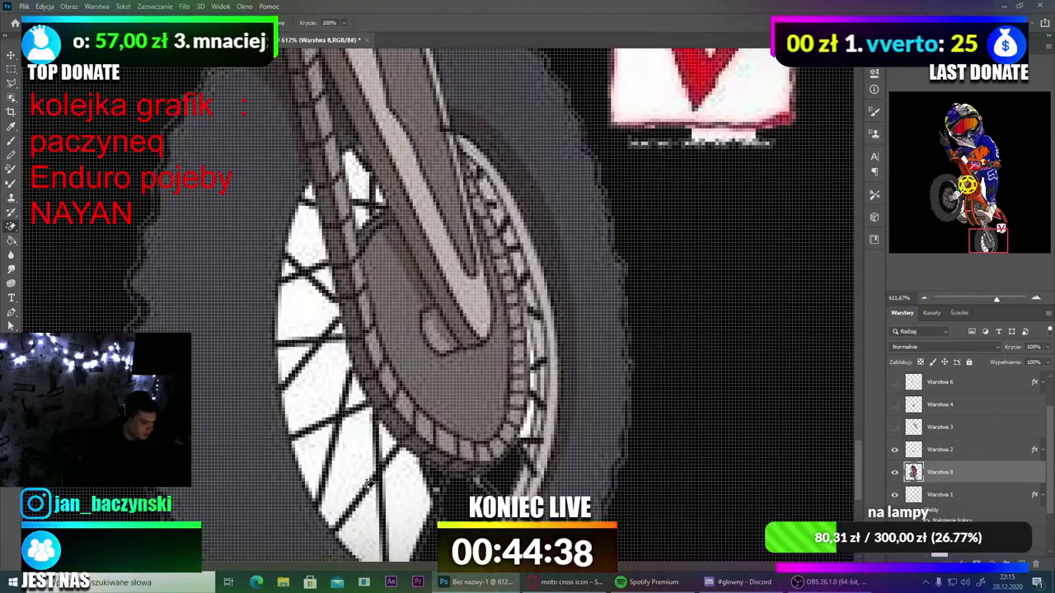
pyautogui.moveTo(369, 480)
pyautogui.mouseDown()
pyautogui.moveTo(384, 509)
pyautogui.moveTo(371, 523)
pyautogui.moveTo(359, 460)
pyautogui.moveTo(389, 447)
pyautogui.moveTo(387, 458)
pyautogui.moveTo(311, 451)
pyautogui.moveTo(322, 409)
pyautogui.moveTo(356, 404)
pyautogui.moveTo(356, 393)
pyautogui.moveTo(288, 355)
pyautogui.moveTo(290, 344)
pyautogui.moveTo(340, 326)
pyautogui.mouseUp()
pyautogui.click(345, 334)
pyautogui.hotkey('ctrl', 'z')
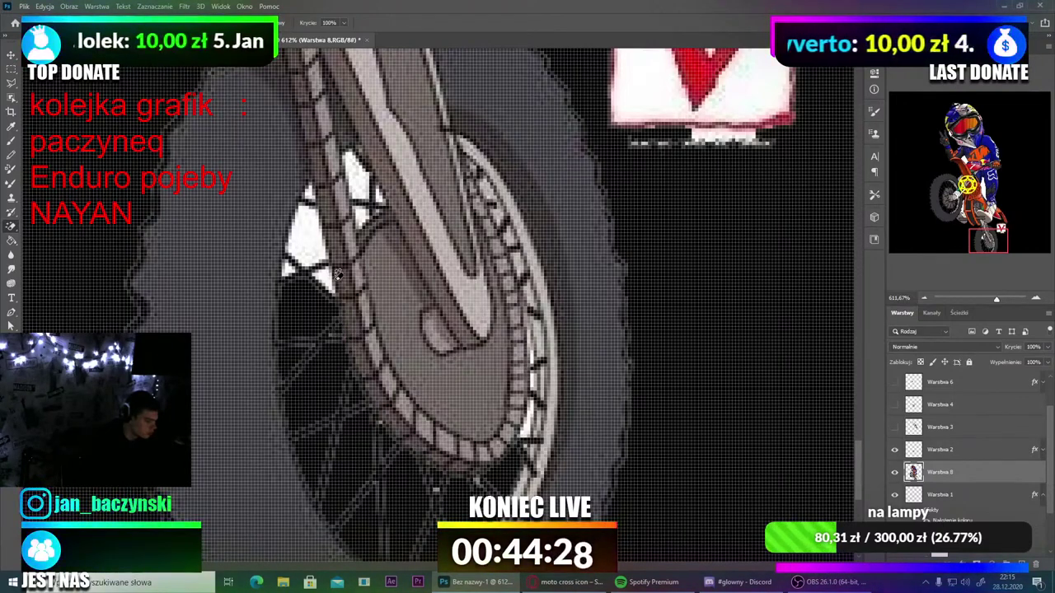
pyautogui.moveTo(339, 274)
pyautogui.mouseDown()
pyautogui.moveTo(289, 270)
pyautogui.moveTo(310, 191)
pyautogui.mouseUp()
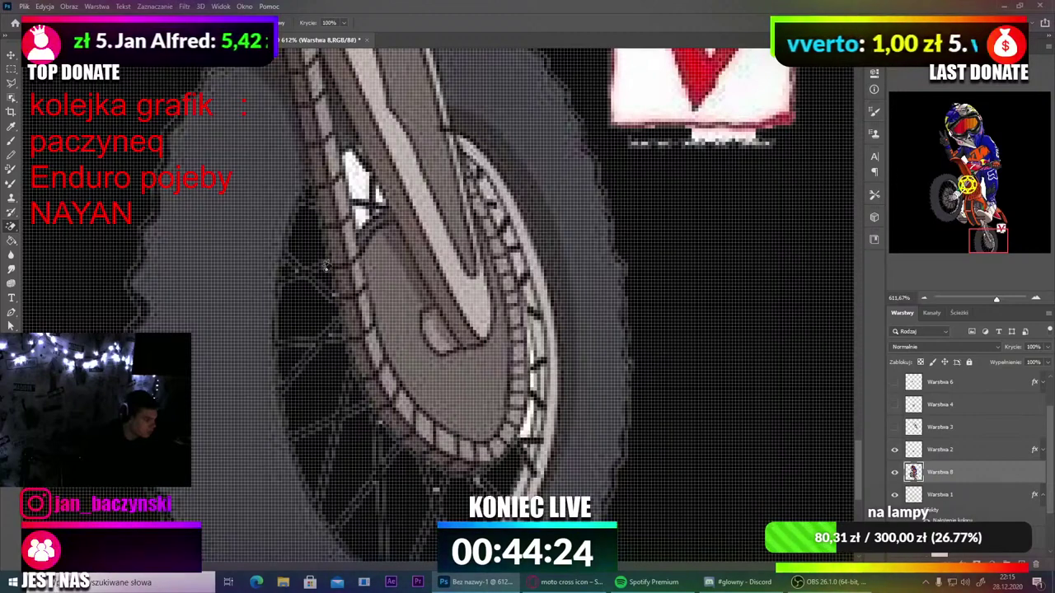
pyautogui.moveTo(357, 178)
pyautogui.mouseDown()
pyautogui.moveTo(363, 219)
pyautogui.moveTo(378, 196)
pyautogui.mouseUp()
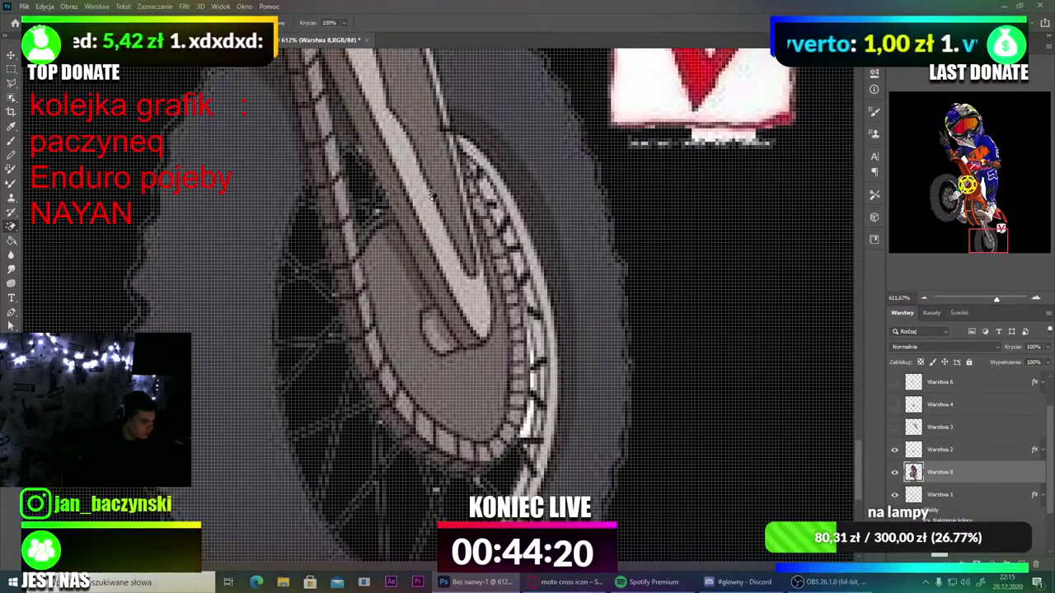
# Step: Try to erase the square V badge beside the rear wheel with the regular Eraser, and undo it
pyautogui.scroll(-3, 531, 227)
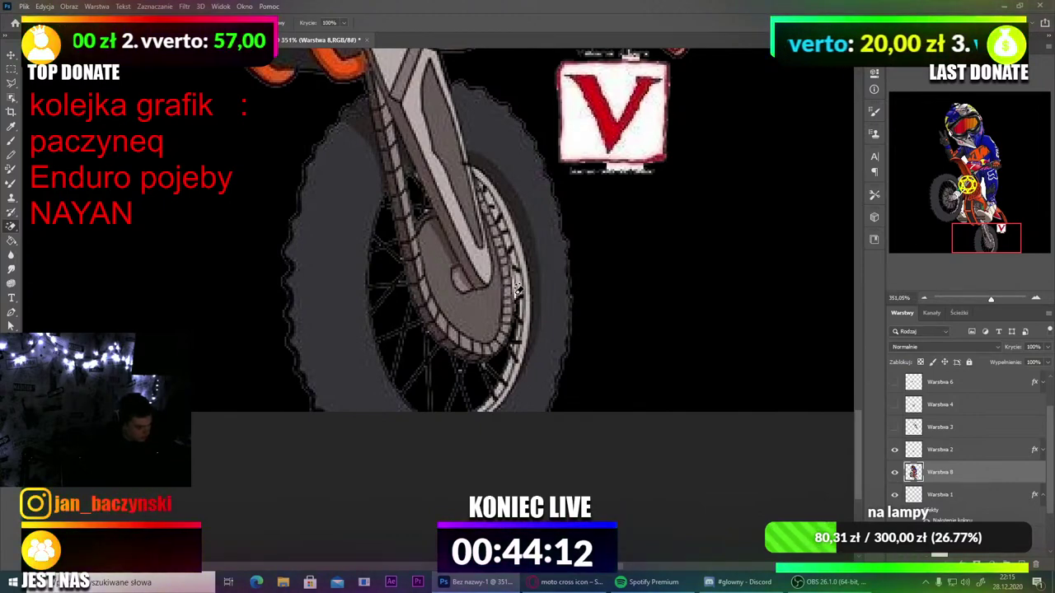
pyautogui.hotkey('ctrl', '0')
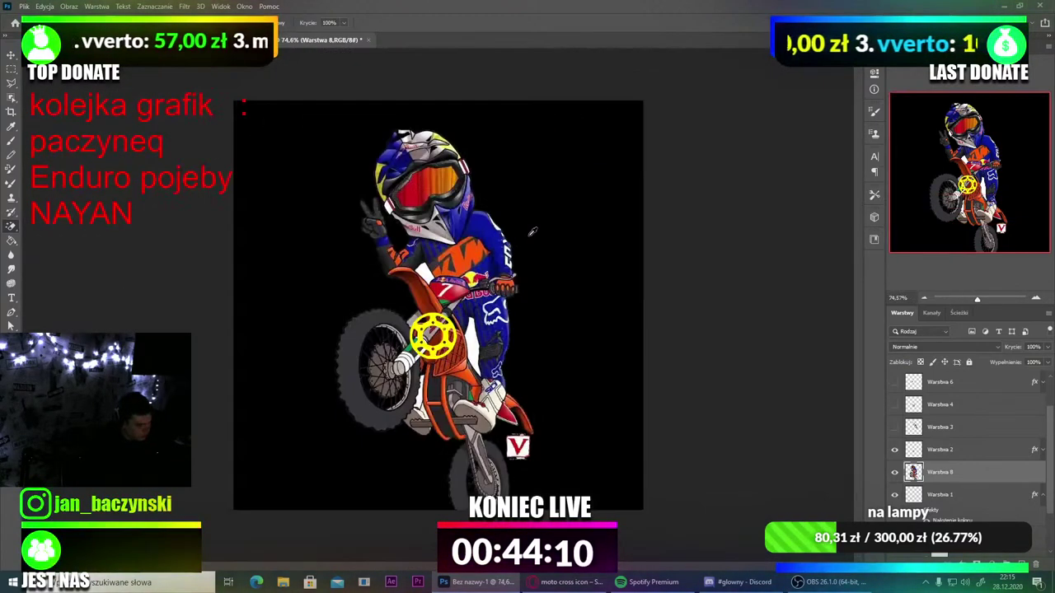
pyautogui.scroll(6, 509, 384)
pyautogui.scroll(-5, 505, 392)
pyautogui.scroll(13, 523, 462)
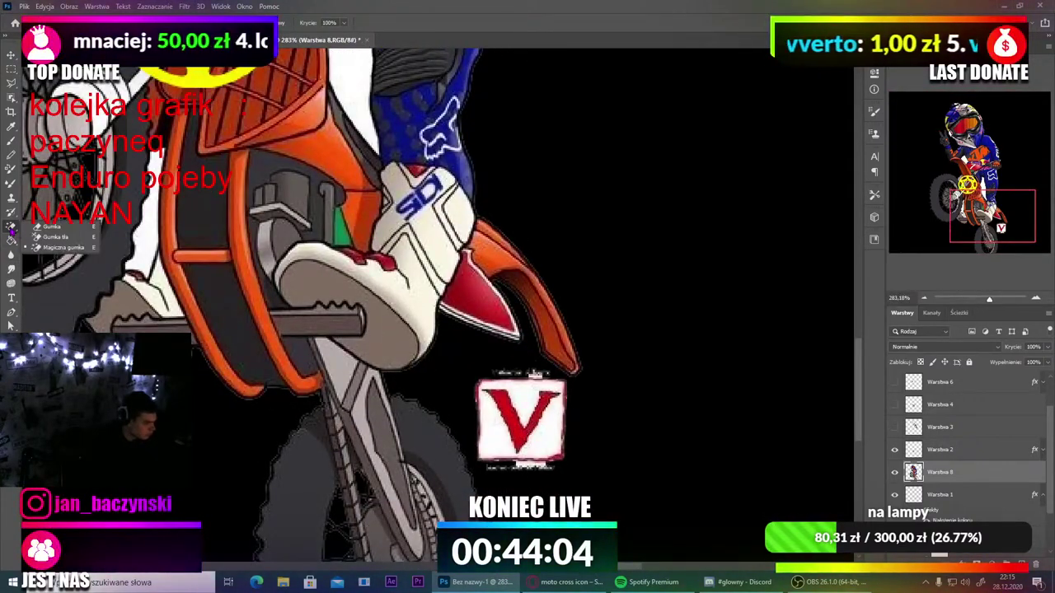
pyautogui.click(11, 226)
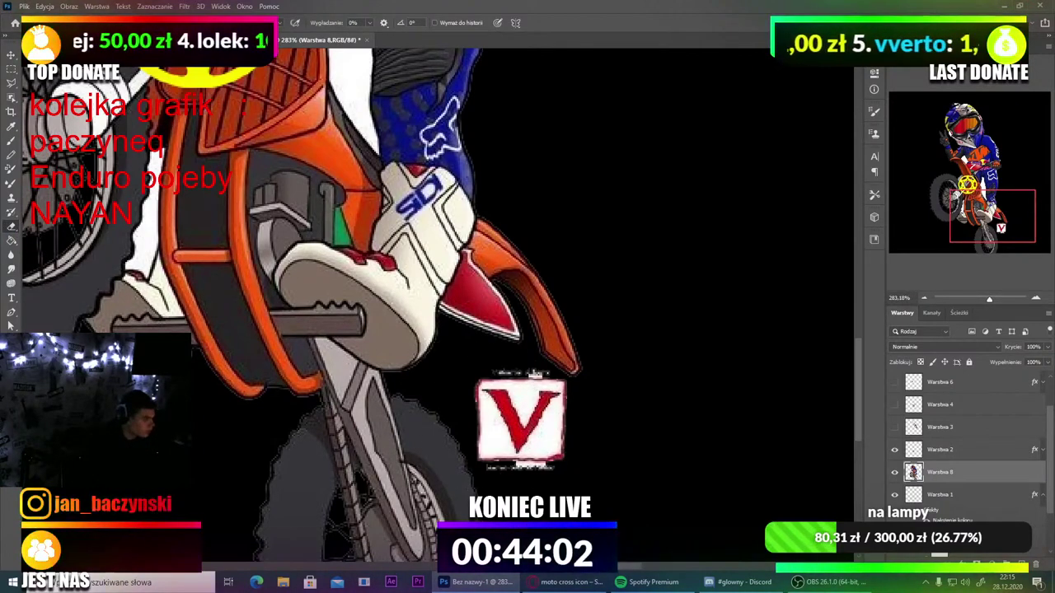
pyautogui.click(69, 22)
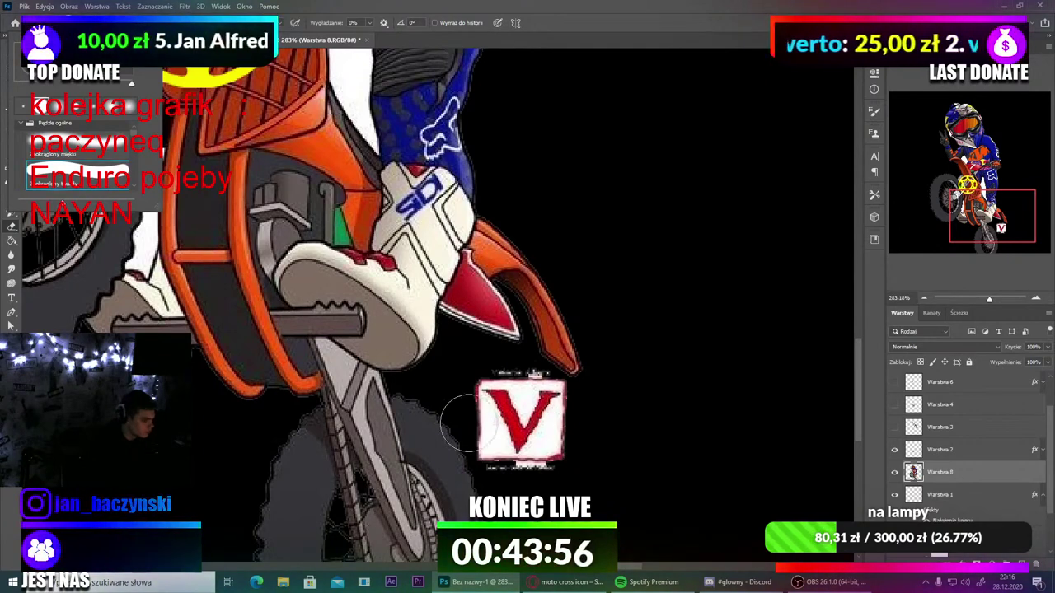
pyautogui.click(513, 410)
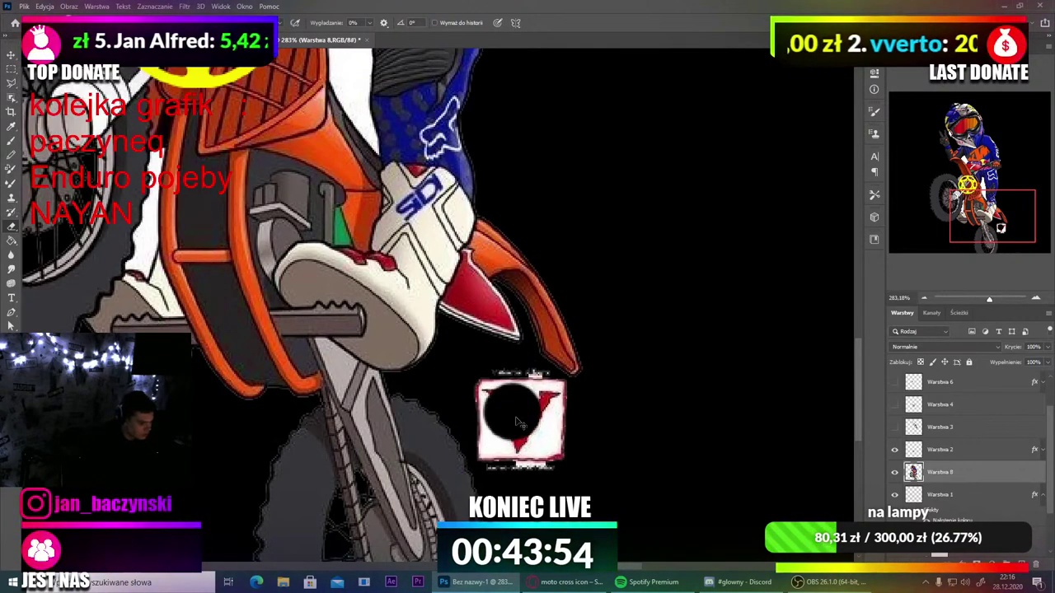
pyautogui.hotkey('ctrl', 'z')
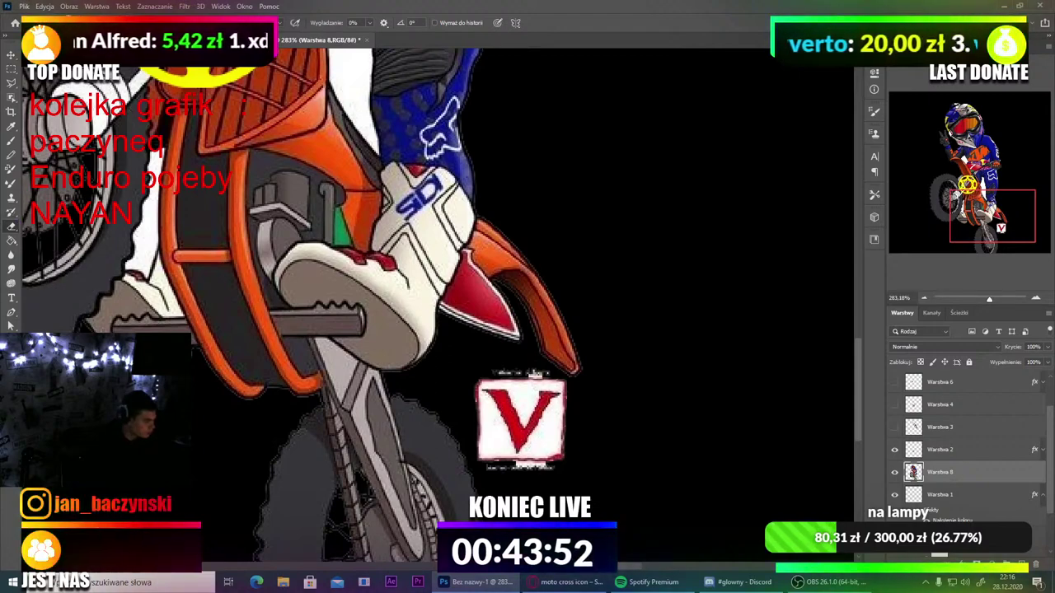
# Step: Paint over the red V inside the badge beside the rear wheel with a small white brush
pyautogui.click(9, 405)
pyautogui.moveTo(595, 112); pyautogui.dragTo(568, 91)
pyautogui.click(805, 93)
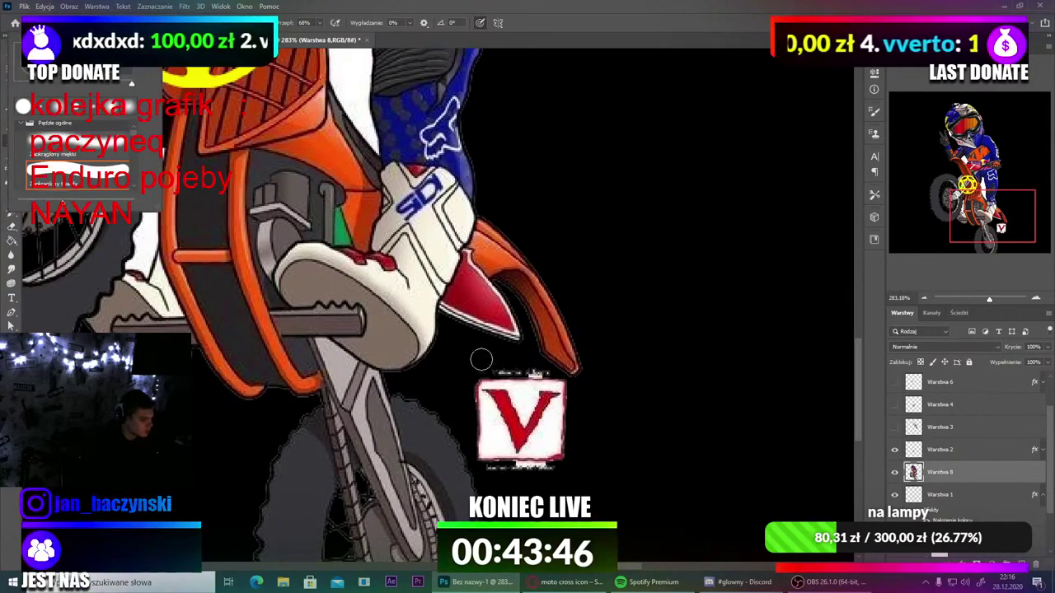
pyautogui.moveTo(498, 397)
pyautogui.mouseDown()
pyautogui.moveTo(518, 445)
pyautogui.moveTo(552, 397)
pyautogui.moveTo(490, 394)
pyautogui.moveTo(551, 394)
pyautogui.moveTo(503, 401)
pyautogui.mouseUp()
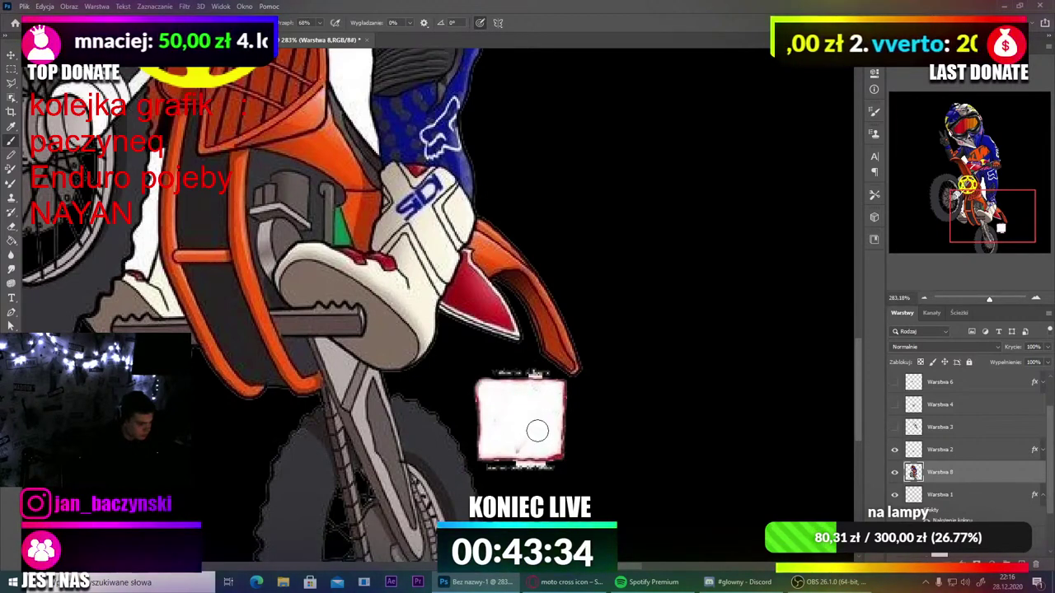
# Step: Check the whole rider, then hide the yellow sprocket layer Warstwa 2
pyautogui.scroll(-6, 522, 424)
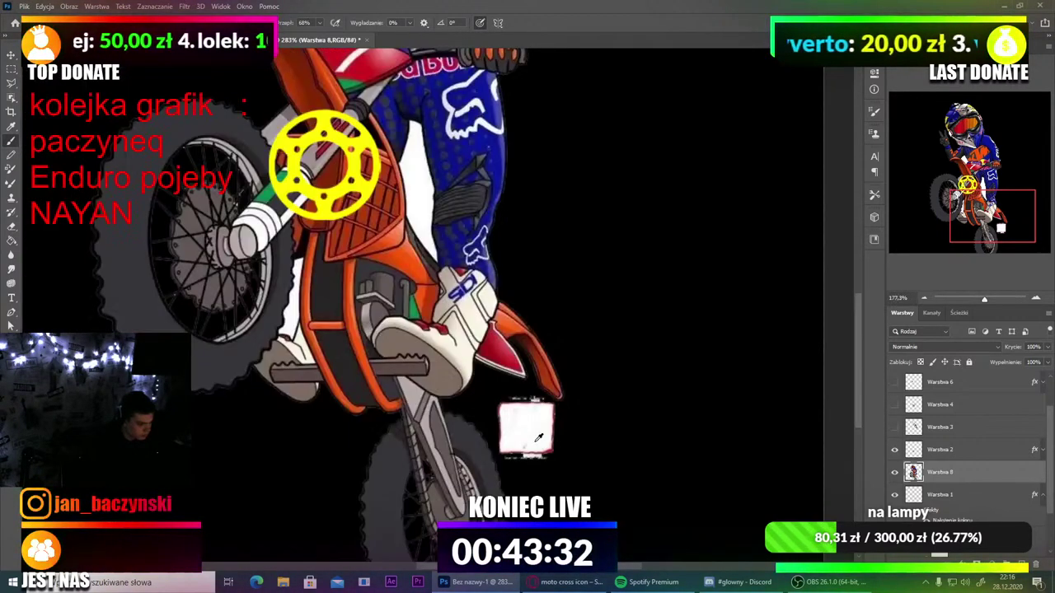
pyautogui.scroll(6, 528, 482)
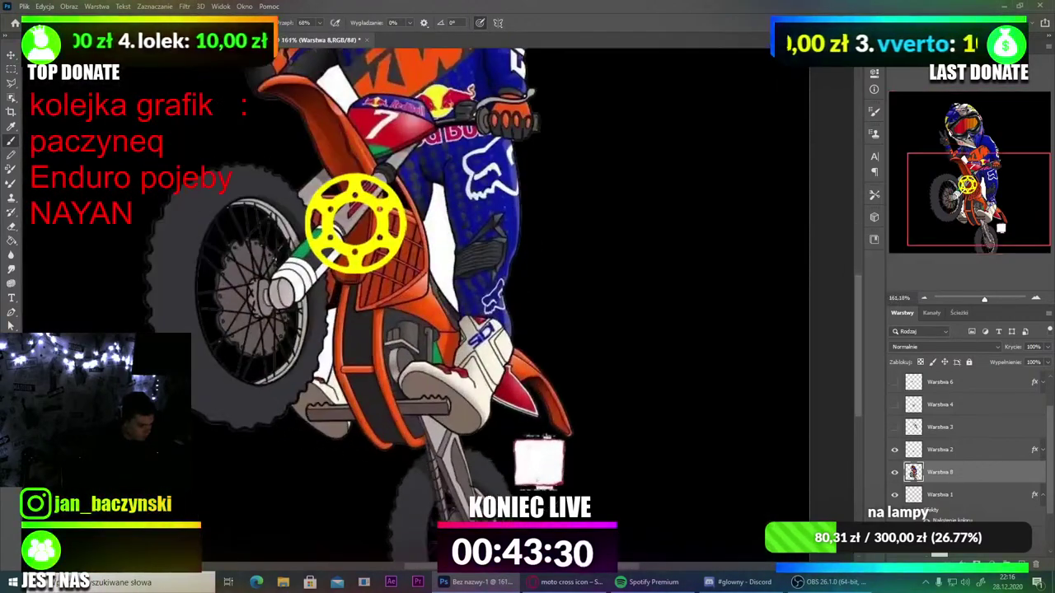
pyautogui.scroll(-4, 429, 416)
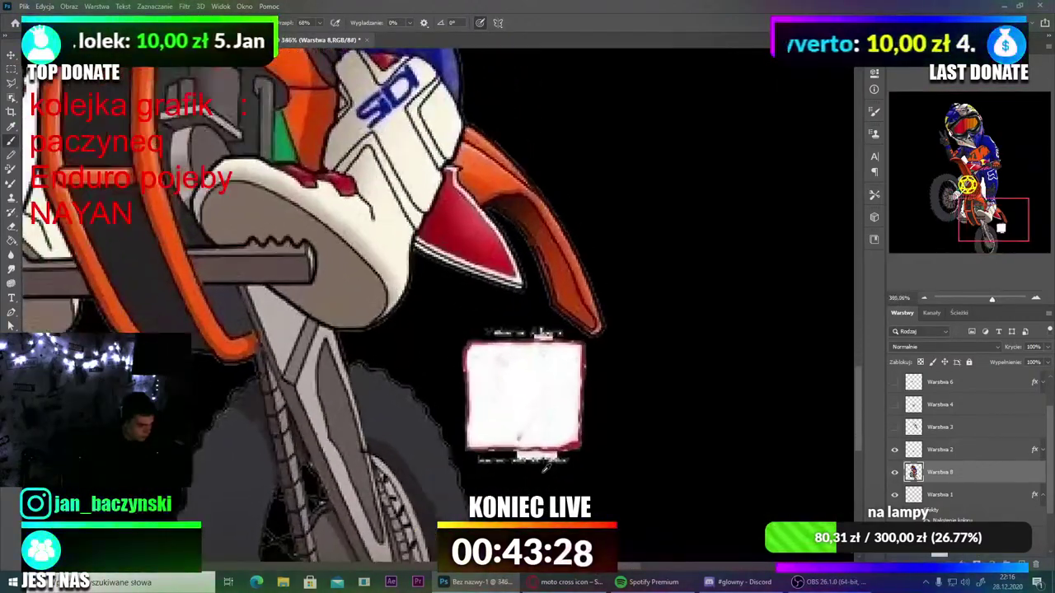
pyautogui.scroll(-3, 56, 234)
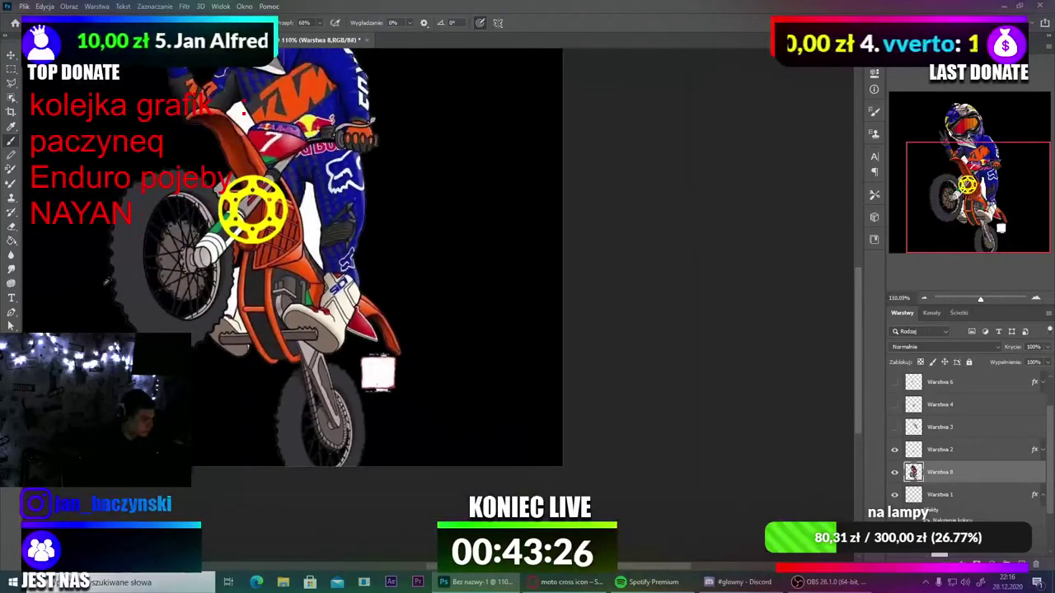
pyautogui.scroll(-1, 55, 234)
pyautogui.scroll(2, 454, 345)
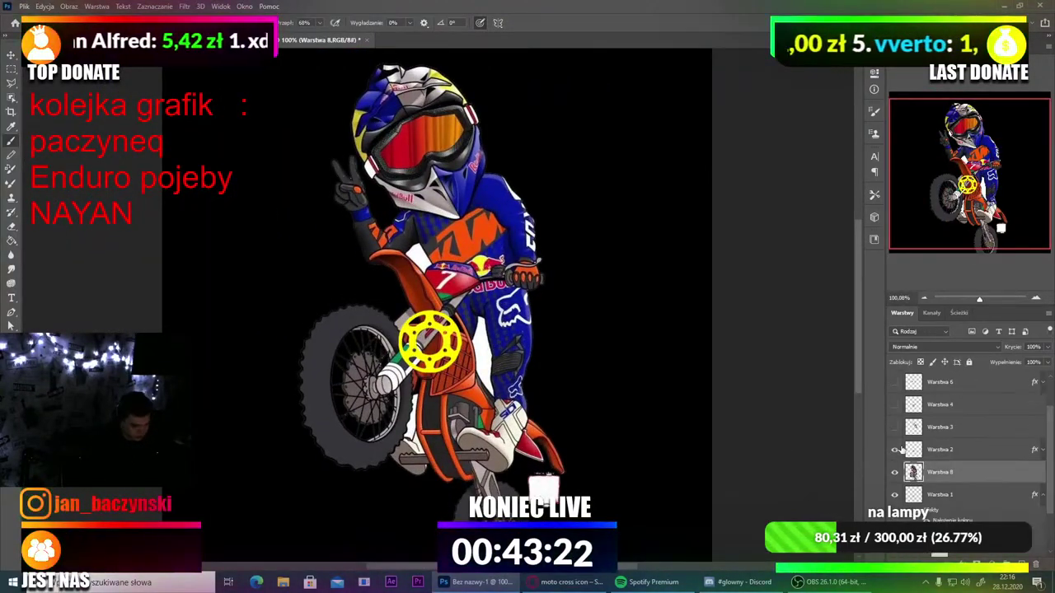
pyautogui.scroll(-2, 898, 498)
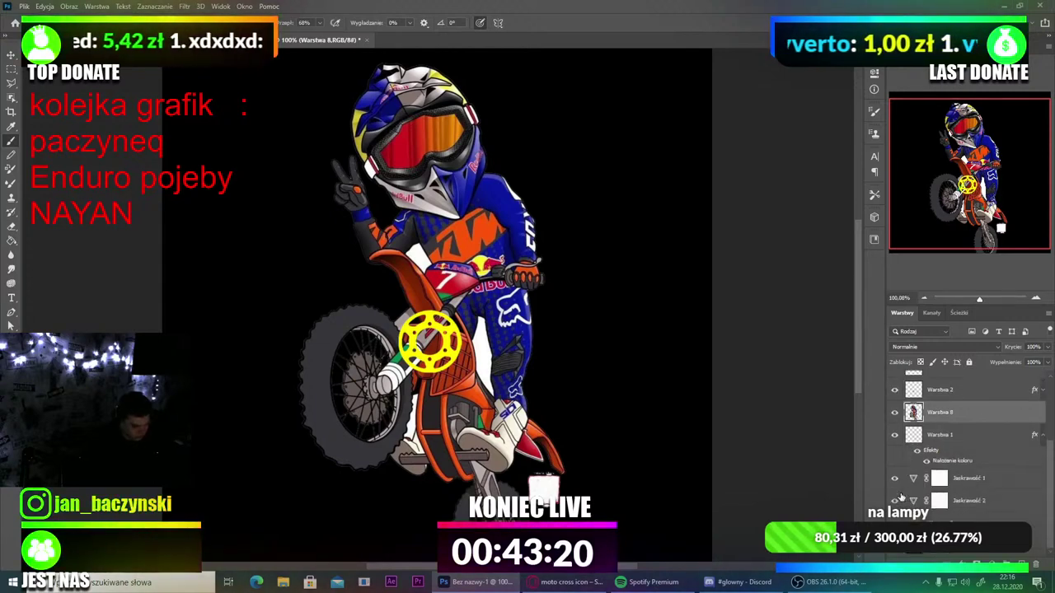
pyautogui.scroll(1, 897, 487)
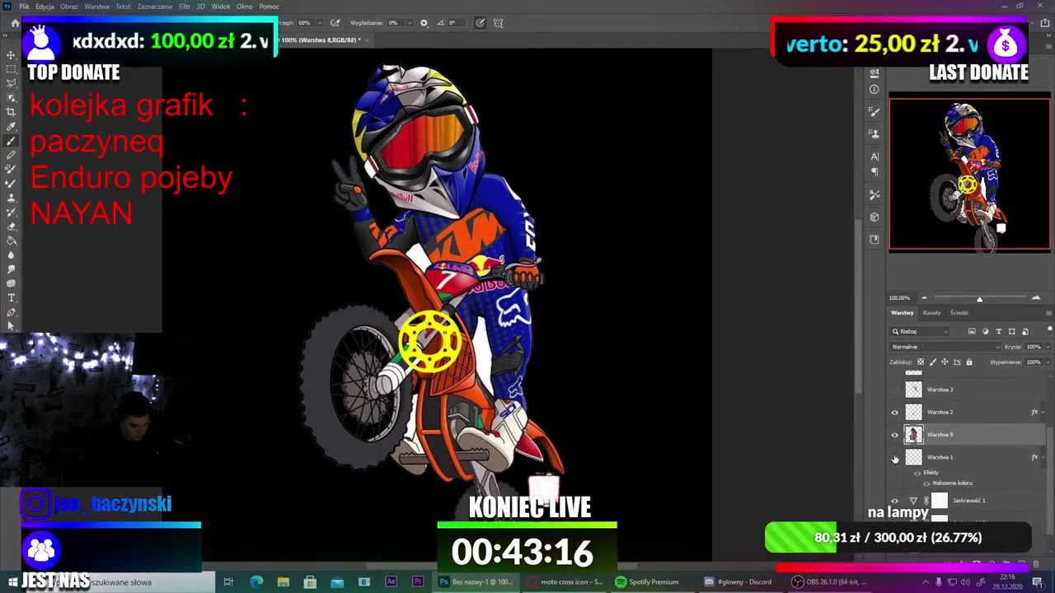
pyautogui.scroll(2, 896, 449)
pyautogui.click(895, 458)
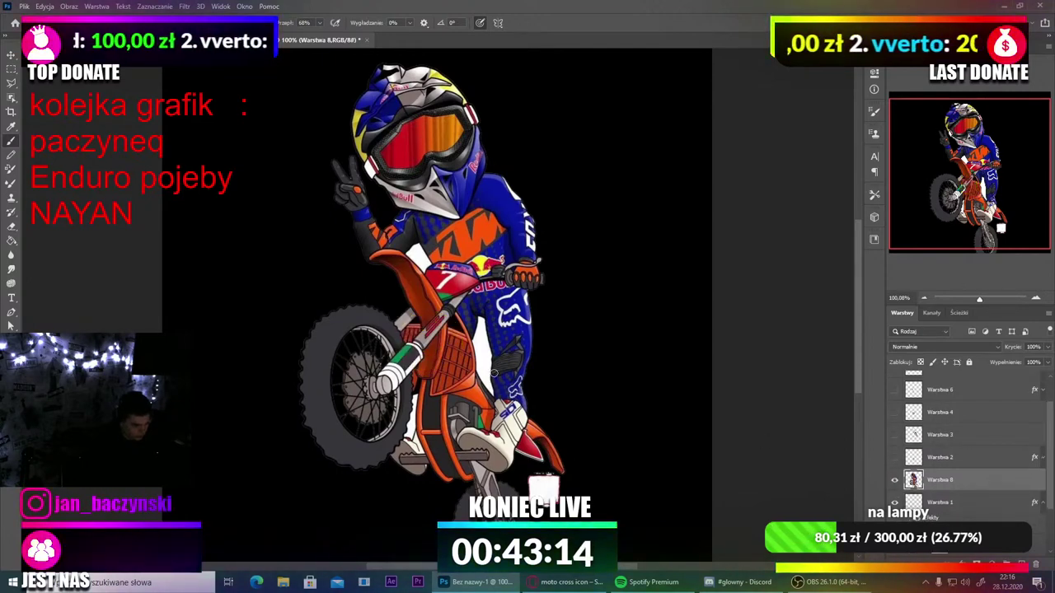
# Step: Switch back to the Magic Eraser and erase the white gap between the motorcycle and the rider's leg
pyautogui.scroll(-2, 459, 335)
pyautogui.scroll(-1, 459, 335)
pyautogui.scroll(2, 459, 336)
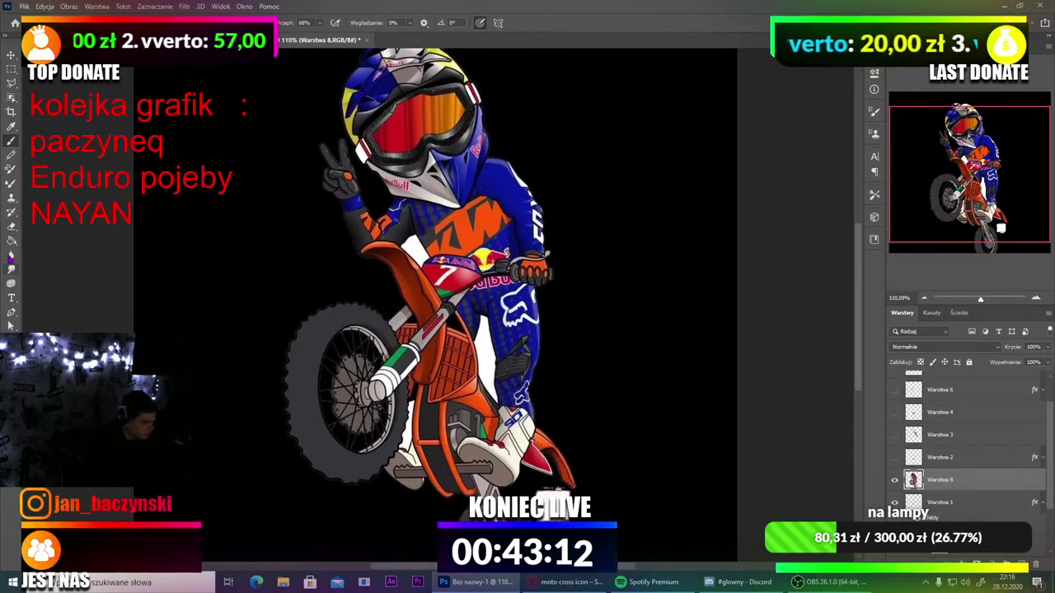
pyautogui.click(11, 231)
pyautogui.moveTo(51, 234); pyautogui.dragTo(51, 236)
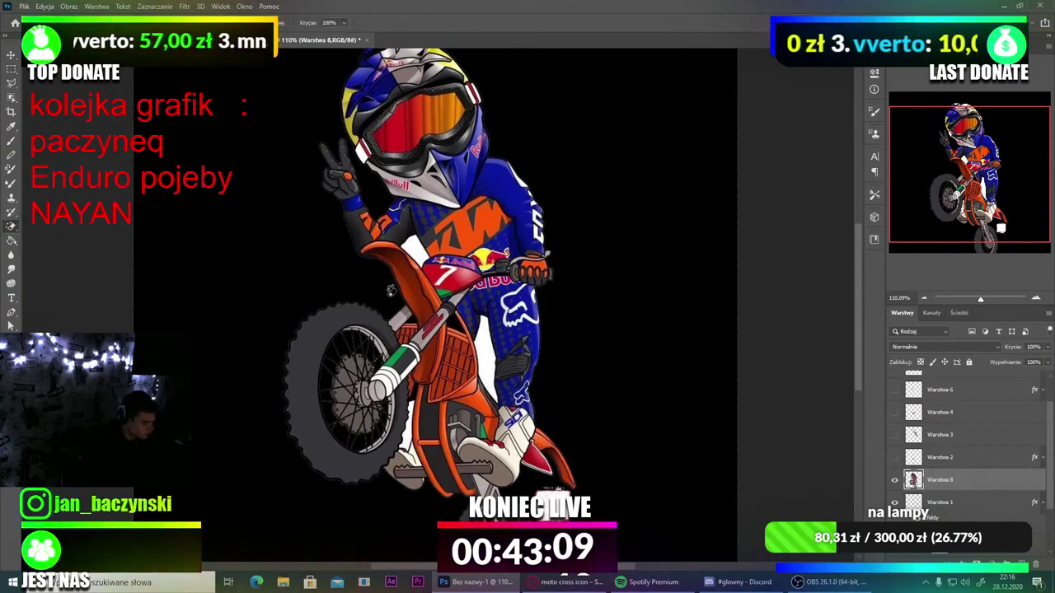
pyautogui.click(484, 346)
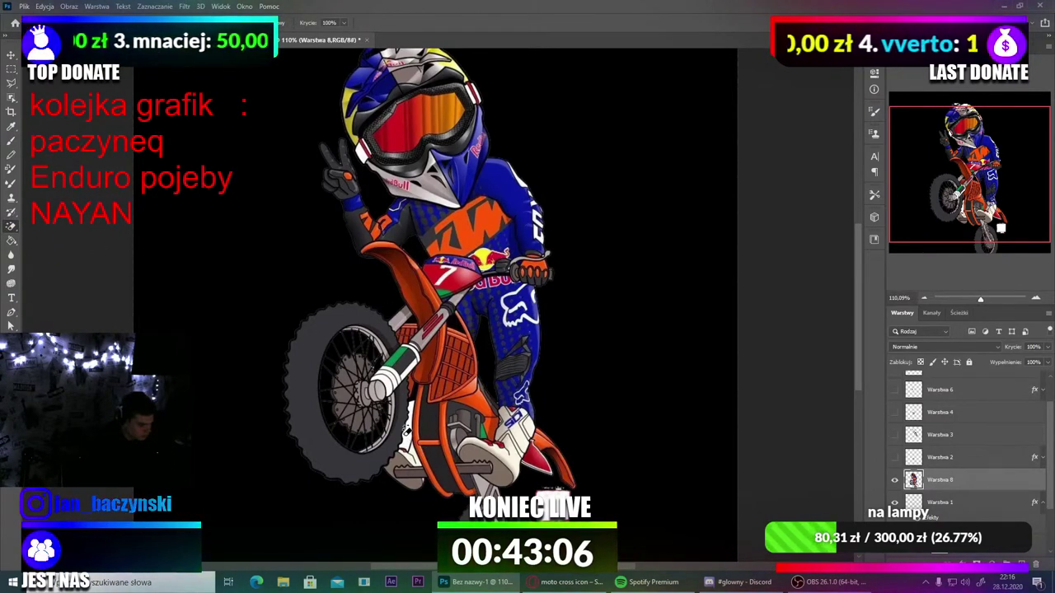
# Step: Start a text box inside the white badge beside the rear wheel, with black (000000) text at 8 pt
pyautogui.scroll(-2, 442, 462)
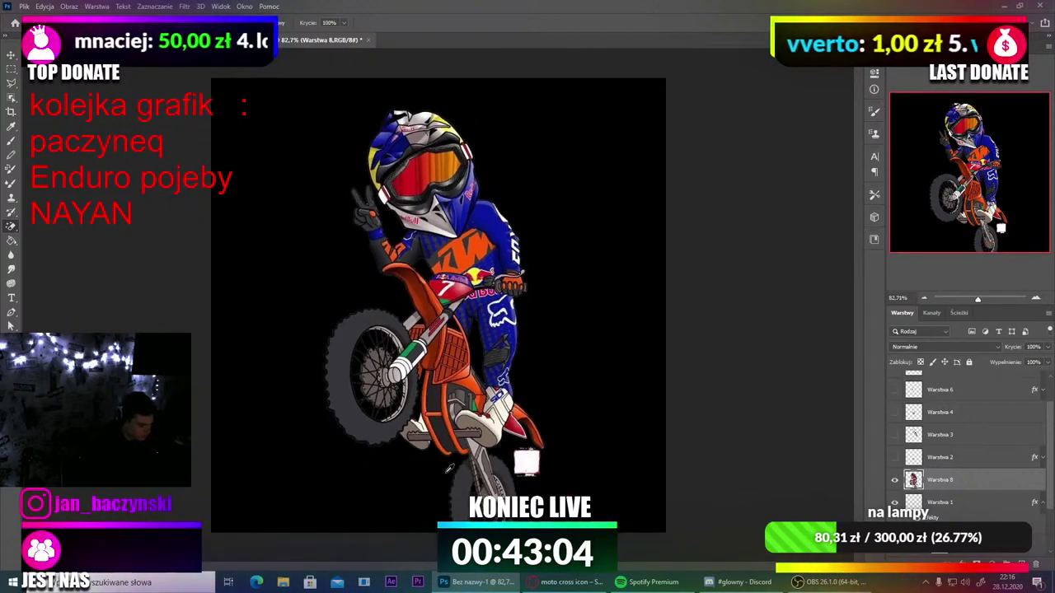
pyautogui.scroll(-2, 372, 279)
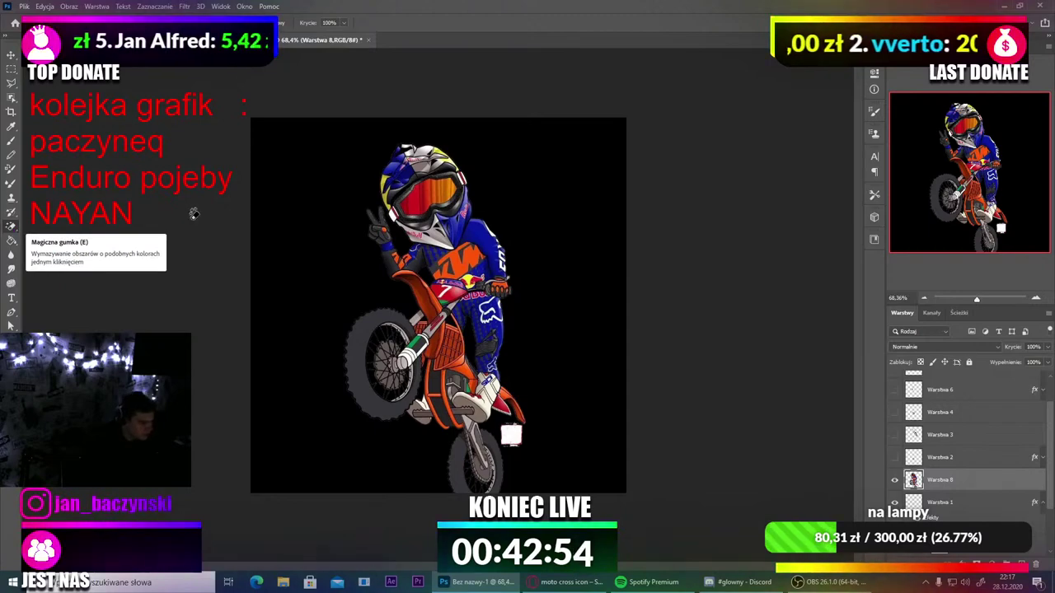
pyautogui.hotkey('ctrl', '+')
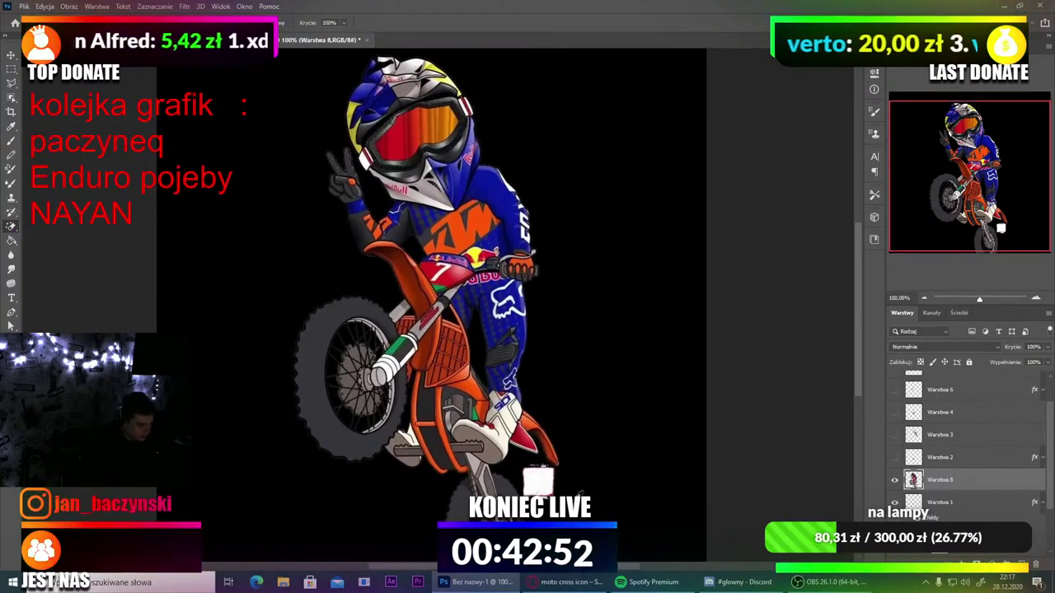
pyautogui.scroll(11, 561, 498)
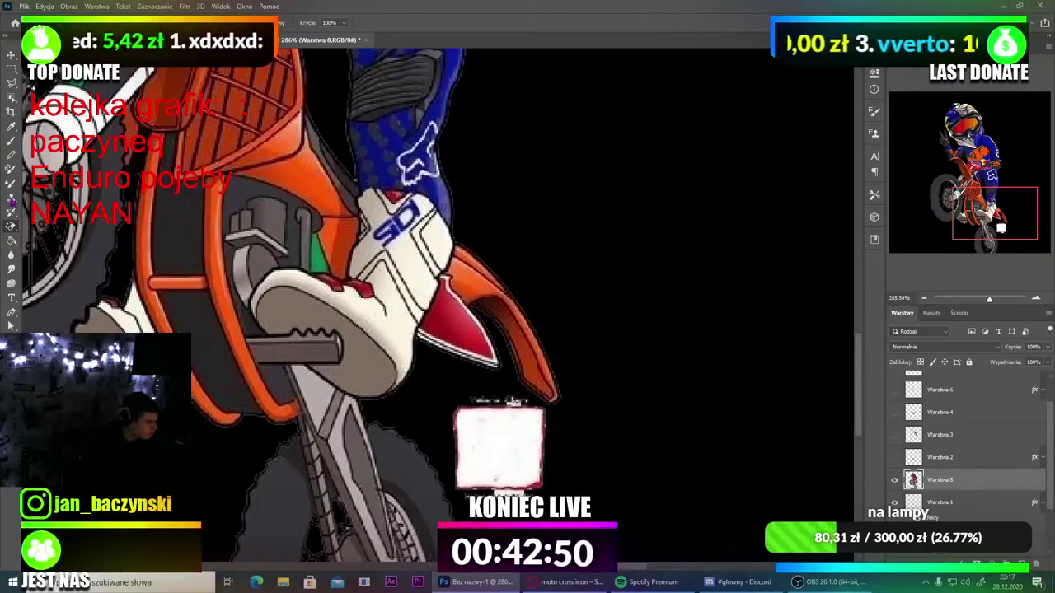
pyautogui.click(10, 297)
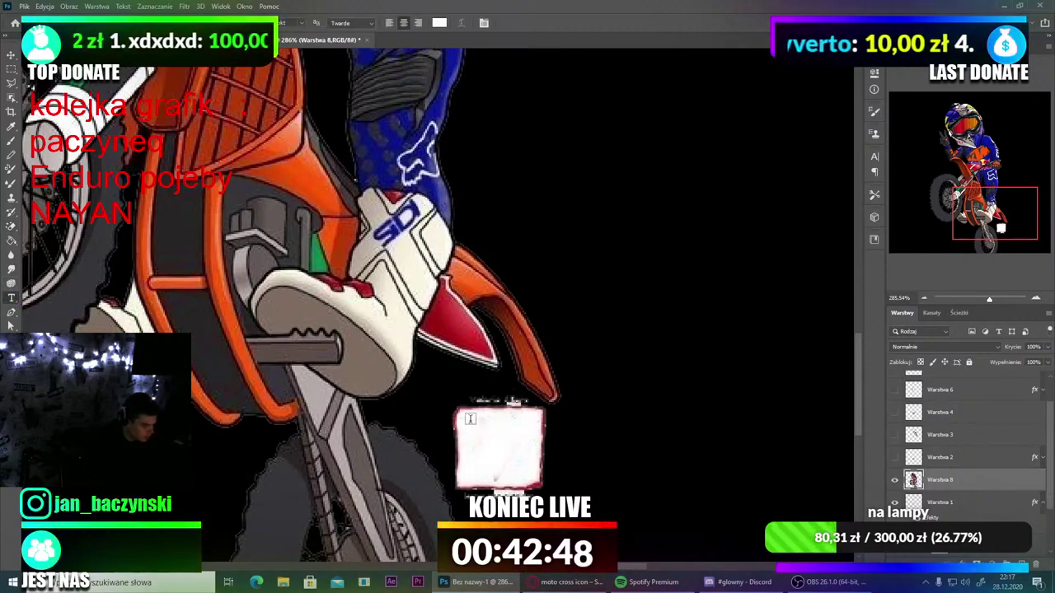
pyautogui.moveTo(470, 418); pyautogui.dragTo(535, 469)
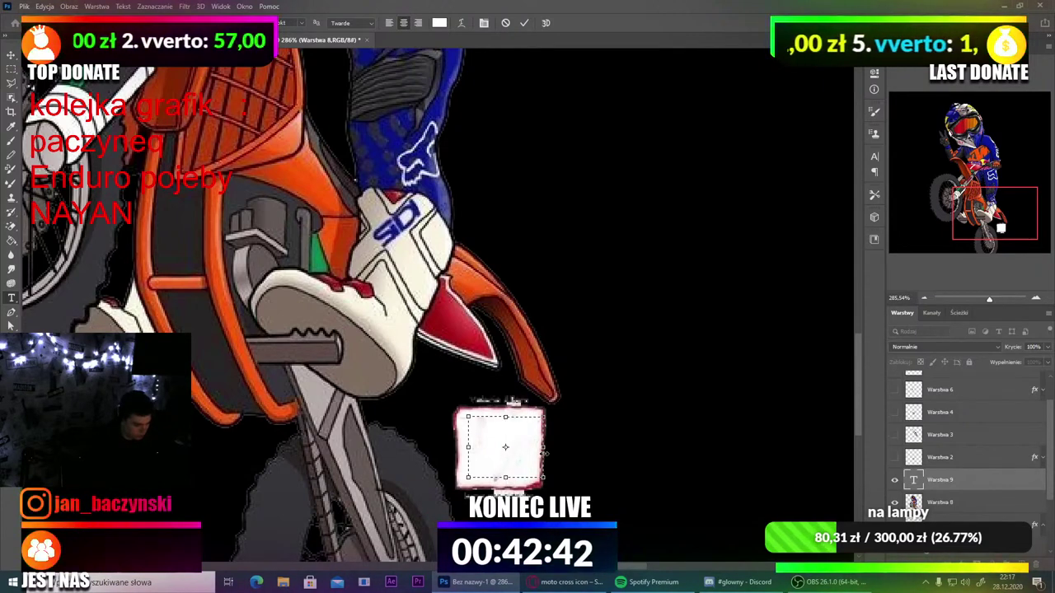
pyautogui.click(439, 22)
pyautogui.write('000000')
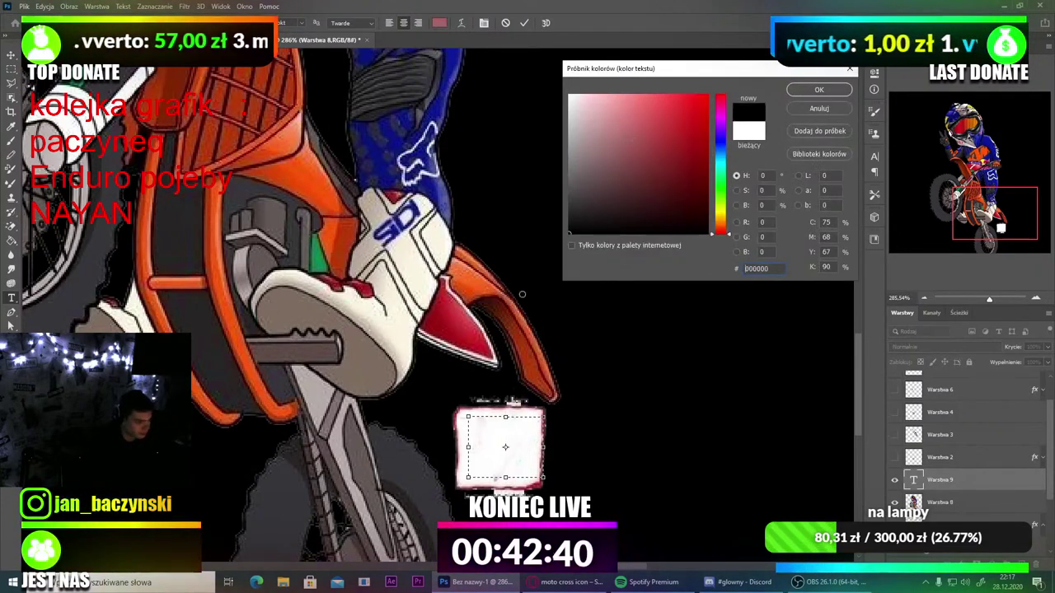
pyautogui.click(830, 89)
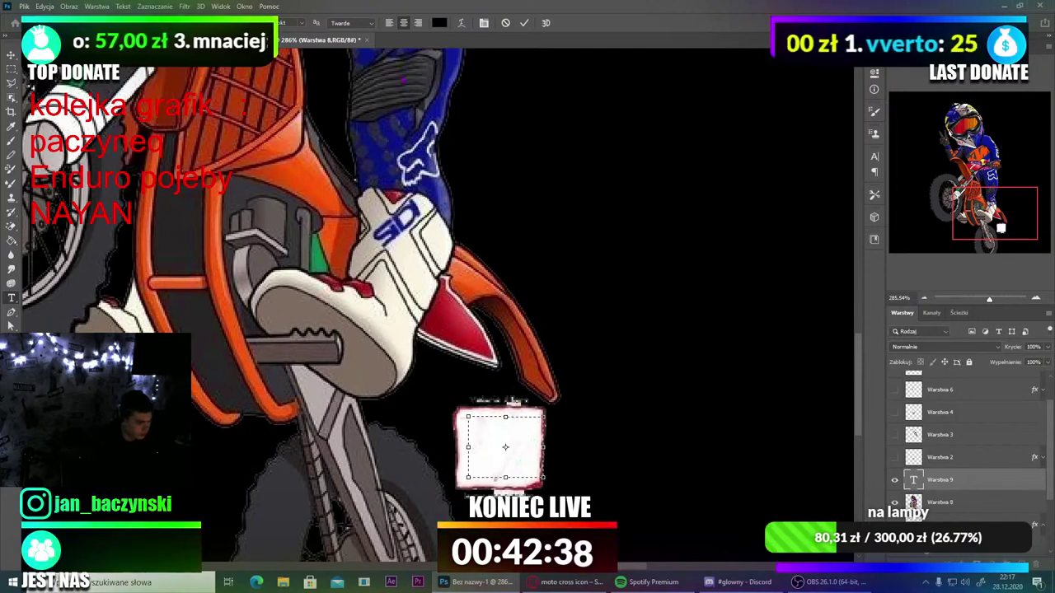
pyautogui.click(300, 23)
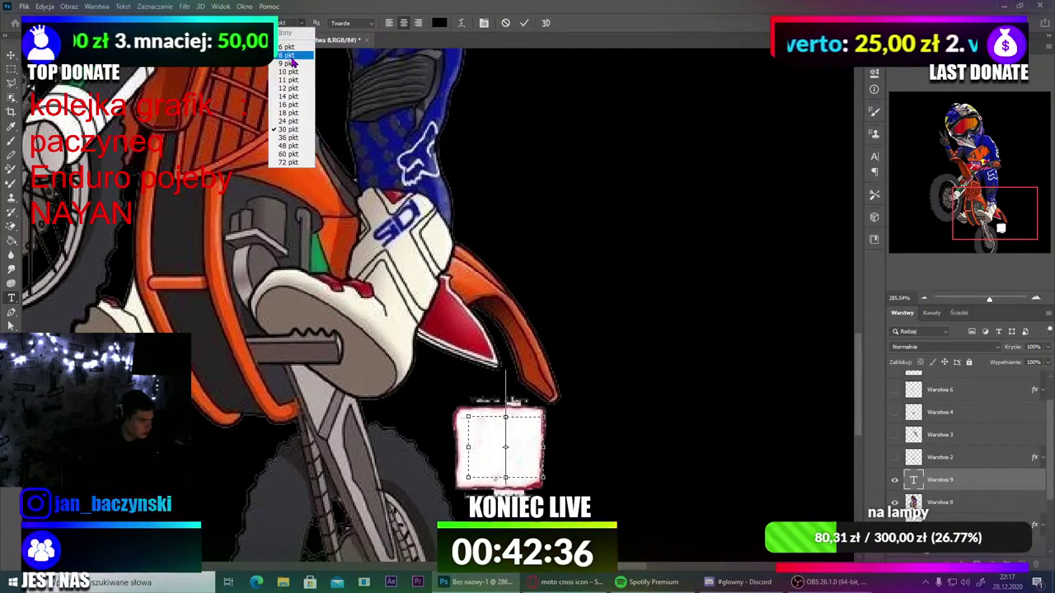
pyautogui.click(290, 59)
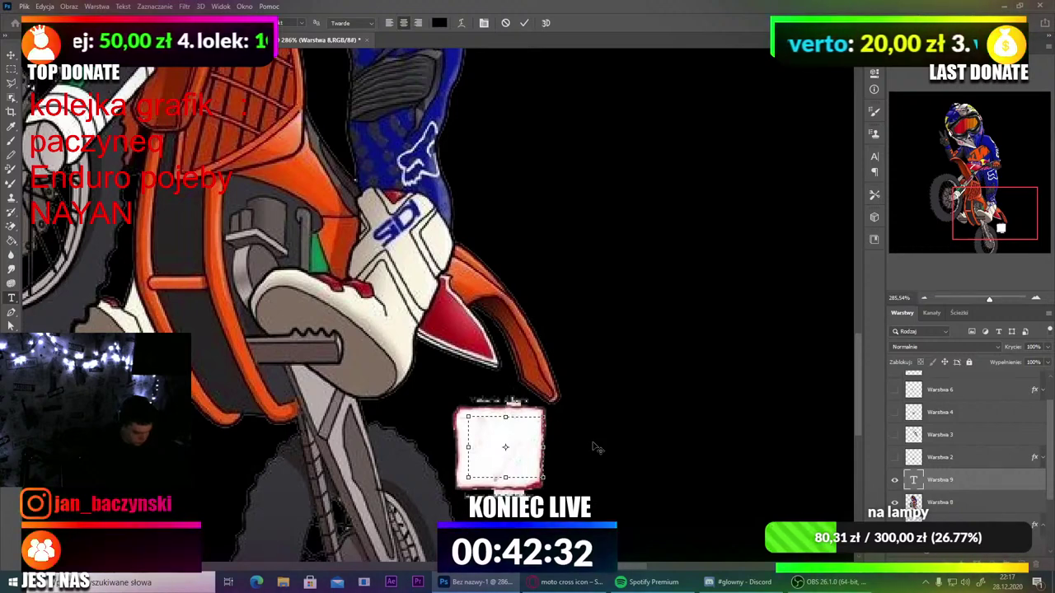
# Step: Enter ENDURO in the text box over the badge and widen the box on both sides
pyautogui.write('ENDUR')
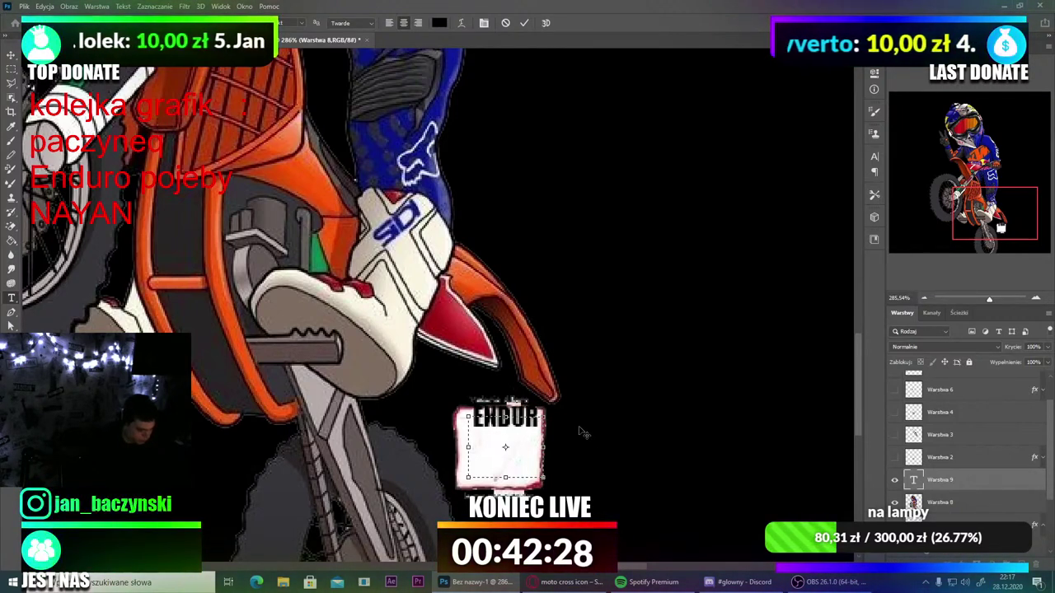
pyautogui.press('BackSpace')
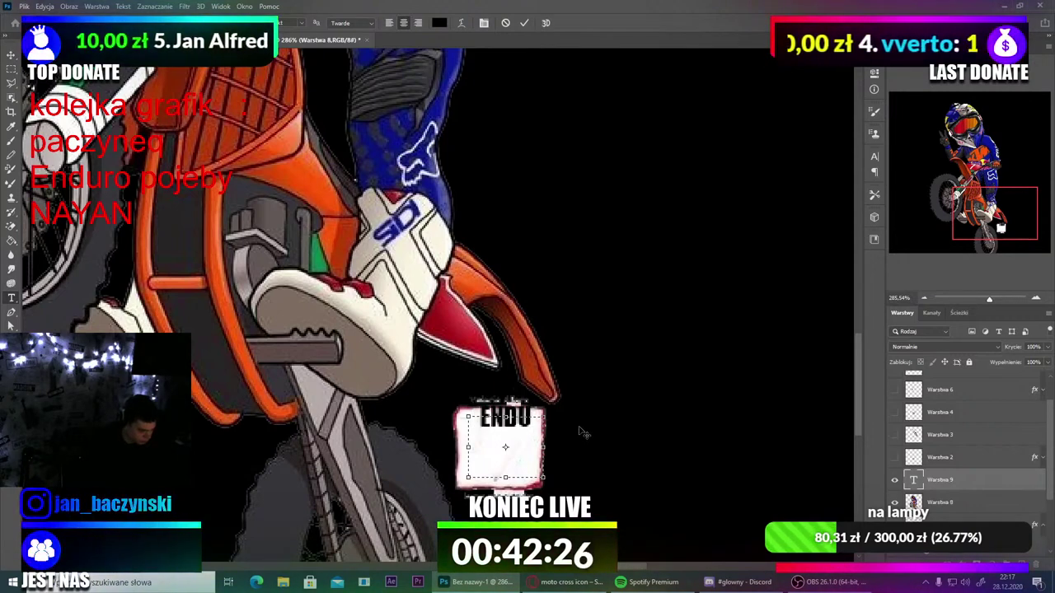
pyautogui.moveTo(544, 449); pyautogui.dragTo(627, 447)
pyautogui.moveTo(468, 446); pyautogui.dragTo(328, 450)
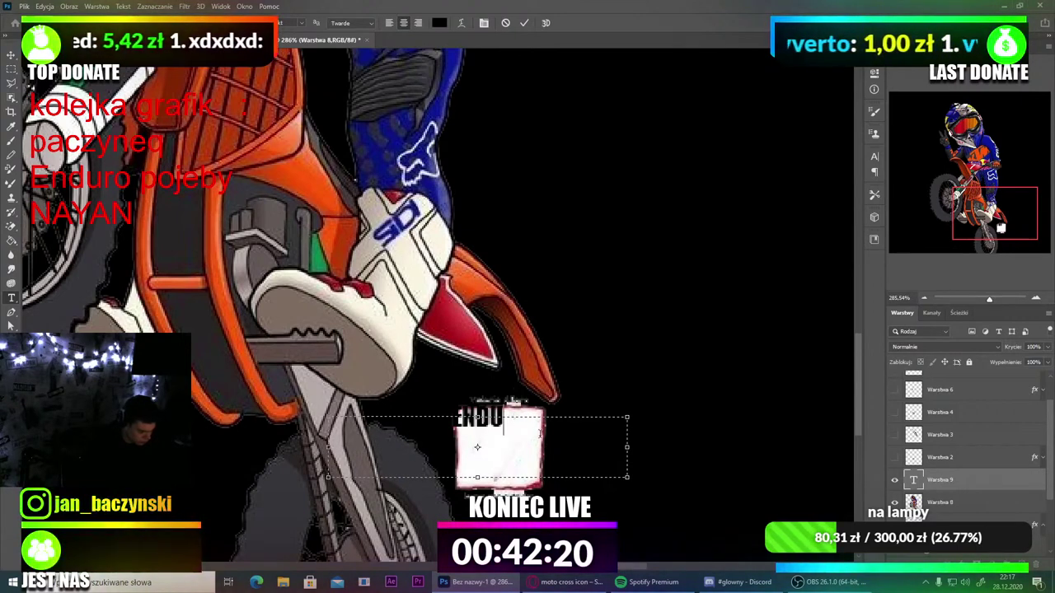
pyautogui.write('RO')
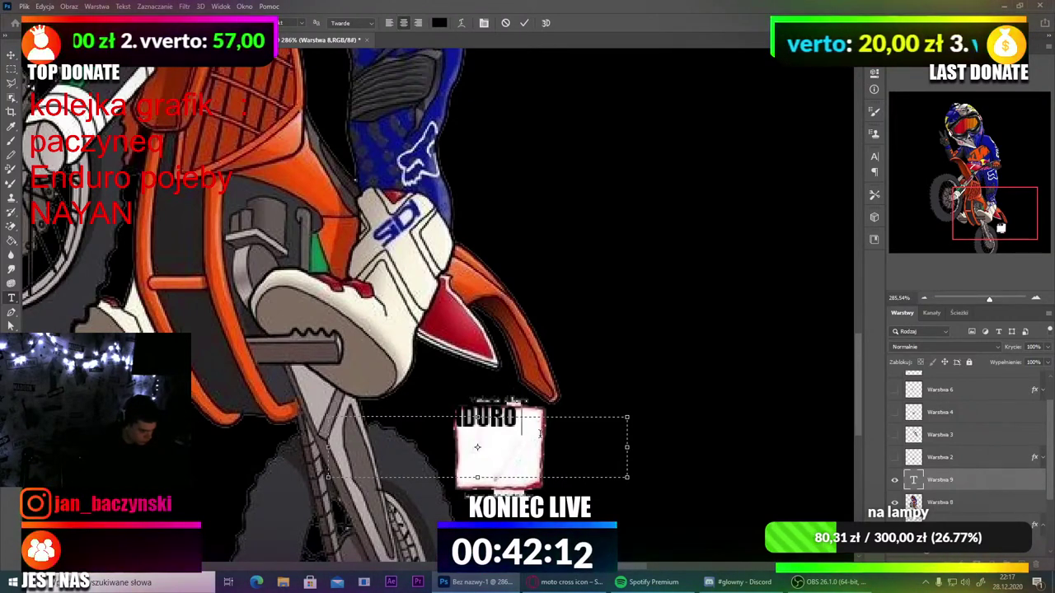
# Step: Commit the text, hide the black background and delete the ENDURO text layer
pyautogui.scroll(-4, 914, 513)
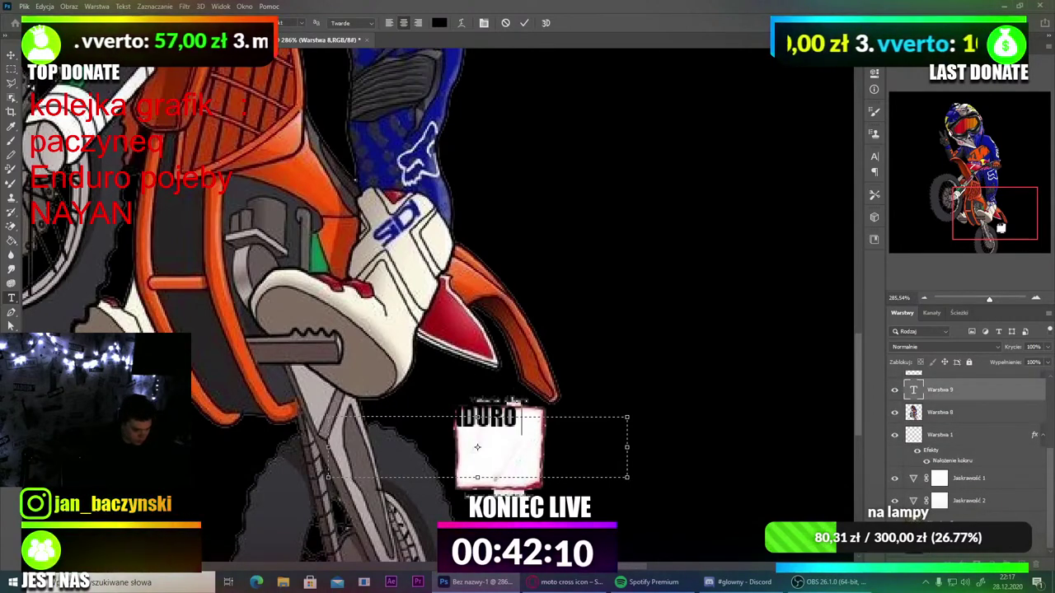
pyautogui.hotkey('ctrl', 'Return')
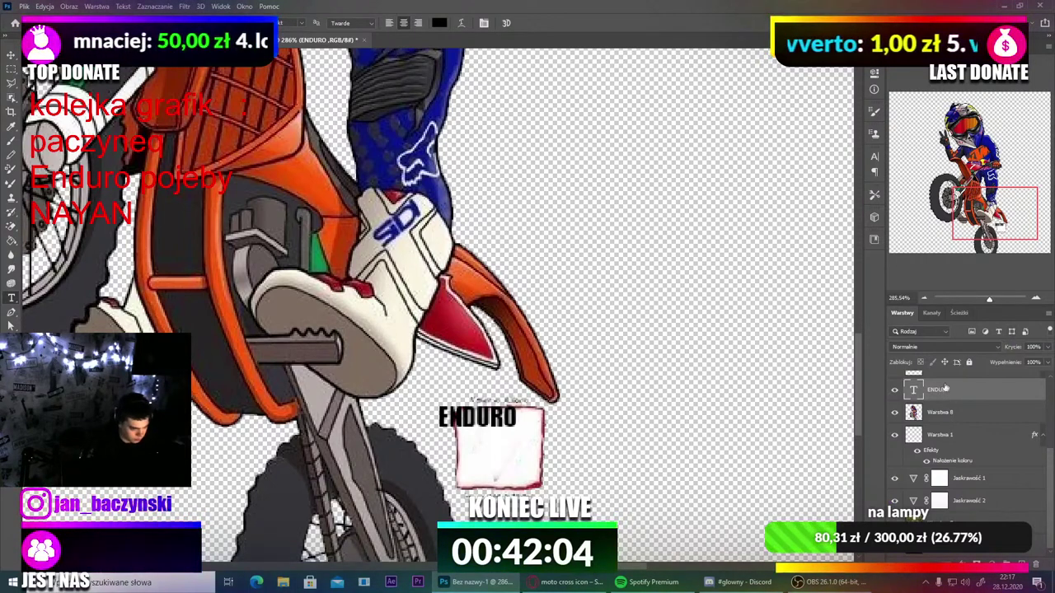
pyautogui.press('Delete')
# Step: Create a larger text box in the empty area beside the motorcycle and enter ENDURO POJEBY on two lines
pyautogui.moveTo(595, 249); pyautogui.dragTo(847, 412)
pyautogui.press('BackSpace')
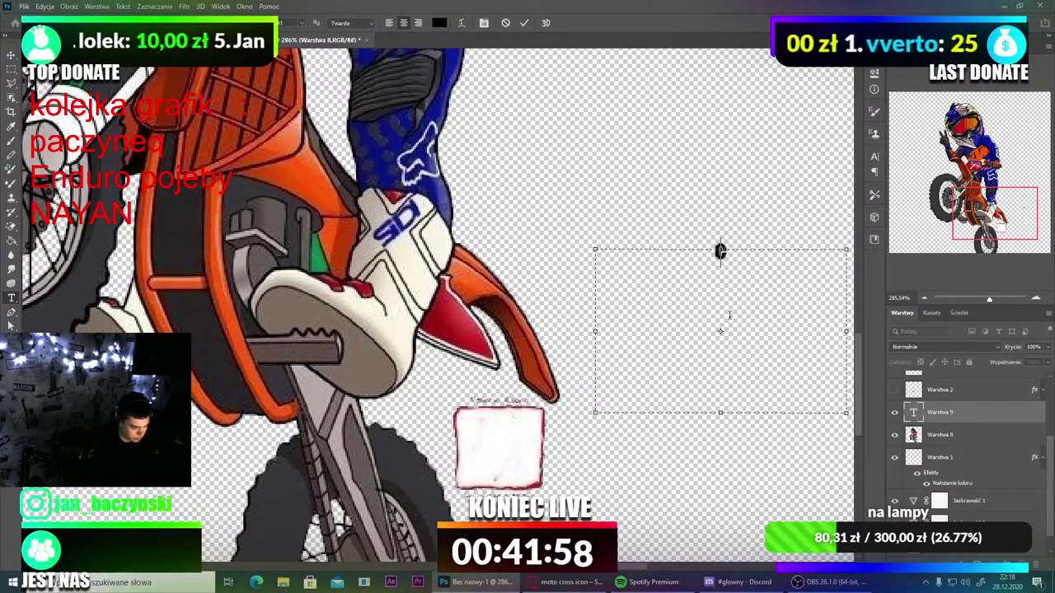
pyautogui.write('END')
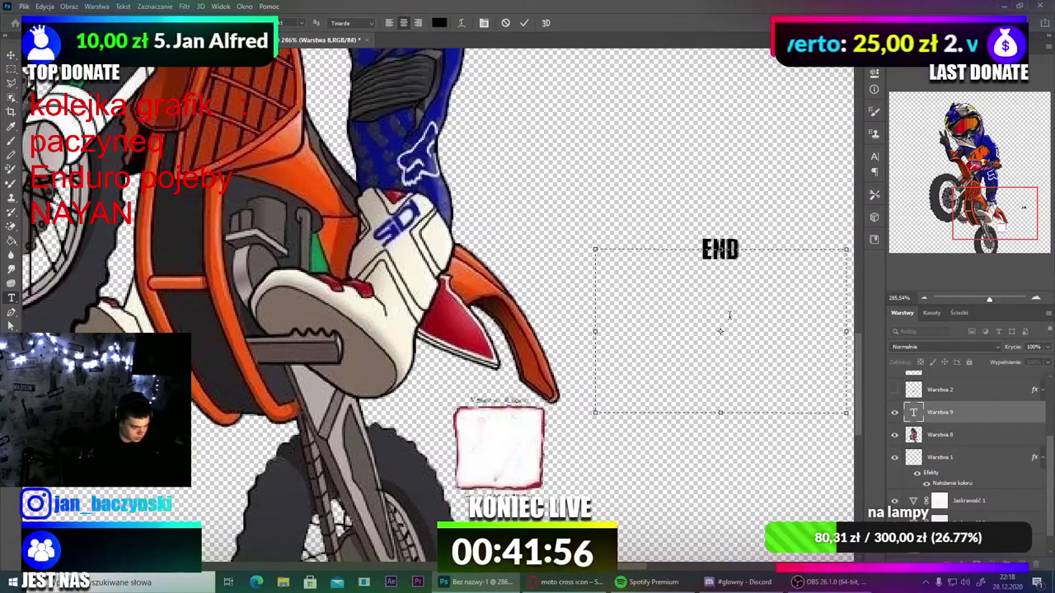
pyautogui.write('URO PO')
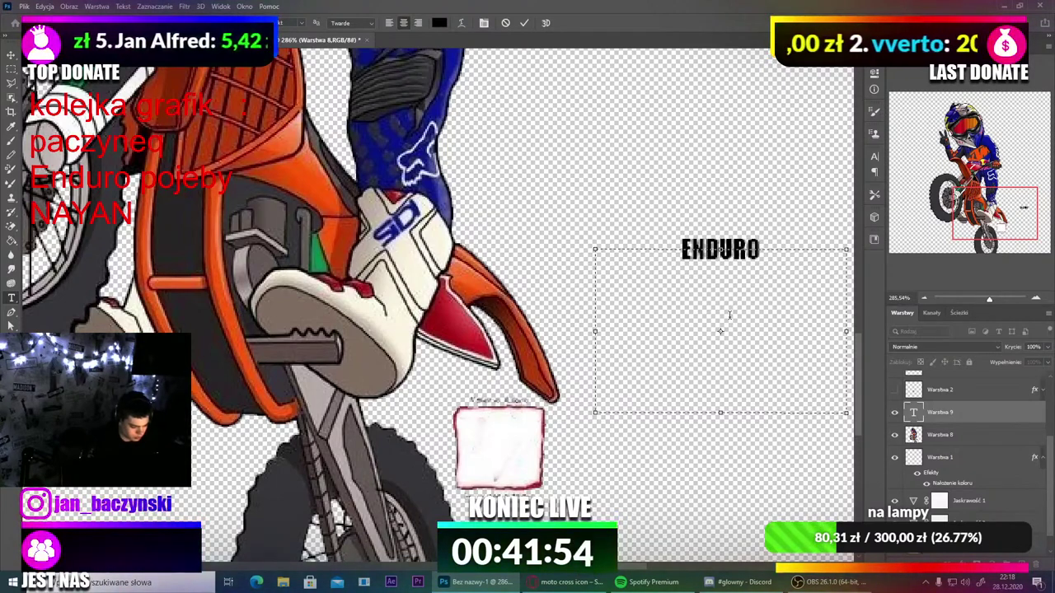
pyautogui.press('BackSpace')
pyautogui.press('BackSpace')
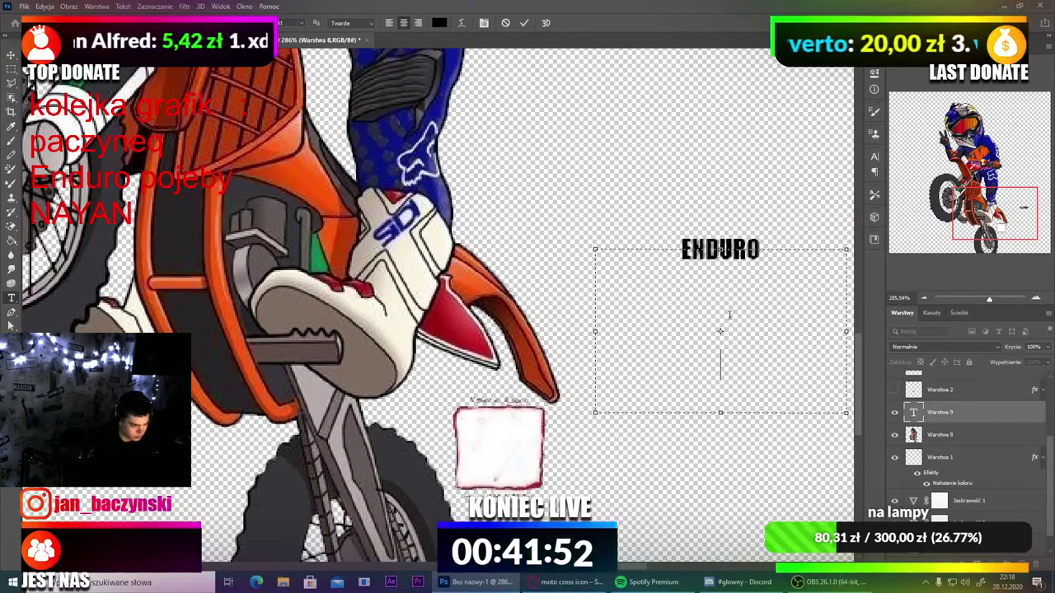
pyautogui.write('POJEBY')
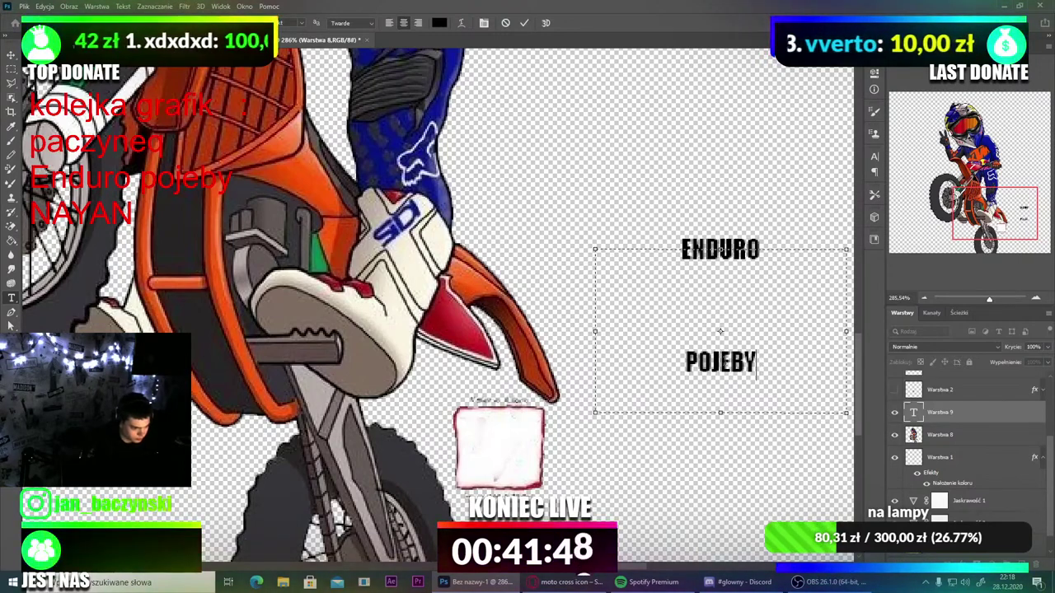
# Step: Set the leading of the whole ENDURO POJEBY text to 18 pt
pyautogui.hotkey('ctrl', 'a')
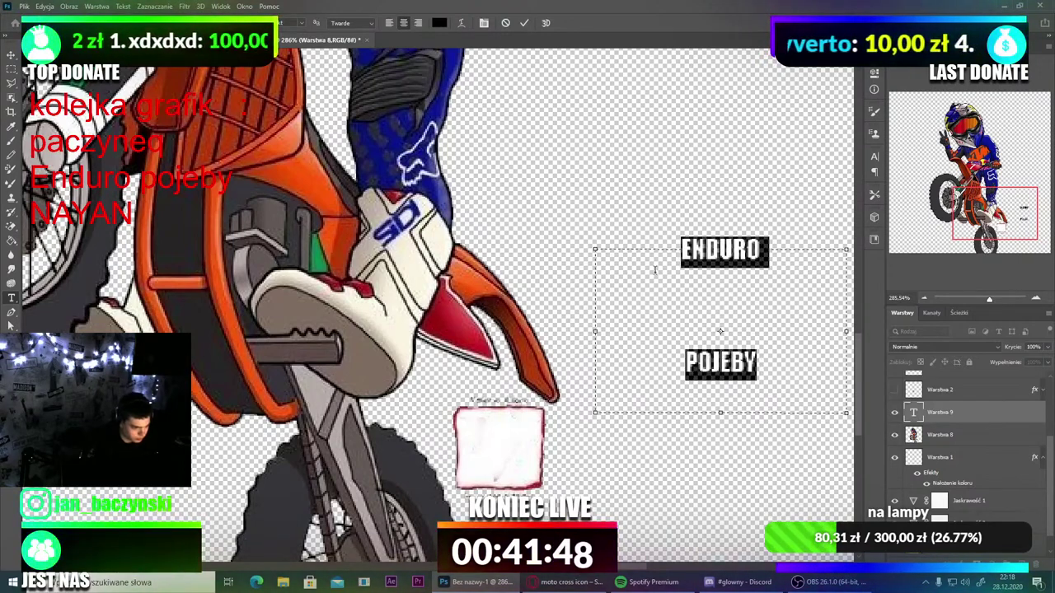
pyautogui.click(875, 155)
pyautogui.click(857, 187)
pyautogui.click(849, 218)
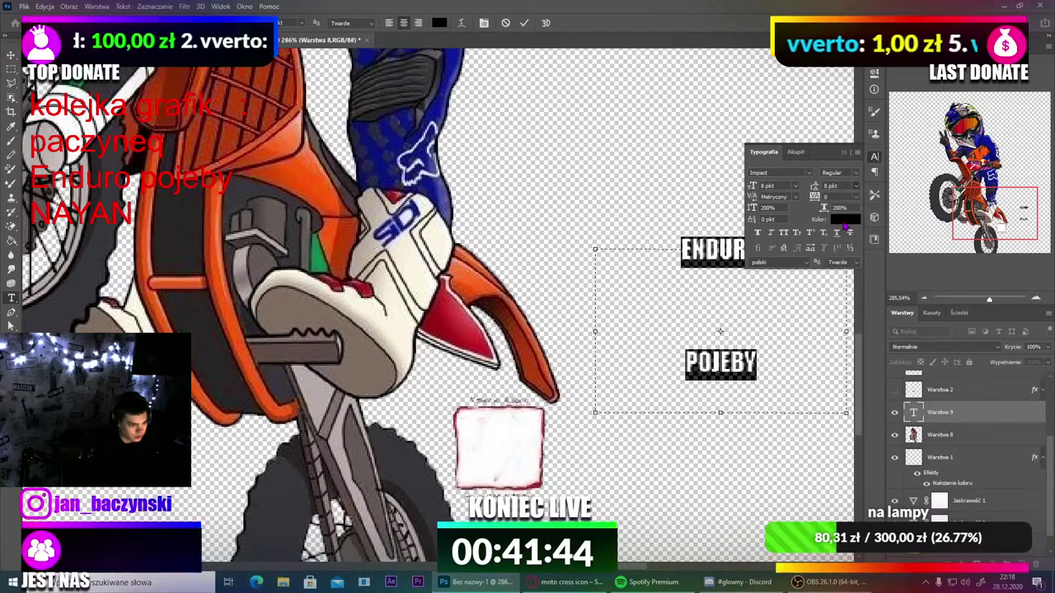
pyautogui.click(857, 190)
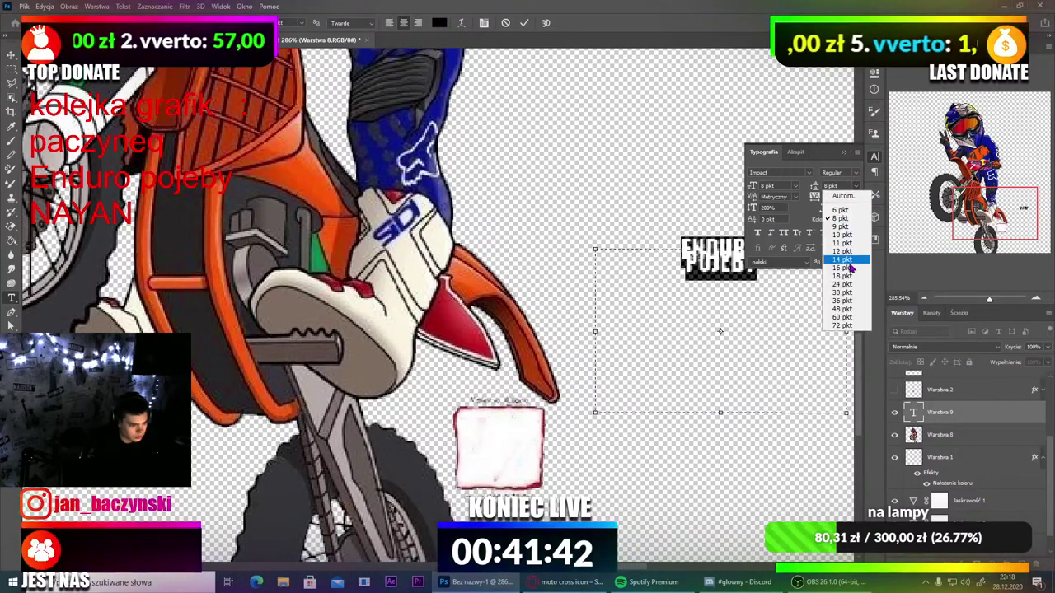
pyautogui.click(839, 321)
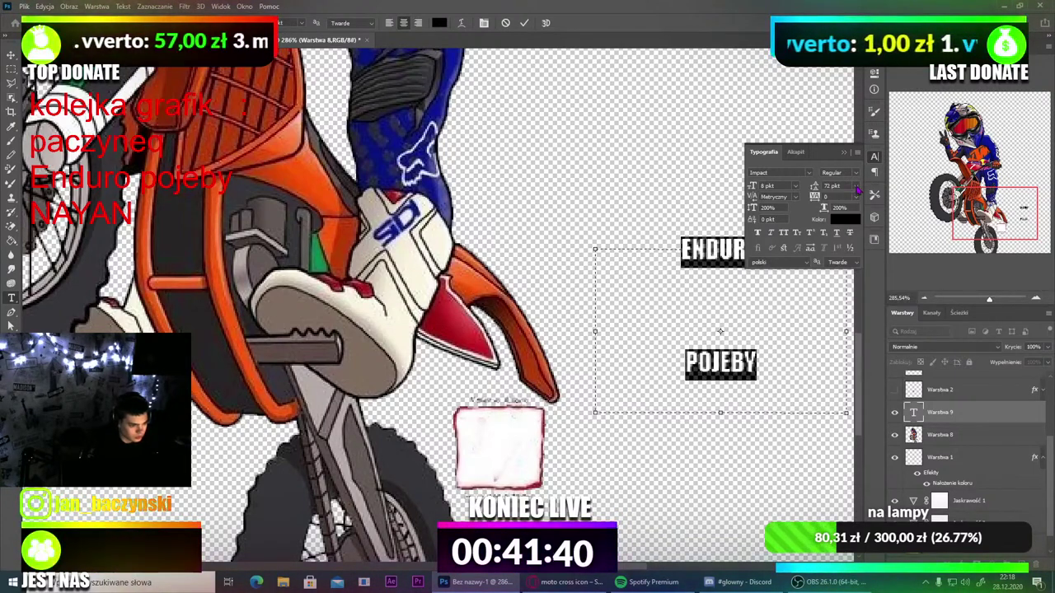
pyautogui.click(857, 187)
pyautogui.click(849, 280)
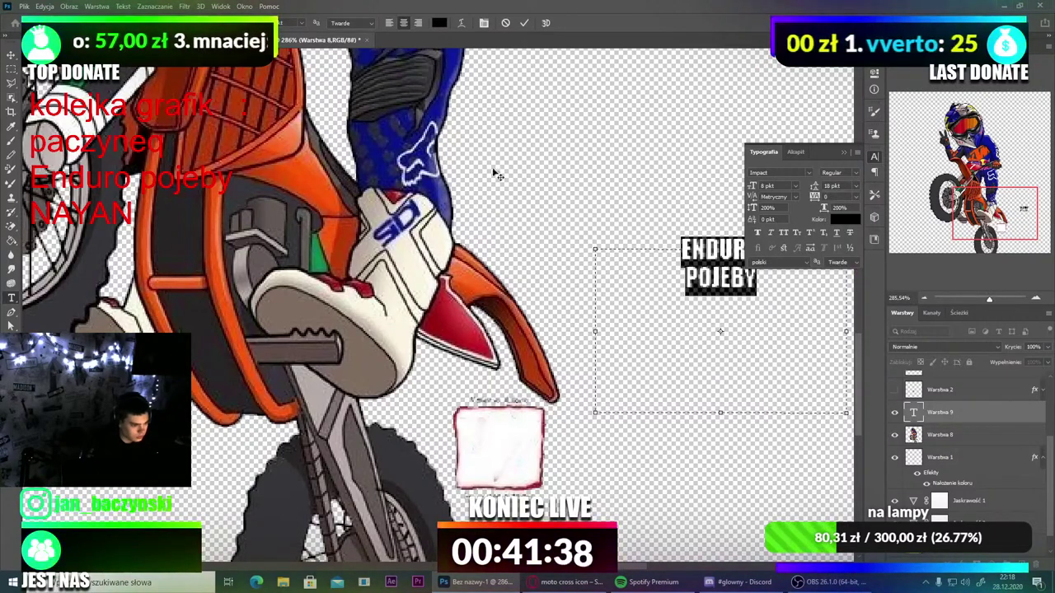
# Step: Commit the ENDURO POJEBY text and move it onto the white badge beside the rear wheel
pyautogui.hotkey('ctrl', 'Return')
pyautogui.press('v')
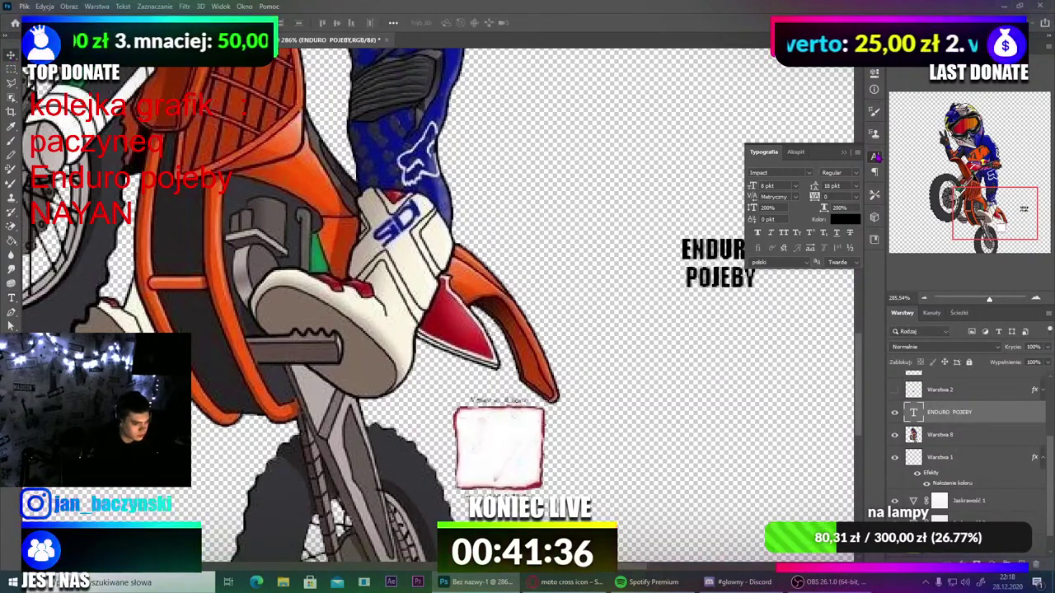
pyautogui.click(875, 155)
pyautogui.moveTo(723, 240); pyautogui.dragTo(519, 407)
pyautogui.scroll(-1, 543, 433)
pyautogui.scroll(-5, 544, 433)
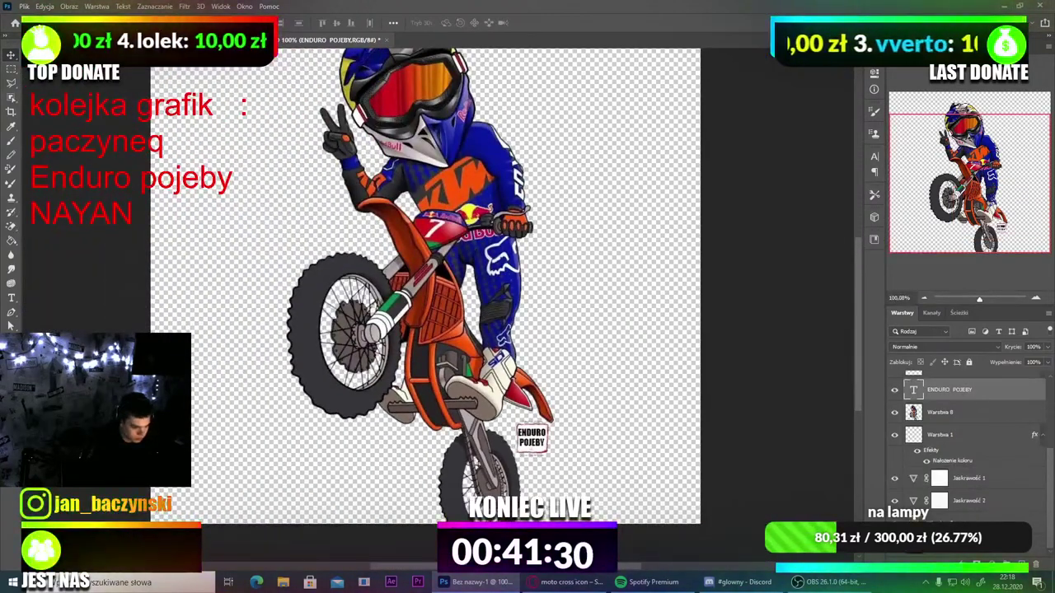
# Step: Show the black background again and check the lettered badge up close and with the whole rider
pyautogui.click(894, 544)
pyautogui.scroll(-3, 595, 442)
pyautogui.scroll(1, 563, 448)
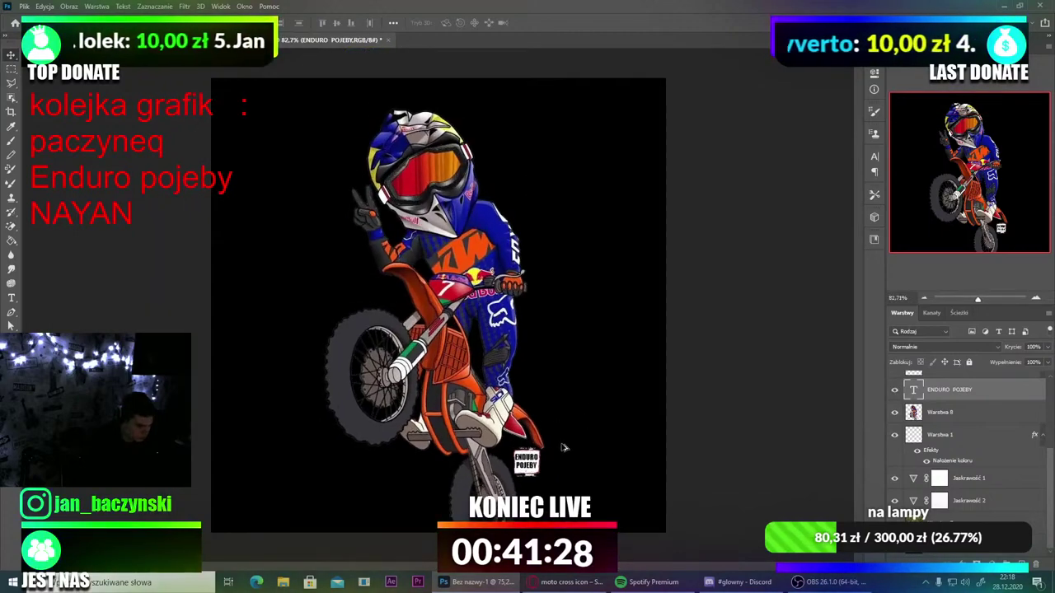
pyautogui.scroll(3, 563, 447)
pyautogui.scroll(-2, 564, 448)
pyautogui.scroll(4, 563, 448)
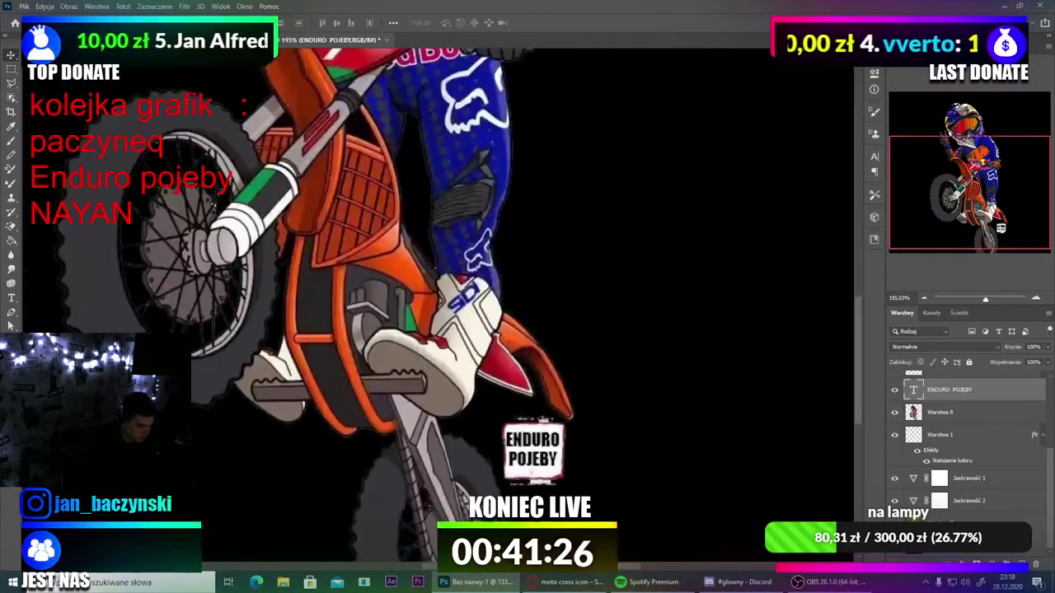
pyautogui.scroll(2, 544, 455)
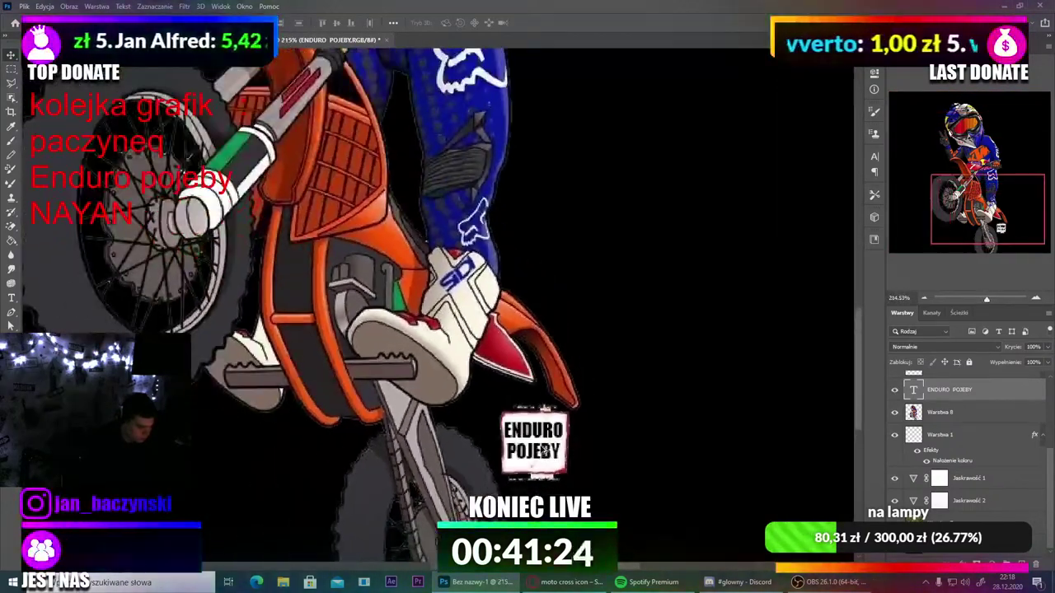
pyautogui.scroll(-5, 544, 451)
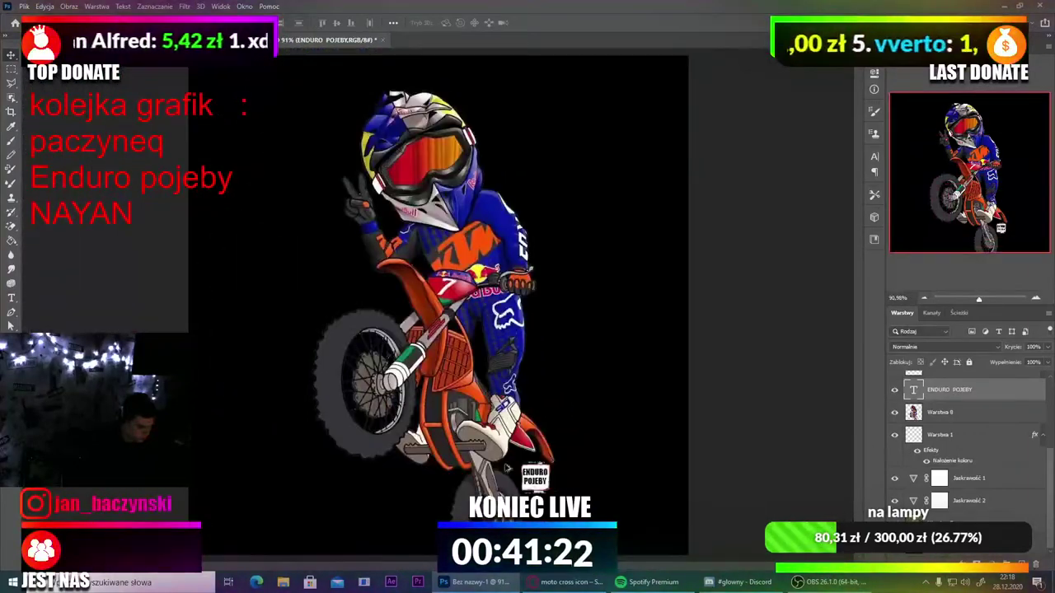
# Step: Choose the hard round brush preset for retouching the badge beside the rear wheel
pyautogui.scroll(6, 507, 468)
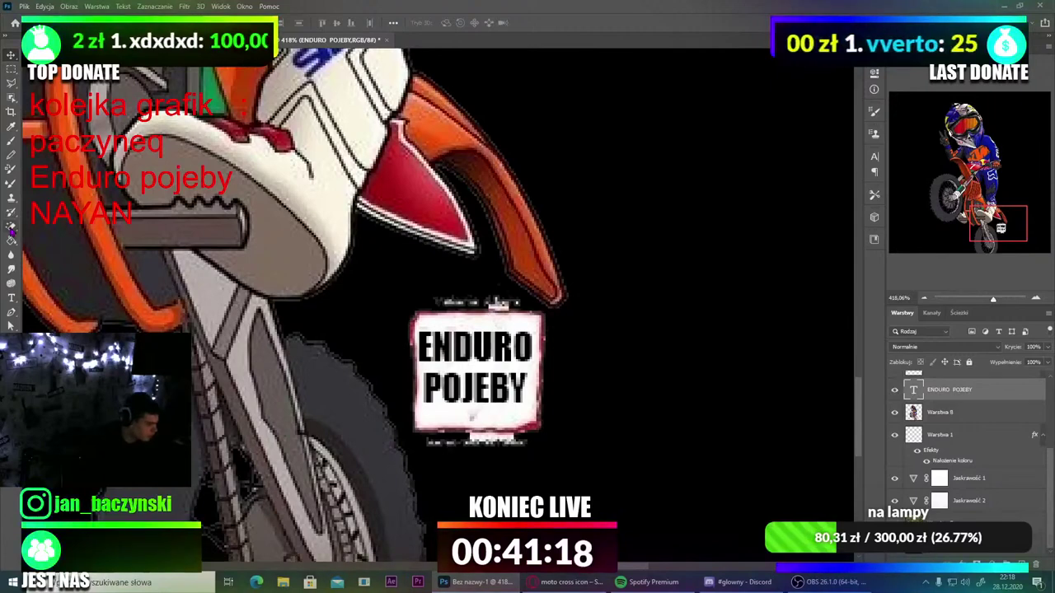
pyautogui.click(11, 140)
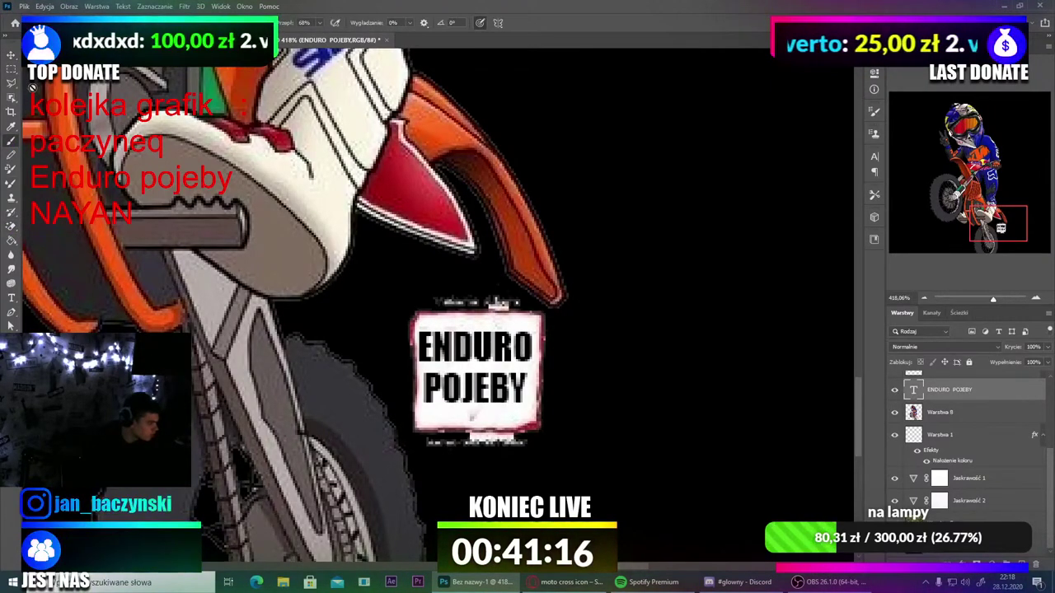
pyautogui.click(62, 22)
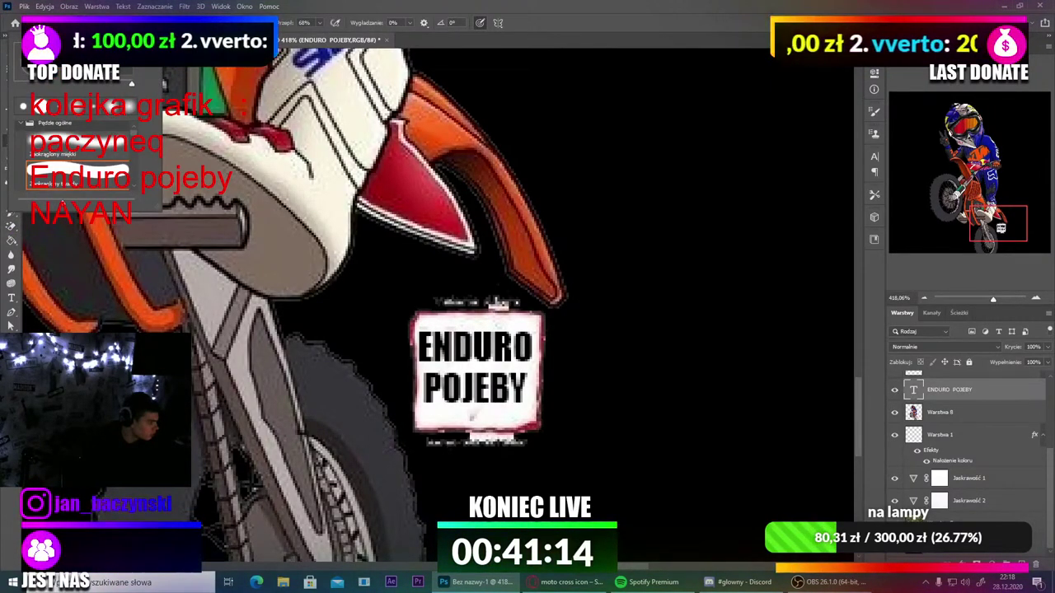
pyautogui.doubleClick(86, 170)
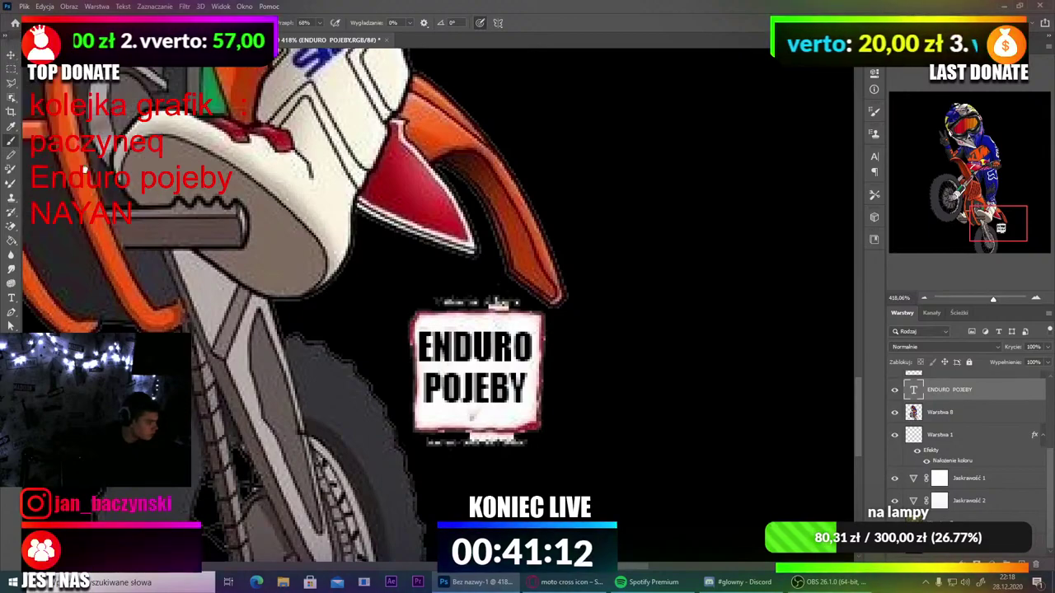
# Step: Rasterize the ENDURO POJEBY text and make the rider layer Warstwa 8 active for painting
pyautogui.scroll(5, 515, 323)
pyautogui.click(486, 291)
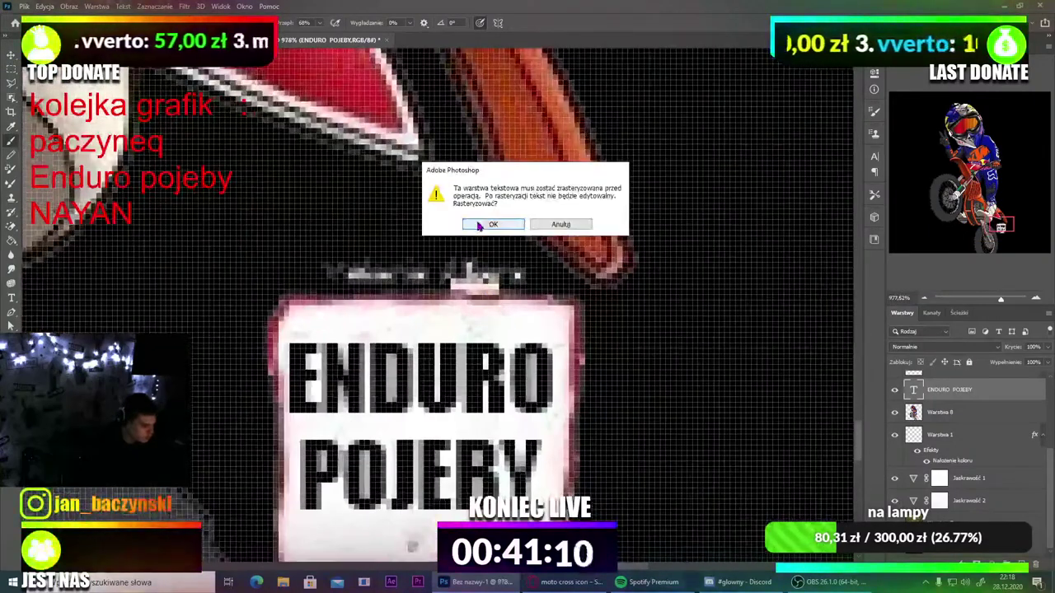
pyautogui.press('Return')
pyautogui.click(941, 414)
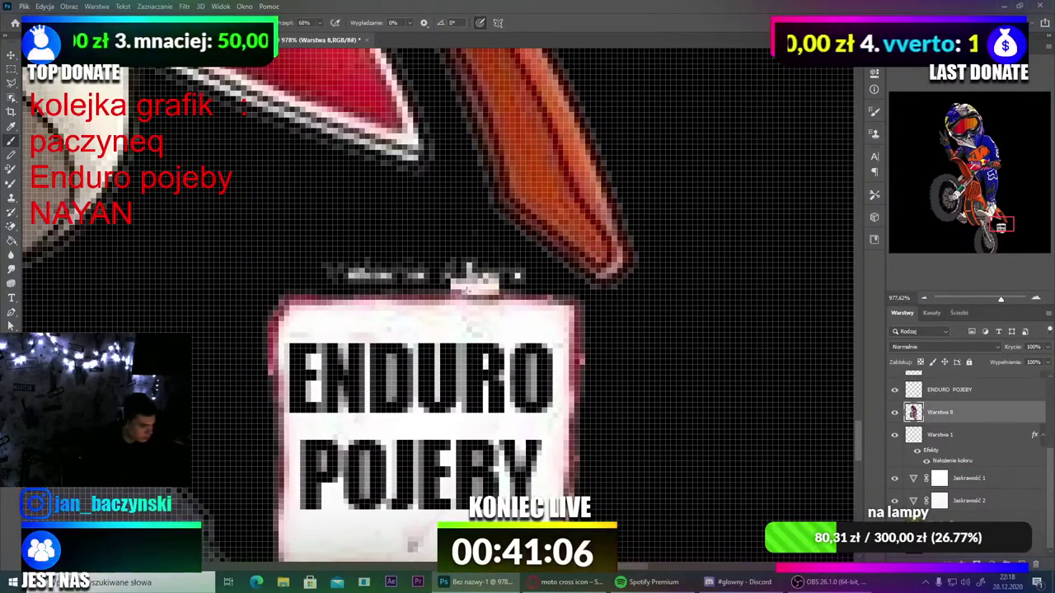
# Step: Set the foreground colour to a bright saturated red
pyautogui.scroll(-3, 471, 274)
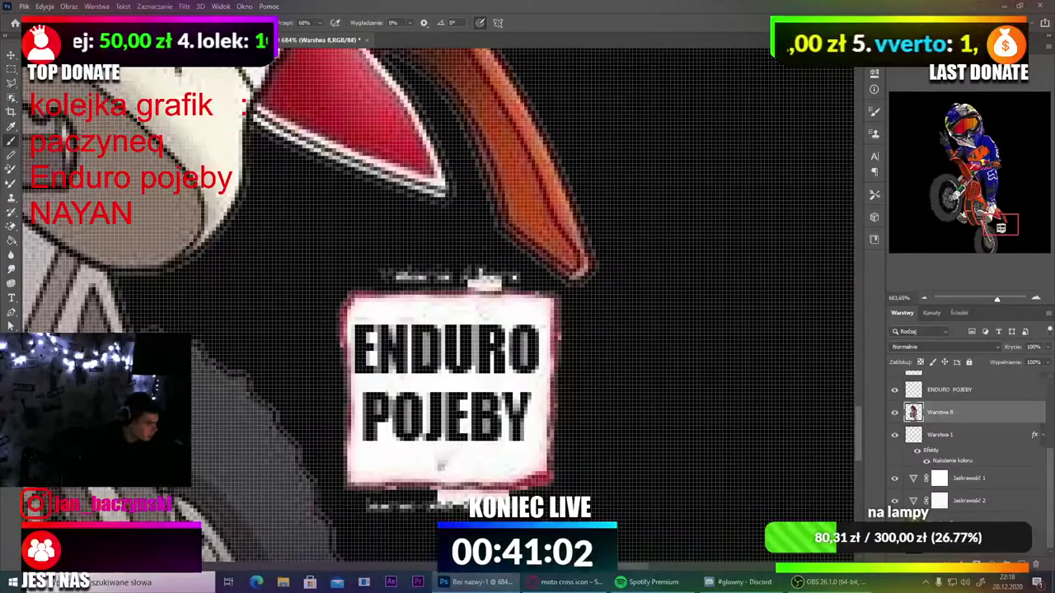
pyautogui.click(10, 410)
pyautogui.click(722, 97)
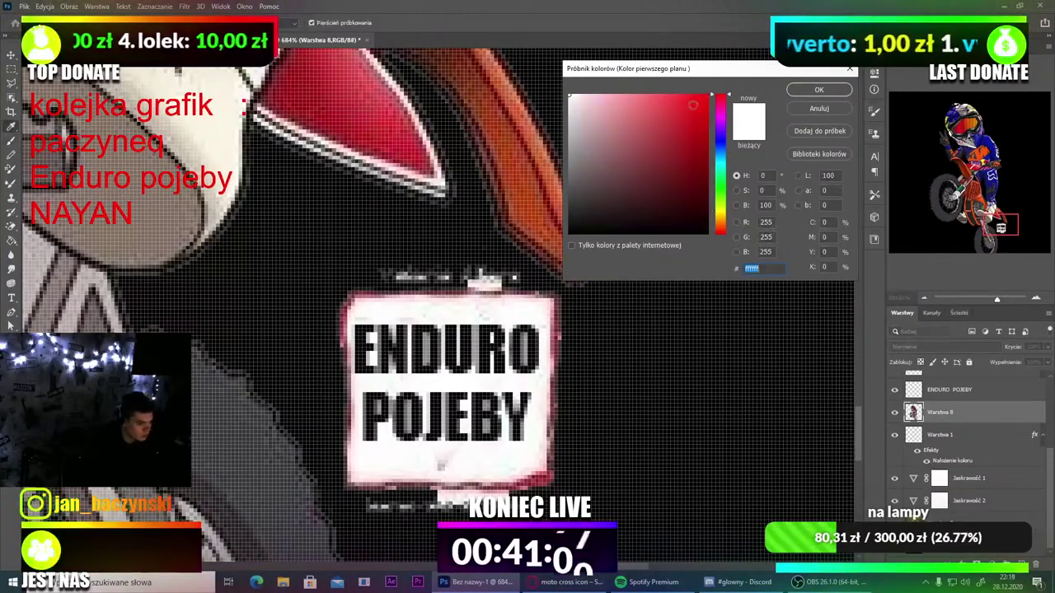
pyautogui.click(705, 97)
pyautogui.click(797, 92)
# Step: Paint a red border with the hard round brush along all edges of the white ENDURO POJEBY badge
pyautogui.click(53, 23)
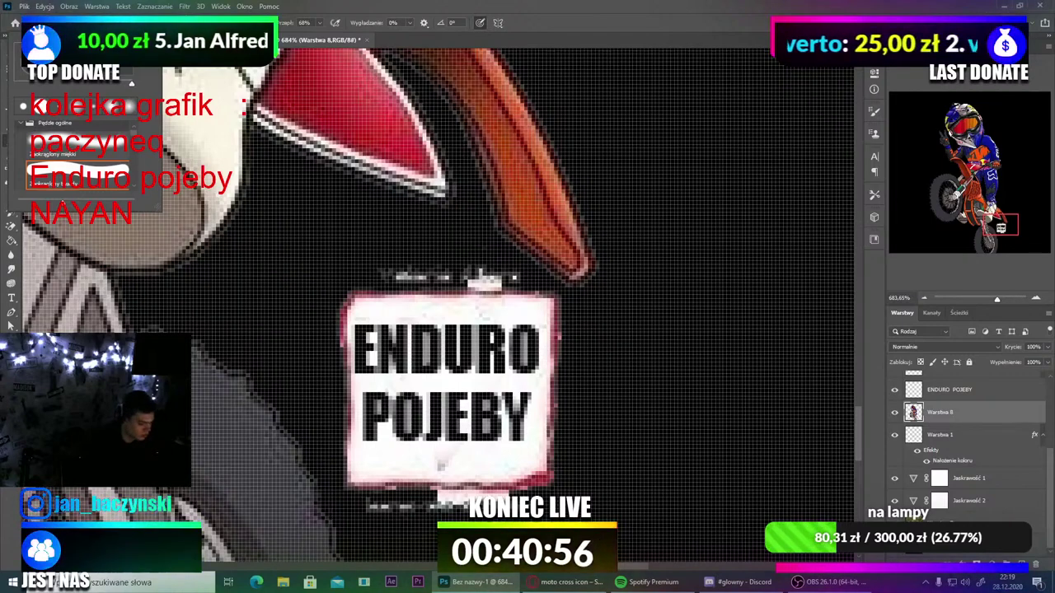
pyautogui.press('Return')
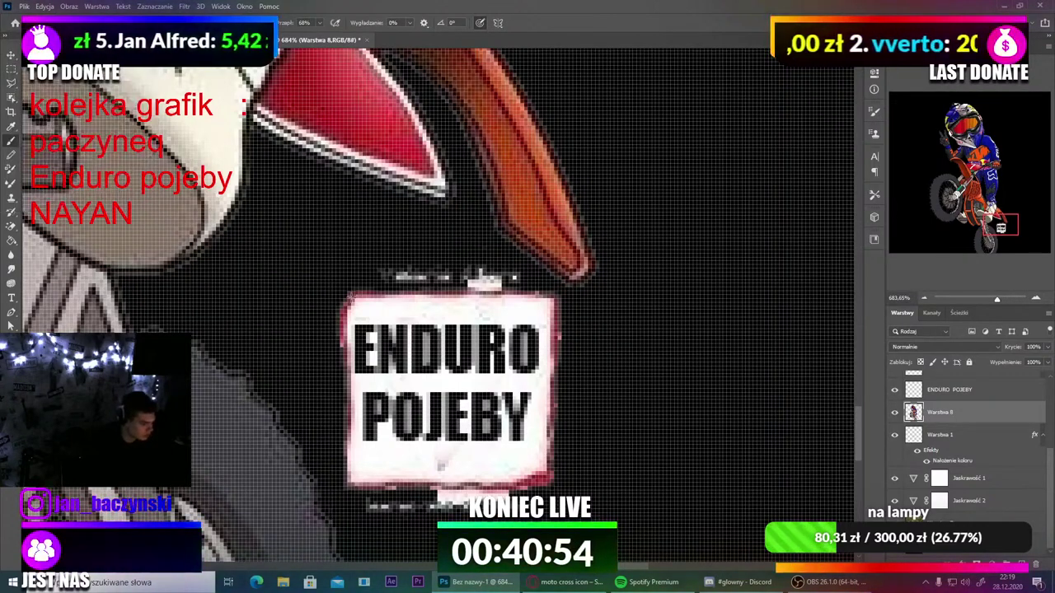
pyautogui.moveTo(349, 298)
pyautogui.mouseDown()
pyautogui.moveTo(351, 485)
pyautogui.moveTo(447, 491)
pyautogui.mouseUp()
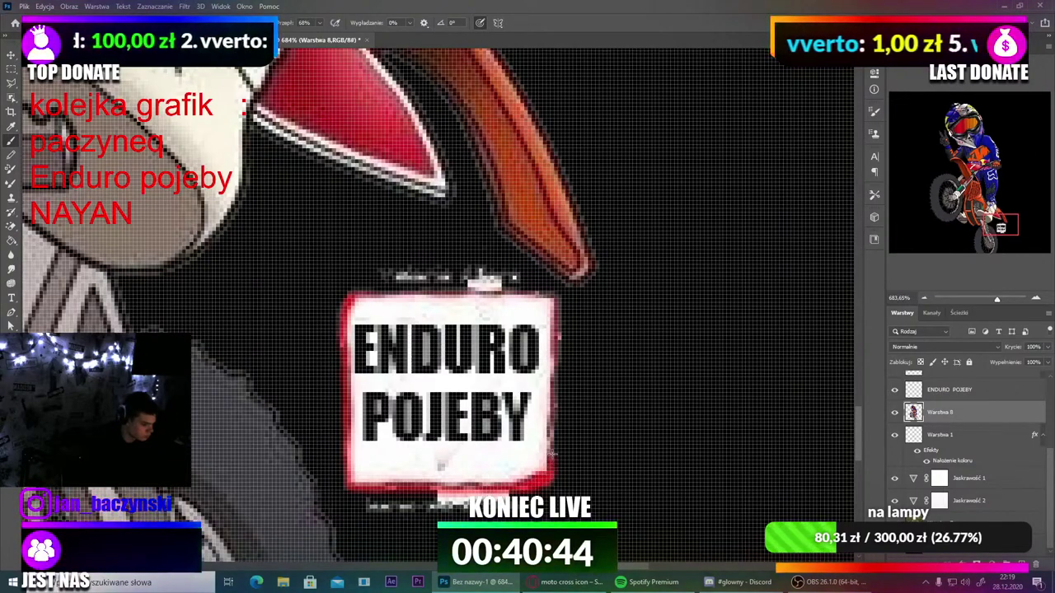
pyautogui.moveTo(552, 454)
pyautogui.mouseDown()
pyautogui.moveTo(555, 311)
pyautogui.moveTo(538, 293)
pyautogui.moveTo(379, 290)
pyautogui.mouseUp()
pyautogui.scroll(-6, 375, 290)
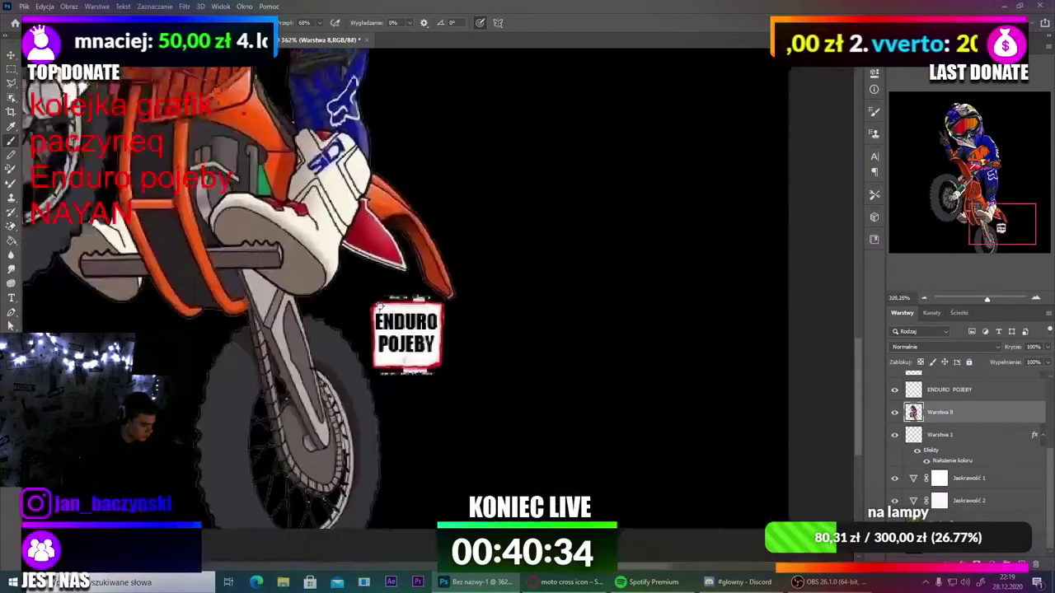
pyautogui.scroll(3, 337, 287)
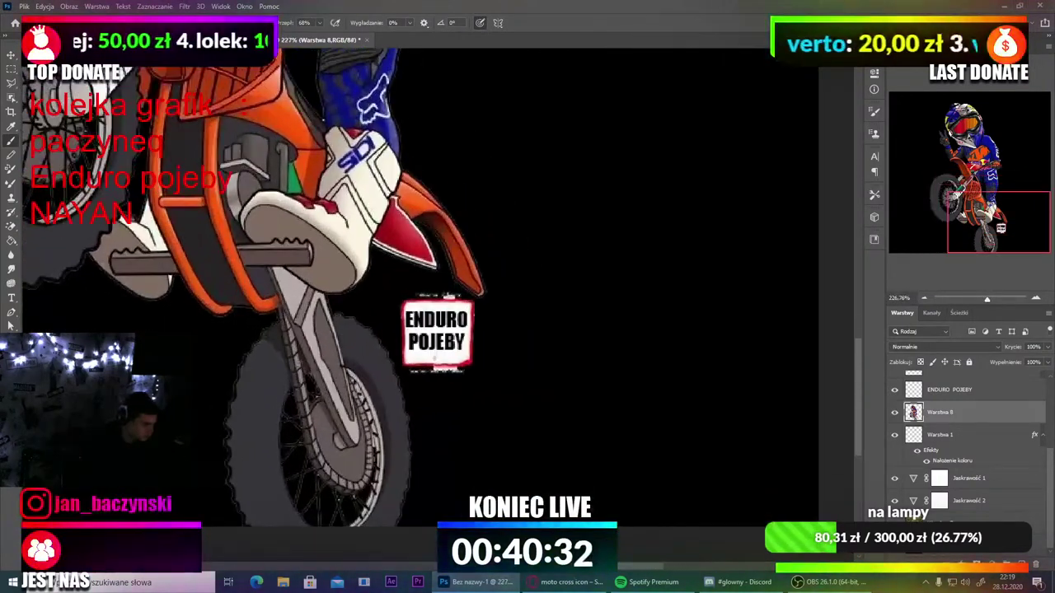
# Step: Erase the stray white specks around the outside of the red-bordered badge with the Eraser
pyautogui.click(11, 225)
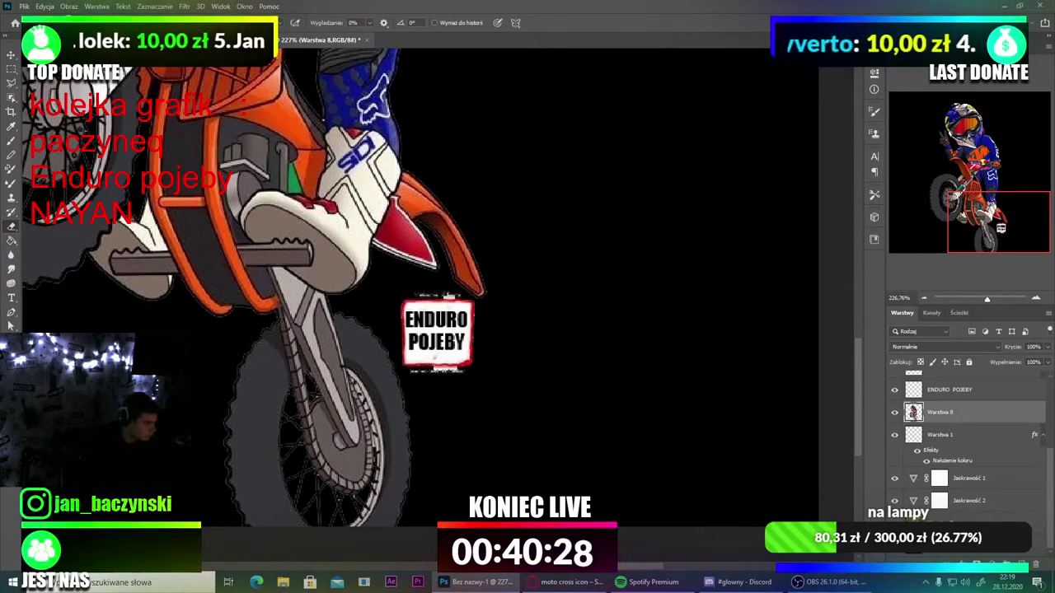
pyautogui.click(68, 22)
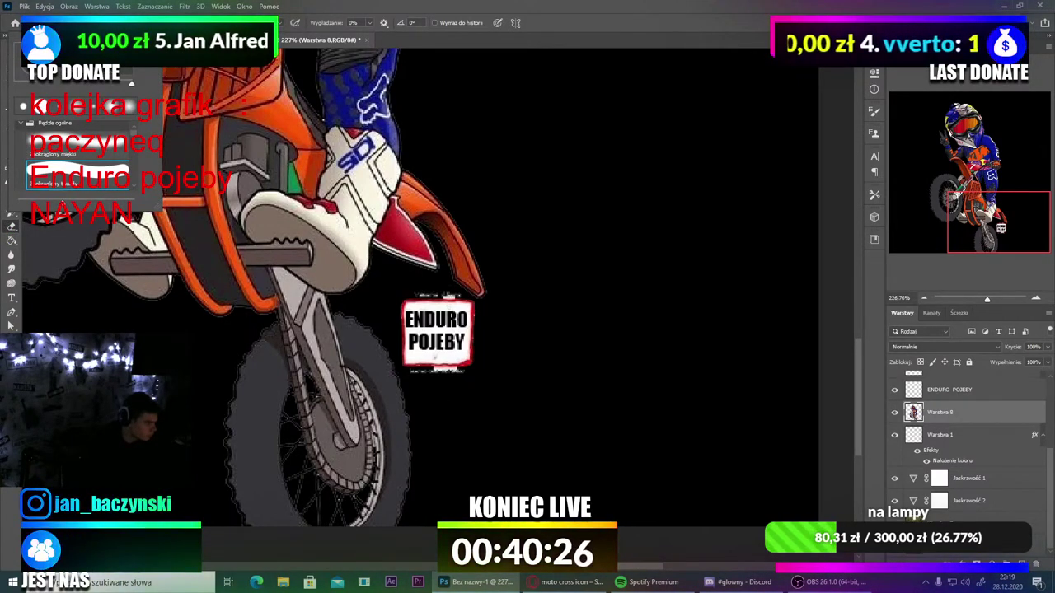
pyautogui.click(491, 152)
pyautogui.scroll(3, 436, 381)
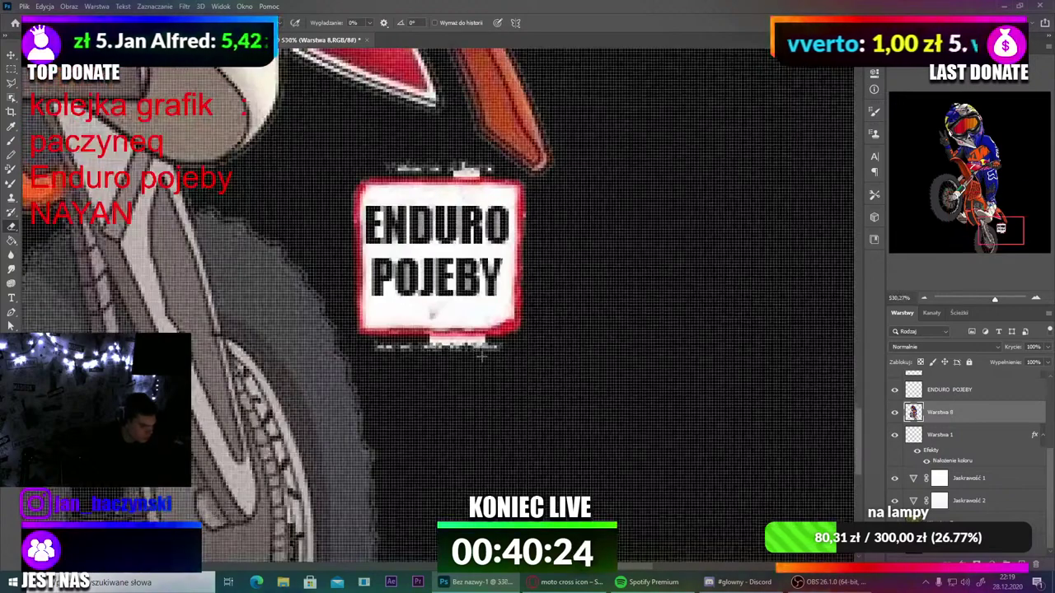
pyautogui.moveTo(482, 355)
pyautogui.mouseDown()
pyautogui.moveTo(498, 345)
pyautogui.moveTo(375, 354)
pyautogui.moveTo(510, 349)
pyautogui.mouseUp()
pyautogui.scroll(-3, 572, 288)
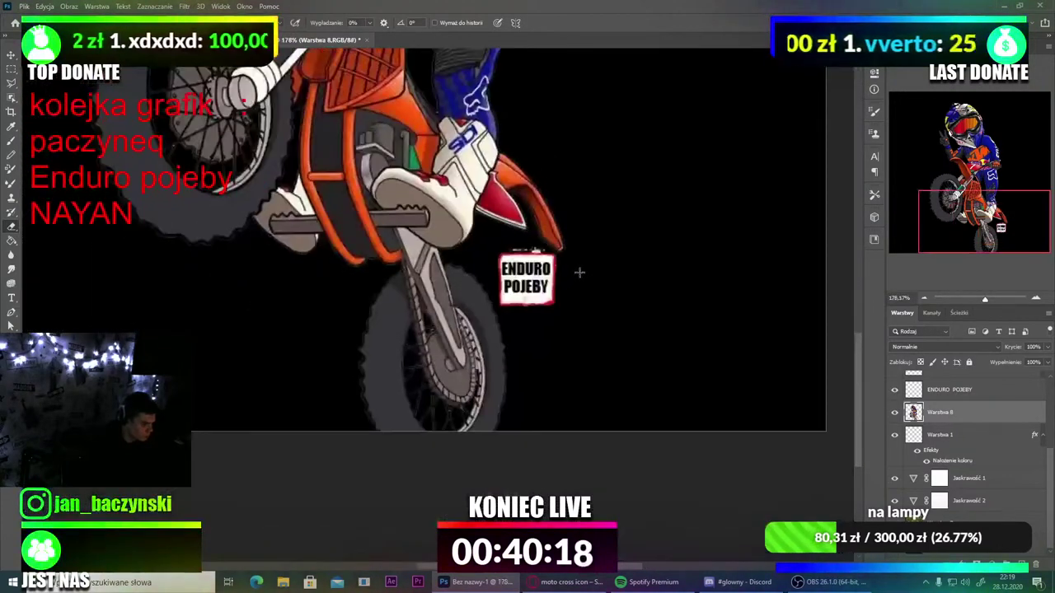
# Step: Try moving the rider up without its lettering and removing the white strip under the rear wheel with the Magic Eraser
pyautogui.scroll(-3, 580, 272)
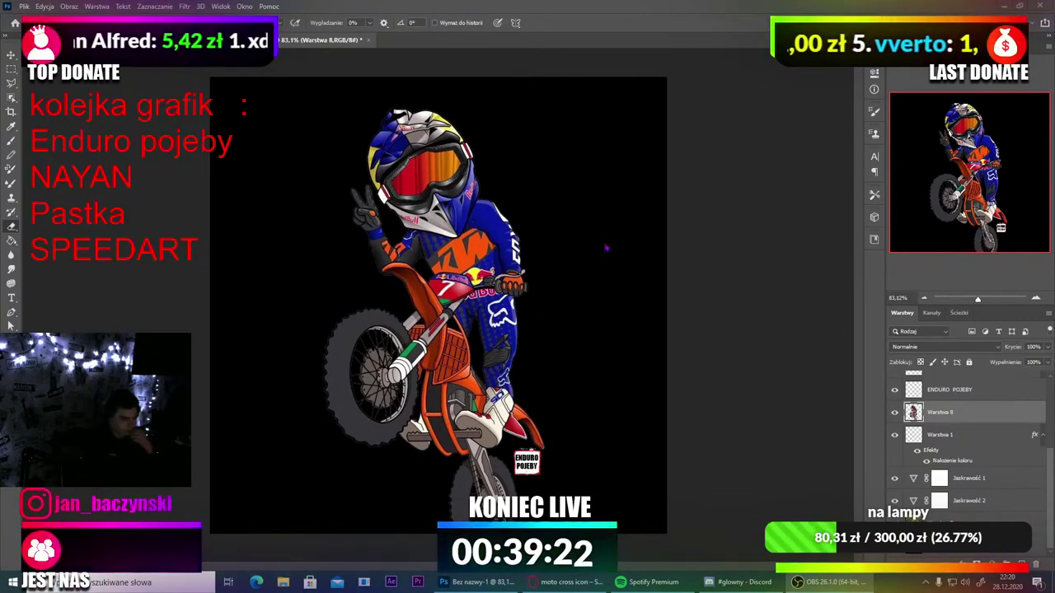
pyautogui.scroll(-5, 463, 237)
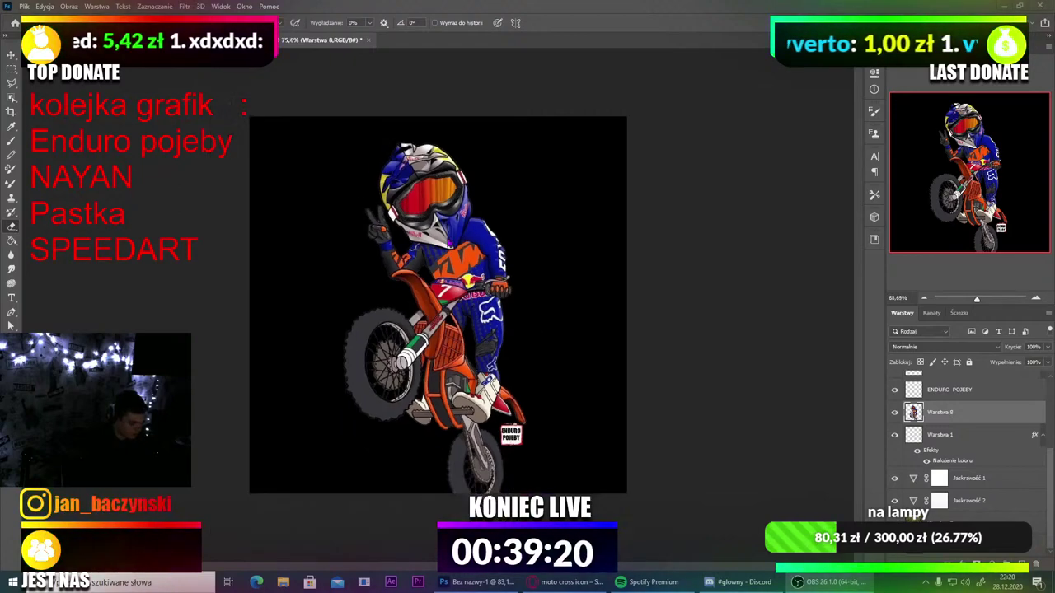
pyautogui.scroll(3, 442, 259)
pyautogui.scroll(-1, 437, 305)
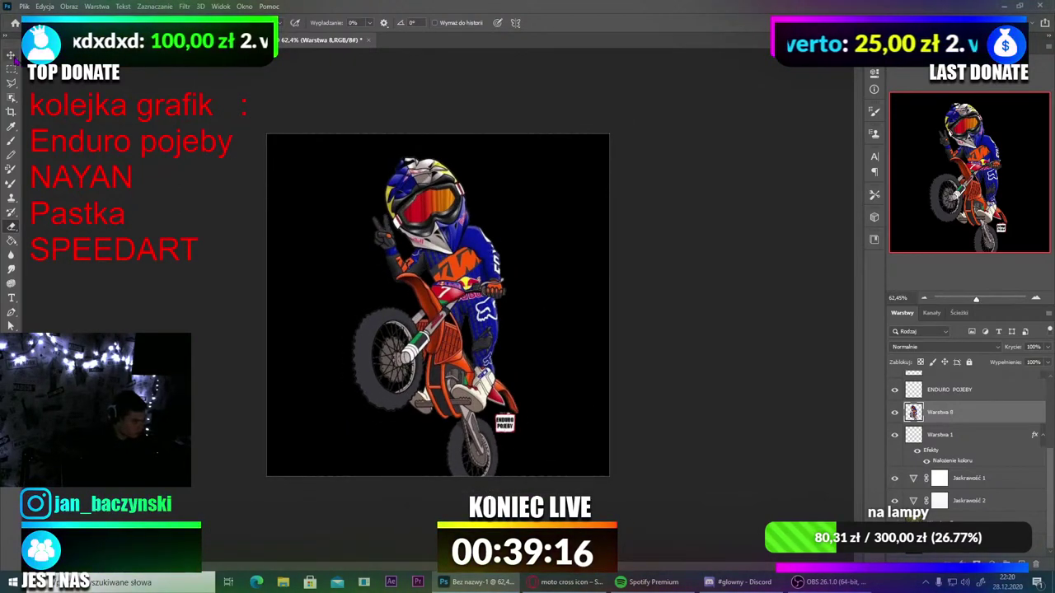
pyautogui.press('v')
pyautogui.moveTo(451, 227); pyautogui.dragTo(453, 182)
pyautogui.click(12, 226)
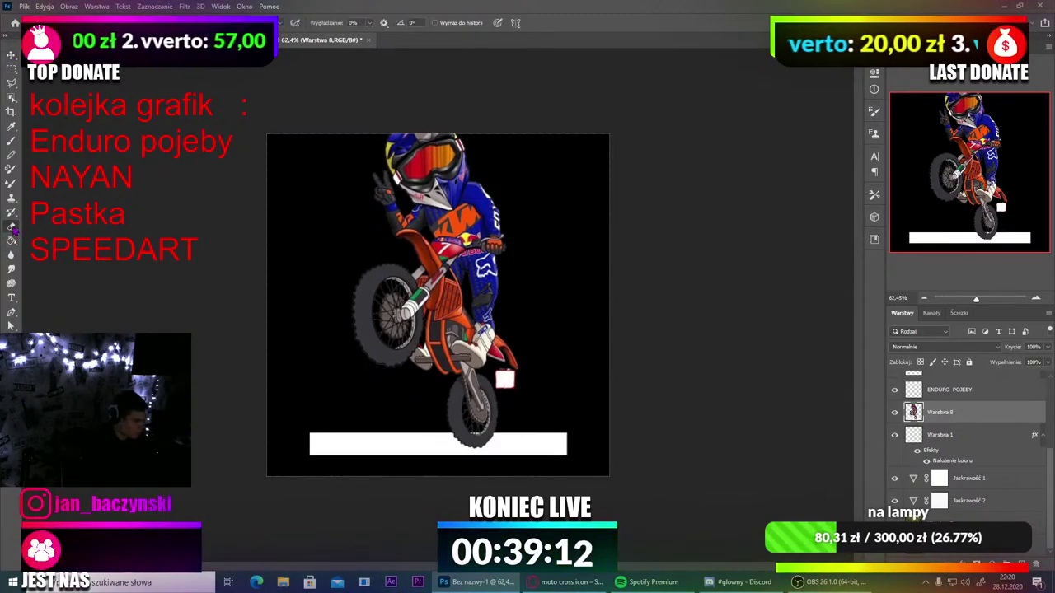
pyautogui.rightClick(11, 229)
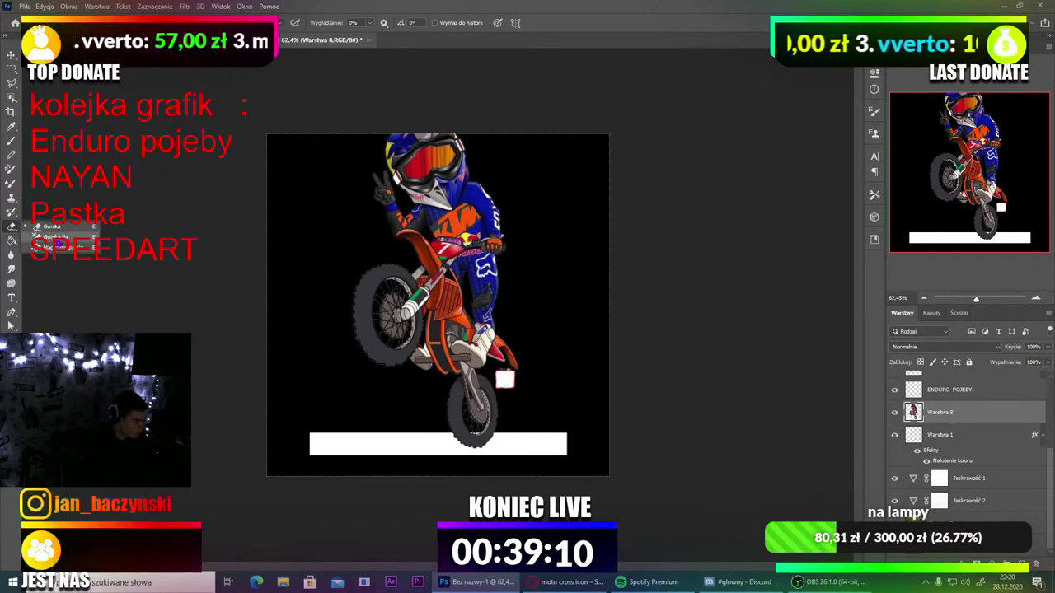
pyautogui.click(51, 249)
pyautogui.click(365, 445)
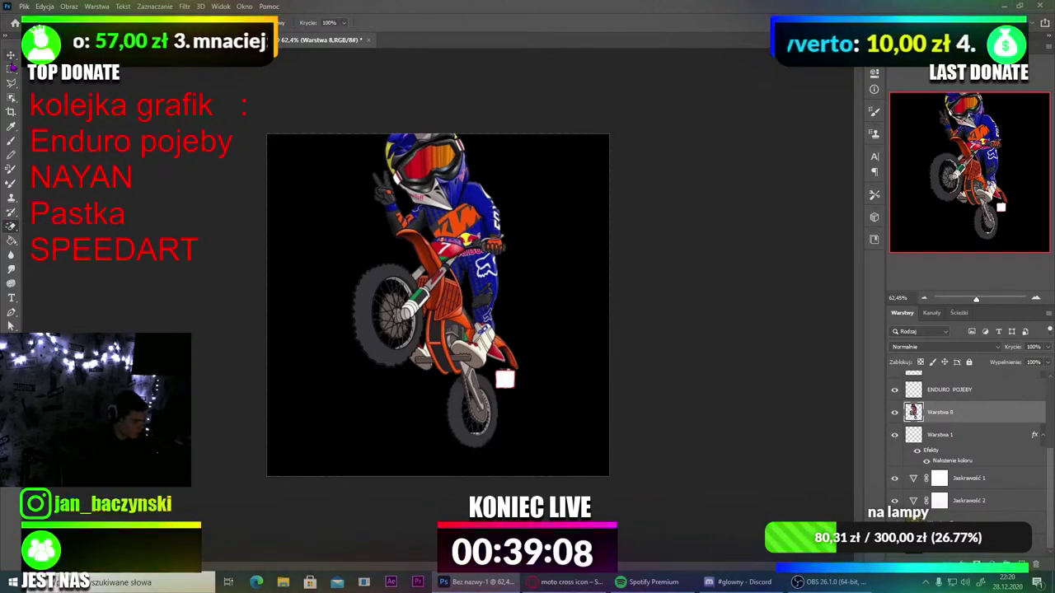
# Step: Undo the removal of the white strip and the upward move of the rider
pyautogui.click(12, 55)
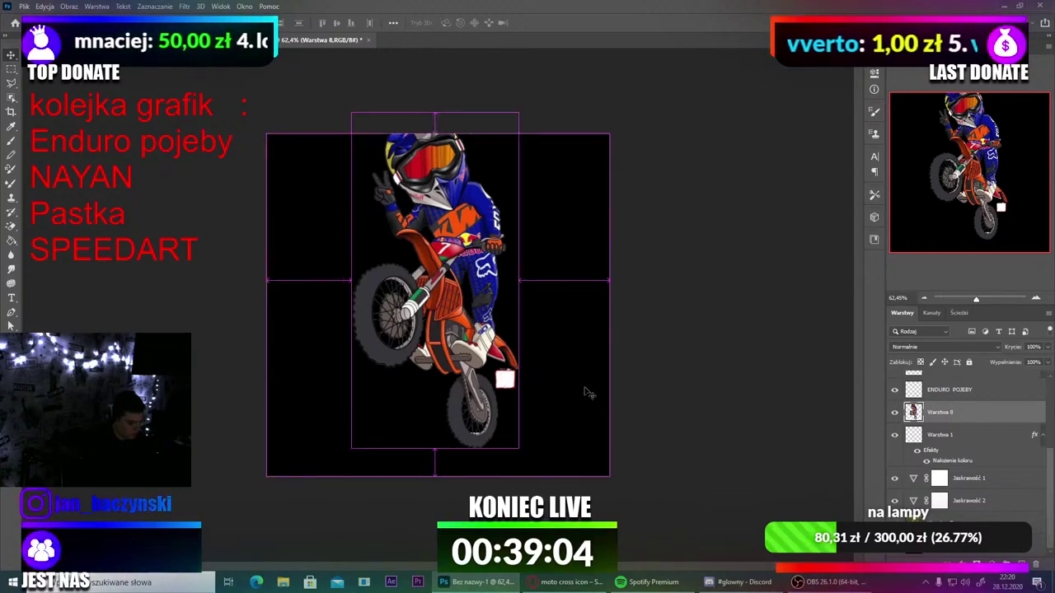
pyautogui.hotkey('ctrl', 'z')
pyautogui.hotkey('ctrl', 'z')
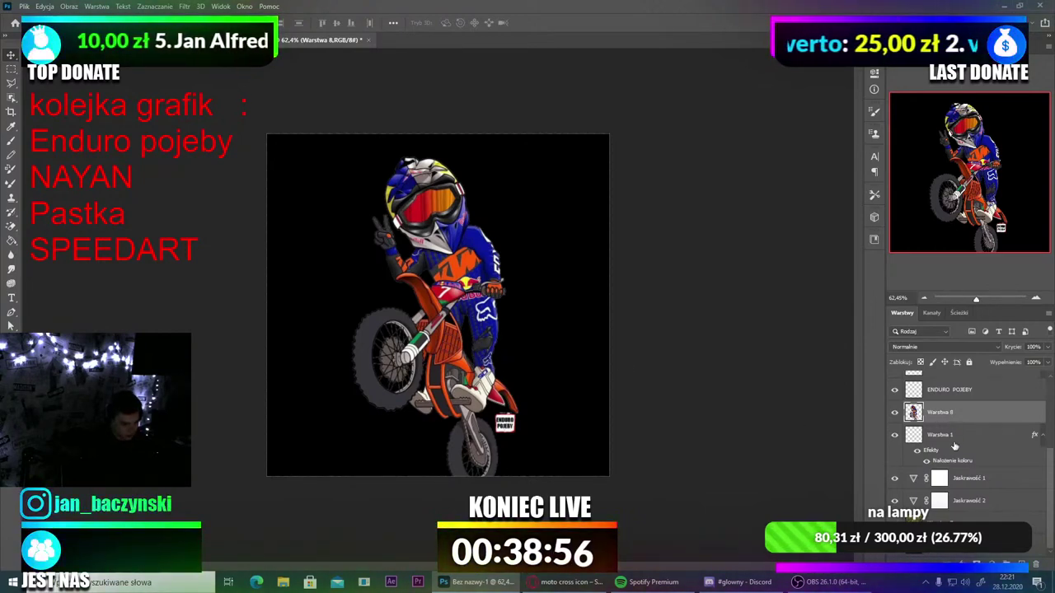
# Step: Scale the rider and its ENDURO POJEBY lettering down together and place them in the lower middle of the canvas
pyautogui.keyDown('shift'); pyautogui.click(950, 393); pyautogui.keyUp('shift')
pyautogui.hotkey('ctrl', 't')
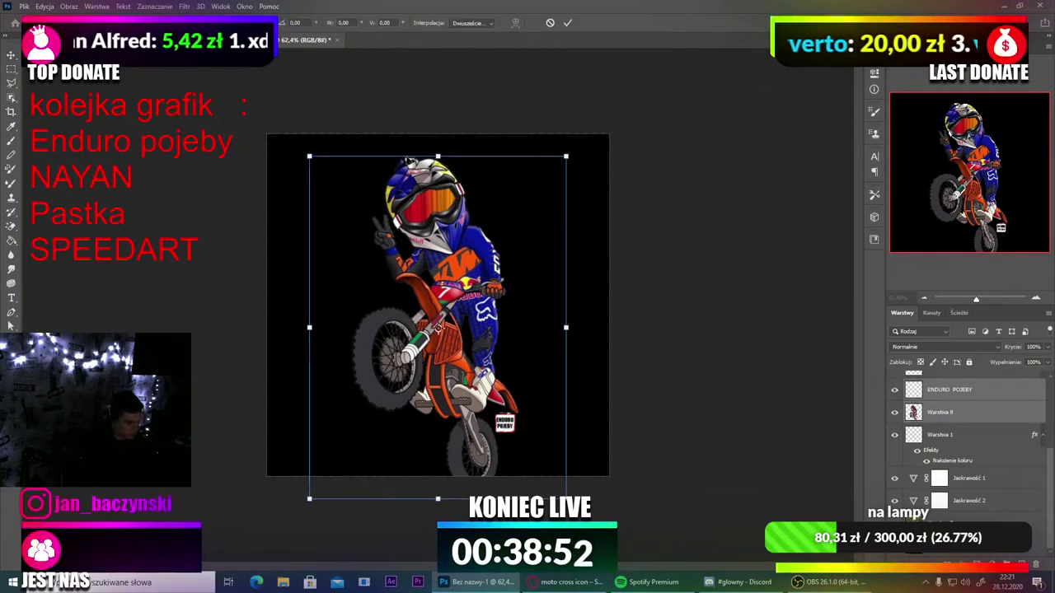
pyautogui.moveTo(437, 155); pyautogui.dragTo(413, 251)
pyautogui.moveTo(438, 295); pyautogui.dragTo(447, 260)
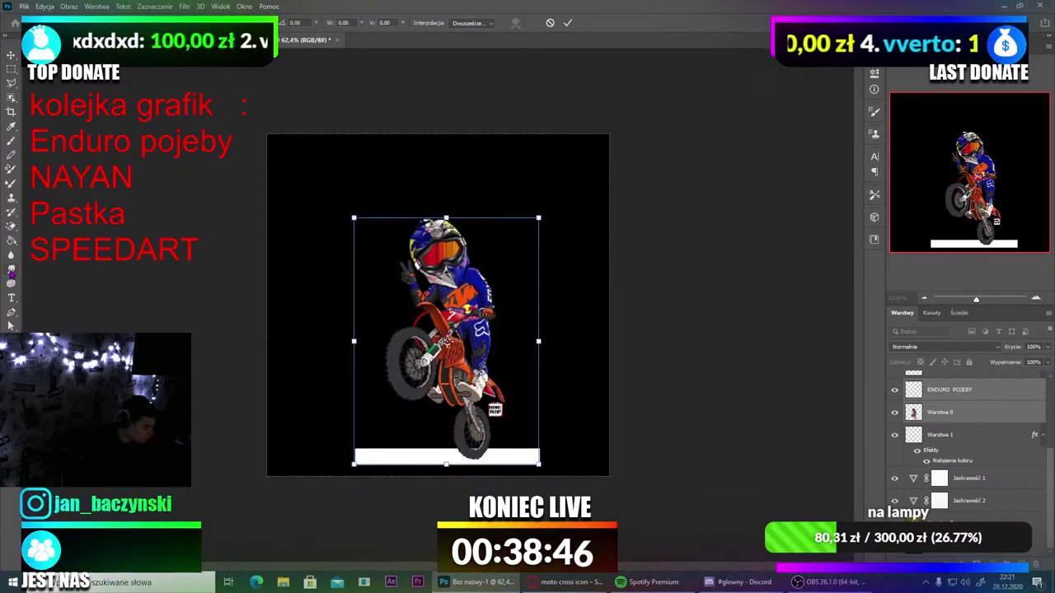
# Step: Commit the scaling, remove the white strip under the rear wheel from Warstwa 8 with the Magic Eraser and check the wheel up close
pyautogui.click(11, 227)
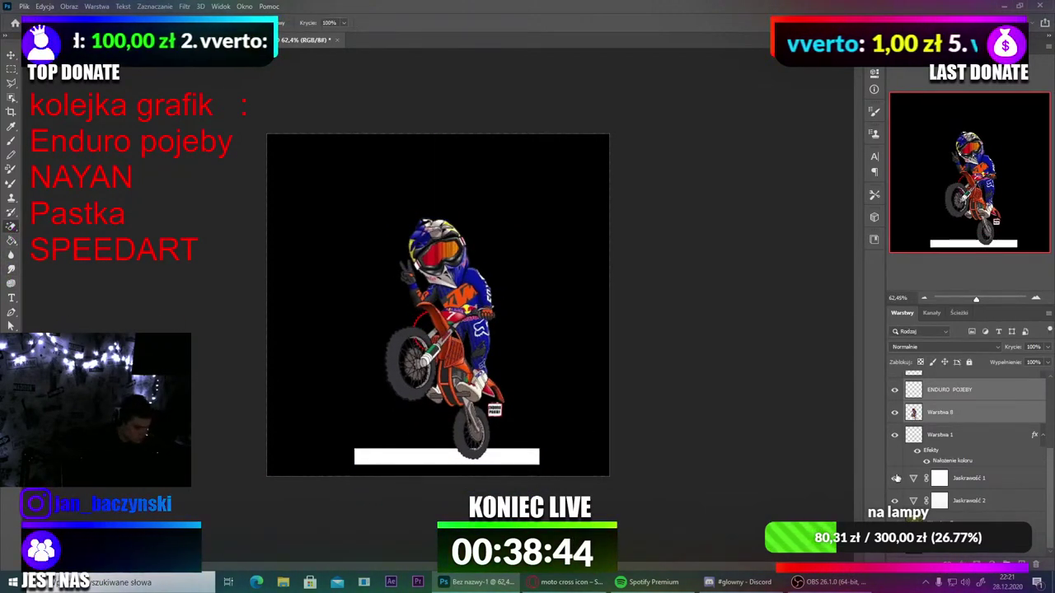
pyautogui.click(948, 415)
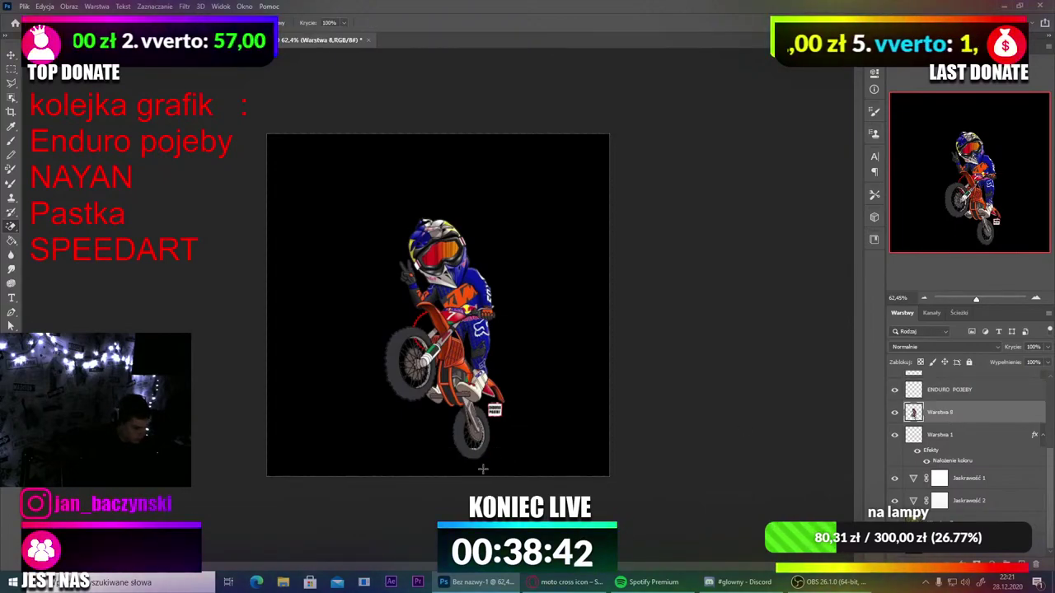
pyautogui.scroll(8, 484, 469)
pyautogui.scroll(2, 483, 469)
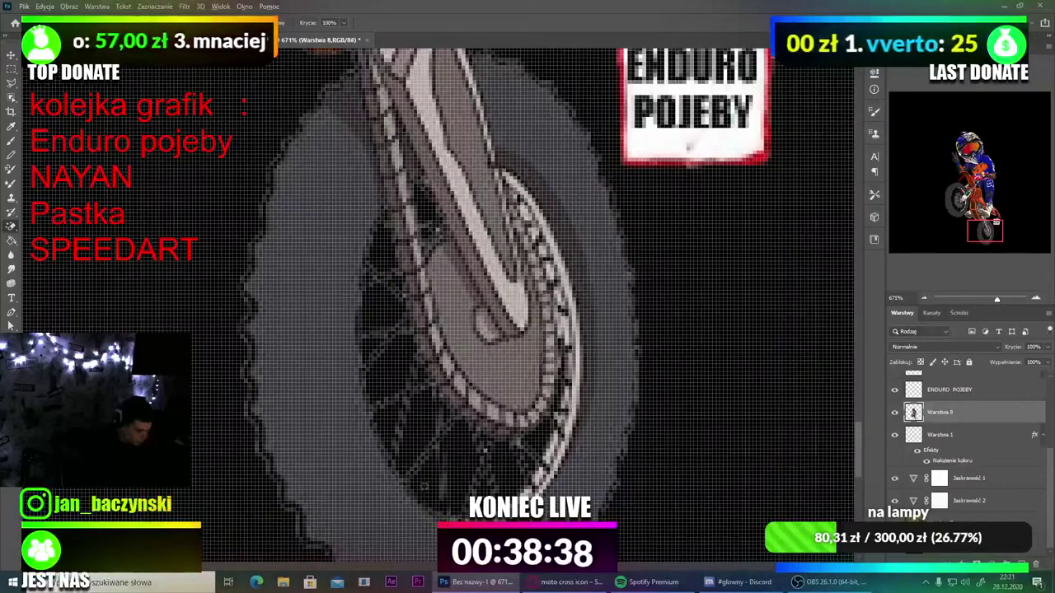
pyautogui.scroll(-12, 424, 486)
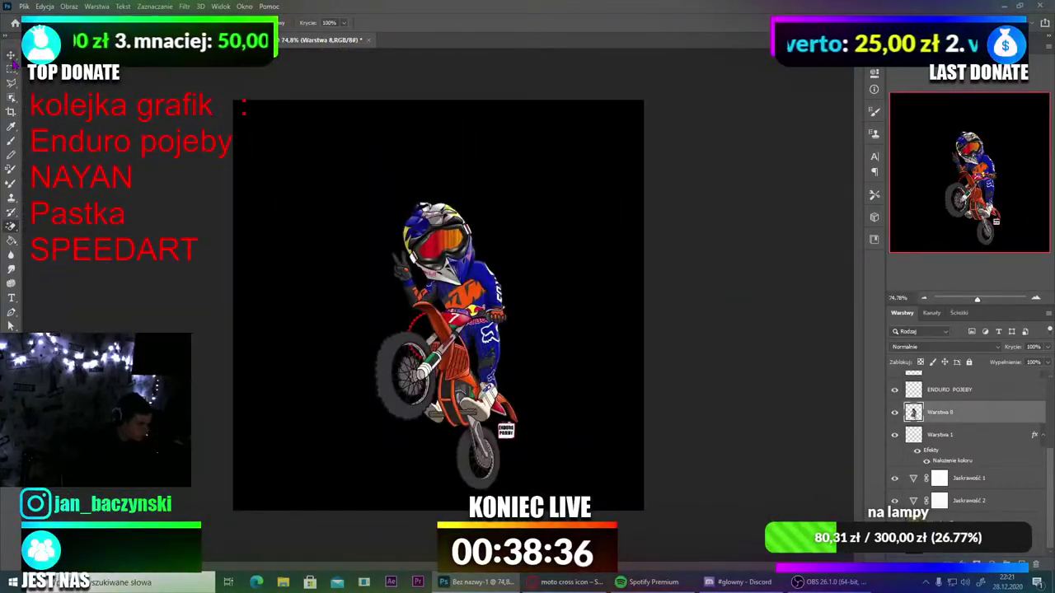
# Step: Move the rider and its ENDURO POJEBY lettering together into the lower right corner of the canvas
pyautogui.click(12, 55)
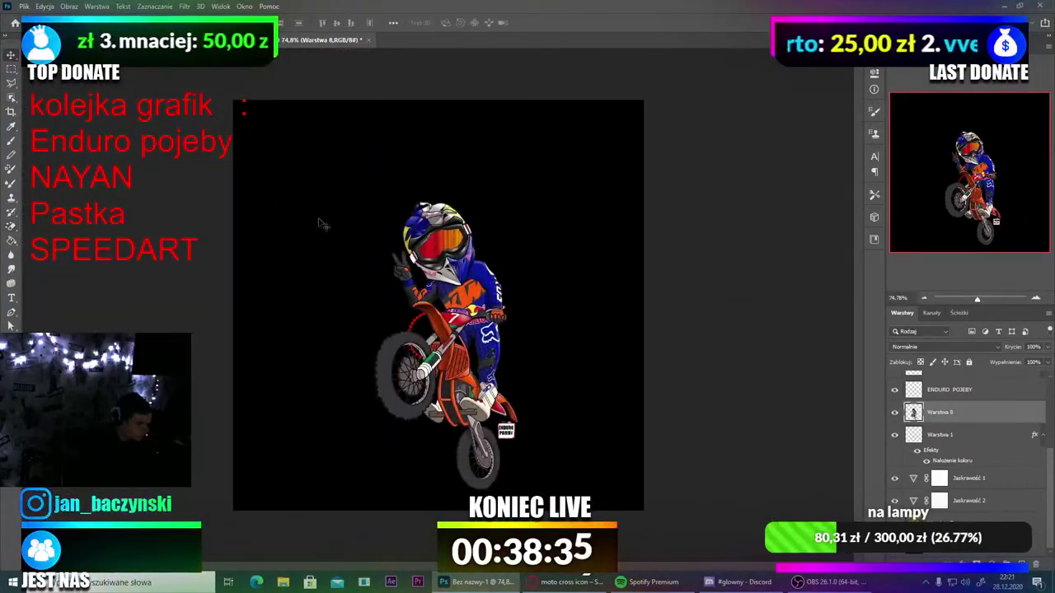
pyautogui.keyDown('ctrl'); pyautogui.click(948, 394); pyautogui.keyUp('ctrl')
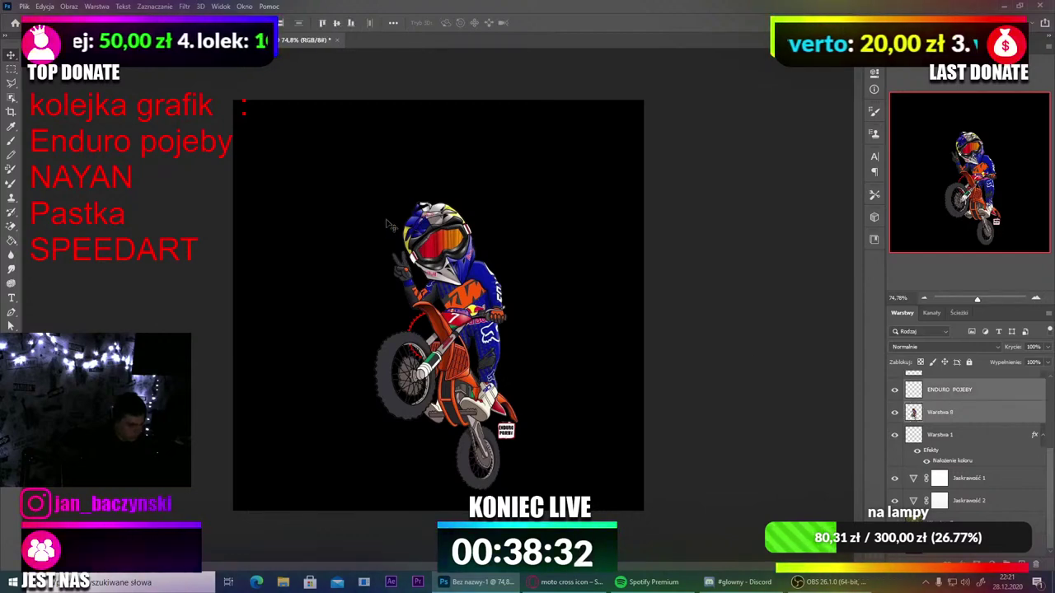
pyautogui.hotkey('ctrl', 't')
pyautogui.moveTo(434, 245); pyautogui.dragTo(581, 266)
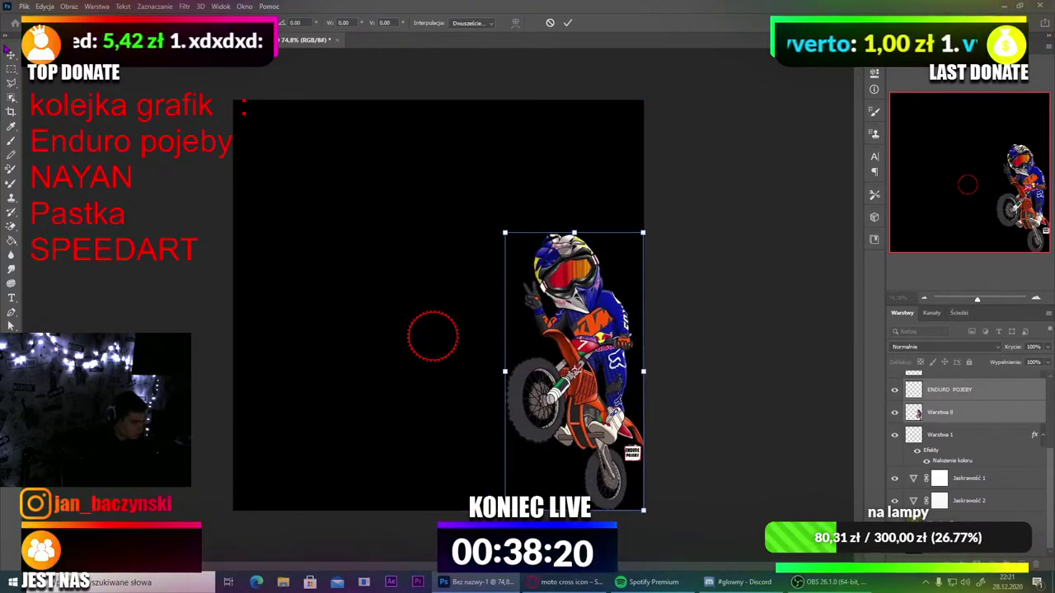
pyautogui.press('Return')
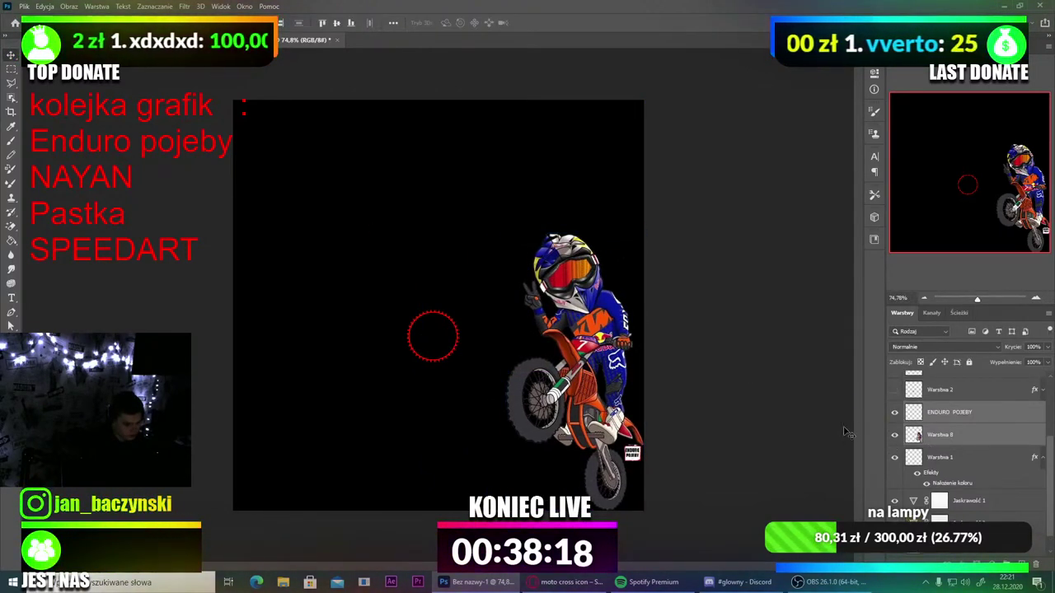
# Step: Hide the red ring layer Warstwa 1, leaving the rider and its ENDURO POJEBY badge lettering visible
pyautogui.click(828, 419)
pyautogui.scroll(3, 930, 432)
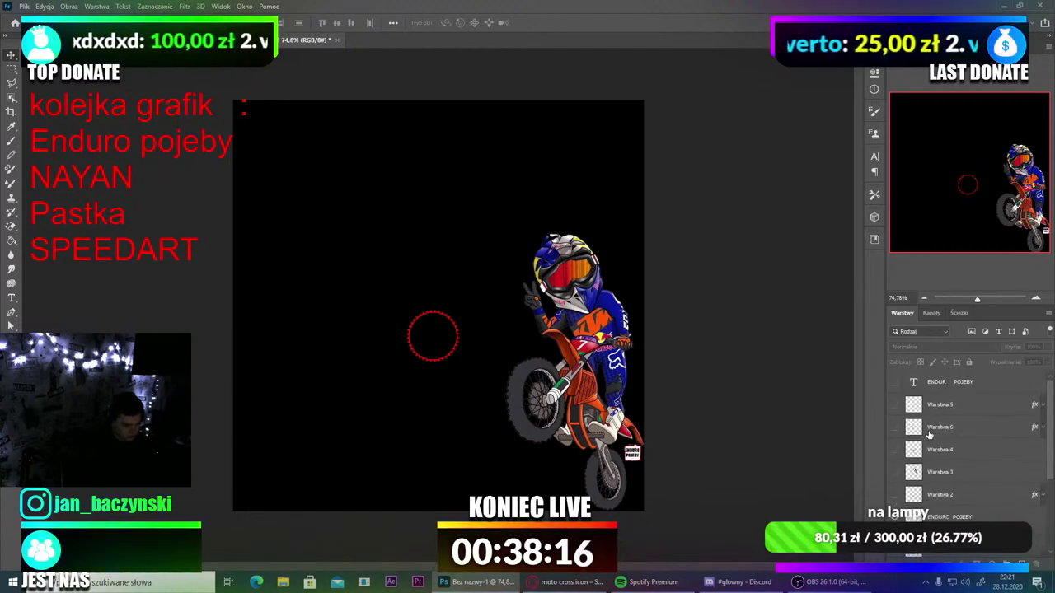
pyautogui.scroll(-2, 930, 434)
pyautogui.click(894, 475)
pyautogui.click(894, 475)
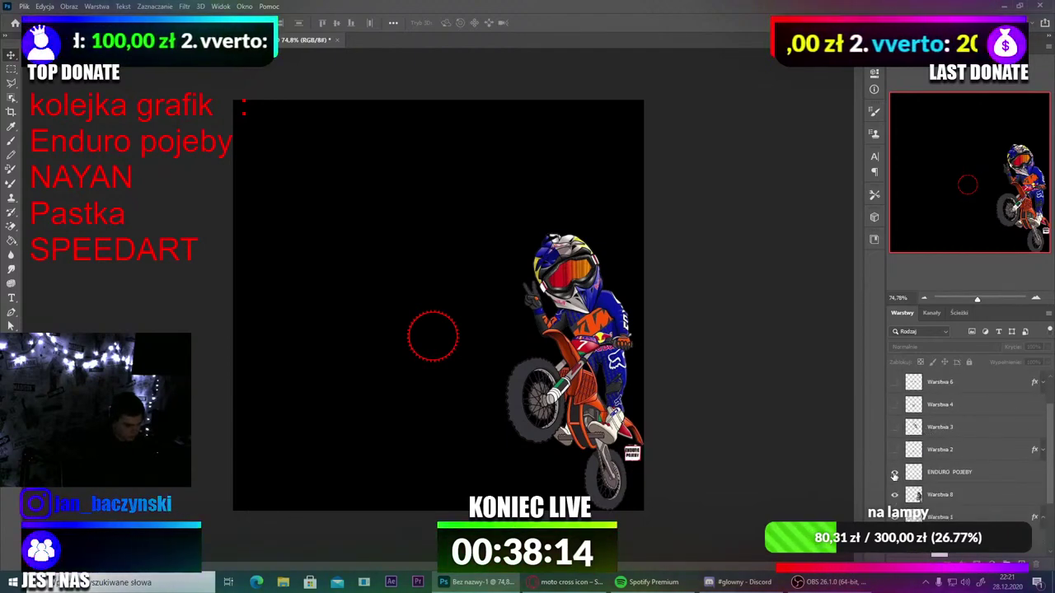
pyautogui.scroll(-2, 923, 445)
pyautogui.click(896, 473)
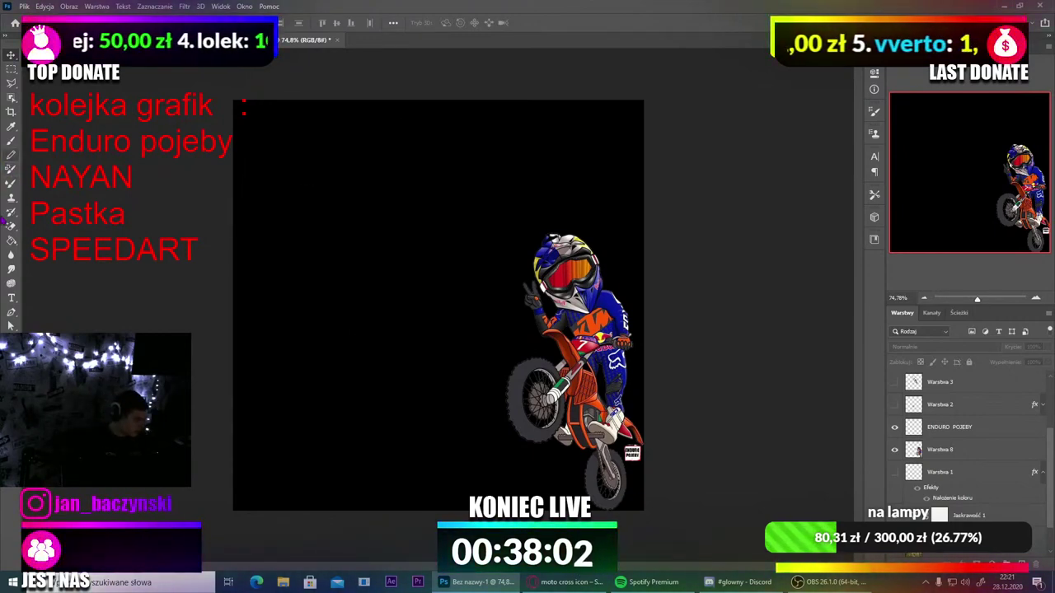
# Step: Create a text box across the upper canvas and enter ENDURO POJEBY in it at 72 pt
pyautogui.click(12, 298)
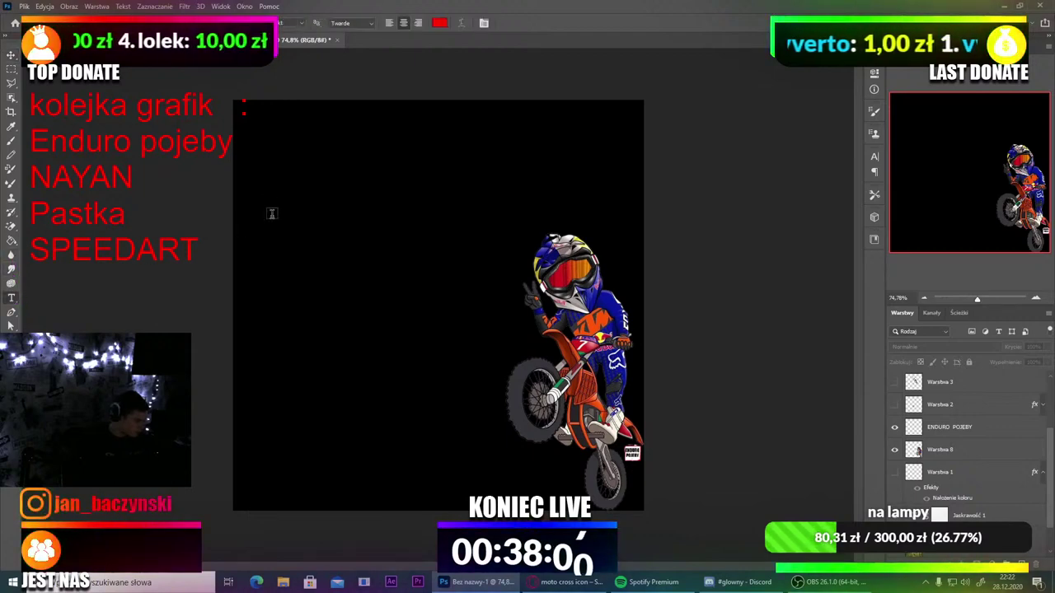
pyautogui.moveTo(249, 186); pyautogui.dragTo(535, 273)
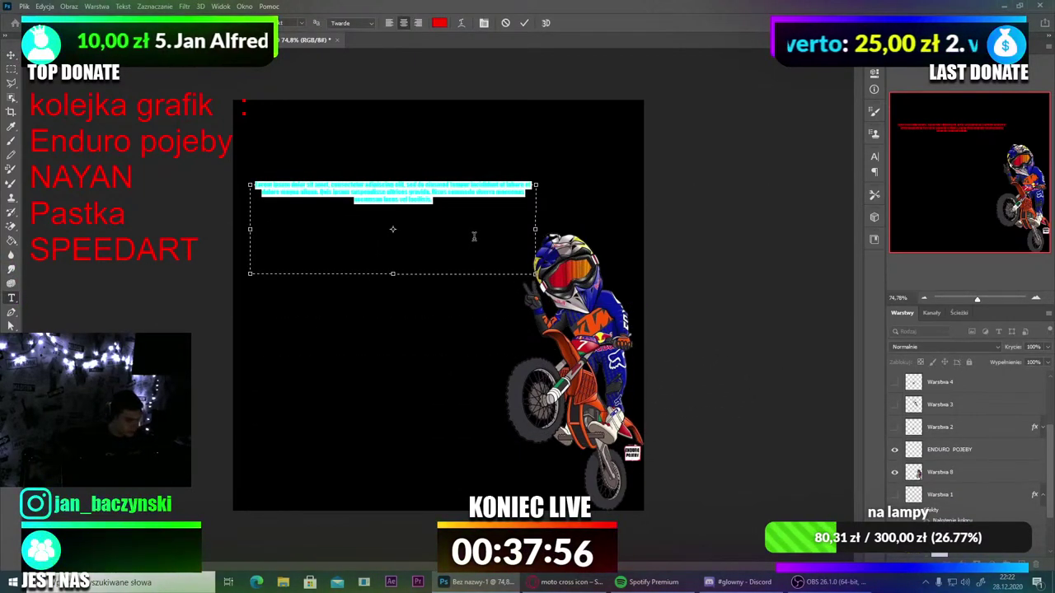
pyautogui.press('BackSpace')
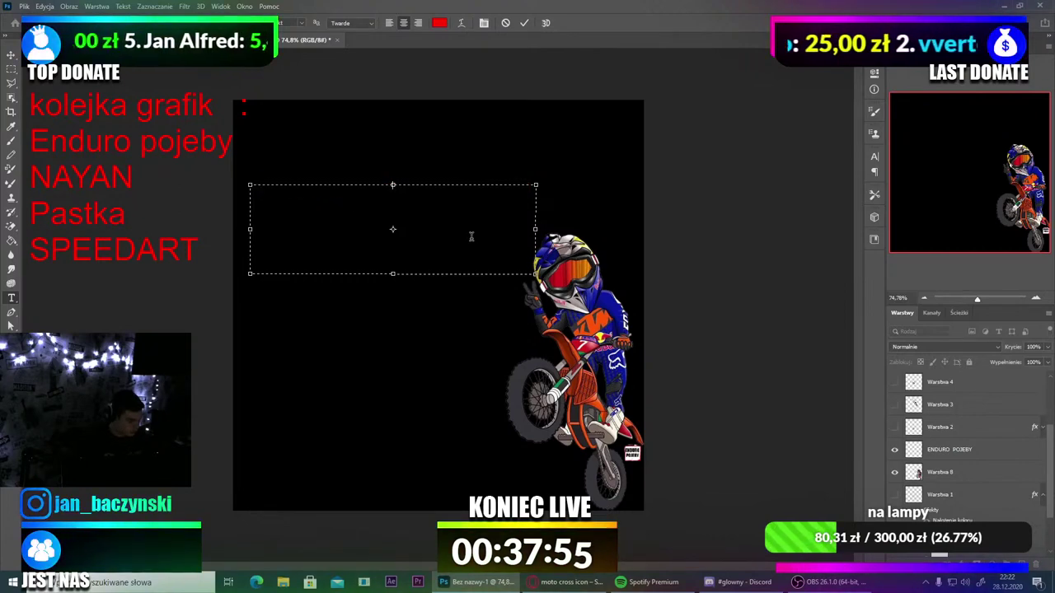
pyautogui.click(302, 24)
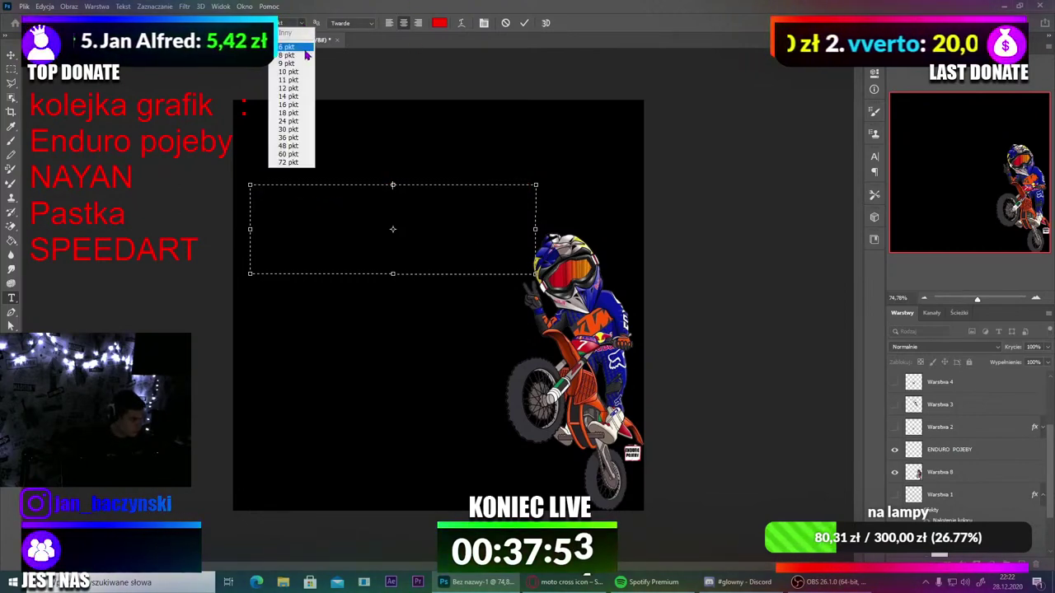
pyautogui.click(293, 162)
pyautogui.write('E')
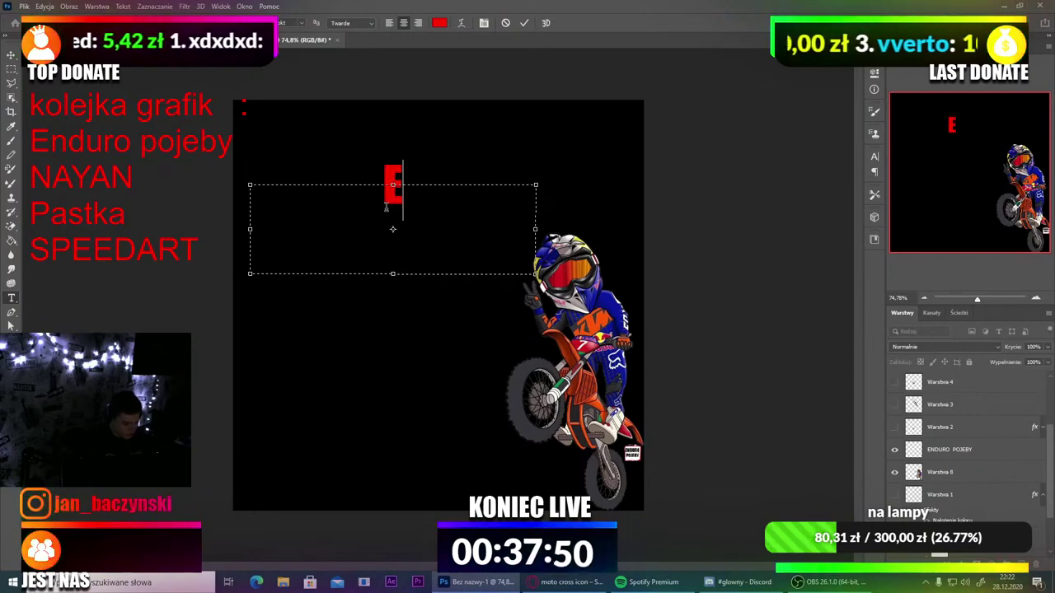
pyautogui.write('NDURO')
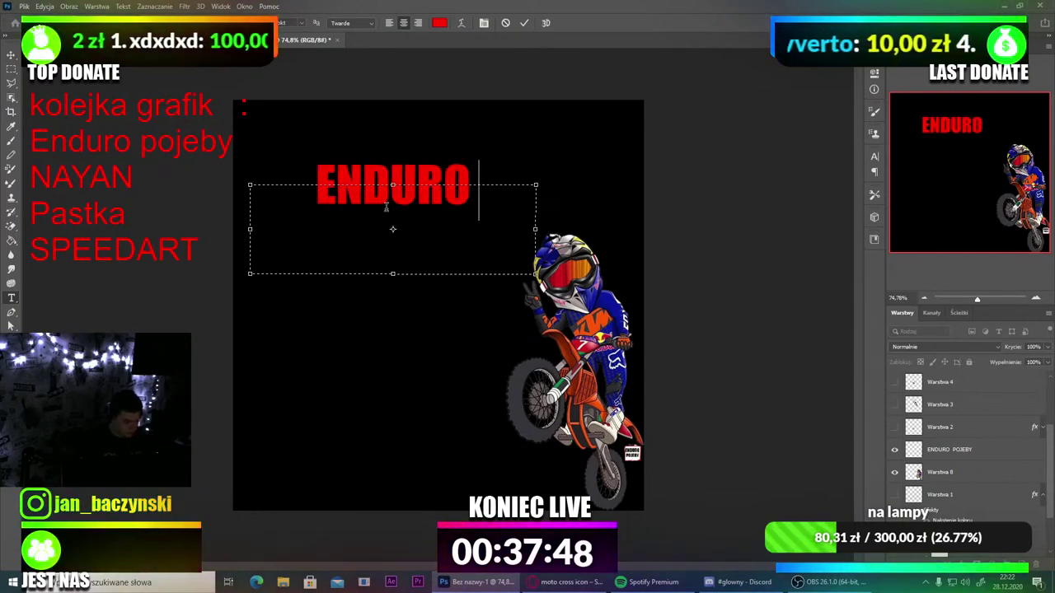
pyautogui.write(' POJEBY')
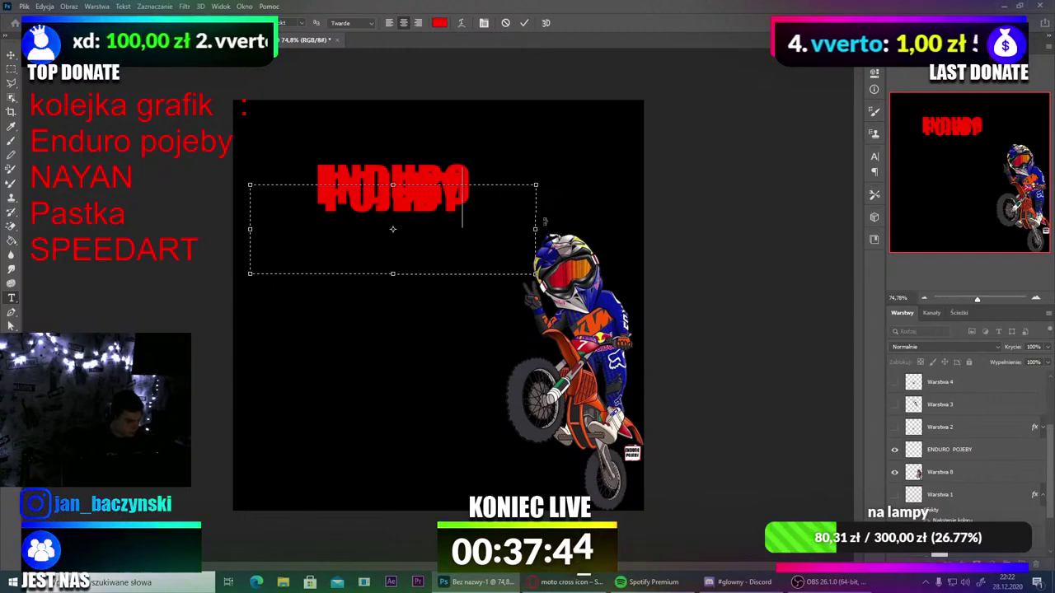
# Step: Widen the text box so the words fit on one line, and replace the O of ENDURO with a gap of spaces
pyautogui.moveTo(537, 227); pyautogui.dragTo(592, 229)
pyautogui.click(425, 189)
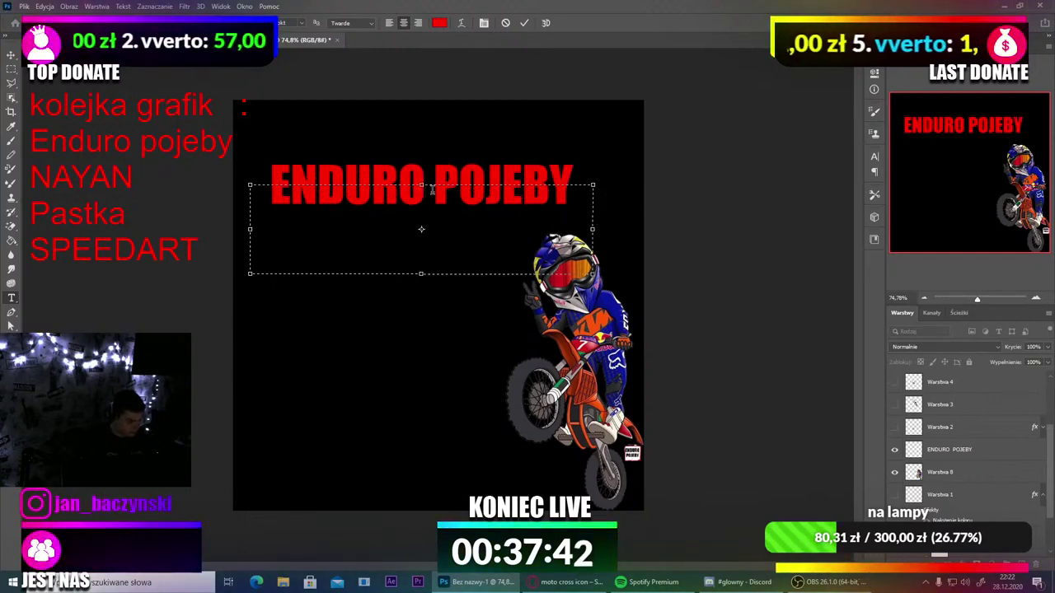
pyautogui.press('BackSpace')
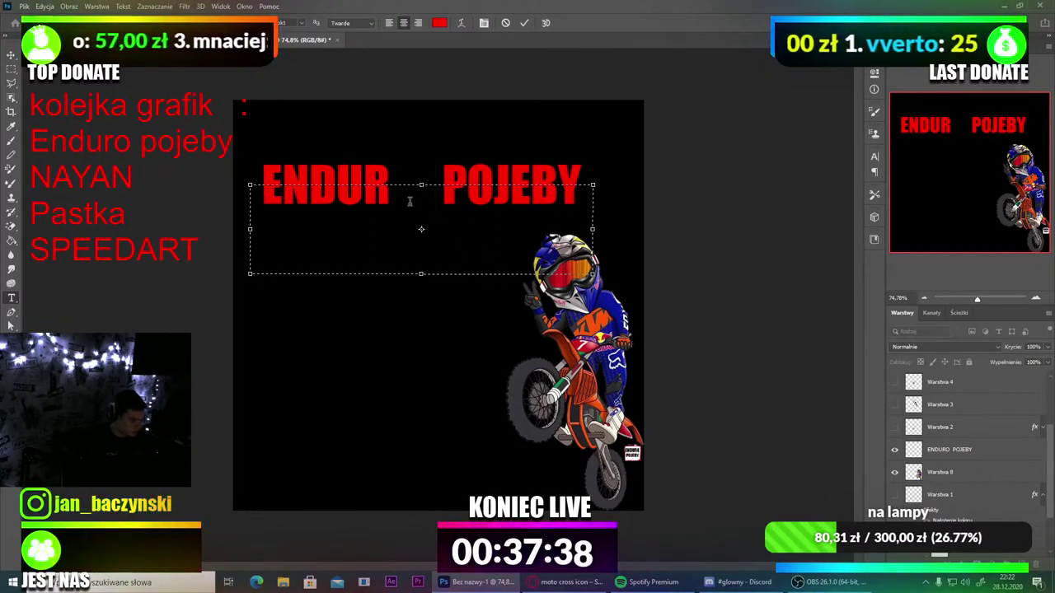
pyautogui.click(10, 54)
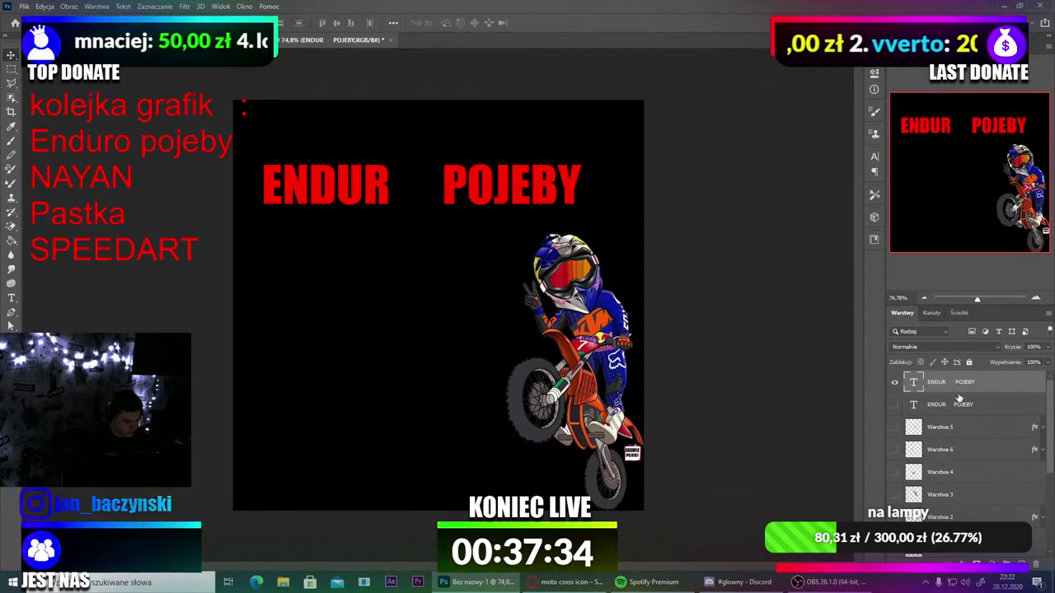
# Step: Compare the red and yellow ENDUR POJEBY text layers, delete the red one and show the yellow one
pyautogui.click(895, 406)
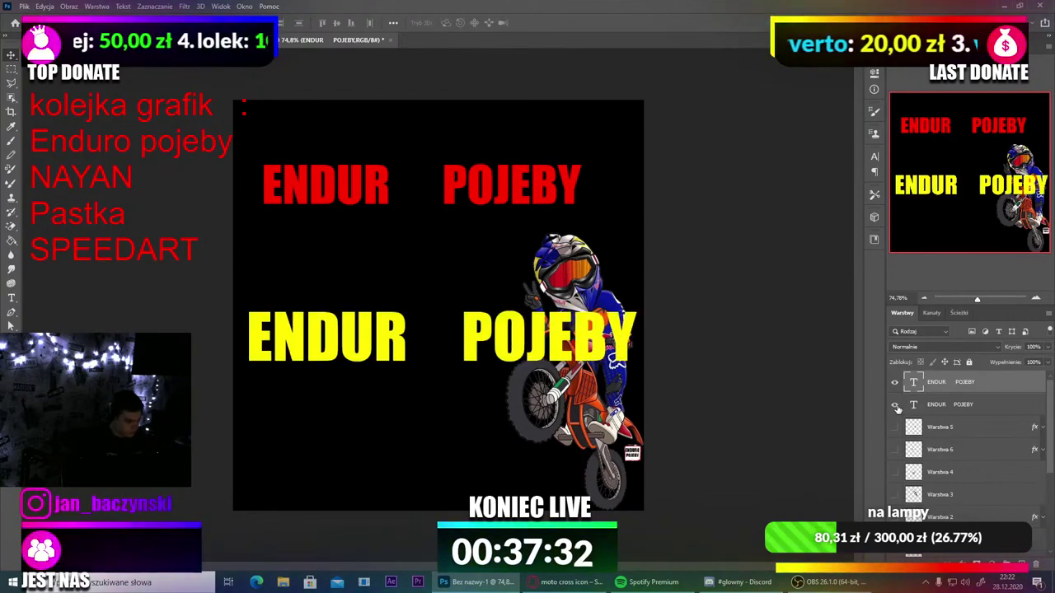
pyautogui.click(896, 406)
pyautogui.click(895, 381)
pyautogui.click(931, 406)
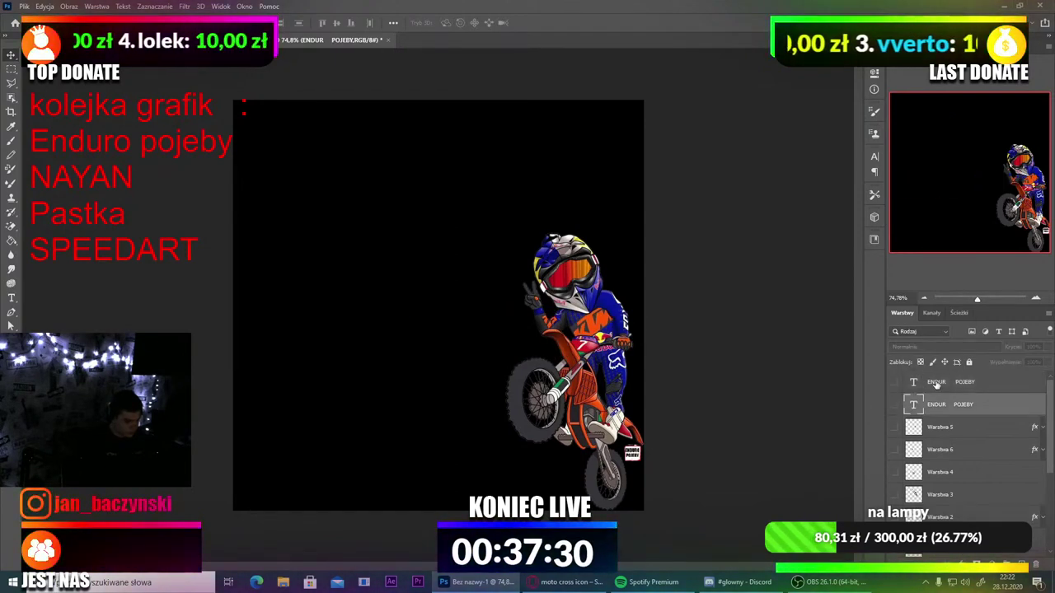
pyautogui.click(936, 384)
pyautogui.press('Delete')
pyautogui.click(893, 383)
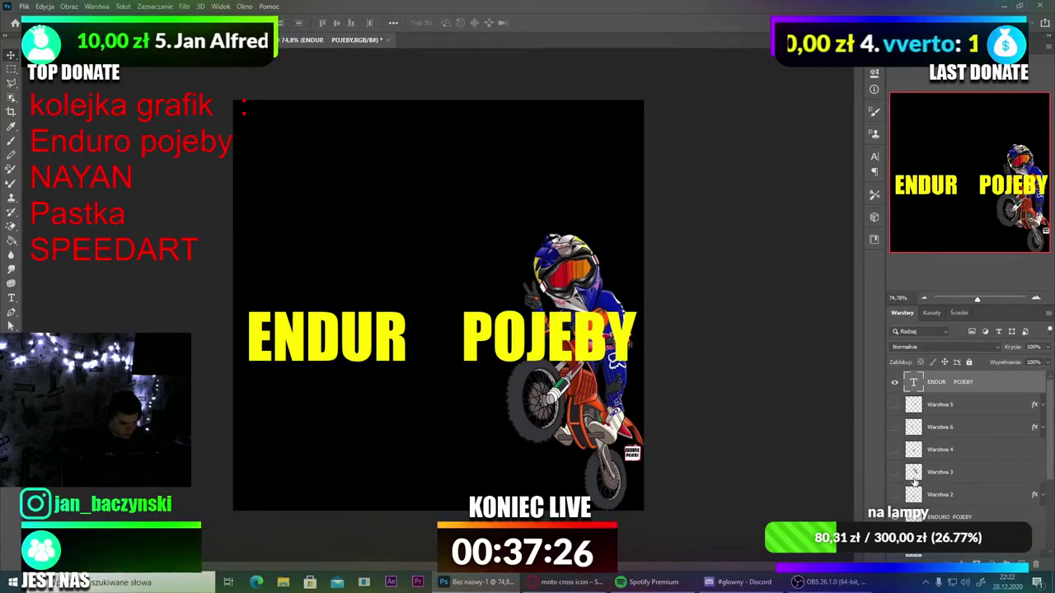
# Step: Delete the hidden layer Warstwa 3 and show the sprocket layer Warstwa 2 between the yellow words
pyautogui.click(945, 474)
pyautogui.press('Delete')
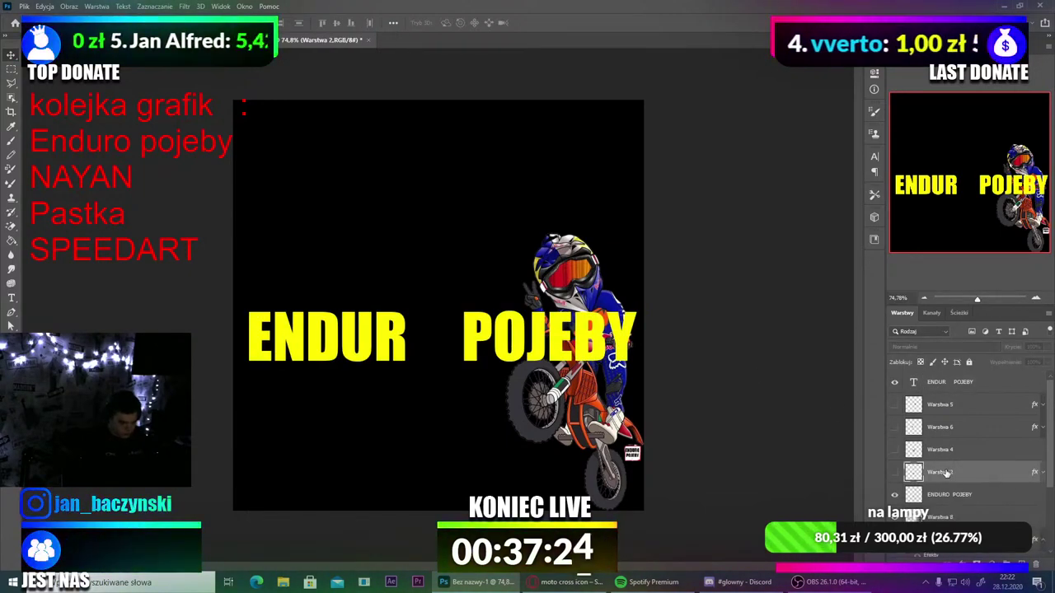
pyautogui.click(894, 427)
pyautogui.click(894, 428)
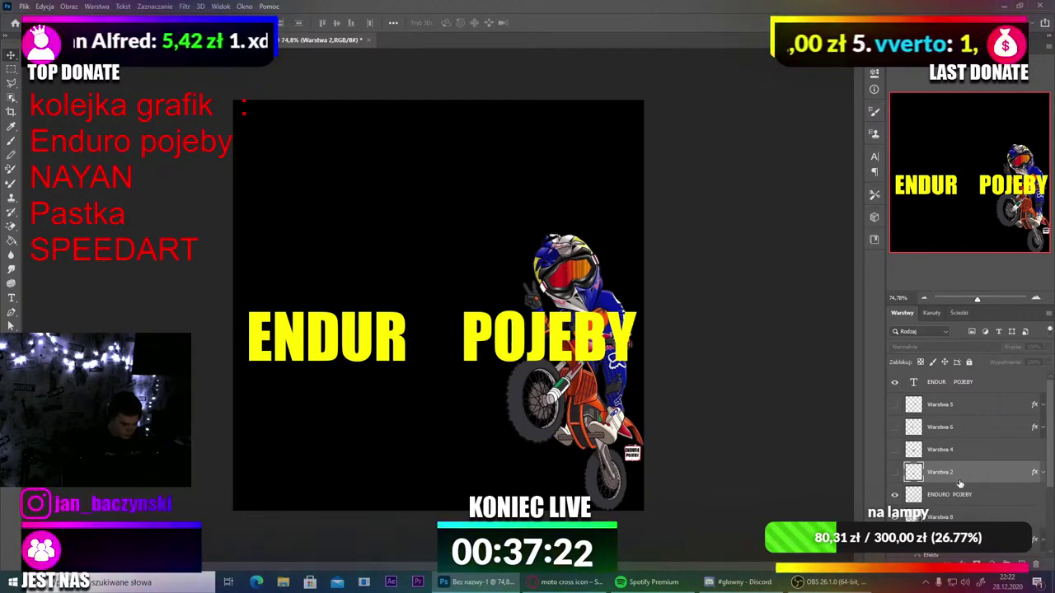
pyautogui.click(895, 473)
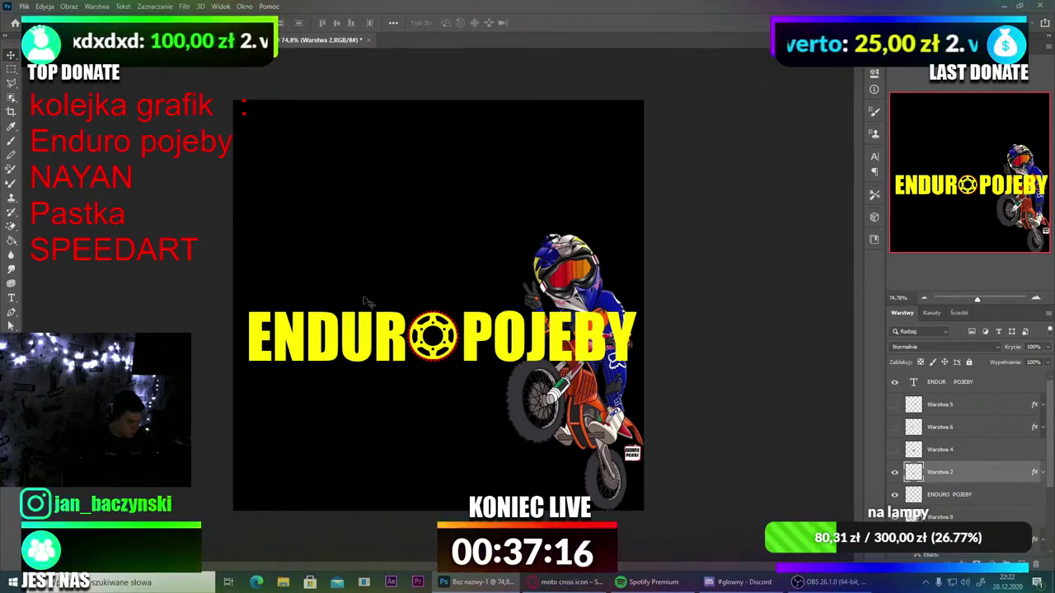
# Step: Scale the yellow lettering and its sprocket O down together and place them beside the rider's helmet
pyautogui.keyDown('ctrl'); pyautogui.click(944, 478); pyautogui.keyUp('ctrl')
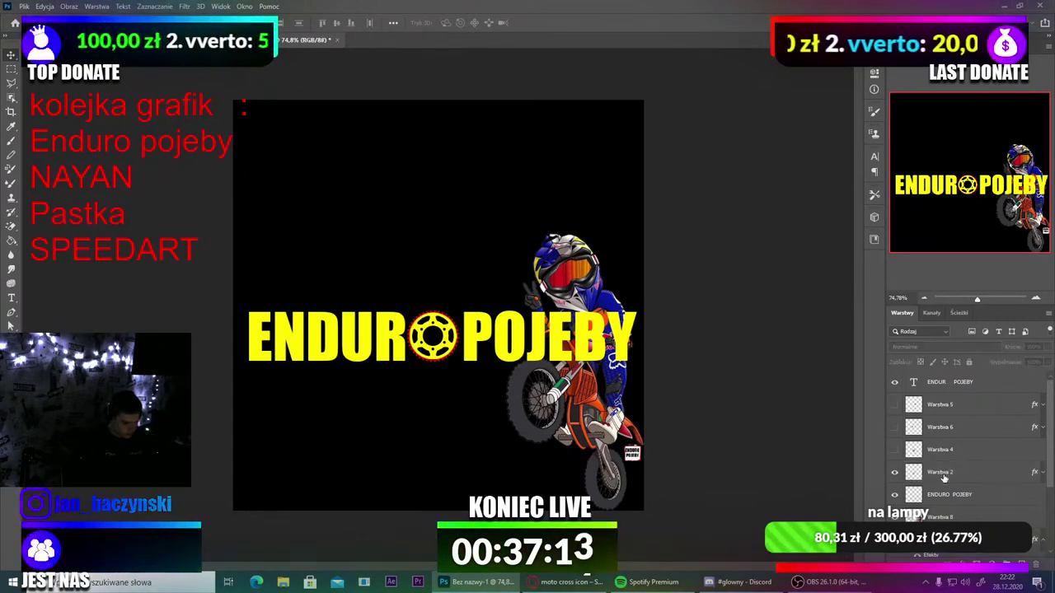
pyautogui.click(895, 496)
pyautogui.click(895, 495)
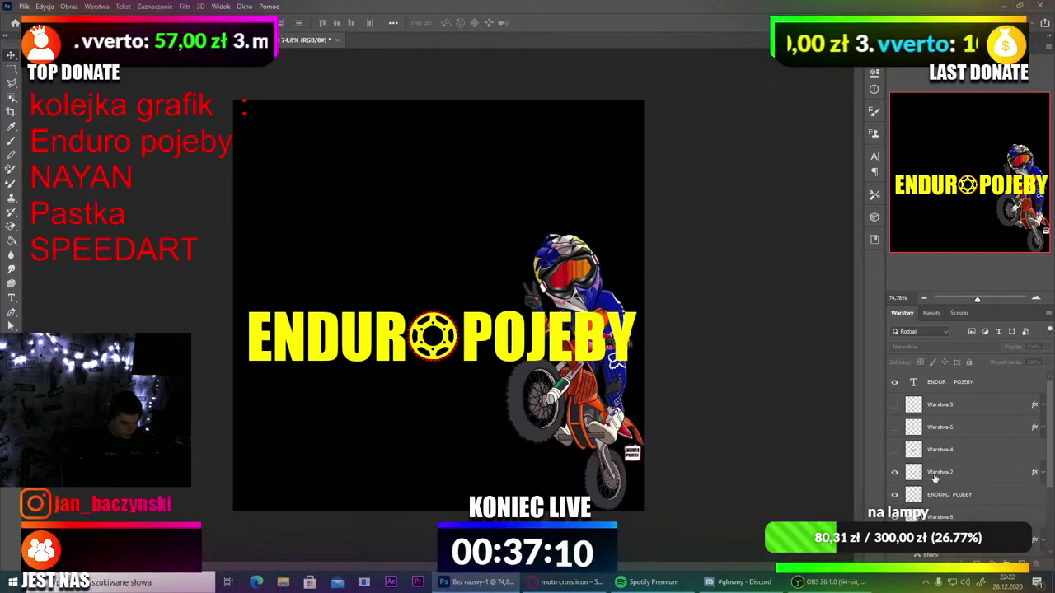
pyautogui.click(935, 477)
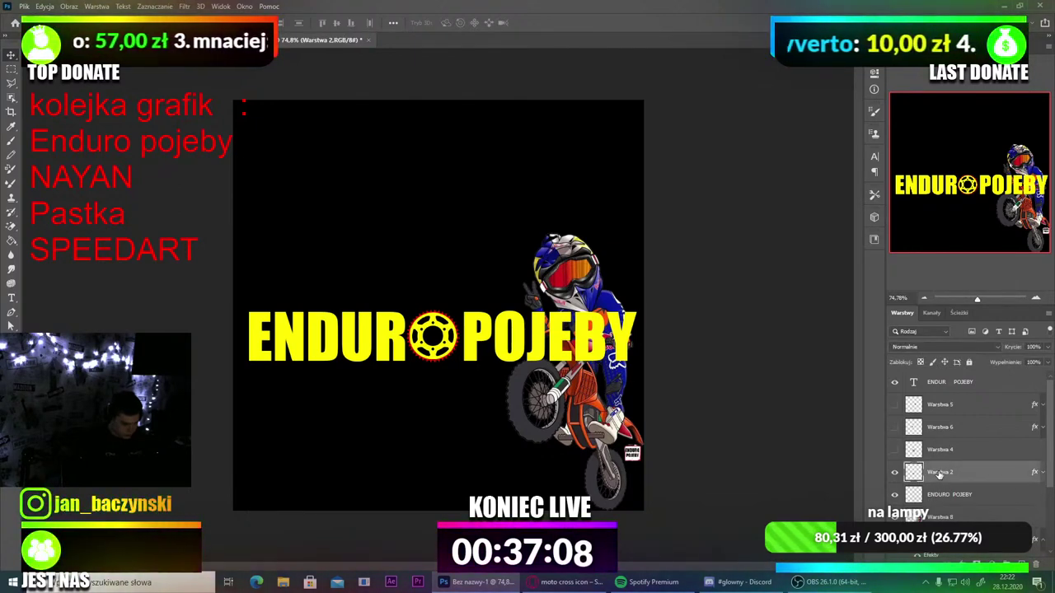
pyautogui.keyDown('ctrl'); pyautogui.click(943, 388); pyautogui.keyUp('ctrl')
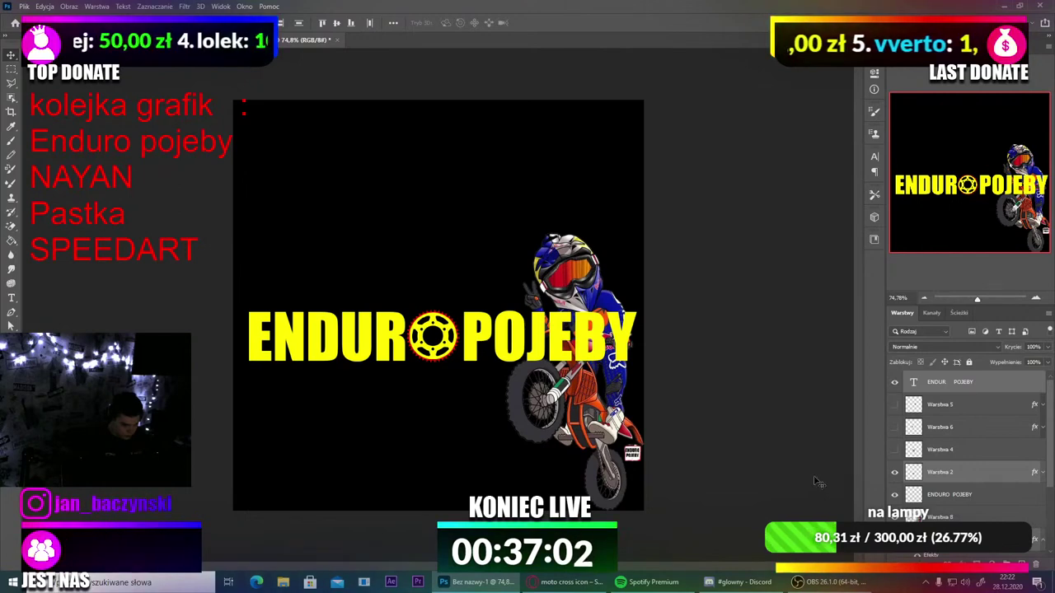
pyautogui.hotkey('ctrl', 't')
pyautogui.moveTo(507, 343); pyautogui.dragTo(516, 202)
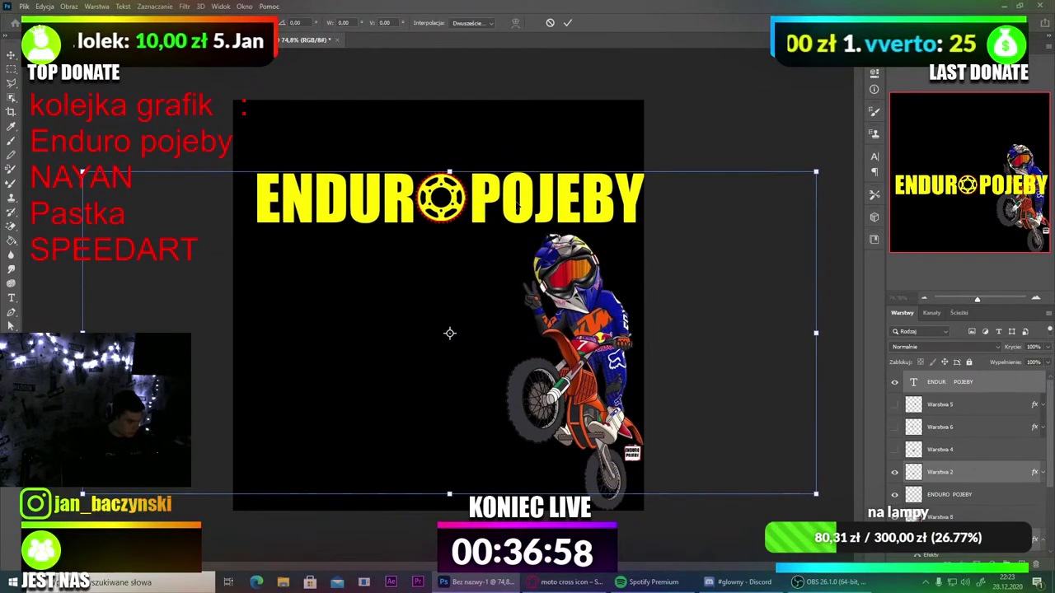
pyautogui.moveTo(816, 331); pyautogui.dragTo(627, 325)
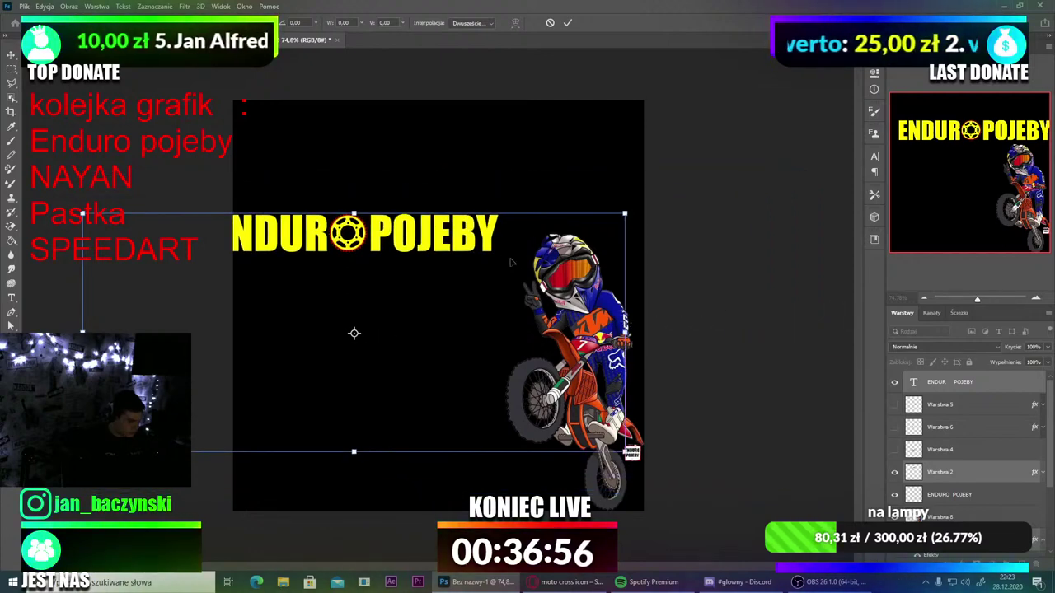
pyautogui.moveTo(455, 232); pyautogui.dragTo(489, 253)
pyautogui.press('Return')
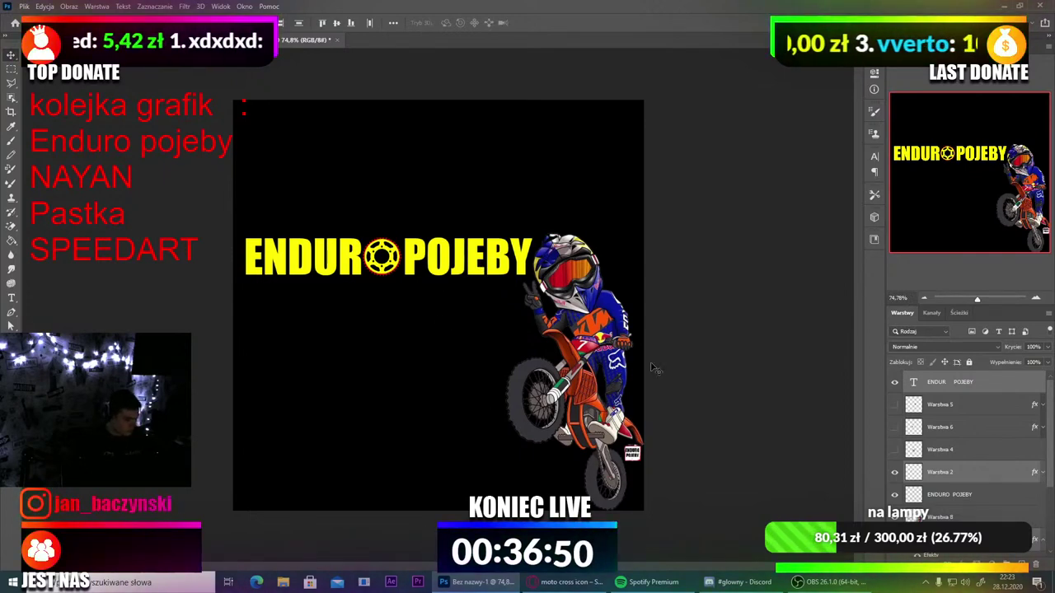
# Step: Show the black-and-white forest photo behind the lettering and rider, and check the composition up close
pyautogui.scroll(-2, 948, 495)
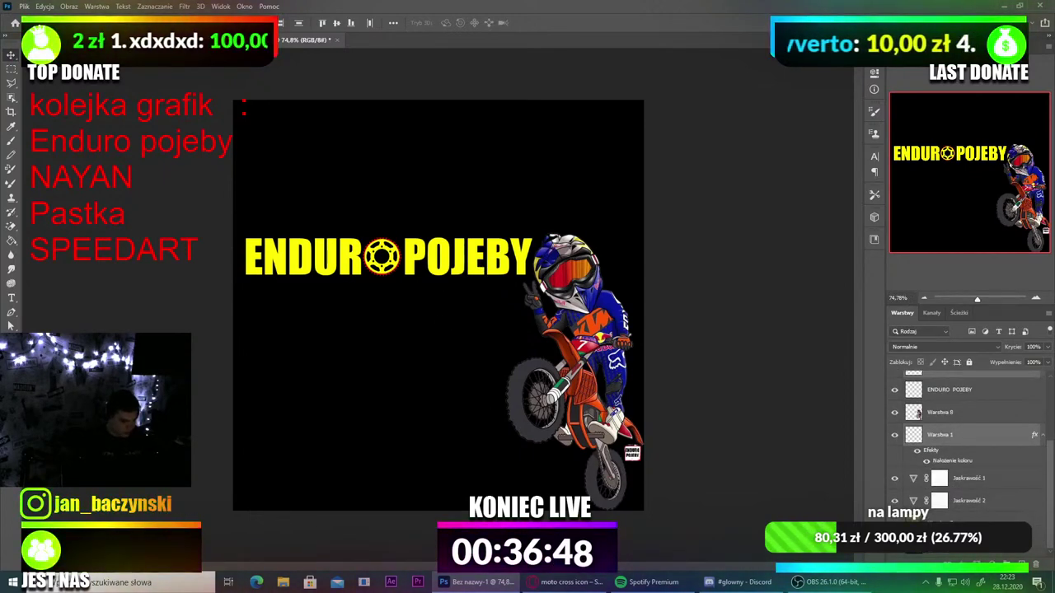
pyautogui.click(896, 554)
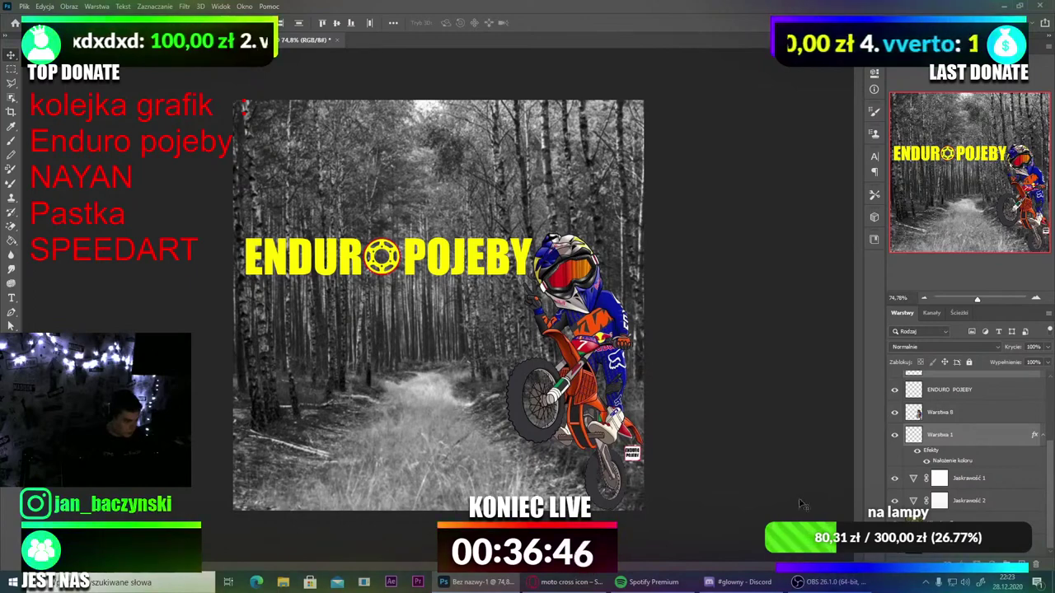
pyautogui.hotkey('ctrl', '+')
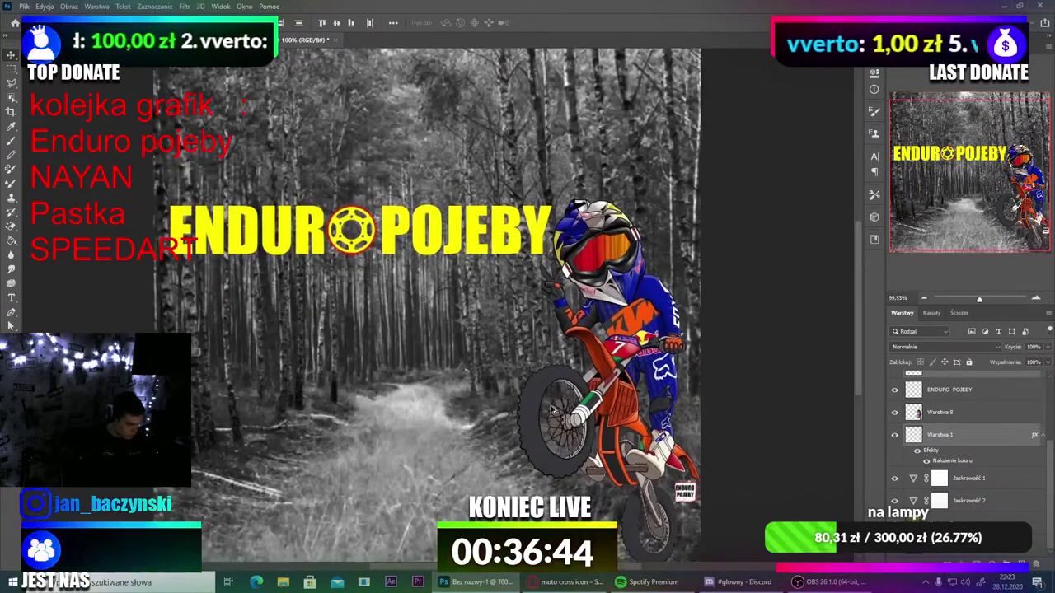
pyautogui.hotkey('ctrl', '-')
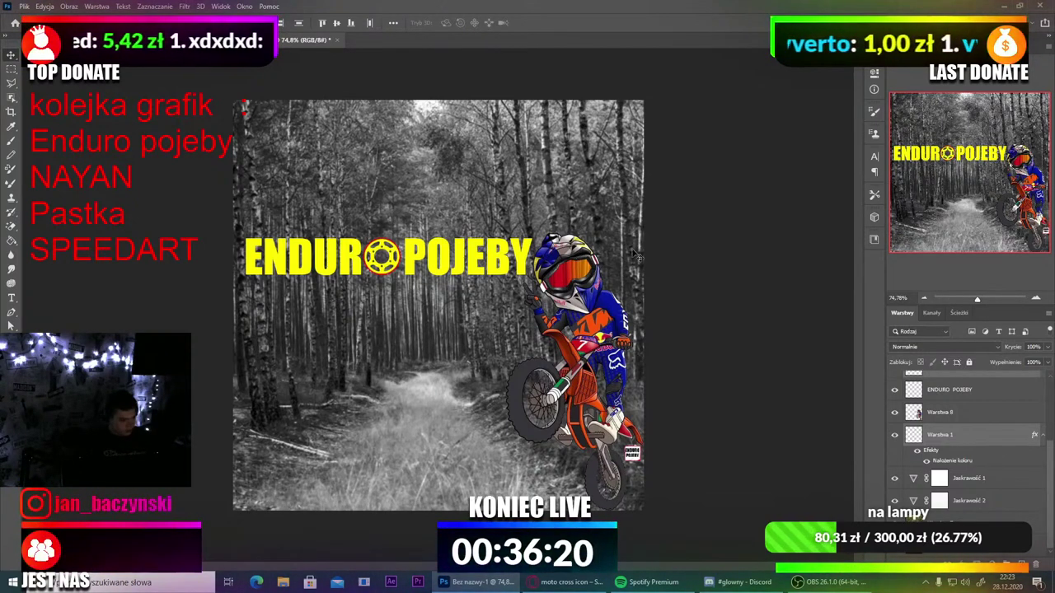
# Step: Add a dark drop shadow to the yellow ENDUR POJEBY text layer, using the second Cień effect instead of the first
pyautogui.scroll(3, 945, 426)
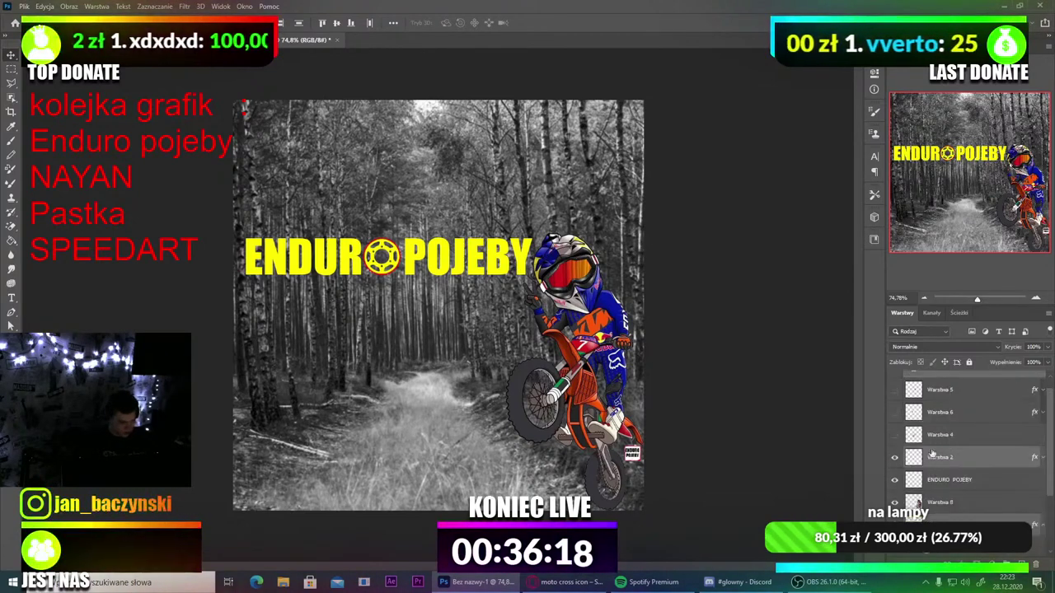
pyautogui.rightClick(946, 385)
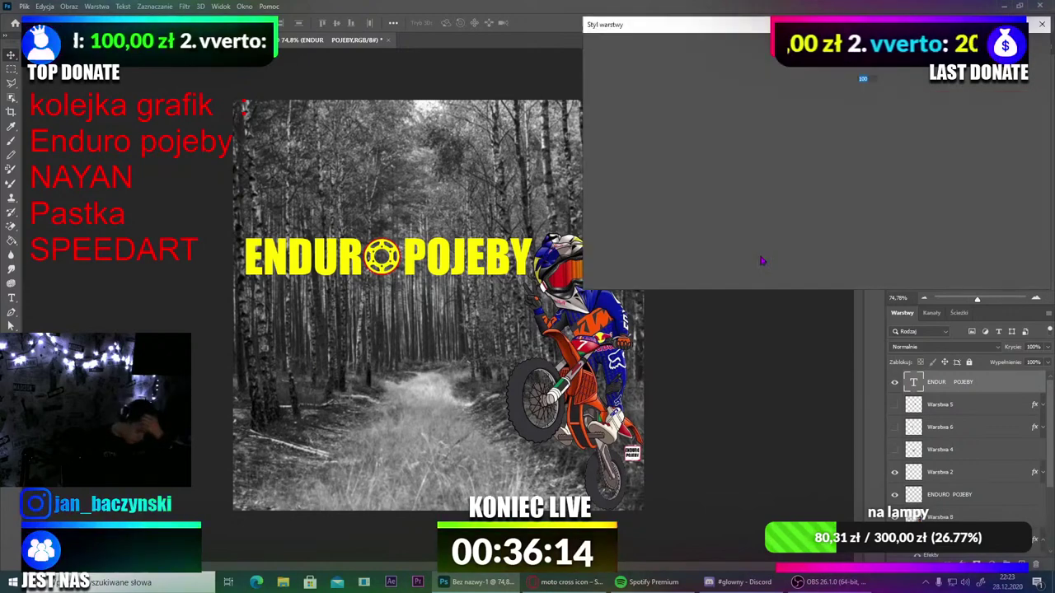
pyautogui.click(595, 233)
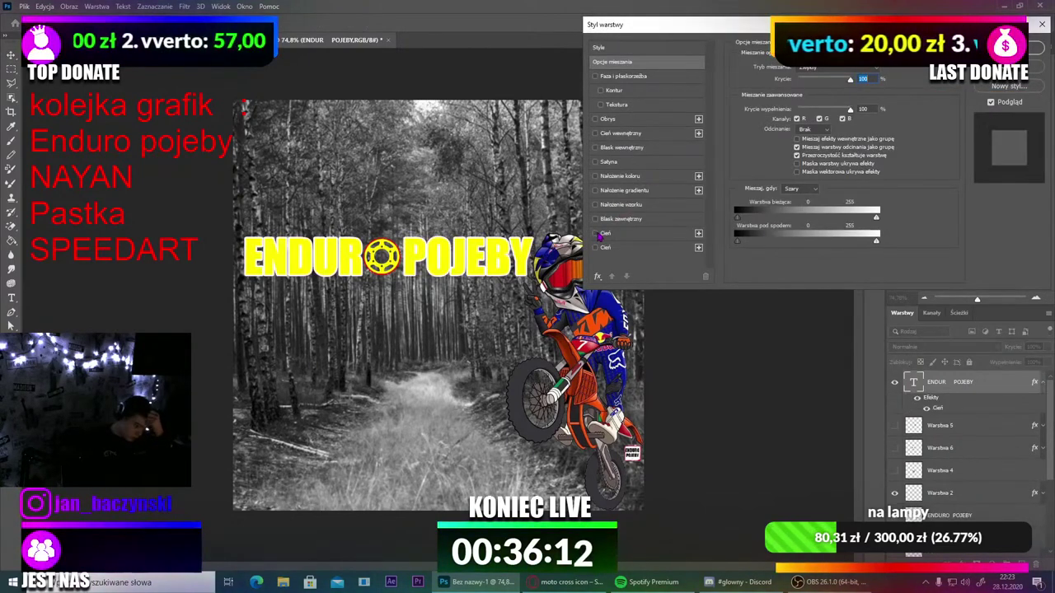
pyautogui.click(595, 248)
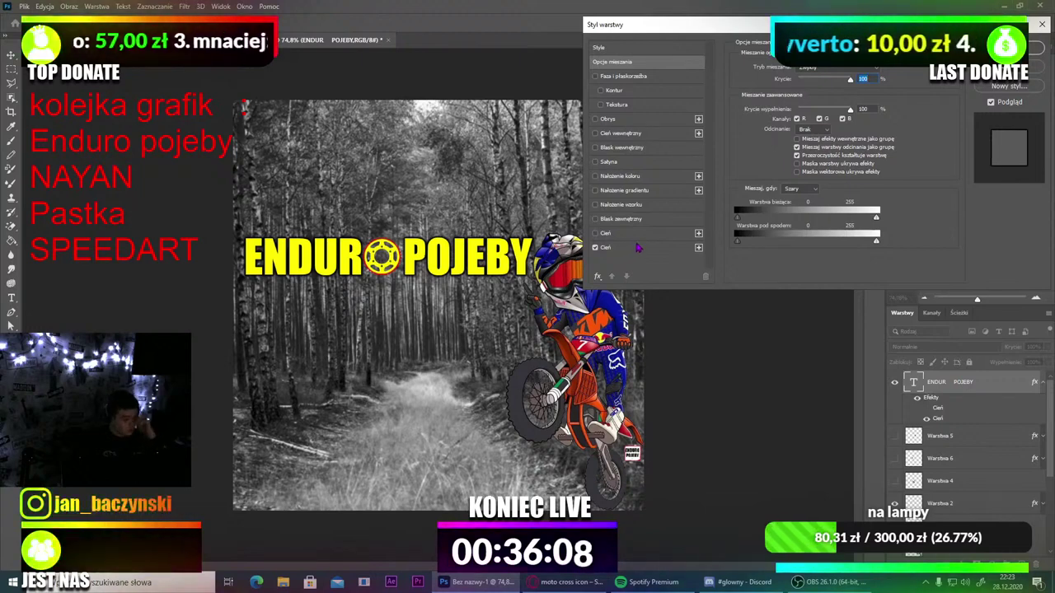
pyautogui.press('Return')
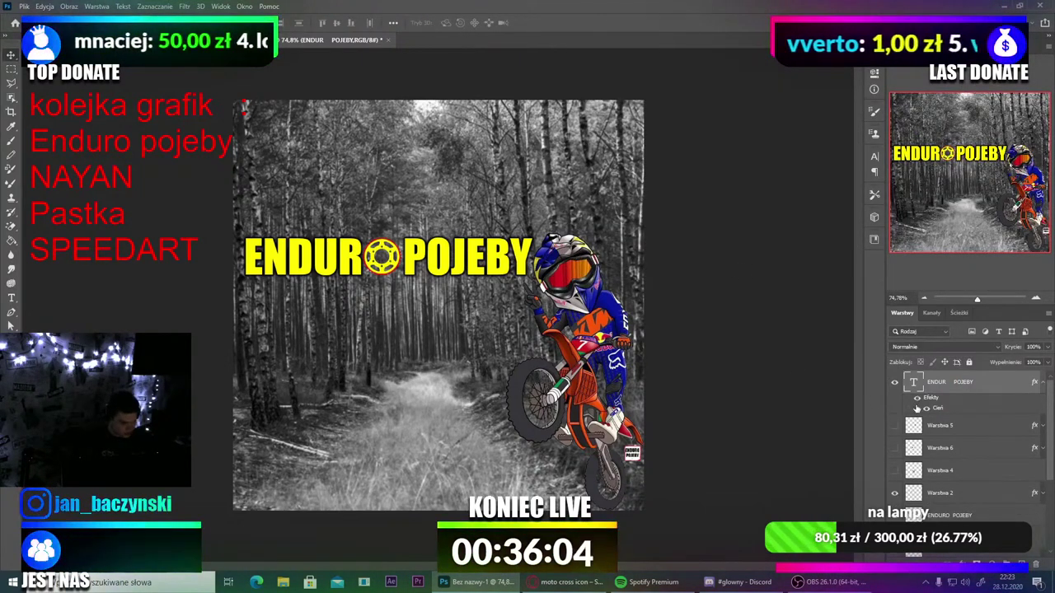
# Step: Try showing the flame and piston layers Warstwa 5, Warstwa 6 and Warstwa 4 beneath the lettering, and hide them again
pyautogui.moveTo(894, 426); pyautogui.dragTo(895, 449)
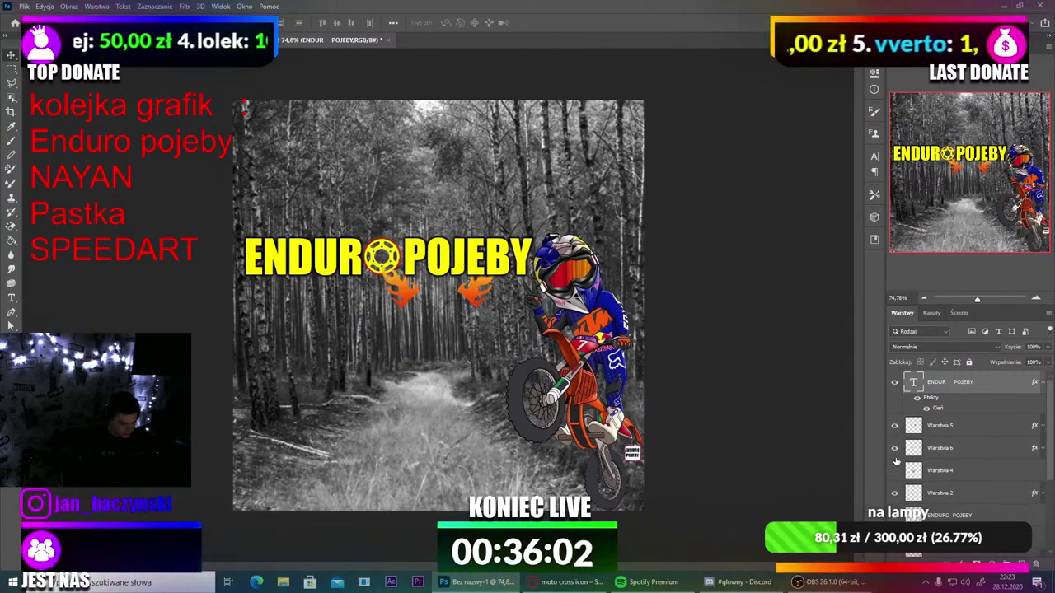
pyautogui.click(894, 471)
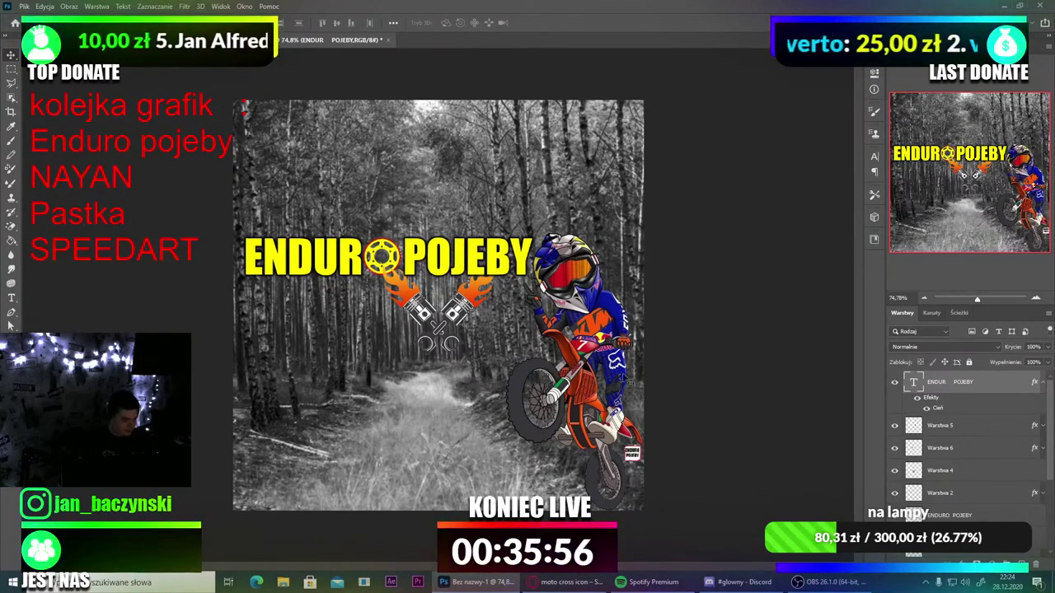
pyautogui.click(894, 425)
pyautogui.click(894, 447)
pyautogui.click(894, 471)
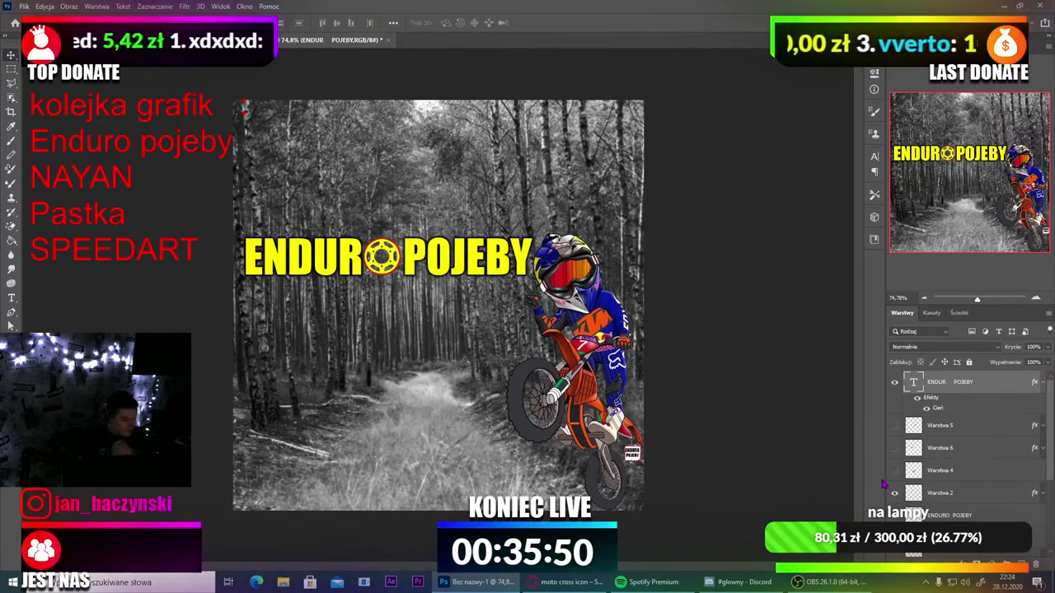
# Step: Hide the forest photo so the lettering and rider stand on the black background
pyautogui.scroll(-5, 919, 478)
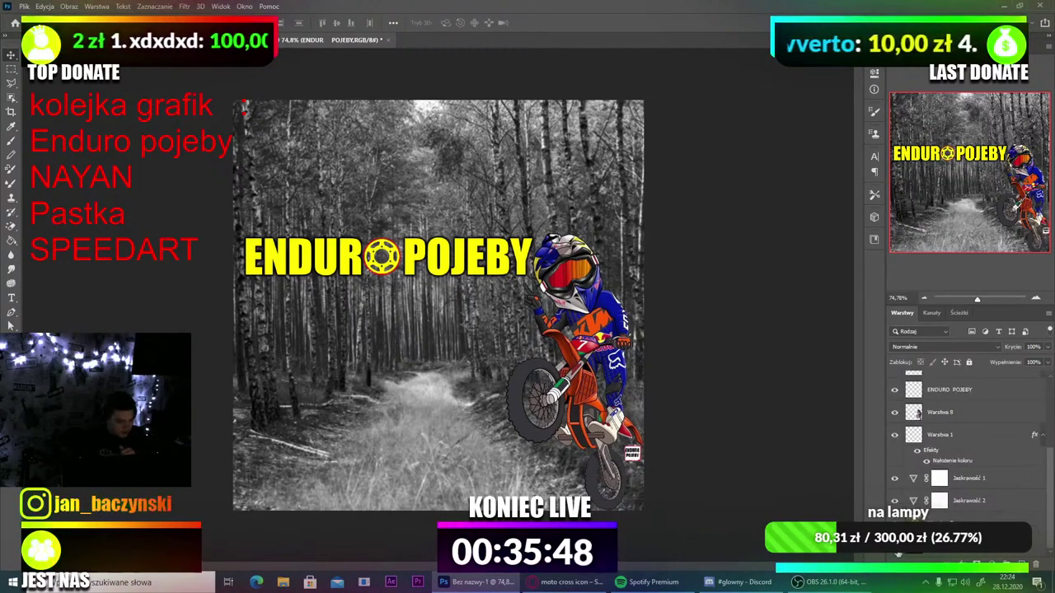
pyautogui.click(895, 545)
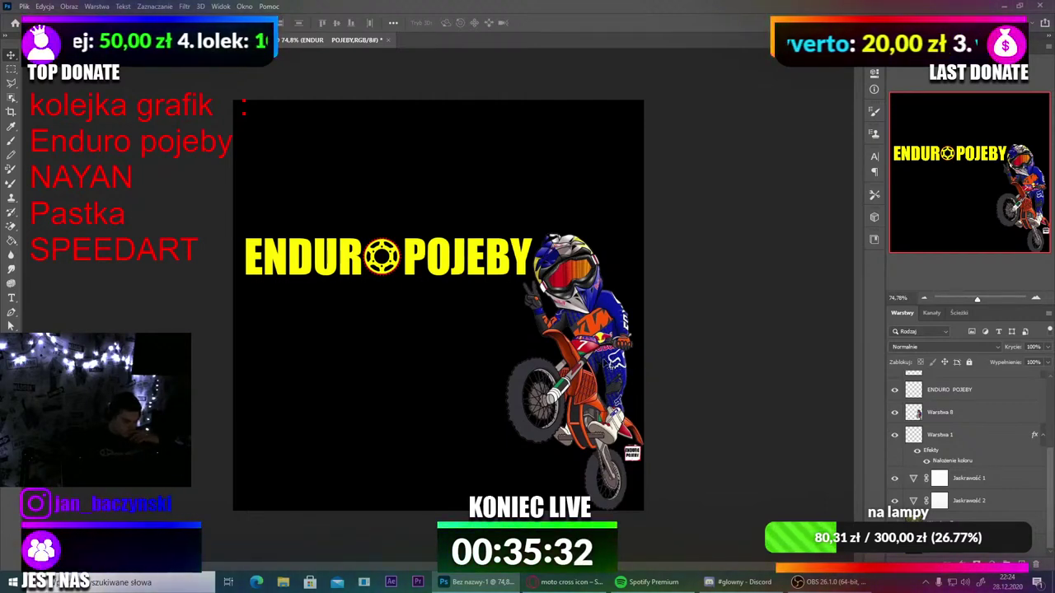
# Step: Erase the rider's raised finger nearest the helmet on layer Warstwa 8 with the Eraser and a hard round brush
pyautogui.scroll(5, 559, 316)
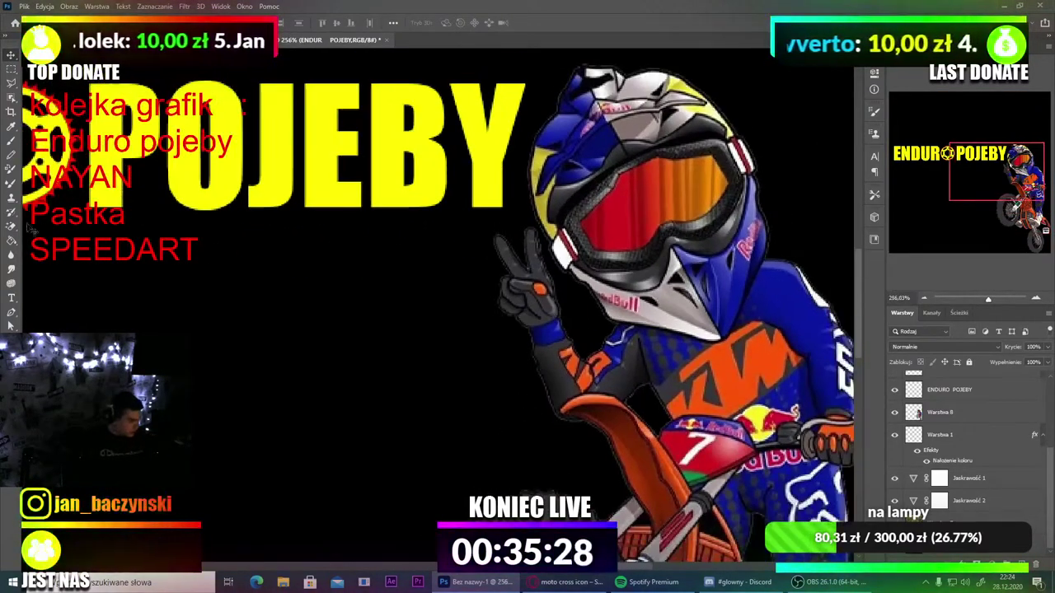
pyautogui.press('e')
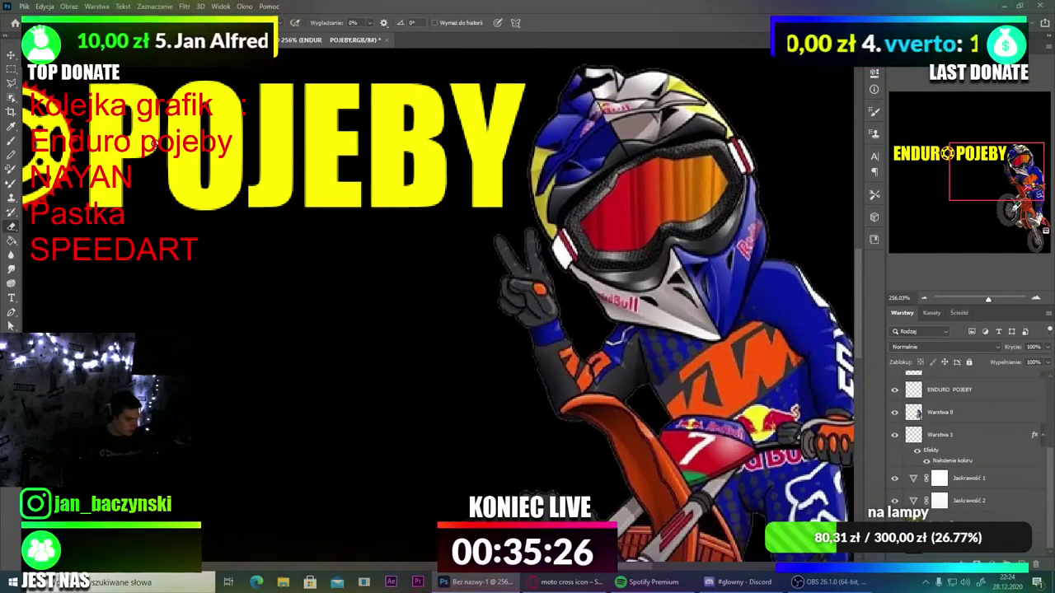
pyautogui.click(935, 415)
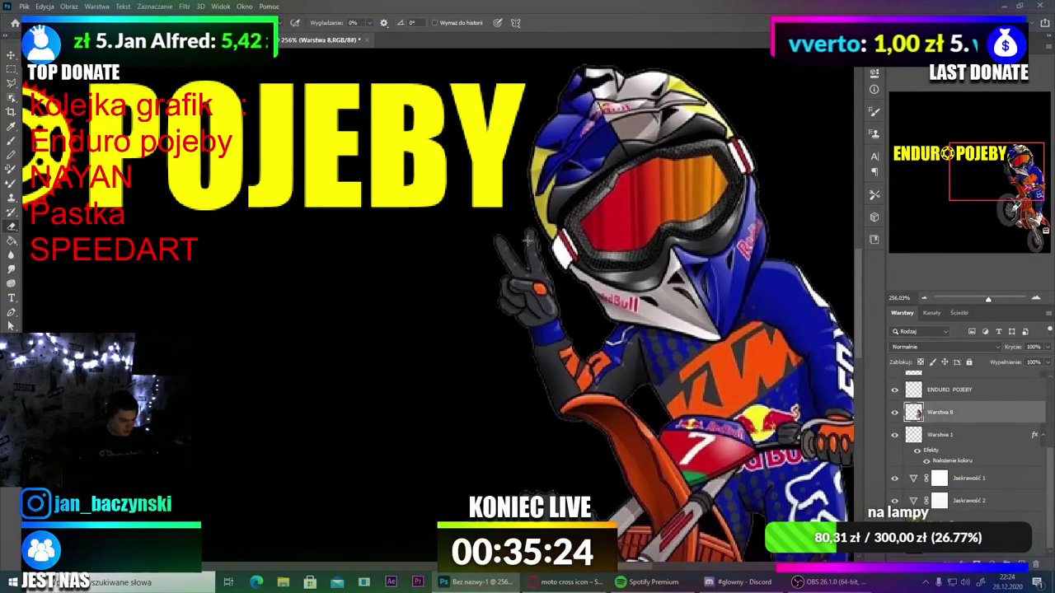
pyautogui.scroll(-1, 529, 230)
pyautogui.scroll(1, 507, 237)
pyautogui.scroll(1, 500, 239)
pyautogui.scroll(-1, 497, 241)
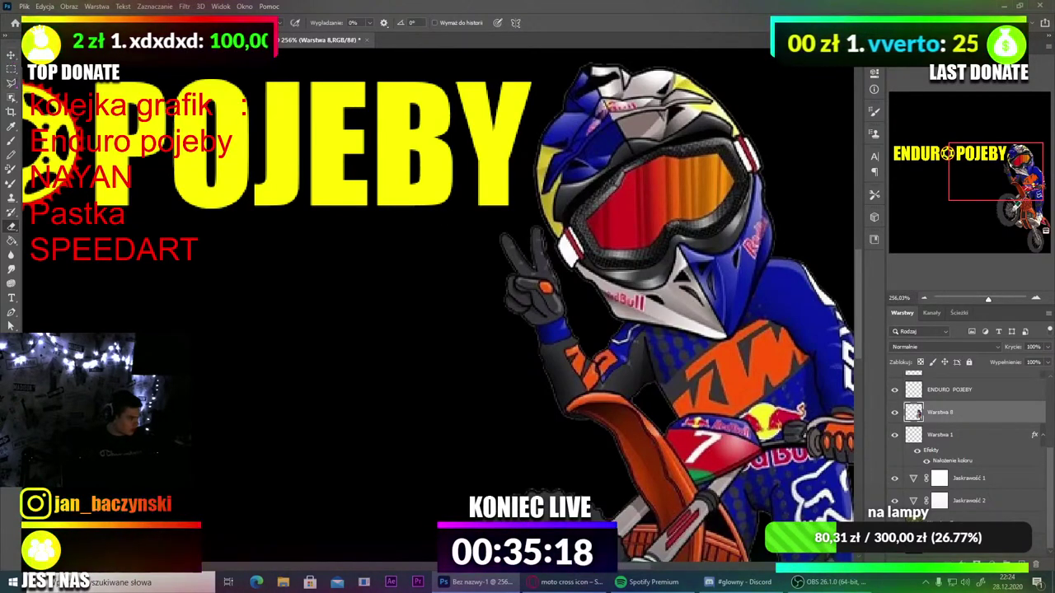
pyautogui.click(65, 22)
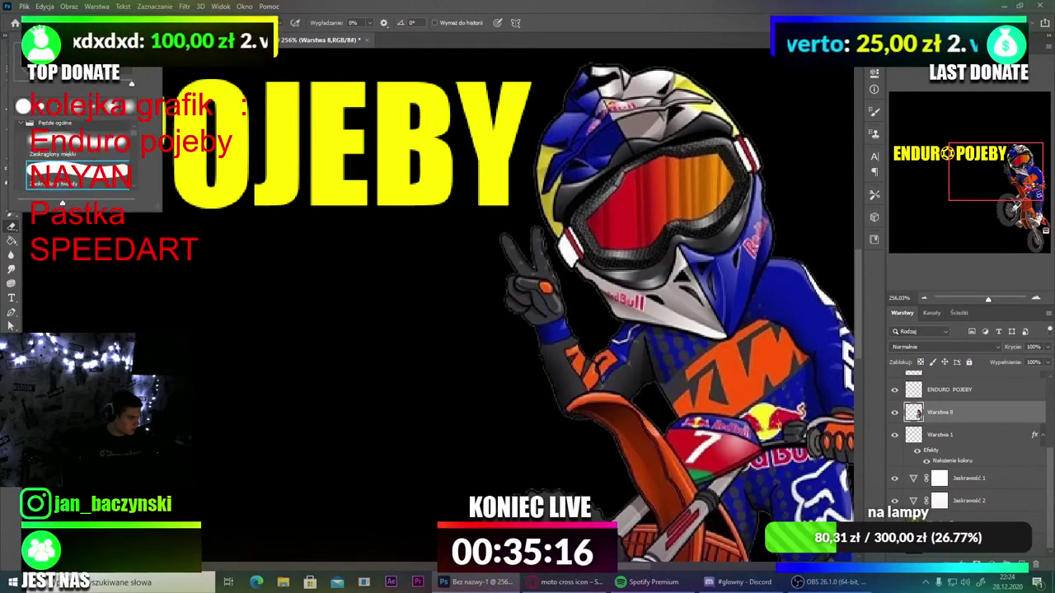
pyautogui.click(478, 240)
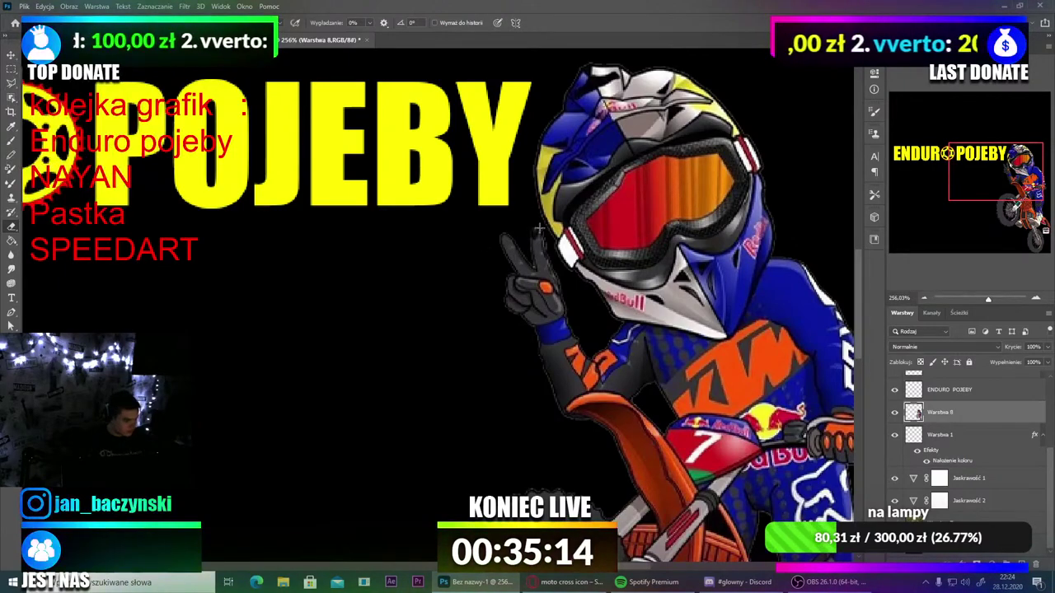
pyautogui.scroll(3, 536, 239)
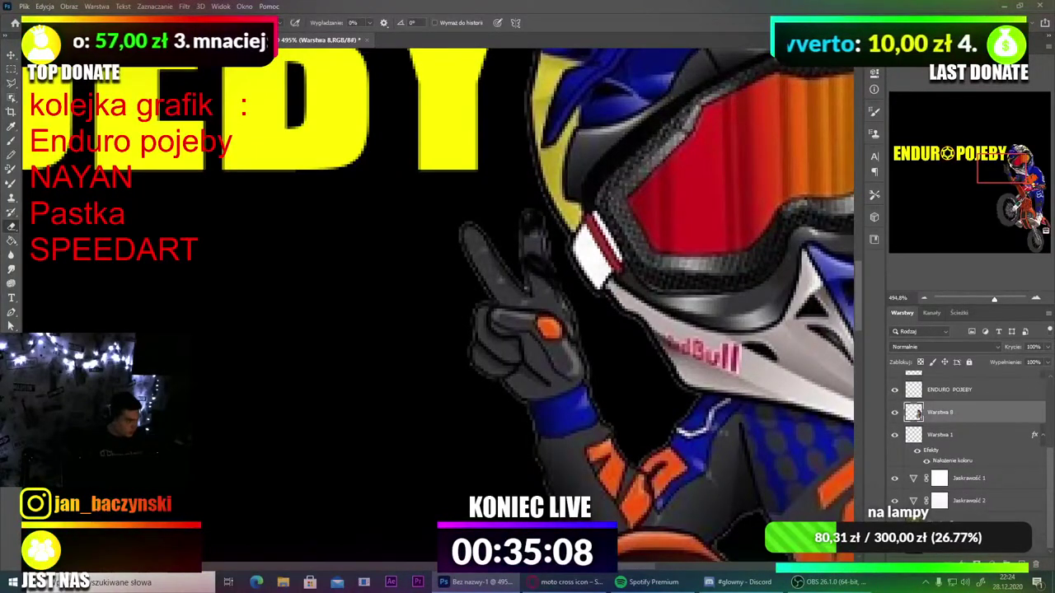
pyautogui.click(54, 23)
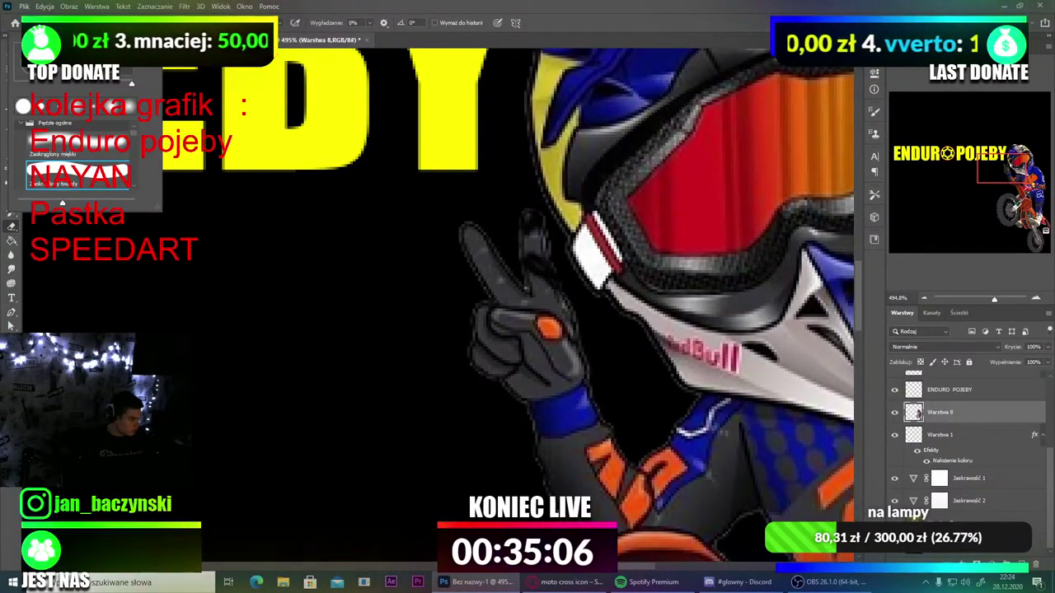
pyautogui.moveTo(535, 224)
pyautogui.mouseDown()
pyautogui.moveTo(529, 214)
pyautogui.moveTo(542, 246)
pyautogui.moveTo(525, 248)
pyautogui.moveTo(528, 277)
pyautogui.moveTo(584, 316)
pyautogui.mouseUp()
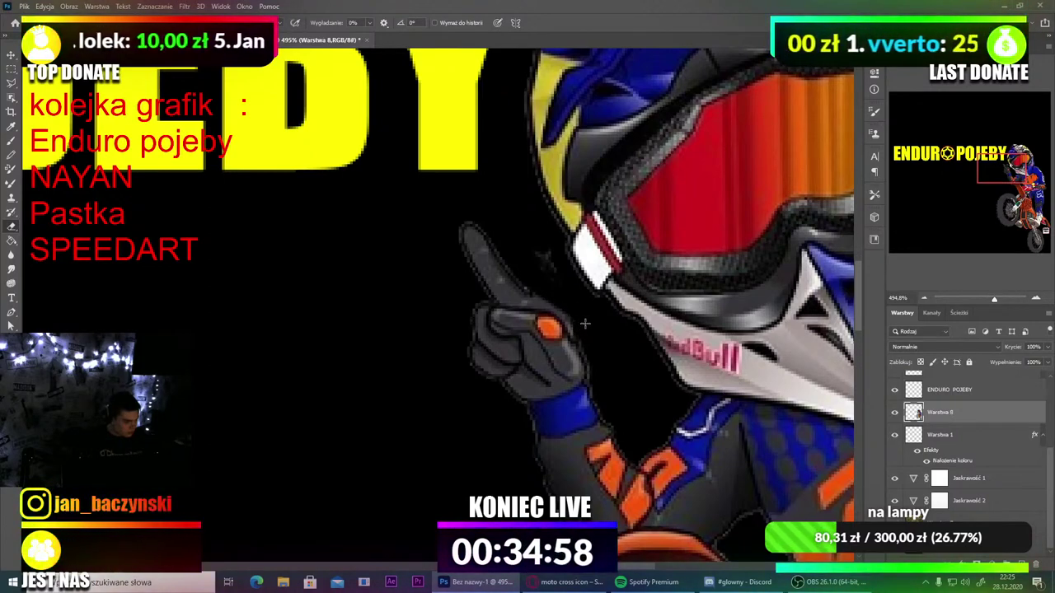
pyautogui.moveTo(560, 276); pyautogui.dragTo(542, 255)
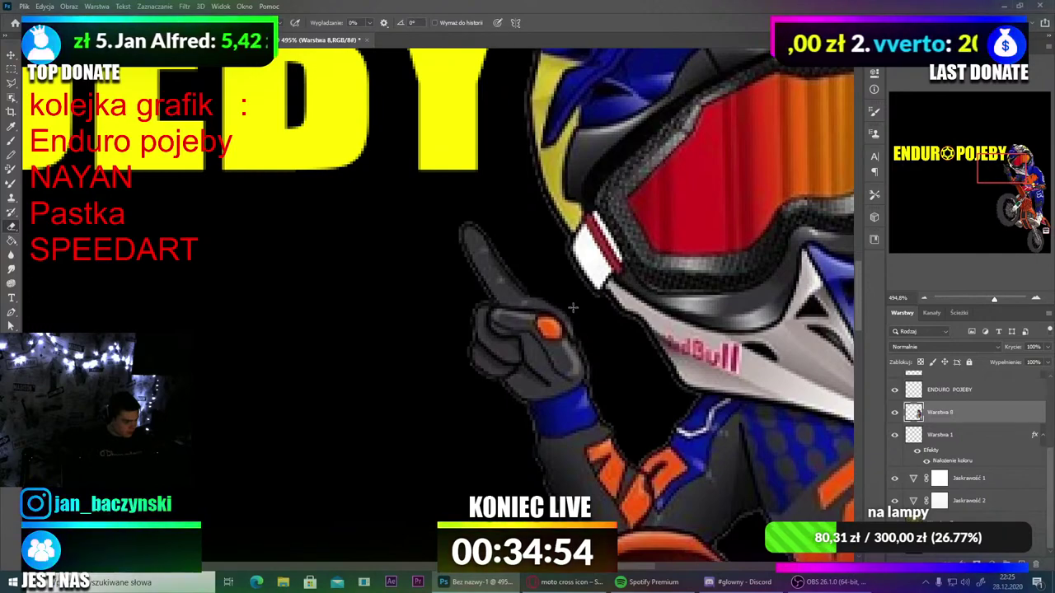
# Step: Check the rider's edited hand together with the ENDURO POJEBY lettering, close up and in the whole composition
pyautogui.scroll(-10, 453, 243)
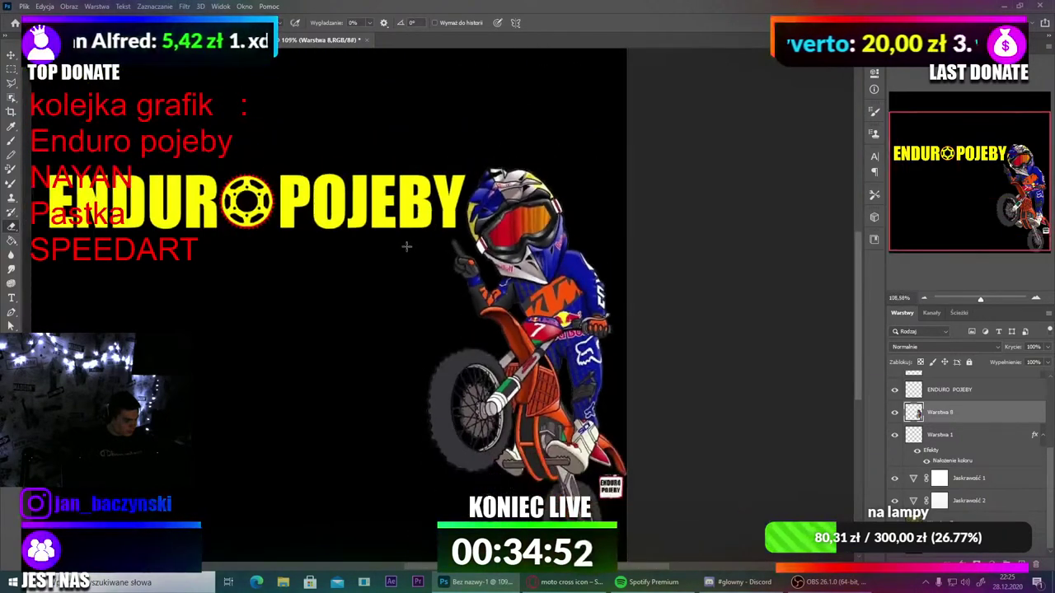
pyautogui.scroll(-2, 407, 246)
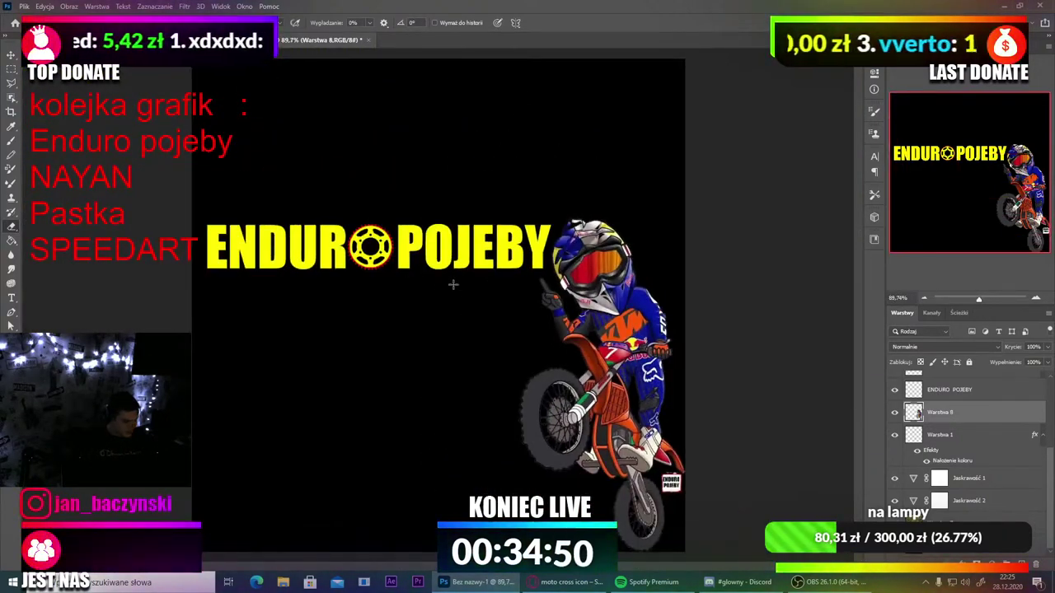
pyautogui.scroll(2, 554, 291)
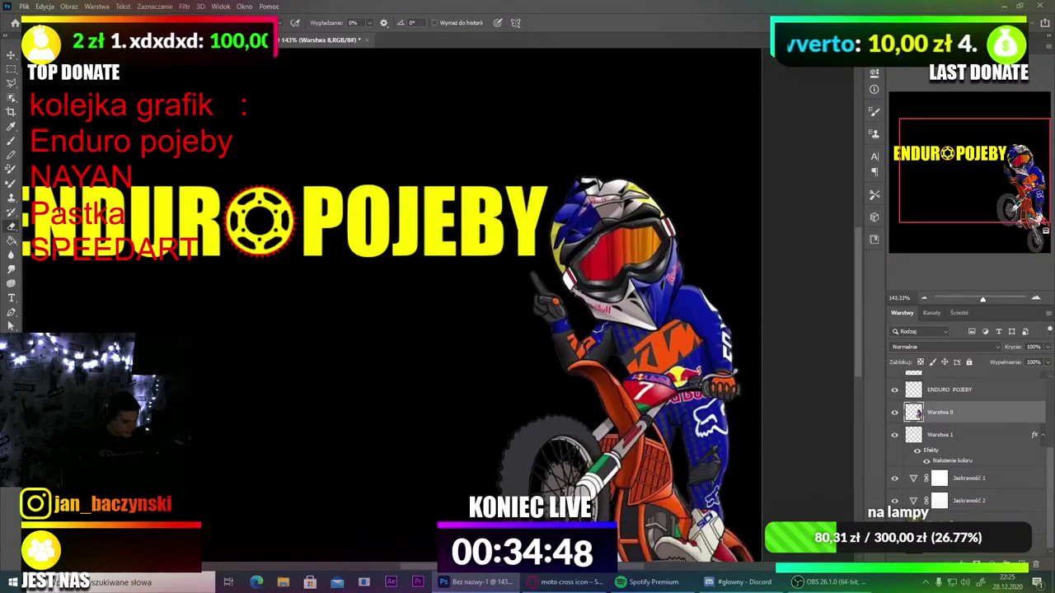
pyautogui.scroll(-3, 579, 291)
pyautogui.scroll(2, 536, 305)
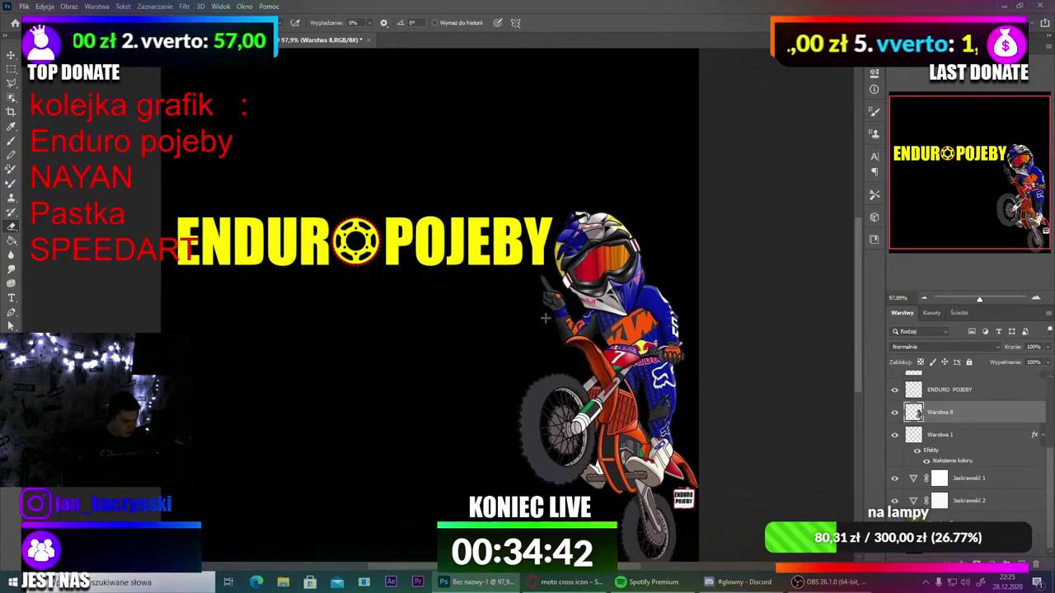
pyautogui.scroll(-2, 538, 317)
pyautogui.scroll(1, 544, 333)
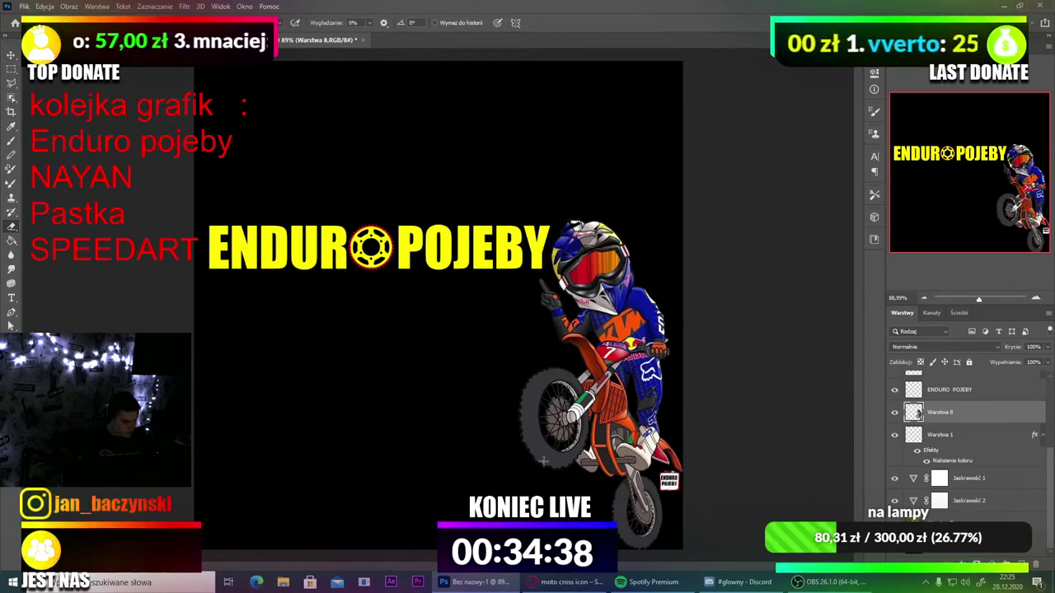
# Step: Switch to the browser and search Google Images for "go pro na kasku"
pyautogui.click(564, 585)
pyautogui.scroll(8, 536, 332)
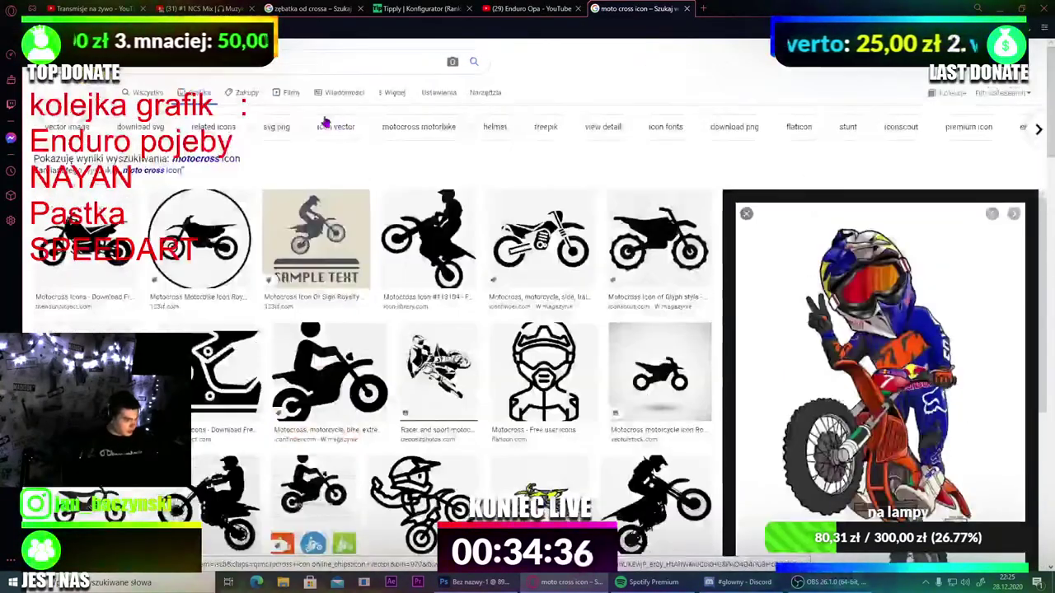
pyautogui.tripleClick(175, 63)
pyautogui.write('go pt')
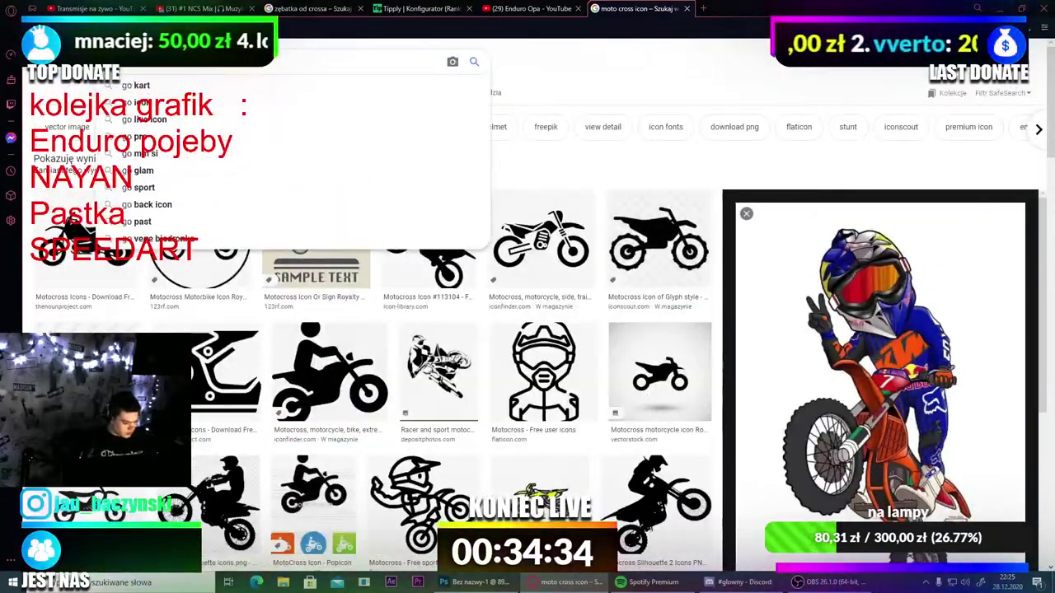
pyautogui.press('BackSpace')
pyautogui.write('ro')
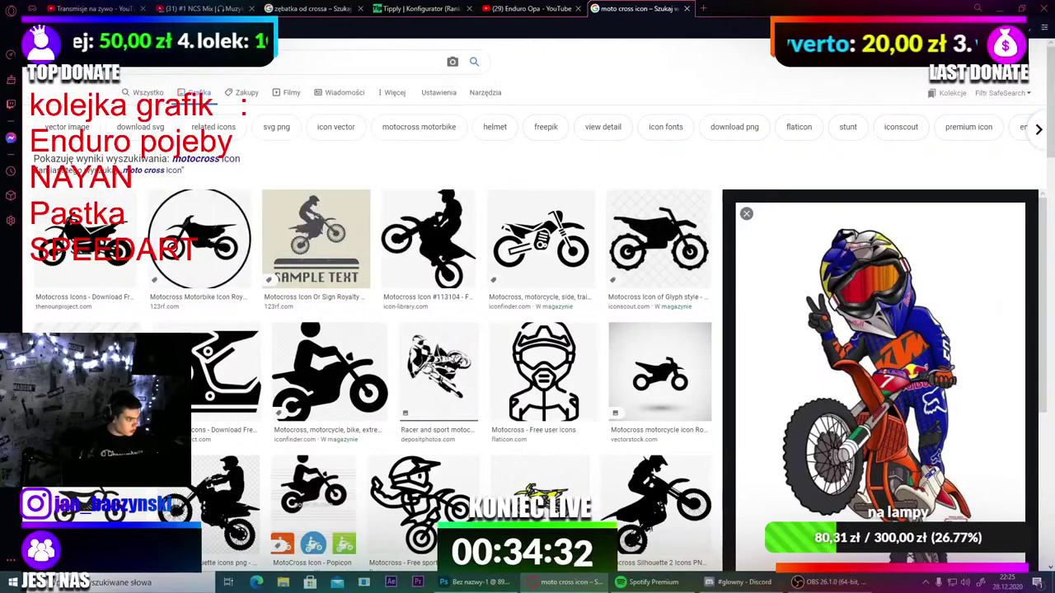
pyautogui.write(' na kask')
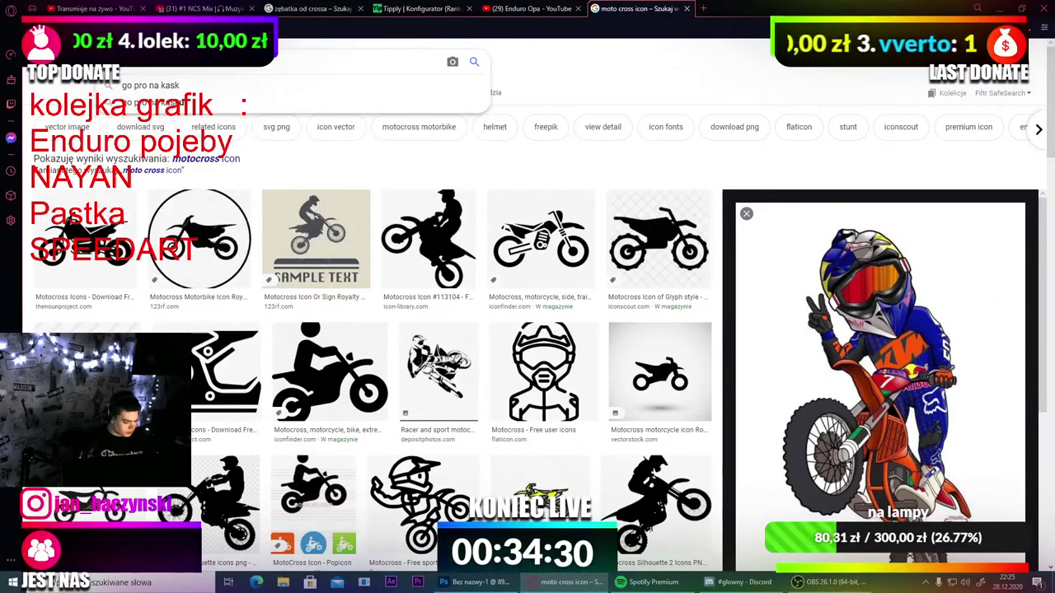
pyautogui.press('Return')
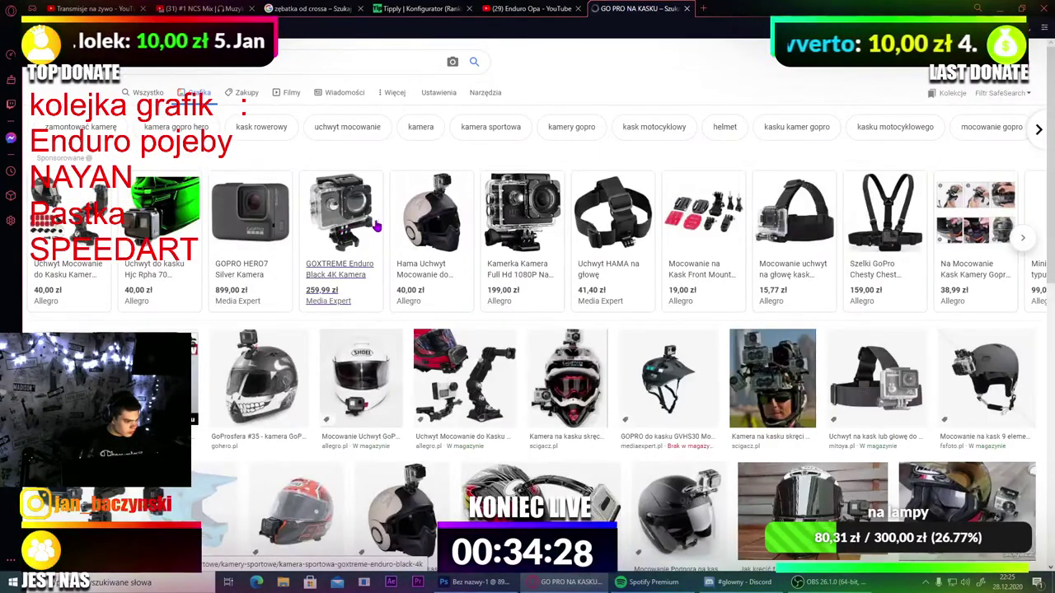
# Step: Find the Motogen photo of a black motorcycle helmet with a side-mounted GoPro in the results and copy the image
pyautogui.scroll(-2, 492, 278)
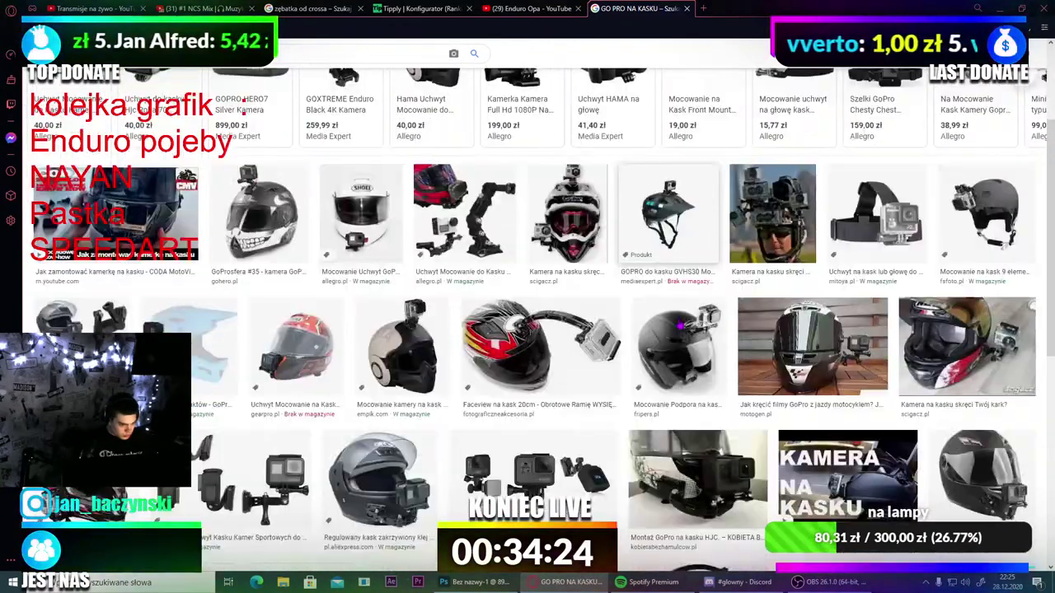
pyautogui.scroll(-2, 677, 325)
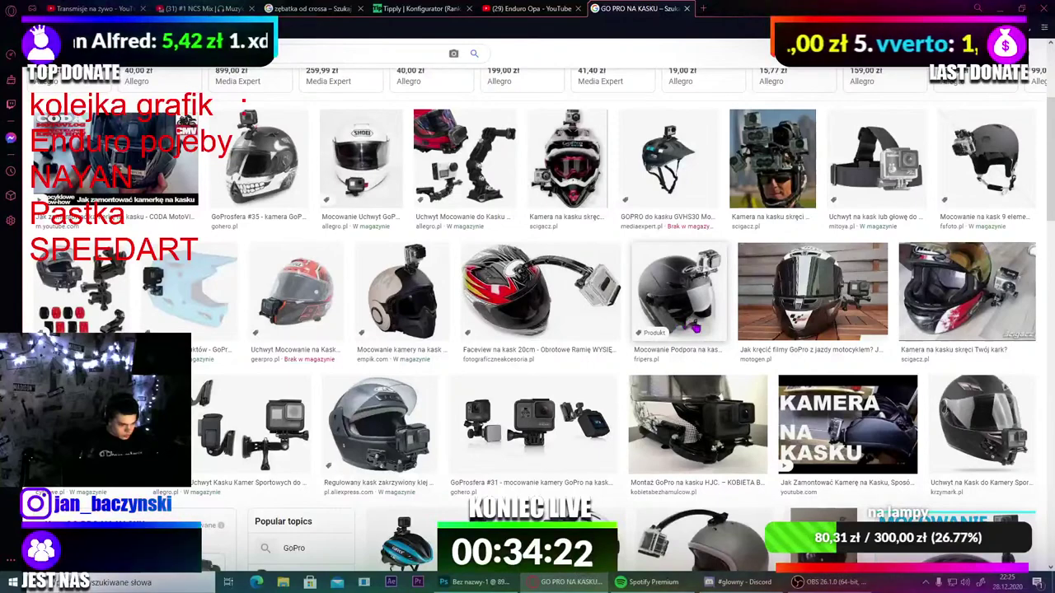
pyautogui.click(830, 300)
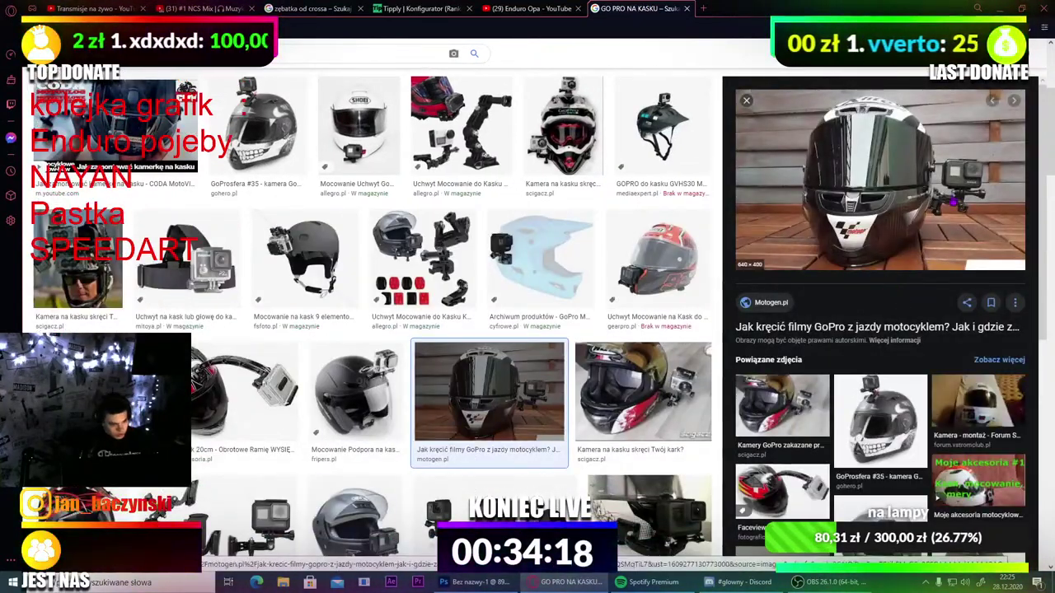
pyautogui.rightClick(925, 176)
pyautogui.click(861, 305)
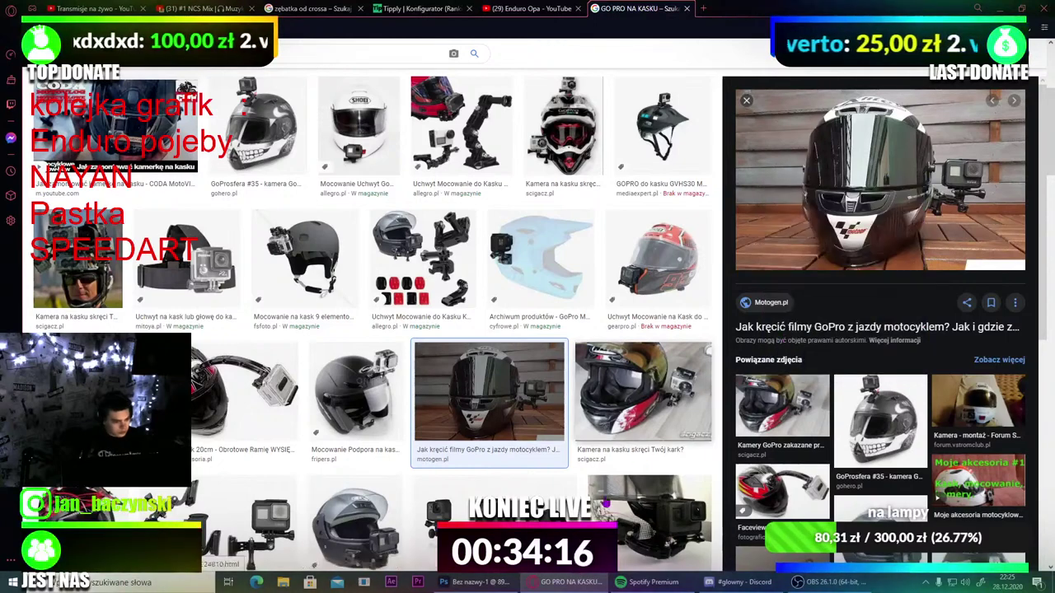
# Step: Switch back to Photoshop, paste the helmet photo above the rider layer and move it below the yellow lettering
pyautogui.click(470, 581)
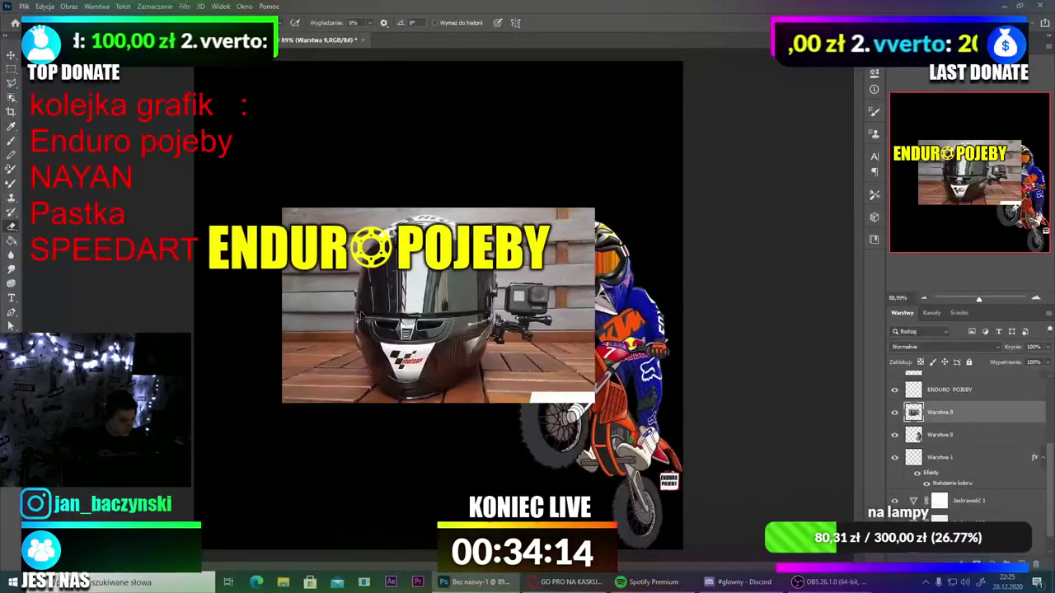
pyautogui.hotkey('ctrl', 'v')
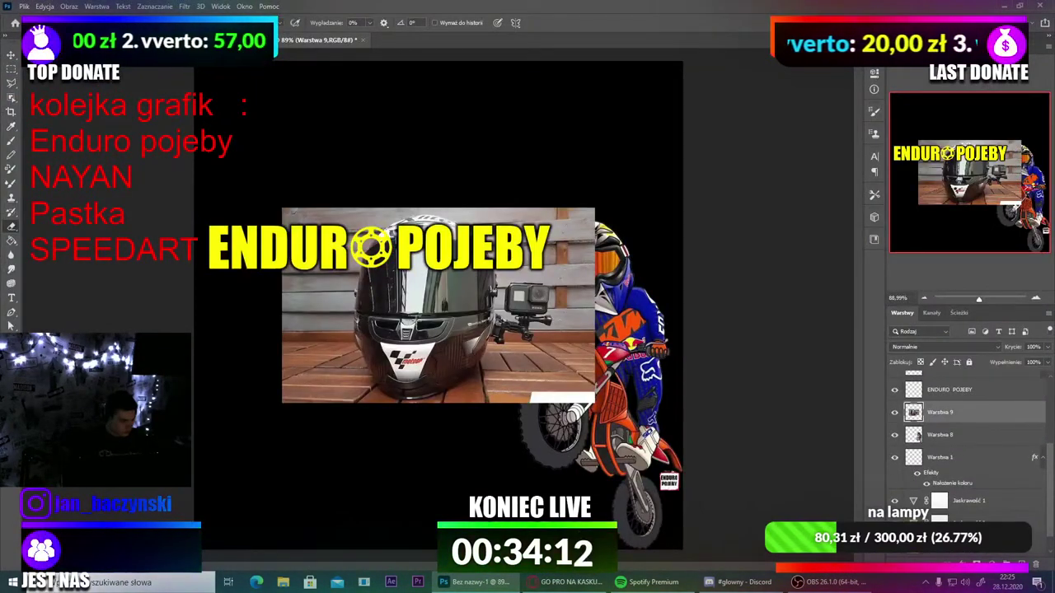
pyautogui.press('v')
pyautogui.moveTo(412, 301); pyautogui.dragTo(397, 369)
# Step: Start a Pen tool path on the helmet photo, tracing the GoPro mount's edge along the helmet down to its lower clamp
pyautogui.scroll(5, 439, 399)
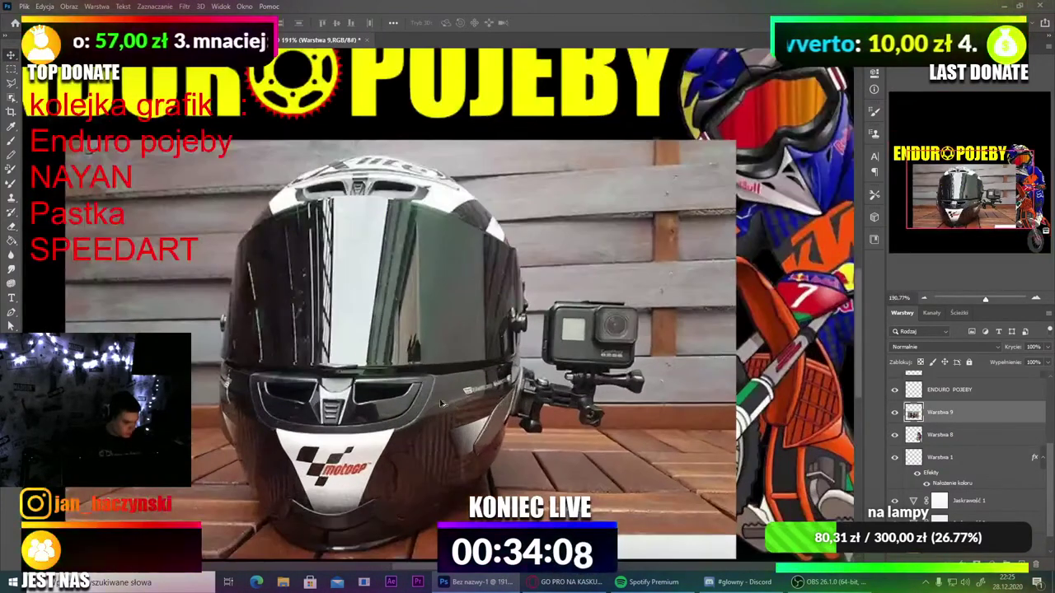
pyautogui.scroll(-1, 330, 363)
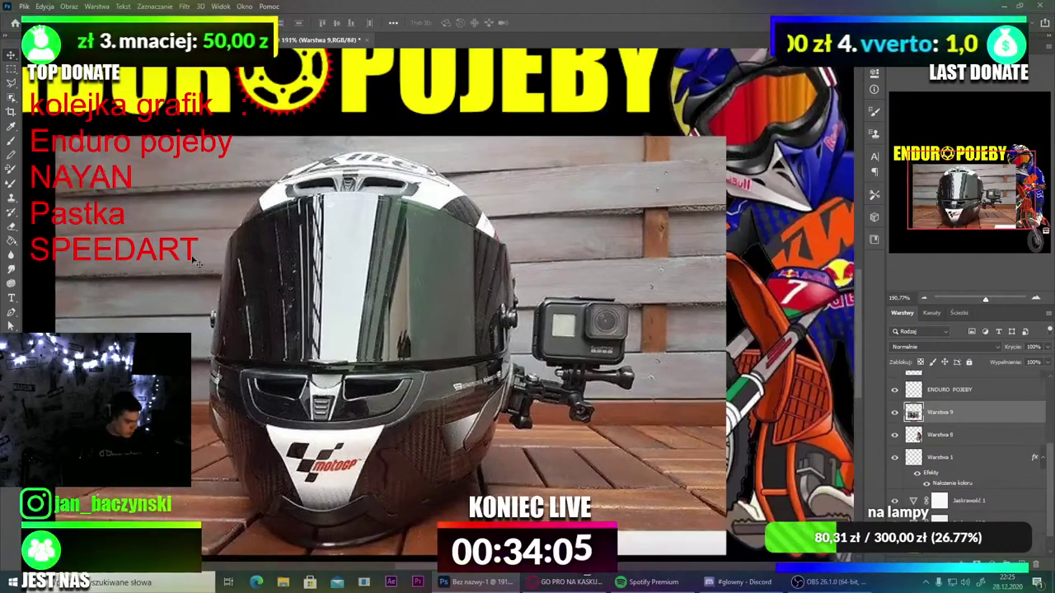
pyautogui.click(11, 313)
pyautogui.scroll(3, 381, 374)
pyautogui.scroll(-4, 515, 378)
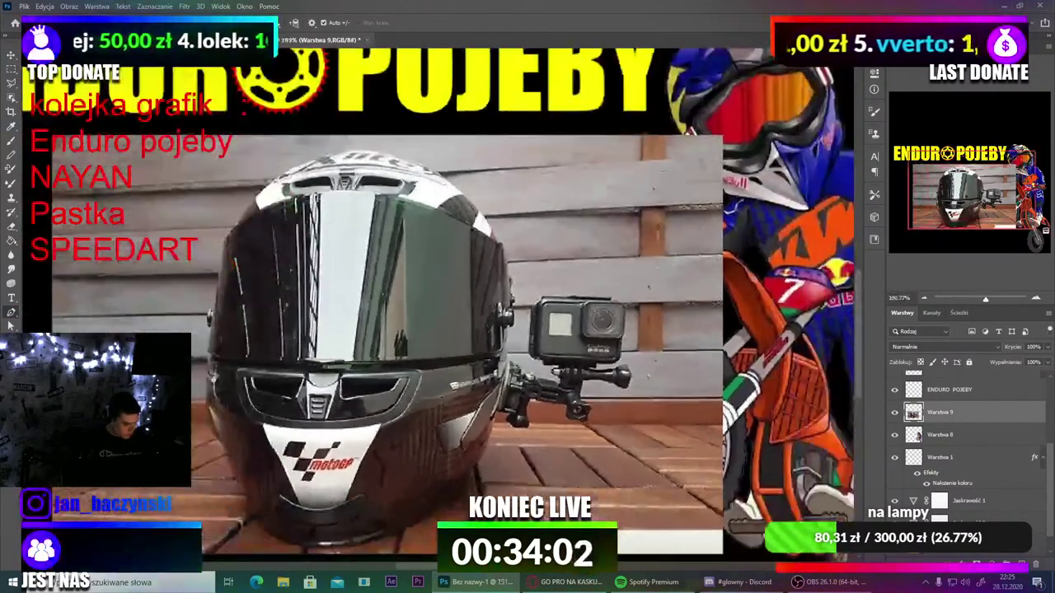
pyautogui.scroll(4, 515, 375)
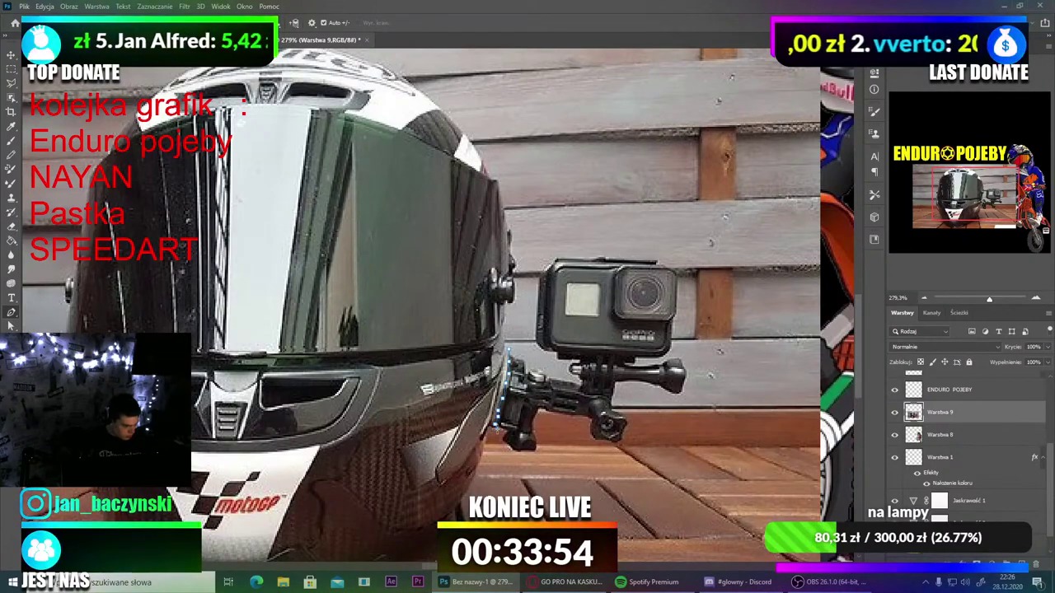
pyautogui.scroll(5, 504, 428)
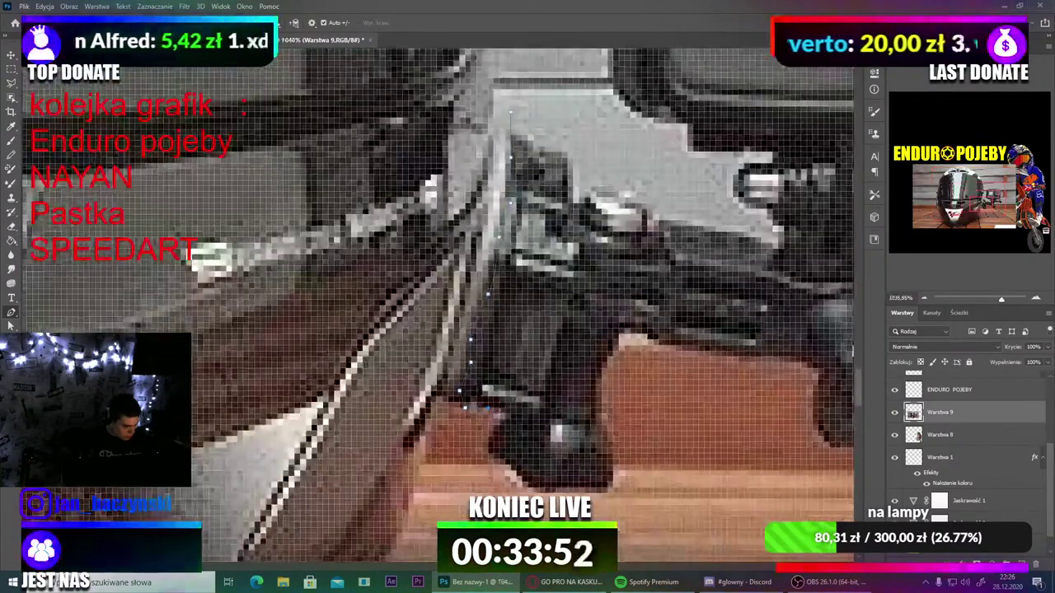
pyautogui.click(505, 419)
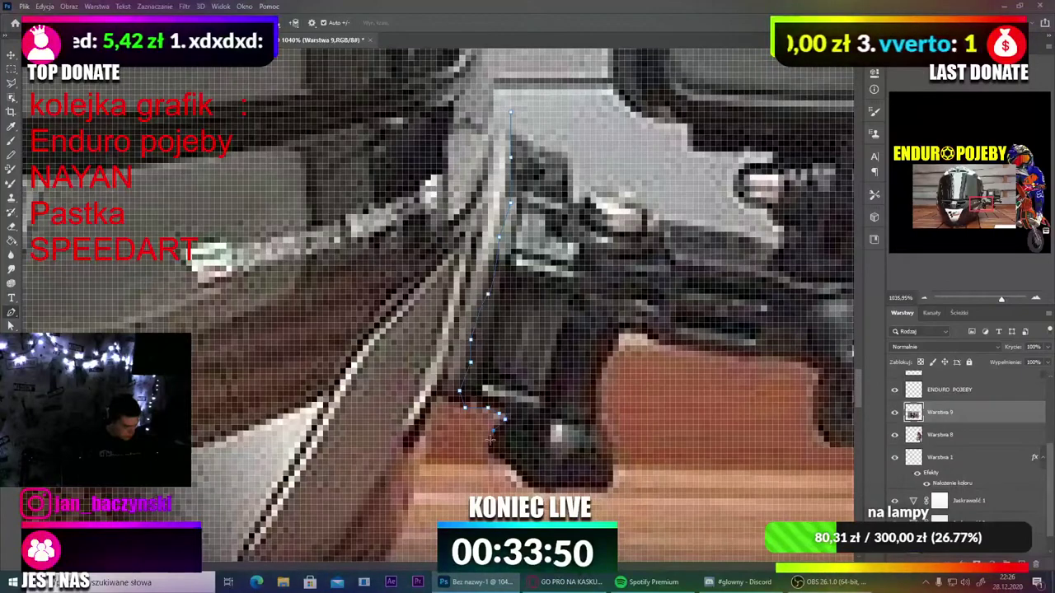
pyautogui.click(489, 452)
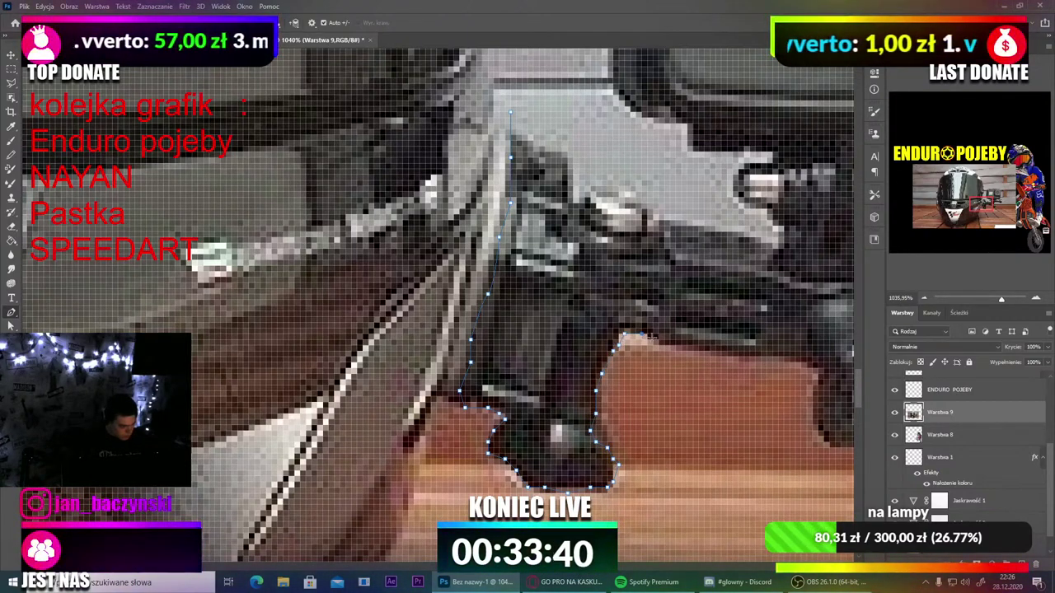
# Step: Continue the path along the underside of the mount's horizontal arm up to the round pivot joint
pyautogui.click(653, 339)
pyautogui.click(714, 352)
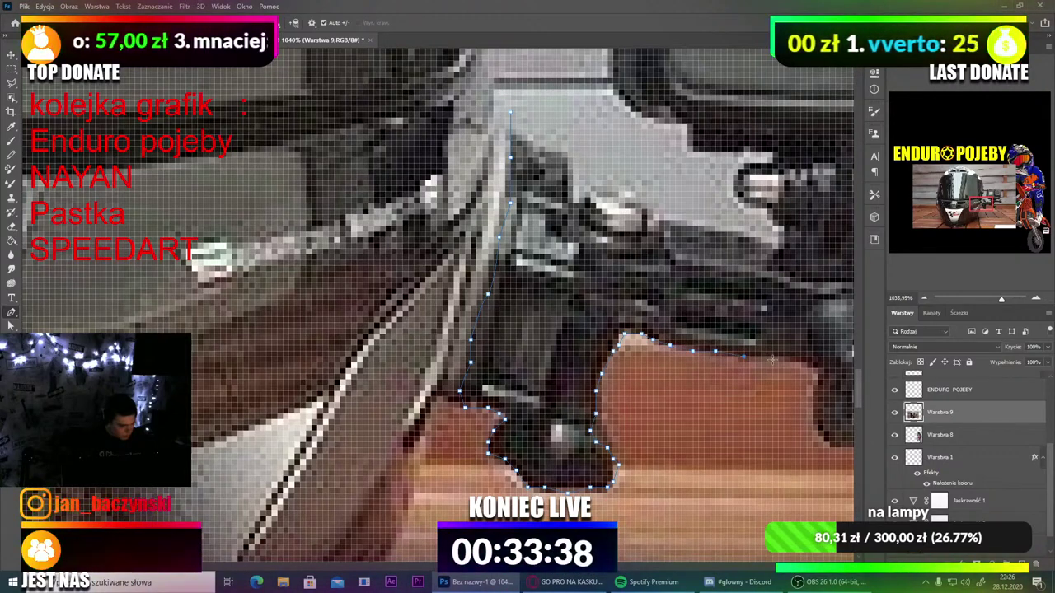
pyautogui.click(798, 360)
pyautogui.click(813, 363)
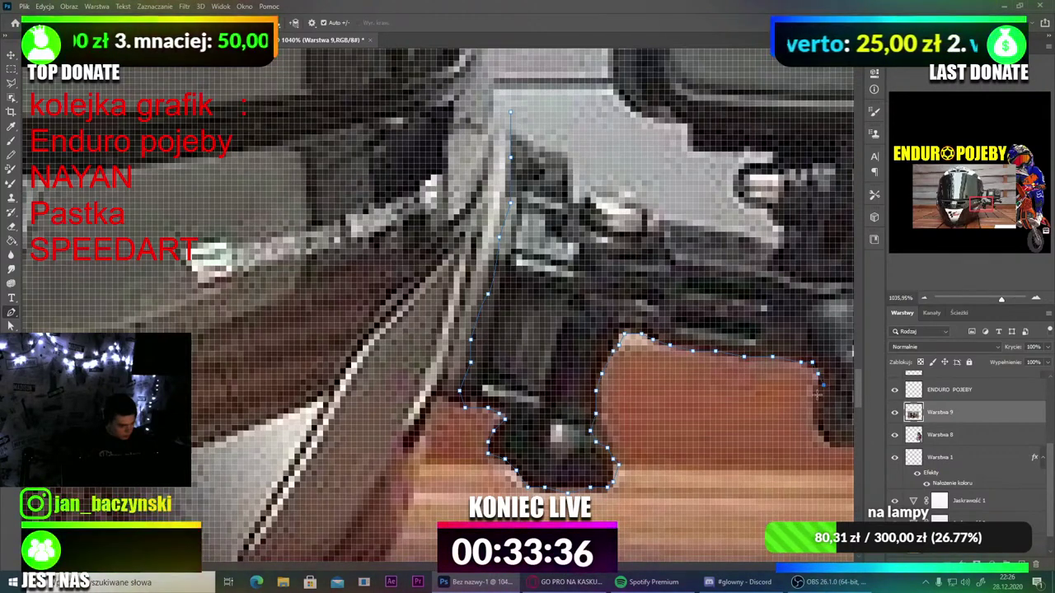
# Step: Trace the path around the bottom and outer side of the mount's round pivot joint
pyautogui.scroll(-6, 818, 432)
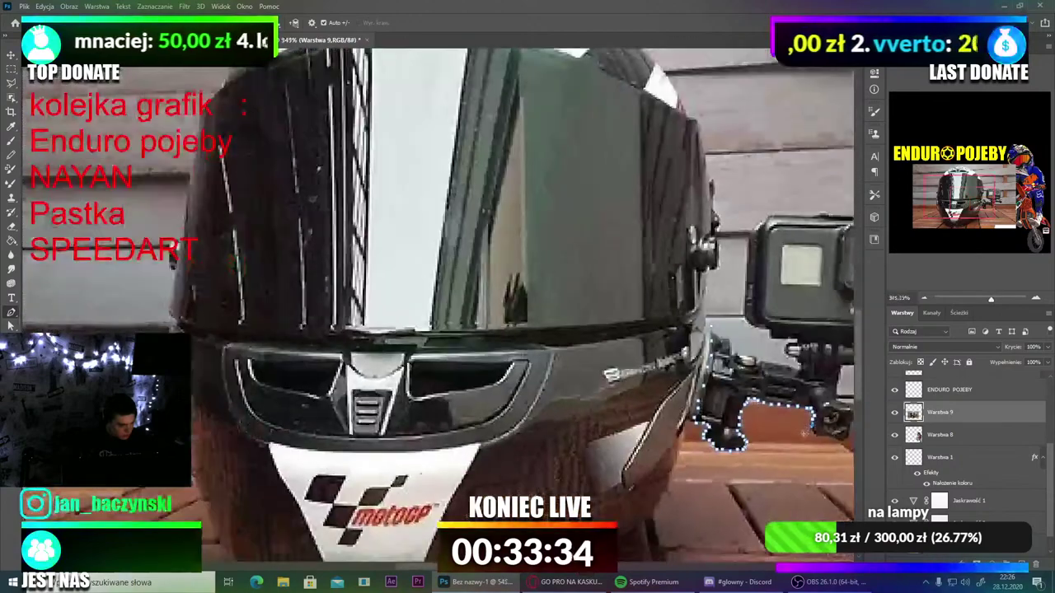
pyautogui.scroll(-3, 813, 451)
pyautogui.scroll(9, 791, 412)
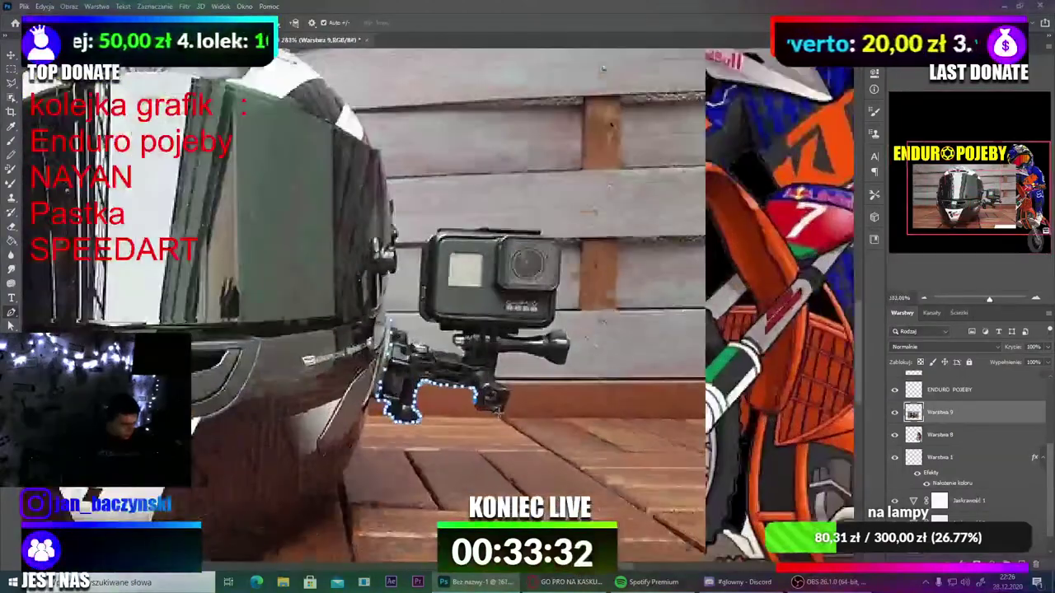
pyautogui.scroll(2, 454, 395)
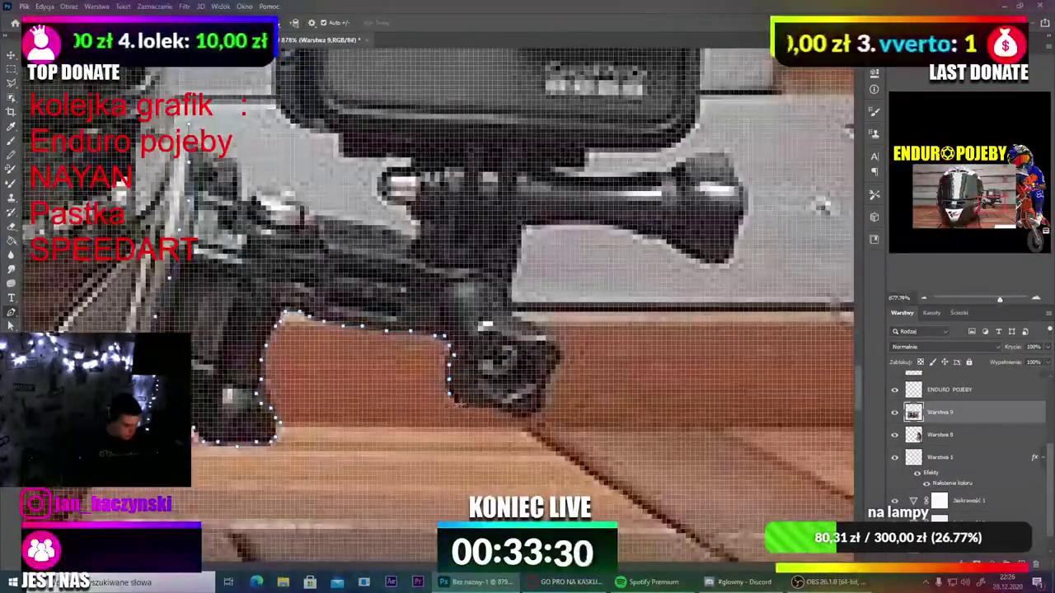
pyautogui.click(493, 409)
pyautogui.click(512, 413)
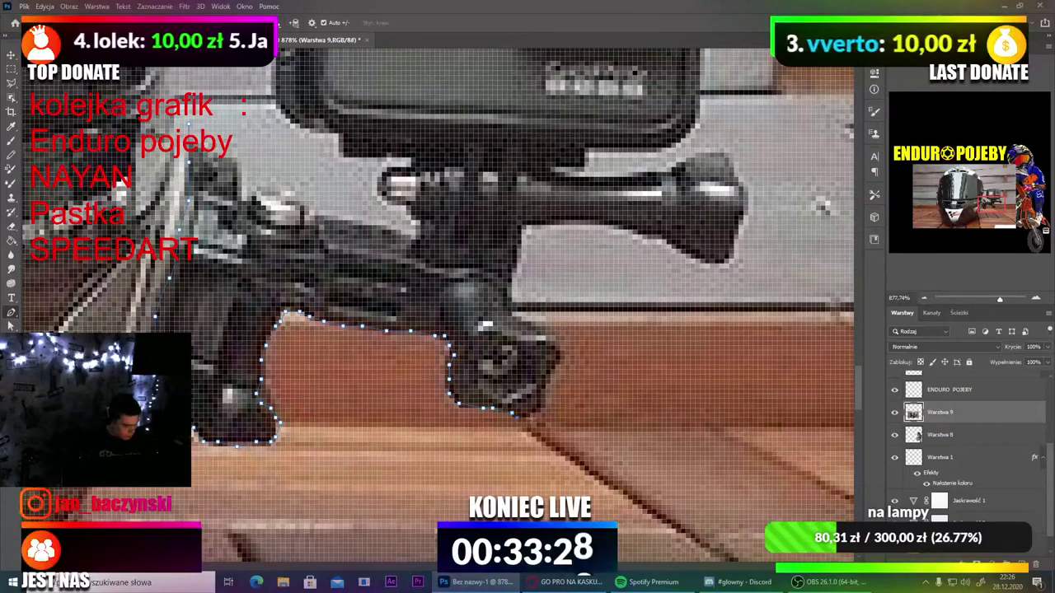
pyautogui.click(546, 394)
pyautogui.click(550, 379)
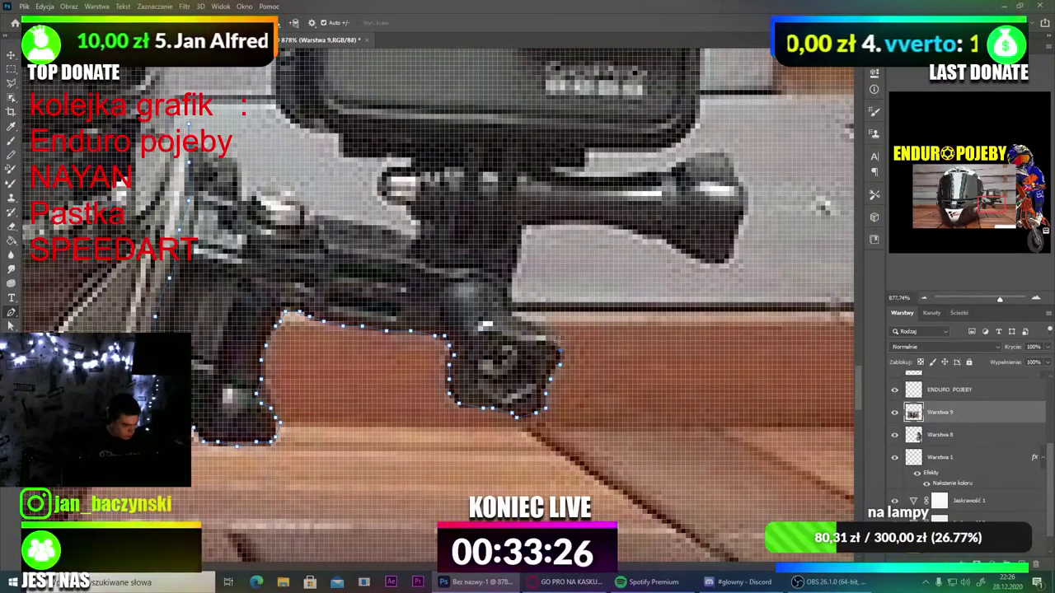
pyautogui.click(526, 327)
pyautogui.click(517, 321)
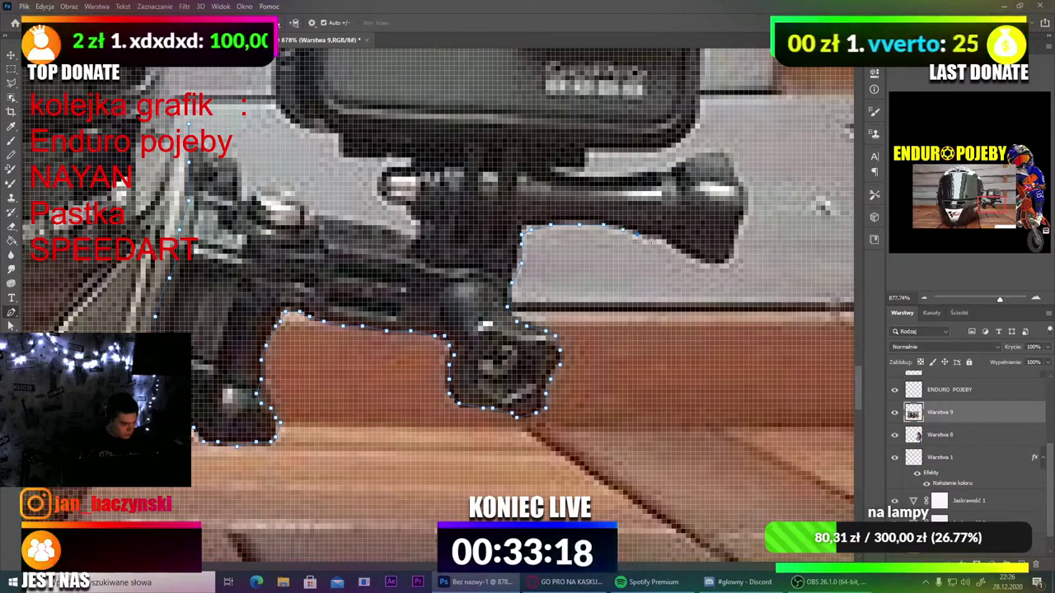
# Step: Extend the path around the thumbscrew's knob and into the gap beneath the camera body
pyautogui.click(675, 244)
pyautogui.click(685, 254)
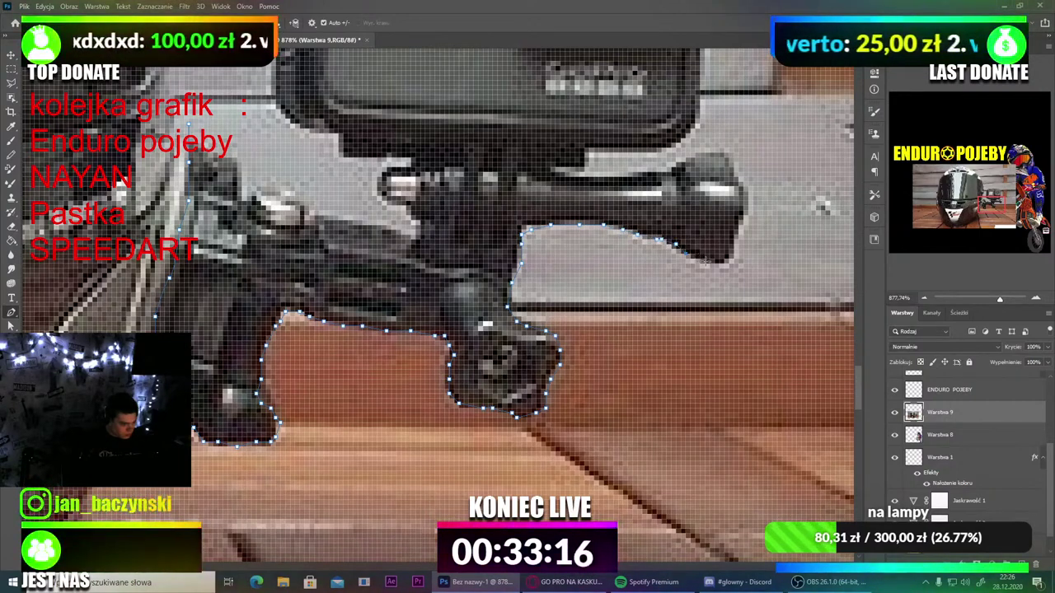
pyautogui.click(728, 263)
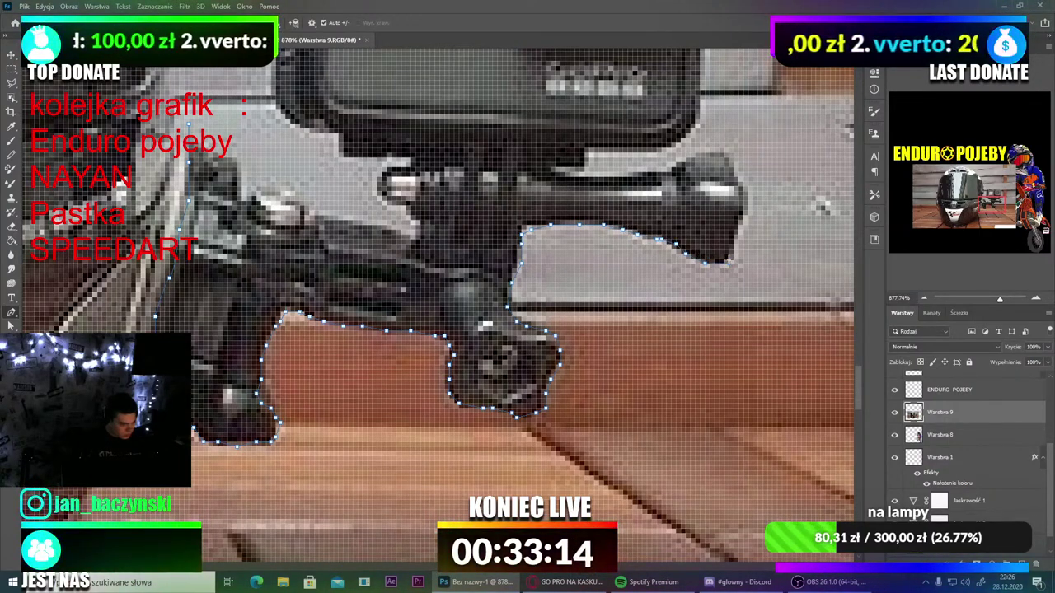
pyautogui.click(734, 246)
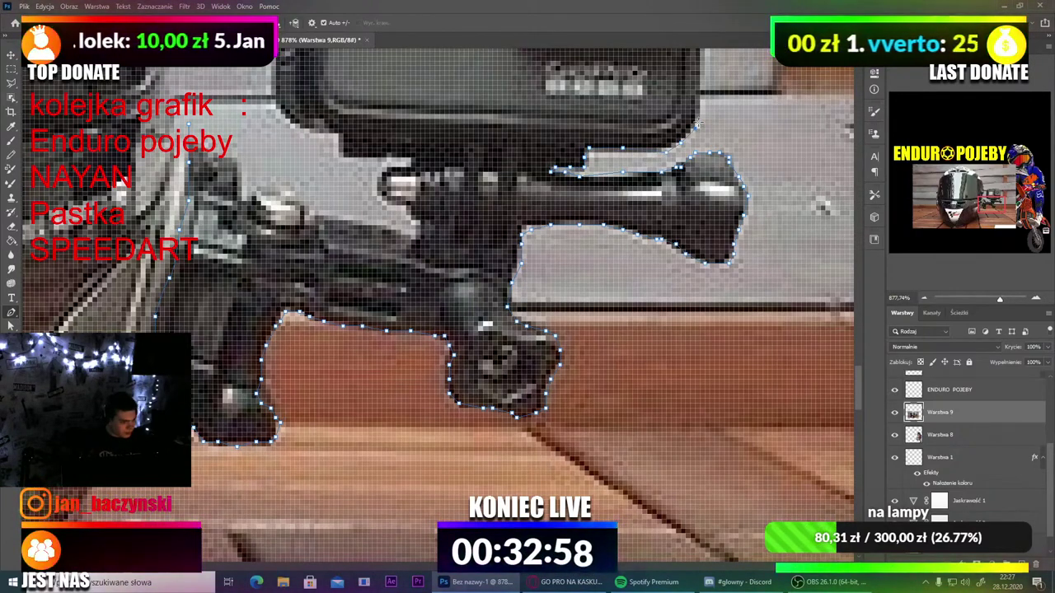
# Step: Trace the GoPro's outer side edge from its lower corner up past the lens housing
pyautogui.scroll(-10, 701, 124)
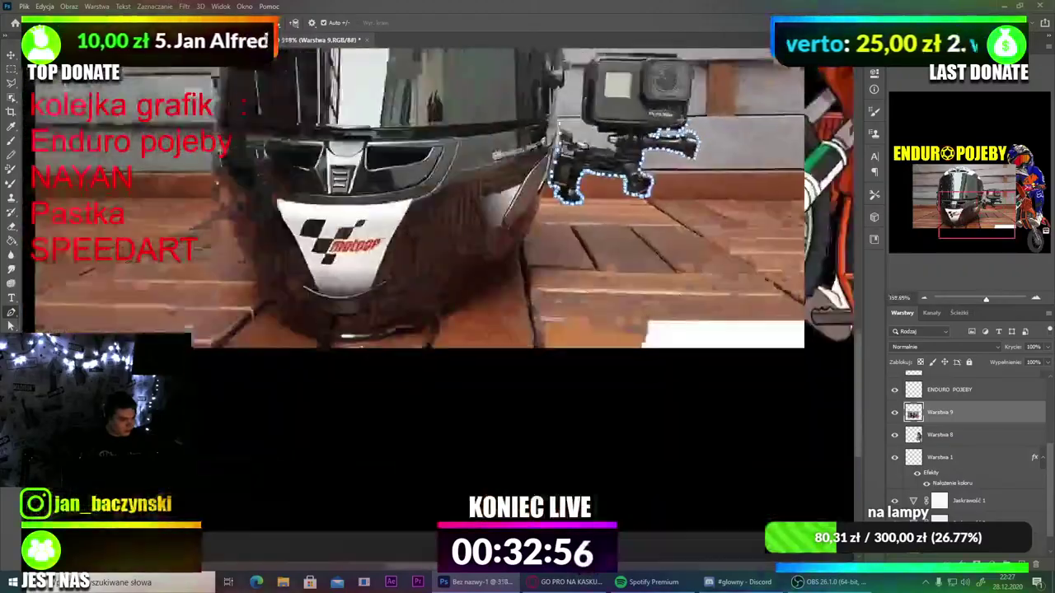
pyautogui.scroll(-3, 670, 138)
pyautogui.scroll(8, 519, 377)
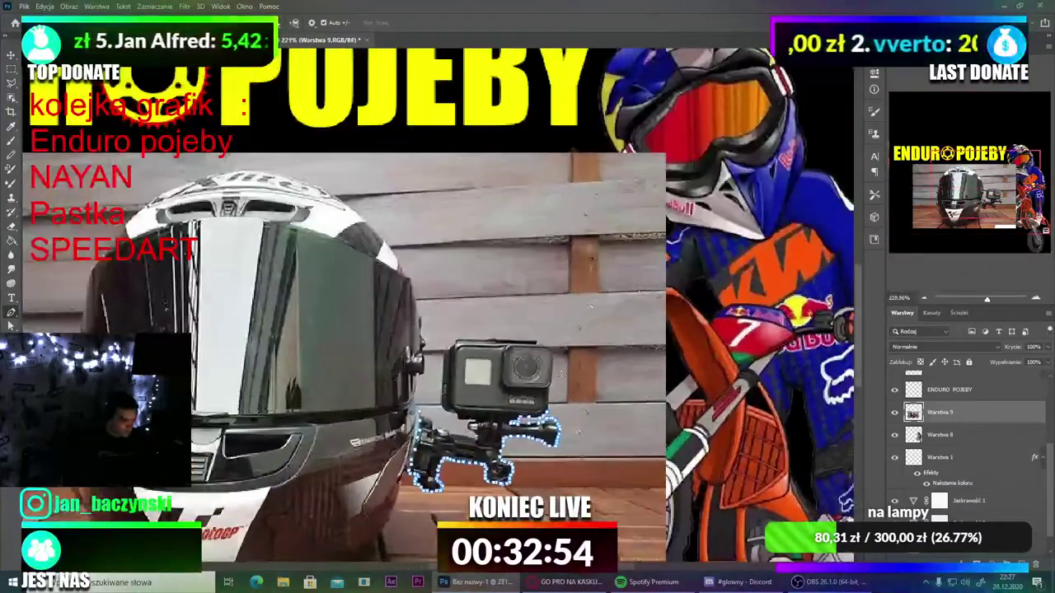
pyautogui.scroll(8, 570, 375)
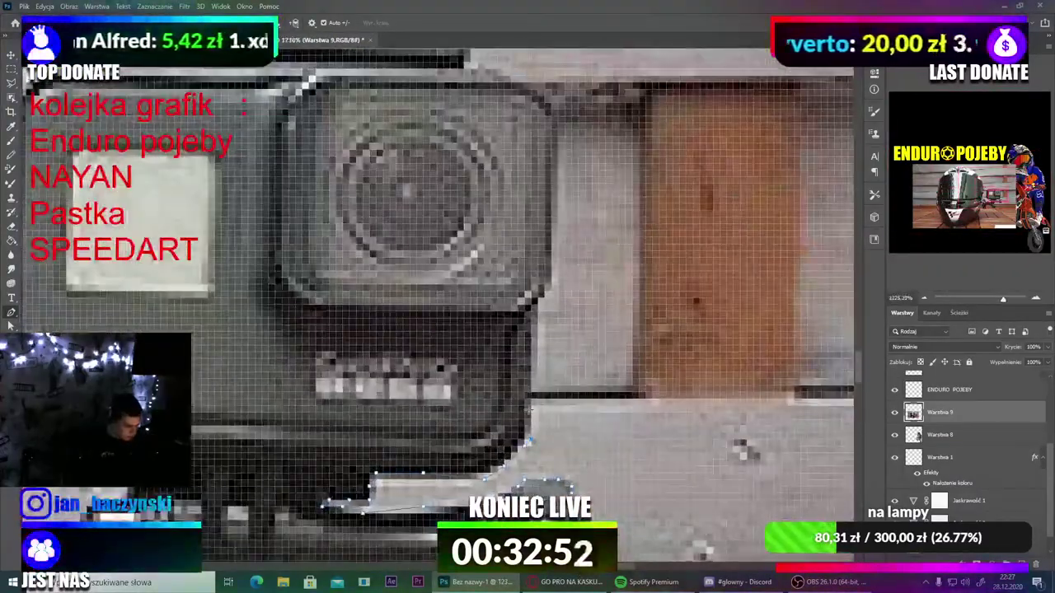
pyautogui.click(531, 351)
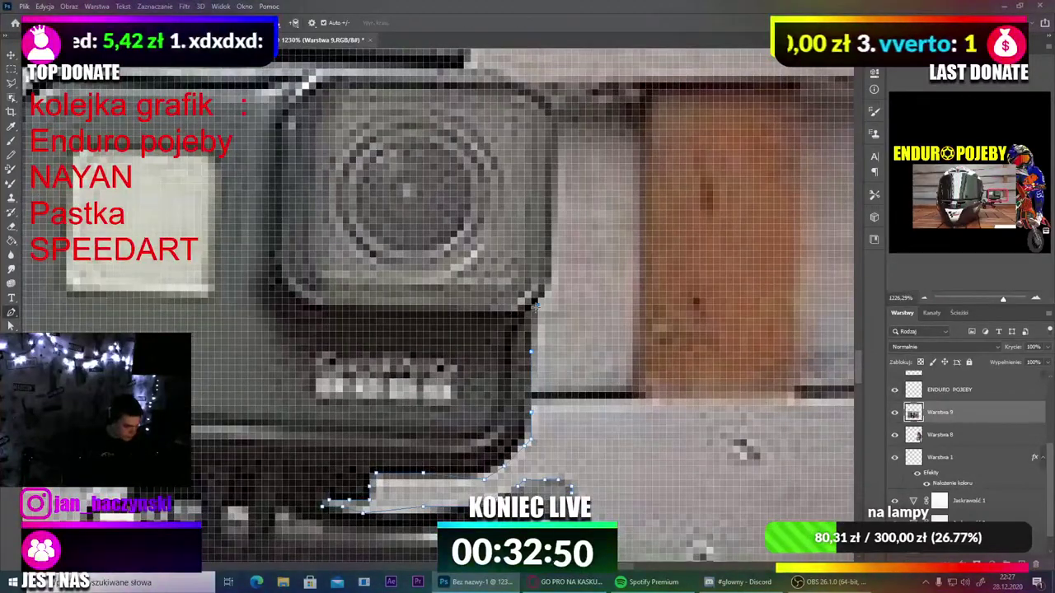
pyautogui.click(551, 224)
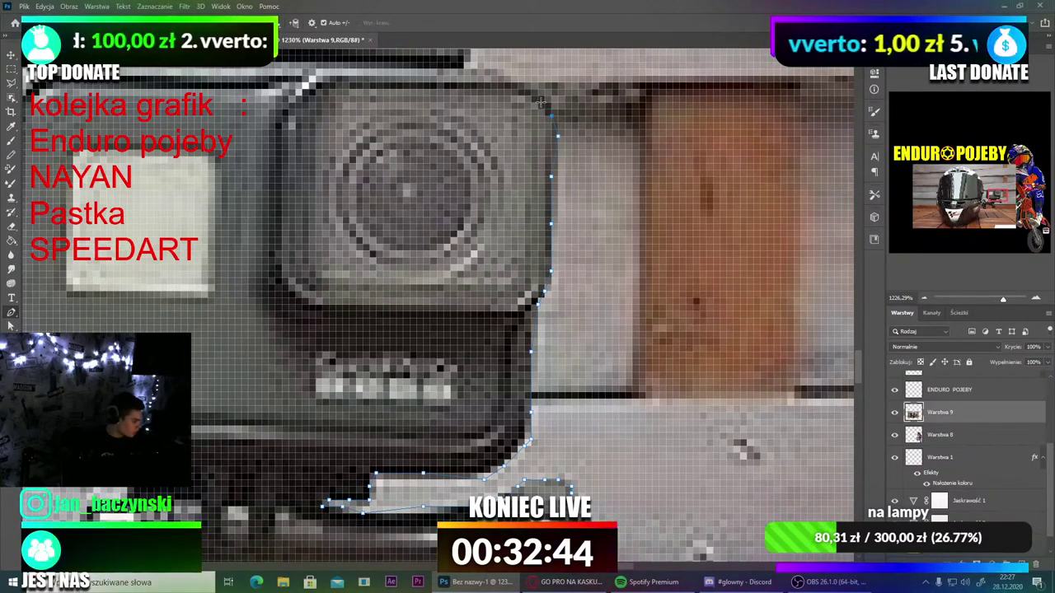
# Step: Carry the path around the lens housing's upper corner and onto the GoPro's top edge
pyautogui.scroll(-3, 528, 99)
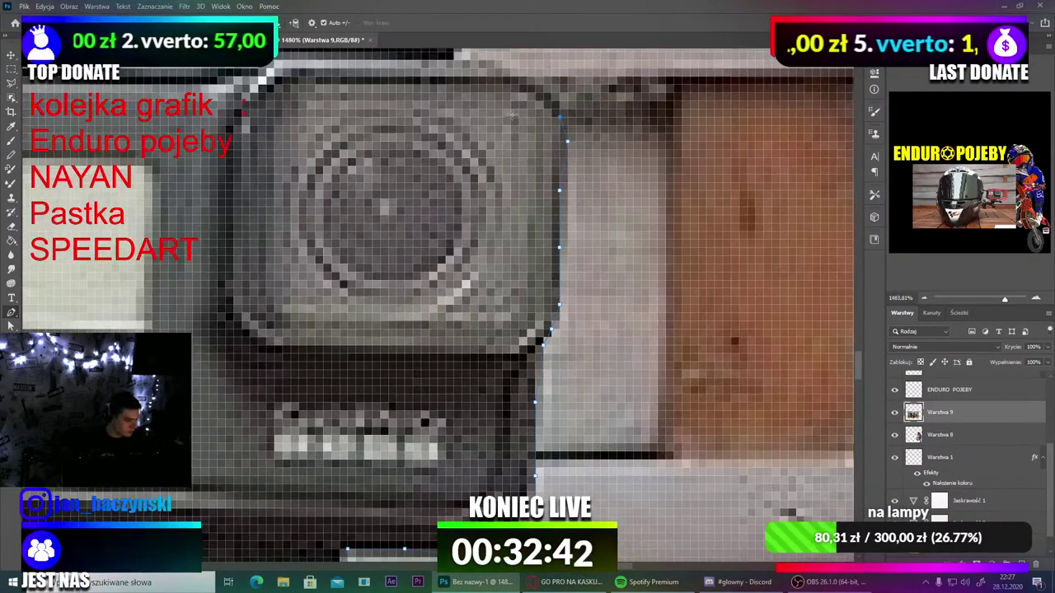
pyautogui.scroll(-8, 534, 92)
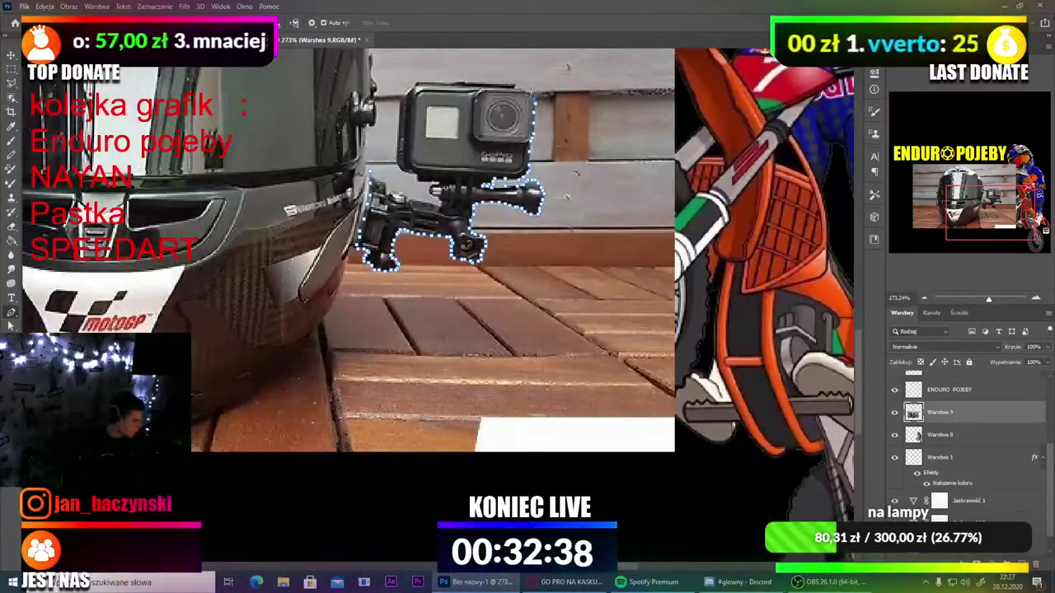
pyautogui.scroll(6, 526, 87)
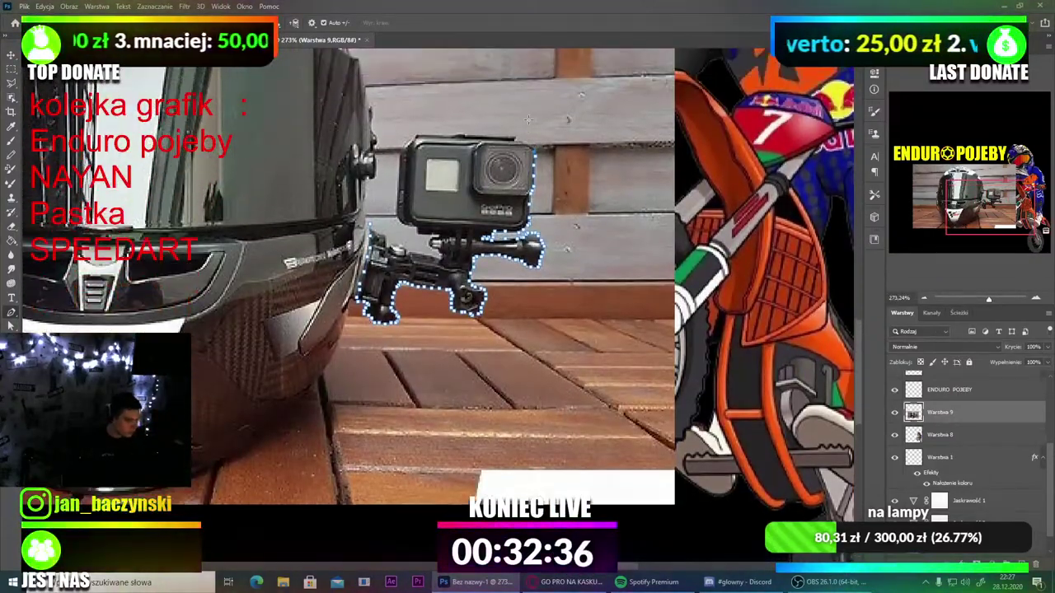
pyautogui.scroll(1, 534, 145)
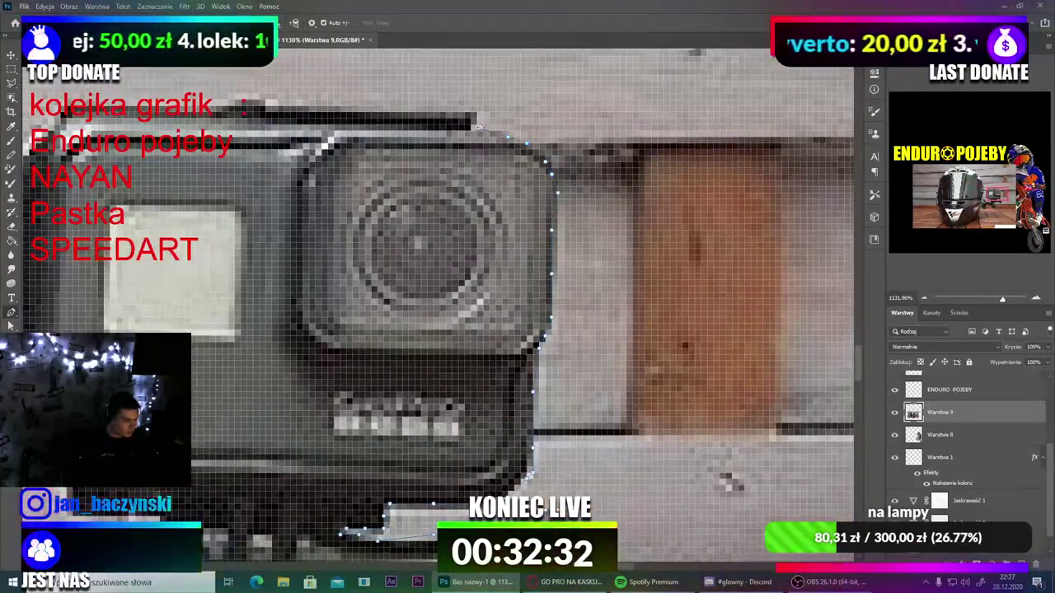
pyautogui.click(453, 111)
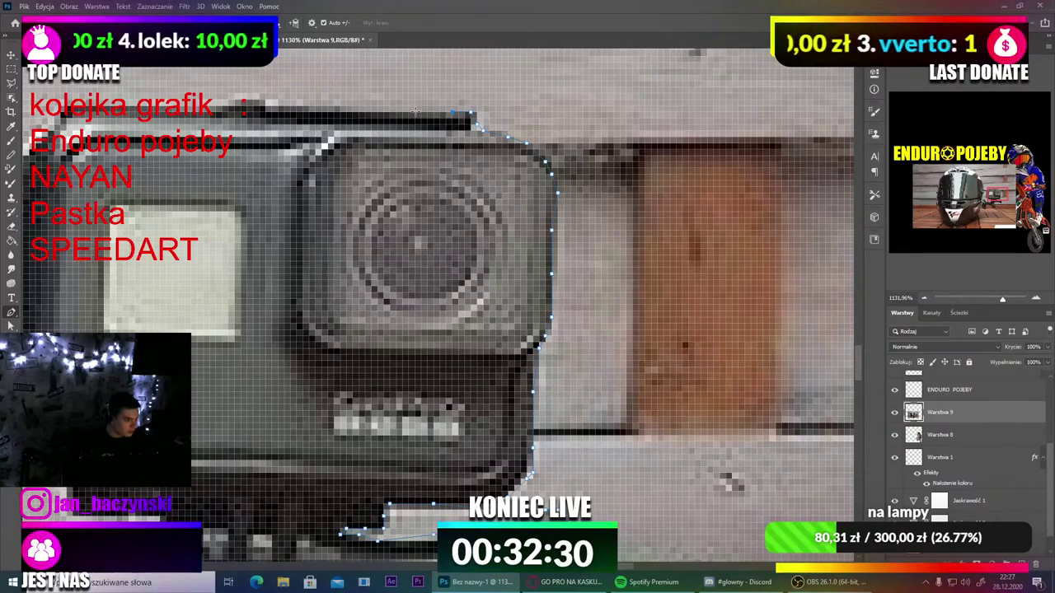
pyautogui.click(320, 108)
# Step: Extend the path along the GoPro's top edge and over its raised button toward the helmet-side corner
pyautogui.scroll(-6, 320, 109)
pyautogui.scroll(5, 320, 116)
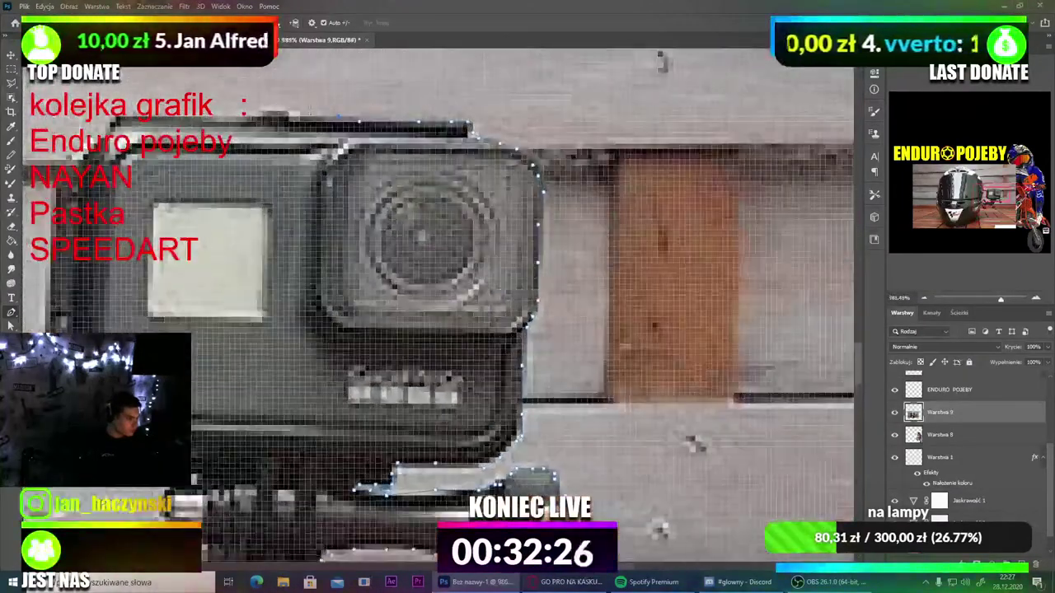
pyautogui.scroll(2, 334, 116)
pyautogui.scroll(-4, 280, 110)
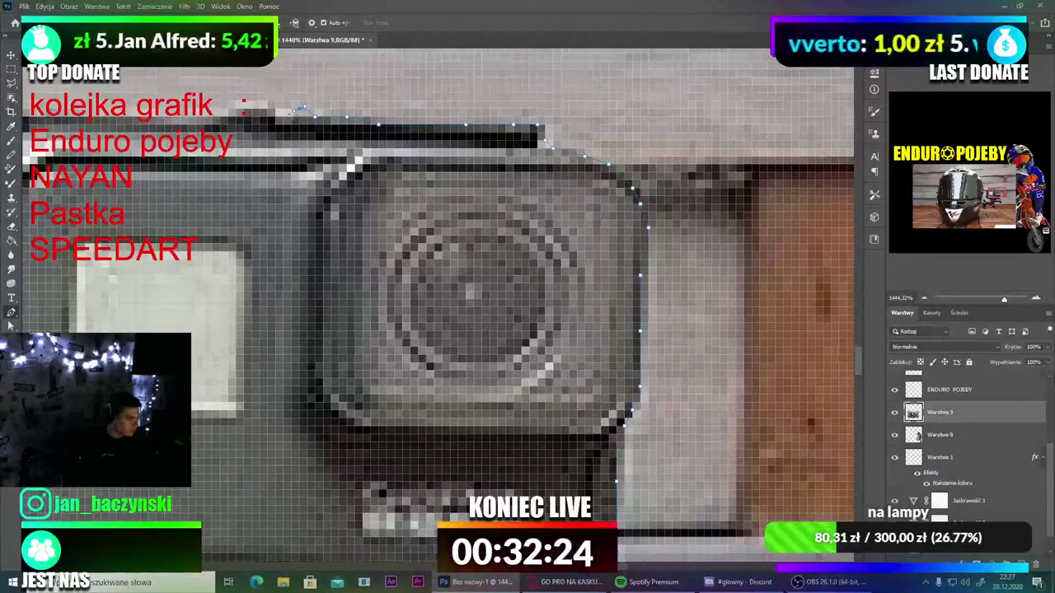
pyautogui.scroll(4, 272, 108)
pyautogui.scroll(-4, 272, 108)
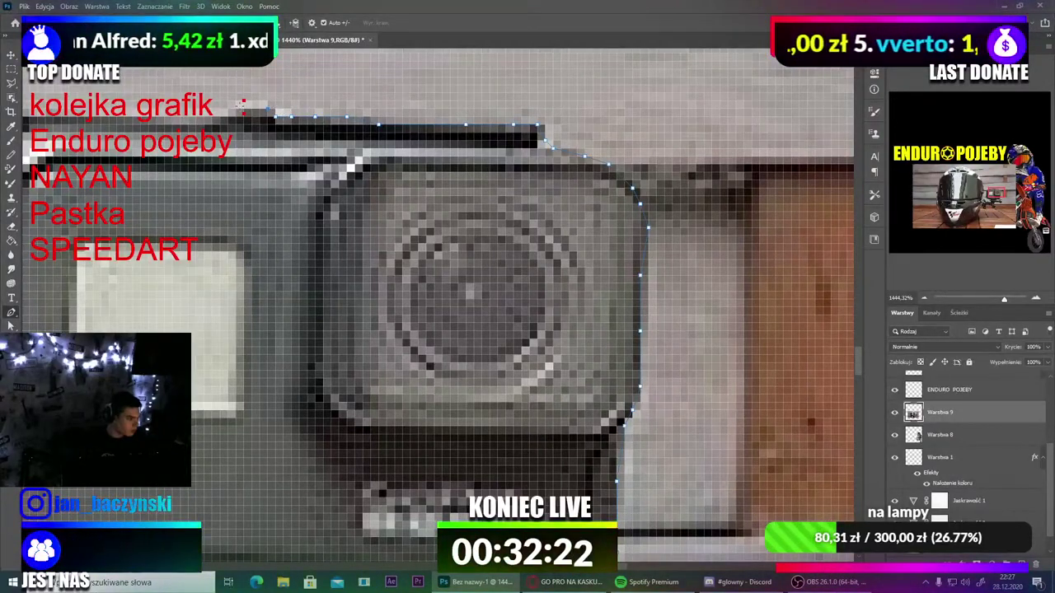
pyautogui.scroll(4, 239, 112)
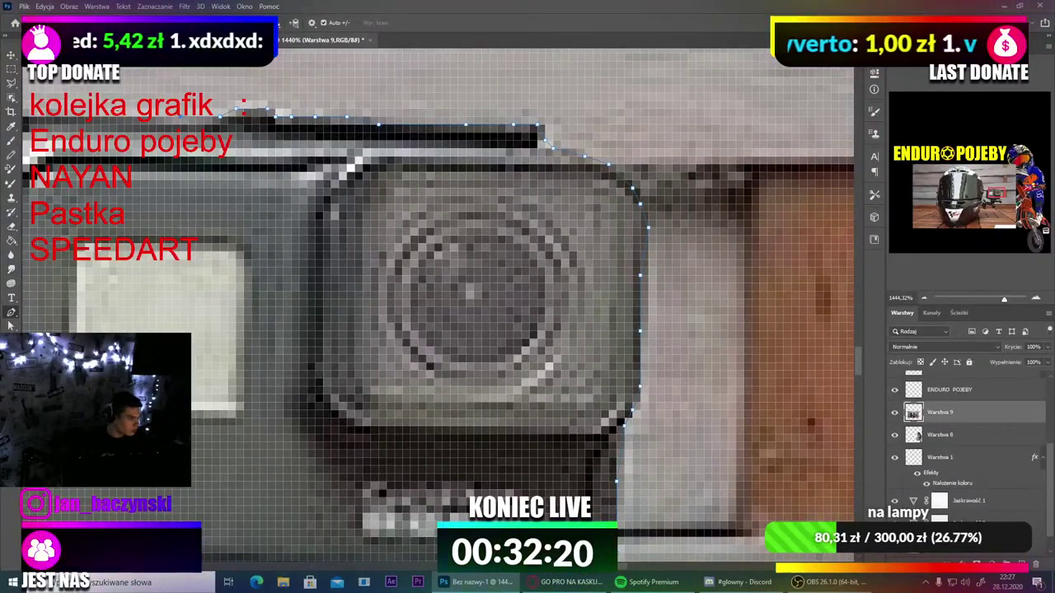
pyautogui.scroll(-4, 239, 111)
pyautogui.scroll(3, 58, 116)
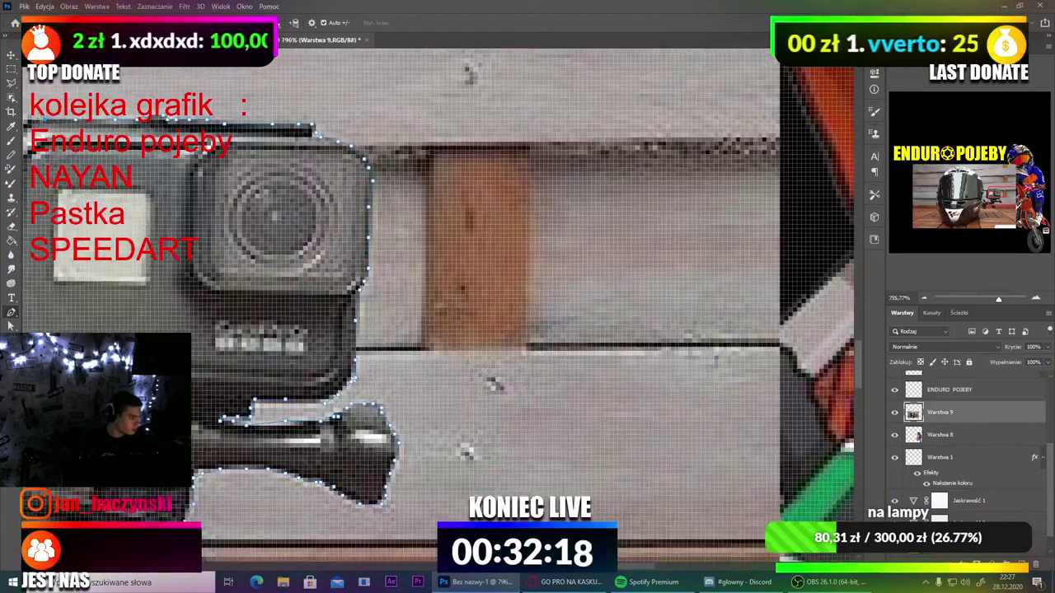
pyautogui.scroll(-8, 43, 118)
pyautogui.scroll(3, 473, 386)
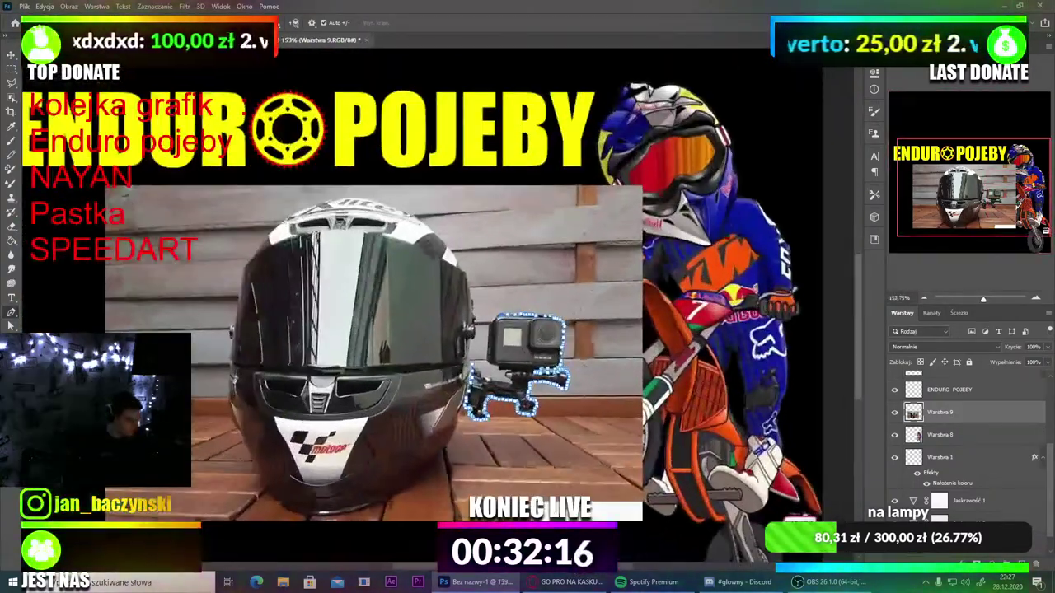
pyautogui.scroll(5, 487, 341)
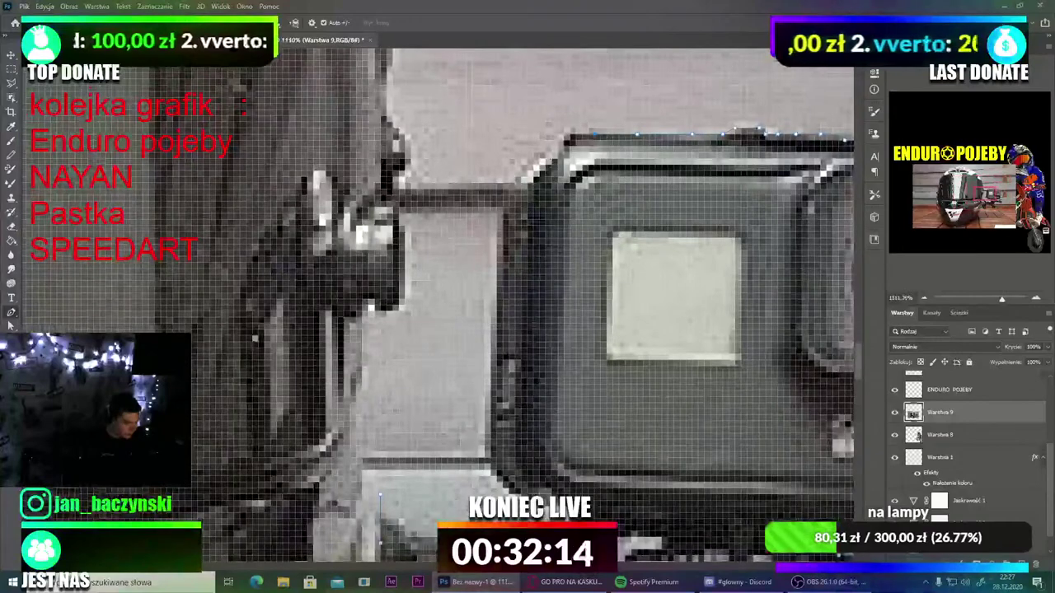
# Step: Trace the path around the GoPro's upper corner on the side facing the helmet
pyautogui.click(570, 135)
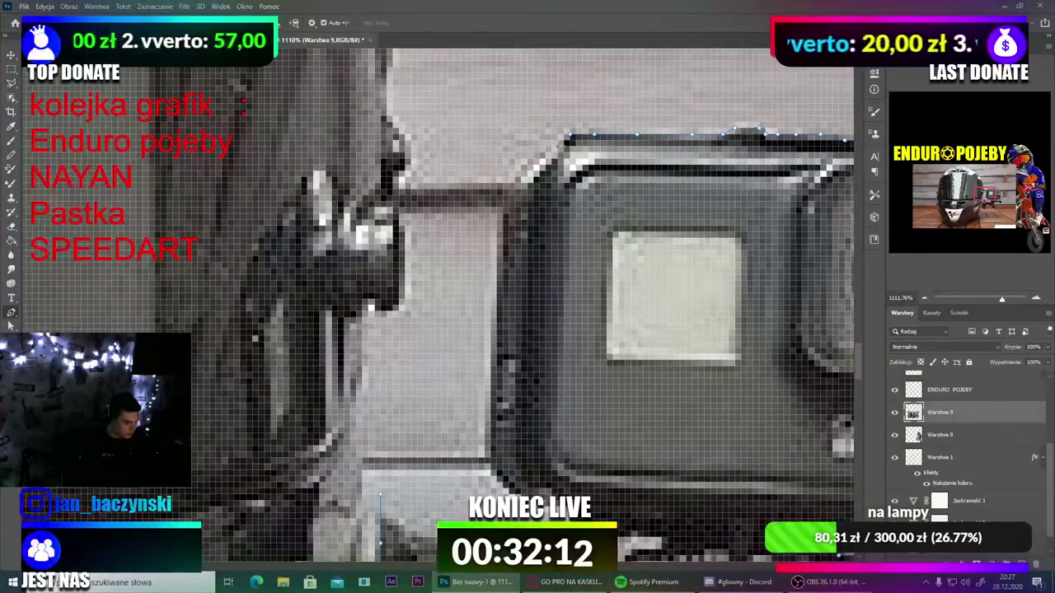
pyautogui.click(559, 147)
pyautogui.click(558, 153)
pyautogui.click(539, 171)
pyautogui.click(534, 176)
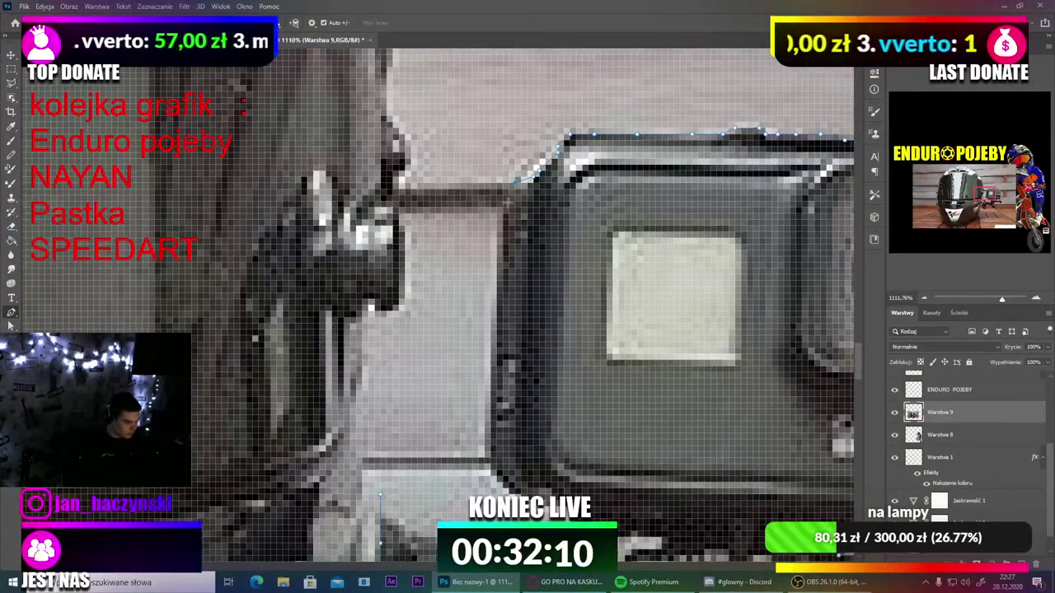
# Step: Carry the path down the GoPro's helmet-facing side edge to its lower corner
pyautogui.click(508, 200)
pyautogui.click(504, 214)
pyautogui.click(503, 239)
pyautogui.click(503, 257)
pyautogui.click(503, 280)
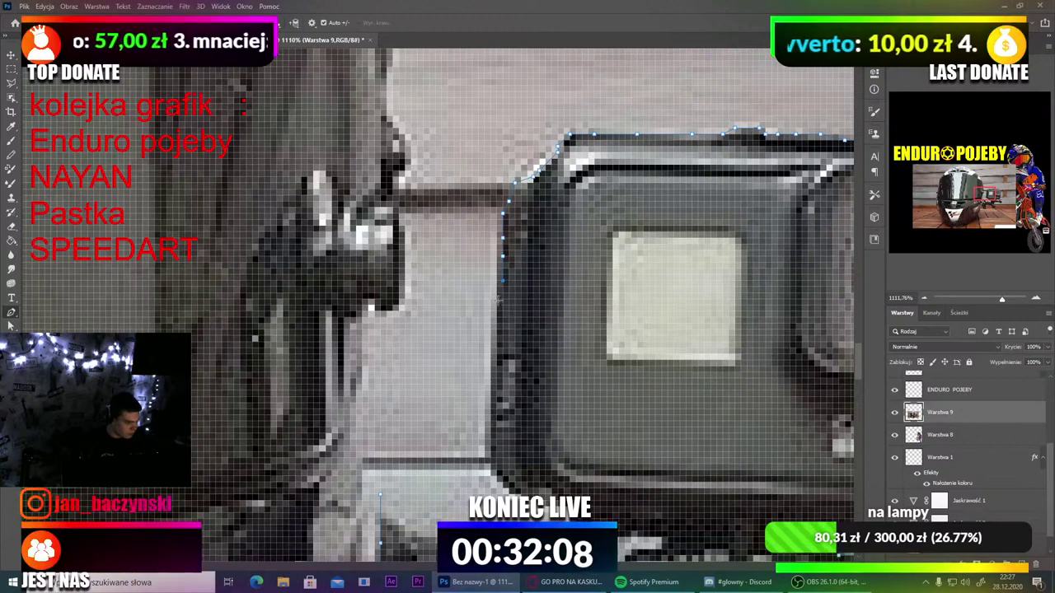
pyautogui.click(497, 311)
pyautogui.click(495, 329)
pyautogui.click(496, 354)
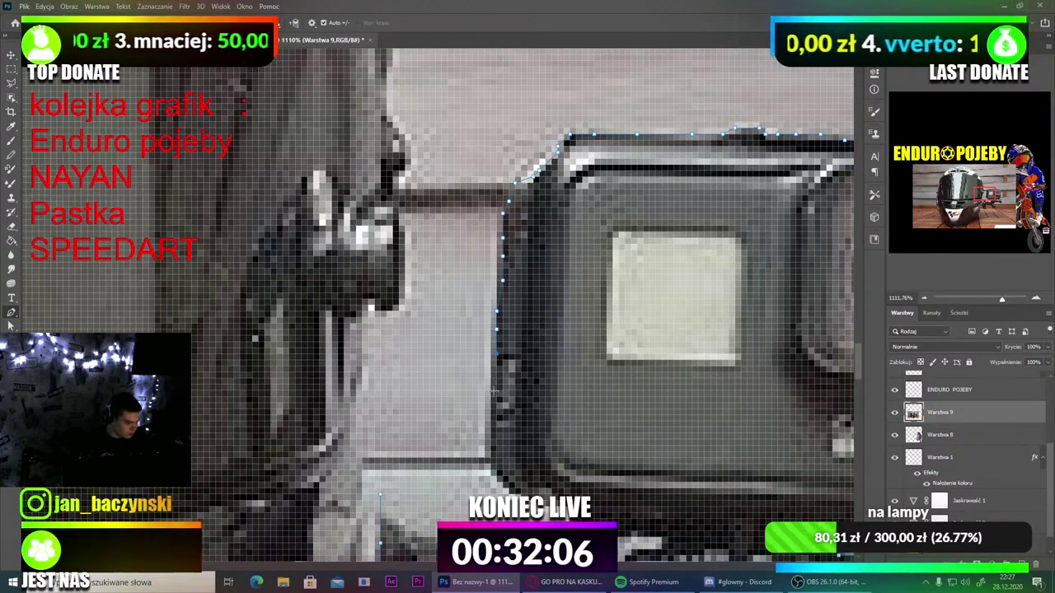
pyautogui.click(493, 390)
pyautogui.click(489, 427)
pyautogui.click(489, 463)
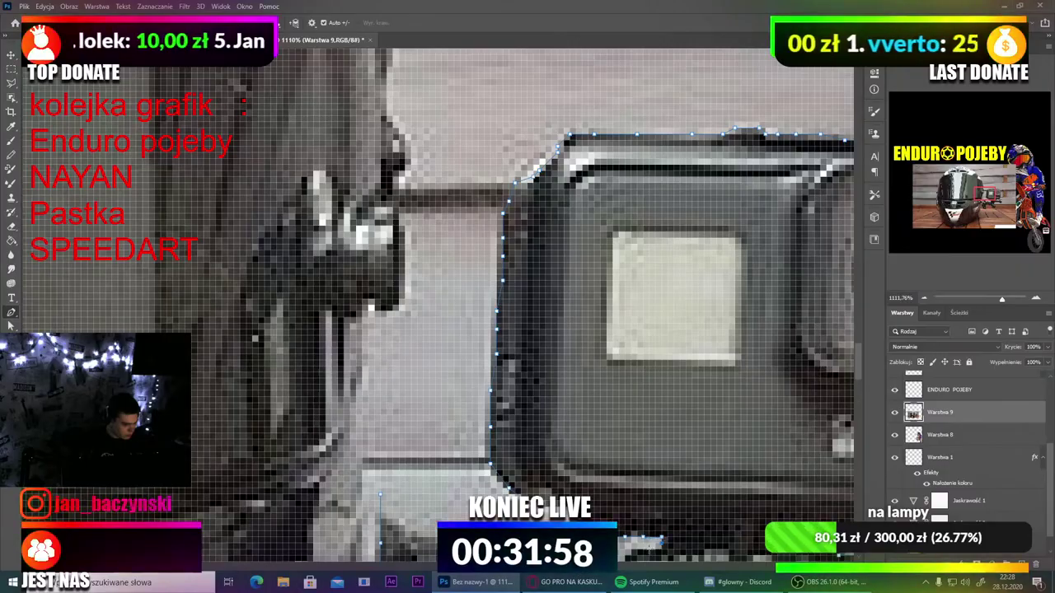
# Step: Continue the path beneath the camera body, around the screw's tip and onto the mount arm's upper edge
pyautogui.scroll(-5, 628, 535)
pyautogui.scroll(-7, 442, 307)
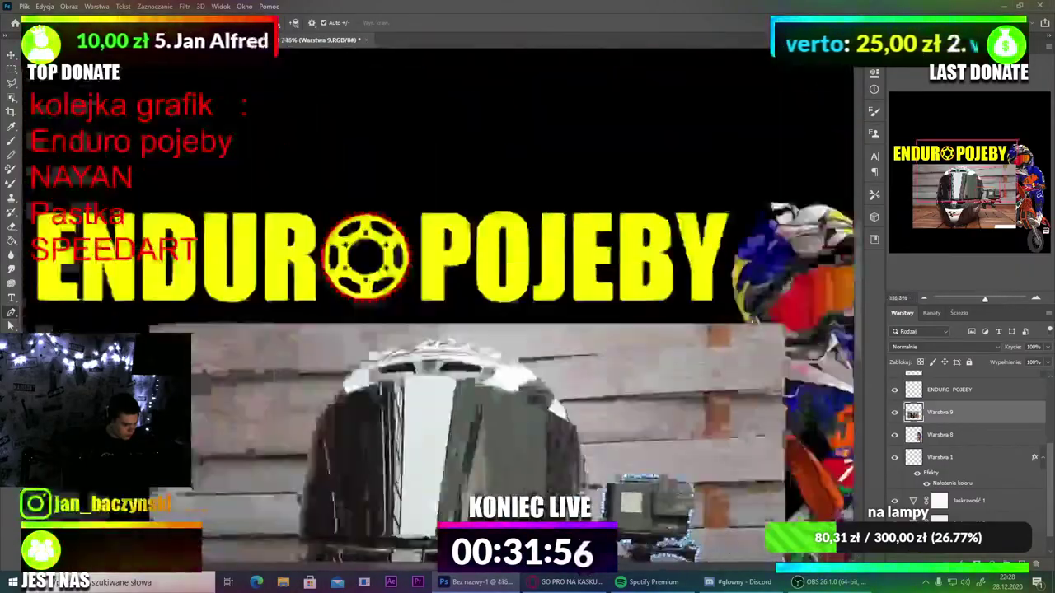
pyautogui.scroll(4, 427, 403)
pyautogui.scroll(6, 543, 375)
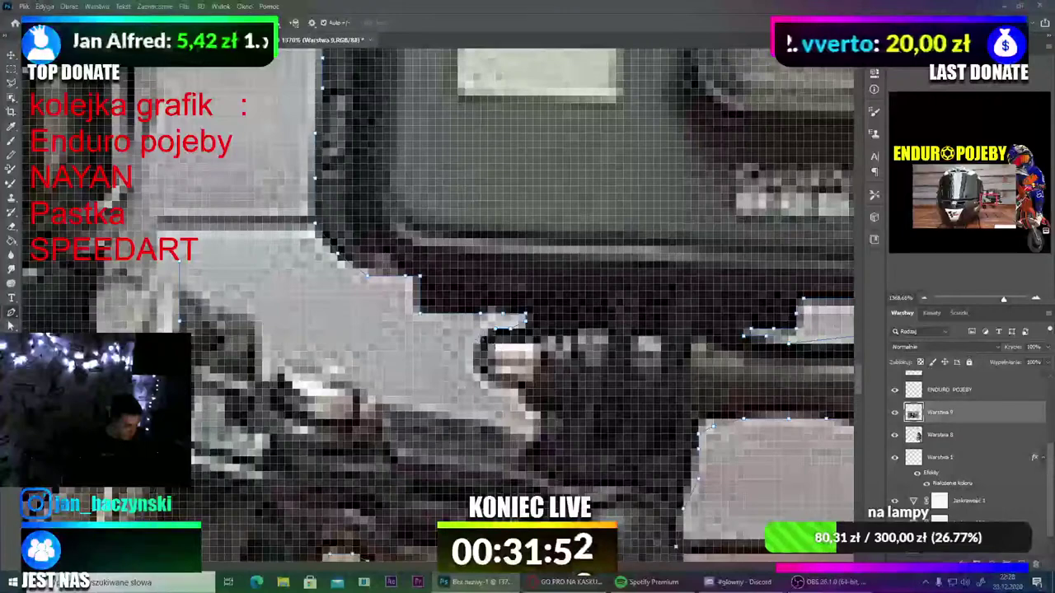
pyautogui.click(480, 336)
pyautogui.click(473, 343)
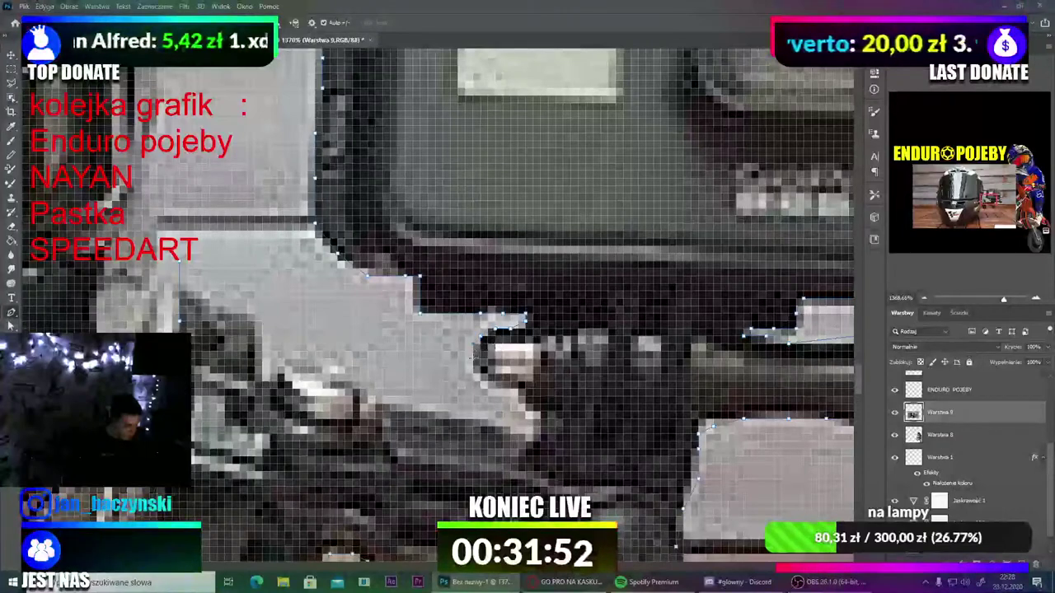
pyautogui.click(473, 358)
pyautogui.click(480, 381)
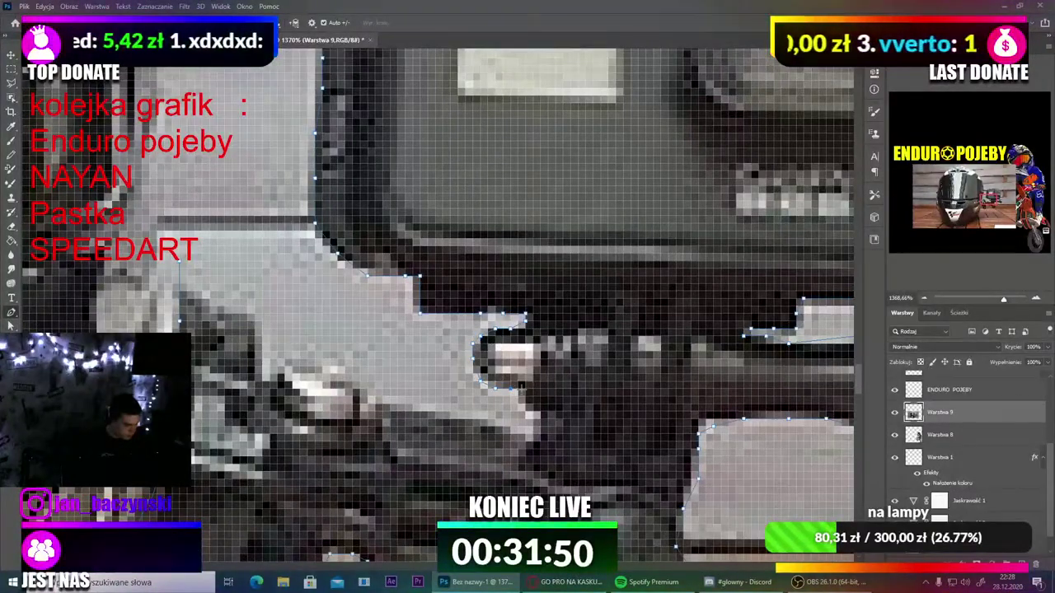
pyautogui.click(533, 411)
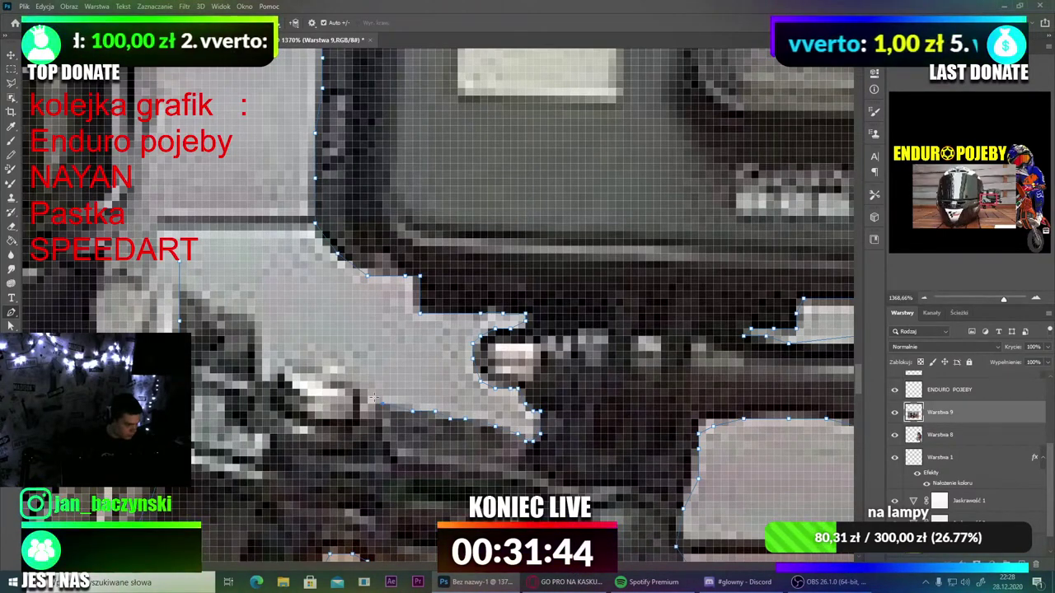
# Step: Trace the mount's upper edge around its small screw and clamp, and close the path at its starting point
pyautogui.scroll(-5, 367, 375)
pyautogui.scroll(5, 364, 379)
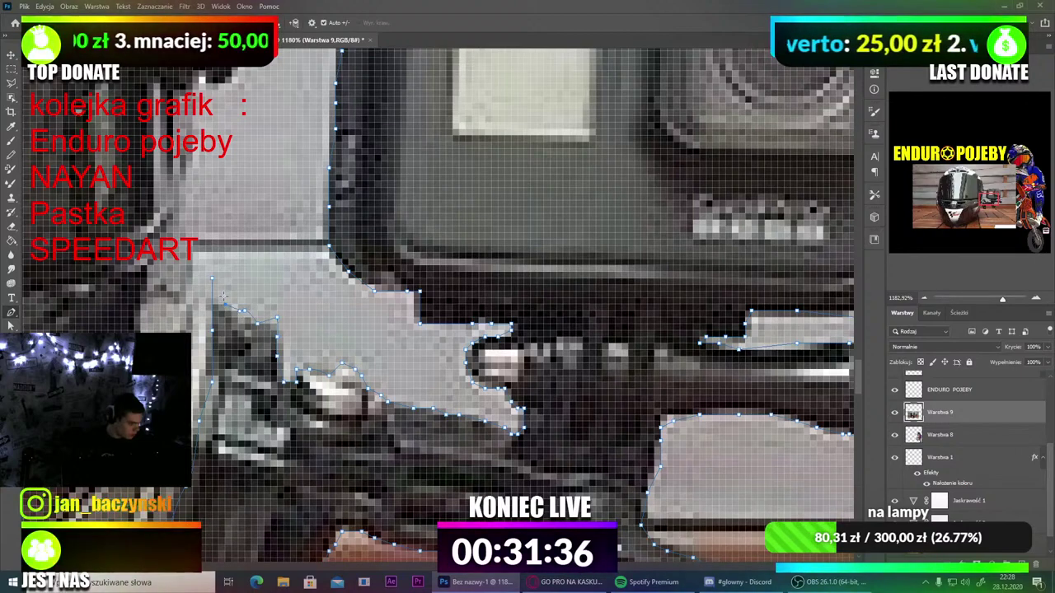
pyautogui.scroll(-5, 224, 284)
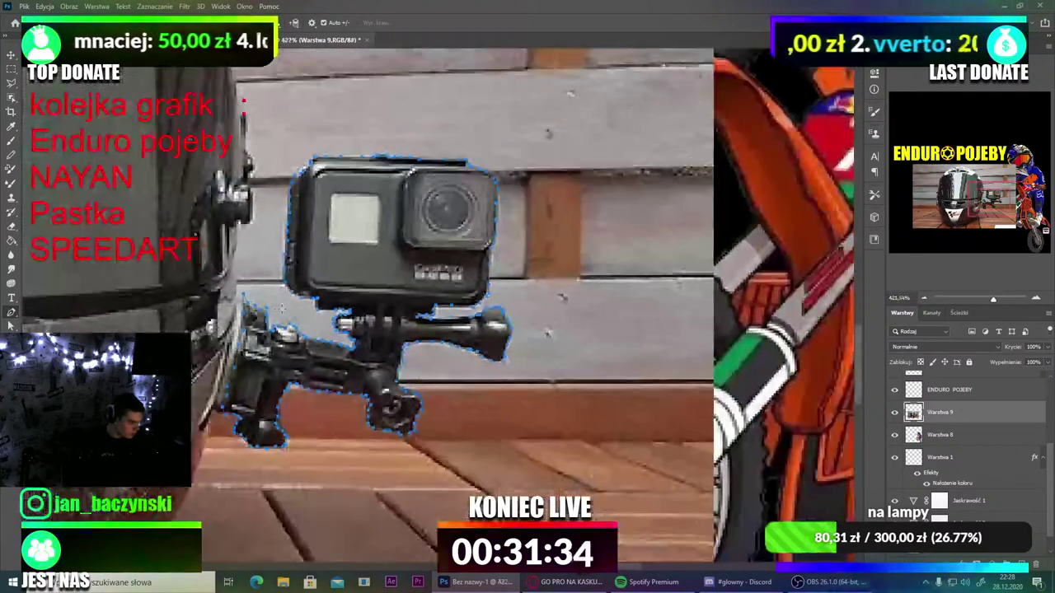
pyautogui.scroll(4, 248, 305)
pyautogui.scroll(2, 247, 304)
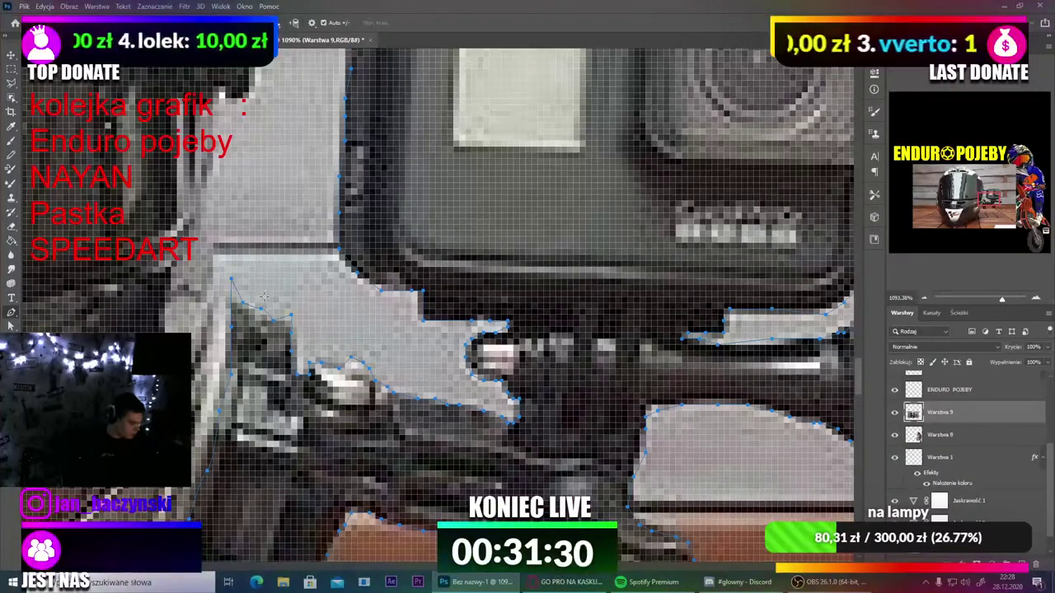
pyautogui.scroll(-2, 337, 345)
# Step: Convert the closed path into a new anti-aliased selection with a feather radius of 0 px
pyautogui.rightClick(430, 275)
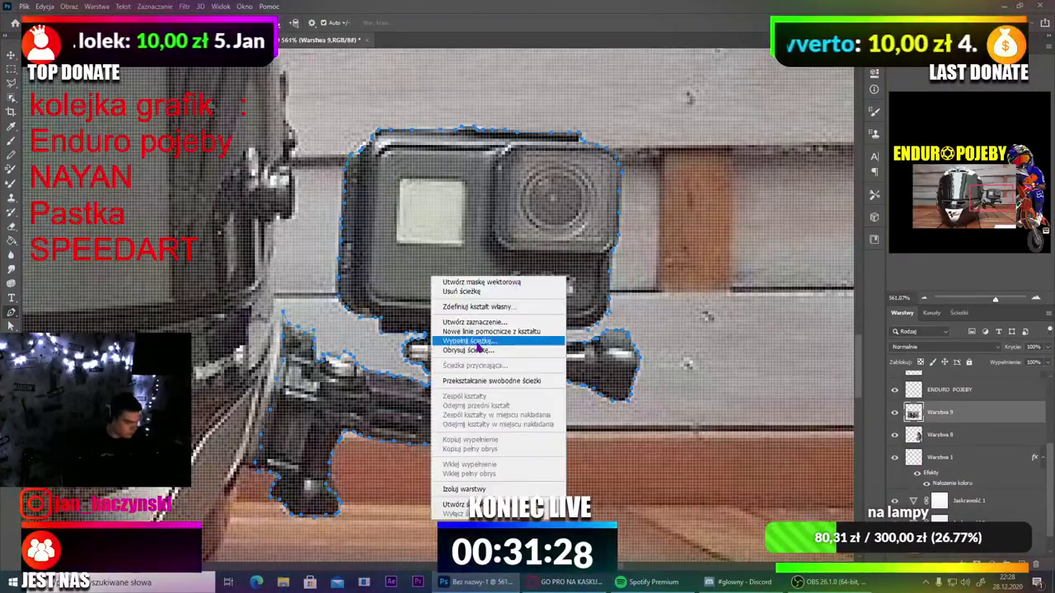
pyautogui.click(484, 320)
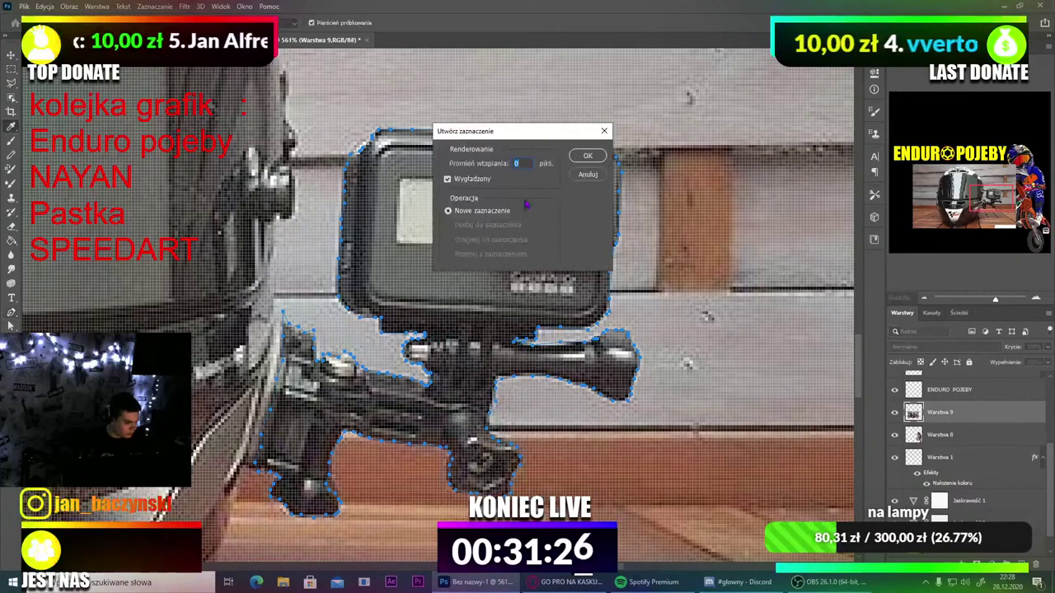
pyautogui.click(586, 157)
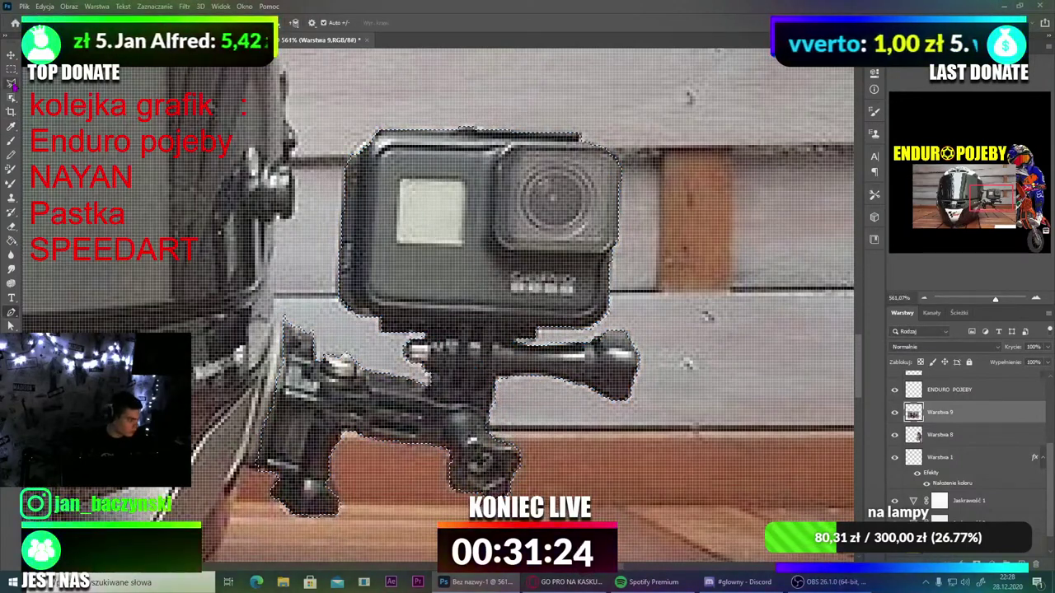
# Step: Cut the selected GoPro and mount out of the photo onto a separate layer
pyautogui.press('l')
pyautogui.rightClick(424, 223)
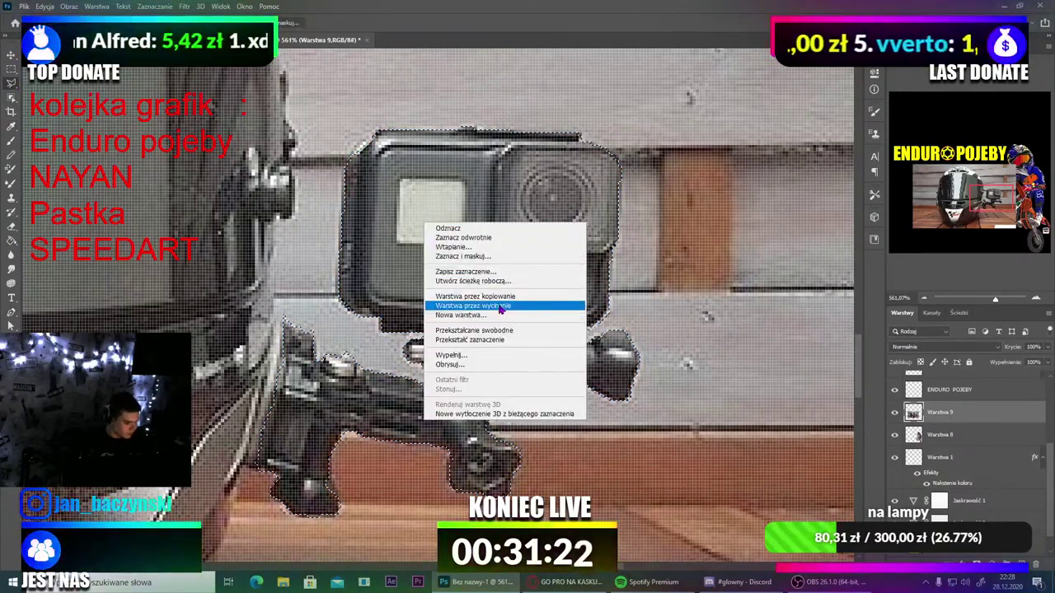
pyautogui.click(500, 307)
# Step: Hide the leftover helmet photo layer, Warstwa 9, and delete it
pyautogui.click(896, 434)
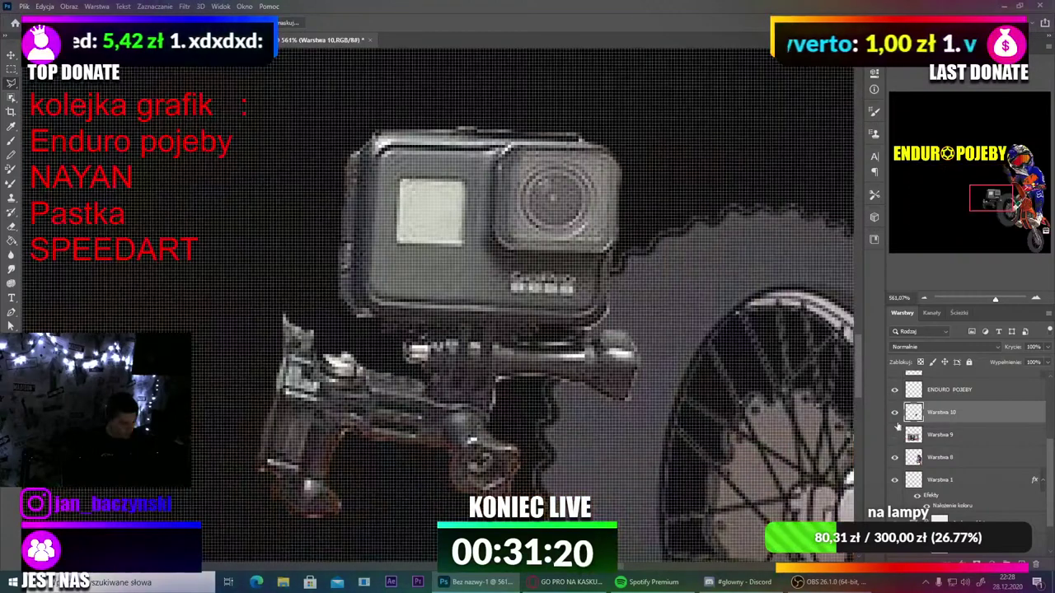
pyautogui.click(950, 435)
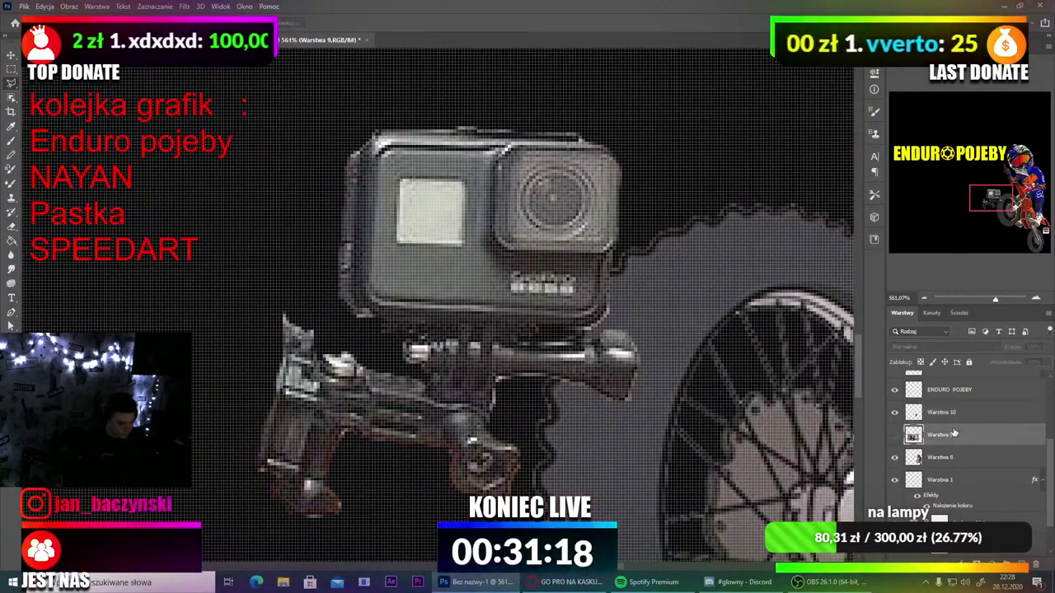
pyautogui.press('Delete')
pyautogui.scroll(-5, 500, 299)
pyautogui.scroll(-1, 500, 299)
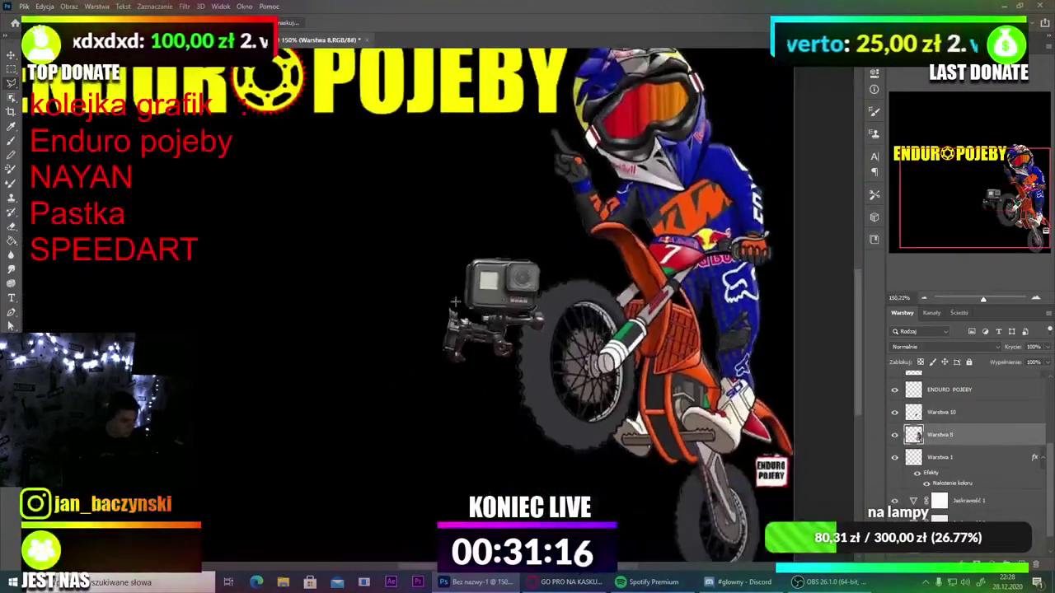
# Step: Scale down the cut-out GoPro with Free Transform and place it beside the back of the rider's helmet
pyautogui.moveTo(492, 285); pyautogui.dragTo(480, 290)
pyautogui.hotkey('ctrl', 't')
pyautogui.moveTo(425, 265); pyautogui.dragTo(733, 89)
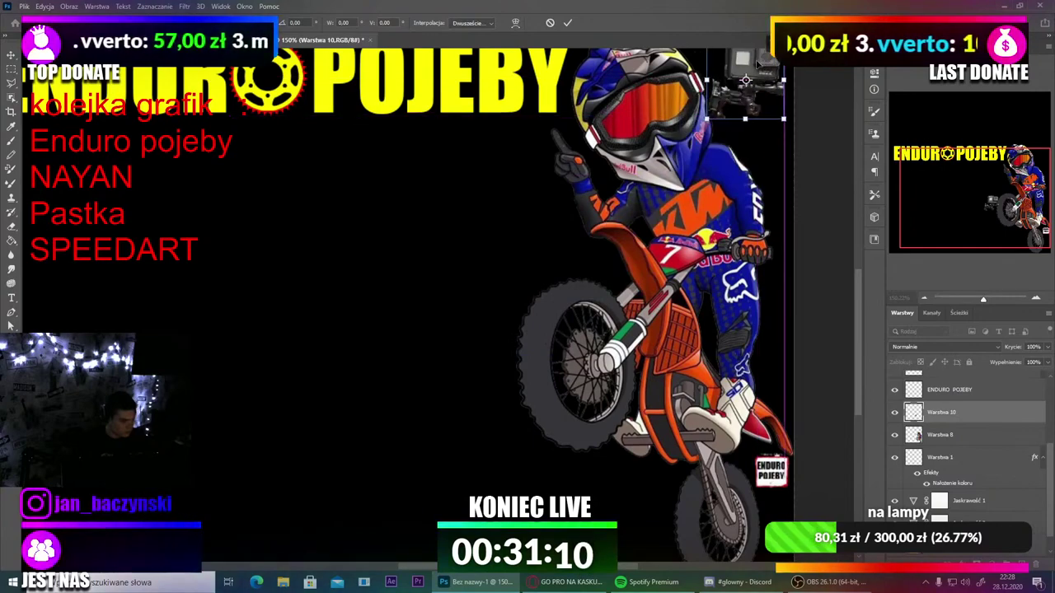
pyautogui.hotkey('ctrl', '0')
pyautogui.scroll(5, 691, 188)
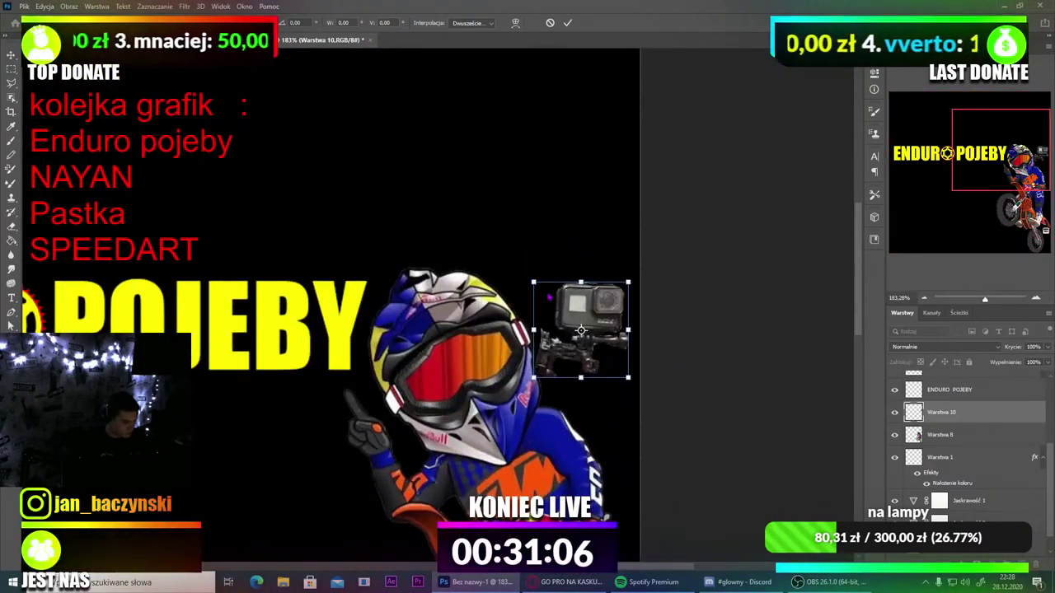
# Step: Rotate the action camera about -34° and position it against the upper side of the rider's helmet
pyautogui.moveTo(581, 307); pyautogui.dragTo(577, 279)
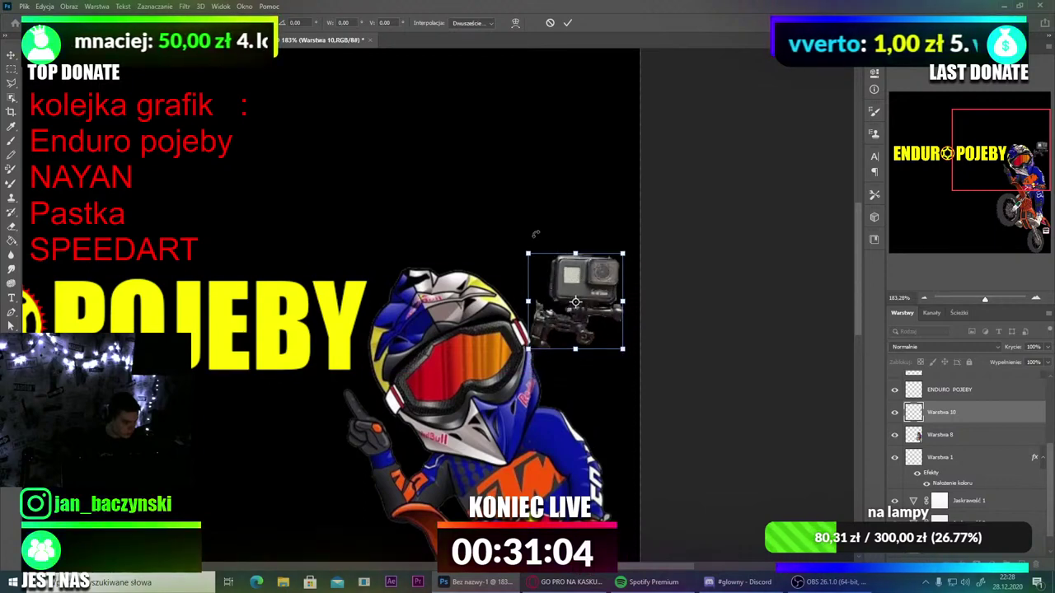
pyautogui.moveTo(535, 233); pyautogui.dragTo(508, 258)
pyautogui.moveTo(577, 284); pyautogui.dragTo(560, 277)
pyautogui.moveTo(498, 239); pyautogui.dragTo(494, 243)
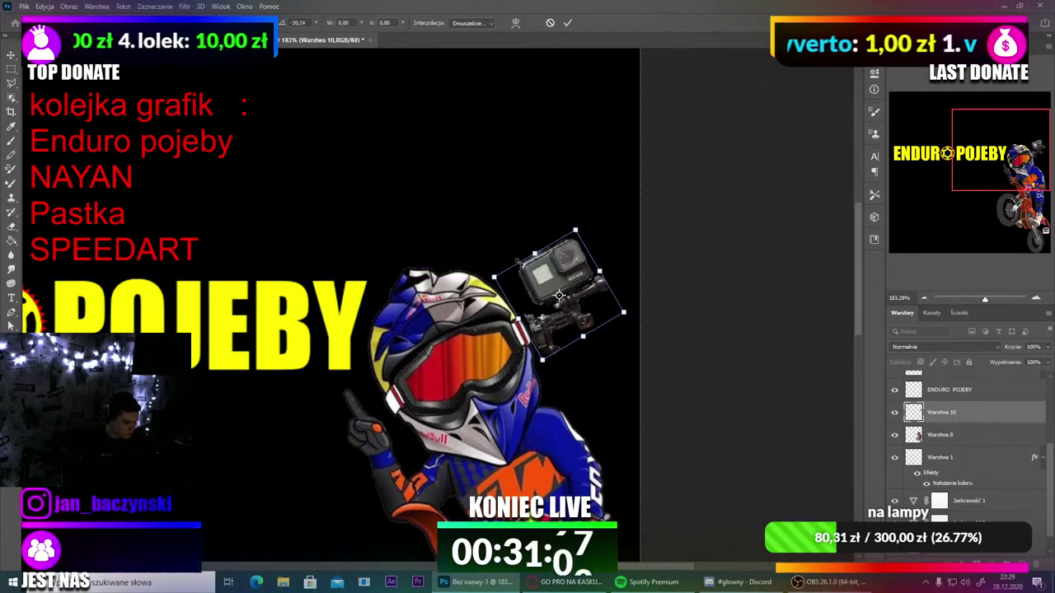
pyautogui.moveTo(542, 274)
pyautogui.mouseDown()
pyautogui.moveTo(490, 246)
pyautogui.moveTo(537, 277)
pyautogui.mouseUp()
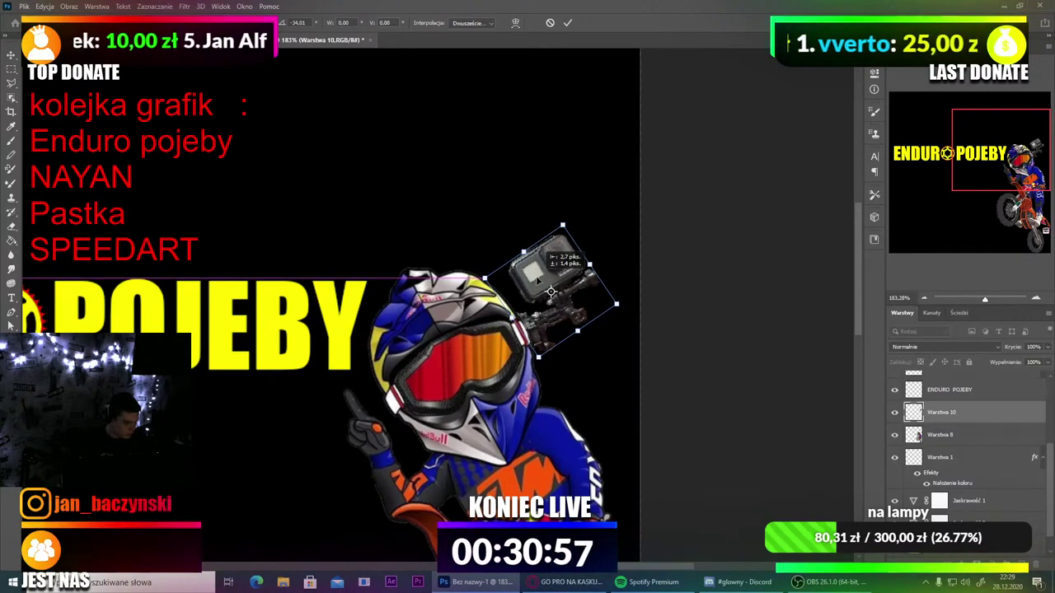
pyautogui.click(13, 59)
pyautogui.scroll(5, 535, 266)
pyautogui.scroll(-15, 561, 282)
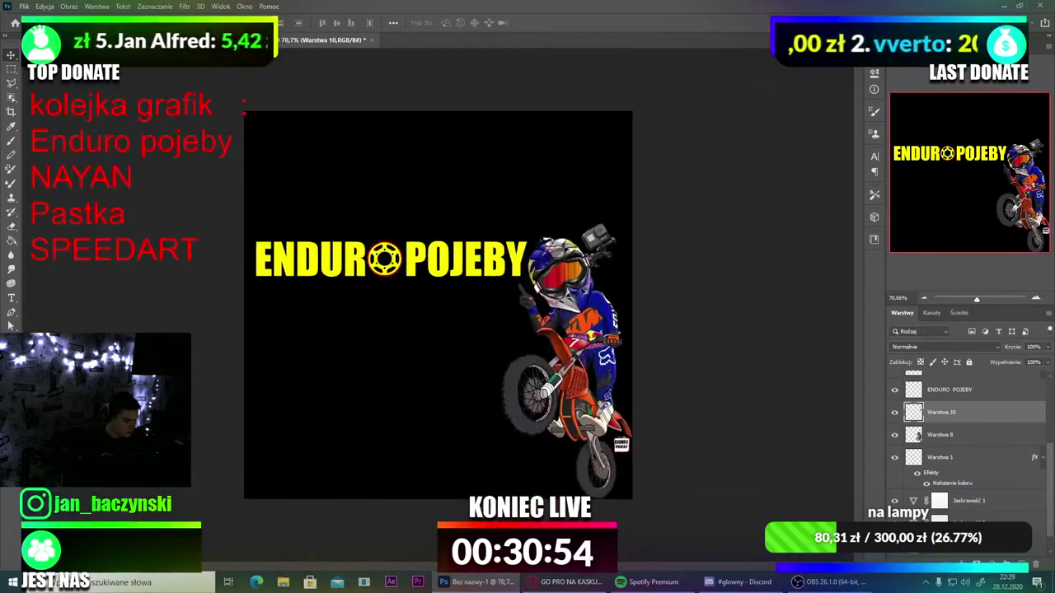
pyautogui.scroll(1, 438, 304)
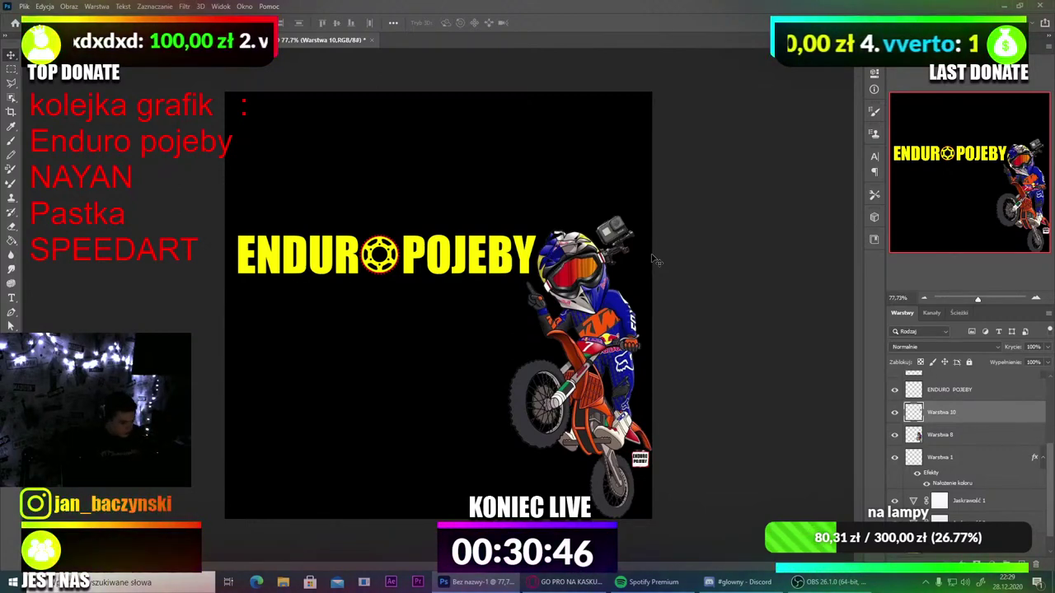
pyautogui.scroll(3, 577, 333)
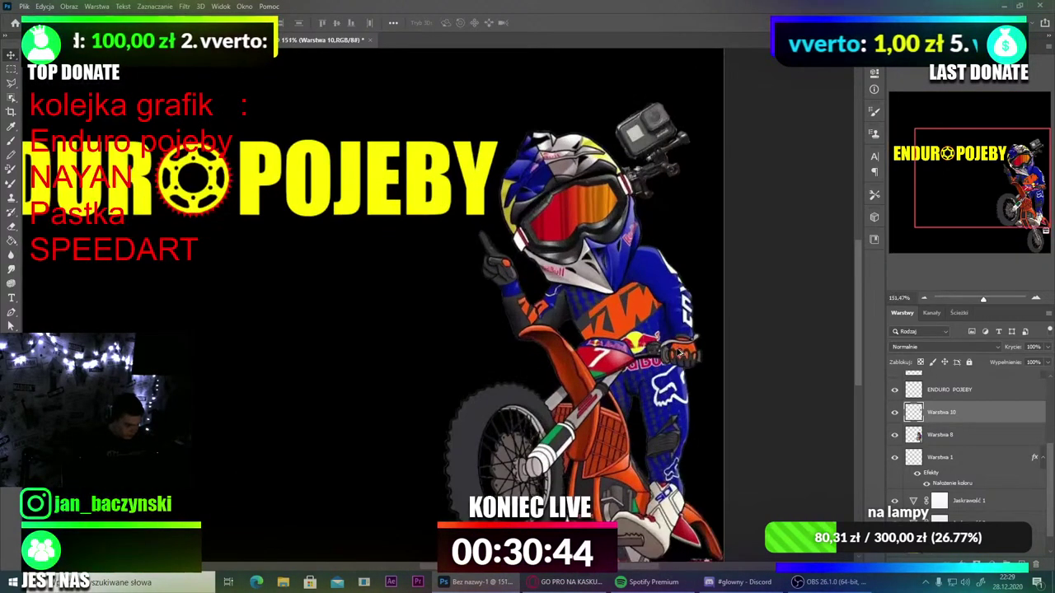
pyautogui.scroll(-3, 641, 336)
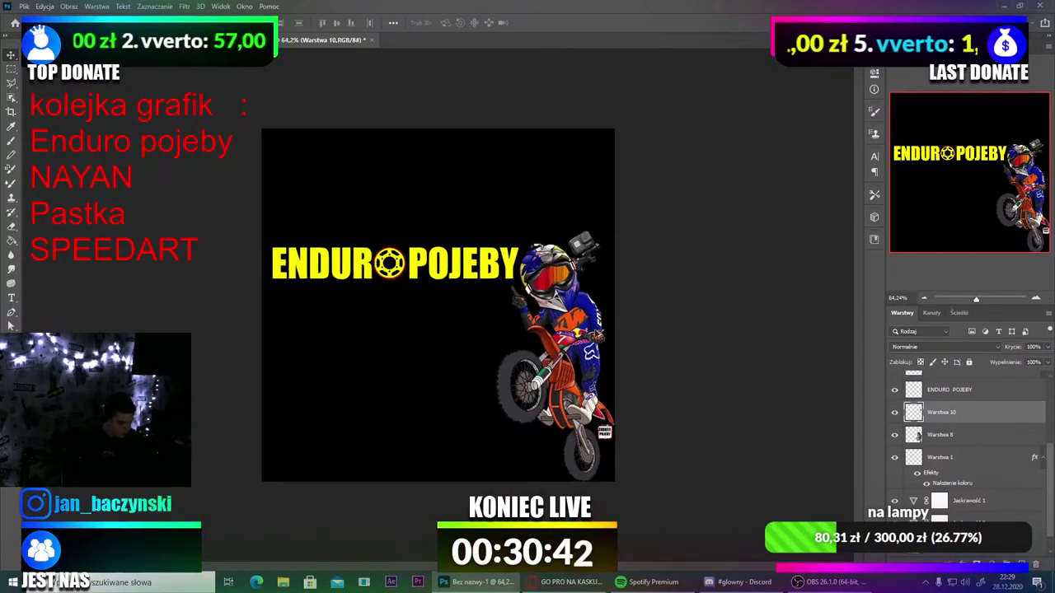
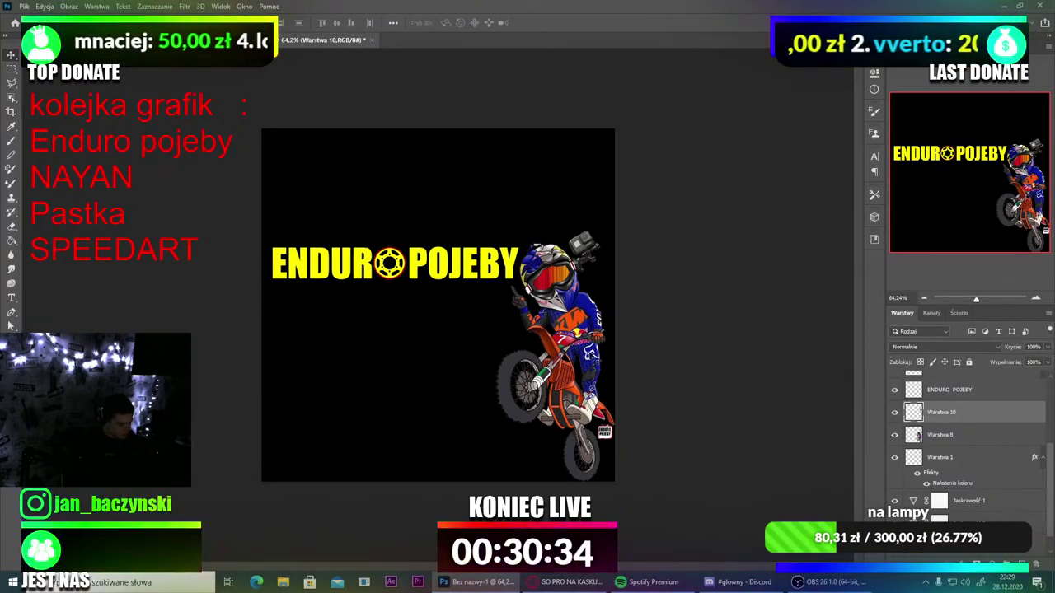
pyautogui.scroll(3, 580, 360)
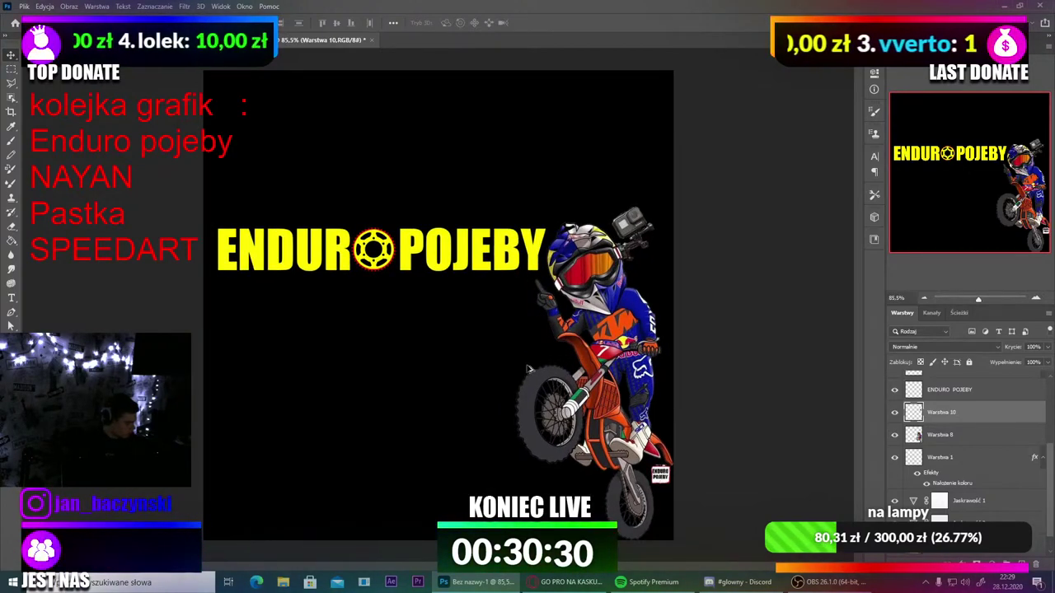
# Step: Switch to the browser and replace the image search query with "logo YT"
pyautogui.click(584, 582)
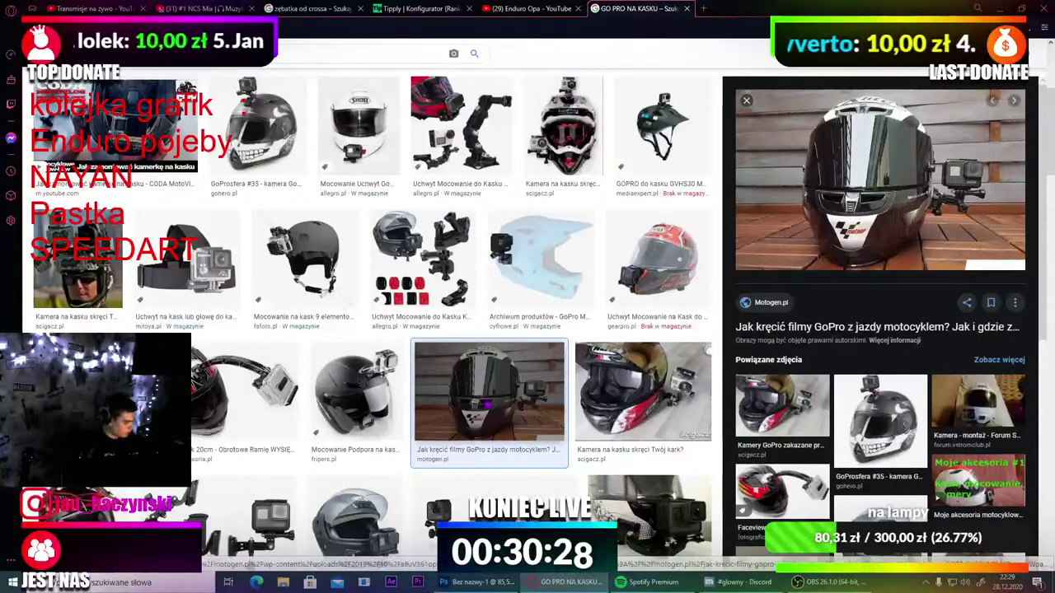
pyautogui.scroll(3, 428, 354)
pyautogui.moveTo(228, 68); pyautogui.dragTo(4, 91)
pyautogui.press('BackSpace')
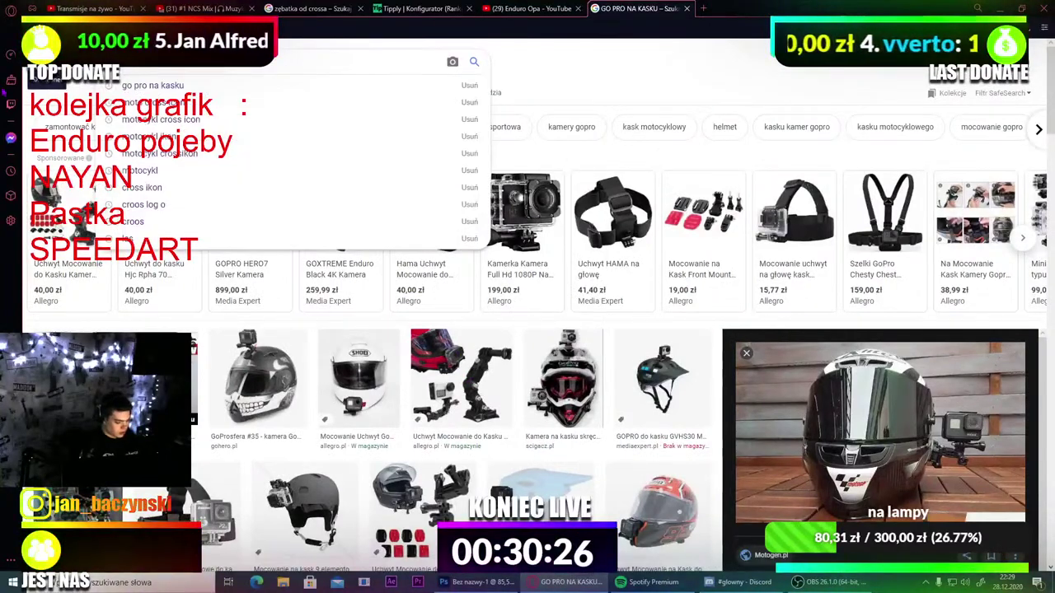
pyautogui.write('logo')
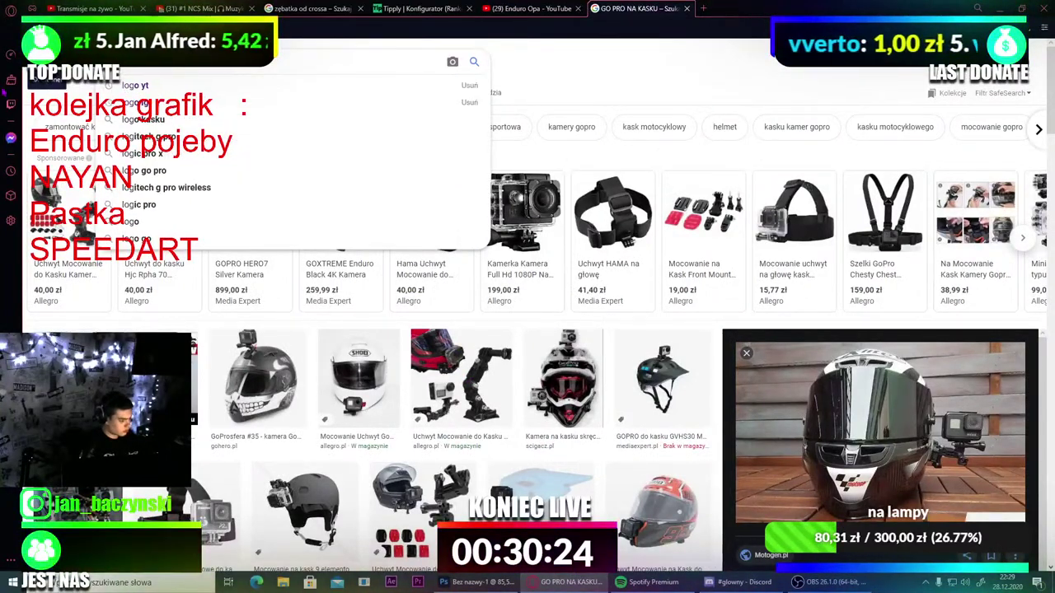
pyautogui.write(' YT')
pyautogui.press('Return')
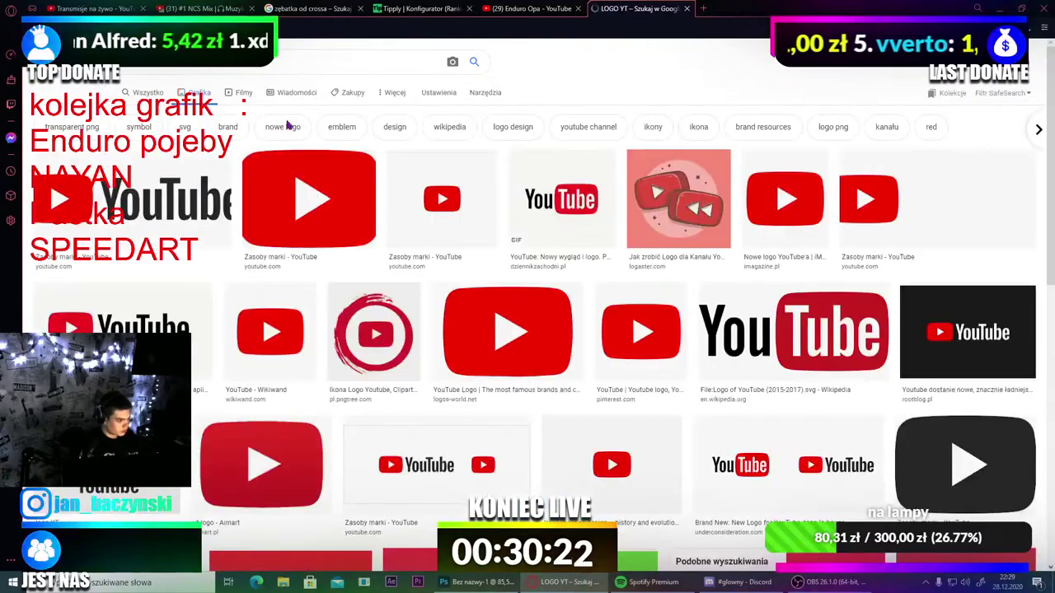
# Step: Try to copy the bright red Logos-world YouTube logo and paste it into the Photoshop composition
pyautogui.click(494, 321)
pyautogui.rightClick(840, 173)
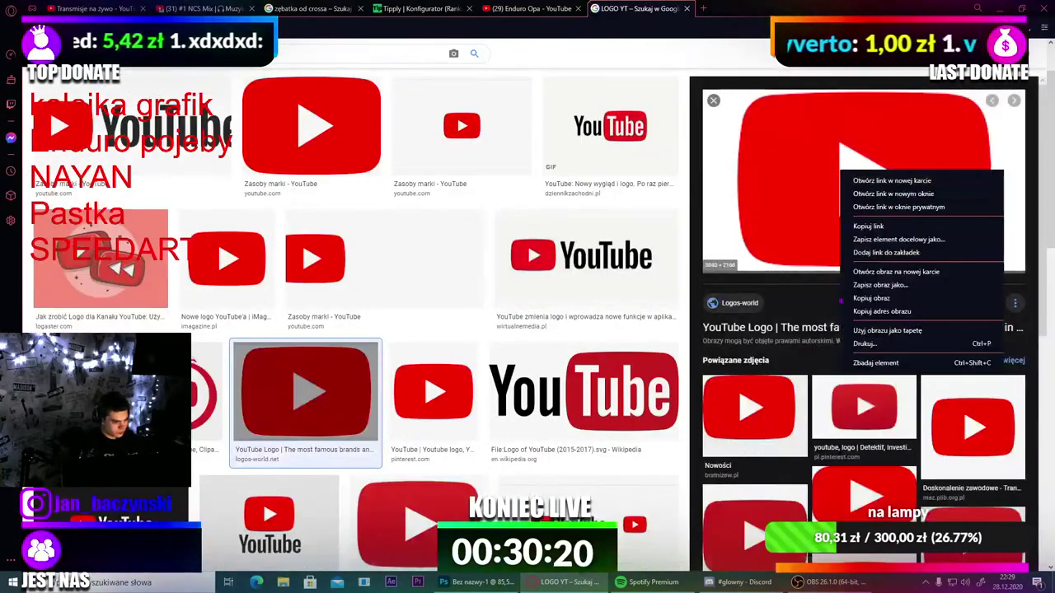
pyautogui.click(870, 299)
pyautogui.click(564, 582)
pyautogui.click(478, 582)
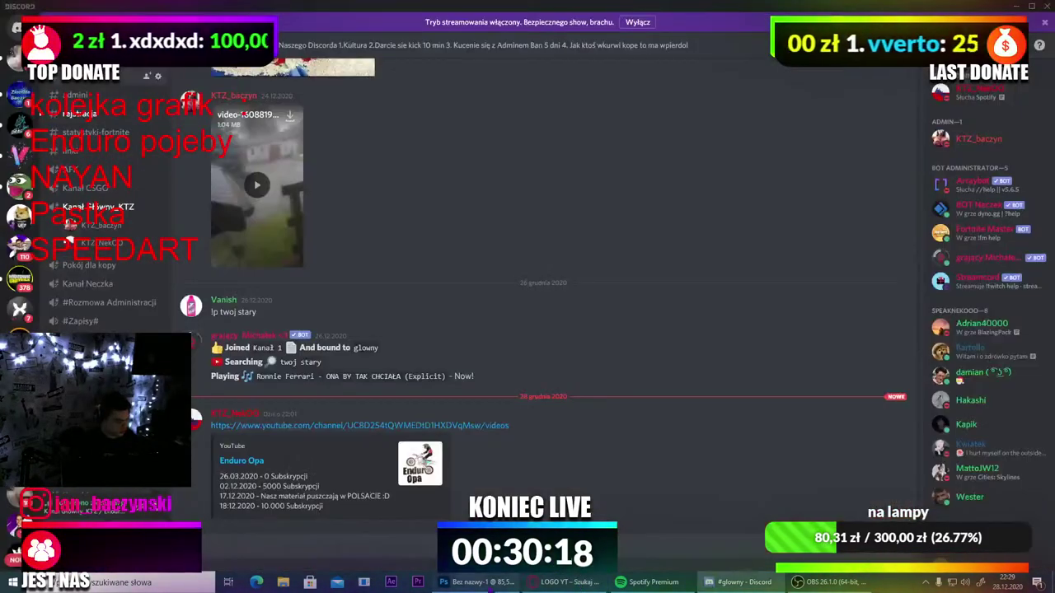
pyautogui.click(477, 582)
pyautogui.hotkey('ctrl', 'v')
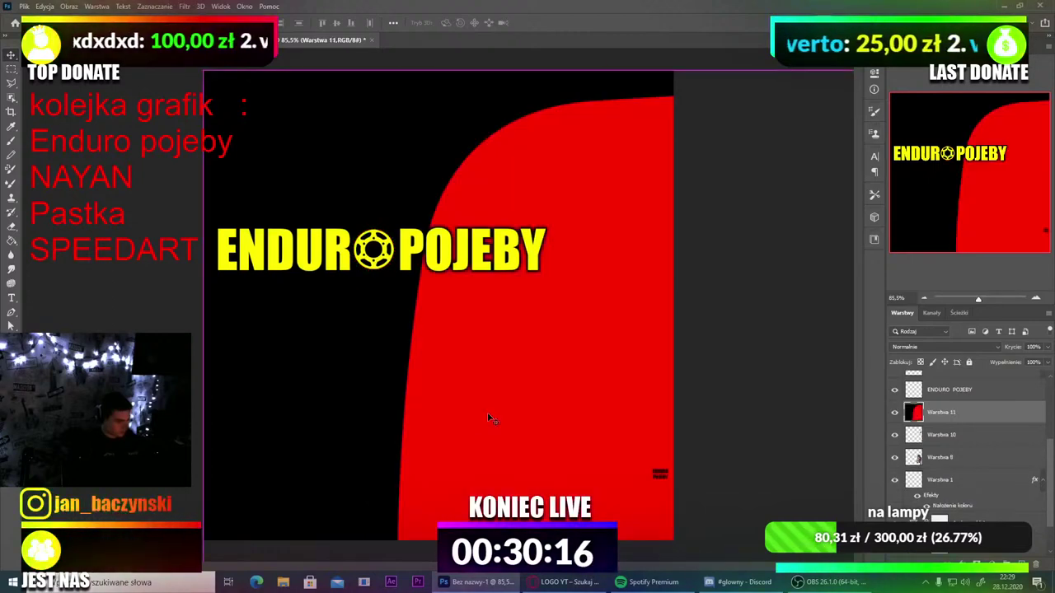
pyautogui.hotkey('ctrl', 'z')
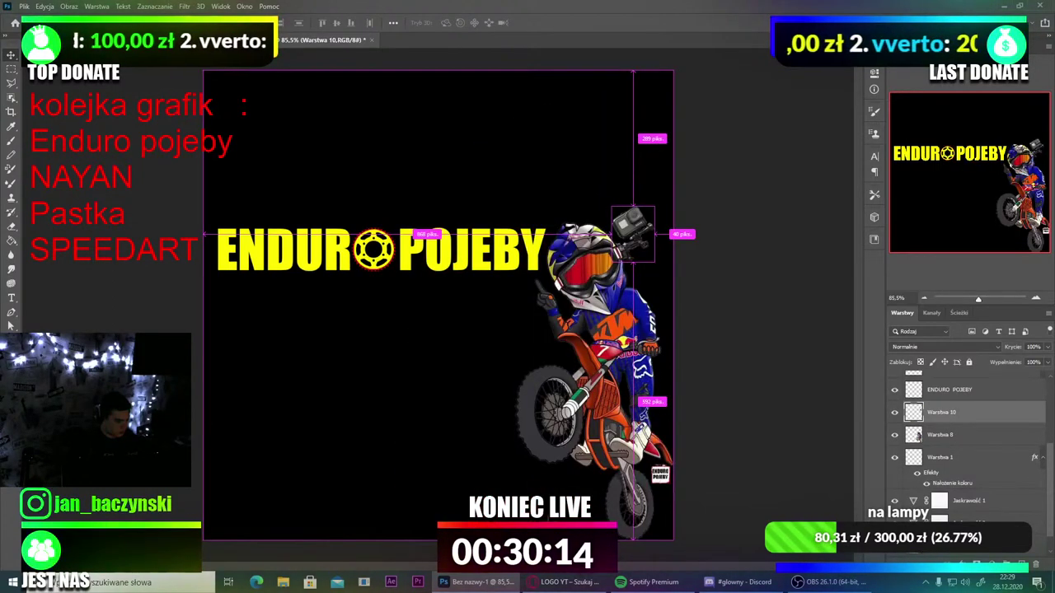
# Step: Switch back to the browser and copy the darker red Pinterest YouTube logo from the related images
pyautogui.click(547, 582)
pyautogui.scroll(-1, 827, 287)
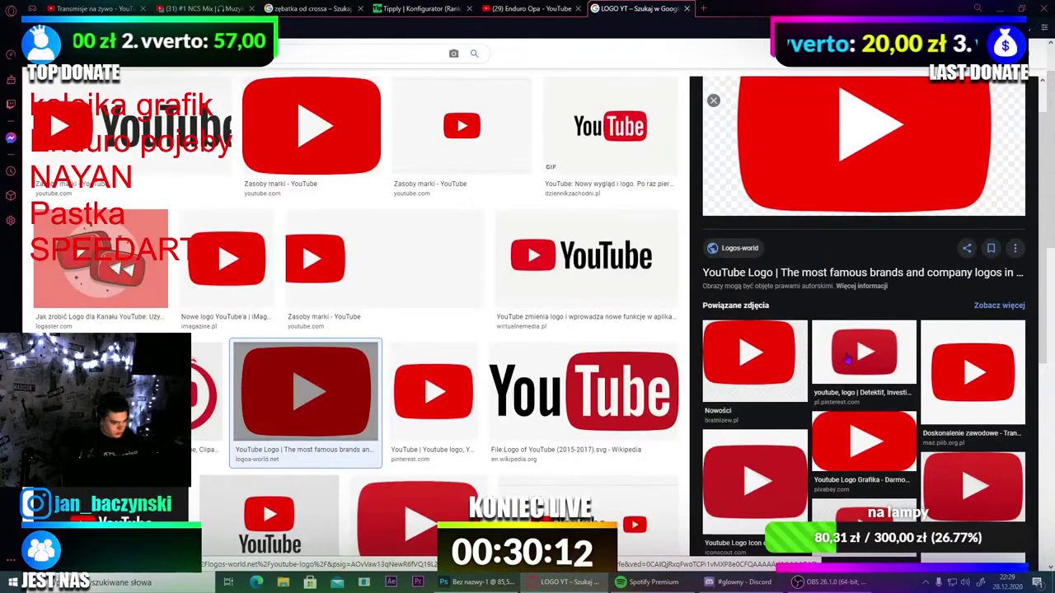
pyautogui.click(814, 368)
pyautogui.rightClick(861, 188)
pyautogui.click(903, 313)
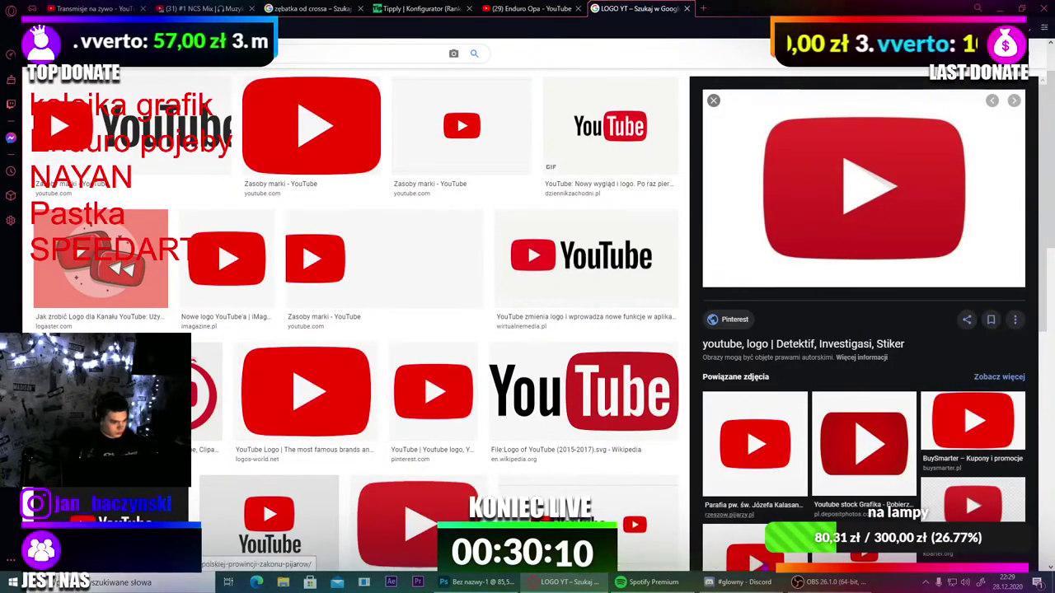
# Step: Switch to Photoshop, paste the copied YouTube logo and place it below the ENDURO POJEBY title
pyautogui.click(725, 582)
pyautogui.click(482, 581)
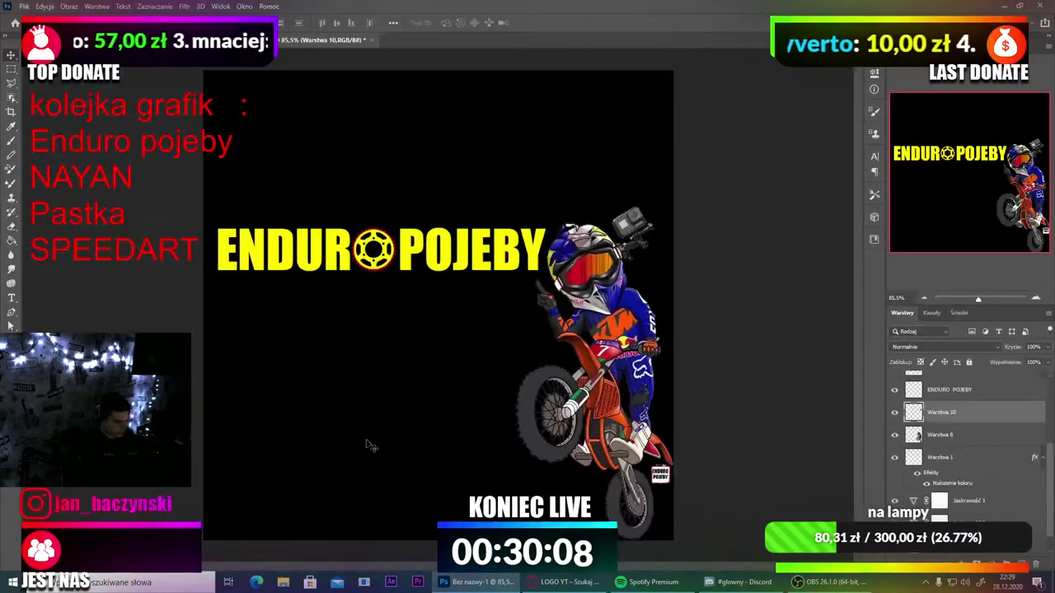
pyautogui.hotkey('ctrl', 'v')
pyautogui.hotkey('ctrl', 't')
pyautogui.moveTo(463, 310); pyautogui.dragTo(419, 406)
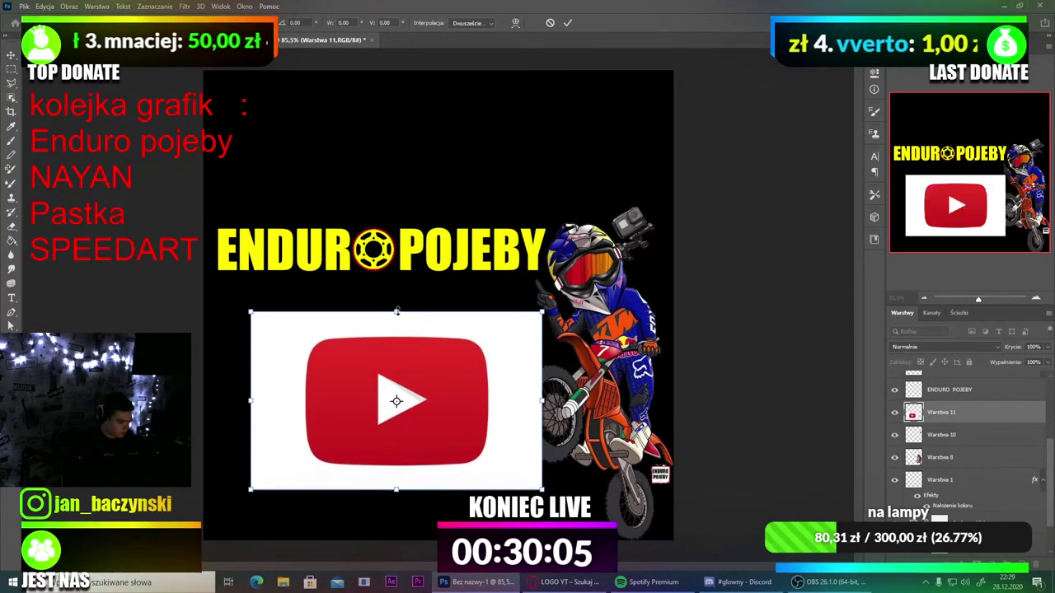
# Step: Remove the white background around the YouTube logo with the Magic Eraser, keeping the white play triangle
pyautogui.rightClick(10, 229)
pyautogui.click(51, 248)
pyautogui.click(287, 355)
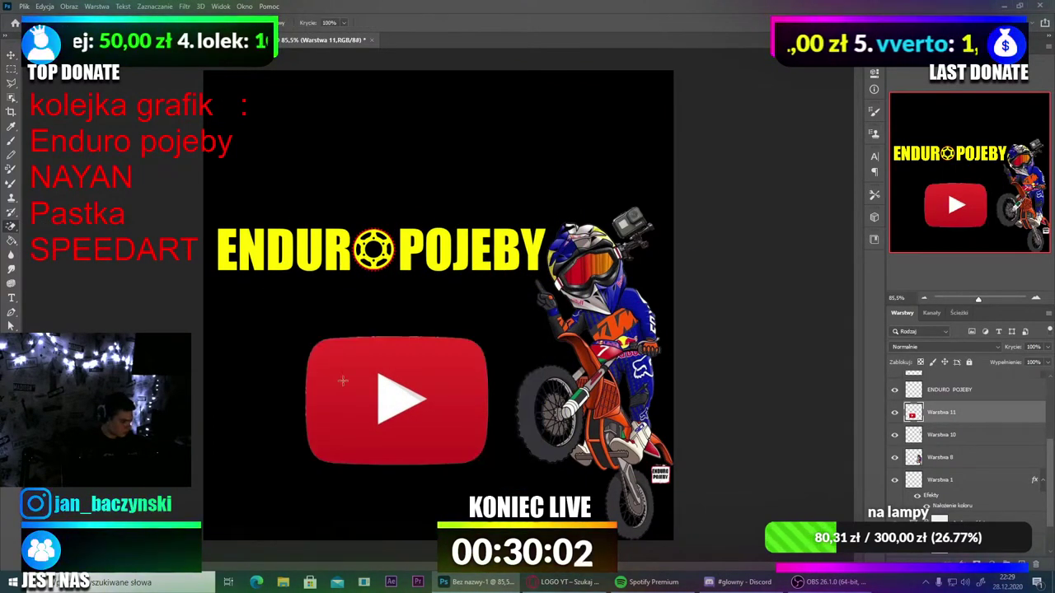
pyautogui.click(391, 401)
pyautogui.hotkey('ctrl', 'z')
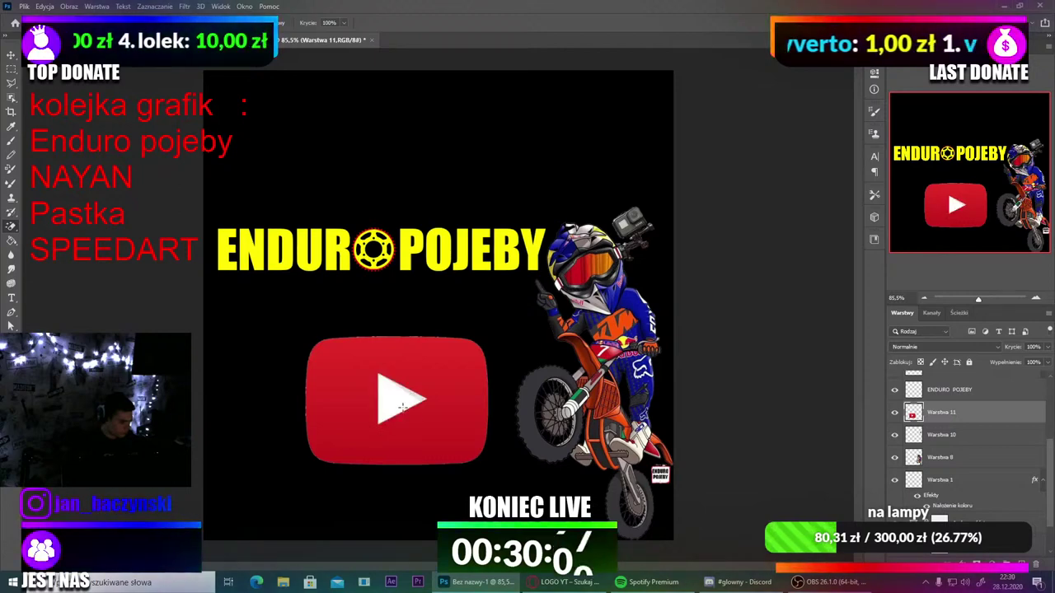
# Step: Enlarge the YouTube logo slightly and place it directly beneath the ENDURO POJEBY title
pyautogui.press('v')
pyautogui.moveTo(372, 364); pyautogui.dragTo(355, 345)
pyautogui.hotkey('ctrl', 'r')
pyautogui.hotkey('ctrl', 't')
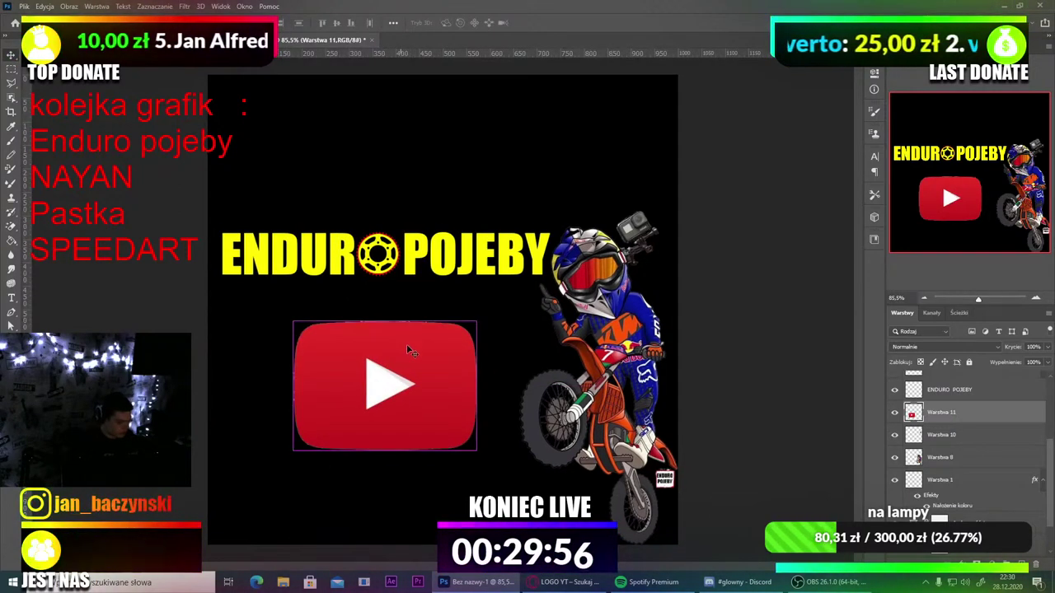
pyautogui.moveTo(477, 318); pyautogui.dragTo(422, 448)
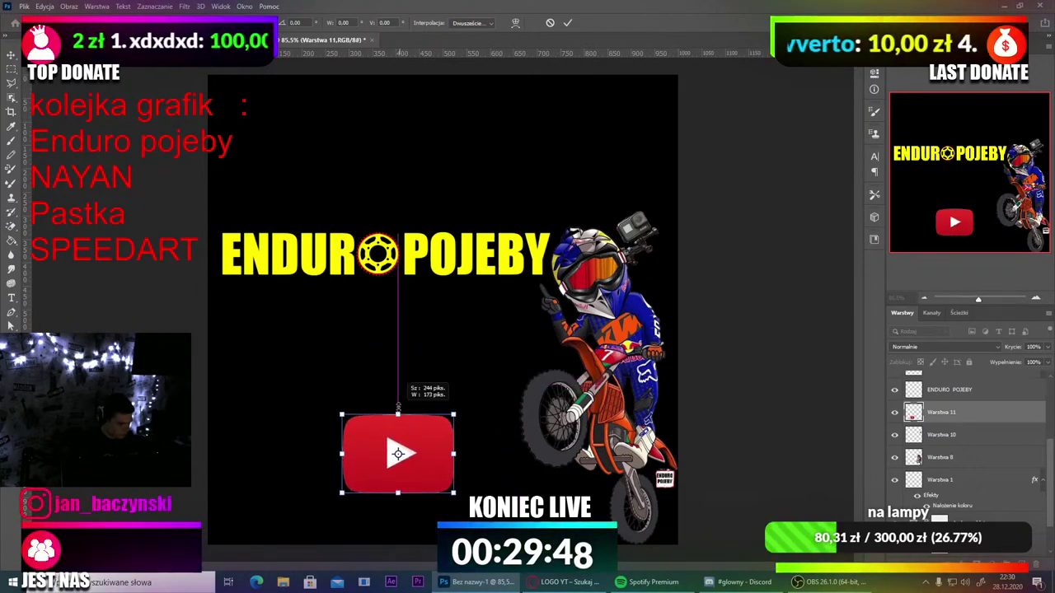
pyautogui.moveTo(401, 412); pyautogui.dragTo(426, 337)
pyautogui.moveTo(437, 365); pyautogui.dragTo(417, 355)
pyautogui.scroll(-7, 431, 346)
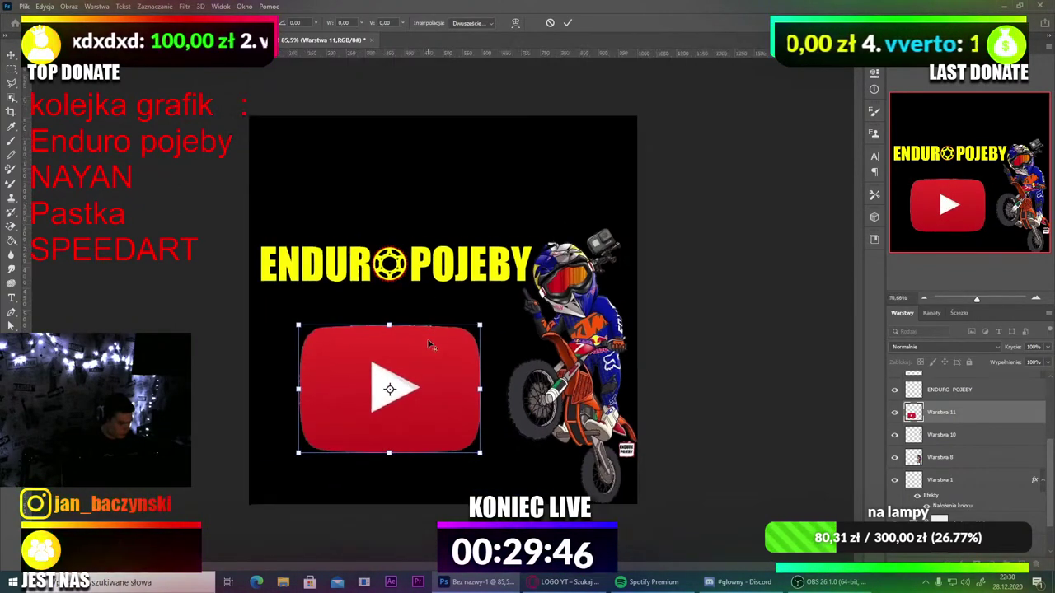
pyautogui.scroll(1, 465, 359)
pyautogui.press('Return')
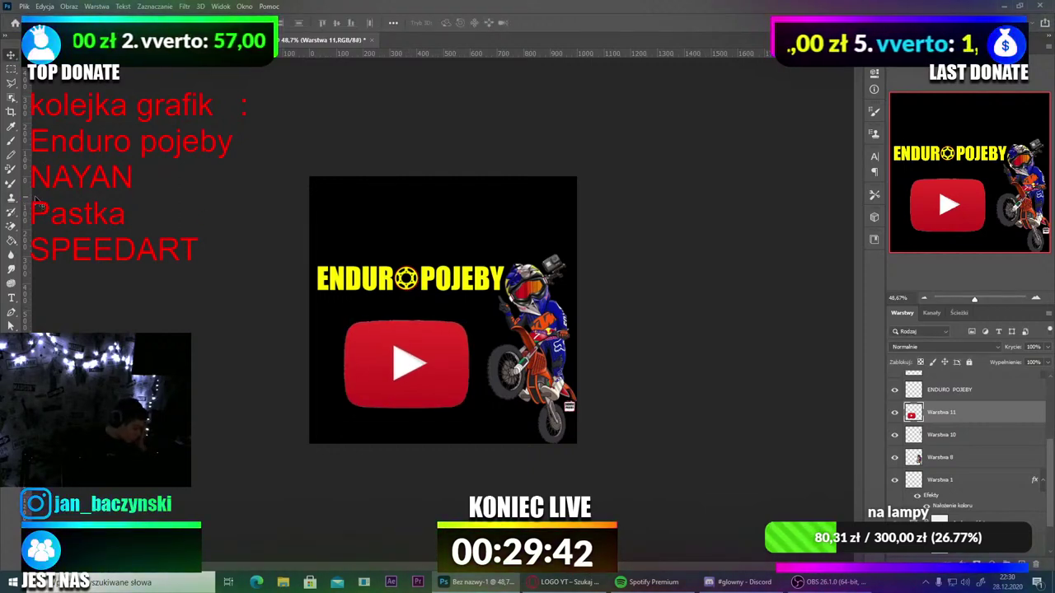
pyautogui.moveTo(429, 335); pyautogui.dragTo(432, 307)
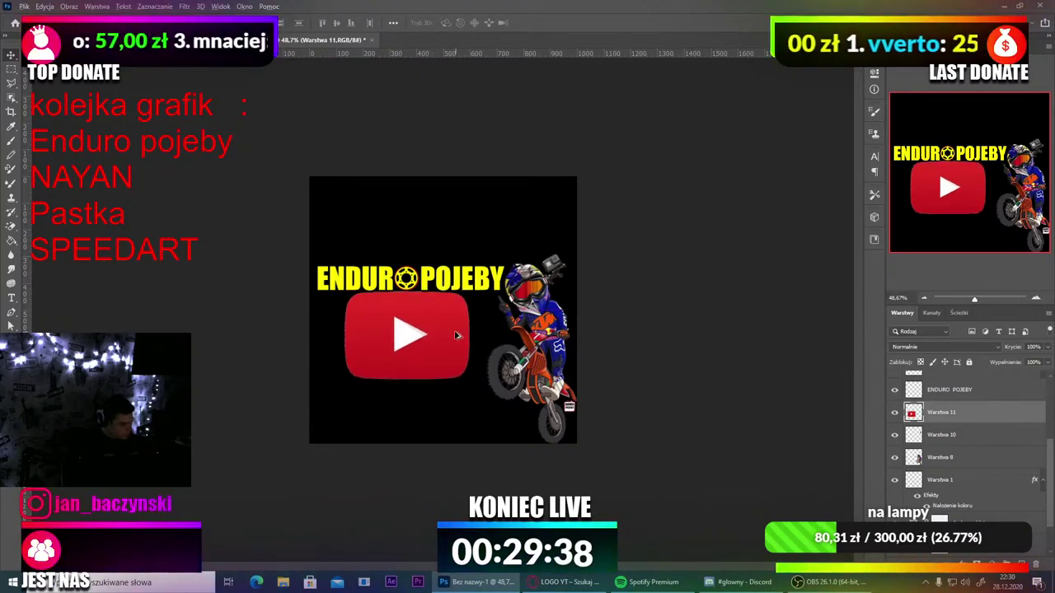
pyautogui.scroll(1, 450, 330)
pyautogui.scroll(5, 450, 330)
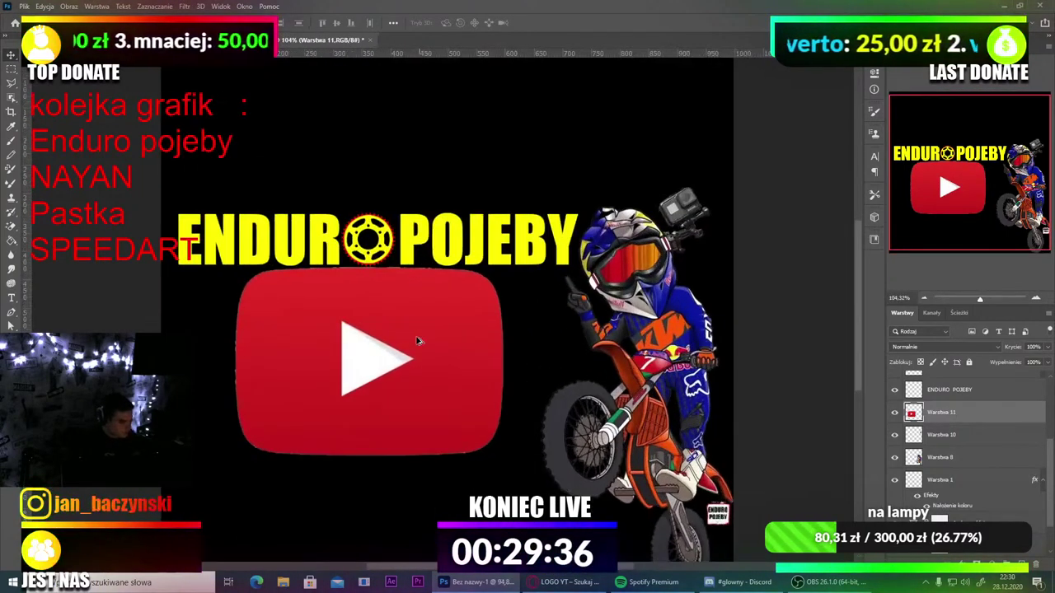
pyautogui.scroll(-4, 344, 192)
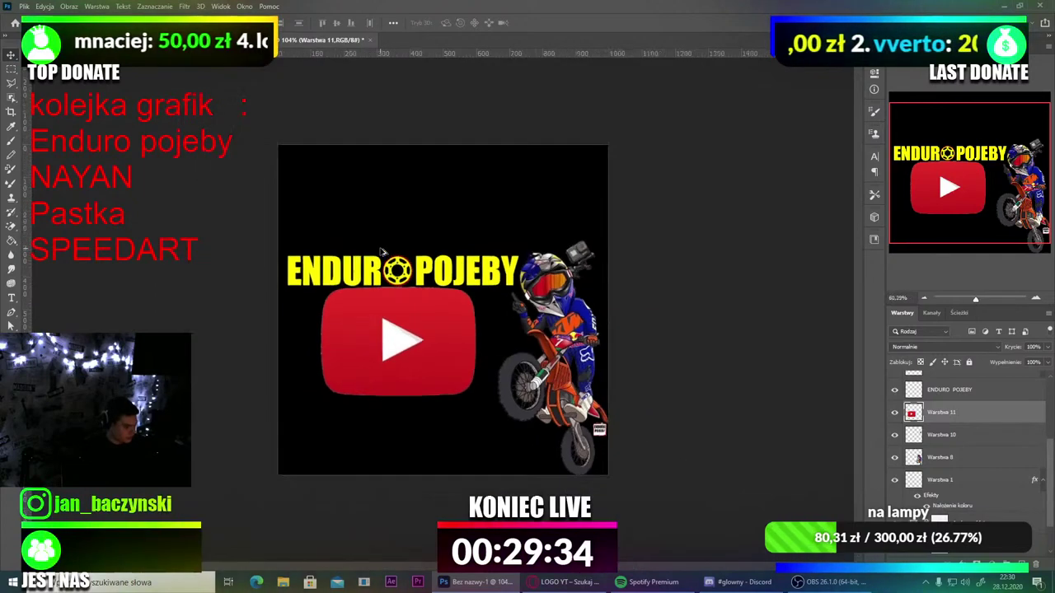
pyautogui.scroll(2, 428, 276)
pyautogui.scroll(3, 530, 296)
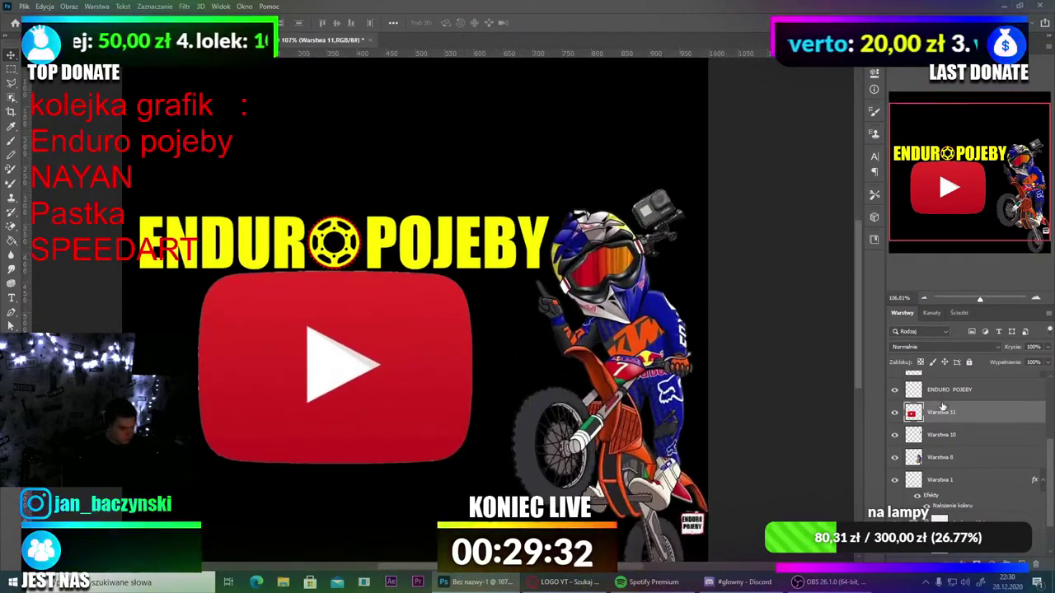
pyautogui.scroll(-3, 942, 406)
pyautogui.click(502, 247)
pyautogui.scroll(-4, 489, 306)
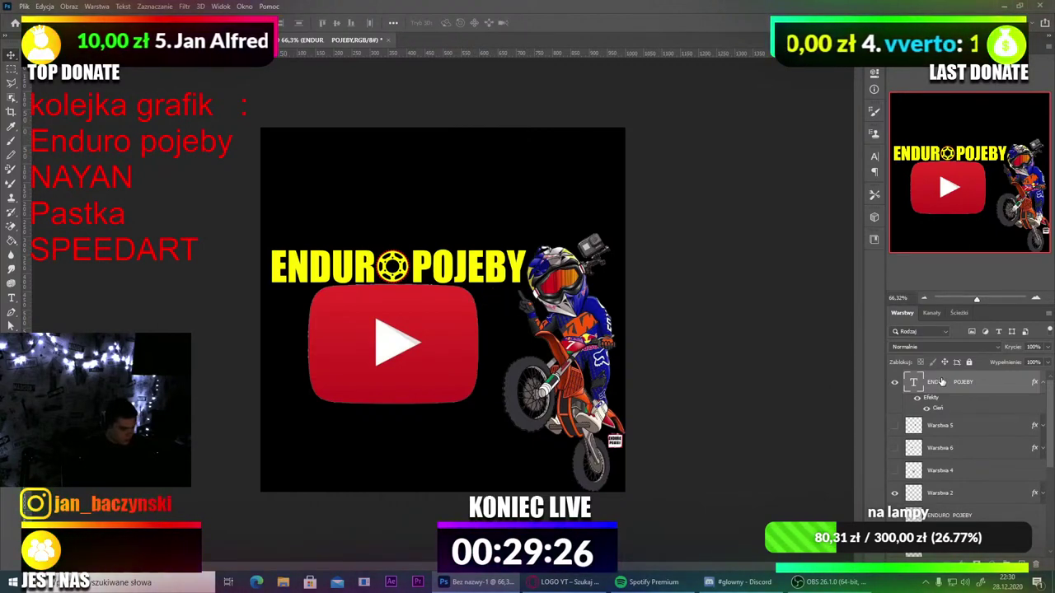
pyautogui.hotkey('ctrl', 't')
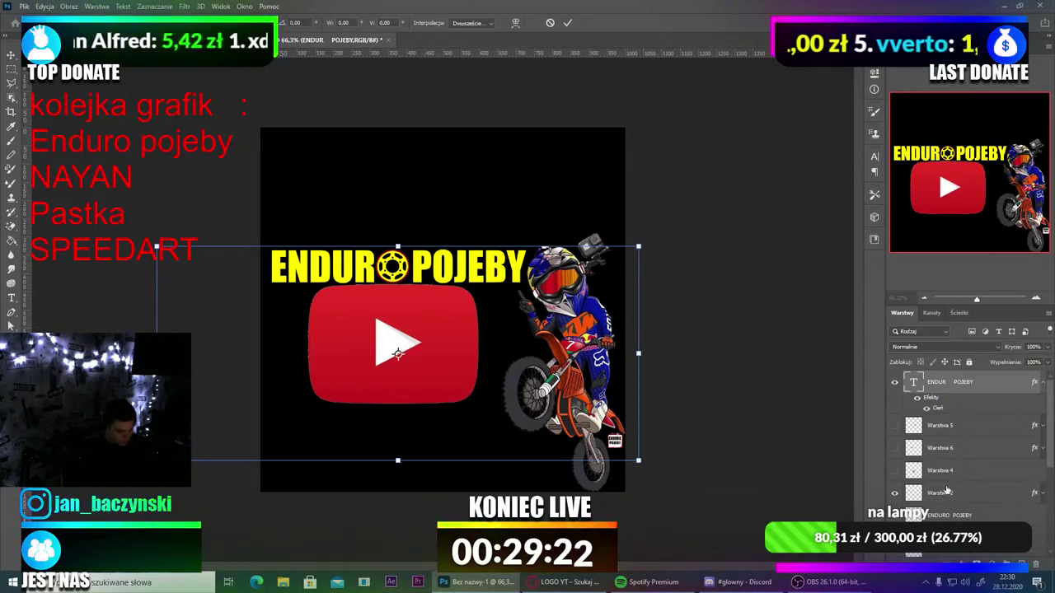
pyautogui.press('Return')
pyautogui.click(895, 492)
pyautogui.click(895, 493)
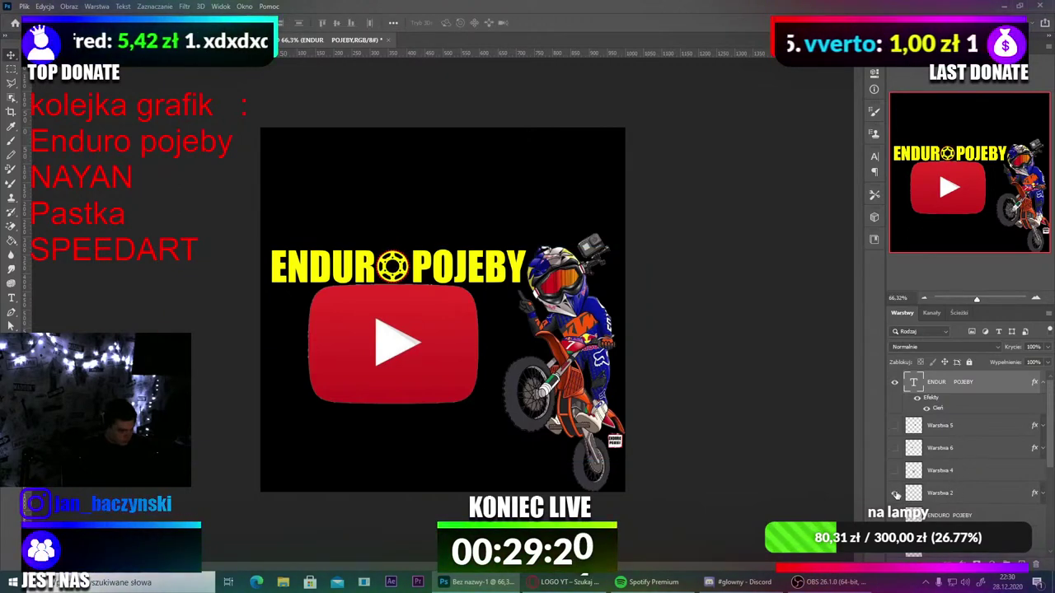
pyautogui.keyDown('shift'); pyautogui.click(937, 500); pyautogui.keyUp('shift')
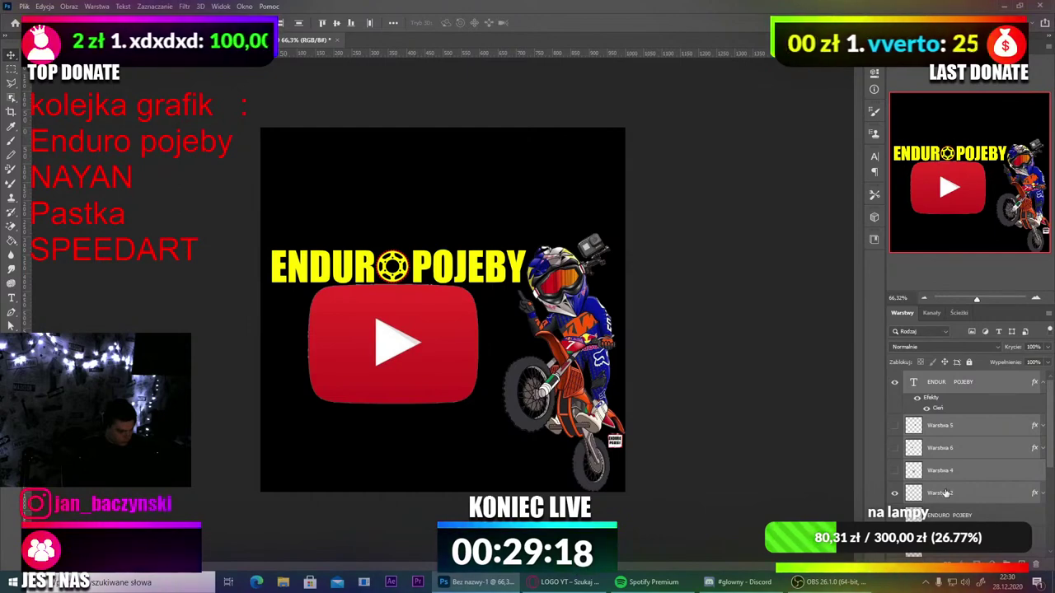
pyautogui.click(946, 492)
# Step: Enlarge the yellow ENDURO POJEBY title together with its gear to span the full canvas width
pyautogui.click(949, 384)
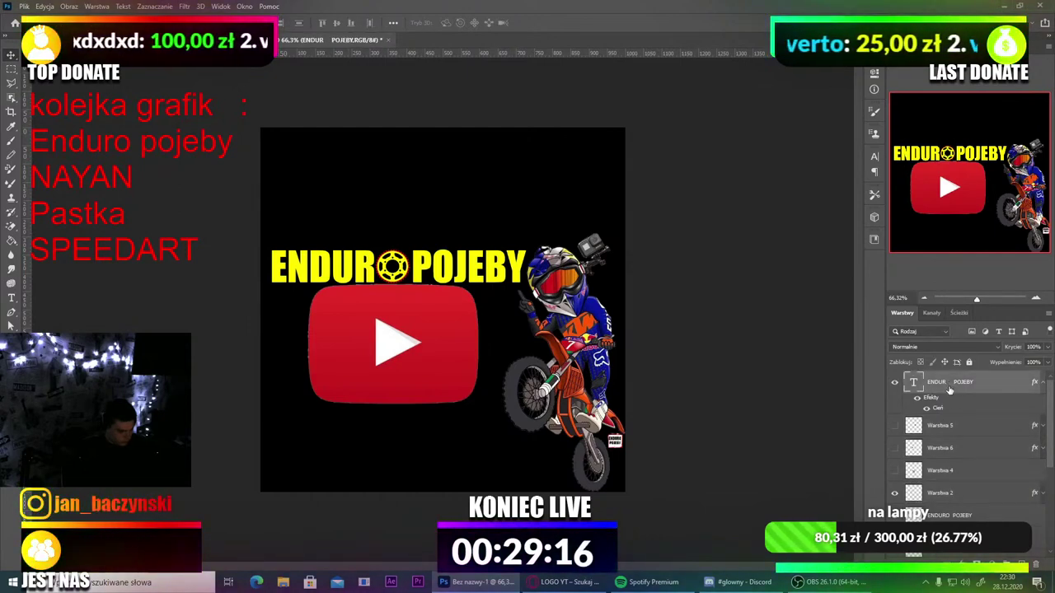
pyautogui.keyDown('ctrl'); pyautogui.click(948, 491); pyautogui.keyUp('ctrl')
pyautogui.scroll(-3, 945, 478)
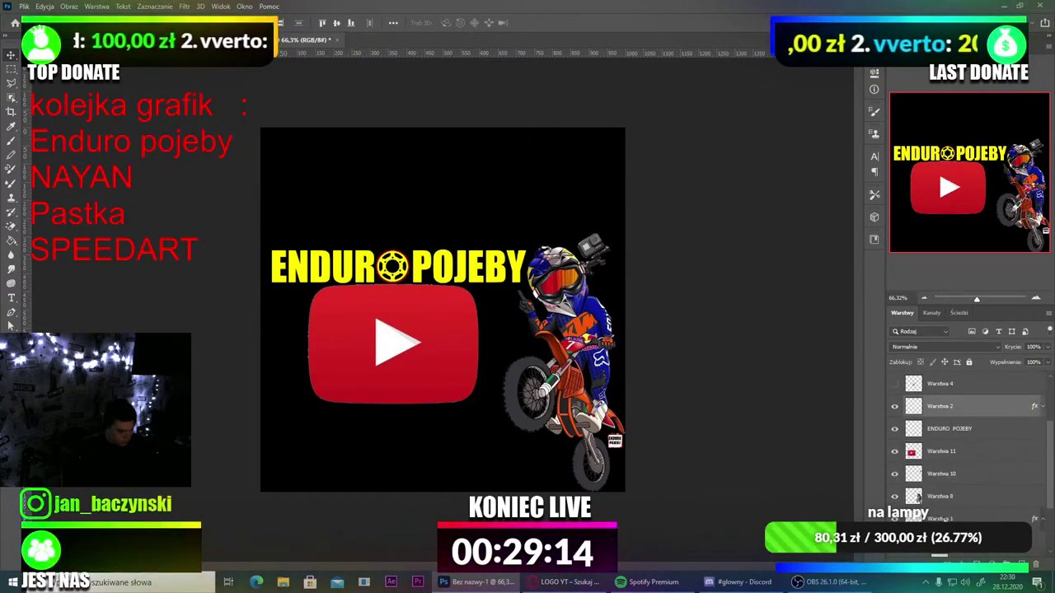
pyautogui.hotkey('ctrl', 't')
pyautogui.moveTo(398, 245); pyautogui.dragTo(413, 152)
pyautogui.moveTo(455, 202); pyautogui.dragTo(503, 317)
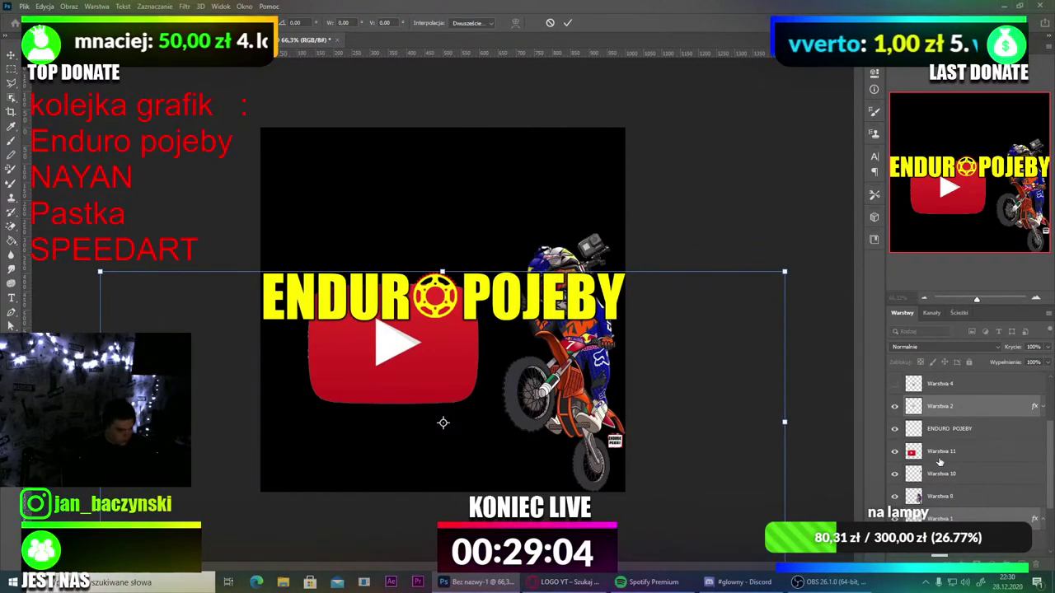
pyautogui.scroll(3, 942, 414)
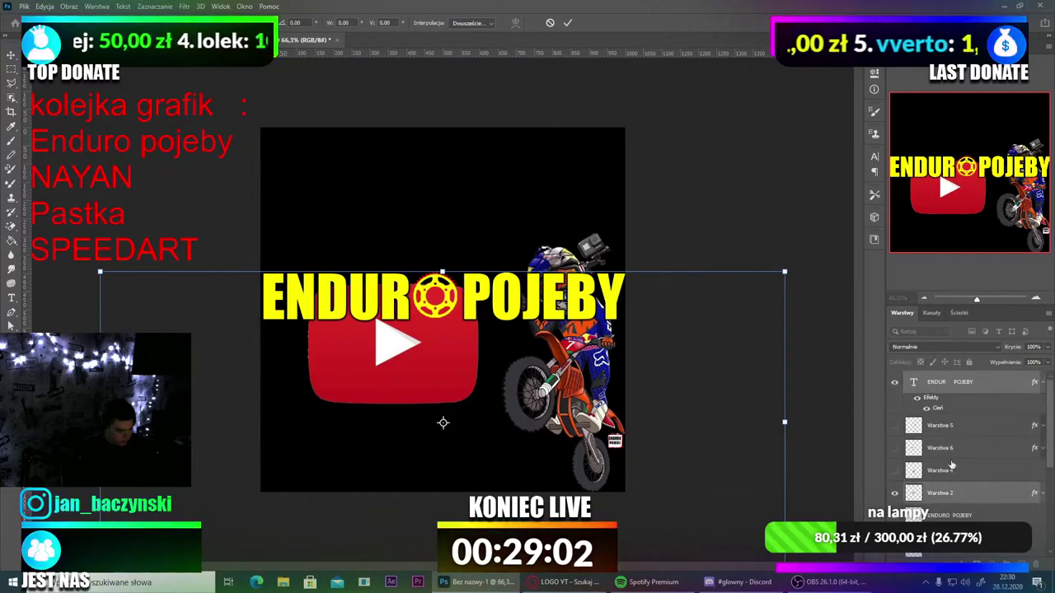
pyautogui.press('Return')
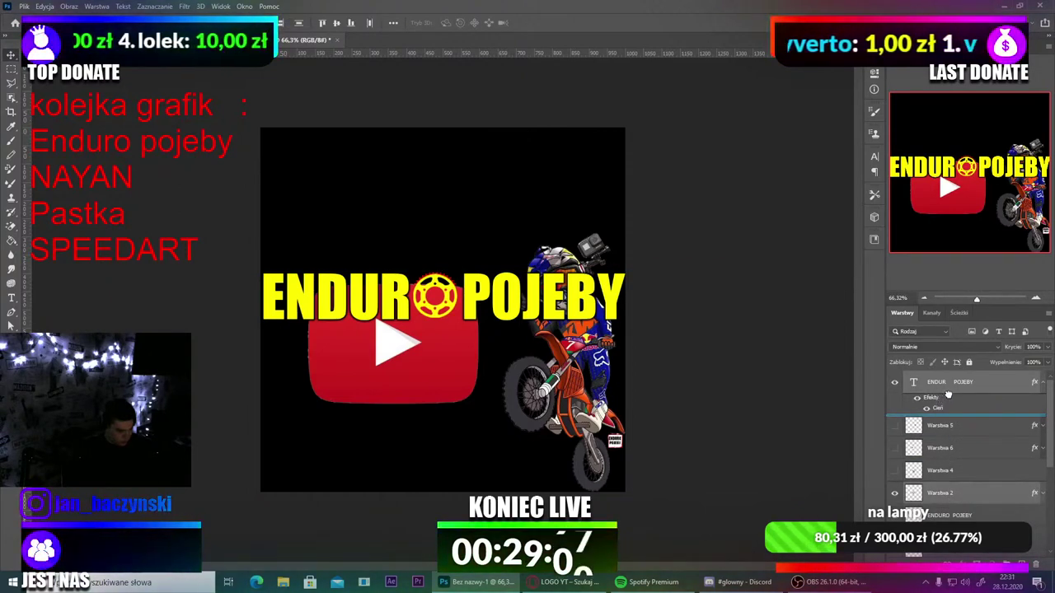
# Step: Group the title text and gear layers together and move them beneath the YouTube logo and rider layers
pyautogui.moveTo(947, 394); pyautogui.dragTo(949, 395)
pyautogui.click(1043, 383)
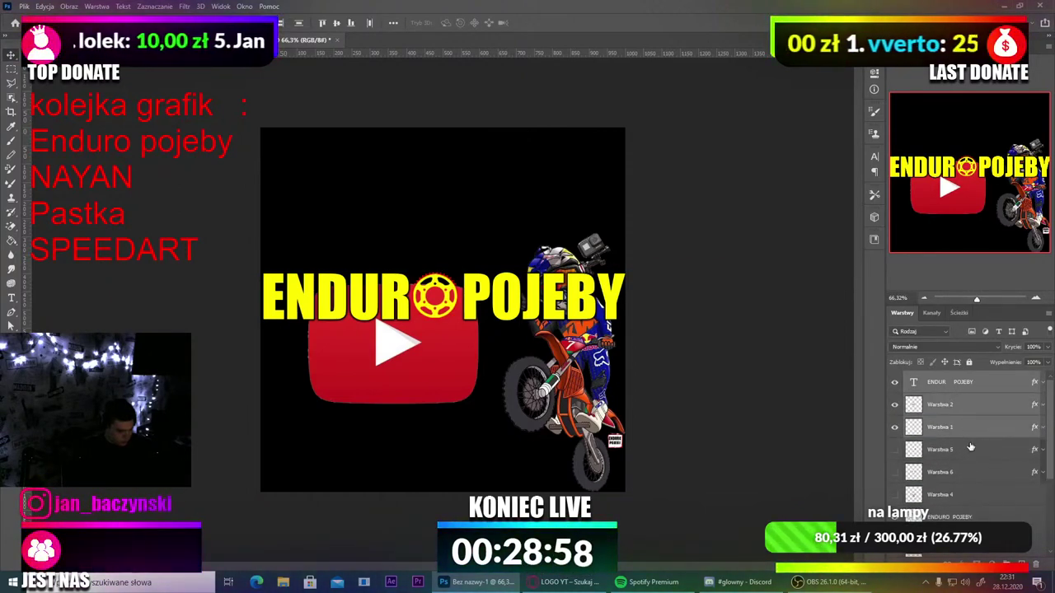
pyautogui.moveTo(943, 386); pyautogui.dragTo(970, 486)
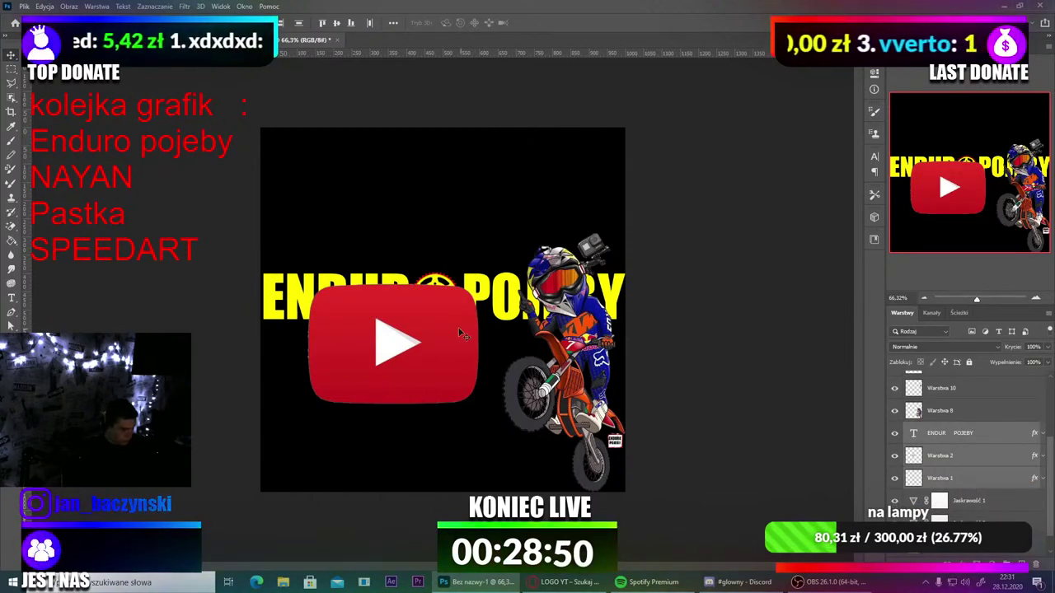
# Step: Move the YouTube logo down below the title and delete its layer
pyautogui.moveTo(430, 317); pyautogui.dragTo(439, 370)
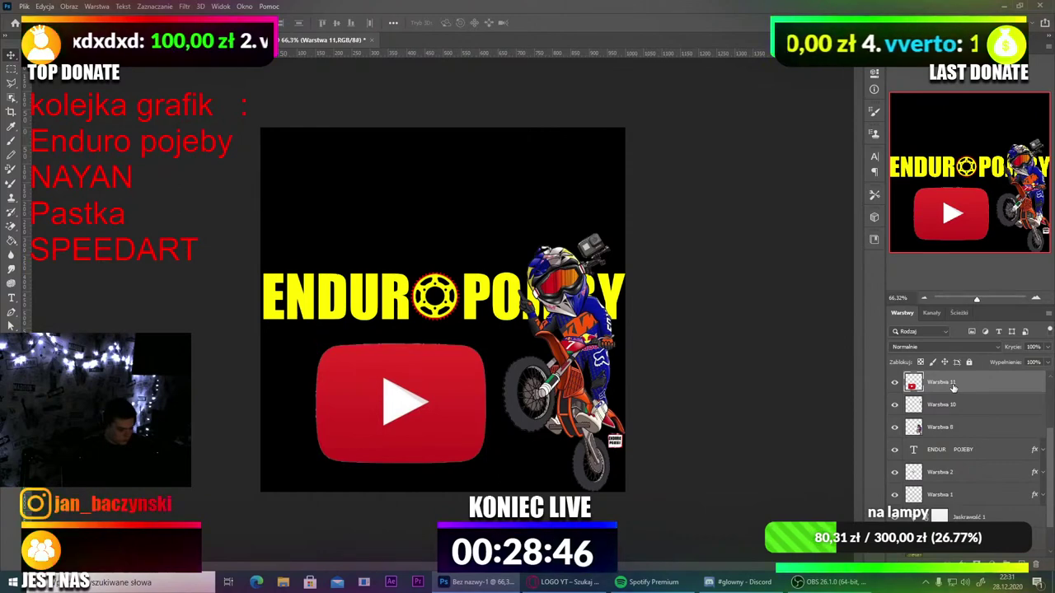
pyautogui.press('Delete')
pyautogui.scroll(-2, 577, 337)
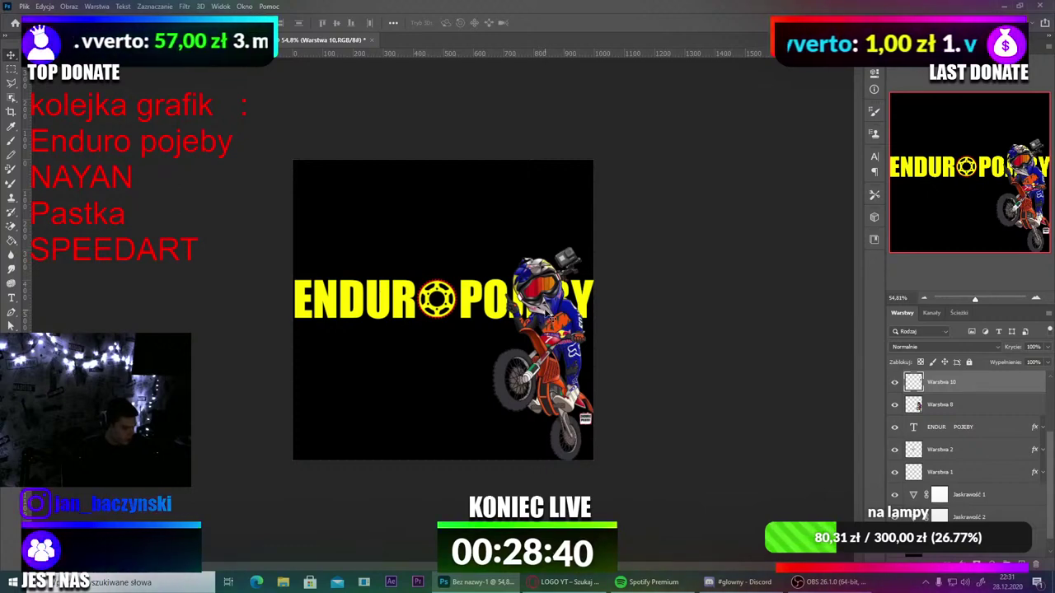
# Step: Enlarge the motocross rider to nearly the full canvas height and place it around the canvas centre
pyautogui.keyDown('ctrl'); pyautogui.click(551, 316); pyautogui.keyUp('ctrl')
pyautogui.moveTo(485, 285); pyautogui.dragTo(459, 323)
pyautogui.hotkey('ctrl', 't')
pyautogui.moveTo(454, 260); pyautogui.dragTo(416, 160)
pyautogui.moveTo(448, 238); pyautogui.dragTo(437, 244)
pyautogui.scroll(1, 457, 285)
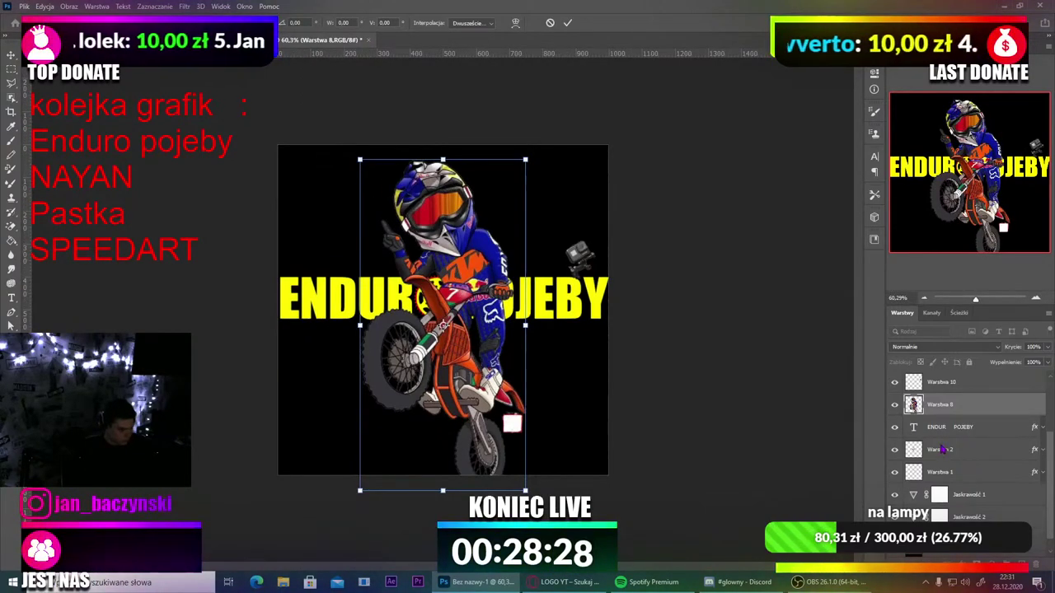
# Step: Move the rider layer beneath the title and gear layers so the title lies over the bike
pyautogui.moveTo(951, 406); pyautogui.dragTo(947, 493)
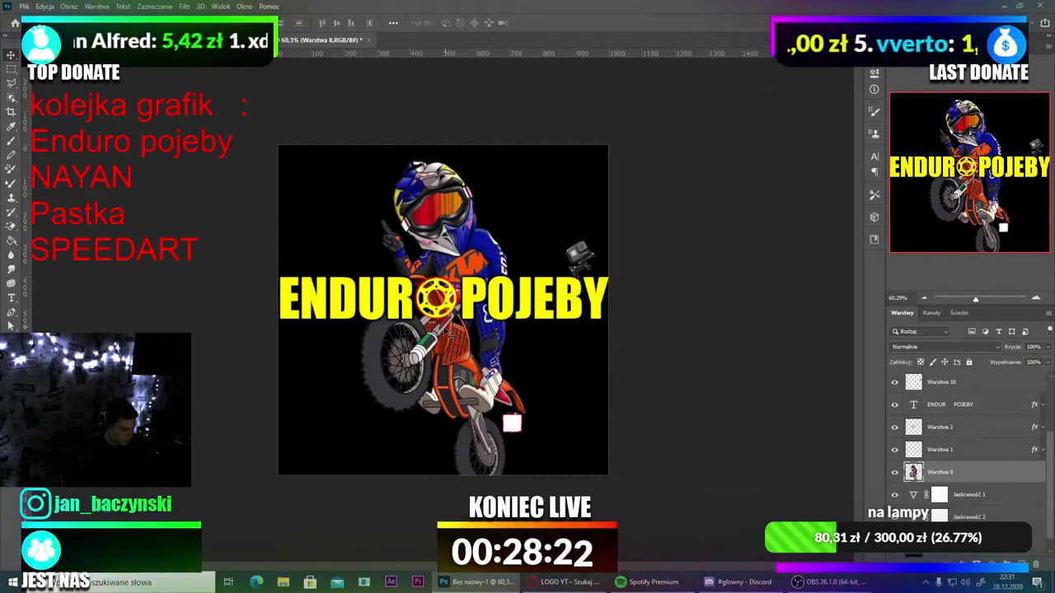
pyautogui.scroll(5, 438, 298)
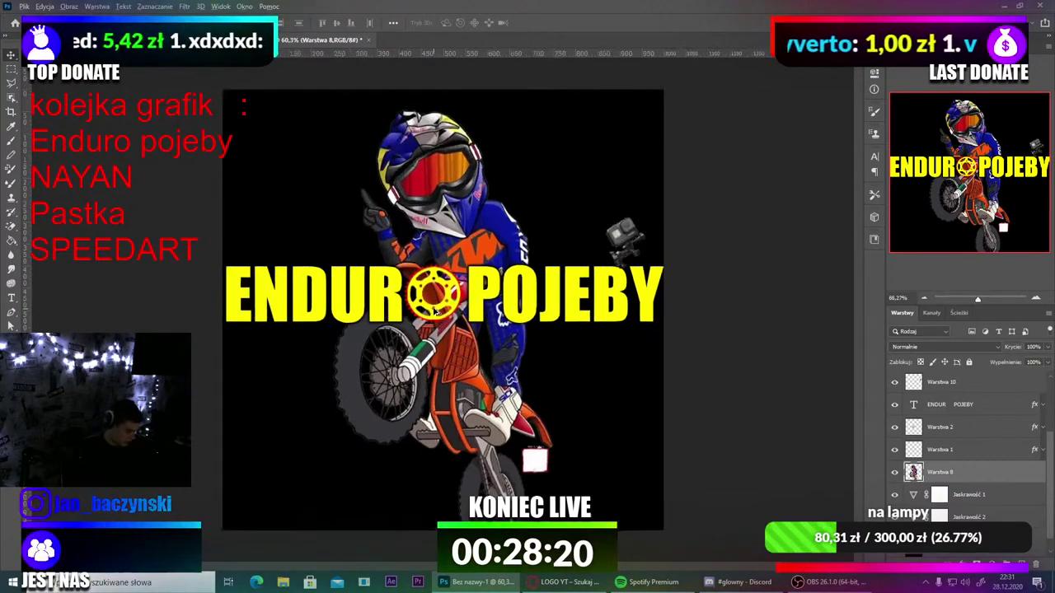
pyautogui.scroll(-5, 436, 295)
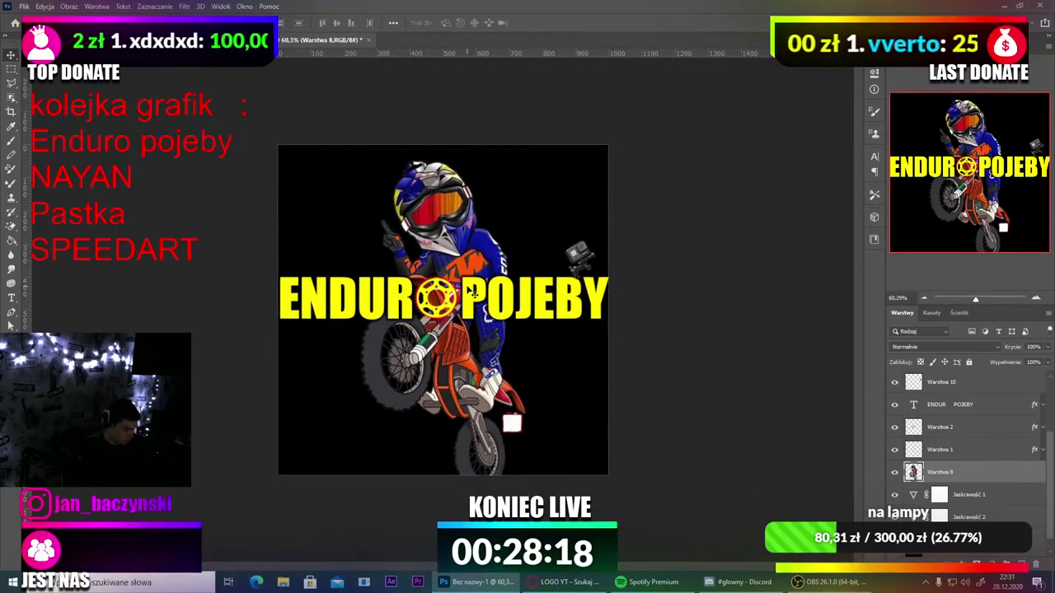
# Step: Move the action camera back onto the side of the enlarged rider's helmet
pyautogui.moveTo(581, 259); pyautogui.dragTo(481, 183)
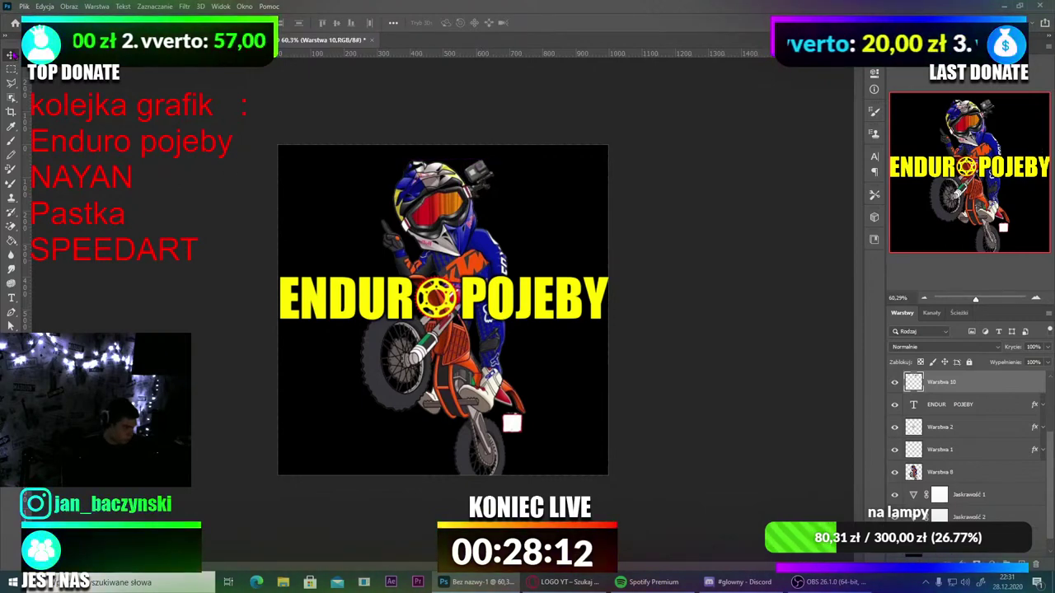
pyautogui.scroll(-1, 478, 322)
pyautogui.scroll(2, 550, 326)
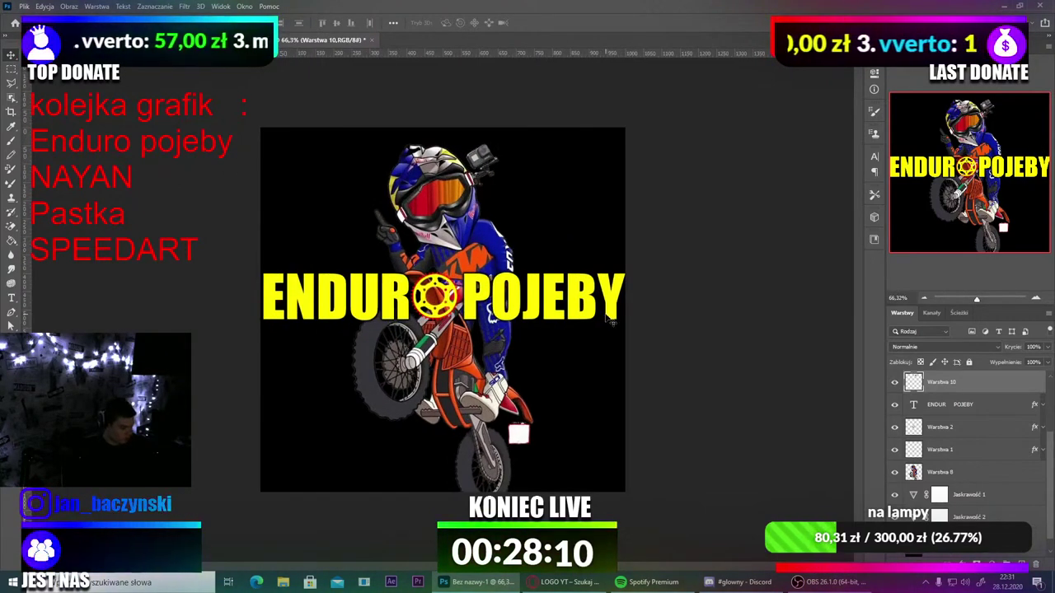
pyautogui.scroll(-3, 577, 319)
pyautogui.scroll(2, 539, 320)
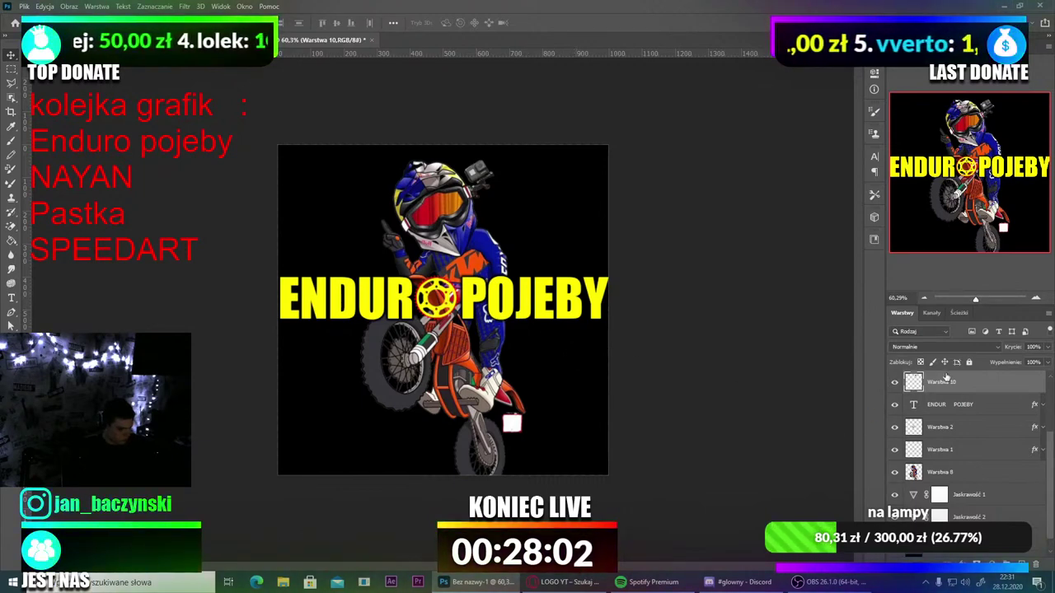
# Step: Shrink the ENDURO POJEBY title and gear slightly and centre them horizontally on the canvas
pyautogui.scroll(2, 1011, 471)
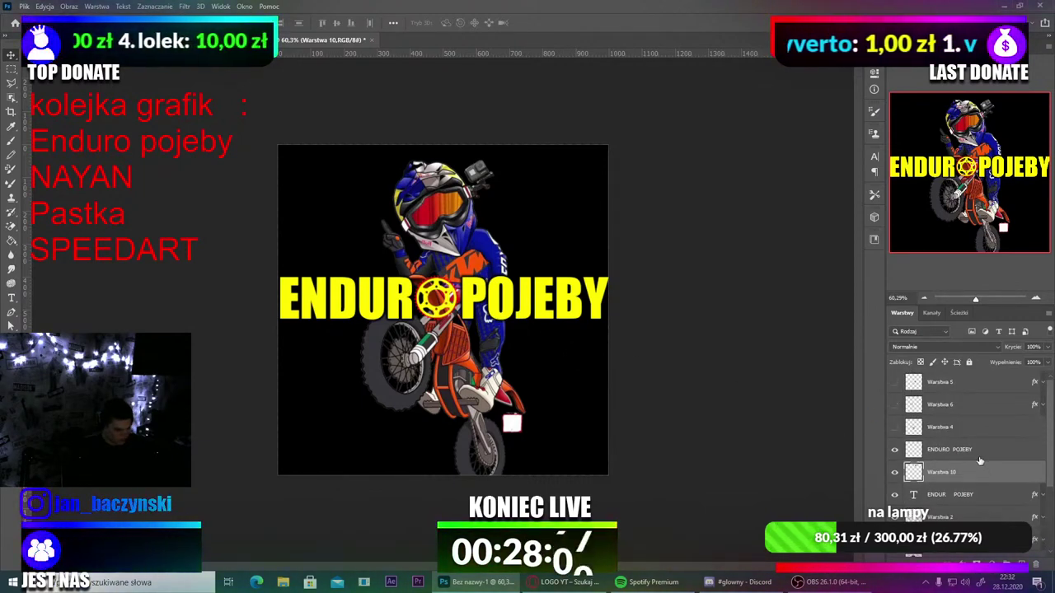
pyautogui.click(944, 501)
pyautogui.click(938, 510)
pyautogui.click(942, 497)
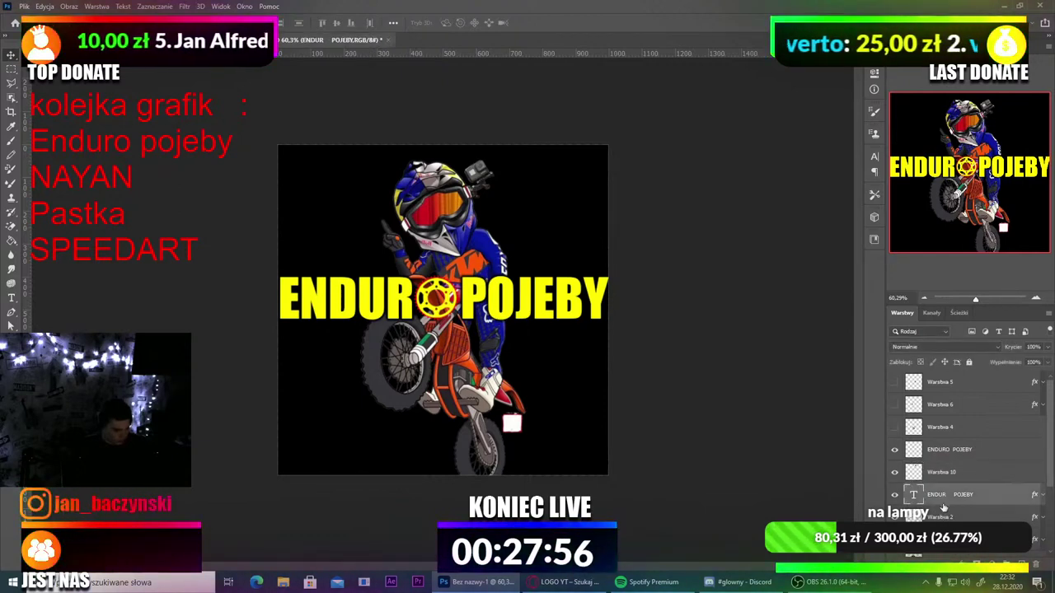
pyautogui.hotkey('ctrl', 't')
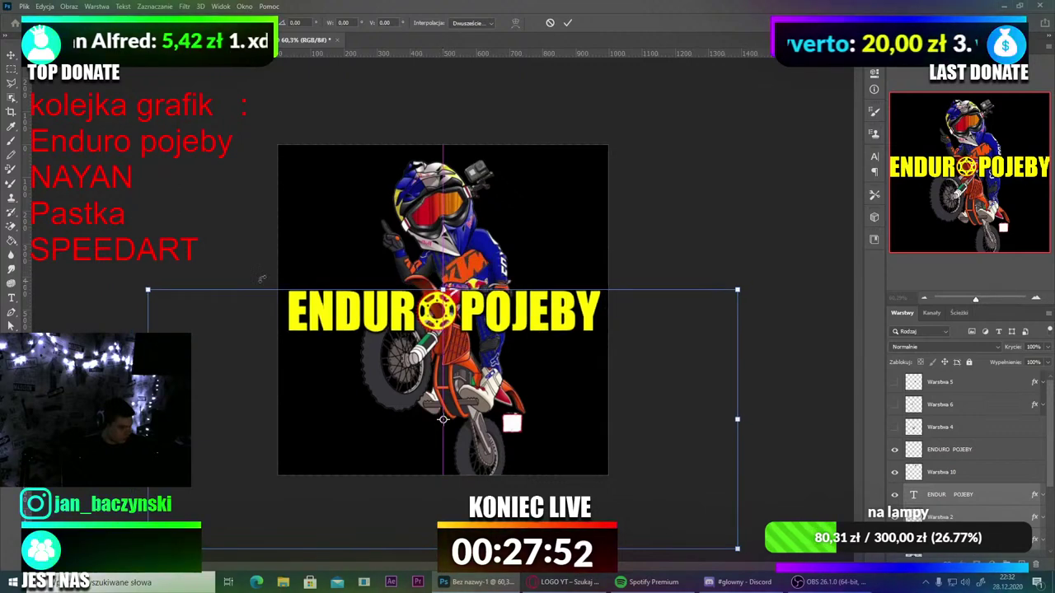
# Step: Try tilting the title and gear and shifting them lower over the bike, and undo these changes
pyautogui.moveTo(195, 264); pyautogui.dragTo(234, 213)
pyautogui.moveTo(414, 279); pyautogui.dragTo(379, 387)
pyautogui.moveTo(200, 251); pyautogui.dragTo(156, 338)
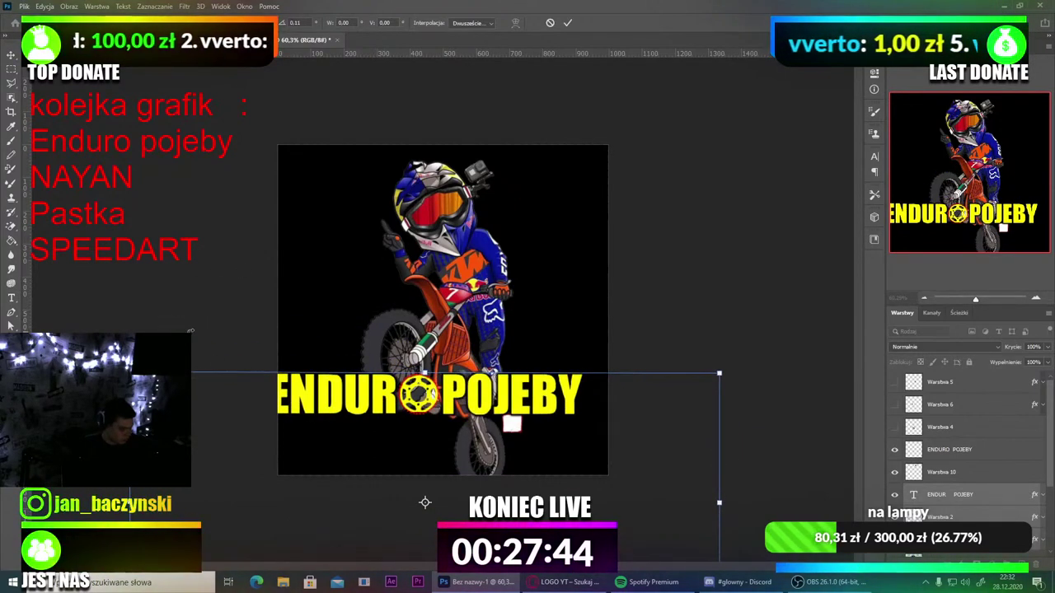
pyautogui.hotkey('ctrl', 'z')
pyautogui.hotkey('ctrl', 'z')
pyautogui.hotkey('ctrl', 'z')
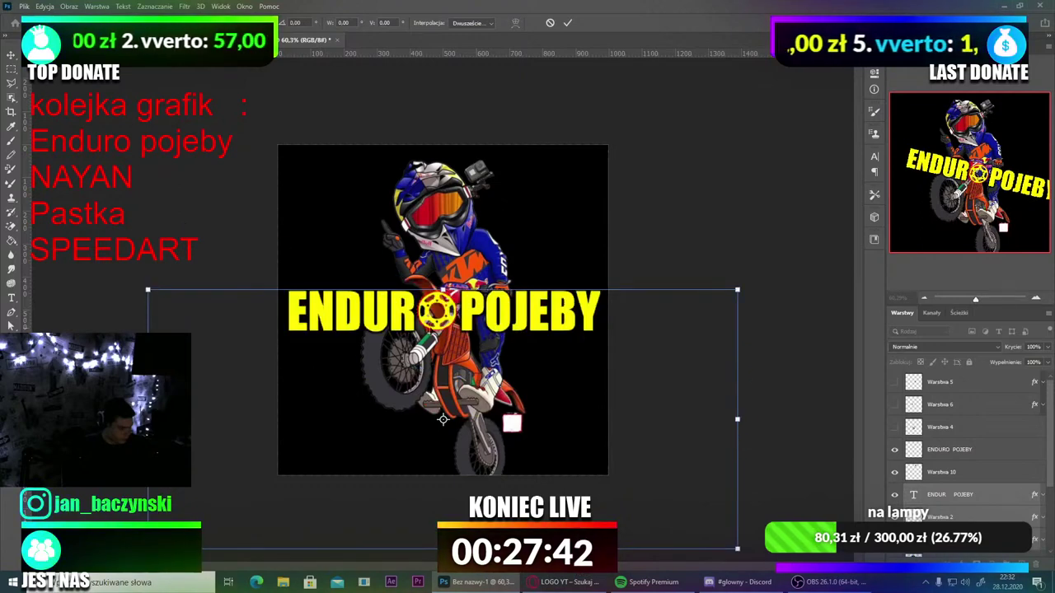
# Step: Move the ENDURO POJEBY title and gear straight down to the bottom edge of the canvas
pyautogui.moveTo(499, 317); pyautogui.dragTo(504, 460)
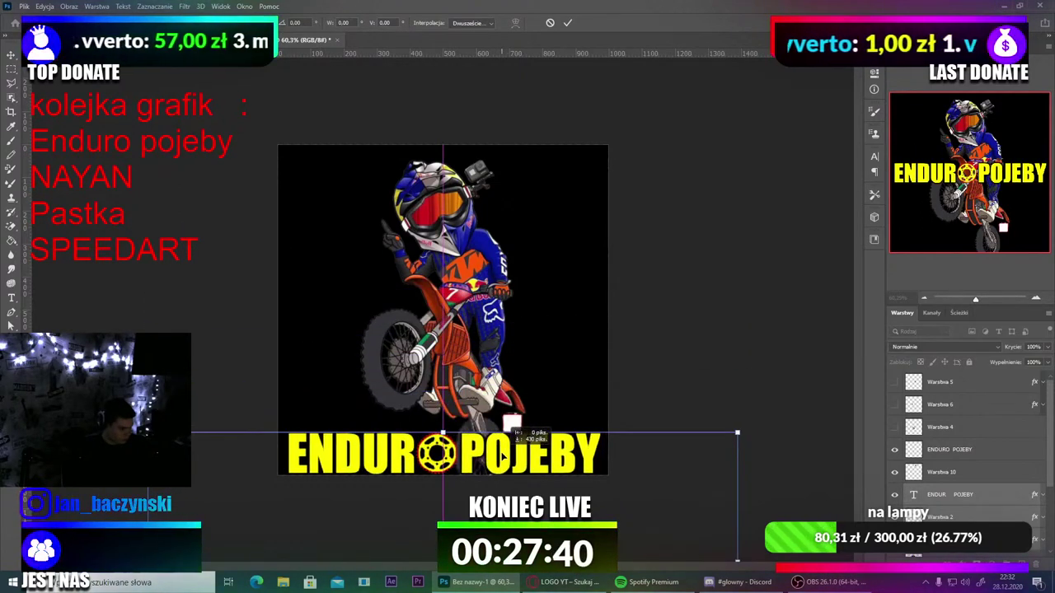
pyautogui.press('Return')
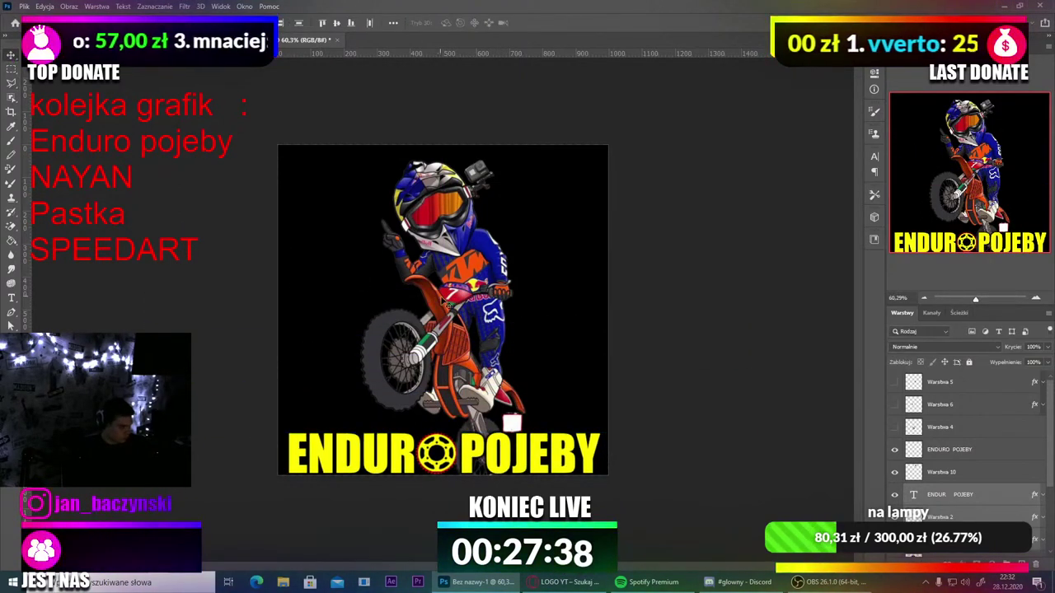
pyautogui.click(785, 423)
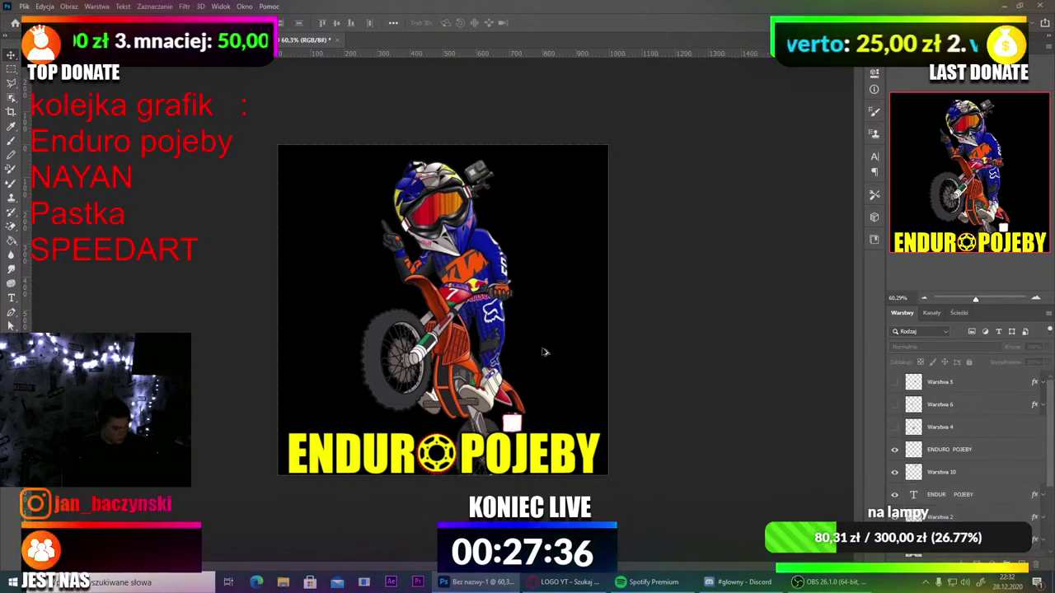
pyautogui.scroll(-3, 426, 336)
pyautogui.scroll(2, 428, 337)
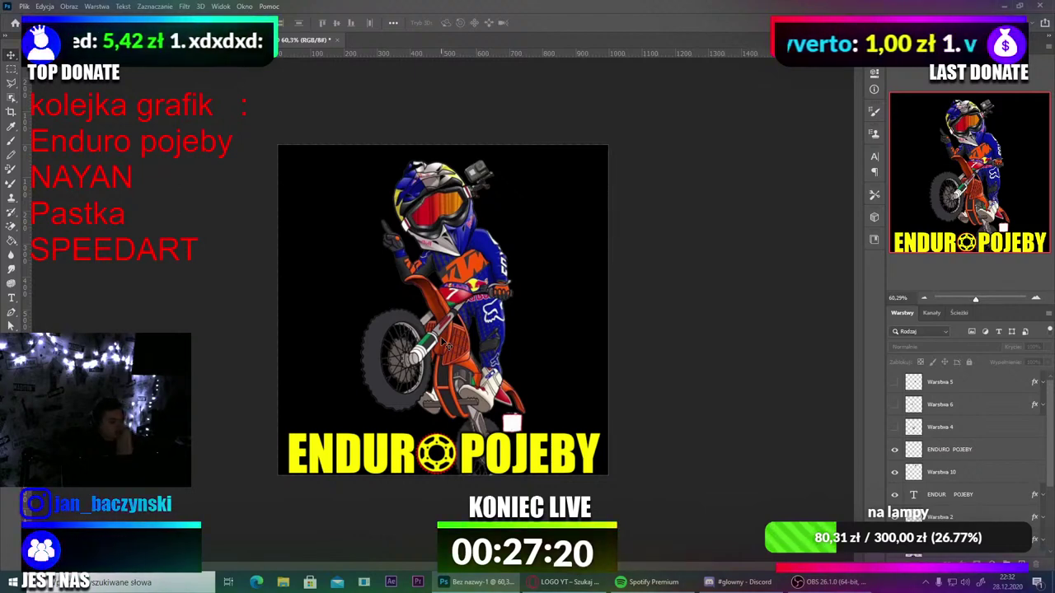
# Step: Move the small black ENDURO POJEBY lettering onto the white plate at the rear of the bike
pyautogui.click(937, 495)
pyautogui.hotkey('ctrl', 't')
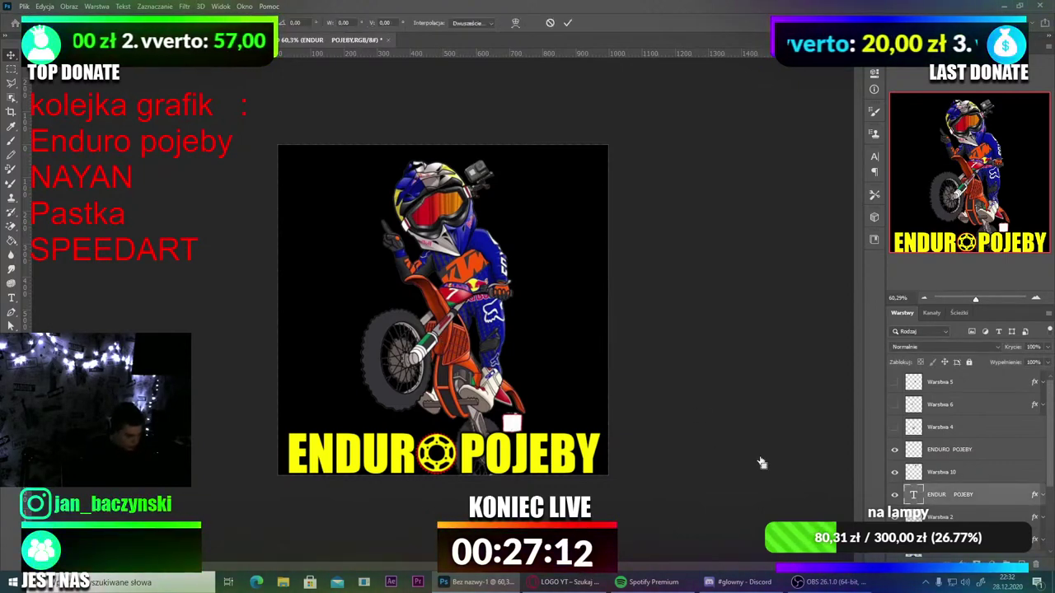
pyautogui.click(953, 451)
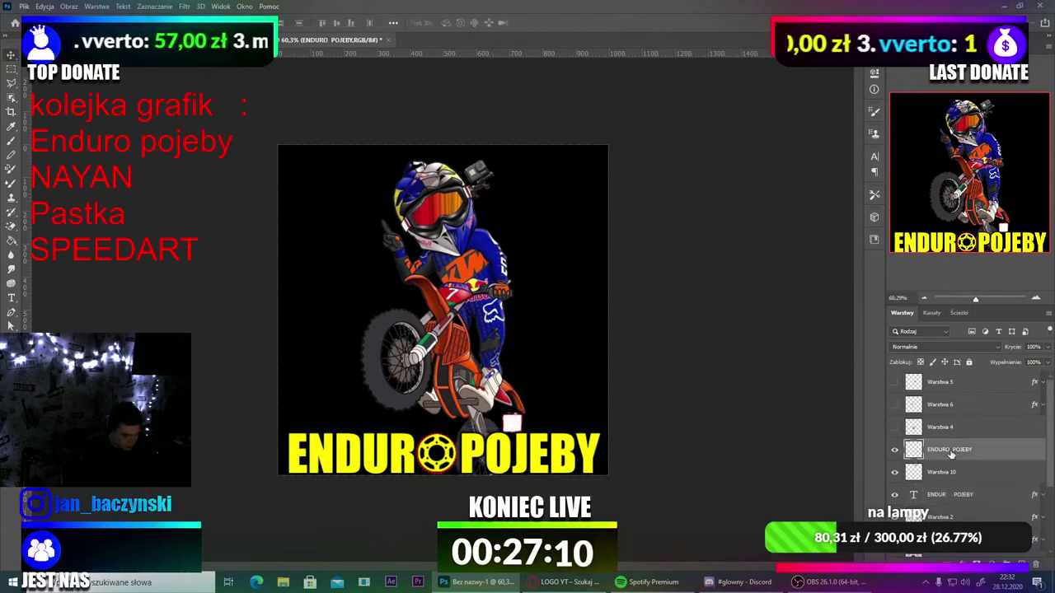
pyautogui.moveTo(598, 428); pyautogui.dragTo(511, 422)
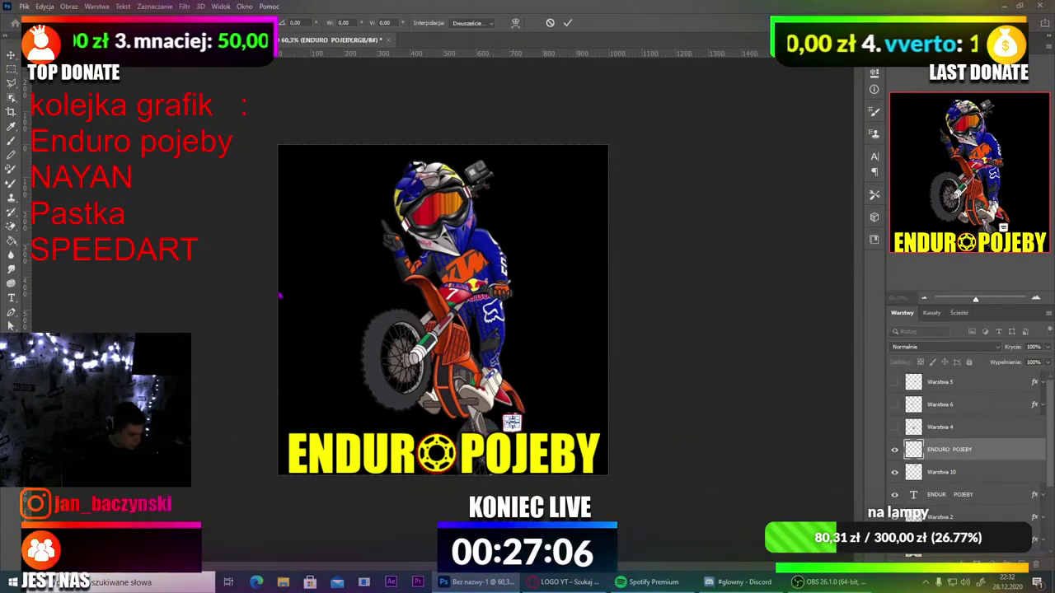
pyautogui.press('Return')
# Step: Nudge the small black ENDURO POJEBY lettering into place on the white plate at the rear of the bike
pyautogui.scroll(5, 537, 445)
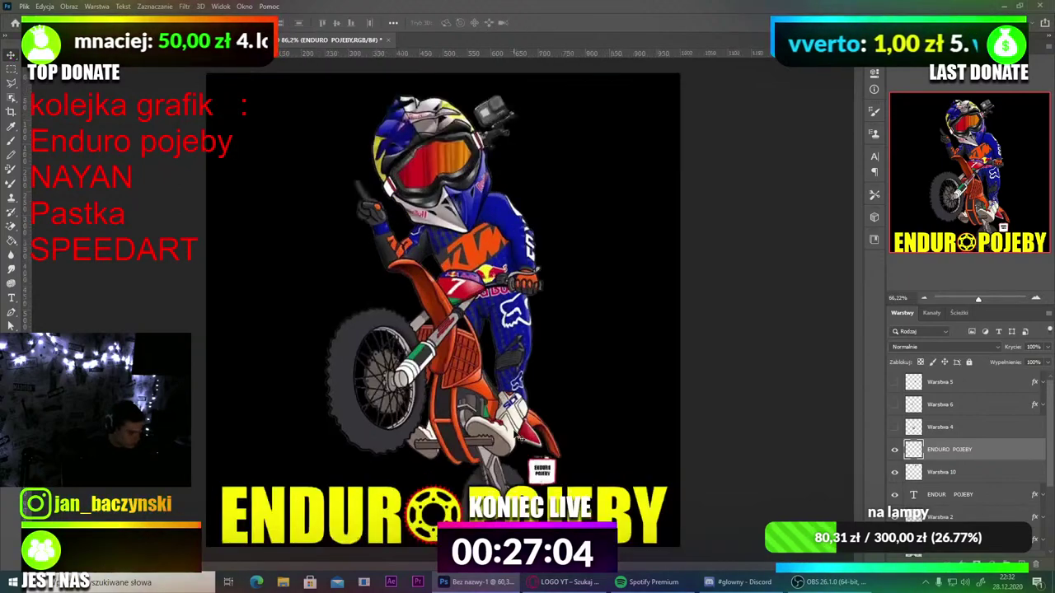
pyautogui.scroll(2, 550, 480)
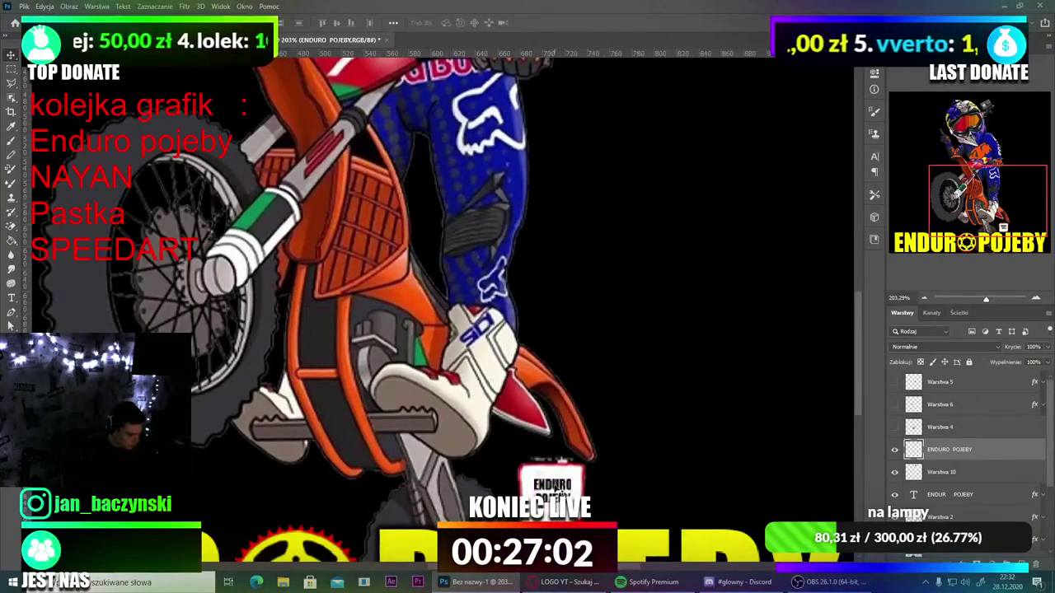
pyautogui.hotkey('ctrl', 't')
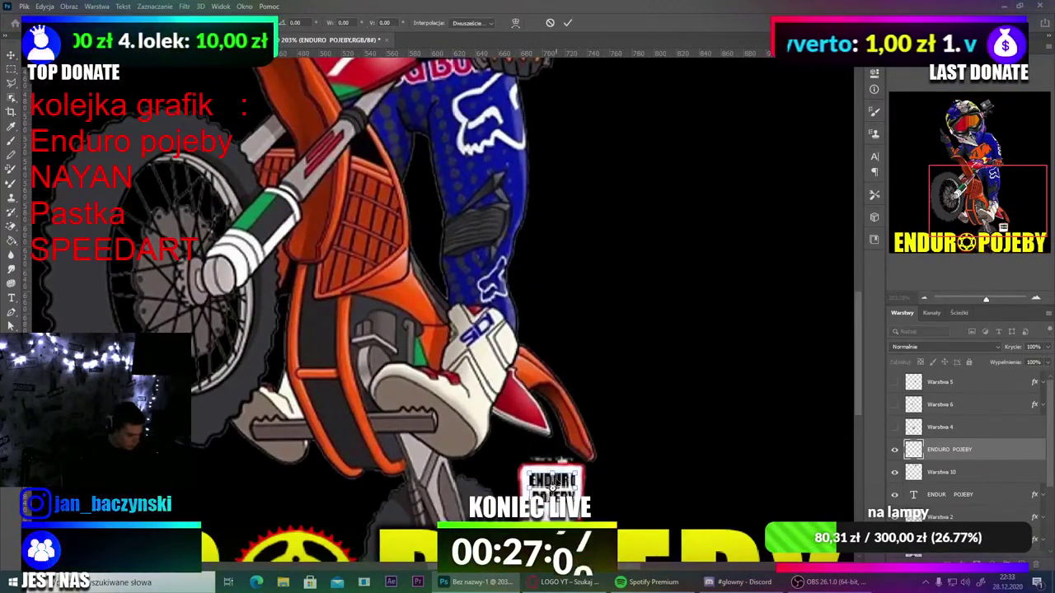
pyautogui.press('Down')
pyautogui.press('Return')
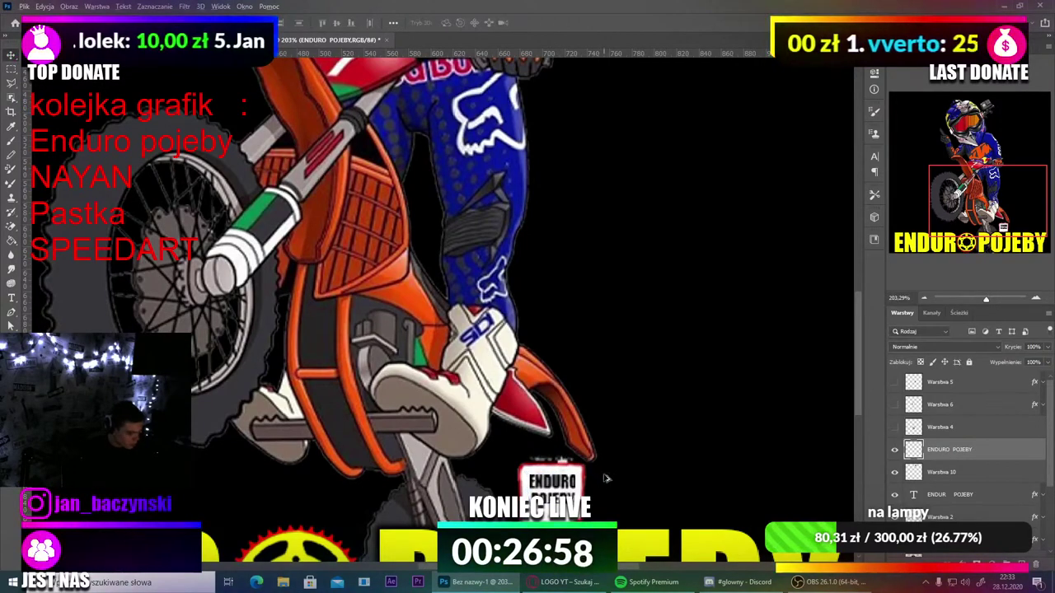
pyautogui.hotkey('ctrl', '0')
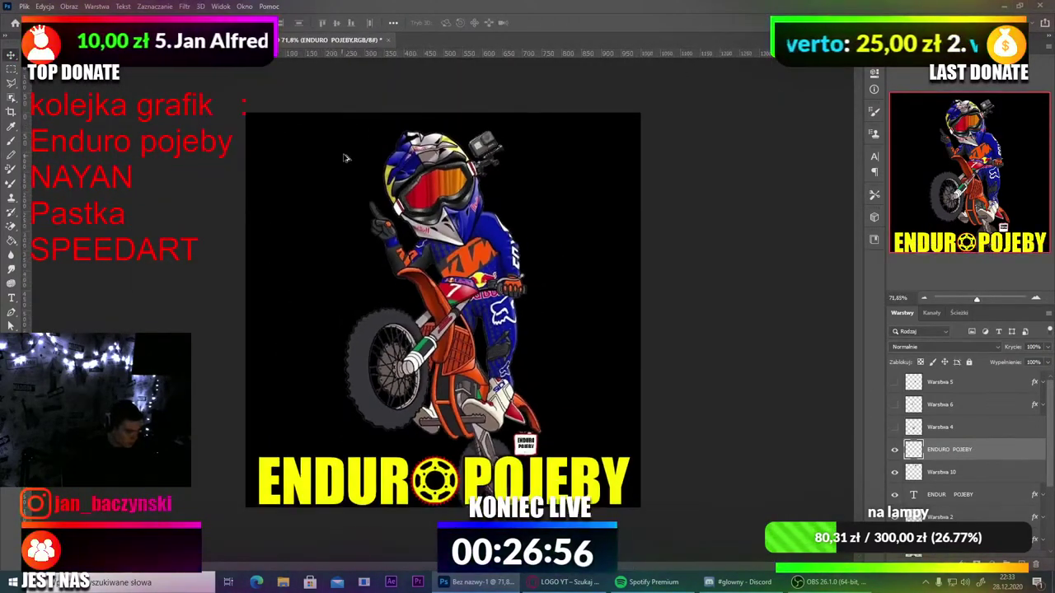
# Step: Select the motocross rider's layer and hide it
pyautogui.scroll(1, 345, 156)
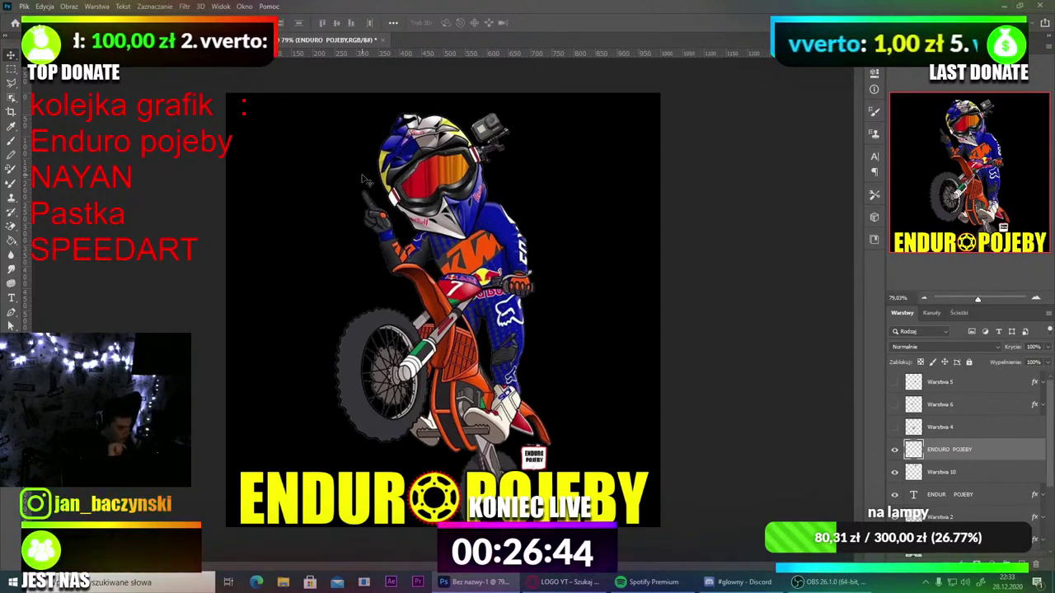
pyautogui.click(475, 230)
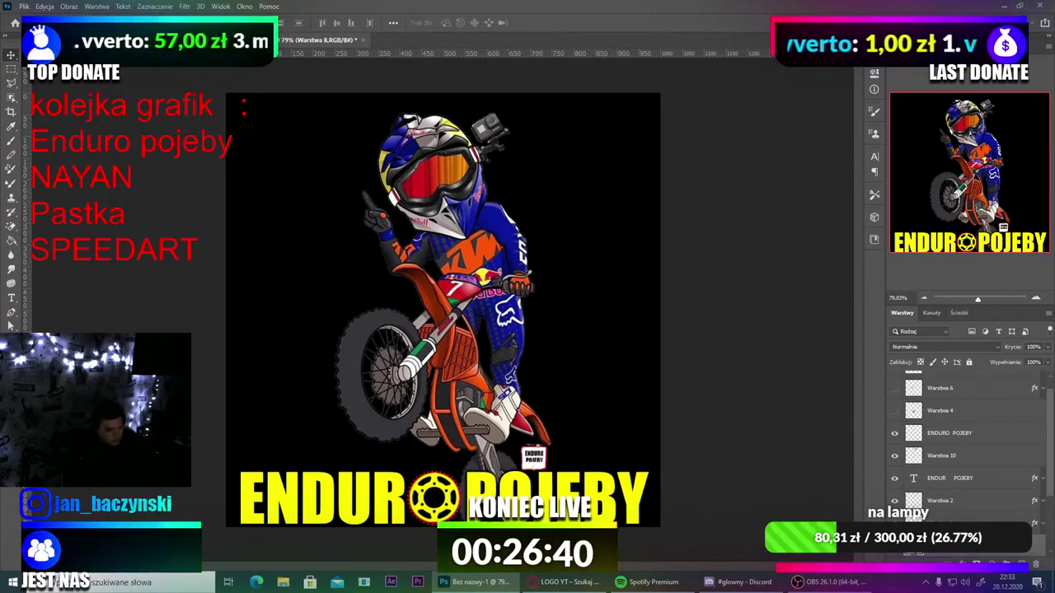
pyautogui.click(894, 546)
# Step: Switch to the browser and go back to the image search results for moto cross icon
pyautogui.click(525, 582)
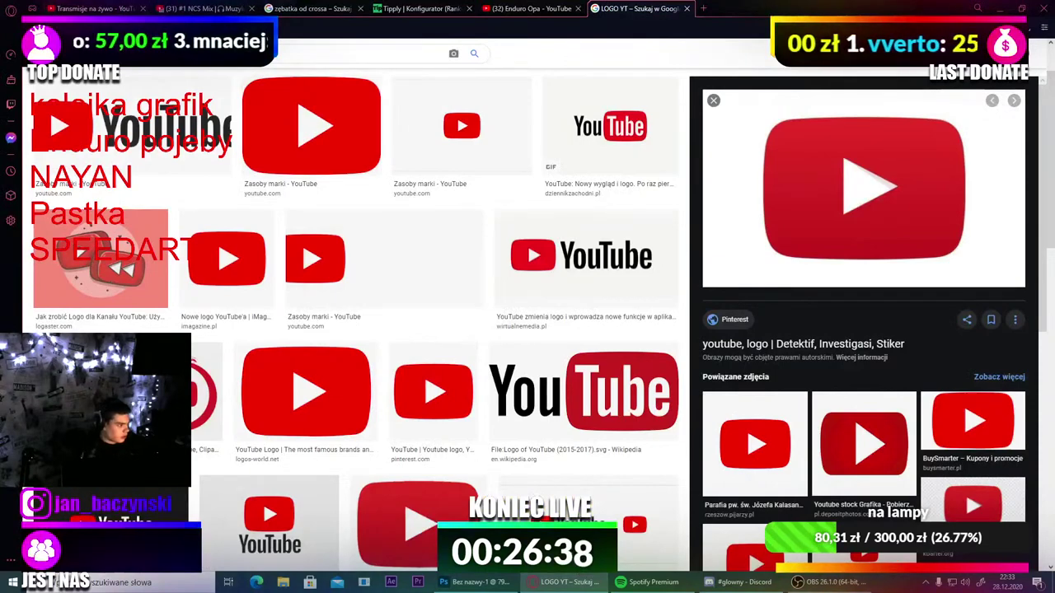
pyautogui.click(306, 388)
pyautogui.hotkey('alt', 'Left')
pyautogui.hotkey('alt', 'Left')
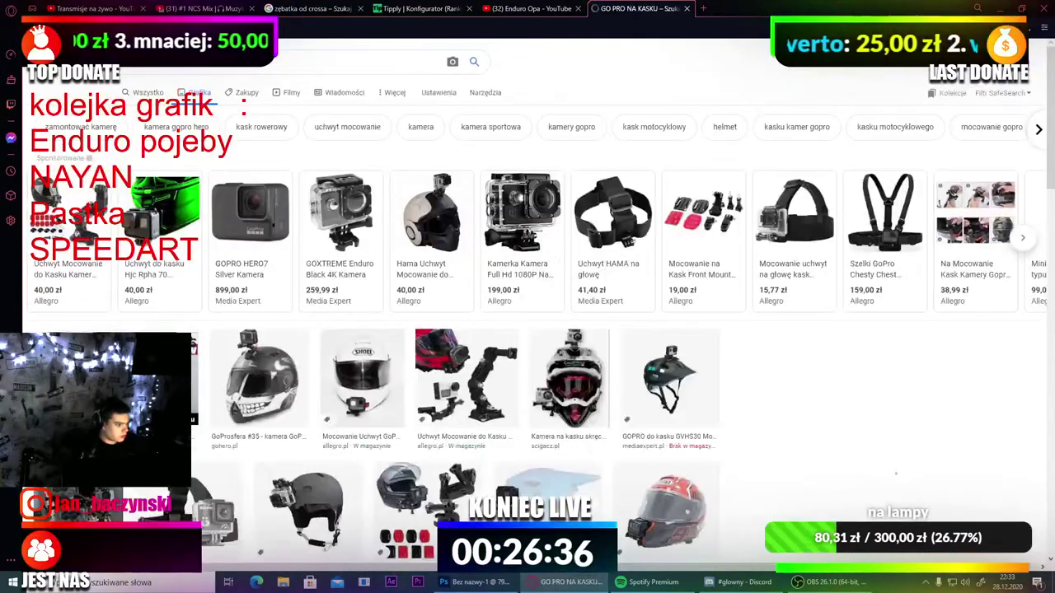
pyautogui.hotkey('alt', 'Left')
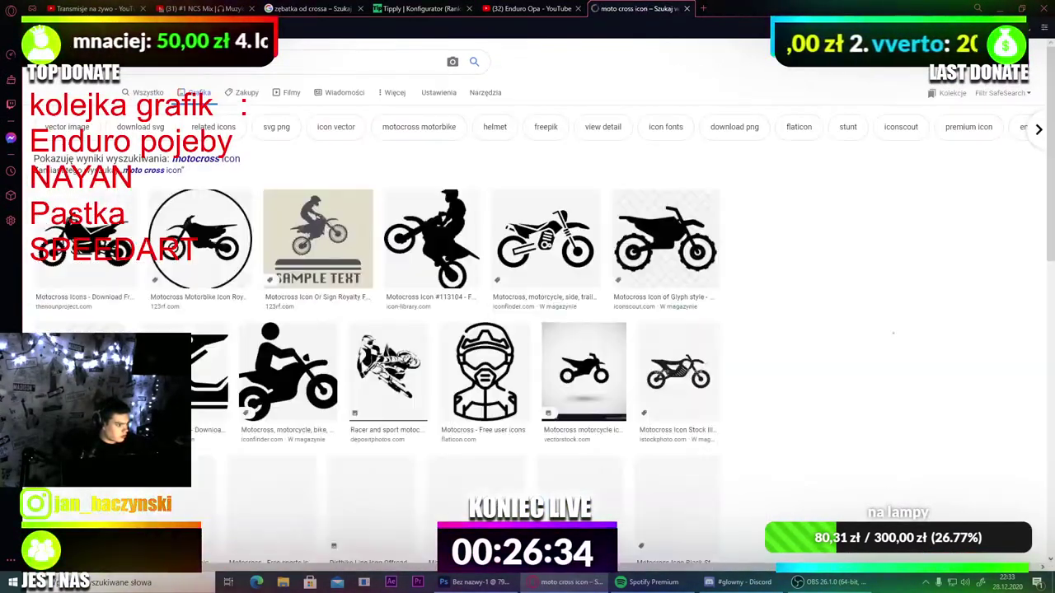
pyautogui.scroll(-4, 881, 466)
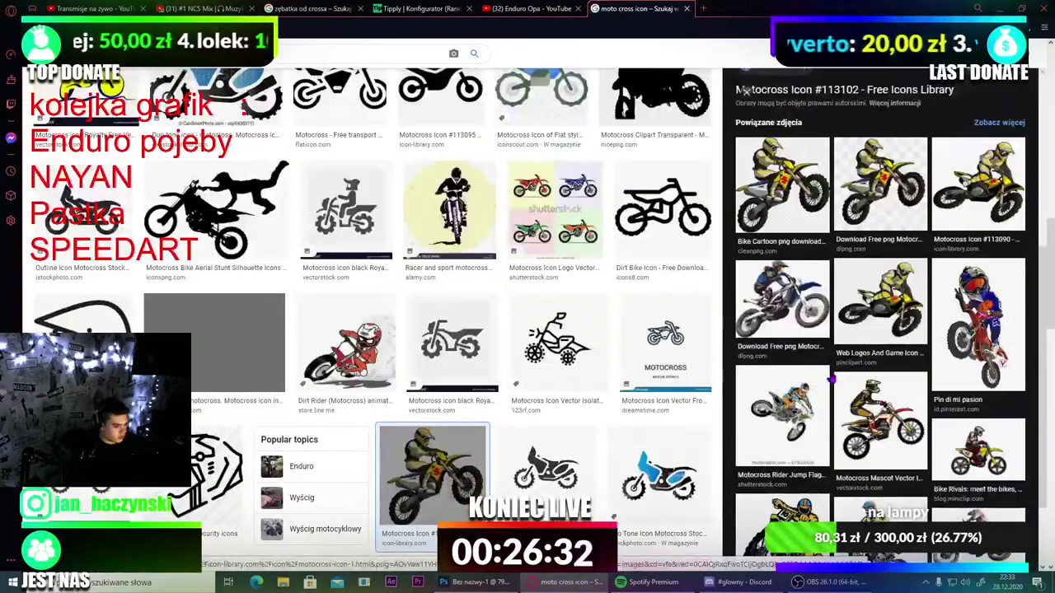
# Step: Copy the related picture of the blue-suited rider making a peace sign and paste it into the Photoshop document as a new layer
pyautogui.click(978, 324)
pyautogui.rightClick(875, 221)
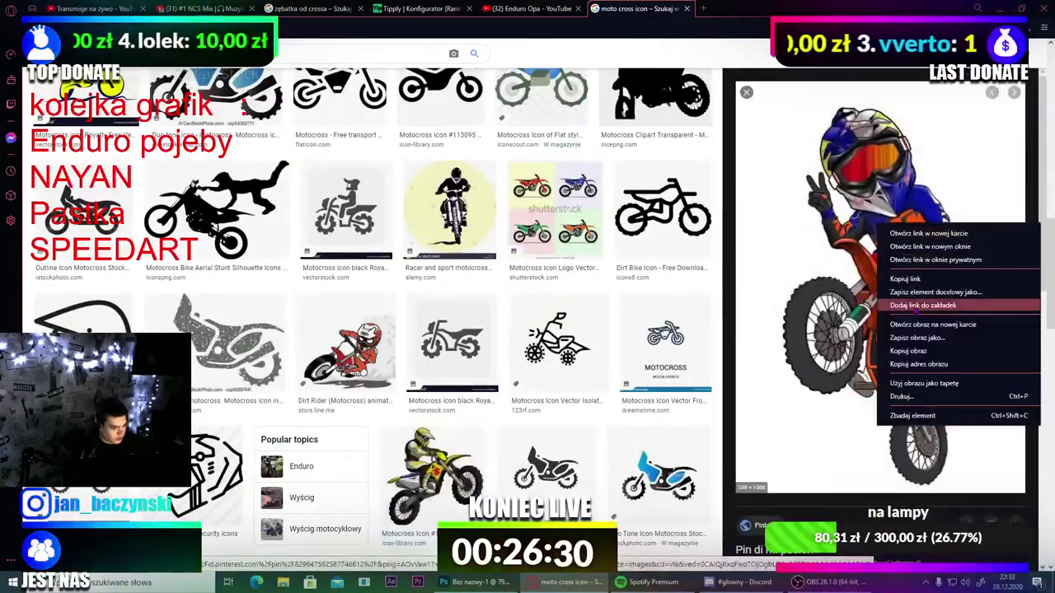
pyautogui.click(914, 354)
pyautogui.click(486, 583)
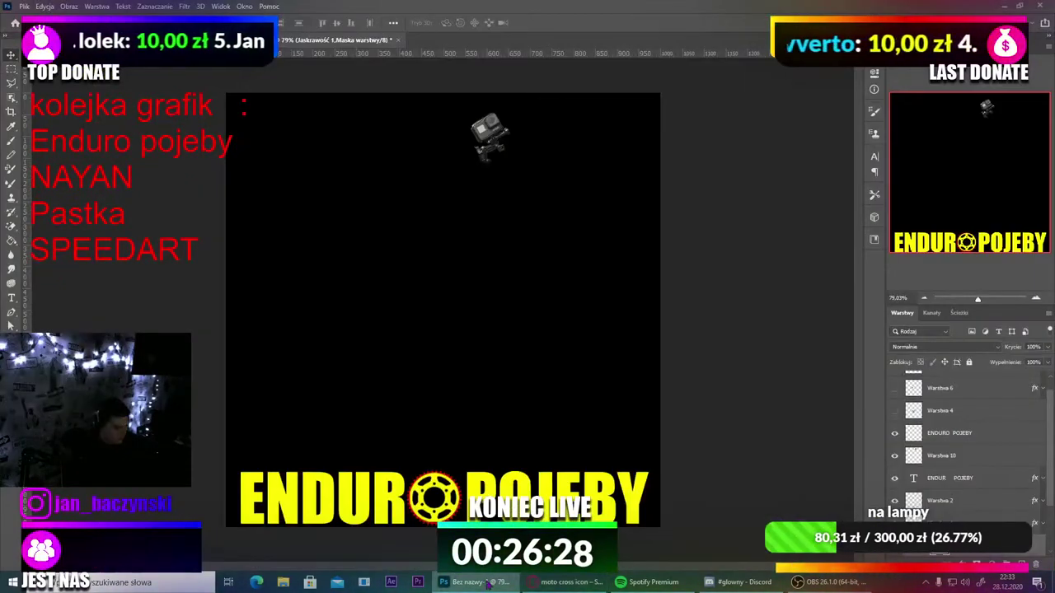
pyautogui.click(475, 582)
pyautogui.click(474, 583)
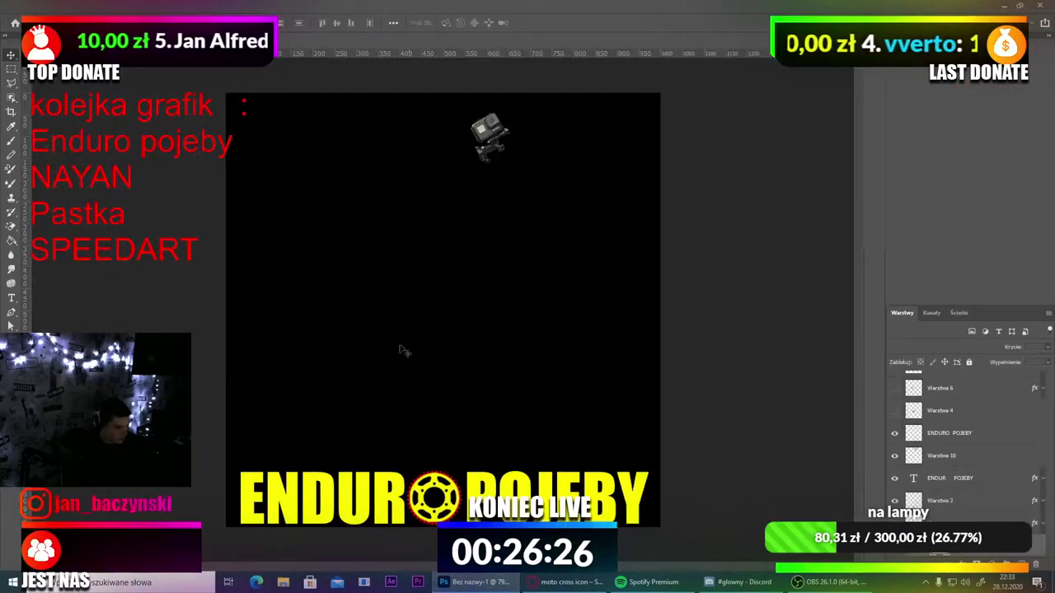
pyautogui.hotkey('ctrl', 'v')
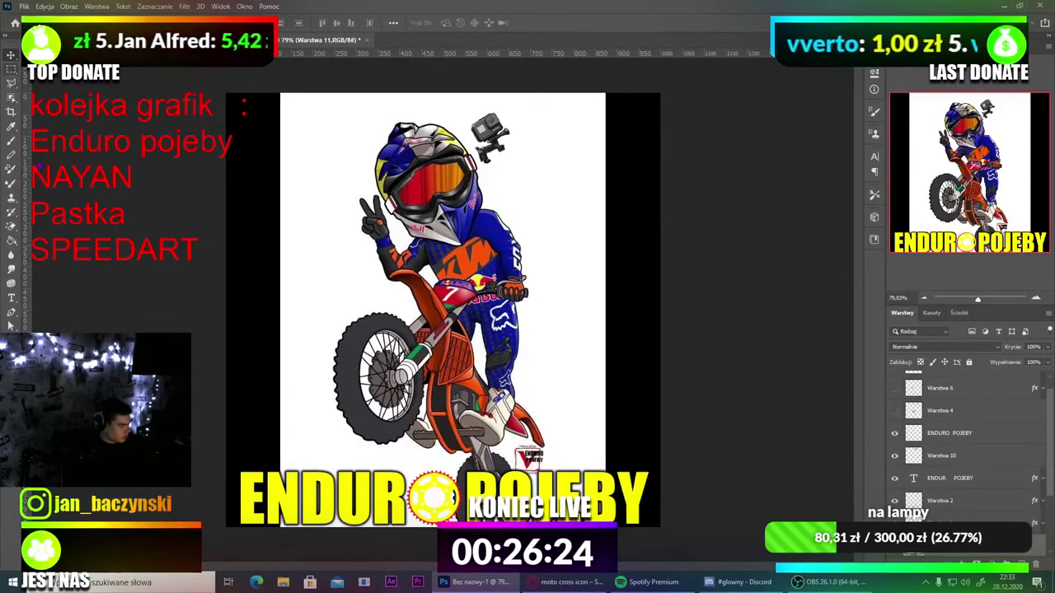
# Step: Remove the white background around the pasted rider and between its legs with the Magic Eraser
pyautogui.click(12, 227)
pyautogui.click(334, 257)
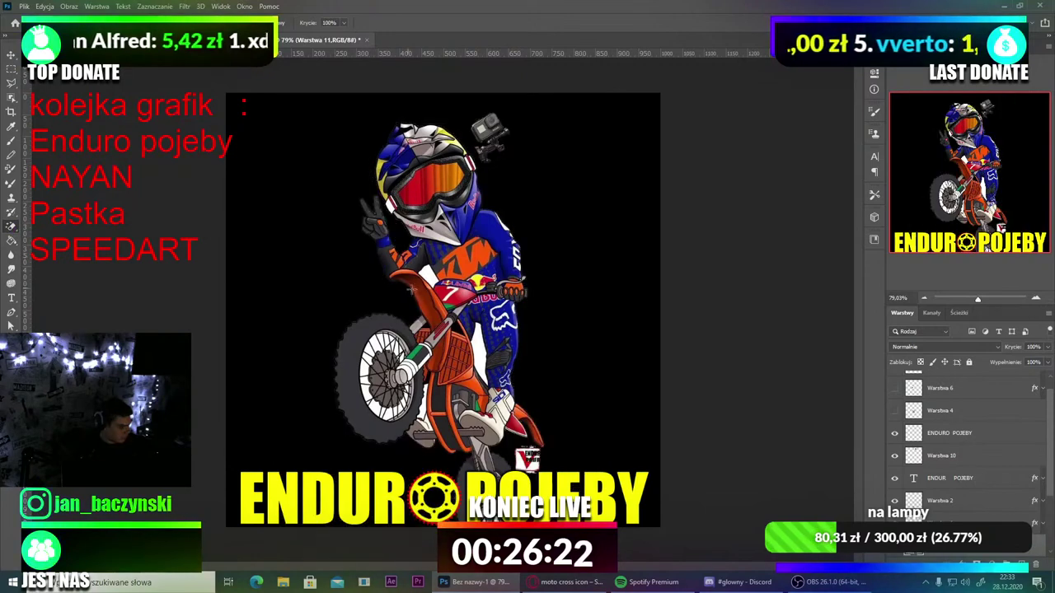
pyautogui.click(480, 346)
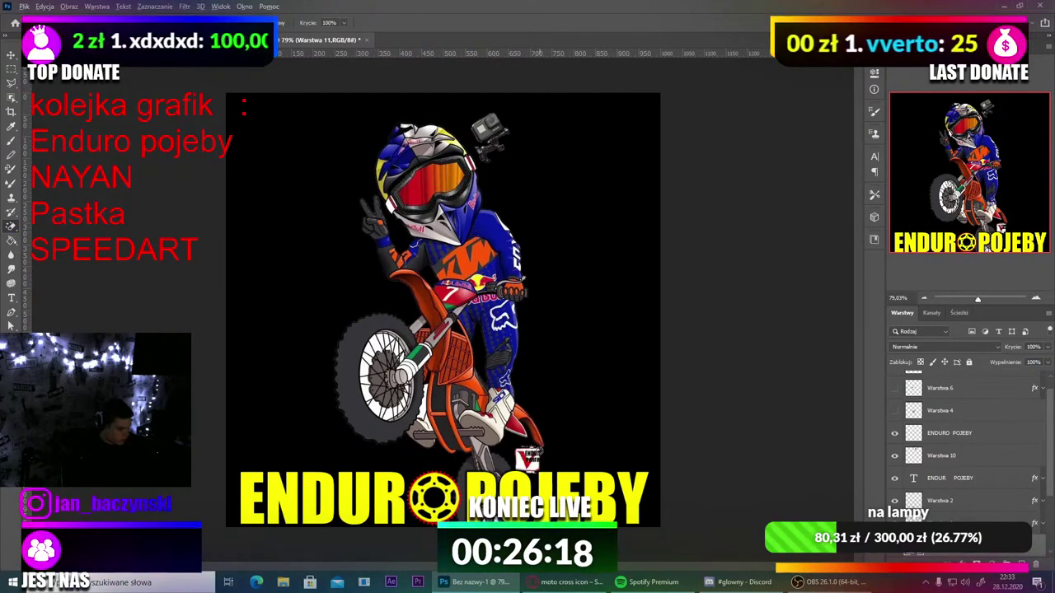
# Step: Erase the white gaps between the spokes of the front wheel
pyautogui.scroll(5, 419, 425)
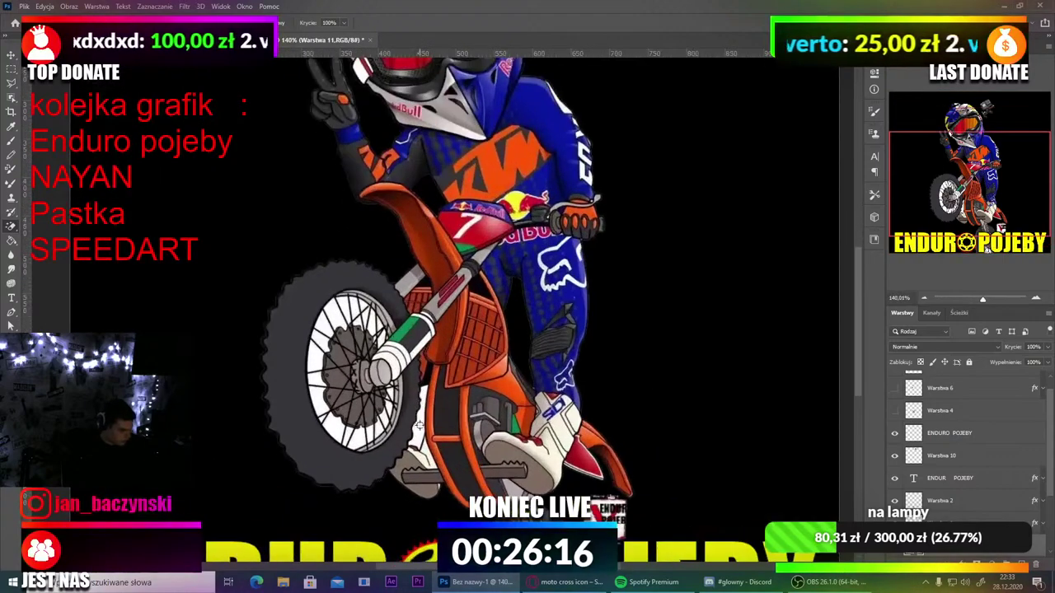
pyautogui.scroll(5, 367, 408)
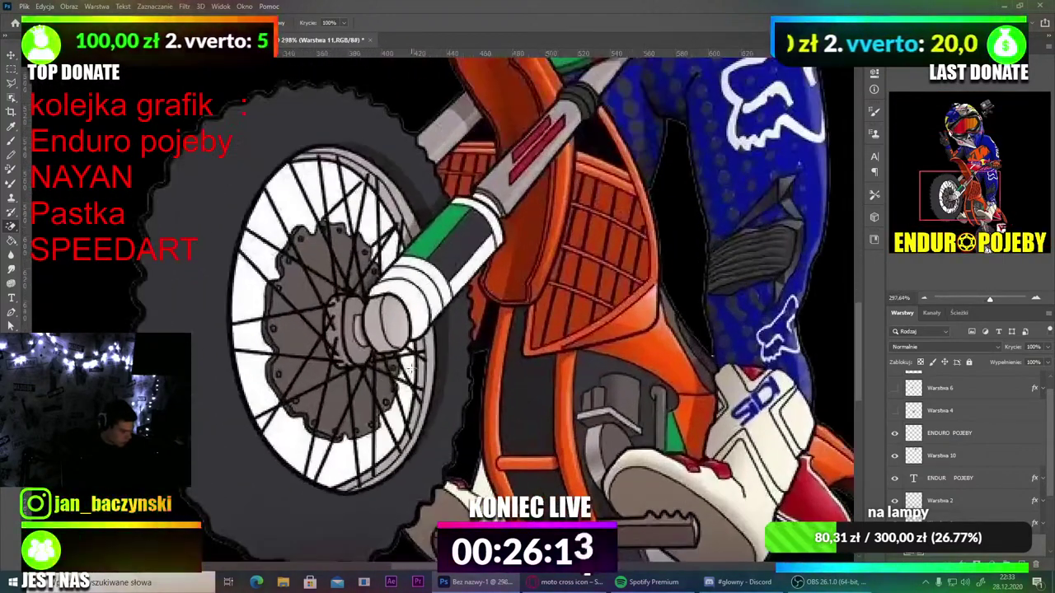
pyautogui.click(411, 368)
pyautogui.moveTo(406, 377)
pyautogui.mouseDown()
pyautogui.moveTo(401, 416)
pyautogui.moveTo(355, 458)
pyautogui.moveTo(314, 453)
pyautogui.moveTo(278, 427)
pyautogui.mouseUp()
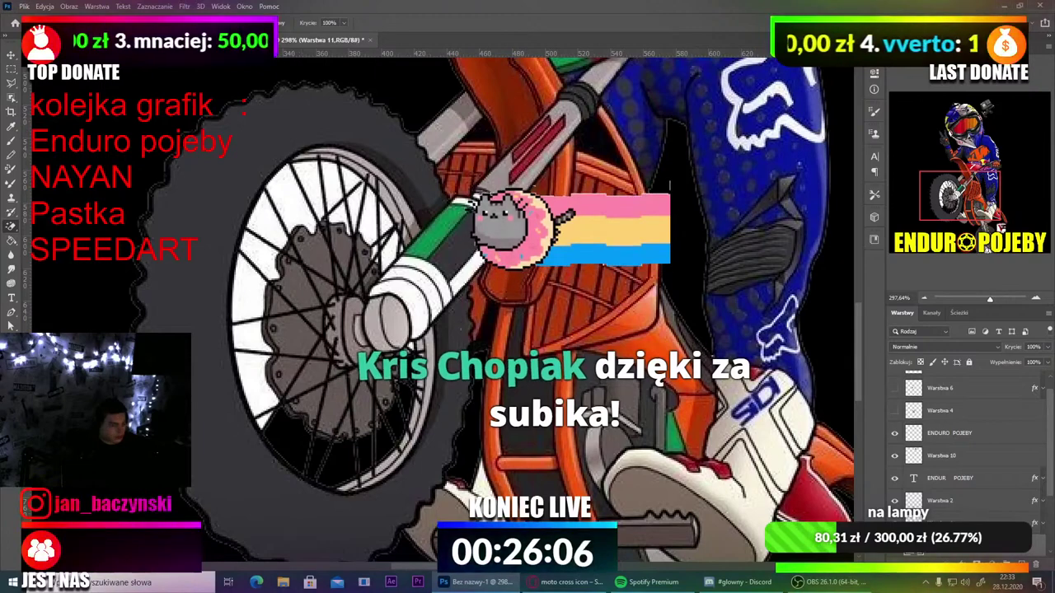
pyautogui.moveTo(251, 396)
pyautogui.mouseDown()
pyautogui.moveTo(236, 294)
pyautogui.moveTo(270, 221)
pyautogui.moveTo(297, 203)
pyautogui.mouseUp()
pyautogui.click(297, 203)
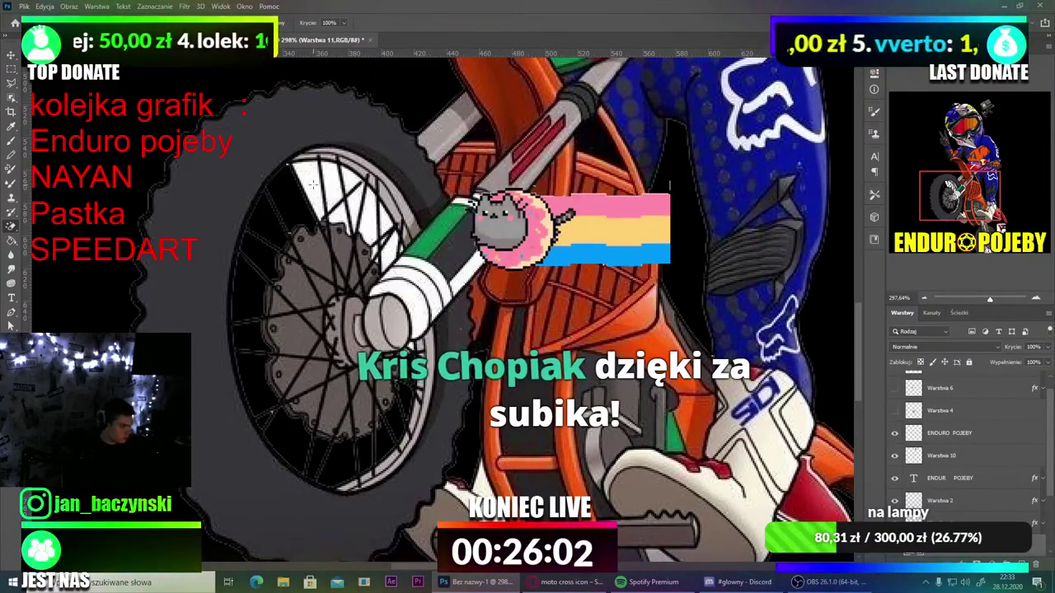
pyautogui.click(333, 183)
pyautogui.moveTo(352, 176); pyautogui.dragTo(372, 212)
pyautogui.click(372, 216)
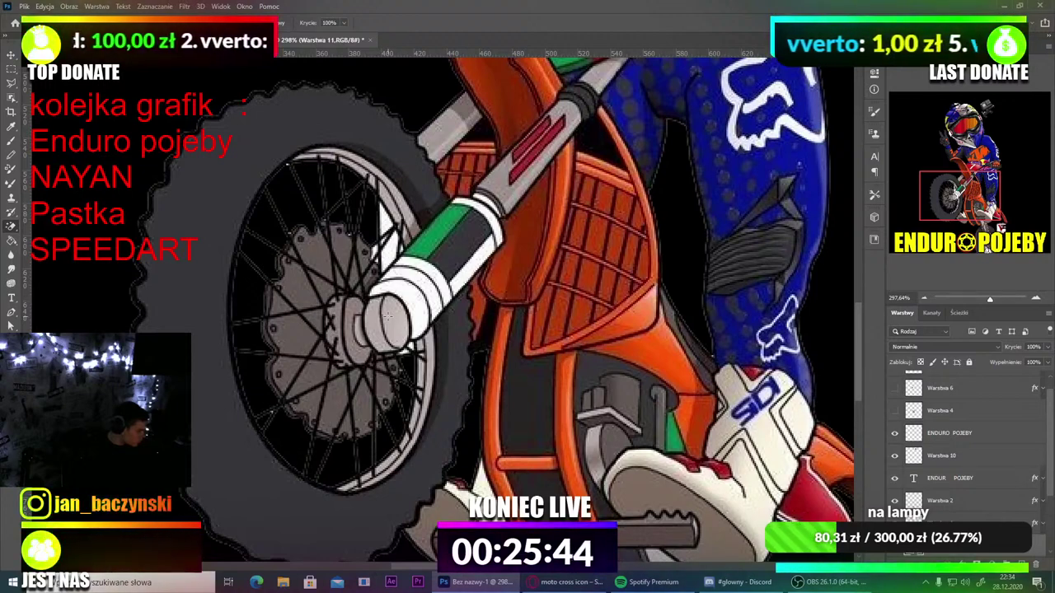
pyautogui.moveTo(382, 216); pyautogui.dragTo(390, 248)
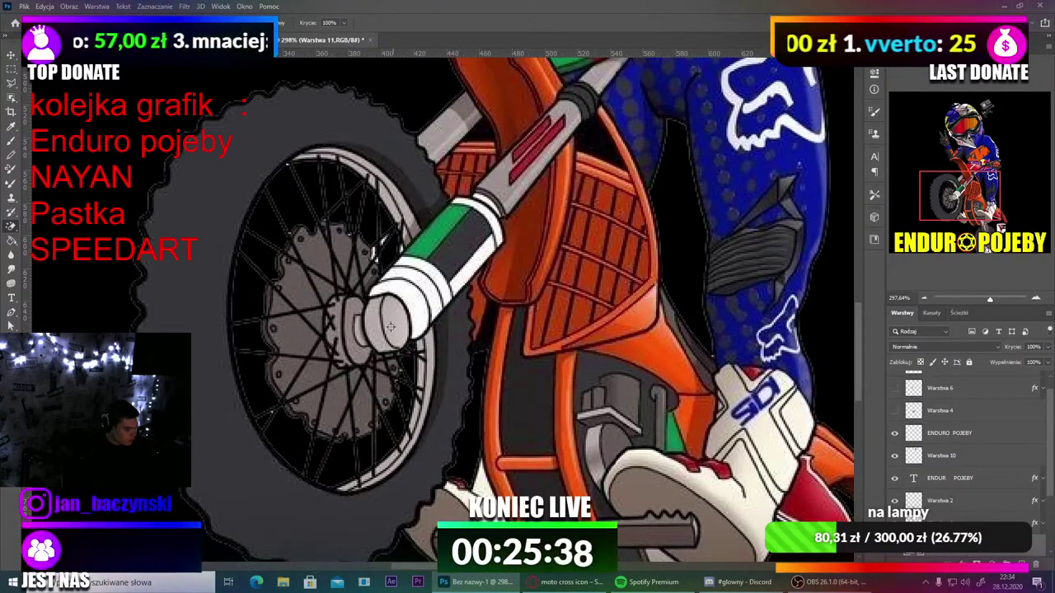
pyautogui.scroll(3, 390, 327)
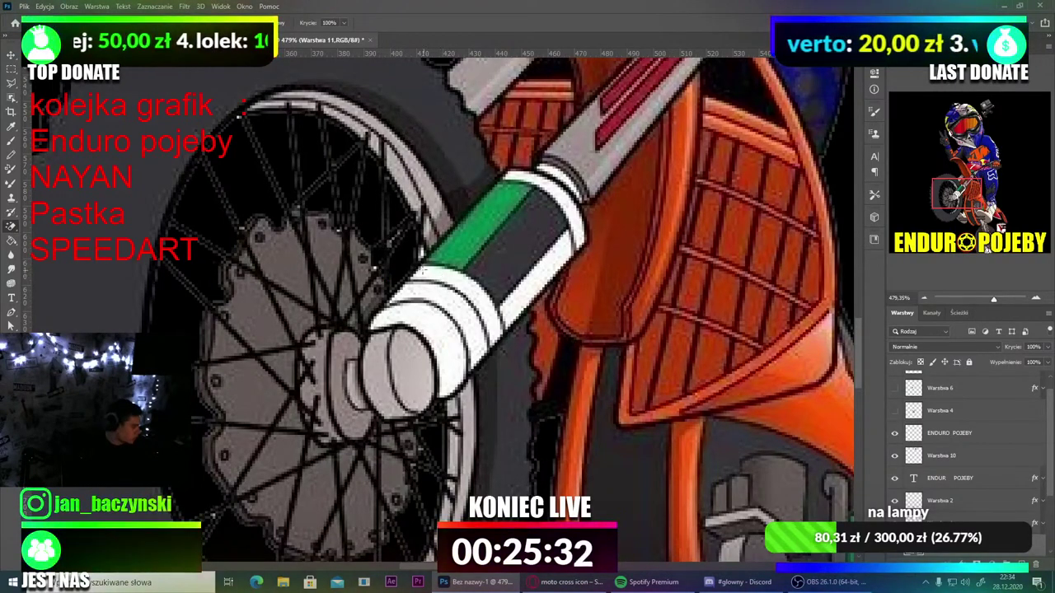
# Step: Move the pasted rider up until the whole rear wheel clears the title, and erase the white strip behind the tyre
pyautogui.scroll(-4, 416, 333)
pyautogui.scroll(-4, 416, 334)
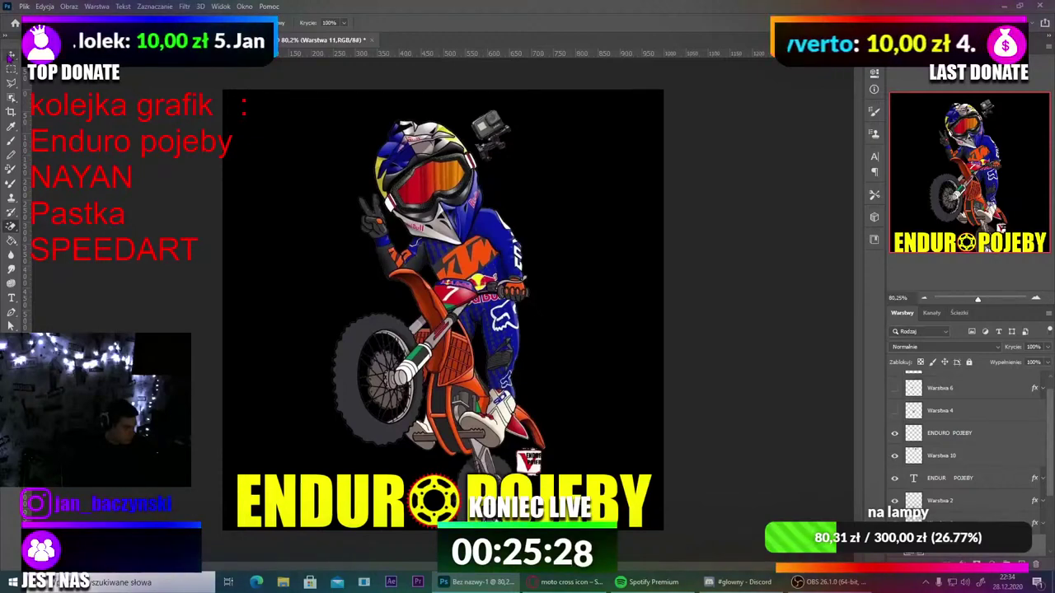
pyautogui.click(11, 55)
pyautogui.moveTo(451, 247); pyautogui.dragTo(455, 115)
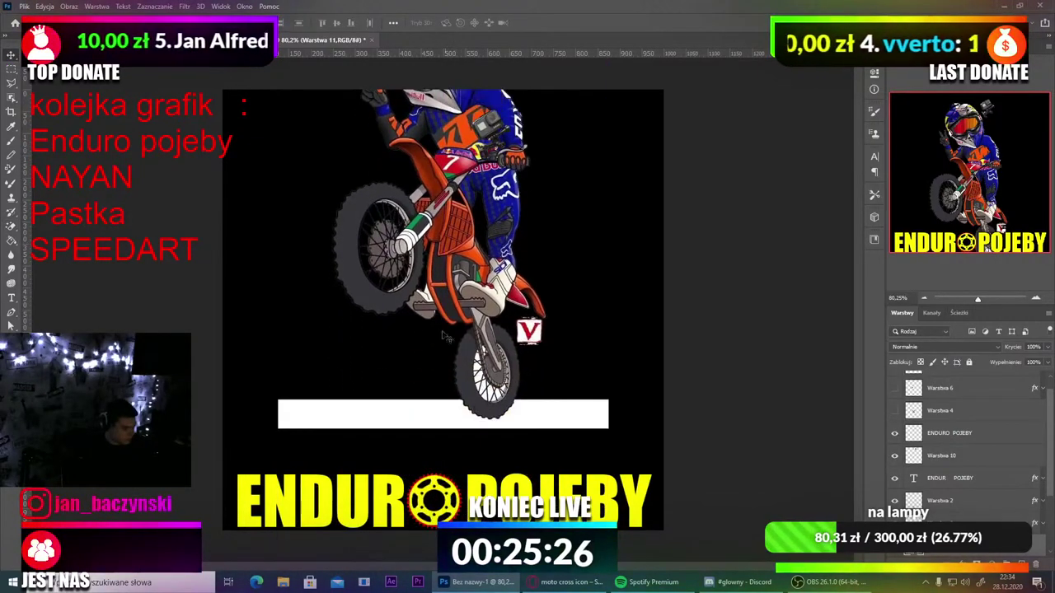
pyautogui.click(12, 225)
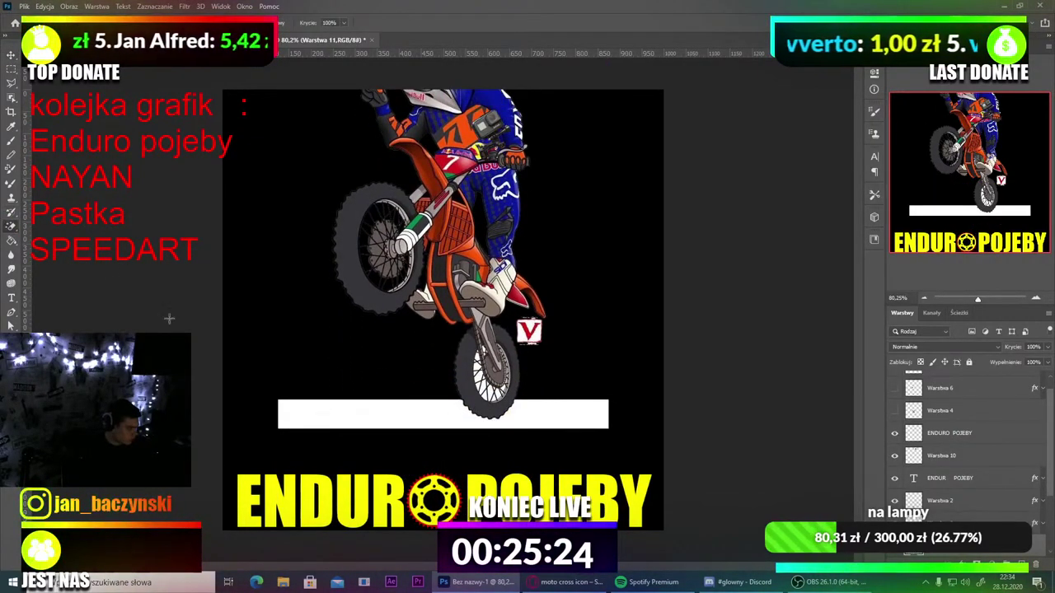
pyautogui.click(352, 418)
# Step: Erase the white gaps between the spokes of the rear wheel, undoing the last erasure along the inner rim
pyautogui.scroll(5, 506, 388)
pyautogui.scroll(4, 502, 413)
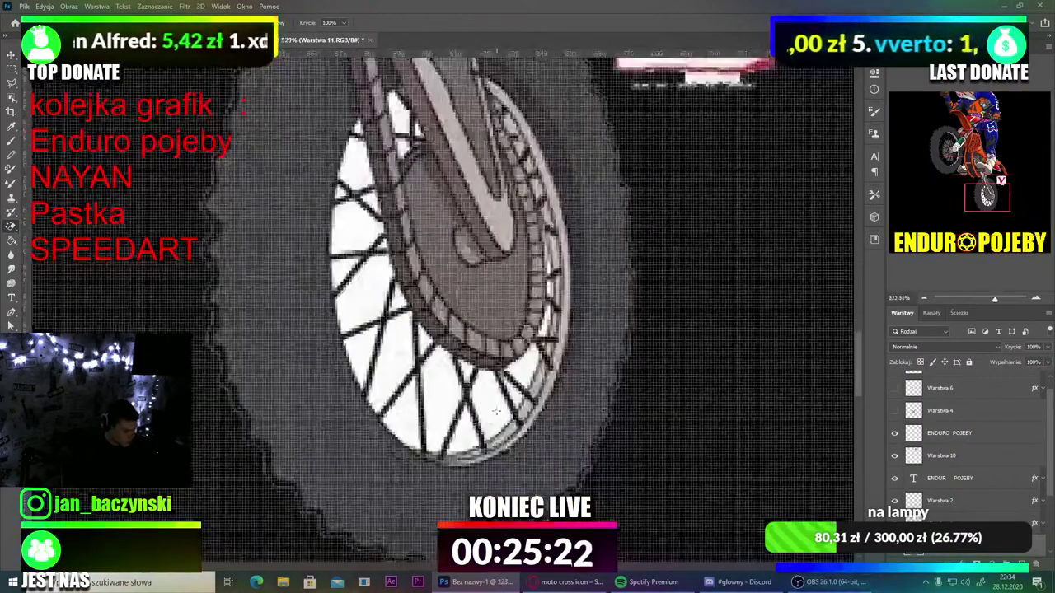
pyautogui.click(486, 420)
pyautogui.click(466, 432)
pyautogui.click(440, 396)
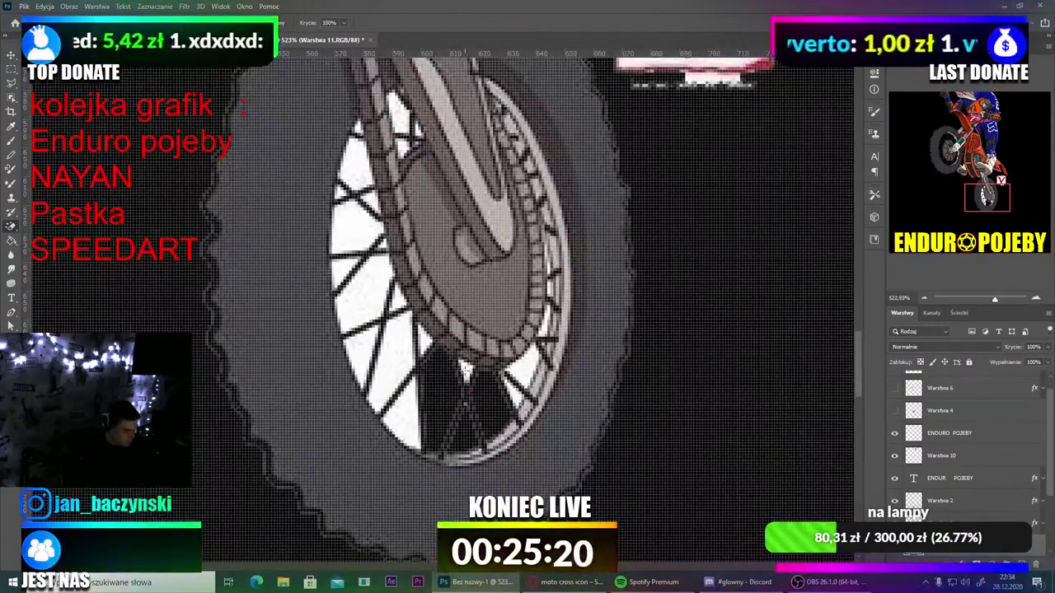
pyautogui.click(406, 408)
pyautogui.moveTo(423, 340)
pyautogui.mouseDown()
pyautogui.moveTo(375, 346)
pyautogui.moveTo(387, 301)
pyautogui.moveTo(399, 297)
pyautogui.moveTo(335, 270)
pyautogui.moveTo(342, 279)
pyautogui.moveTo(384, 245)
pyautogui.moveTo(359, 188)
pyautogui.moveTo(342, 194)
pyautogui.moveTo(358, 125)
pyautogui.moveTo(408, 136)
pyautogui.moveTo(403, 153)
pyautogui.moveTo(418, 131)
pyautogui.mouseUp()
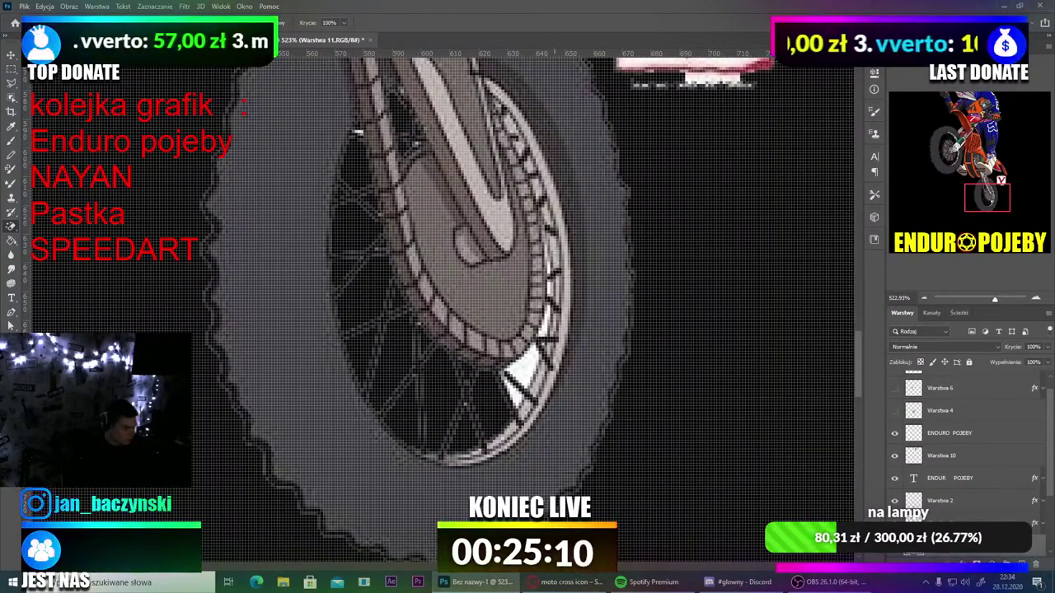
pyautogui.click(521, 374)
pyautogui.moveTo(512, 395); pyautogui.dragTo(521, 381)
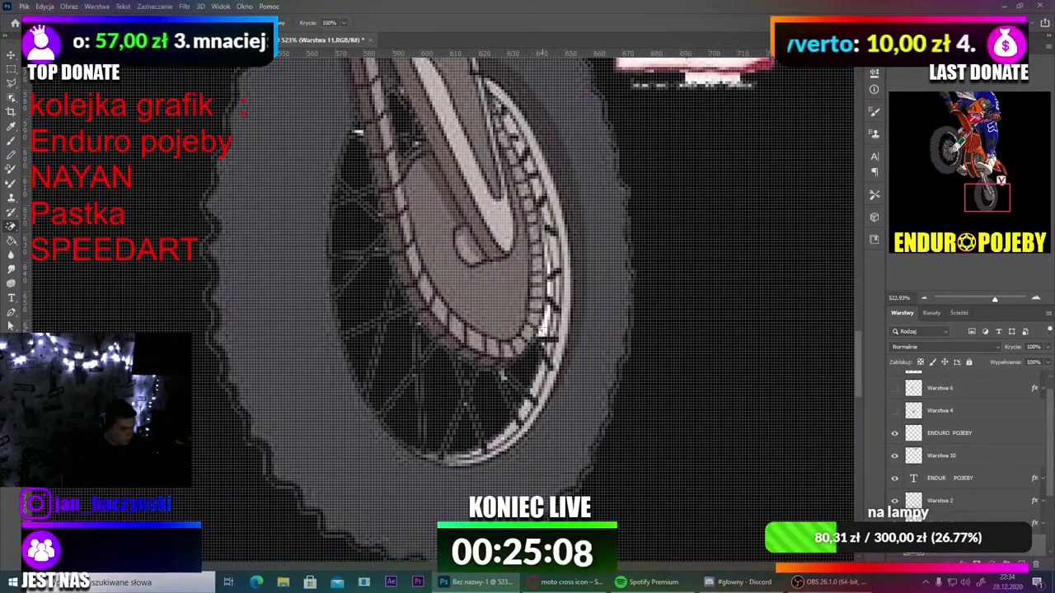
pyautogui.moveTo(542, 332); pyautogui.dragTo(548, 245)
pyautogui.hotkey('ctrl', 'z')
pyautogui.scroll(-4, 552, 278)
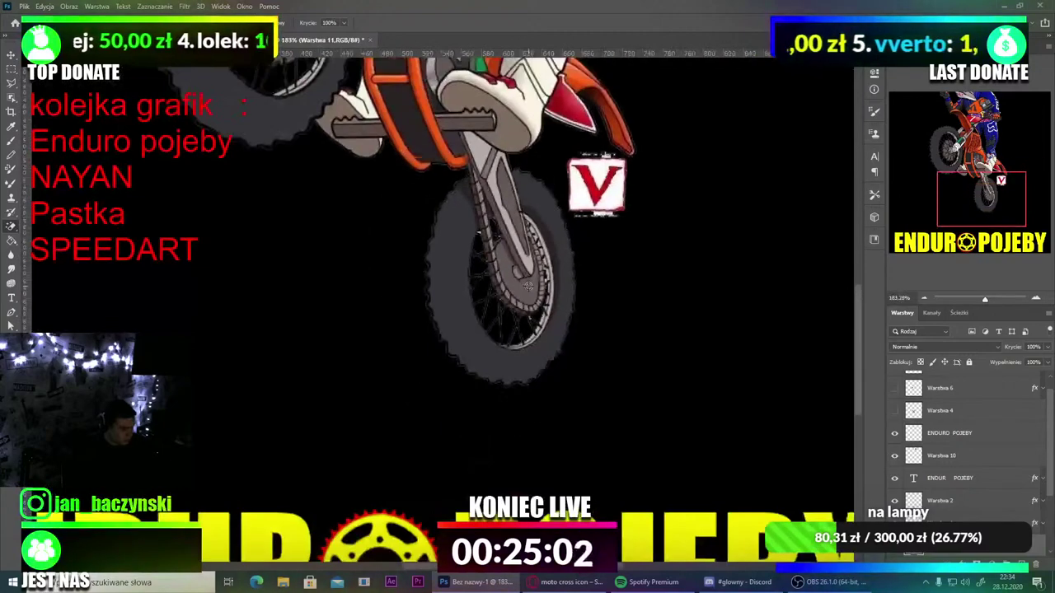
# Step: Paint a continuous red border around the square V plate behind the bike with a small brush
pyautogui.scroll(1, 579, 213)
pyautogui.scroll(5, 580, 213)
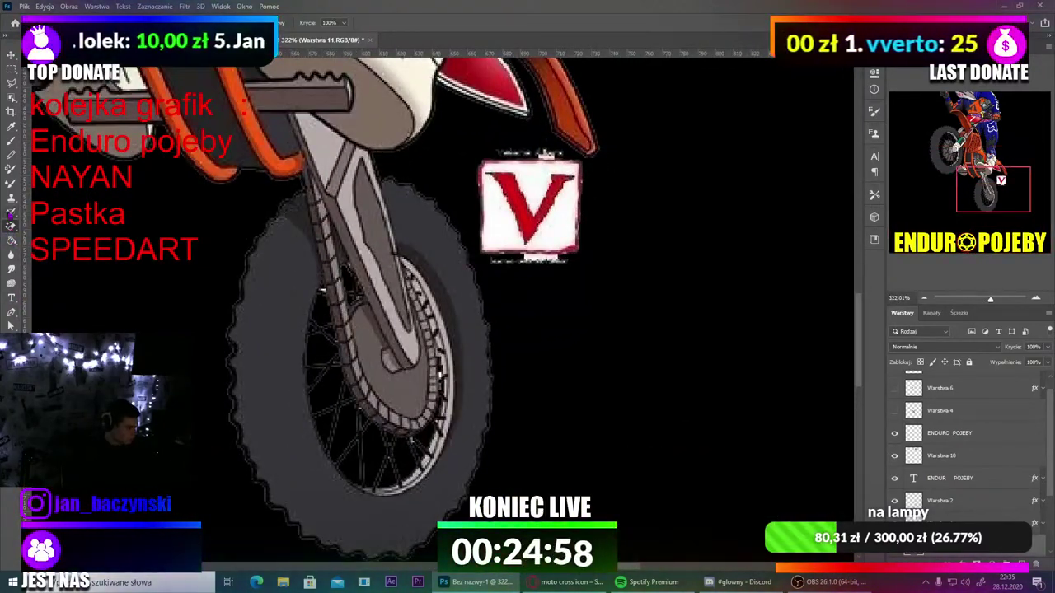
pyautogui.click(8, 145)
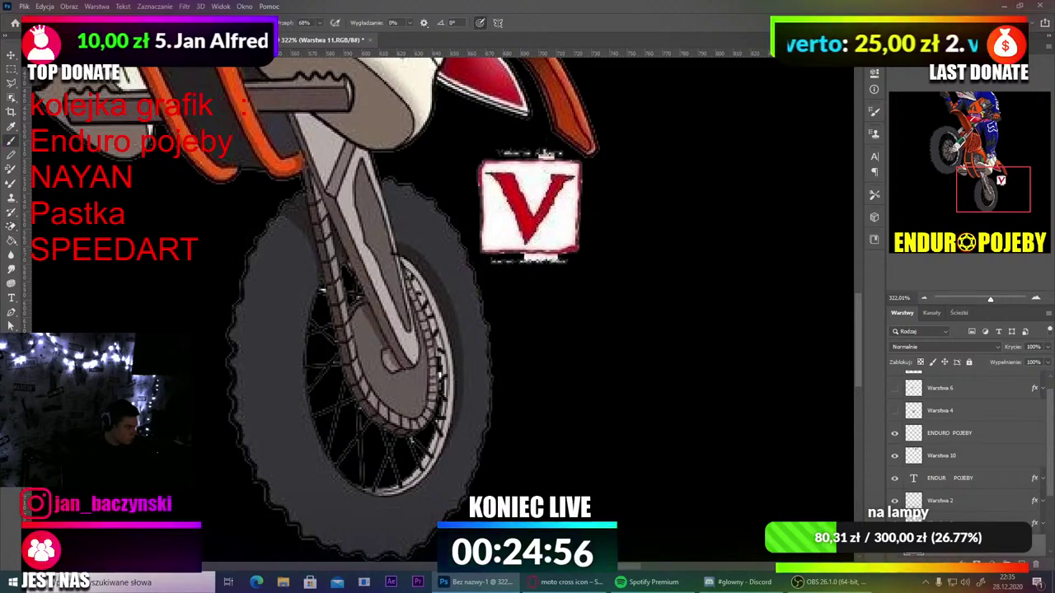
pyautogui.click(59, 23)
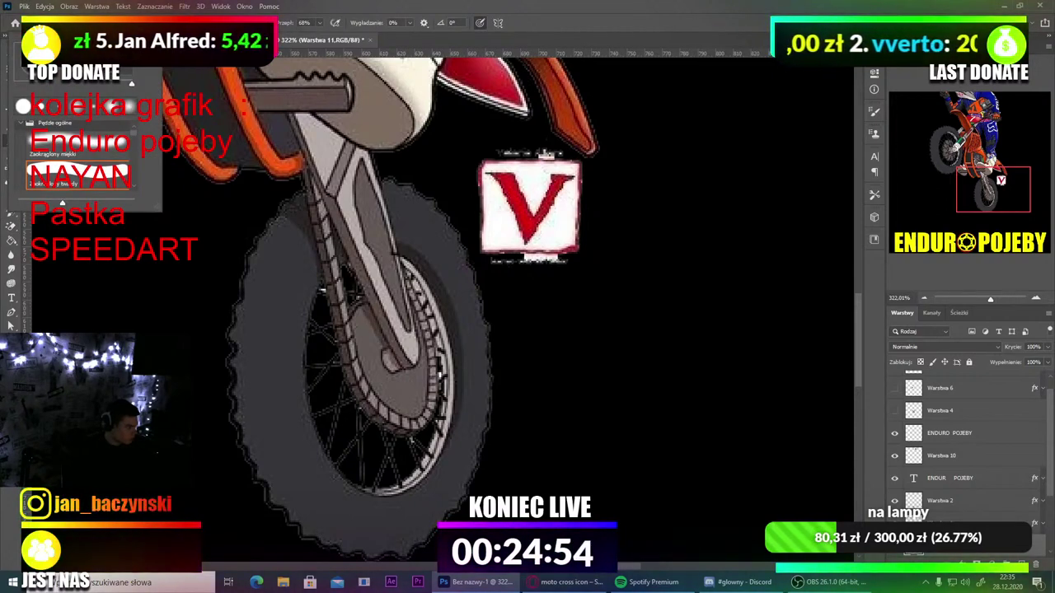
pyautogui.click(80, 234)
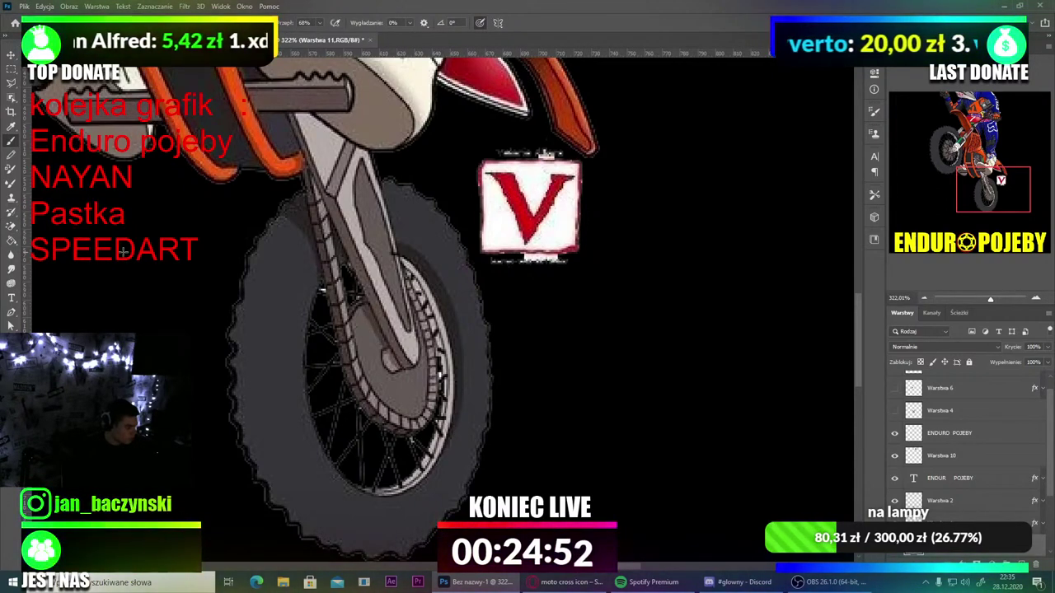
pyautogui.scroll(3, 484, 198)
pyautogui.scroll(-1, 467, 165)
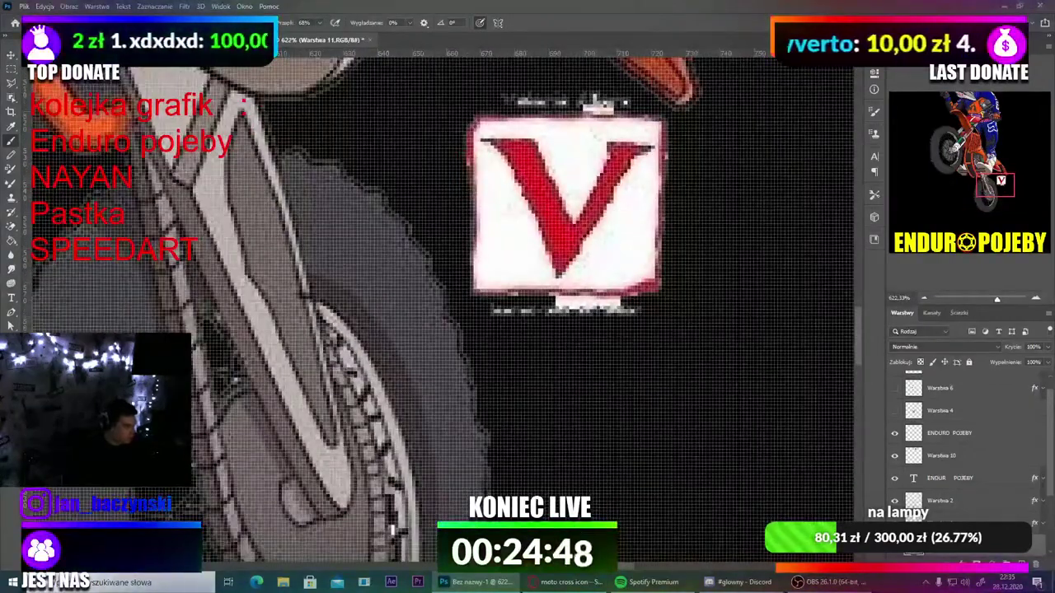
pyautogui.click(62, 23)
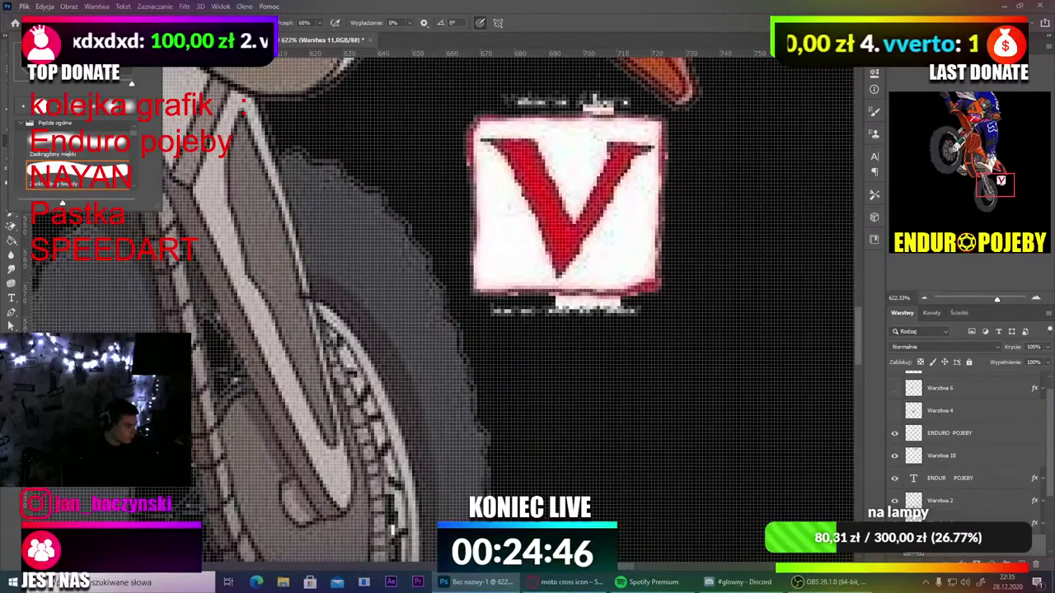
pyautogui.click(473, 115)
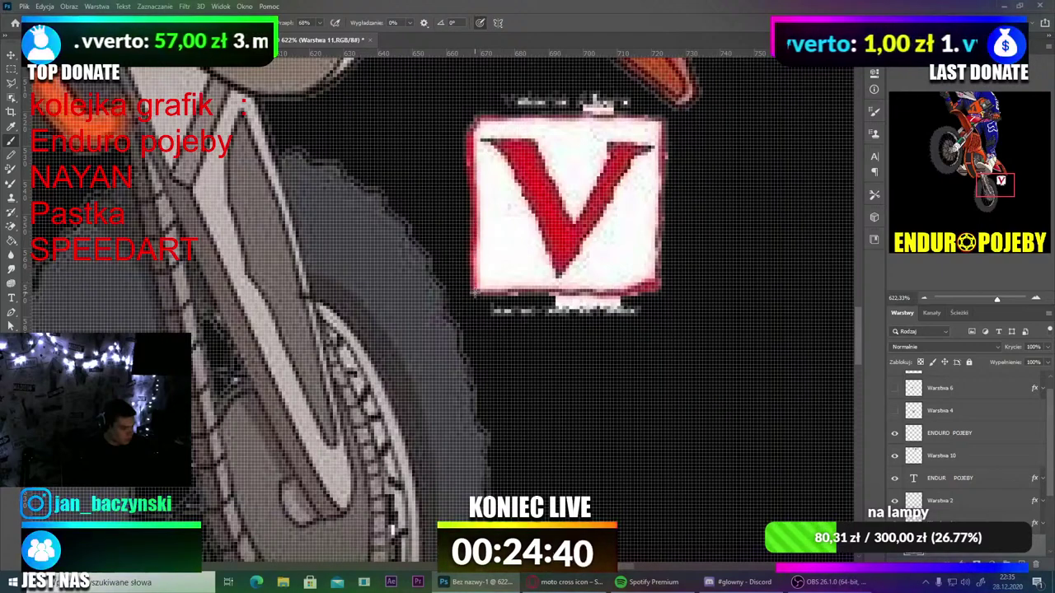
pyautogui.moveTo(476, 294)
pyautogui.mouseDown()
pyautogui.moveTo(634, 295)
pyautogui.moveTo(656, 285)
pyautogui.moveTo(660, 126)
pyautogui.moveTo(477, 121)
pyautogui.moveTo(475, 289)
pyautogui.moveTo(629, 292)
pyautogui.moveTo(658, 274)
pyautogui.moveTo(662, 206)
pyautogui.mouseUp()
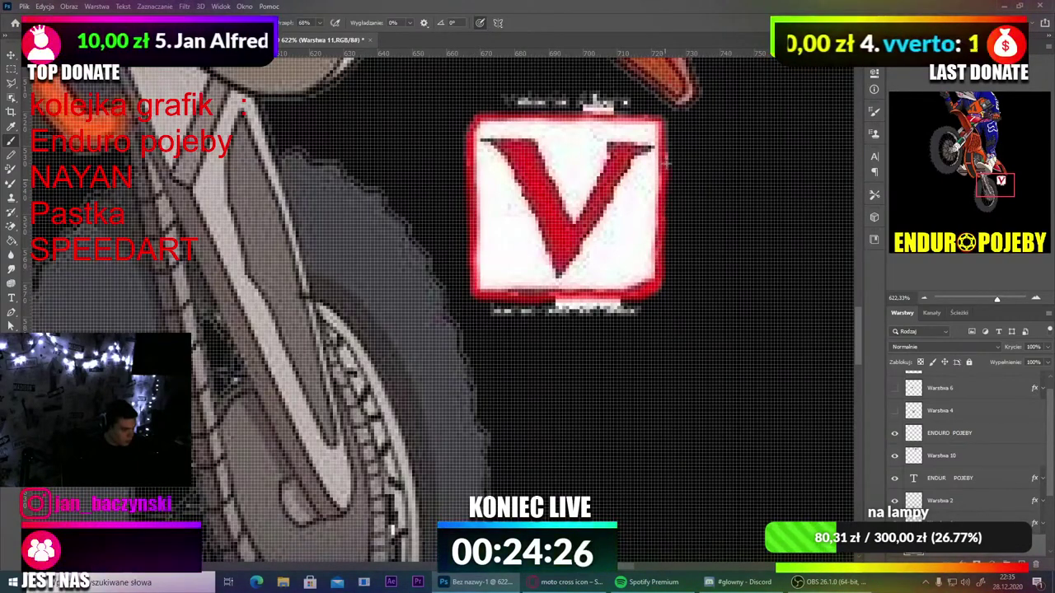
pyautogui.moveTo(662, 125); pyautogui.dragTo(484, 121)
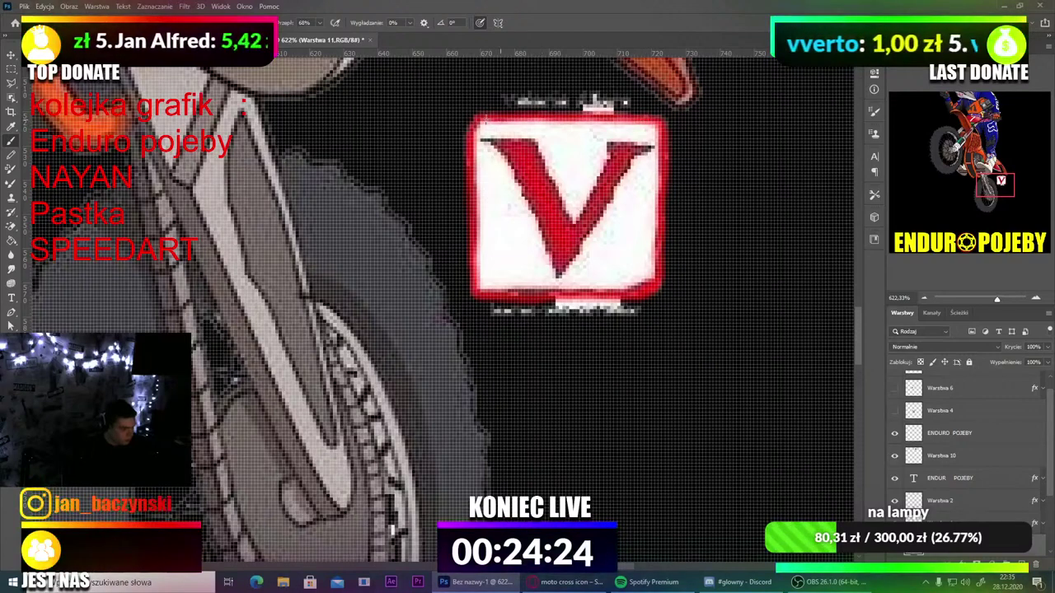
# Step: Erase the leftover white marks below the V plate with the Eraser
pyautogui.scroll(-3, 568, 128)
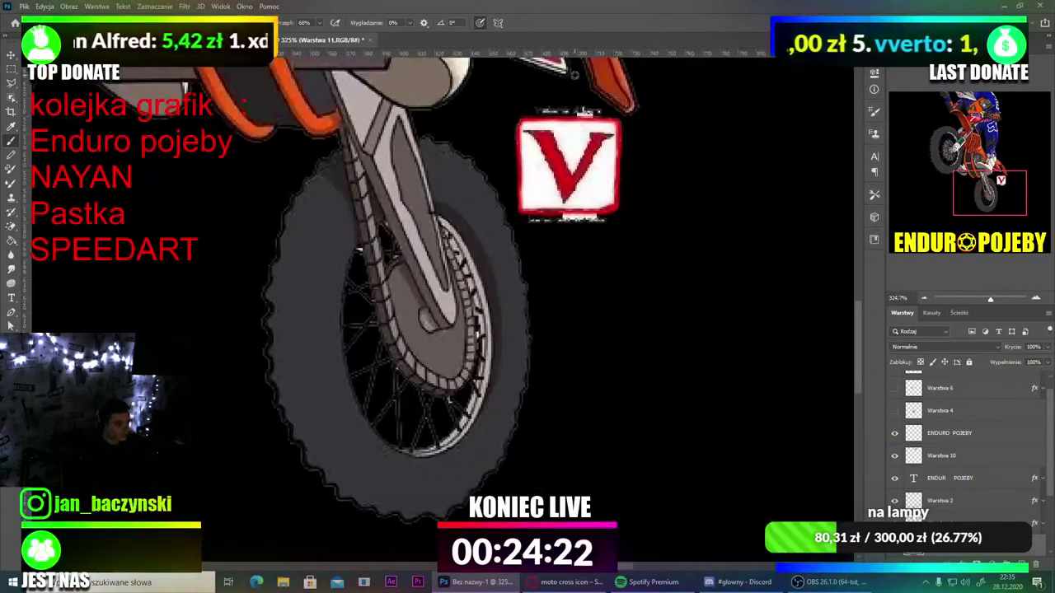
pyautogui.scroll(1, 588, 198)
pyautogui.scroll(1, 588, 199)
pyautogui.click(11, 226)
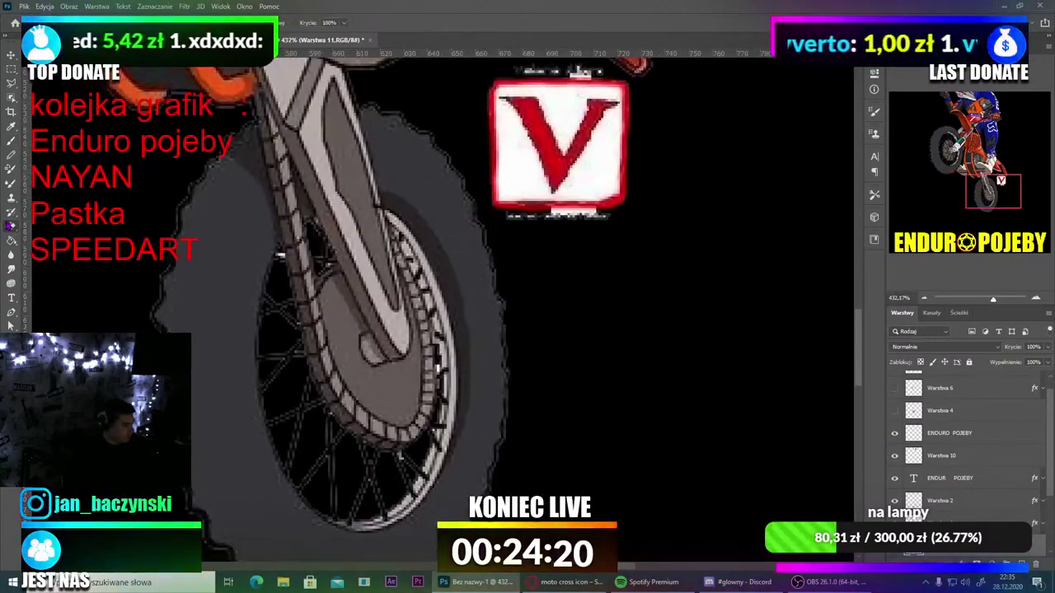
pyautogui.click(45, 227)
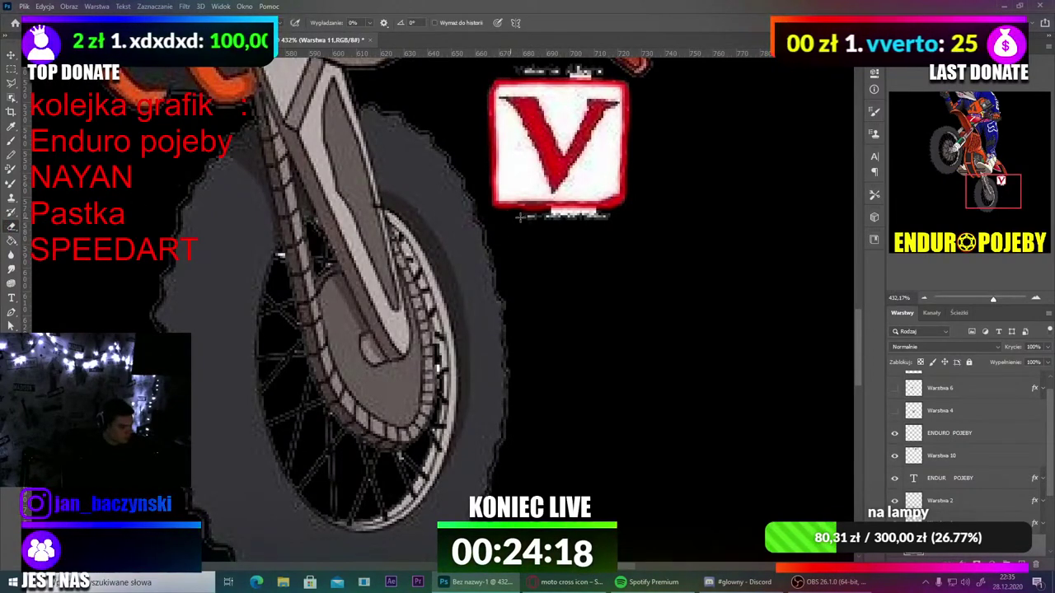
pyautogui.moveTo(507, 217); pyautogui.dragTo(599, 217)
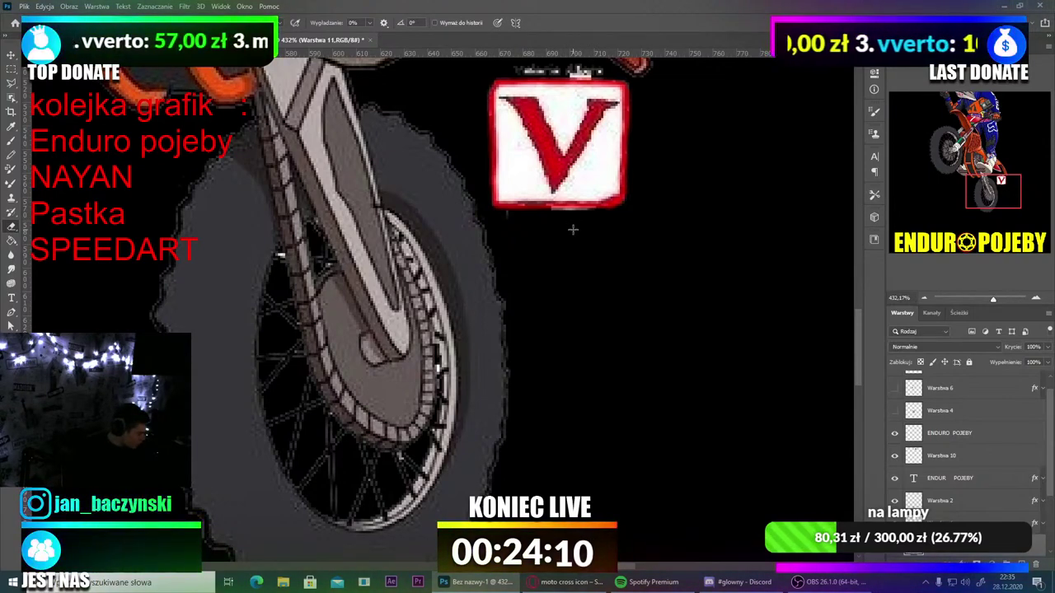
# Step: Set the foreground colour to white and paint over the red V on the plate with the Brush
pyautogui.scroll(-3, 567, 185)
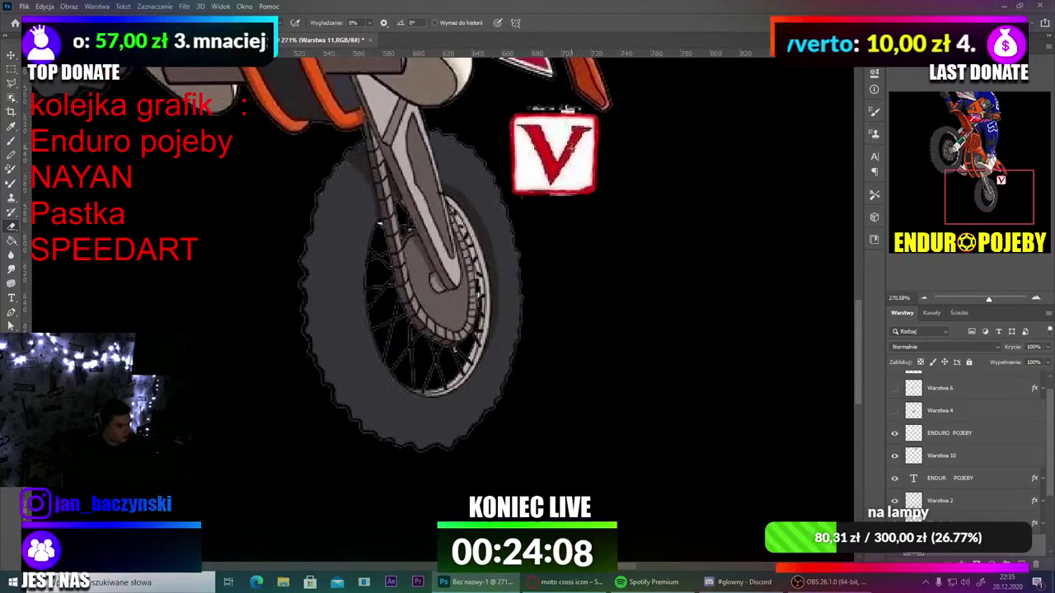
pyautogui.scroll(5, 570, 152)
pyautogui.scroll(-2, 351, 524)
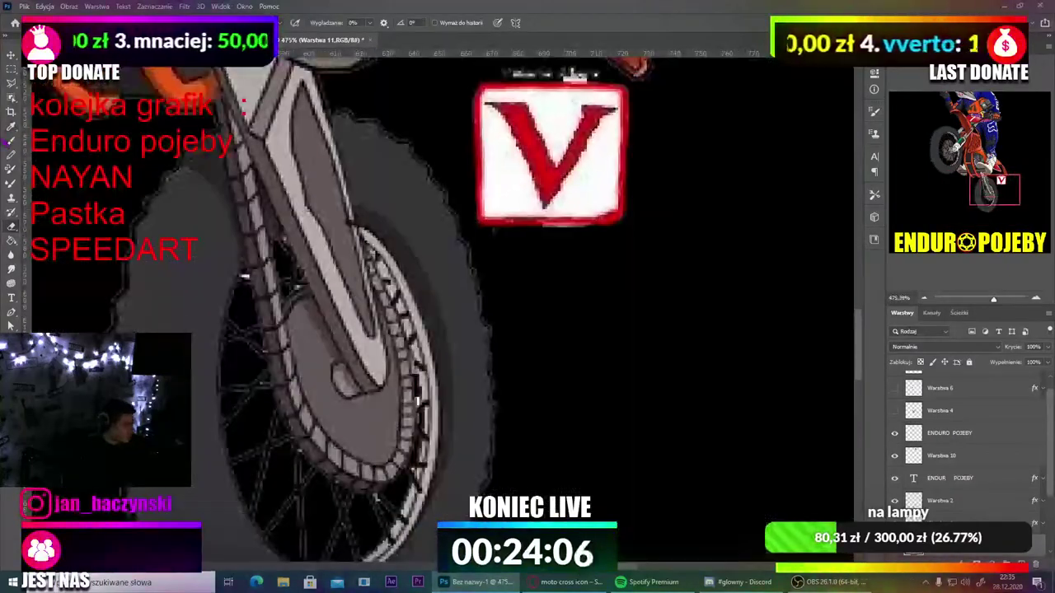
pyautogui.scroll(1, 418, 401)
pyautogui.click(9, 403)
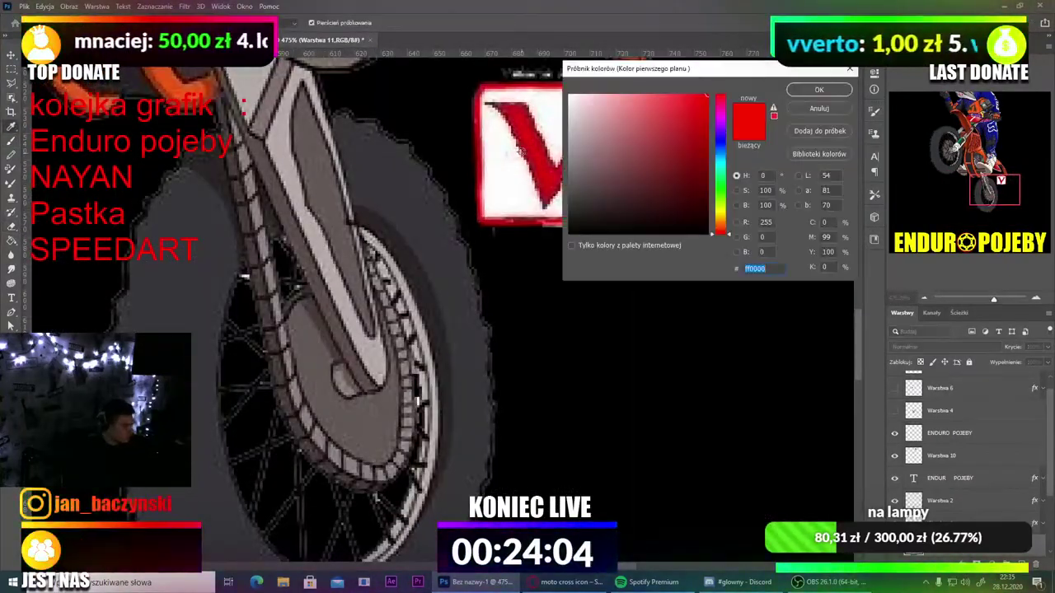
pyautogui.moveTo(634, 120); pyautogui.dragTo(529, 80)
pyautogui.click(819, 89)
pyautogui.press('b')
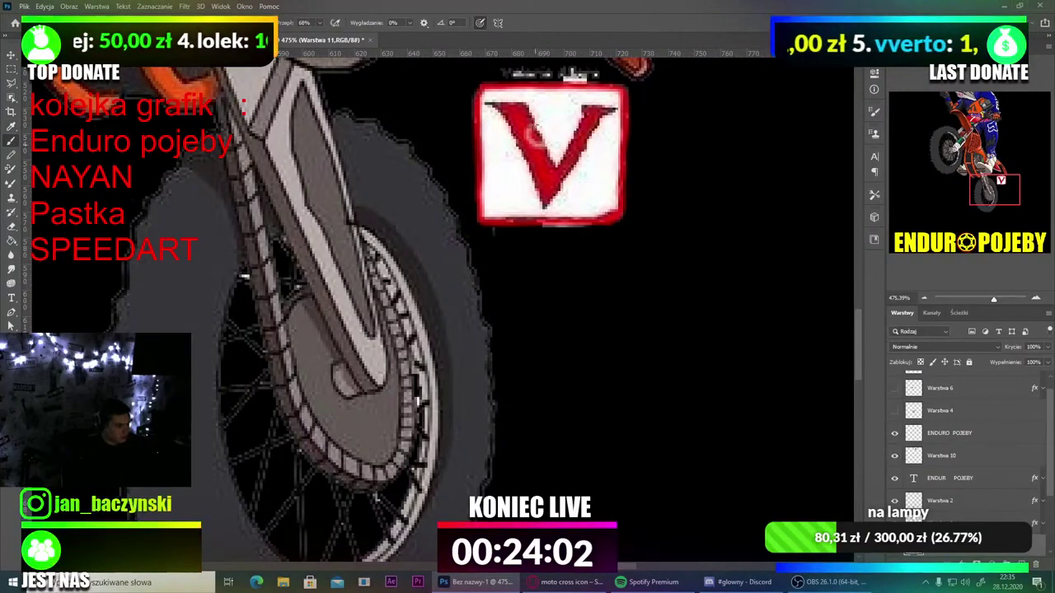
pyautogui.click(65, 23)
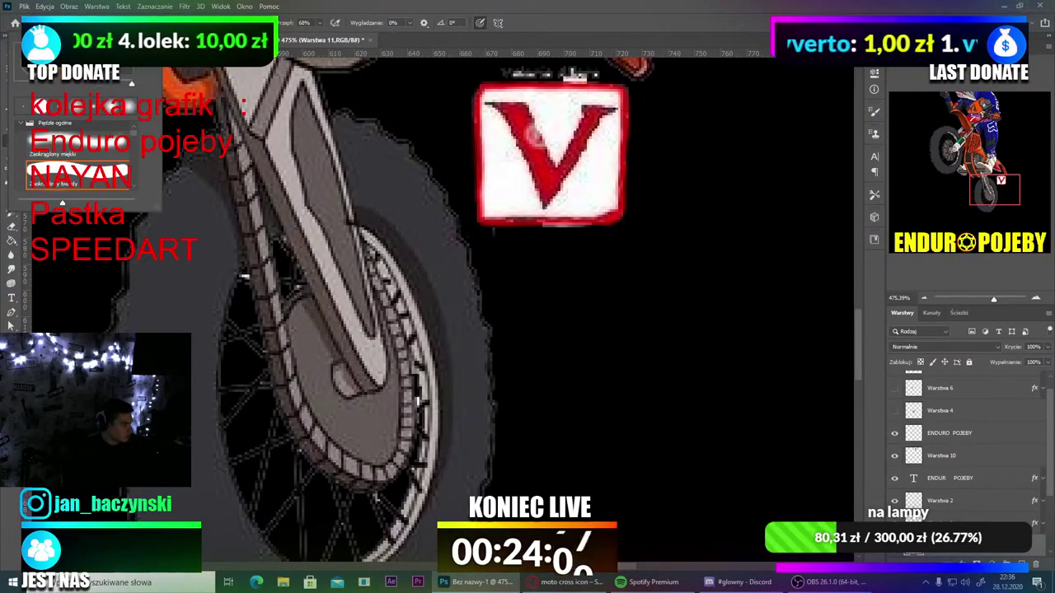
pyautogui.moveTo(523, 127)
pyautogui.mouseDown()
pyautogui.moveTo(552, 141)
pyautogui.moveTo(552, 174)
pyautogui.moveTo(579, 132)
pyautogui.moveTo(614, 112)
pyautogui.moveTo(586, 128)
pyautogui.mouseUp()
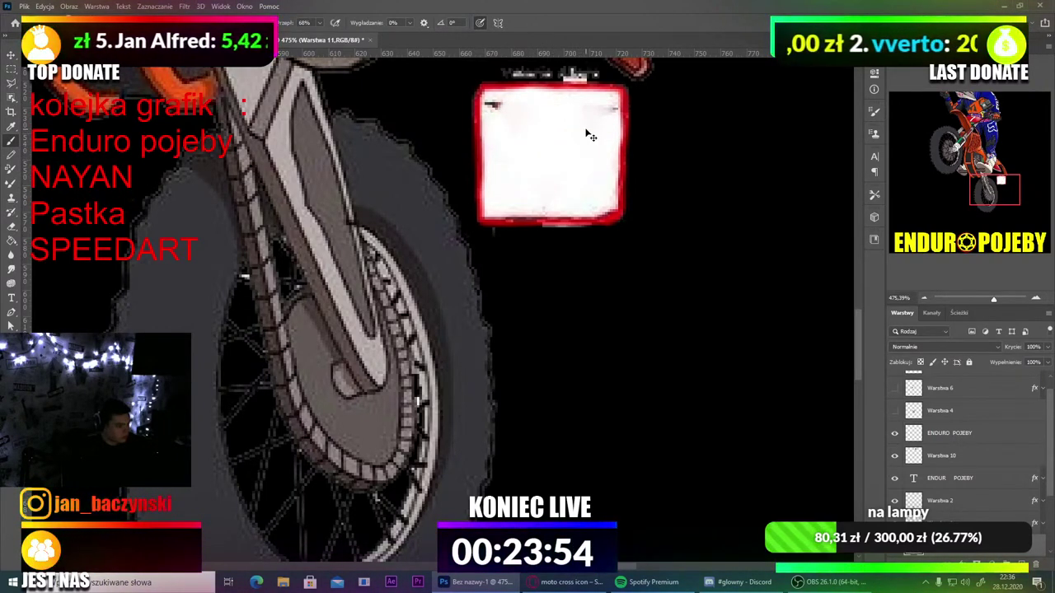
# Step: Undo the last brush strokes on the plate and paint the remaining dark marks in its upper corners white
pyautogui.hotkey('ctrl', 'z')
pyautogui.hotkey('ctrl', 'z')
pyautogui.click(66, 23)
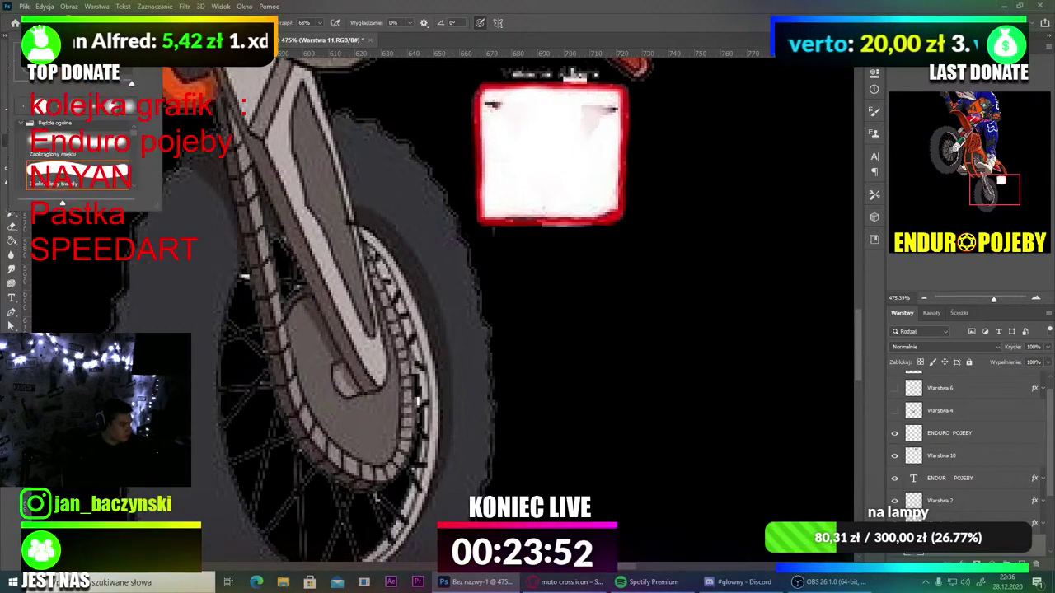
pyautogui.click(519, 116)
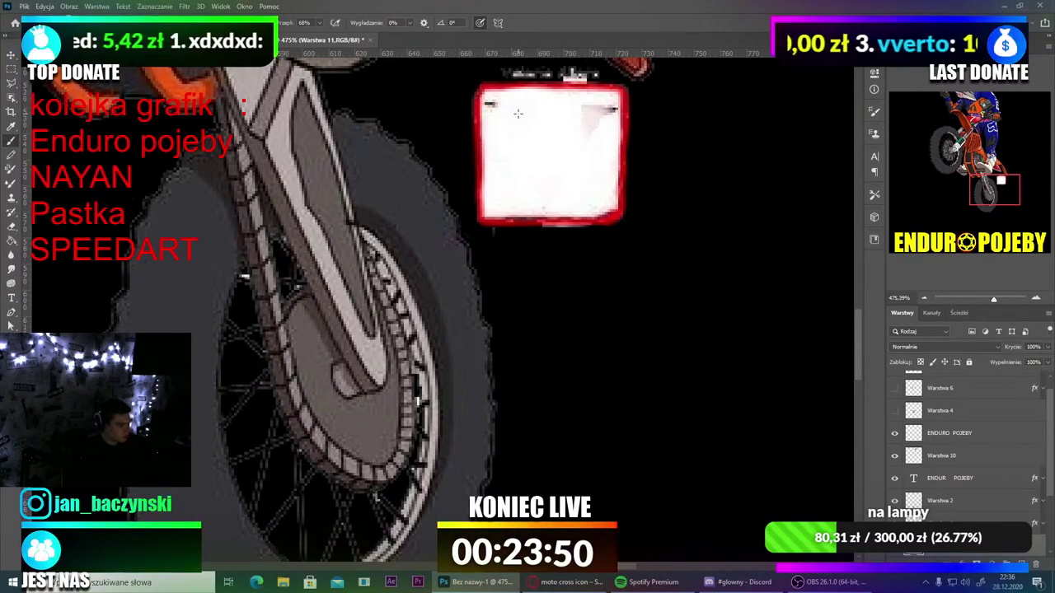
pyautogui.moveTo(504, 116); pyautogui.dragTo(594, 119)
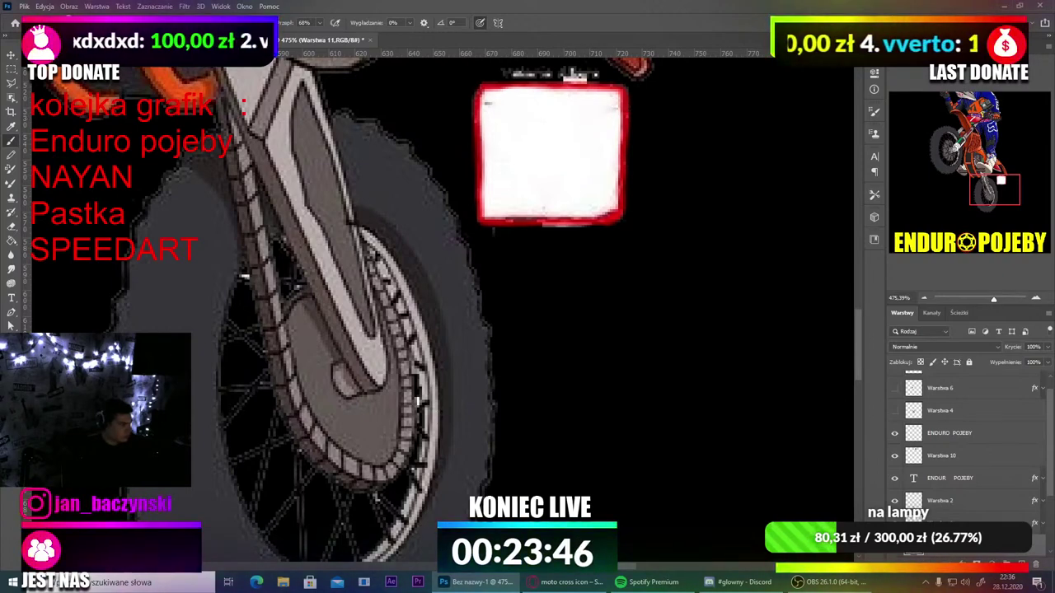
pyautogui.click(63, 23)
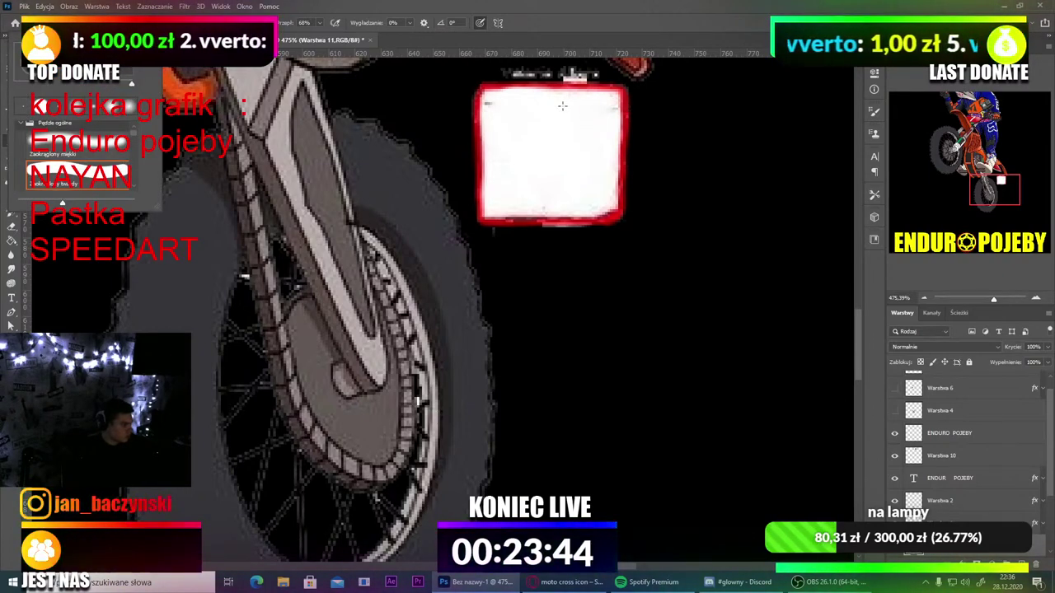
pyautogui.click(502, 112)
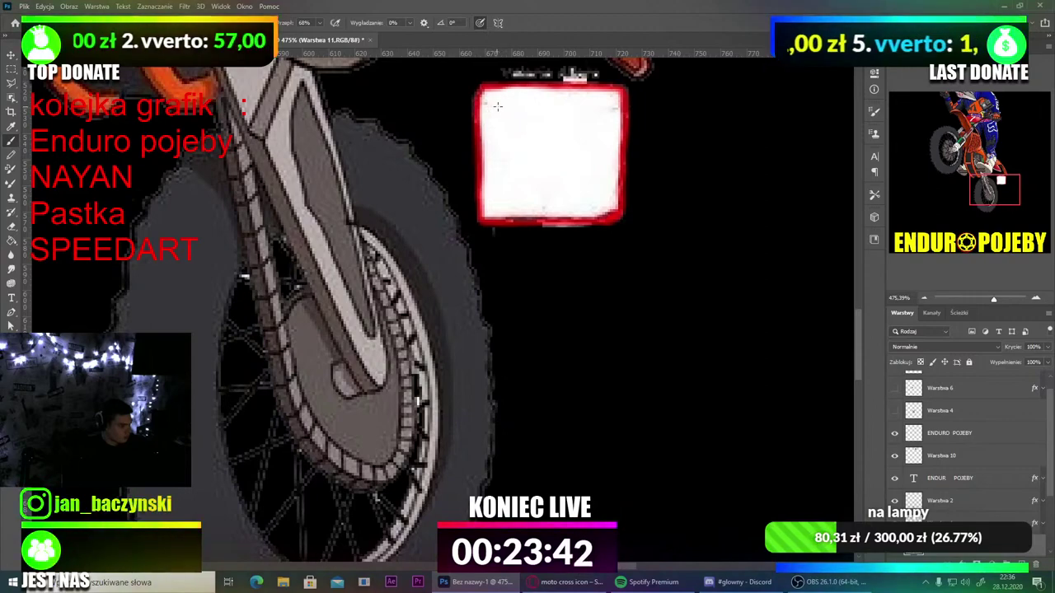
# Step: Move the small ENDURO POJEBY lettering from above the title onto the blank white plate
pyautogui.press('v')
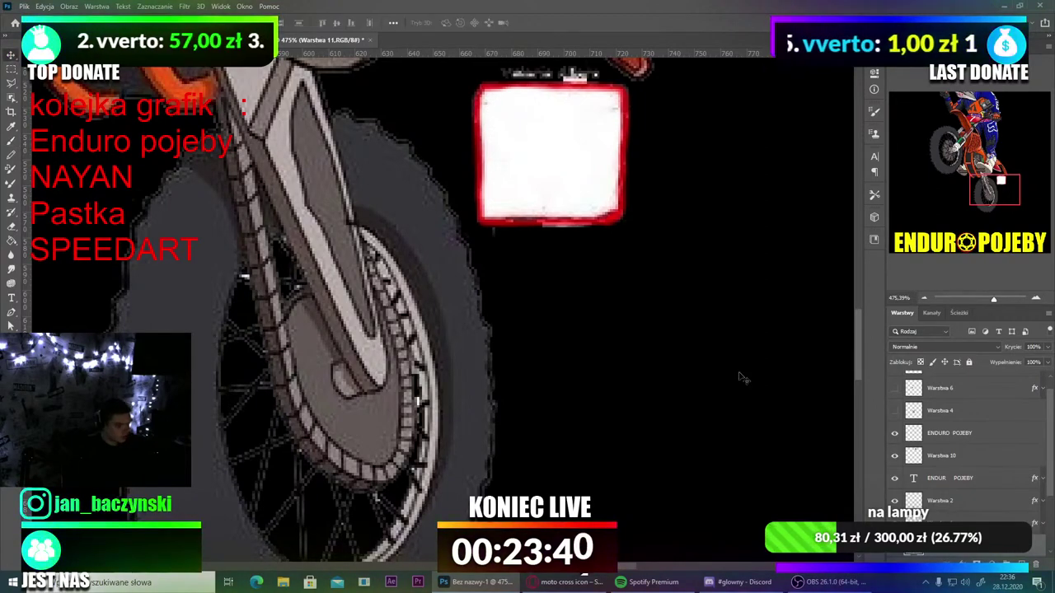
pyautogui.click(948, 433)
pyautogui.hotkey('ctrl', 't')
pyautogui.scroll(-5, 599, 313)
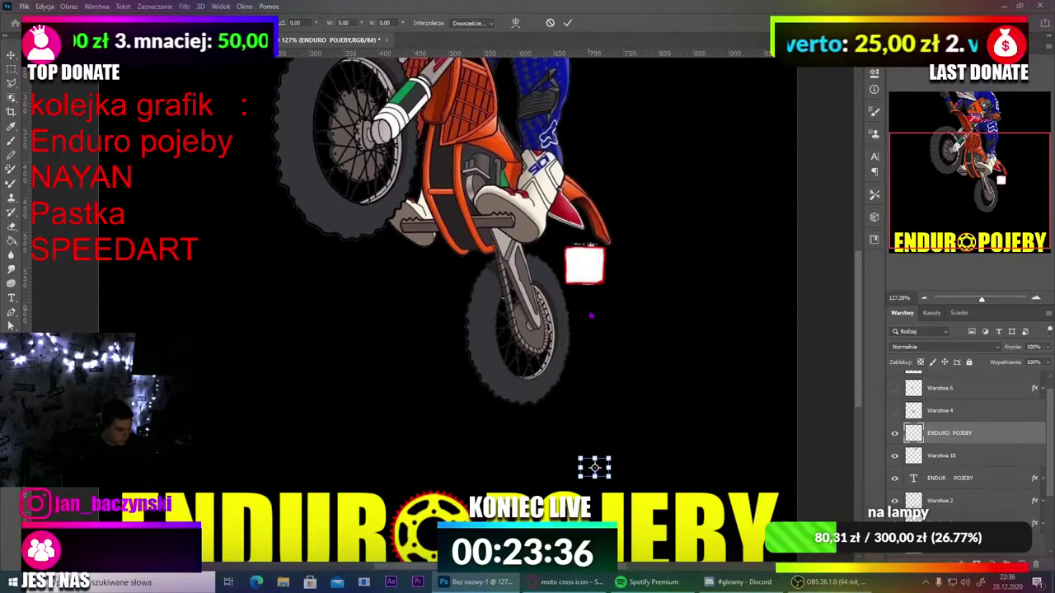
pyautogui.moveTo(594, 467); pyautogui.dragTo(586, 262)
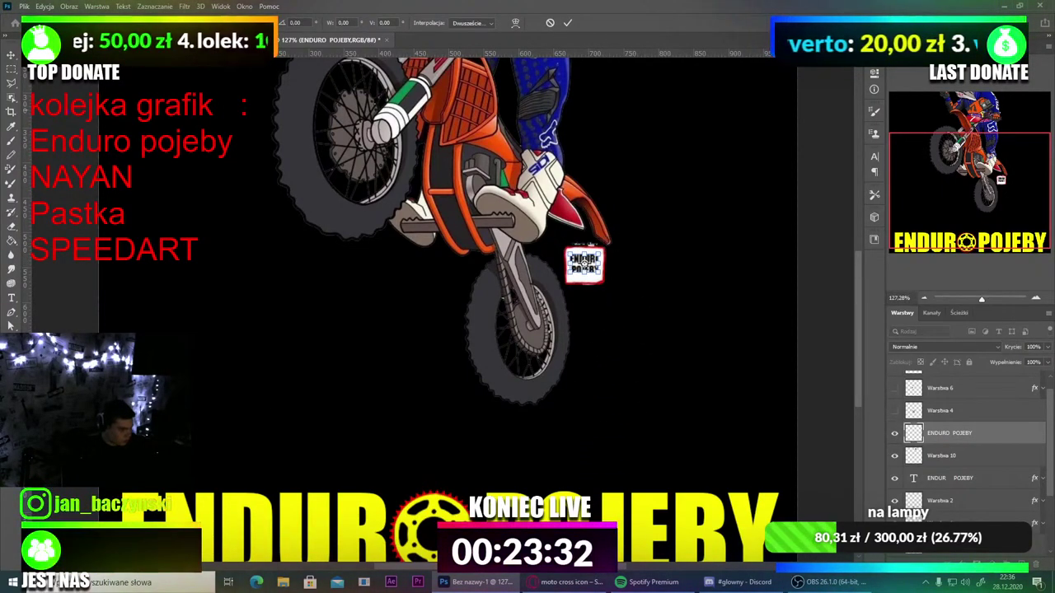
pyautogui.press('Return')
pyautogui.scroll(-3, 569, 264)
pyautogui.scroll(4, 565, 264)
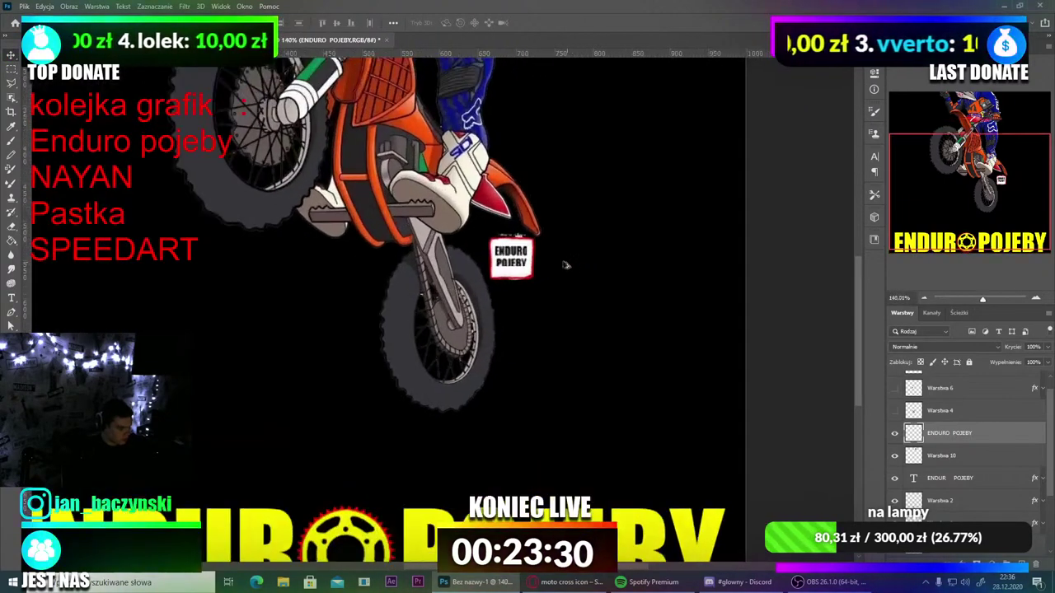
# Step: Move the rider, camera, plate and plate lettering down together until the whole helmet fits inside the canvas
pyautogui.scroll(3, 528, 255)
pyautogui.scroll(-6, 508, 257)
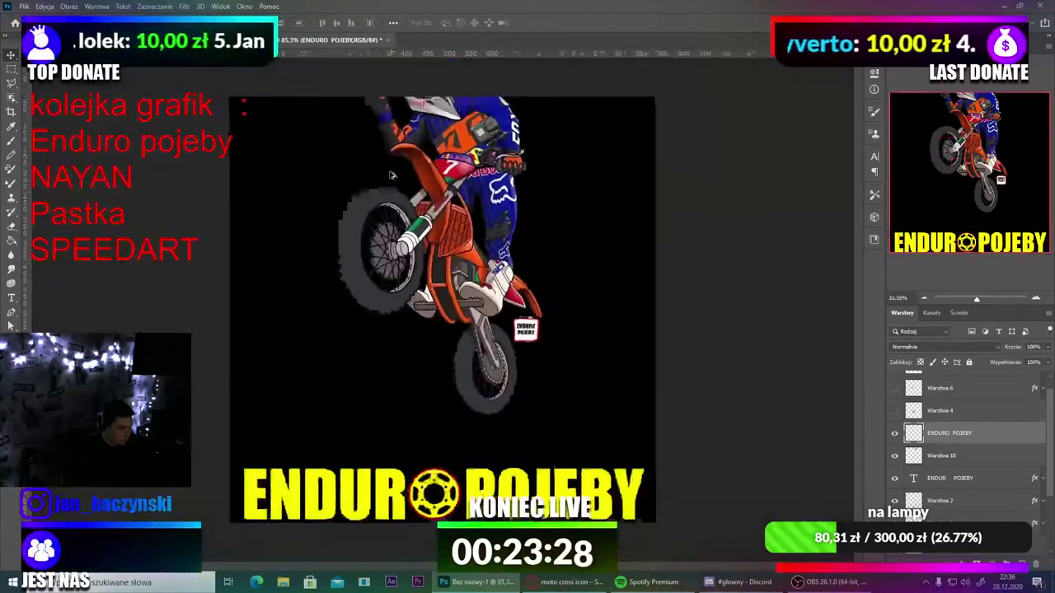
pyautogui.scroll(-3, 404, 178)
pyautogui.scroll(2, 420, 183)
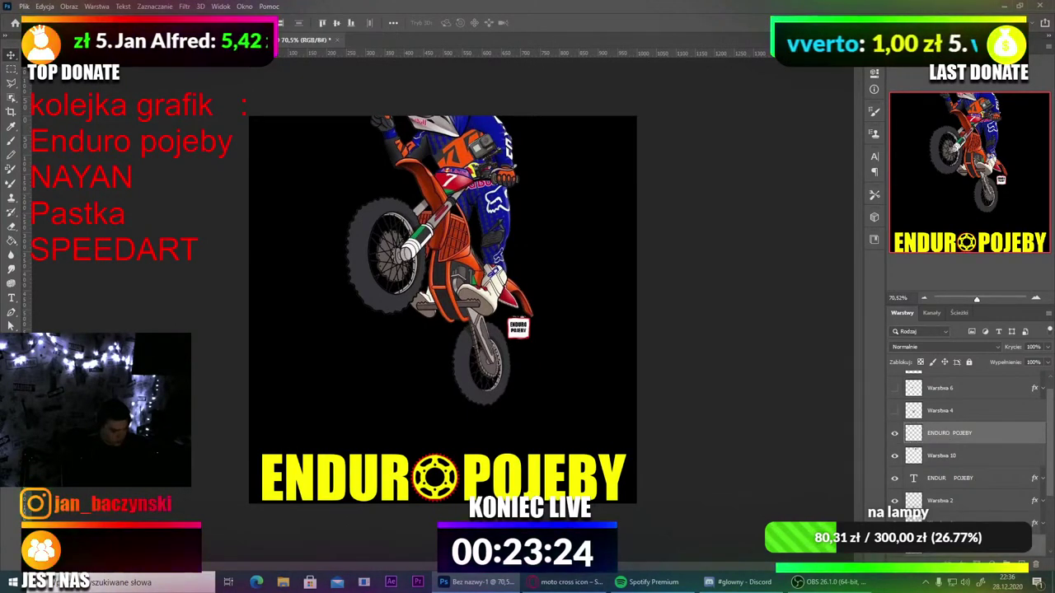
pyautogui.hotkey('ctrl', 't')
pyautogui.moveTo(462, 206); pyautogui.dragTo(482, 266)
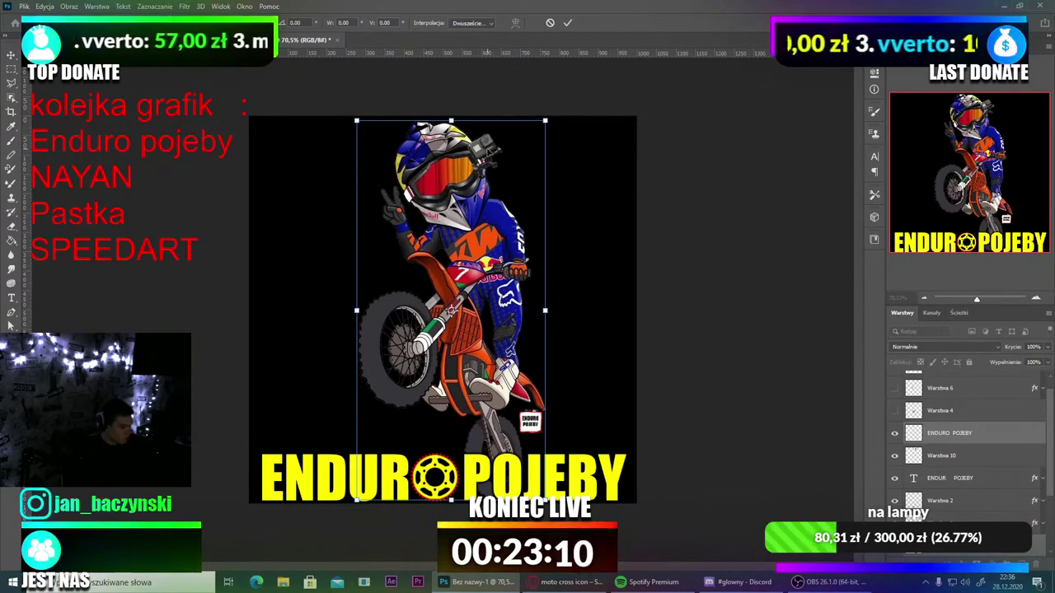
# Step: Move the action camera on layer Warstwa 10 slightly up and outward on the rider's helmet
pyautogui.scroll(1, 941, 401)
pyautogui.click(937, 386)
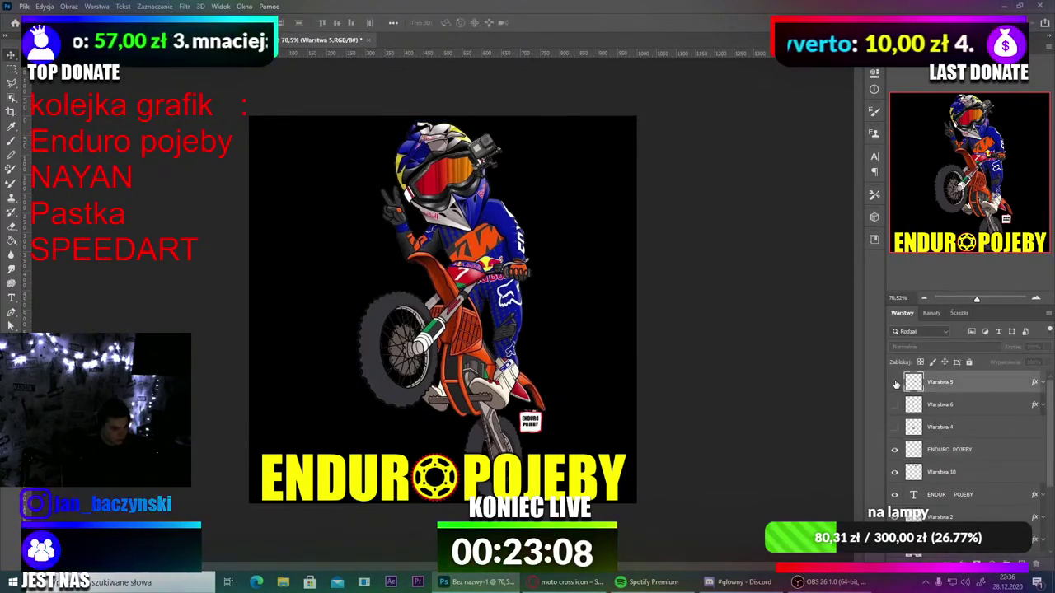
pyautogui.click(961, 476)
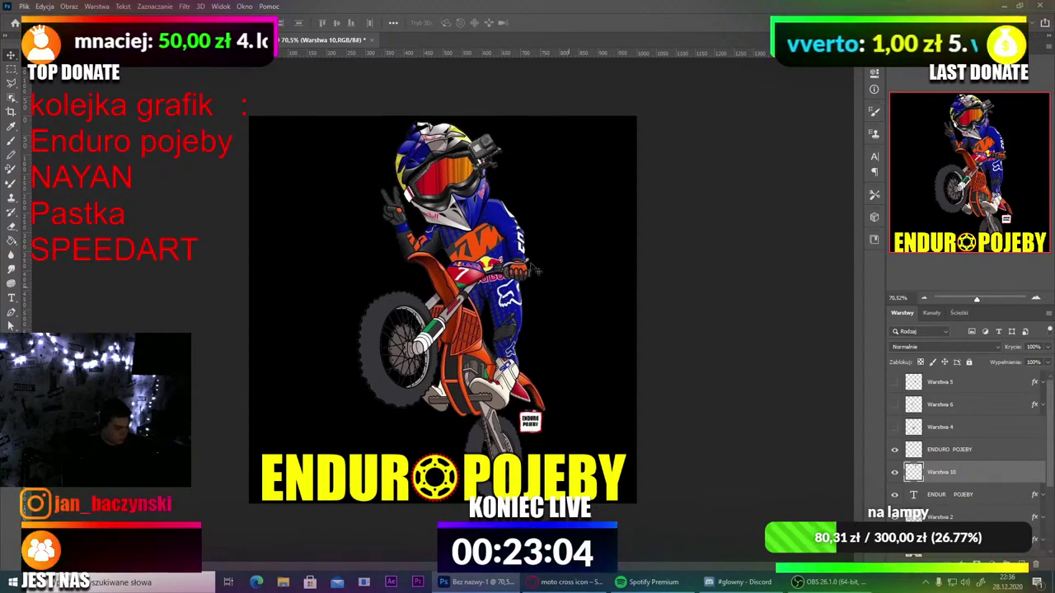
pyautogui.hotkey('ctrl', 't')
pyautogui.moveTo(477, 152)
pyautogui.mouseDown()
pyautogui.moveTo(497, 137)
pyautogui.moveTo(490, 132)
pyautogui.moveTo(493, 142)
pyautogui.mouseUp()
pyautogui.press('Return')
pyautogui.scroll(-2, 416, 394)
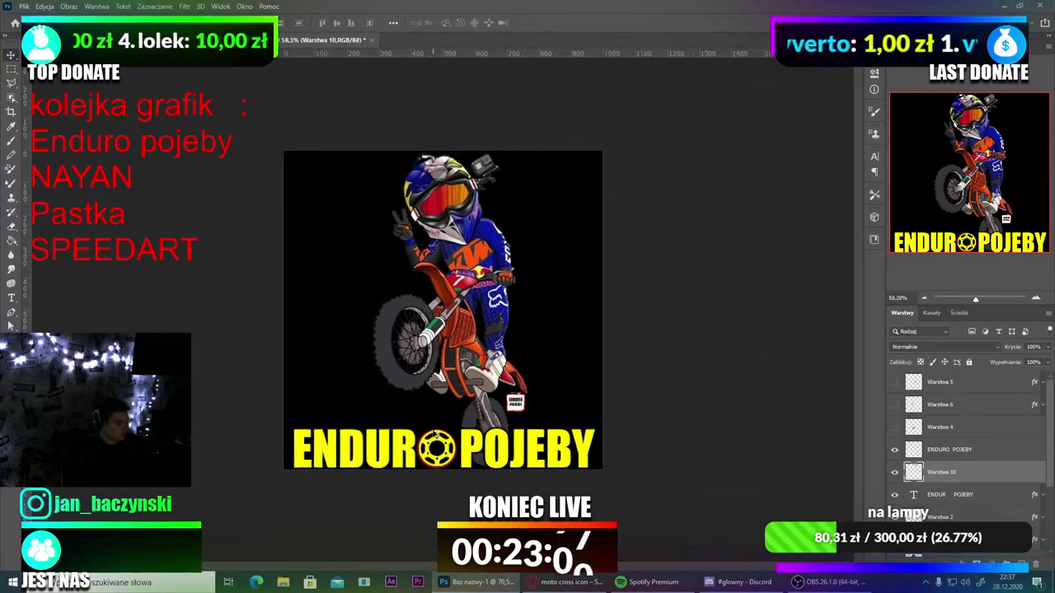
pyautogui.scroll(2, 452, 394)
pyautogui.scroll(-2, 377, 313)
pyautogui.scroll(-1, 374, 269)
pyautogui.scroll(3, 442, 267)
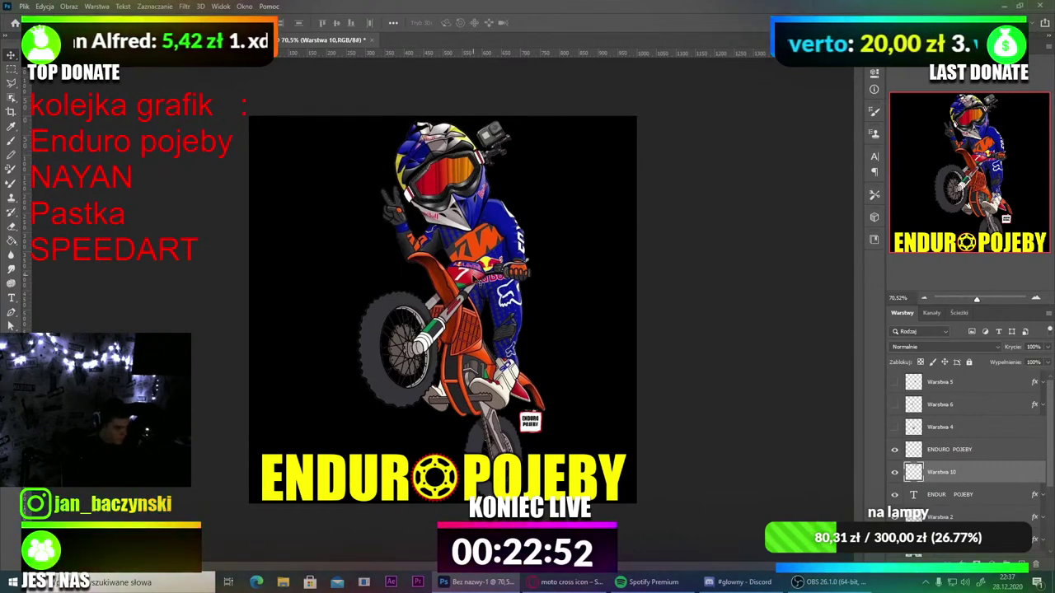
# Step: Show the hidden piston and flame layers Warstwa 4, Warstwa 6 and Warstwa 5
pyautogui.click(895, 426)
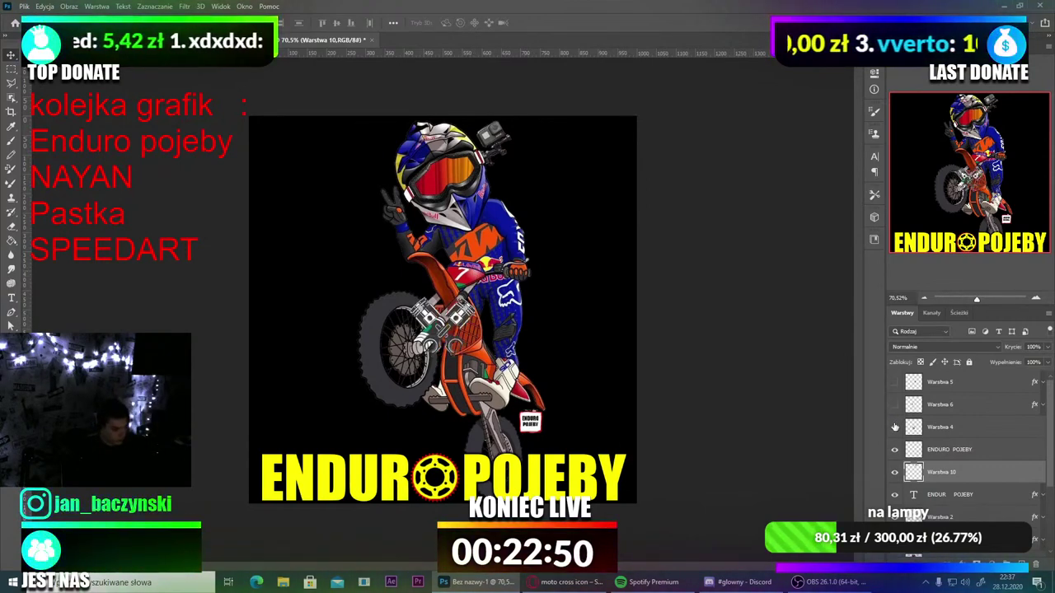
pyautogui.click(895, 405)
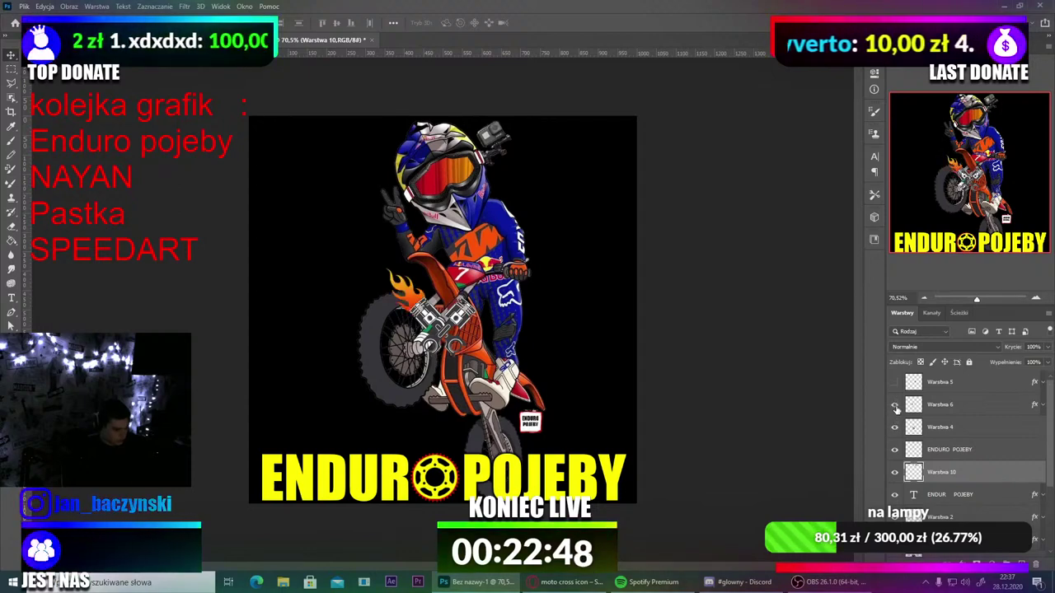
pyautogui.click(895, 383)
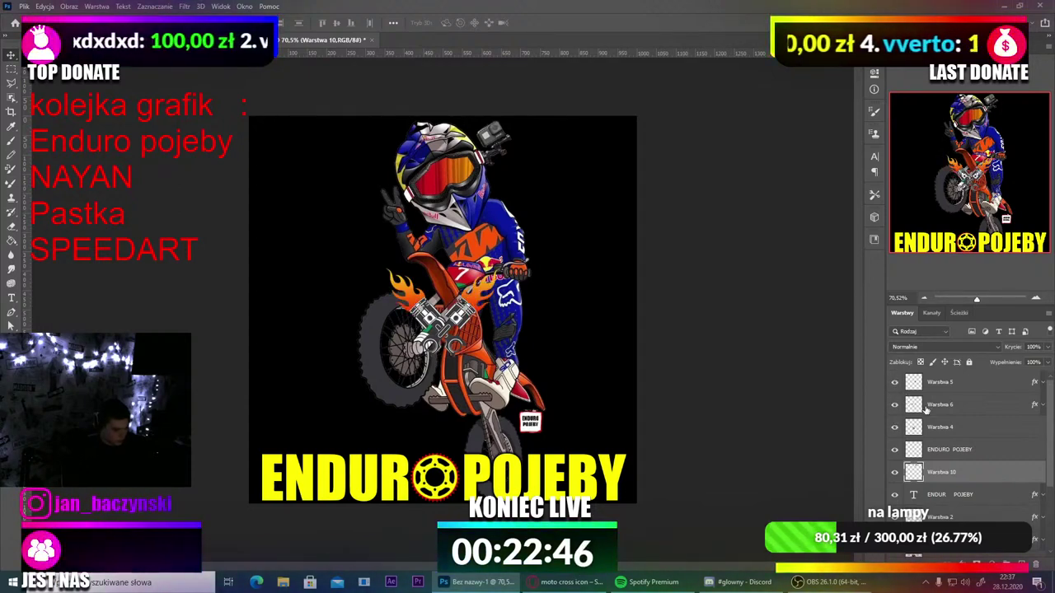
# Step: Move the crossed pistons and both flames together from the bike into the canvas's upper-left corner
pyautogui.keyDown('shift'); pyautogui.click(936, 430); pyautogui.keyUp('shift')
pyautogui.keyDown('shift'); pyautogui.click(944, 393); pyautogui.keyUp('shift')
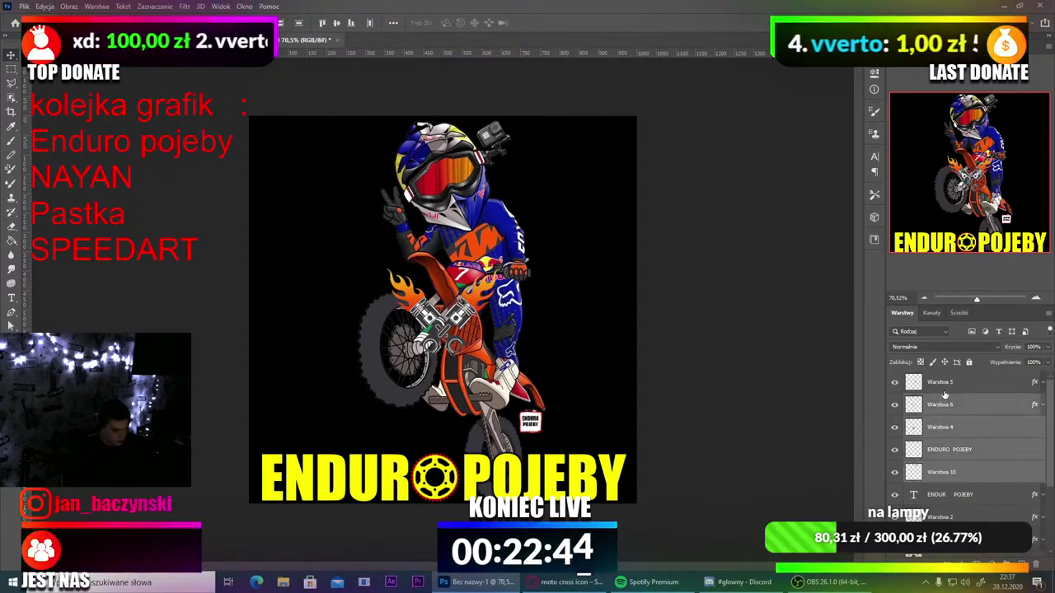
pyautogui.keyDown('ctrl'); pyautogui.click(954, 454); pyautogui.keyUp('ctrl')
pyautogui.keyDown('ctrl'); pyautogui.click(953, 476); pyautogui.keyUp('ctrl')
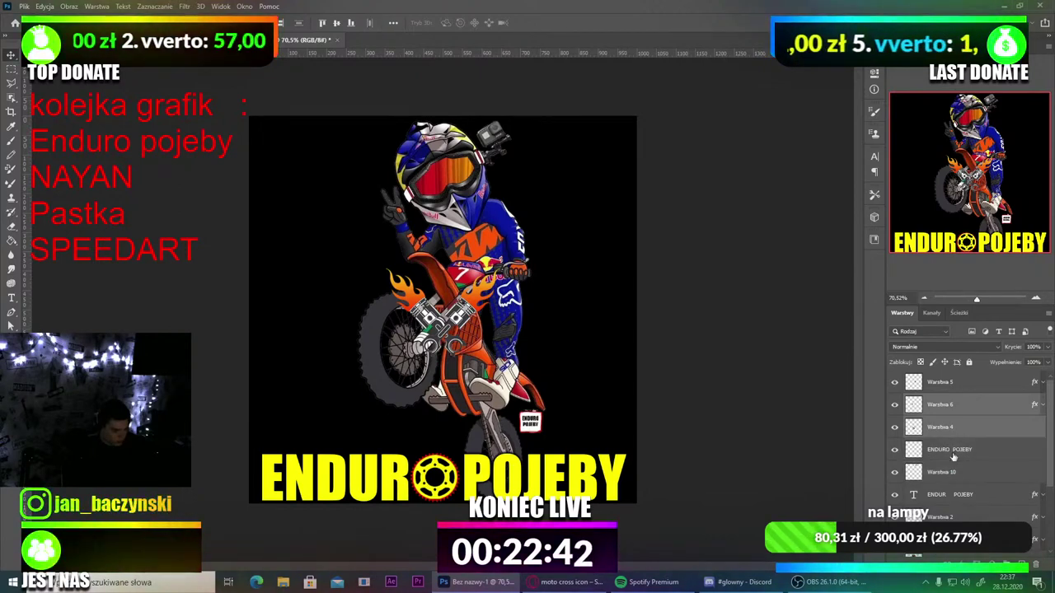
pyautogui.hotkey('ctrl', 't')
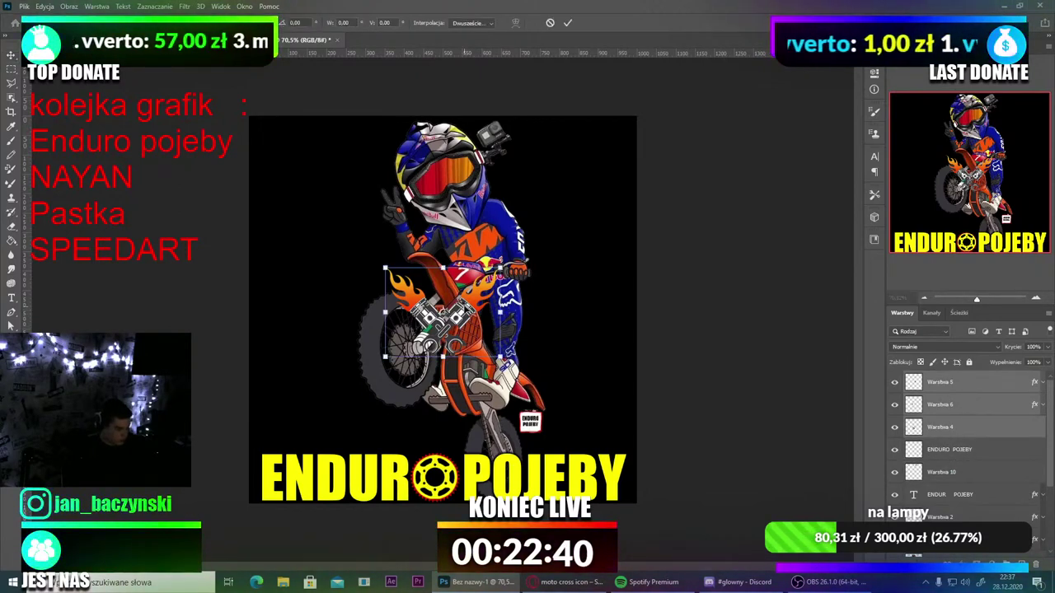
pyautogui.moveTo(436, 274); pyautogui.dragTo(333, 150)
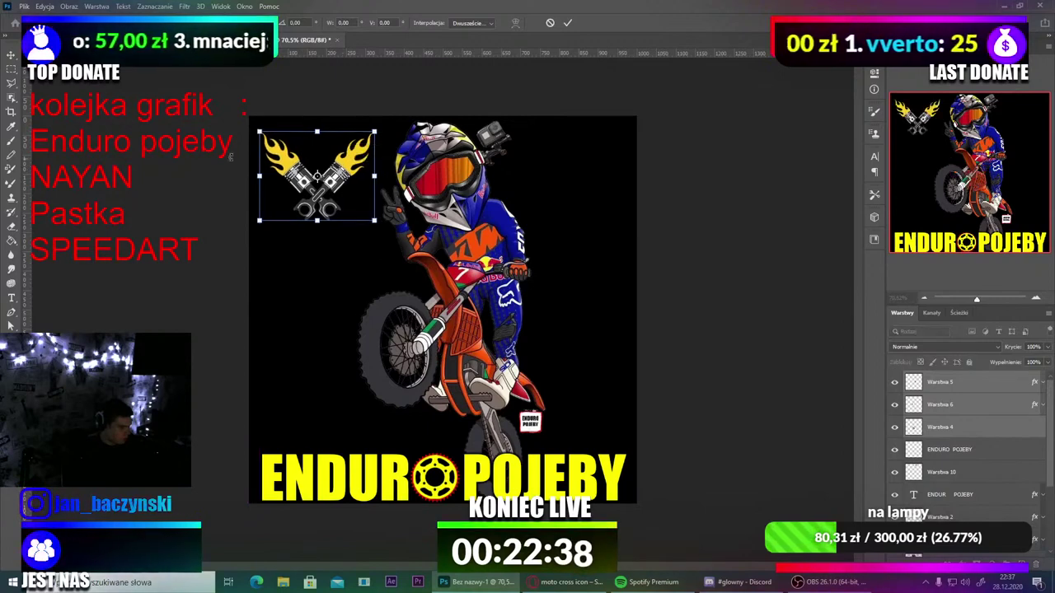
pyautogui.press('Return')
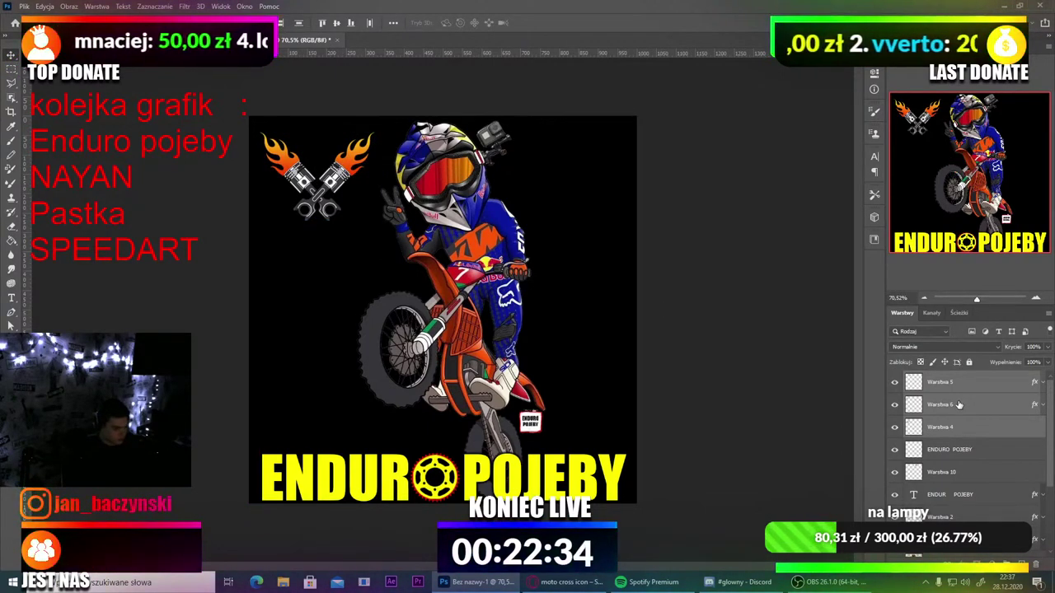
# Step: Paste a copy of the flaming piston emblem and place it in the canvas's upper-right corner, level with the original
pyautogui.hotkey('ctrl', 'v')
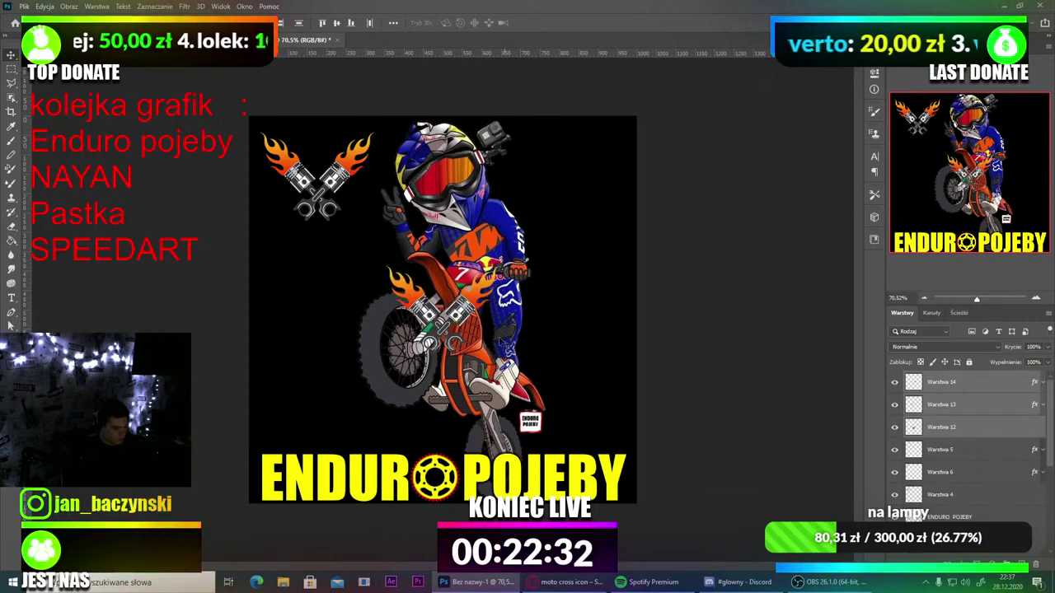
pyautogui.hotkey('ctrl', 't')
pyautogui.moveTo(436, 313); pyautogui.dragTo(578, 168)
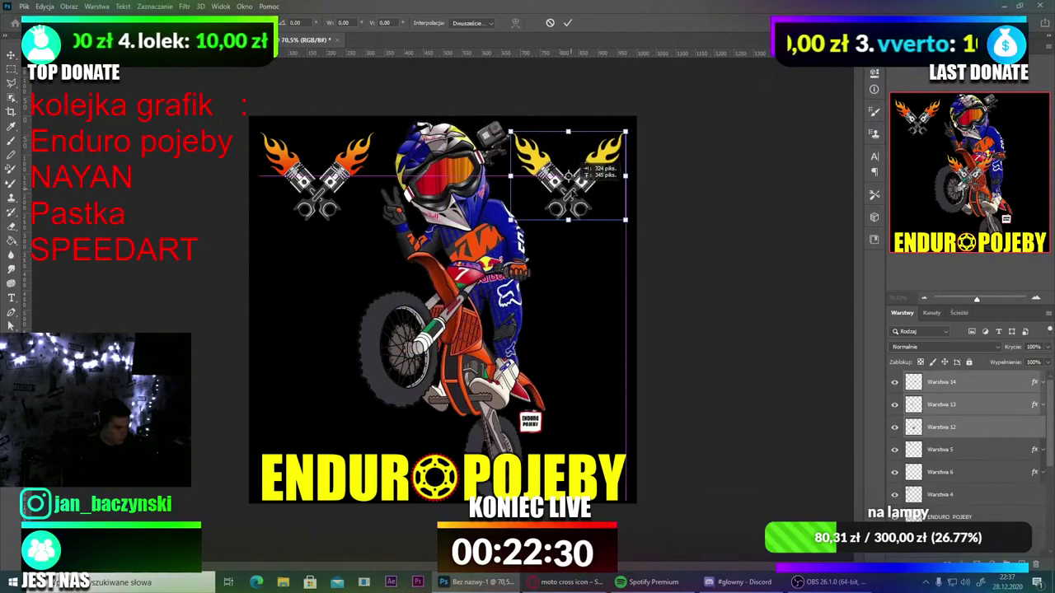
pyautogui.press('Return')
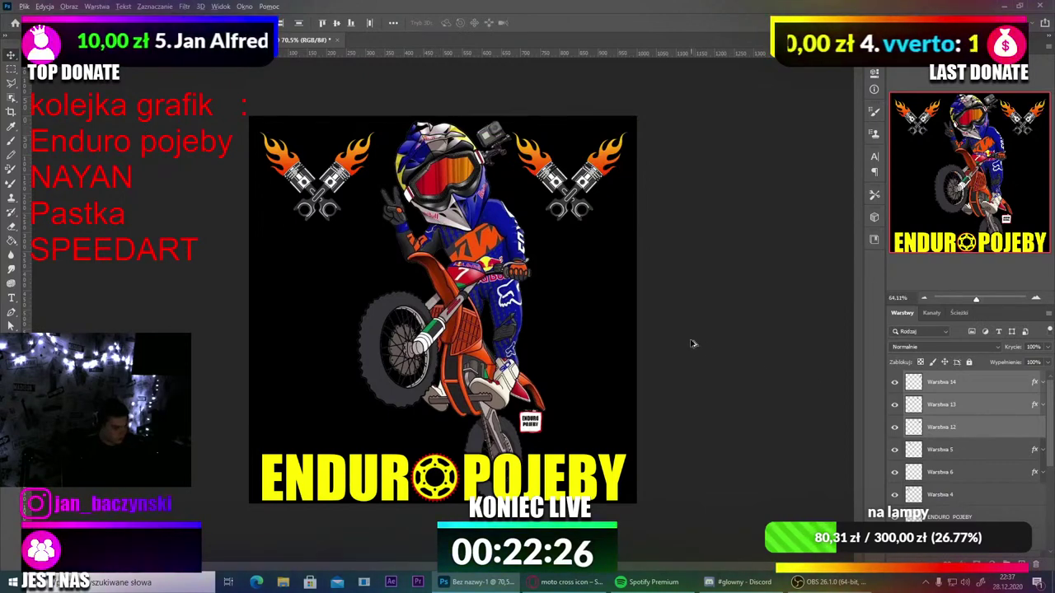
# Step: Move the copied piston emblem down beside the rider at the canvas's right edge and hide its layers Warstwa 12, 13 and 14
pyautogui.scroll(-1, 676, 338)
pyautogui.scroll(1, 614, 328)
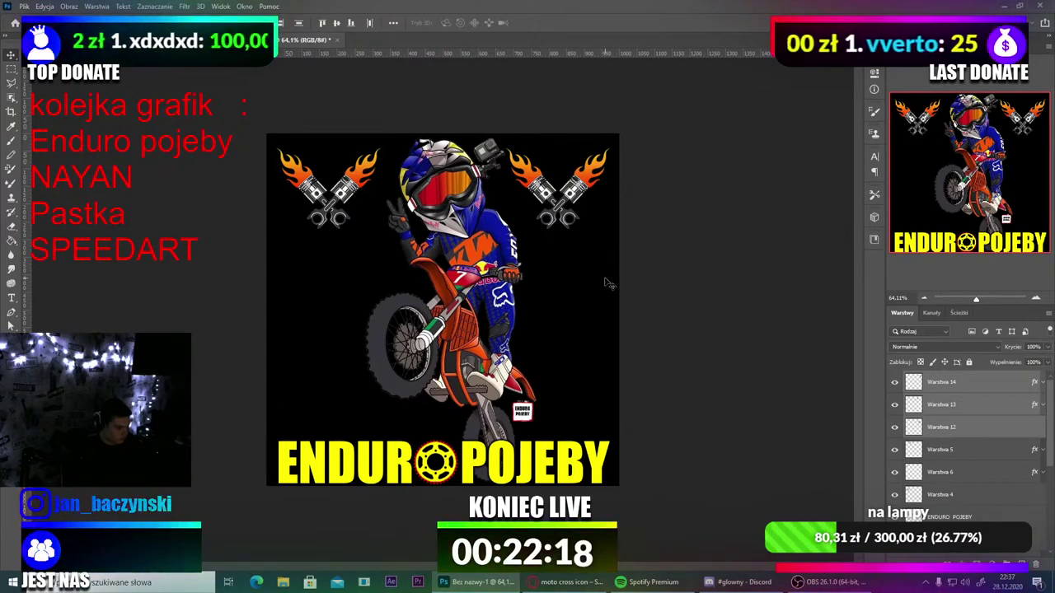
pyautogui.click(559, 198)
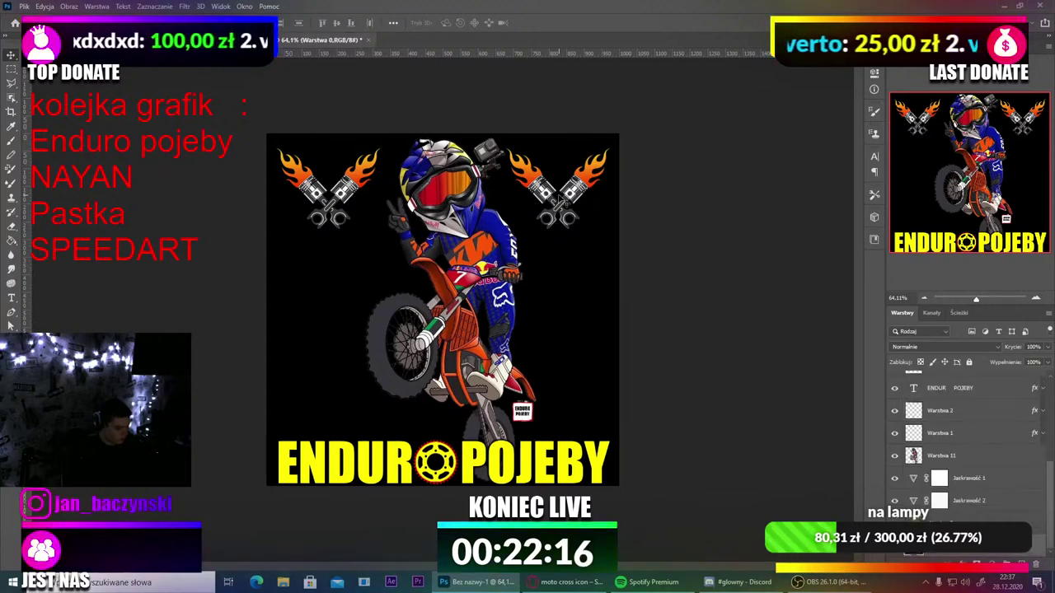
pyautogui.scroll(3, 947, 454)
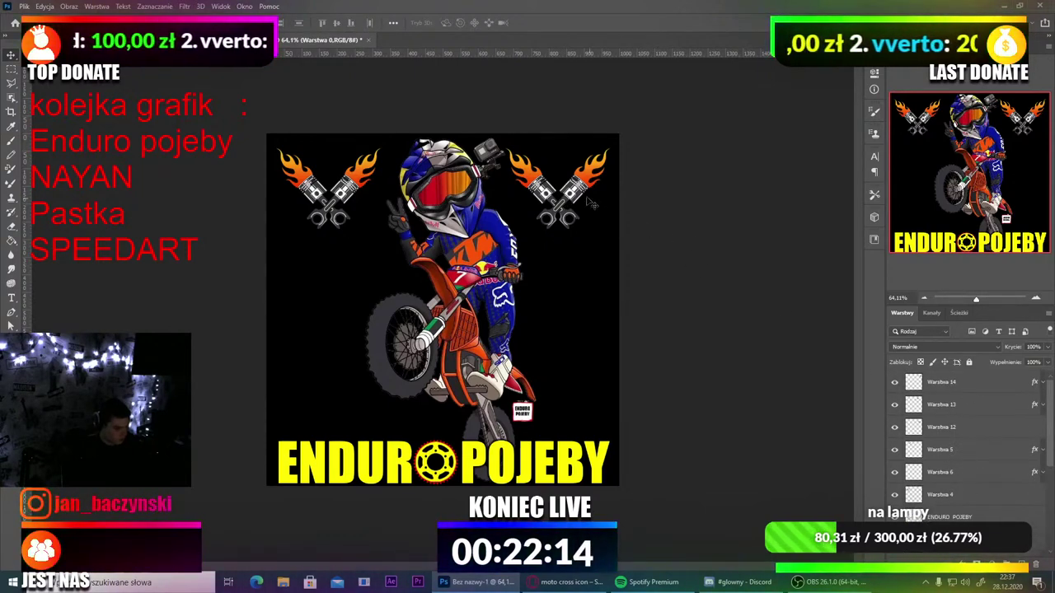
pyautogui.hotkey('alt', '[')
pyautogui.click(897, 404)
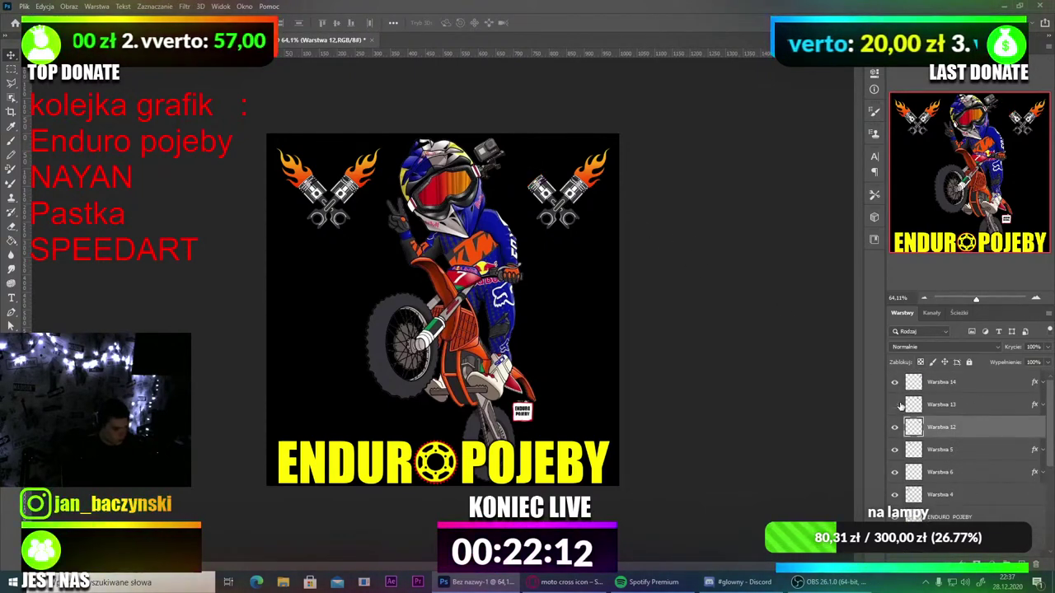
pyautogui.click(896, 404)
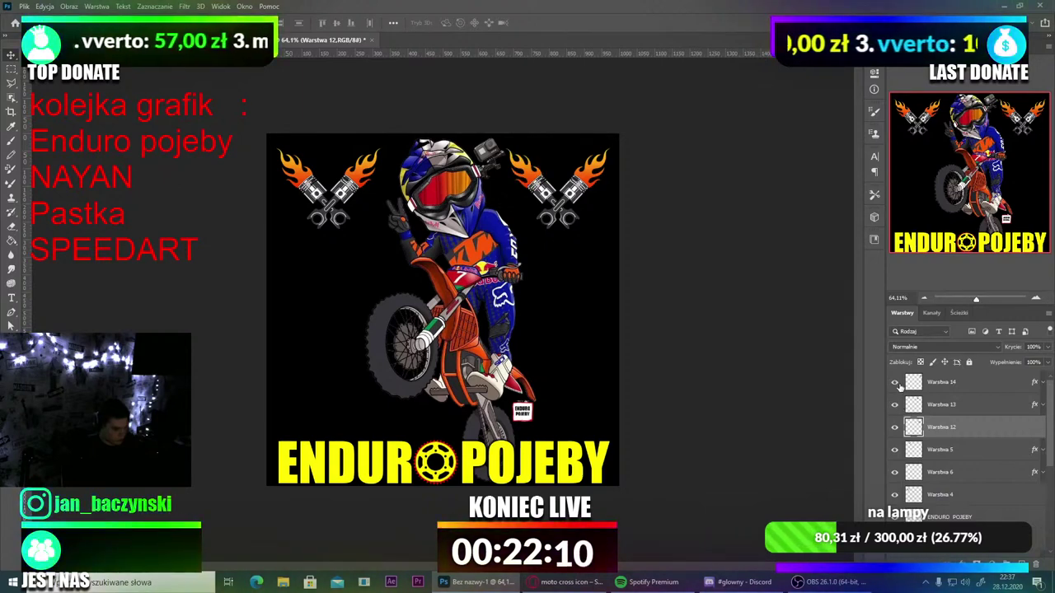
pyautogui.keyDown('shift'); pyautogui.click(939, 385); pyautogui.keyUp('shift')
pyautogui.hotkey('ctrl', 't')
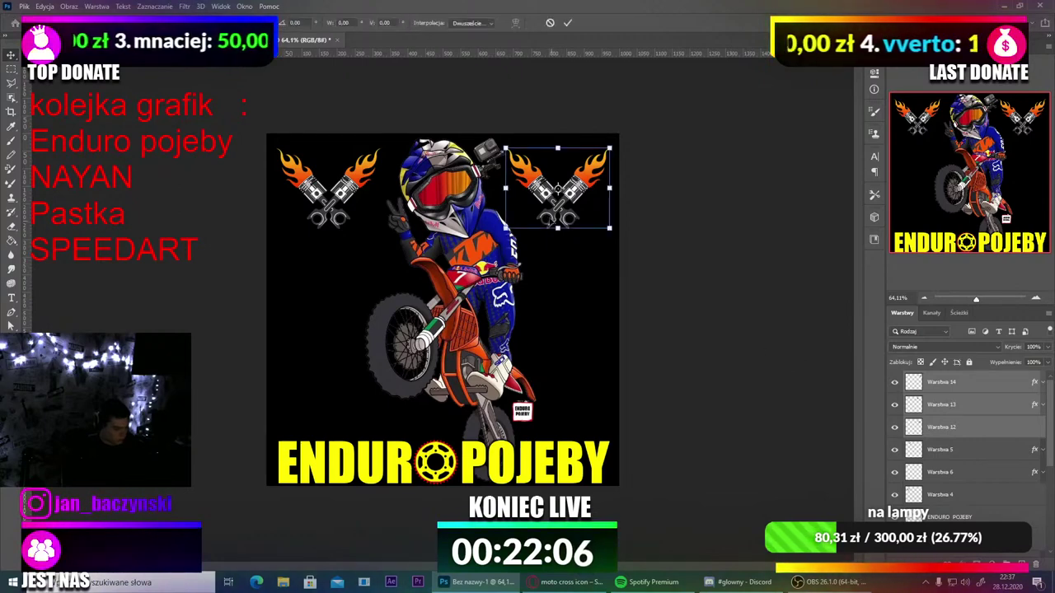
pyautogui.moveTo(599, 162); pyautogui.dragTo(608, 244)
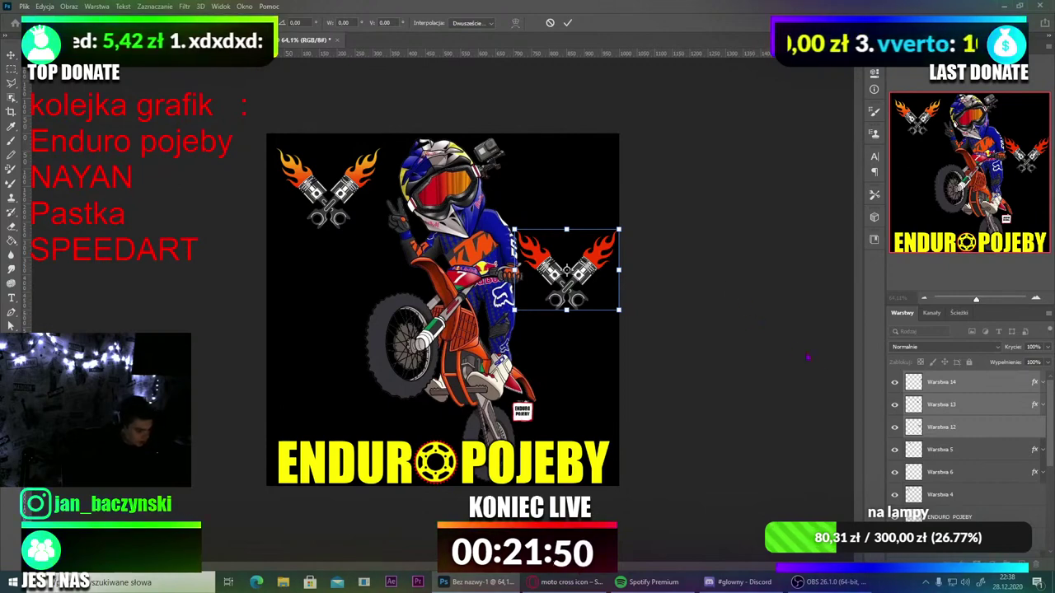
pyautogui.moveTo(894, 429); pyautogui.dragTo(898, 410)
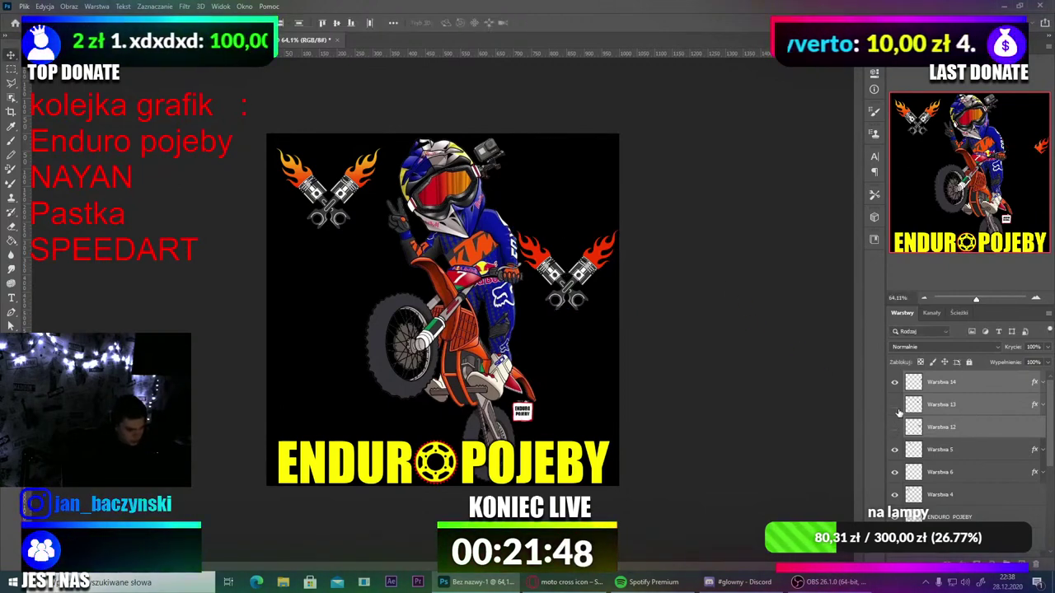
pyautogui.click(894, 382)
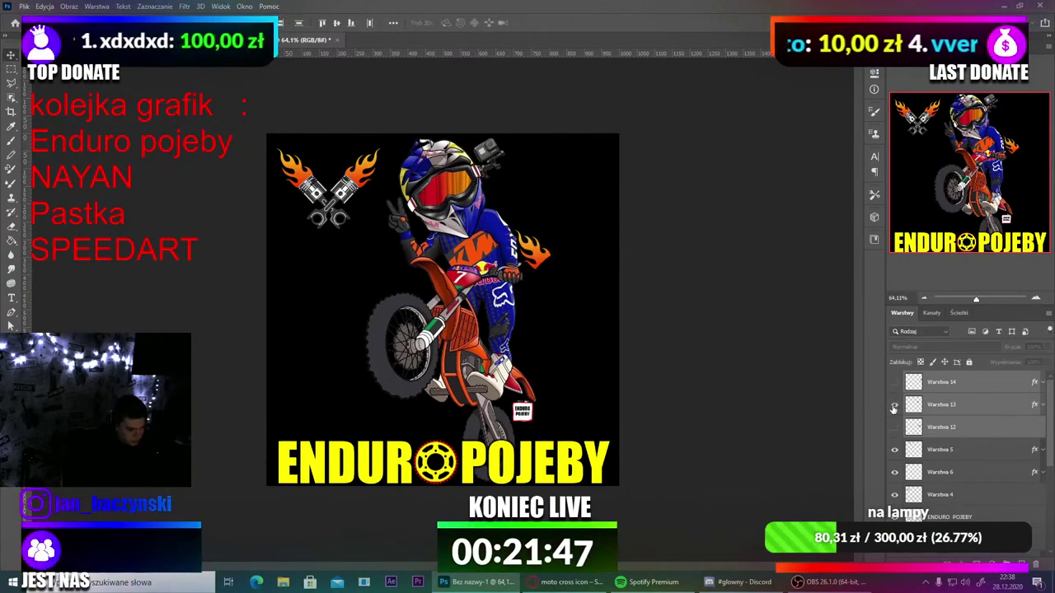
# Step: Enlarge the original piston emblem on Warstwa 5, 6 and 4 until it spans nearly the whole canvas width above the title
pyautogui.click(946, 454)
pyautogui.click(893, 451)
pyautogui.click(893, 451)
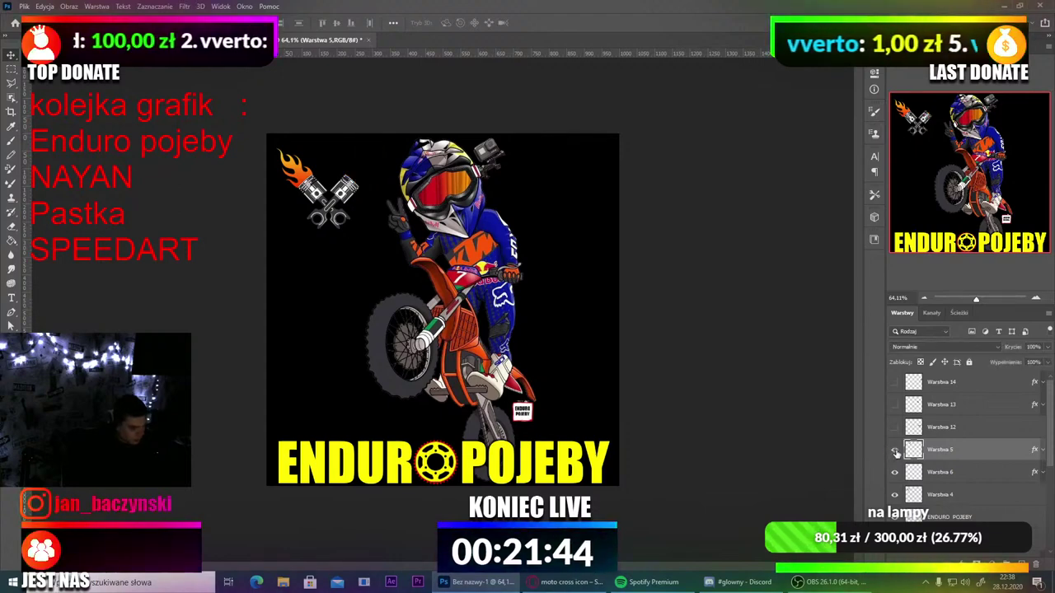
pyautogui.keyDown('shift'); pyautogui.click(946, 472); pyautogui.keyUp('shift')
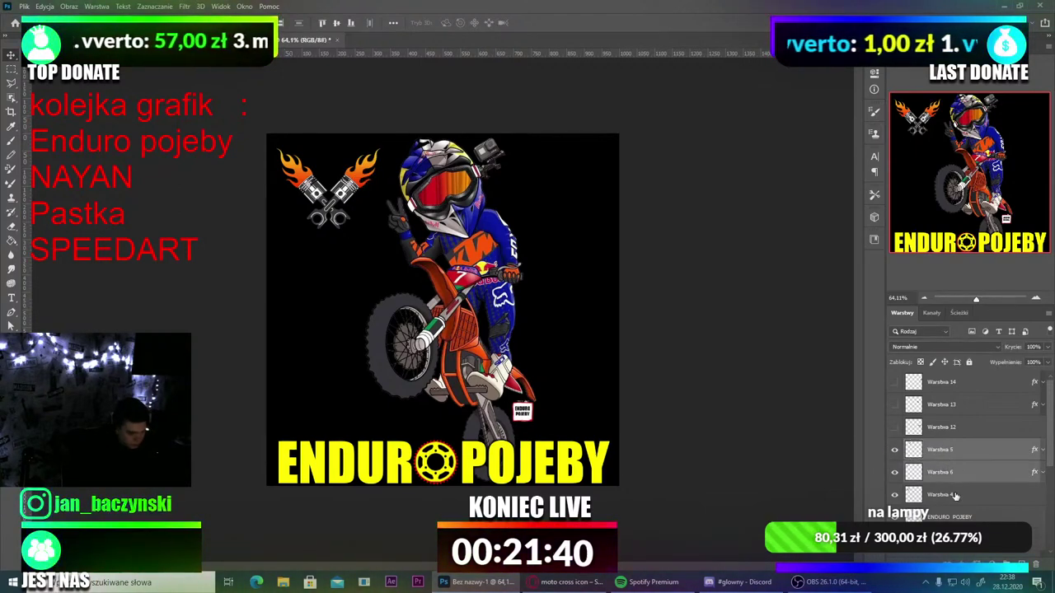
pyautogui.keyDown('shift'); pyautogui.click(946, 494); pyautogui.keyUp('shift')
pyautogui.hotkey('ctrl', 't')
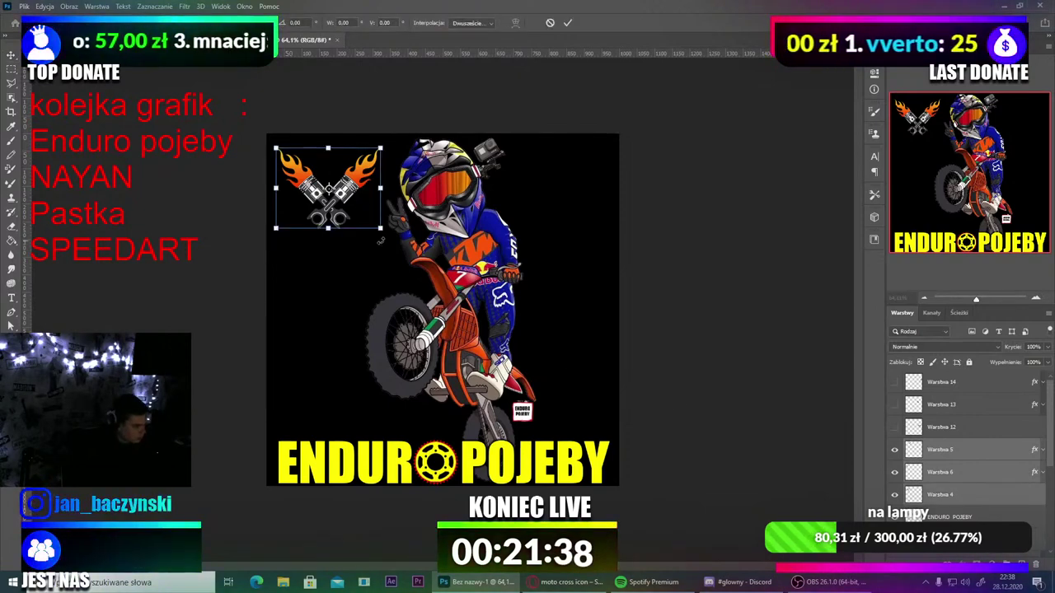
pyautogui.moveTo(381, 228); pyautogui.dragTo(606, 441)
pyautogui.moveTo(491, 291); pyautogui.dragTo(491, 298)
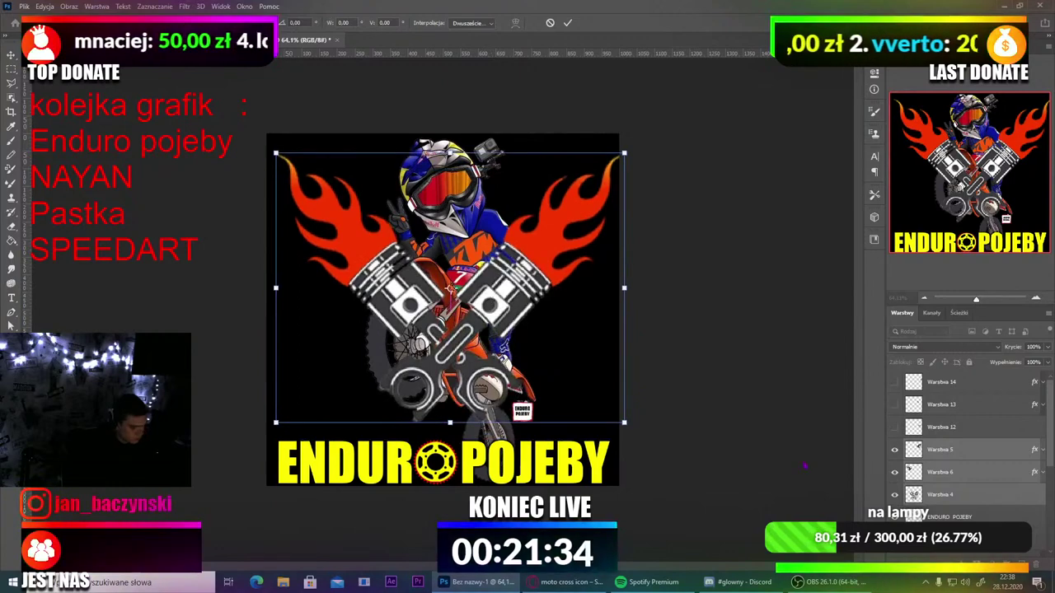
# Step: Try the enlarged emblem behind the rider by moving its layers below Warstwa 11, and undo both the reordering and the enlargement
pyautogui.moveTo(955, 451); pyautogui.dragTo(959, 496)
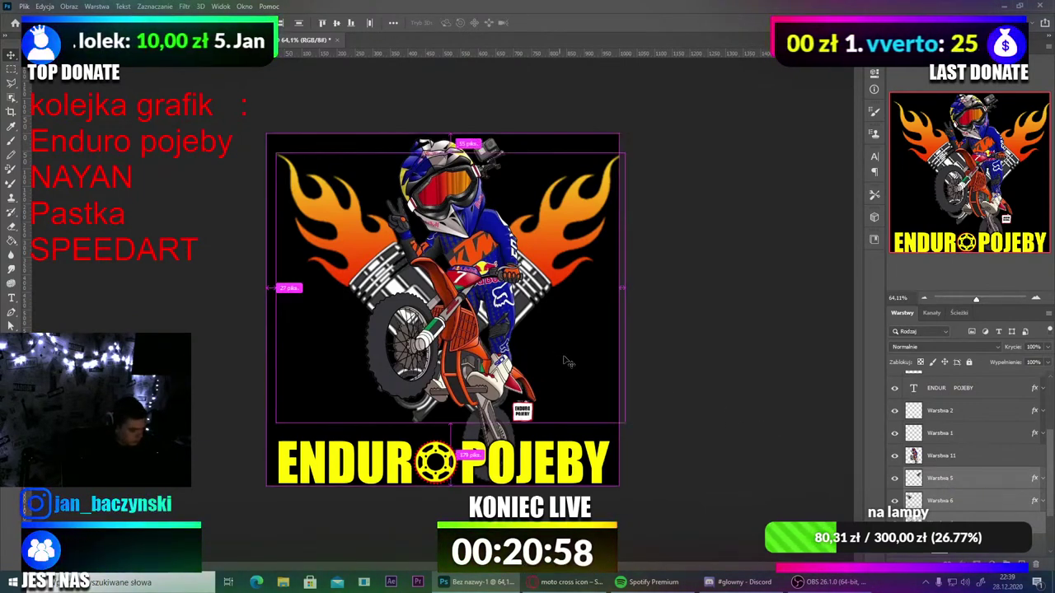
pyautogui.hotkey('ctrl', 'space')
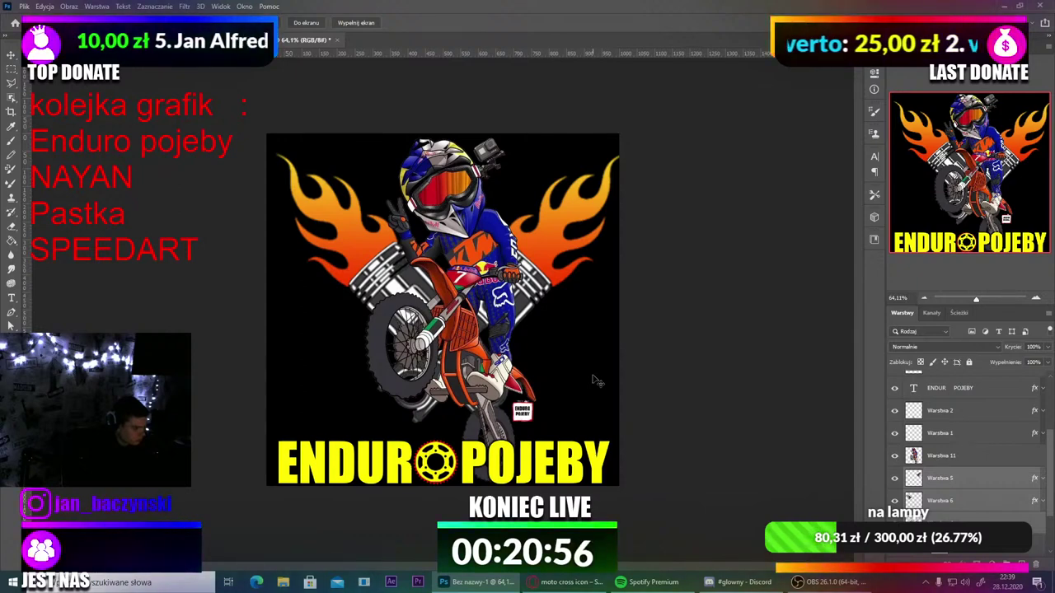
pyautogui.press('v')
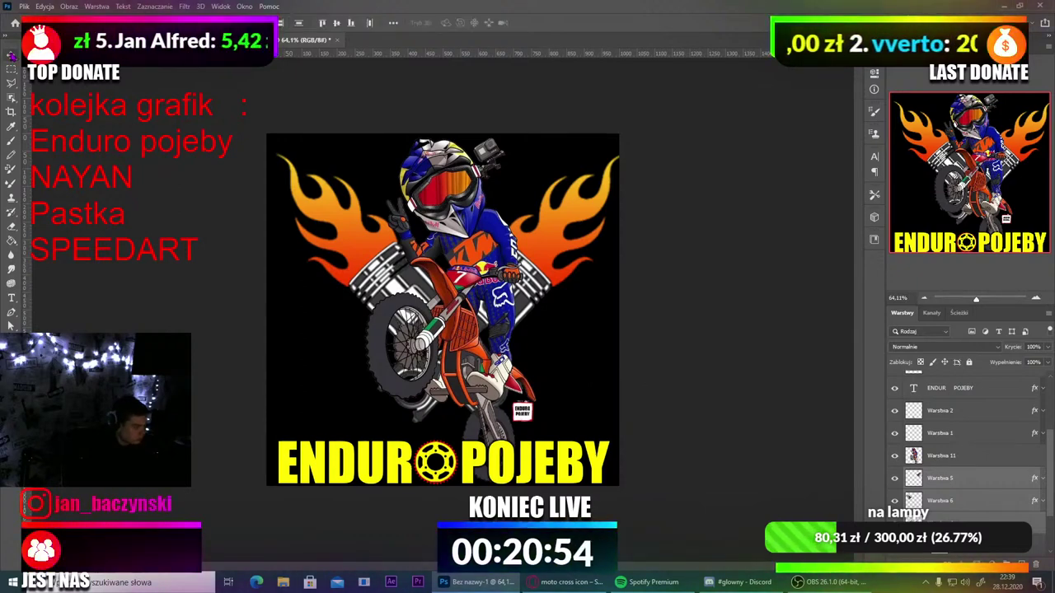
pyautogui.hotkey('ctrl', 'z')
pyautogui.hotkey('ctrl', 'z')
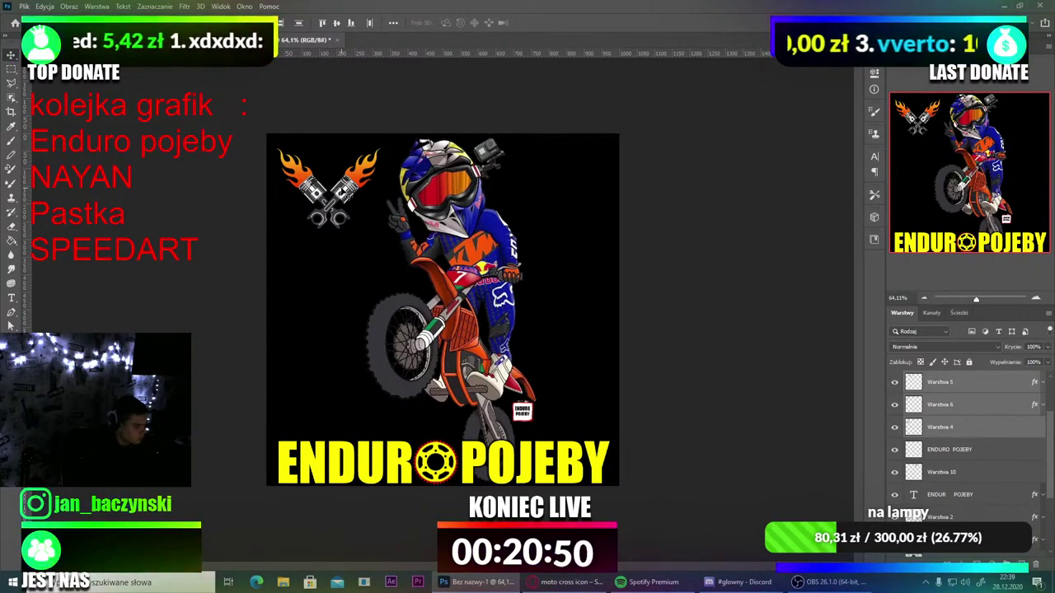
# Step: Slightly enlarge the piston emblem in the canvas's upper-left corner so it fills the space beside the rider's helmet
pyautogui.hotkey('ctrl', 't')
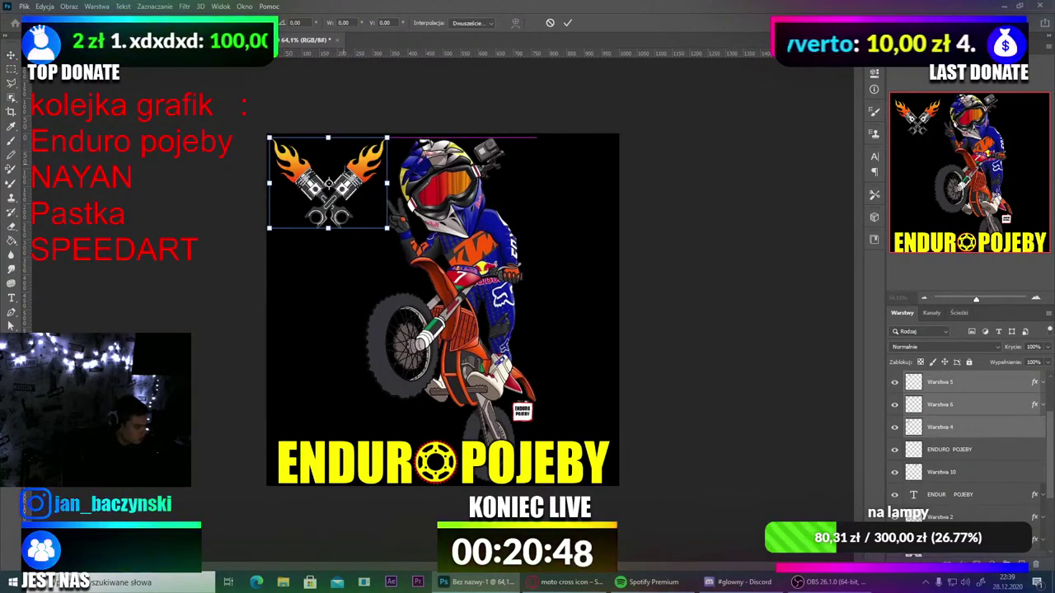
pyautogui.moveTo(380, 228); pyautogui.dragTo(394, 239)
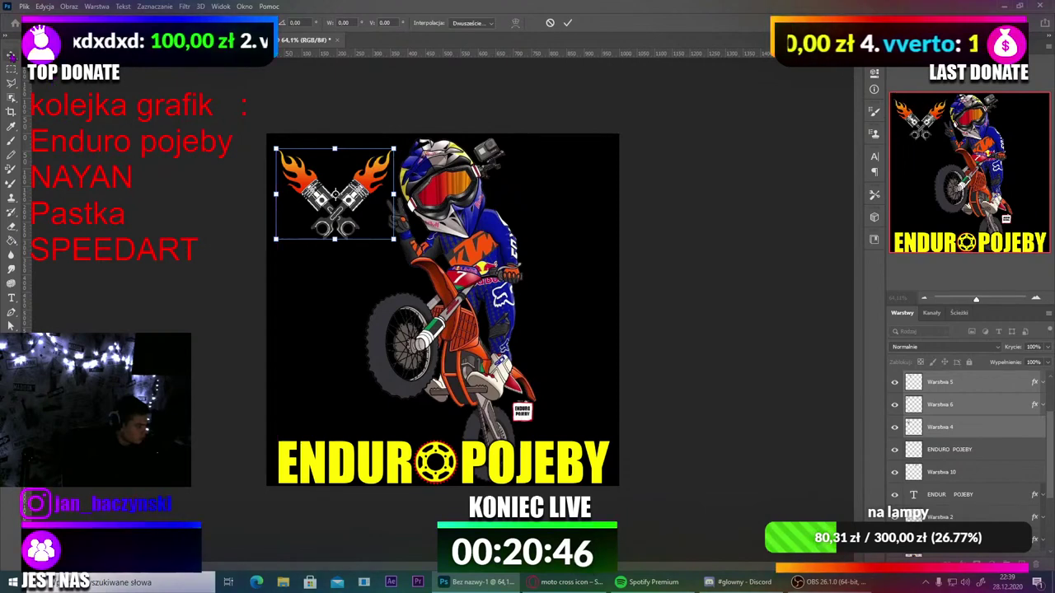
pyautogui.press('Return')
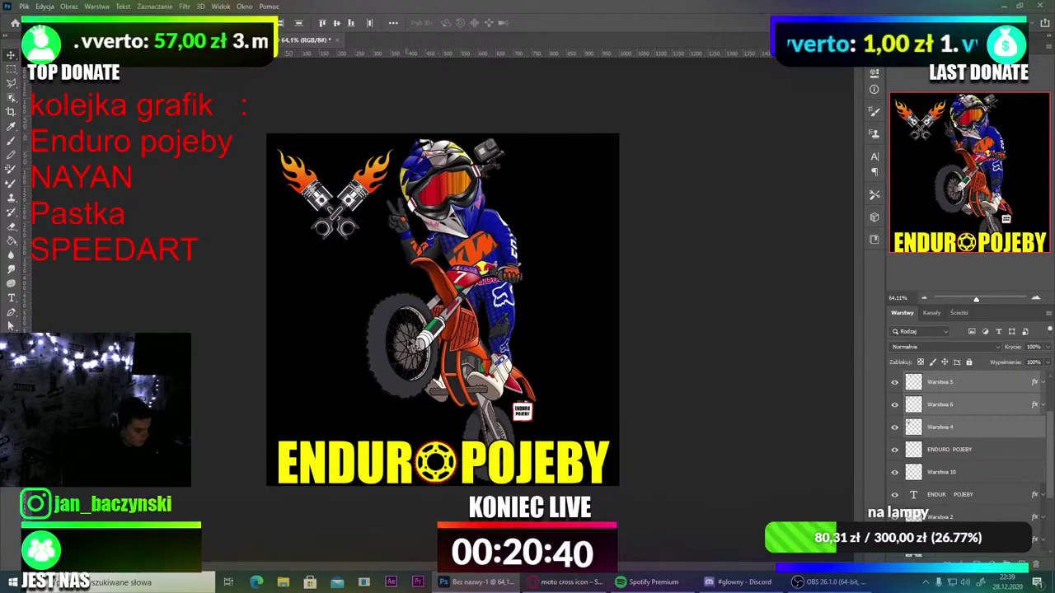
# Step: Try a red color overlay in the layer style of the ENDUR POJEBY title and switch it off
pyautogui.scroll(2, 942, 454)
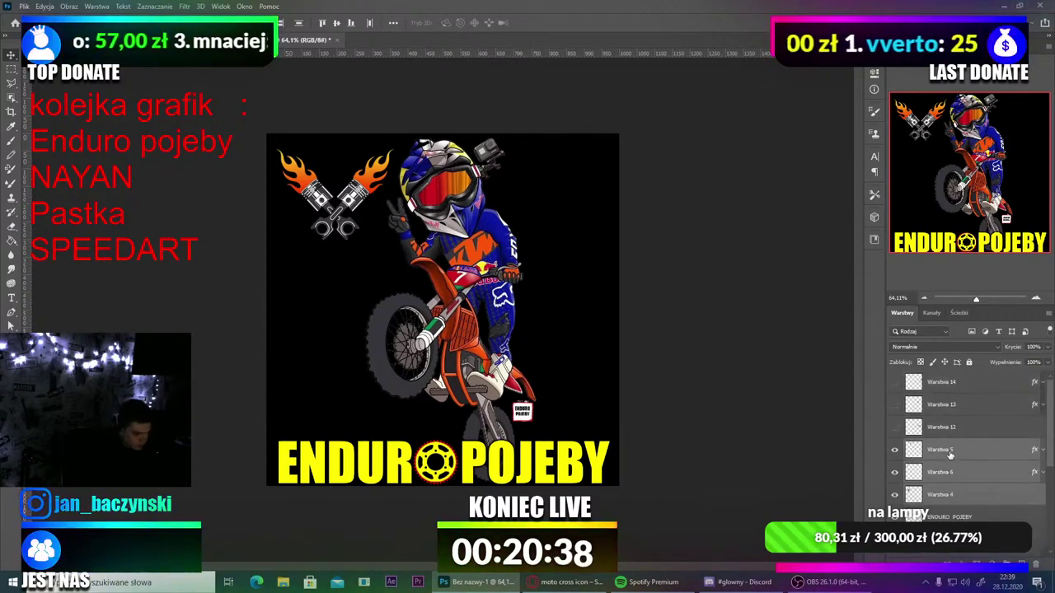
pyautogui.click(952, 517)
pyautogui.rightClick(952, 518)
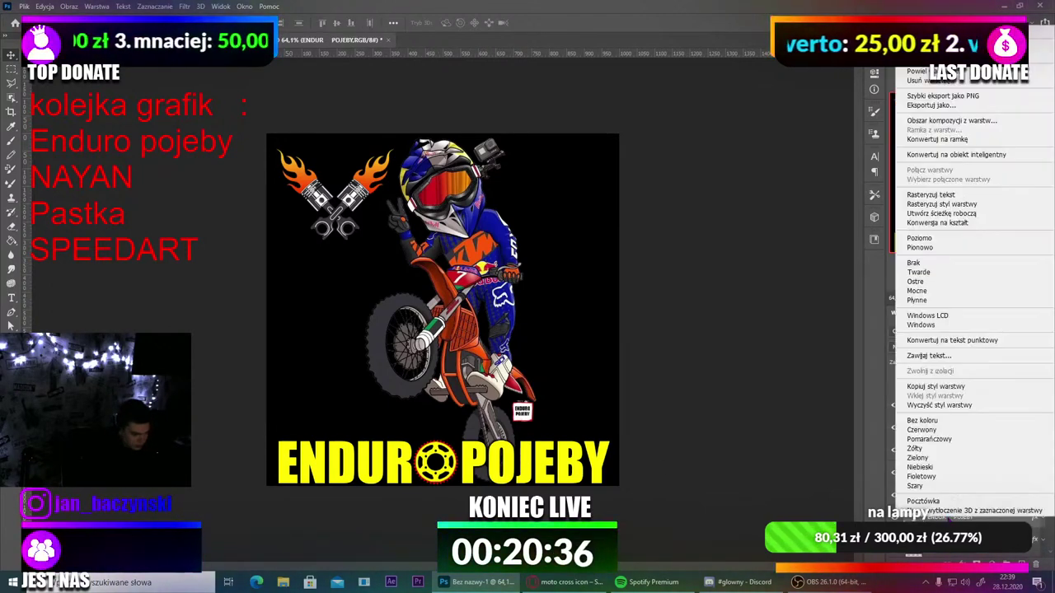
pyautogui.click(931, 32)
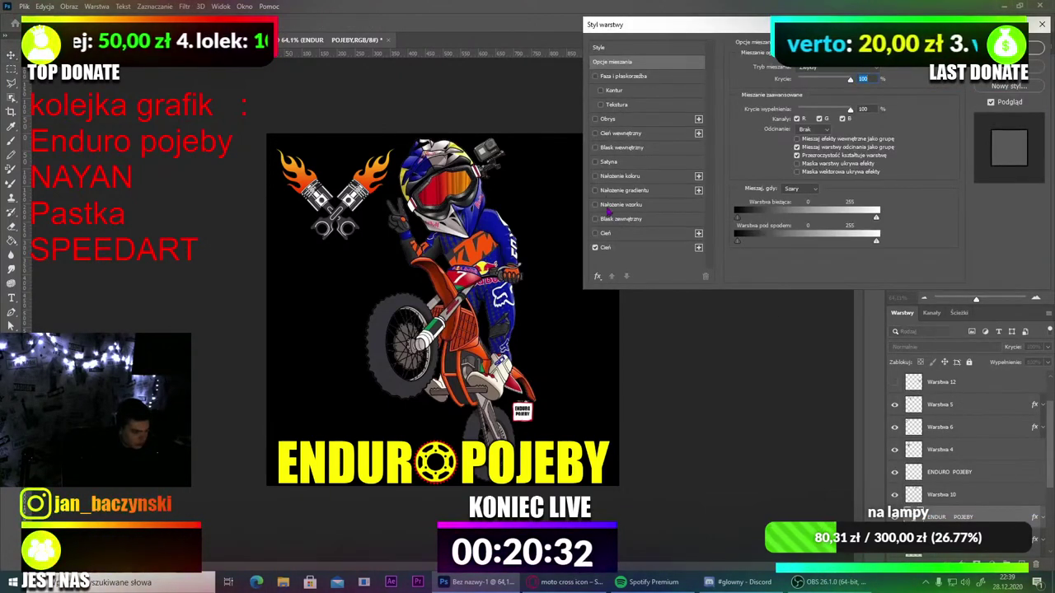
pyautogui.click(595, 175)
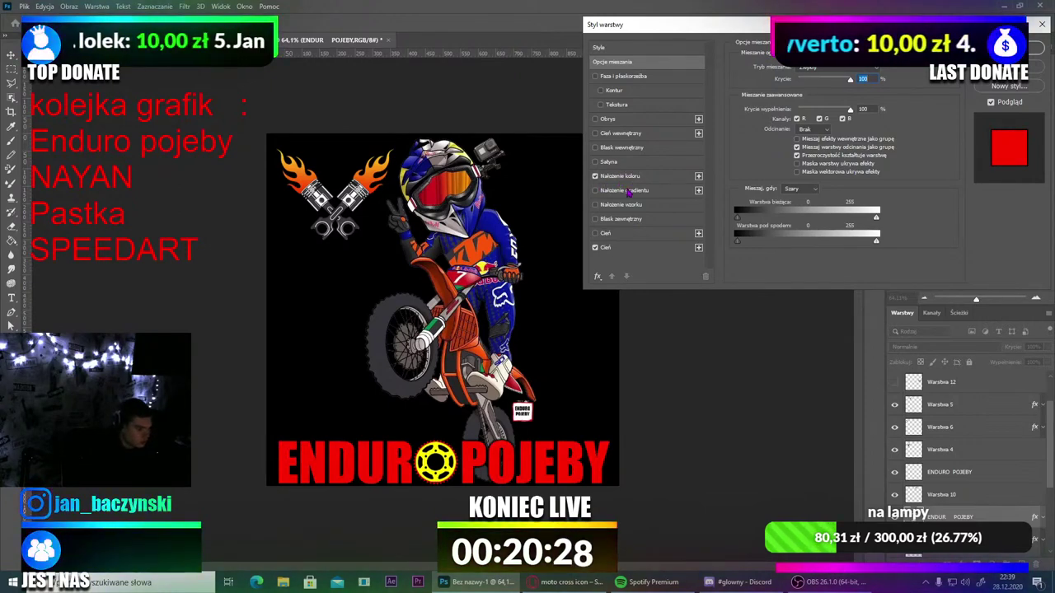
pyautogui.click(595, 176)
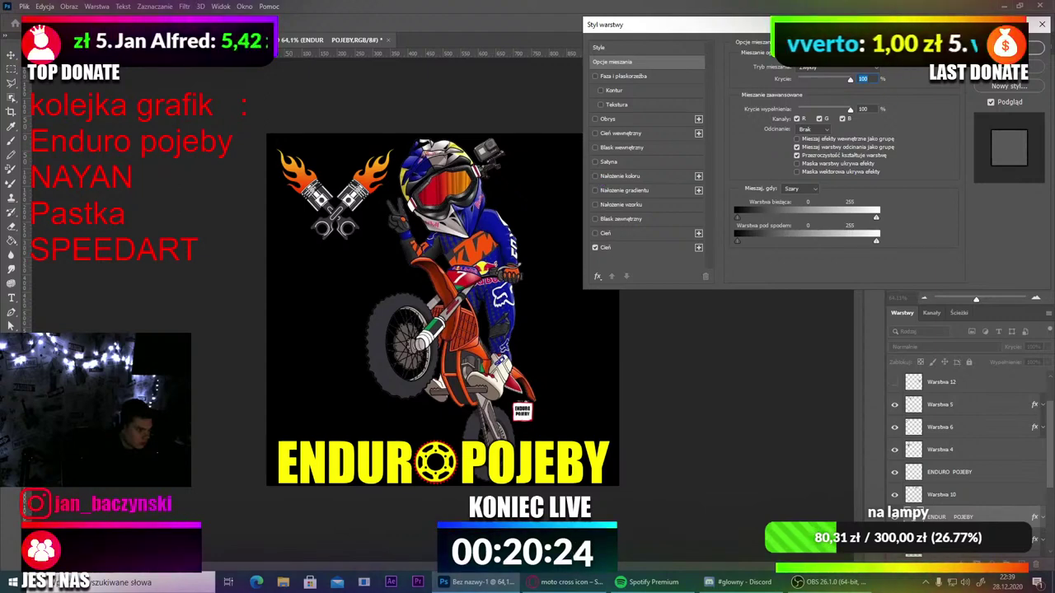
pyautogui.press('Return')
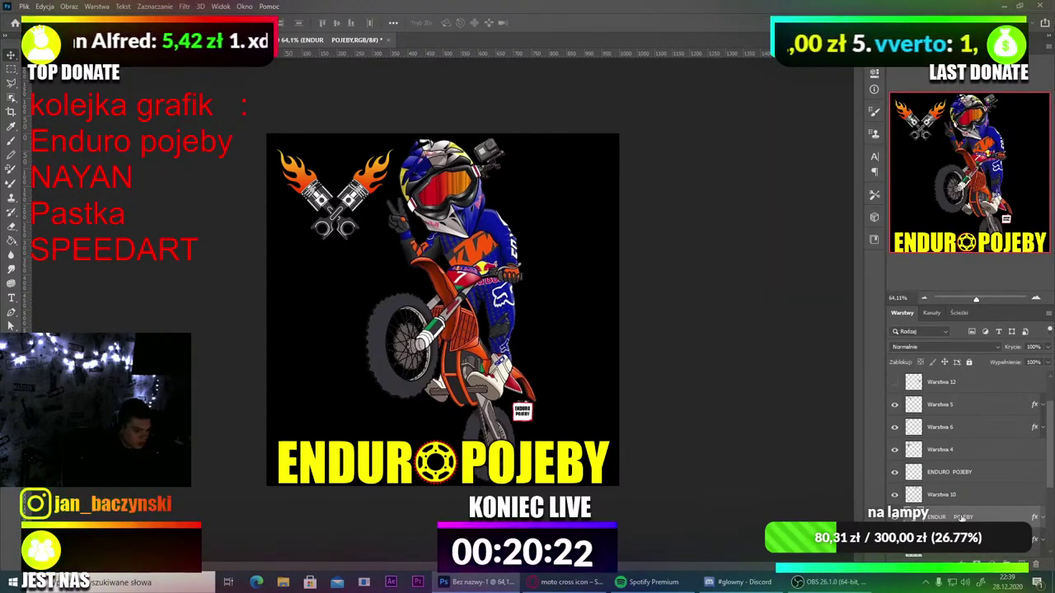
# Step: Change the ENDUR POJEBY title's font to Dirty Devil and scale the text down slightly, raising it within the canvas
pyautogui.doubleClick(471, 458)
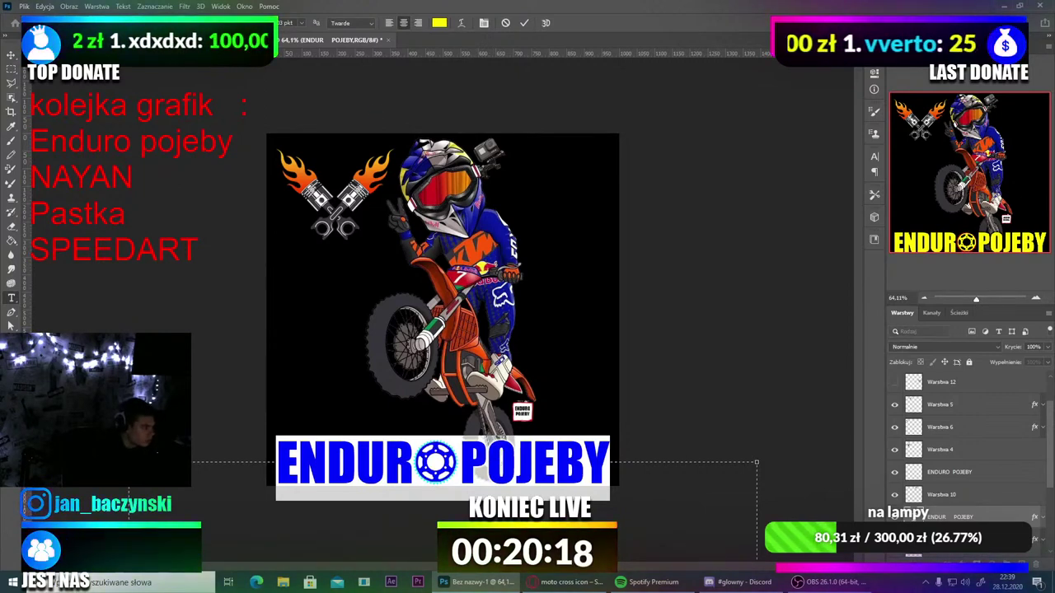
pyautogui.click(161, 23)
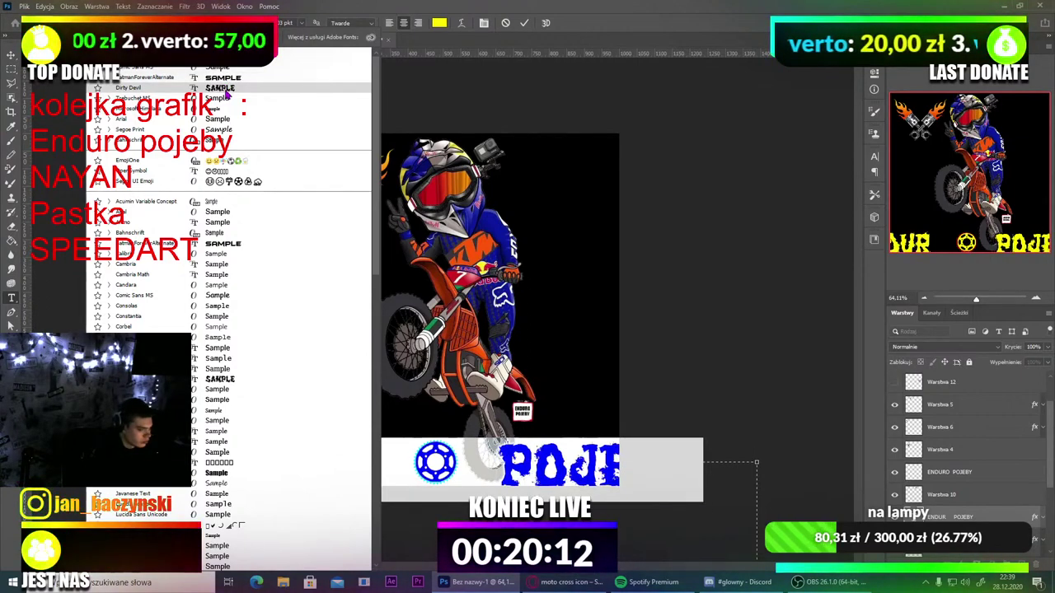
pyautogui.click(227, 91)
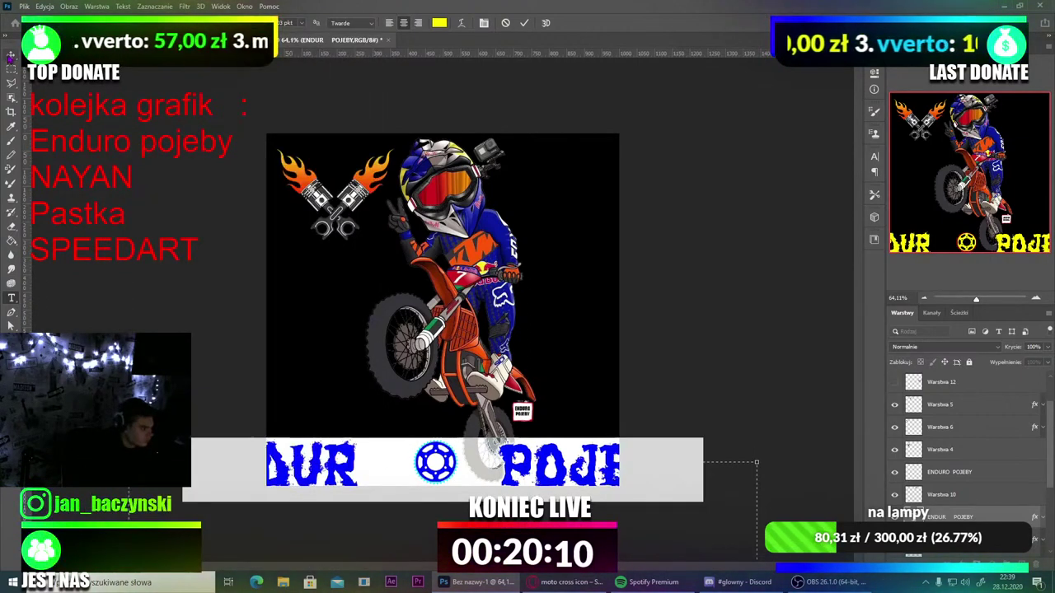
pyautogui.click(11, 56)
pyautogui.hotkey('ctrl', 't')
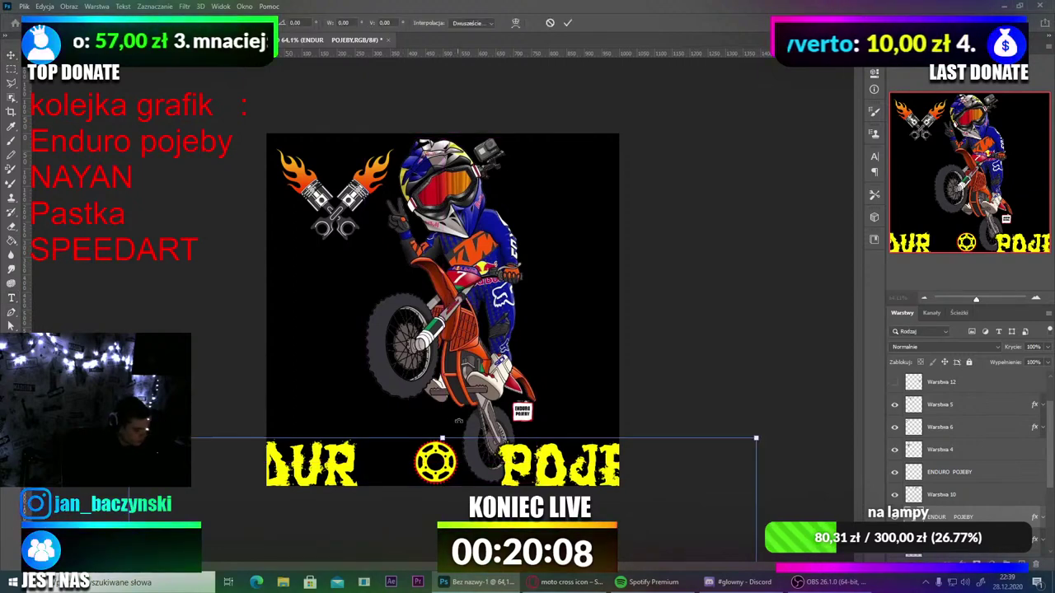
pyautogui.moveTo(444, 436); pyautogui.dragTo(492, 440)
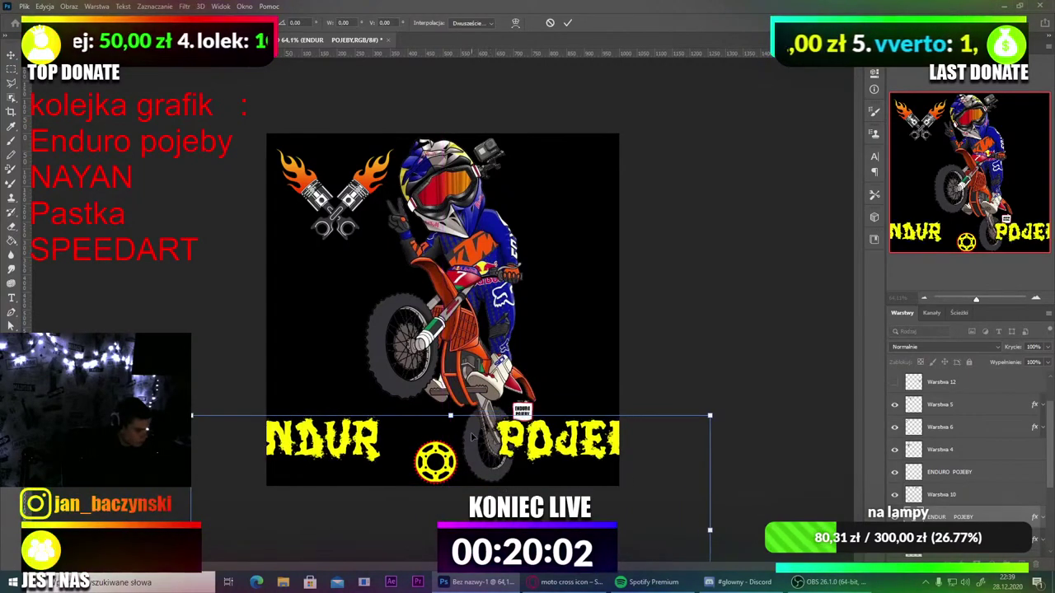
pyautogui.press('Return')
# Step: Delete the extra spaces between ENDUR and POJEBY to bring the two words closer together
pyautogui.doubleClick(508, 442)
pyautogui.click(483, 437)
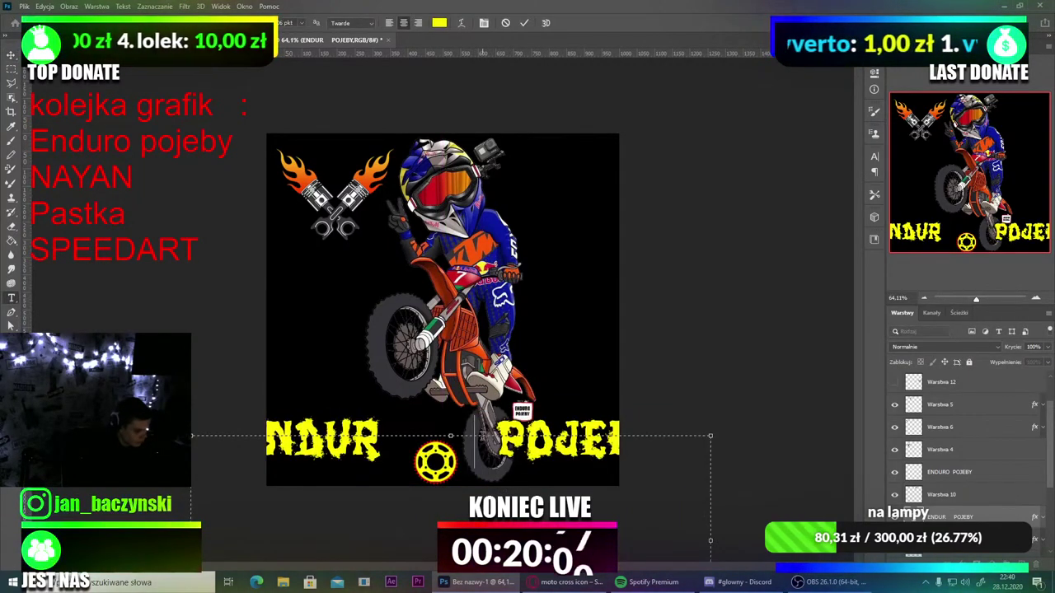
pyautogui.press('BackSpace')
pyautogui.press('BackSpace')
pyautogui.press('BackSpace')
pyautogui.press('BackSpace')
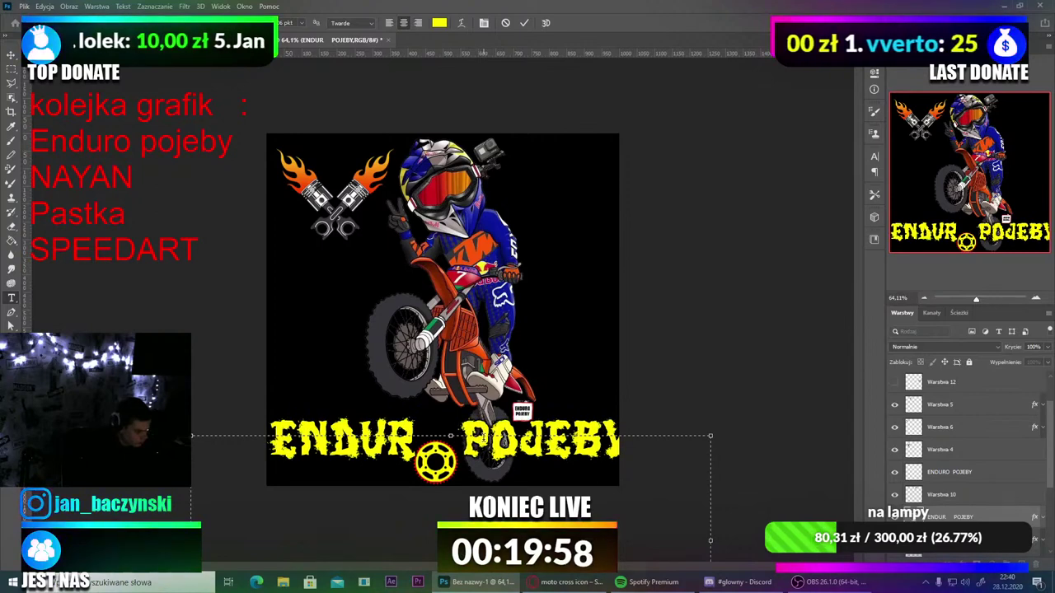
pyautogui.click(10, 55)
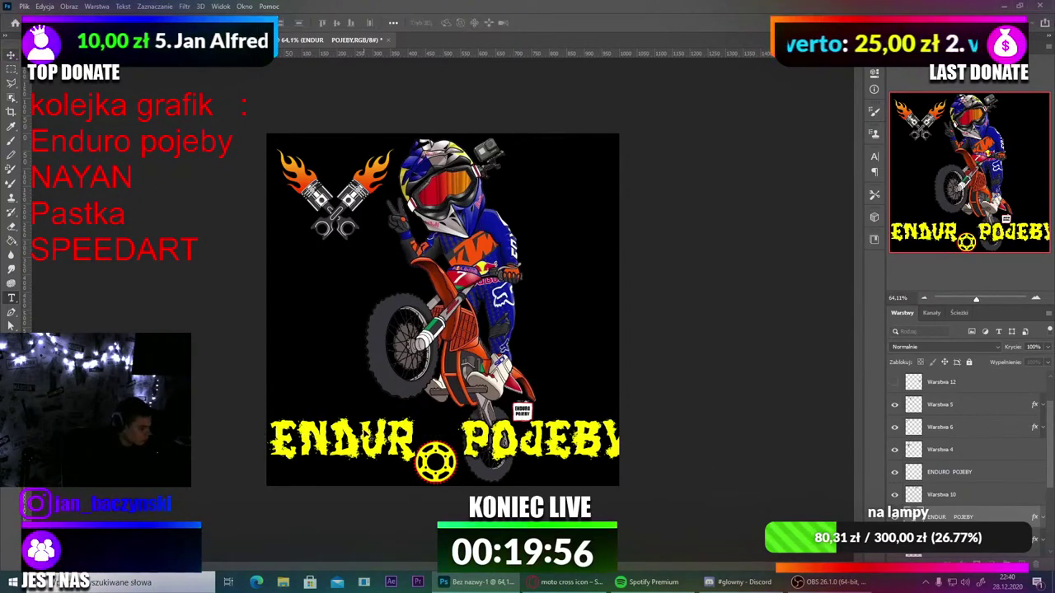
pyautogui.press('super')
pyautogui.press('super')
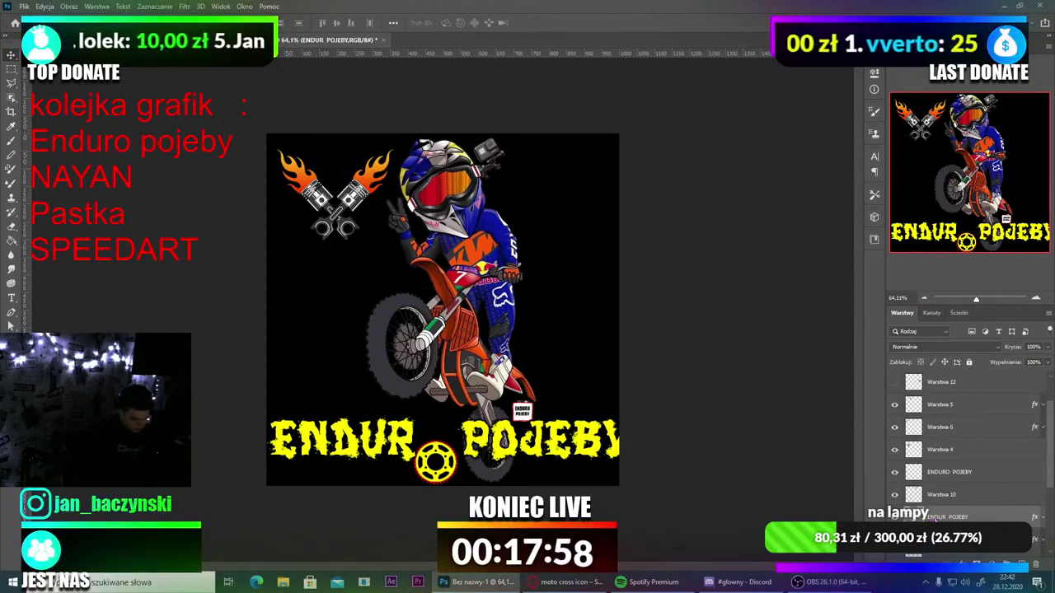
# Step: Scale the title down to fit the canvas width and move it along the bottom edge around the yellow sprocket
pyautogui.hotkey('ctrl', 't')
pyautogui.moveTo(451, 419); pyautogui.dragTo(451, 432)
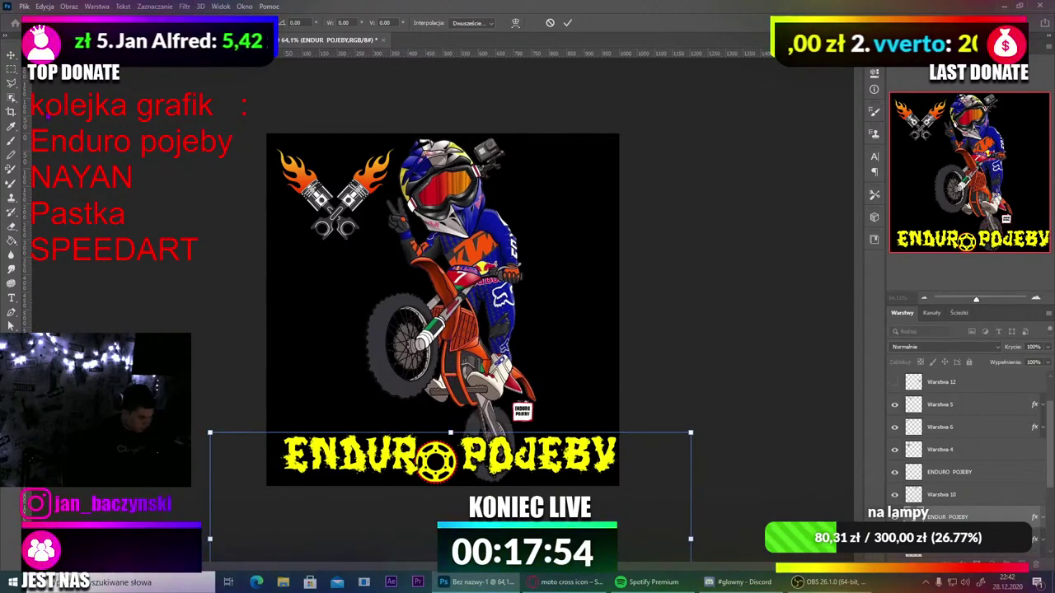
pyautogui.press('Return')
pyautogui.moveTo(397, 453); pyautogui.dragTo(389, 463)
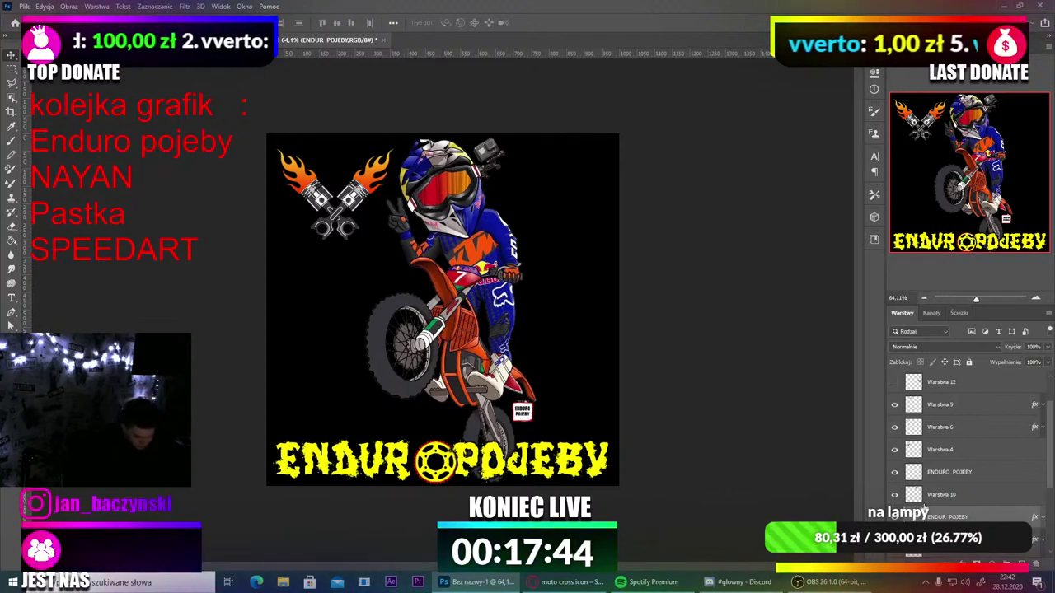
# Step: Add a gradient overlay to the ENDUR POJEBY title using the Pomarańczowy_05 preset
pyautogui.scroll(-2, 923, 507)
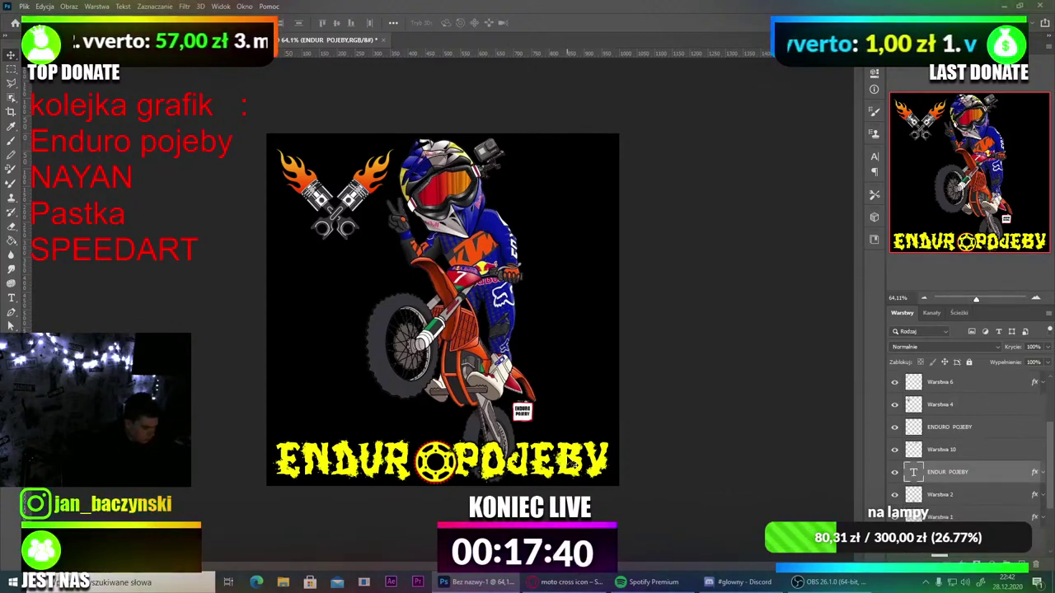
pyautogui.doubleClick(571, 464)
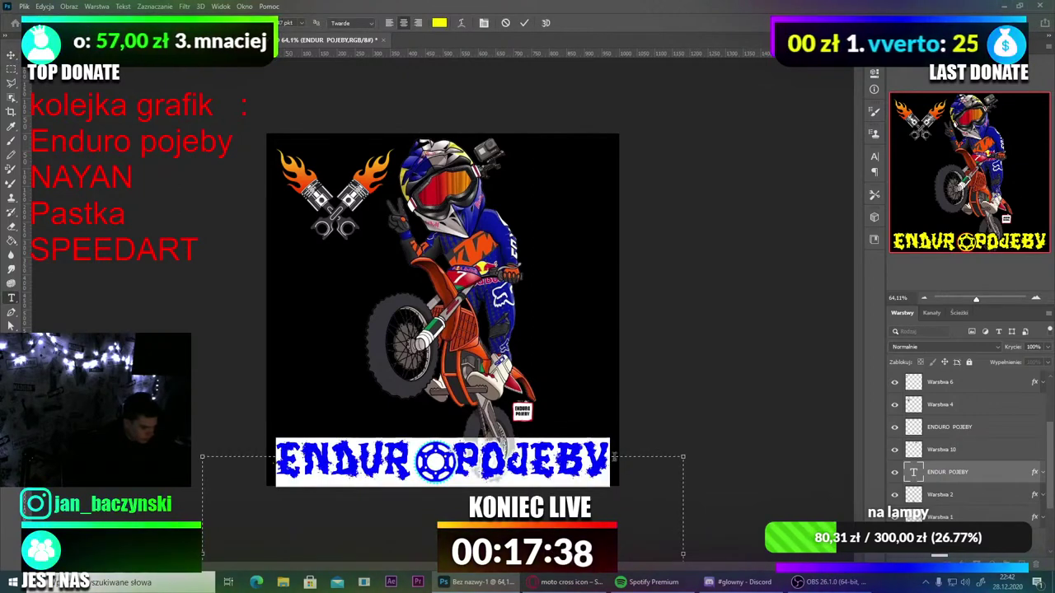
pyautogui.click(947, 478)
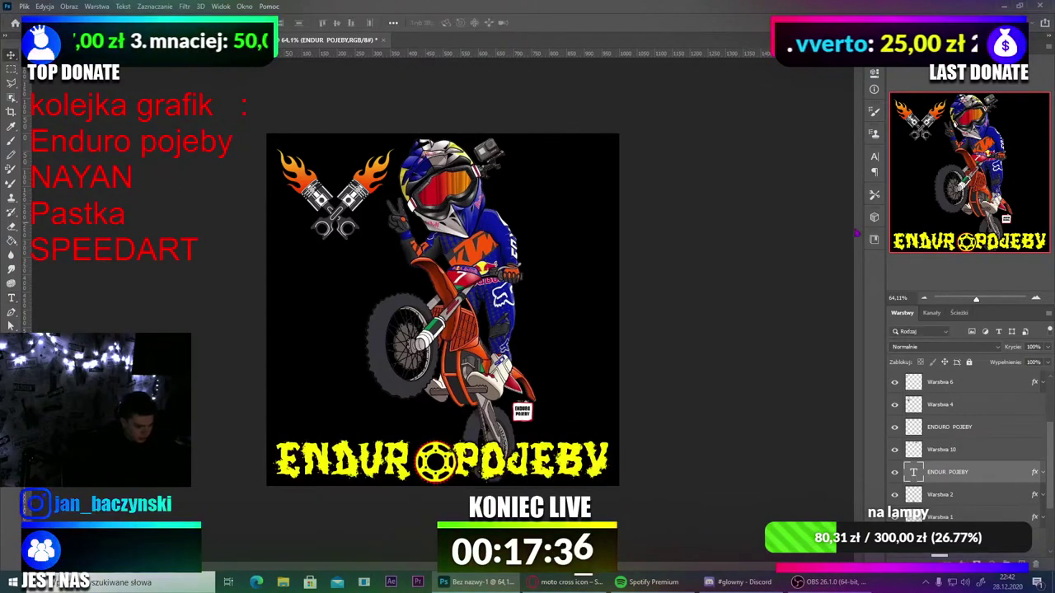
pyautogui.rightClick(956, 475)
pyautogui.click(833, 88)
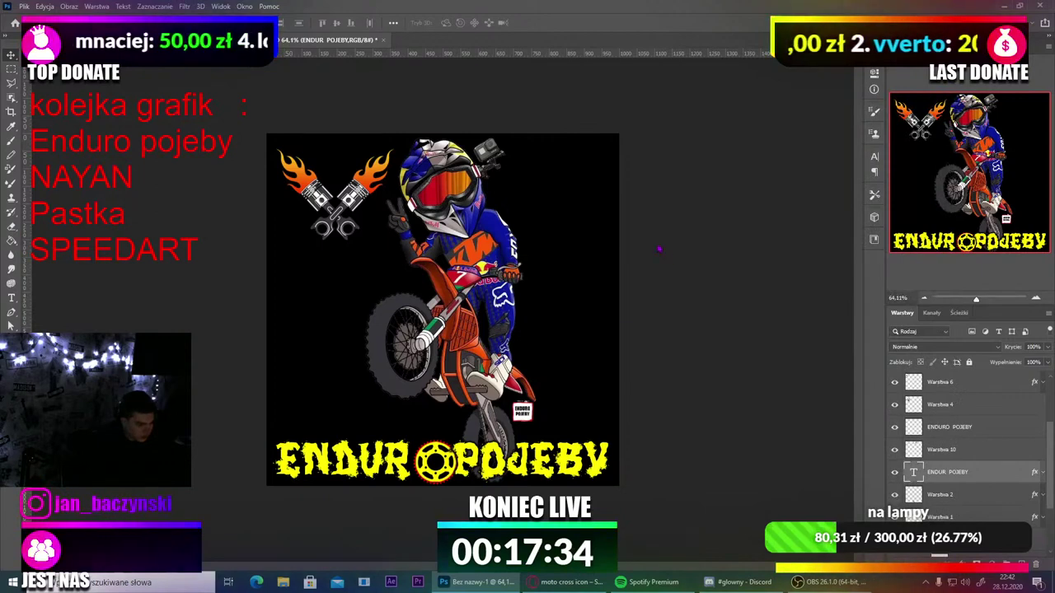
pyautogui.click(594, 191)
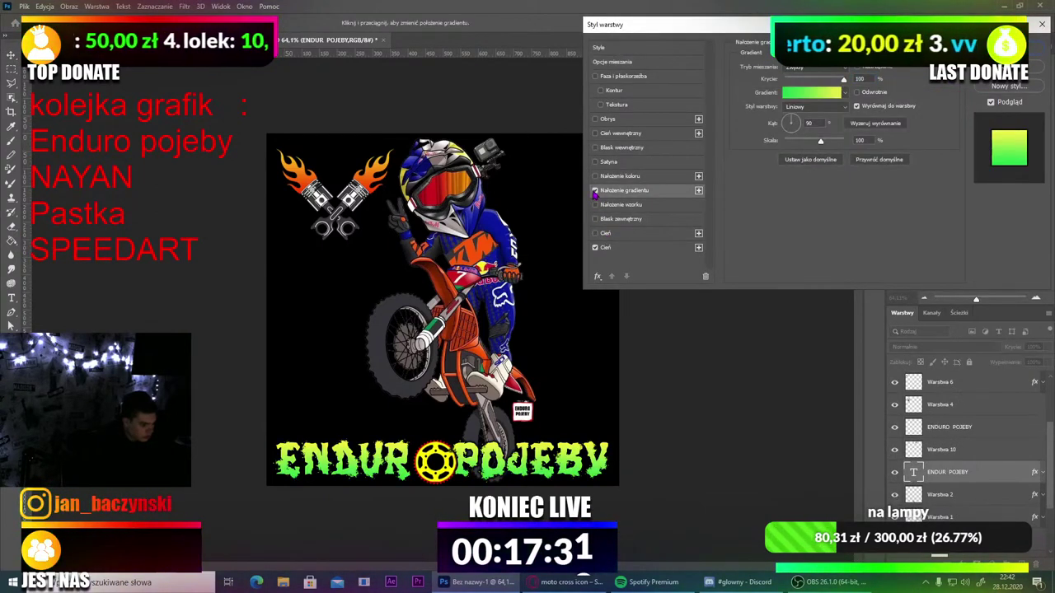
pyautogui.click(841, 94)
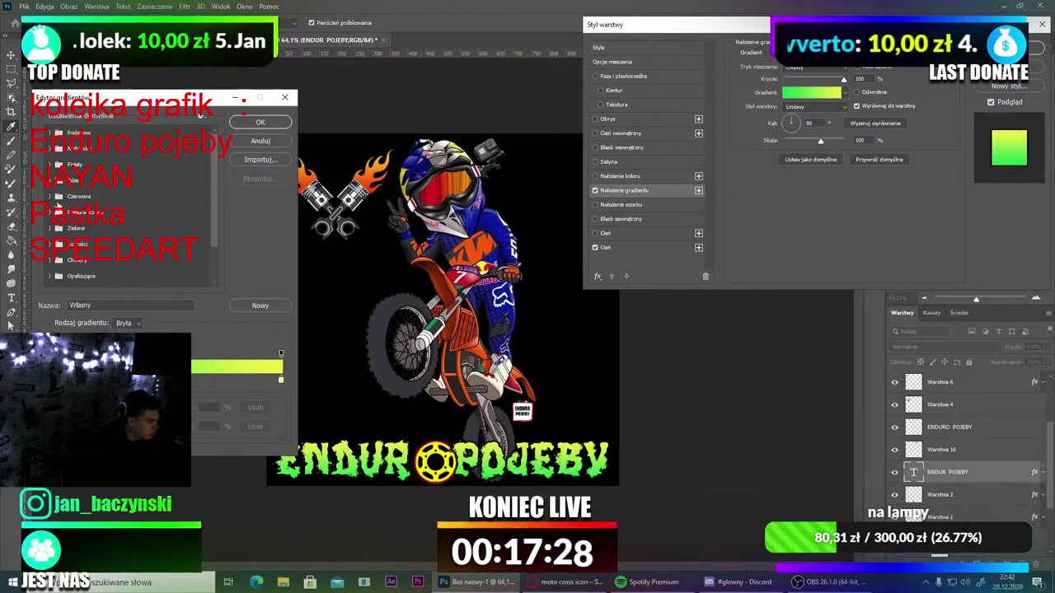
pyautogui.click(49, 212)
pyautogui.click(134, 233)
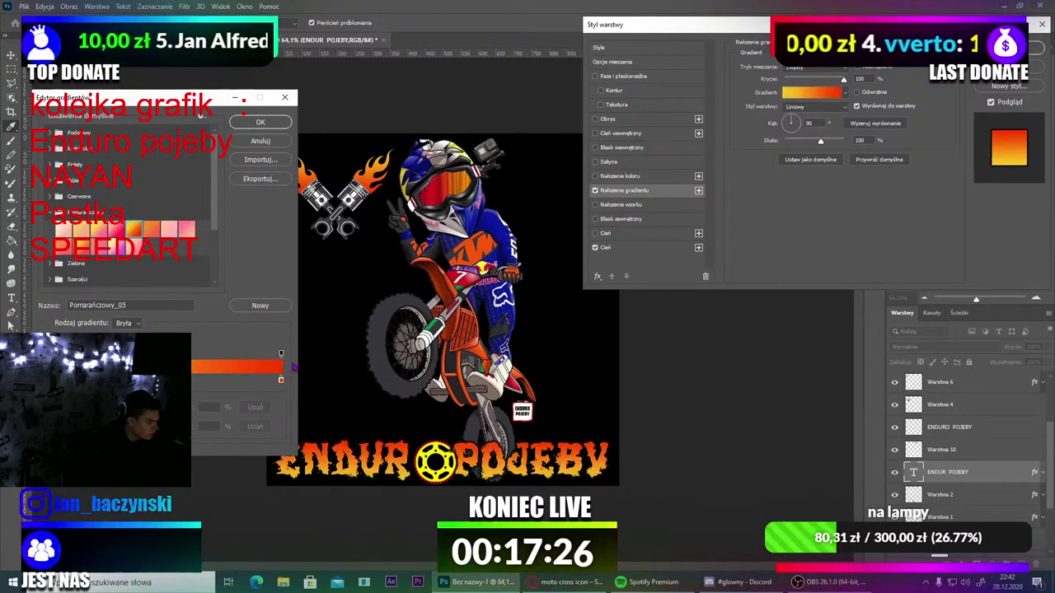
# Step: Swap the gradient's color stops so the letters run from red at the bottom to yellow at the top, using a 6% stop location
pyautogui.moveTo(281, 382); pyautogui.dragTo(193, 382)
pyautogui.moveTo(55, 382); pyautogui.dragTo(262, 372)
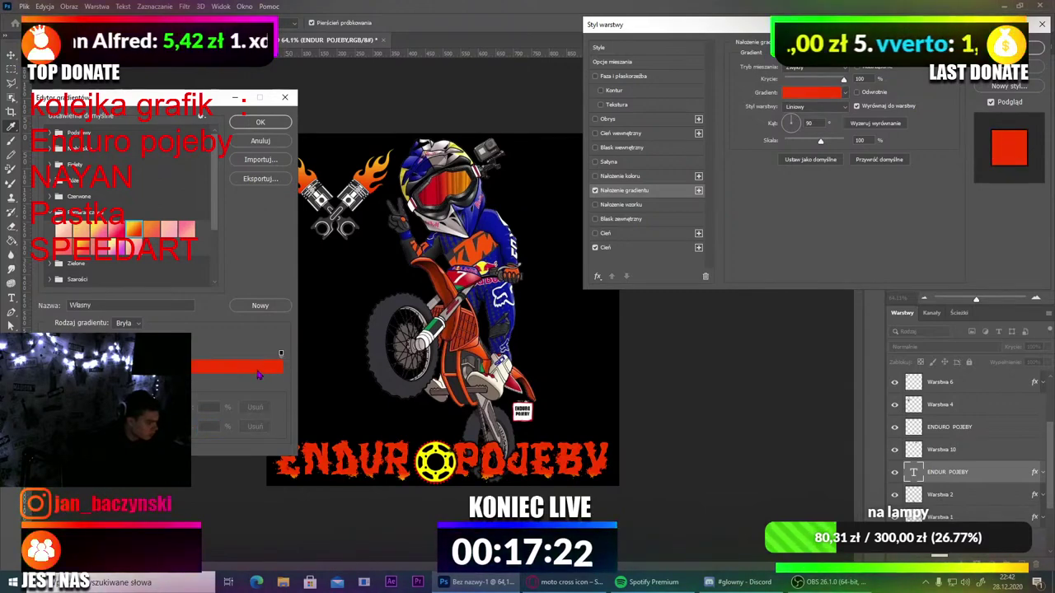
pyautogui.click(276, 380)
pyautogui.write('5')
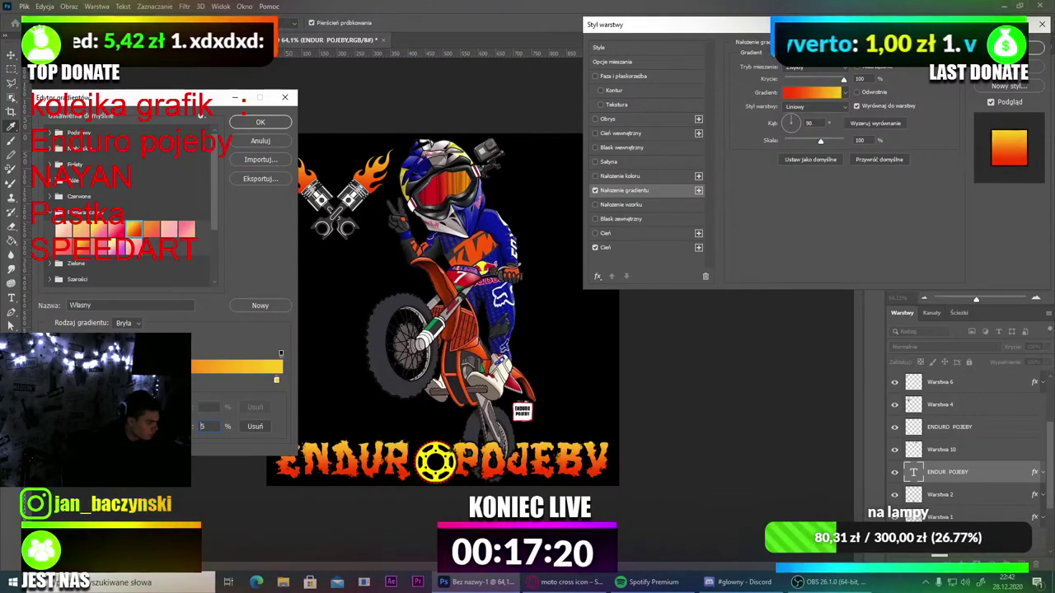
pyautogui.press('Down')
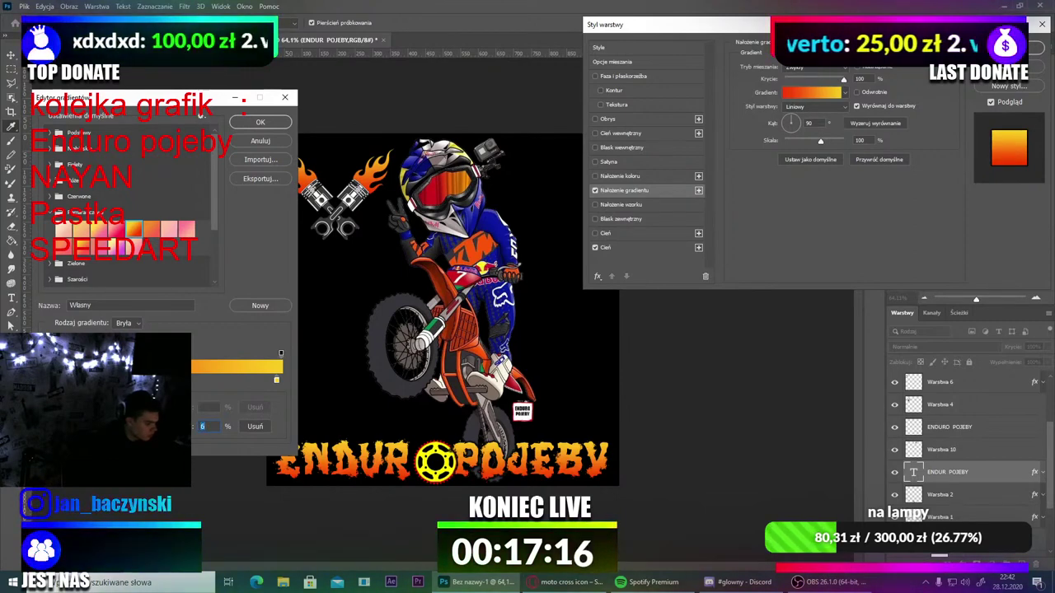
pyautogui.click(281, 124)
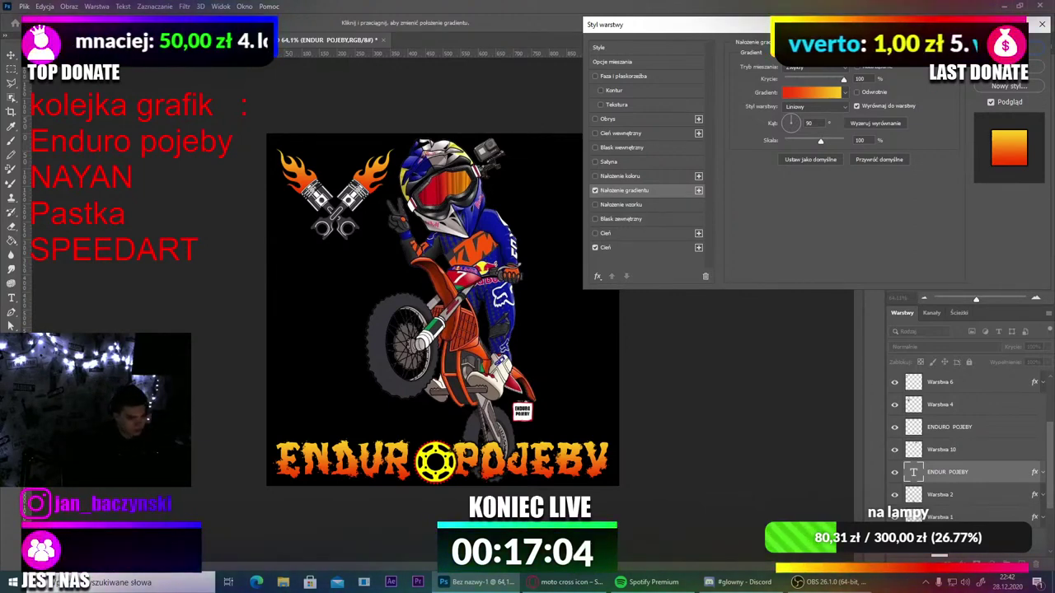
pyautogui.press('Return')
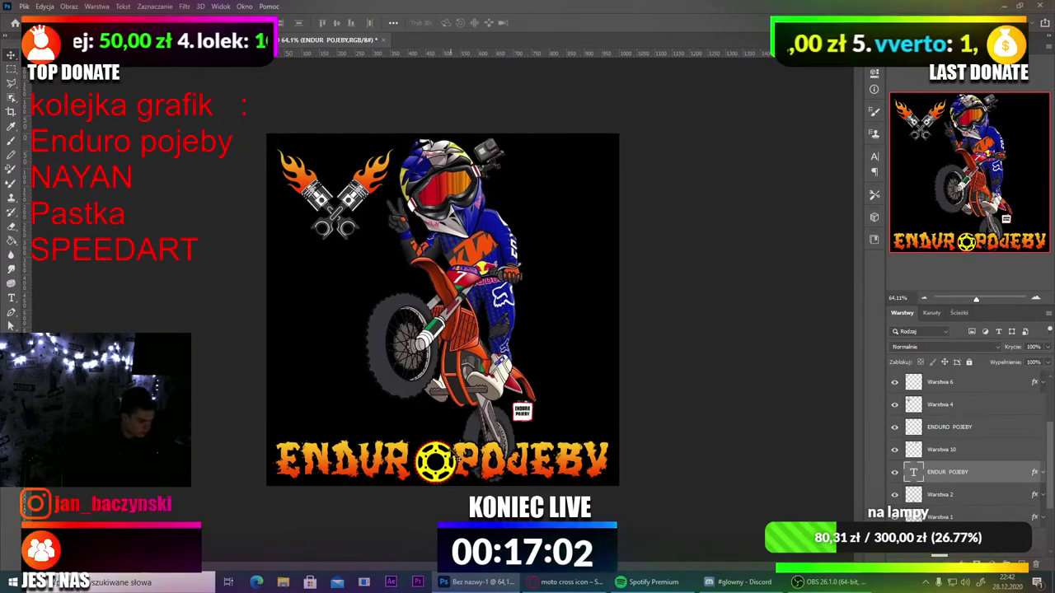
# Step: Add a space between ENDUR and POJEBY, and scale the title down slightly to fit within the canvas edges
pyautogui.doubleClick(456, 454)
pyautogui.press('BackSpace')
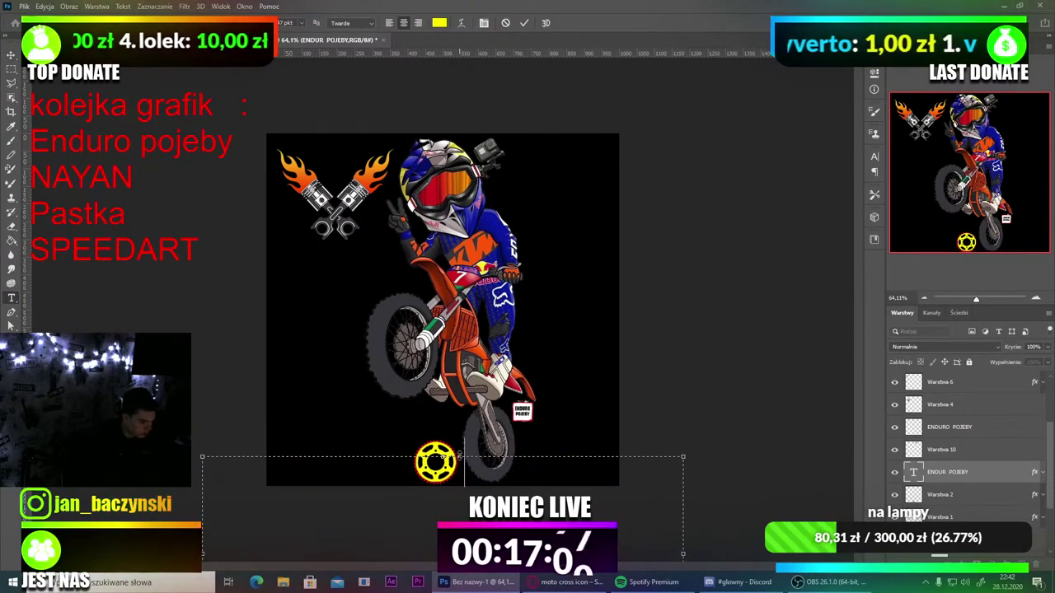
pyautogui.hotkey('ctrl', 'z')
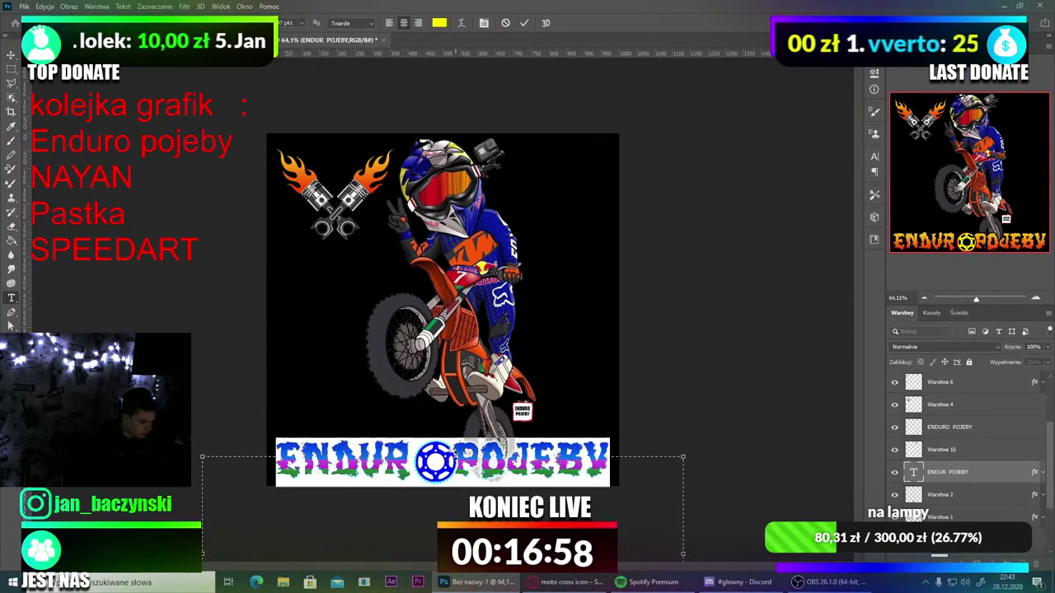
pyautogui.click(454, 463)
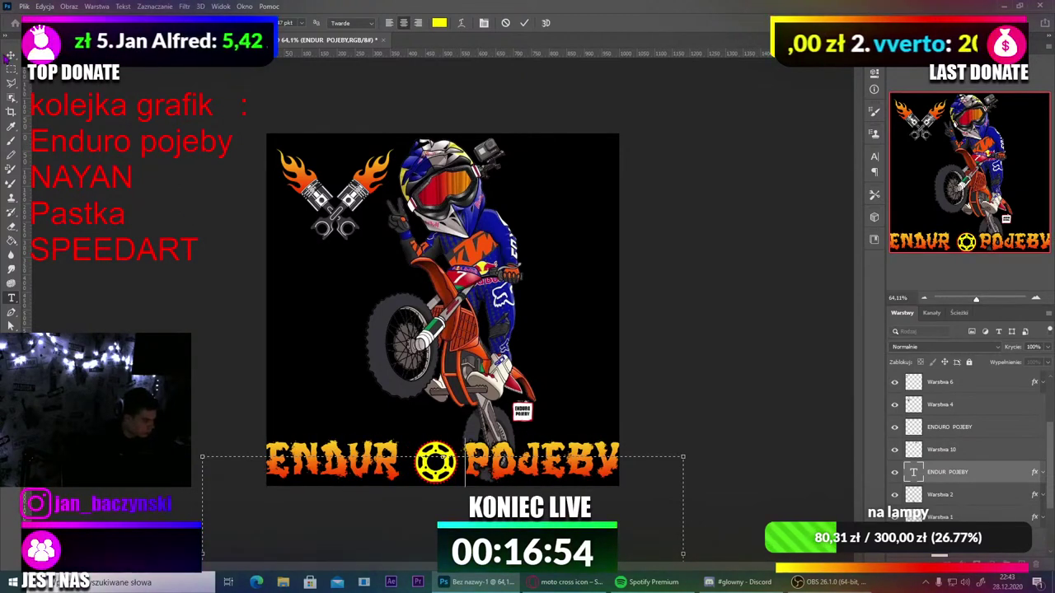
pyautogui.hotkey('ctrl', 'Return')
pyautogui.press('v')
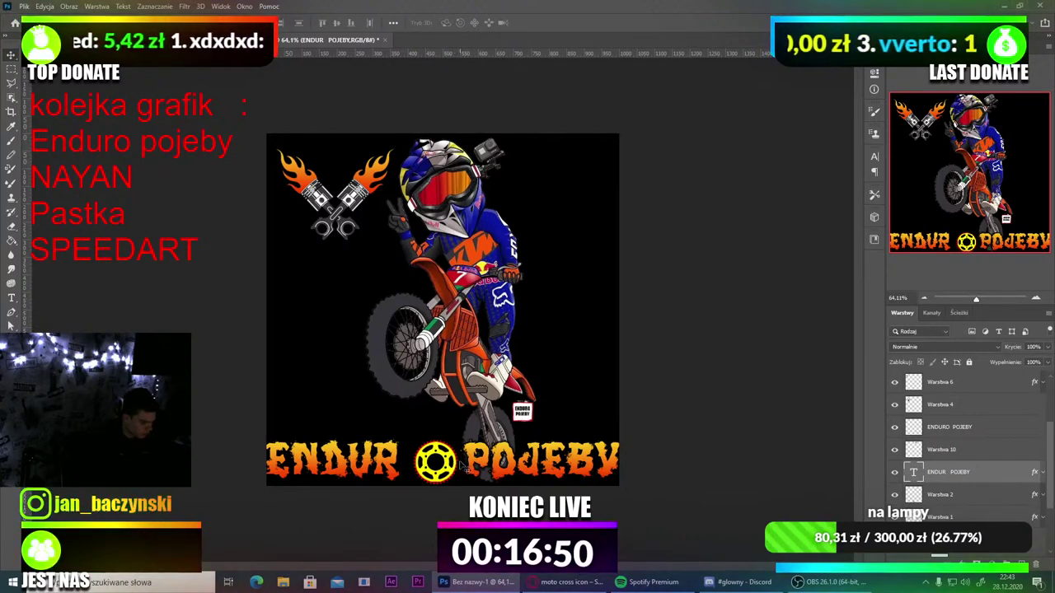
pyautogui.hotkey('ctrl', 't')
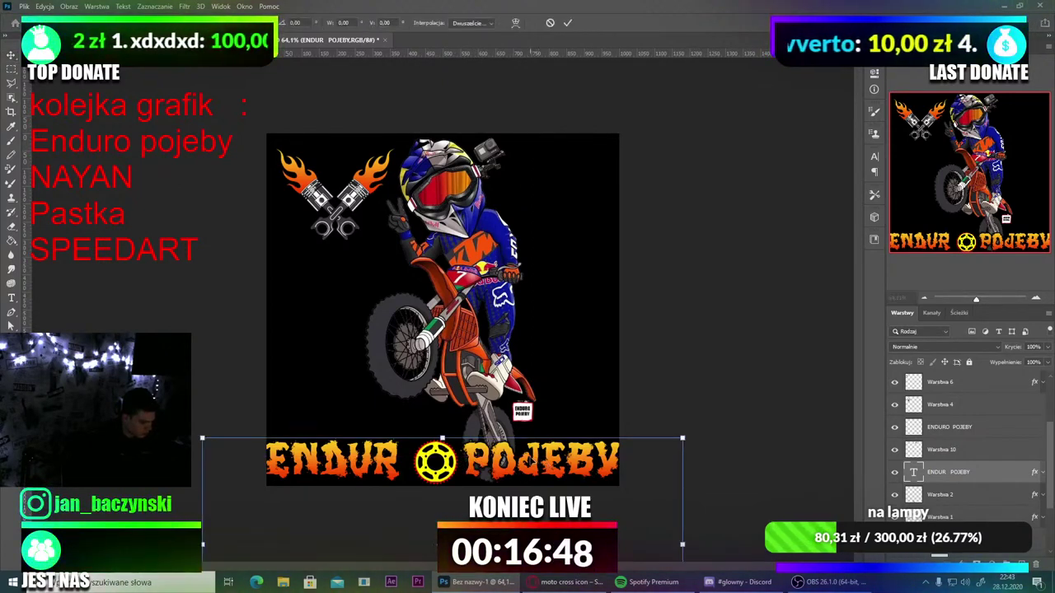
pyautogui.moveTo(444, 439); pyautogui.dragTo(444, 443)
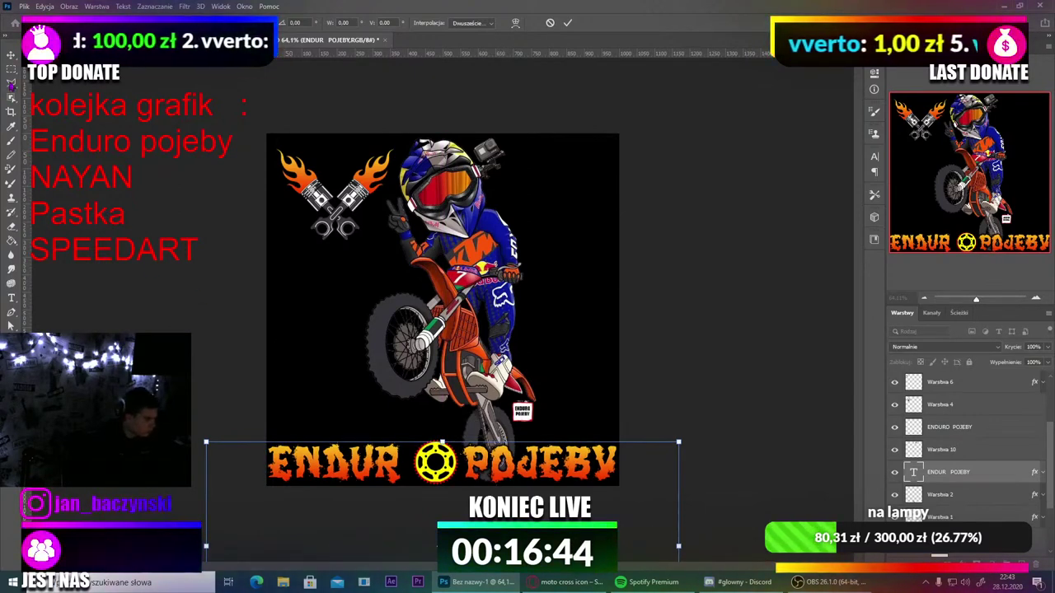
pyautogui.press('Return')
# Step: Shrink the yellow sprocket on layers Warstwa 2 and Warstwa 1 together and place it right beside the R of ENDUR
pyautogui.scroll(-1, 916, 482)
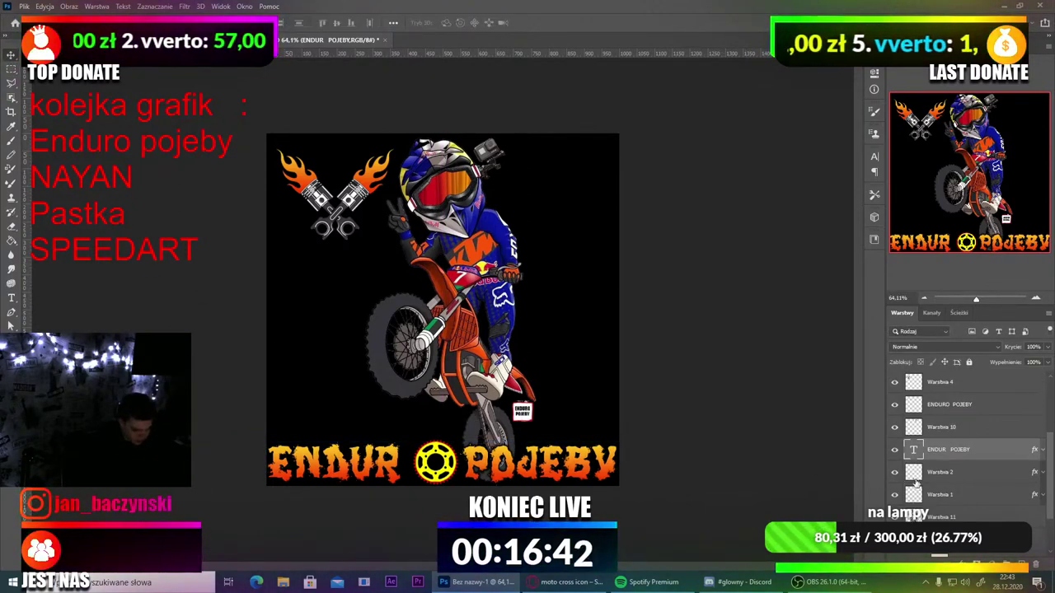
pyautogui.click(896, 473)
pyautogui.click(896, 472)
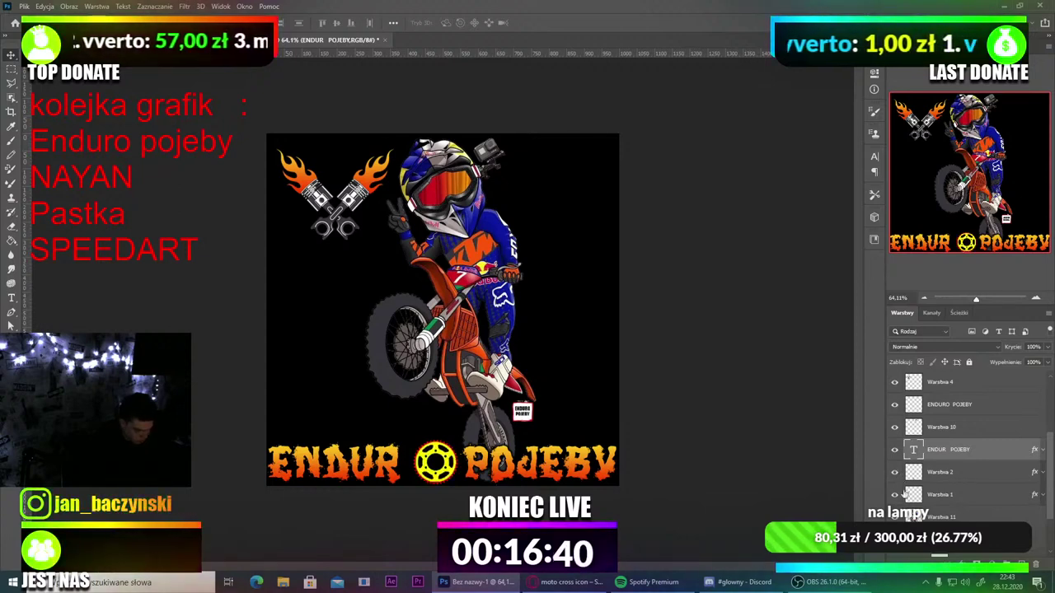
pyautogui.keyDown('ctrl'); pyautogui.click(949, 474); pyautogui.keyUp('ctrl')
pyautogui.keyDown('ctrl'); pyautogui.click(948, 497); pyautogui.keyUp('ctrl')
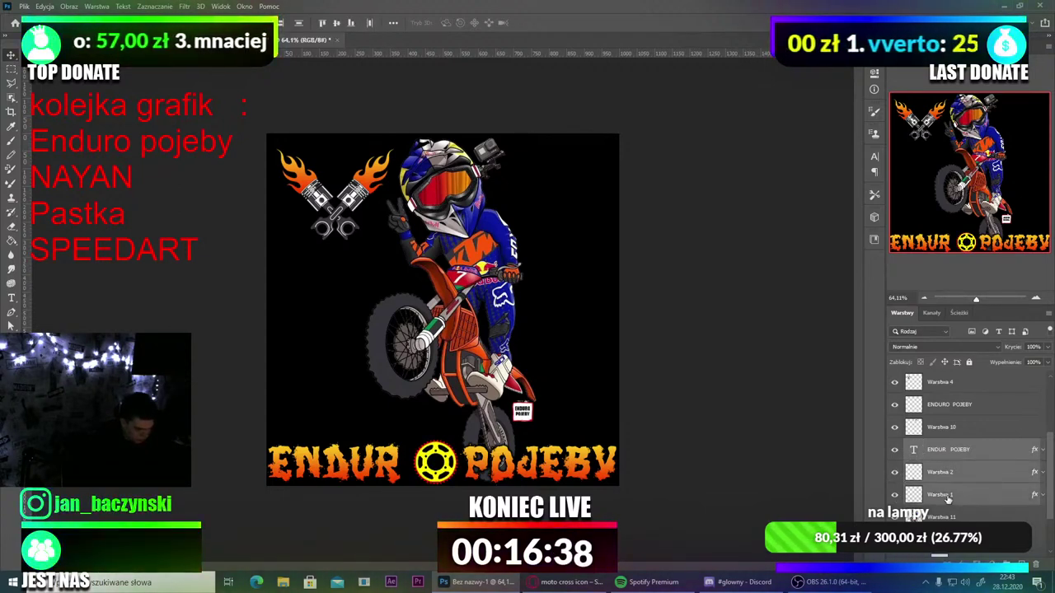
pyautogui.keyDown('ctrl'); pyautogui.click(931, 451); pyautogui.keyUp('ctrl')
pyautogui.hotkey('ctrl', 't')
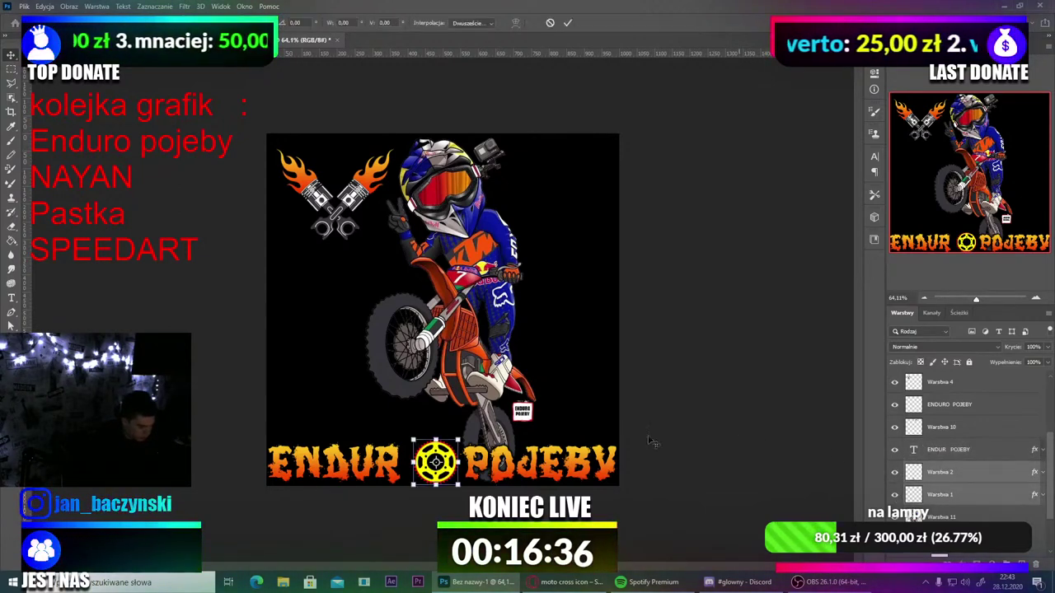
pyautogui.moveTo(436, 452)
pyautogui.mouseDown()
pyautogui.moveTo(412, 453)
pyautogui.moveTo(428, 461)
pyautogui.mouseUp()
pyautogui.press('Return')
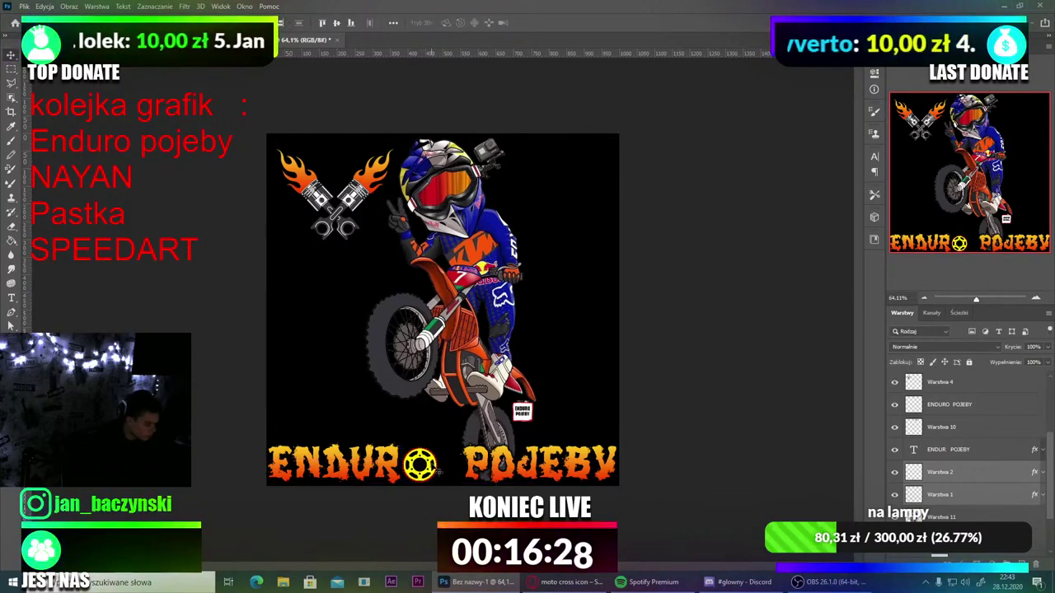
pyautogui.hotkey('ctrl', '0')
pyautogui.scroll(-1, 403, 459)
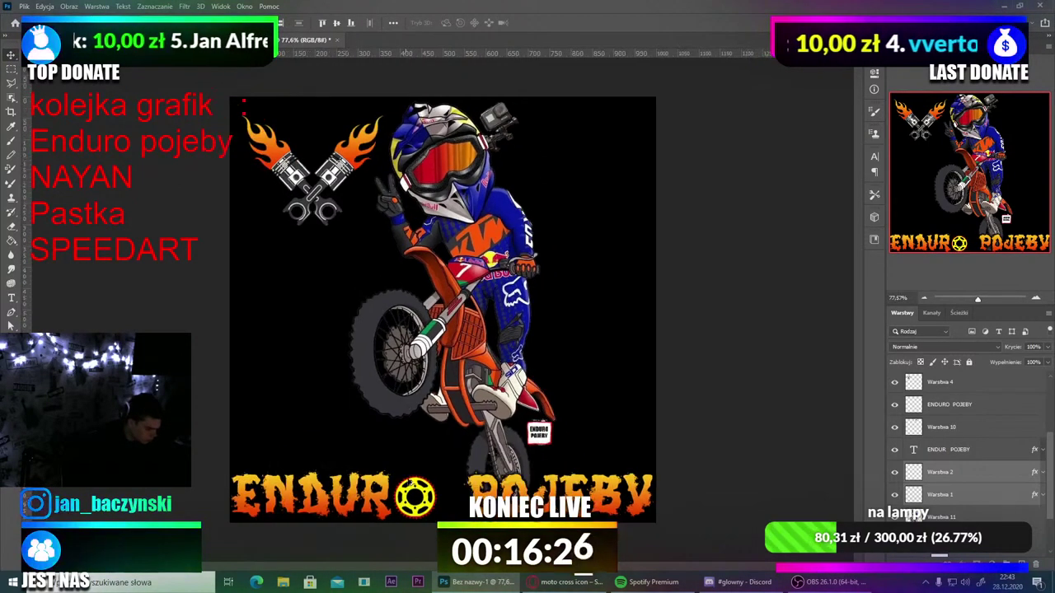
pyautogui.click(412, 493)
pyautogui.hotkey('ctrl', 't')
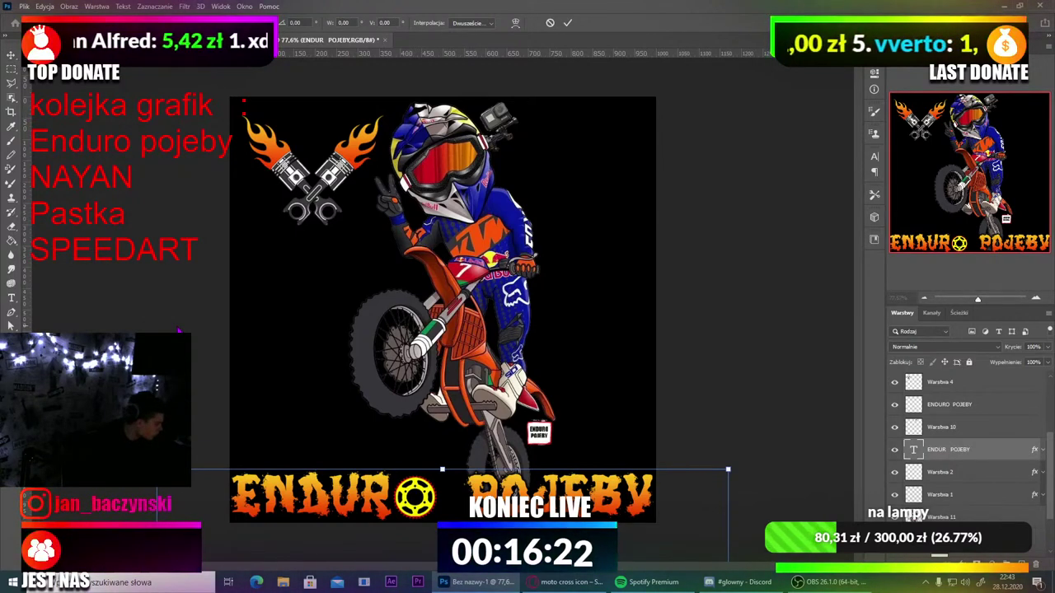
pyautogui.press('Return')
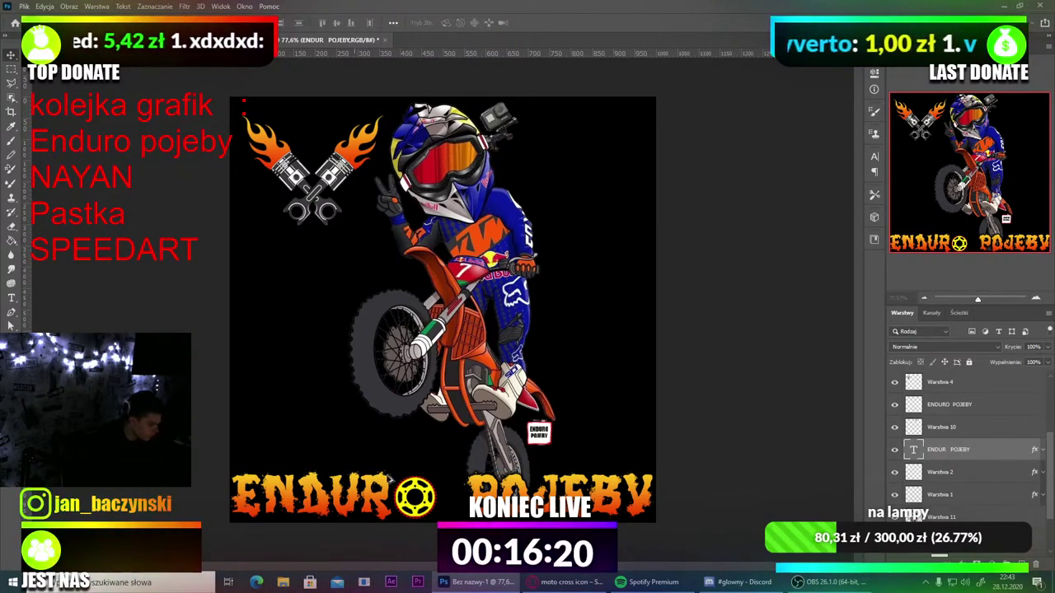
pyautogui.scroll(-3, 391, 480)
pyautogui.scroll(3, 429, 486)
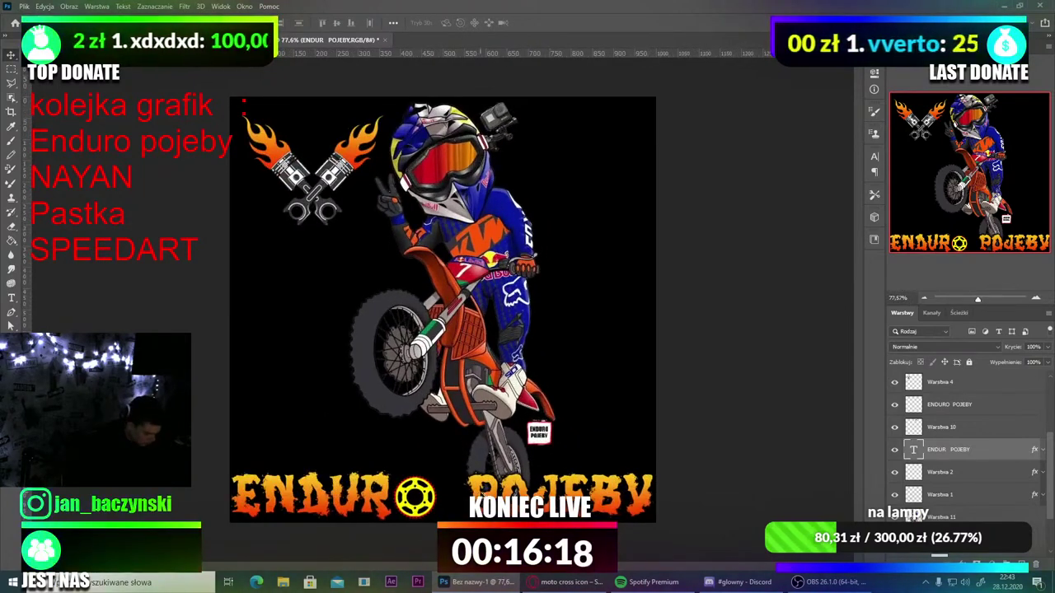
pyautogui.moveTo(481, 492); pyautogui.dragTo(516, 471)
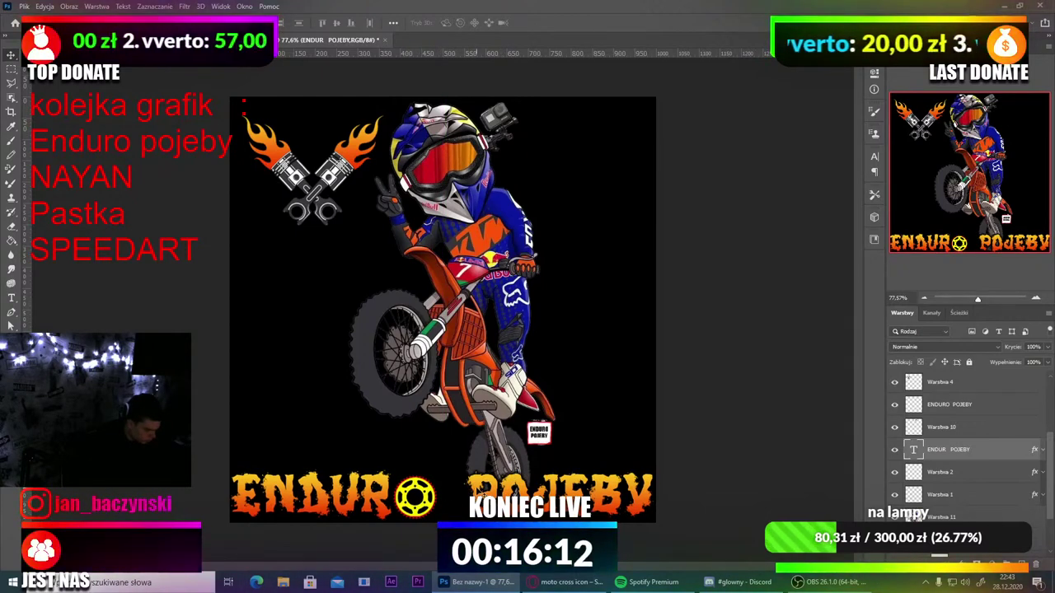
# Step: Delete one space between ENDUR and POJEBY to narrow the gap in the title
pyautogui.doubleClick(476, 493)
pyautogui.click(471, 493)
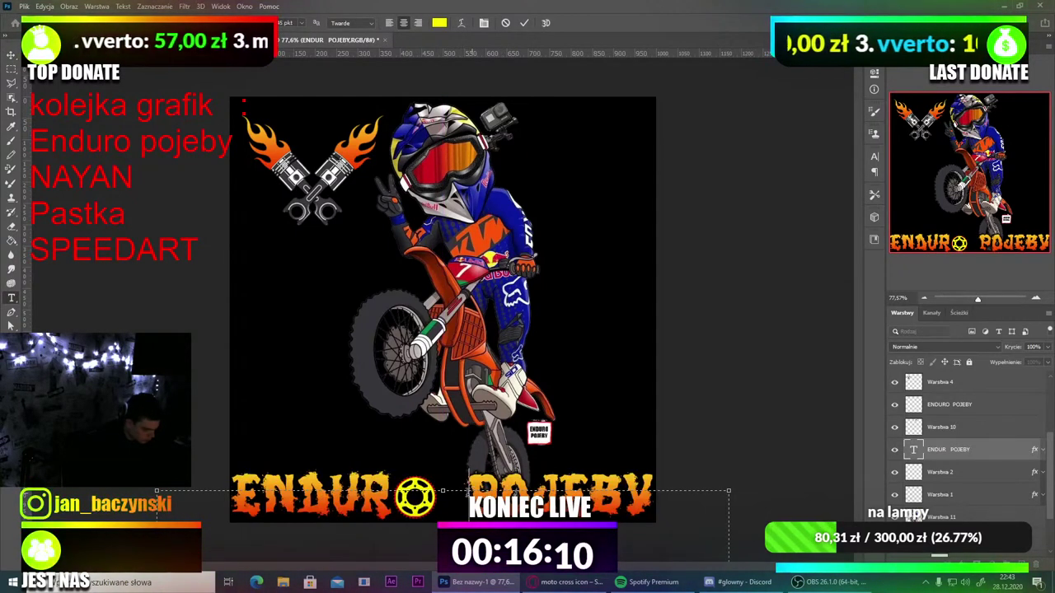
pyautogui.press('BackSpace')
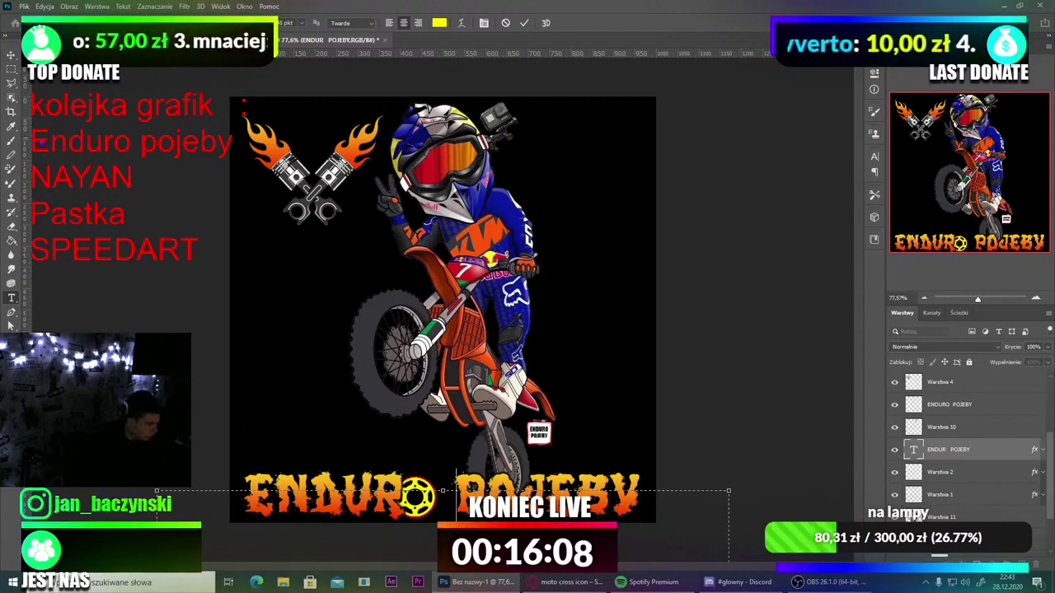
pyautogui.click(9, 55)
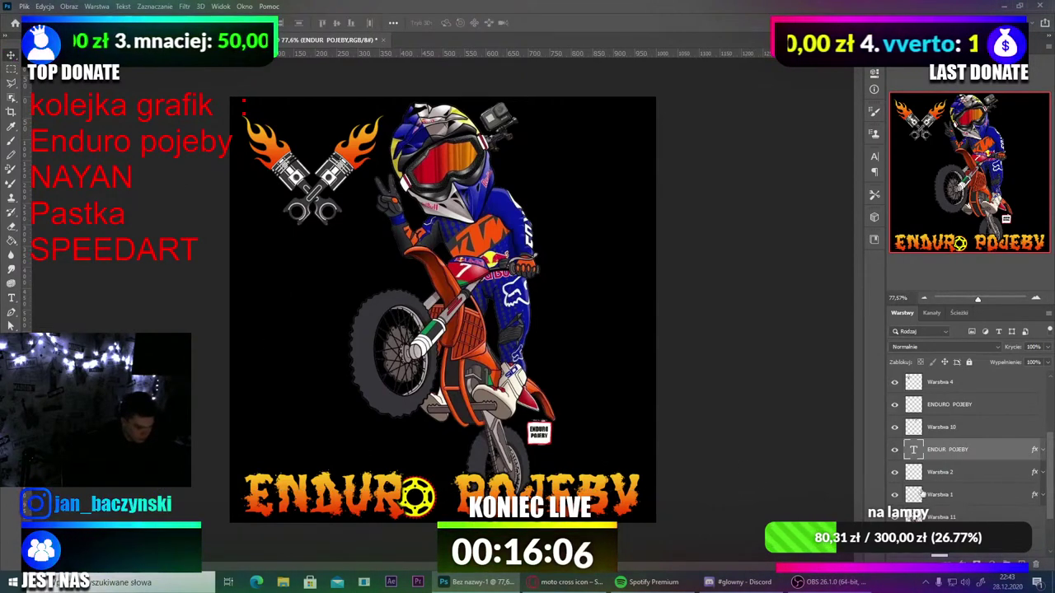
# Step: Enlarge the sprocket layers Warstwa 2 and Warstwa 1 slightly and center them in the gap between ENDUR and POJEBY
pyautogui.click(939, 474)
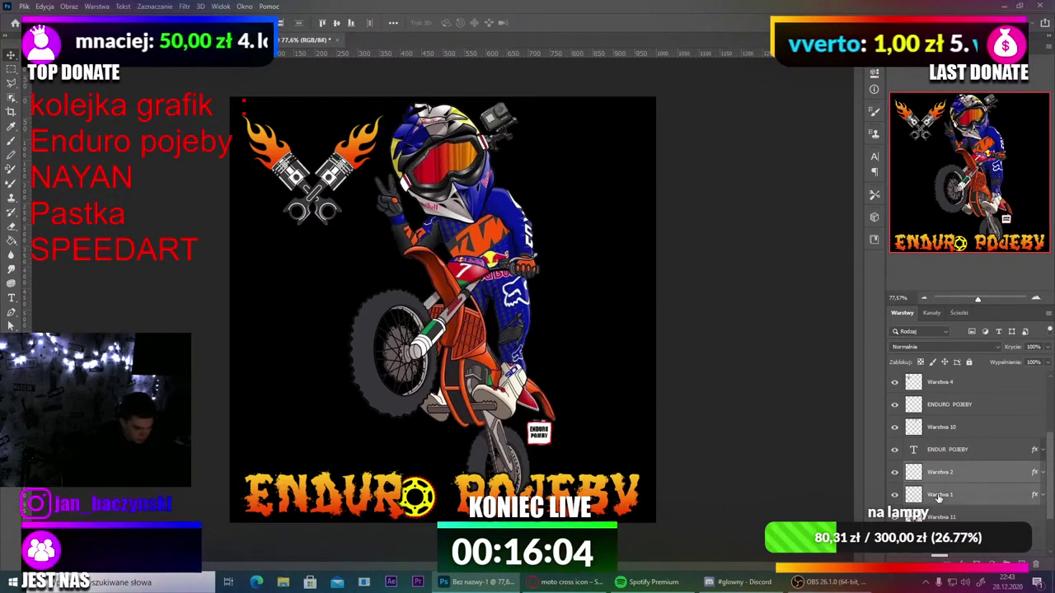
pyautogui.keyDown('shift'); pyautogui.click(937, 494); pyautogui.keyUp('shift')
pyautogui.hotkey('ctrl', 't')
pyautogui.moveTo(438, 471)
pyautogui.mouseDown()
pyautogui.moveTo(450, 462)
pyautogui.moveTo(434, 482)
pyautogui.moveTo(425, 465)
pyautogui.moveTo(442, 473)
pyautogui.mouseUp()
pyautogui.press('Return')
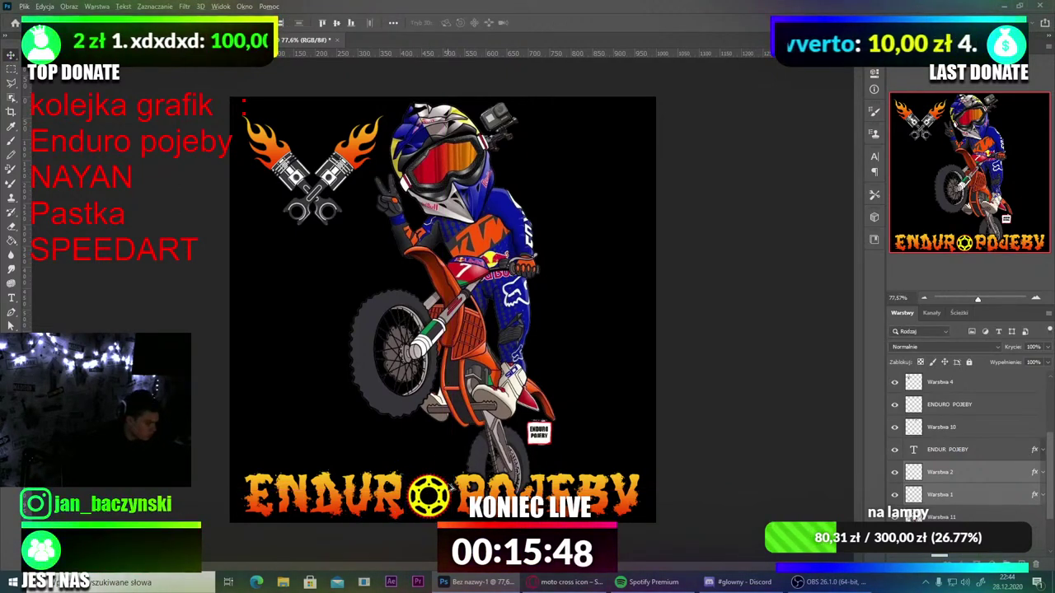
pyautogui.scroll(-2, 456, 492)
pyautogui.scroll(2, 456, 492)
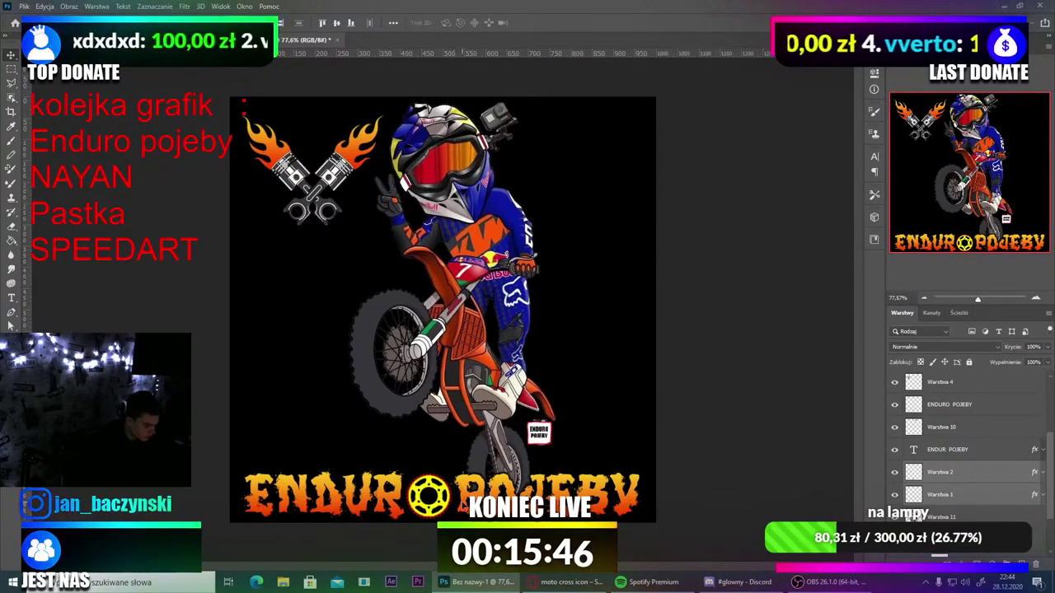
pyautogui.scroll(-2, 428, 408)
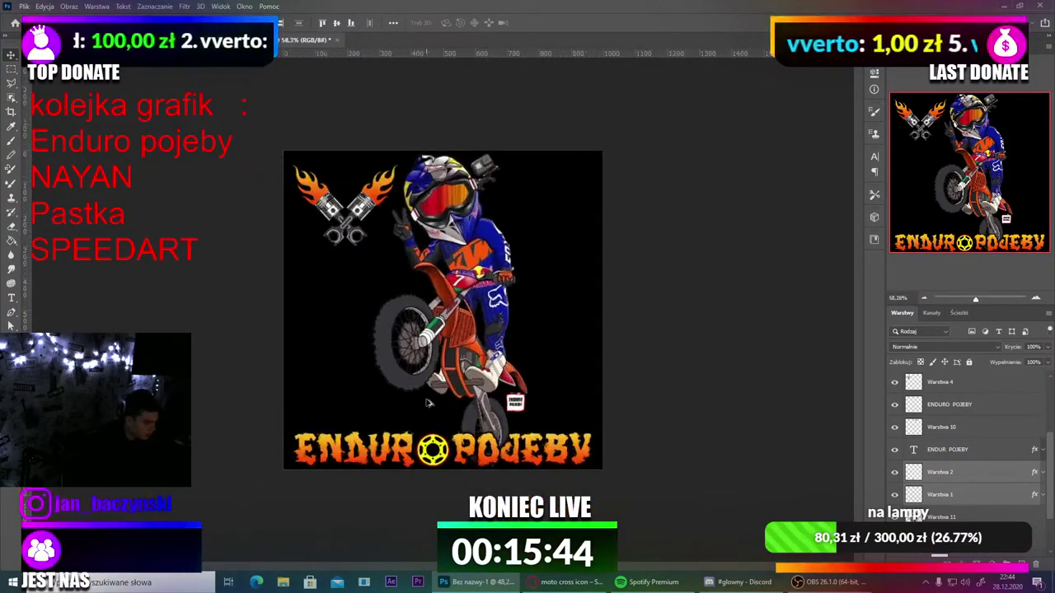
pyautogui.scroll(1, 427, 403)
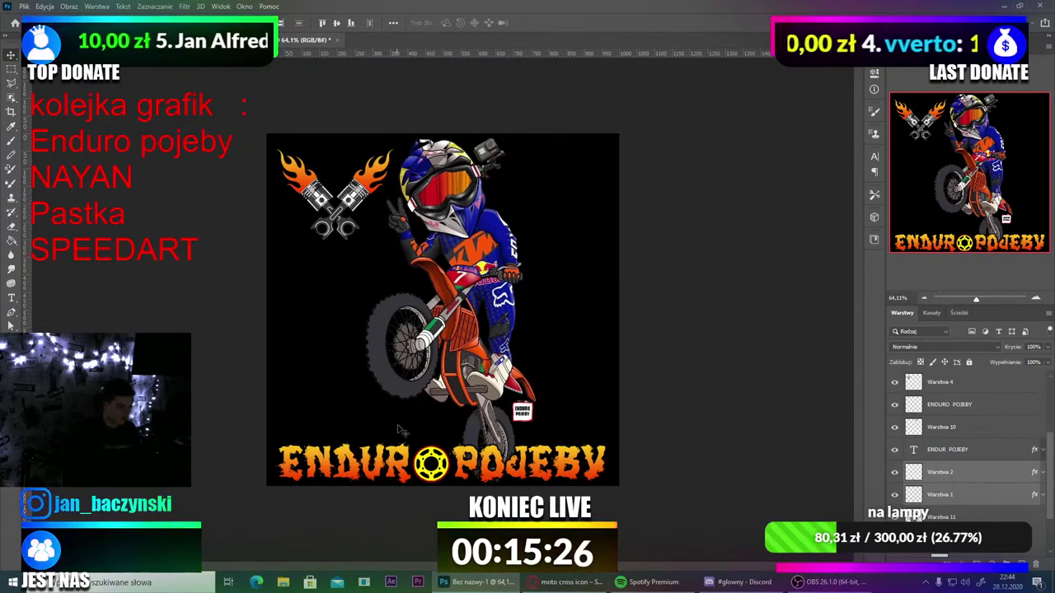
# Step: Export the graphic as a 1000 x 1000 px PNG named AWATAR ENDURO POJEBY in the Dokumenty folder
pyautogui.click(936, 472)
pyautogui.click(24, 6)
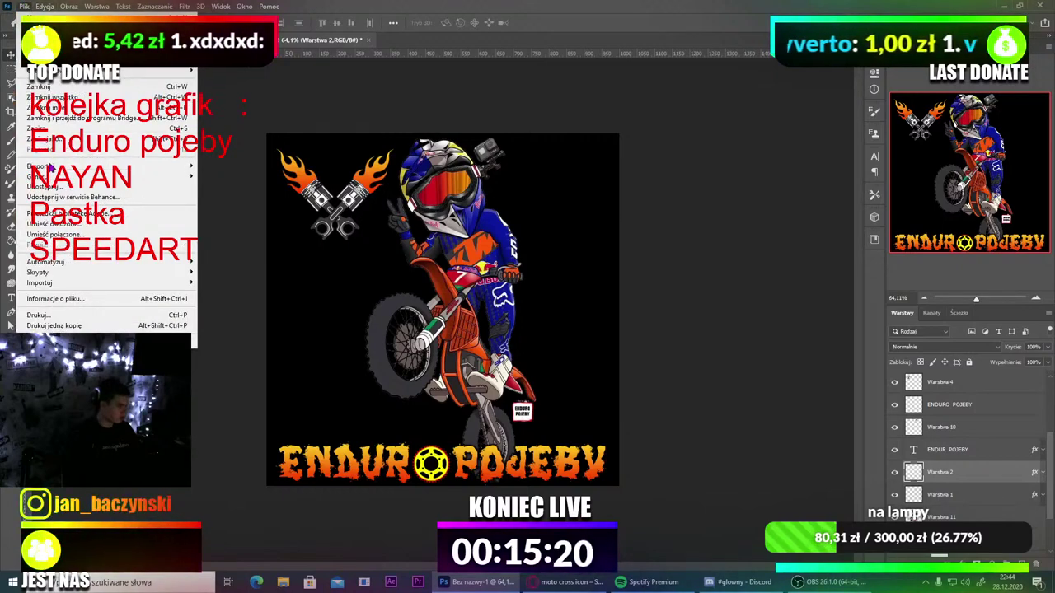
pyautogui.moveTo(50, 166)
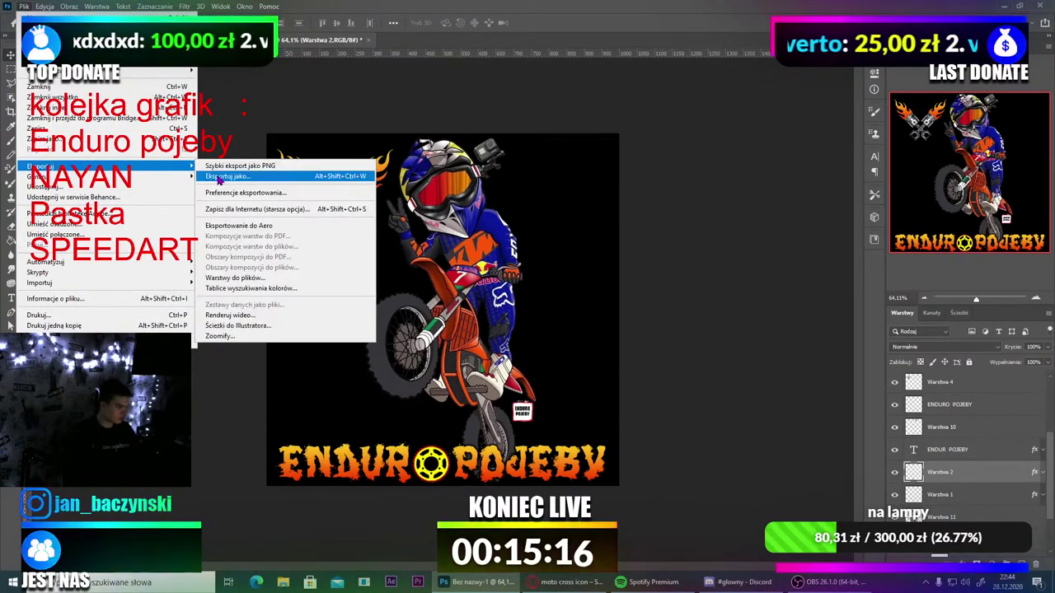
pyautogui.click(237, 177)
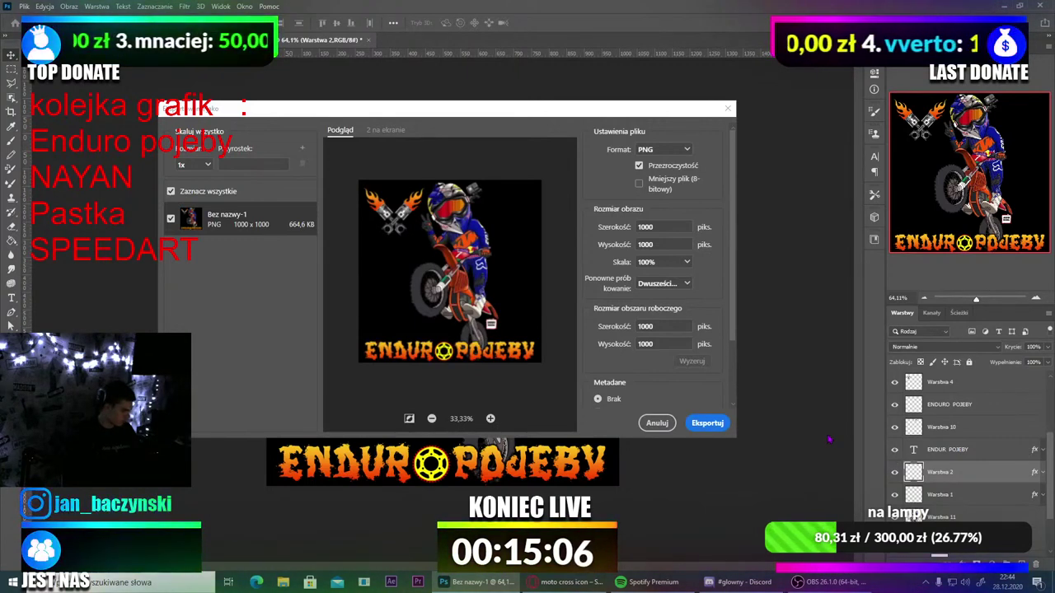
pyautogui.click(719, 423)
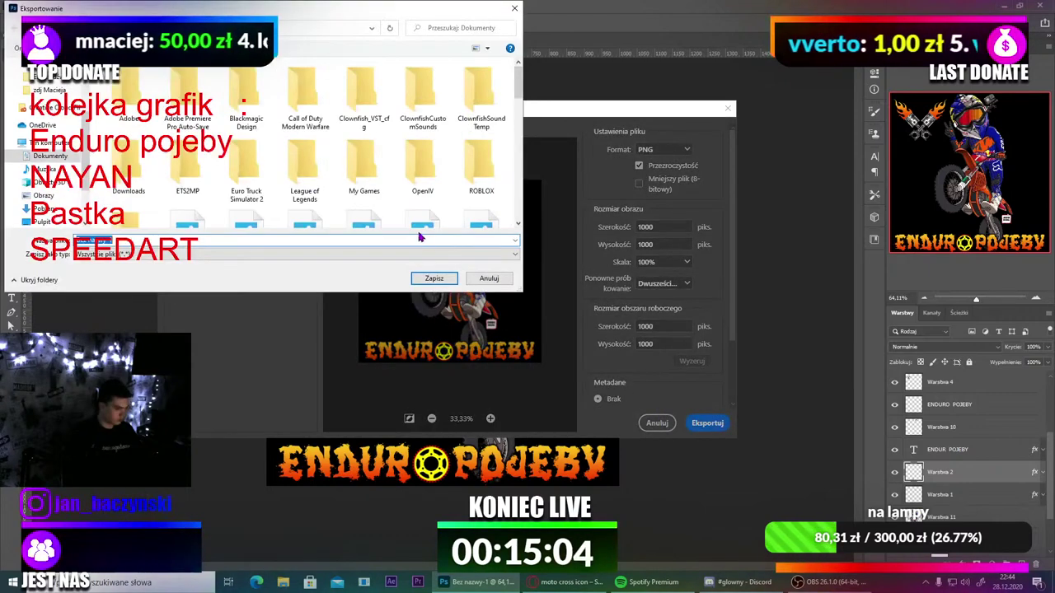
pyautogui.press('BackSpace')
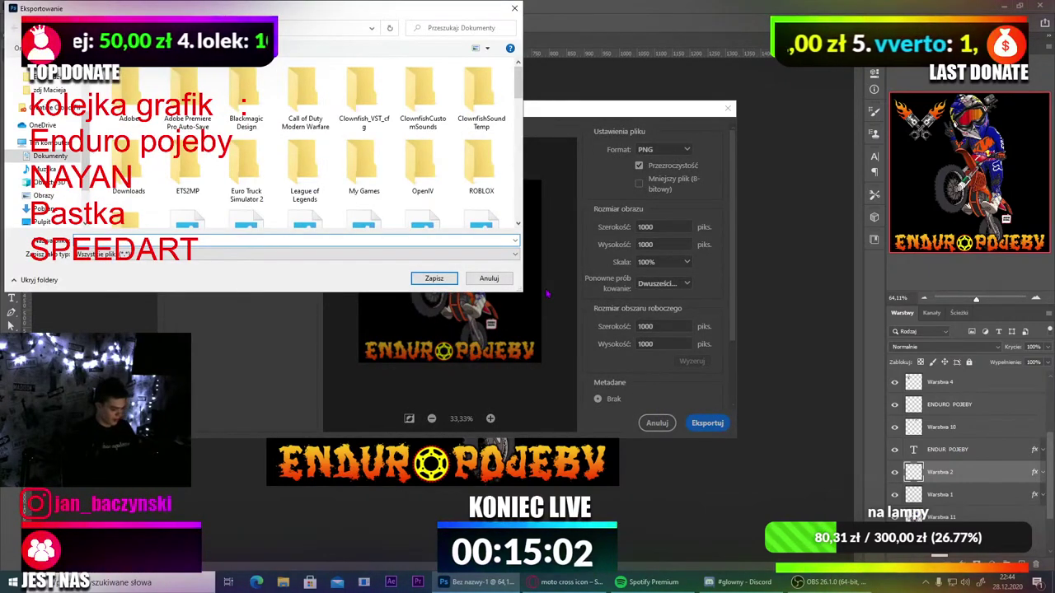
pyautogui.write('AWAT')
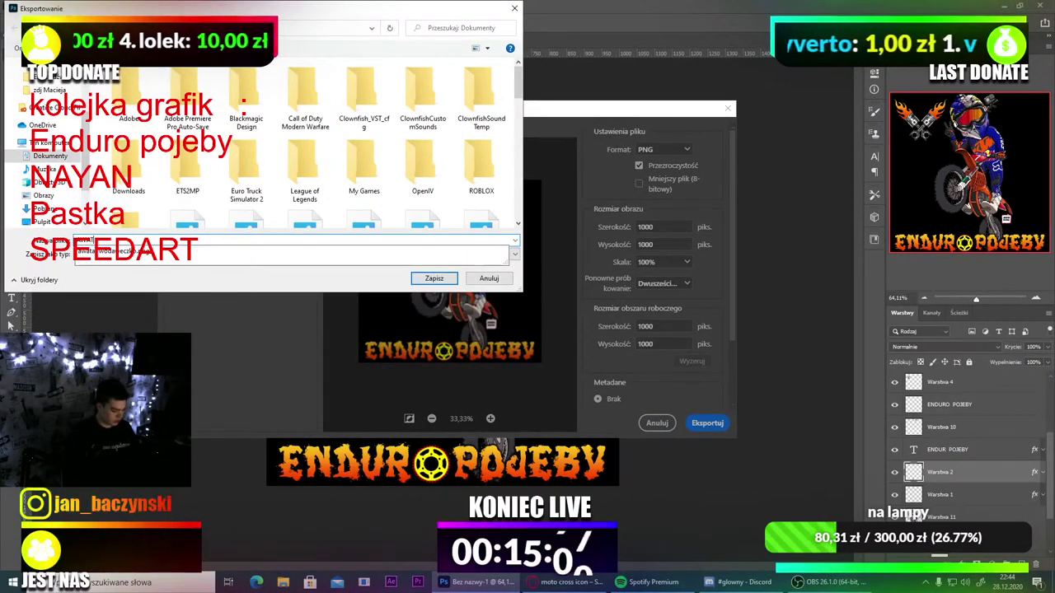
pyautogui.write('AR END')
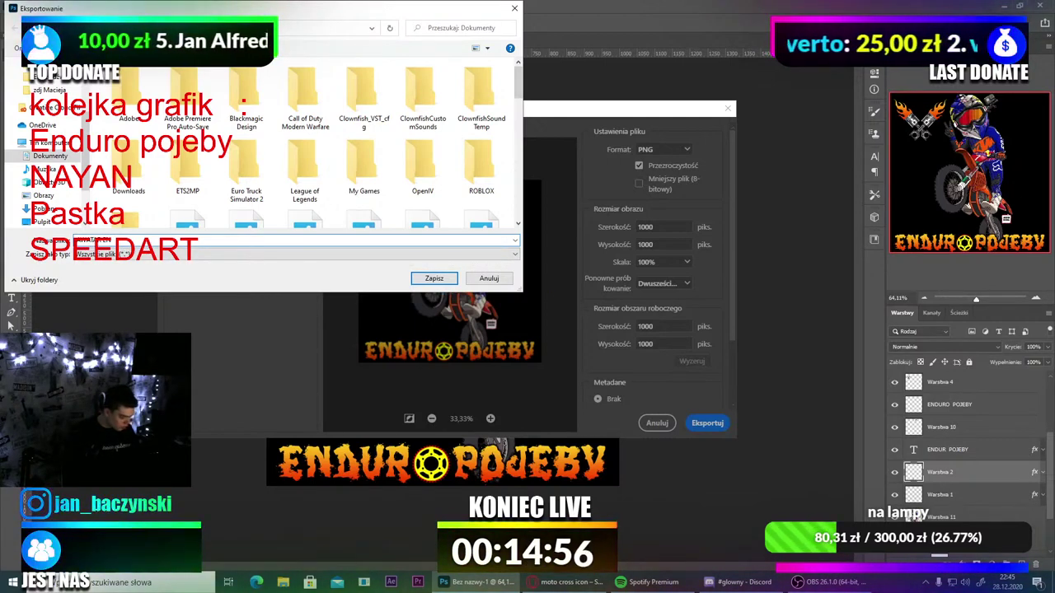
pyautogui.write('URO POJEBY')
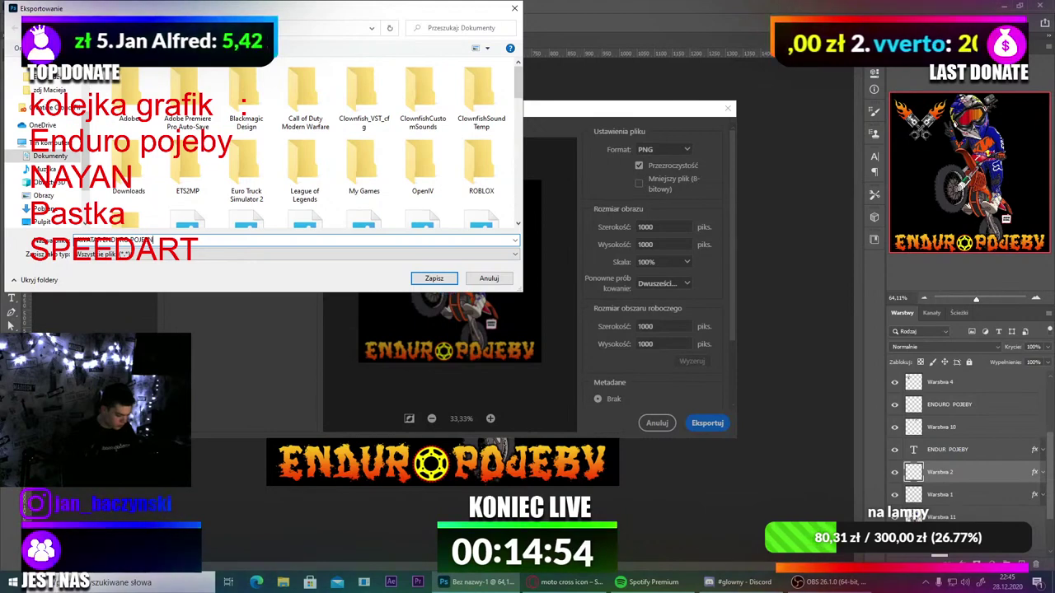
pyautogui.press('Return')
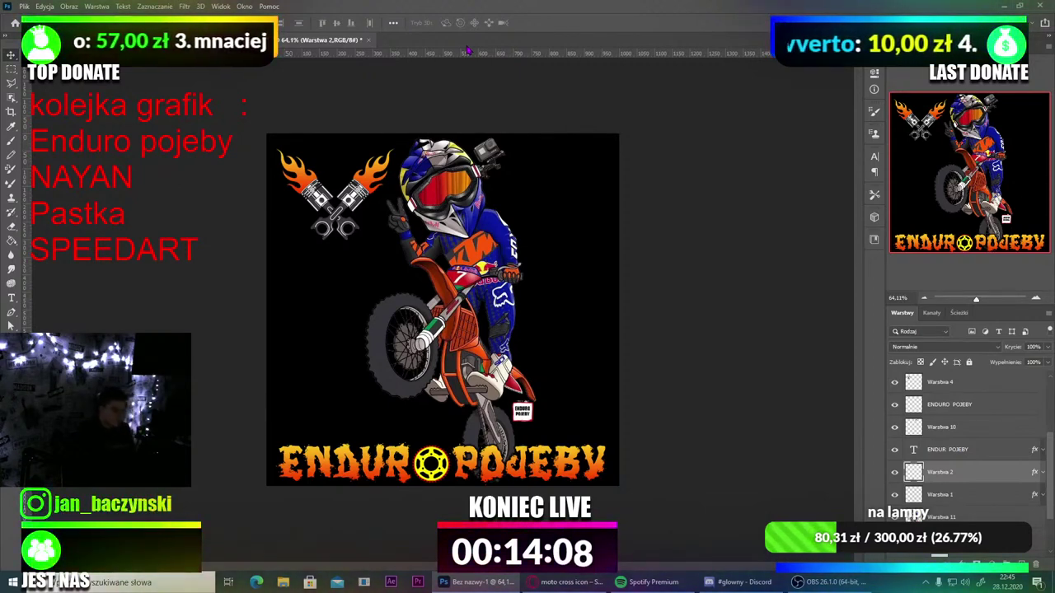
# Step: Create a new blank 1000 x 1000 px document at 72 ppi and switch to it
pyautogui.click(24, 7)
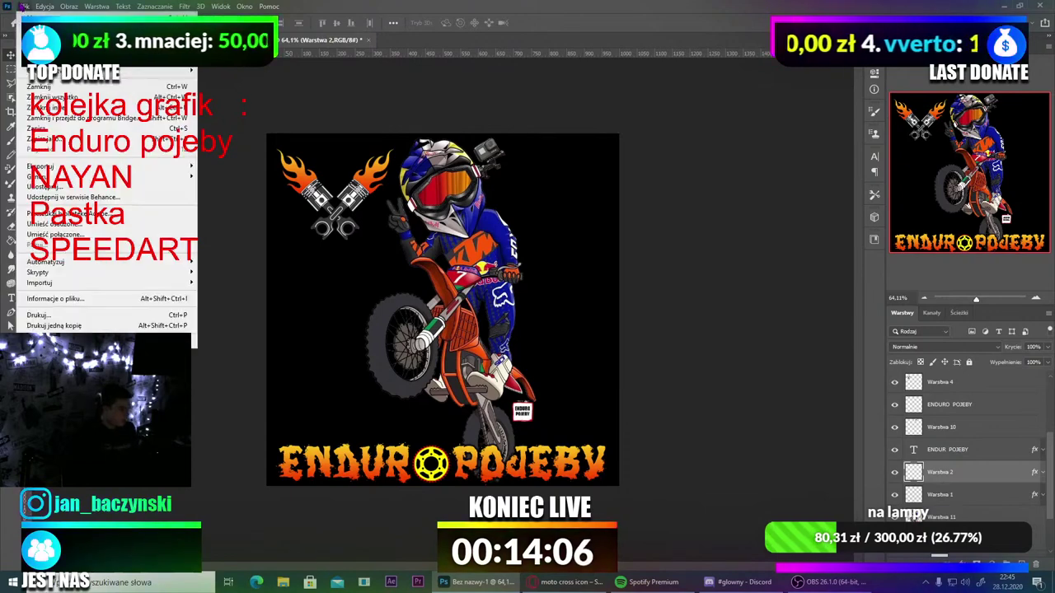
pyautogui.press('Escape')
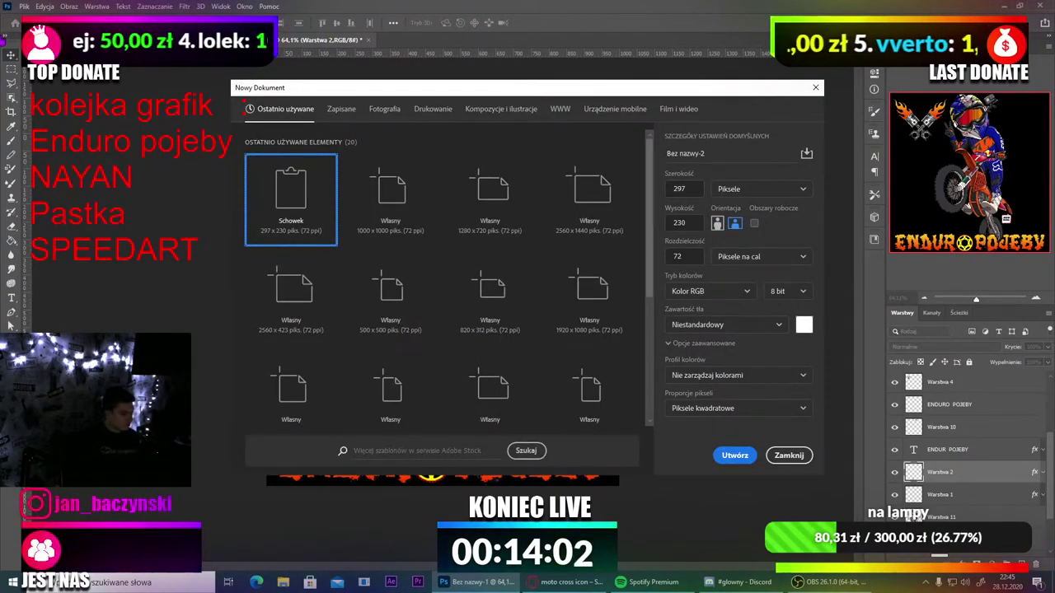
pyautogui.click(378, 188)
pyautogui.click(734, 455)
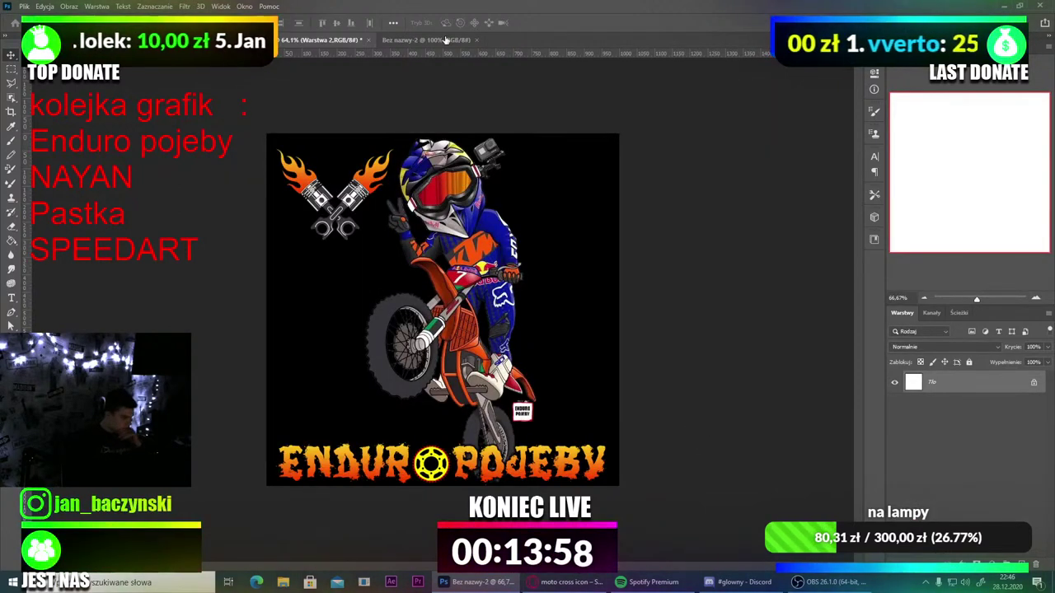
pyautogui.click(448, 40)
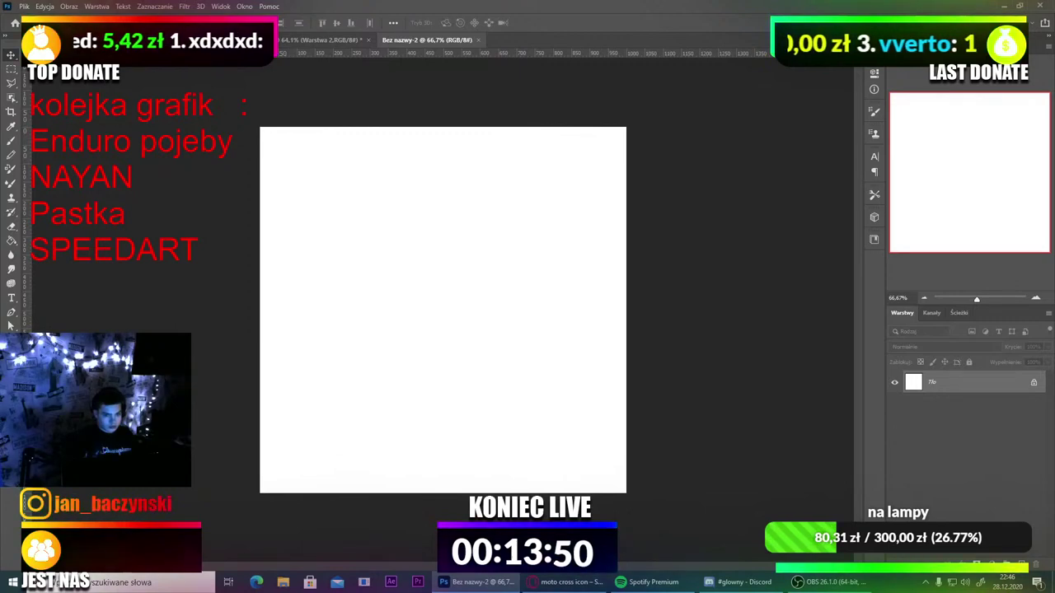
# Step: Switch to the browser to get the wide teal watercolor banner, then paste it into the blank document
pyautogui.click(582, 576)
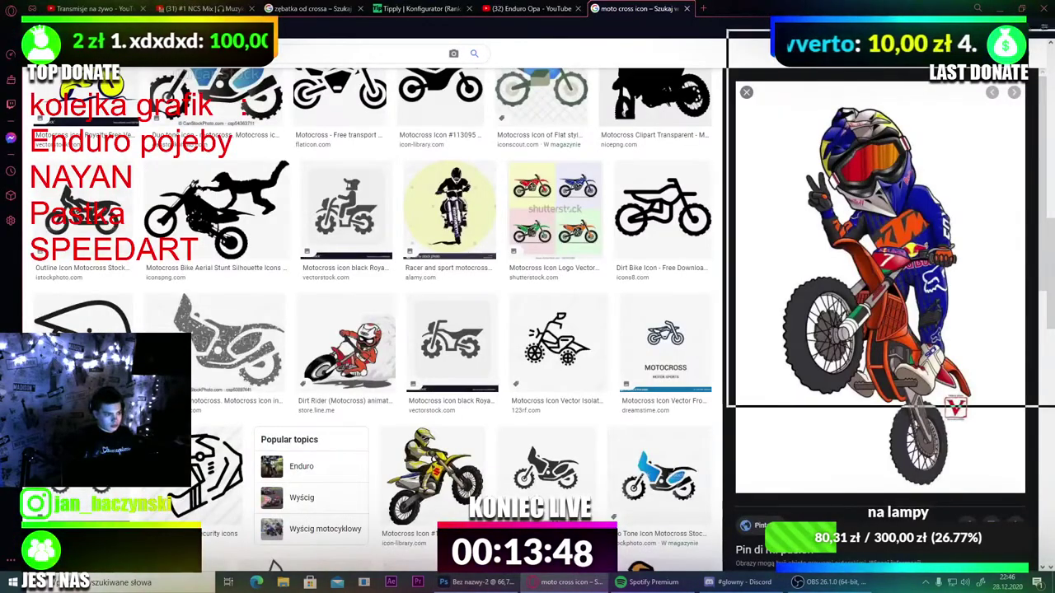
pyautogui.hotkey('alt', 'Tab')
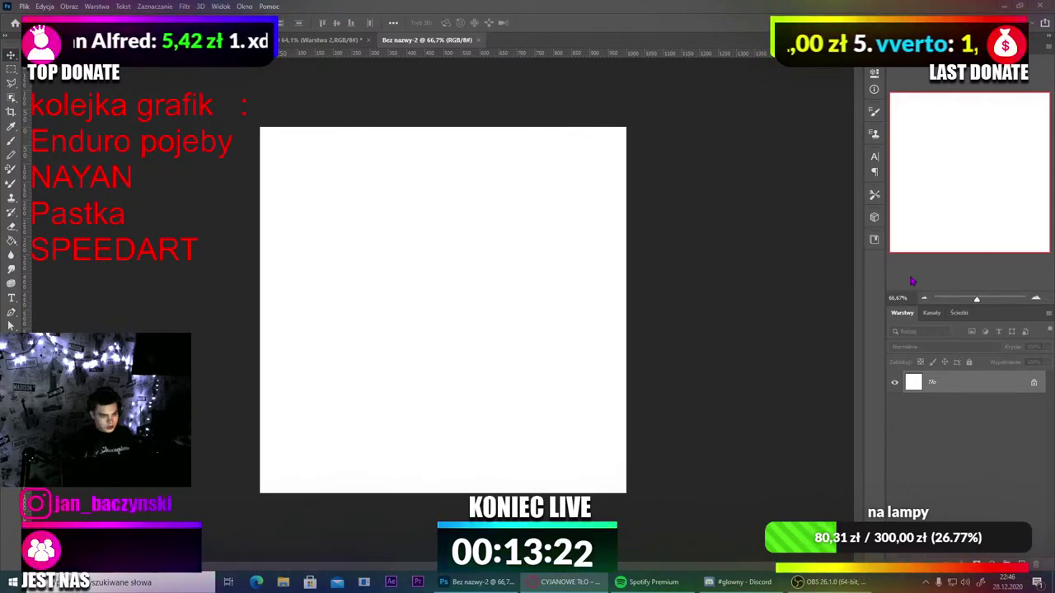
pyautogui.hotkey('ctrl', 'v')
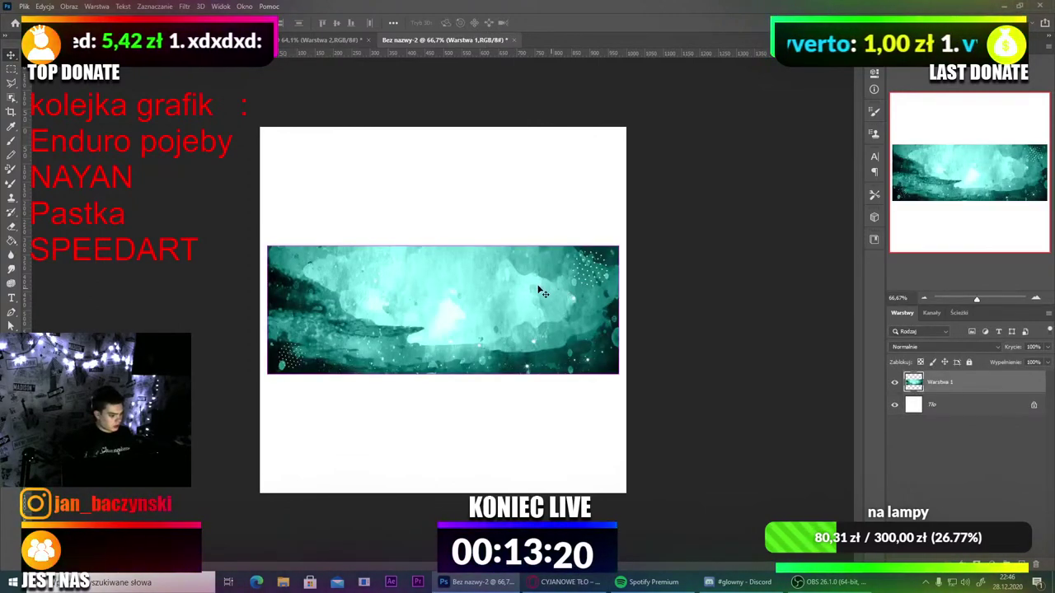
# Step: Enlarge the teal image on Warstwa 1 proportionally and position it to cover the entire square canvas
pyautogui.hotkey('ctrl', 't')
pyautogui.moveTo(442, 245); pyautogui.dragTo(443, 105)
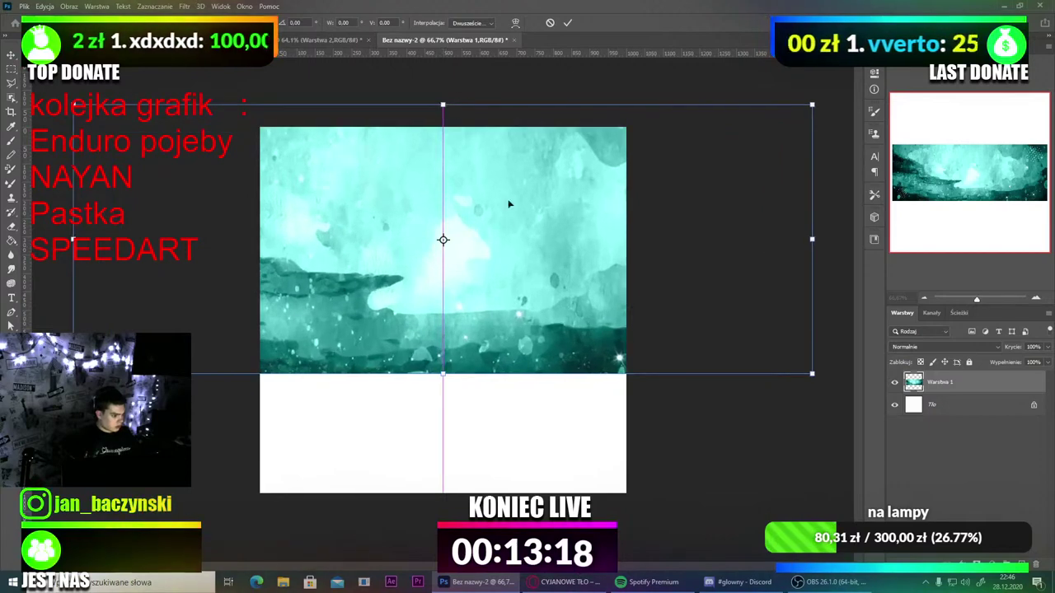
pyautogui.moveTo(508, 203); pyautogui.dragTo(500, 331)
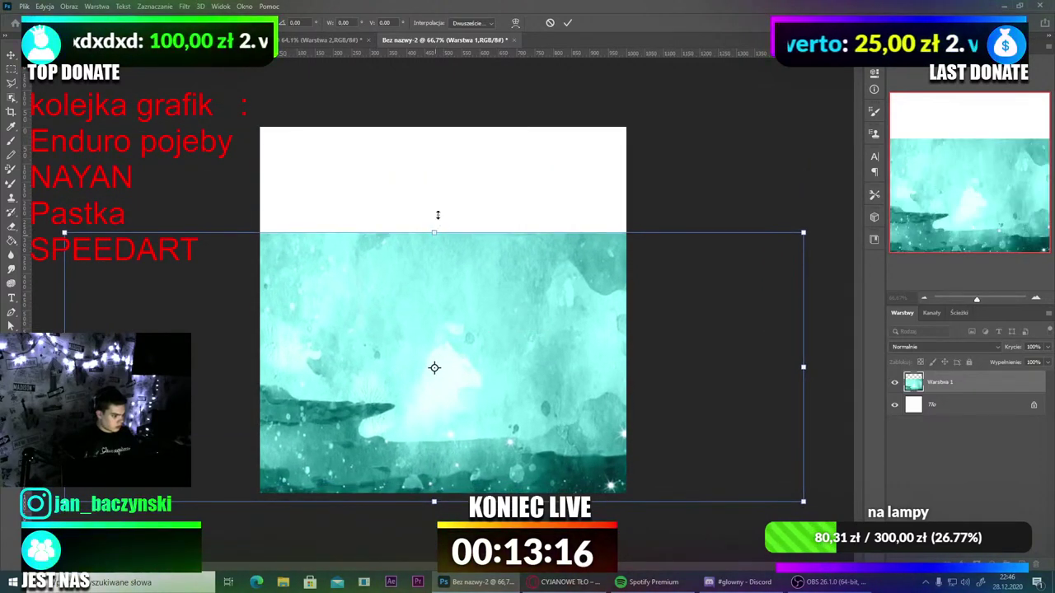
pyautogui.moveTo(437, 215); pyautogui.dragTo(430, 126)
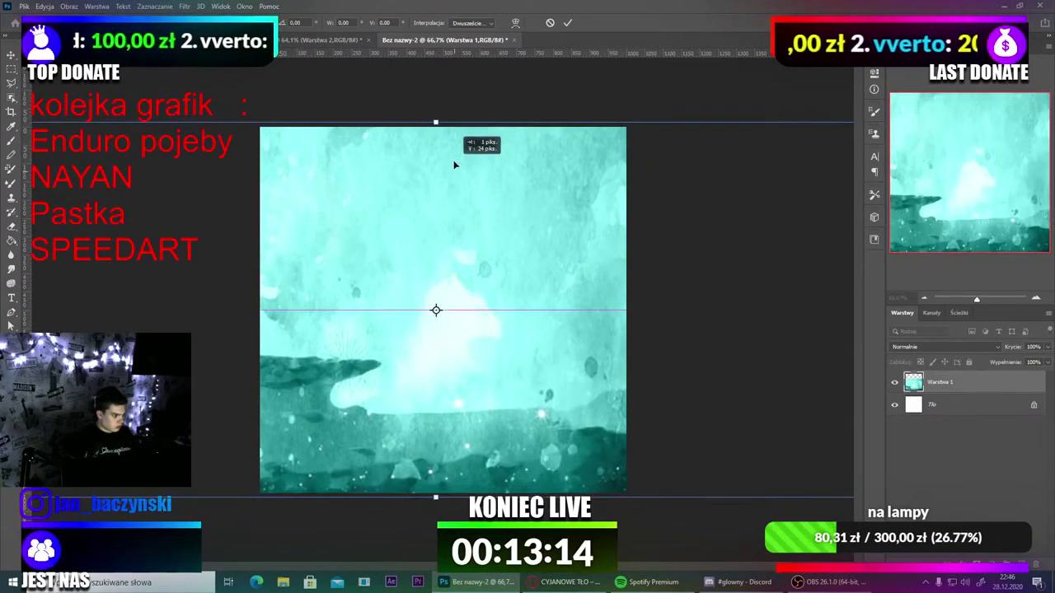
pyautogui.moveTo(453, 165); pyautogui.dragTo(451, 160)
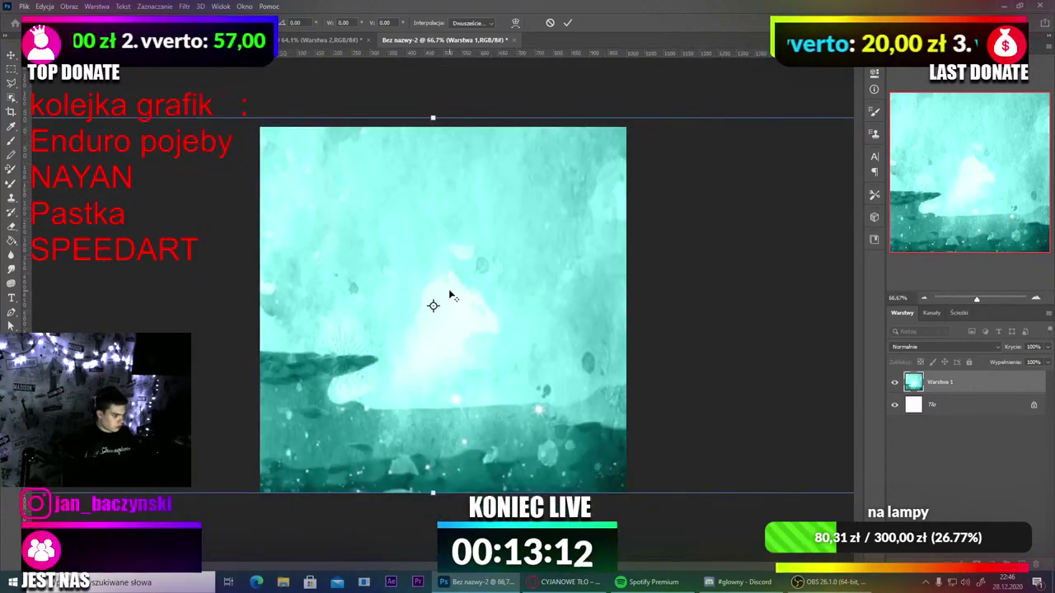
pyautogui.press('Return')
pyautogui.scroll(1, 451, 297)
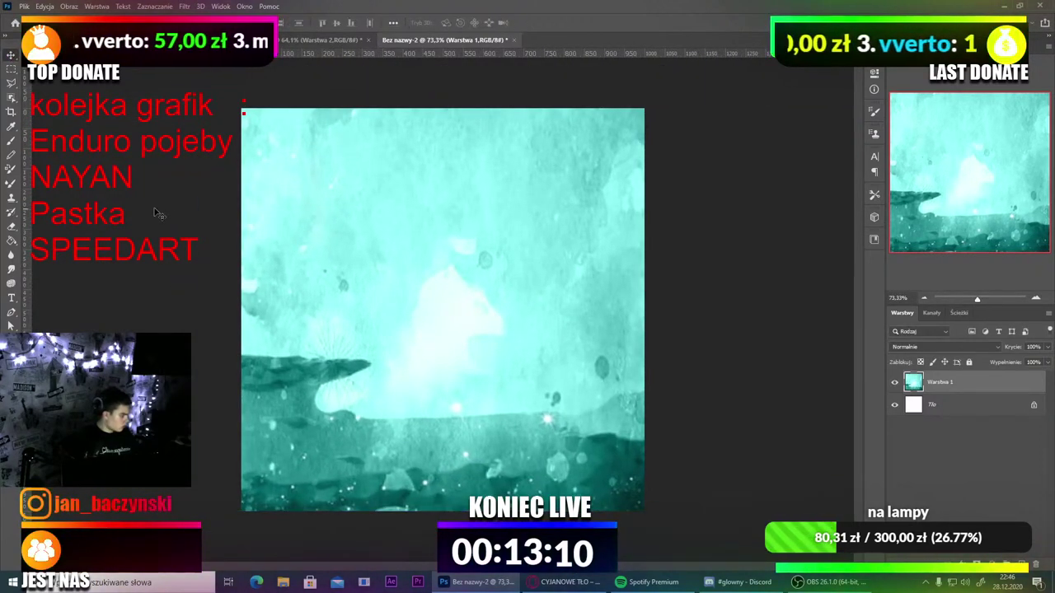
pyautogui.scroll(-1, 359, 323)
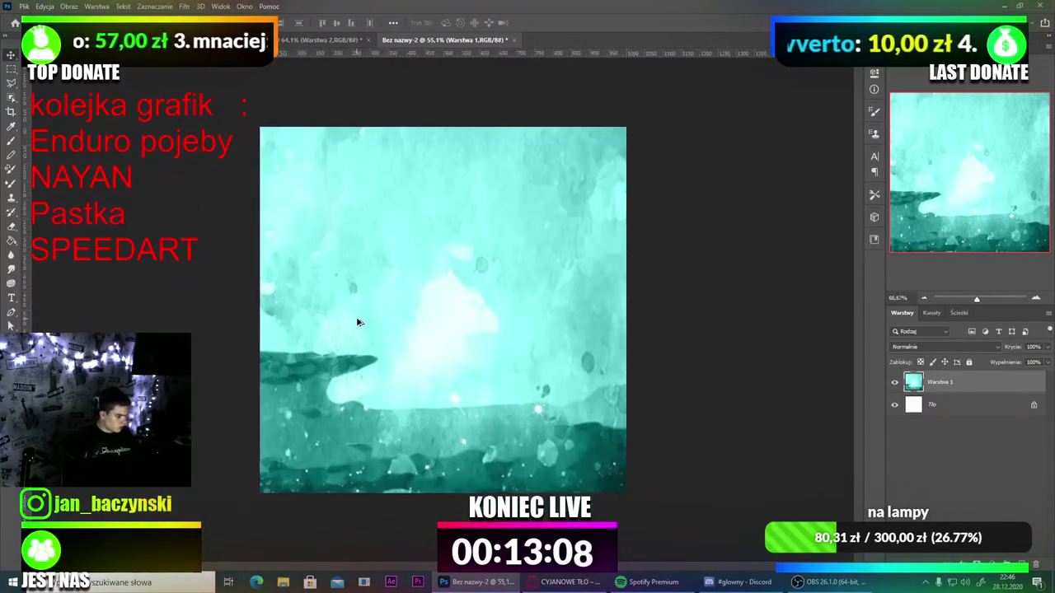
pyautogui.scroll(-1, 416, 312)
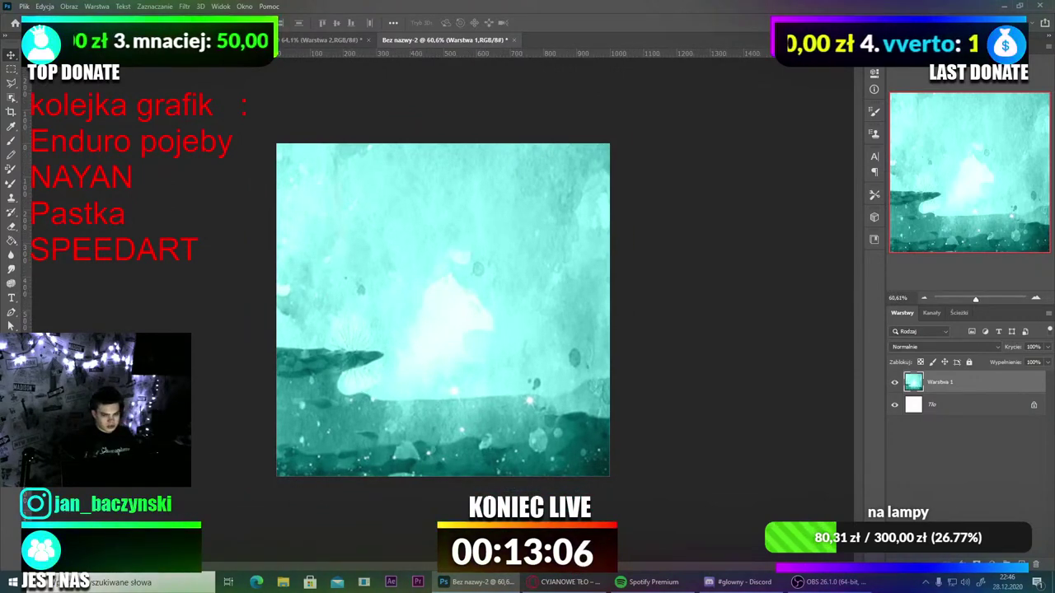
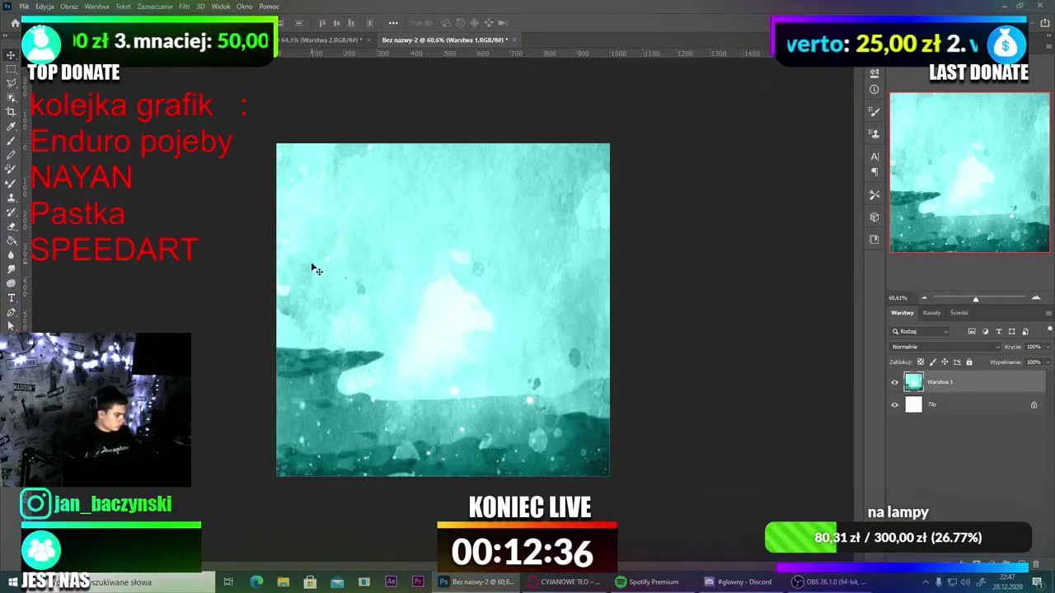
# Step: Add a text box across the middle of the canvas containing the word NAYAN
pyautogui.click(10, 298)
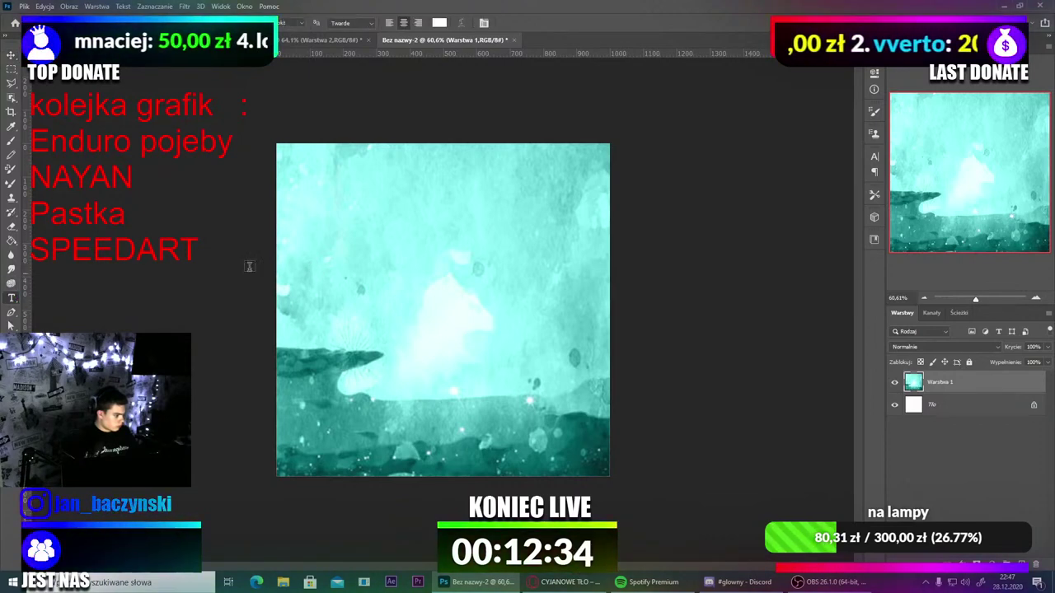
pyautogui.moveTo(319, 240); pyautogui.dragTo(552, 352)
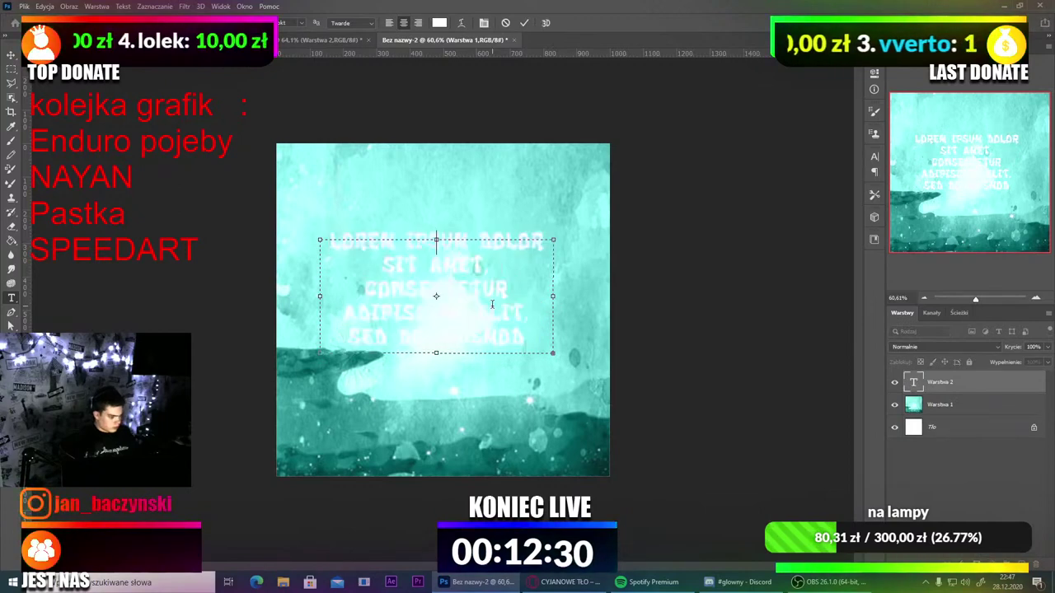
pyautogui.press('BackSpace')
pyautogui.write('NAYAN')
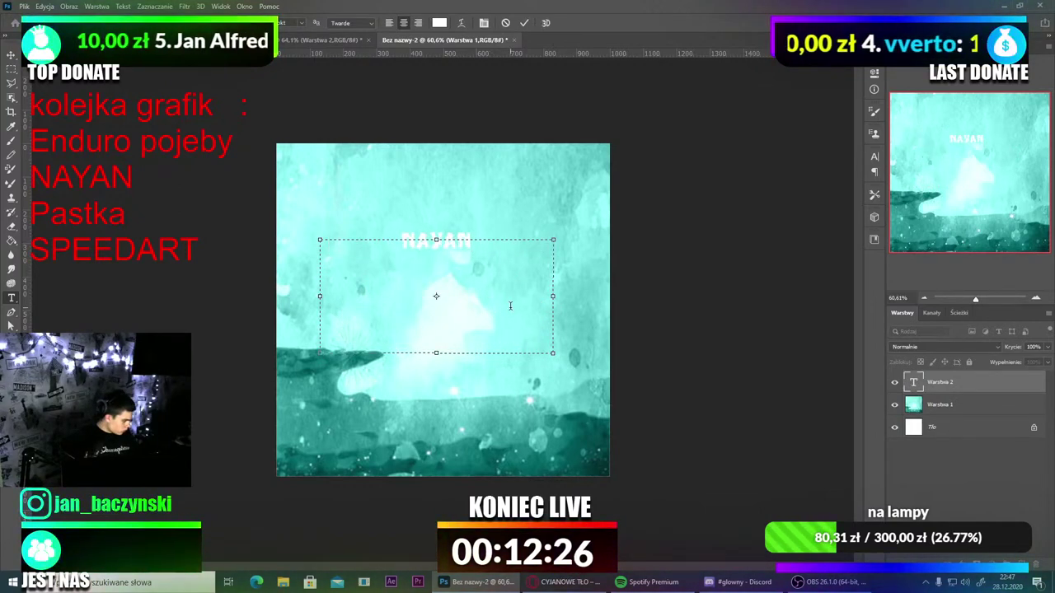
# Step: Change the NAYAN text to a heavy condensed sans-serif font and set its size to 72 pt
pyautogui.moveTo(476, 247); pyautogui.dragTo(356, 158)
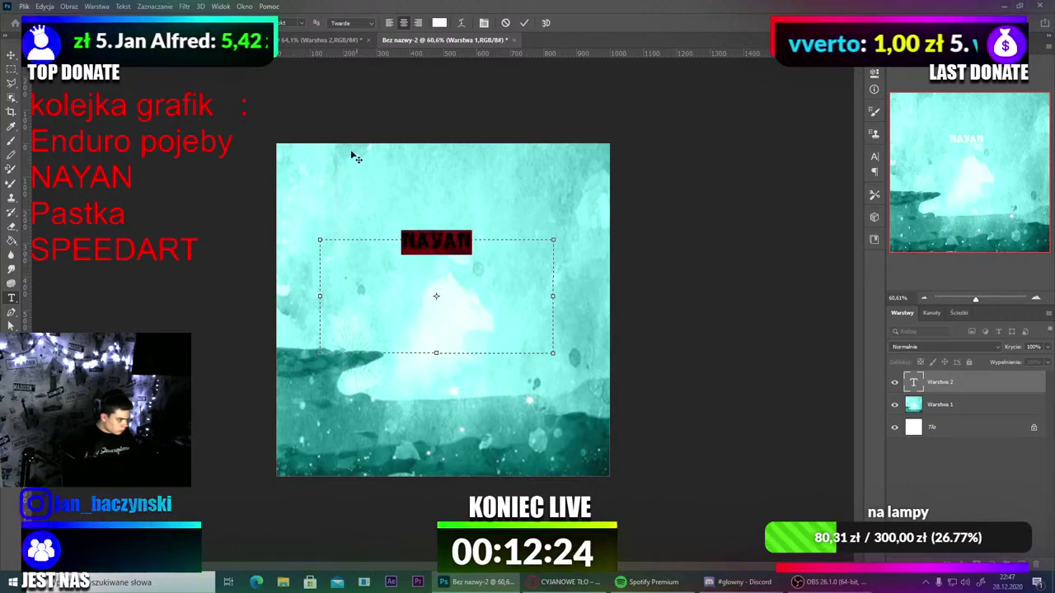
pyautogui.click(188, 23)
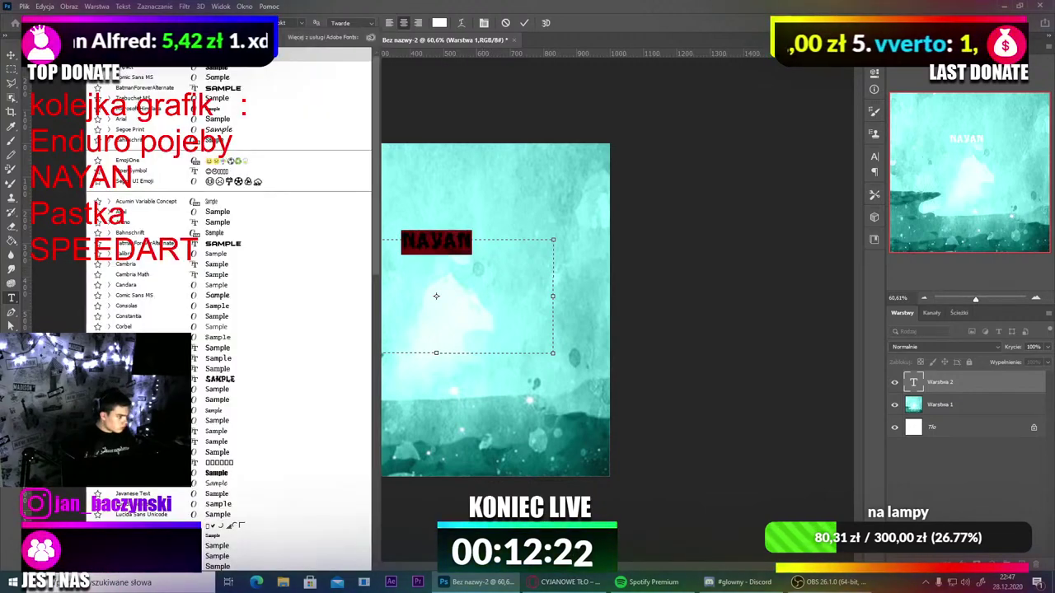
pyautogui.click(330, 57)
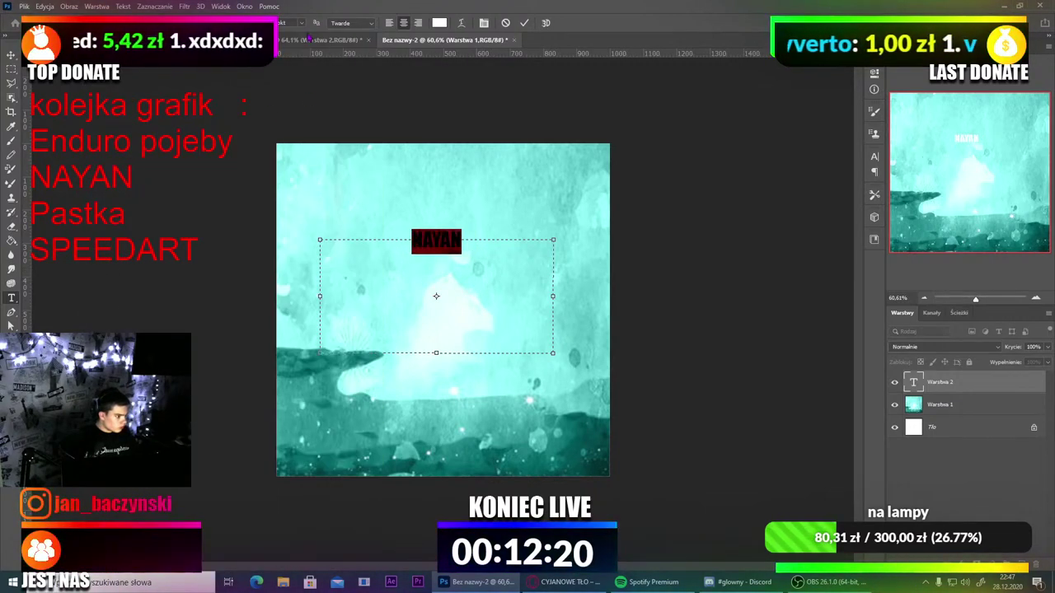
pyautogui.click(302, 24)
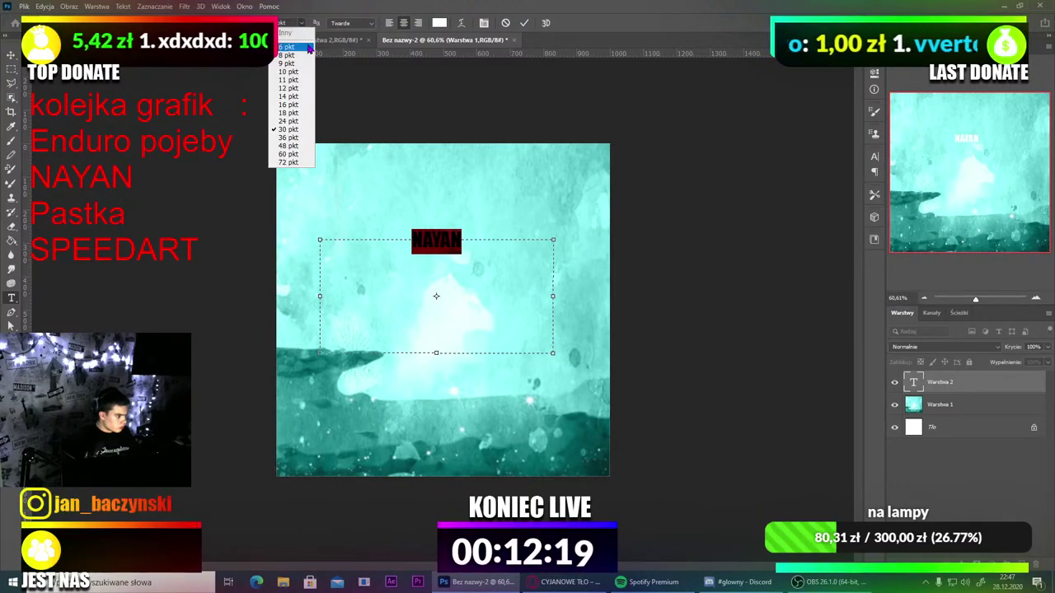
pyautogui.click(295, 166)
# Step: Enlarge the NAYAN text to over half the canvas width and center it on the canvas
pyautogui.click(11, 54)
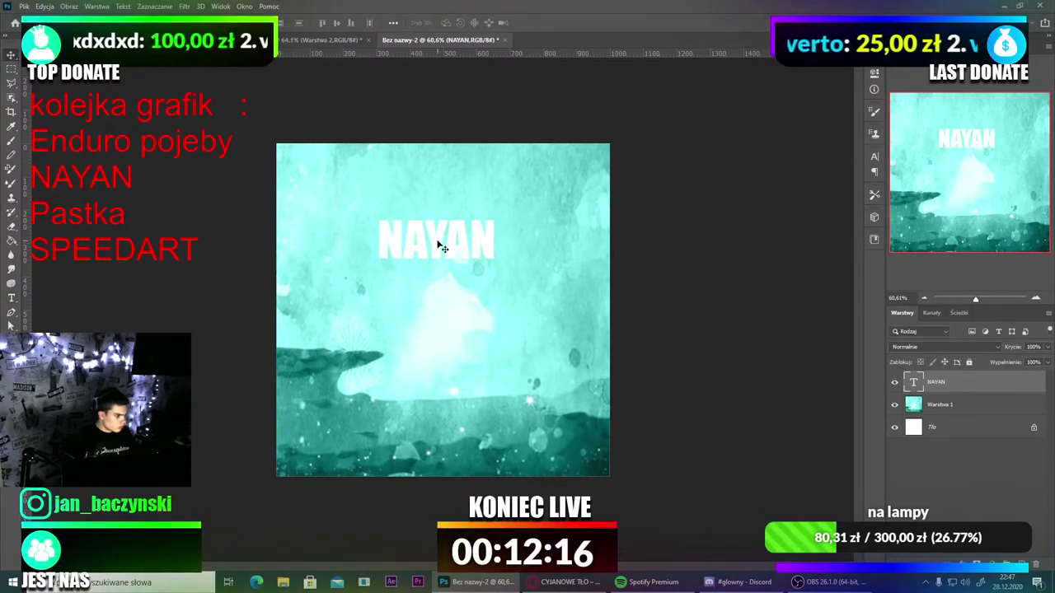
pyautogui.moveTo(438, 247); pyautogui.dragTo(435, 181)
pyautogui.hotkey('ctrl', 't')
pyautogui.moveTo(471, 255); pyautogui.dragTo(466, 302)
pyautogui.press('Return')
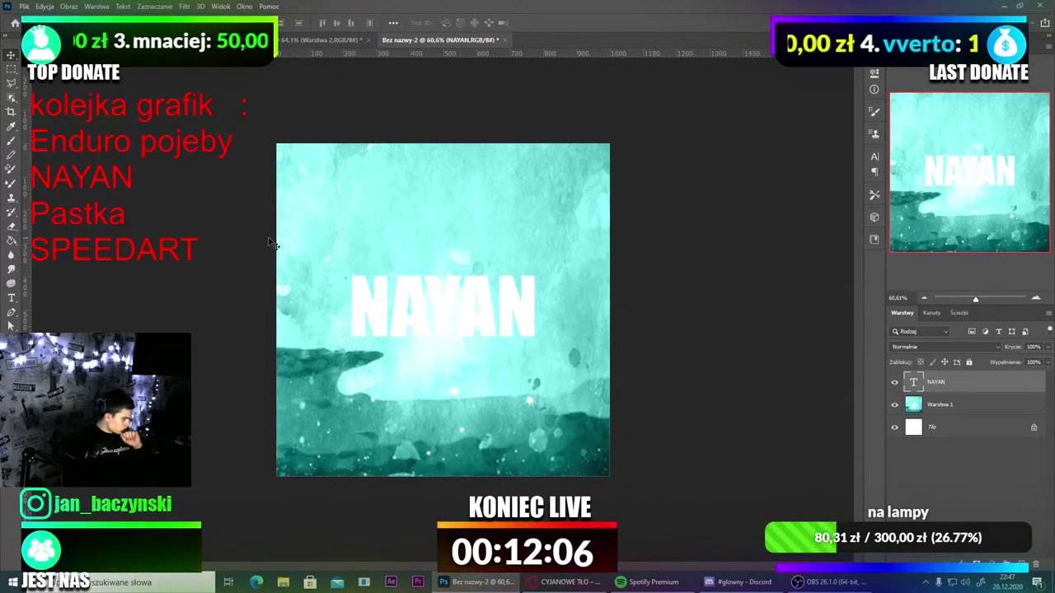
# Step: Give the NAYAN text layer a Gradient Overlay instead of a Color Overlay and open its gradient for editing
pyautogui.rightClick(979, 389)
pyautogui.click(853, 84)
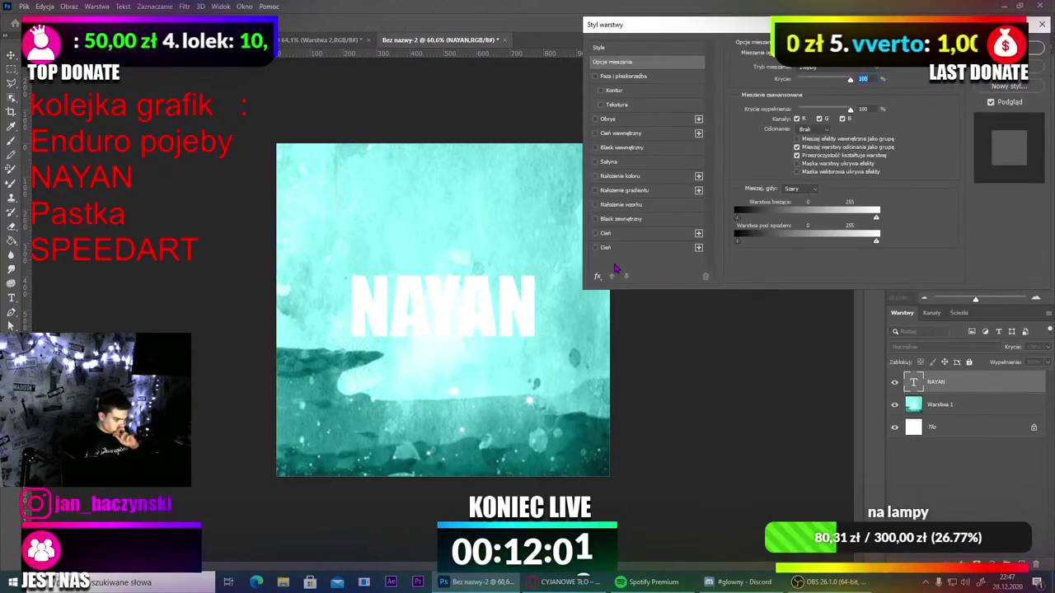
pyautogui.click(596, 177)
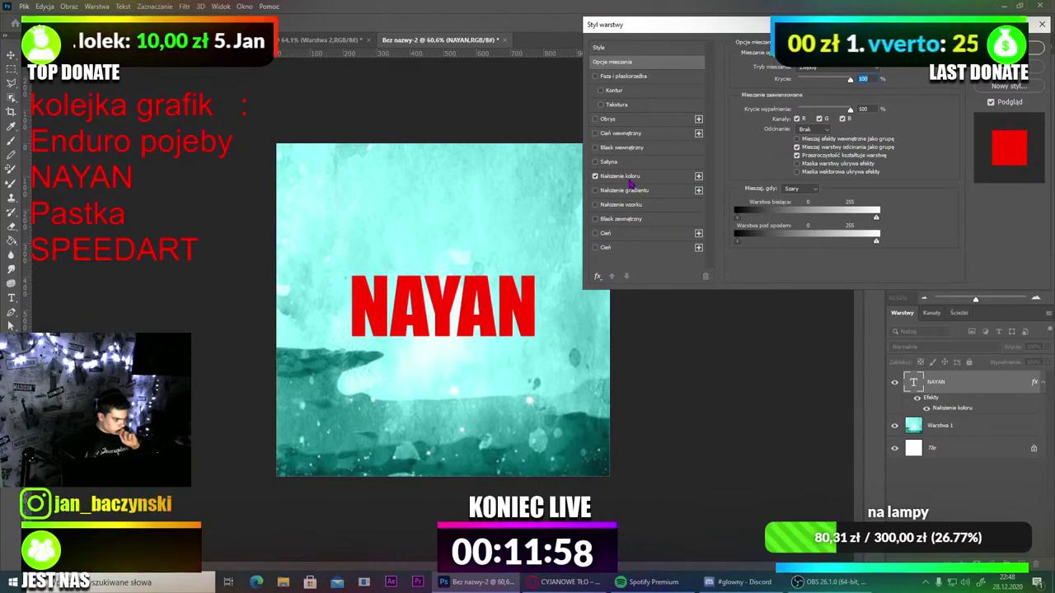
pyautogui.click(595, 175)
pyautogui.click(595, 190)
pyautogui.click(635, 191)
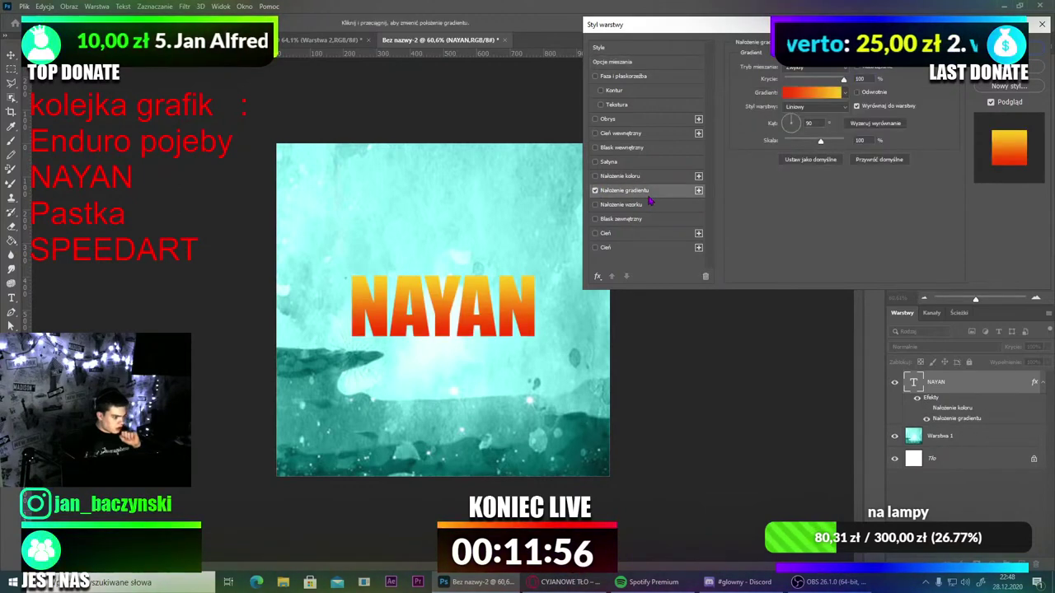
pyautogui.click(814, 97)
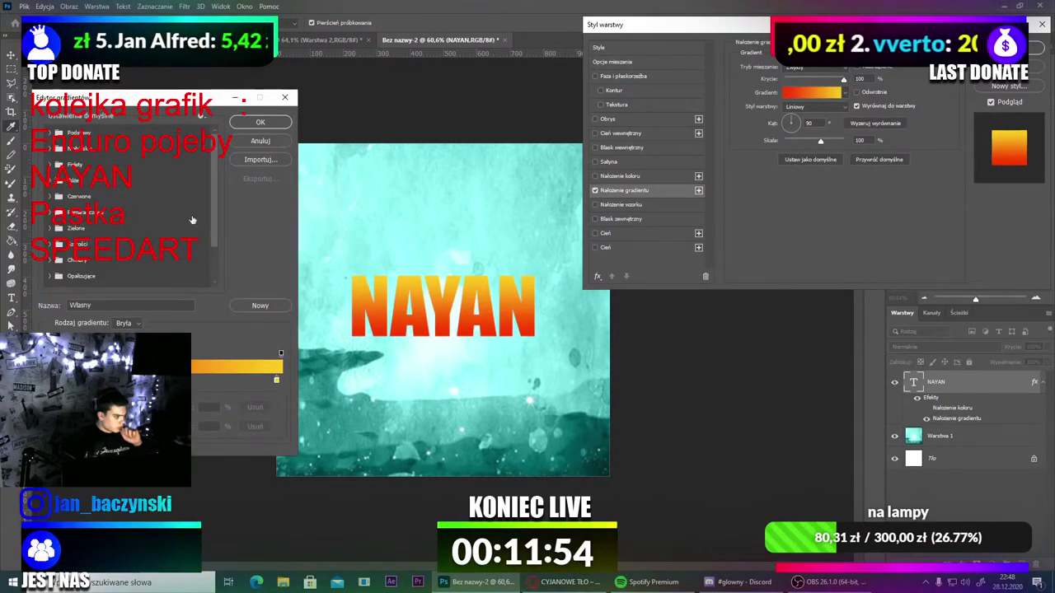
# Step: Try the green gradient presets Zielony_02 and Zielony_03 on the NAYAN text
pyautogui.click(50, 228)
pyautogui.click(82, 246)
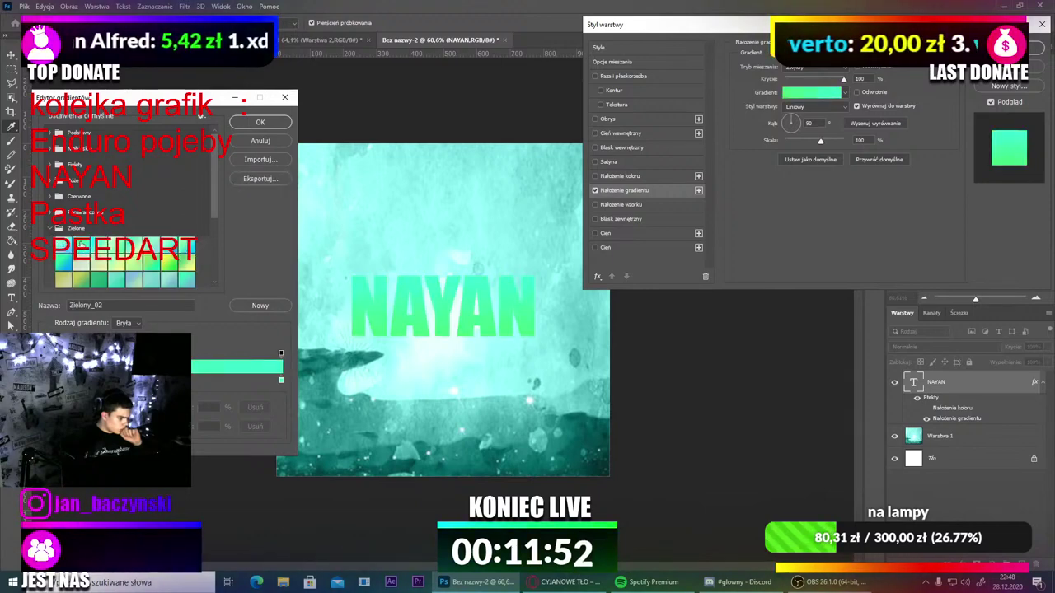
pyautogui.click(102, 246)
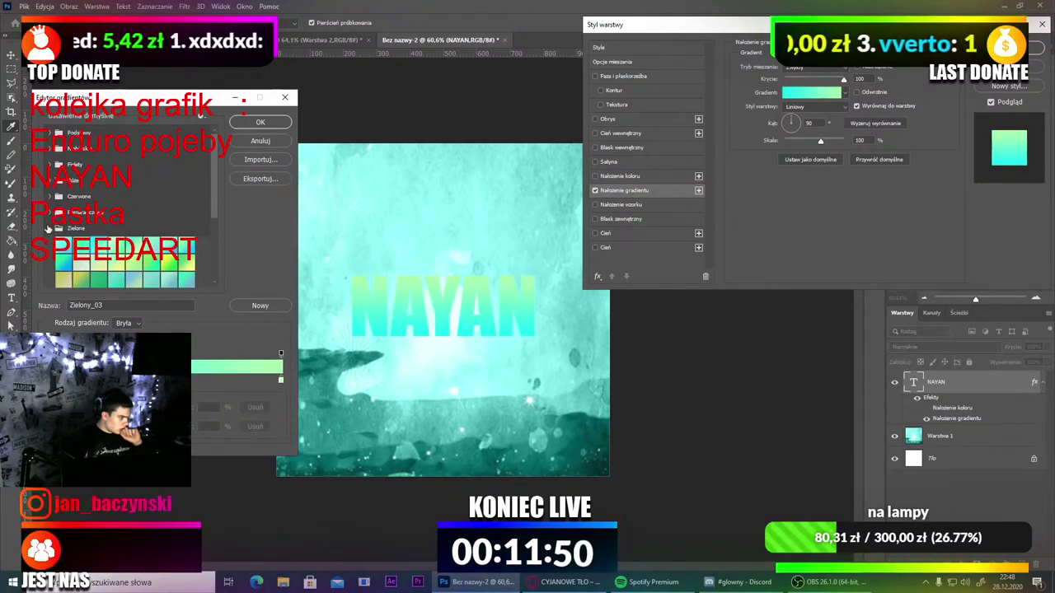
# Step: Try several red gradient presets on the NAYAN text, including Czerwony_05 and Czerwony_02
pyautogui.click(49, 227)
pyautogui.click(51, 199)
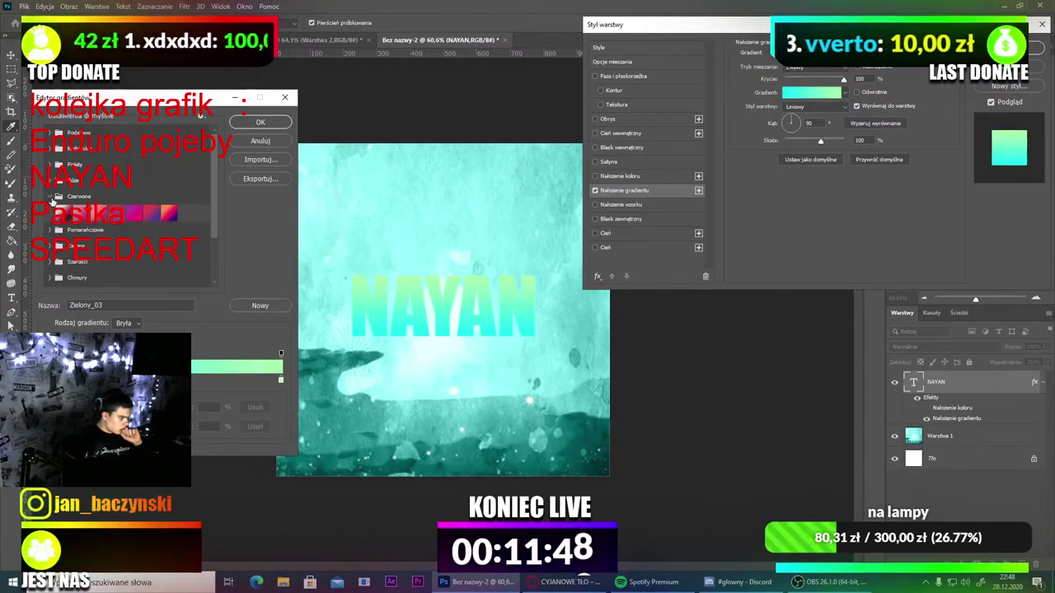
pyautogui.click(137, 220)
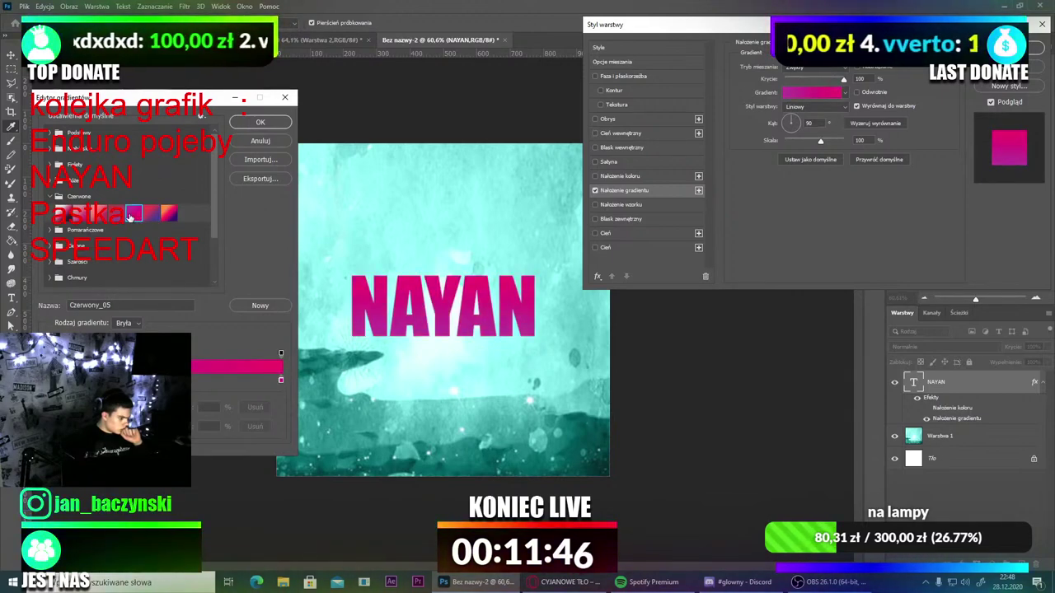
pyautogui.click(117, 216)
pyautogui.click(100, 216)
pyautogui.click(80, 213)
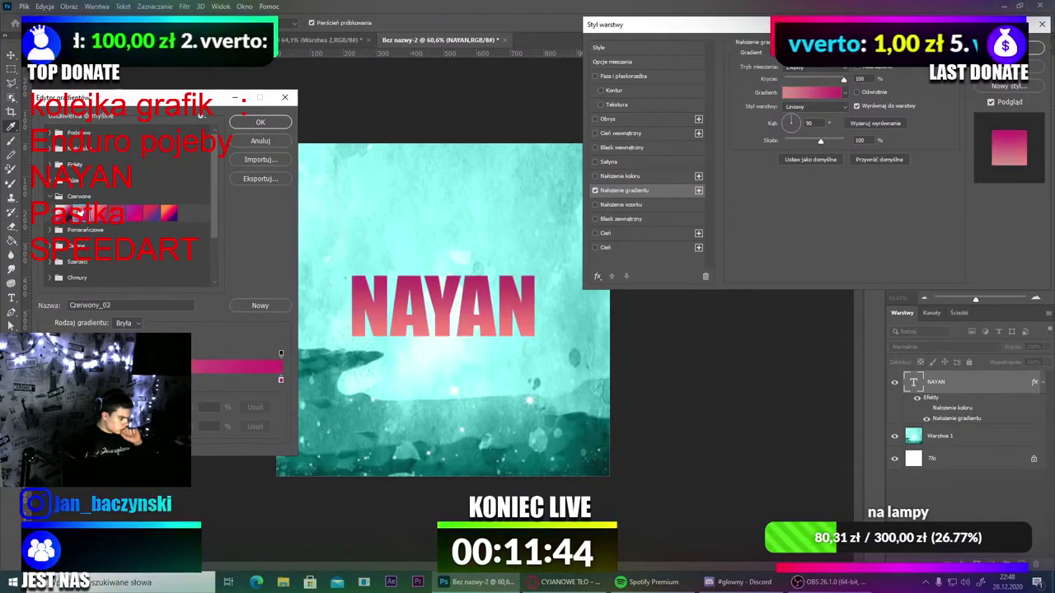
pyautogui.click(50, 197)
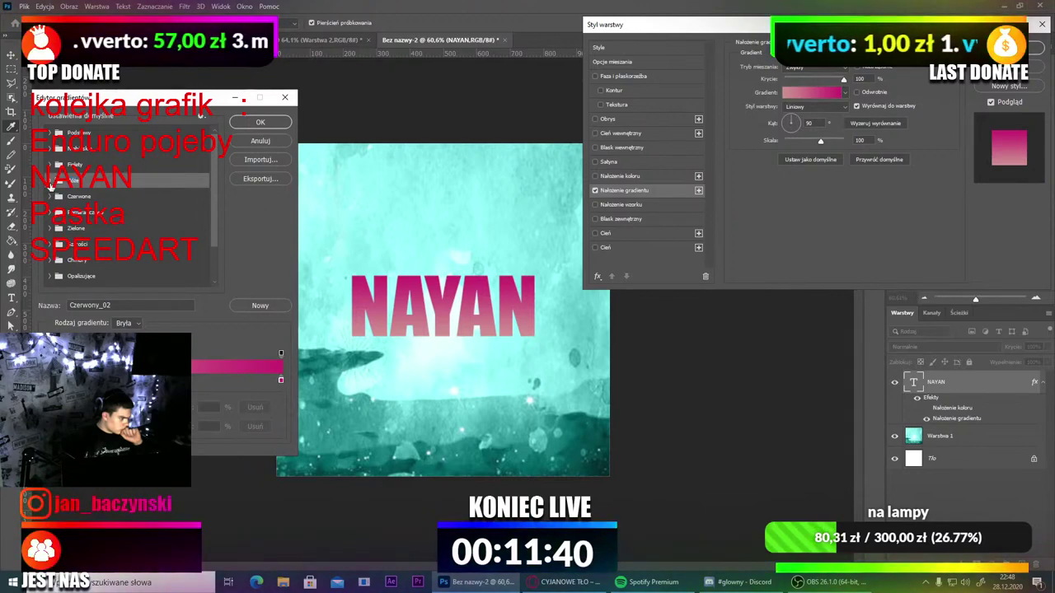
# Step: Try several purple gradient presets on the NAYAN text, including Purpurowy_05, Purpurowy_16, Purpurowy_18 and Purpurowy_20
pyautogui.click(51, 187)
pyautogui.click(50, 180)
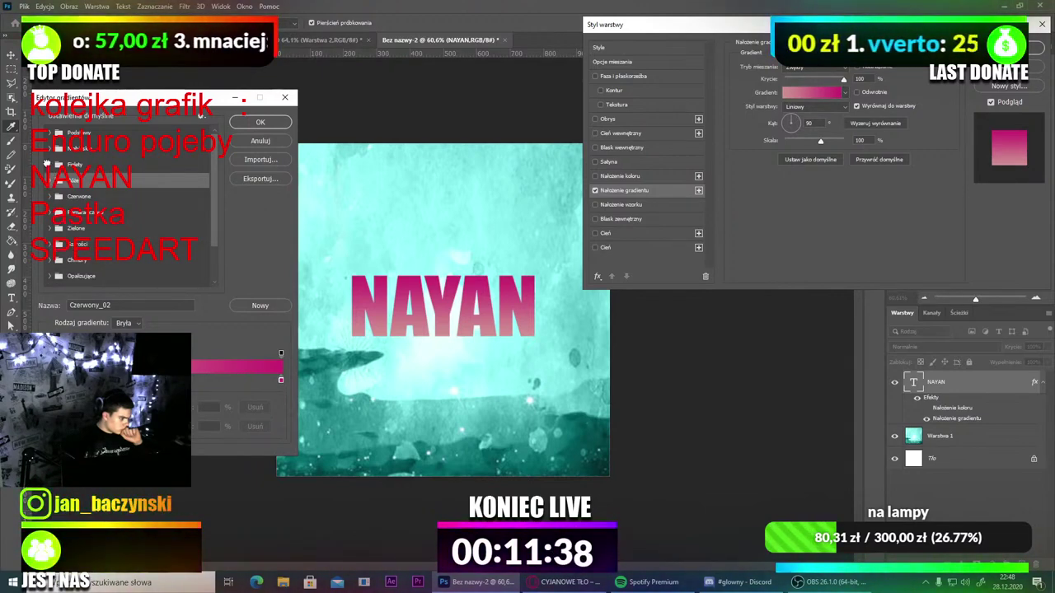
pyautogui.click(50, 165)
pyautogui.click(96, 188)
pyautogui.click(136, 184)
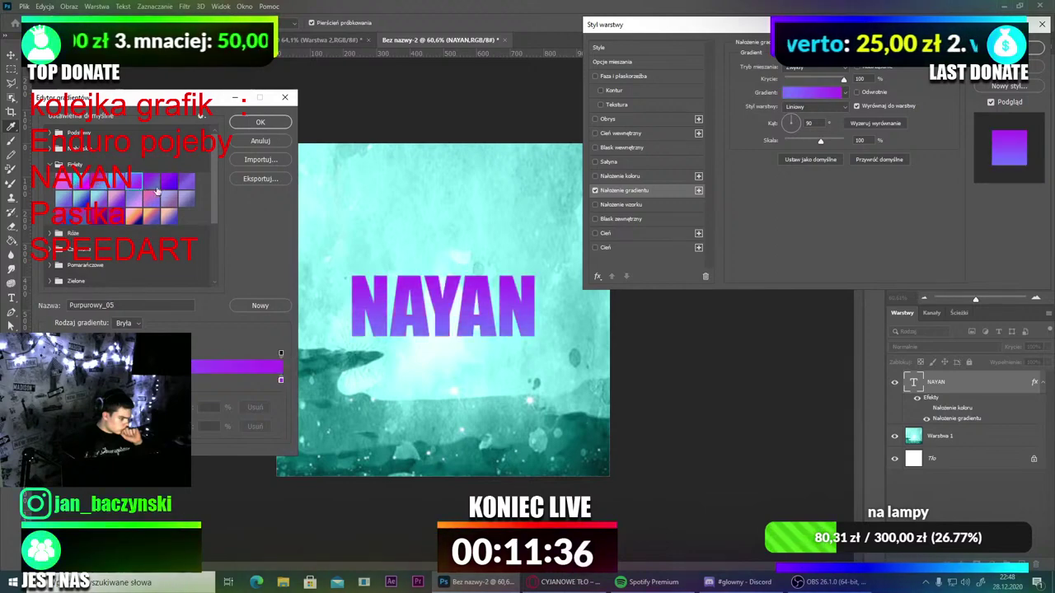
pyautogui.click(173, 195)
pyautogui.click(181, 181)
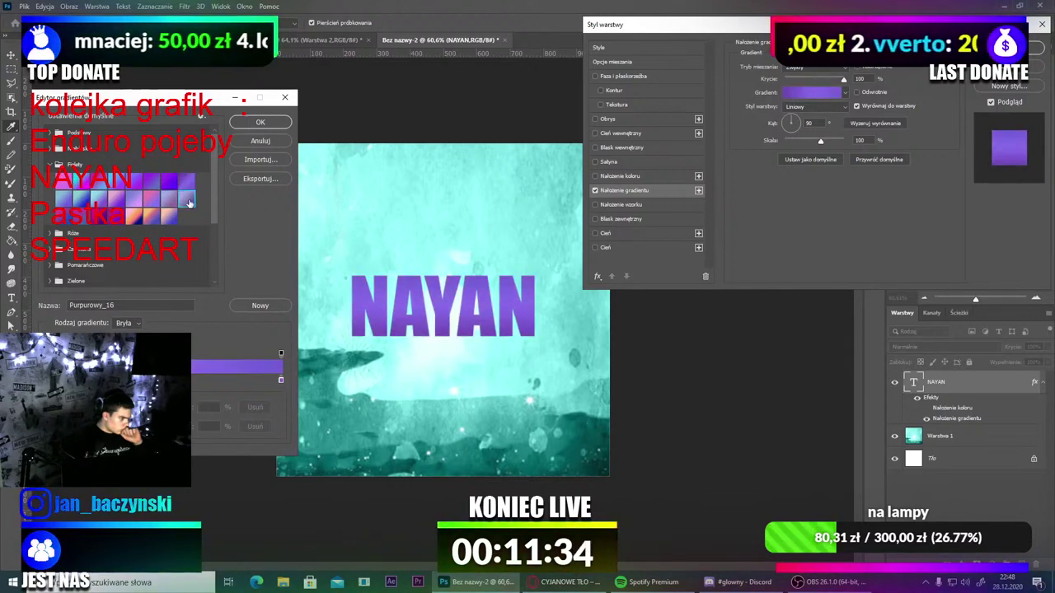
pyautogui.click(169, 217)
pyautogui.click(86, 220)
pyautogui.click(87, 222)
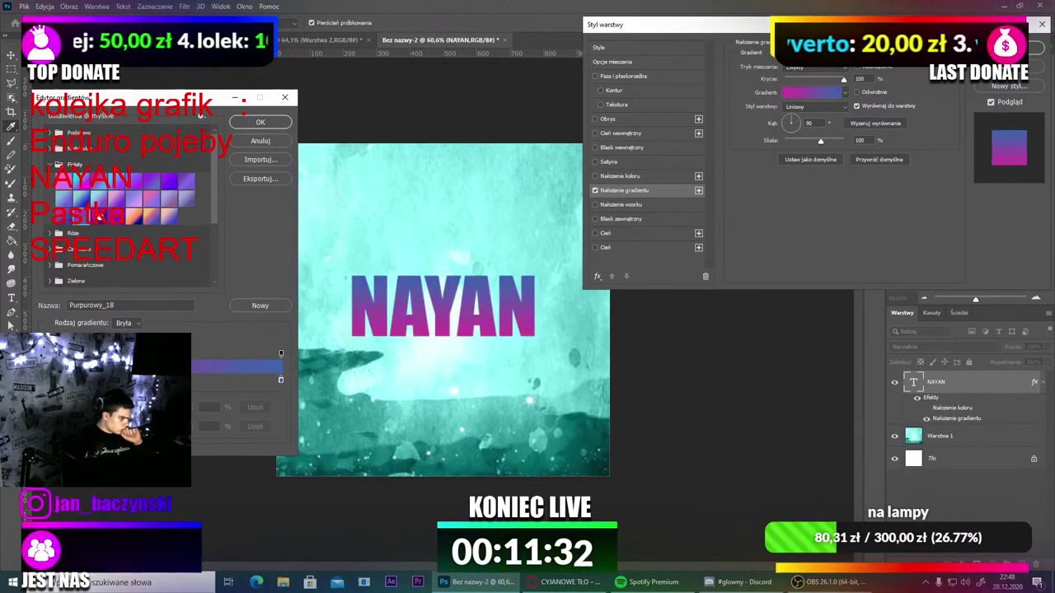
pyautogui.click(102, 220)
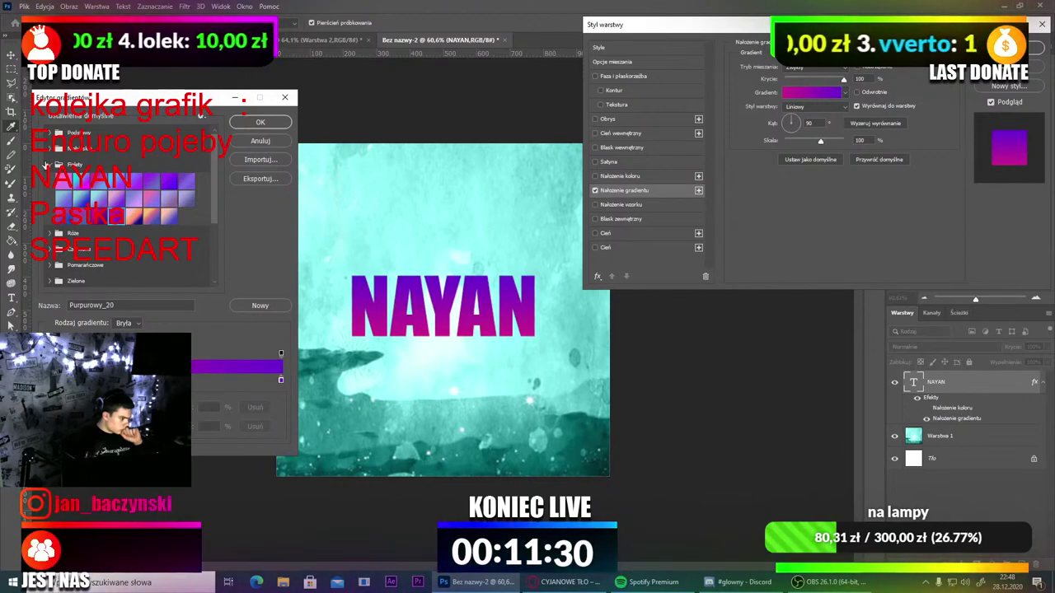
pyautogui.click(50, 165)
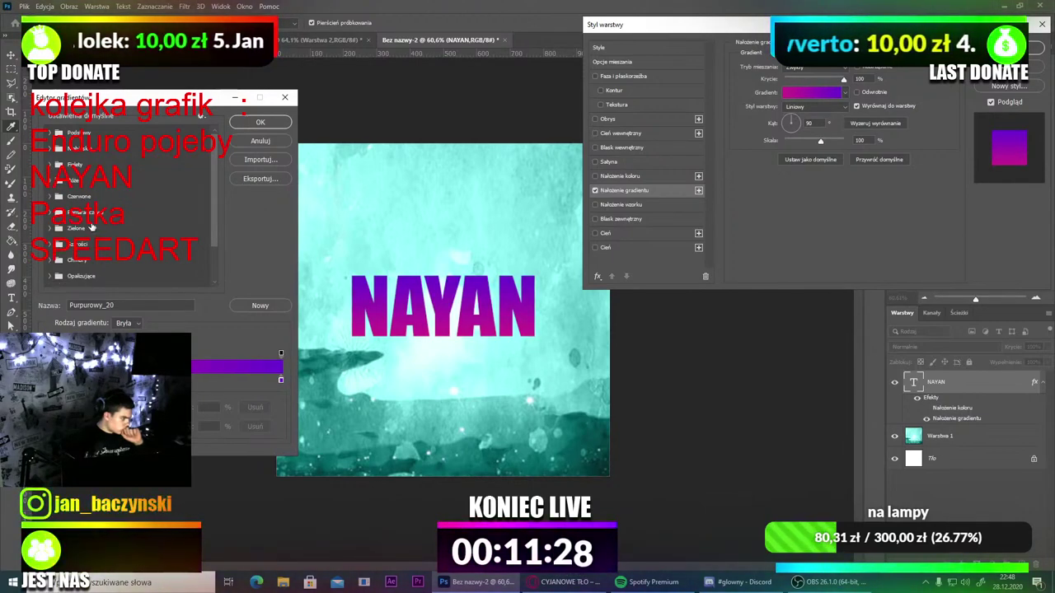
# Step: Browse the remaining gradient preset groups and try the grey preset Szary_10 on the NAYAN text
pyautogui.scroll(-3, 90, 227)
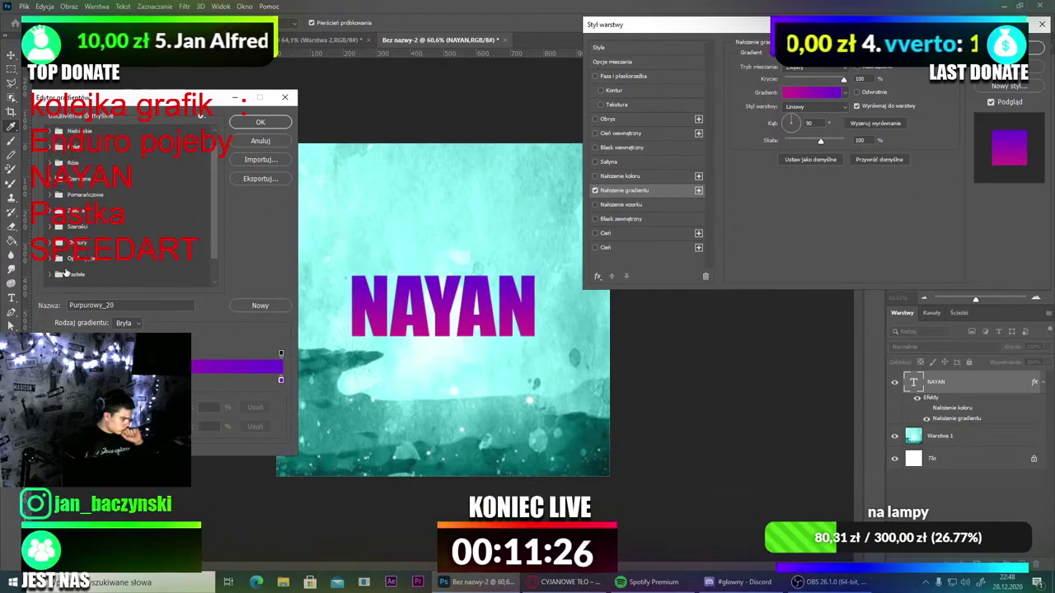
pyautogui.click(48, 258)
pyautogui.click(50, 257)
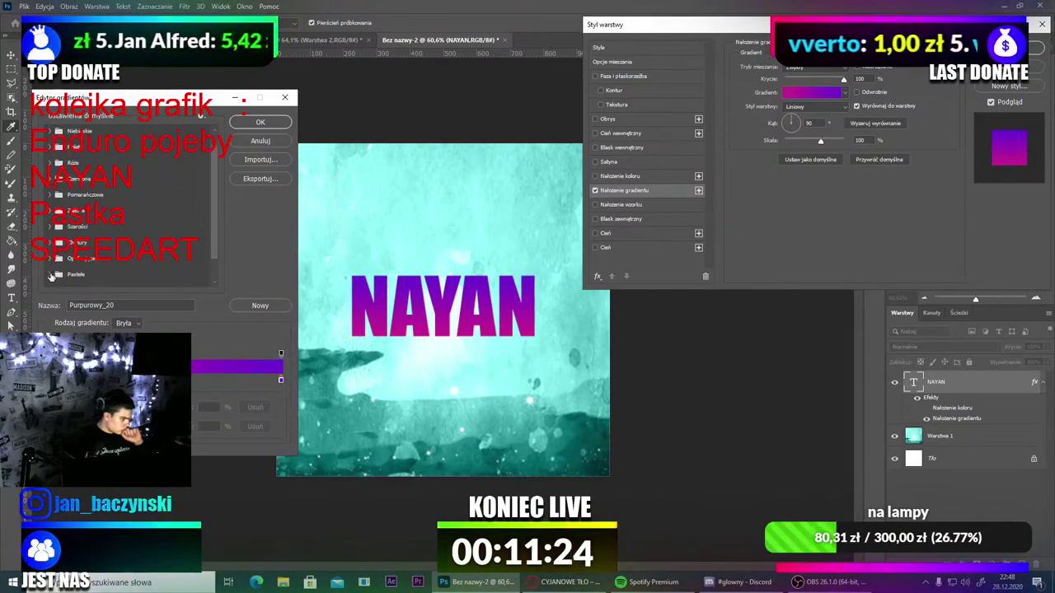
pyautogui.click(51, 275)
pyautogui.scroll(-1, 49, 273)
pyautogui.click(48, 258)
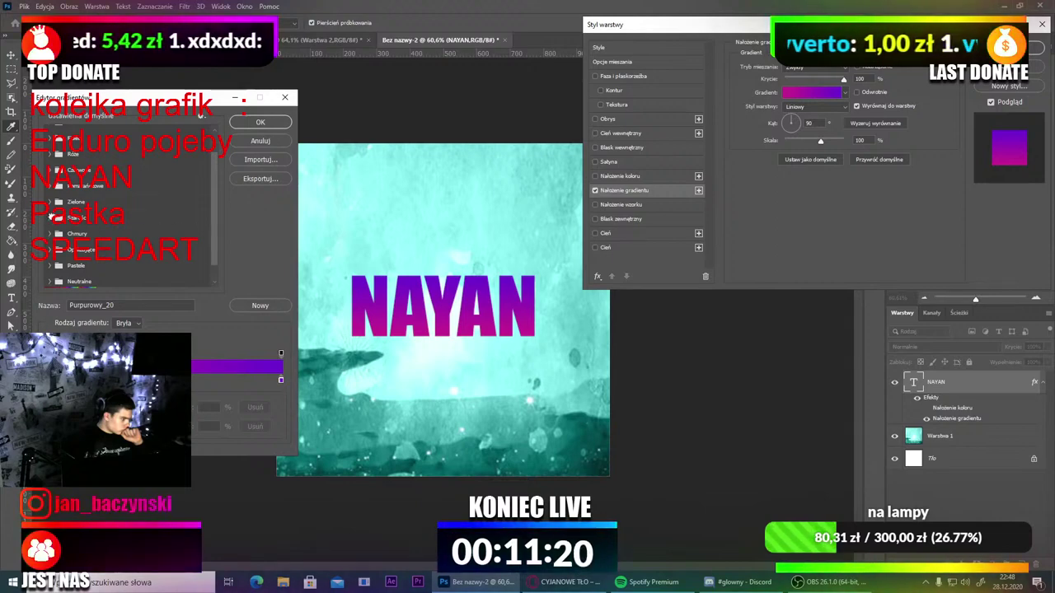
pyautogui.click(47, 220)
pyautogui.click(80, 255)
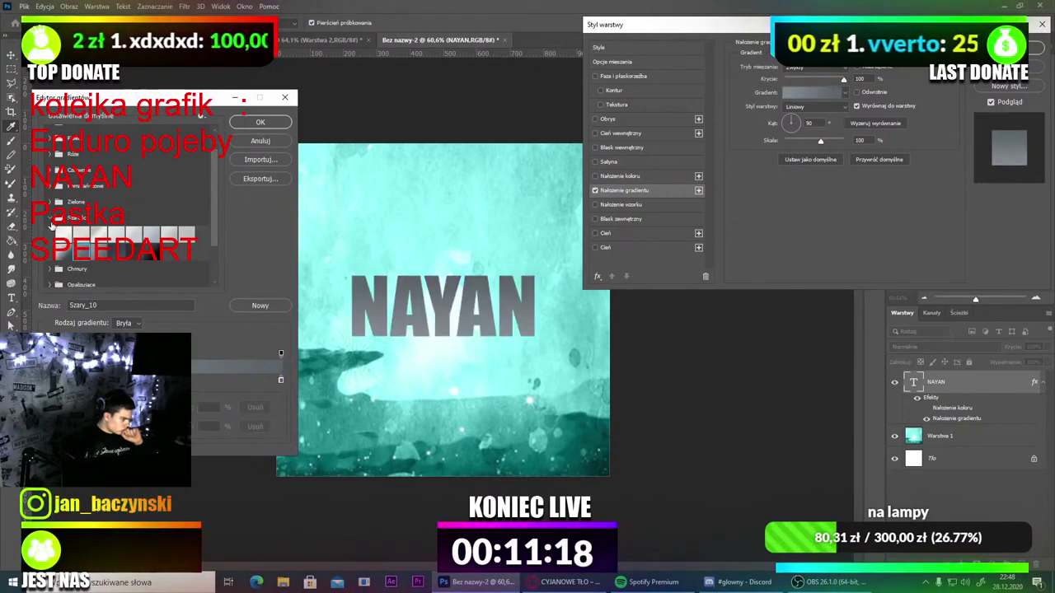
pyautogui.click(48, 219)
# Step: Try the orange gradient preset Pomarańczowy_05 on the NAYAN text, and apply Pomarańczowy_06
pyautogui.click(48, 187)
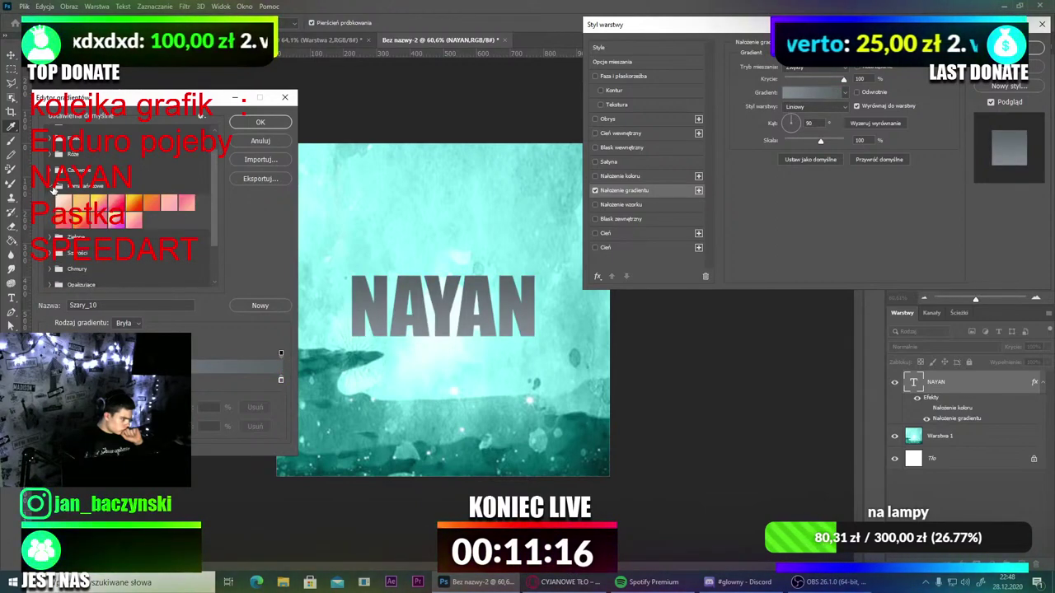
pyautogui.click(89, 200)
pyautogui.click(132, 204)
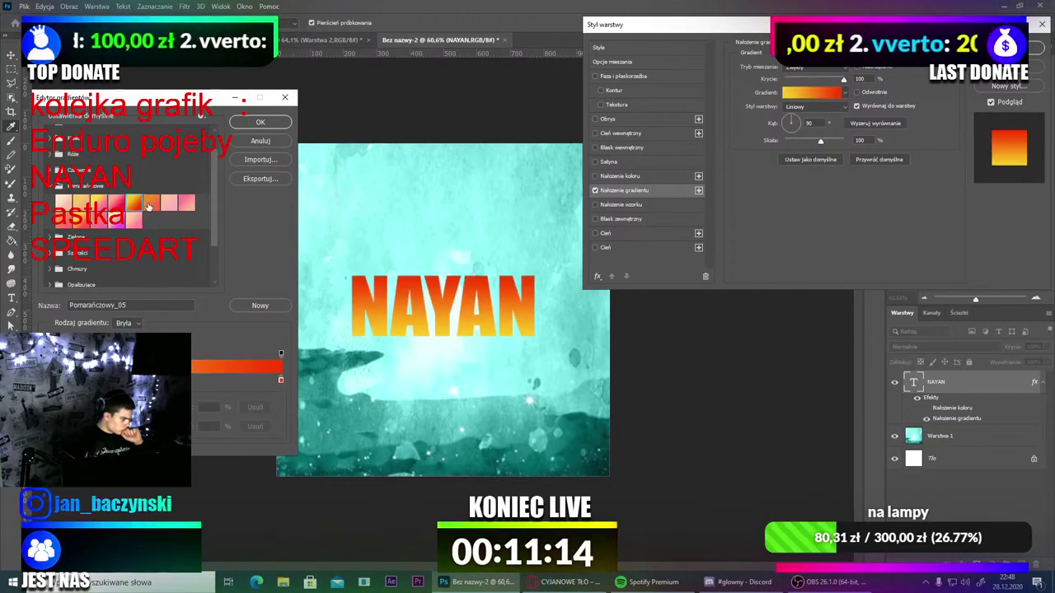
pyautogui.click(151, 202)
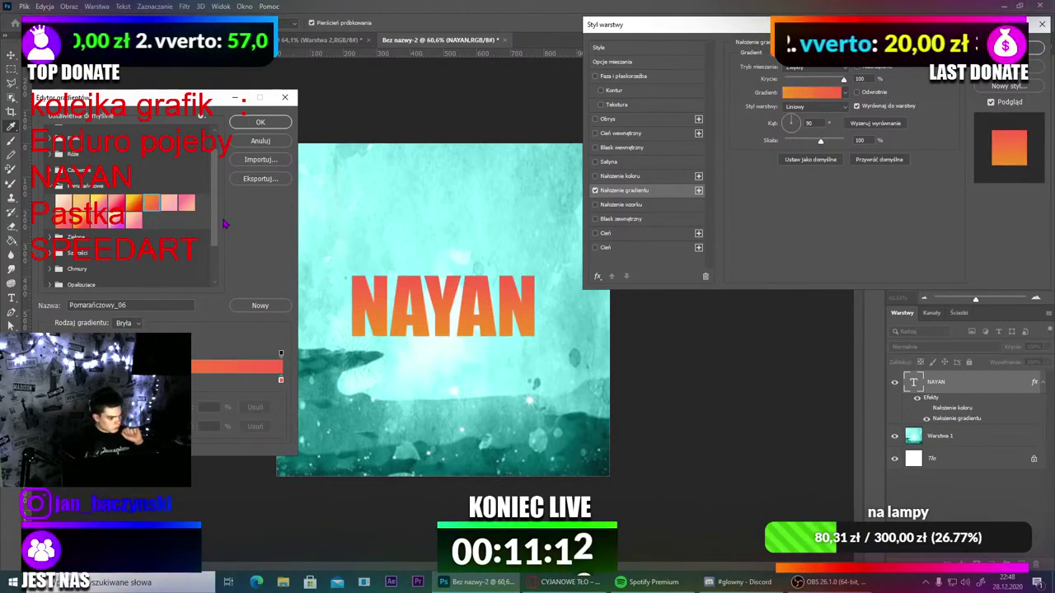
pyautogui.click(260, 122)
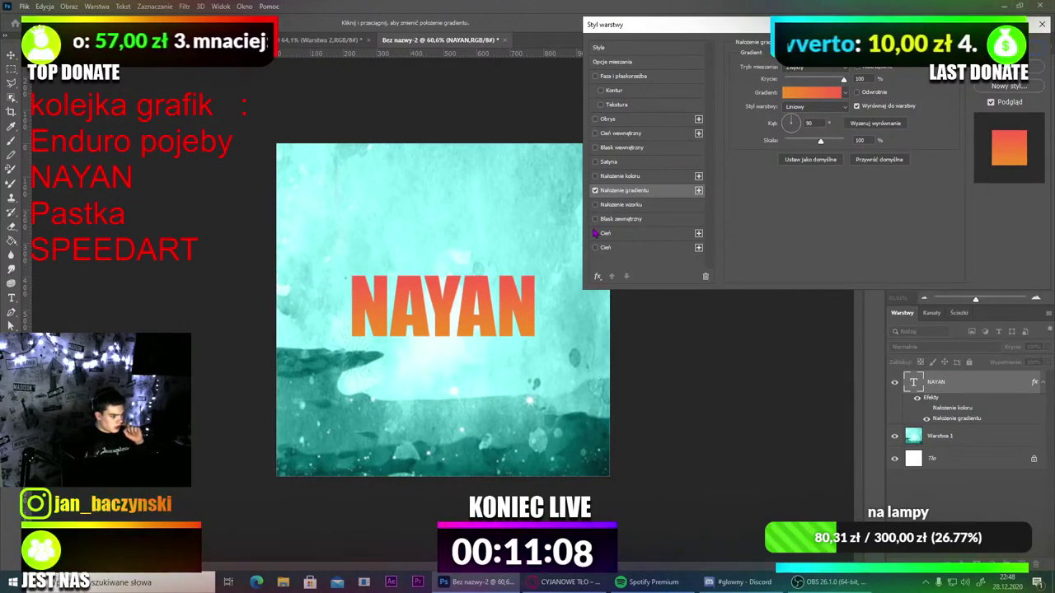
# Step: Replace the NAYAN text's Gradient Overlay with a black (000000) Color Overlay
pyautogui.click(595, 191)
pyautogui.click(596, 176)
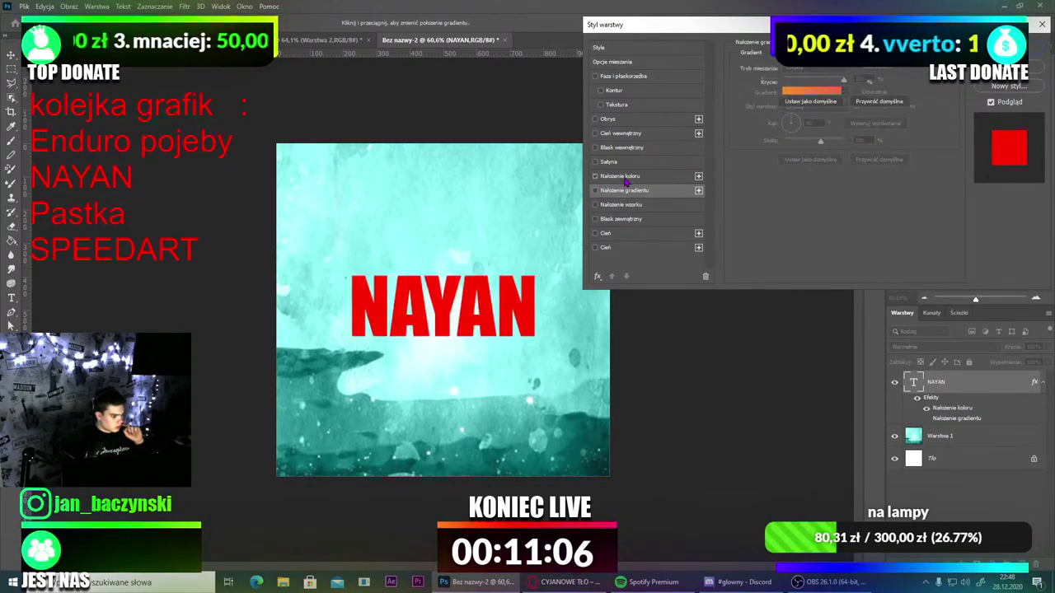
pyautogui.click(876, 69)
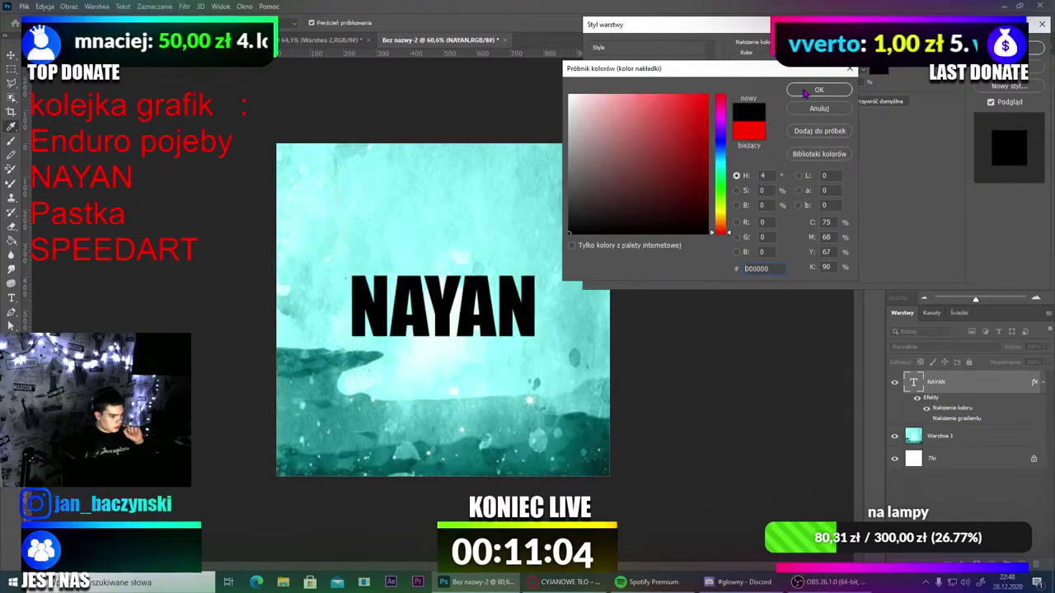
pyautogui.click(819, 88)
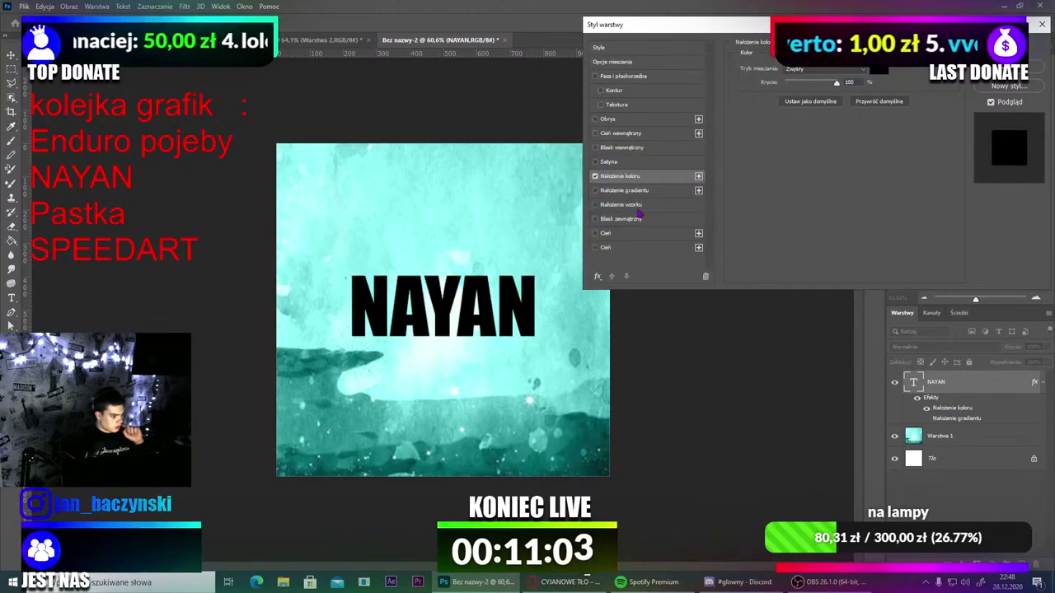
# Step: Add a white drop shadow to the NAYAN text with distance 0, spread 48% and size 9 px, and apply the layer style
pyautogui.click(595, 248)
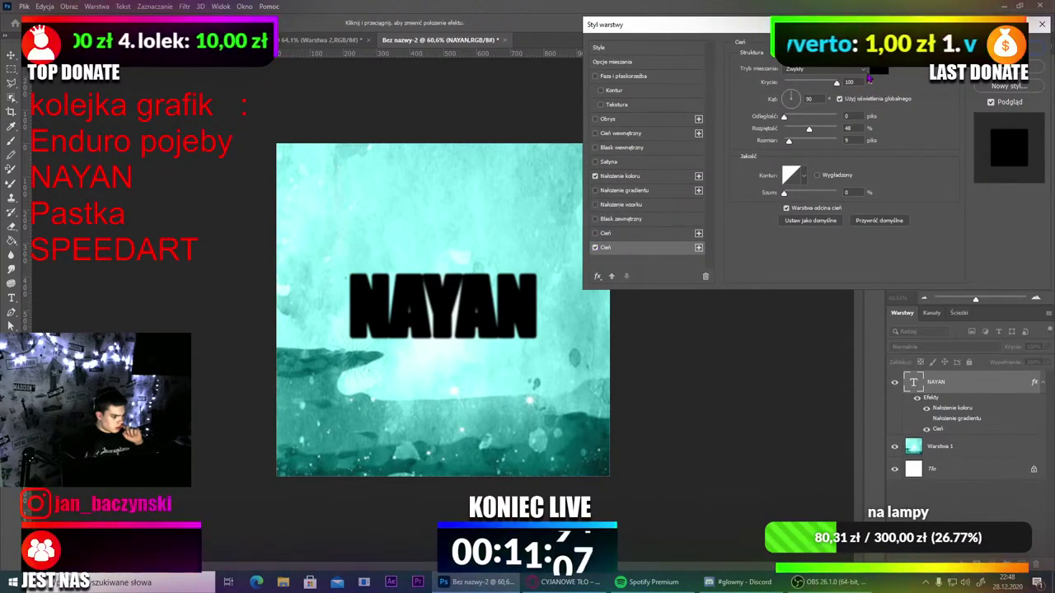
pyautogui.click(876, 70)
pyautogui.click(567, 94)
pyautogui.click(819, 90)
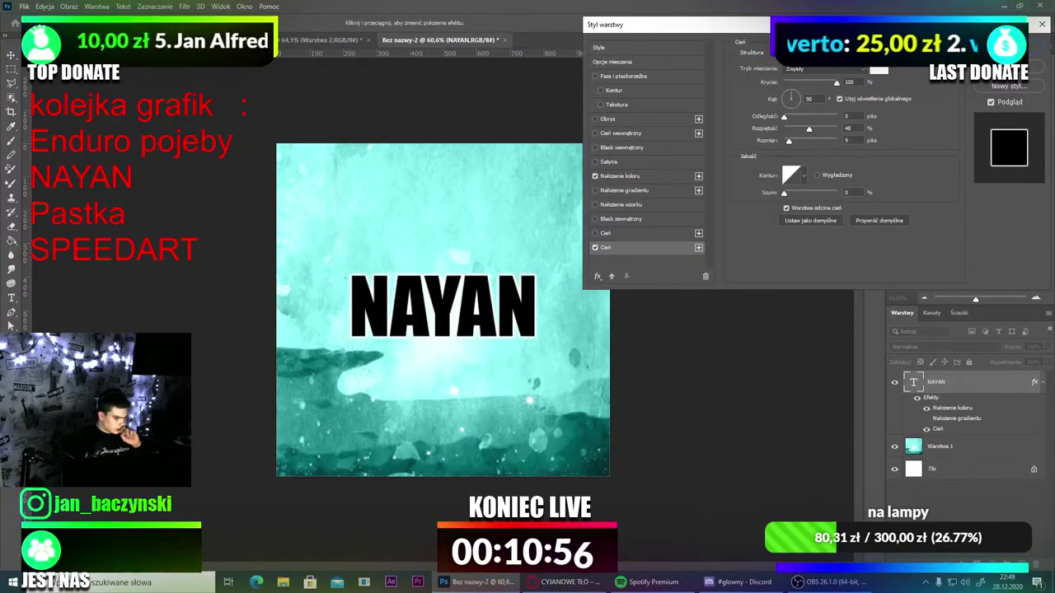
pyautogui.press('Return')
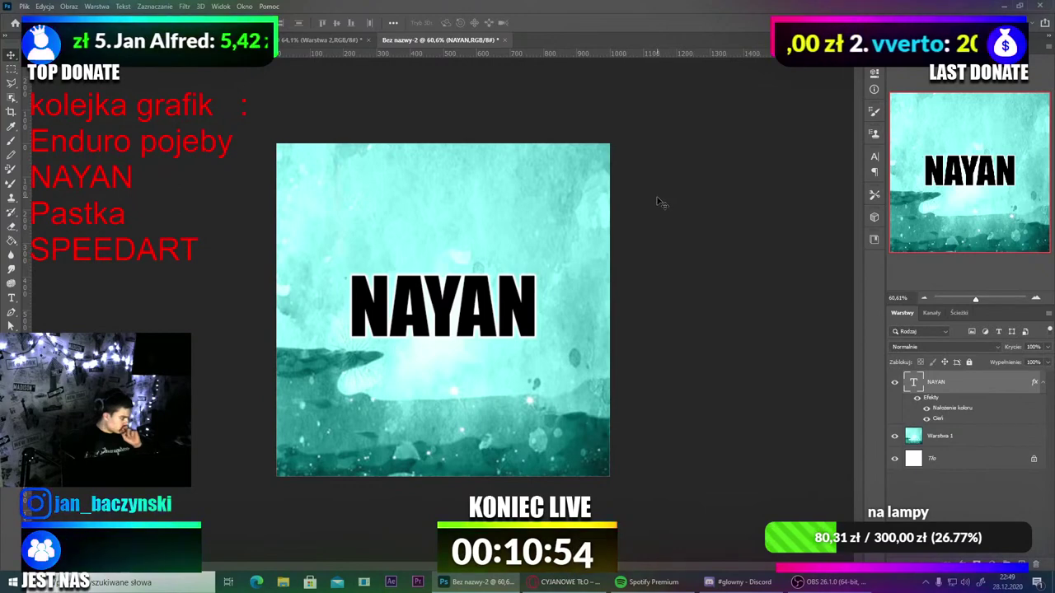
# Step: Try a Brightness/Contrast adjustment above the Warstwa 1 background with brightness 23 and contrast -50, and delete it
pyautogui.click(952, 440)
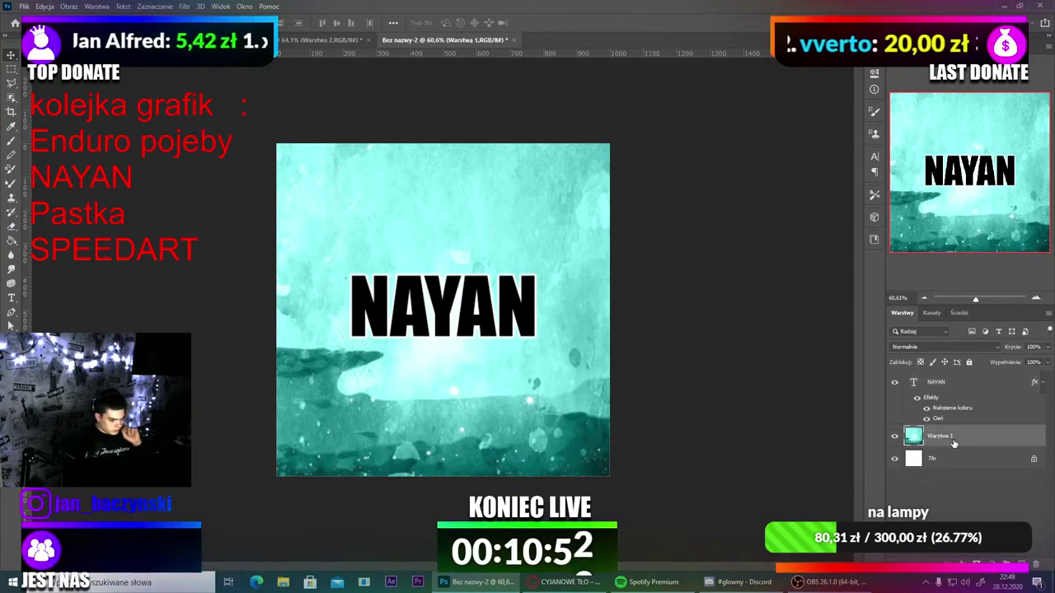
pyautogui.click(999, 563)
pyautogui.click(993, 412)
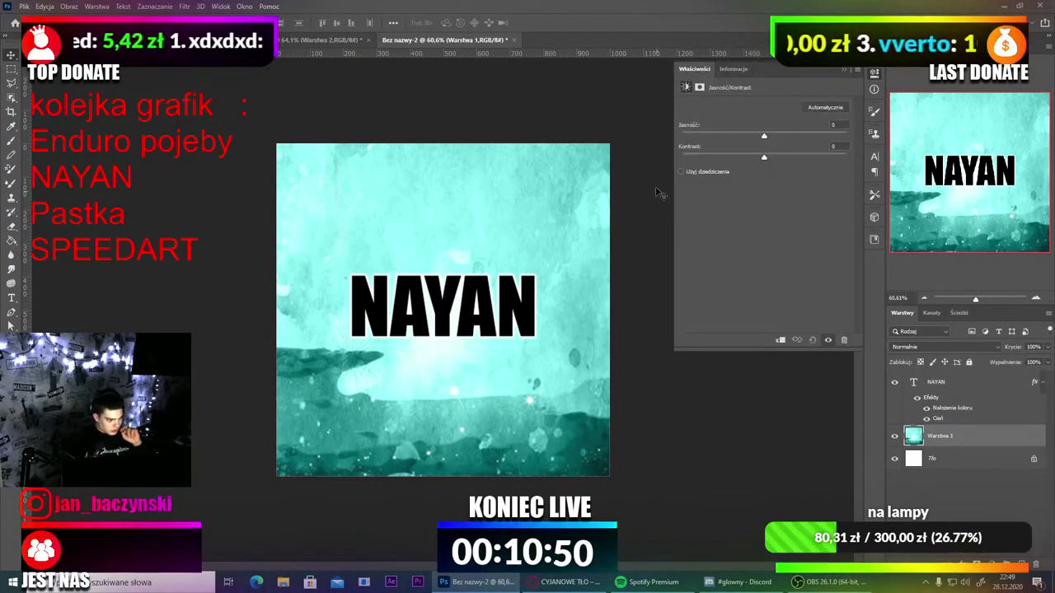
pyautogui.moveTo(764, 136); pyautogui.dragTo(609, 150)
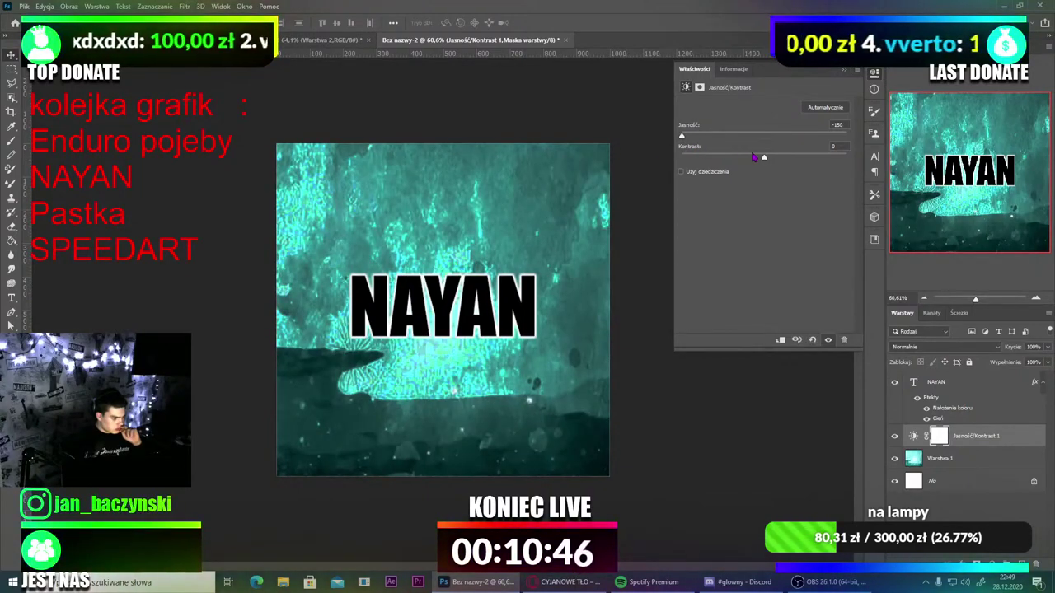
pyautogui.moveTo(760, 157); pyautogui.dragTo(875, 164)
pyautogui.moveTo(758, 157); pyautogui.dragTo(872, 143)
pyautogui.moveTo(797, 139); pyautogui.dragTo(777, 137)
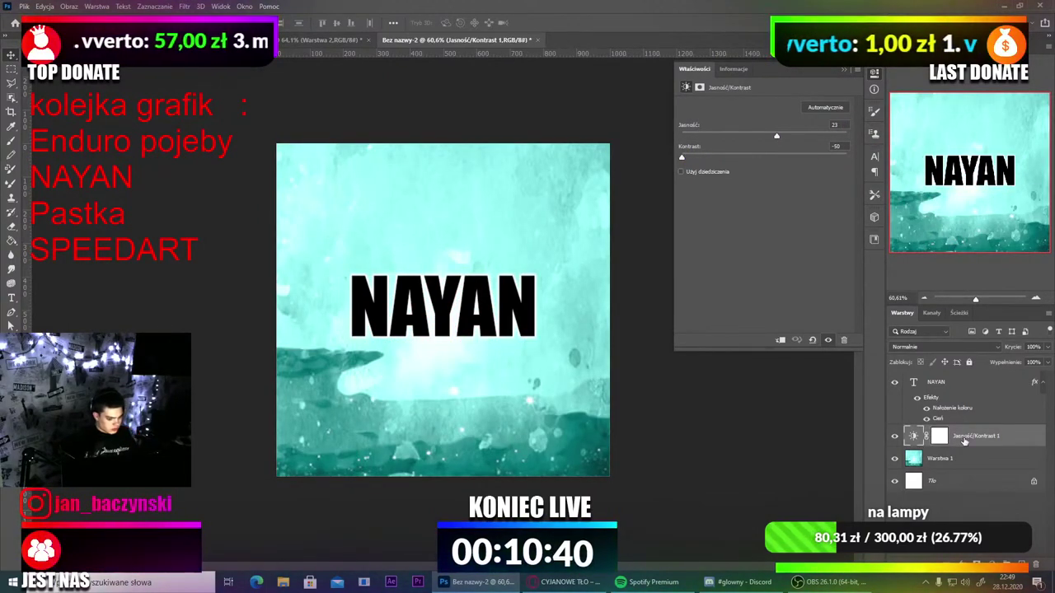
pyautogui.press('Delete')
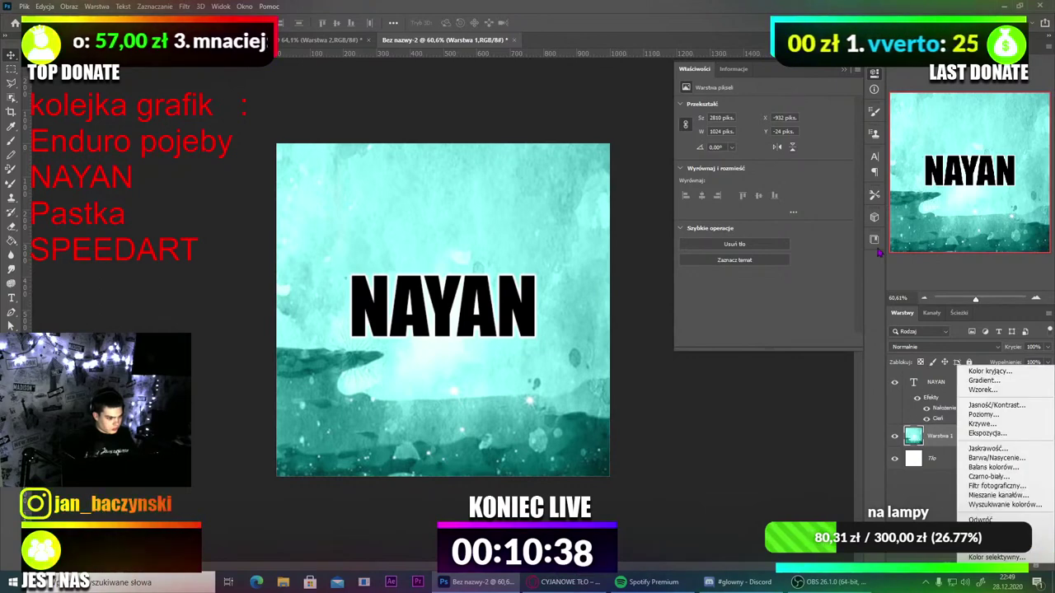
# Step: Add a Hue/Saturation adjustment layer above the Warstwa 1 background and set its hue to -1
pyautogui.click(875, 75)
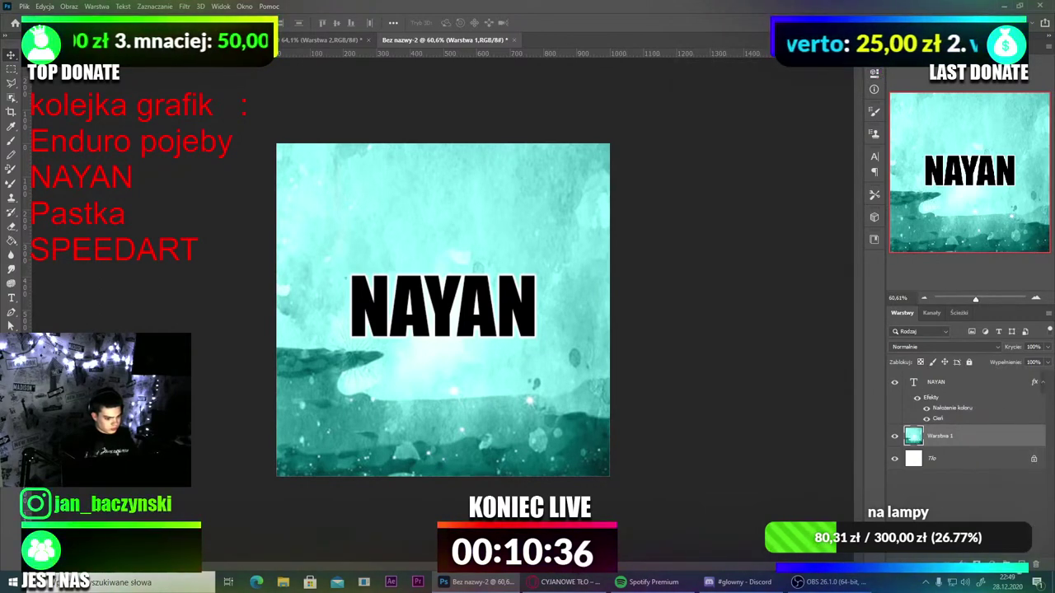
pyautogui.click(991, 564)
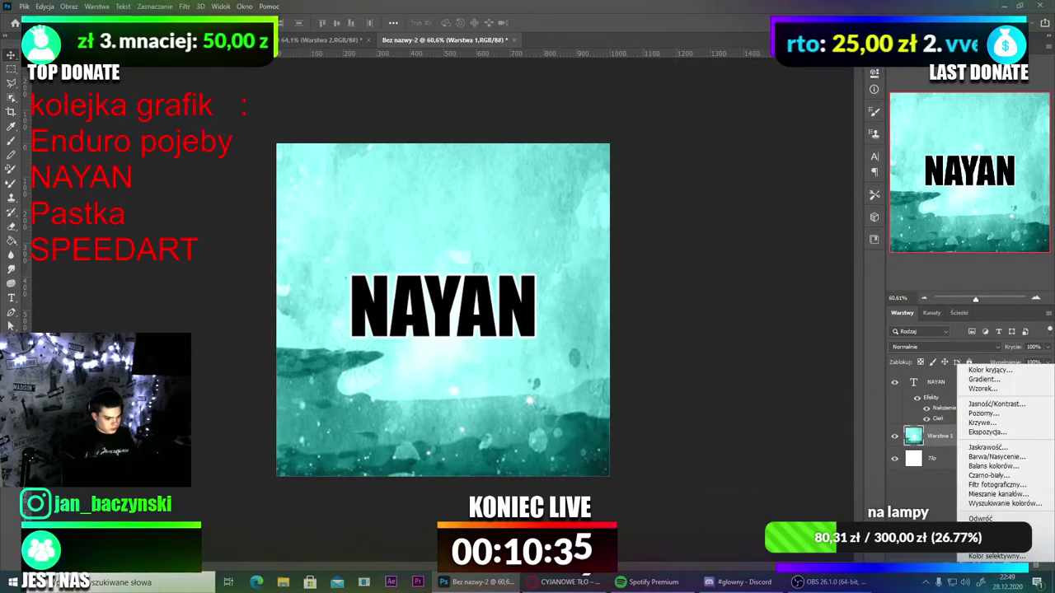
pyautogui.click(999, 457)
pyautogui.moveTo(765, 149)
pyautogui.mouseDown()
pyautogui.moveTo(841, 149)
pyautogui.moveTo(767, 149)
pyautogui.mouseUp()
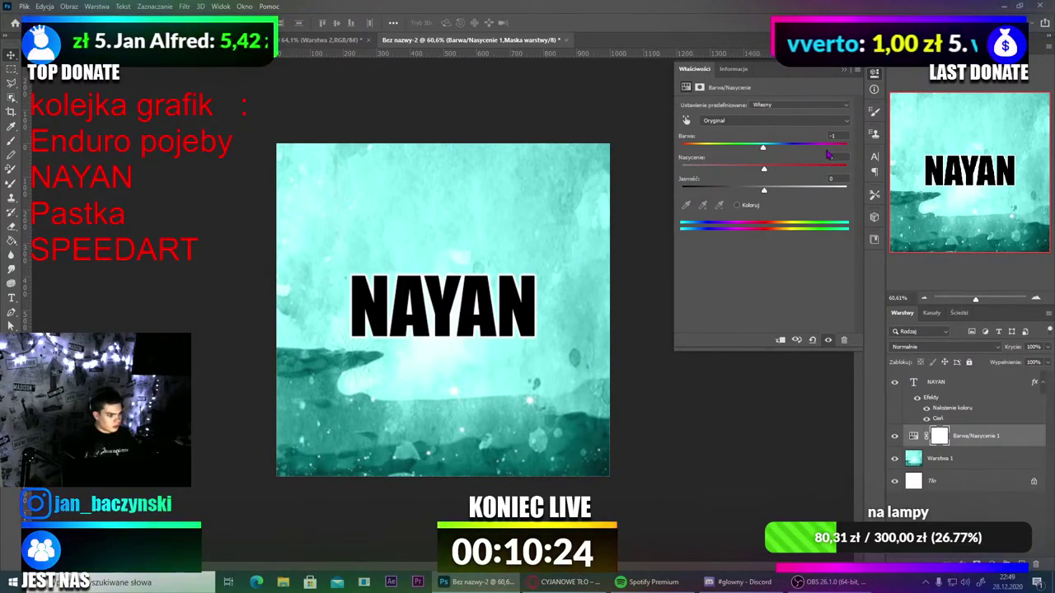
pyautogui.click(875, 76)
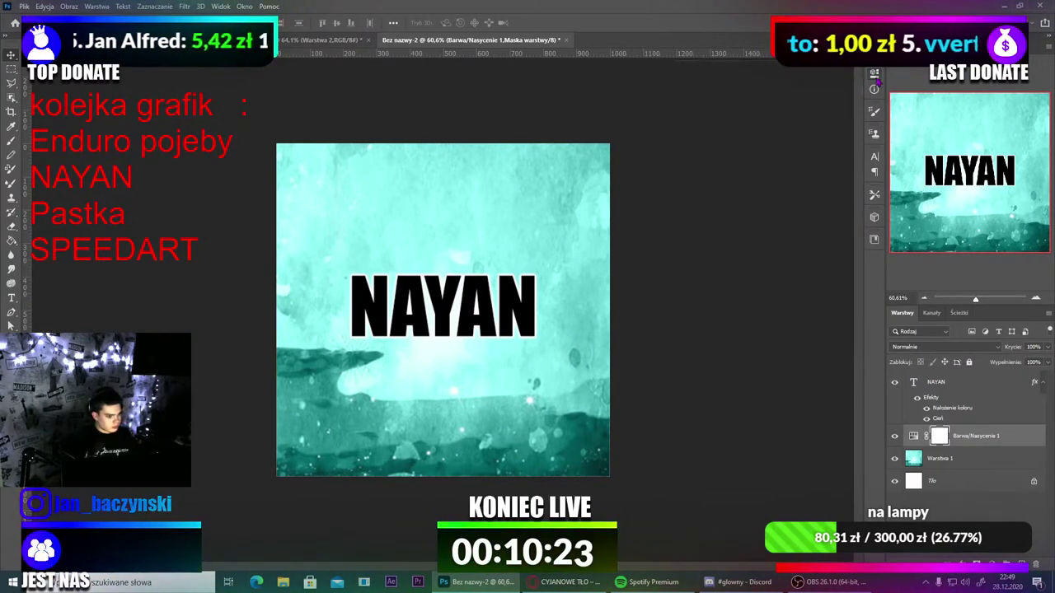
# Step: Switch the NAYAN text from Color Overlay to Gradient Overlay and open the green (Zielone) presets for its gradient
pyautogui.rightClick(944, 390)
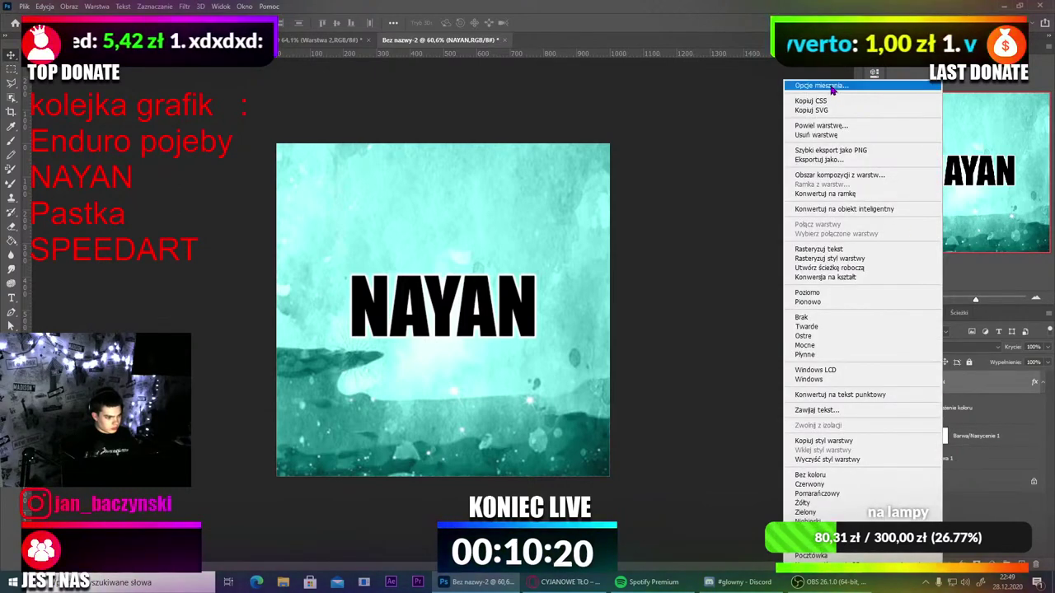
pyautogui.click(832, 93)
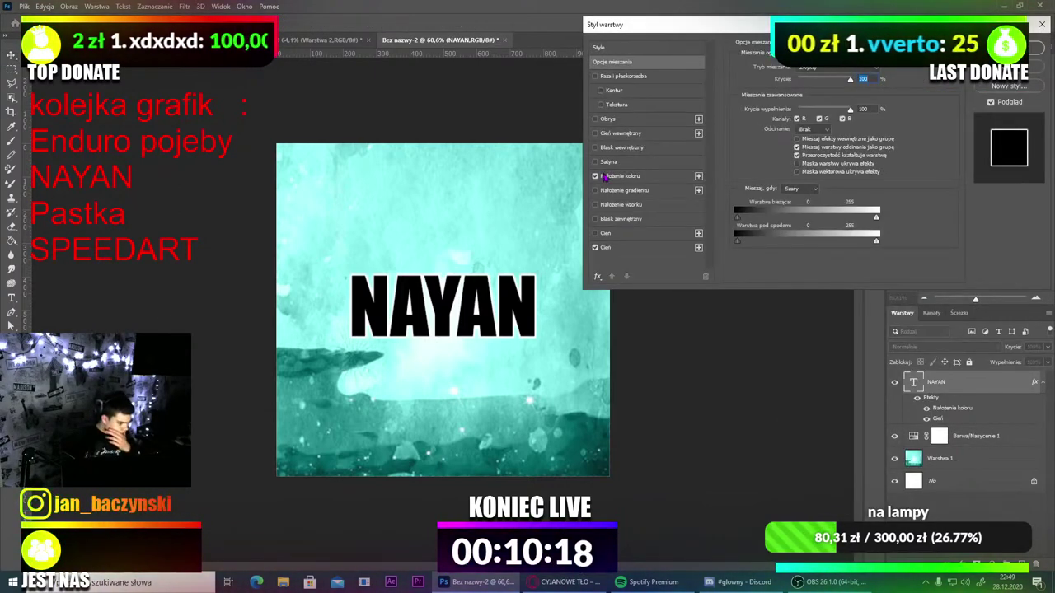
pyautogui.click(595, 190)
pyautogui.click(595, 177)
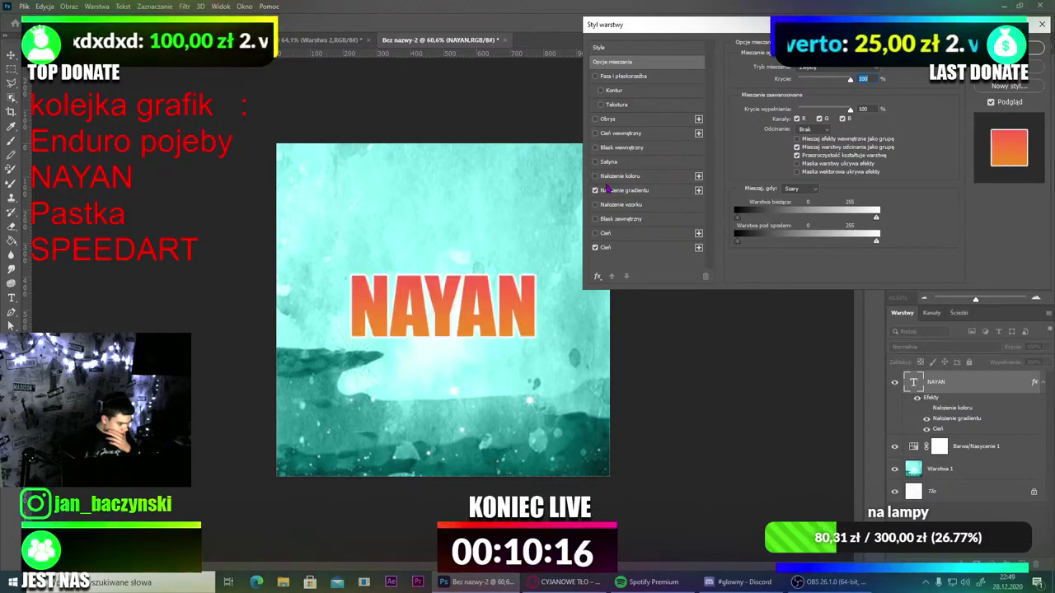
pyautogui.click(627, 193)
pyautogui.click(805, 91)
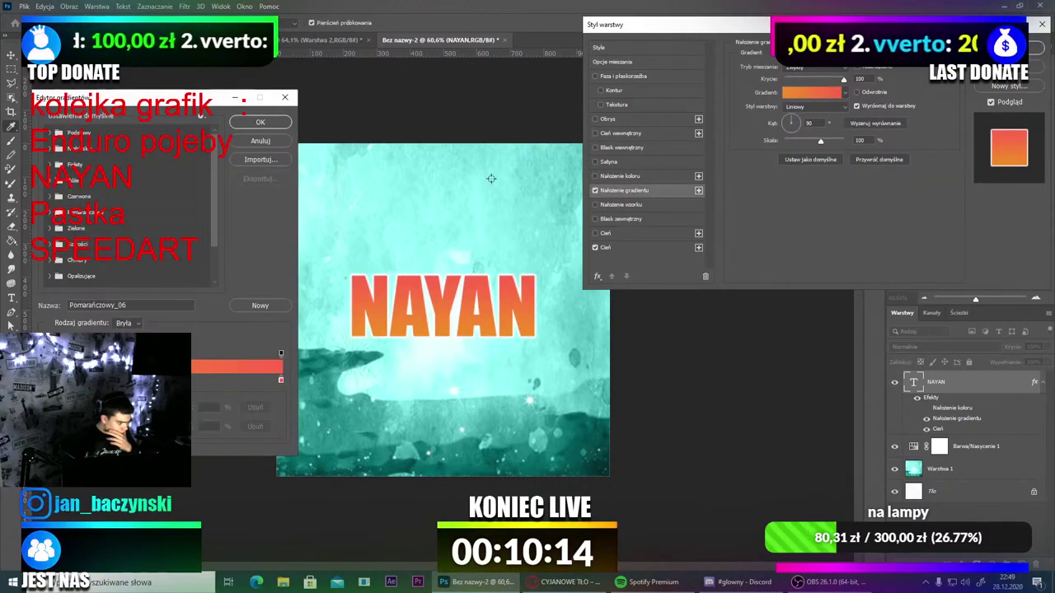
pyautogui.click(50, 228)
# Step: Try the green gradient presets Zielony_01, Zielony_14, Zielony_15, Zielony_16 and Zielony_31 on the NAYAN text
pyautogui.click(63, 244)
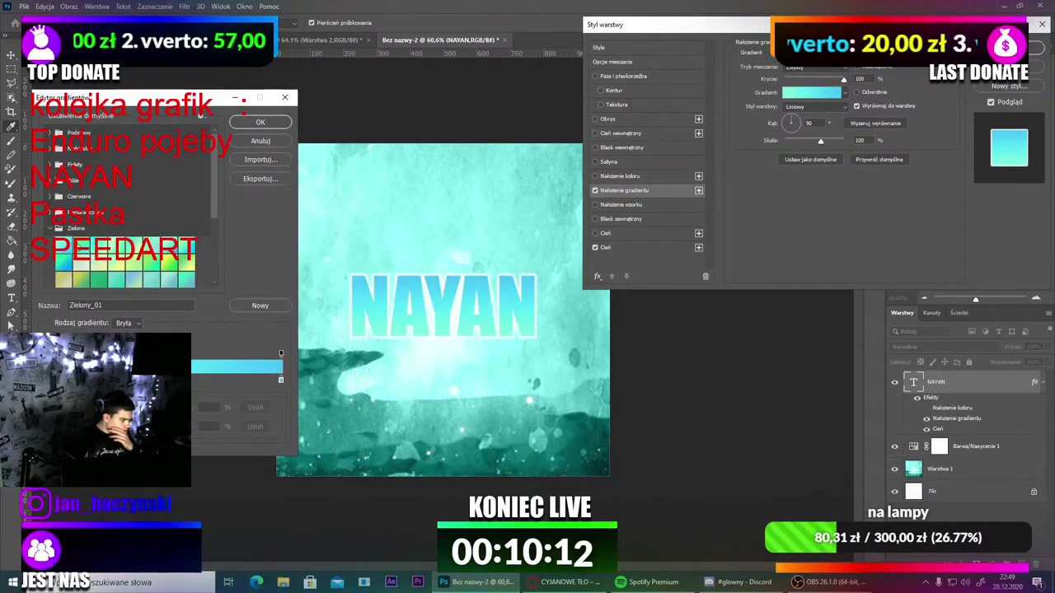
pyautogui.click(87, 246)
pyautogui.click(148, 264)
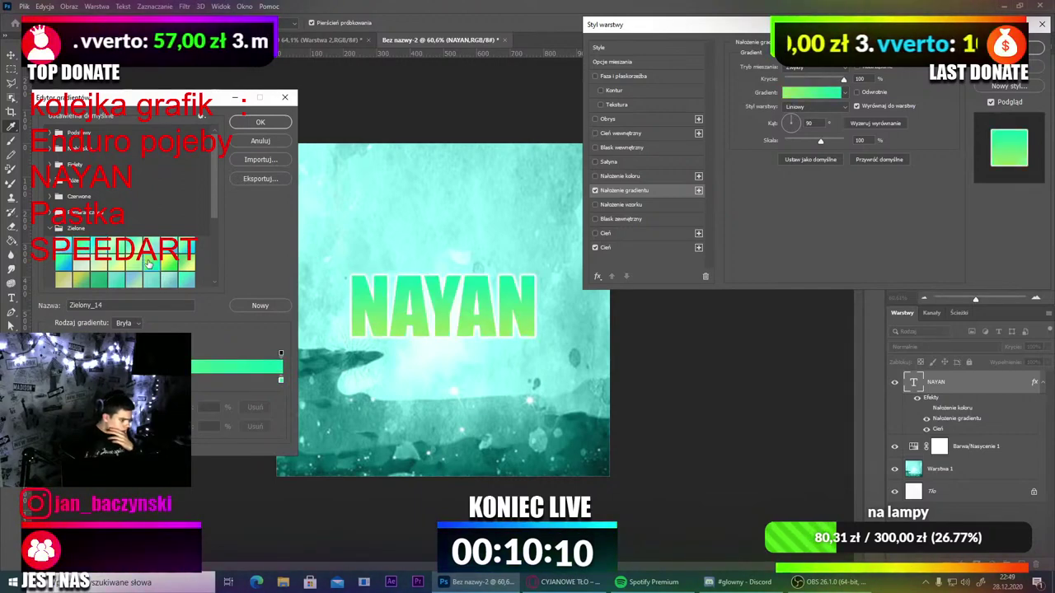
pyautogui.click(173, 265)
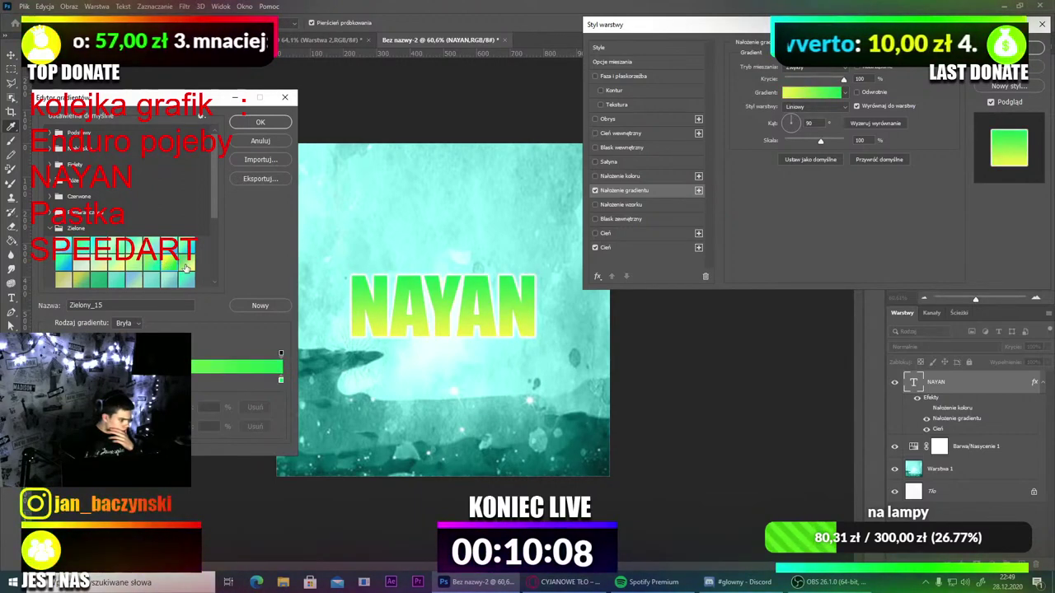
pyautogui.click(184, 265)
pyautogui.scroll(-2, 172, 265)
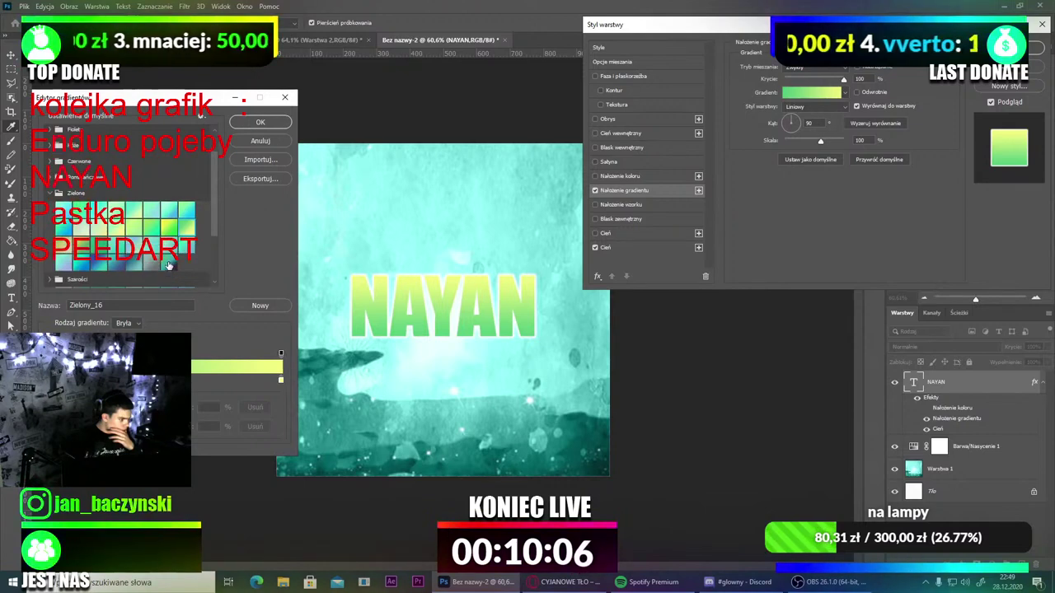
pyautogui.scroll(3, 168, 265)
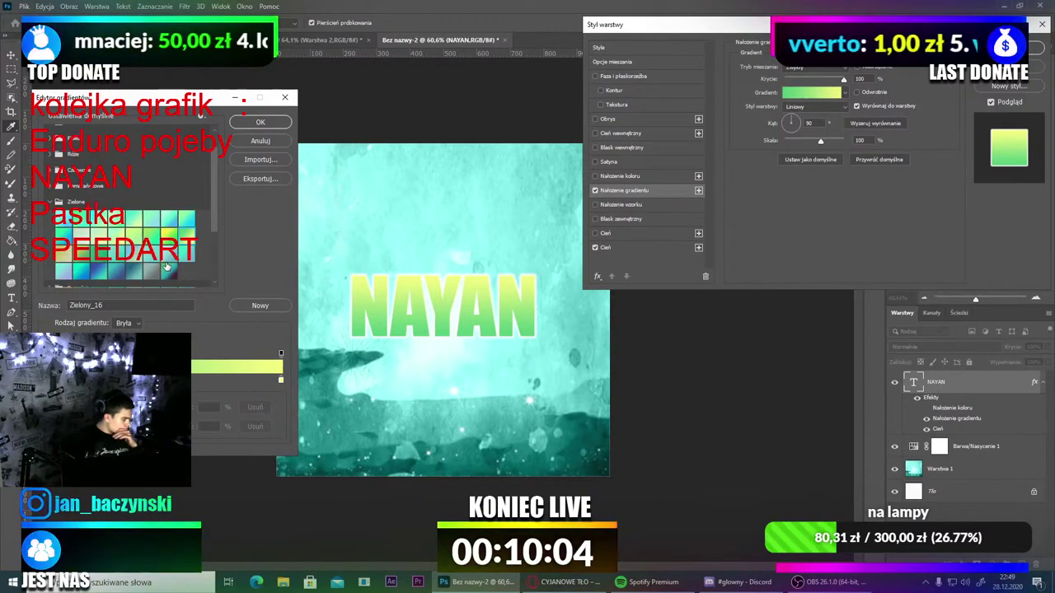
pyautogui.click(170, 273)
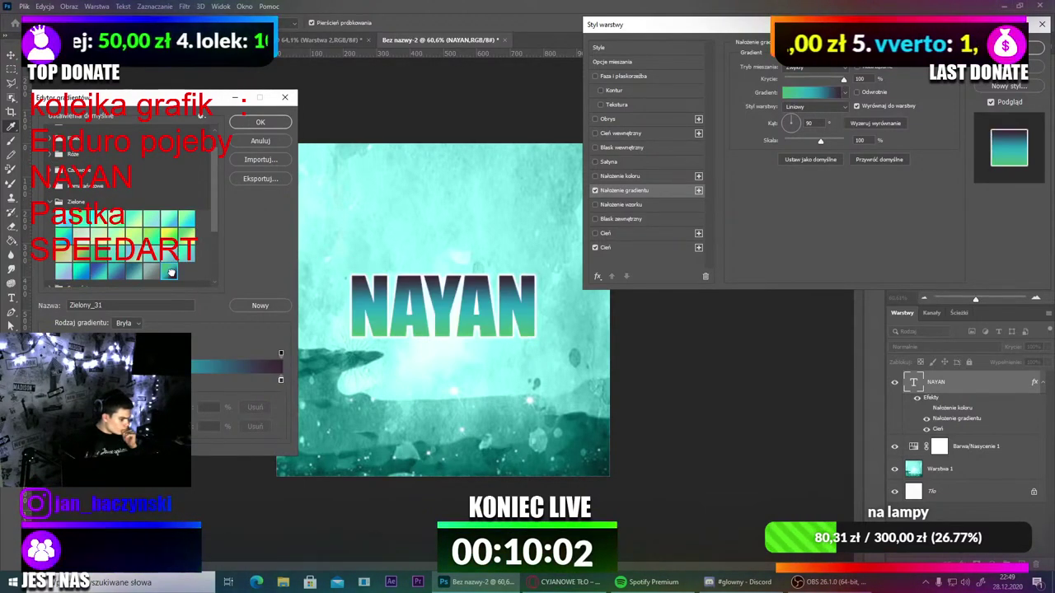
# Step: Compare the presets Zielony_24, Zielony_13 and Zielony_15 on the text, ending on Zielony_15
pyautogui.click(155, 257)
pyautogui.click(170, 257)
pyautogui.click(189, 257)
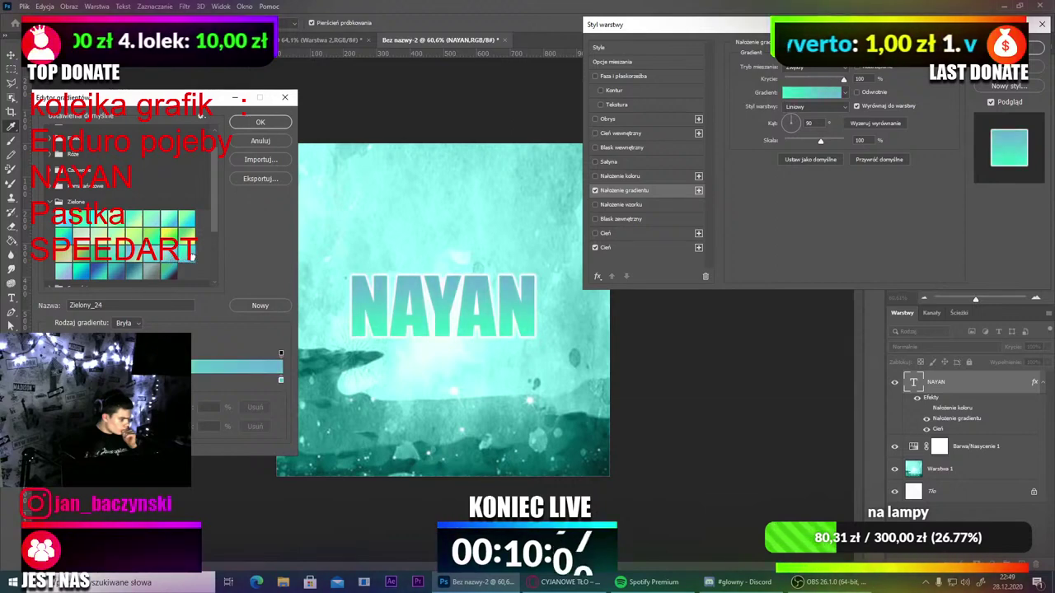
pyautogui.click(181, 243)
pyautogui.click(166, 237)
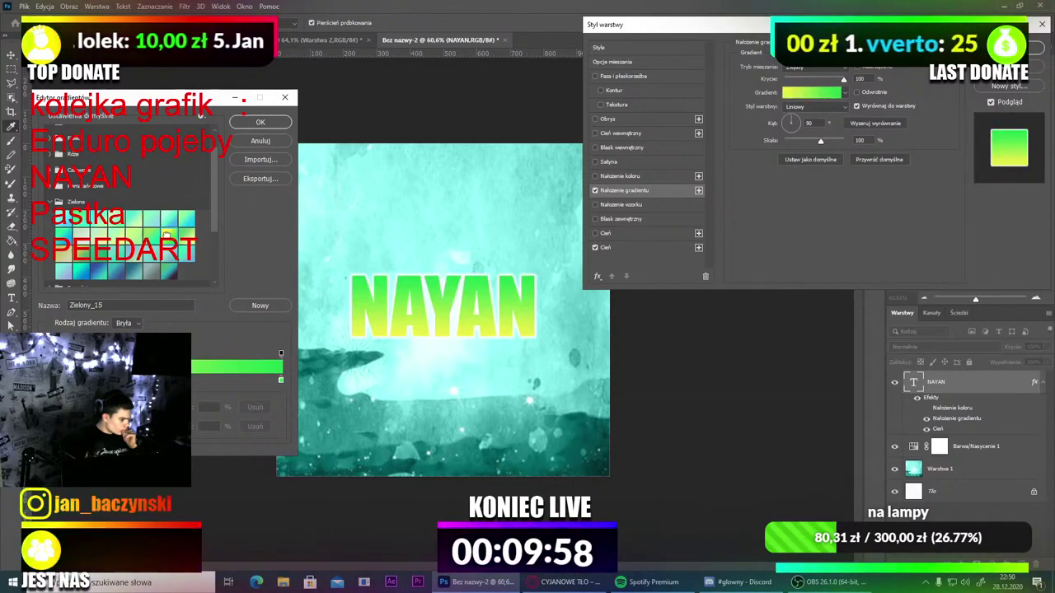
pyautogui.click(153, 237)
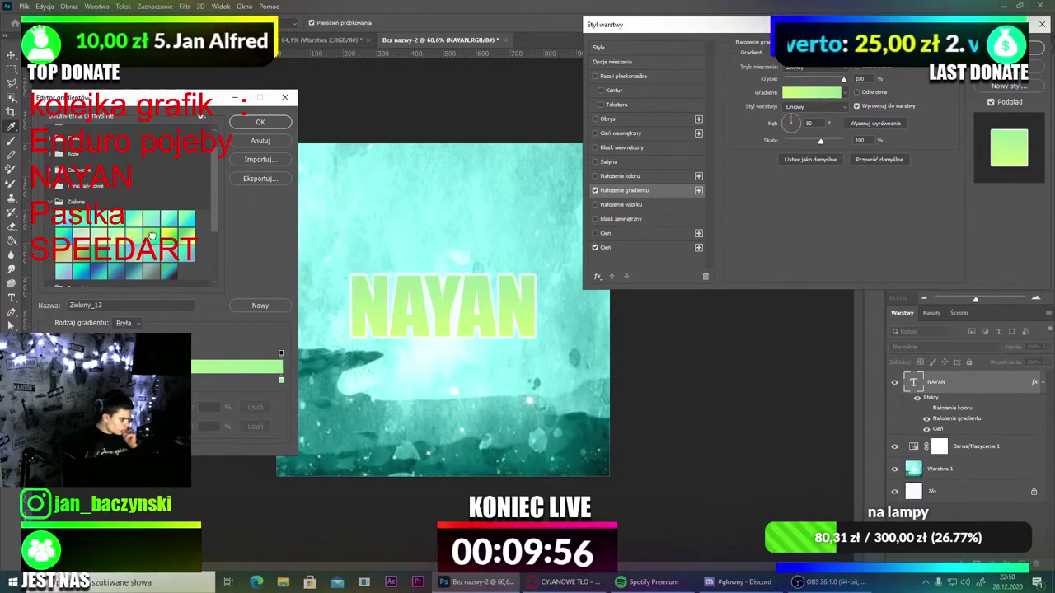
pyautogui.click(166, 237)
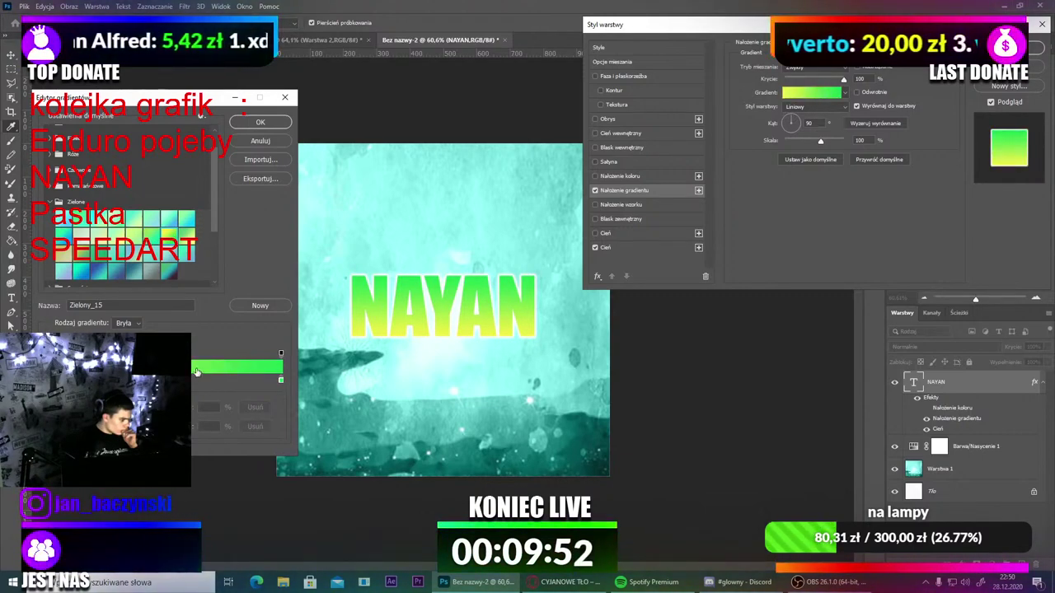
# Step: Try reversing the Zielony_15 gradient by moving its green stop to 5% and its yellow stop to 95%
pyautogui.moveTo(196, 380); pyautogui.dragTo(234, 381)
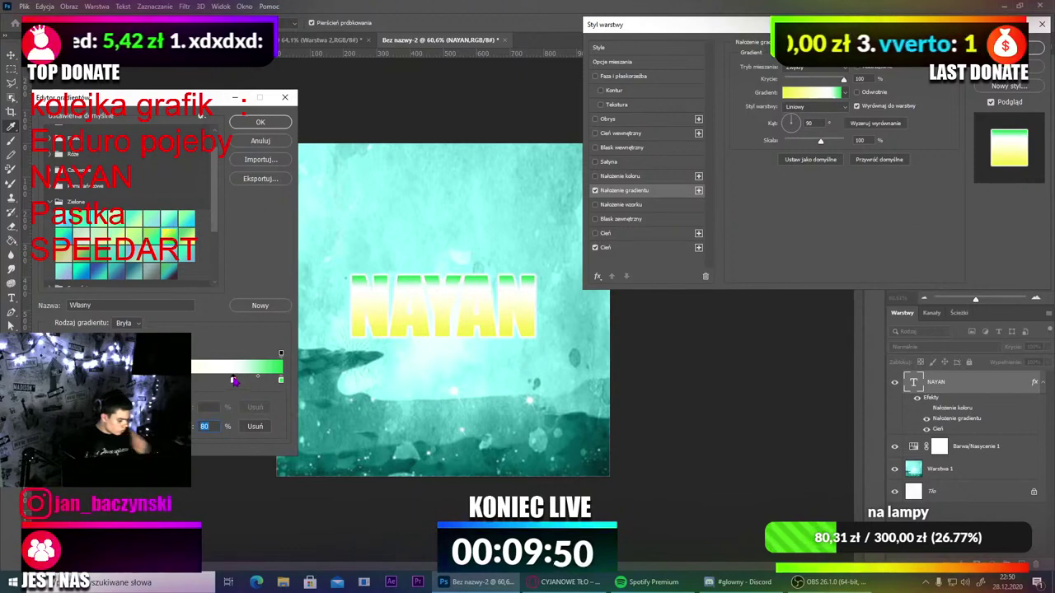
pyautogui.hotkey('ctrl', 'z')
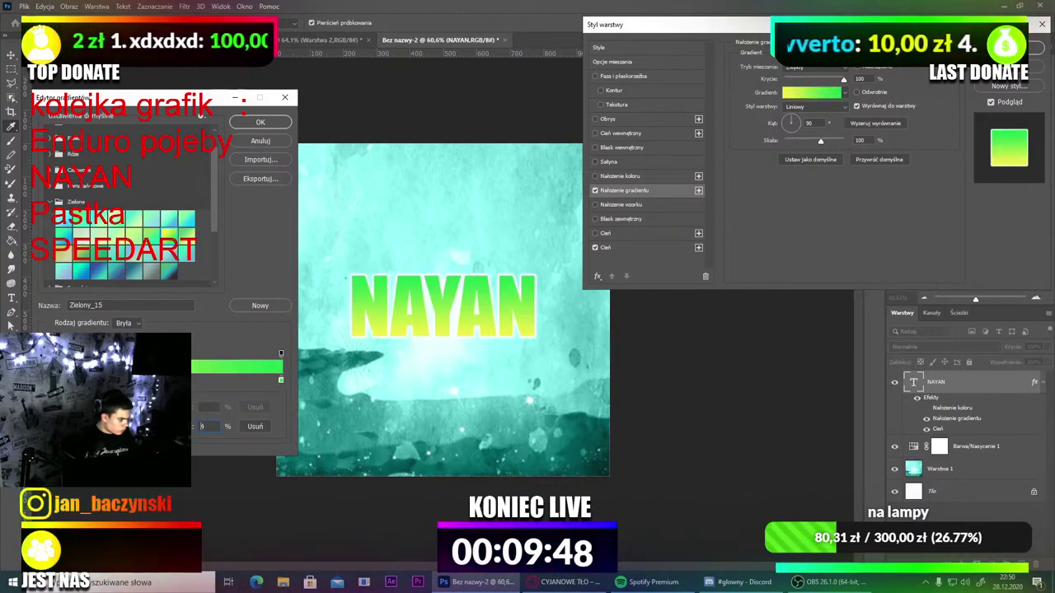
pyautogui.moveTo(55, 380); pyautogui.dragTo(216, 379)
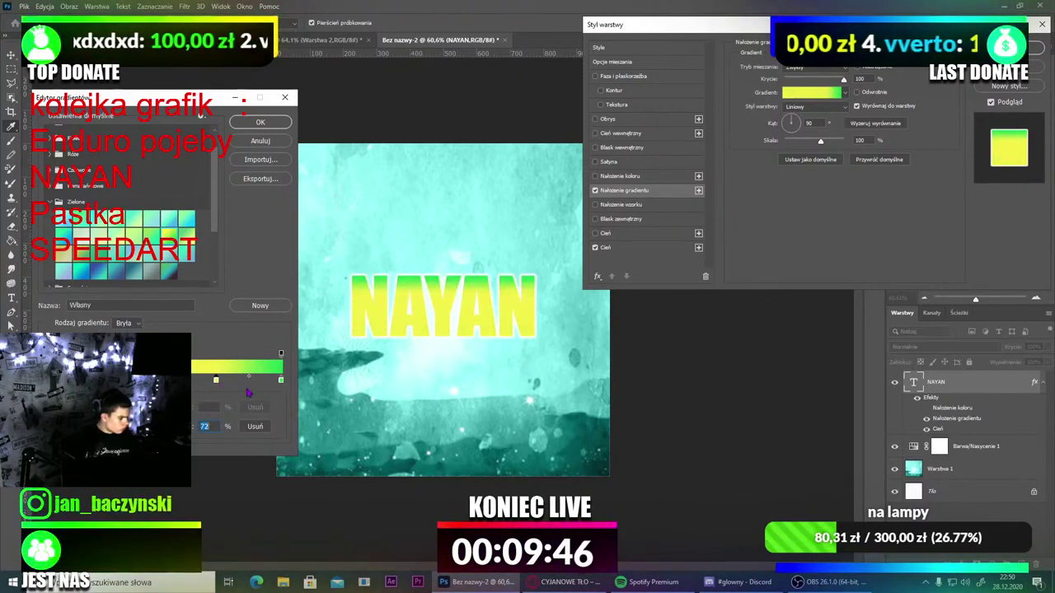
pyautogui.moveTo(281, 380); pyautogui.dragTo(281, 412)
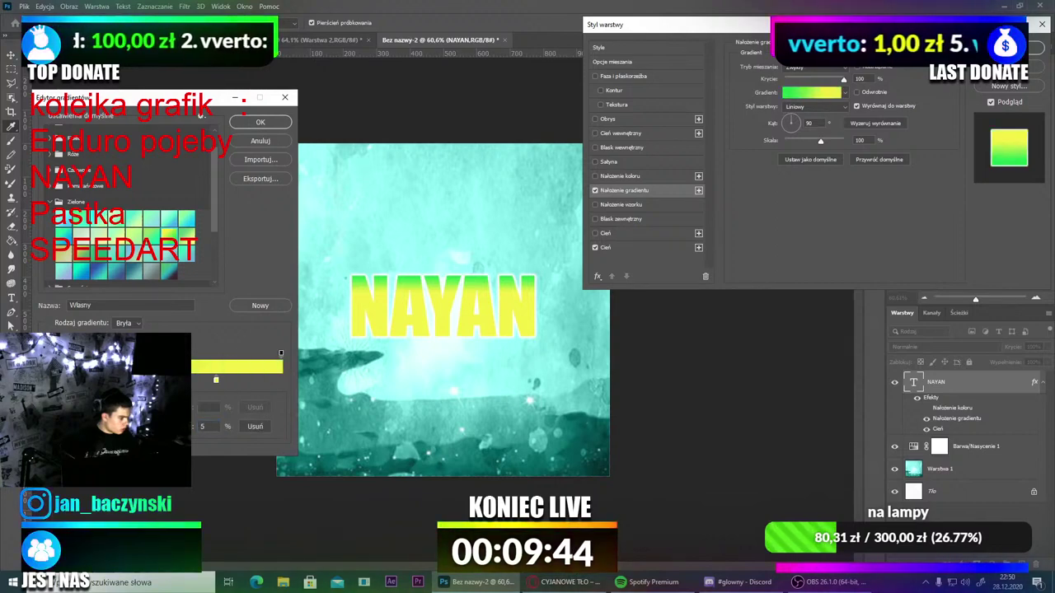
pyautogui.moveTo(216, 380); pyautogui.dragTo(269, 380)
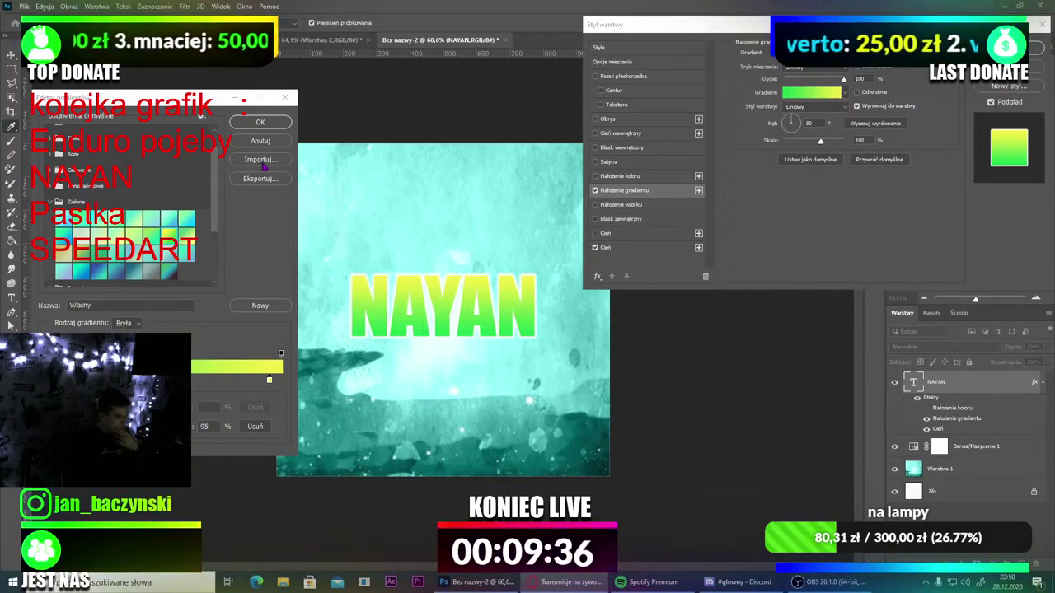
# Step: Try the presets Zielony_02, Zielony_15, Zielony_16 and Zielony_08 in place of the custom gradient
pyautogui.click(84, 223)
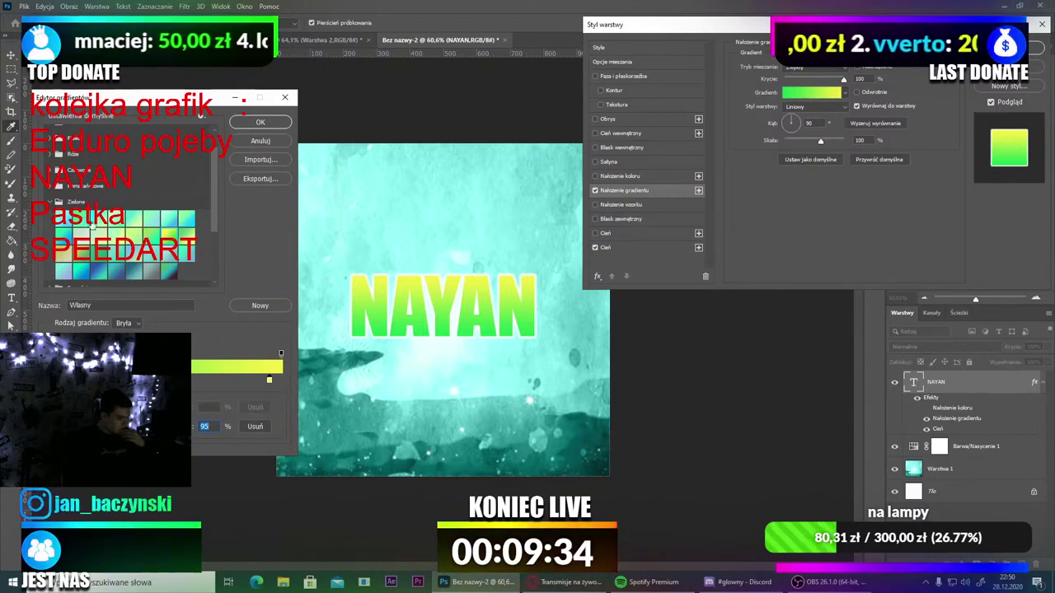
pyautogui.click(104, 220)
pyautogui.click(86, 221)
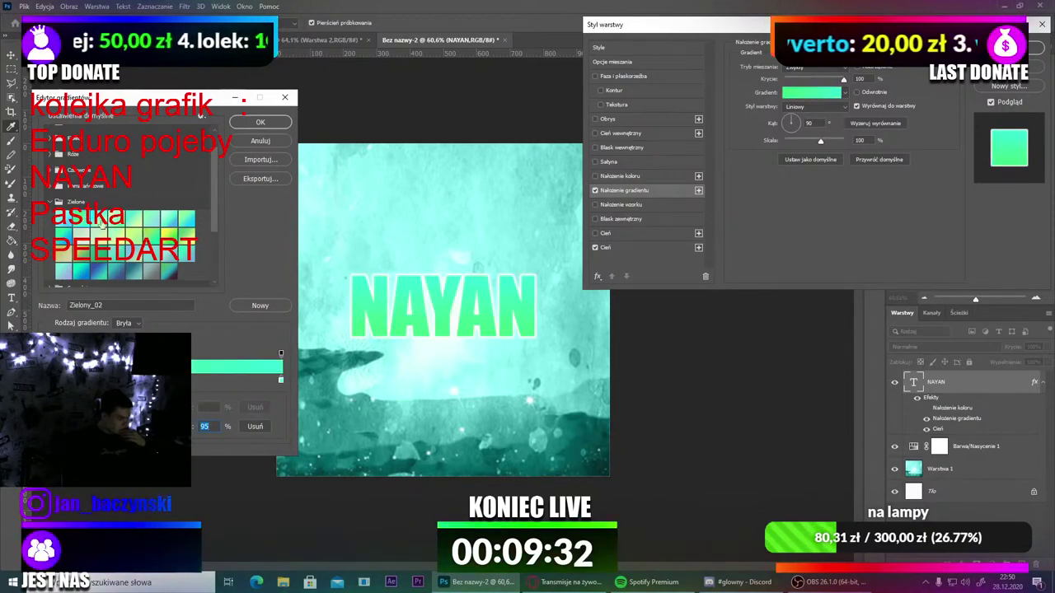
pyautogui.click(159, 239)
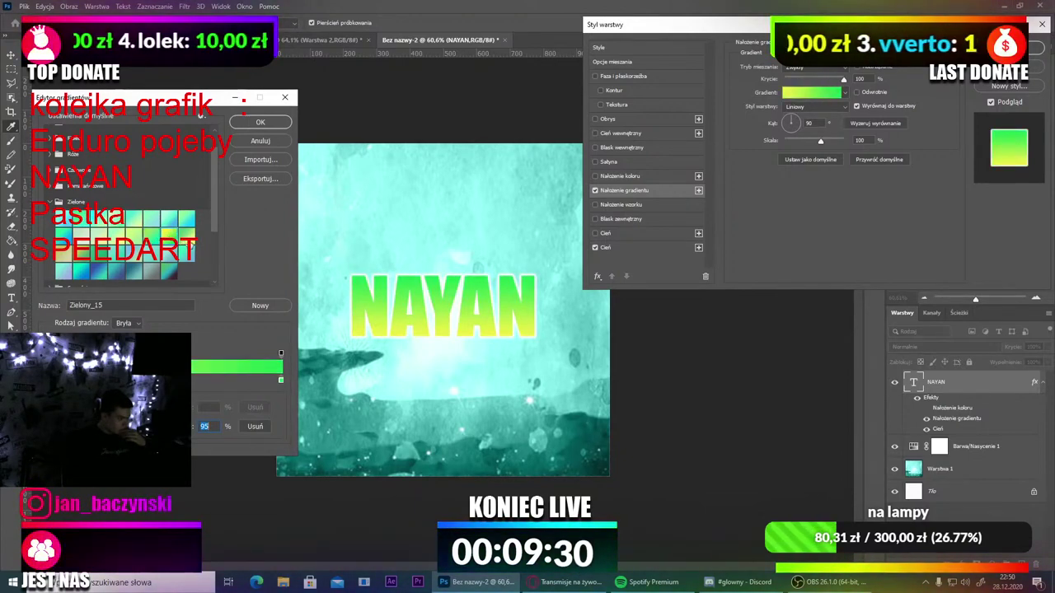
pyautogui.click(187, 241)
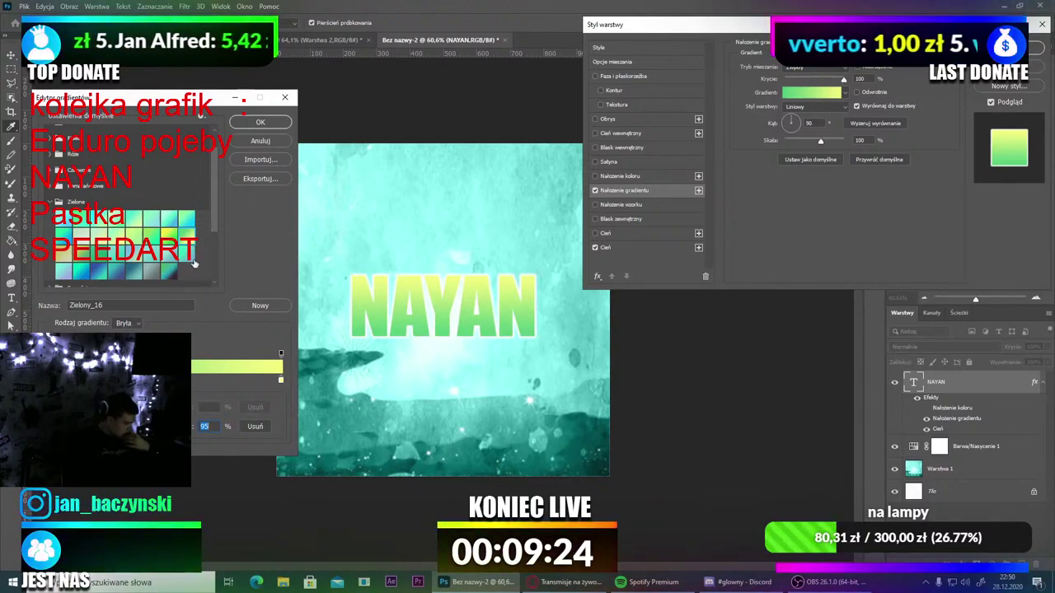
pyautogui.click(185, 224)
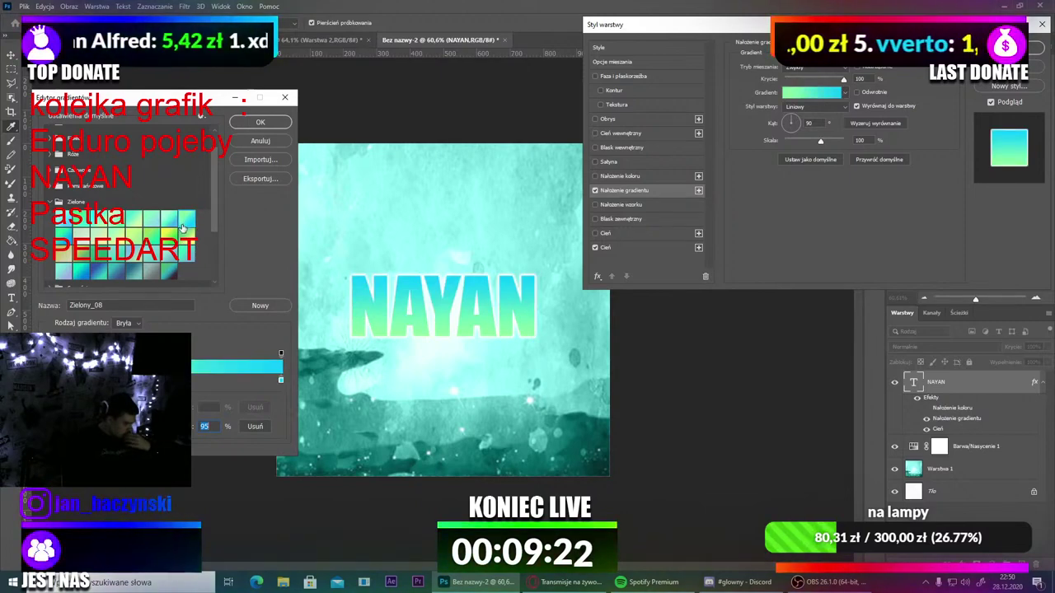
# Step: Set the NAYAN text's gradient to the Zielony_02 preset and apply the layer style
pyautogui.click(82, 221)
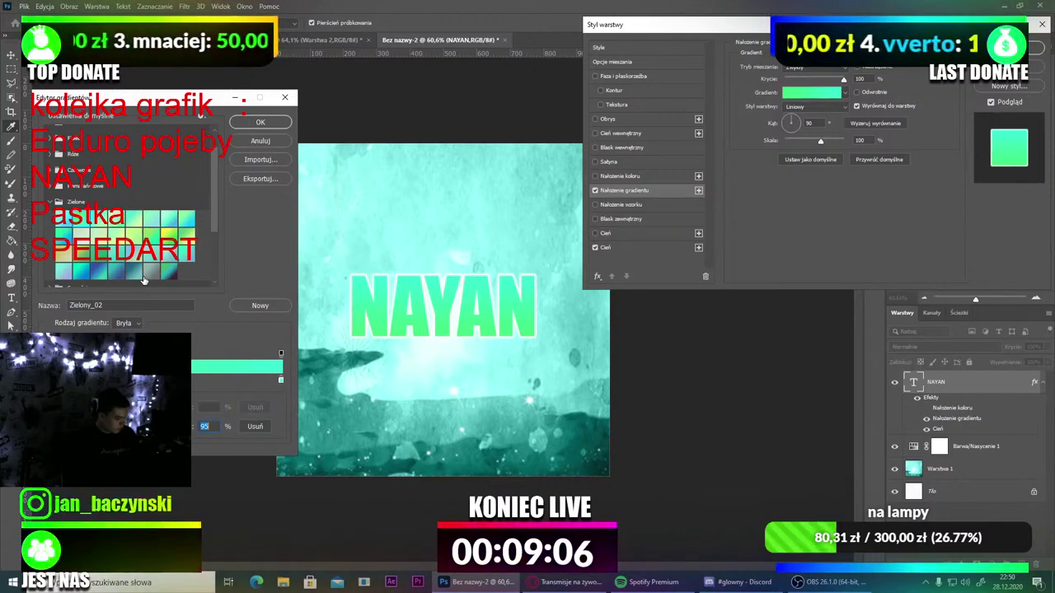
pyautogui.click(269, 123)
pyautogui.click(1009, 47)
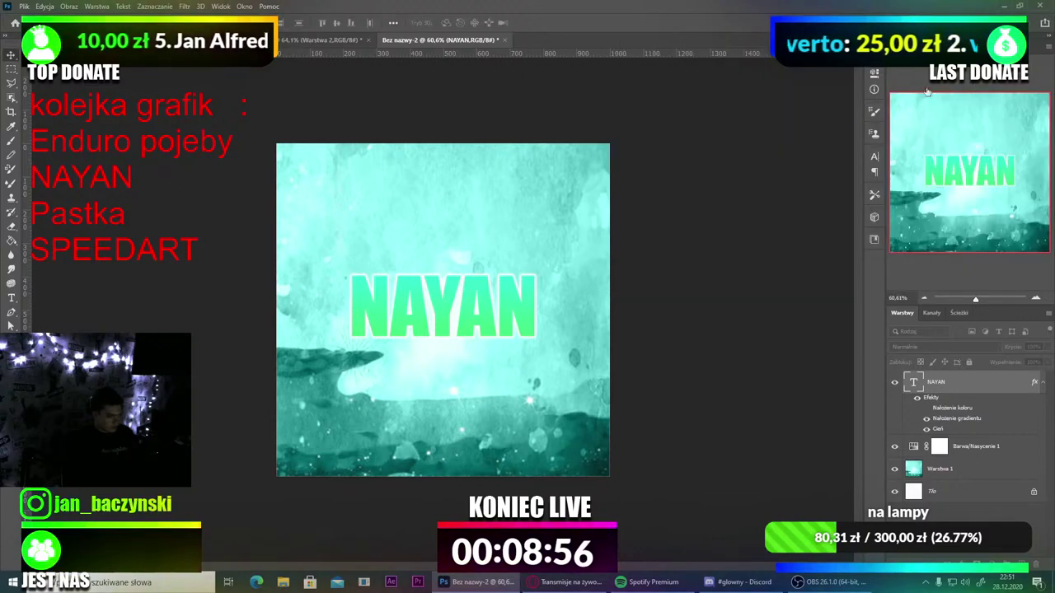
# Step: Replace the Hue/Saturation adjustment above the Warstwa 1 background with an Exposure adjustment that darkens the background
pyautogui.click(961, 448)
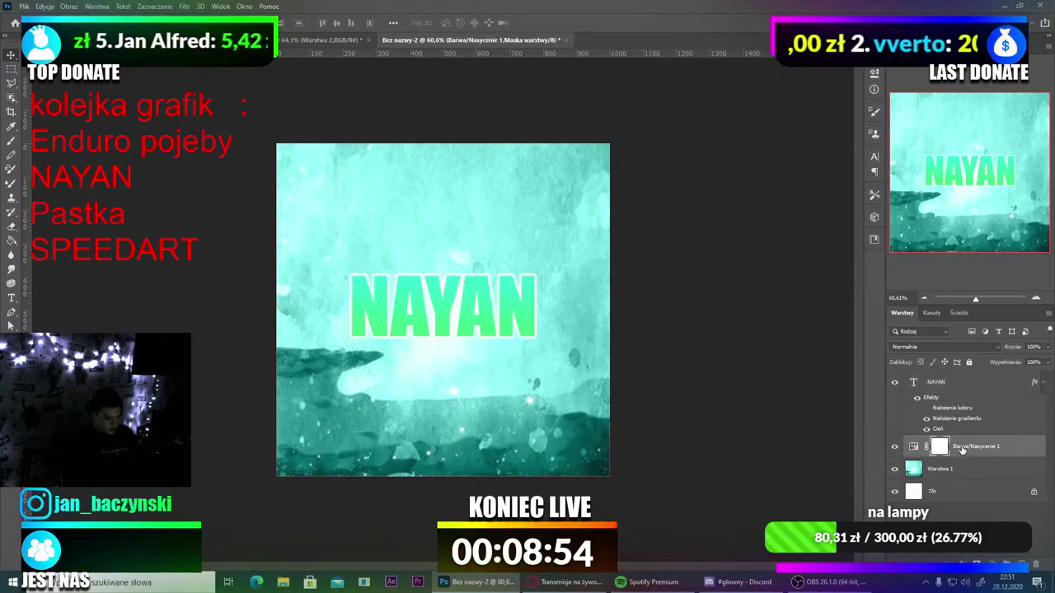
pyautogui.press('Delete')
pyautogui.click(991, 565)
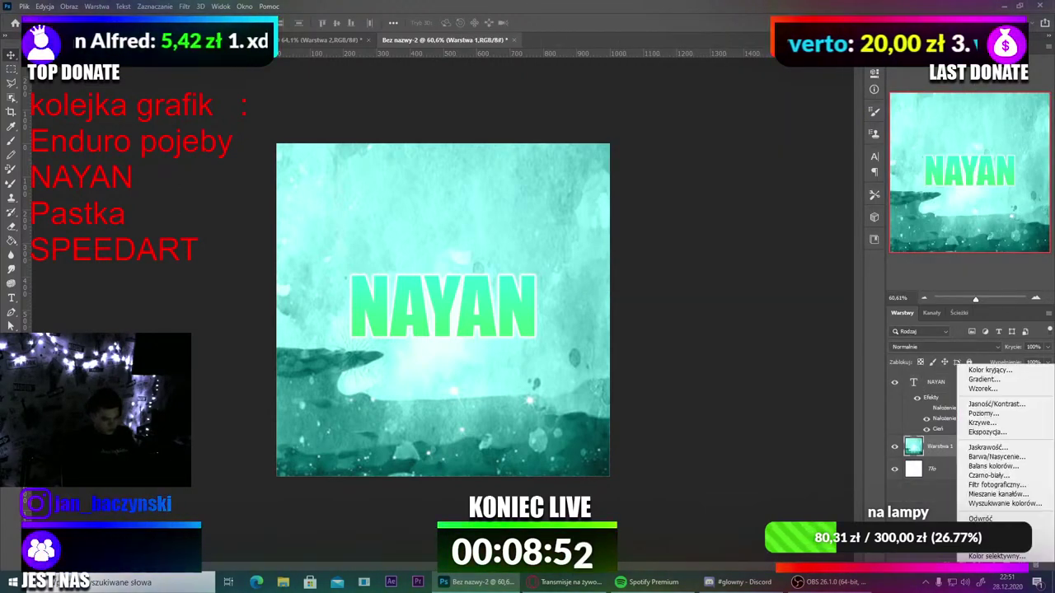
pyautogui.click(997, 432)
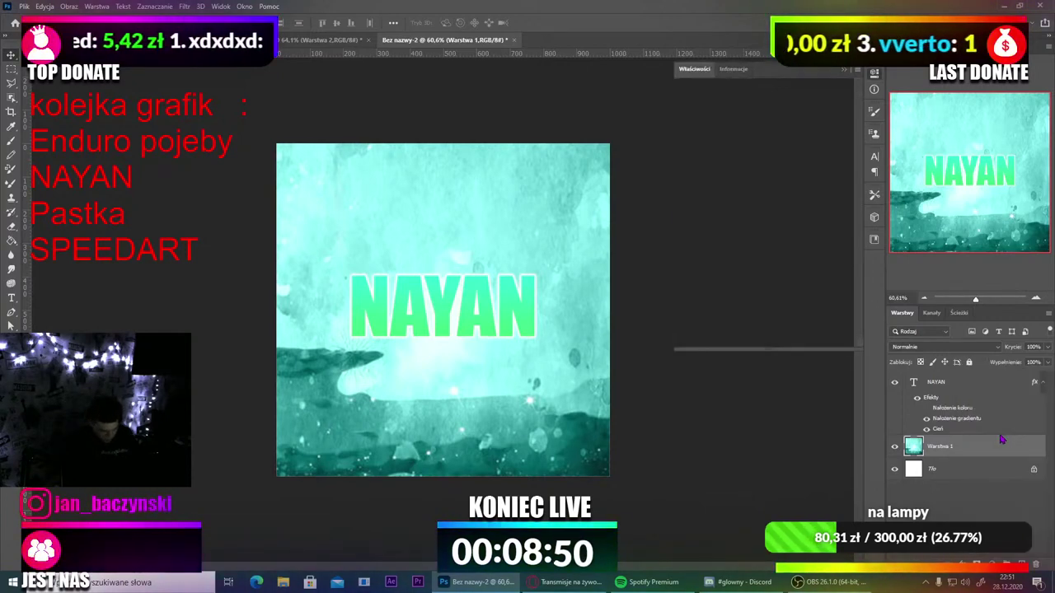
pyautogui.moveTo(764, 134); pyautogui.dragTo(789, 175)
pyautogui.click(874, 74)
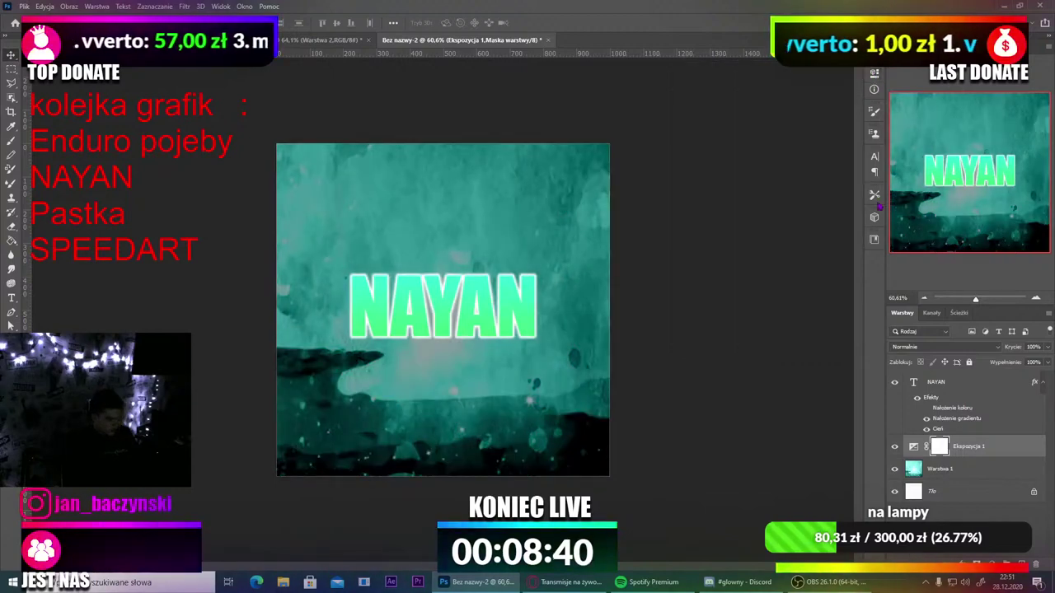
# Step: Try deleting the Exposure adjustment and Warstwa 1 to swap the background, and restore both layers
pyautogui.press('Delete')
pyautogui.press('Delete')
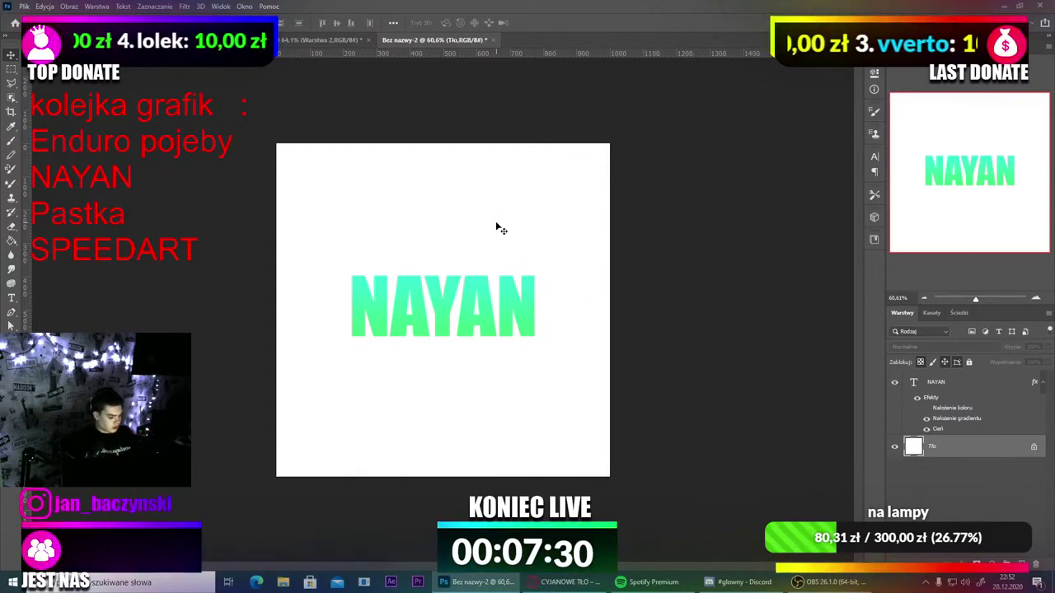
pyautogui.hotkey('ctrl', 'y')
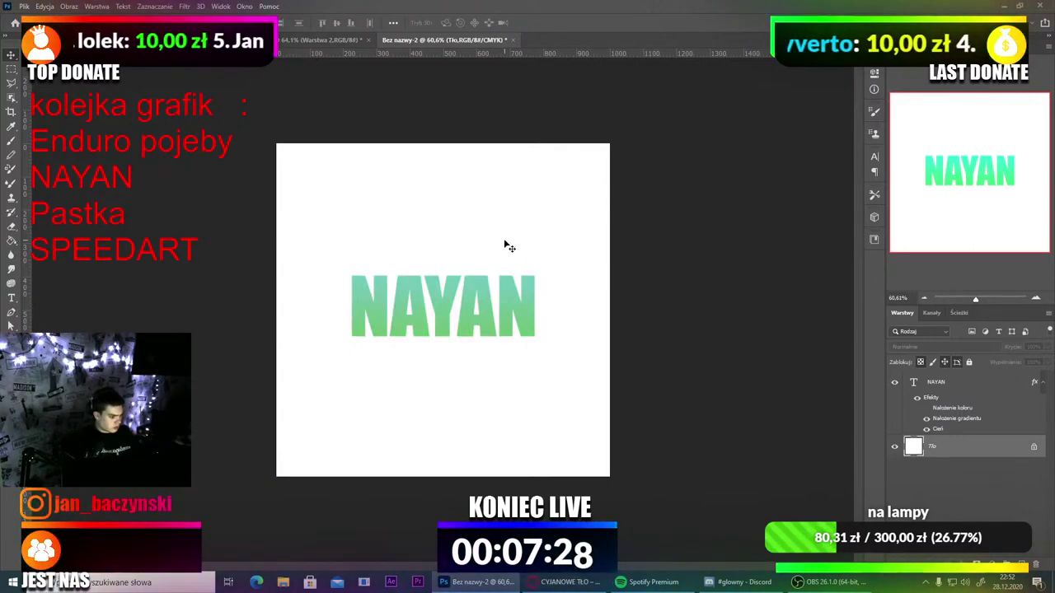
pyautogui.hotkey('ctrl', 'v')
pyautogui.hotkey('ctrl', 'shift', 'z')
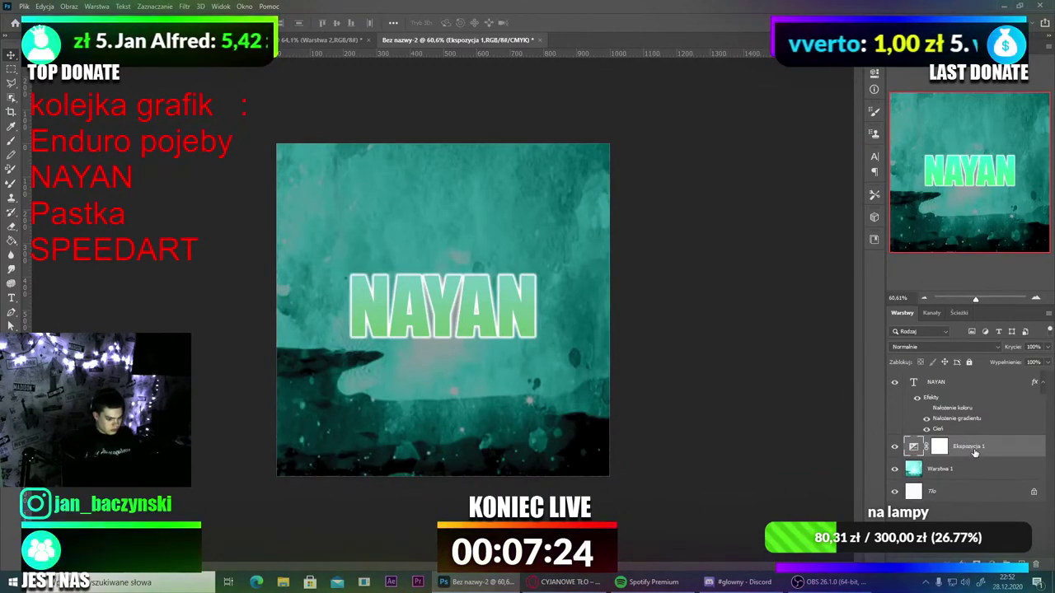
# Step: Delete the Exposure adjustment and the Warstwa 1 background, and paste the copied green image beneath the NAYAN text
pyautogui.press('Delete')
pyautogui.press('Delete')
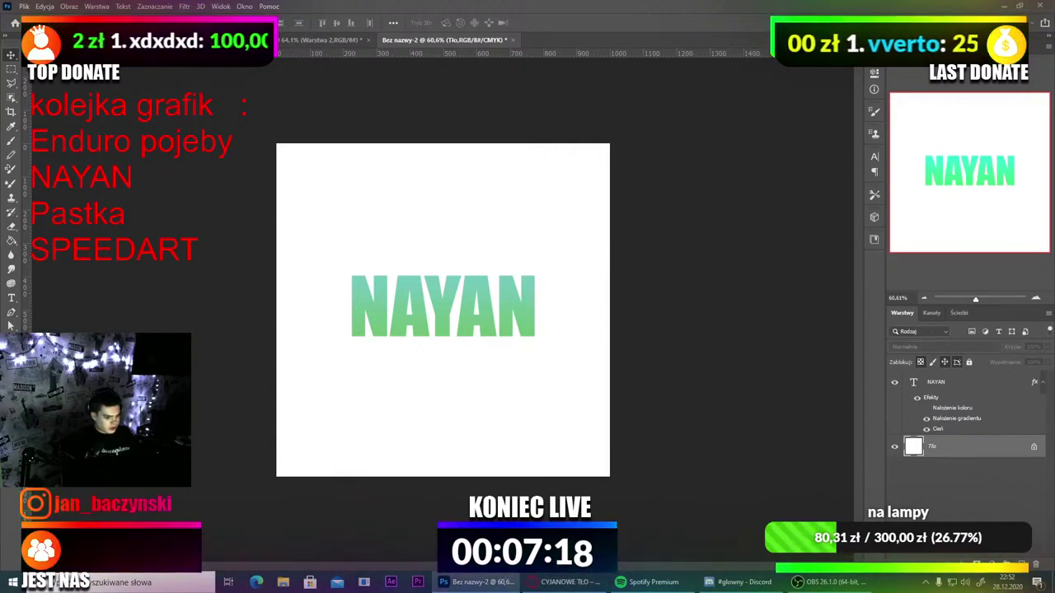
pyautogui.hotkey('ctrl', 'v')
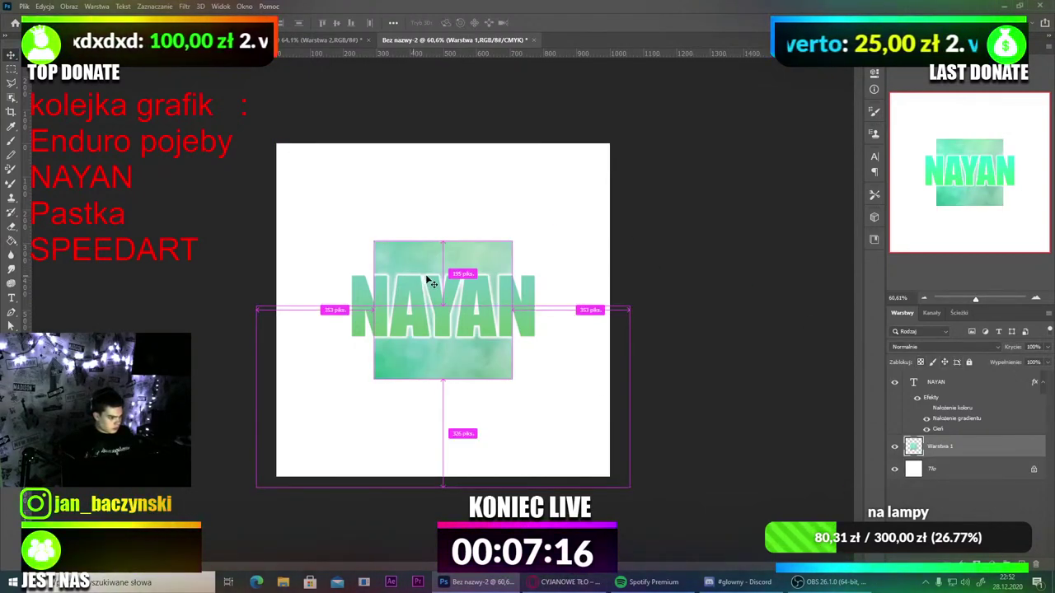
# Step: Enlarge the pasted green image on Warstwa 1 so it covers the whole canvas
pyautogui.hotkey('ctrl', 't')
pyautogui.moveTo(436, 243); pyautogui.dragTo(429, 139)
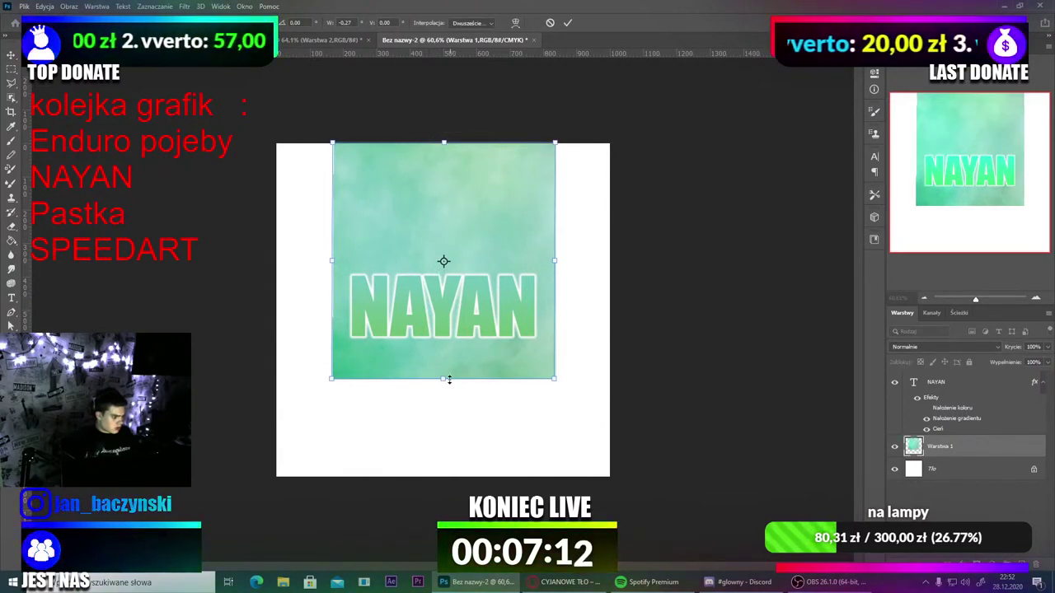
pyautogui.moveTo(448, 380); pyautogui.dragTo(460, 498)
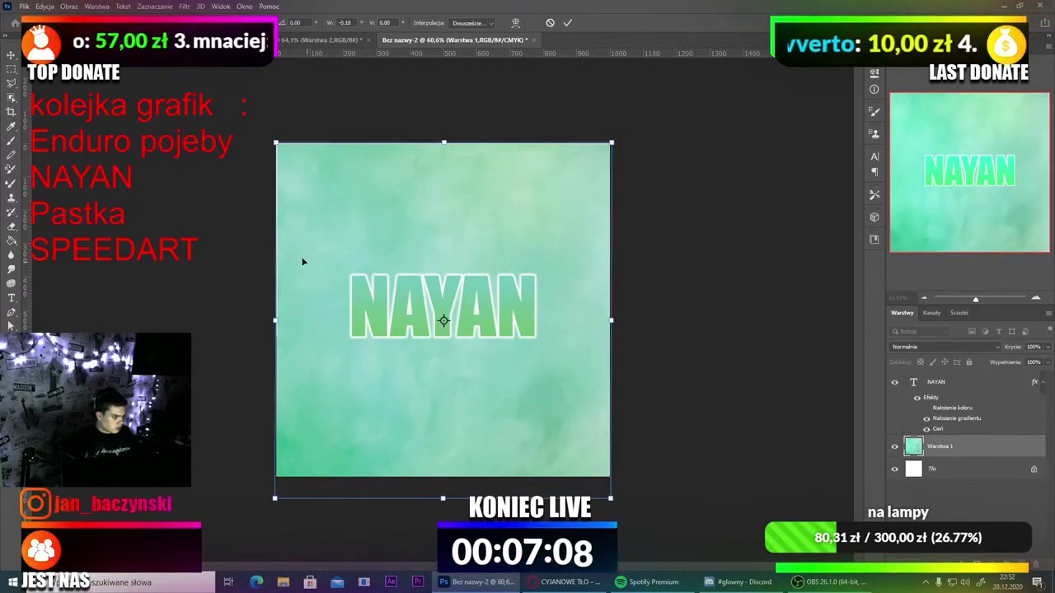
pyautogui.press('Return')
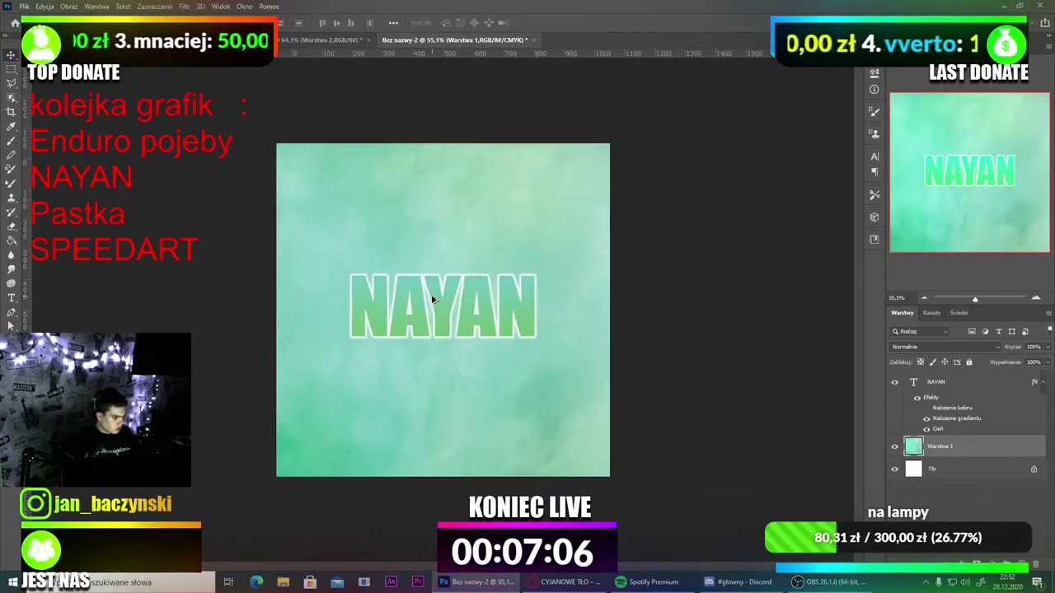
pyautogui.hotkey('ctrl', '+')
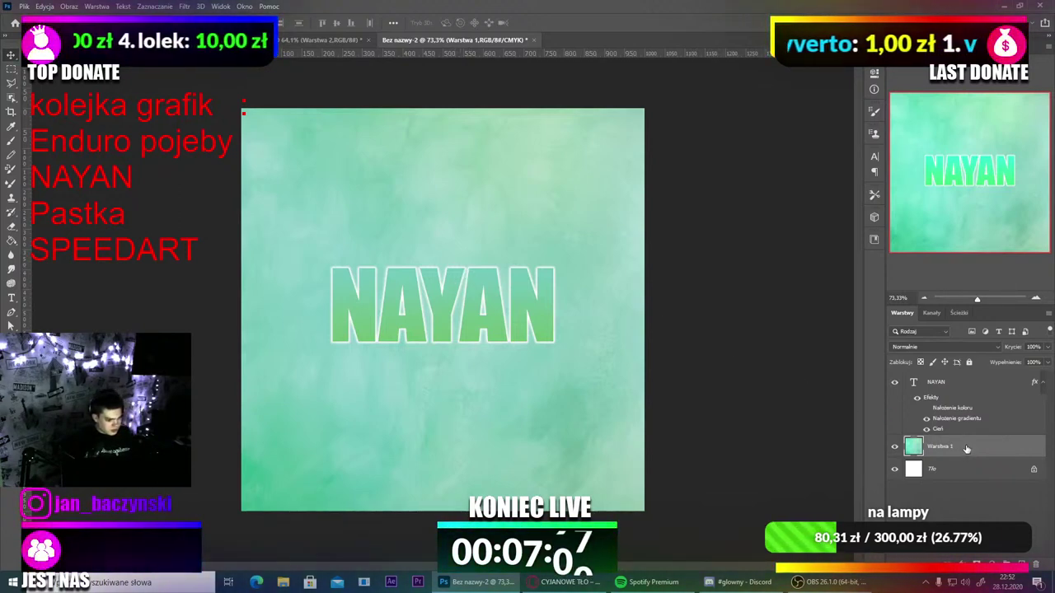
# Step: Delete the green background layer and paste the copied game controller image on a new layer beneath the NAYAN text
pyautogui.press('Delete')
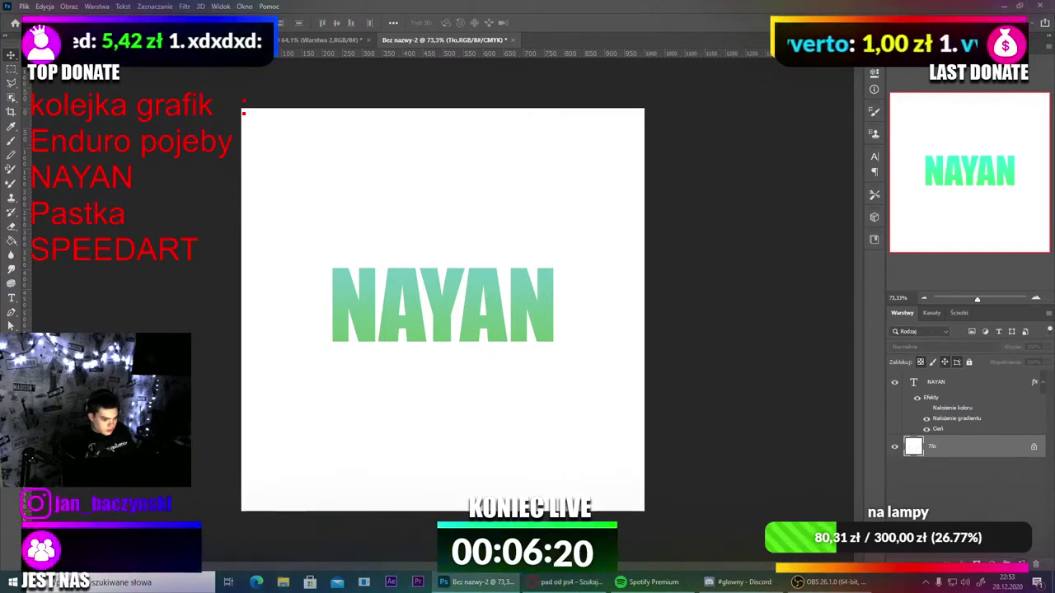
pyautogui.click(1020, 564)
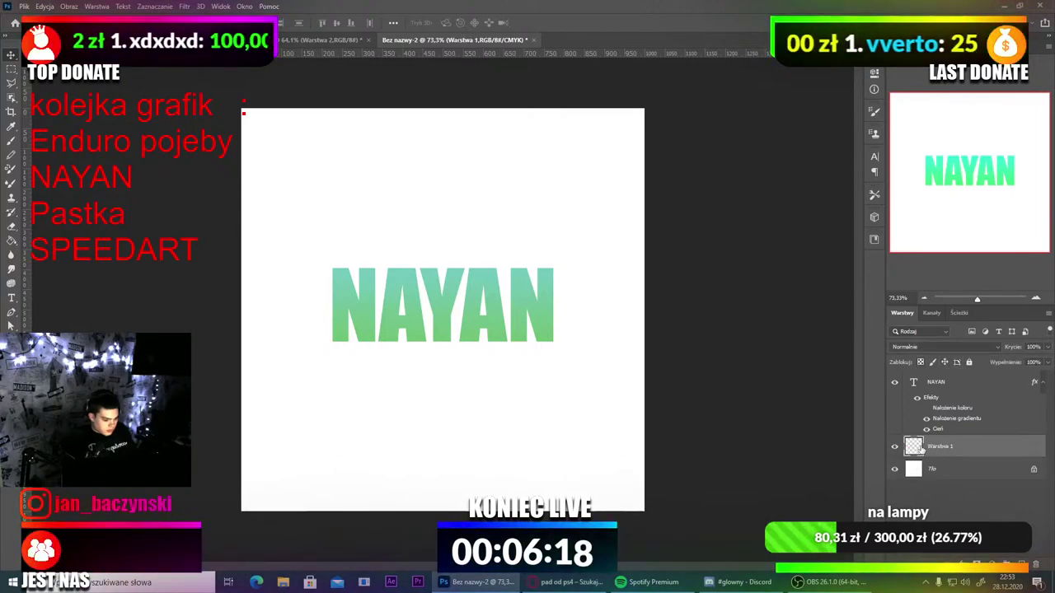
pyautogui.hotkey('ctrl', 'v')
# Step: Enlarge the controller image and position it in the lower half of the canvas, just below the NAYAN text
pyautogui.hotkey('ctrl', 't')
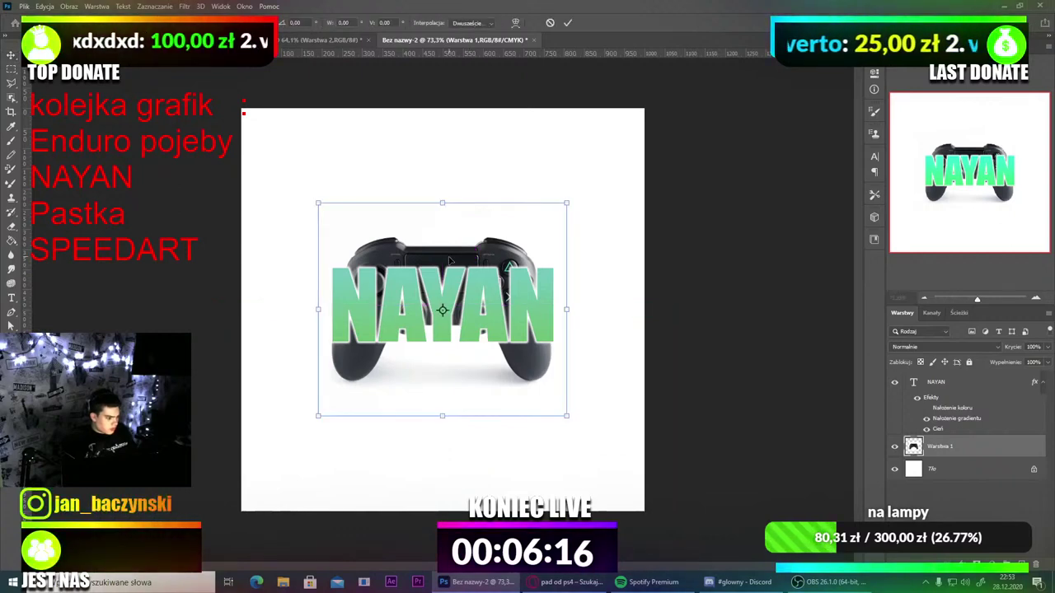
pyautogui.moveTo(443, 202); pyautogui.dragTo(460, 72)
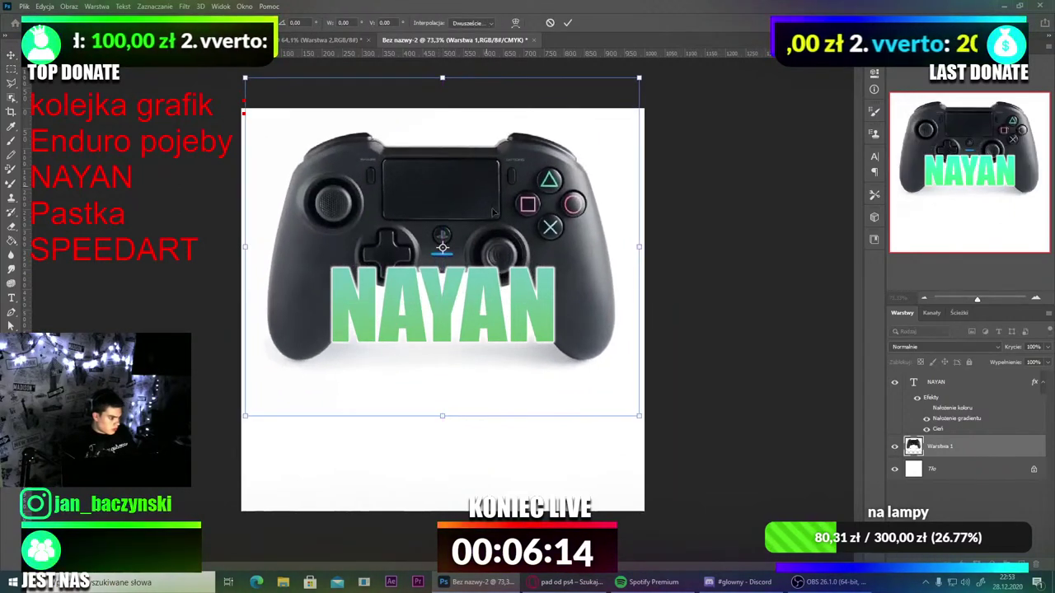
pyautogui.moveTo(485, 186); pyautogui.dragTo(486, 344)
pyautogui.moveTo(441, 248); pyautogui.dragTo(439, 345)
pyautogui.moveTo(462, 419); pyautogui.dragTo(459, 387)
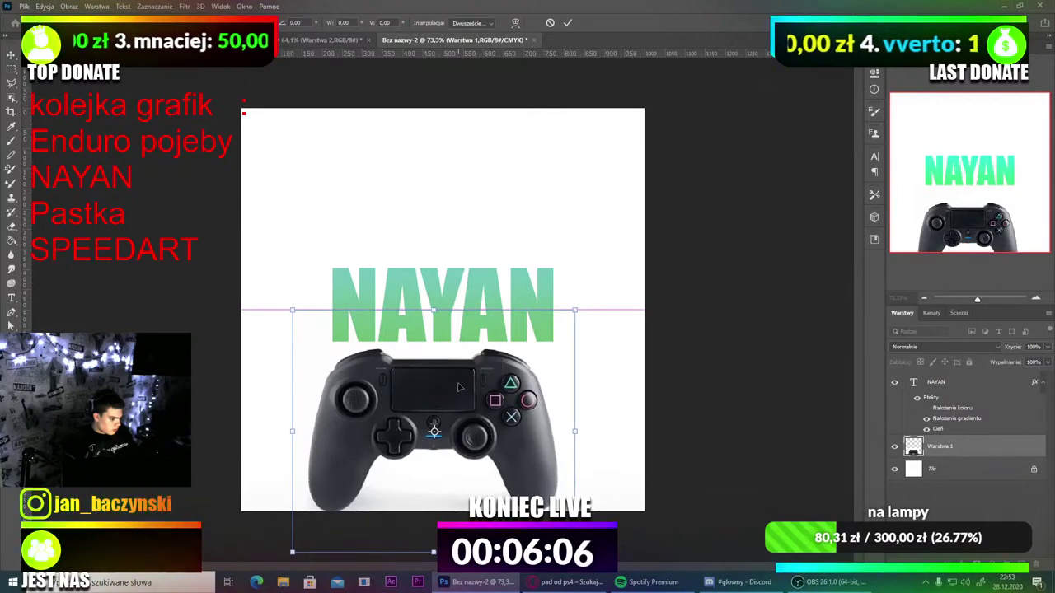
pyautogui.press('Return')
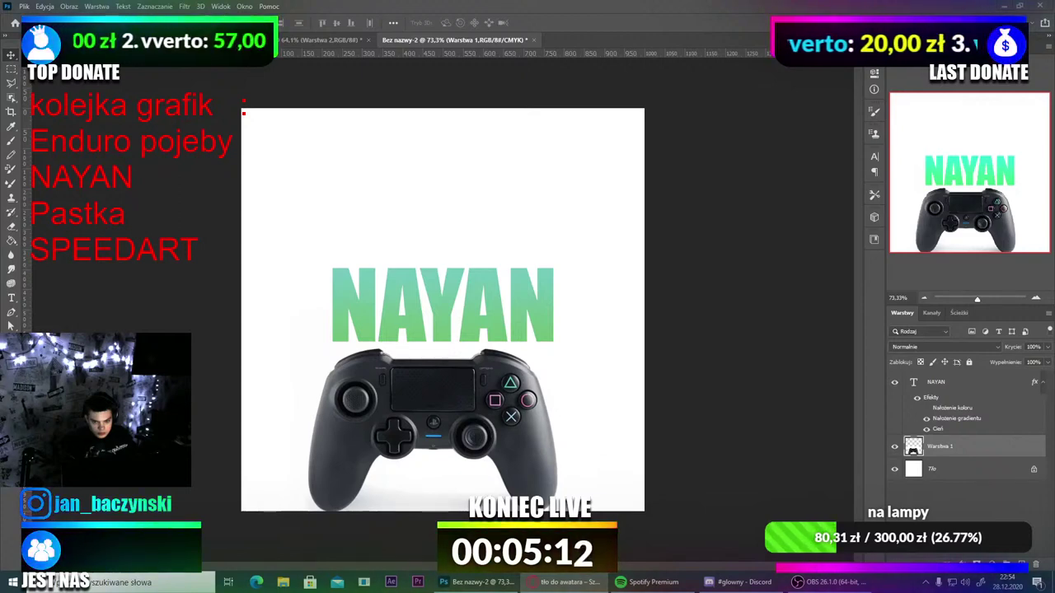
# Step: Paste the copied starry blue sky image beneath the controller, enlarge it beyond the canvas width and move it over the lower canvas
pyautogui.click(946, 469)
pyautogui.hotkey('ctrl', 'v')
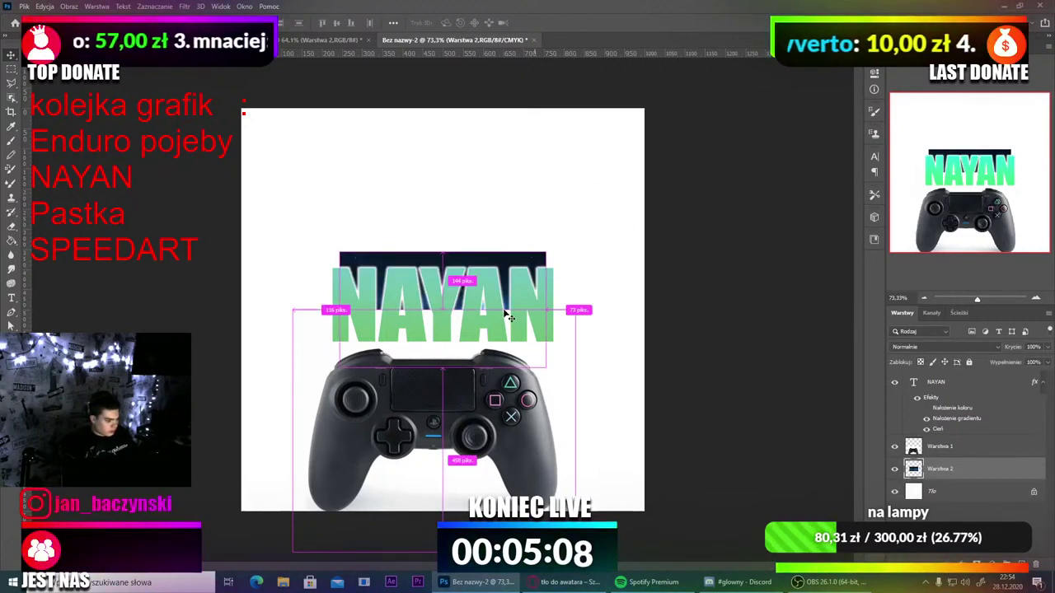
pyautogui.hotkey('ctrl', 't')
pyautogui.moveTo(442, 250); pyautogui.dragTo(501, 89)
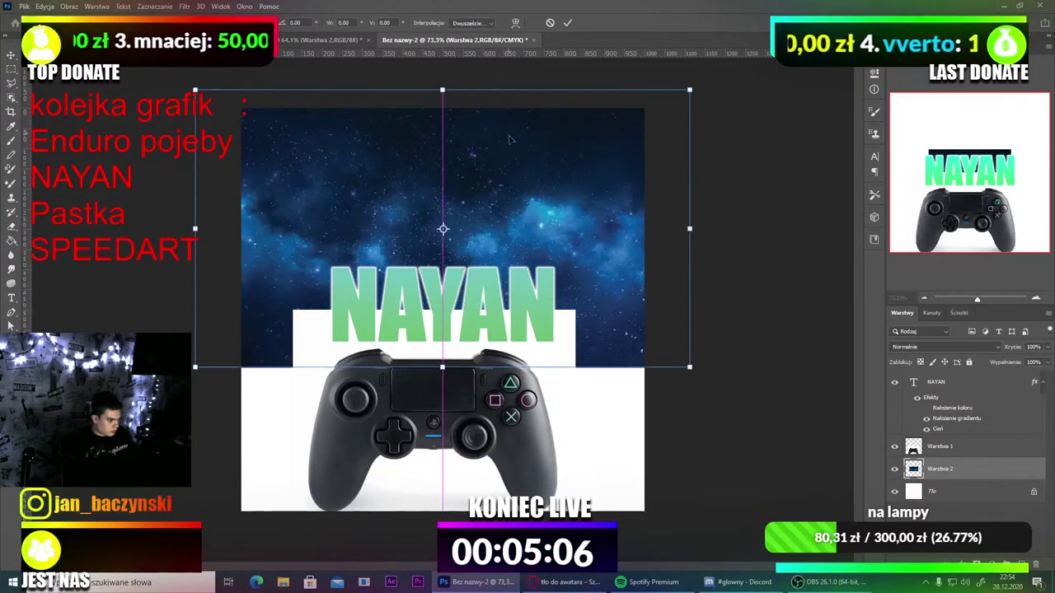
pyautogui.moveTo(509, 140); pyautogui.dragTo(525, 297)
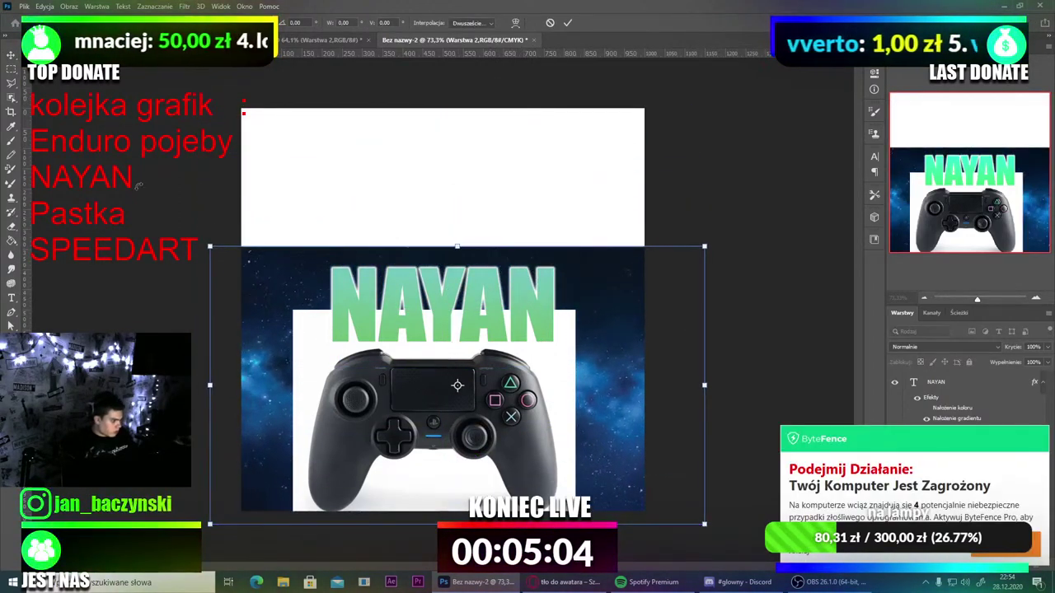
pyautogui.press('Return')
# Step: Erase the white backdrop around the controller and between its handles on Warstwa 1 with the Magic Eraser
pyautogui.click(11, 226)
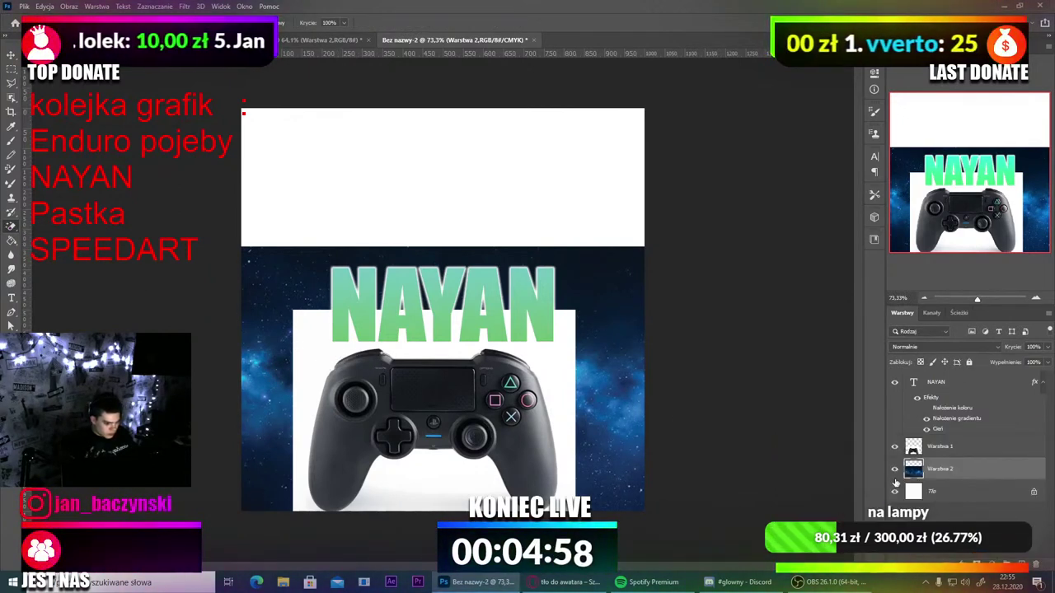
pyautogui.click(547, 377)
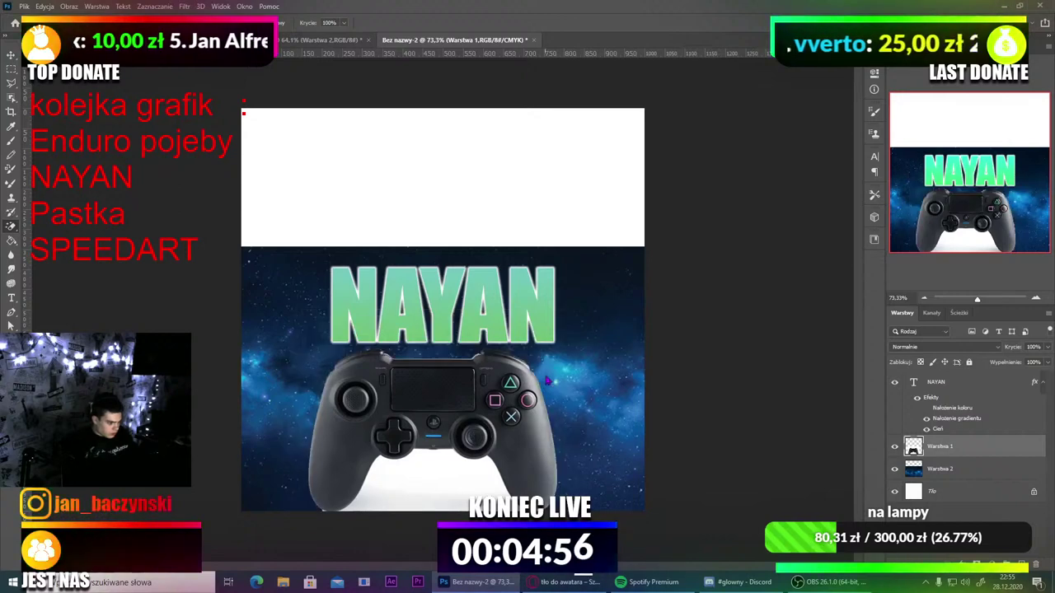
pyautogui.click(437, 471)
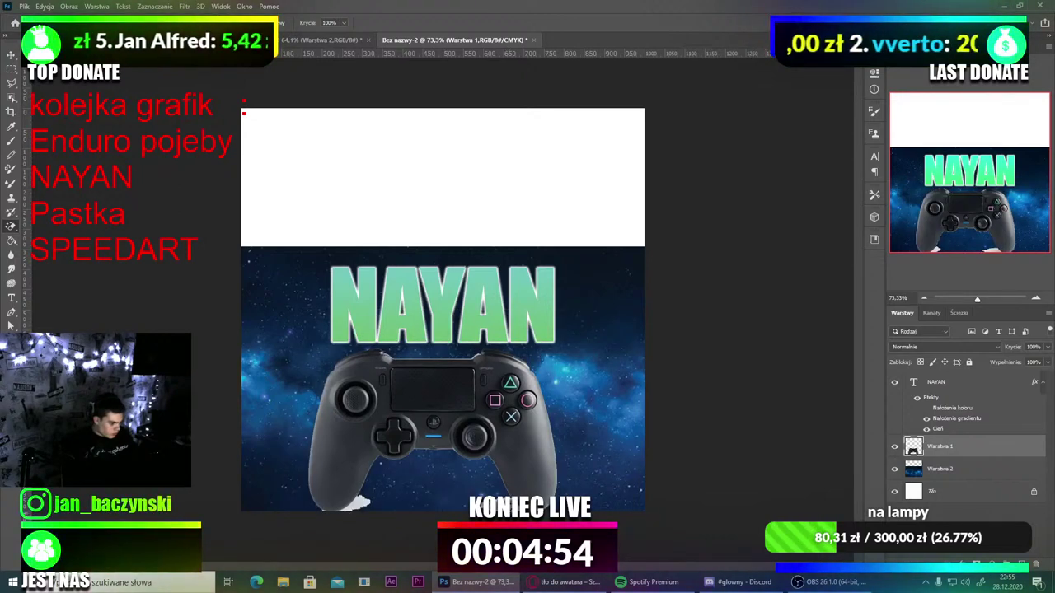
pyautogui.click(354, 504)
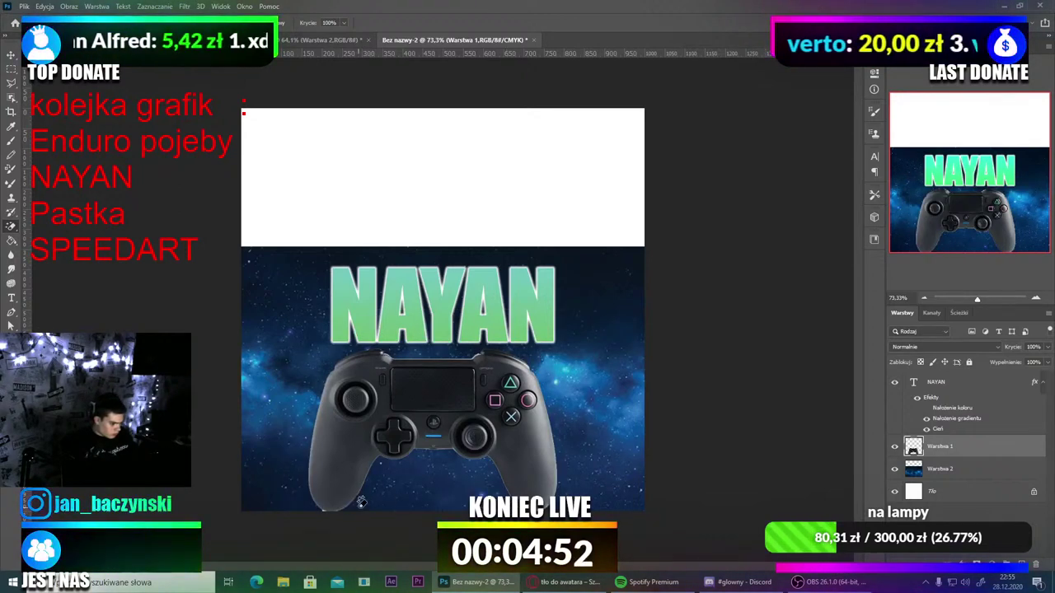
# Step: Move the controller up and erase the white strip and the leftover white fragments beneath its handles
pyautogui.hotkey('ctrl', 't')
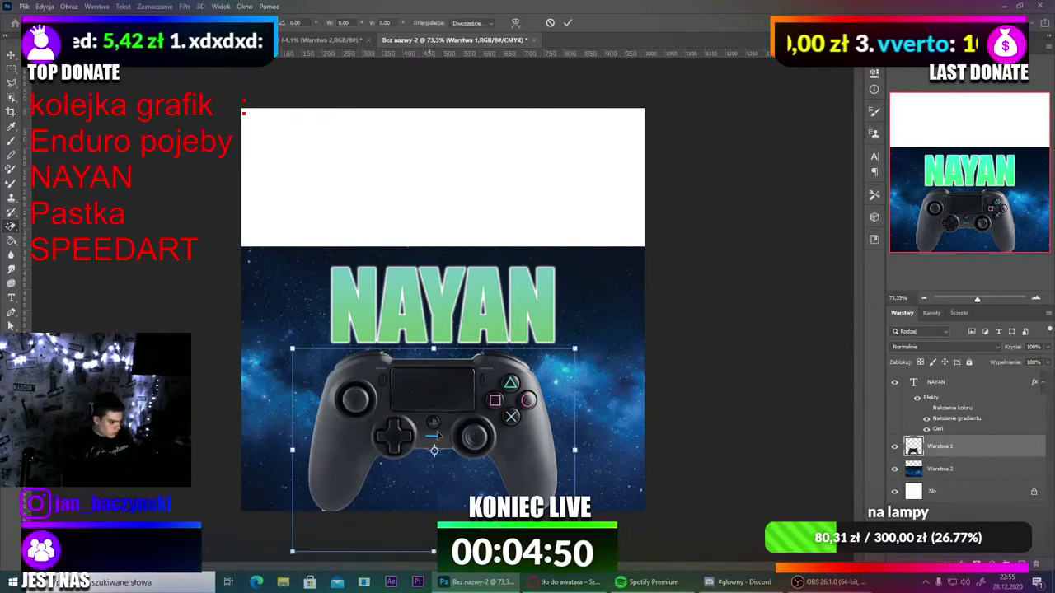
pyautogui.moveTo(439, 406); pyautogui.dragTo(441, 372)
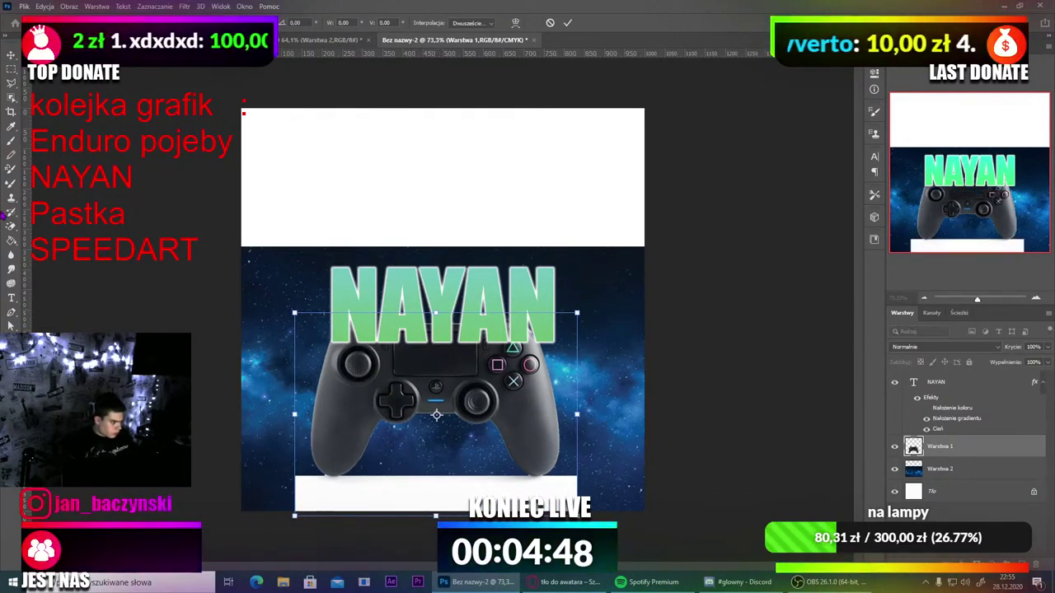
pyautogui.press('Return')
pyautogui.click(335, 487)
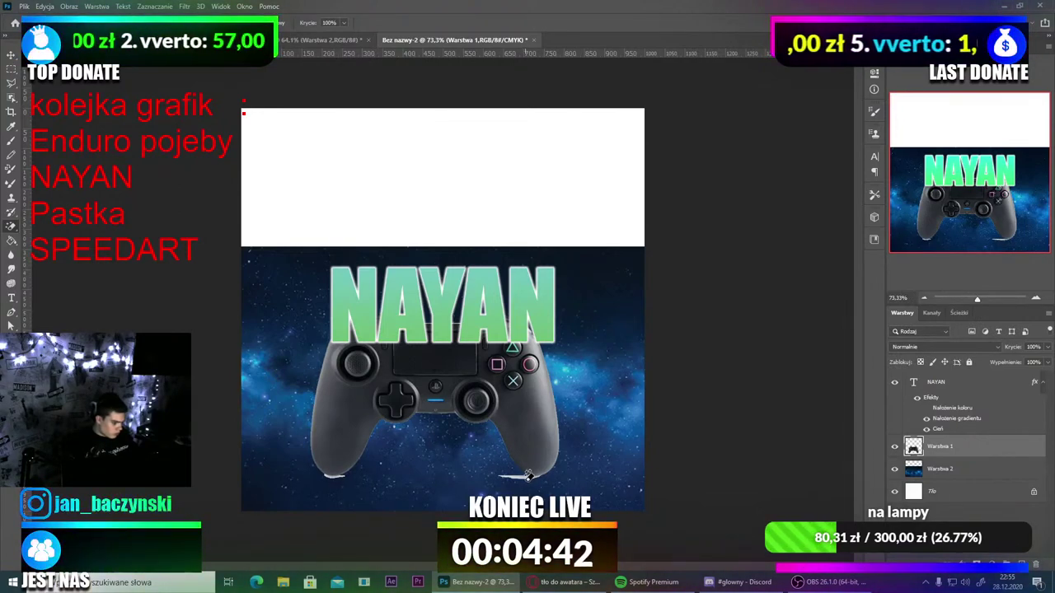
pyautogui.scroll(5, 528, 475)
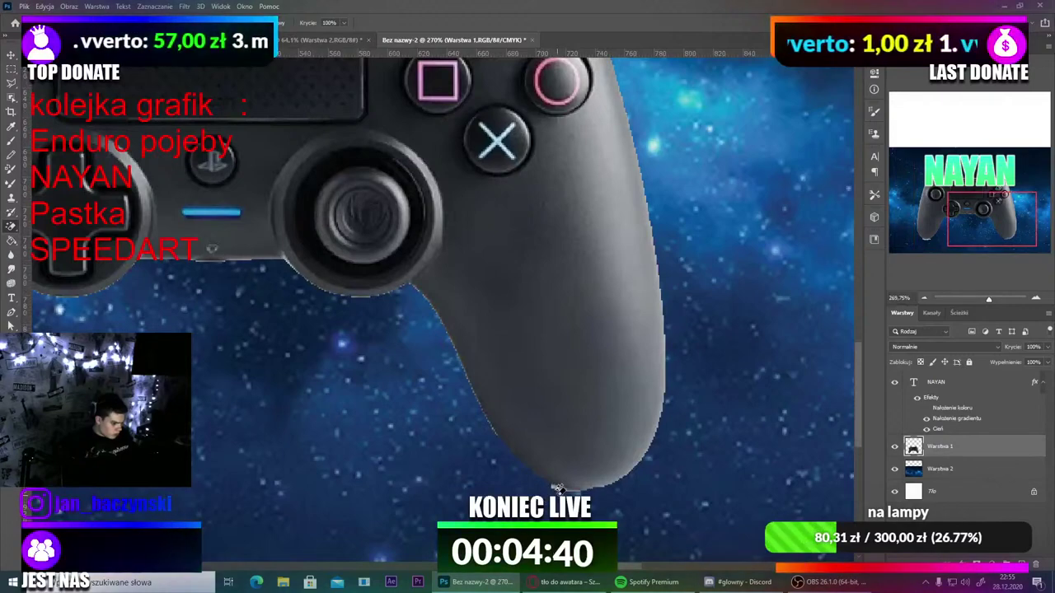
pyautogui.scroll(-8, 558, 487)
pyautogui.scroll(5, 299, 540)
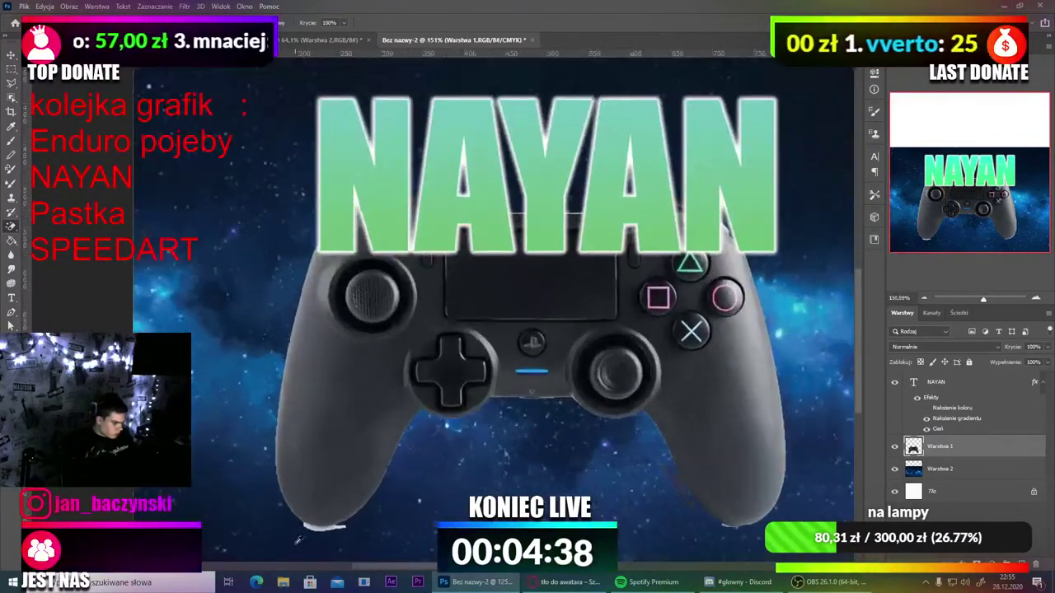
pyautogui.scroll(4, 298, 540)
pyautogui.scroll(-3, 393, 424)
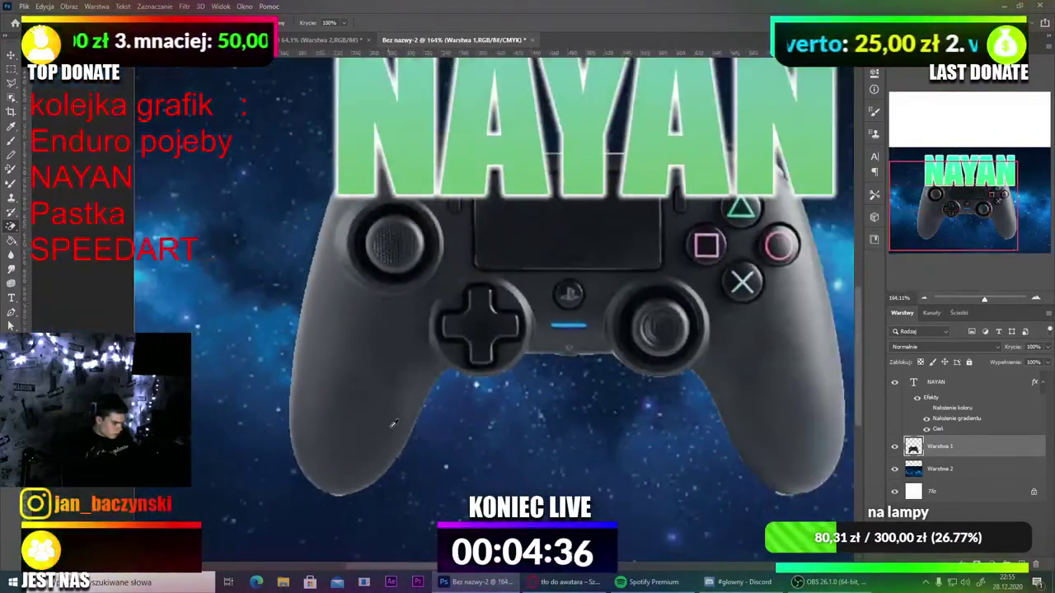
pyautogui.scroll(-3, 393, 423)
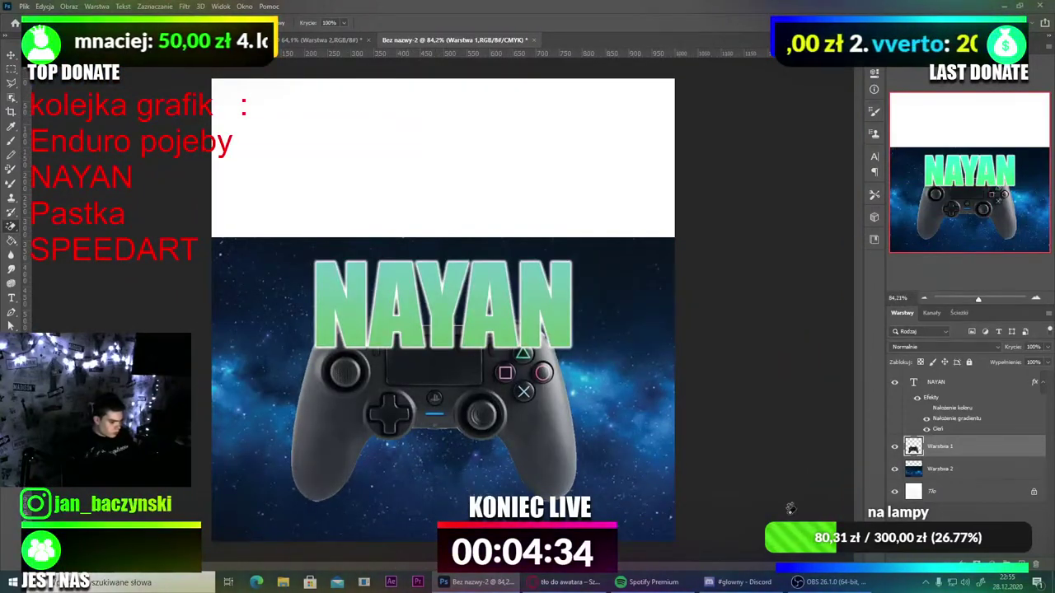
# Step: Move the controller back down below the NAYAN text, centered horizontally on the canvas
pyautogui.hotkey('ctrl', 't')
pyautogui.moveTo(482, 378); pyautogui.dragTo(491, 419)
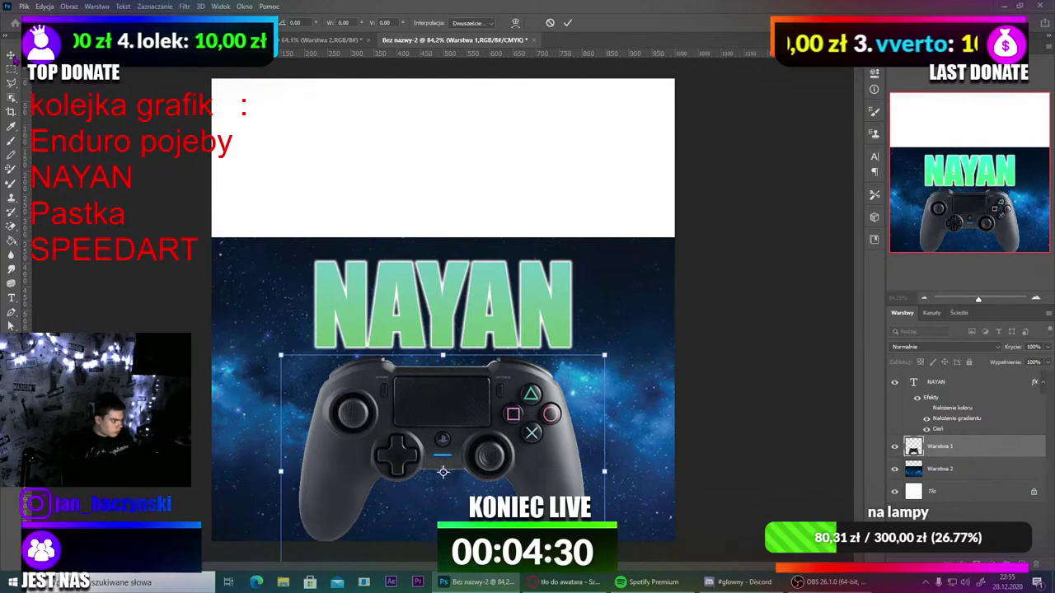
pyautogui.click(10, 56)
# Step: Enlarge the starry sky image on Warstwa 2 so it fills the entire canvas
pyautogui.click(259, 325)
pyautogui.hotkey('ctrl', 't')
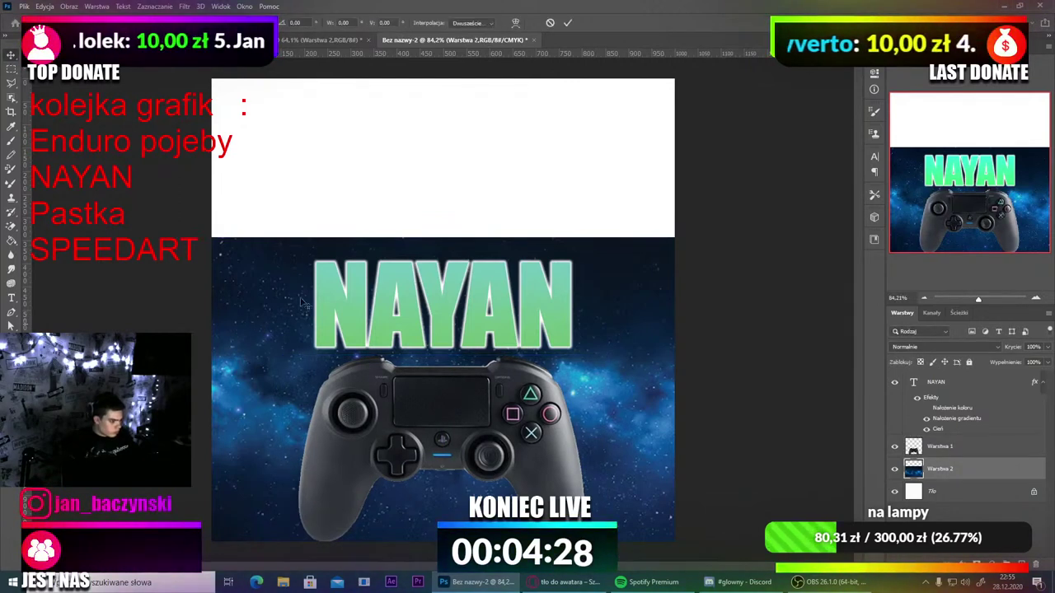
pyautogui.moveTo(458, 238); pyautogui.dragTo(474, 23)
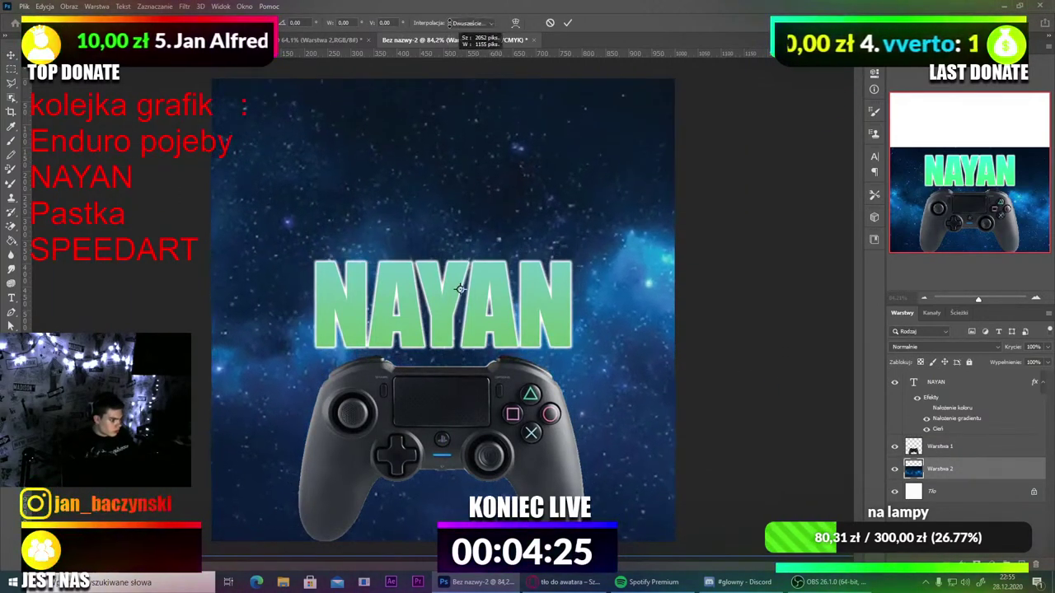
pyautogui.scroll(-5, 470, 267)
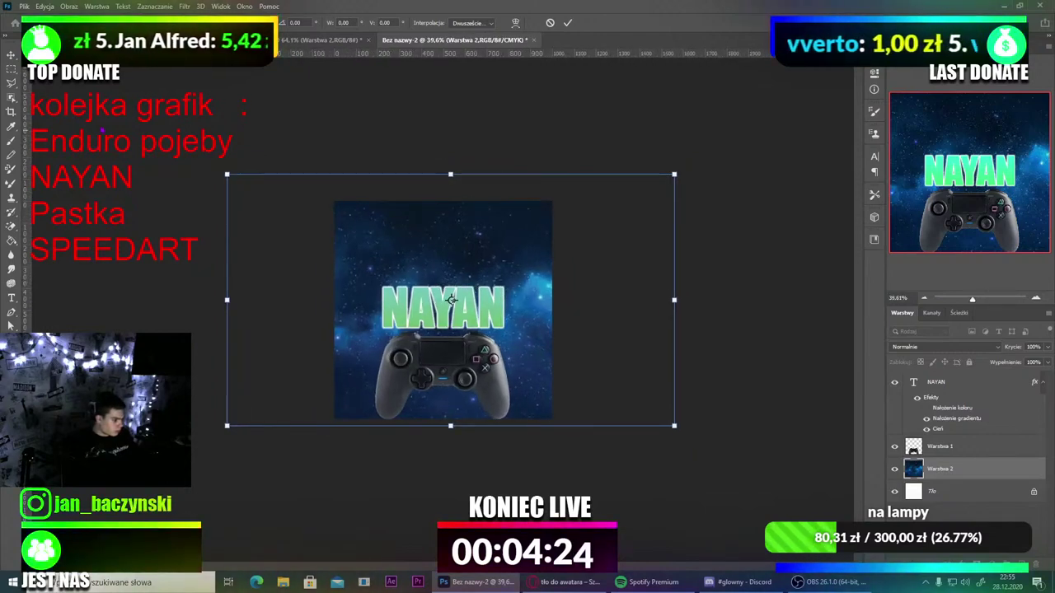
pyautogui.click(11, 56)
# Step: Add a Brightness/Contrast adjustment above the starry sky layer with brightness 40 and contrast 43
pyautogui.scroll(-1, 336, 293)
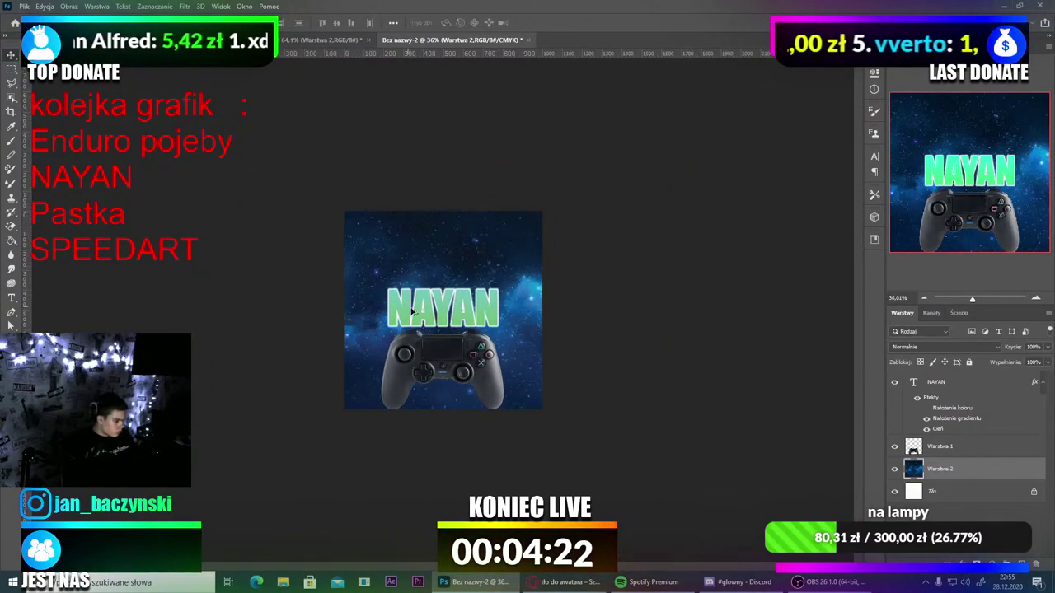
pyautogui.scroll(2, 337, 294)
pyautogui.rightClick(952, 476)
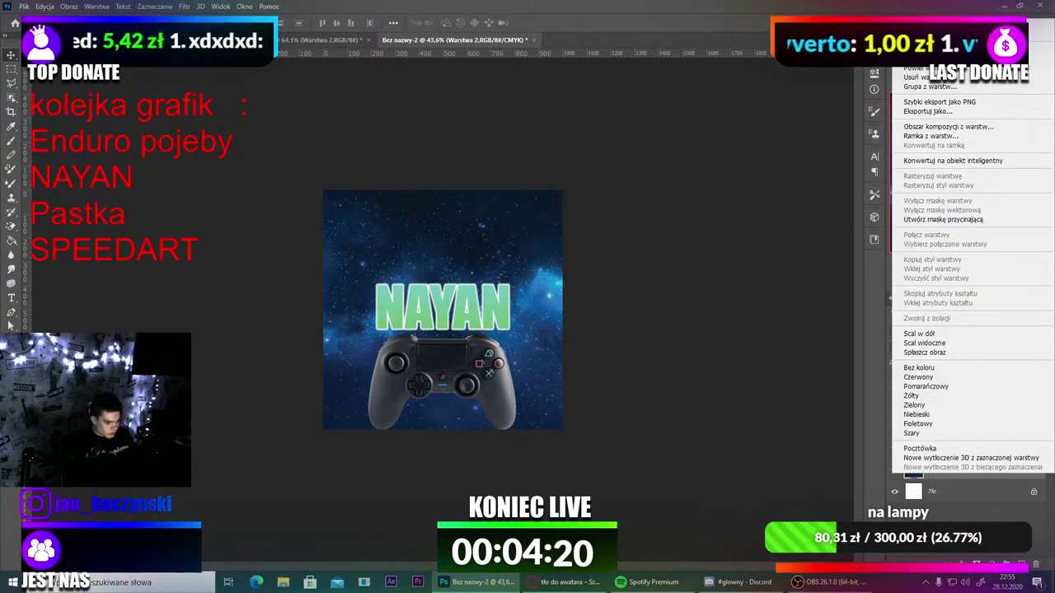
pyautogui.click(953, 476)
pyautogui.click(992, 564)
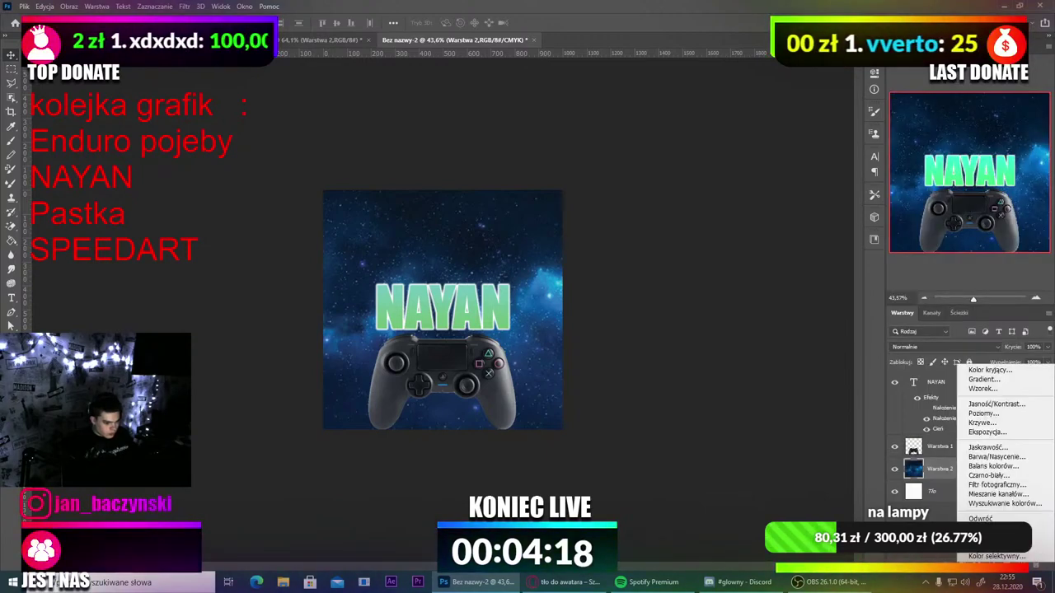
pyautogui.click(989, 405)
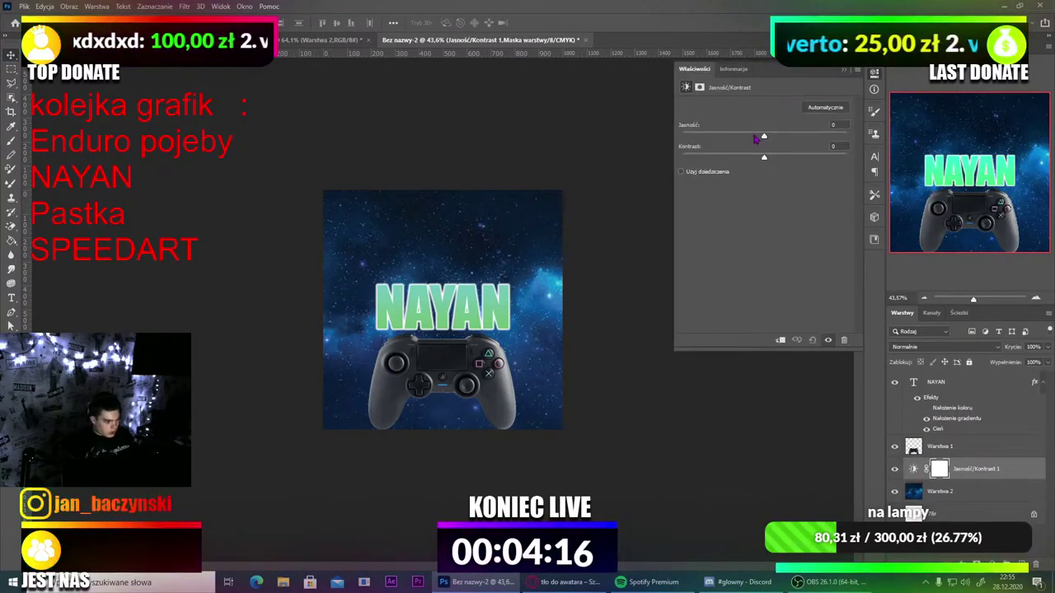
pyautogui.moveTo(759, 138); pyautogui.dragTo(651, 148)
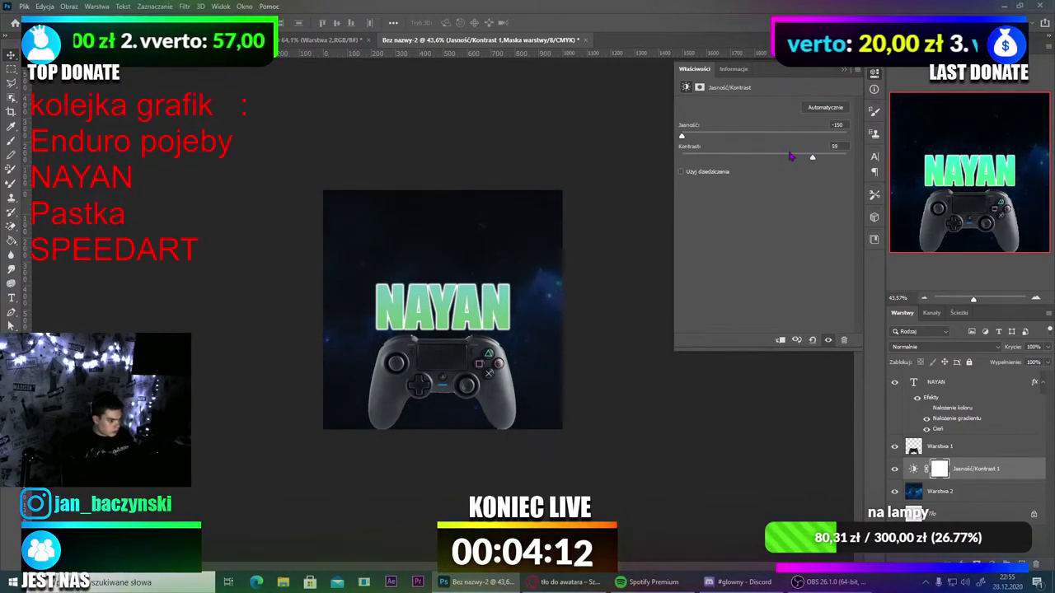
pyautogui.moveTo(792, 157)
pyautogui.mouseDown()
pyautogui.moveTo(740, 157)
pyautogui.moveTo(849, 141)
pyautogui.moveTo(668, 164)
pyautogui.moveTo(820, 159)
pyautogui.moveTo(799, 157)
pyautogui.moveTo(808, 137)
pyautogui.moveTo(788, 137)
pyautogui.mouseUp()
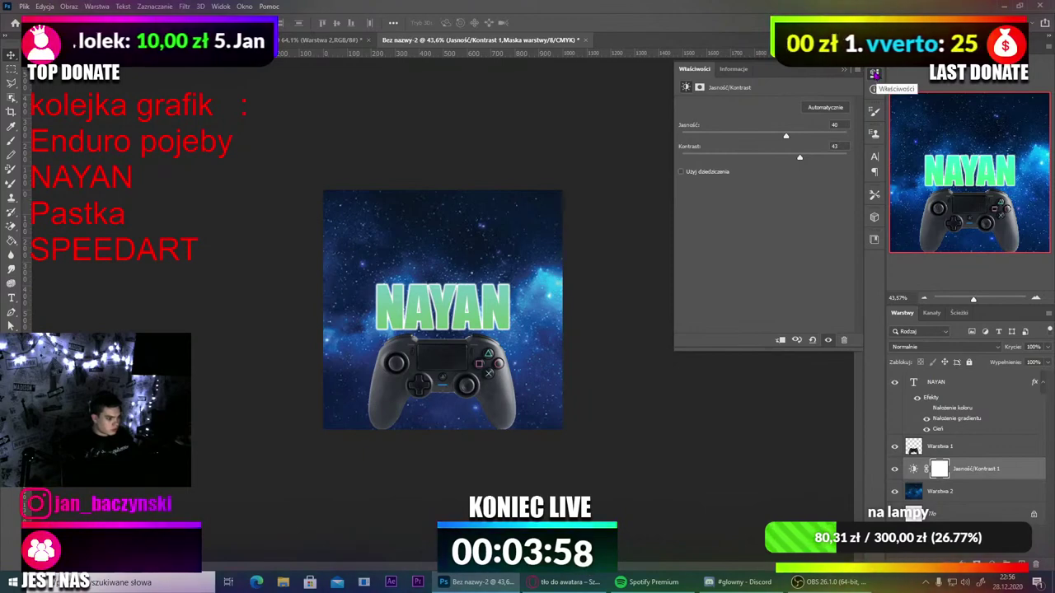
pyautogui.click(875, 73)
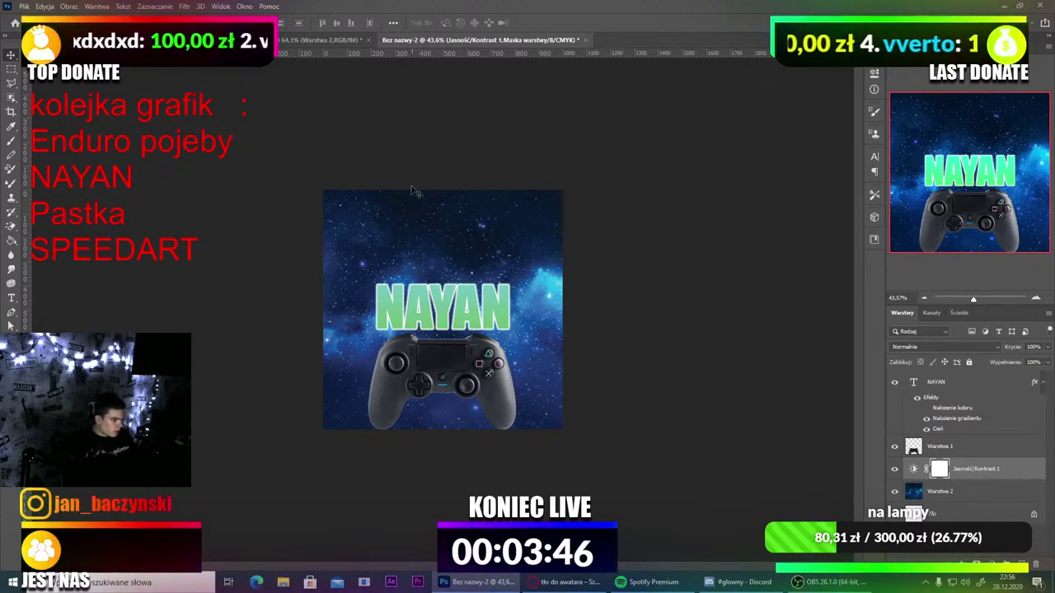
# Step: In the SAME PACK 2 document, show only the third sunburst, with full-length white rays, and select its layer
pyautogui.click(346, 39)
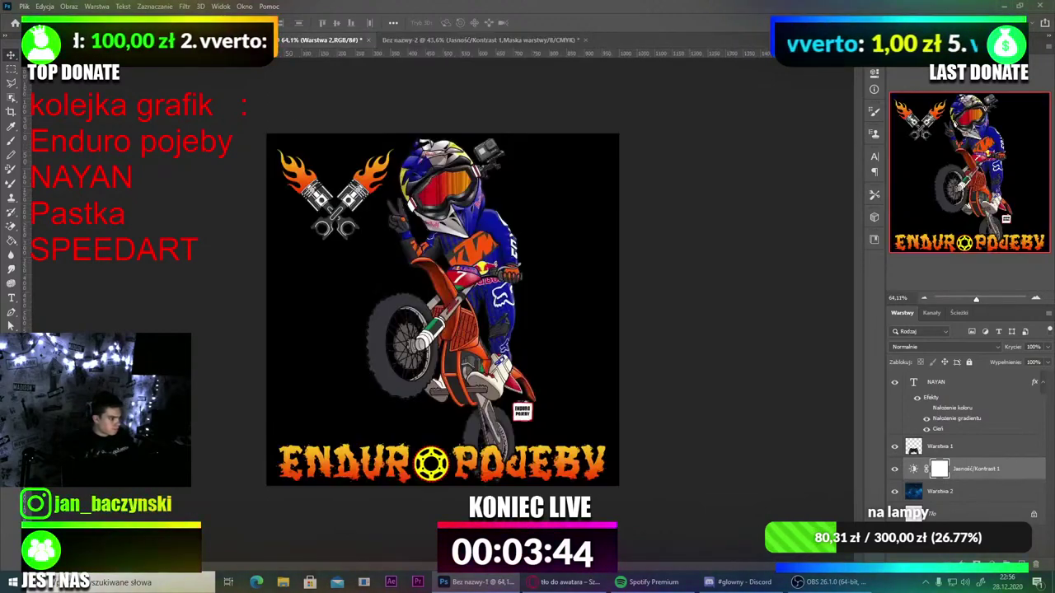
pyautogui.click(132, 40)
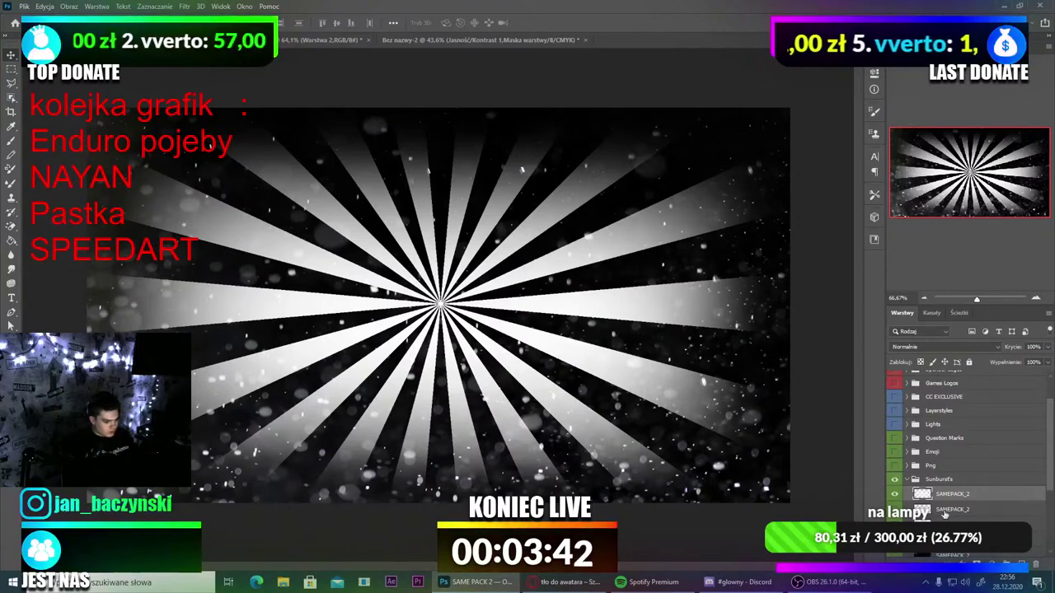
pyautogui.click(929, 512)
pyautogui.click(894, 509)
pyautogui.click(894, 494)
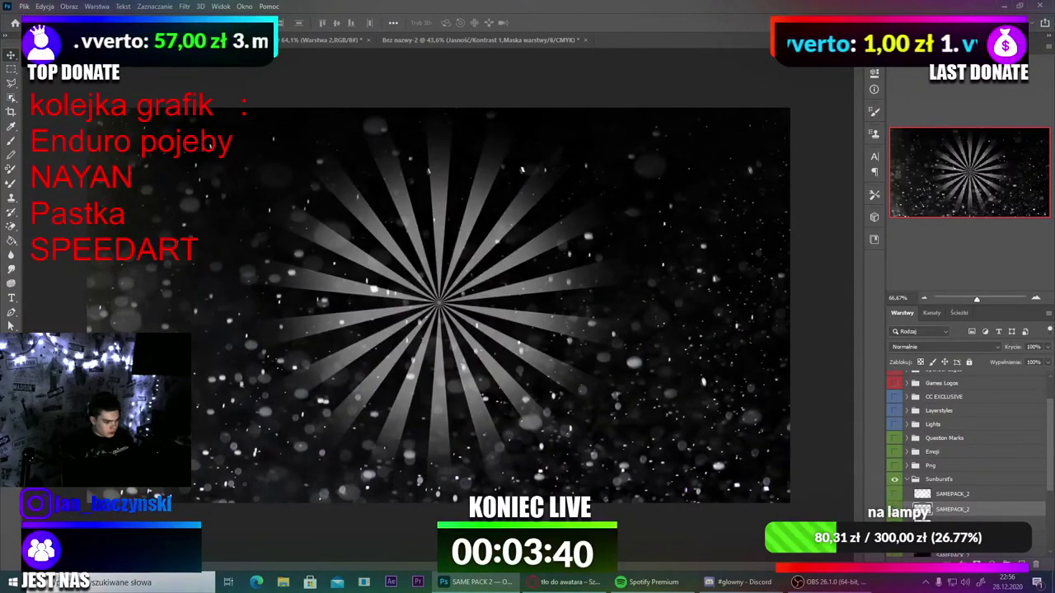
pyautogui.click(894, 509)
pyautogui.click(894, 524)
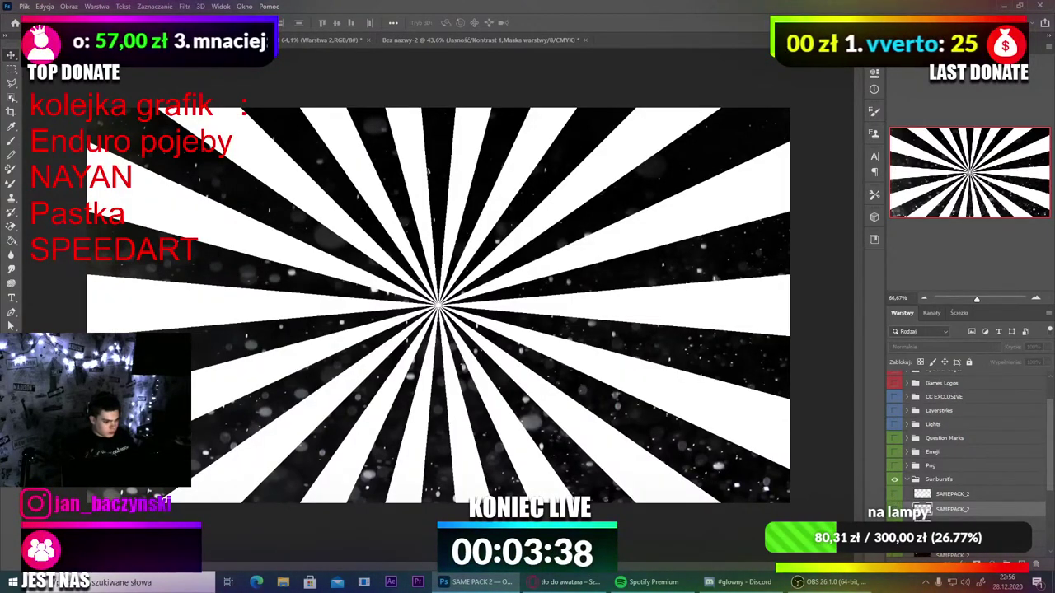
pyautogui.click(939, 522)
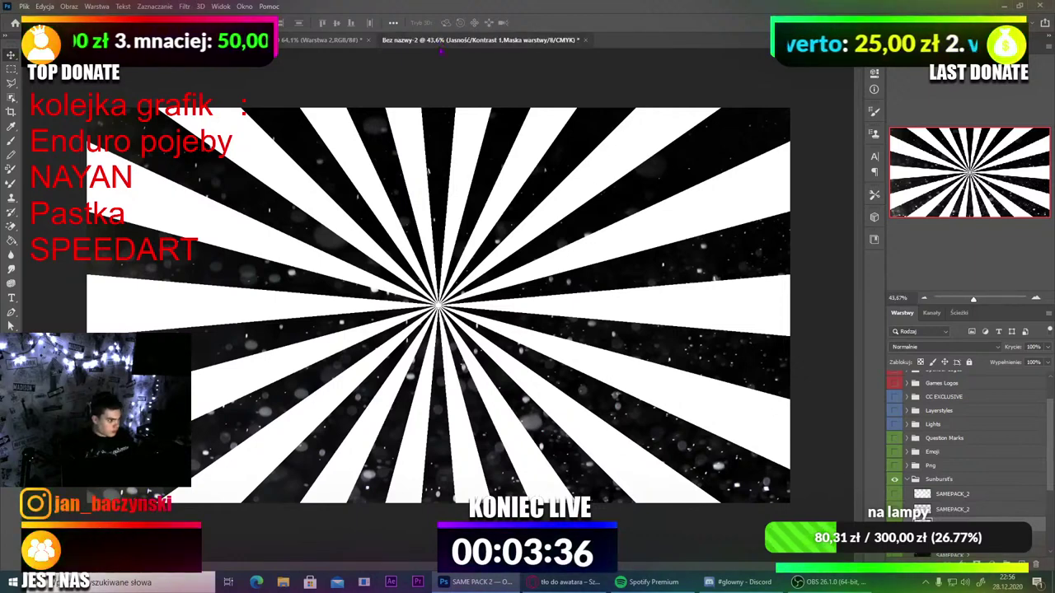
# Step: Return to the NAYAN avatar document and add an empty layer above the Brightness/Contrast adjustment
pyautogui.click(480, 39)
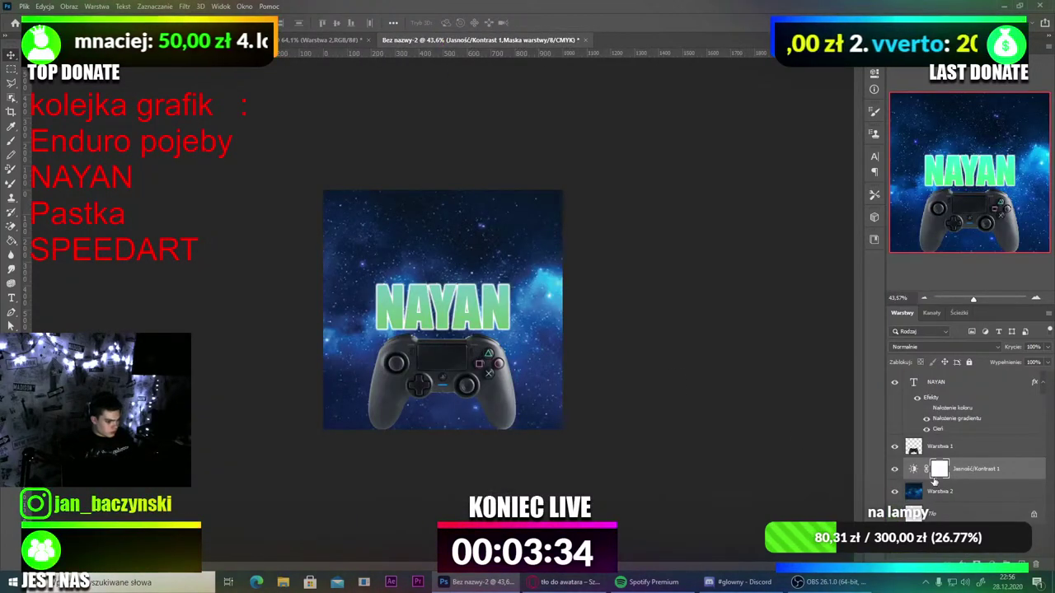
pyautogui.click(1021, 564)
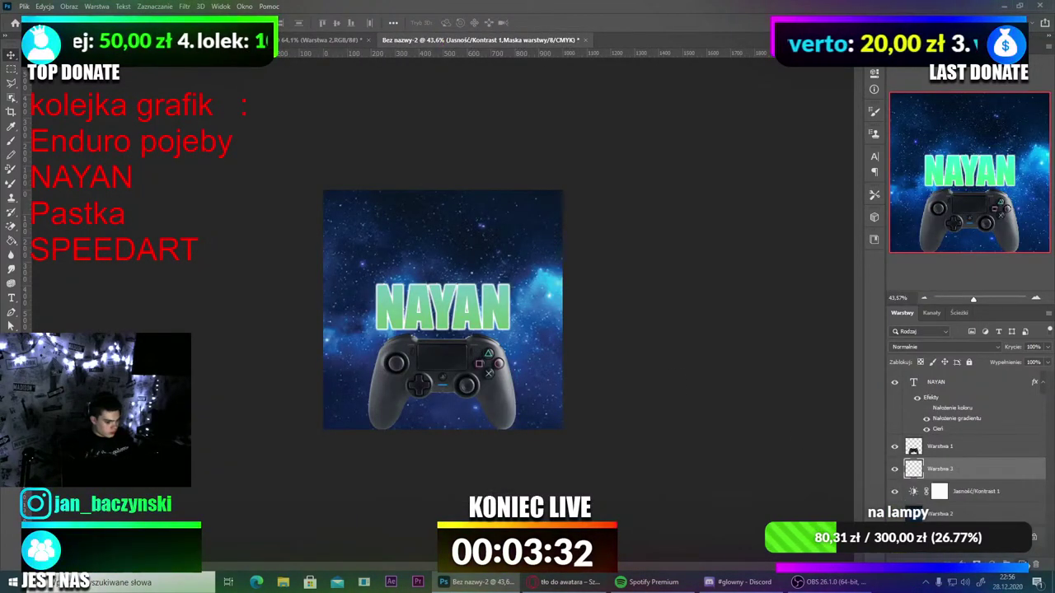
pyautogui.hotkey('ctrl', 'v')
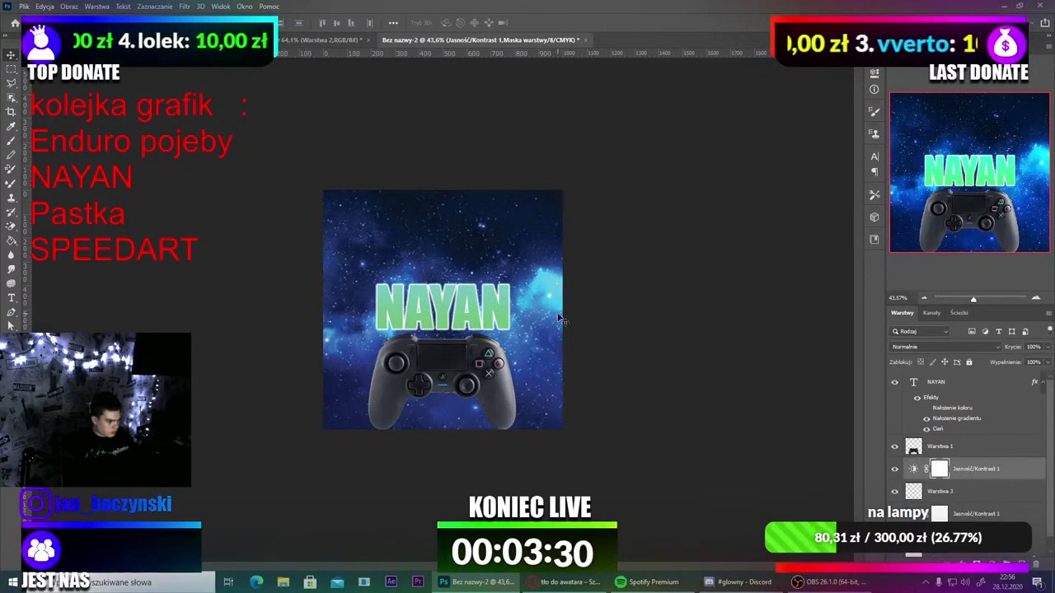
pyautogui.click(966, 475)
pyautogui.press('Delete')
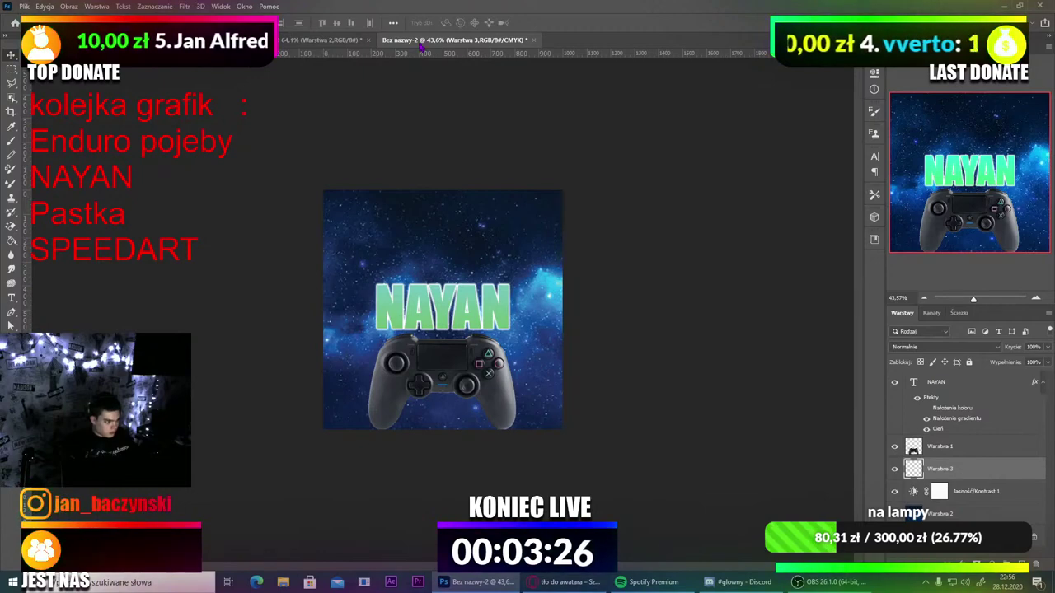
# Step: Bring the white-ray sunburst from SAME PACK 2 into the avatar beneath the controller layer and center its rays behind the NAYAN text
pyautogui.click(330, 40)
pyautogui.click(164, 40)
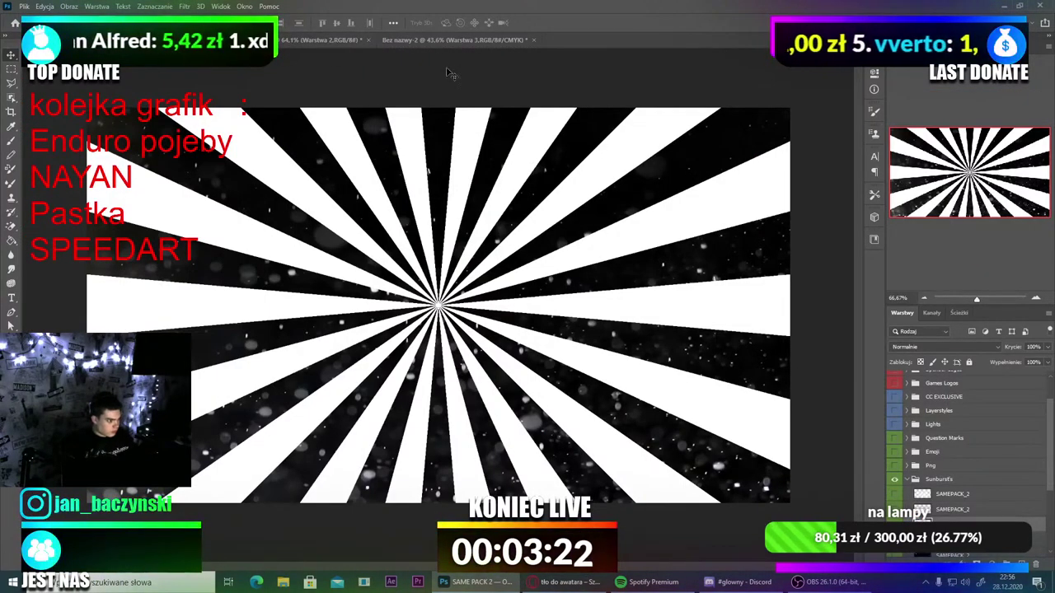
pyautogui.click(454, 39)
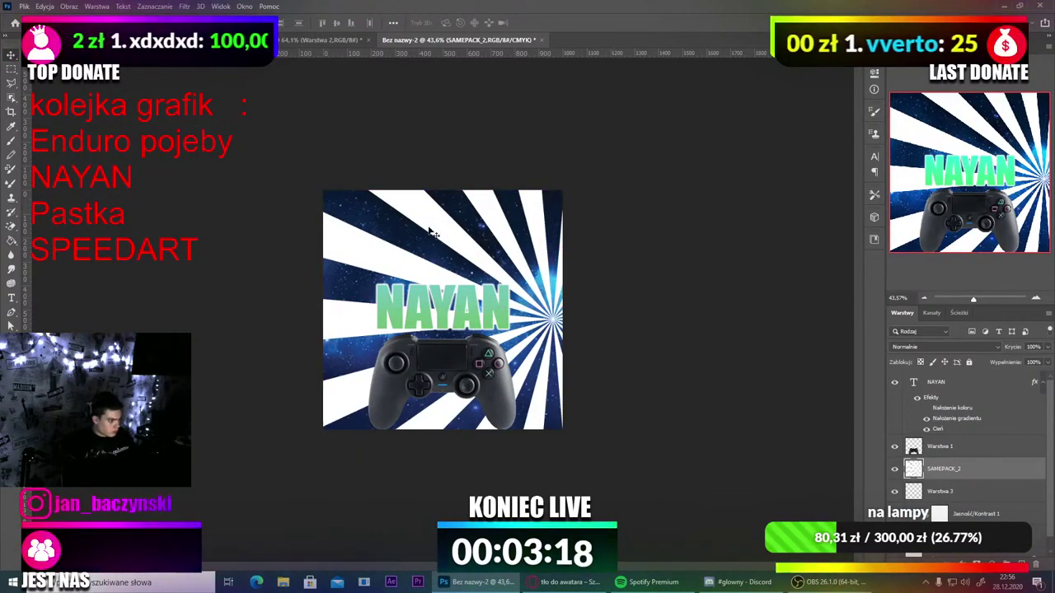
pyautogui.moveTo(642, 283); pyautogui.dragTo(546, 290)
pyautogui.click(956, 475)
pyautogui.hotkey('ctrl', 't')
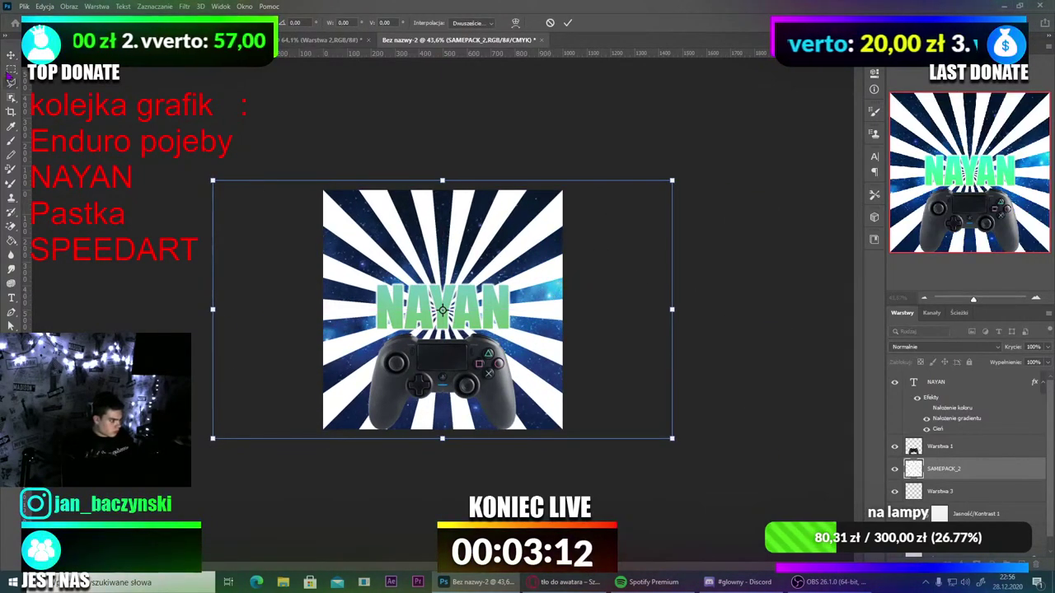
pyautogui.press('Return')
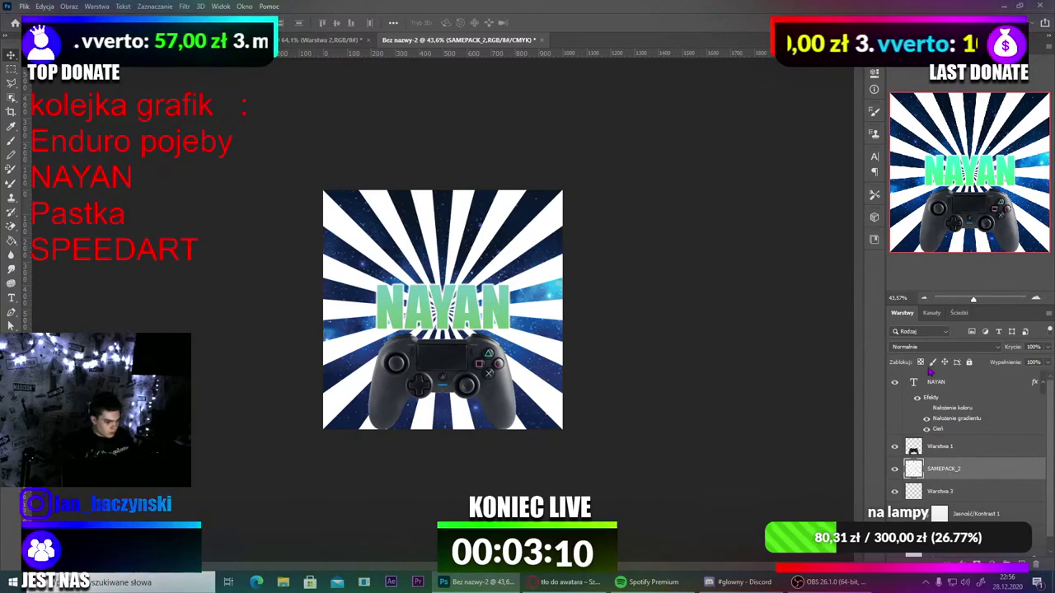
# Step: Set the sunburst layer's blend mode to Nakładka (Overlay) and its opacity to 41%
pyautogui.click(921, 348)
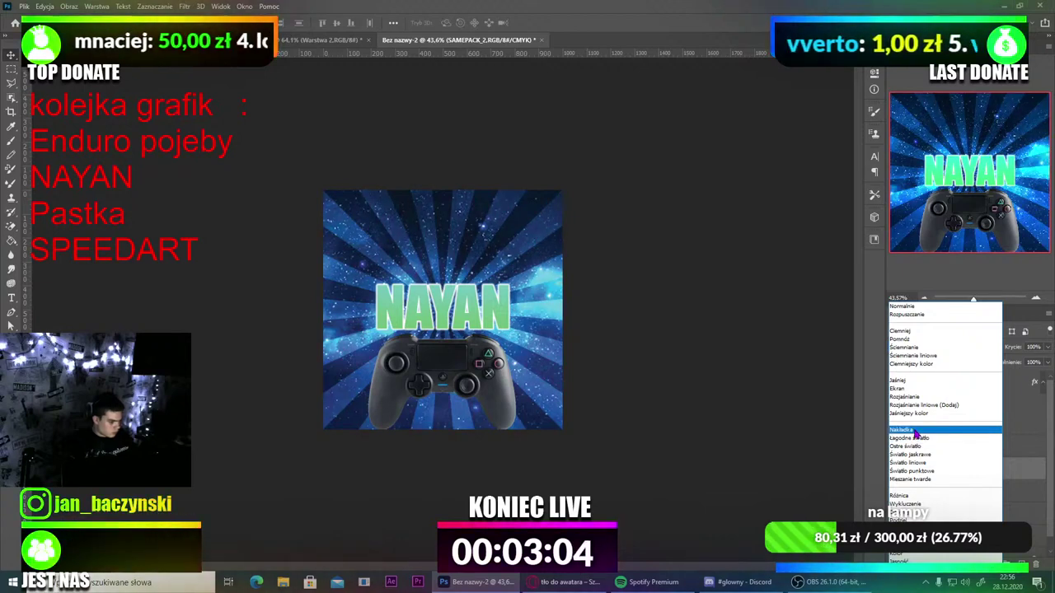
pyautogui.click(914, 431)
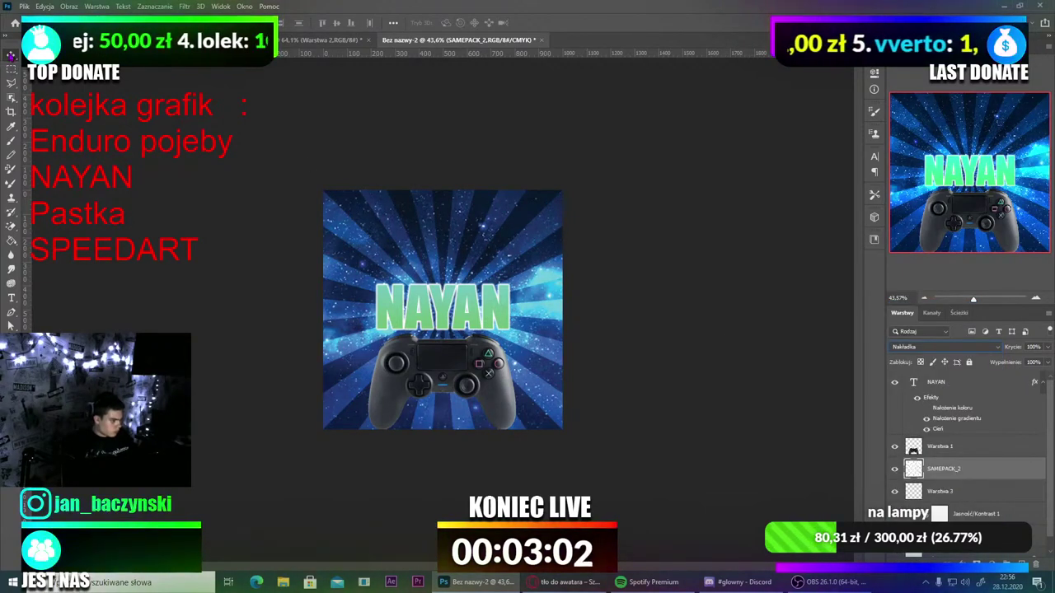
pyautogui.click(1047, 347)
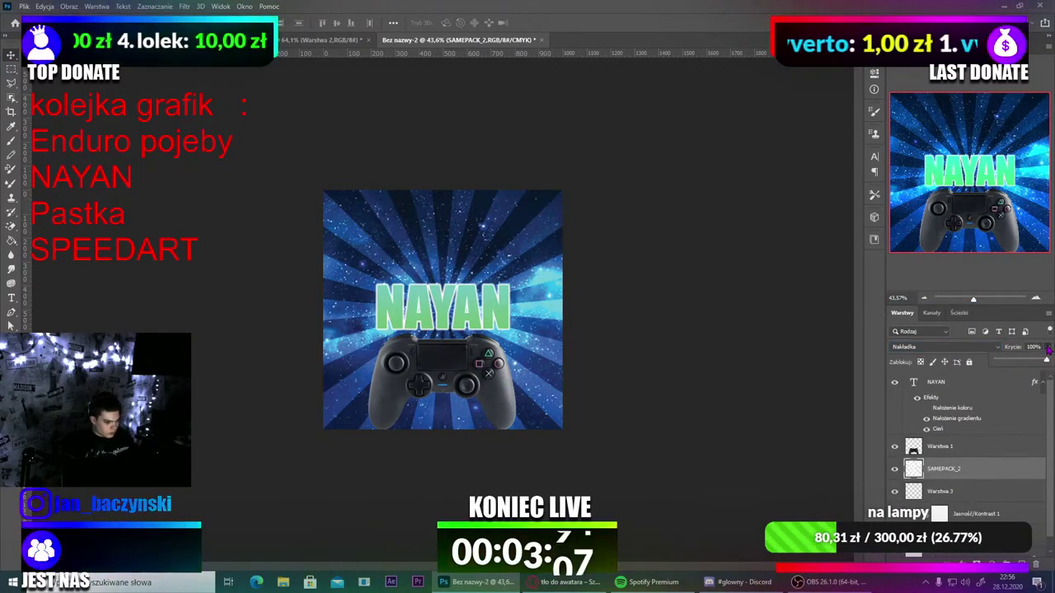
pyautogui.moveTo(1046, 360); pyautogui.dragTo(1020, 364)
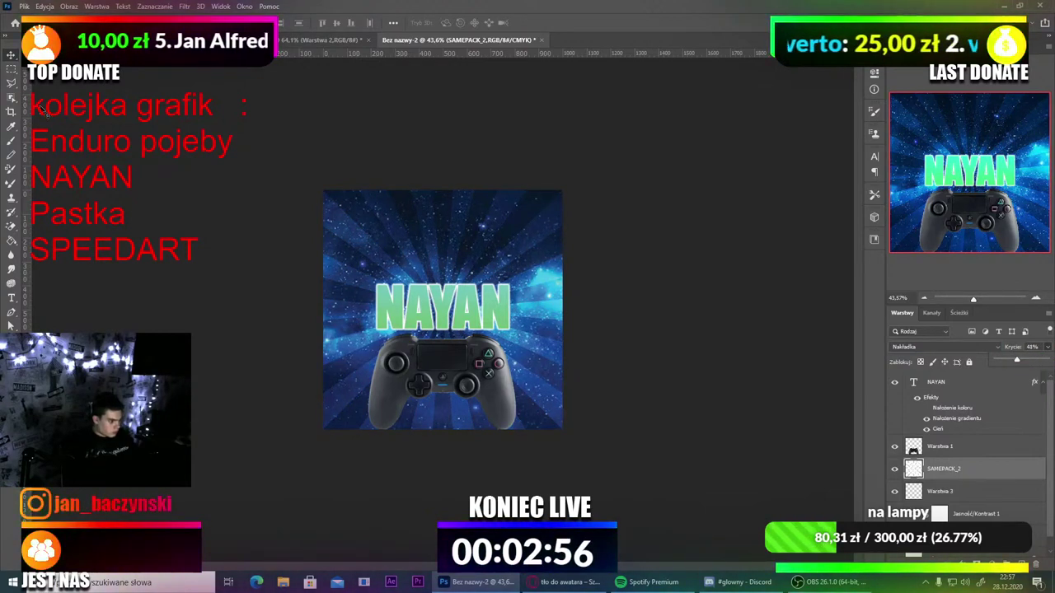
pyautogui.click(11, 54)
pyautogui.scroll(-3, 494, 332)
pyautogui.scroll(9, 497, 335)
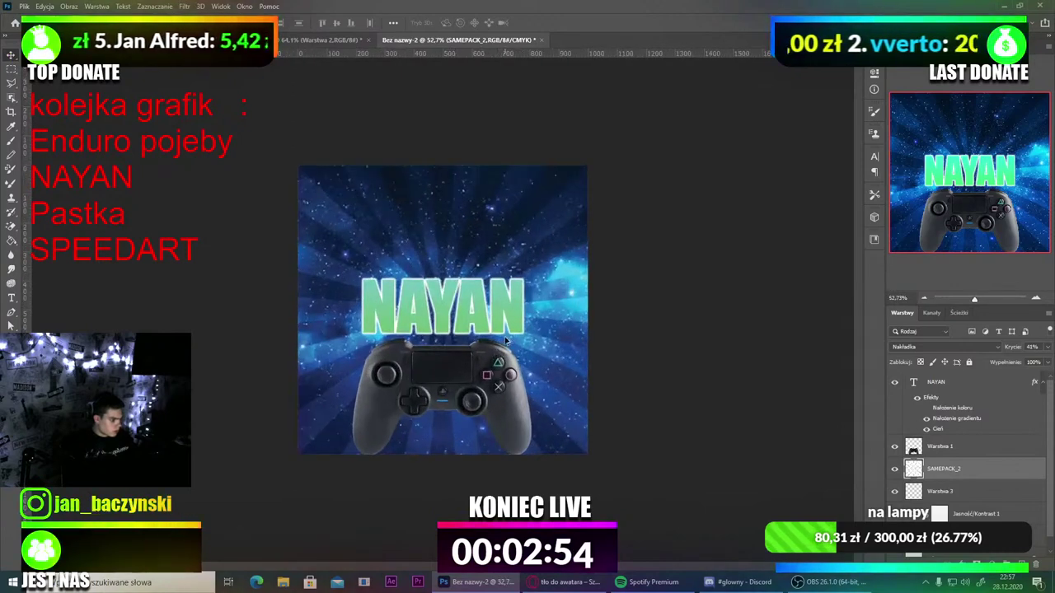
pyautogui.scroll(1, 498, 337)
pyautogui.scroll(-2, 491, 336)
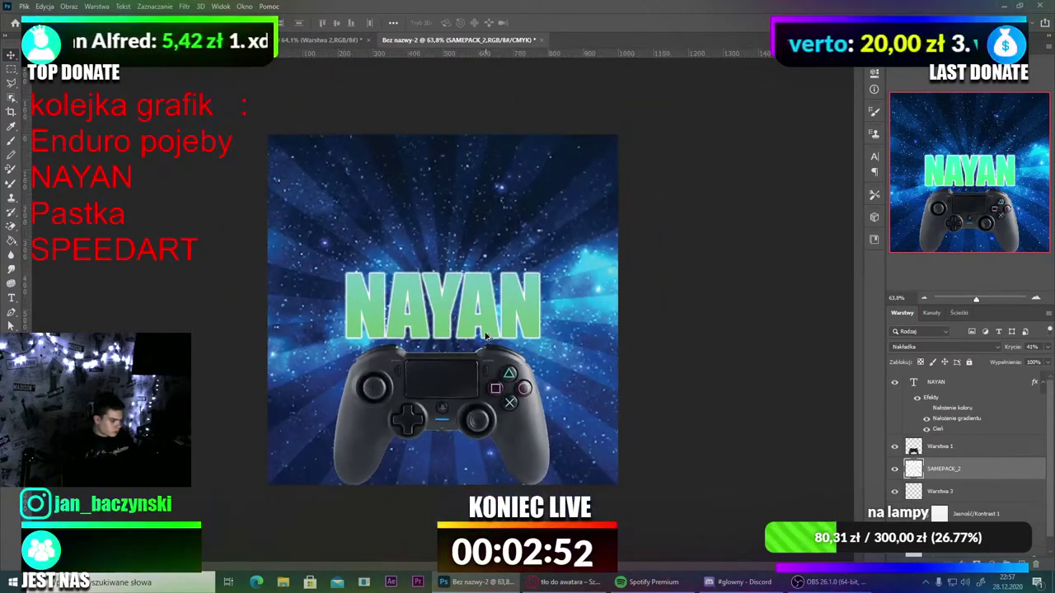
pyautogui.scroll(1, 482, 328)
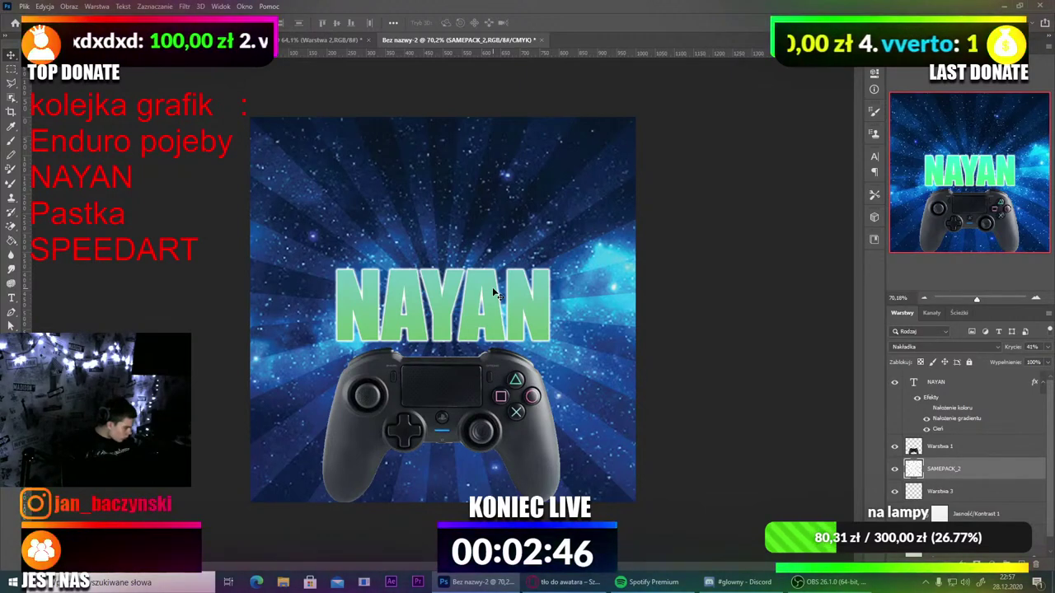
pyautogui.scroll(-2, 449, 316)
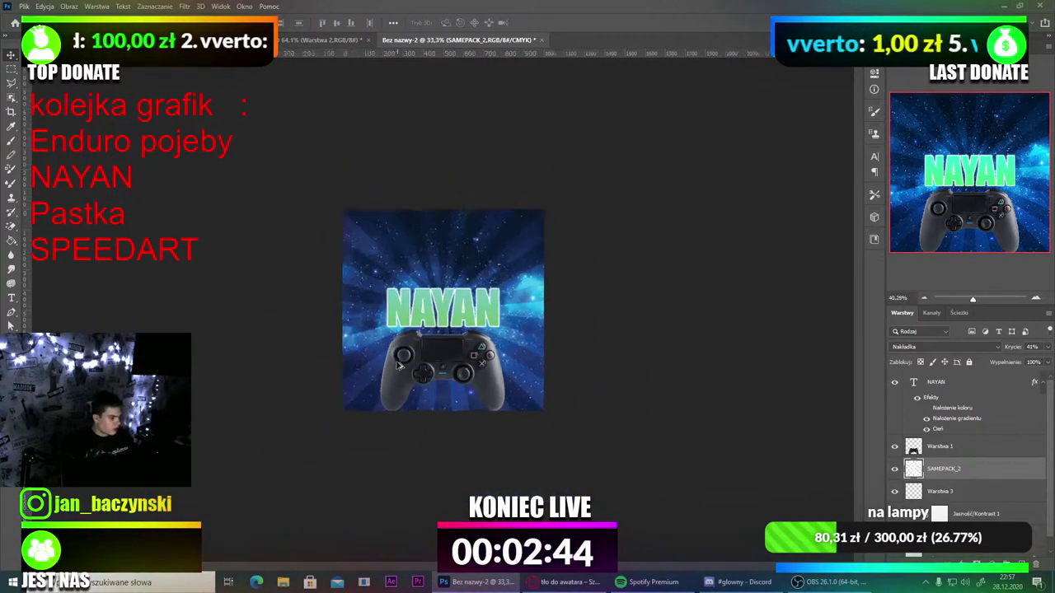
pyautogui.scroll(2, 449, 315)
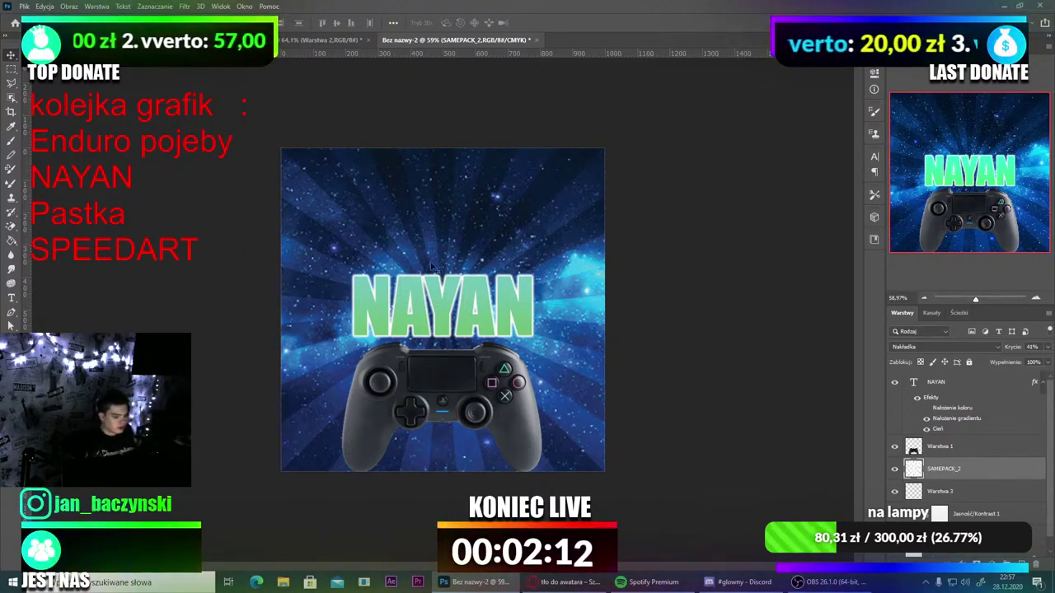
# Step: Switch to Discord, move its window off the main screen, and return to the avatar in Photoshop
pyautogui.click(725, 582)
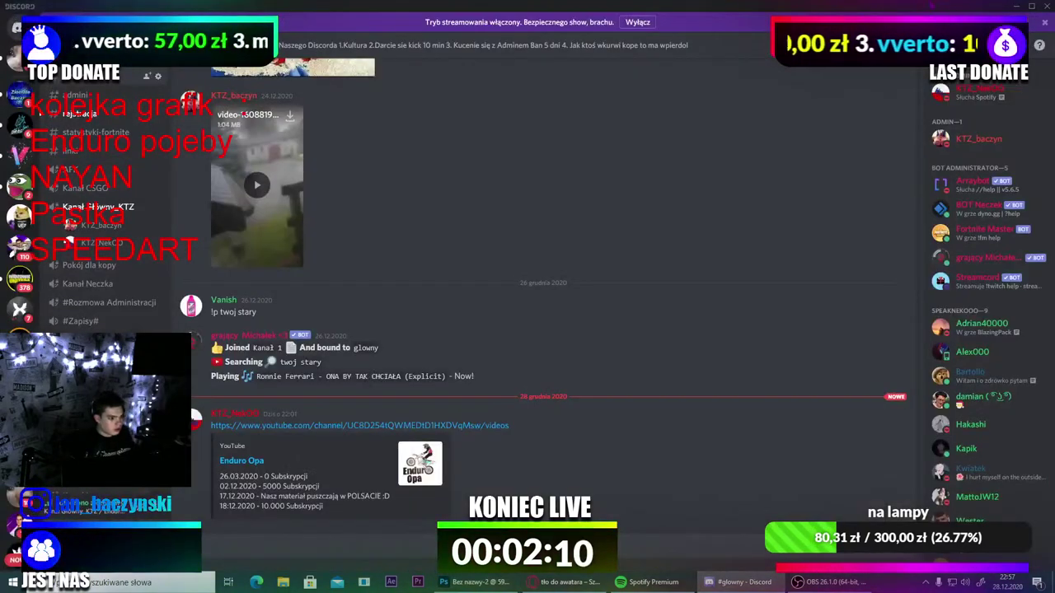
pyautogui.moveTo(914, 12); pyautogui.dragTo(1053, 12)
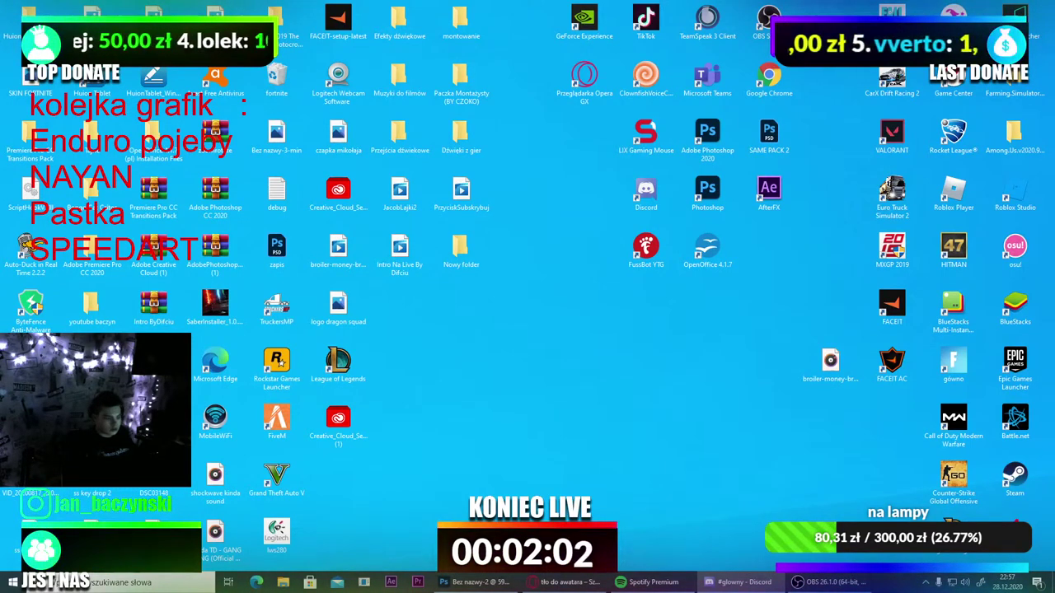
pyautogui.click(478, 582)
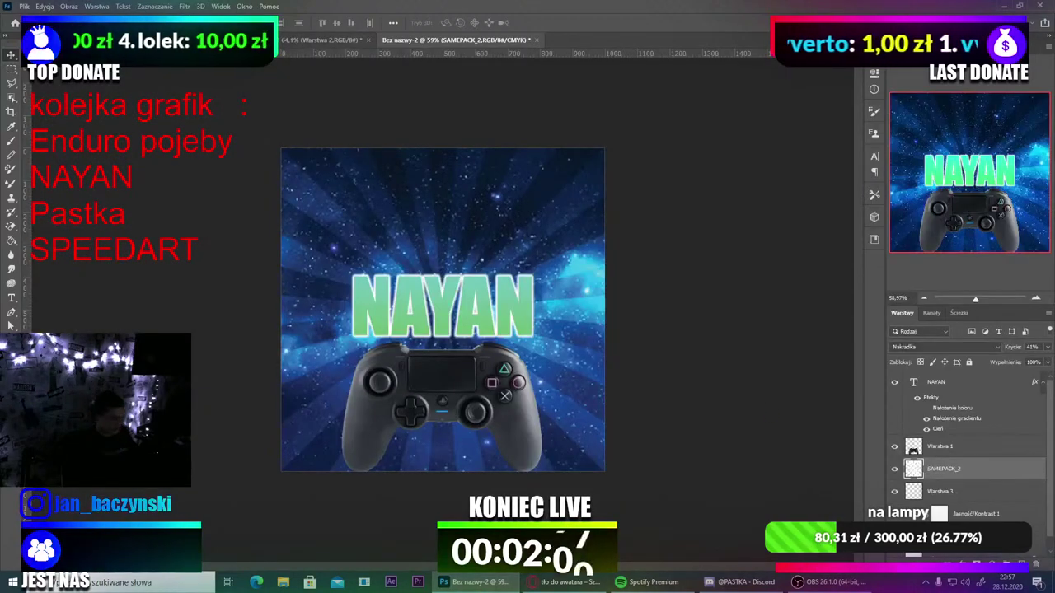